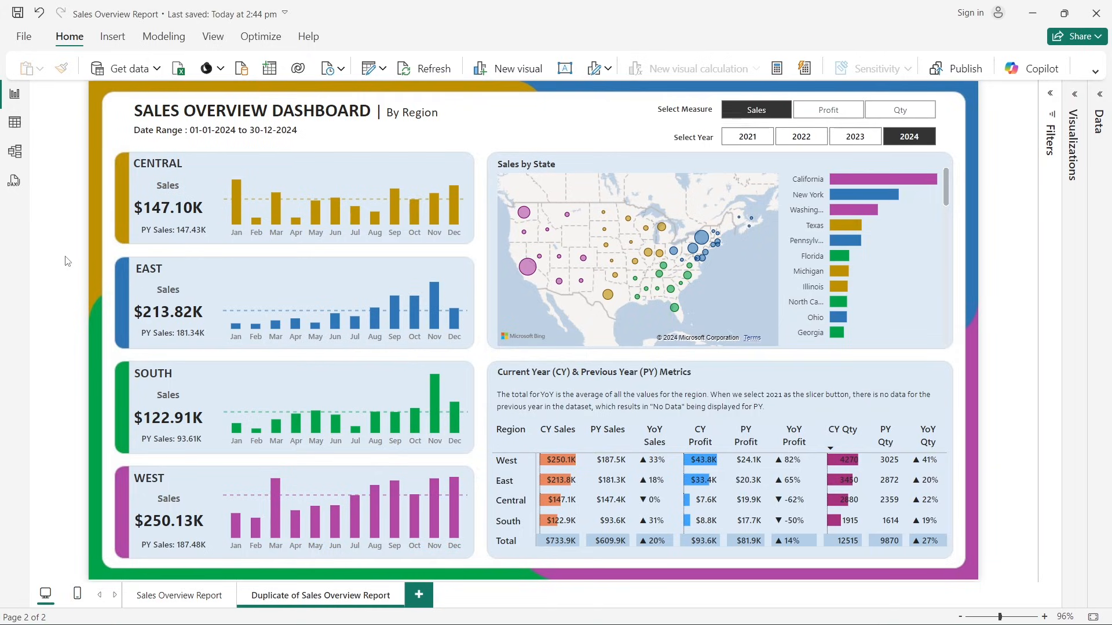
# Step: Filter the sales overview dashboard to the year 2023
pyautogui.click(915, 141)
pyautogui.click(855, 139)
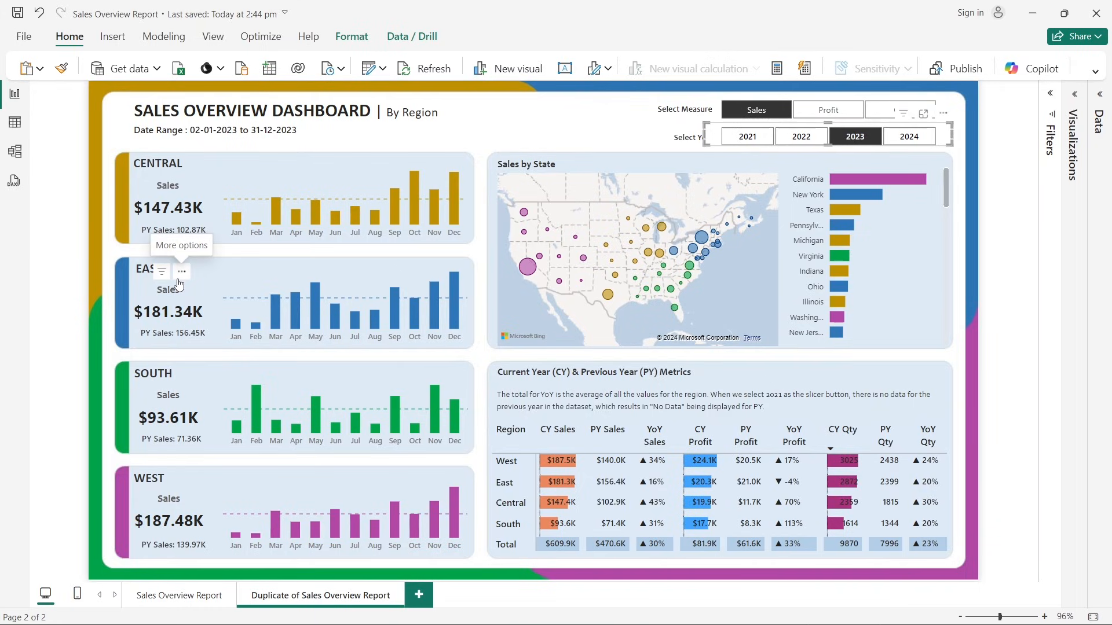
pyautogui.click(868, 139)
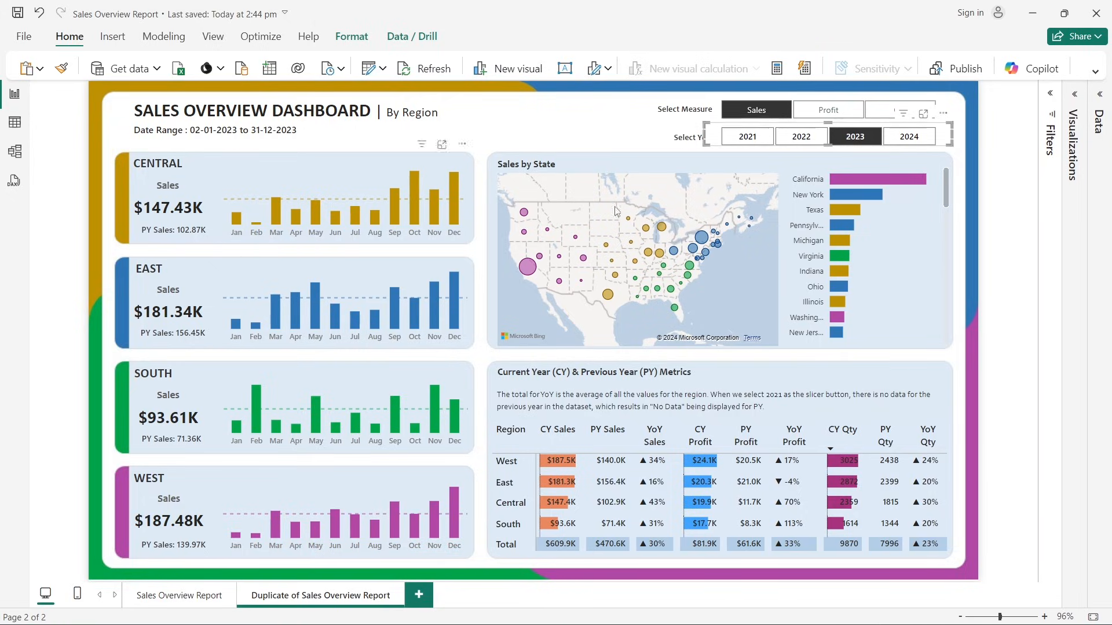
pyautogui.click(956, 169)
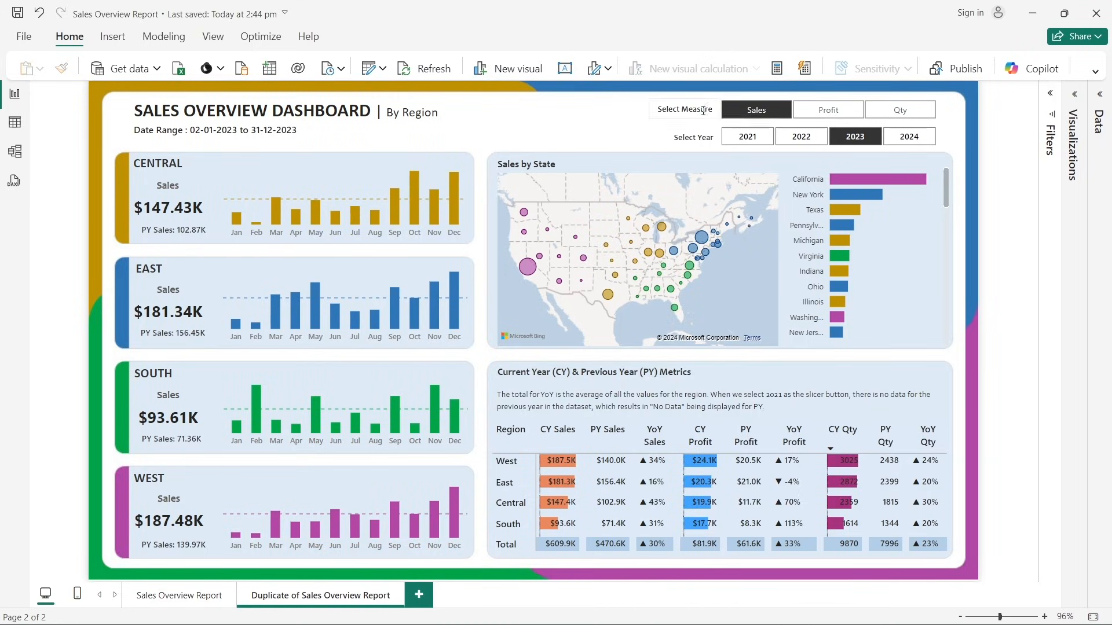
# Step: Switch the dashboard measure to Profit and Qty, and return it to Sales
pyautogui.click(825, 113)
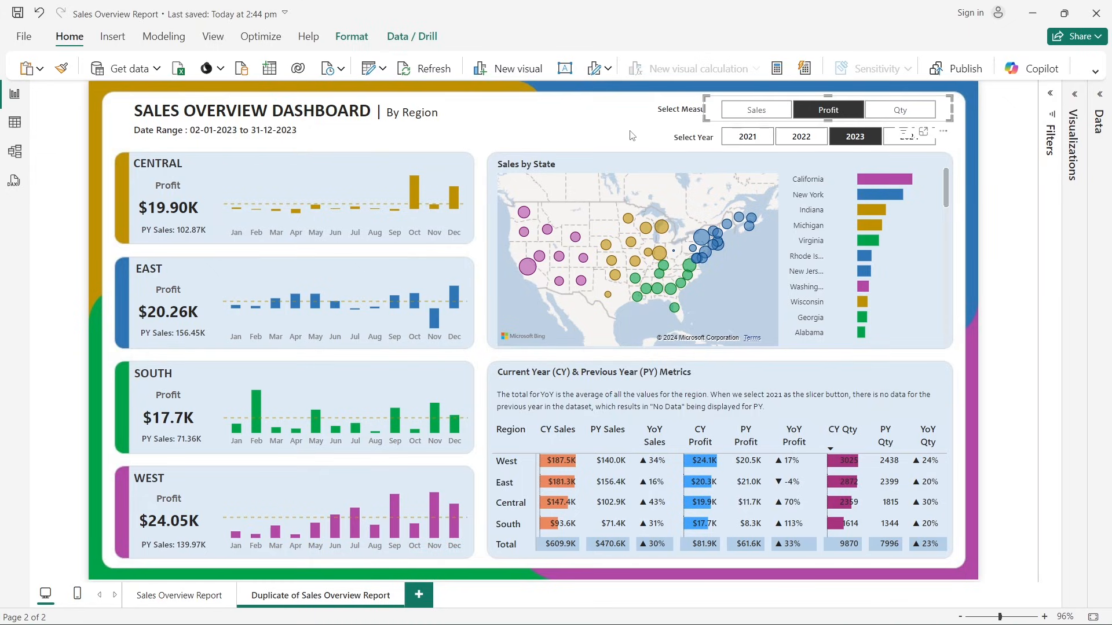
pyautogui.click(886, 110)
pyautogui.click(993, 127)
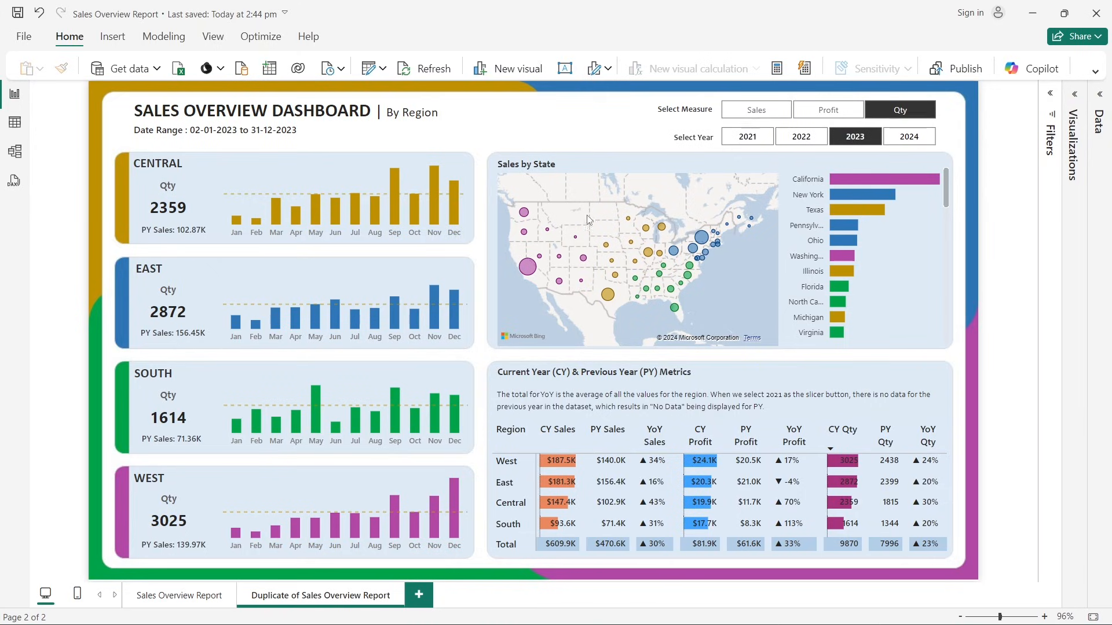
pyautogui.click(767, 116)
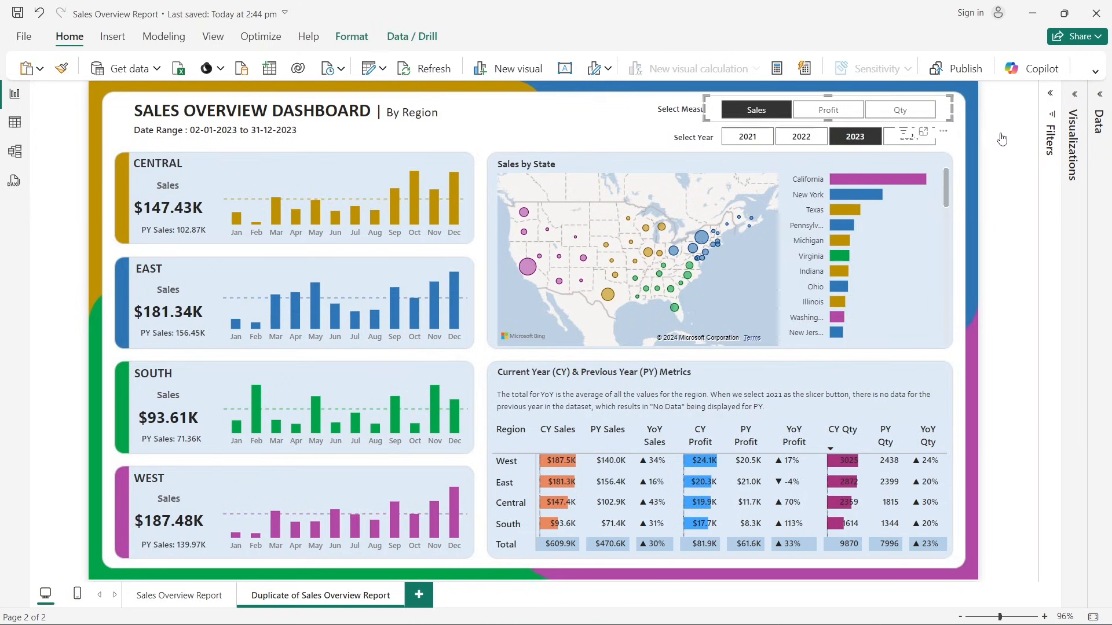
pyautogui.click(1002, 137)
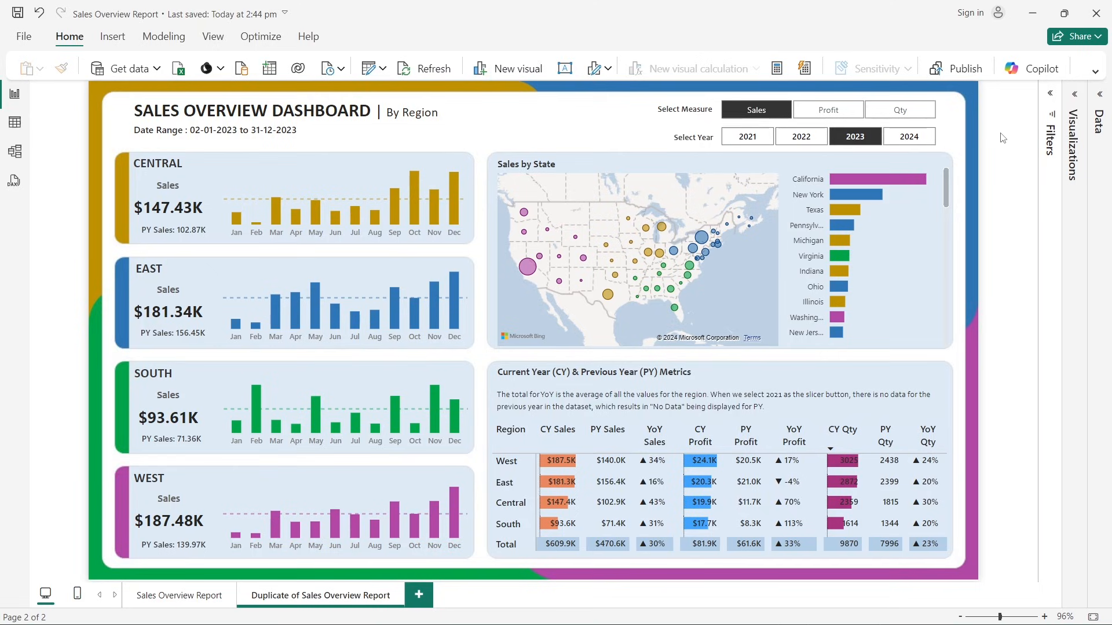
# Step: Filter the dashboard to the year 2024 and examine the Sales by State bubble map
pyautogui.click(909, 137)
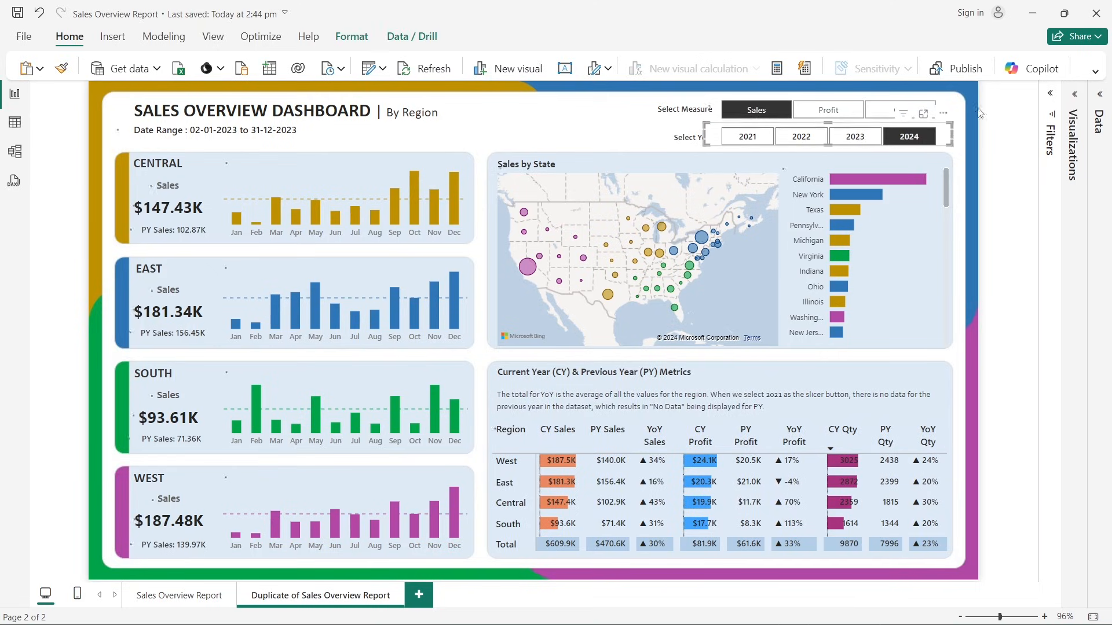
pyautogui.click(995, 131)
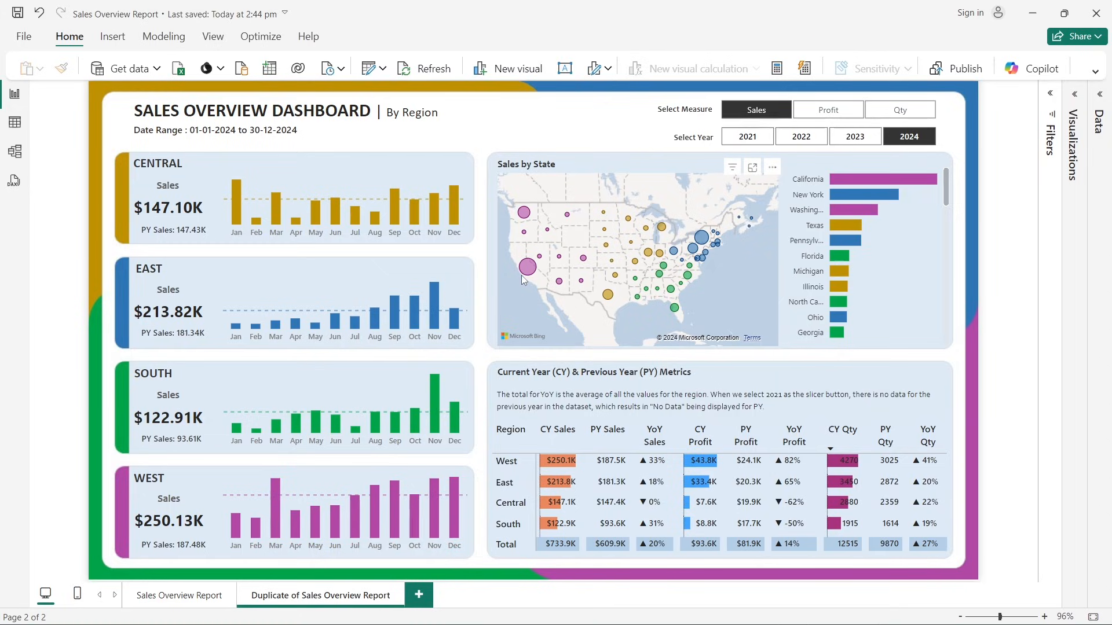
pyautogui.moveTo(524, 277)
pyautogui.click(890, 144)
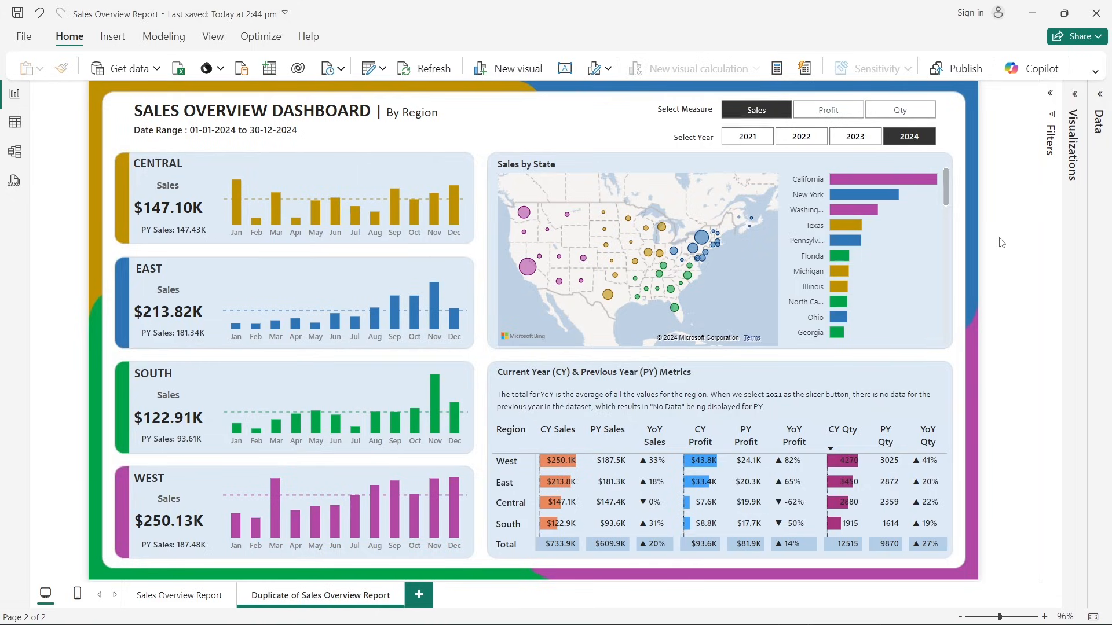
pyautogui.scroll(-5, 909, 269)
pyautogui.scroll(5, 902, 266)
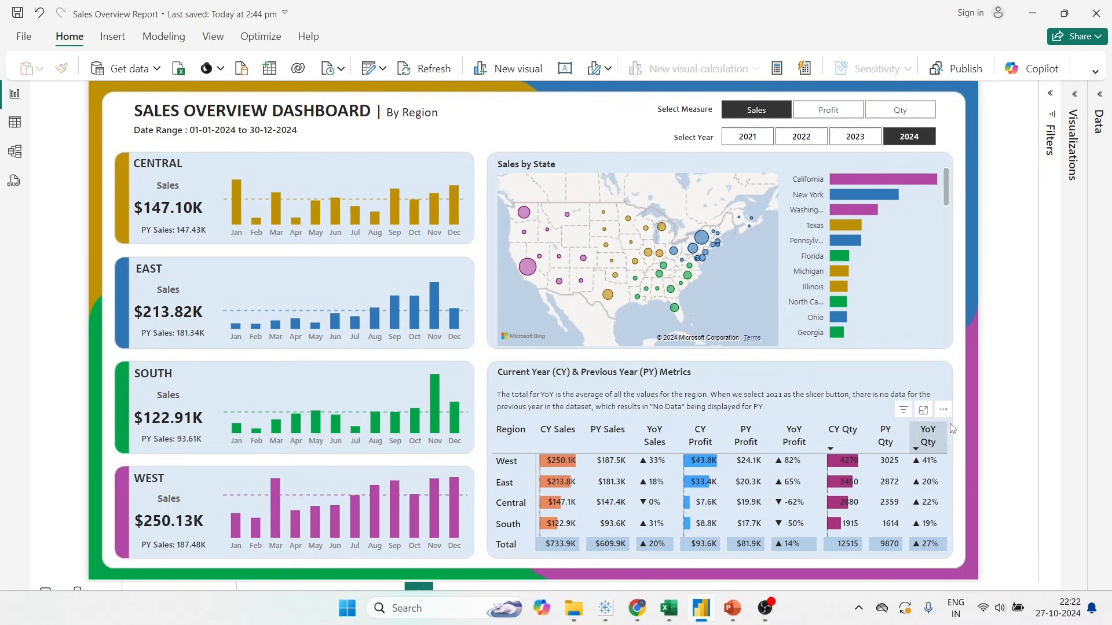
# Step: Switch to the Problem Statement presentation in PowerPoint and start the slide show at the first slide, Steps in Project
pyautogui.moveTo(801, 609)
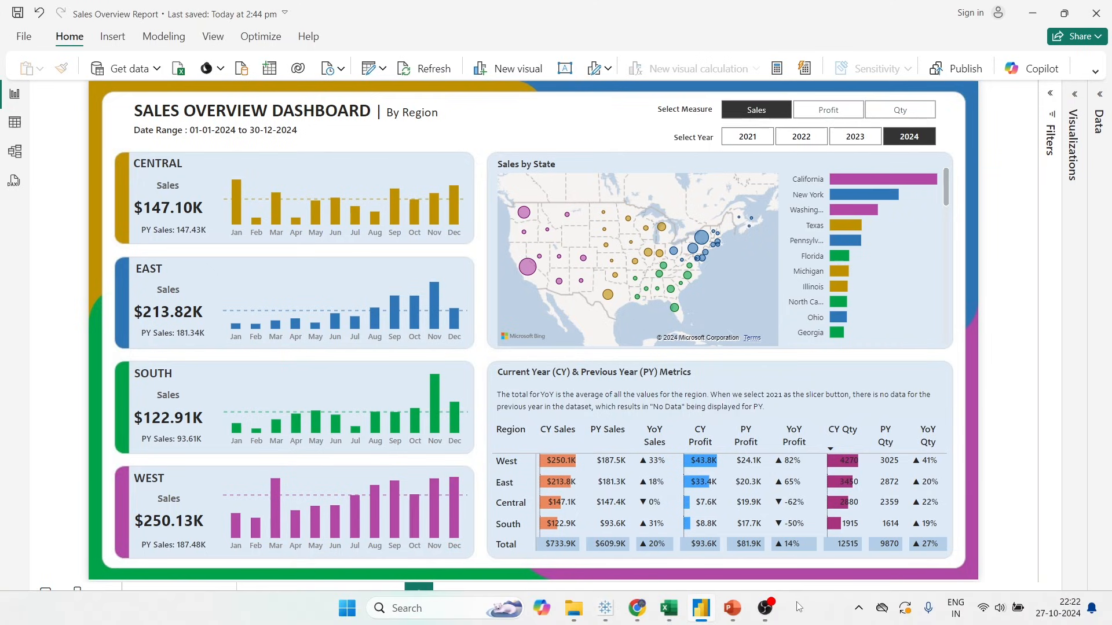
pyautogui.click(733, 608)
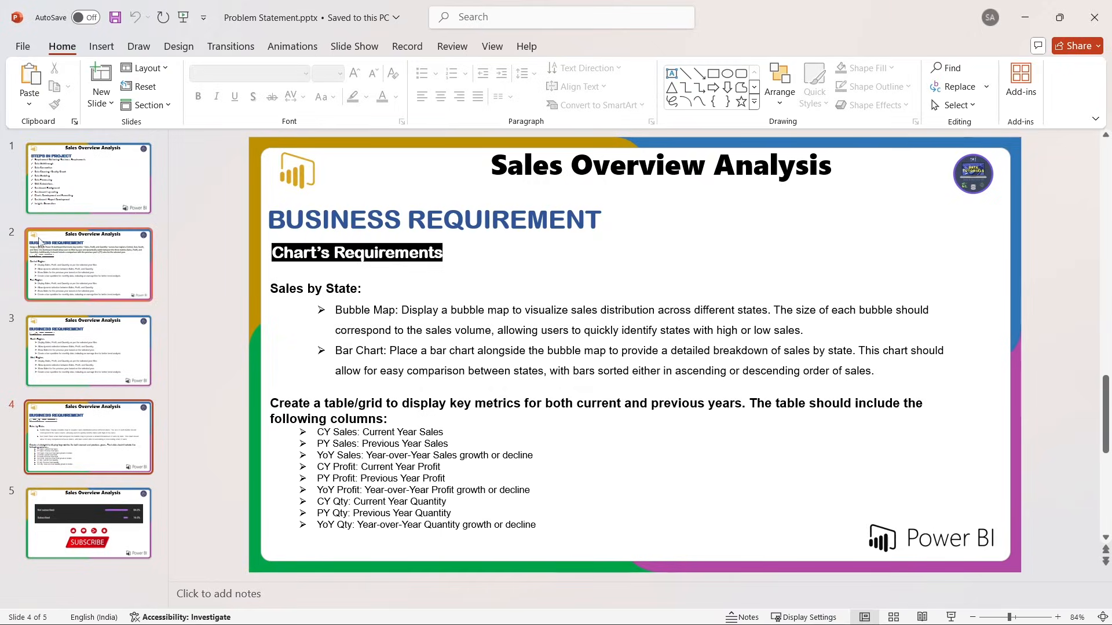
pyautogui.click(87, 176)
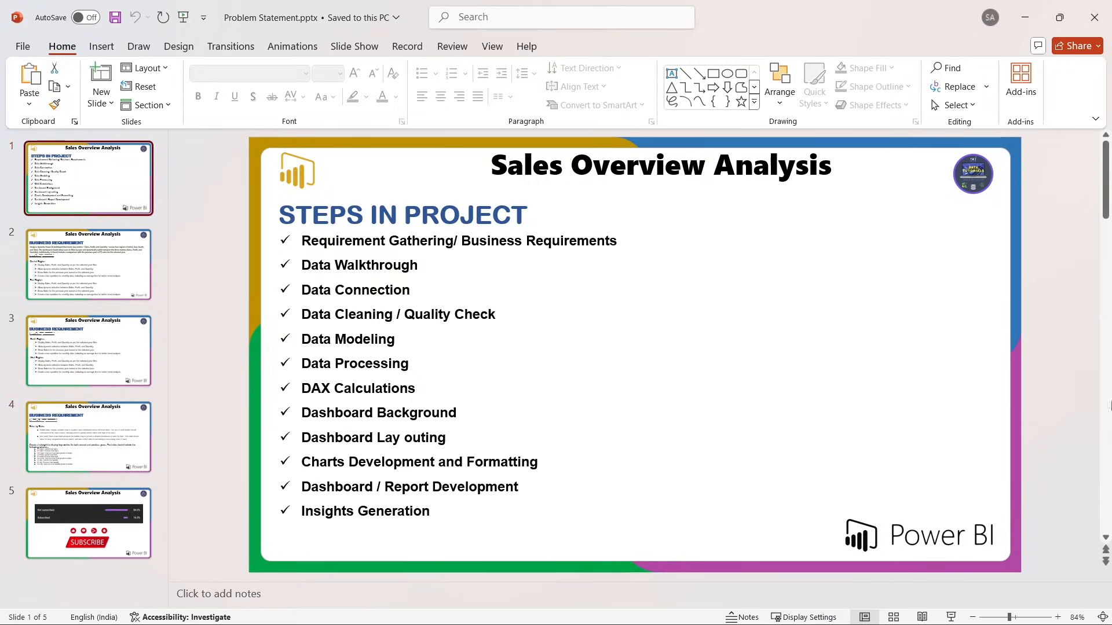
pyautogui.click(951, 617)
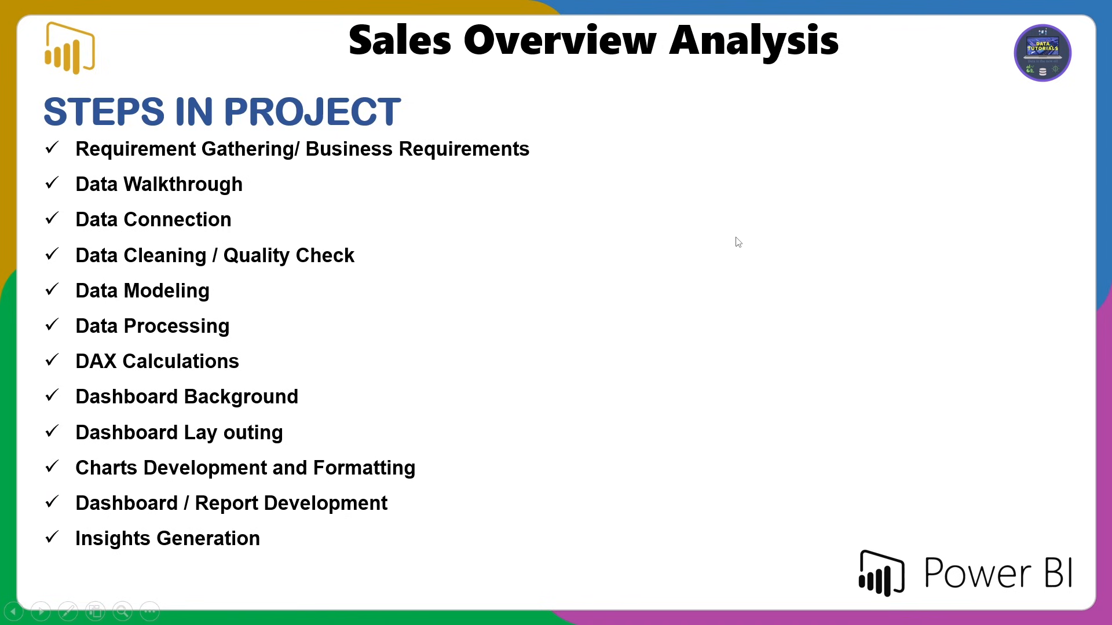
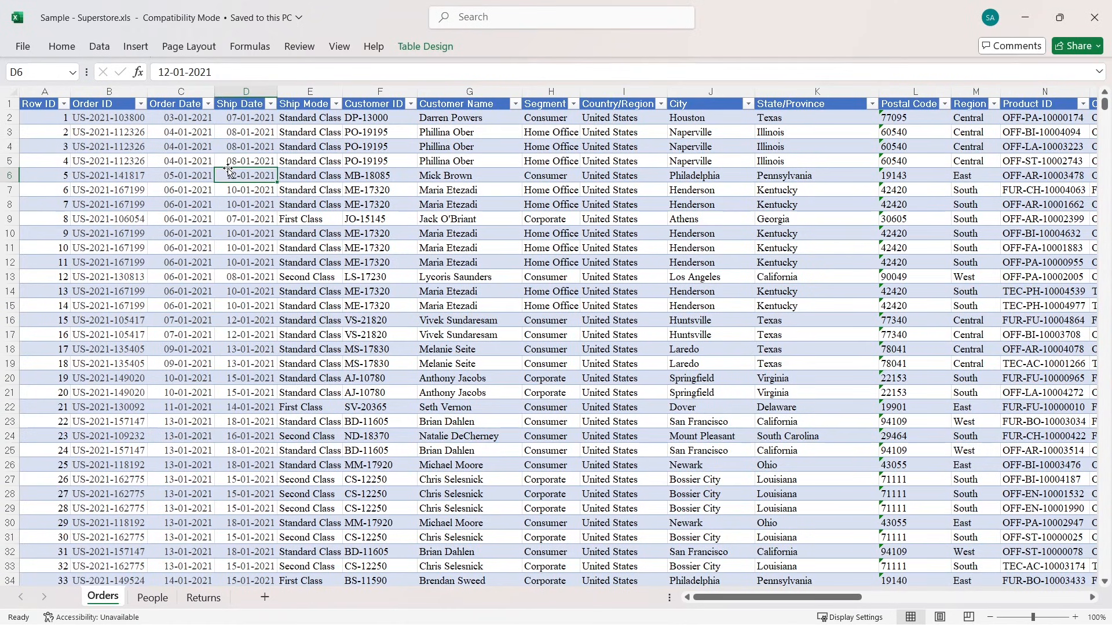
# Step: Examine the Orders sheet's Row ID column, header row and the customer and location records from F12 to K26
pyautogui.click(36, 92)
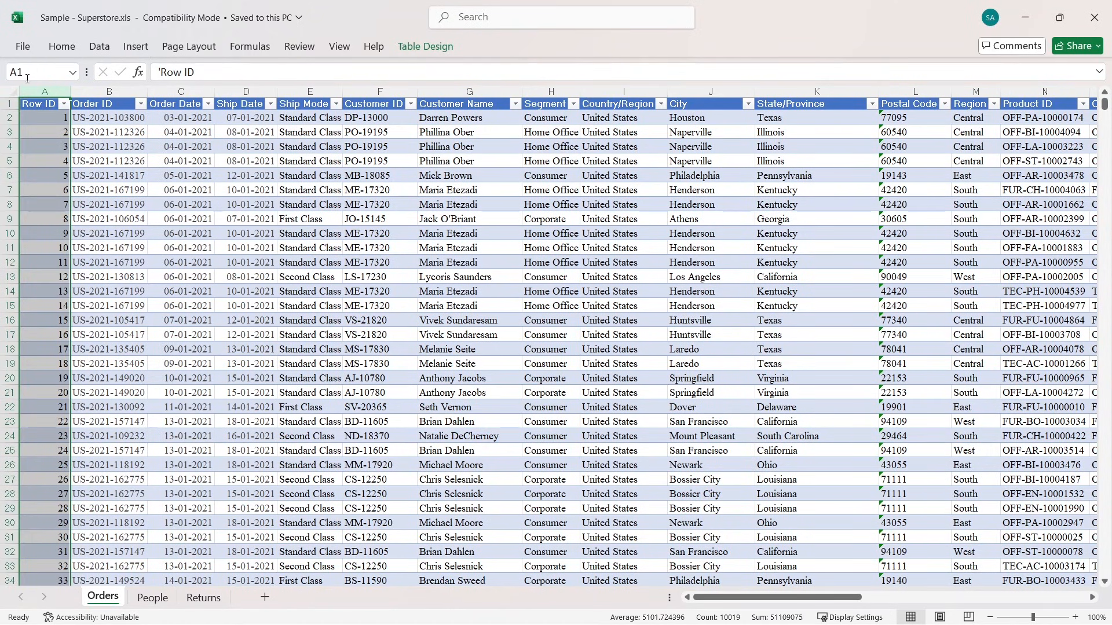
pyautogui.click(9, 104)
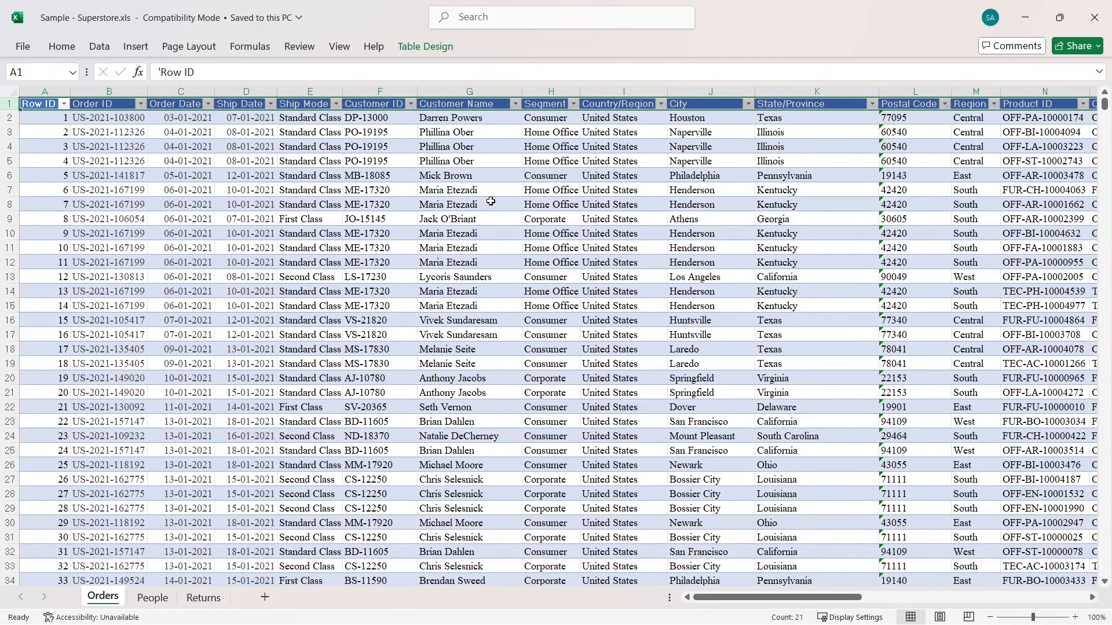
pyautogui.click(405, 287)
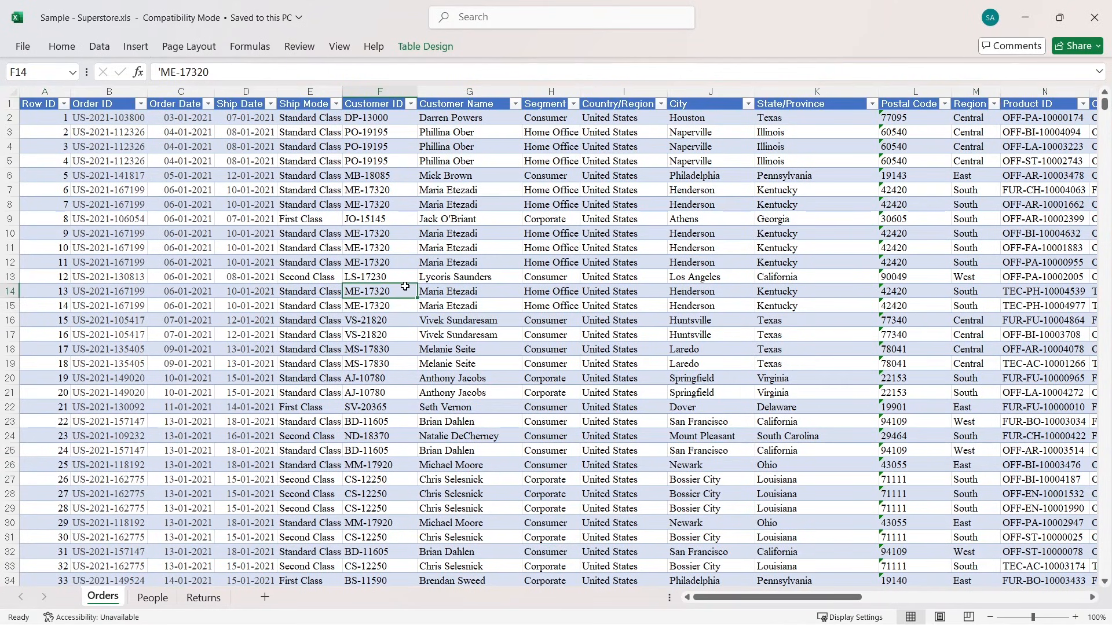
pyautogui.click(612, 227)
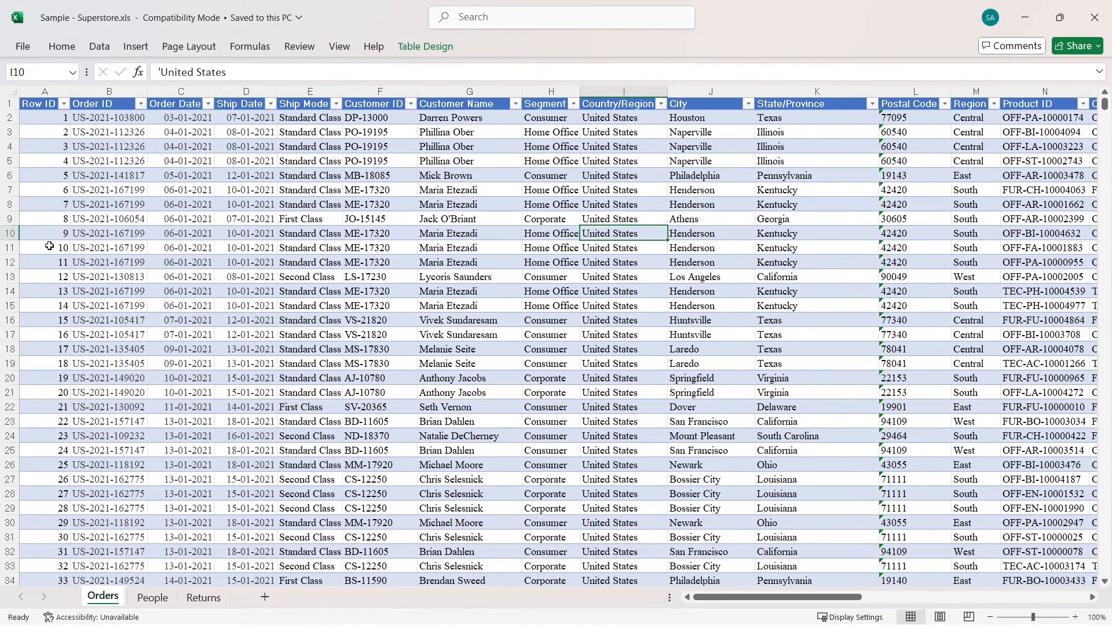
pyautogui.moveTo(382, 259); pyautogui.dragTo(869, 467)
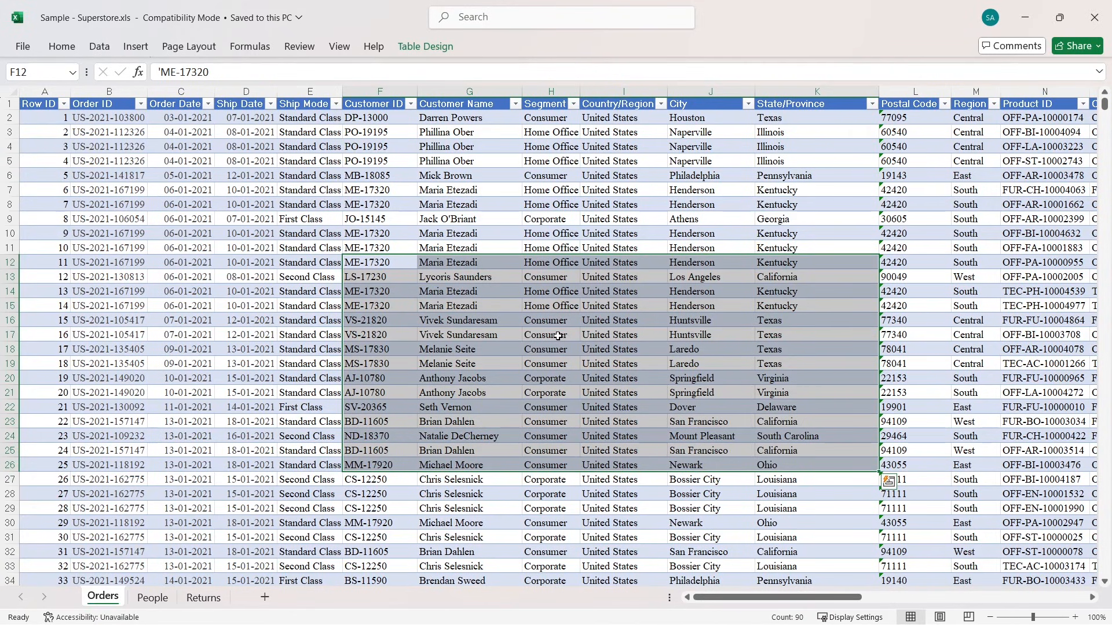
pyautogui.click(557, 336)
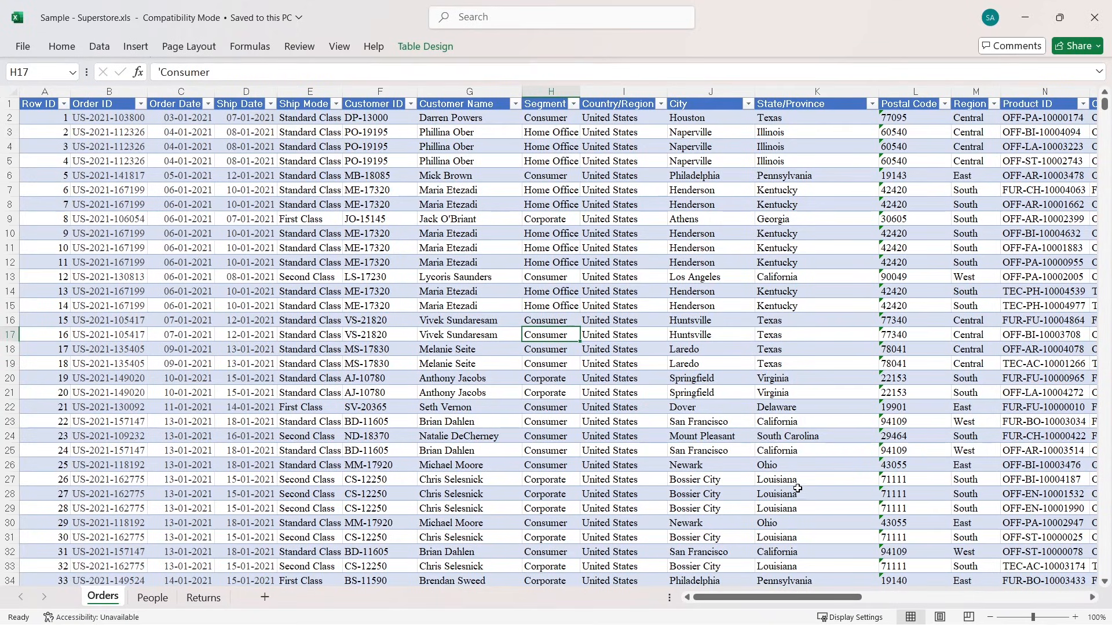
# Step: Examine the remaining Orders columns, from product details through Sales, Quantity, Discount and Profit, and return to the first columns
pyautogui.click(335, 202)
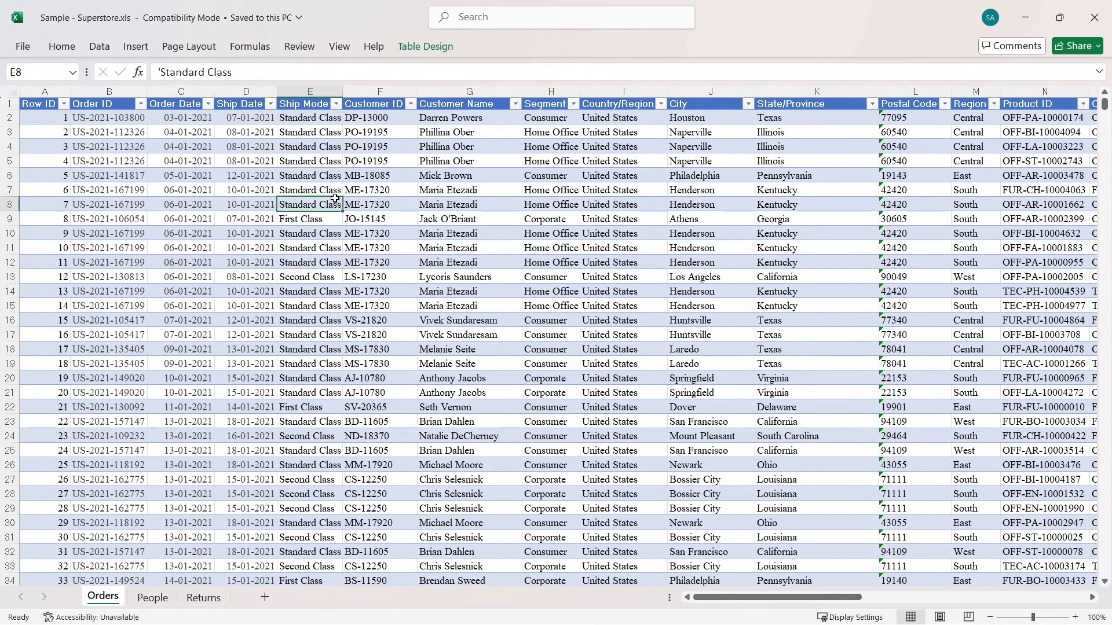
pyautogui.hscroll(4, 770, 597)
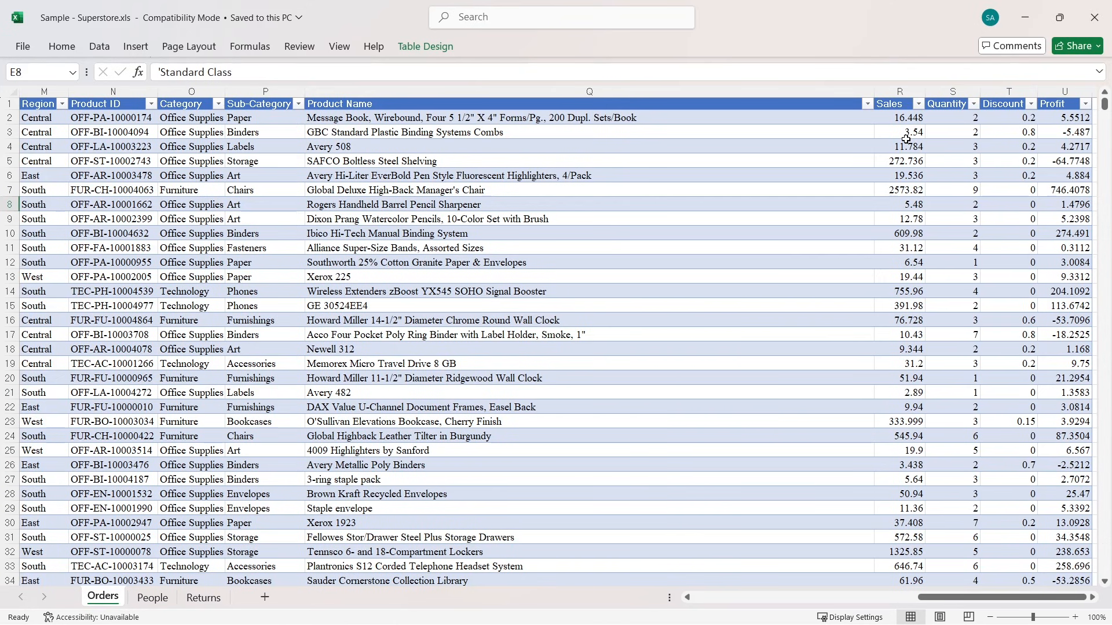
pyautogui.moveTo(954, 597); pyautogui.dragTo(729, 598)
pyautogui.click(463, 249)
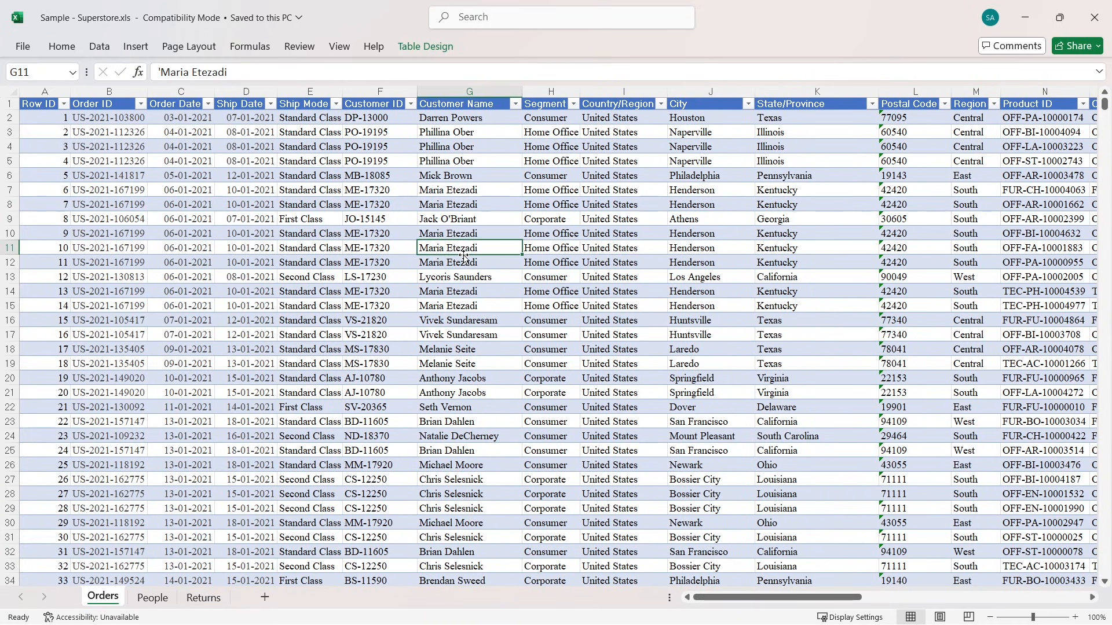
# Step: Check which years the Order Date column covers in its filter list, leaving the data unfiltered
pyautogui.click(226, 218)
pyautogui.click(311, 235)
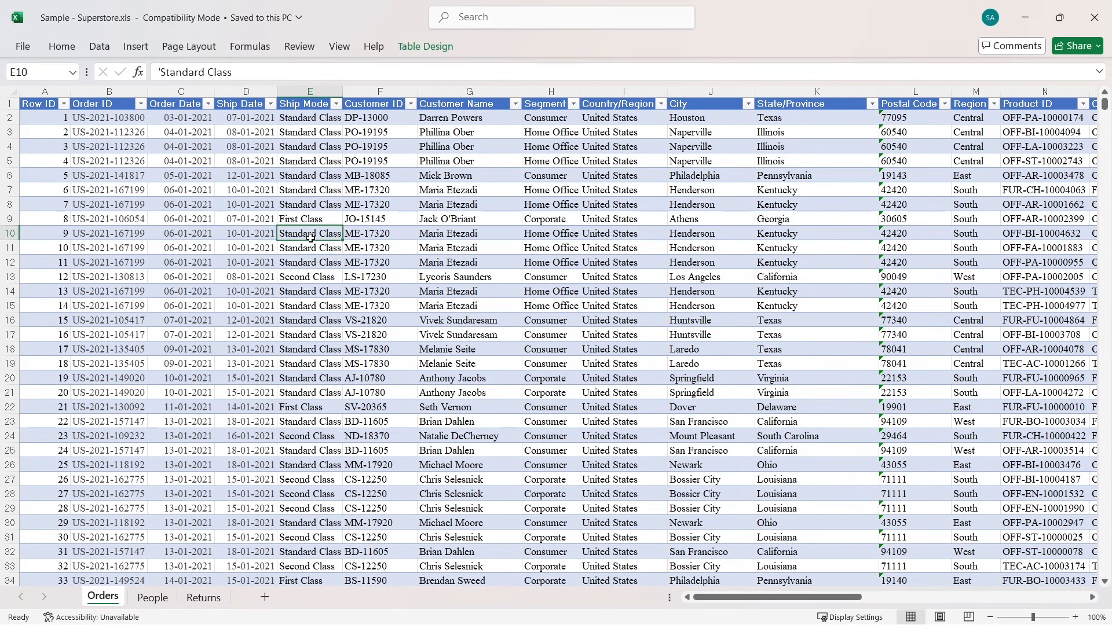
pyautogui.click(620, 202)
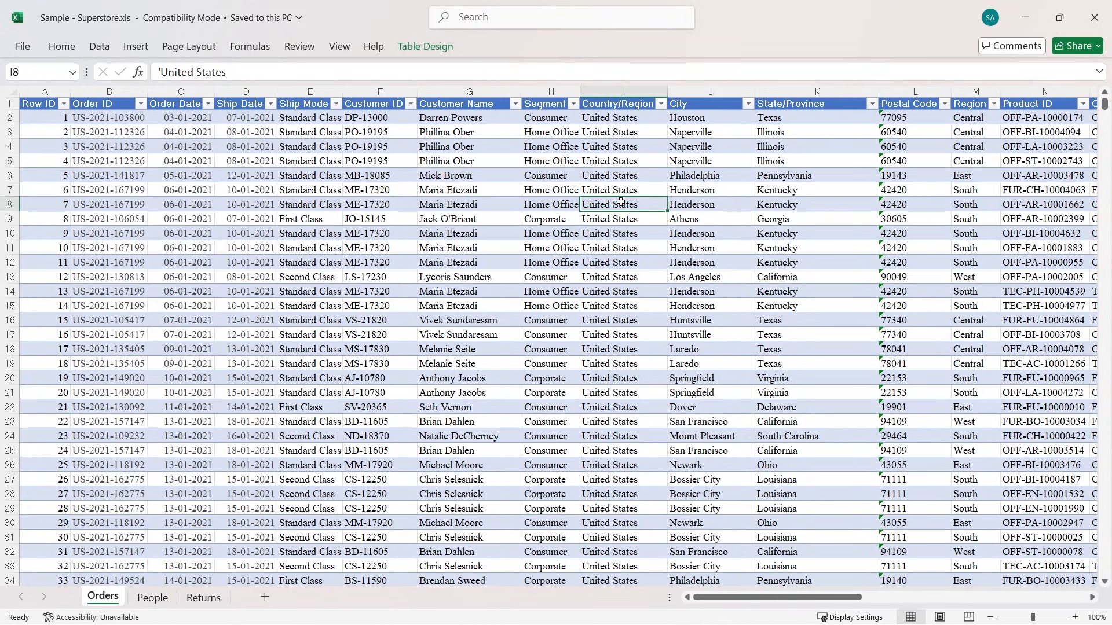
pyautogui.click(276, 232)
pyautogui.click(230, 128)
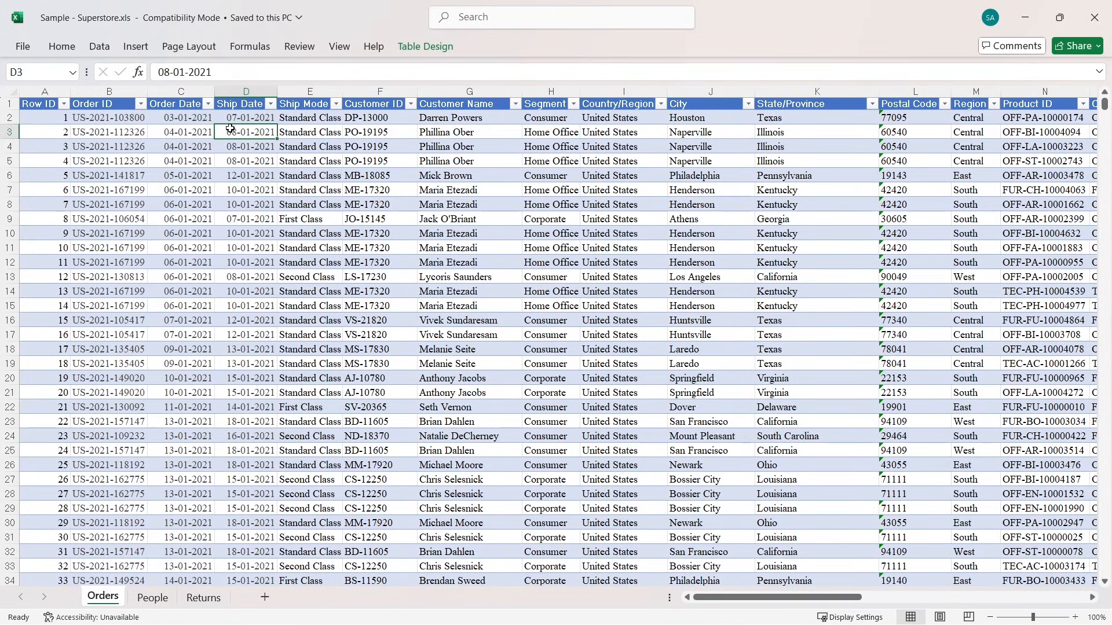
pyautogui.click(208, 105)
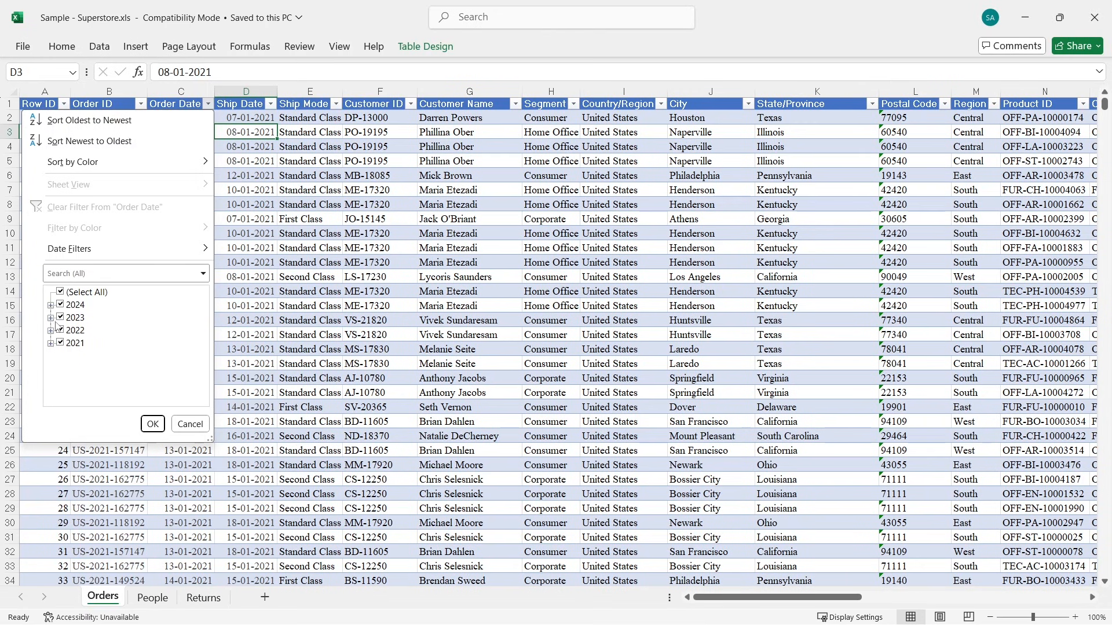
pyautogui.click(407, 325)
pyautogui.click(326, 223)
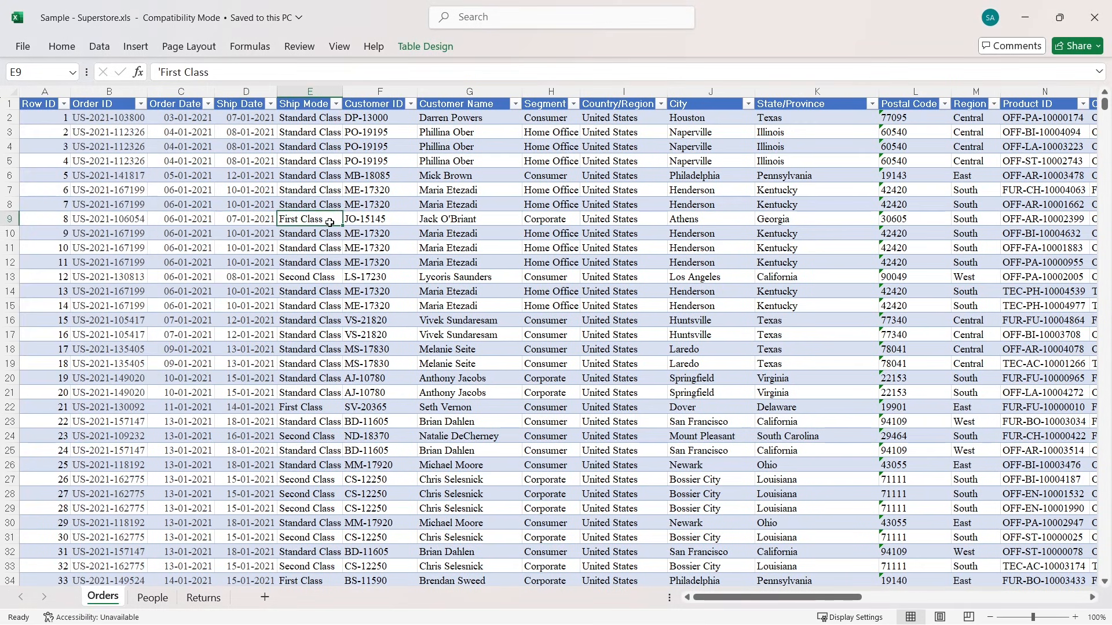
pyautogui.click(310, 303)
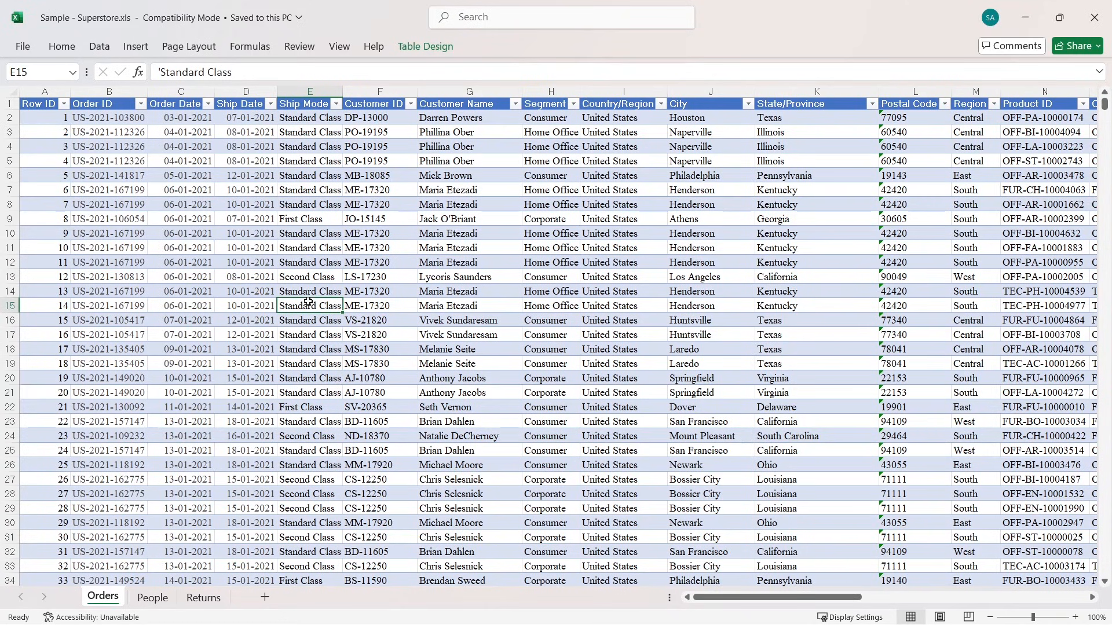
pyautogui.click(607, 372)
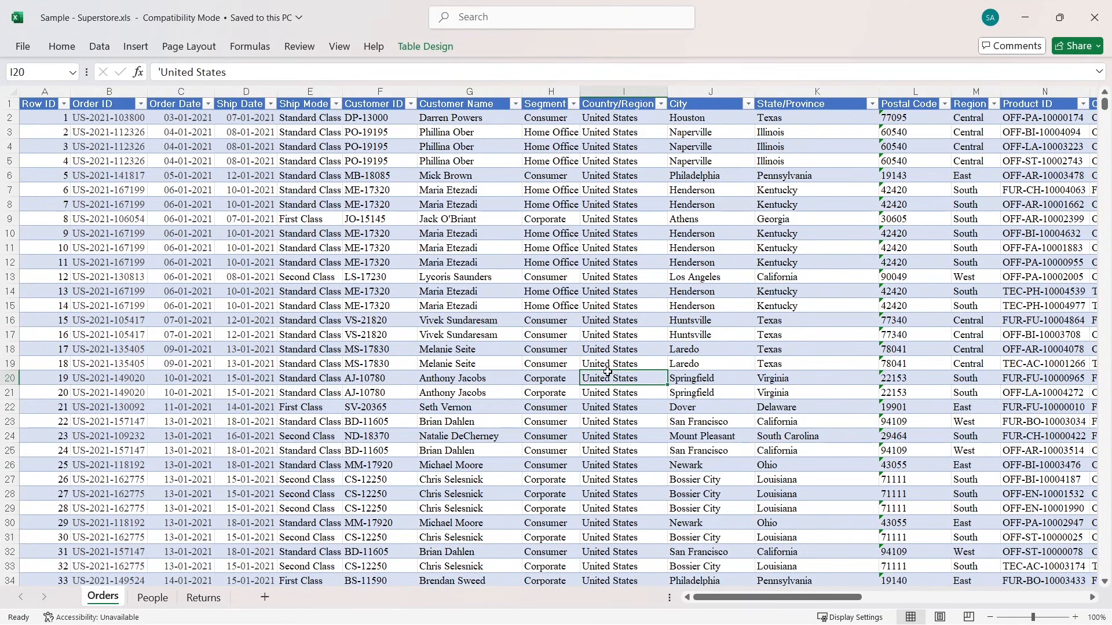
pyautogui.click(332, 322)
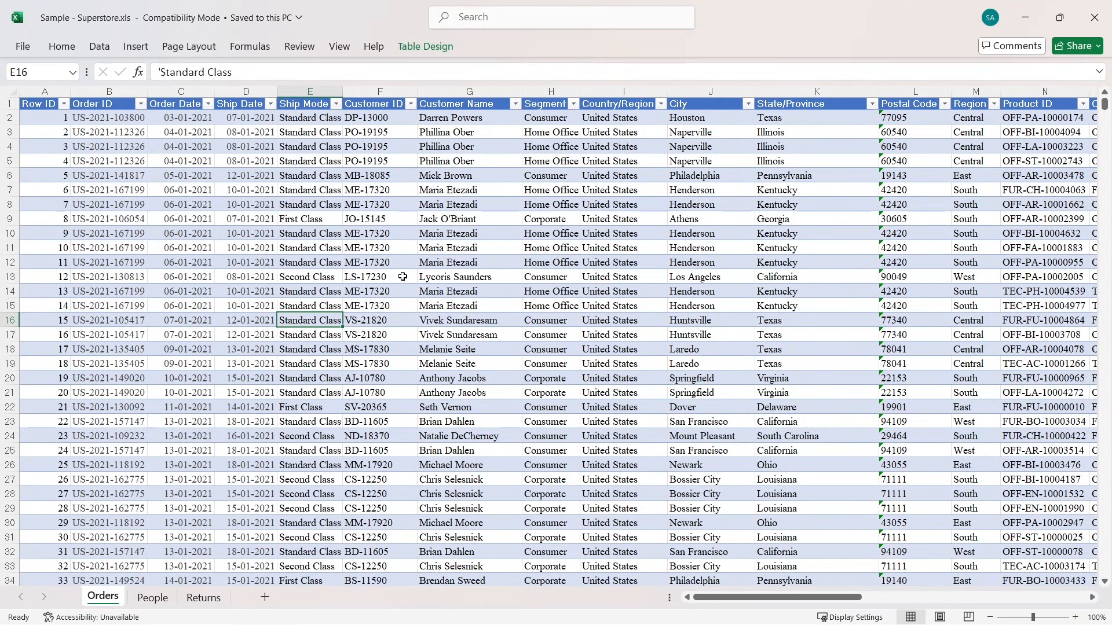
pyautogui.click(402, 276)
pyautogui.click(618, 263)
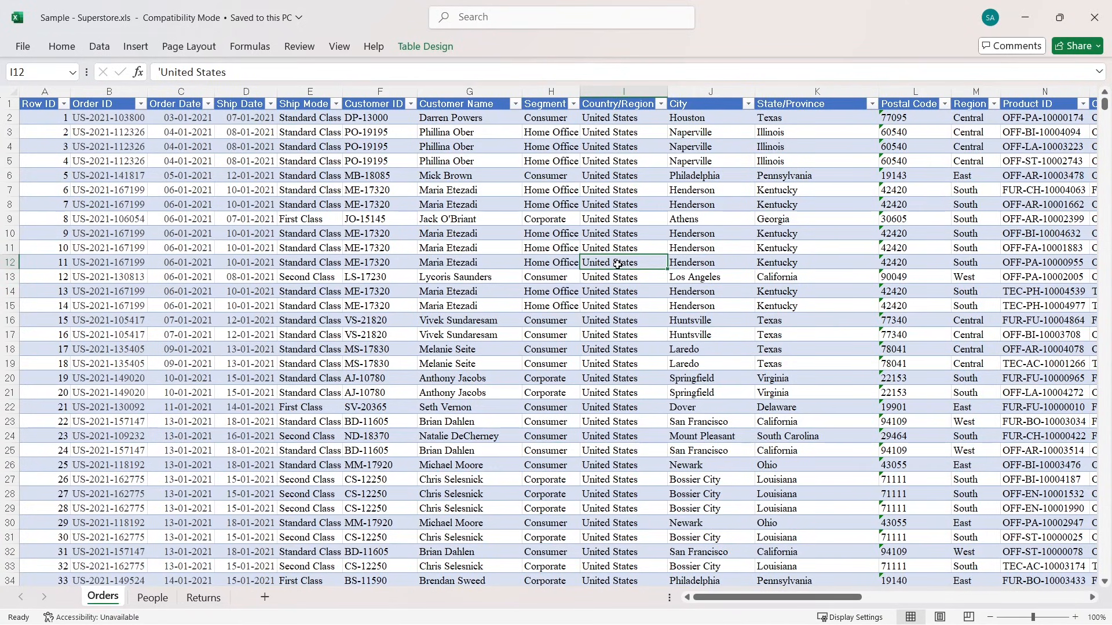
pyautogui.click(321, 254)
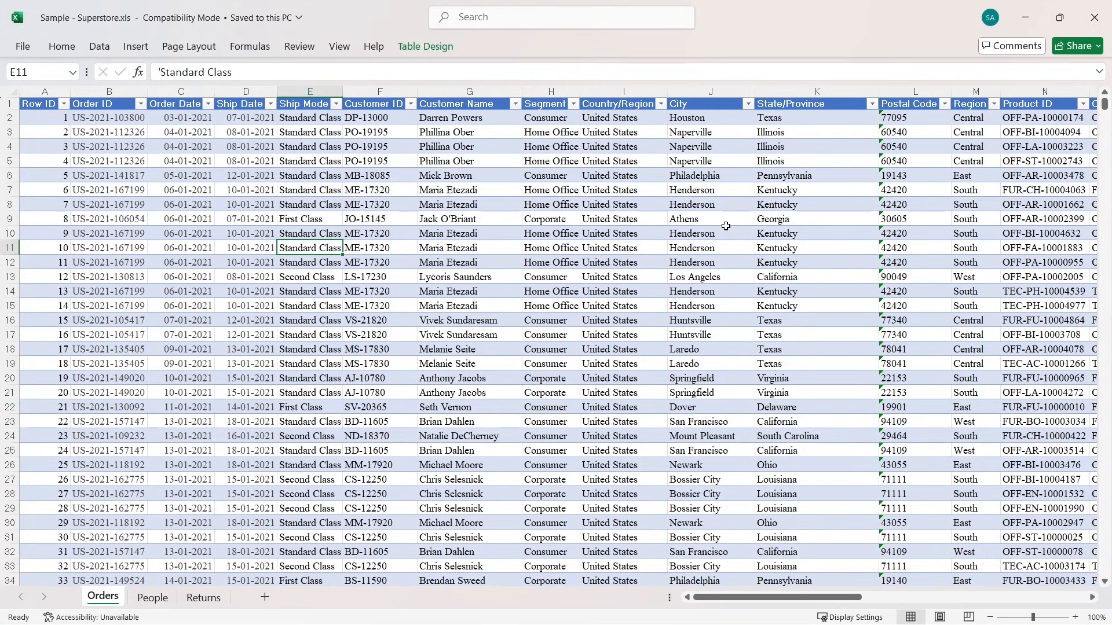
pyautogui.click(661, 231)
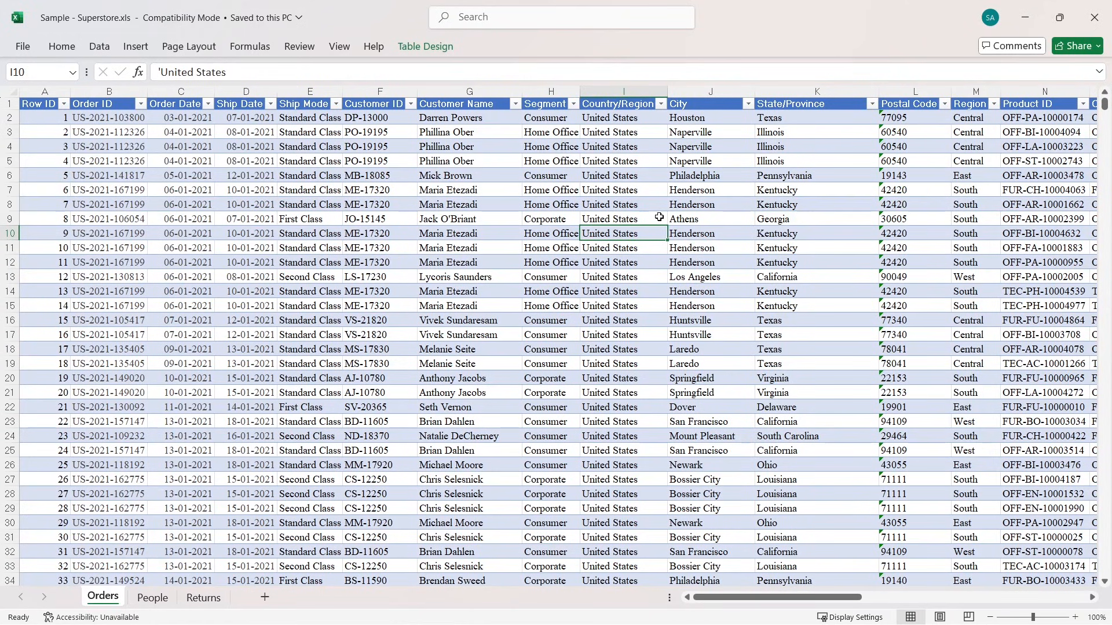
pyautogui.click(334, 224)
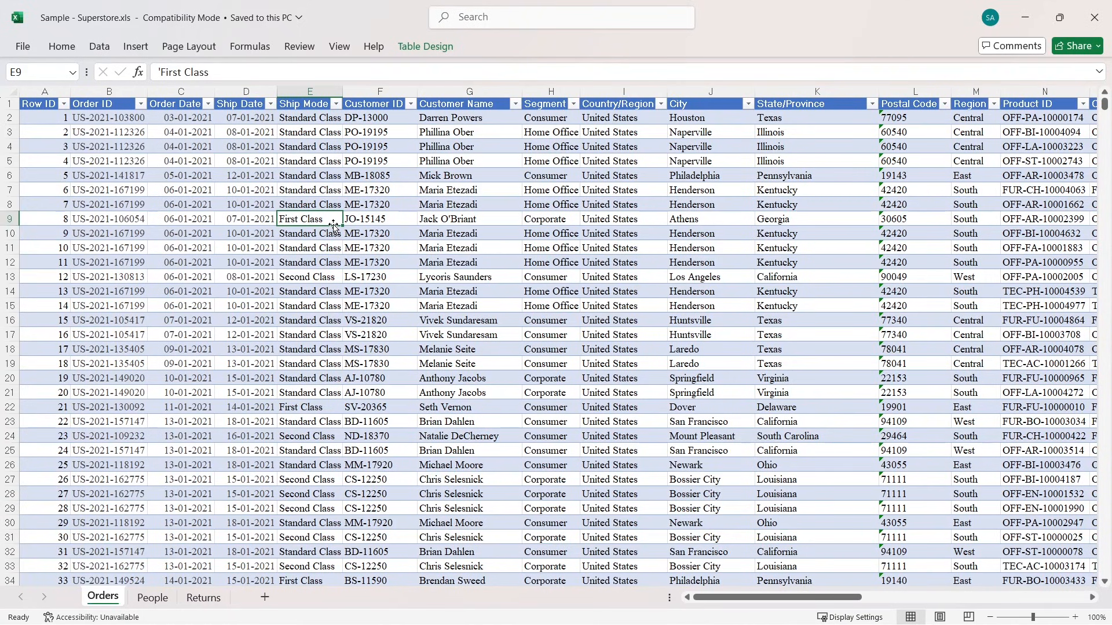
# Step: Switch to the blank Power BI Desktop report and open the workbook Sales Overview Data.xlsx as its Excel data source
pyautogui.hotkey('alt', 'Tab')
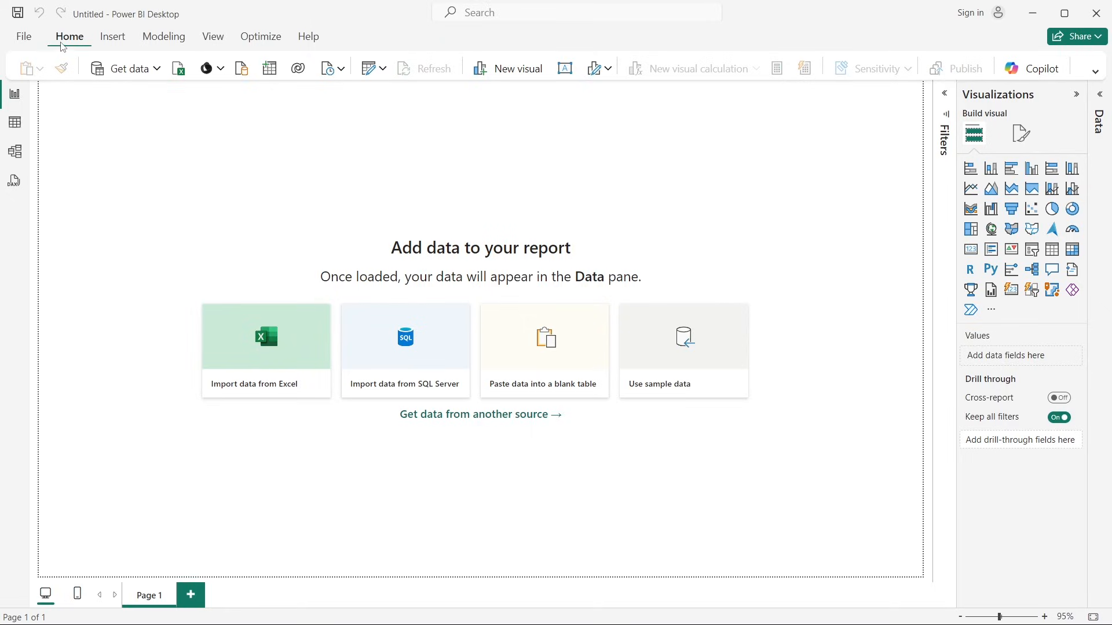
pyautogui.click(157, 68)
pyautogui.click(151, 122)
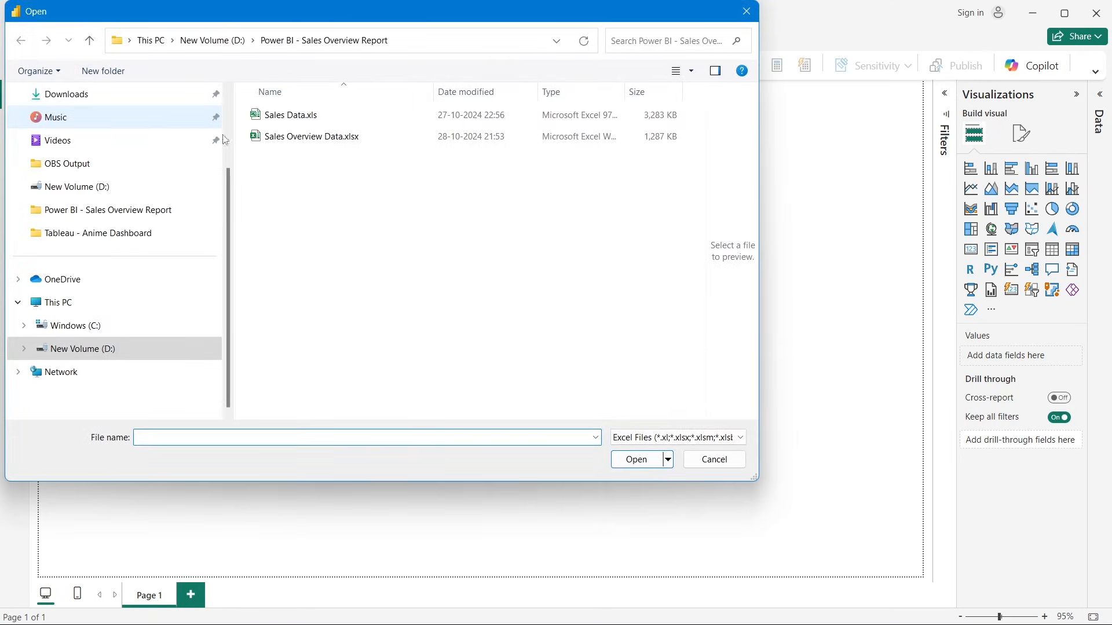
pyautogui.click(301, 139)
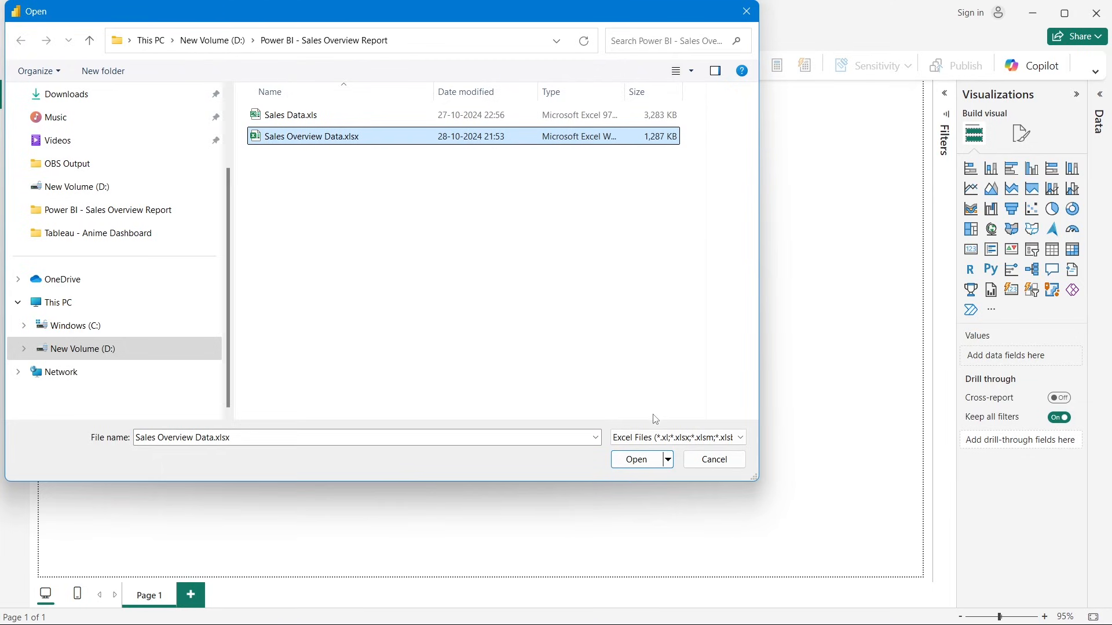
pyautogui.click(644, 460)
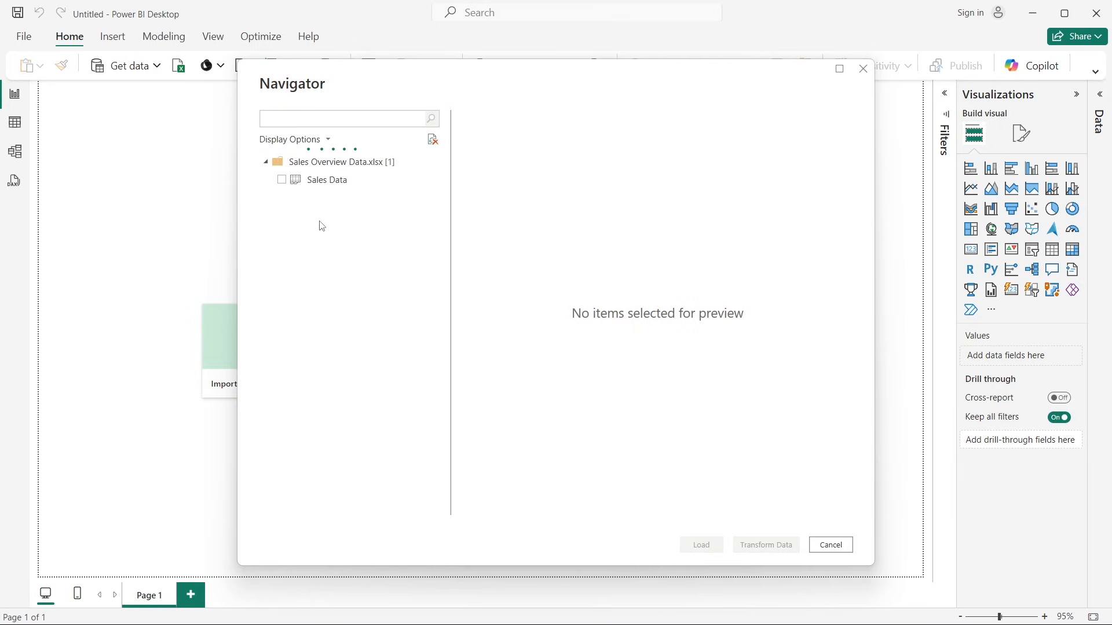
# Step: Select the Sales Data sheet, look through its preview rows and load it into the report
pyautogui.click(283, 180)
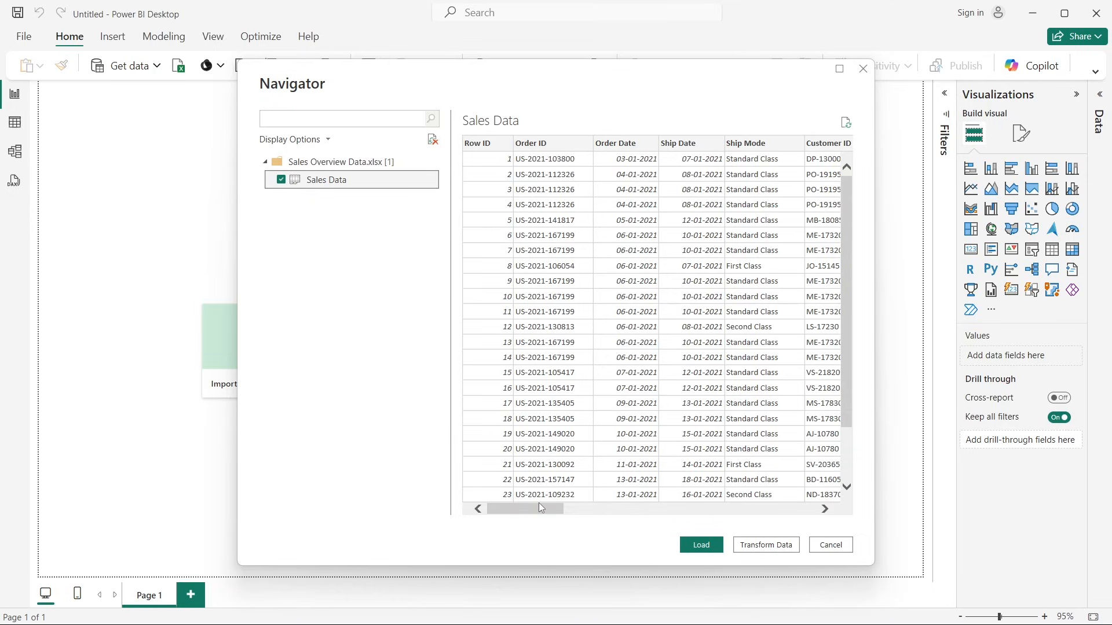
pyautogui.moveTo(538, 508); pyautogui.dragTo(482, 510)
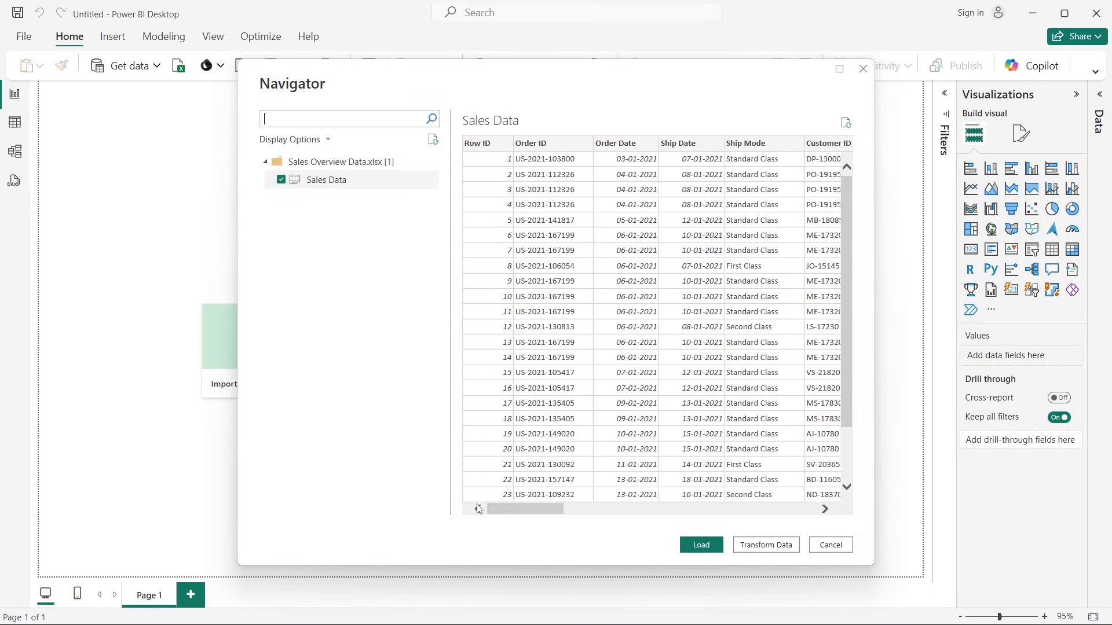
pyautogui.scroll(-3, 630, 336)
pyautogui.scroll(3, 630, 336)
pyautogui.scroll(-3, 631, 336)
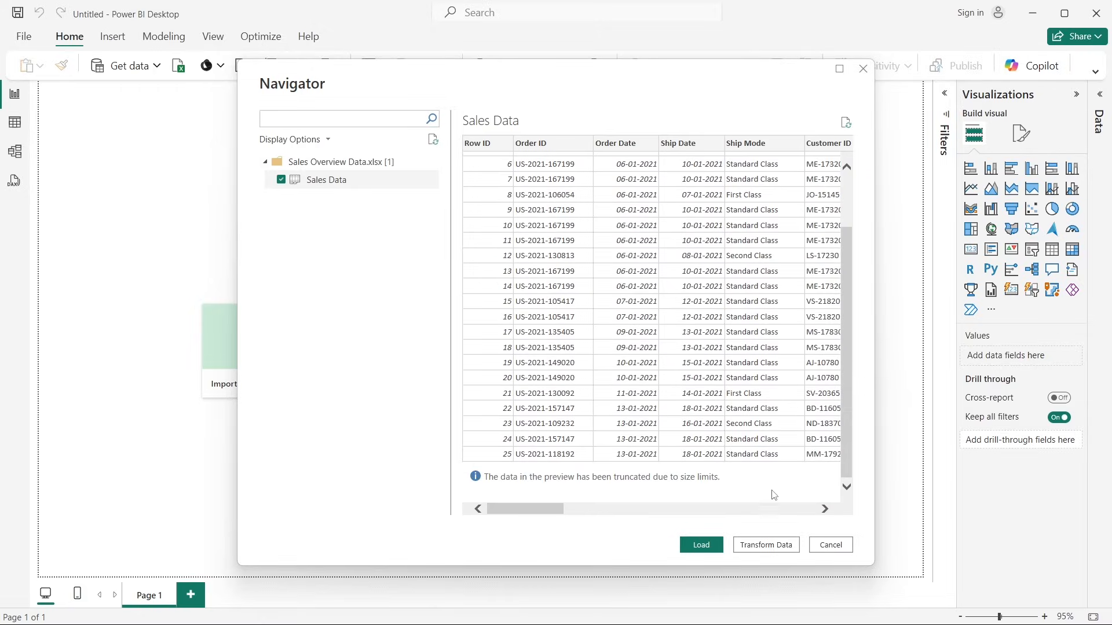
pyautogui.click(702, 544)
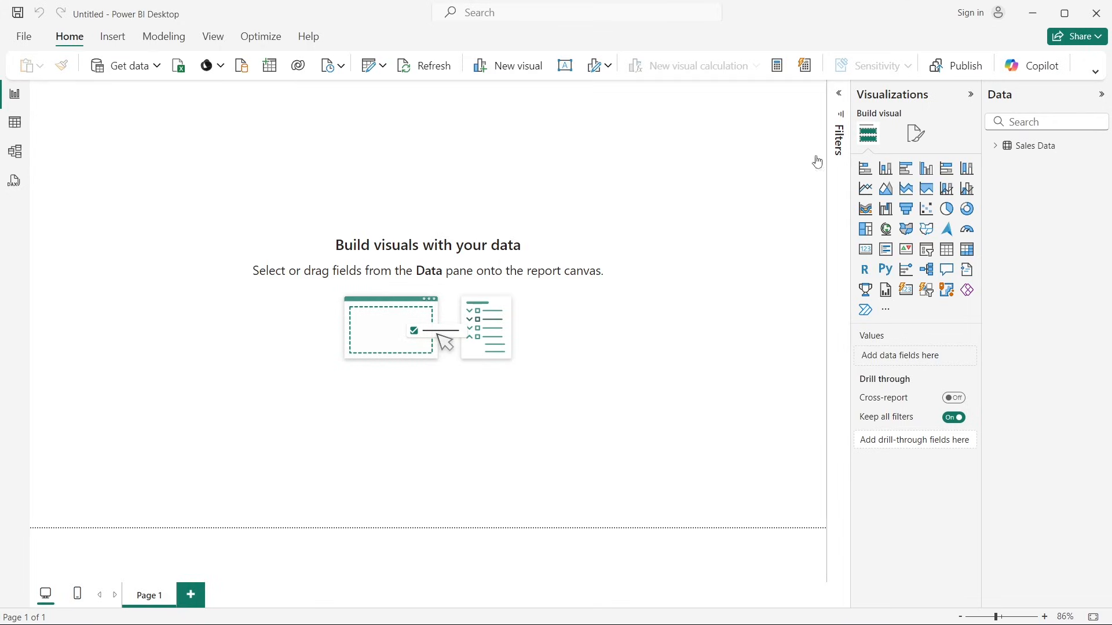
# Step: Show the loaded Sales Data table in table view and look over its rows and date columns
pyautogui.click(16, 124)
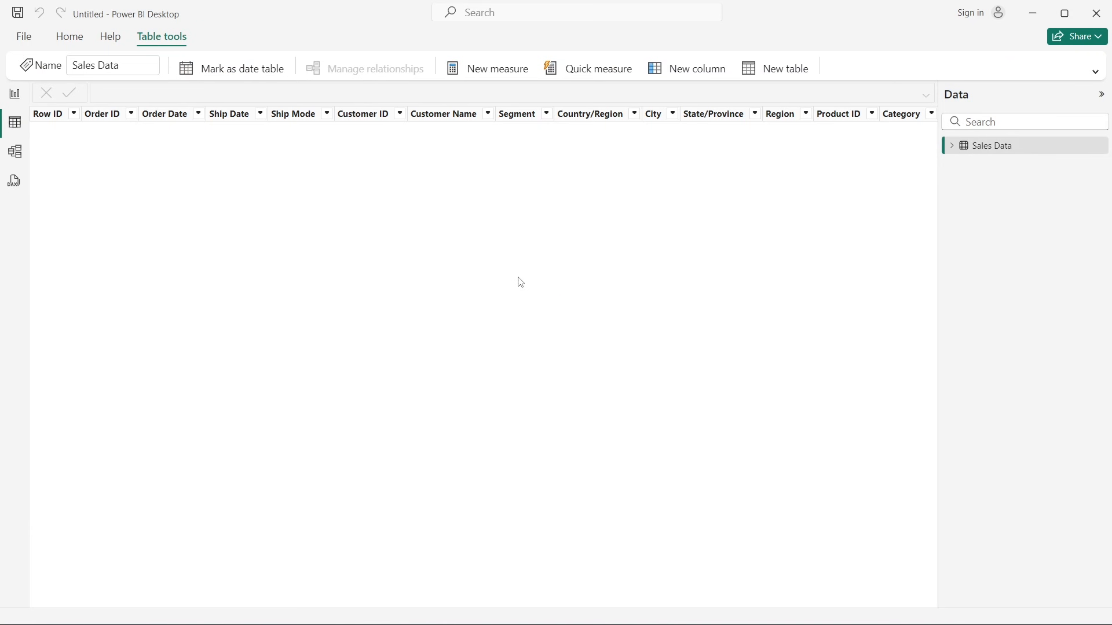
pyautogui.scroll(-3, 139, 229)
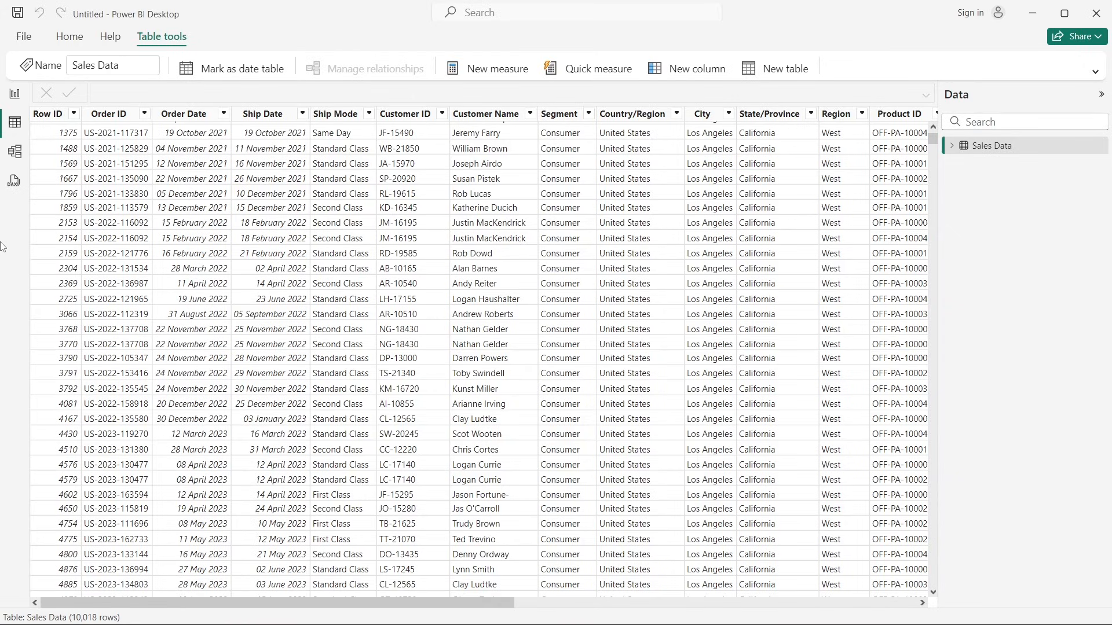
pyautogui.click(297, 225)
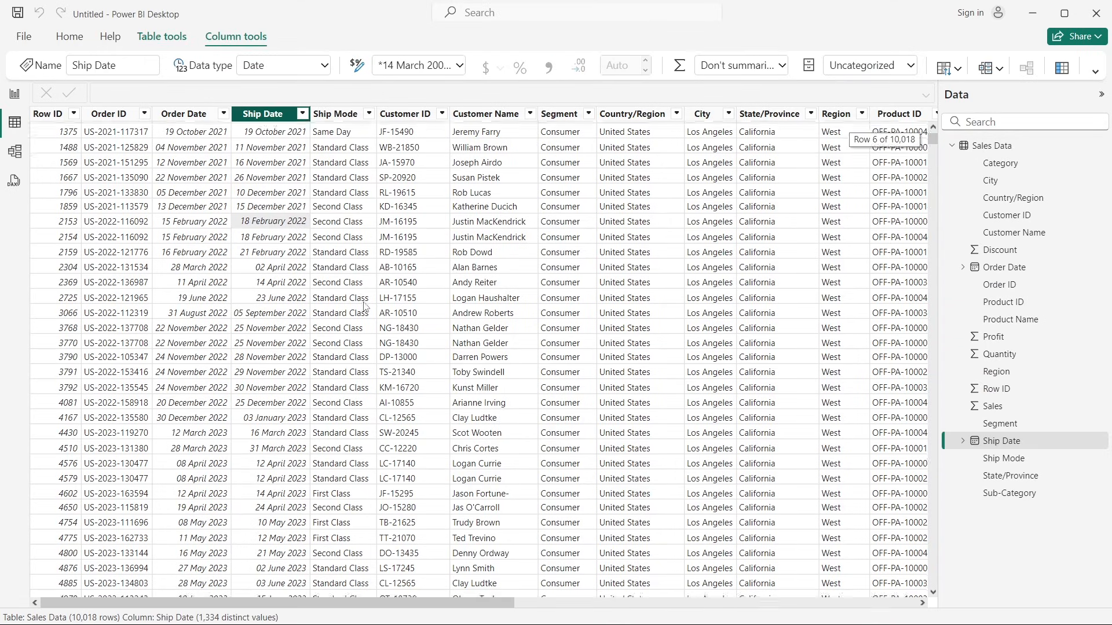
pyautogui.scroll(-1, 365, 307)
pyautogui.scroll(1, 365, 307)
pyautogui.moveTo(488, 598); pyautogui.dragTo(162, 544)
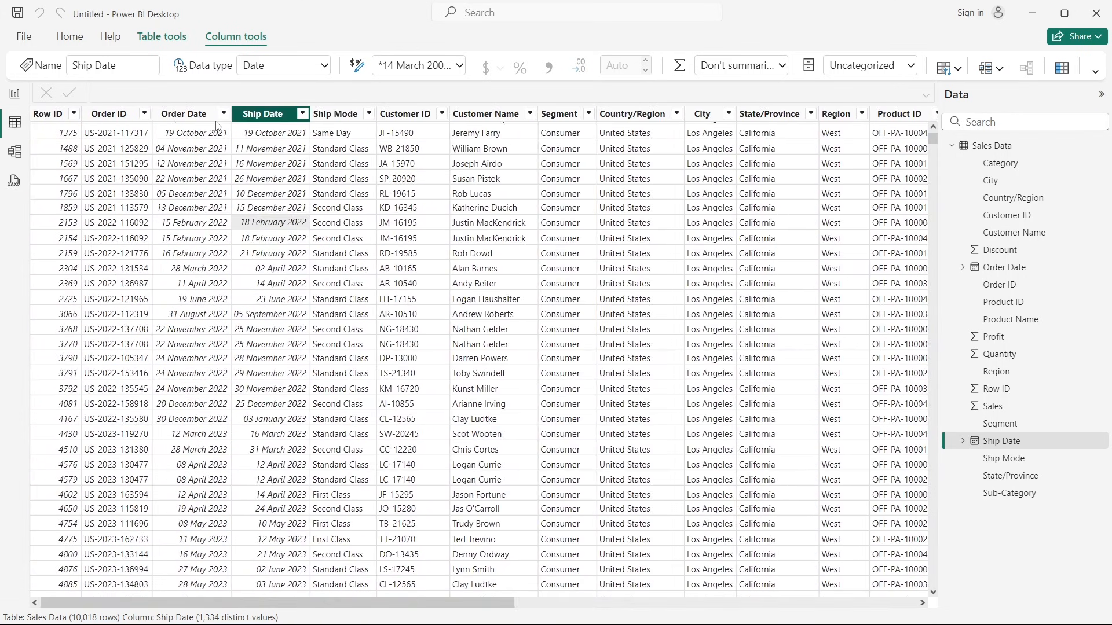
# Step: Expand the ribbon and check the data types of the Order Date, Ship Mode and Segment columns
pyautogui.click(191, 116)
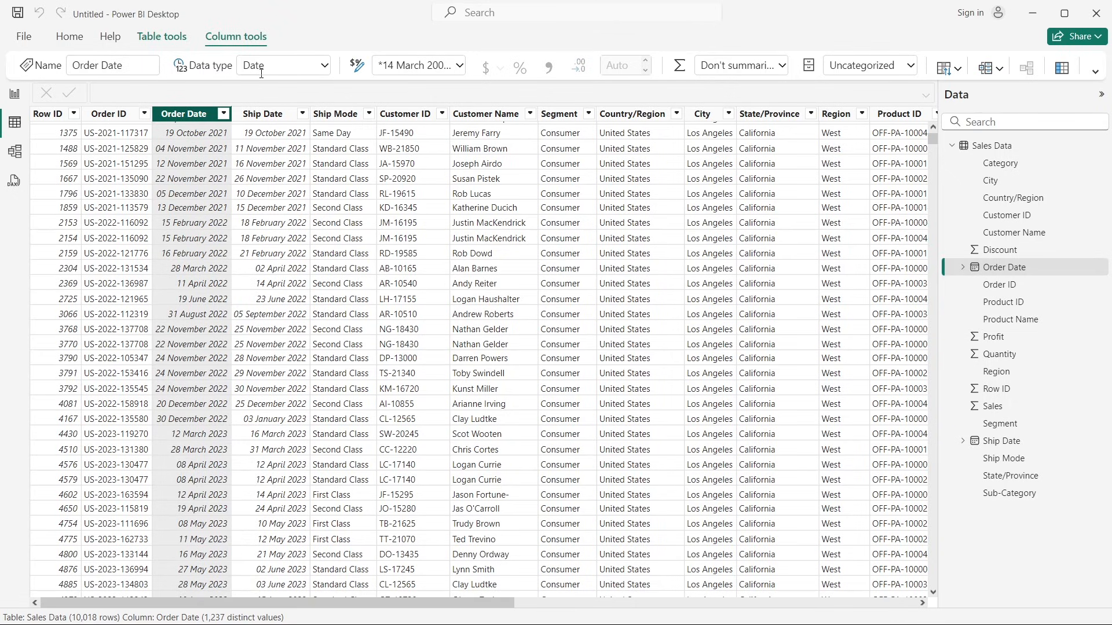
pyautogui.click(1094, 70)
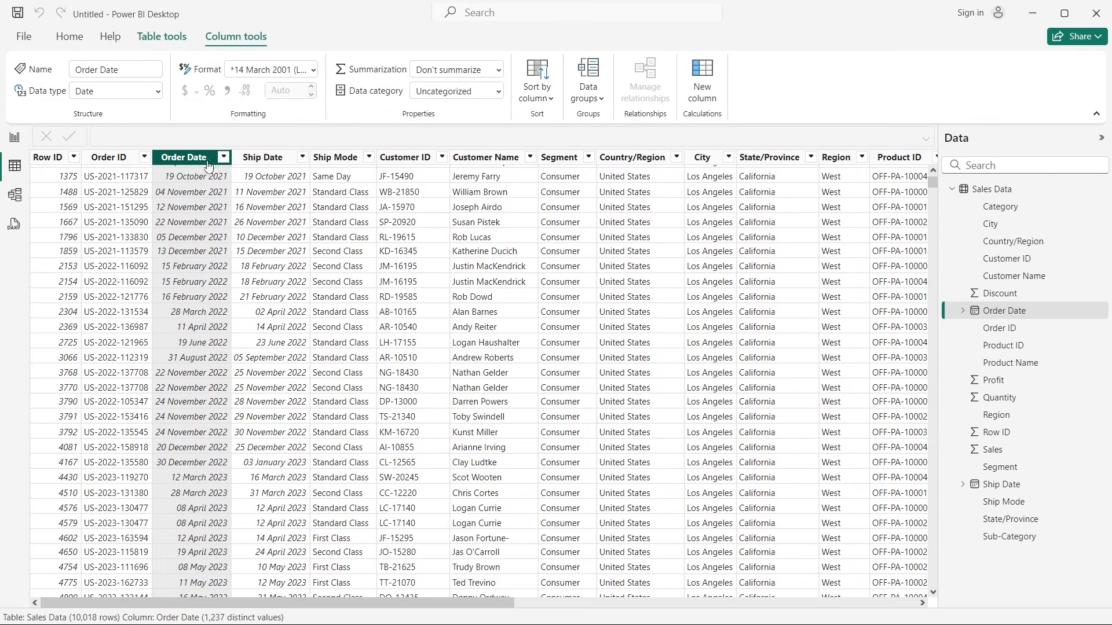
pyautogui.click(322, 157)
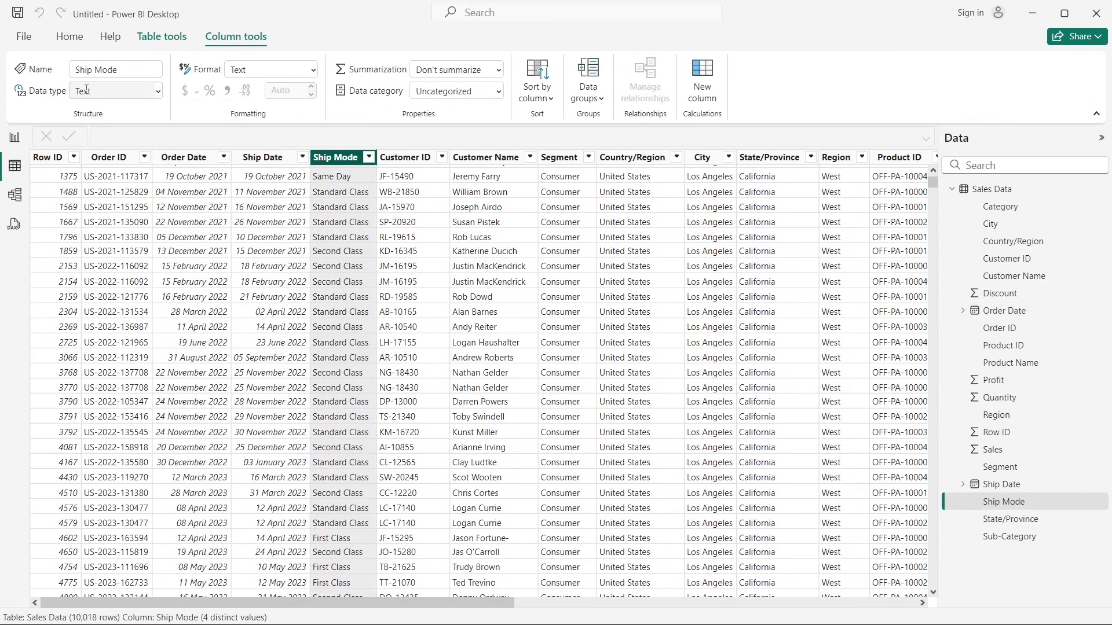
pyautogui.click(570, 596)
# Step: Check the data types of the Sales, Quantity, Discount and Profit columns, and return to the table's first columns
pyautogui.moveTo(472, 602); pyautogui.dragTo(878, 602)
pyautogui.scroll(2, 744, 347)
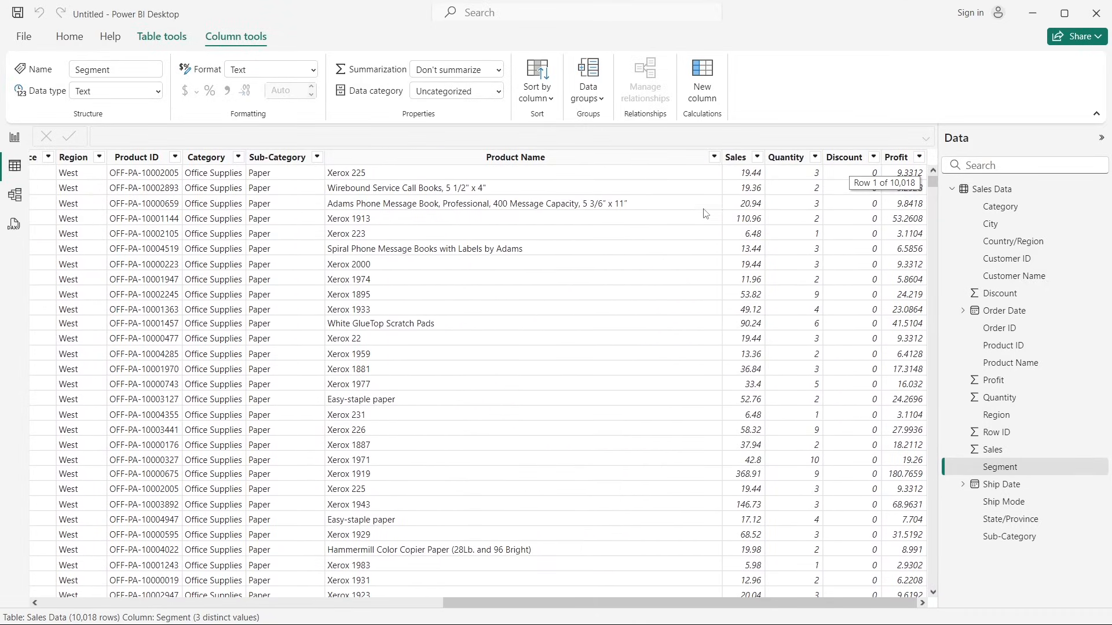
pyautogui.click(735, 157)
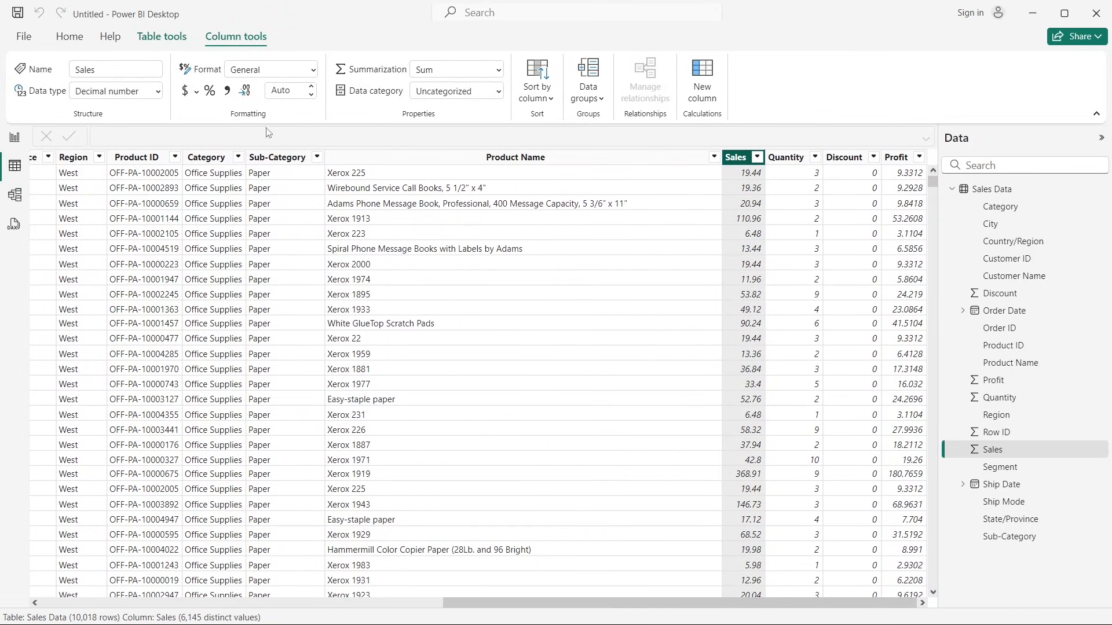
pyautogui.click(784, 159)
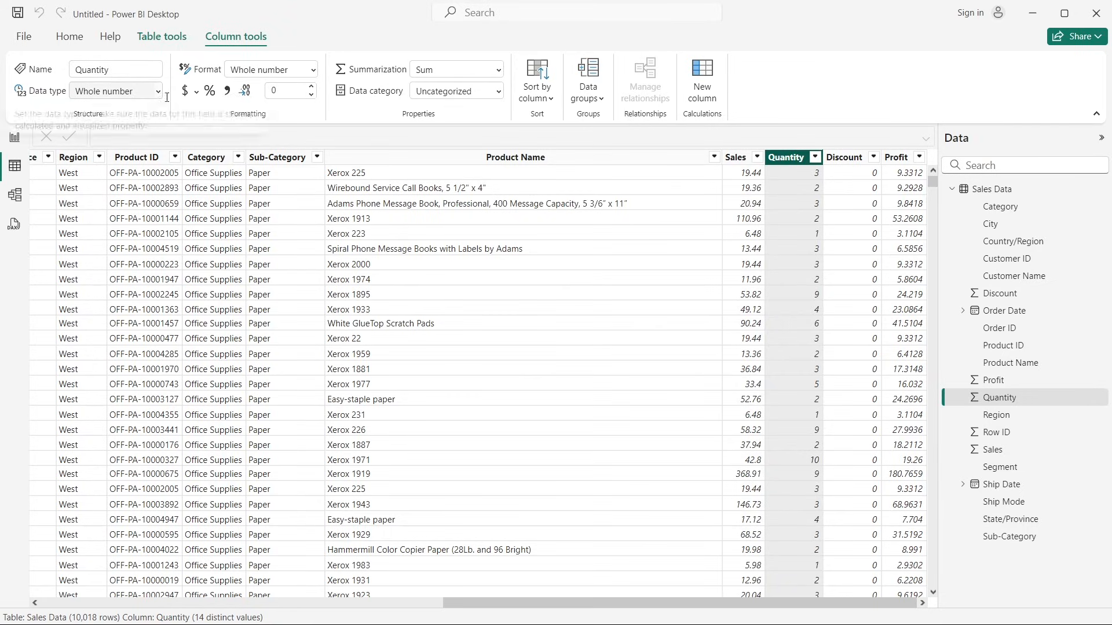
pyautogui.click(844, 158)
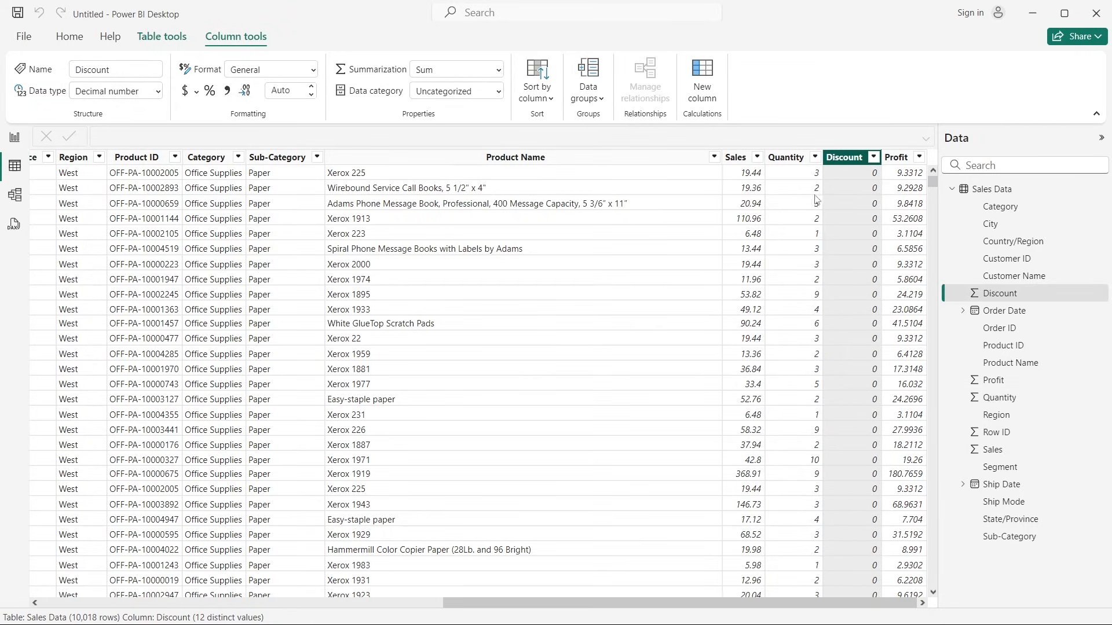
pyautogui.click(896, 158)
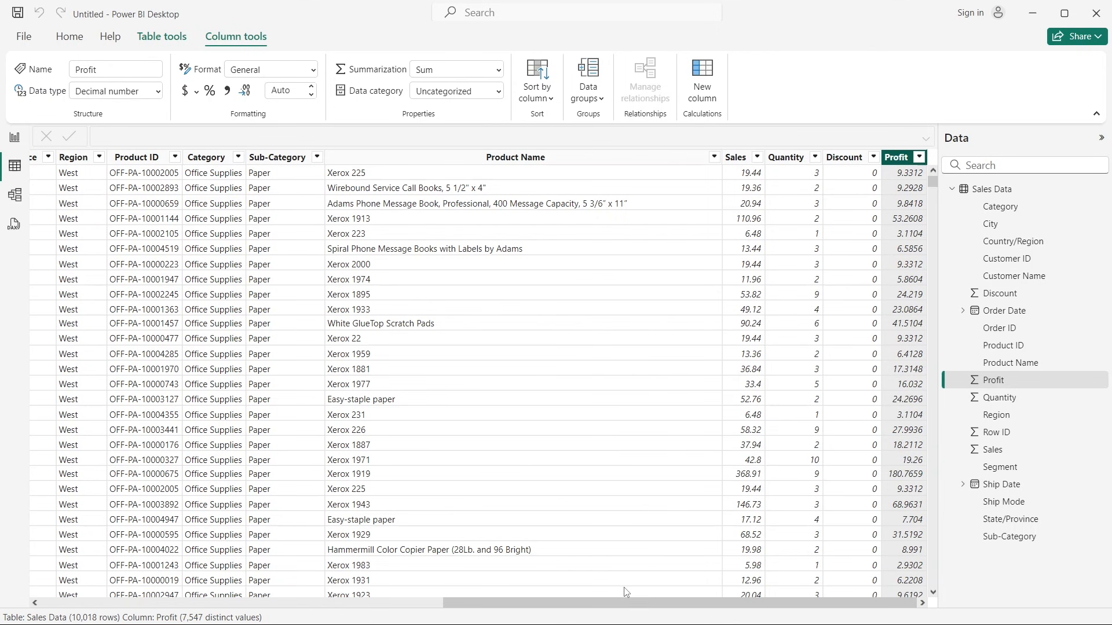
pyautogui.moveTo(630, 605); pyautogui.dragTo(227, 603)
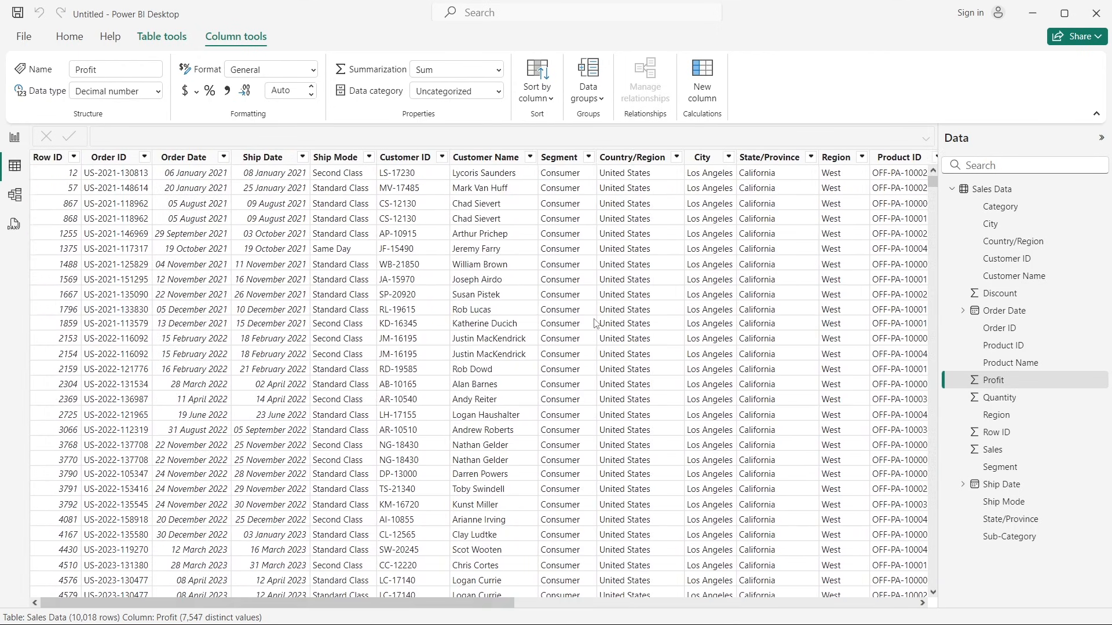
pyautogui.scroll(-5, 595, 322)
pyautogui.scroll(5, 596, 323)
# Step: Switch to the Problem Statement presentation in PowerPoint and show slide 4 with the Chart's Requirements
pyautogui.hotkey('alt', 'Tab')
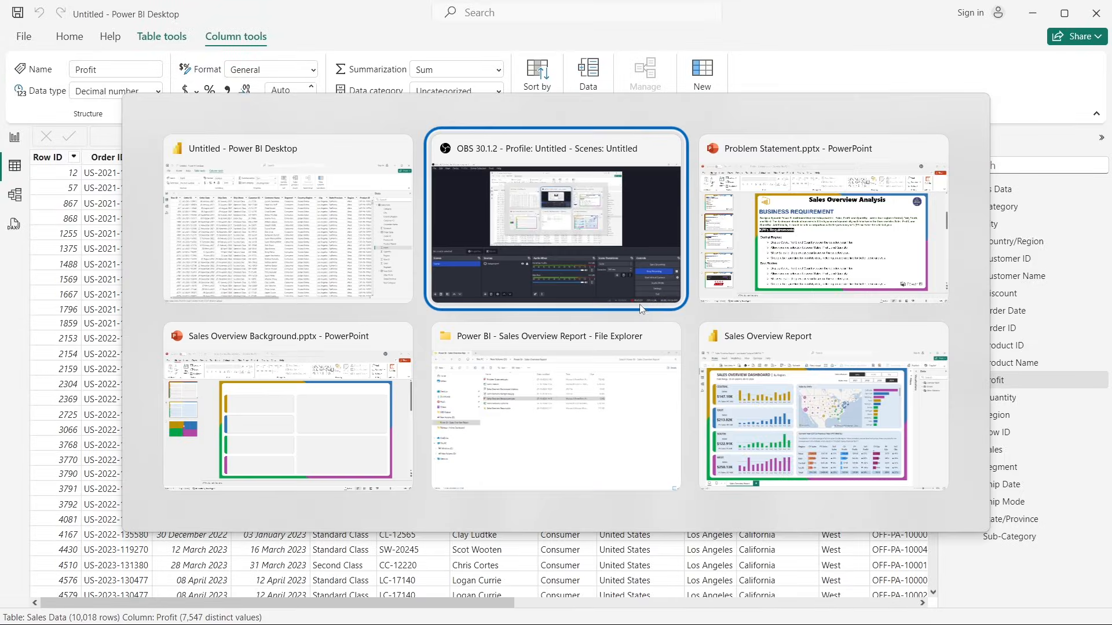
pyautogui.hotkey('alt', 'Tab')
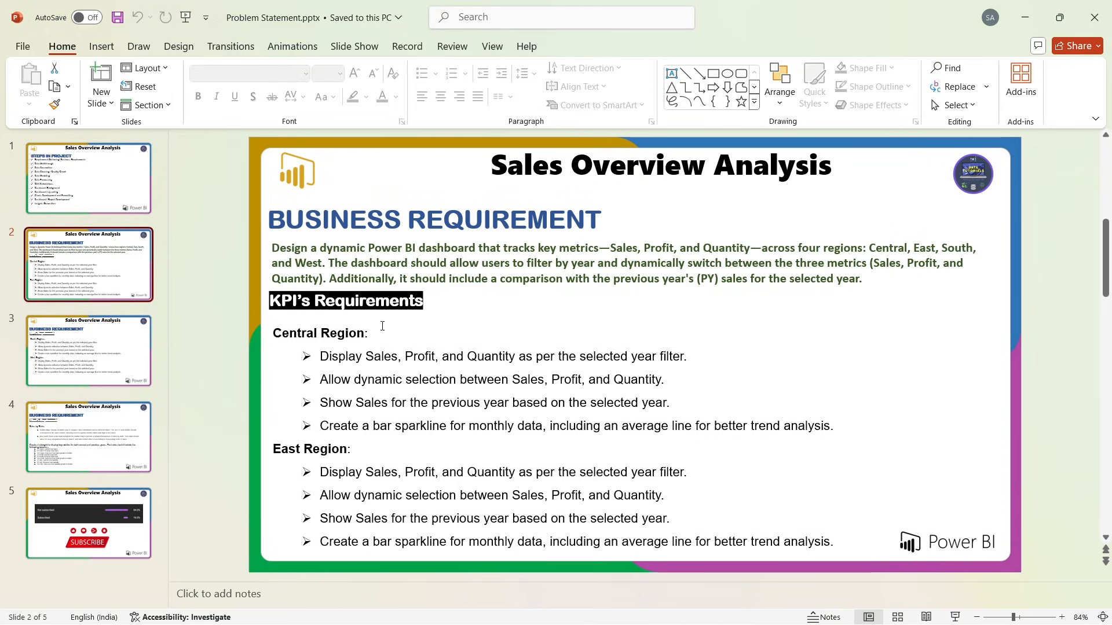
pyautogui.click(111, 450)
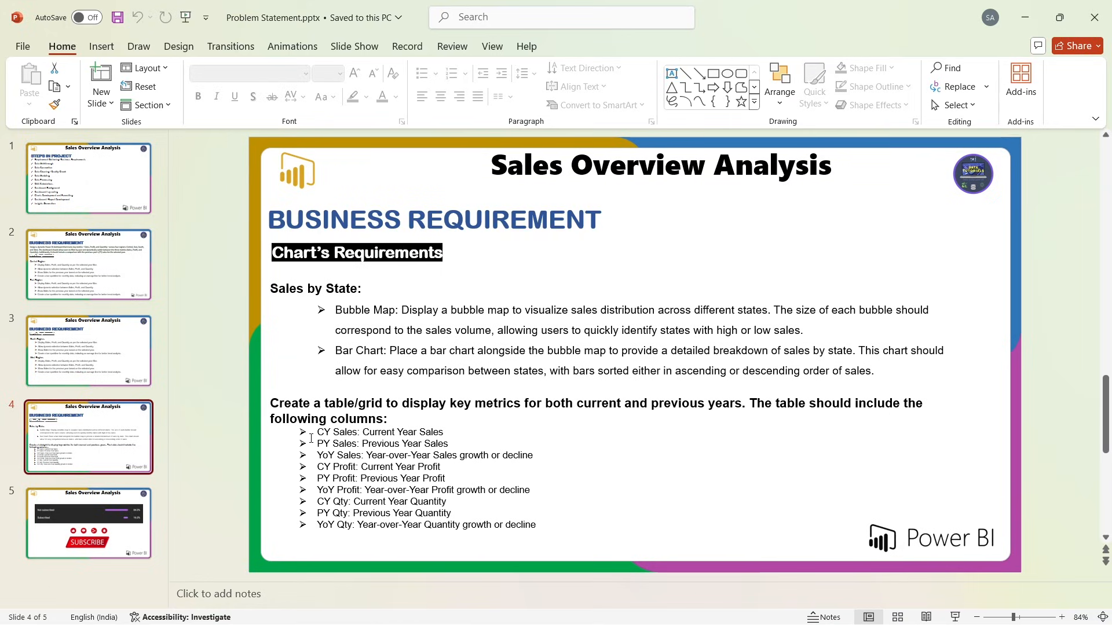
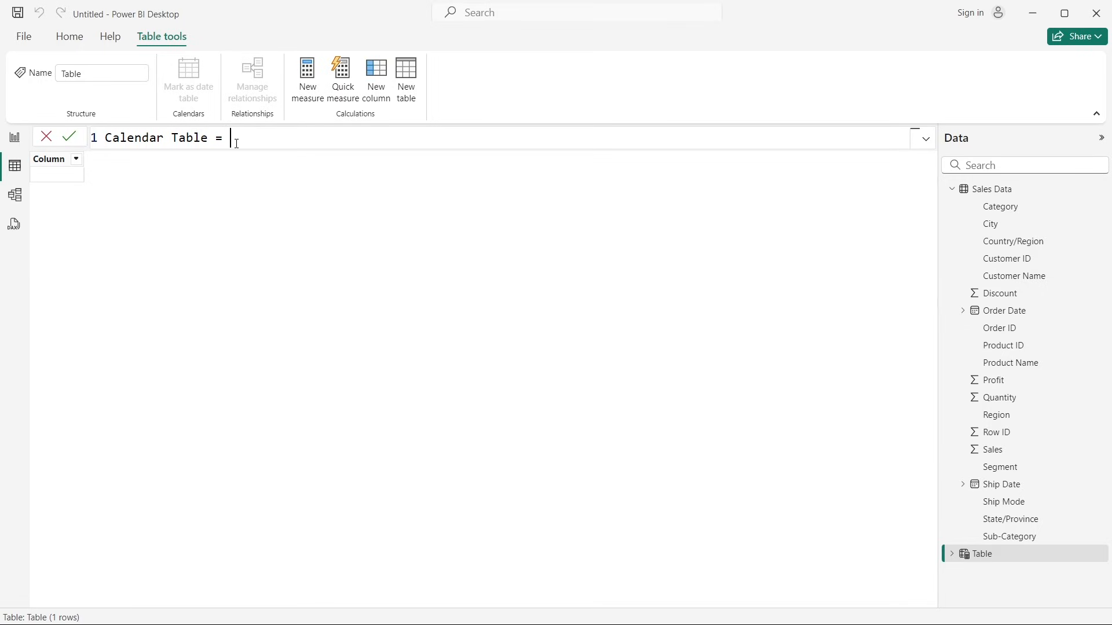
# Step: Start the Calendar Table formula with CALENDAR and set its start date to MIN('Sales Data'[Order Date])
pyautogui.write('cale')
pyautogui.press('Tab')
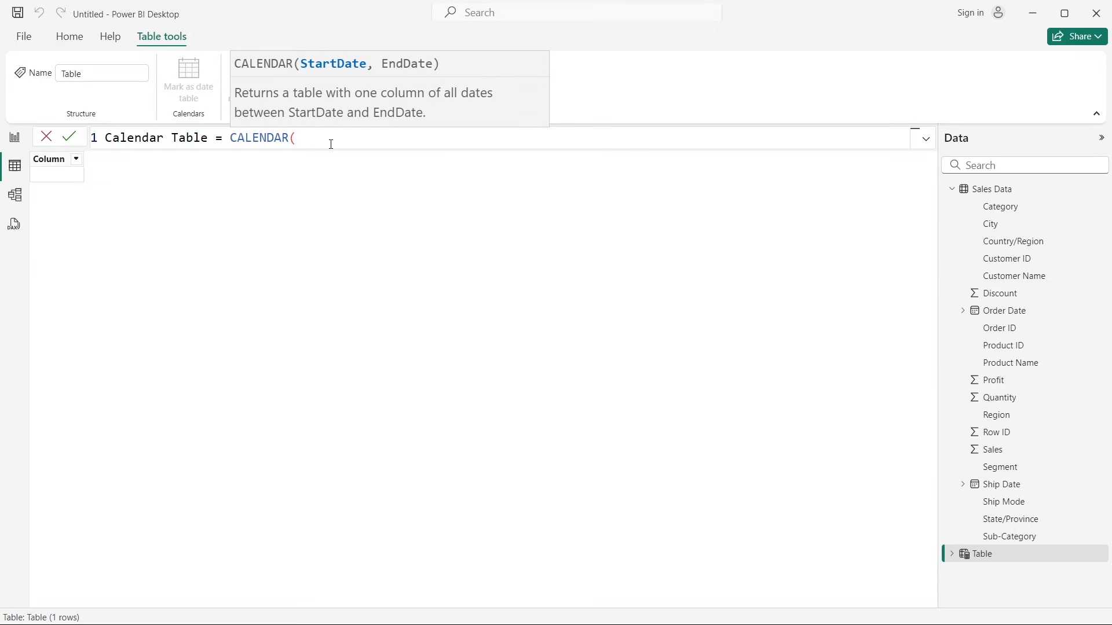
pyautogui.write('MIN(')
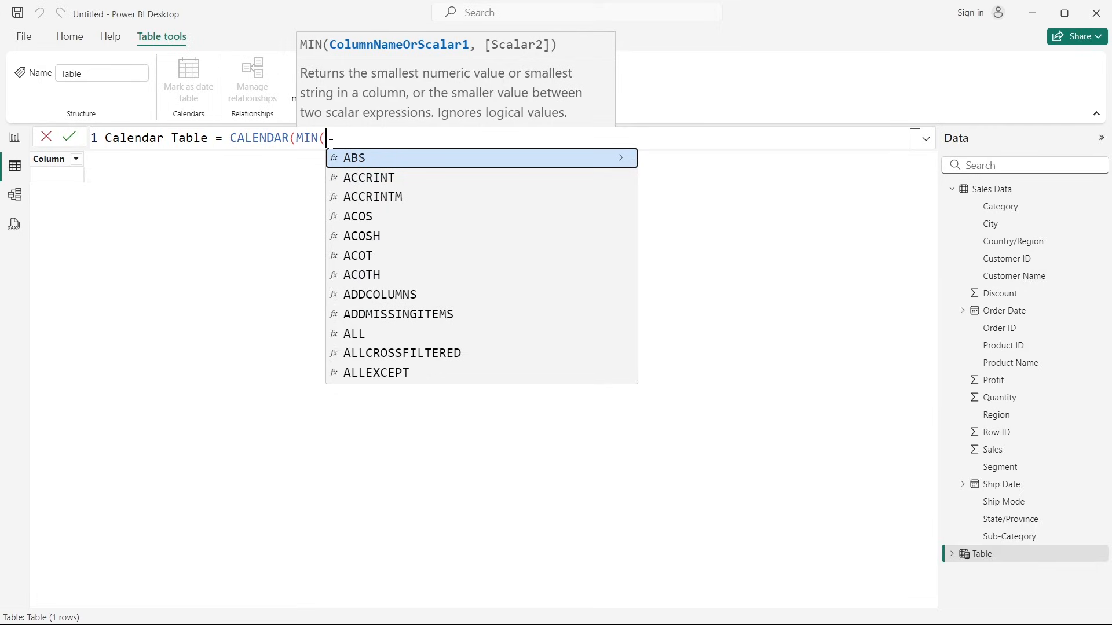
pyautogui.write('order')
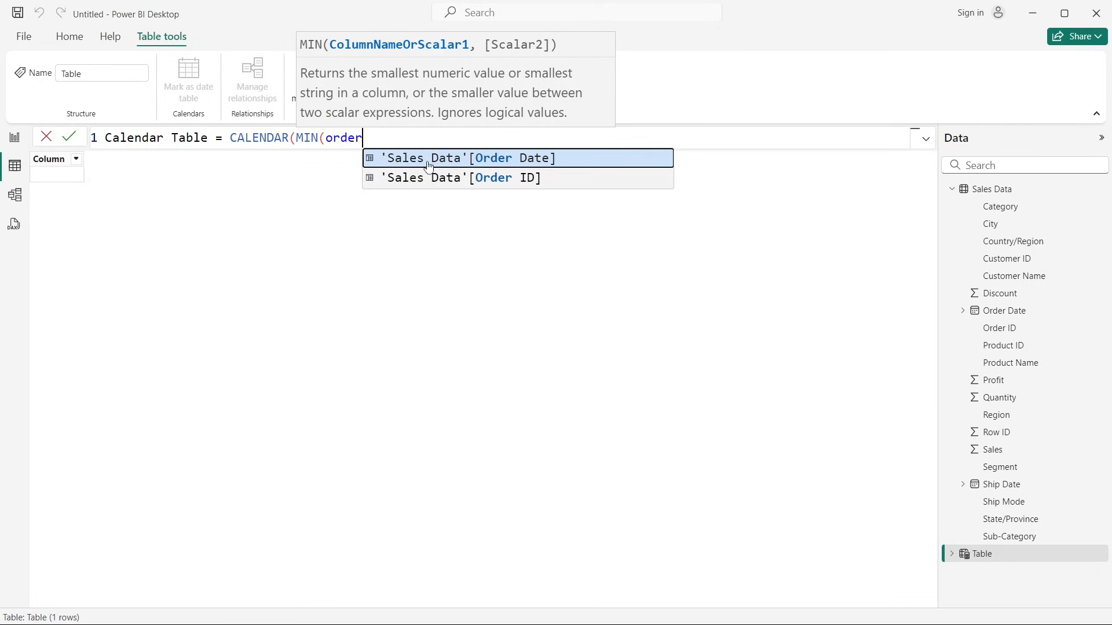
pyautogui.click(559, 158)
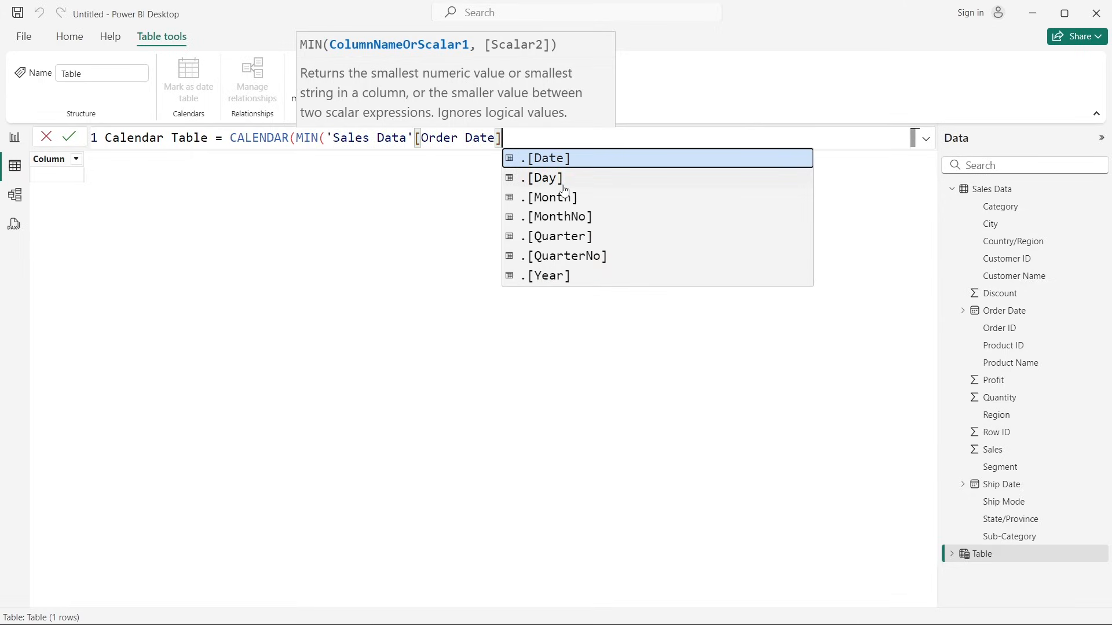
pyautogui.write(')')
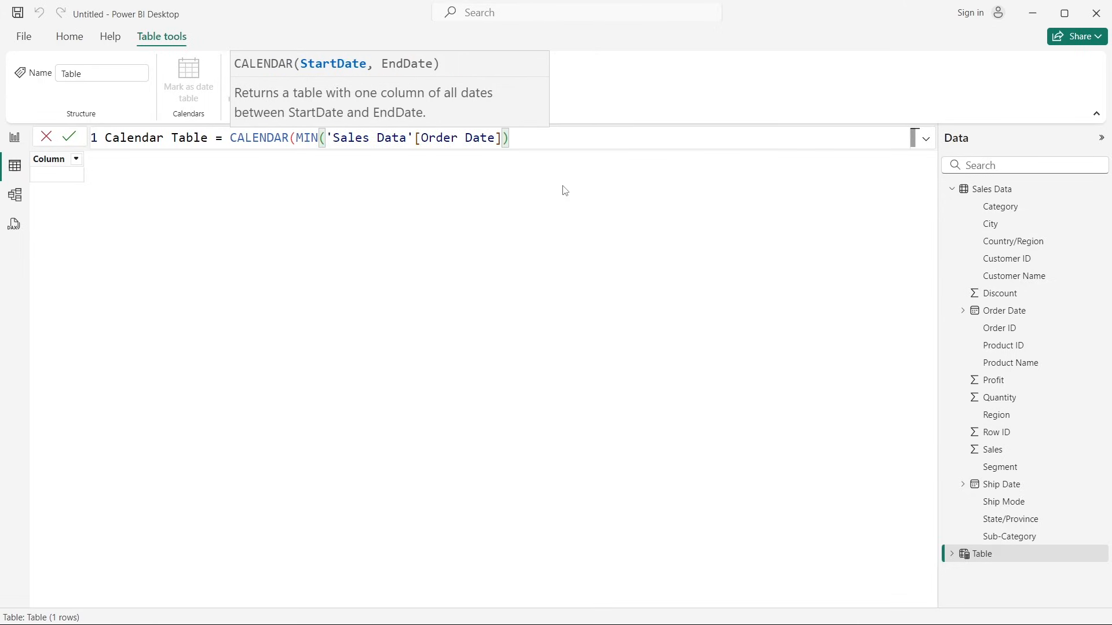
pyautogui.write(', ')
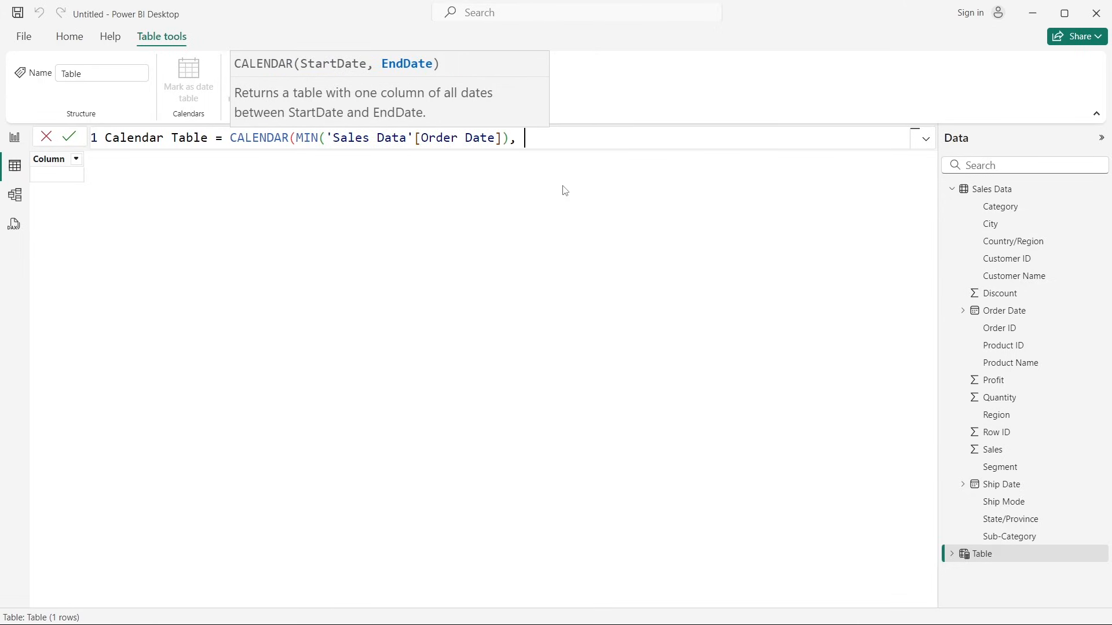
# Step: Set the CALENDAR end date to MAX('Sales Data'[Order Date]) and commit the Calendar Table formula
pyautogui.write('max')
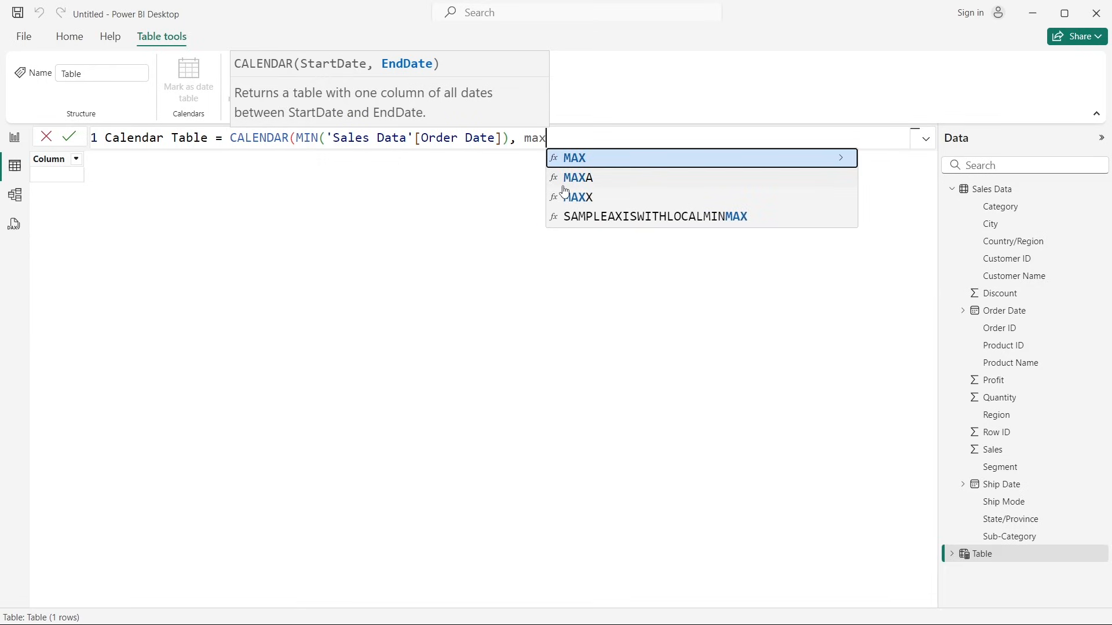
pyautogui.press('Tab')
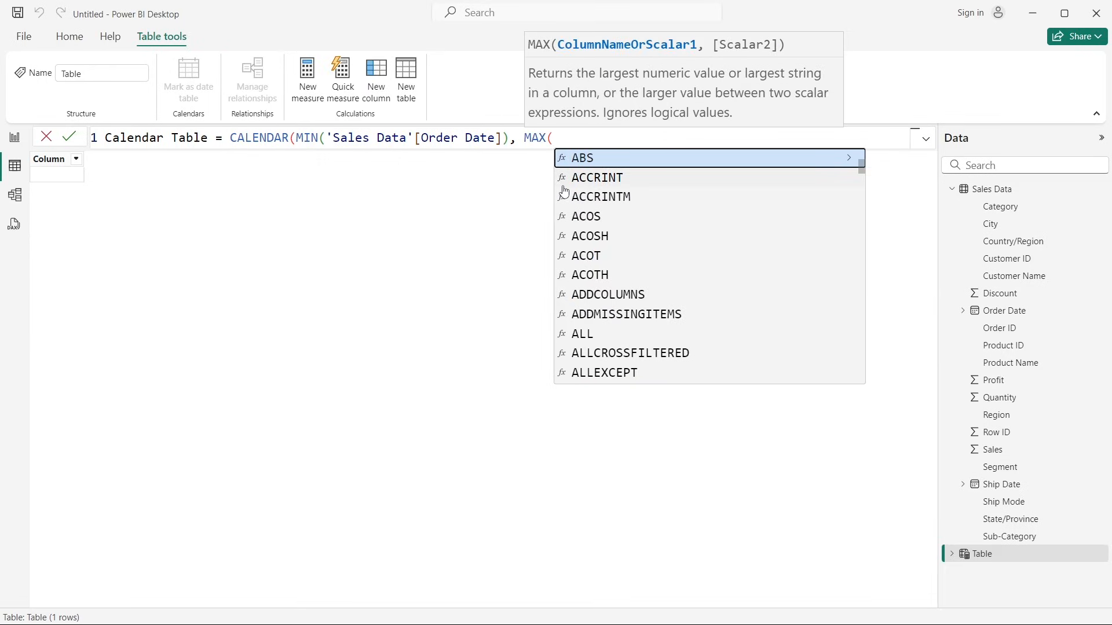
pyautogui.write('order')
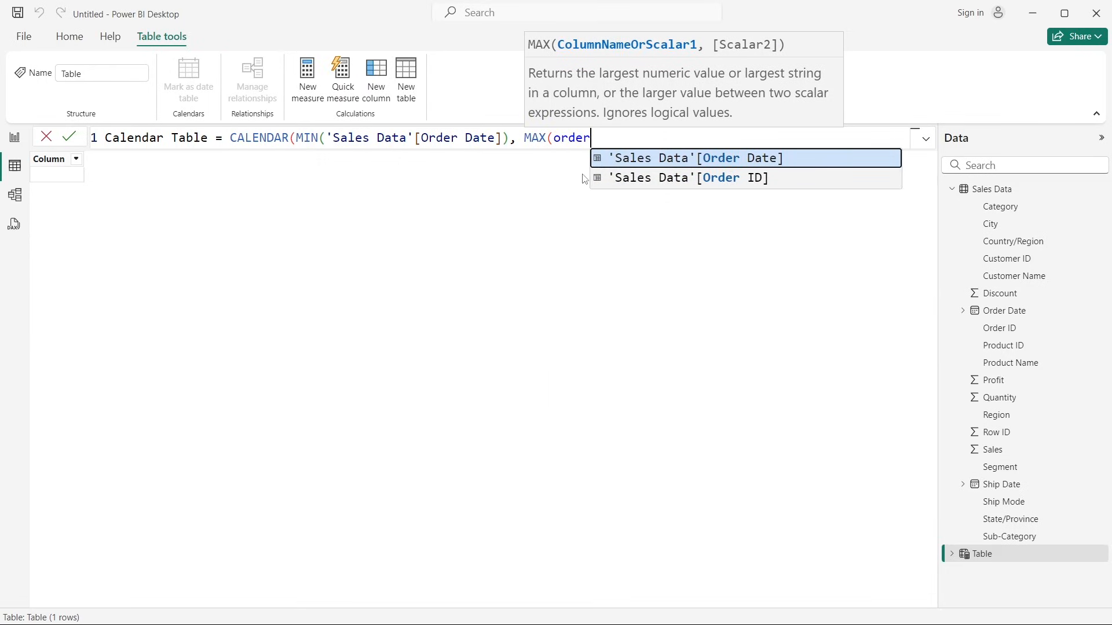
pyautogui.click(649, 157)
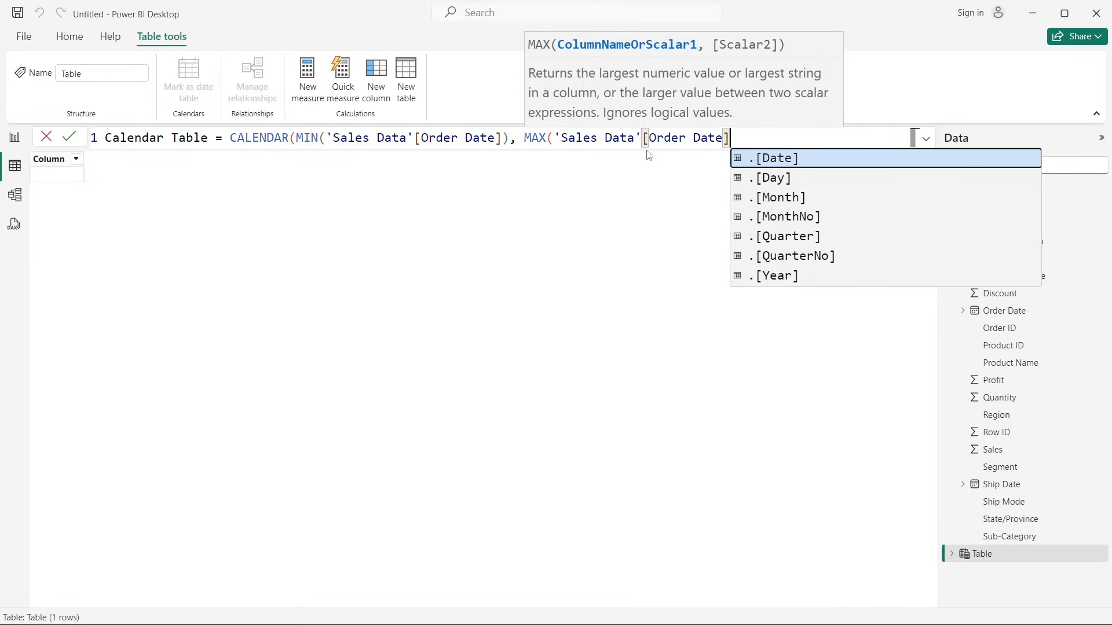
pyautogui.write(')')
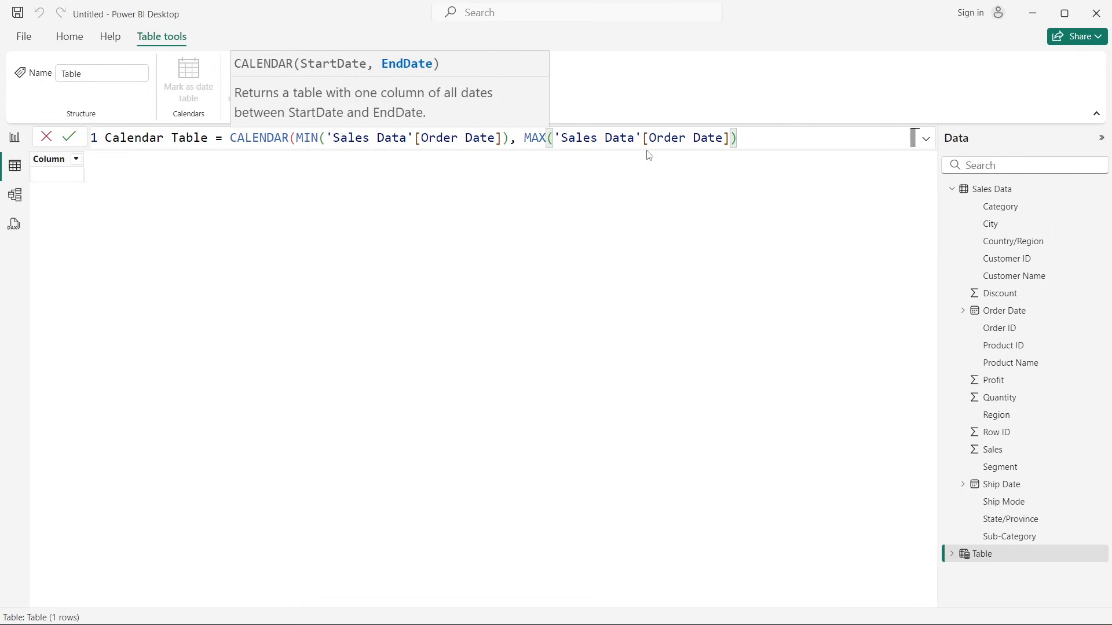
pyautogui.write(')')
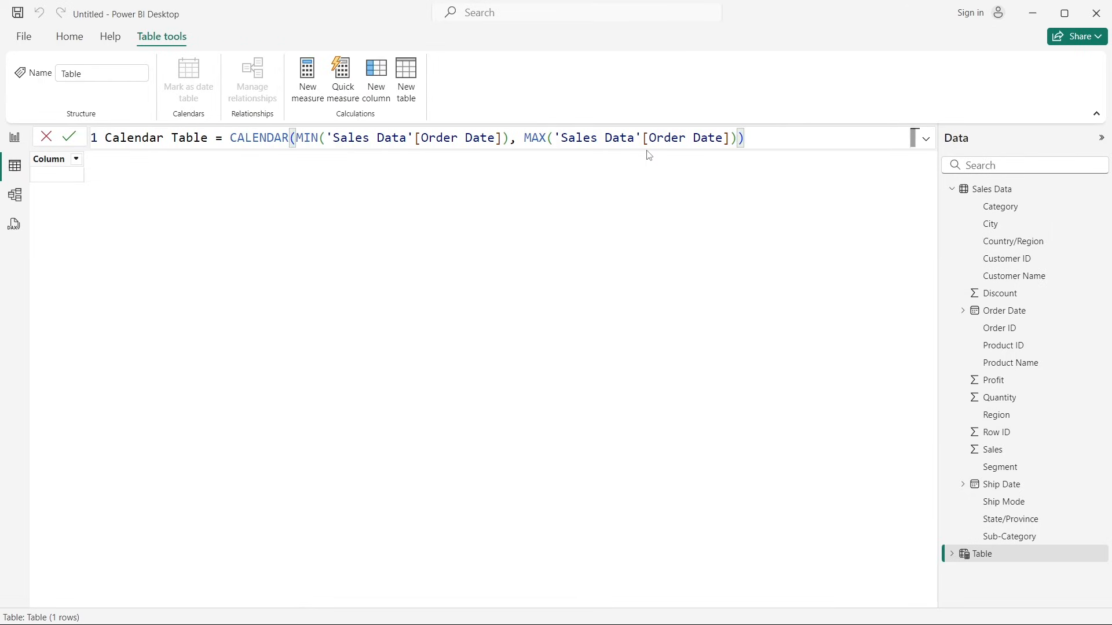
pyautogui.press('Return')
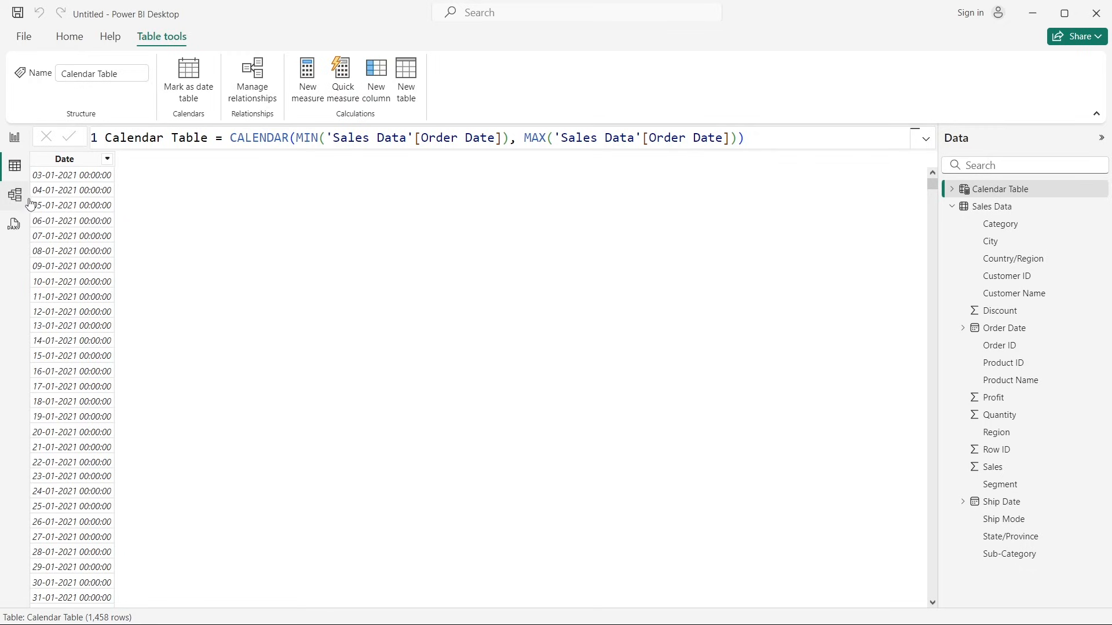
# Step: Check the first and last dates in the Calendar Table's Date column
pyautogui.click(55, 175)
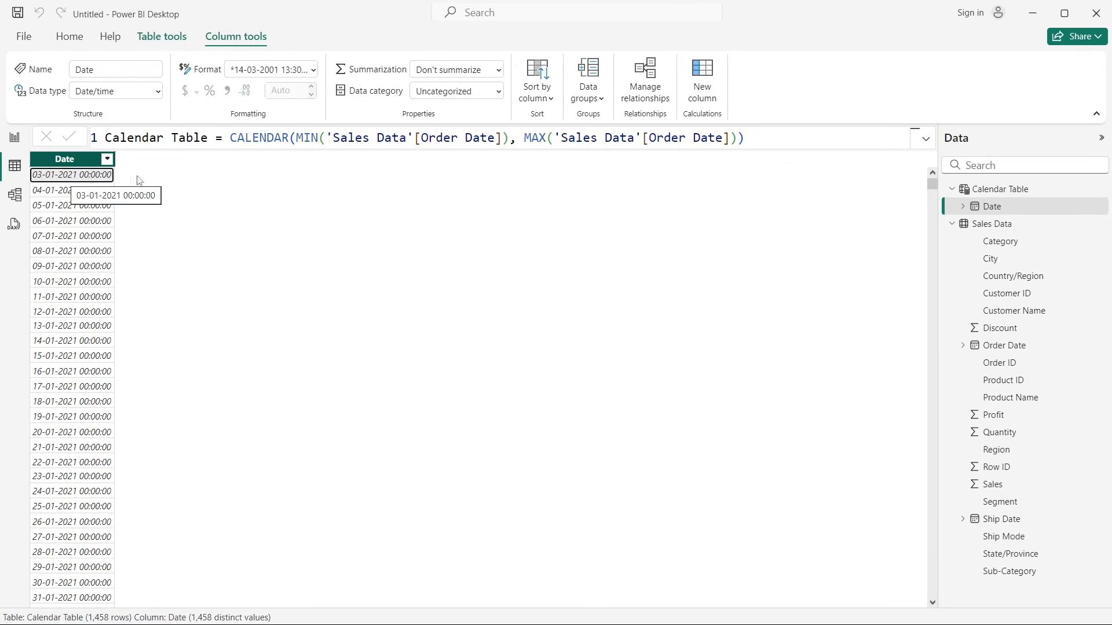
pyautogui.moveTo(933, 184); pyautogui.dragTo(932, 590)
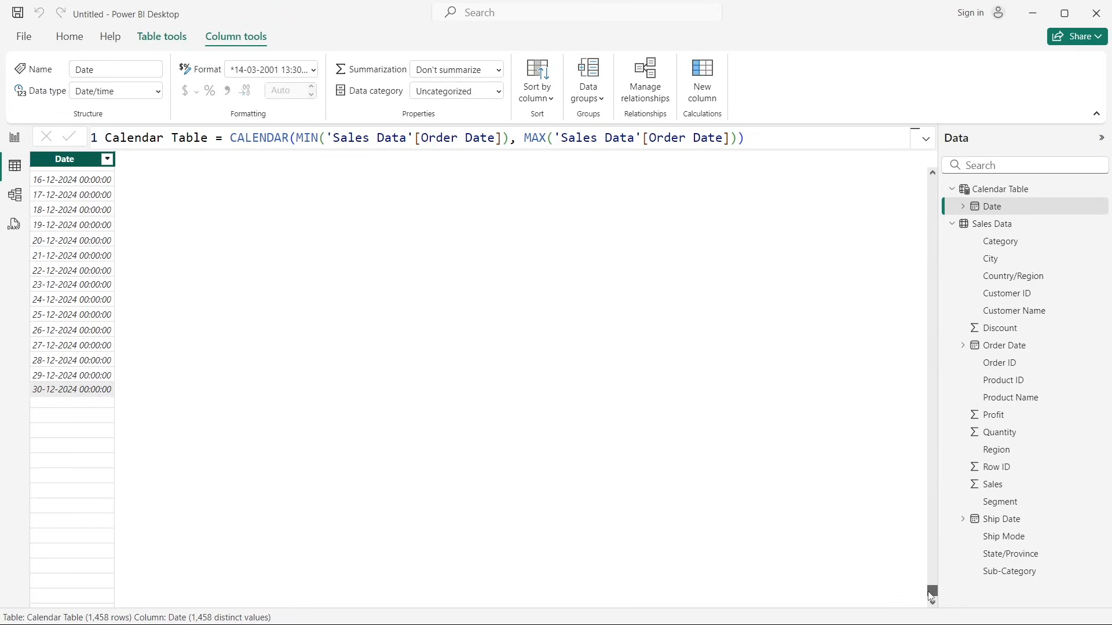
pyautogui.moveTo(929, 595); pyautogui.dragTo(946, 175)
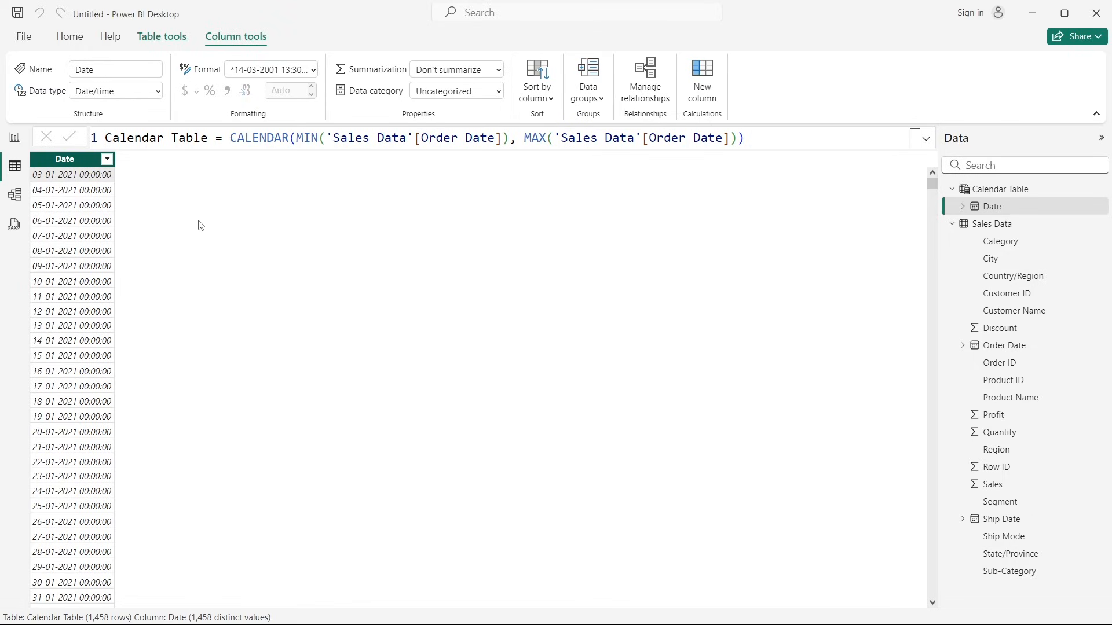
# Step: Add a calculated column Year = YEAR('Calendar Table'[Date]) to the Calendar Table and look over its values
pyautogui.click(158, 42)
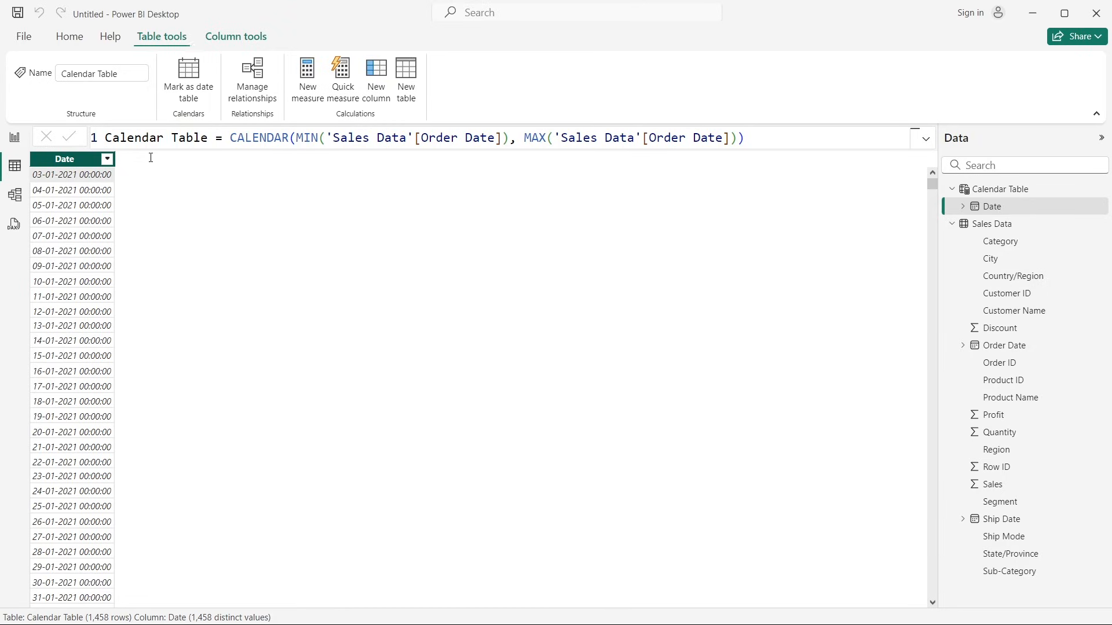
pyautogui.click(371, 87)
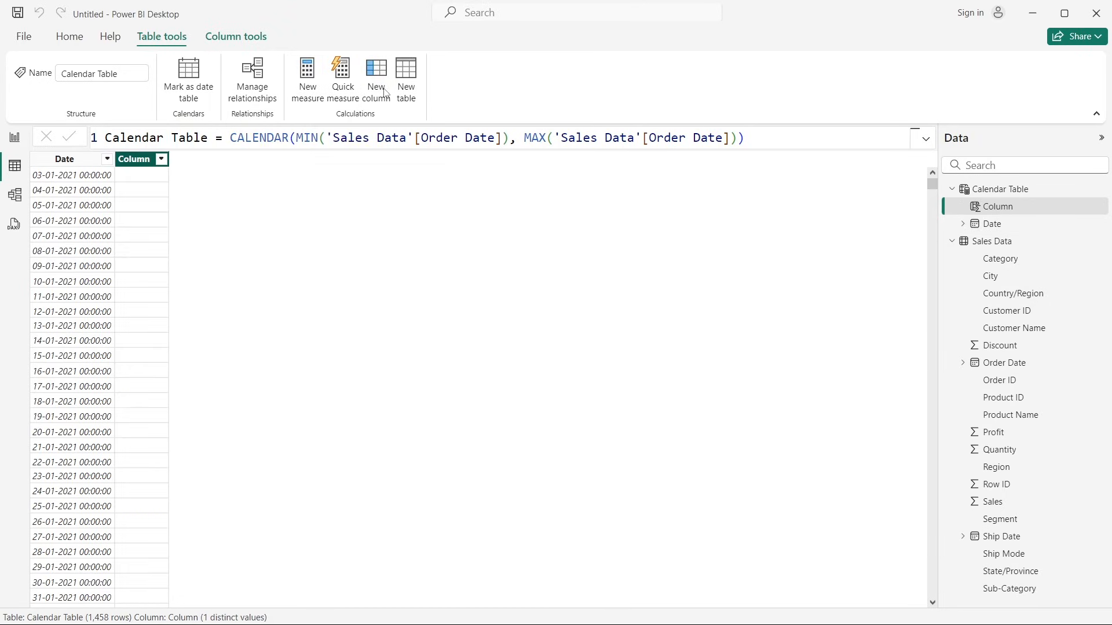
pyautogui.doubleClick(142, 135)
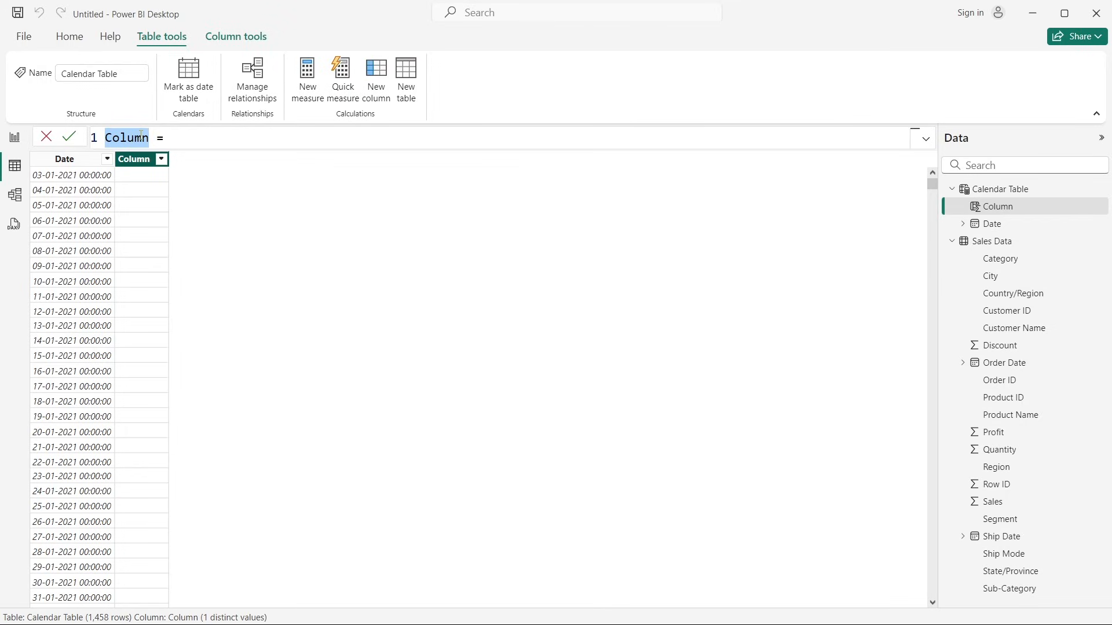
pyautogui.write('Year')
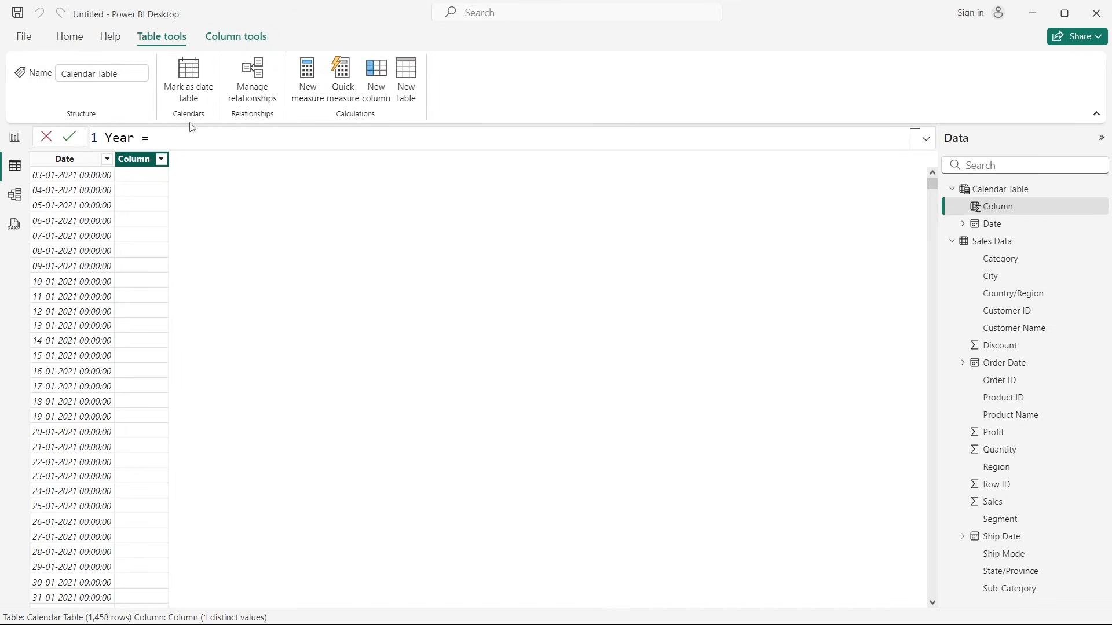
pyautogui.click(186, 133)
pyautogui.write('year')
pyautogui.press('Tab')
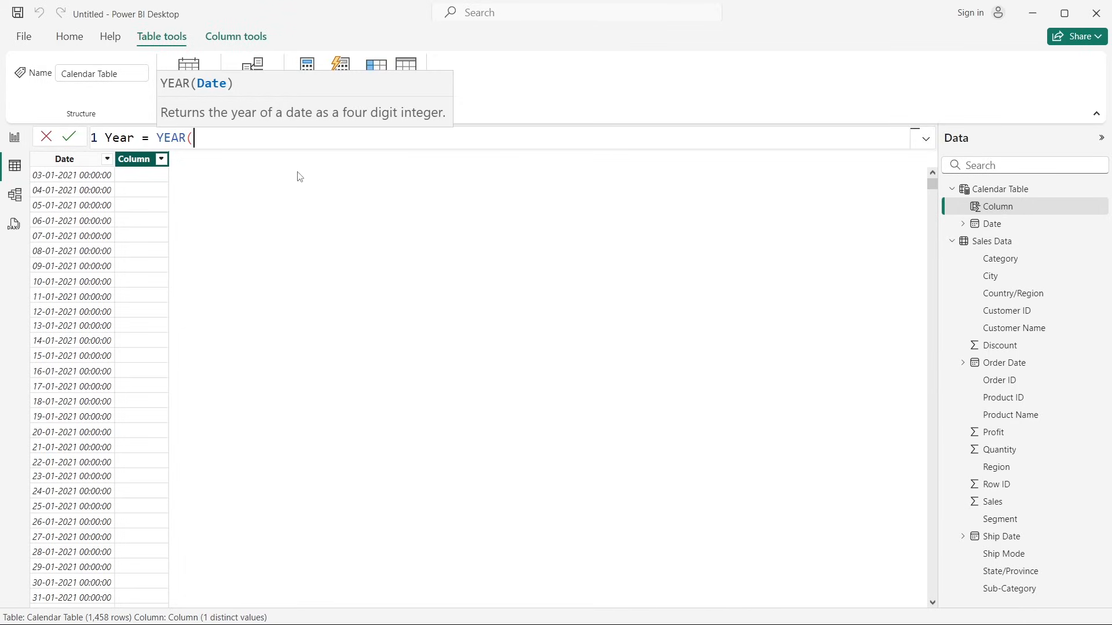
pyautogui.write('date')
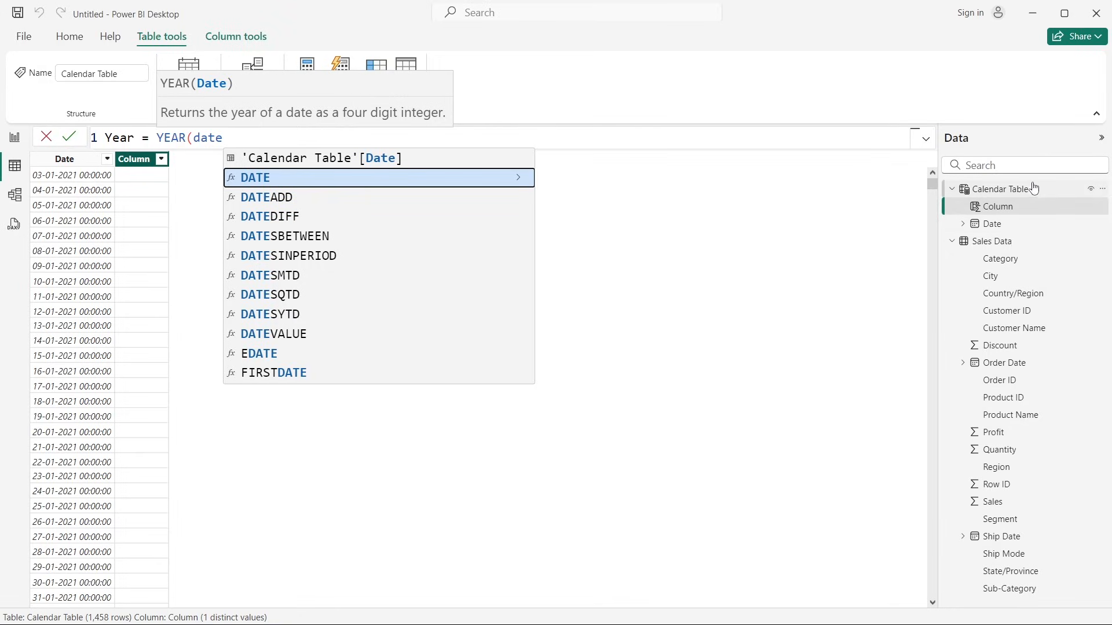
pyautogui.click(387, 160)
pyautogui.write(')')
pyautogui.press('Return')
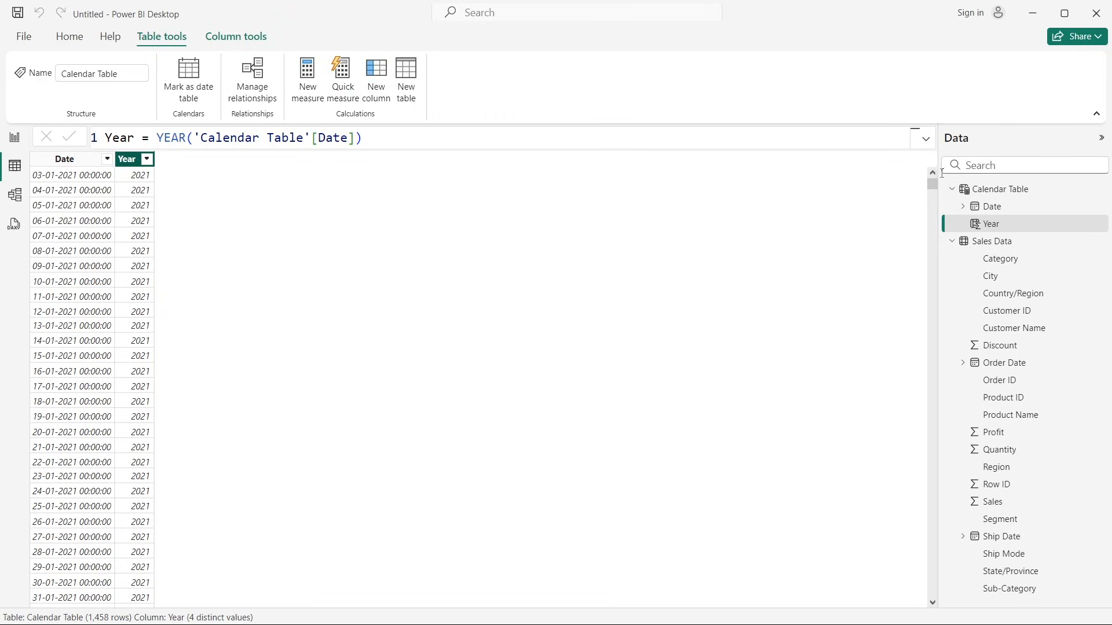
pyautogui.moveTo(932, 185); pyautogui.dragTo(5, 422)
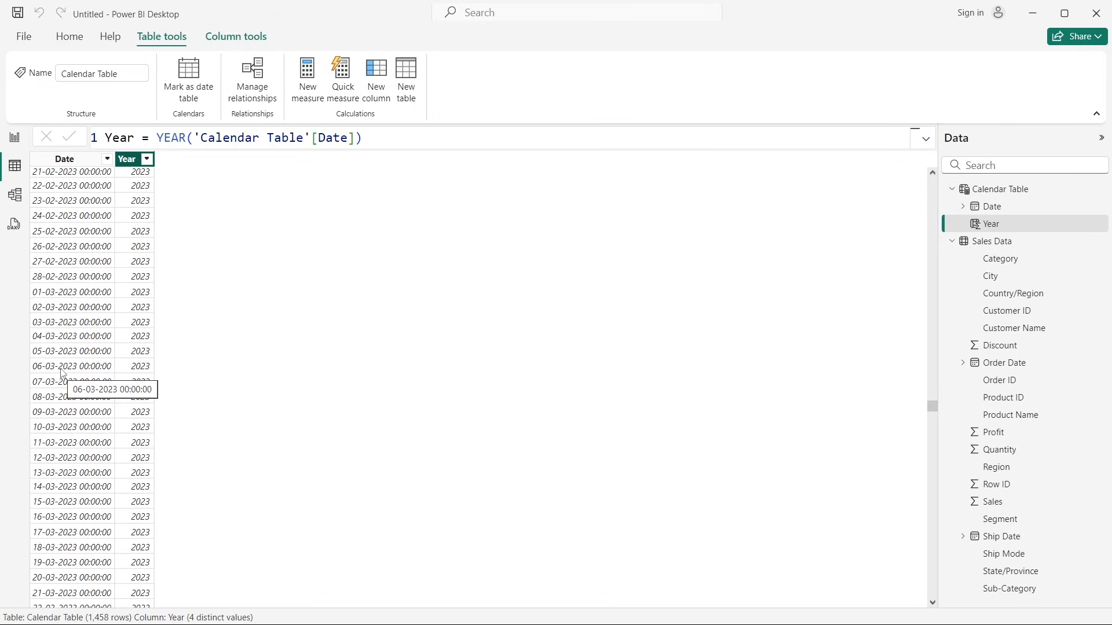
pyautogui.moveTo(931, 409); pyautogui.dragTo(334, 243)
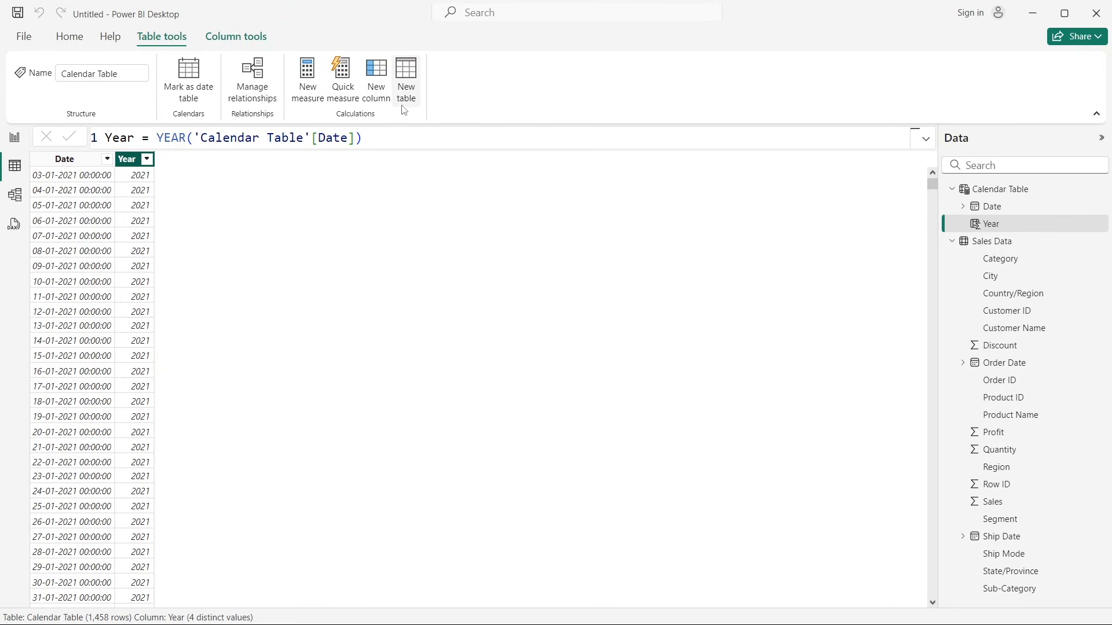
# Step: Add a calculated column Month = FORMAT('Calendar Table'[Date], "mmm") to the Calendar Table and look over its values
pyautogui.click(377, 87)
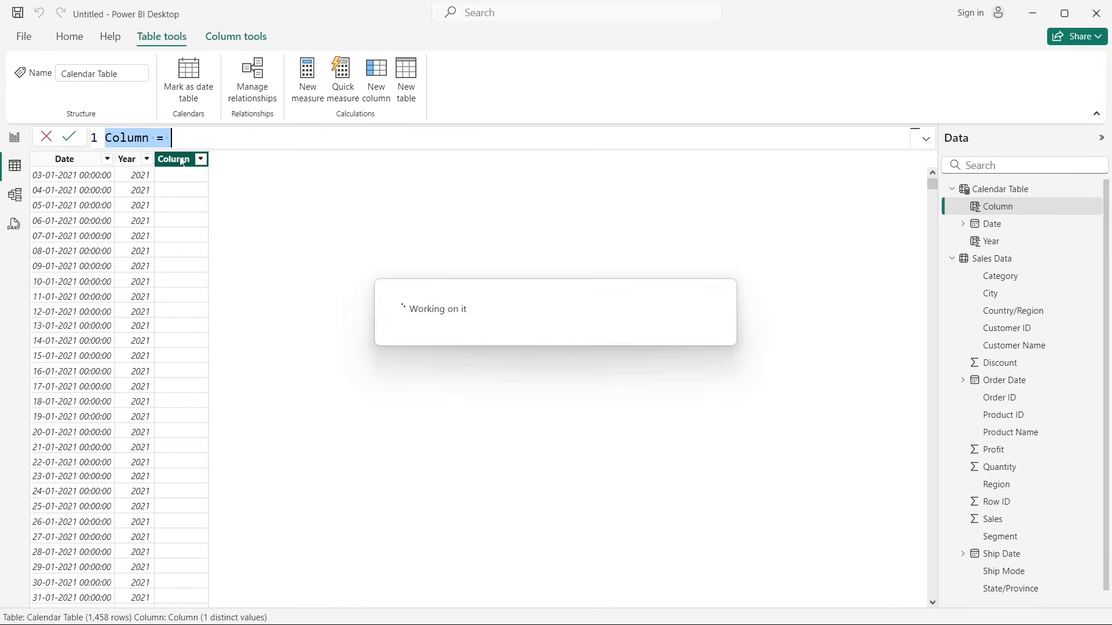
pyautogui.doubleClick(128, 134)
pyautogui.write('Month')
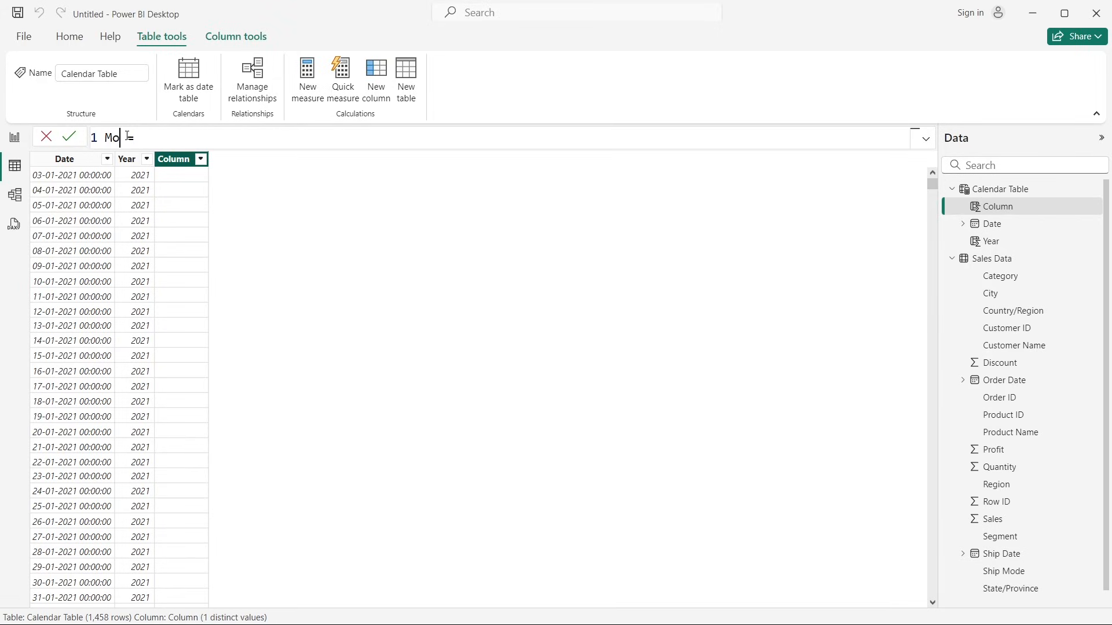
pyautogui.click(198, 140)
pyautogui.write('form')
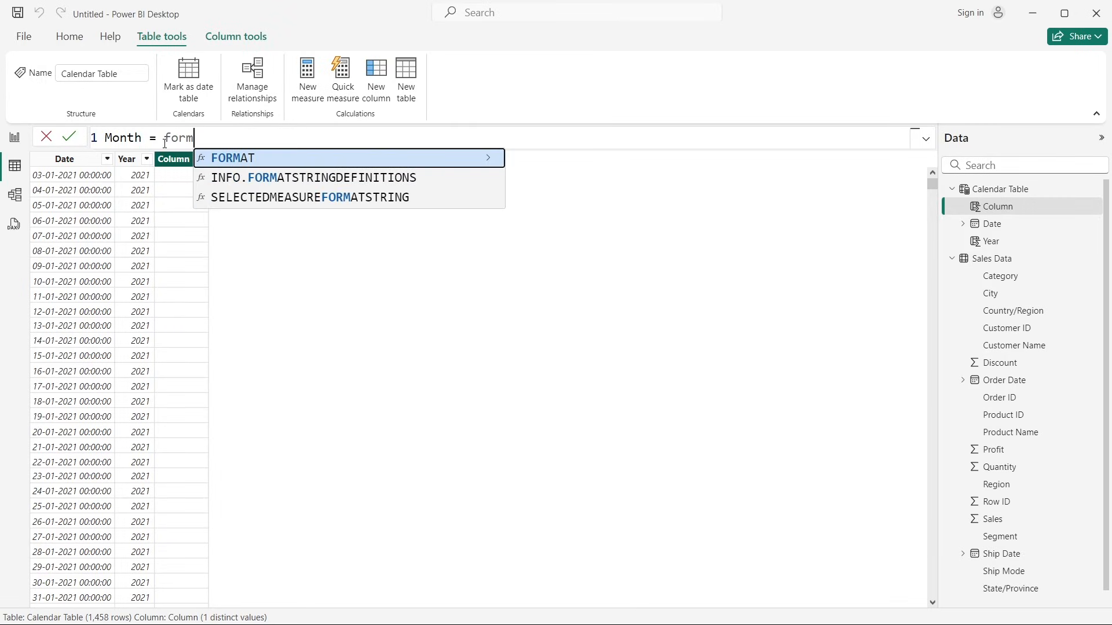
pyautogui.press('Tab')
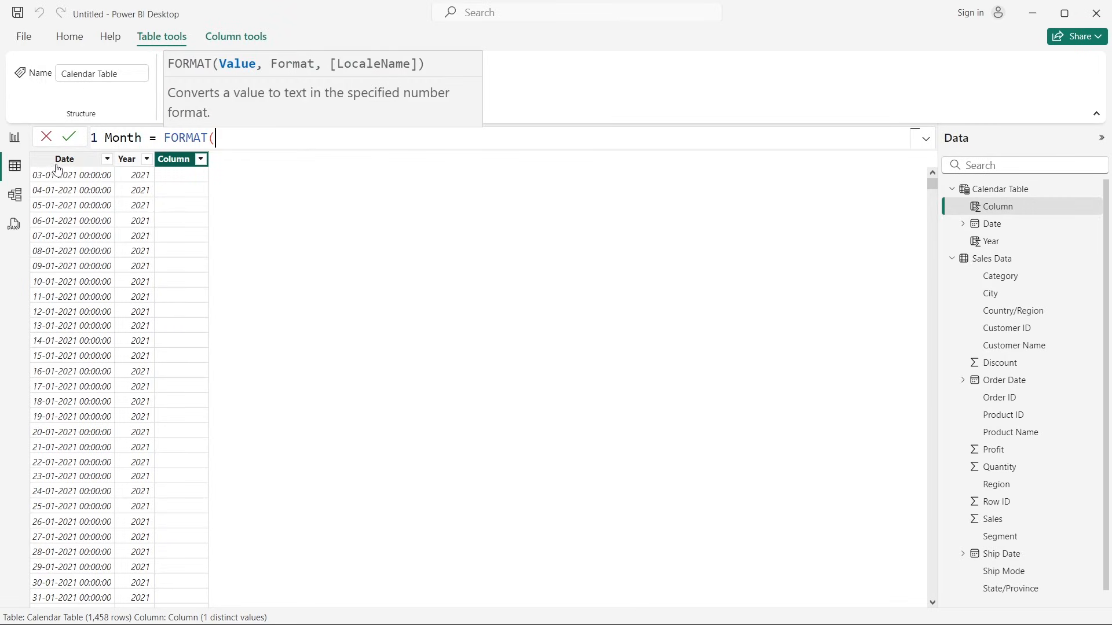
pyautogui.write('date')
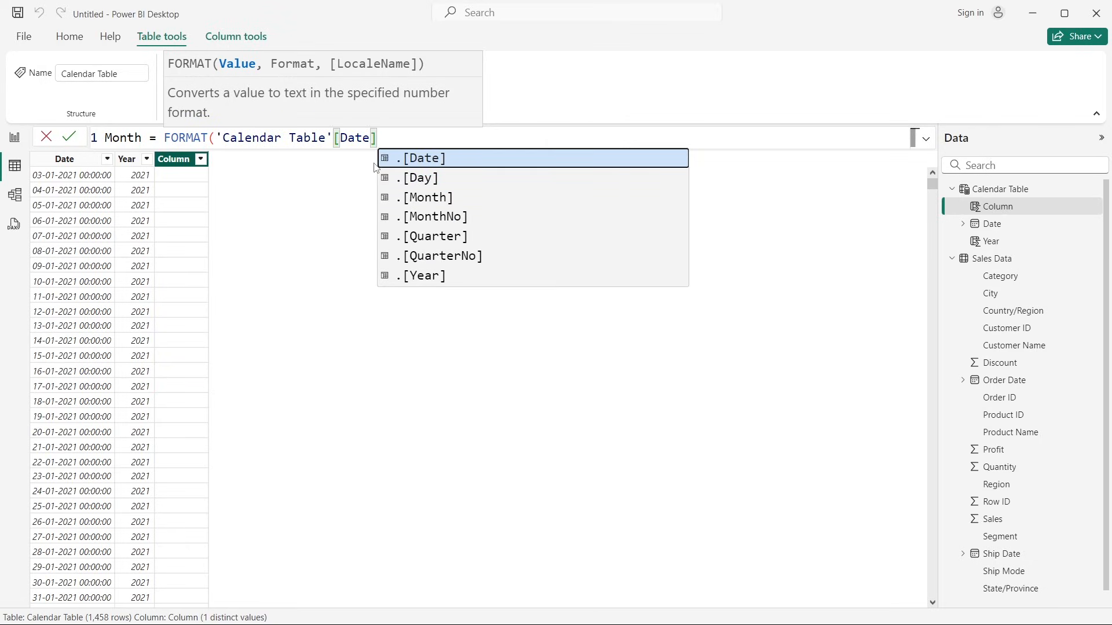
pyautogui.write(', ')
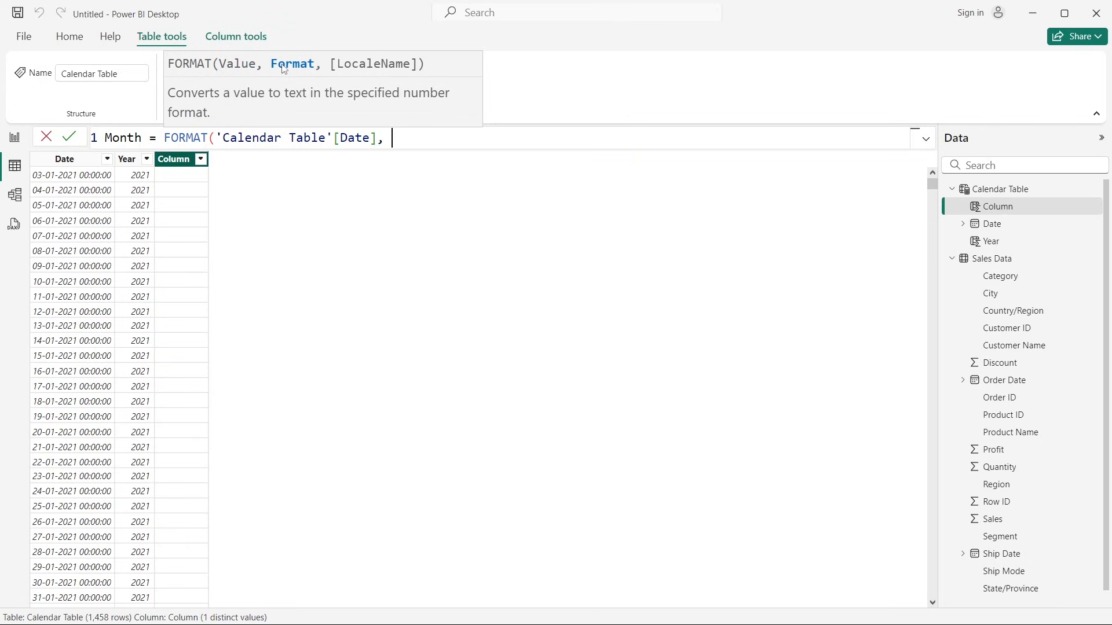
pyautogui.write('"mmmm')
pyautogui.press('BackSpace')
pyautogui.write('")')
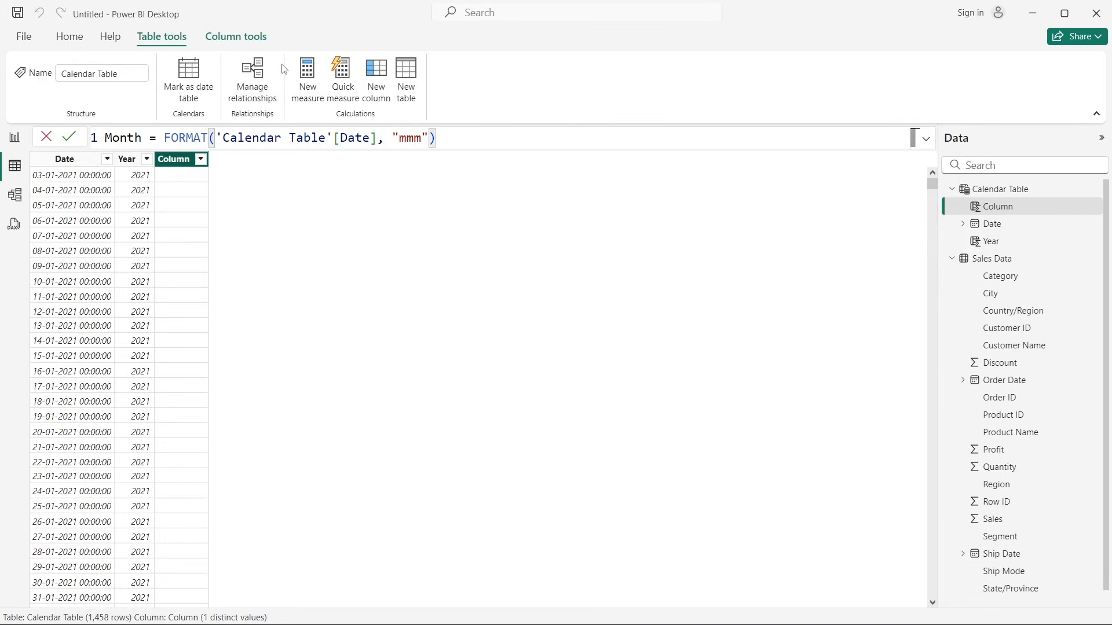
pyautogui.press('Return')
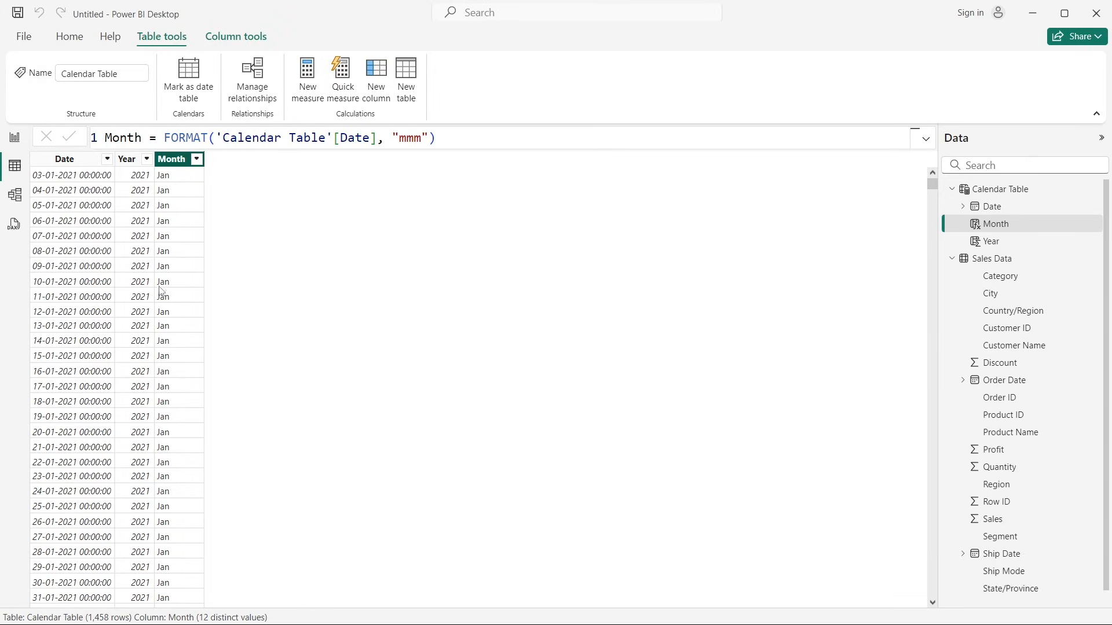
pyautogui.moveTo(932, 183); pyautogui.dragTo(932, 221)
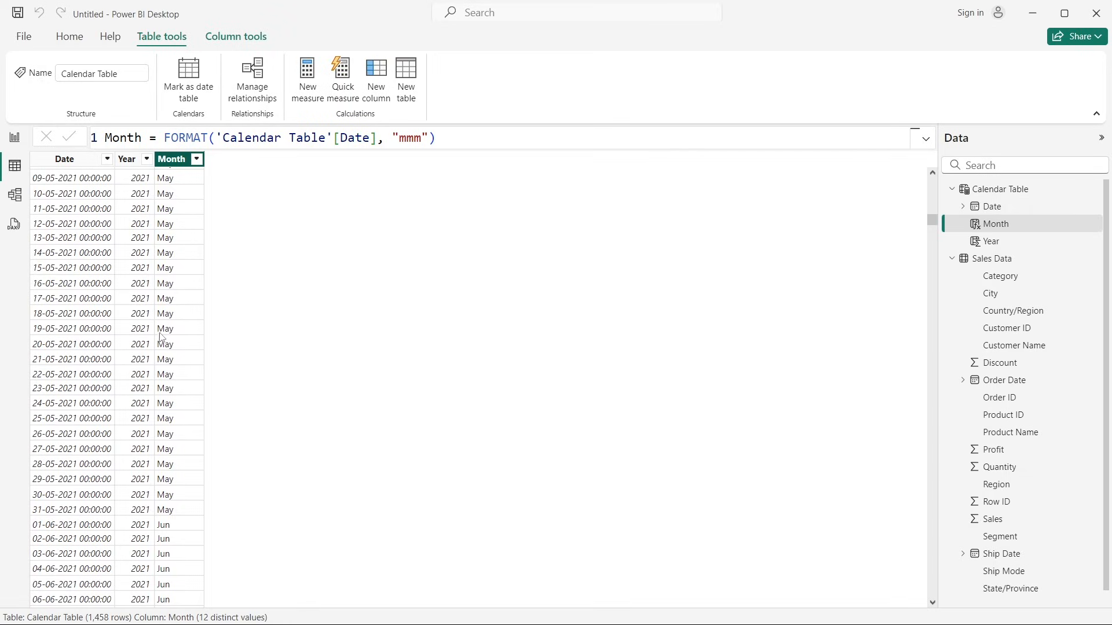
pyautogui.scroll(15, 770, 286)
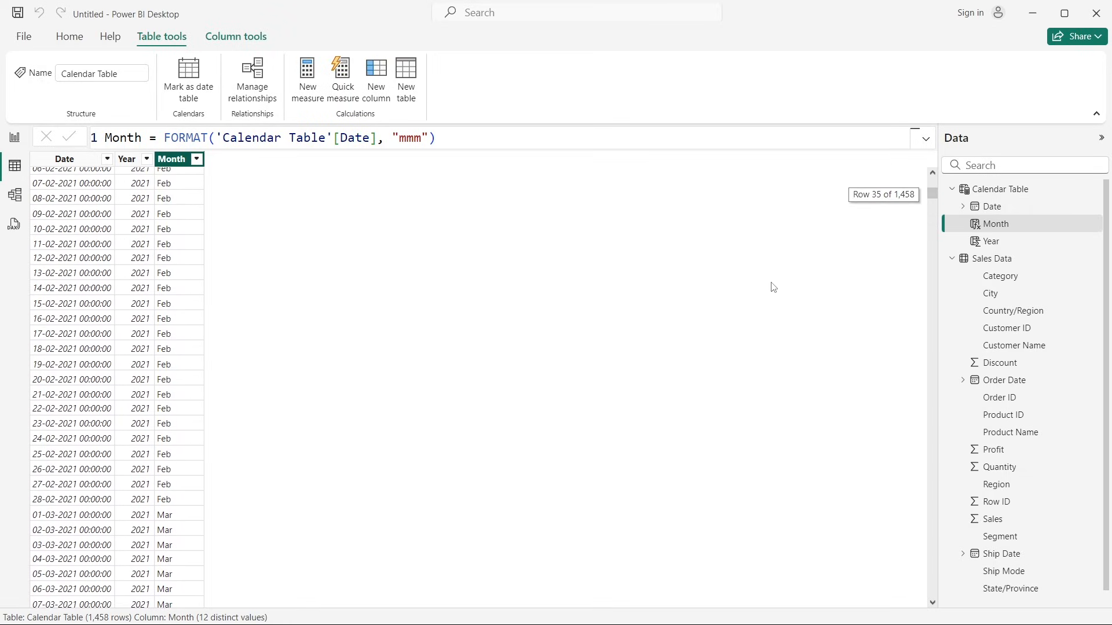
# Step: Show the model diagram and move the Calendar Table card farther away from the Sales Data card
pyautogui.scroll(5, 773, 287)
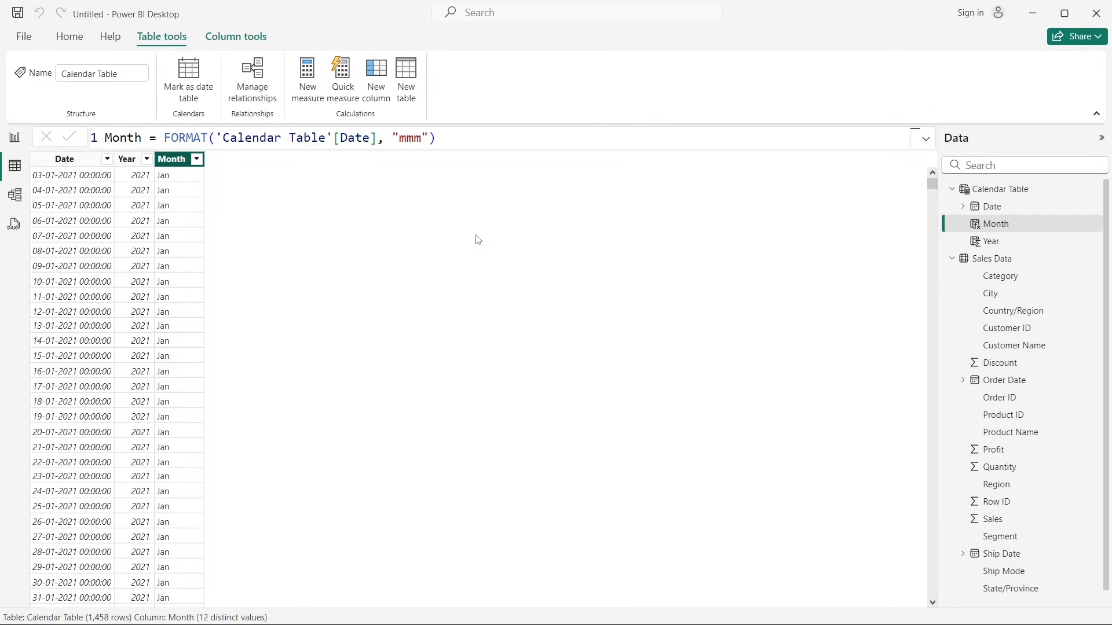
pyautogui.click(15, 193)
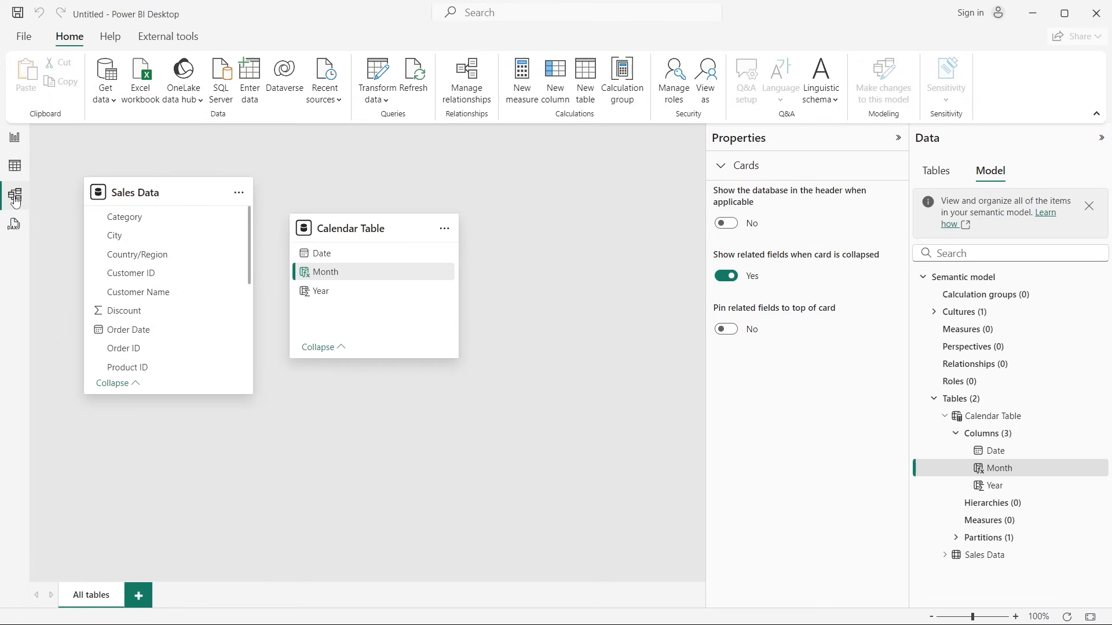
pyautogui.moveTo(360, 224); pyautogui.dragTo(463, 209)
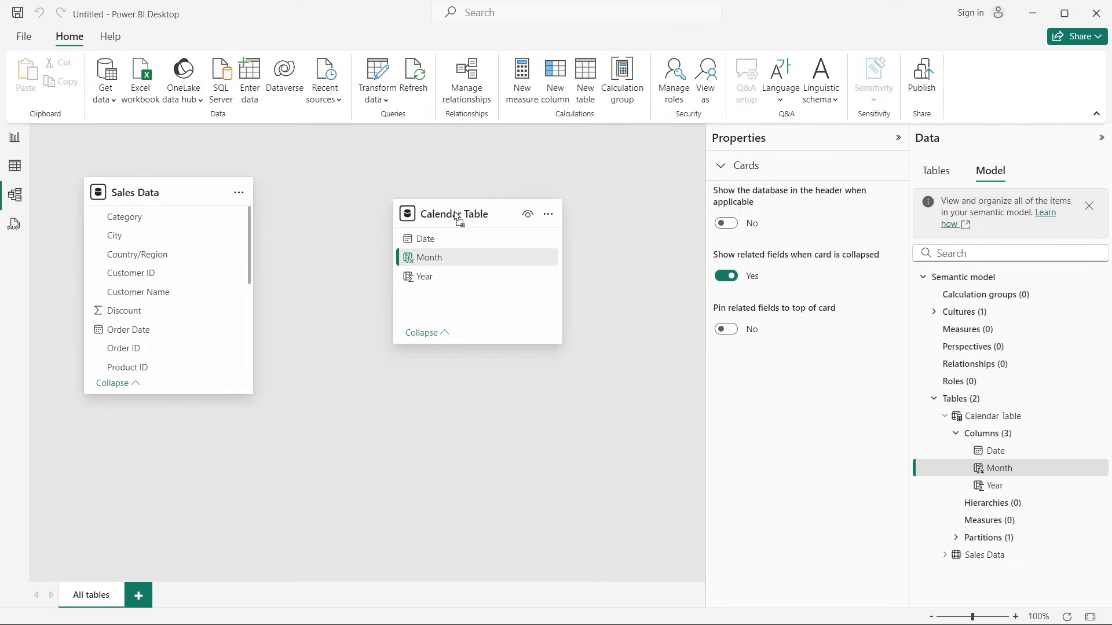
pyautogui.click(123, 197)
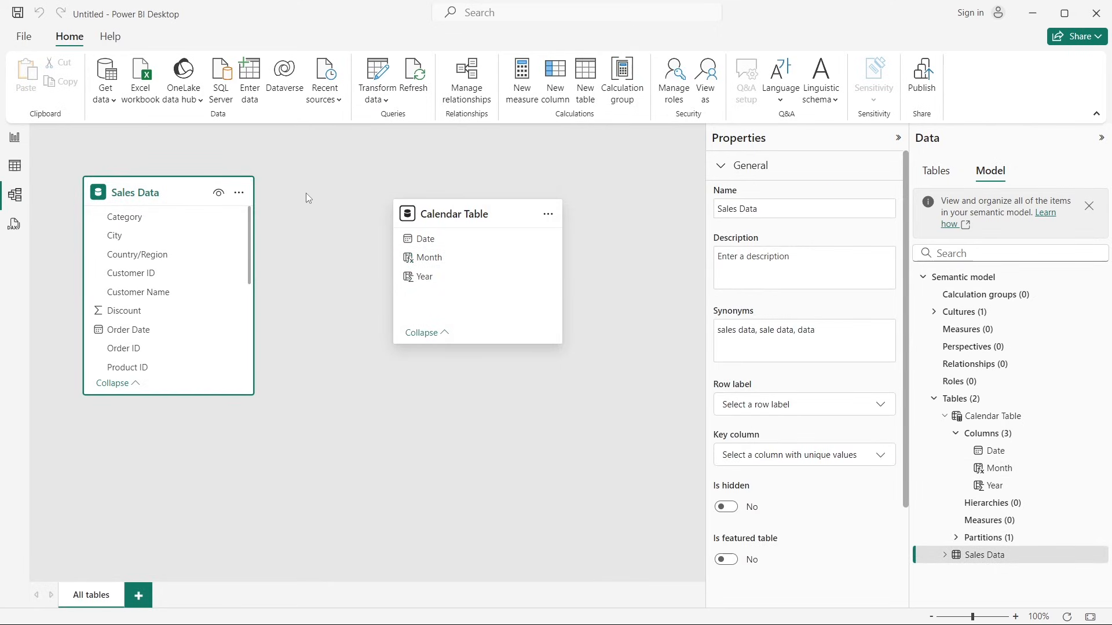
pyautogui.click(470, 210)
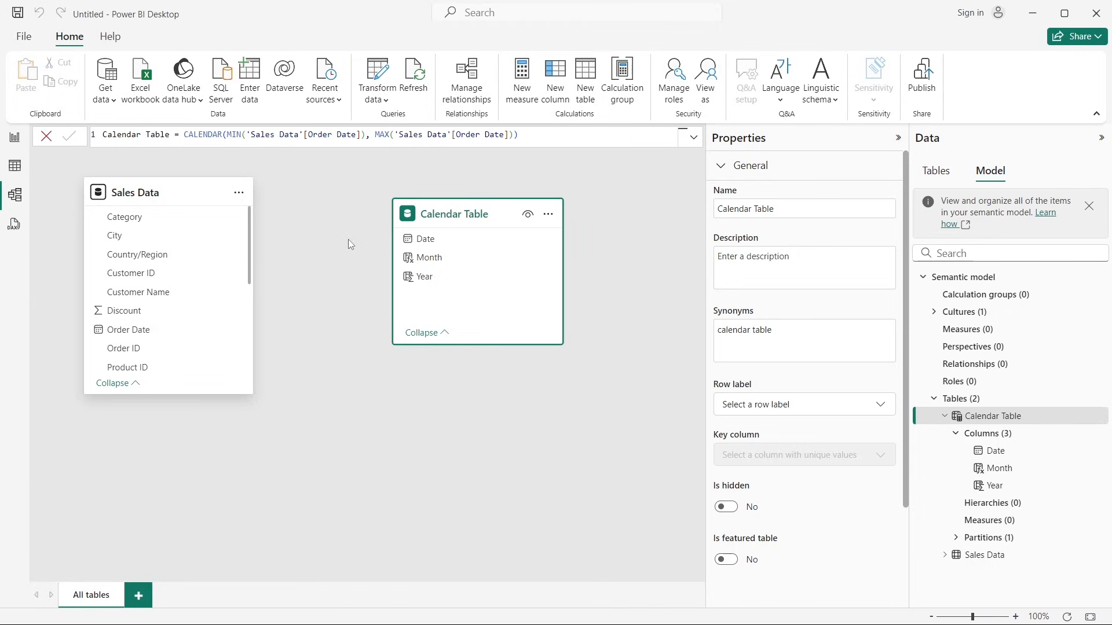
pyautogui.click(354, 251)
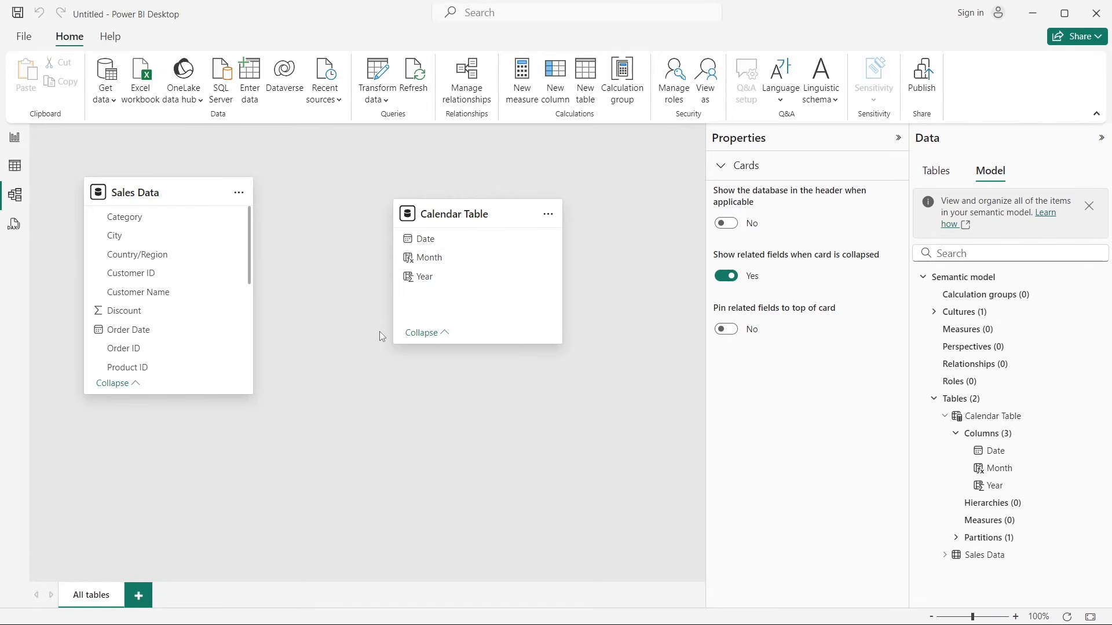
# Step: Create an active one-to-many relationship from Calendar Table Date to Sales Data Order Date with Single cross-filter direction
pyautogui.click(405, 242)
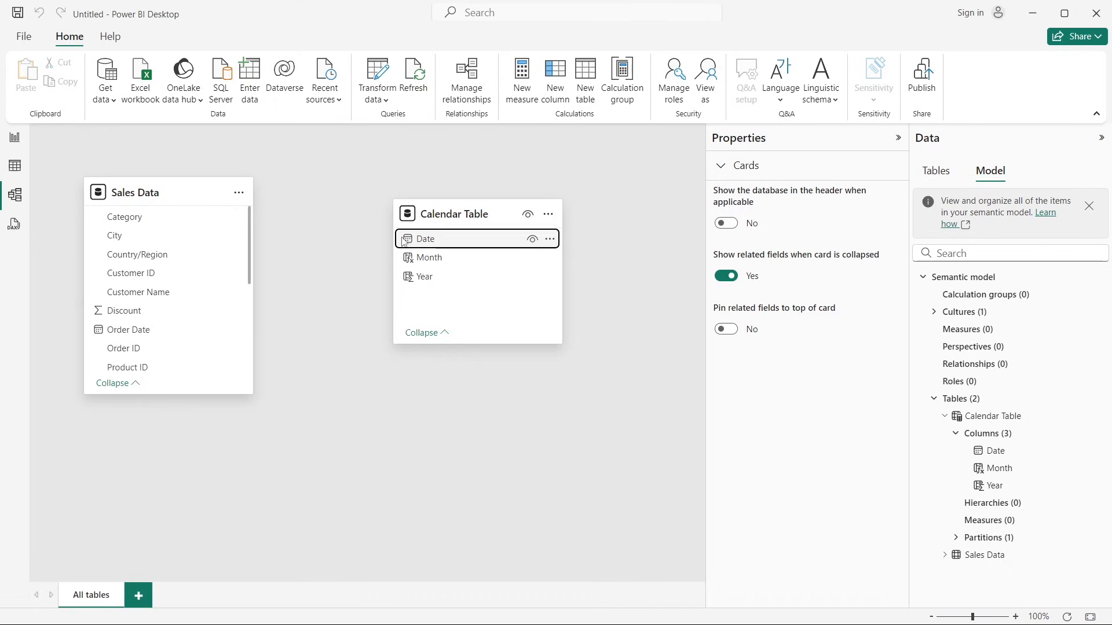
pyautogui.click(150, 328)
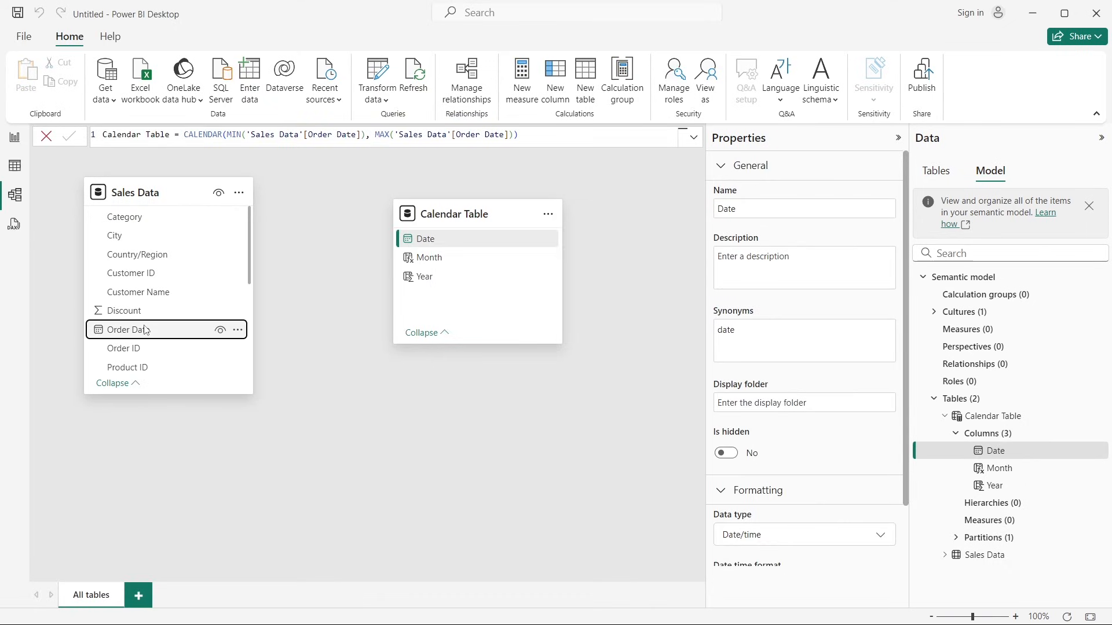
pyautogui.moveTo(441, 241); pyautogui.dragTo(191, 333)
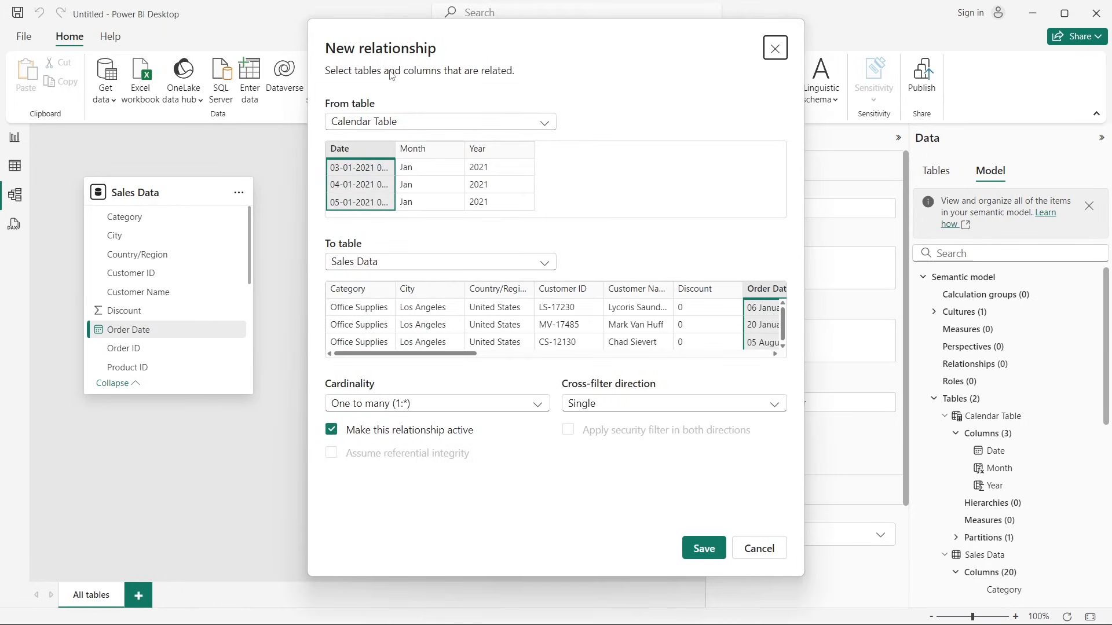
pyautogui.click(346, 154)
pyautogui.moveTo(453, 353); pyautogui.dragTo(513, 354)
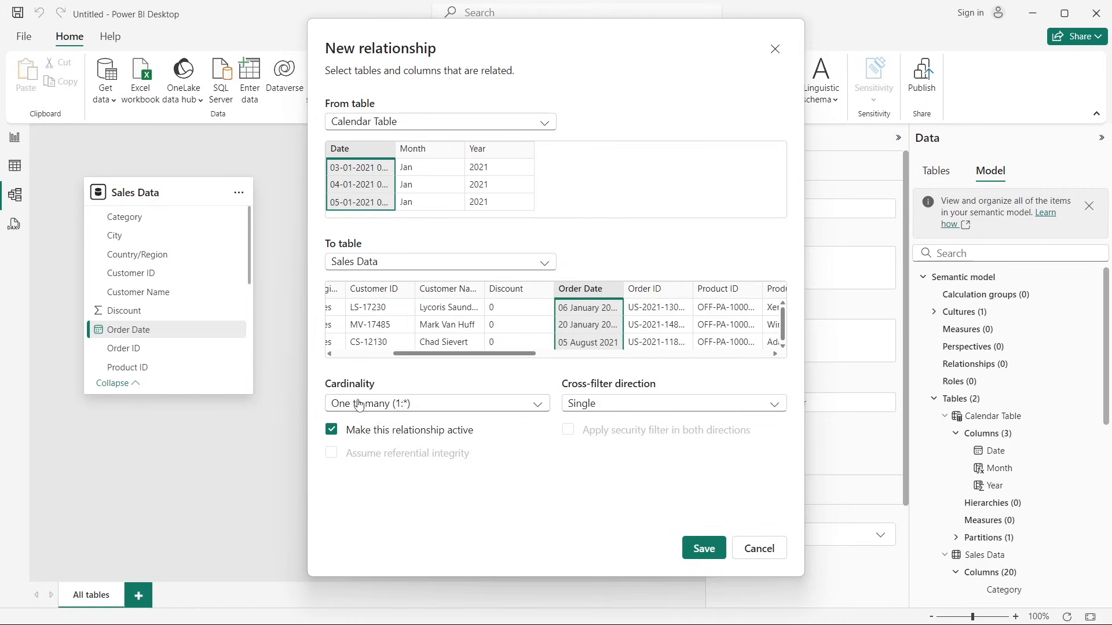
pyautogui.click(705, 546)
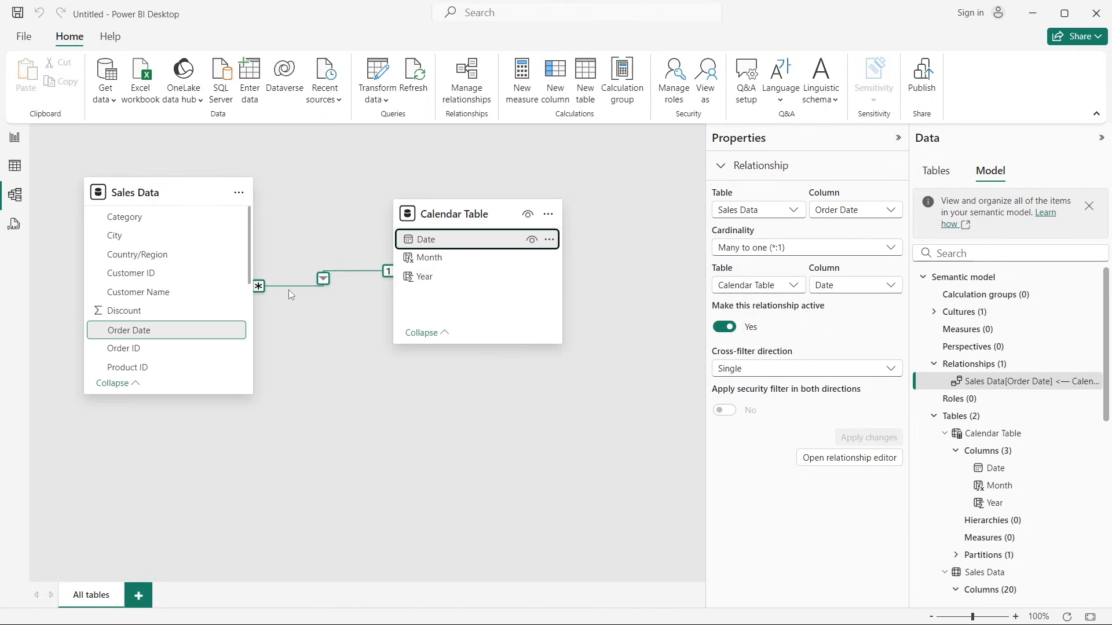
# Step: Reposition the Calendar Table card level with the Sales Data card so the relationship line is easy to see
pyautogui.moveTo(463, 213); pyautogui.dragTo(520, 192)
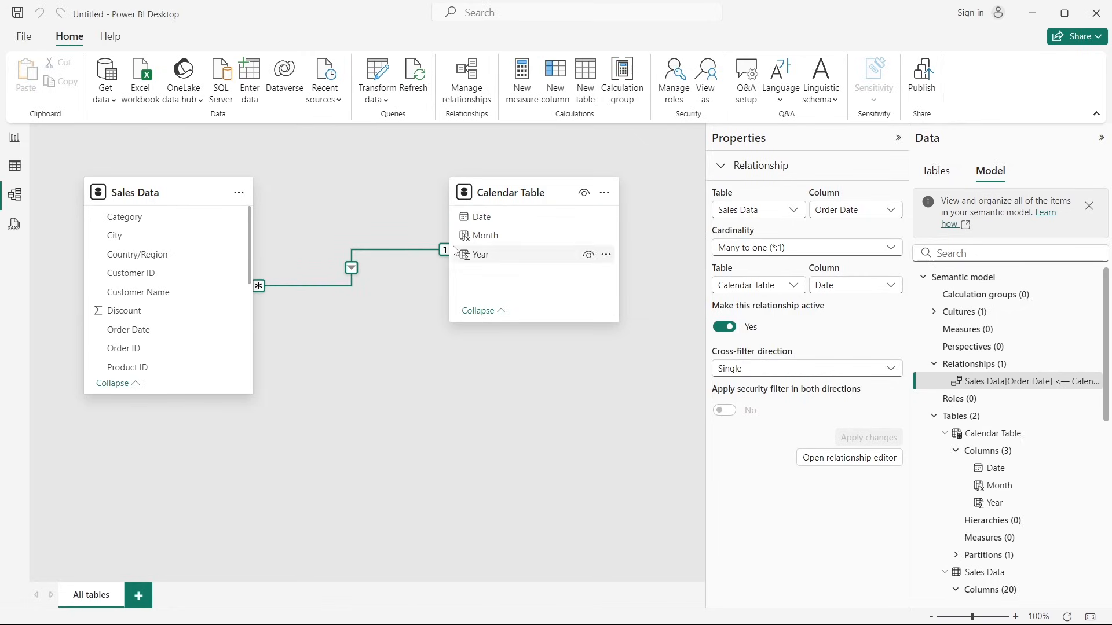
pyautogui.click(513, 191)
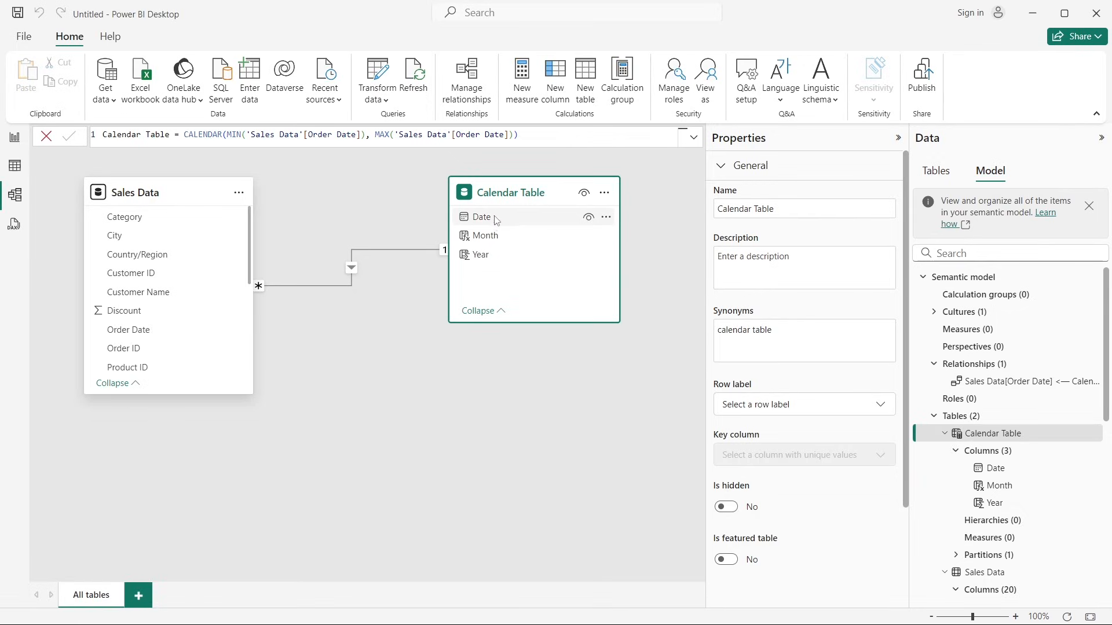
pyautogui.click(400, 196)
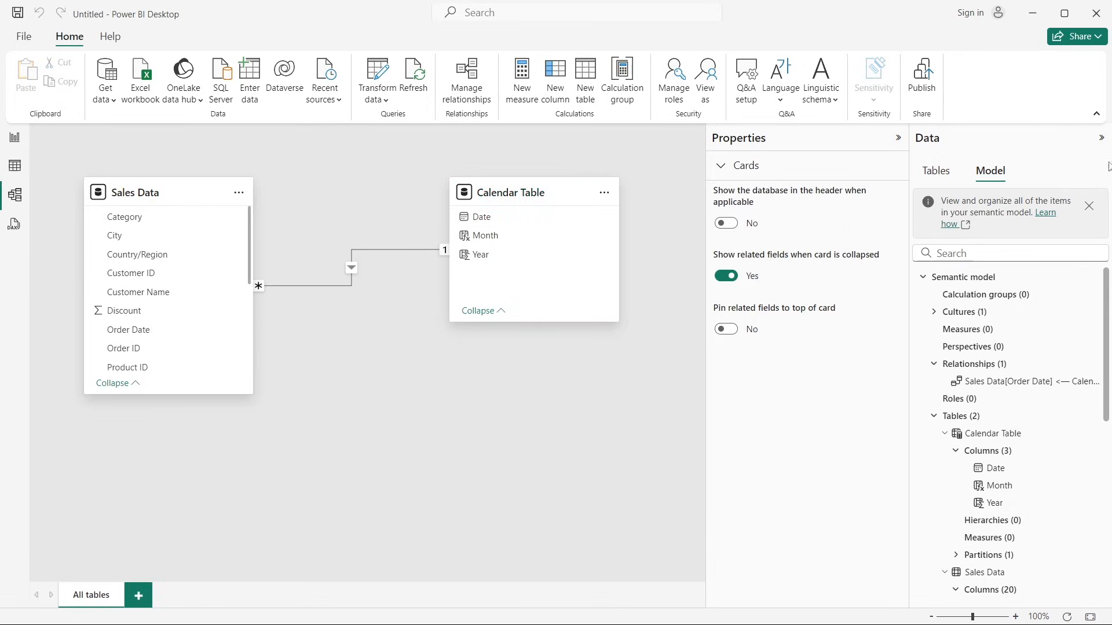
# Step: Compare the dates in the Calendar Table's Date column with those in the Sales Data table's Order Date column
pyautogui.click(16, 139)
pyautogui.click(15, 167)
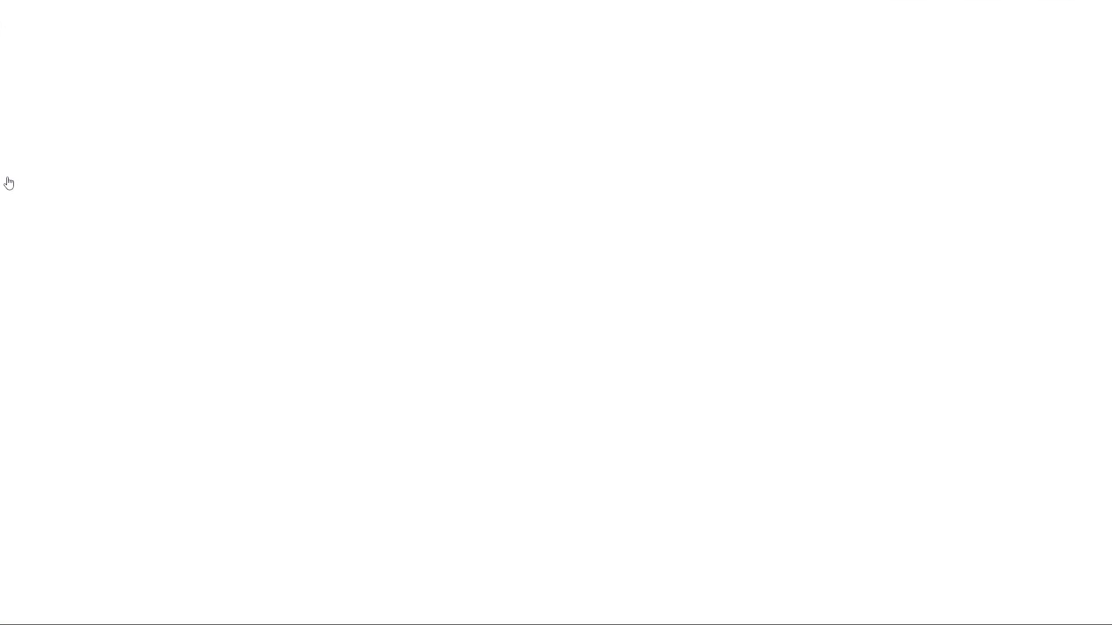
pyautogui.click(1002, 191)
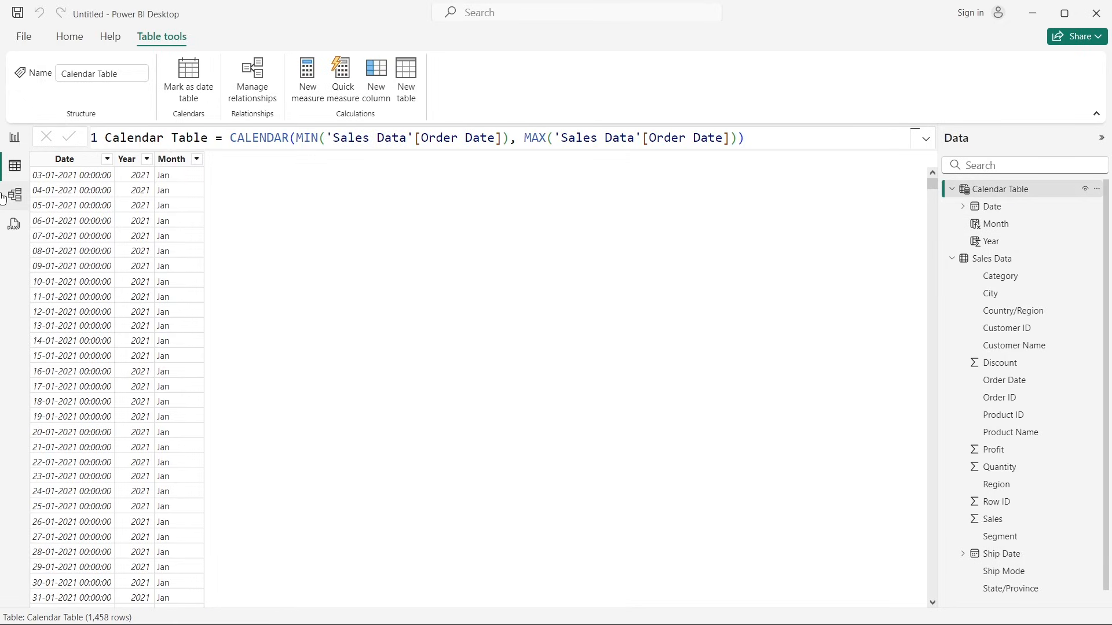
pyautogui.scroll(-3, 66, 315)
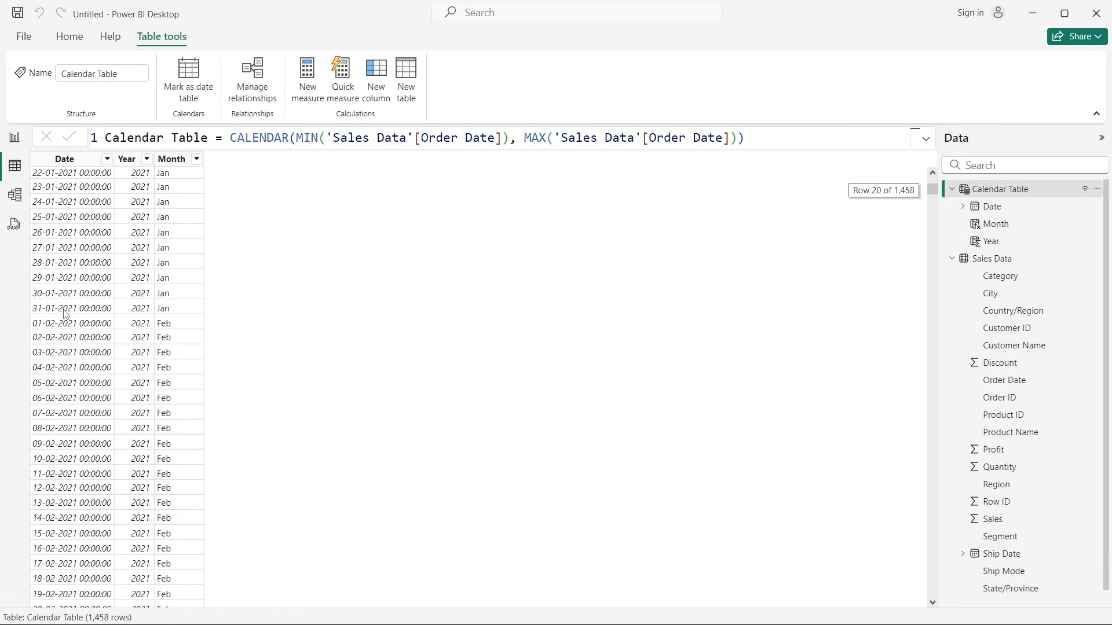
pyautogui.scroll(3, 67, 226)
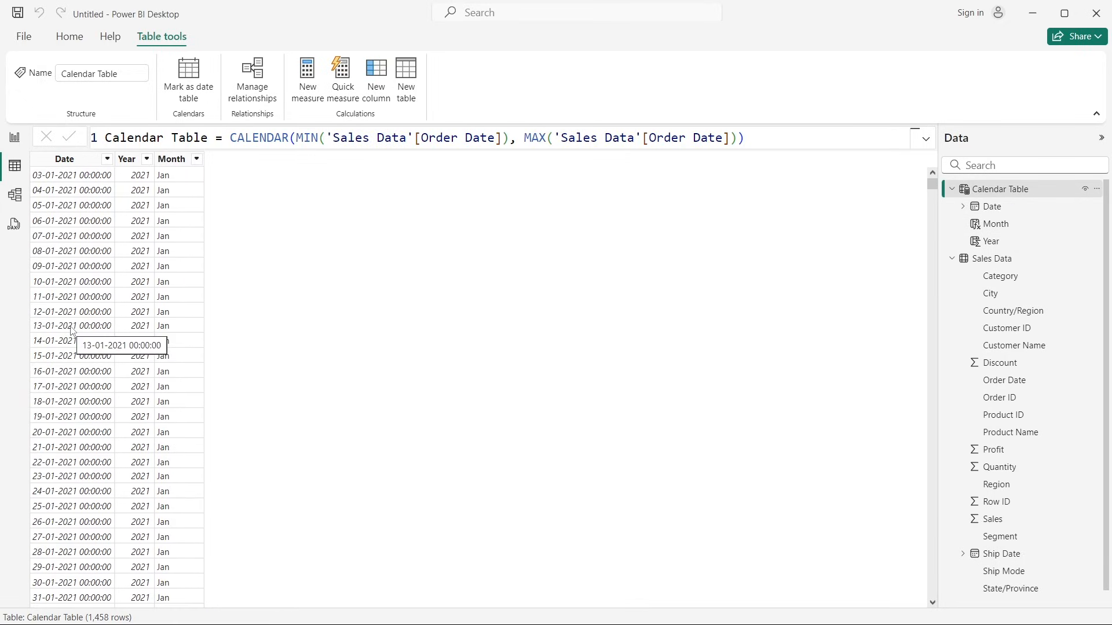
pyautogui.click(993, 268)
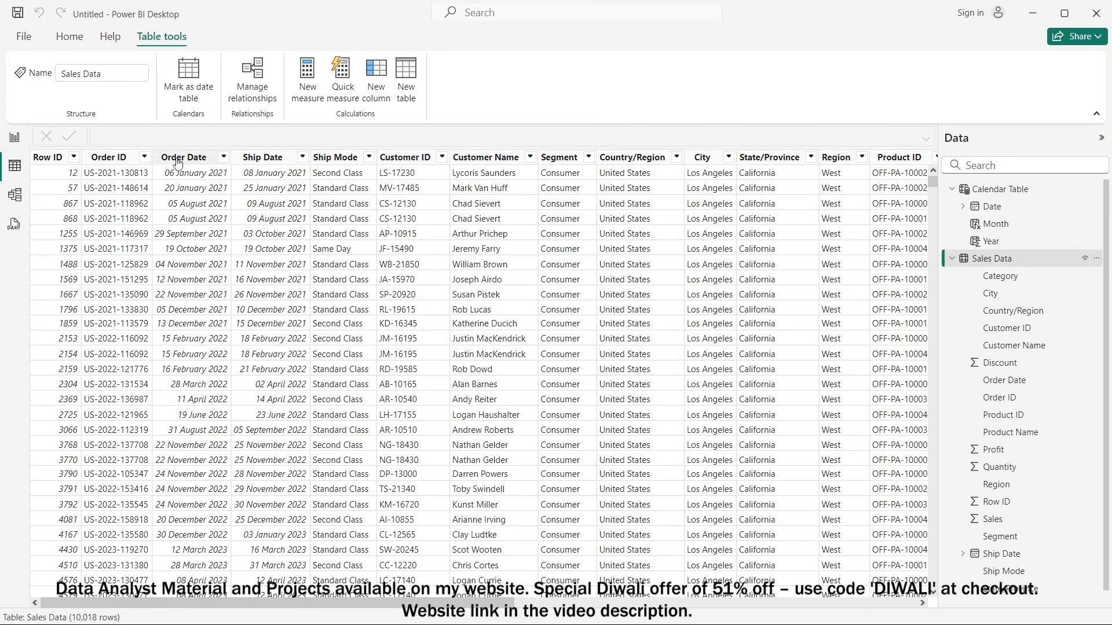
pyautogui.click(181, 298)
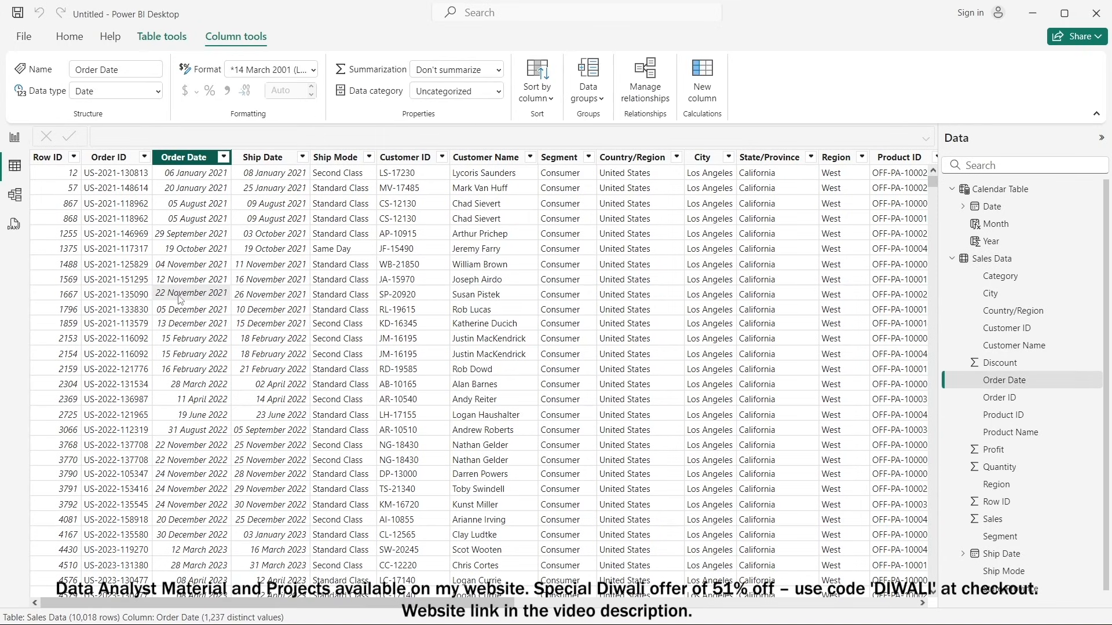
pyautogui.scroll(-5, 193, 308)
pyautogui.scroll(5, 226, 392)
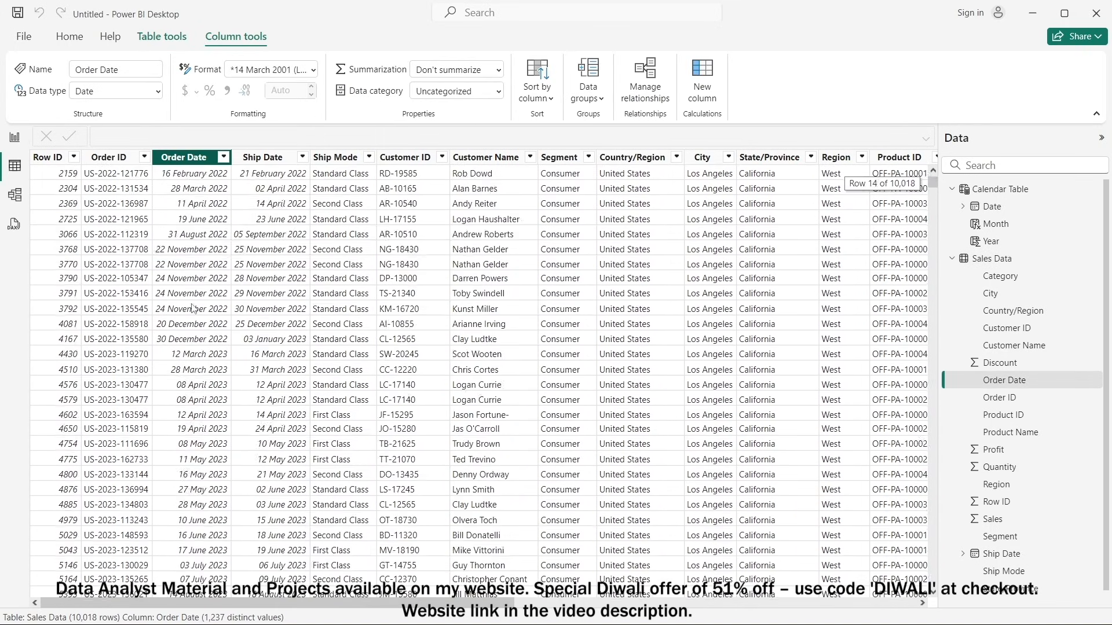
pyautogui.scroll(-5, 226, 392)
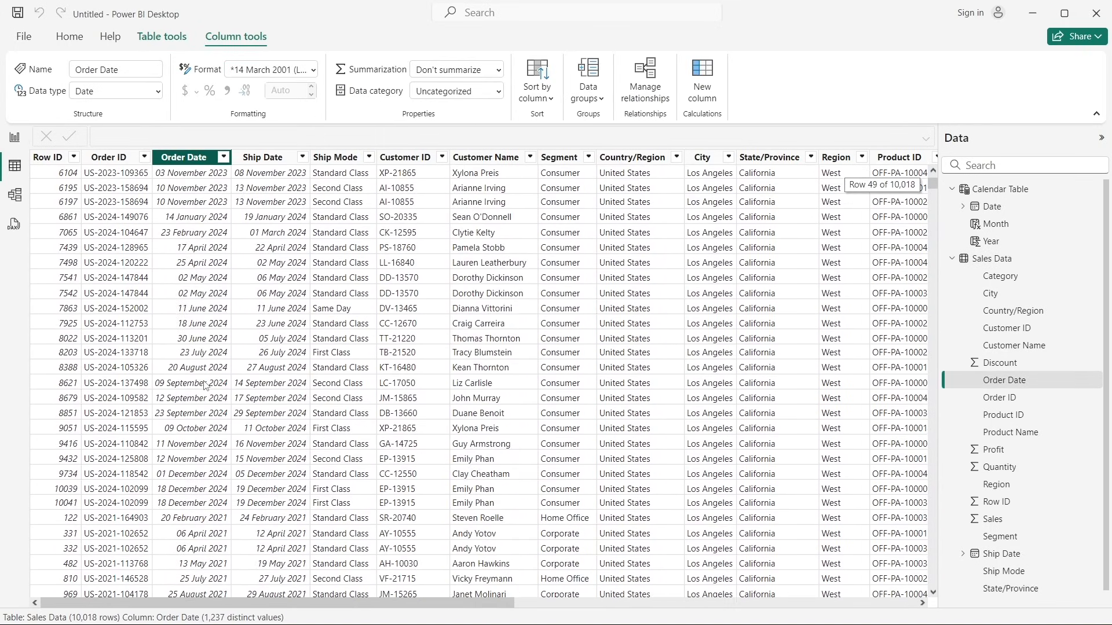
pyautogui.scroll(5, 199, 380)
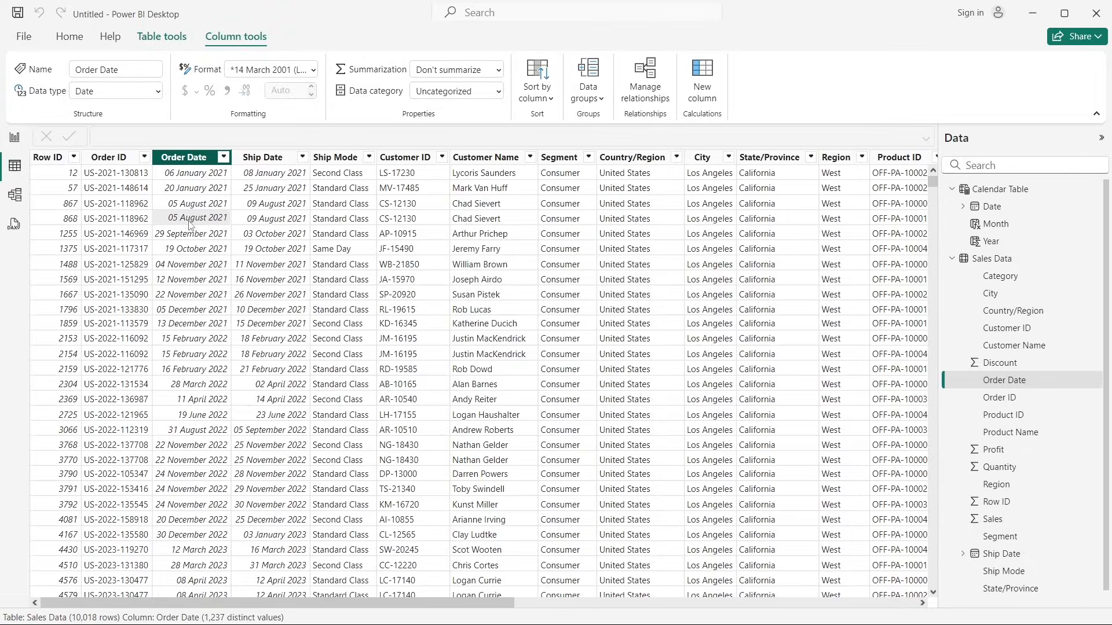
# Step: Examine which columns and cardinality the relationship between Calendar Table and Sales Data uses in the model diagram
pyautogui.click(14, 195)
pyautogui.click(461, 226)
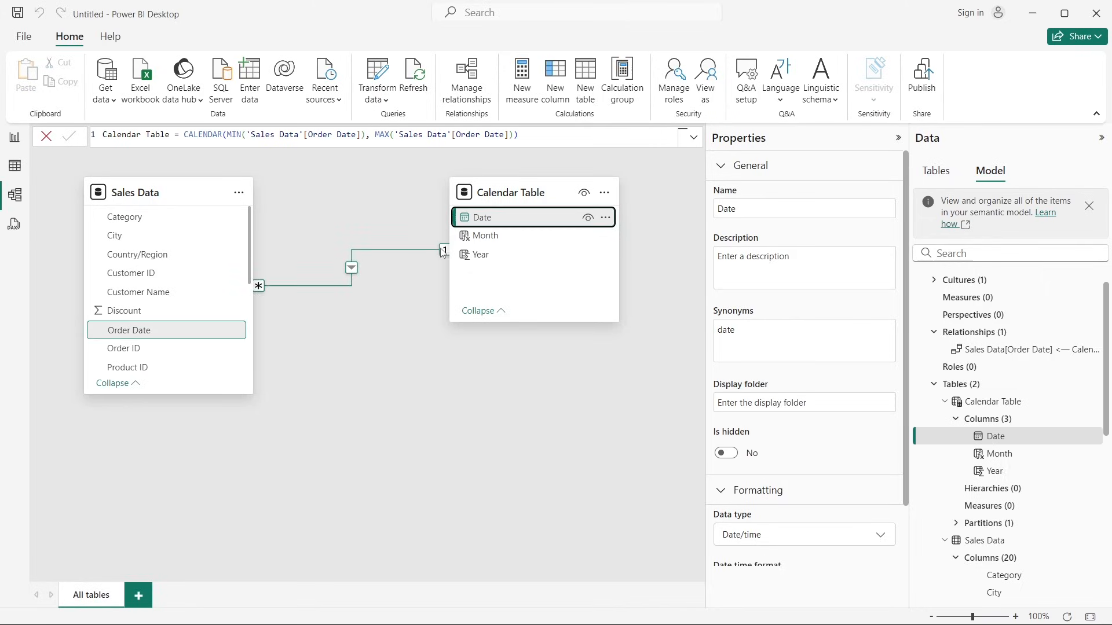
pyautogui.click(453, 360)
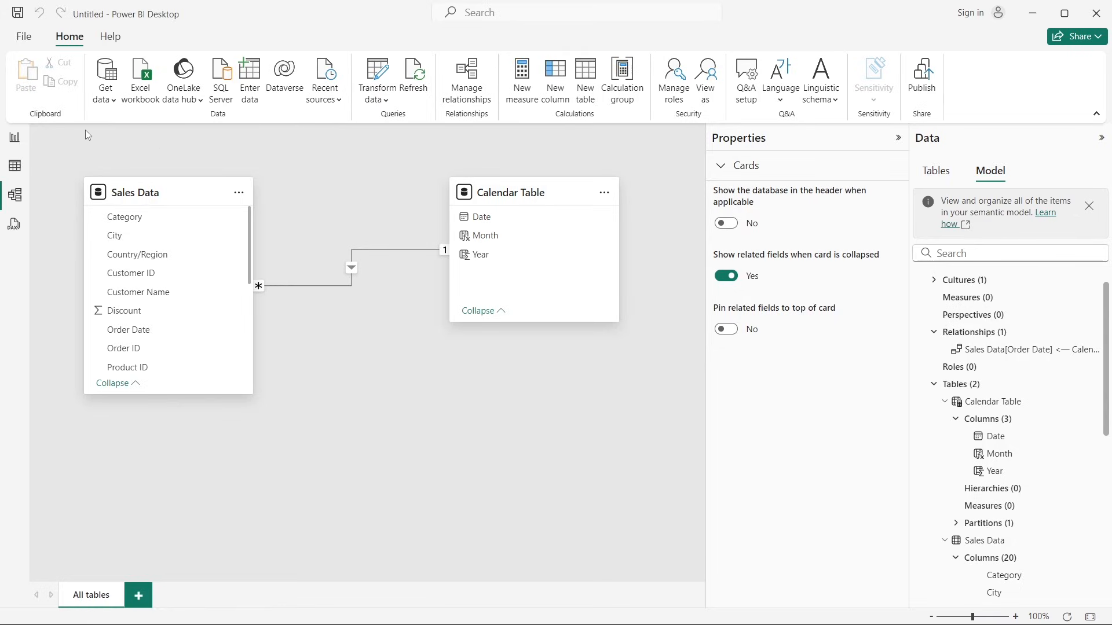
# Step: Bring up the blank report canvas, switch to the Sales Overview Background file in PowerPoint and compare the layouts on slides 1 and 2
pyautogui.click(15, 137)
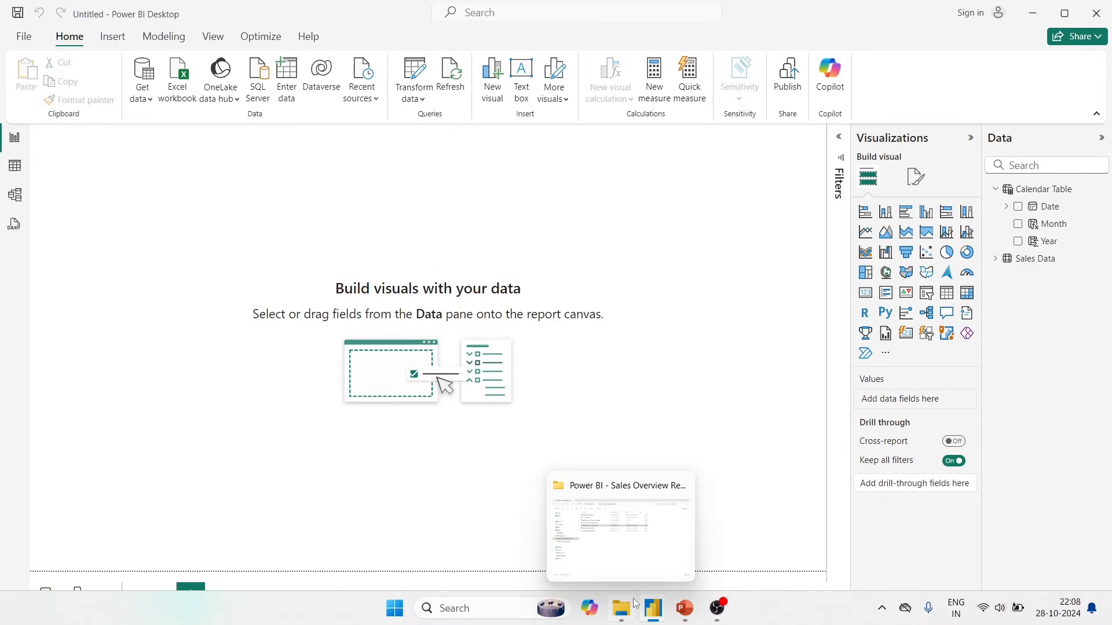
pyautogui.moveTo(685, 602)
pyautogui.click(753, 521)
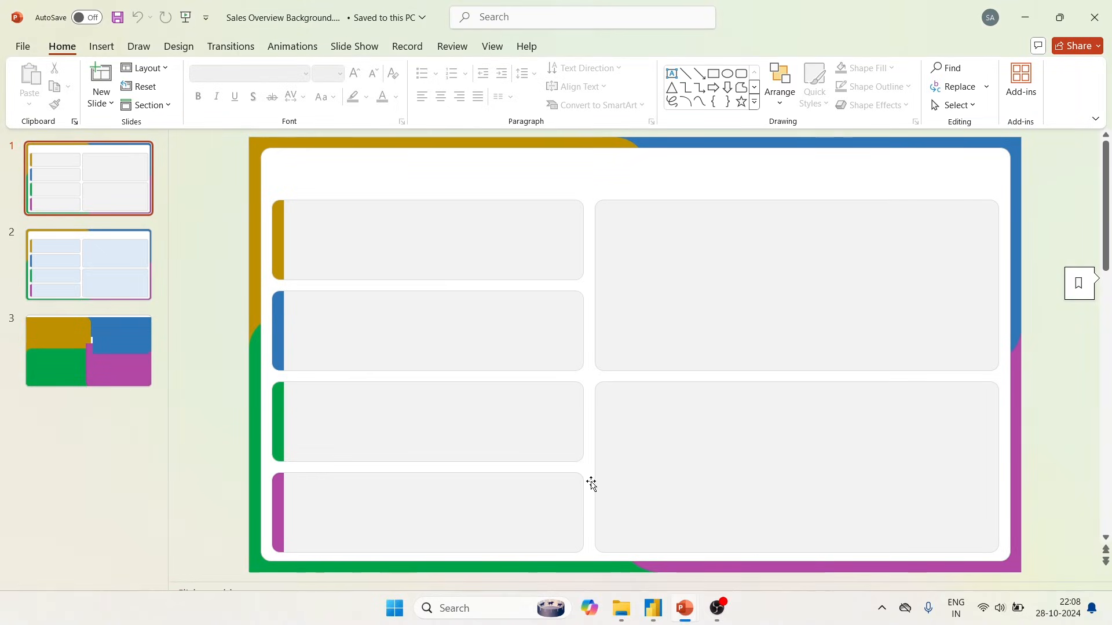
pyautogui.click(456, 206)
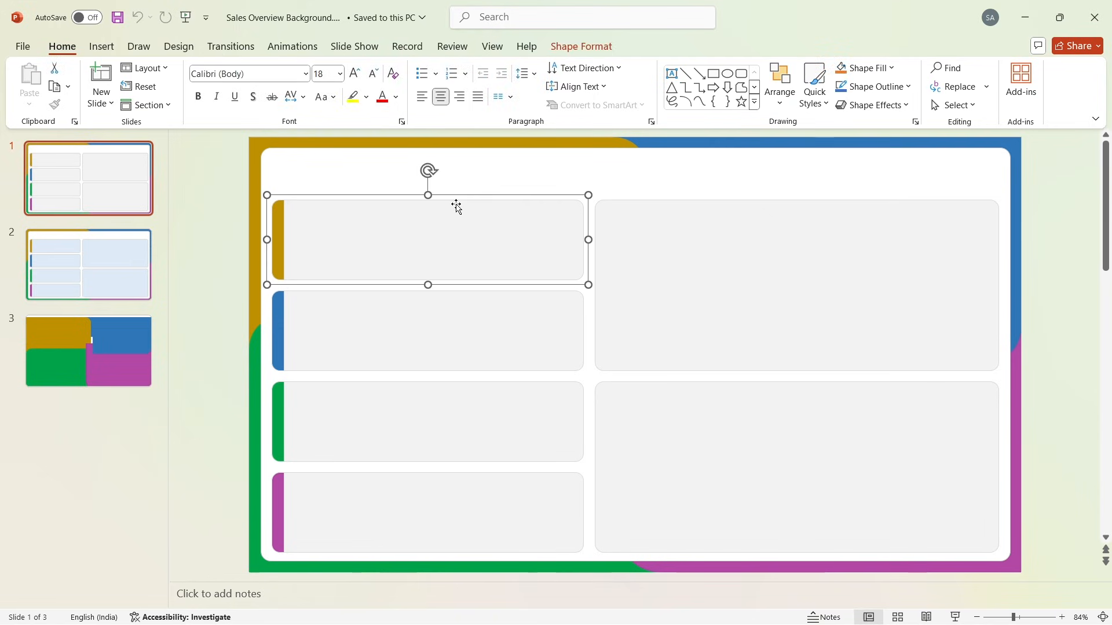
pyautogui.click(758, 222)
pyautogui.click(658, 184)
pyautogui.click(1036, 165)
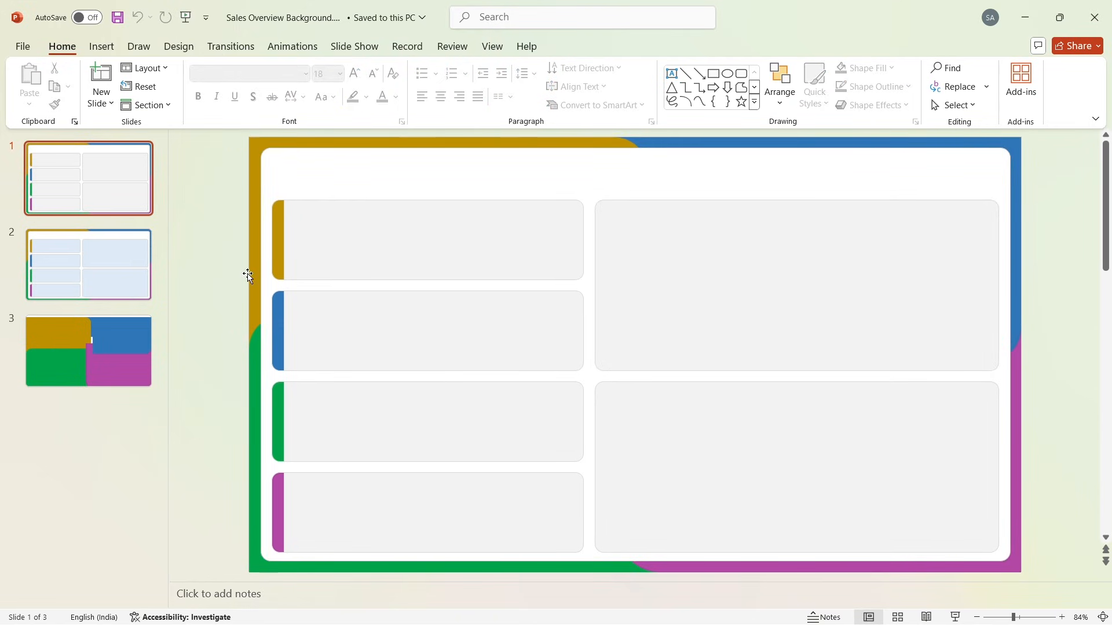
pyautogui.click(123, 269)
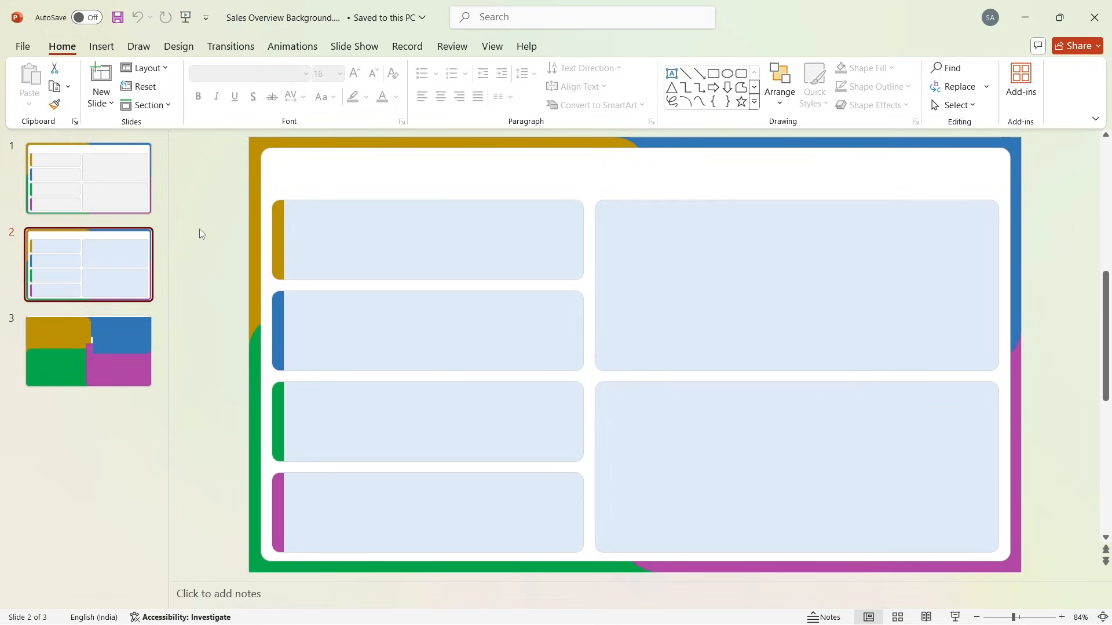
pyautogui.click(103, 185)
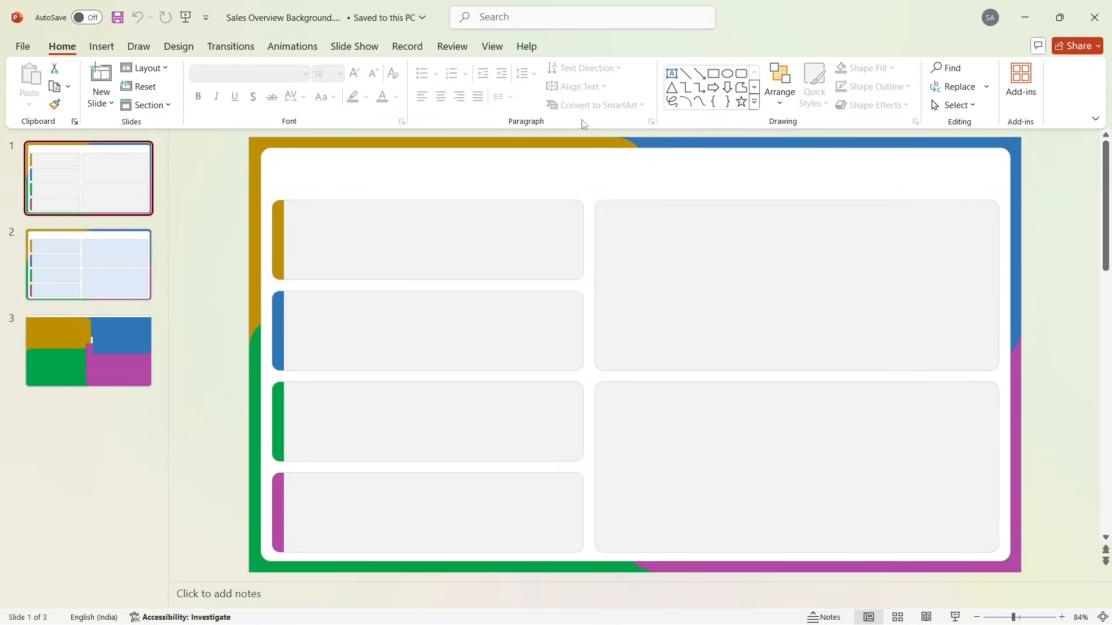
pyautogui.click(50, 296)
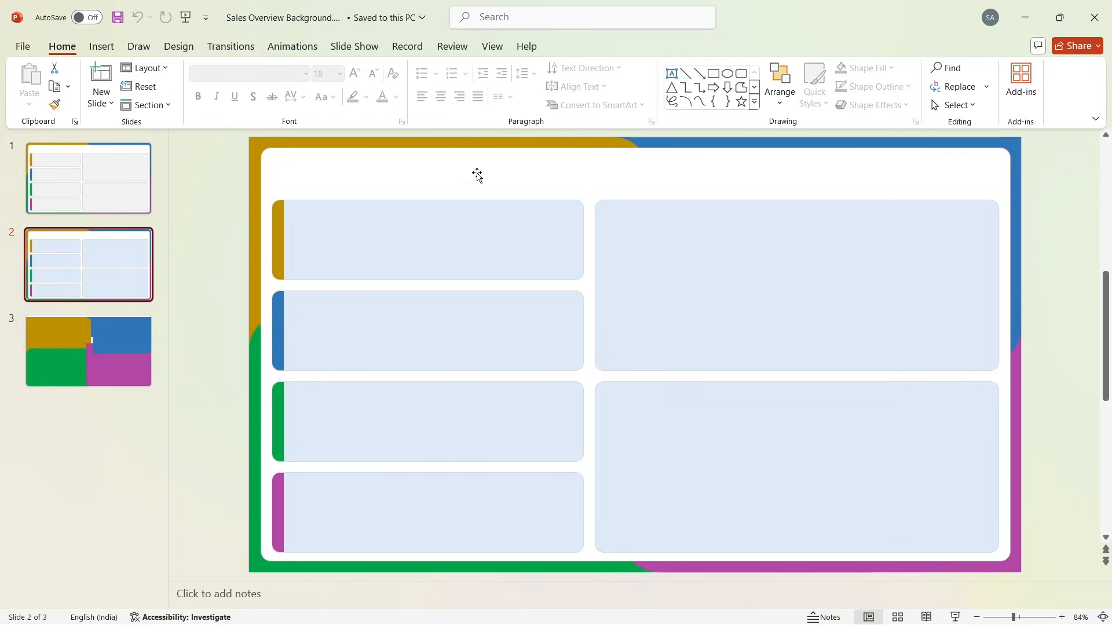
# Step: Select the four-colour background shapes on slide 3 and nudge them upward into line with the slide's edges
pyautogui.click(99, 360)
pyautogui.click(342, 200)
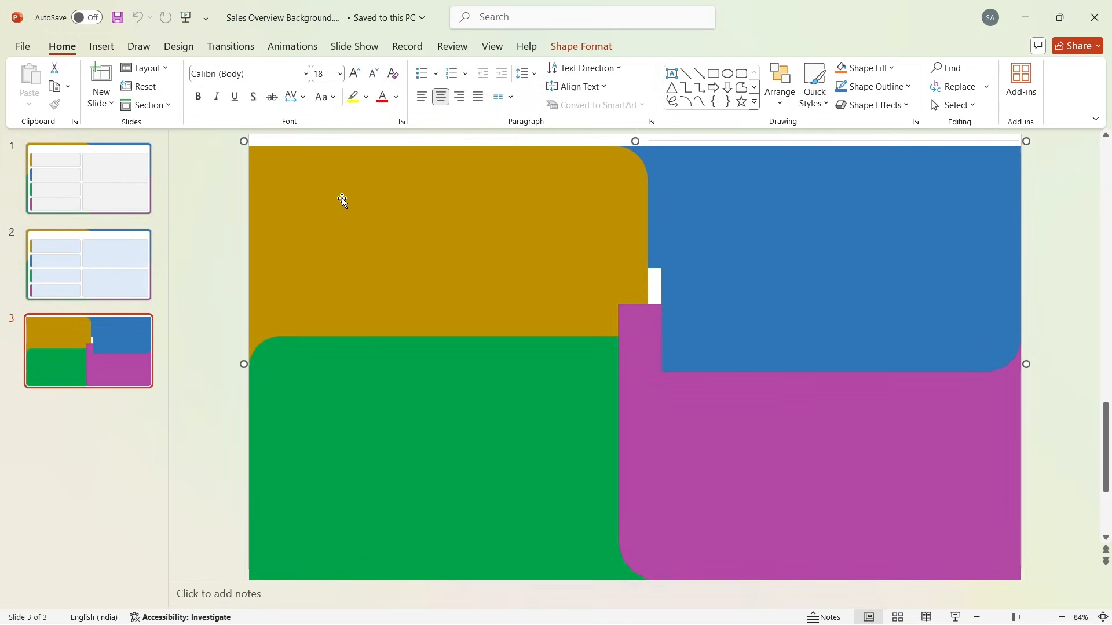
pyautogui.scroll(-2, 342, 200)
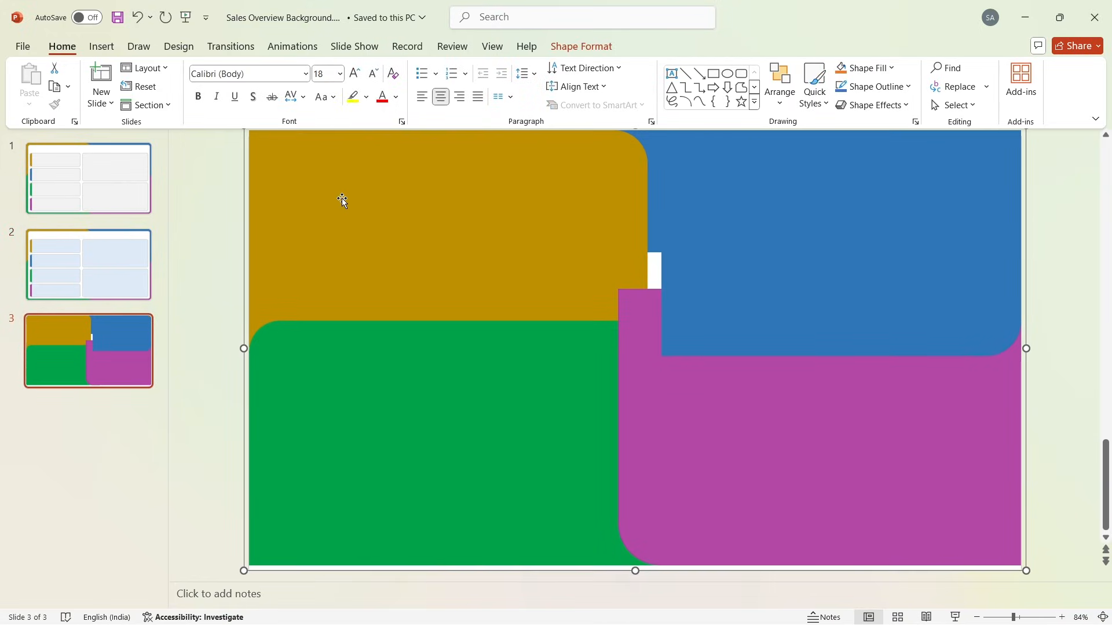
pyautogui.scroll(1, 342, 200)
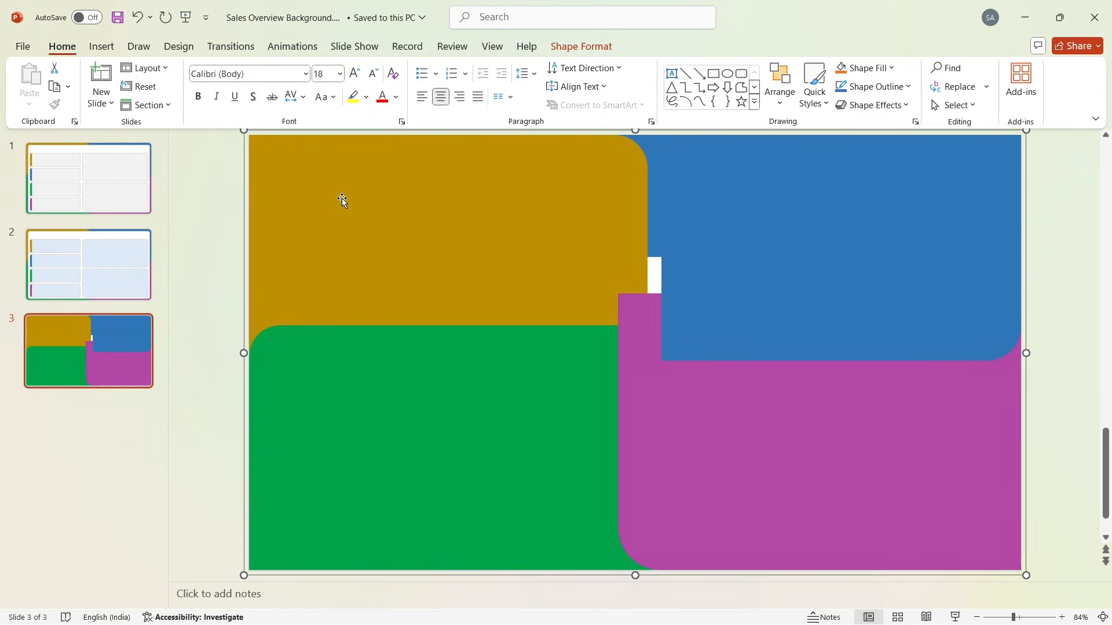
# Step: Examine on slide 2 how the first KPI card is built from a coloured shape and a light blue rounded rectangle
pyautogui.click(232, 231)
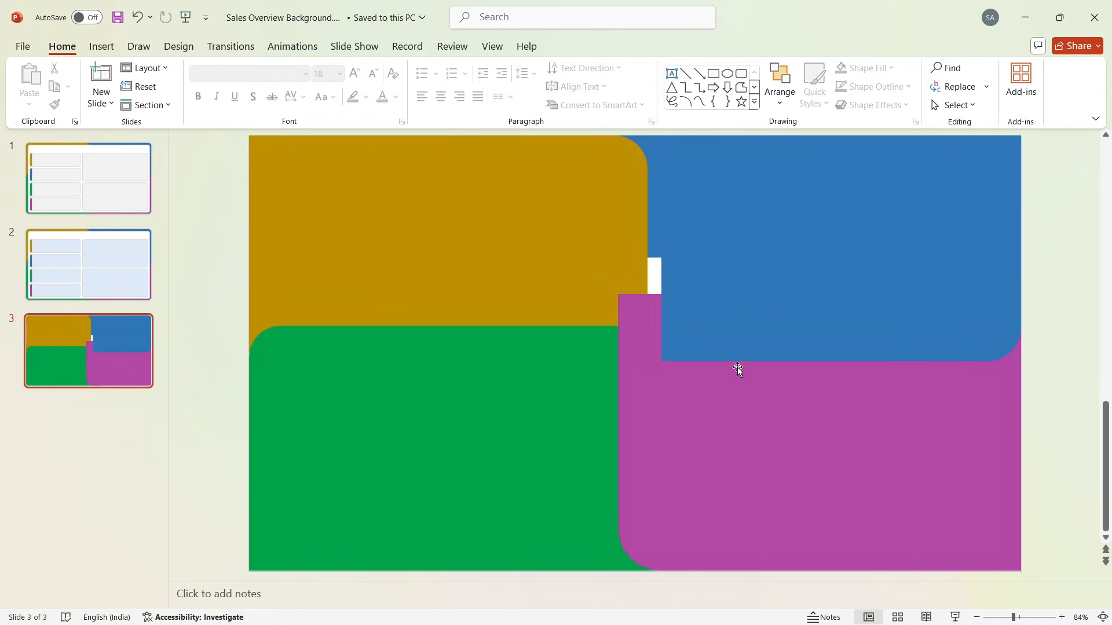
pyautogui.click(92, 287)
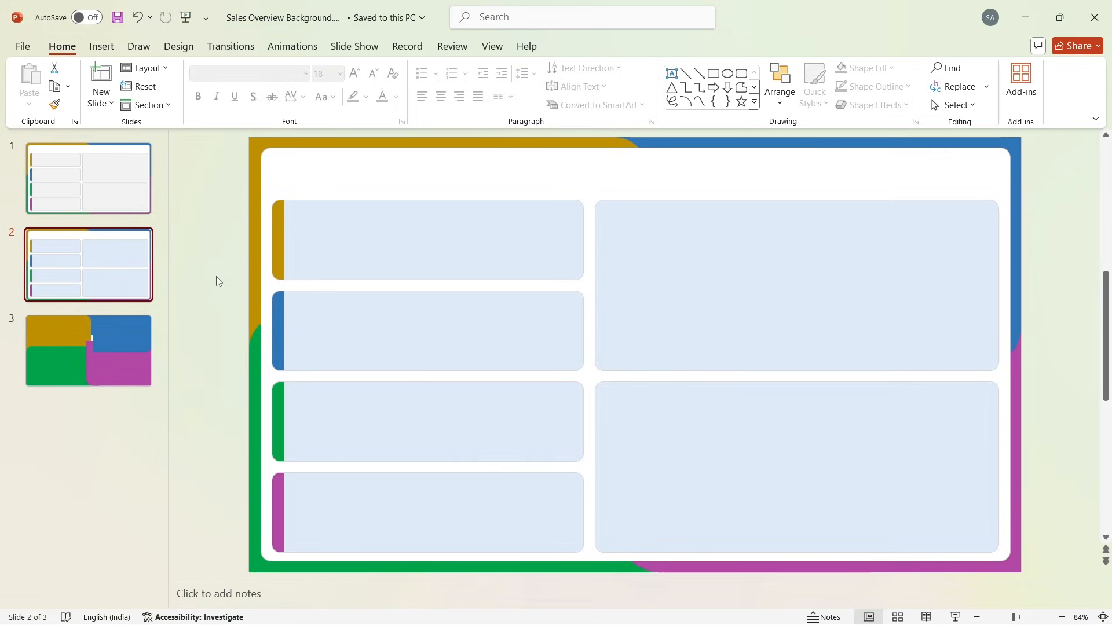
pyautogui.click(381, 269)
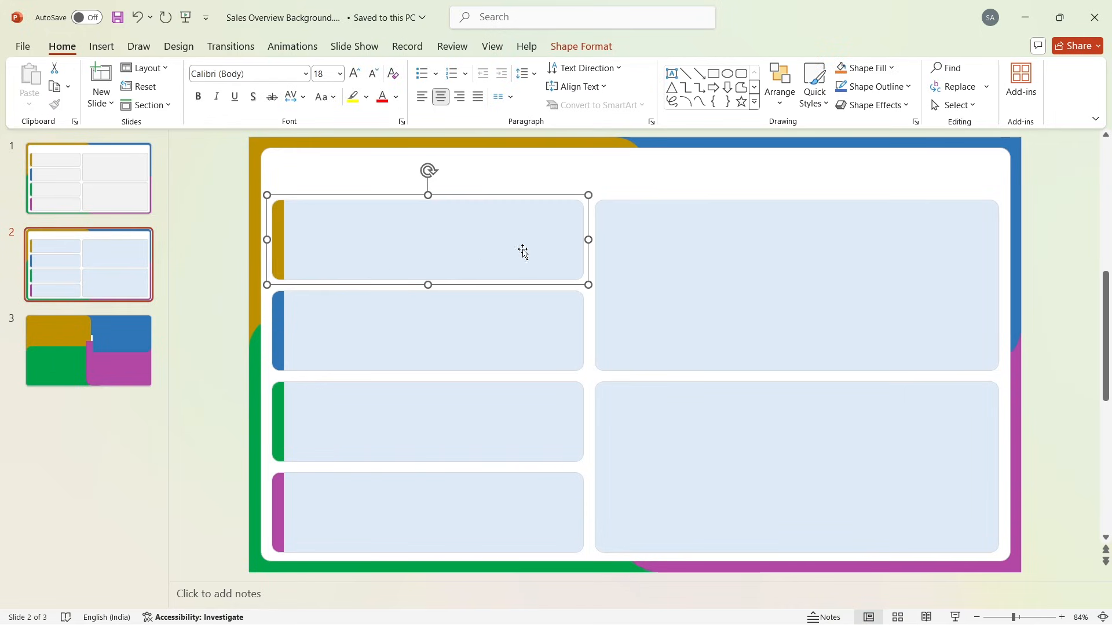
pyautogui.click(204, 227)
pyautogui.click(408, 212)
pyautogui.click(369, 226)
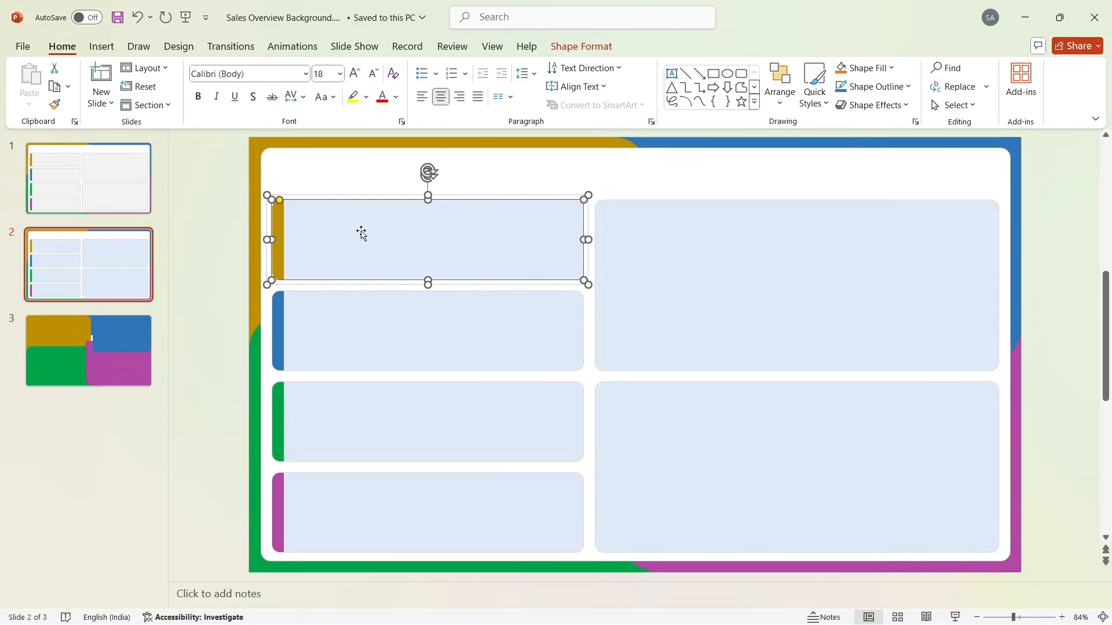
pyautogui.click(231, 231)
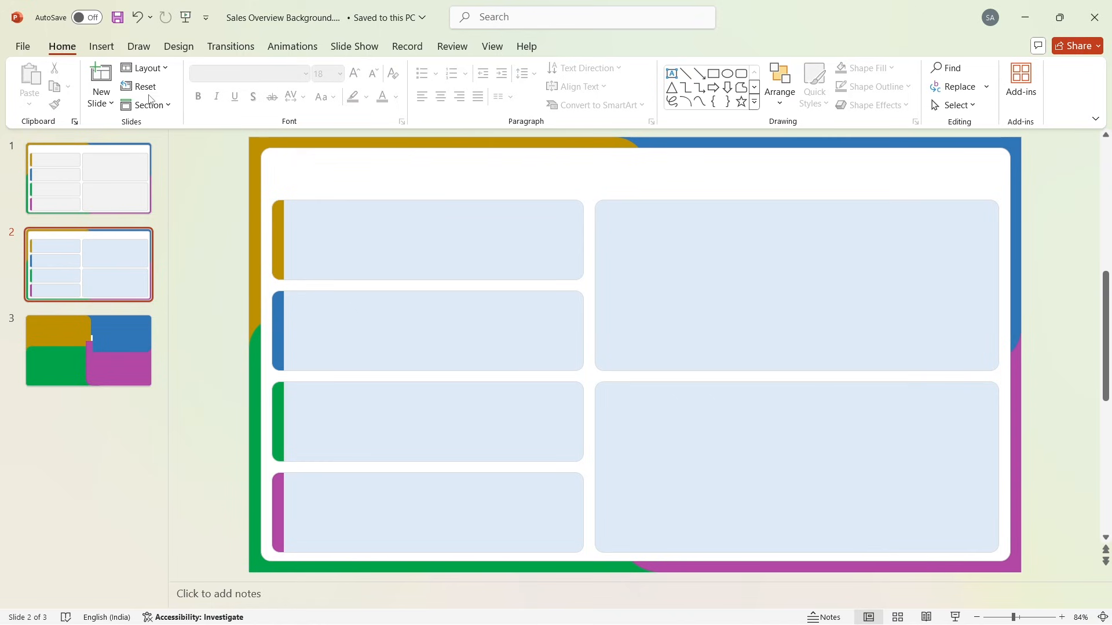
pyautogui.click(22, 45)
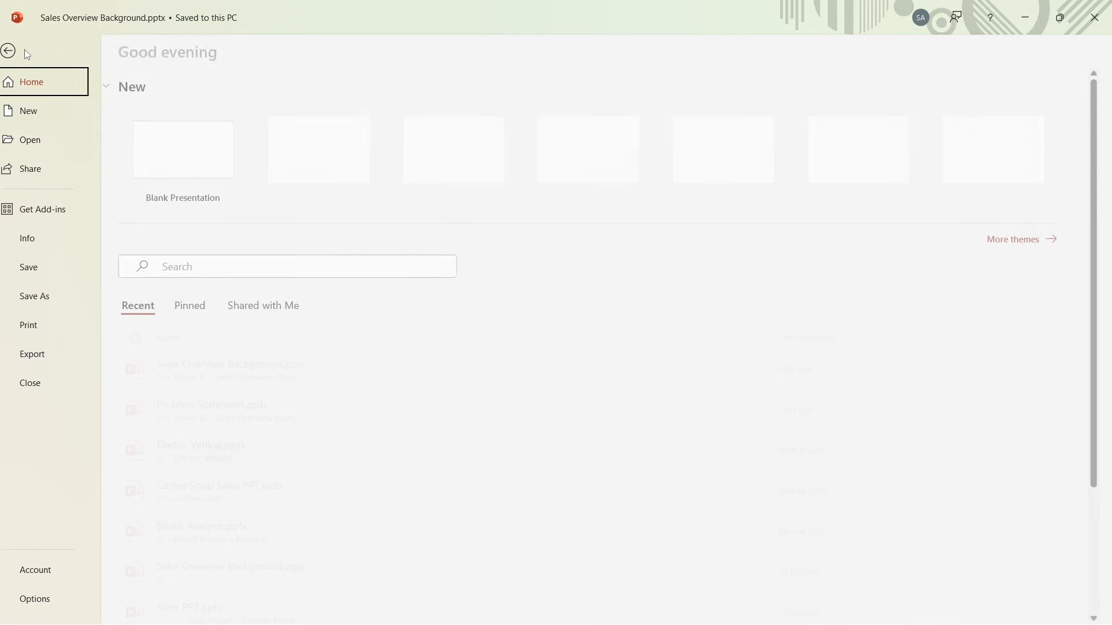
pyautogui.click(57, 298)
pyautogui.click(234, 389)
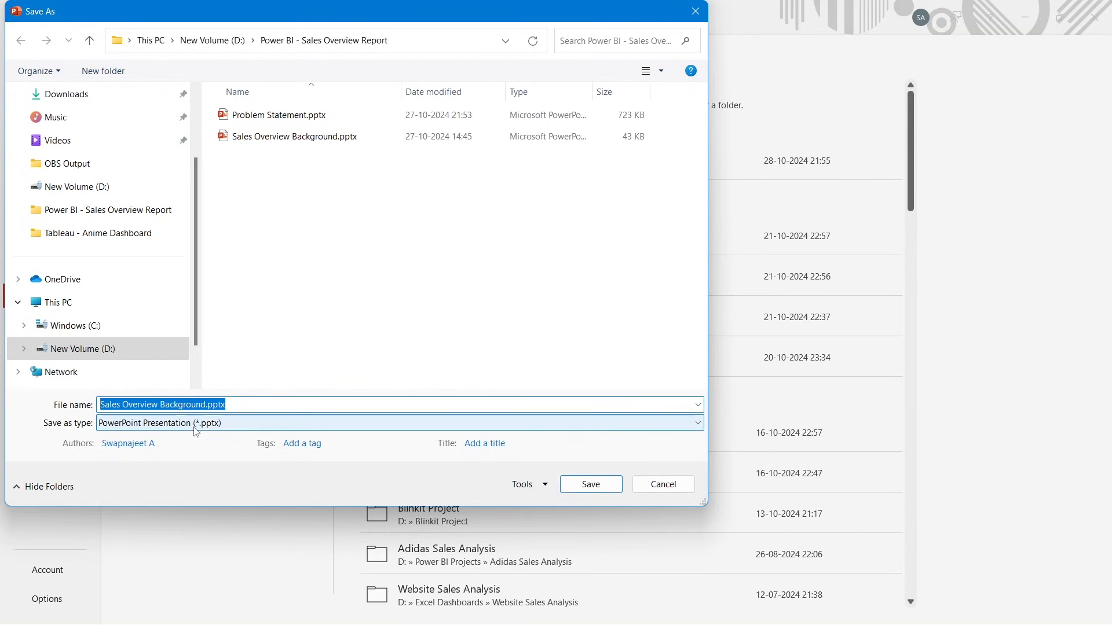
pyautogui.click(196, 429)
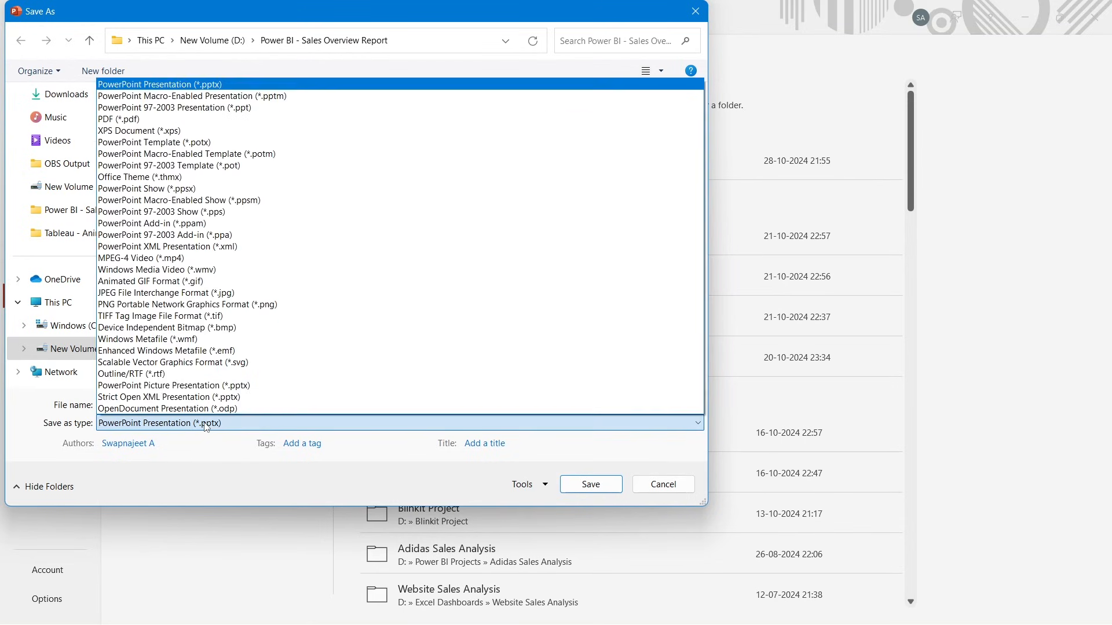
pyautogui.click(213, 294)
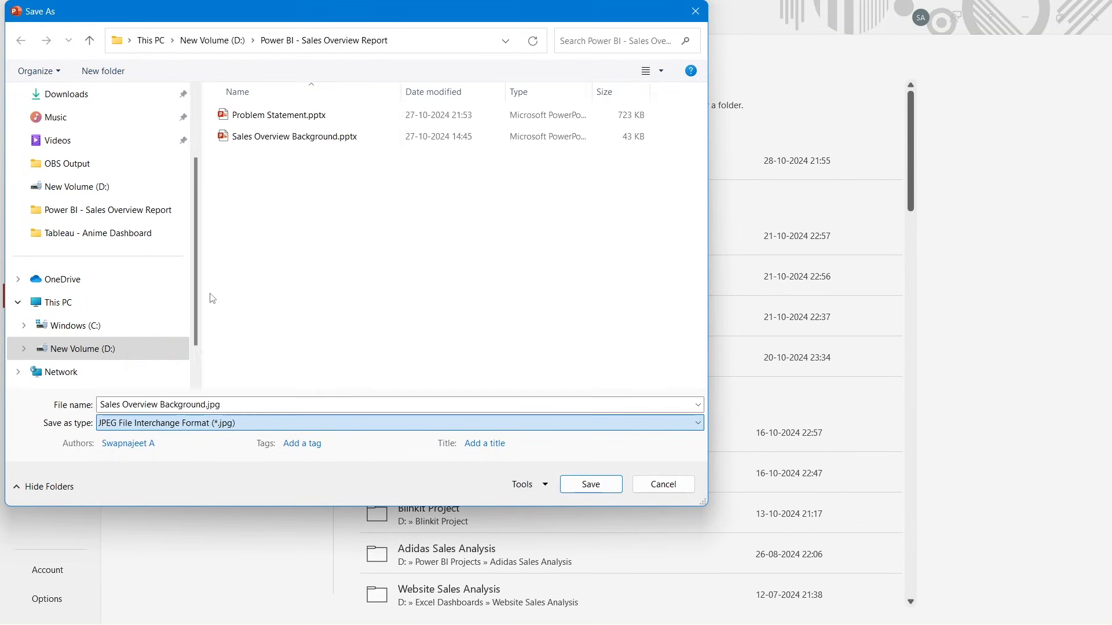
pyautogui.click(602, 490)
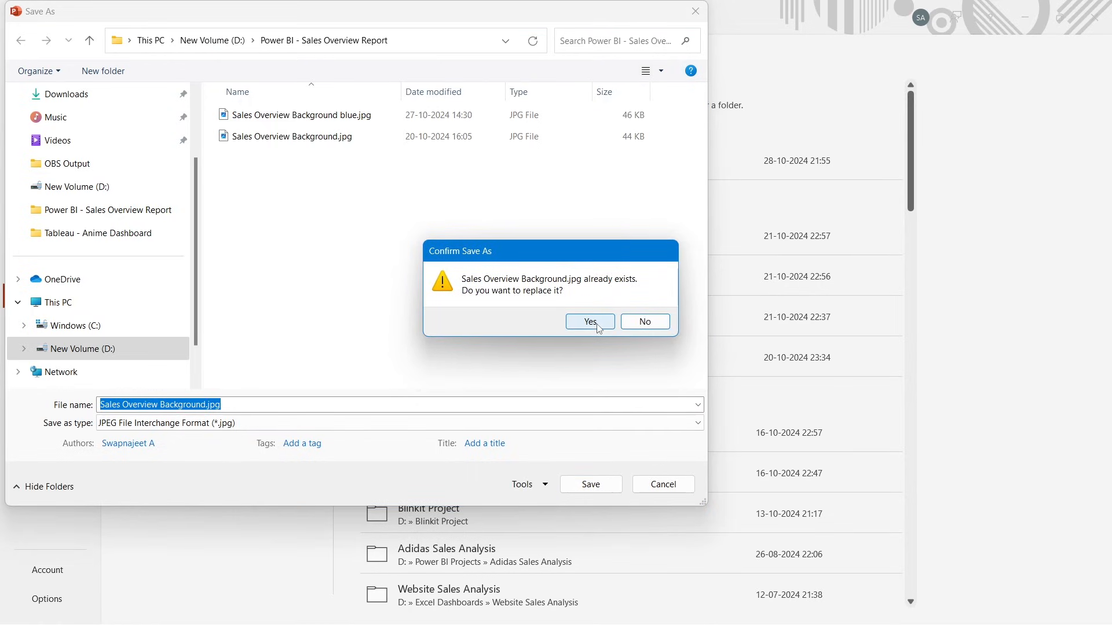
pyautogui.click(647, 321)
pyautogui.click(695, 16)
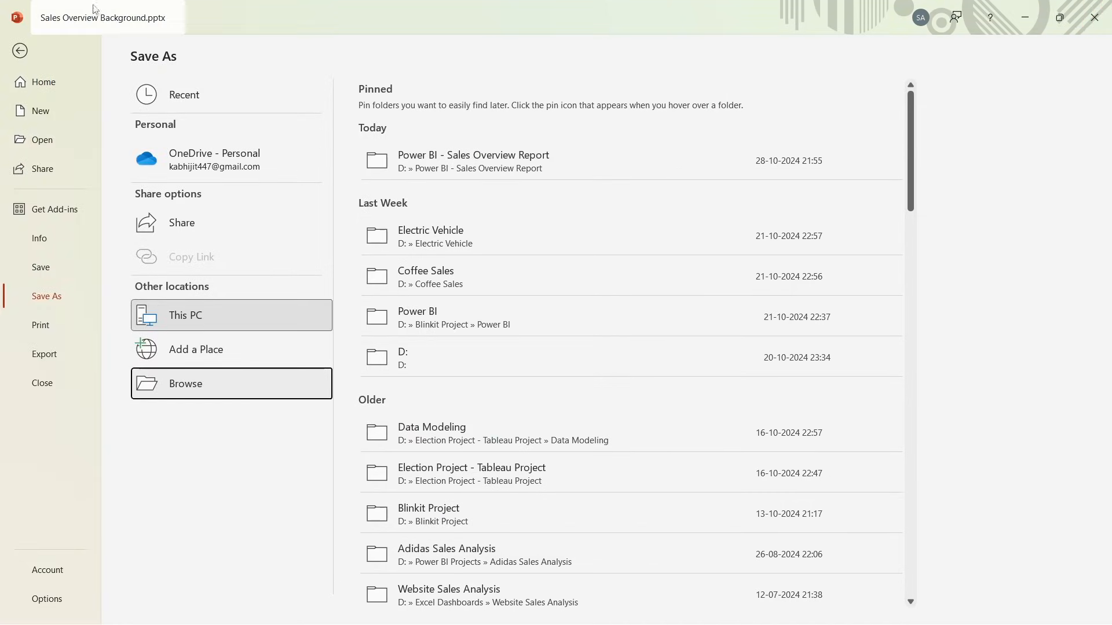
pyautogui.click(20, 51)
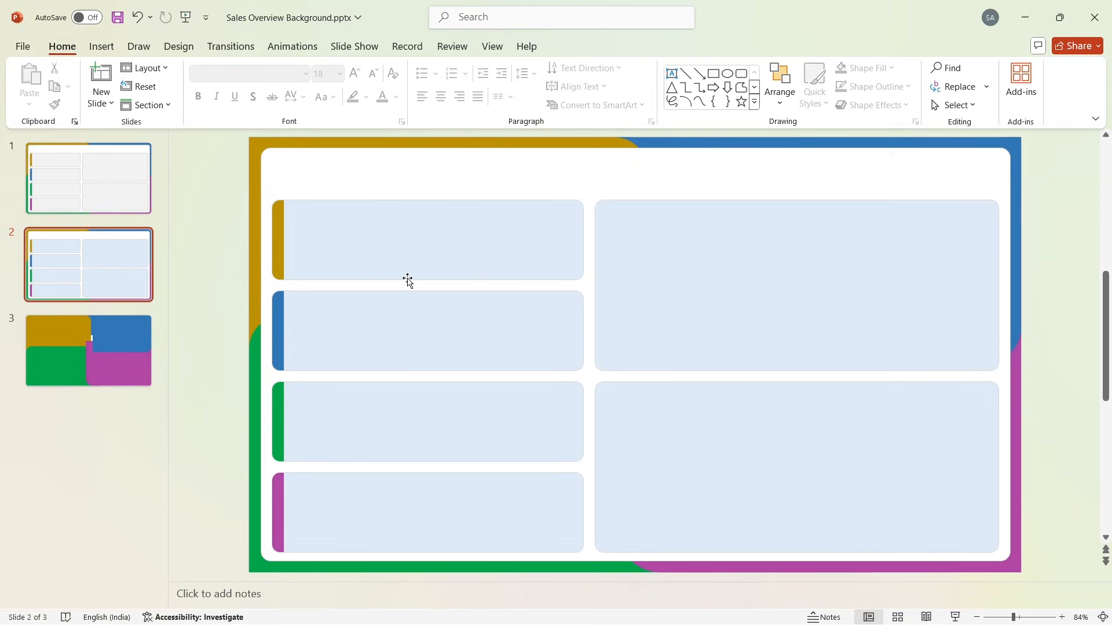
# Step: Switch to the untitled Power BI Desktop report and load Sales Overview Background blue.jpg as the page's canvas background image
pyautogui.moveTo(653, 608)
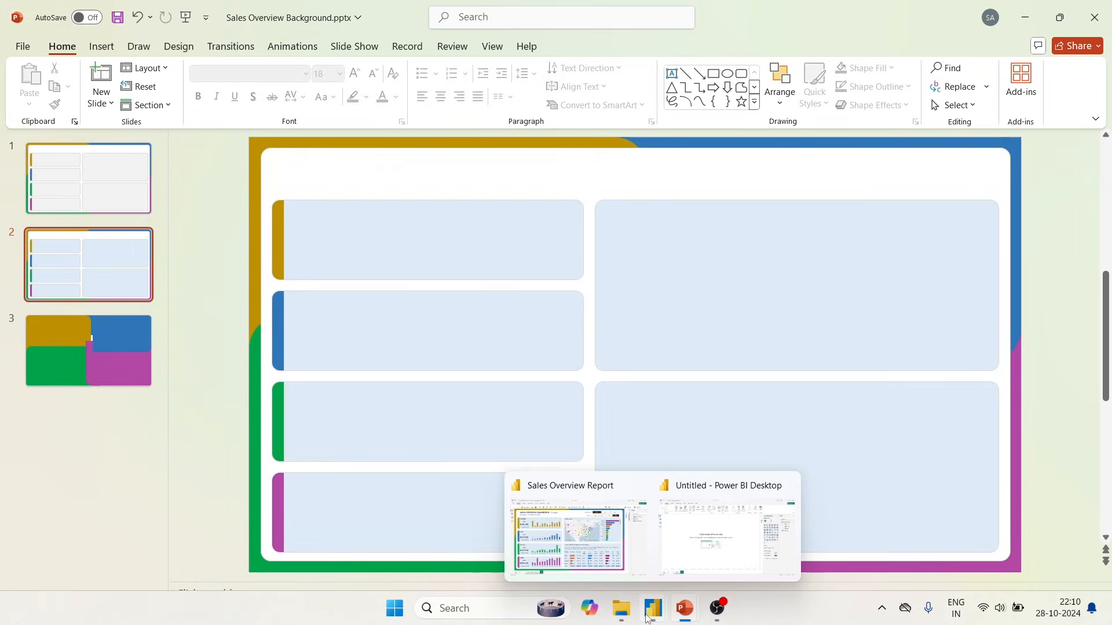
pyautogui.click(724, 535)
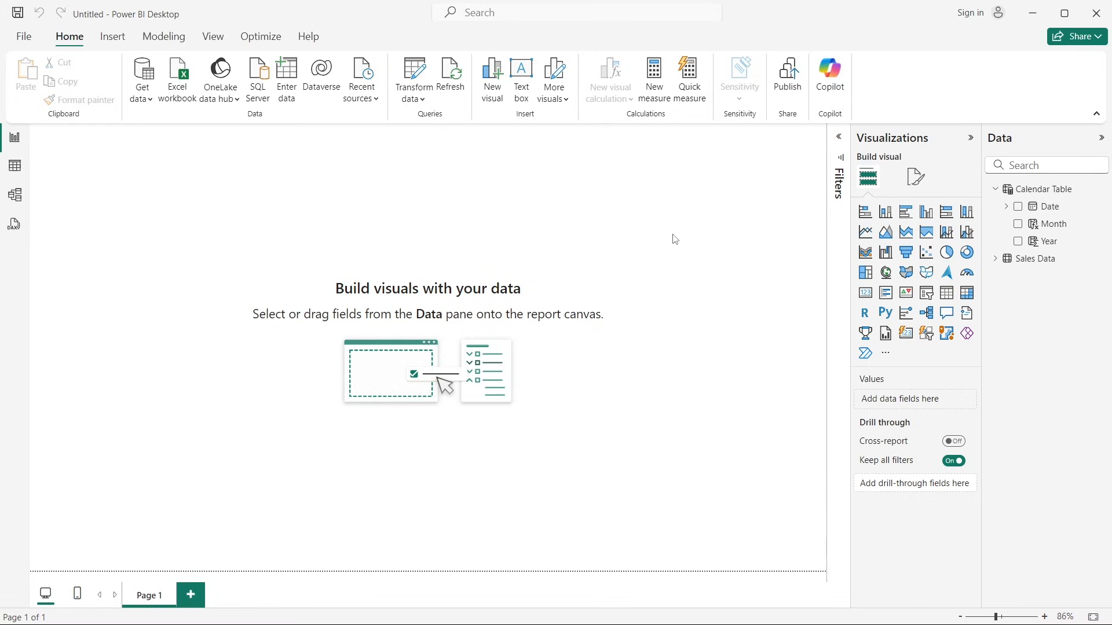
pyautogui.click(912, 183)
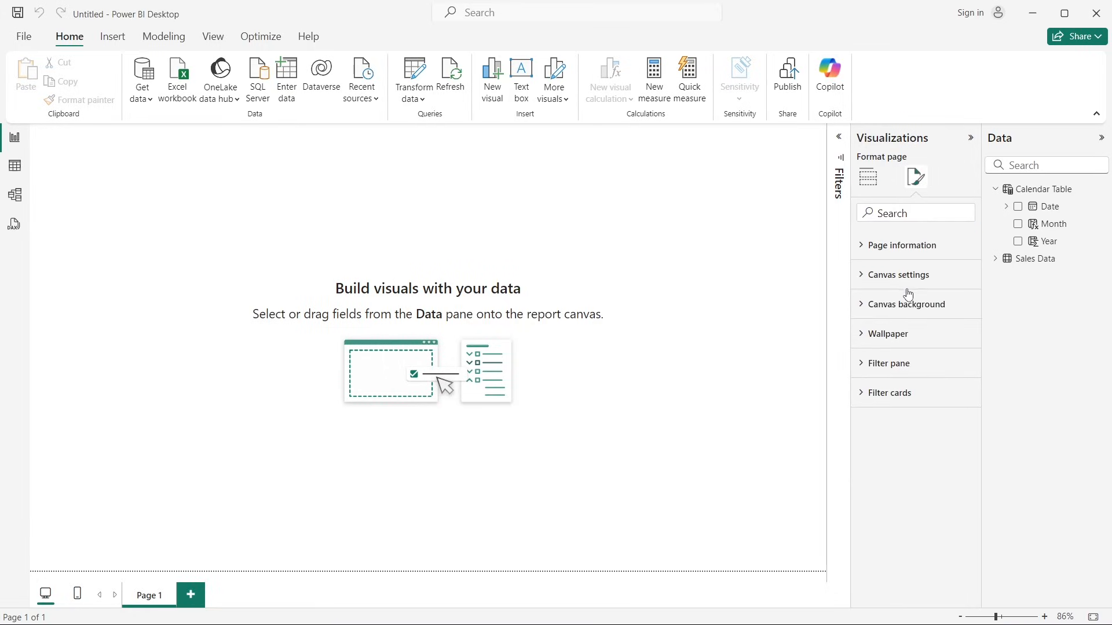
pyautogui.click(906, 304)
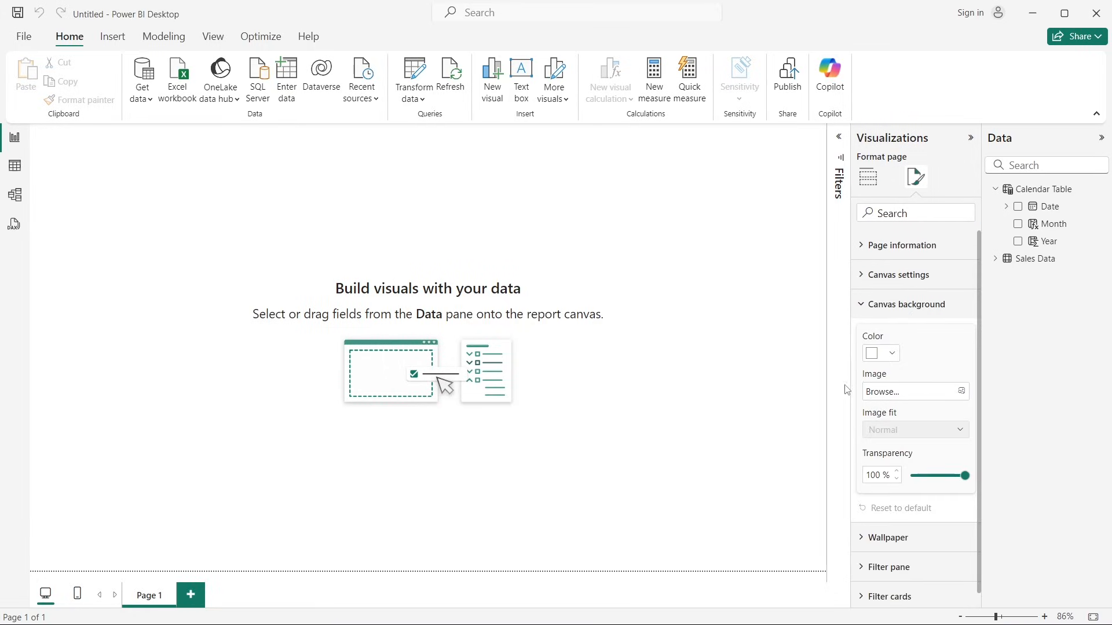
pyautogui.click(884, 397)
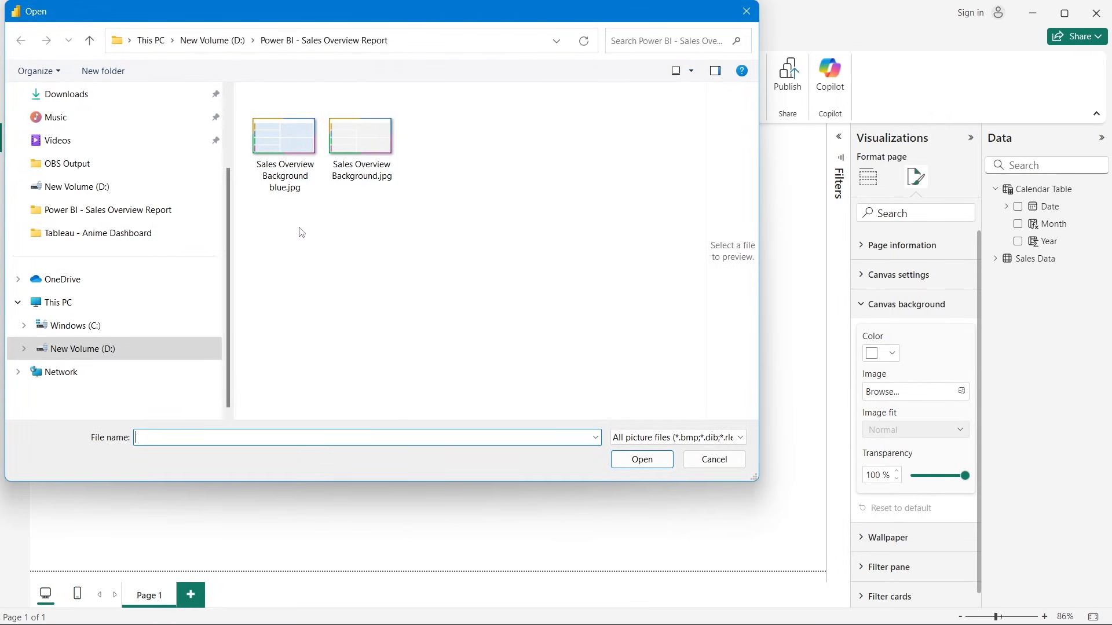
pyautogui.click(287, 184)
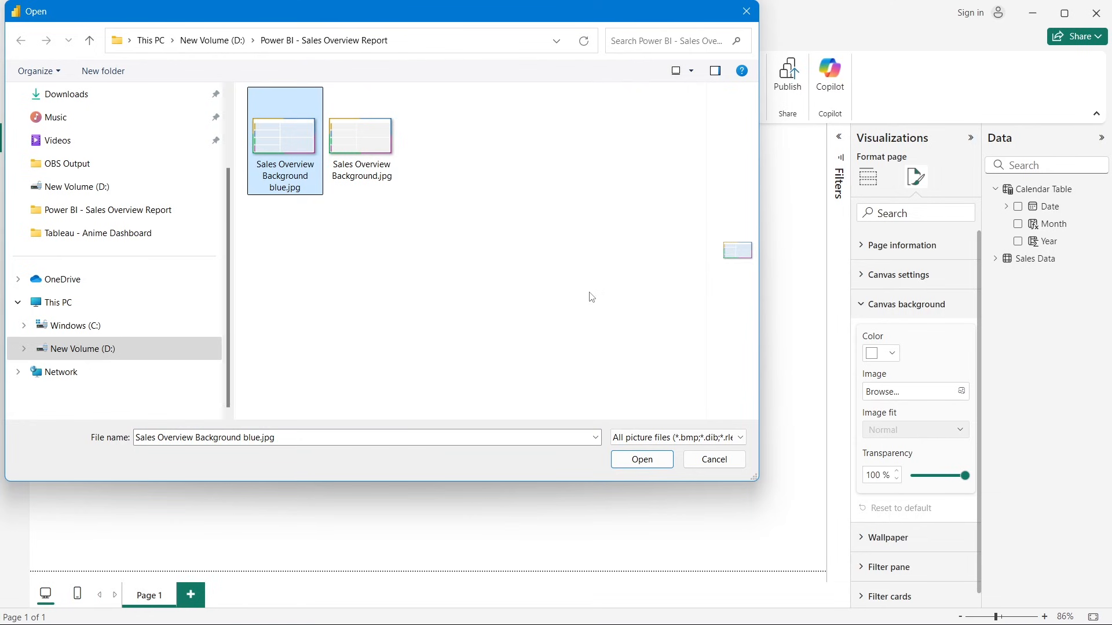
pyautogui.click(642, 457)
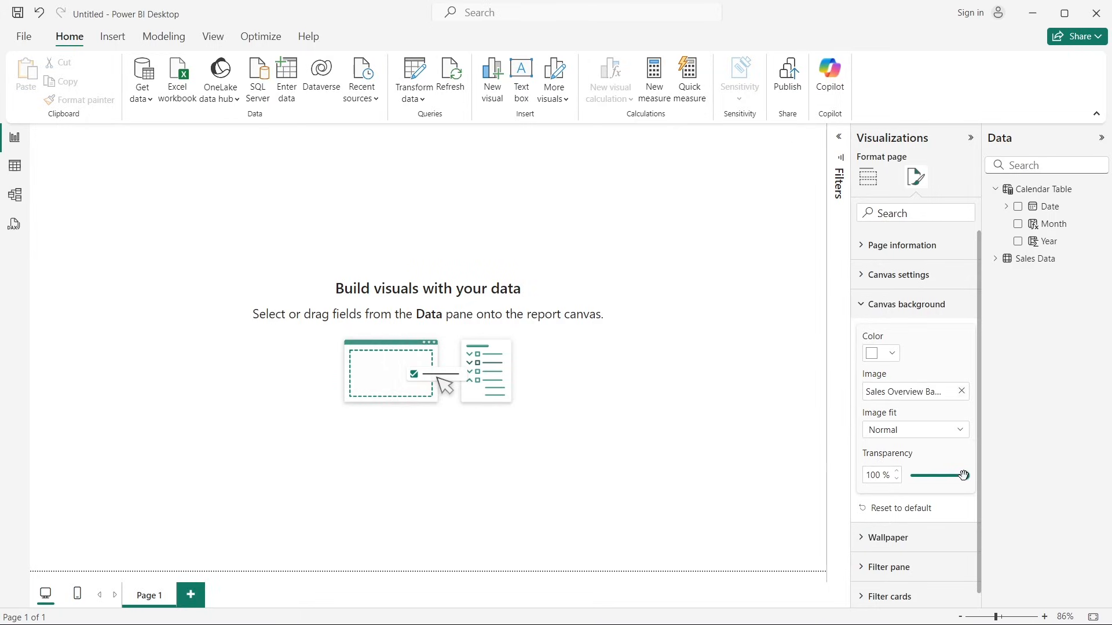
# Step: Set the canvas background's transparency to 0% and its image fit to Fit
pyautogui.moveTo(965, 476); pyautogui.dragTo(908, 476)
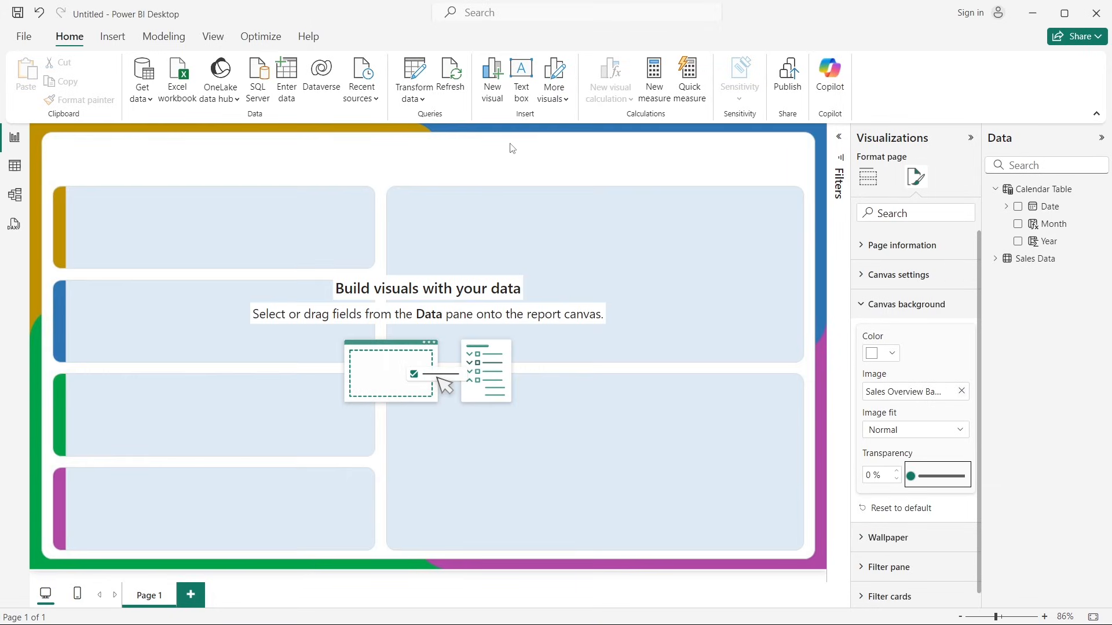
pyautogui.click(896, 434)
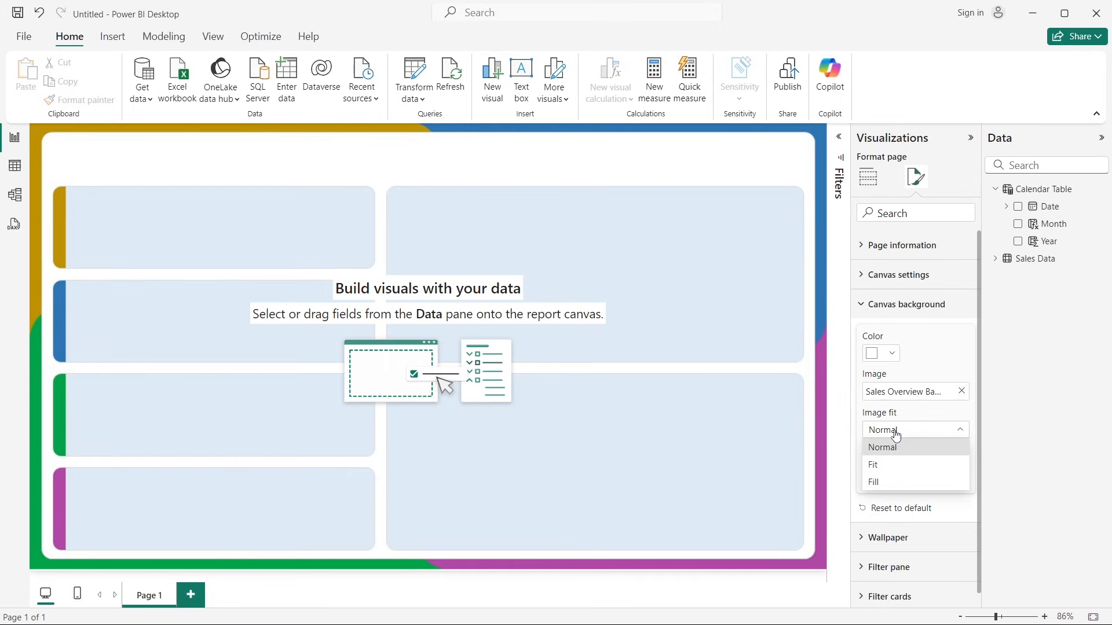
pyautogui.click(880, 466)
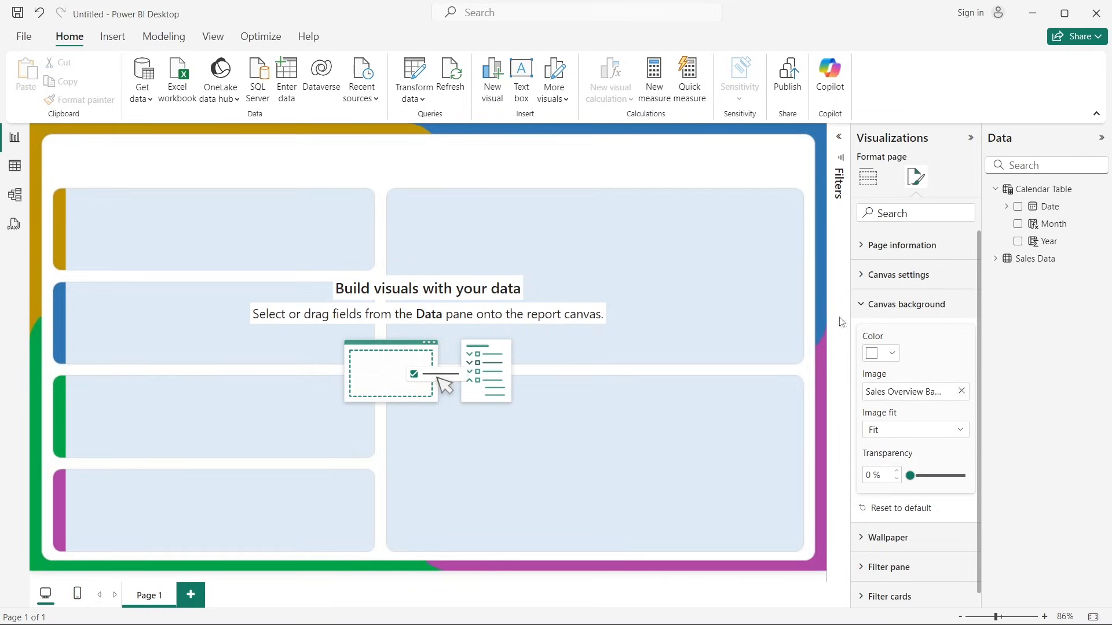
# Step: Set the page's vertical alignment to Middle in the canvas settings and collapse the Visualizations pane
pyautogui.click(886, 280)
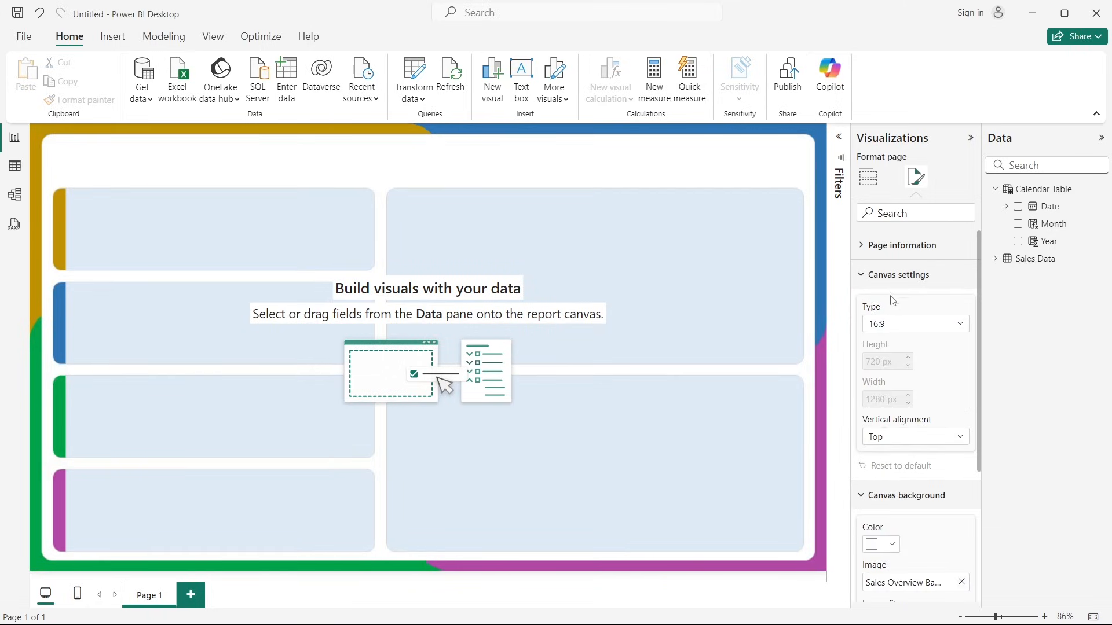
pyautogui.click(890, 445)
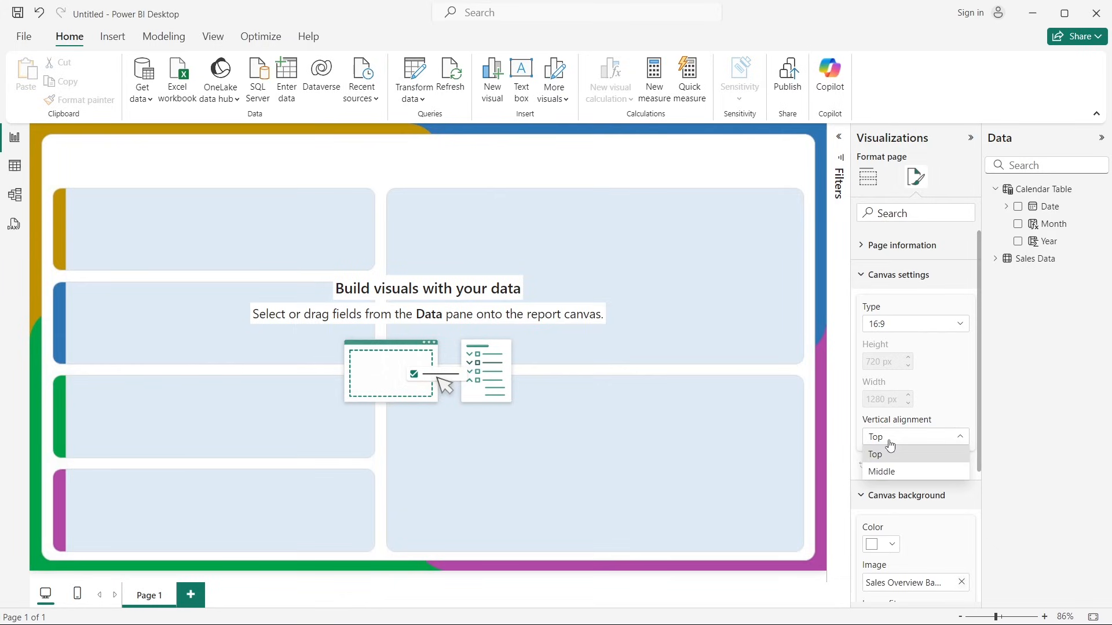
pyautogui.click(890, 473)
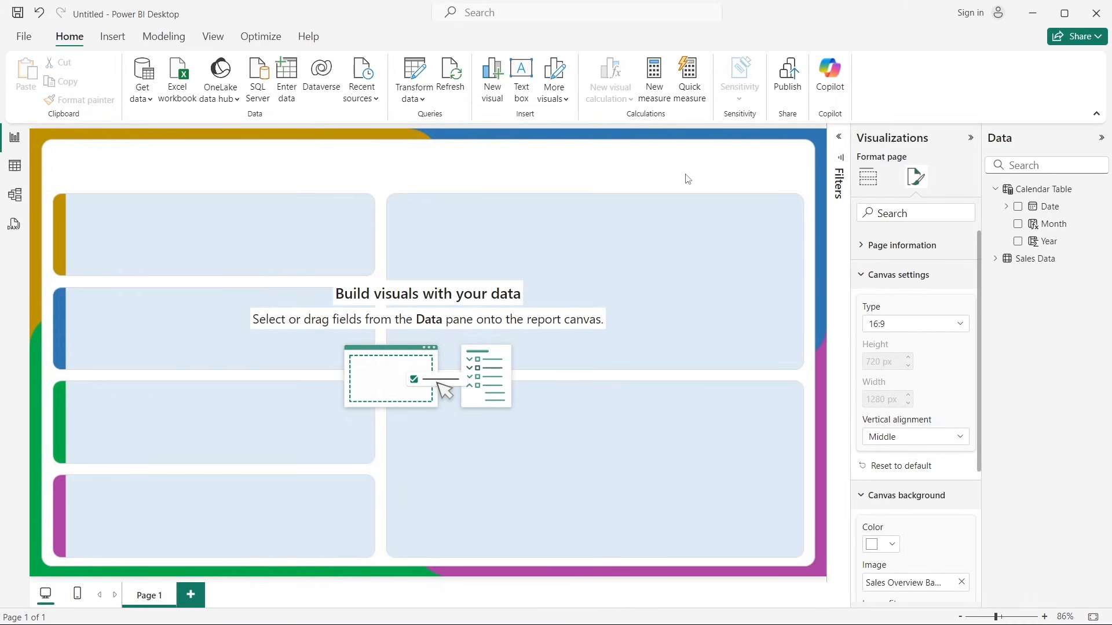
pyautogui.click(971, 138)
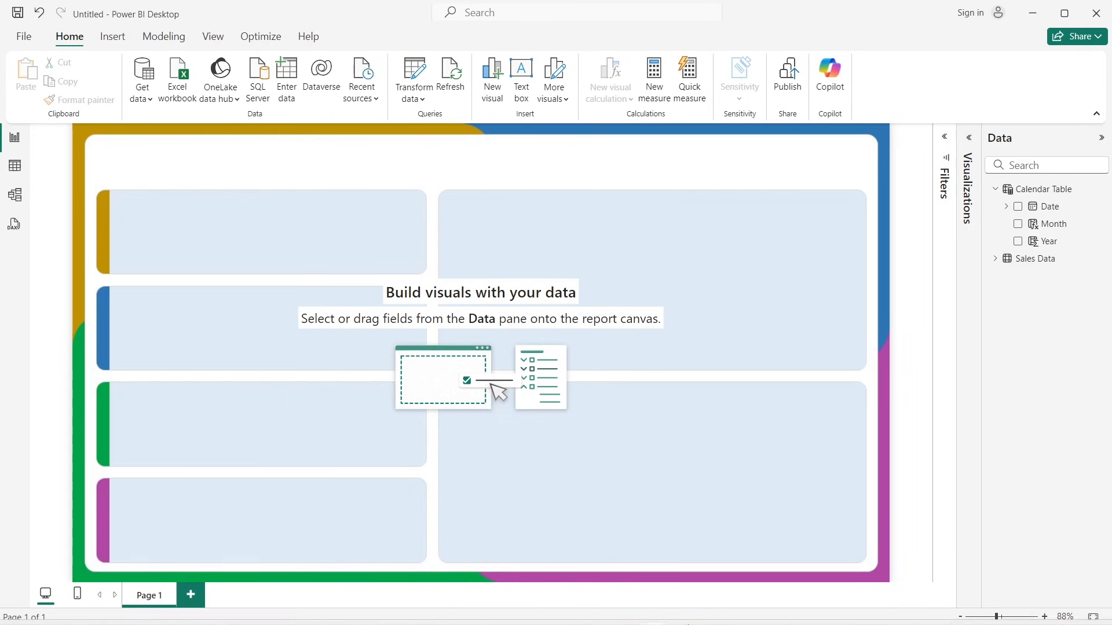
# Step: Switch to the Problem Statement file in PowerPoint and review the Central Region KPI requirements on slide 2
pyautogui.moveTo(685, 609)
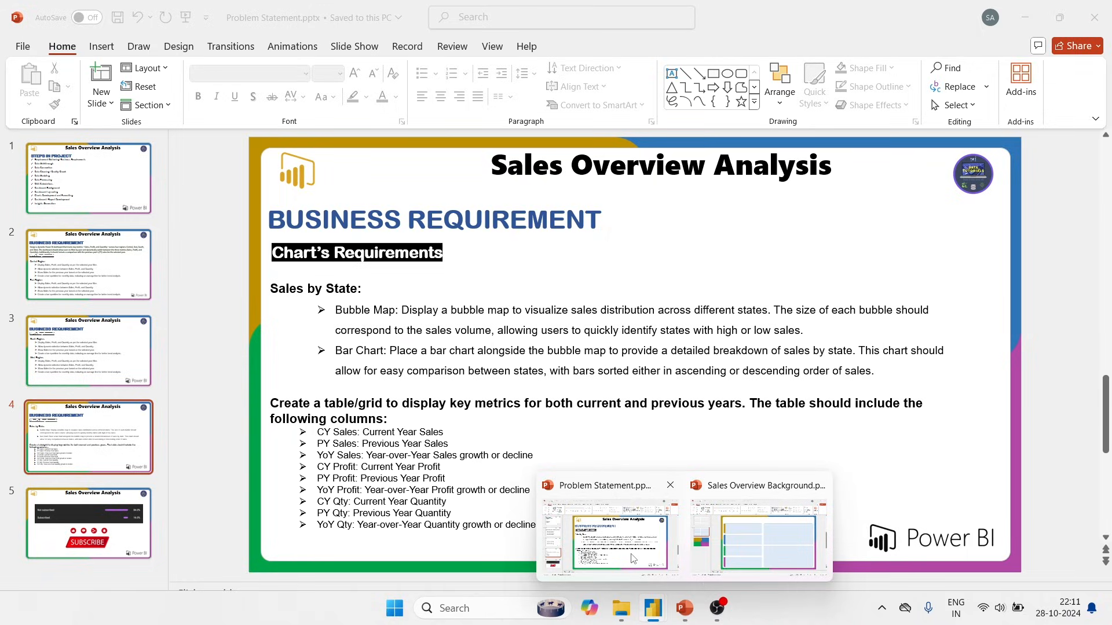
pyautogui.click(634, 560)
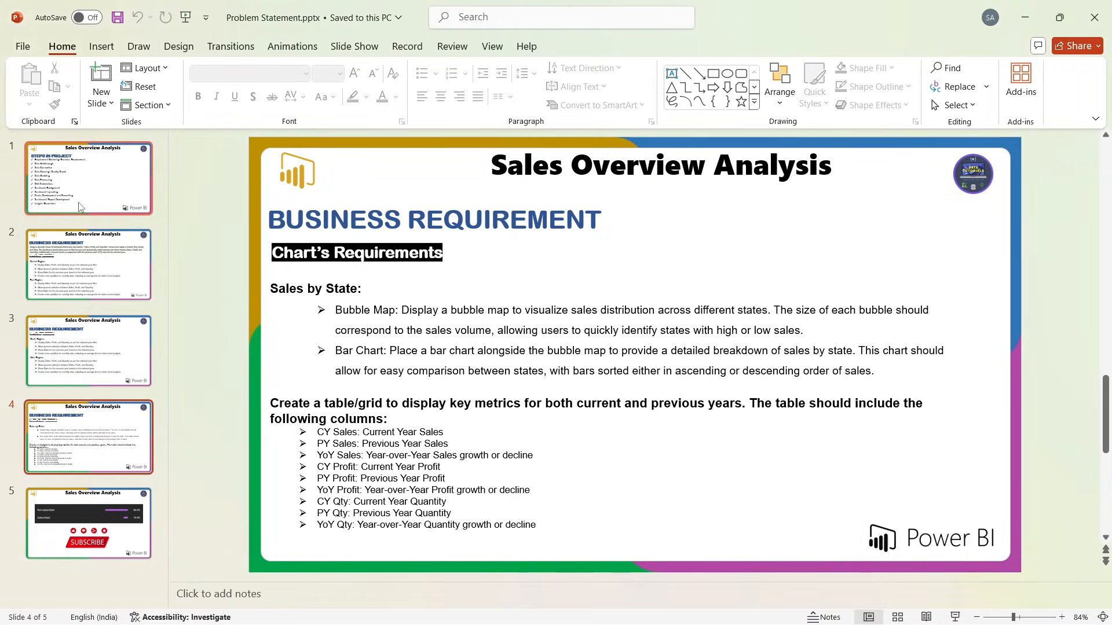
pyautogui.click(88, 184)
pyautogui.click(77, 252)
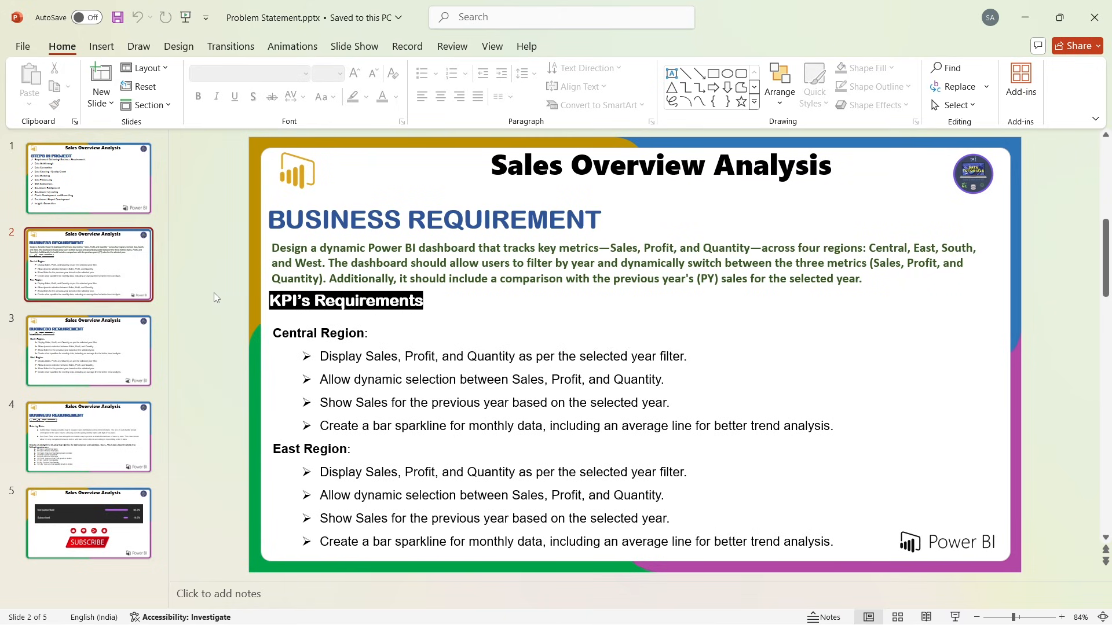
pyautogui.click(281, 335)
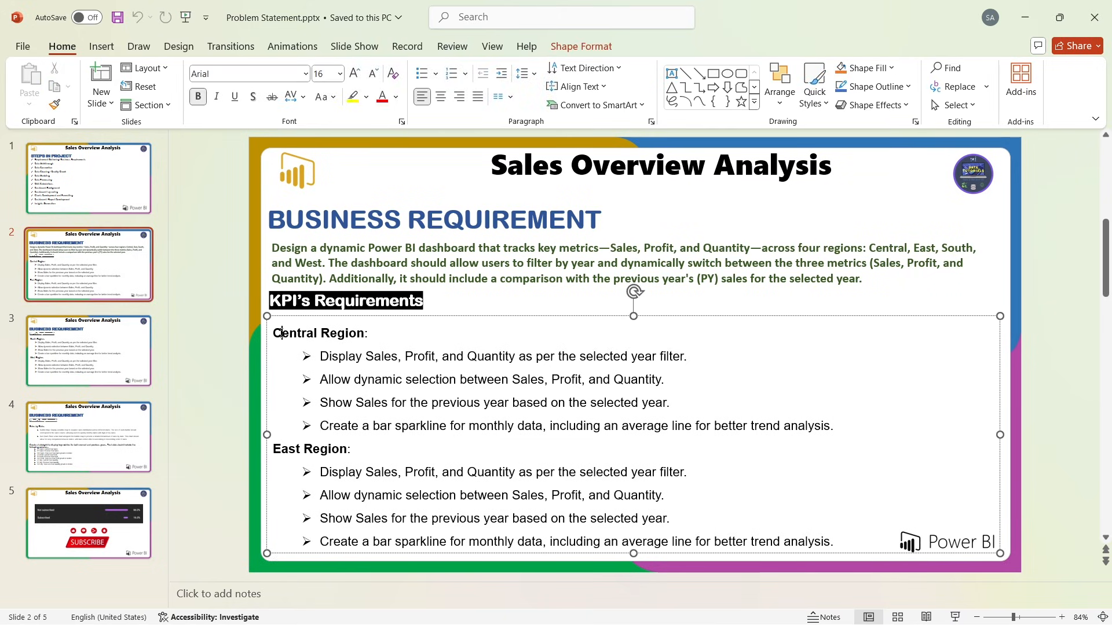
pyautogui.click(380, 356)
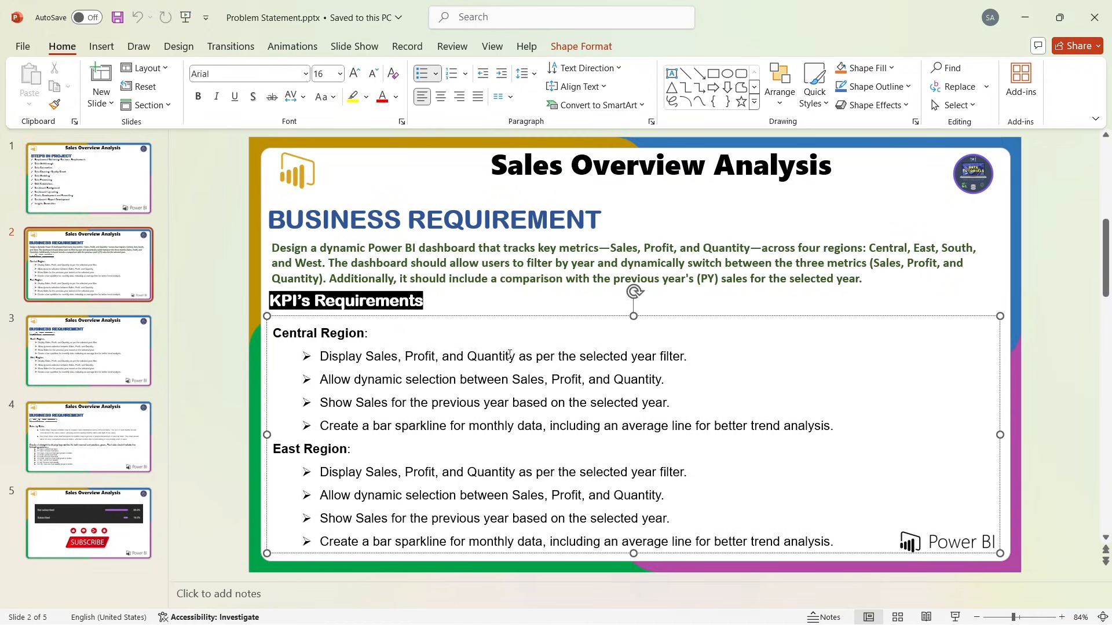
pyautogui.click(227, 354)
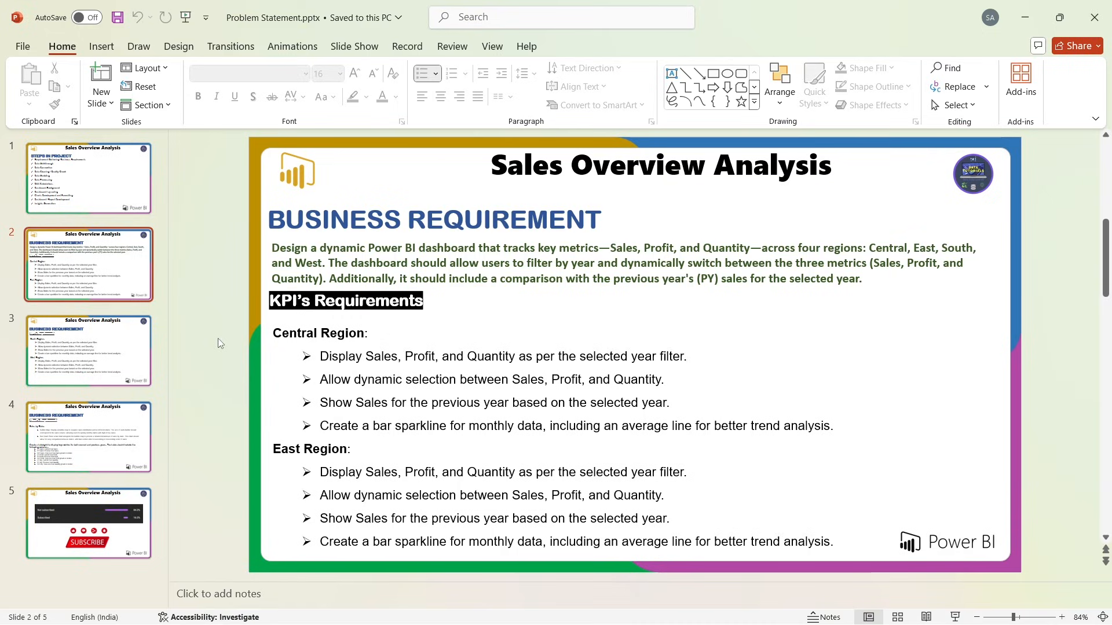
pyautogui.click(375, 379)
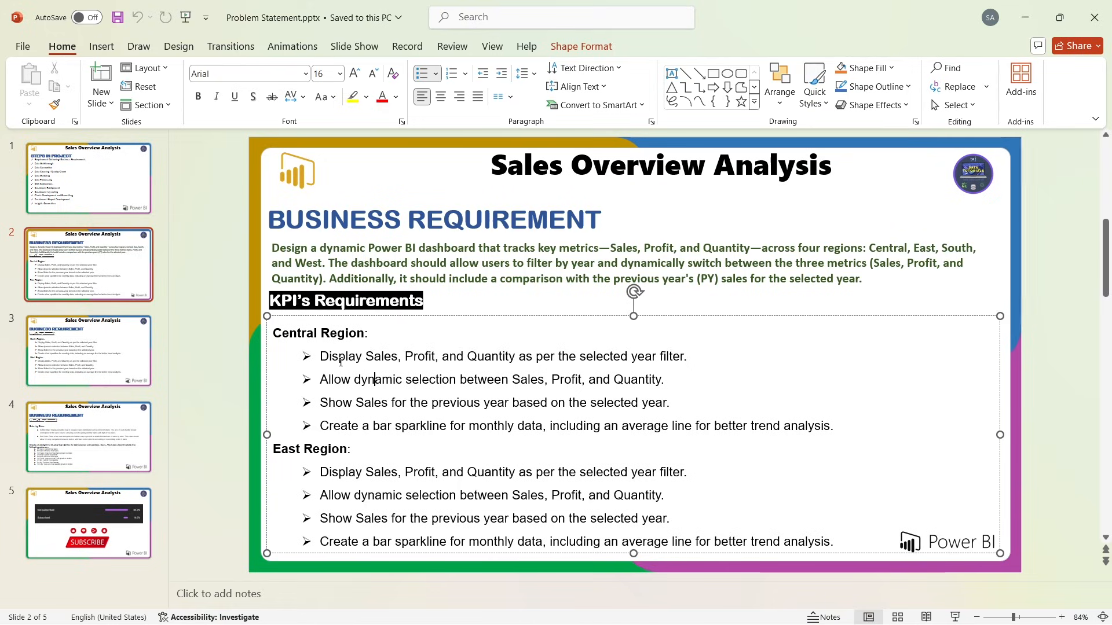
pyautogui.click(236, 338)
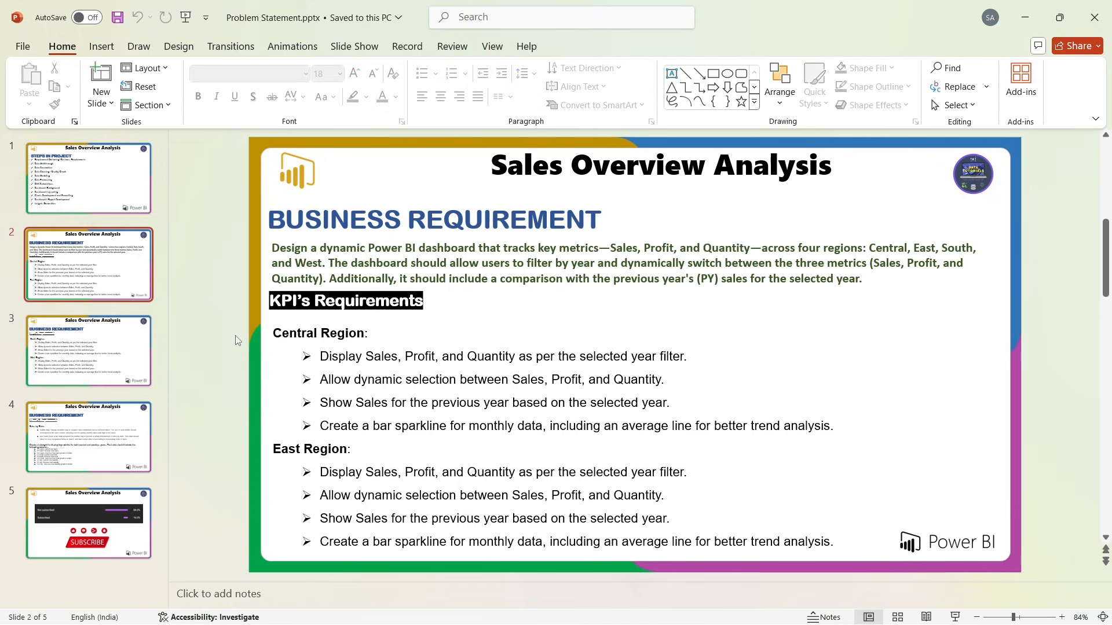
pyautogui.click(373, 355)
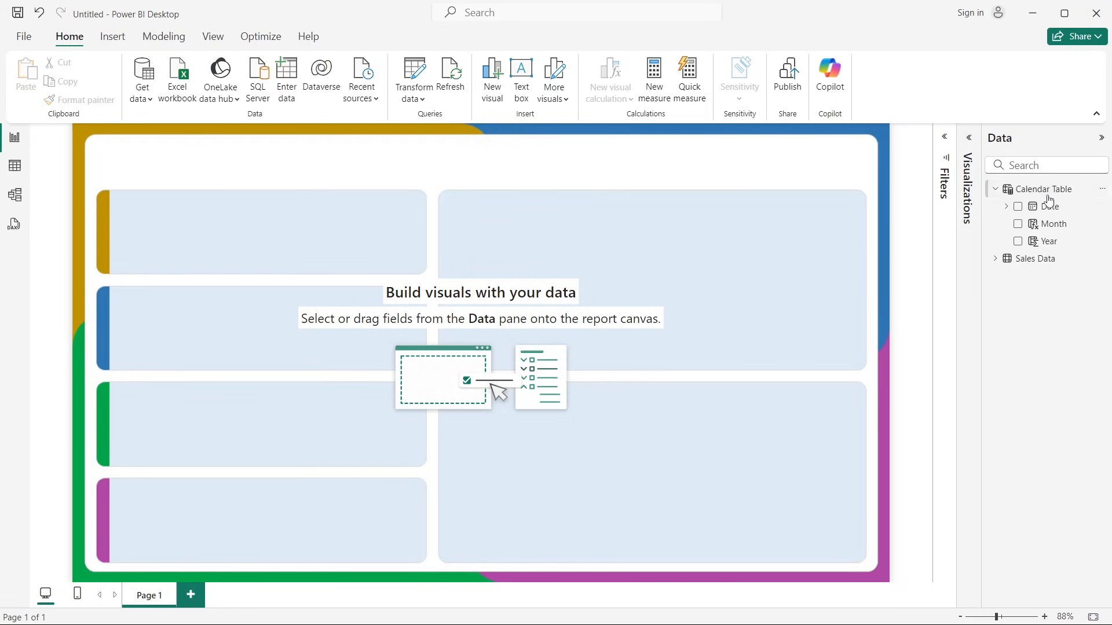
# Step: Create a new measure named Total Sales in the Sales Data table
pyautogui.click(998, 260)
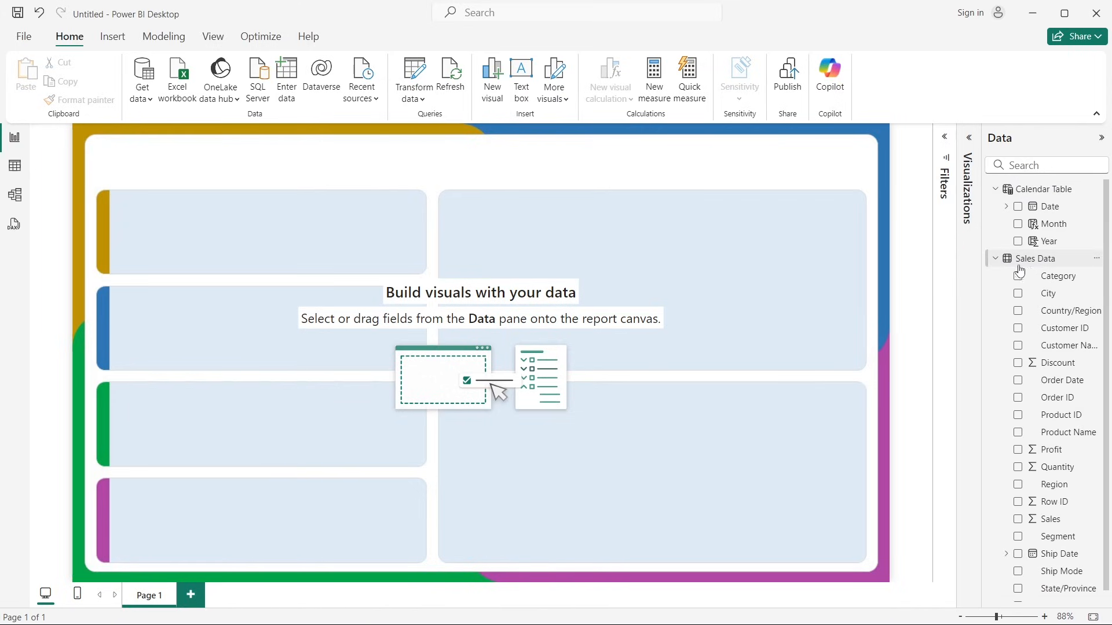
pyautogui.scroll(-1, 1054, 429)
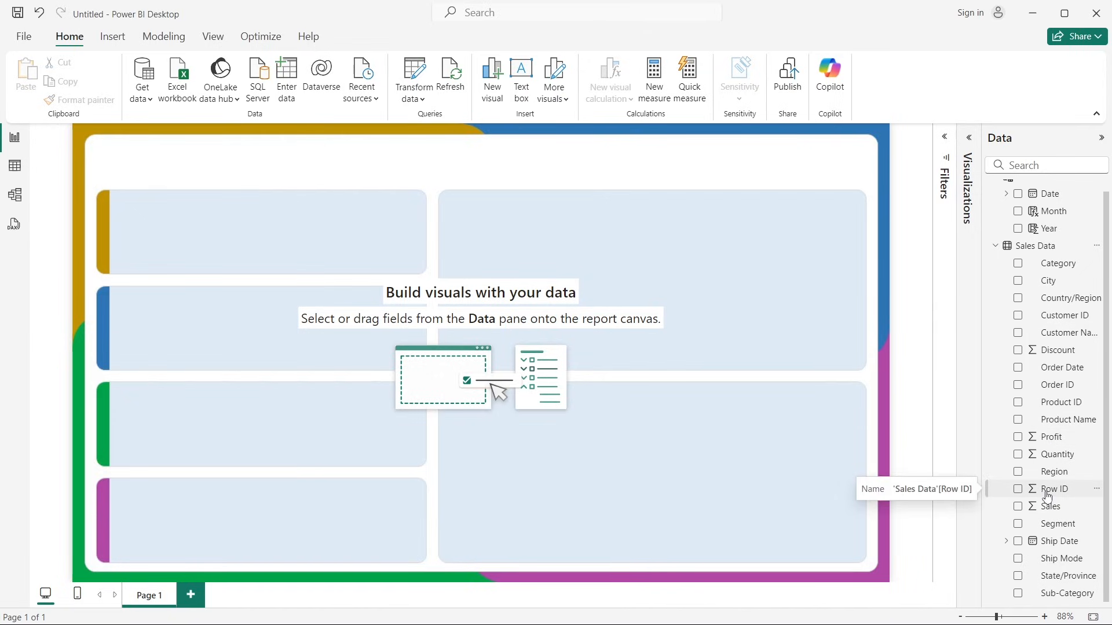
pyautogui.rightClick(1065, 427)
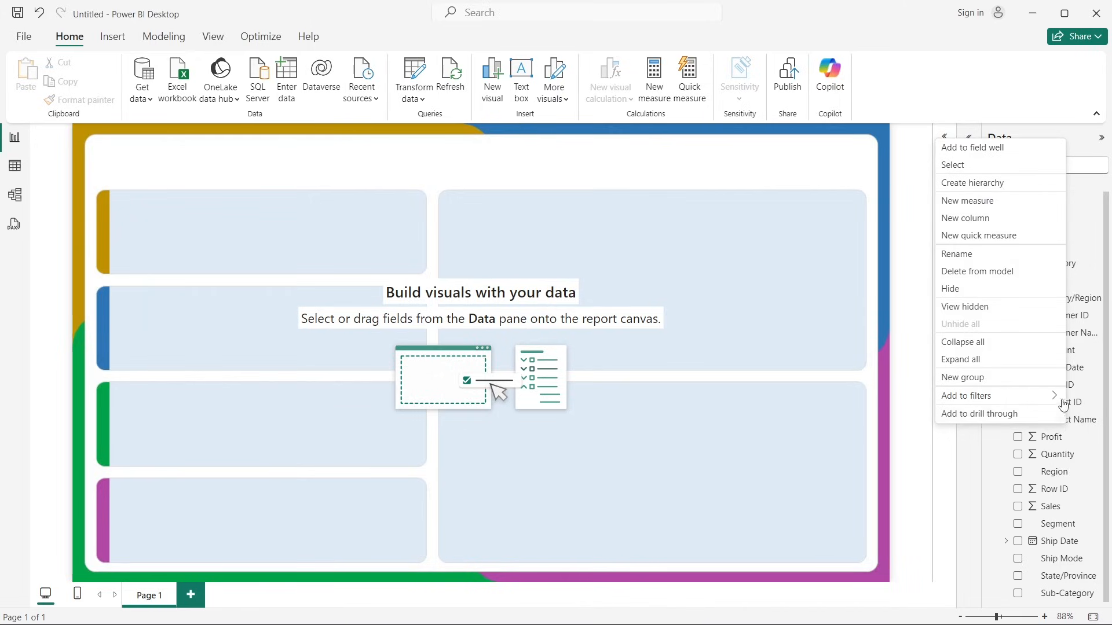
pyautogui.click(978, 204)
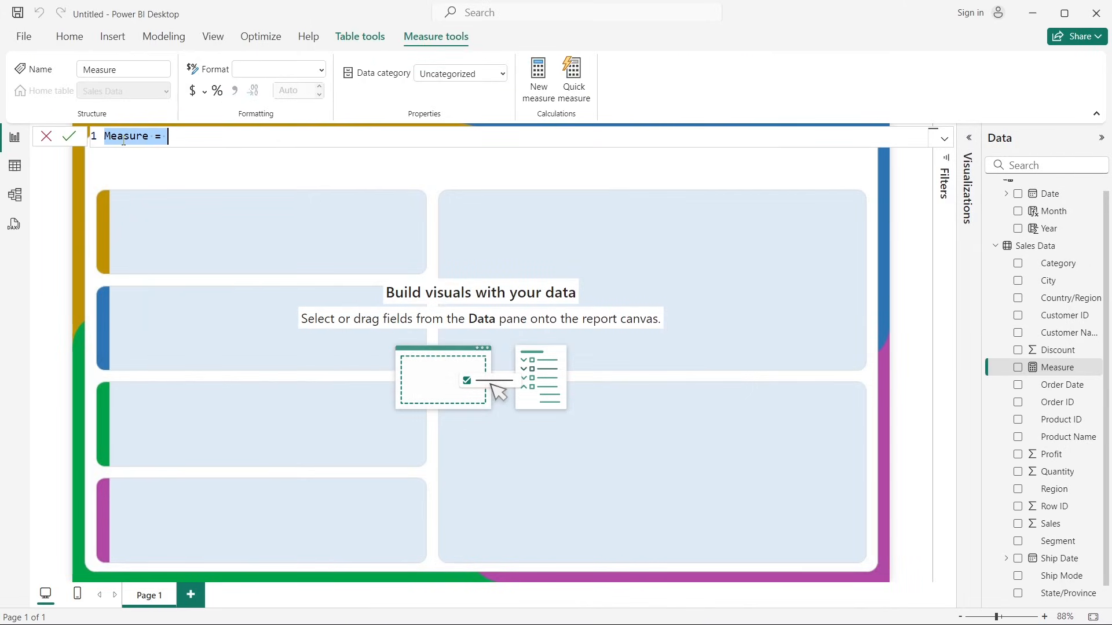
pyautogui.doubleClick(135, 134)
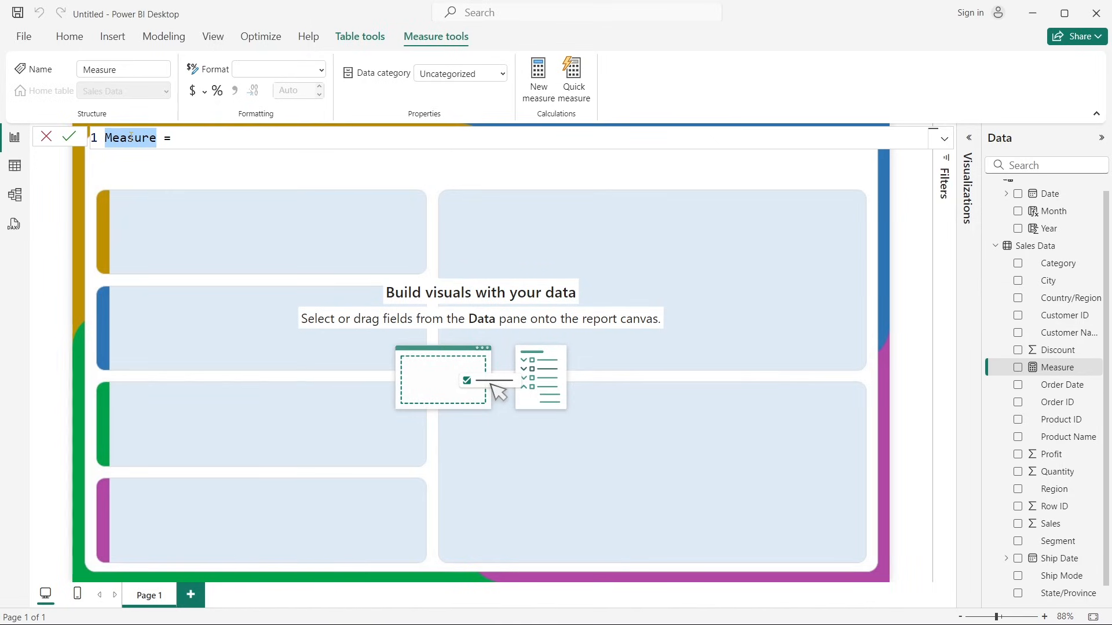
pyautogui.write('Total Sale')
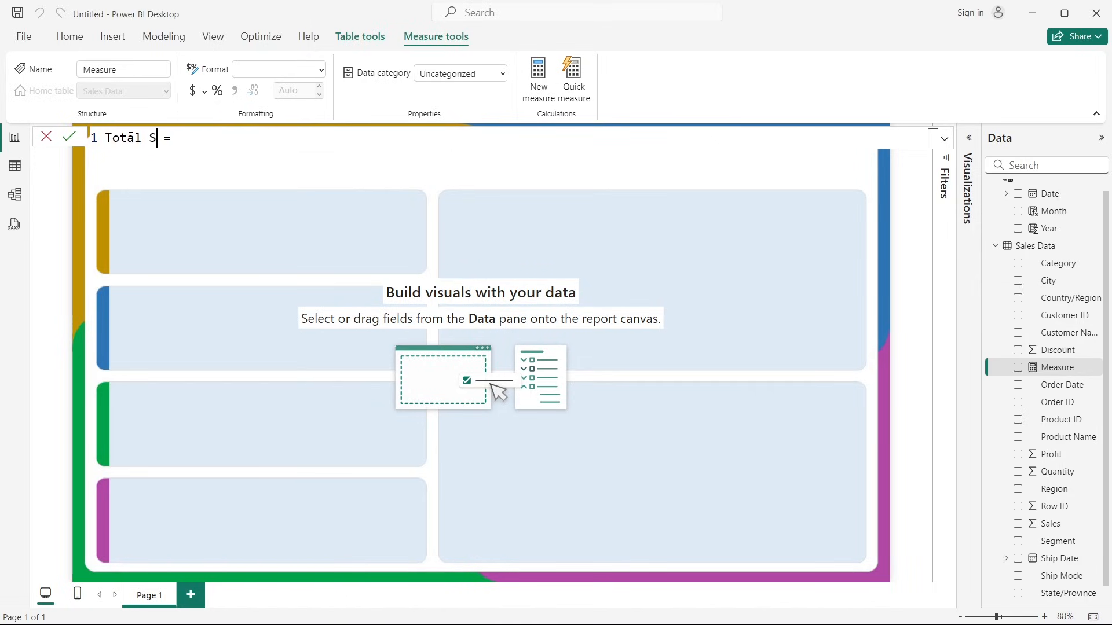
pyautogui.write('s')
# Step: Define the Total Sales measure as SUM('Sales Data'[Sales]) and commit the formula
pyautogui.click(219, 133)
pyautogui.write('SUM(')
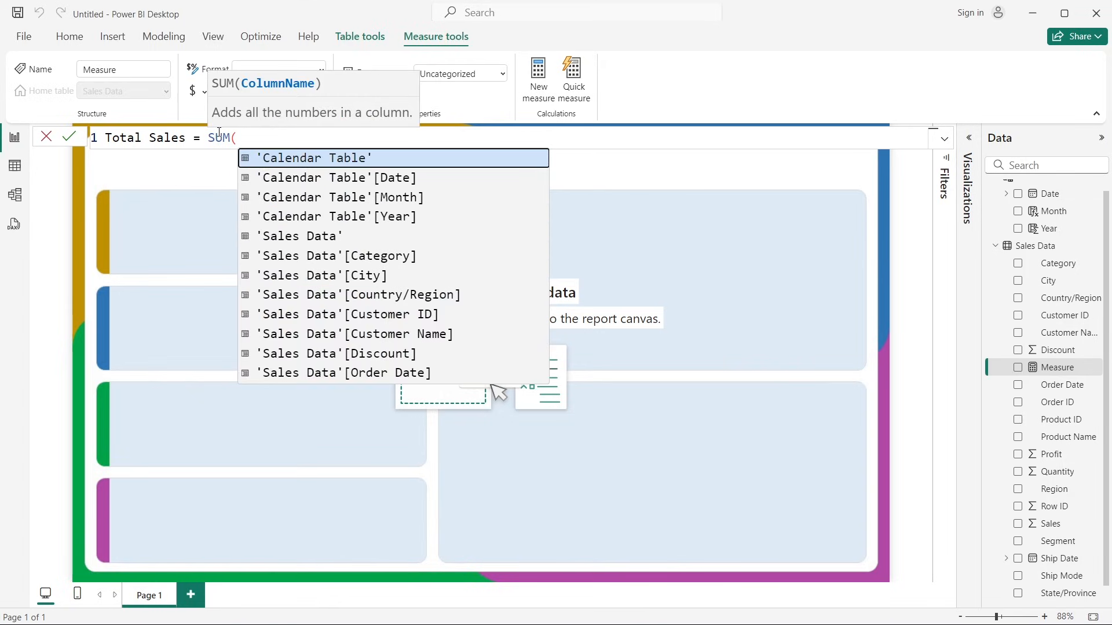
pyautogui.write('sales')
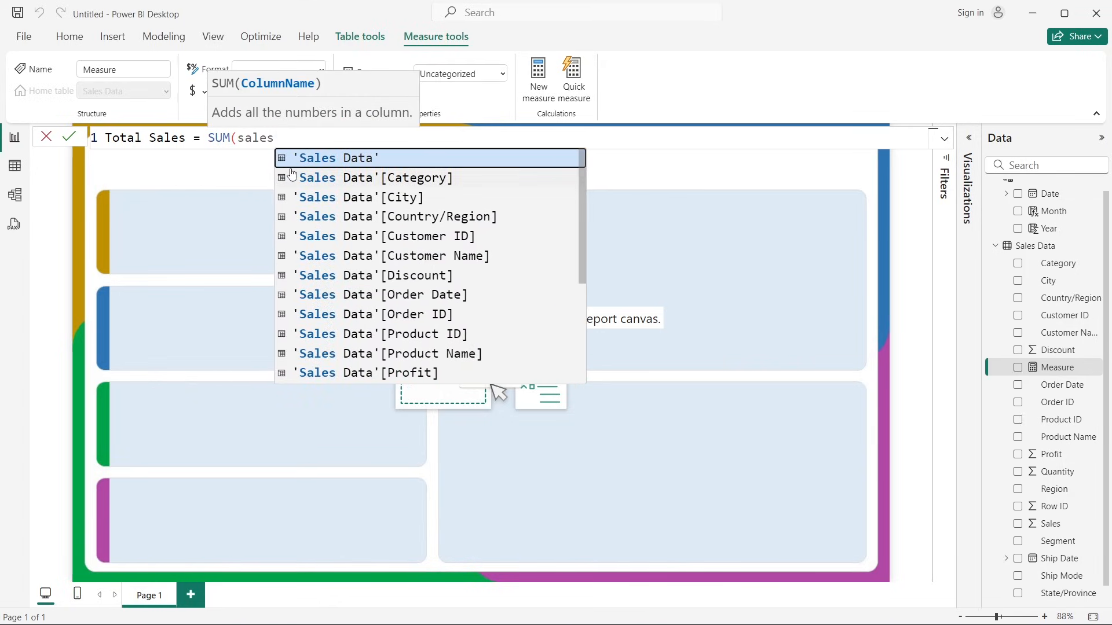
pyautogui.scroll(-3, 506, 238)
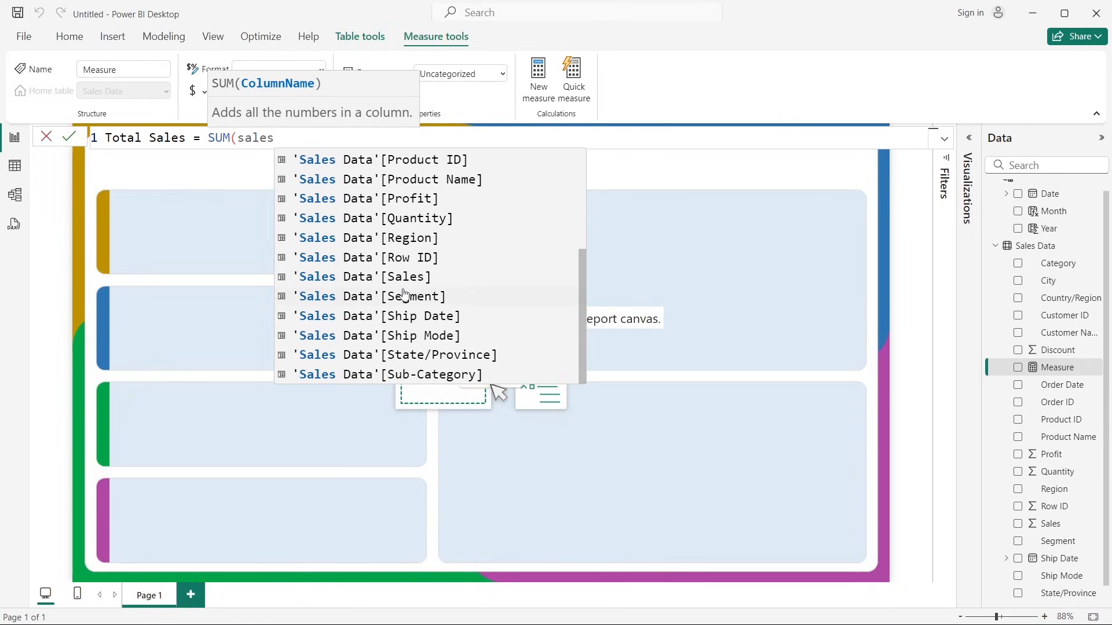
pyautogui.scroll(1, 404, 296)
pyautogui.scroll(-1, 404, 295)
pyautogui.scroll(1, 384, 322)
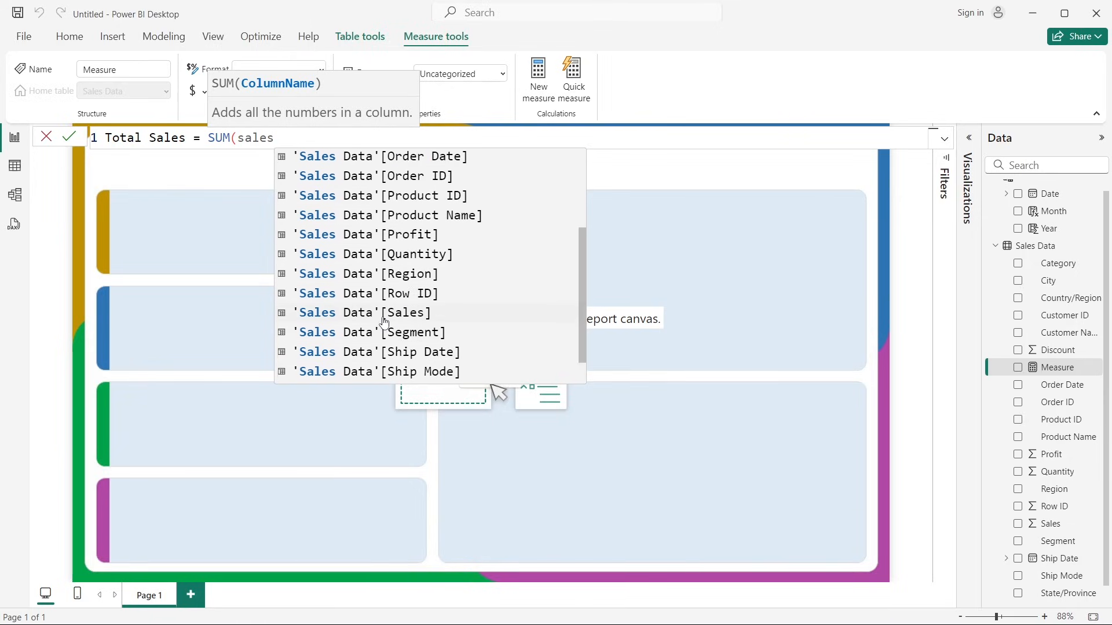
pyautogui.click(383, 313)
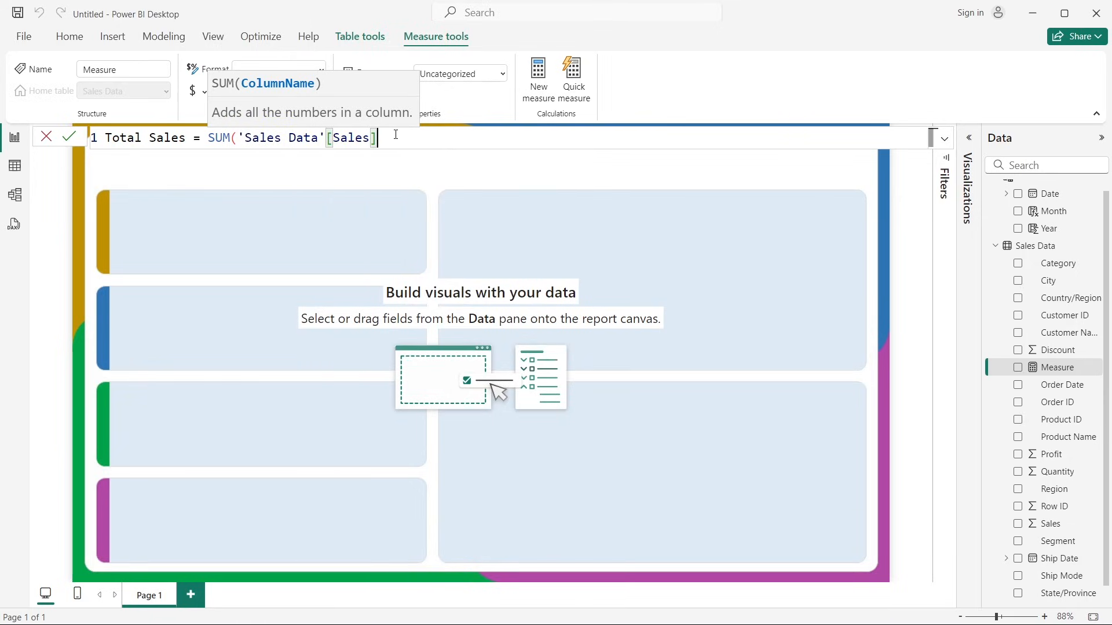
pyautogui.write(')')
pyautogui.press('Return')
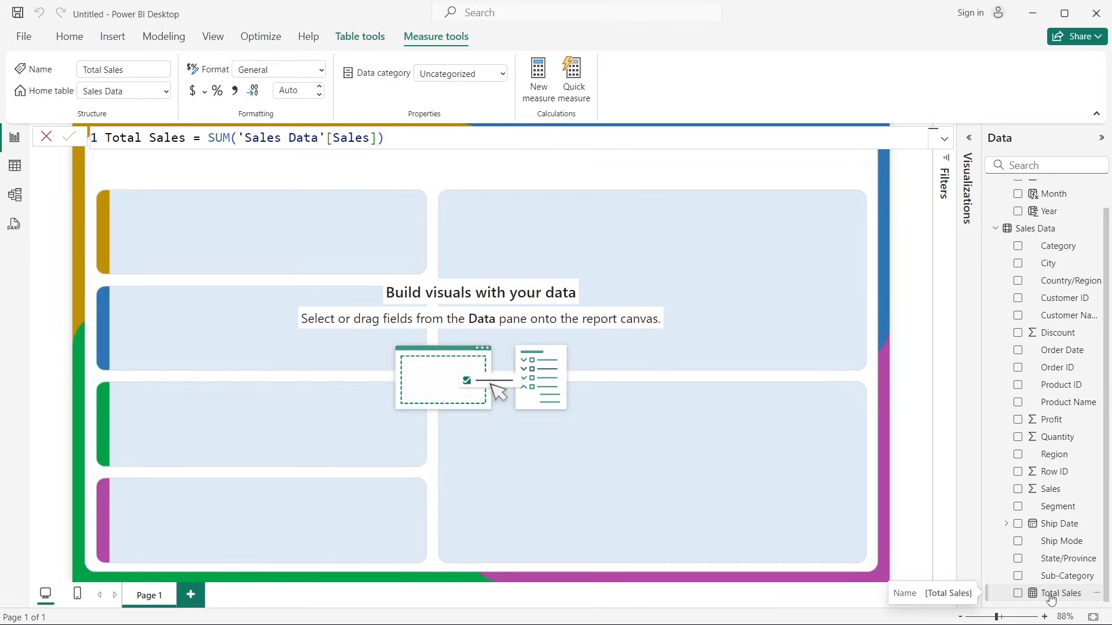
pyautogui.doubleClick(209, 138)
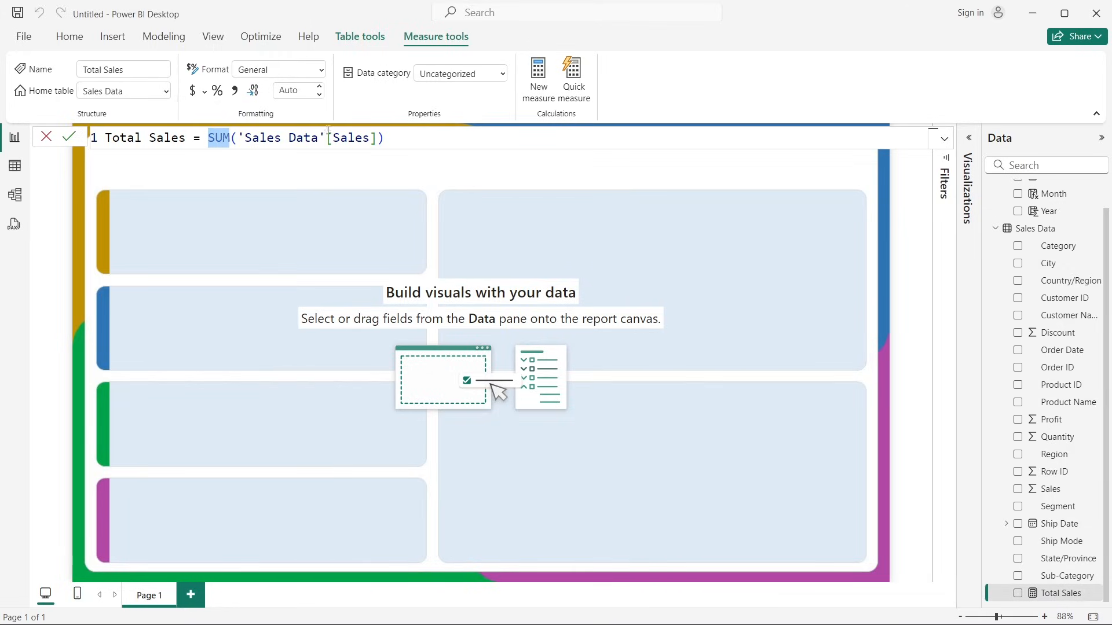
pyautogui.click(391, 137)
pyautogui.moveTo(385, 138); pyautogui.dragTo(202, 138)
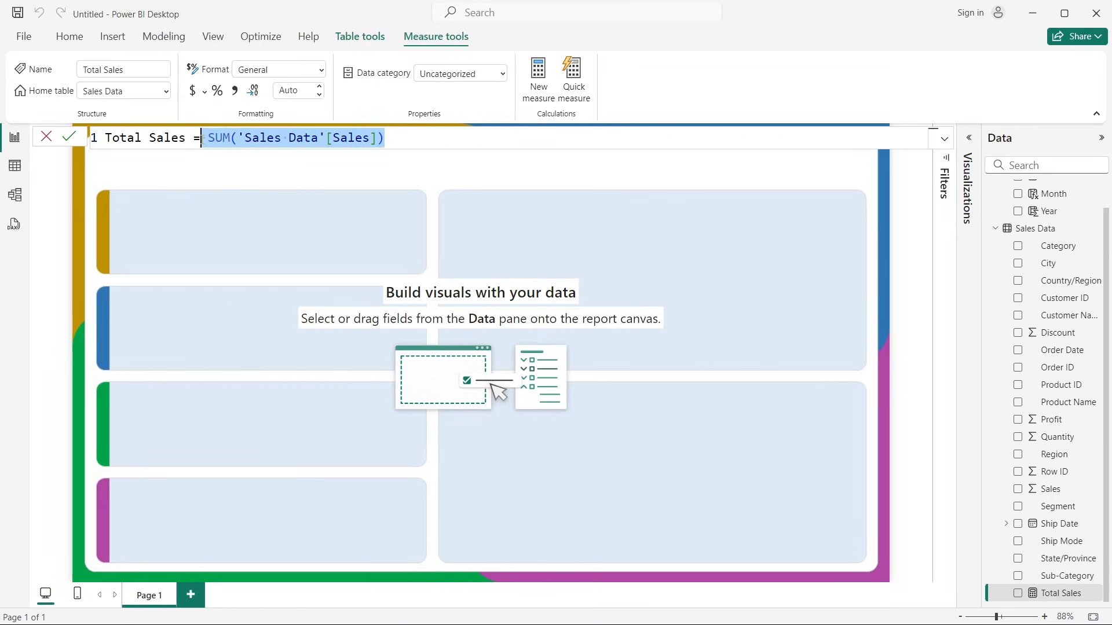
# Step: Create a Total Profit measure in the Sales Data table with the formula SUM('Sales Data'[Profit])
pyautogui.rightClick(1040, 443)
pyautogui.click(932, 219)
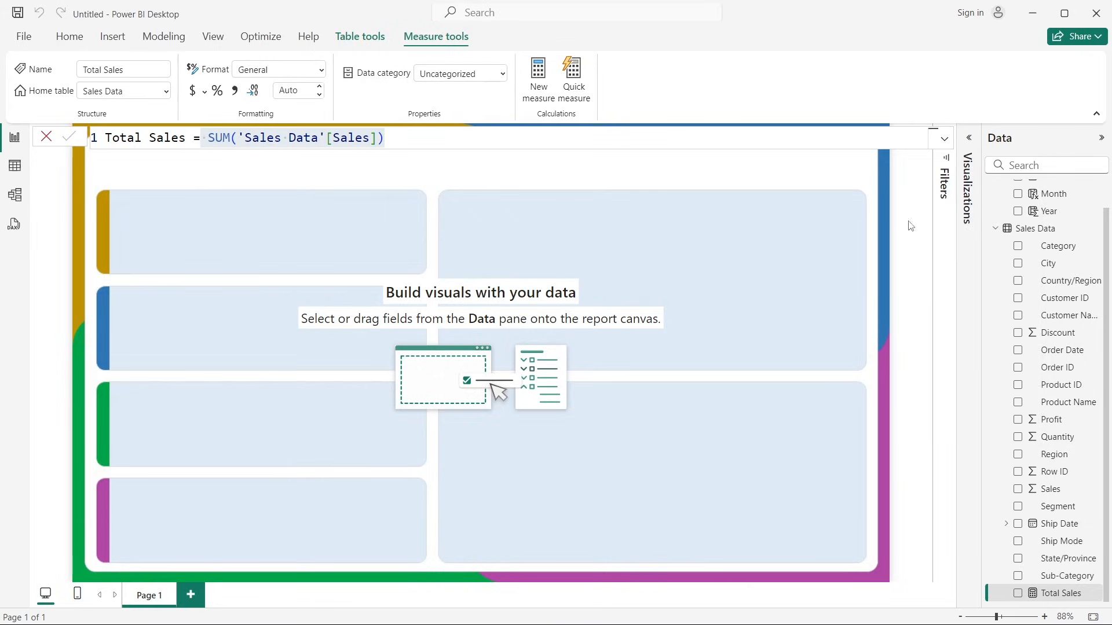
pyautogui.doubleClick(127, 137)
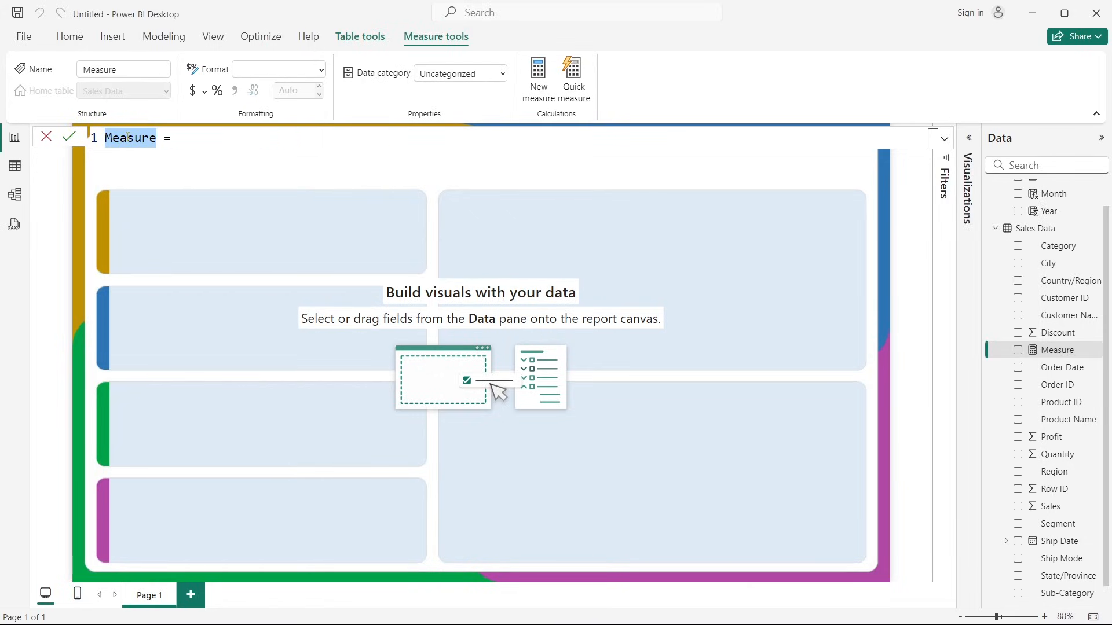
pyautogui.write('Total ')
pyautogui.write('Pro')
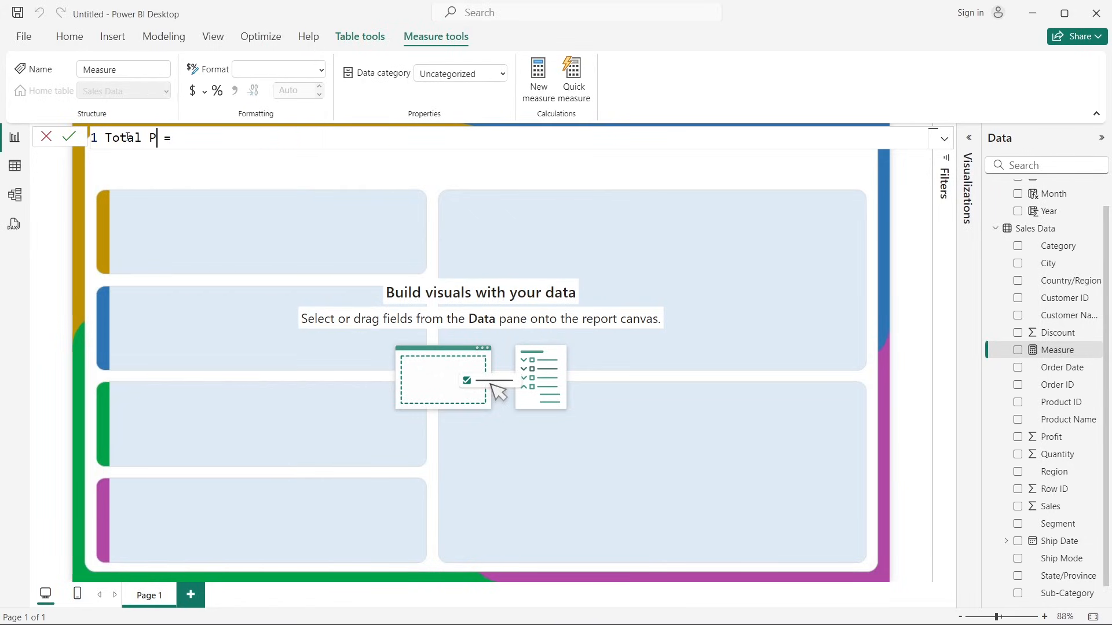
pyautogui.write('fit')
pyautogui.click(242, 139)
pyautogui.write('sum(')
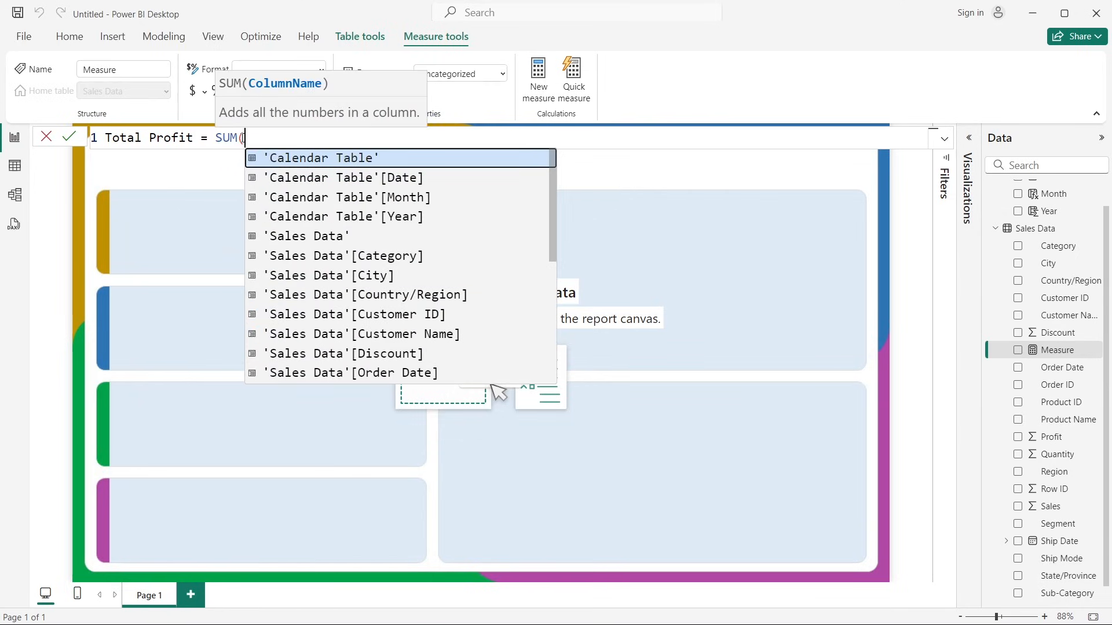
pyautogui.write('prof')
pyautogui.click(402, 166)
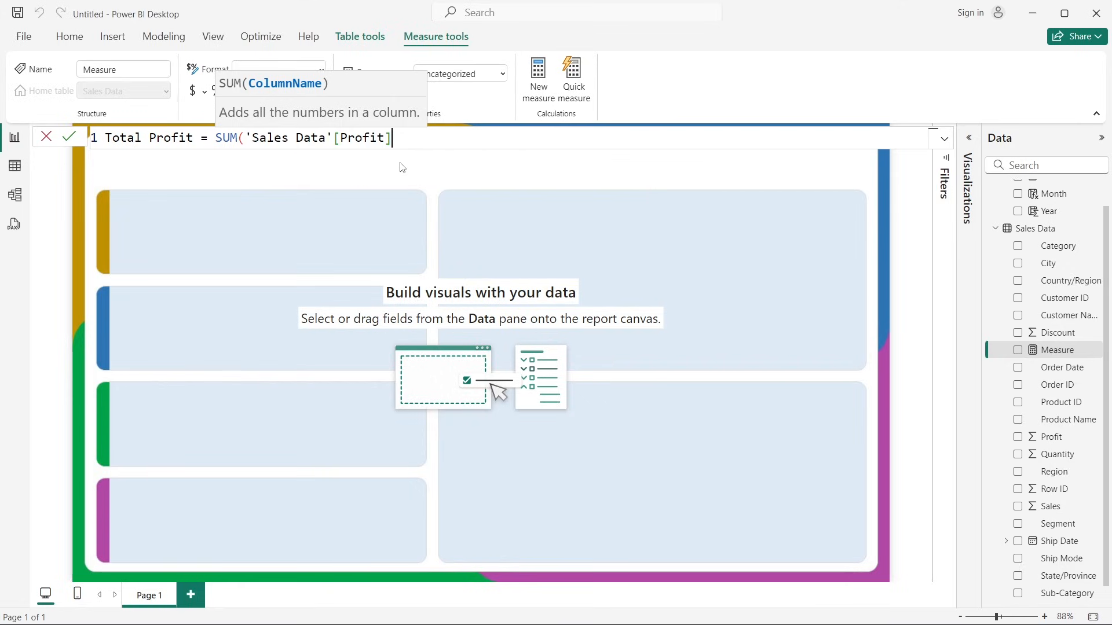
pyautogui.write(')')
pyautogui.press('Return')
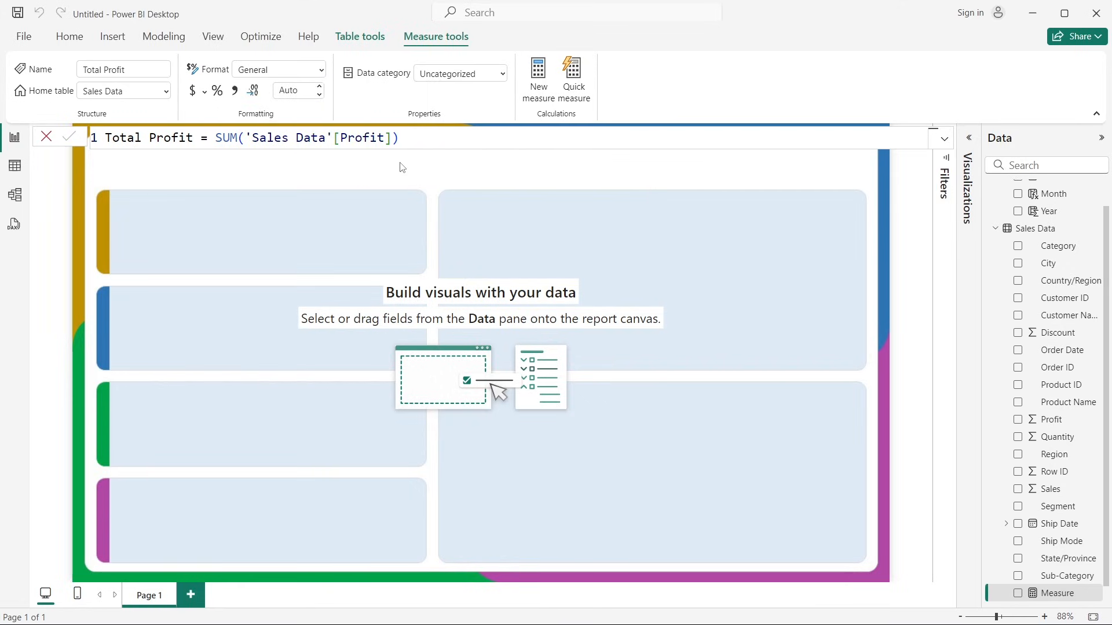
# Step: Create a Total Qty measure in the Sales Data table with the formula SUM('Sales Data'[Quantity])
pyautogui.scroll(-2, 1070, 359)
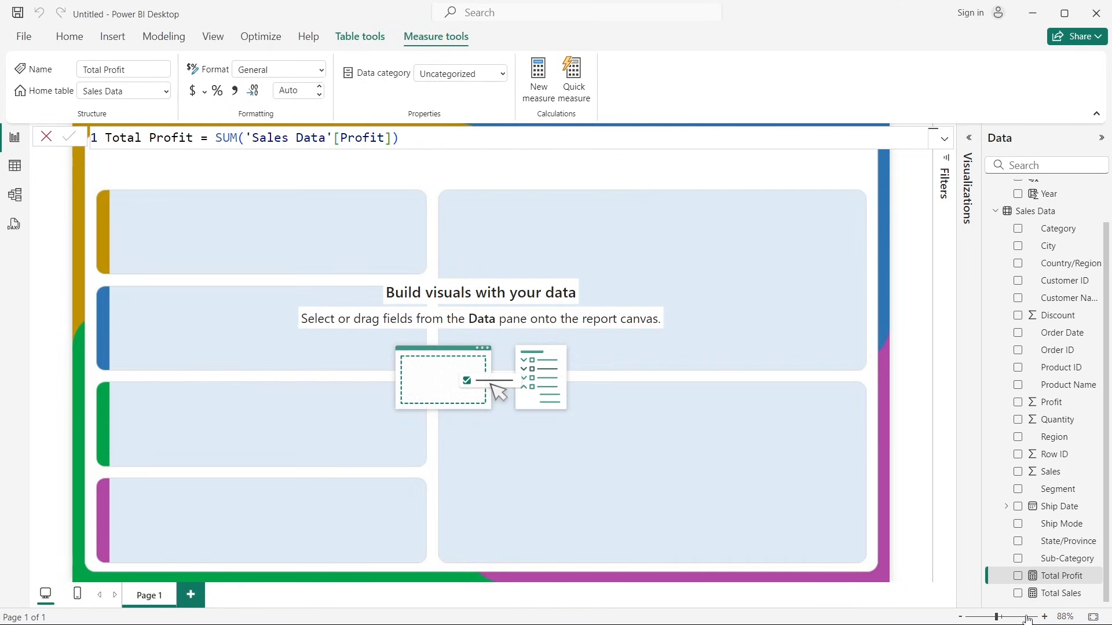
pyautogui.rightClick(1042, 544)
pyautogui.click(936, 325)
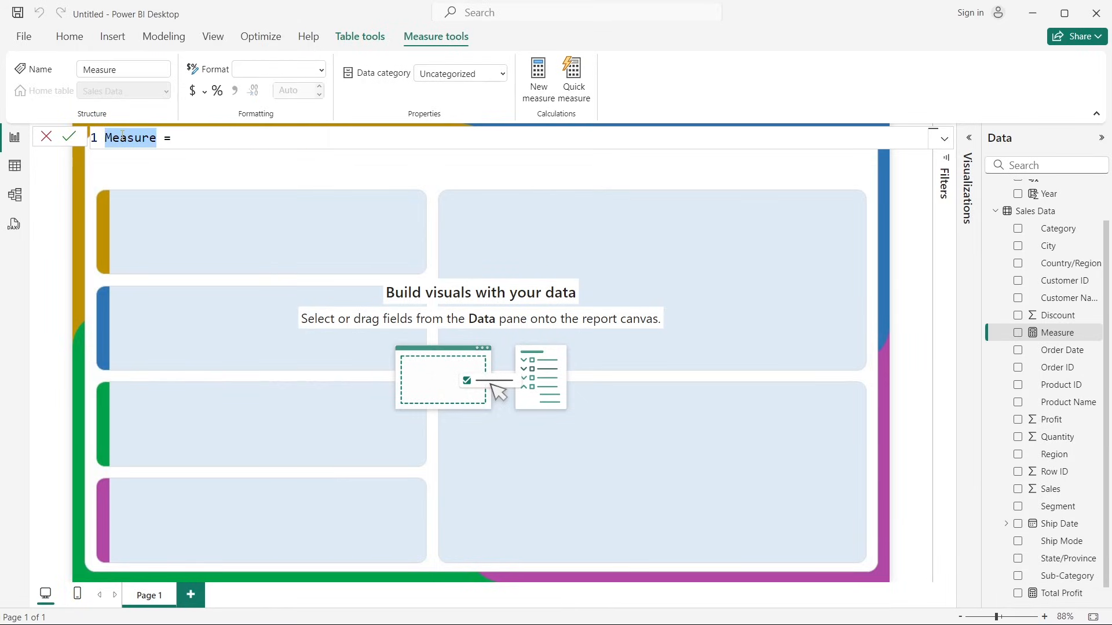
pyautogui.write('Total Q')
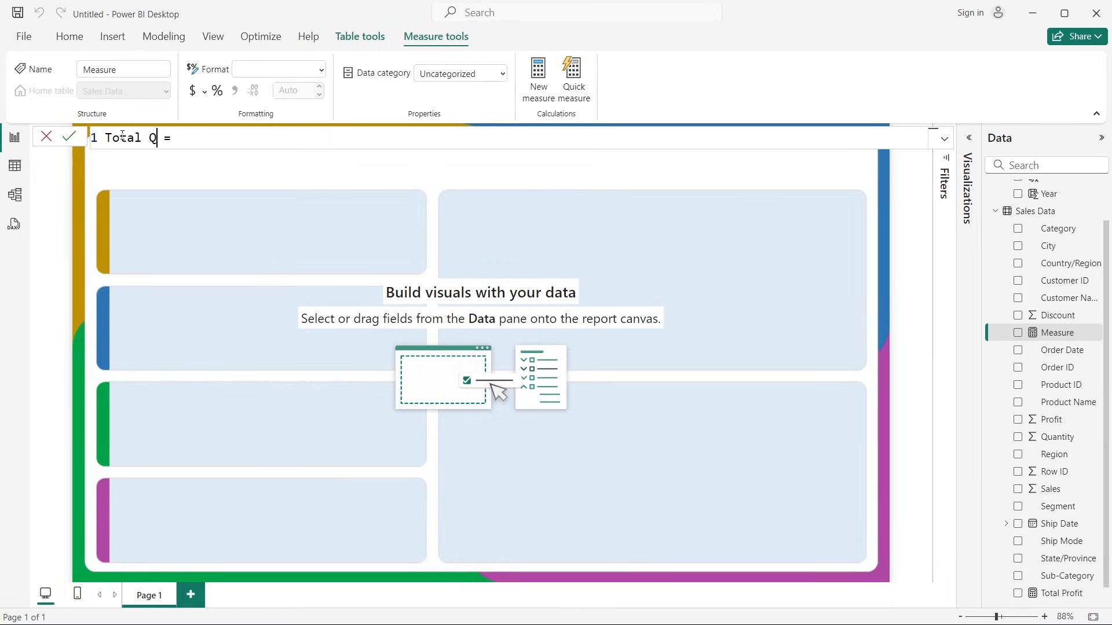
pyautogui.write('ty')
pyautogui.click(185, 142)
pyautogui.write('SUM(')
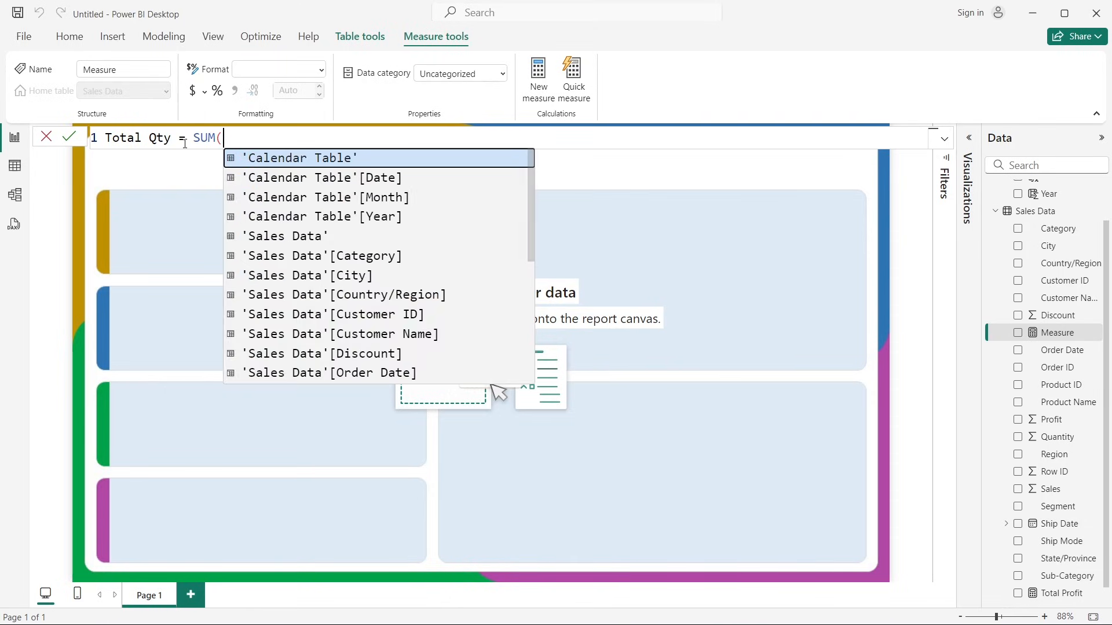
pyautogui.write('quan')
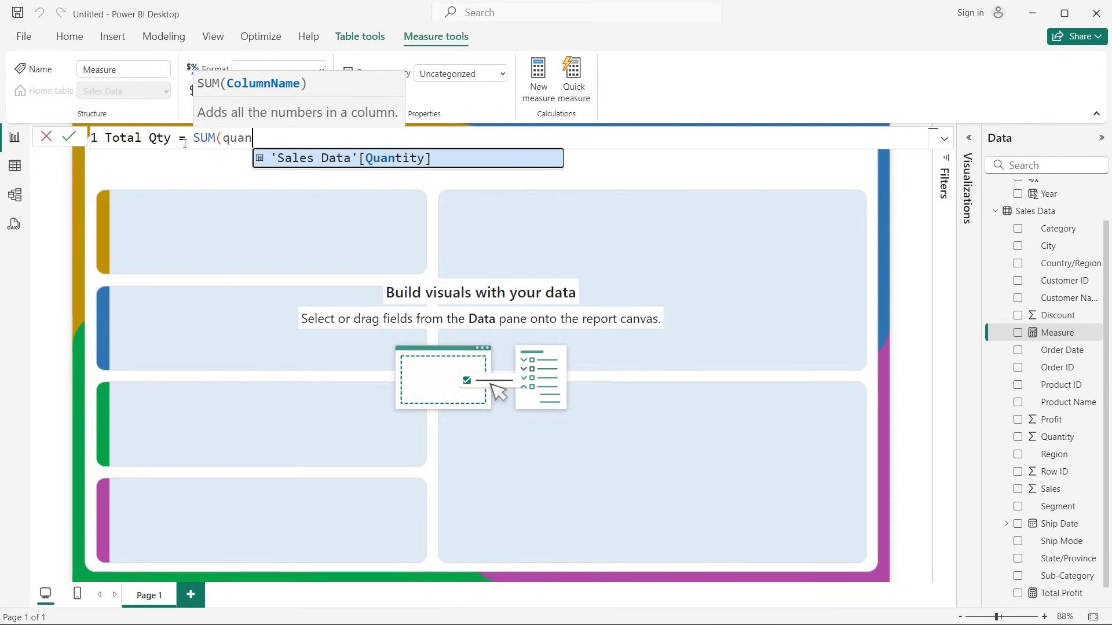
pyautogui.click(318, 156)
pyautogui.write(')')
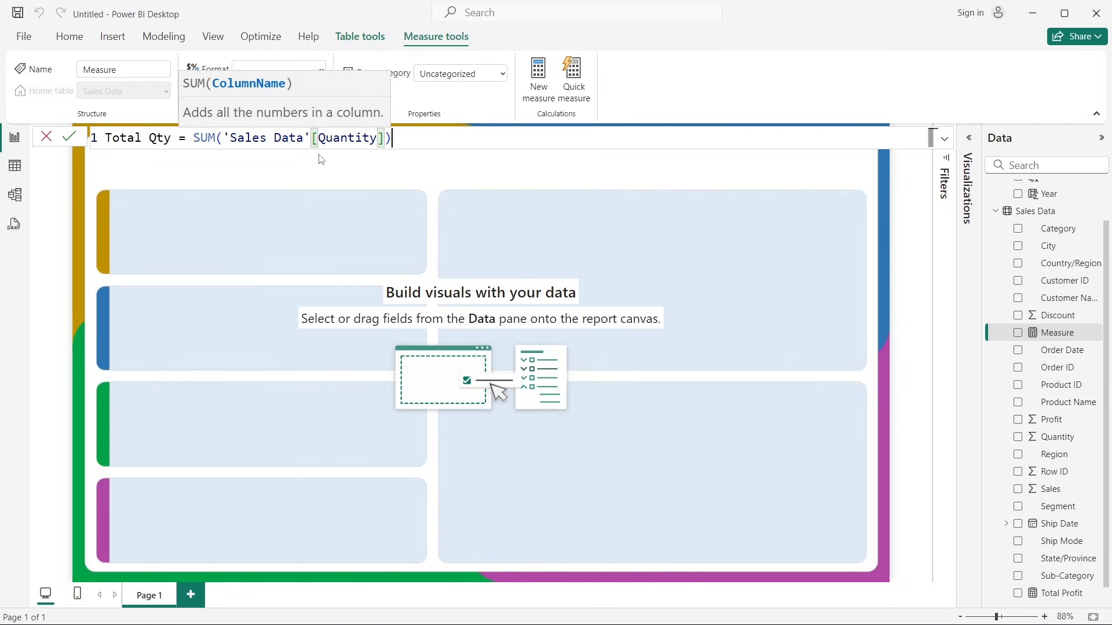
pyautogui.press('Return')
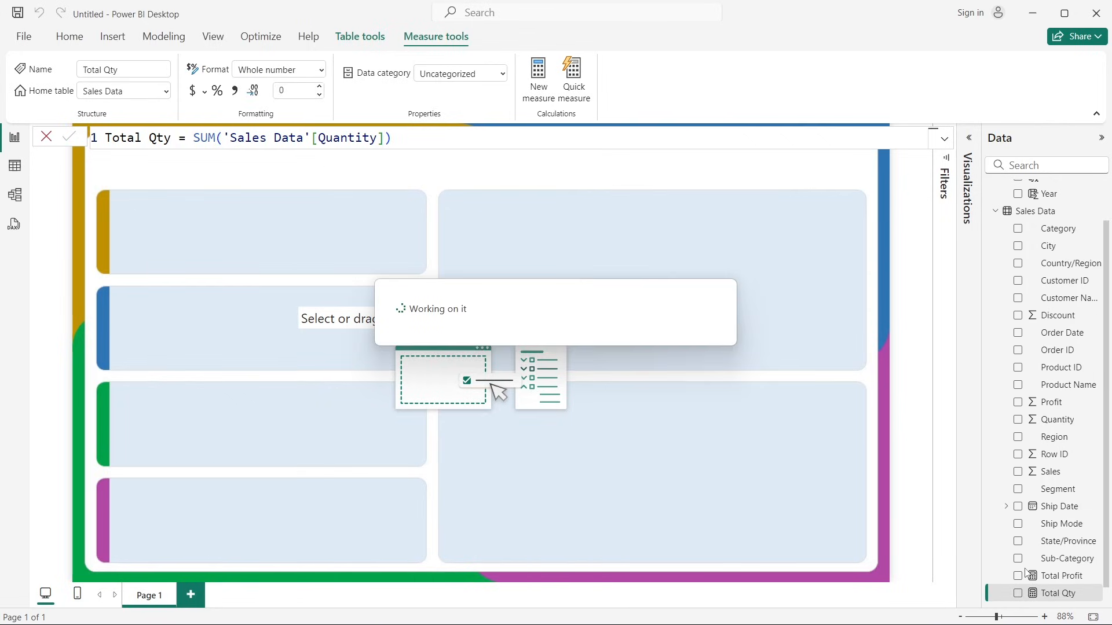
# Step: Check the formulas of the Total Profit, Total Qty and Total Sales measures and close the formula bar
pyautogui.click(1056, 559)
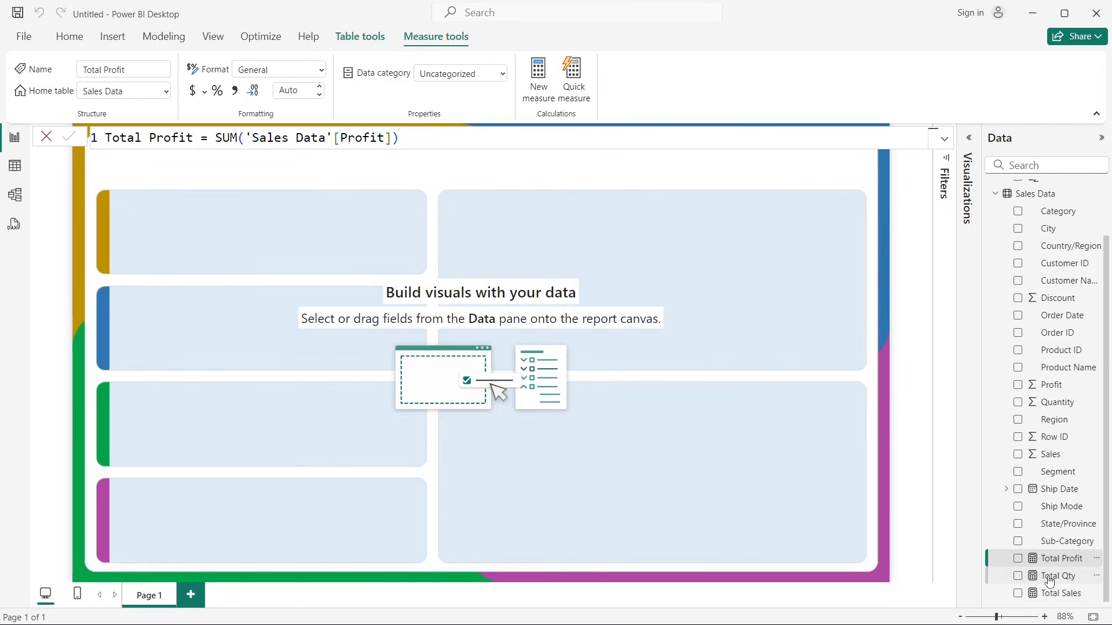
pyautogui.click(1050, 578)
pyautogui.click(1050, 591)
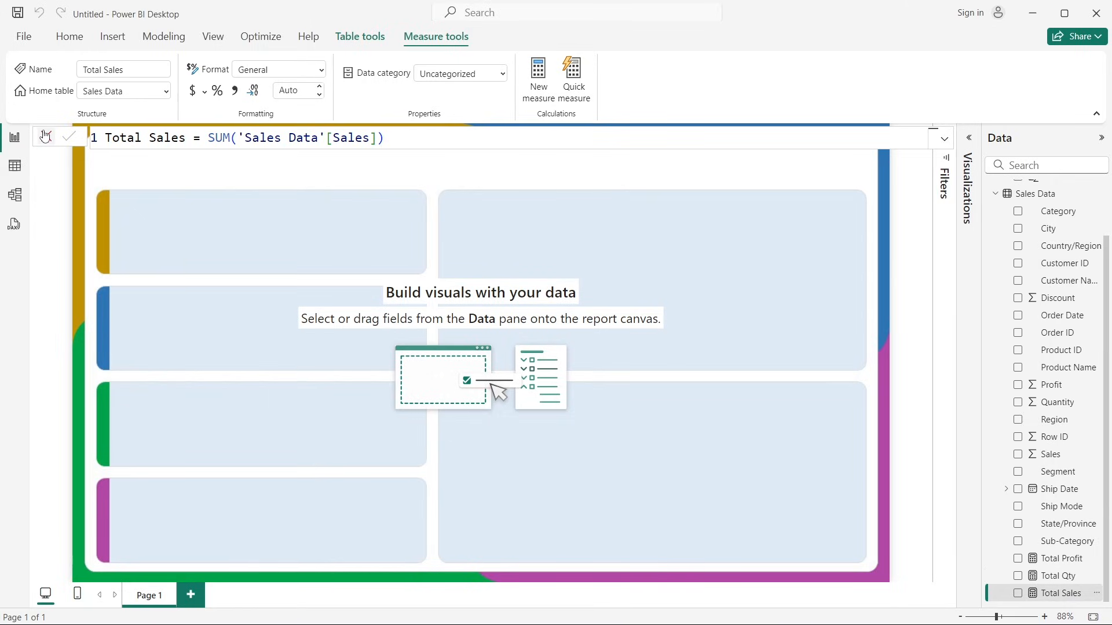
pyautogui.click(73, 151)
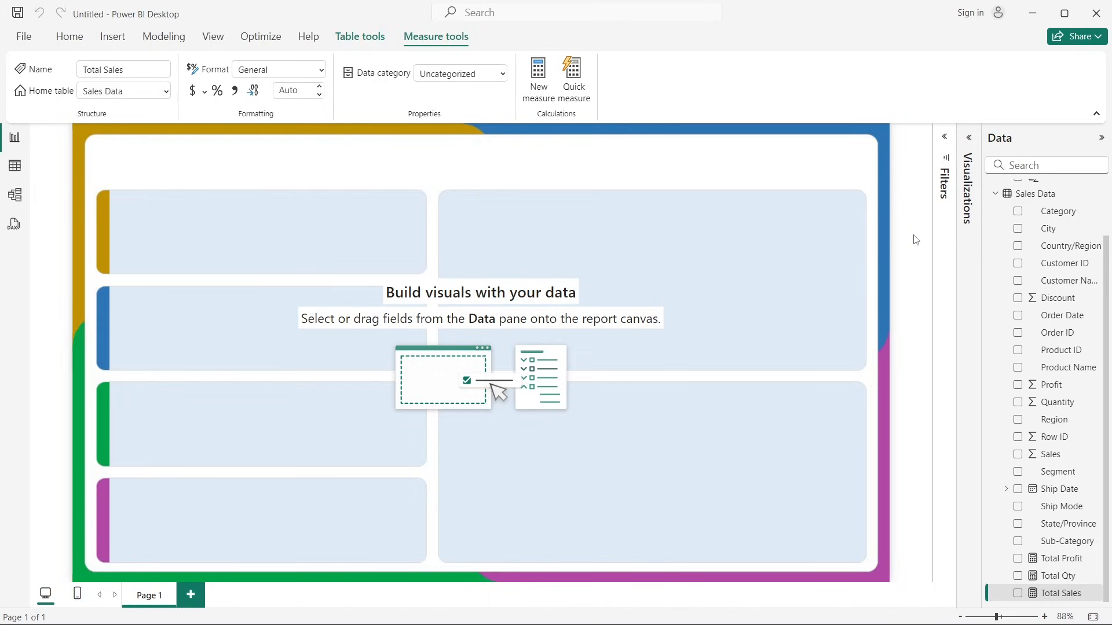
# Step: Start a new field parameter and name it Select Metric
pyautogui.scroll(2, 1010, 255)
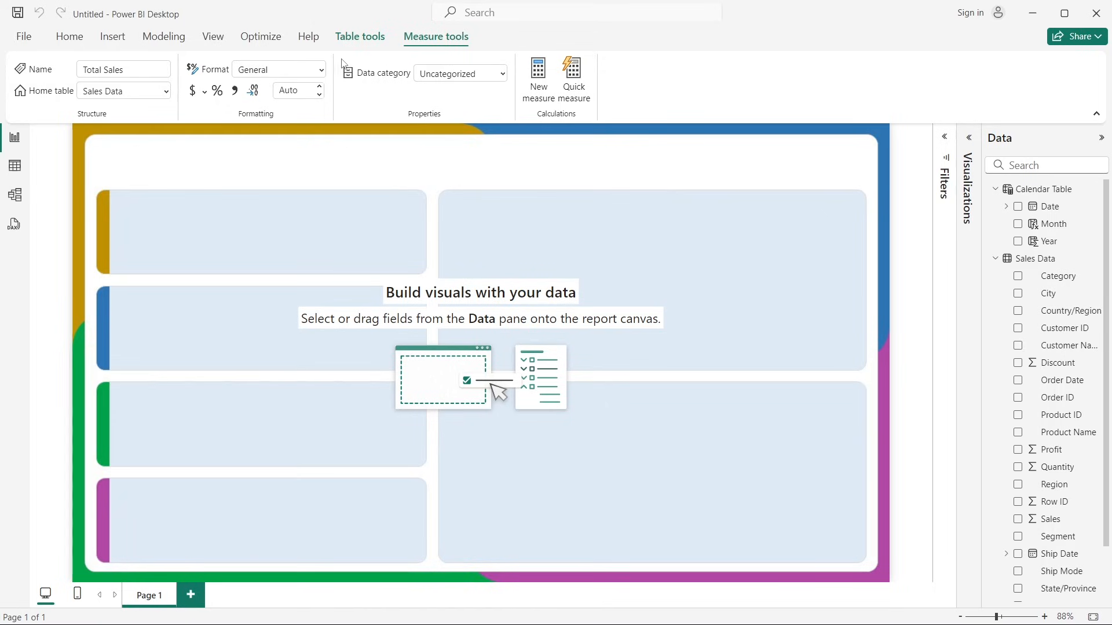
pyautogui.click(351, 46)
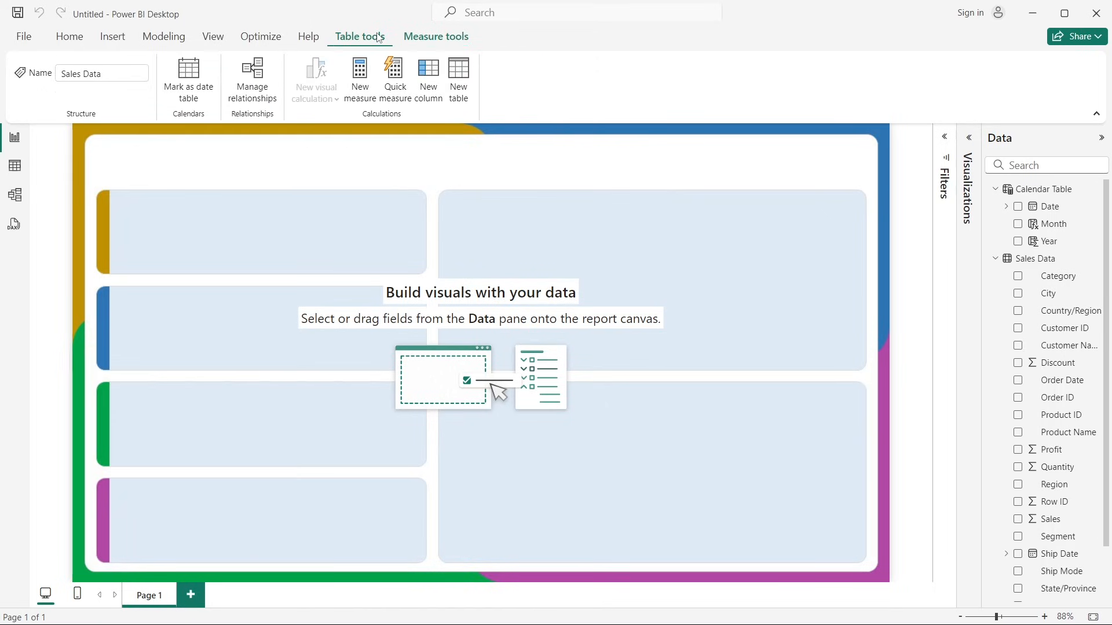
pyautogui.click(157, 43)
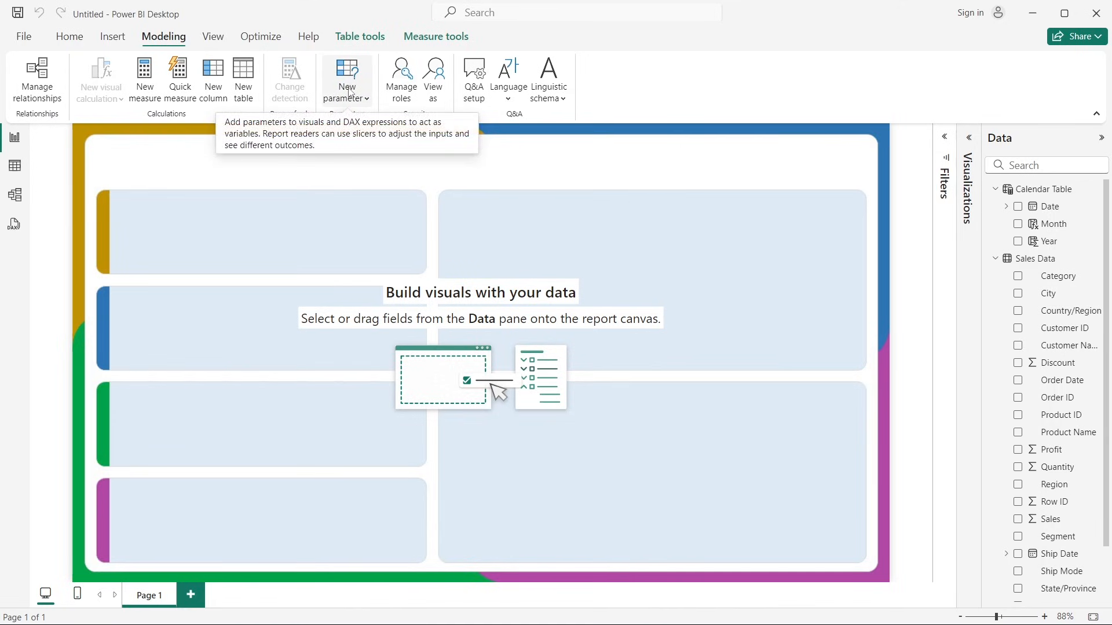
pyautogui.click(349, 92)
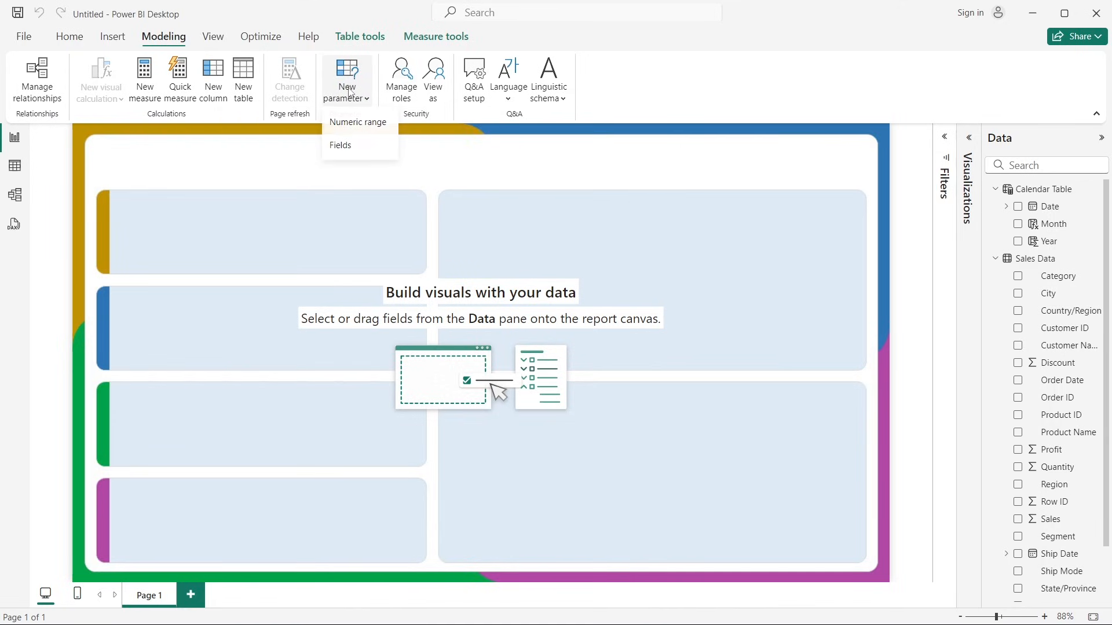
pyautogui.click(343, 146)
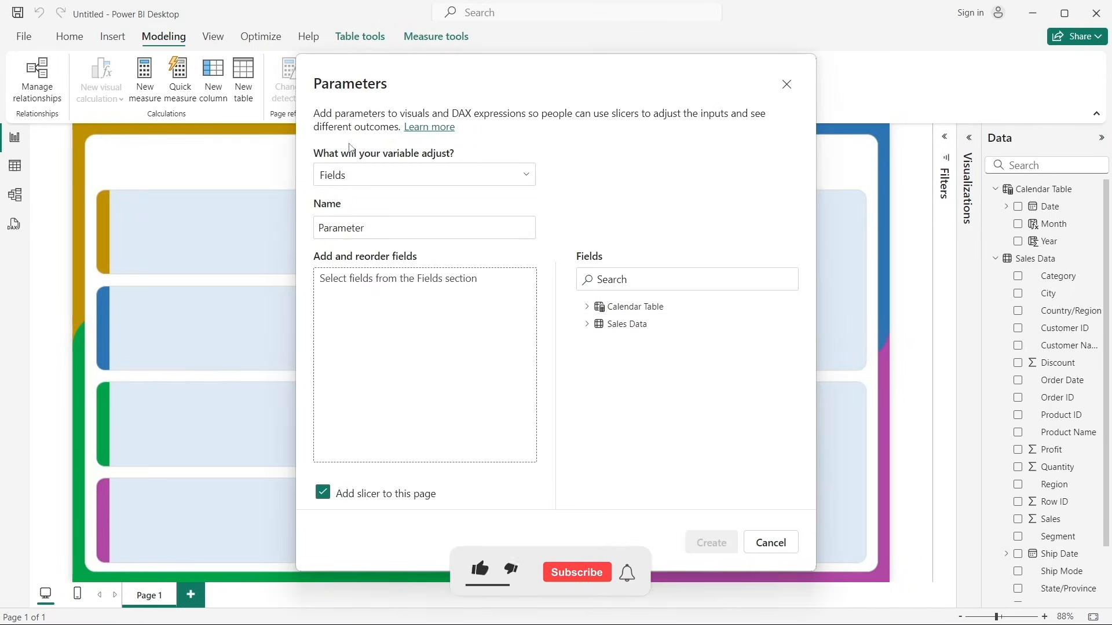
pyautogui.doubleClick(348, 228)
pyautogui.write('Se')
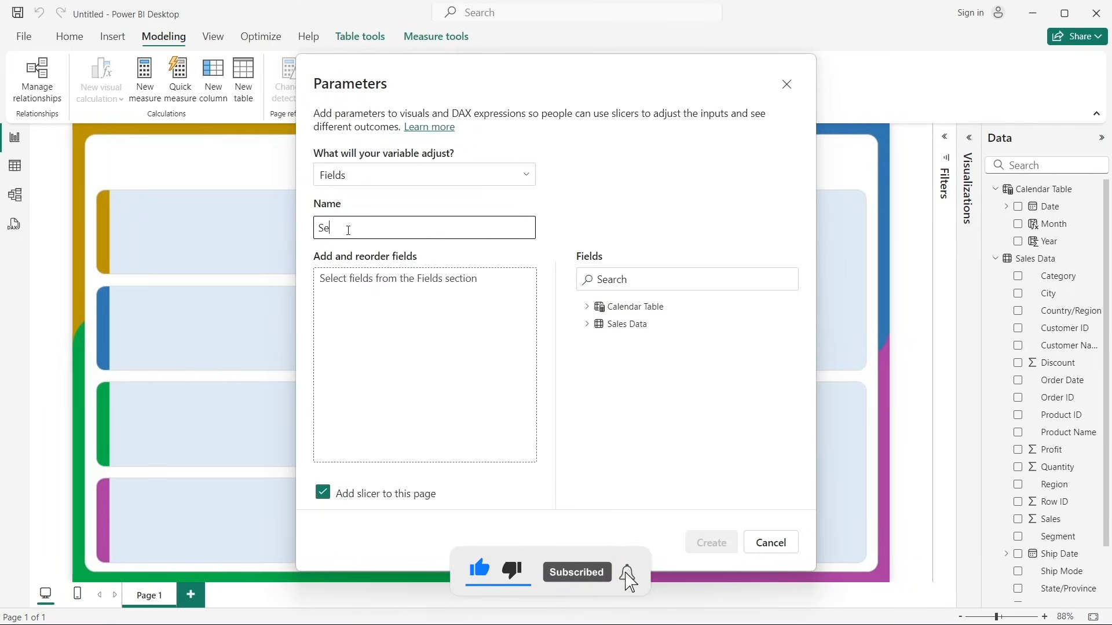
pyautogui.write('lect M')
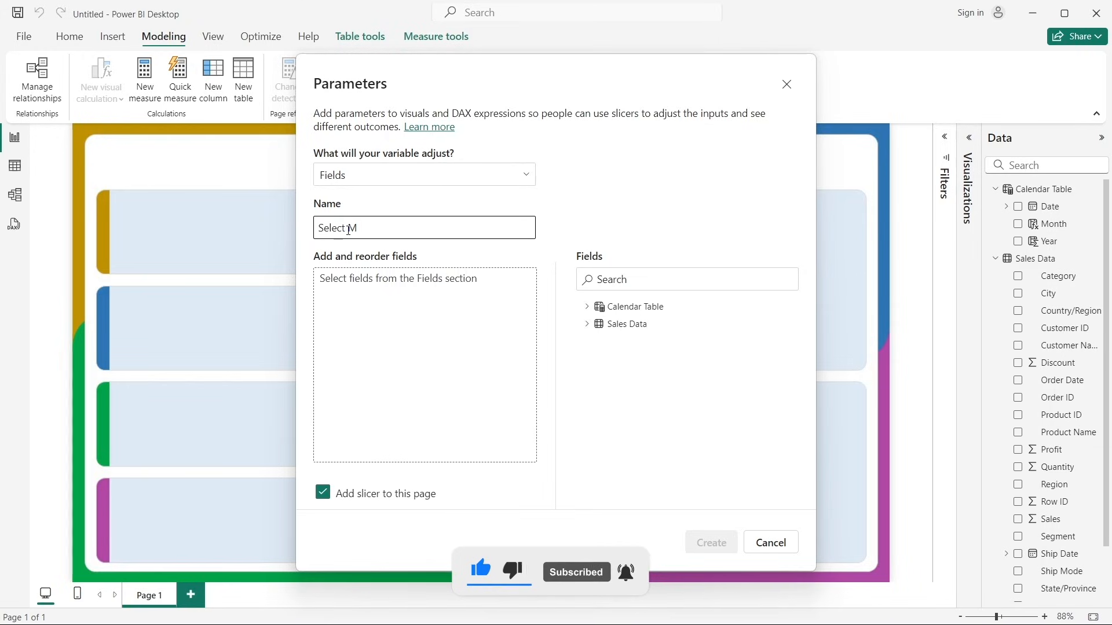
pyautogui.write('etric')
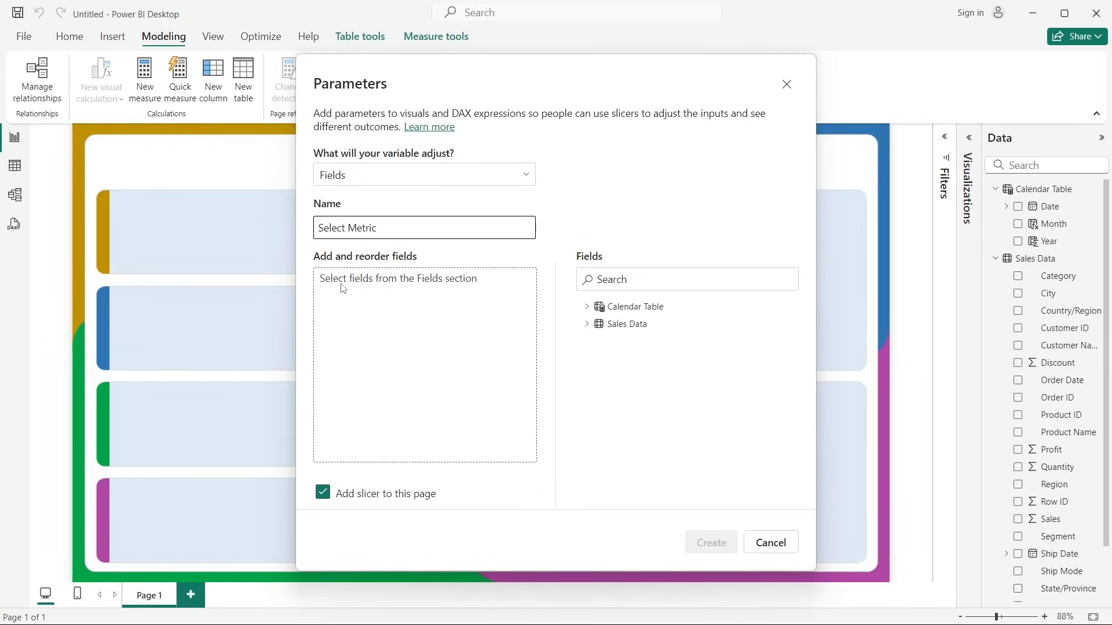
# Step: Add the Total Sales, Total Profit and Total Qty measures in that order and create the parameter with its slicer on the page
pyautogui.click(586, 324)
pyautogui.scroll(-4, 679, 450)
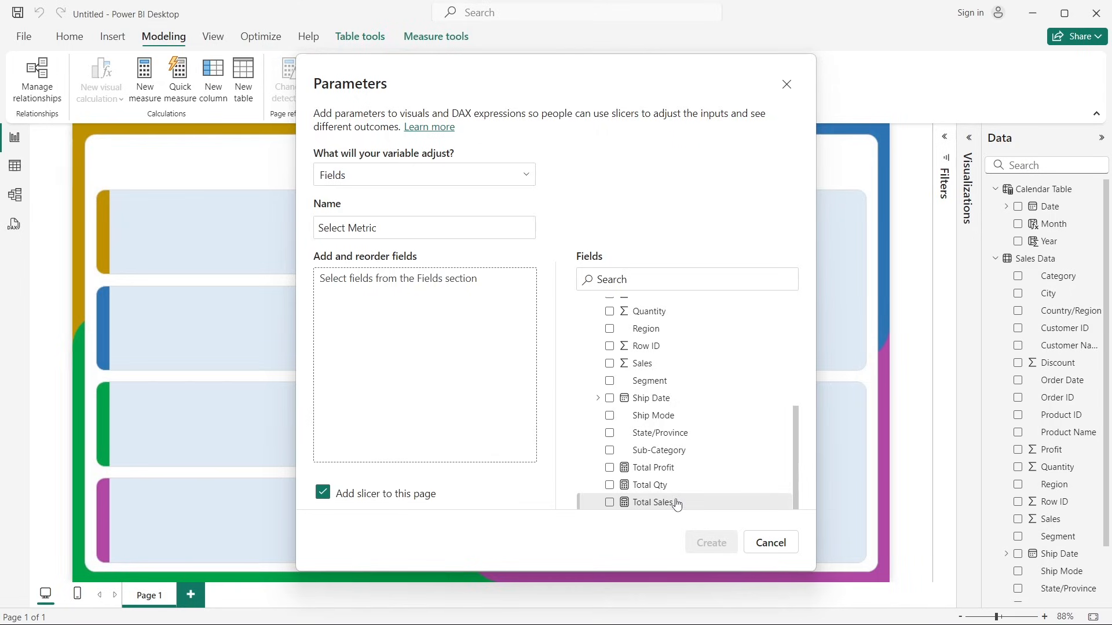
pyautogui.moveTo(677, 504); pyautogui.dragTo(431, 295)
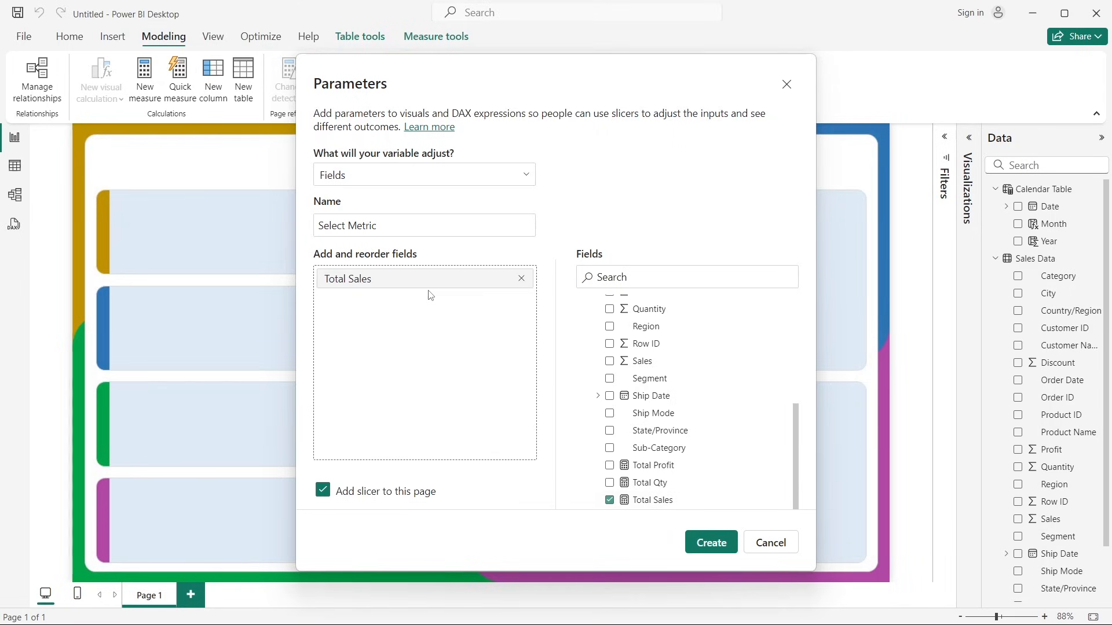
pyautogui.moveTo(656, 467); pyautogui.dragTo(429, 315)
pyautogui.click(684, 499)
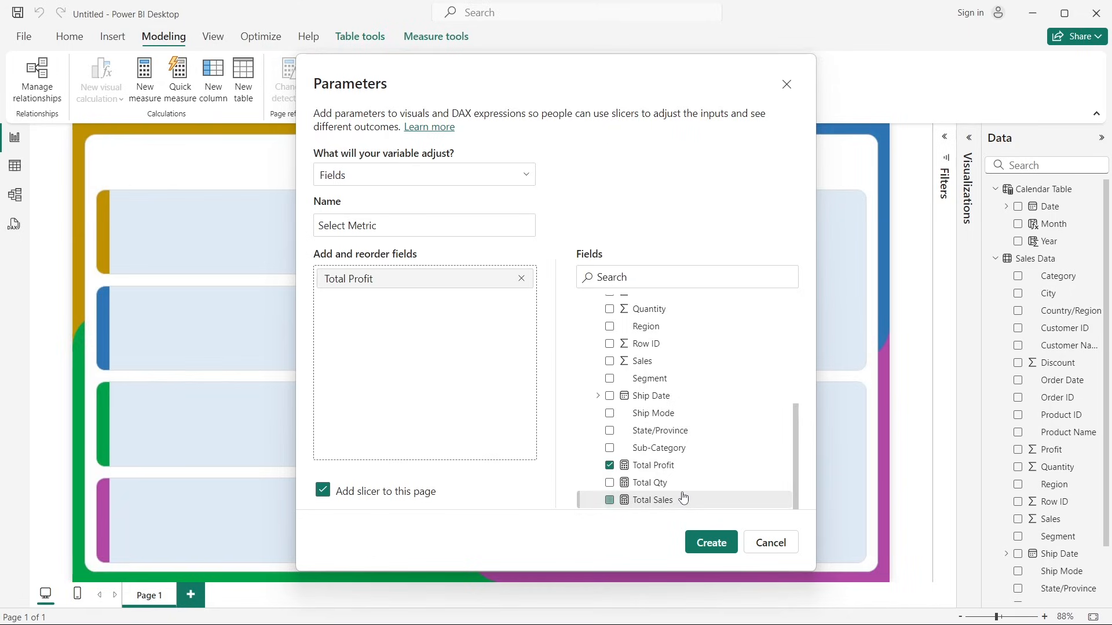
pyautogui.click(670, 484)
pyautogui.click(609, 499)
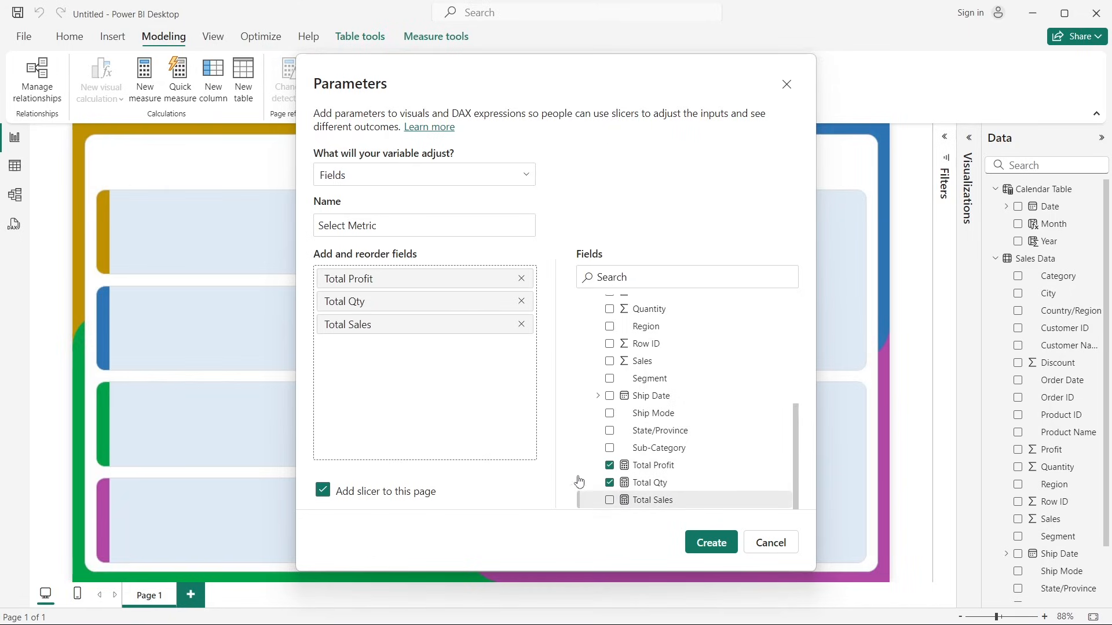
pyautogui.moveTo(383, 277); pyautogui.dragTo(386, 350)
pyautogui.moveTo(350, 279); pyautogui.dragTo(365, 343)
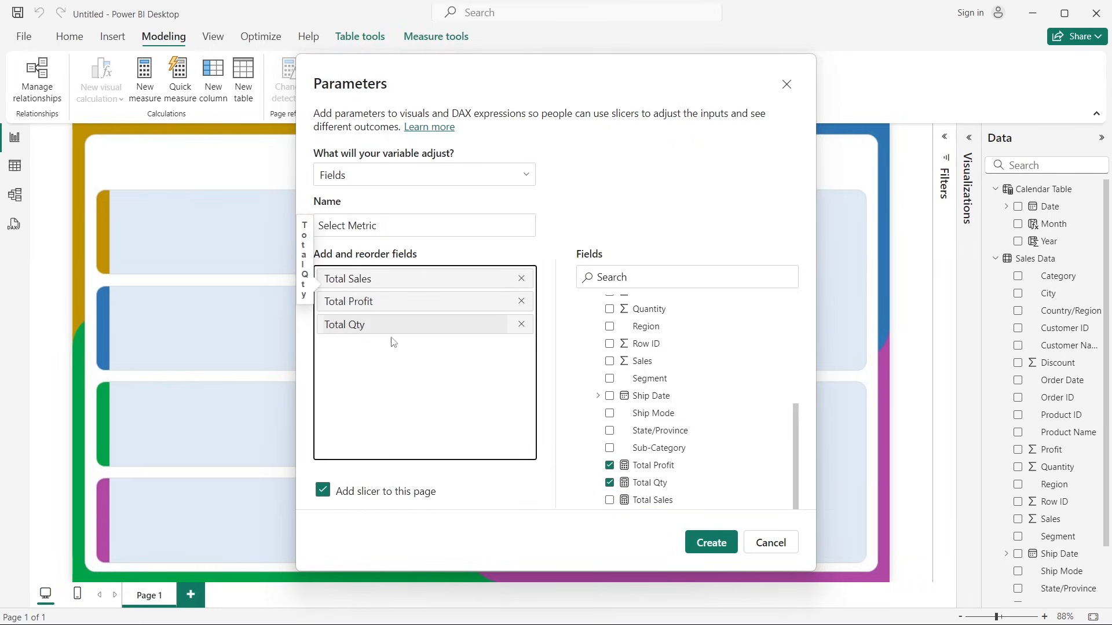
pyautogui.click(711, 543)
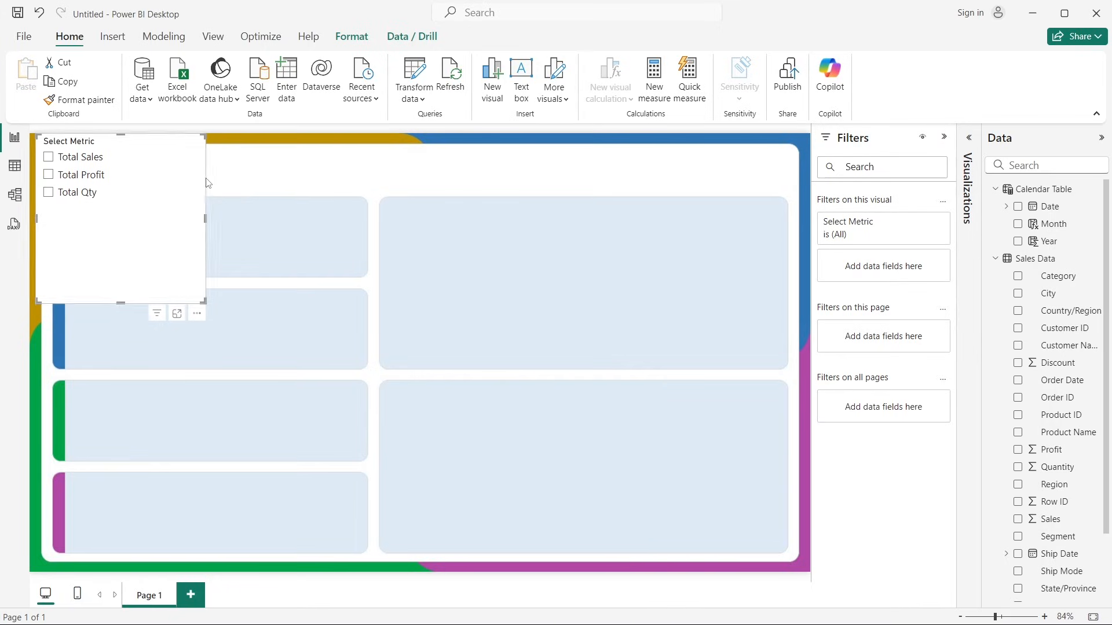
# Step: Collapse the report filters and expand the Select Metric table to show its field
pyautogui.click(944, 139)
pyautogui.scroll(-3, 1054, 328)
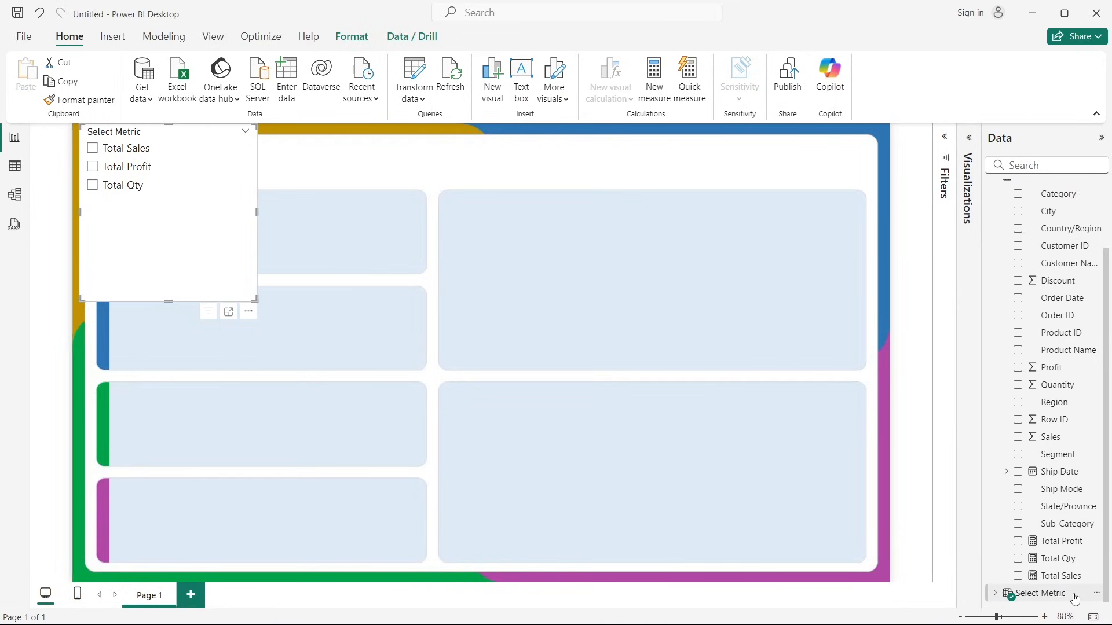
pyautogui.click(994, 595)
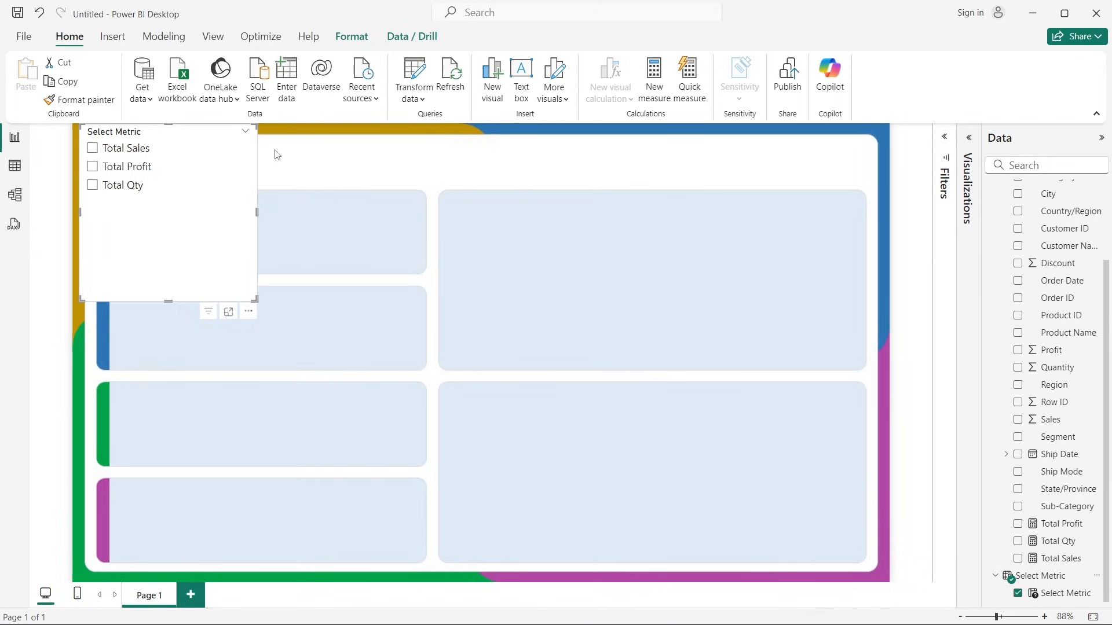
# Step: Shorten the Select Metric slicer to fit its three options and place it at the right end of the page header
pyautogui.moveTo(202, 172); pyautogui.dragTo(645, 204)
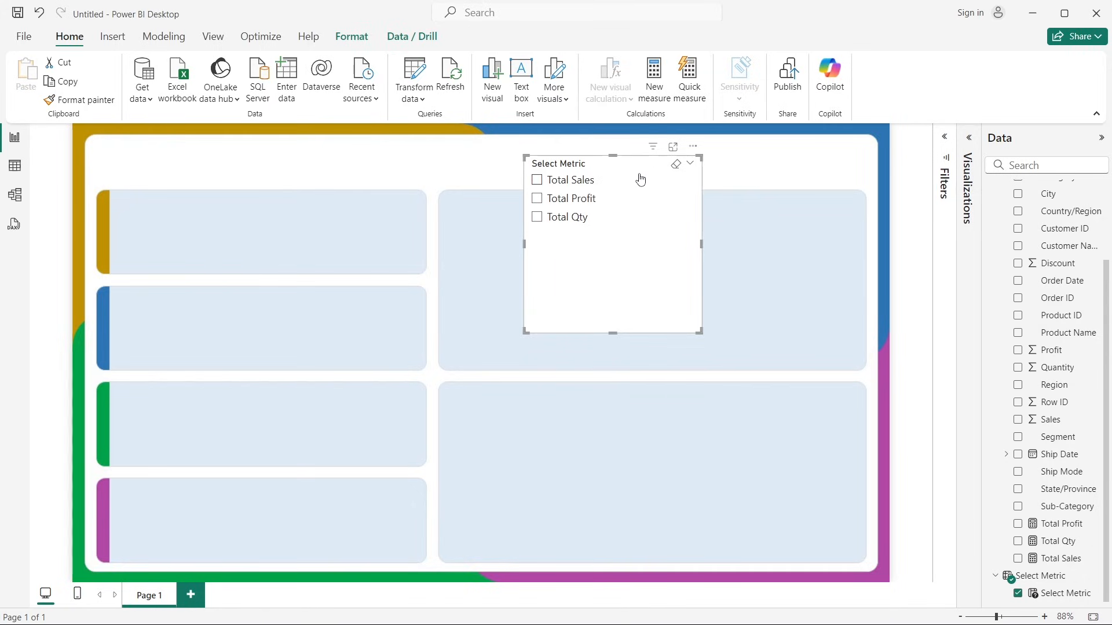
pyautogui.click(615, 201)
pyautogui.click(615, 201)
pyautogui.moveTo(613, 333); pyautogui.dragTo(616, 224)
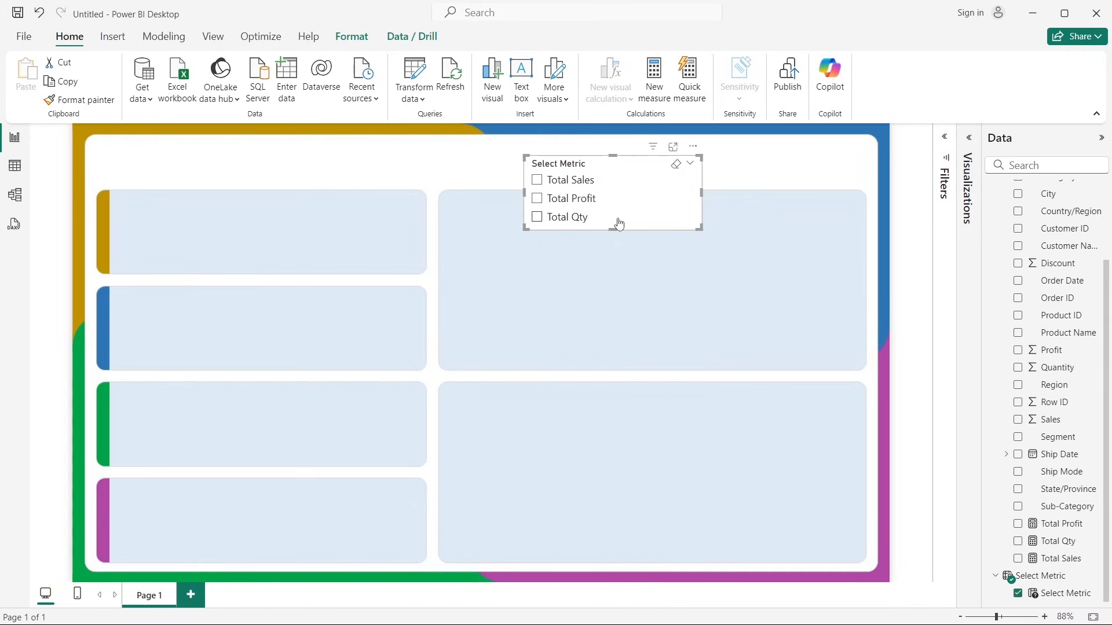
pyautogui.moveTo(630, 180); pyautogui.dragTo(779, 161)
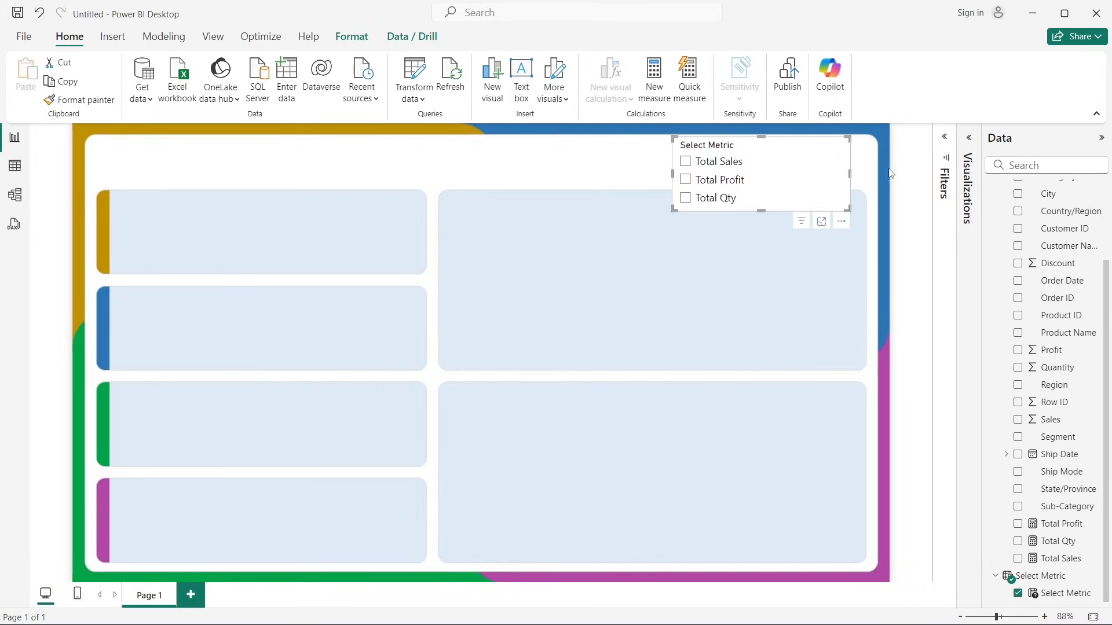
pyautogui.click(904, 182)
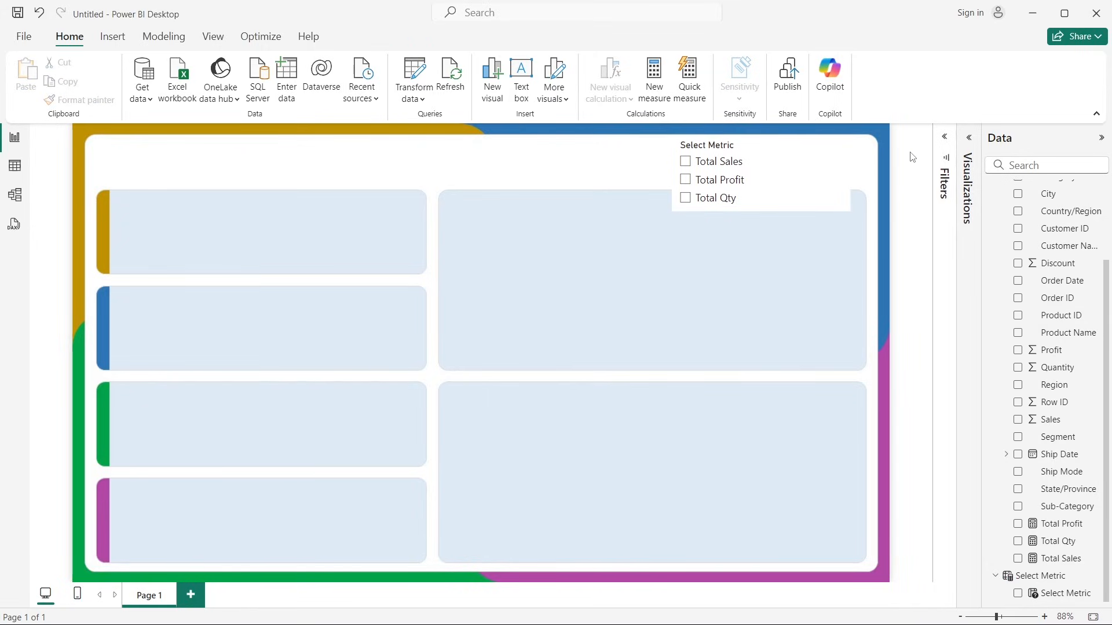
# Step: Add a compact card visual showing the Select Metric field, with Total Sales selected in the slicer
pyautogui.click(970, 144)
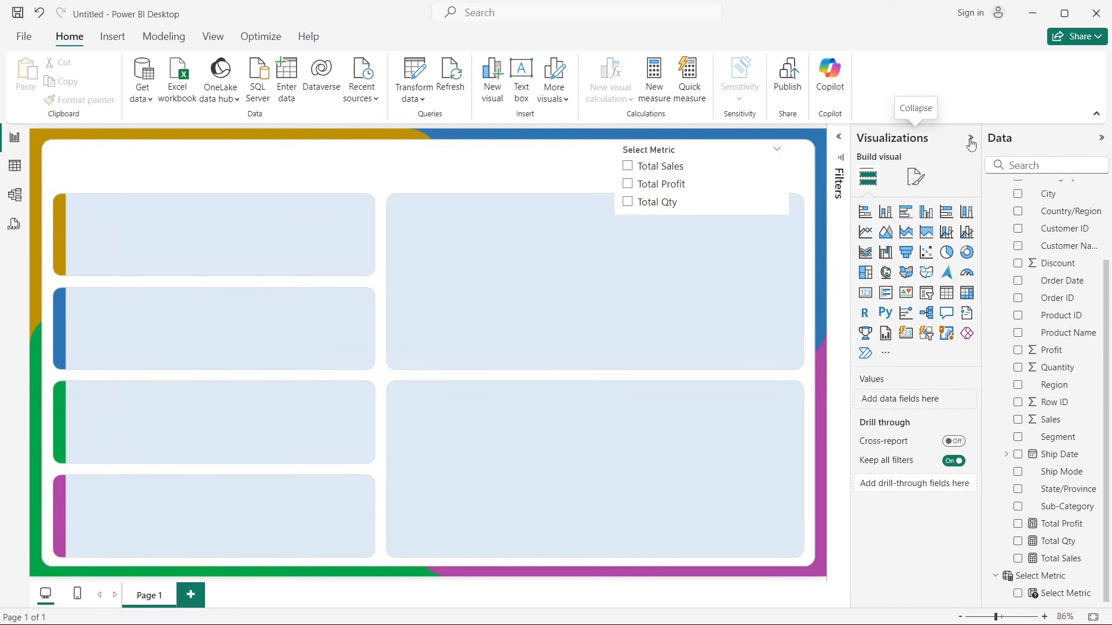
pyautogui.click(866, 300)
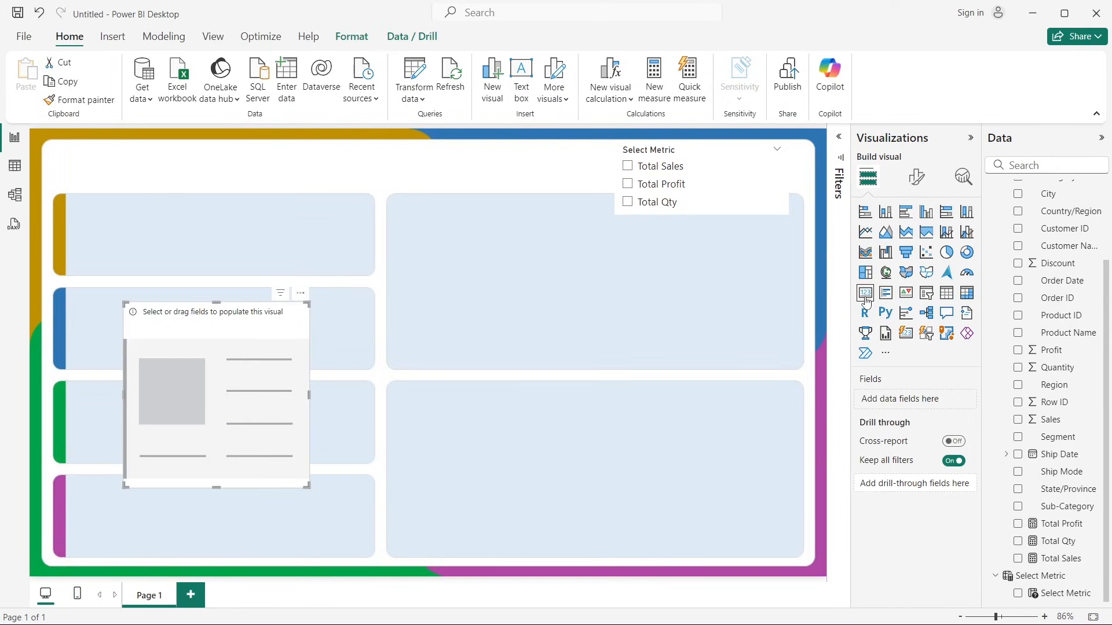
pyautogui.moveTo(225, 399); pyautogui.dragTo(353, 337)
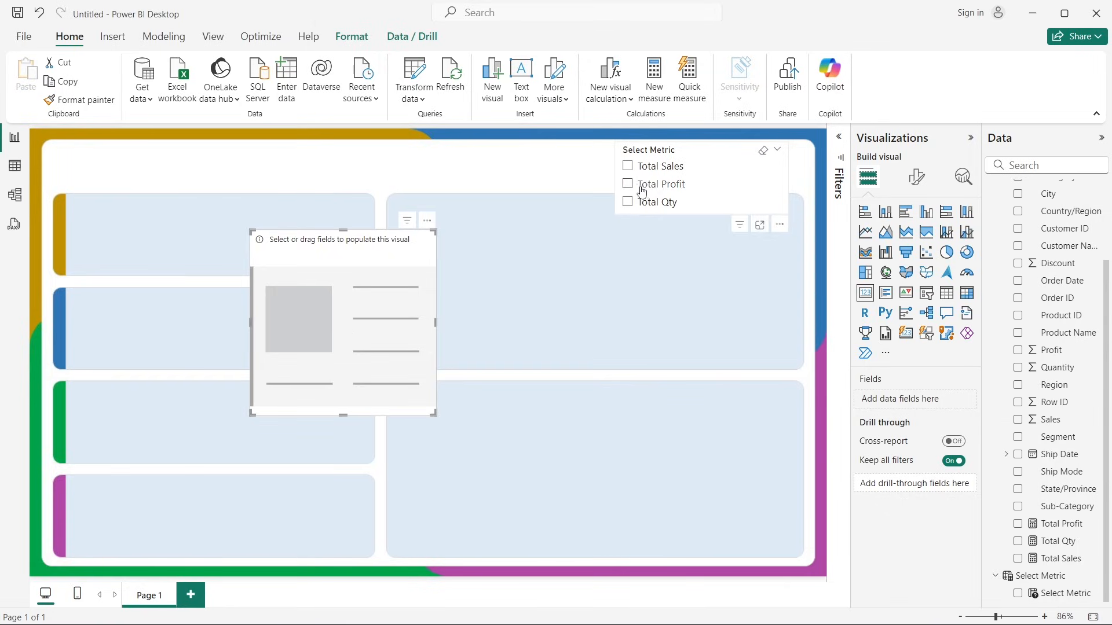
pyautogui.click(629, 167)
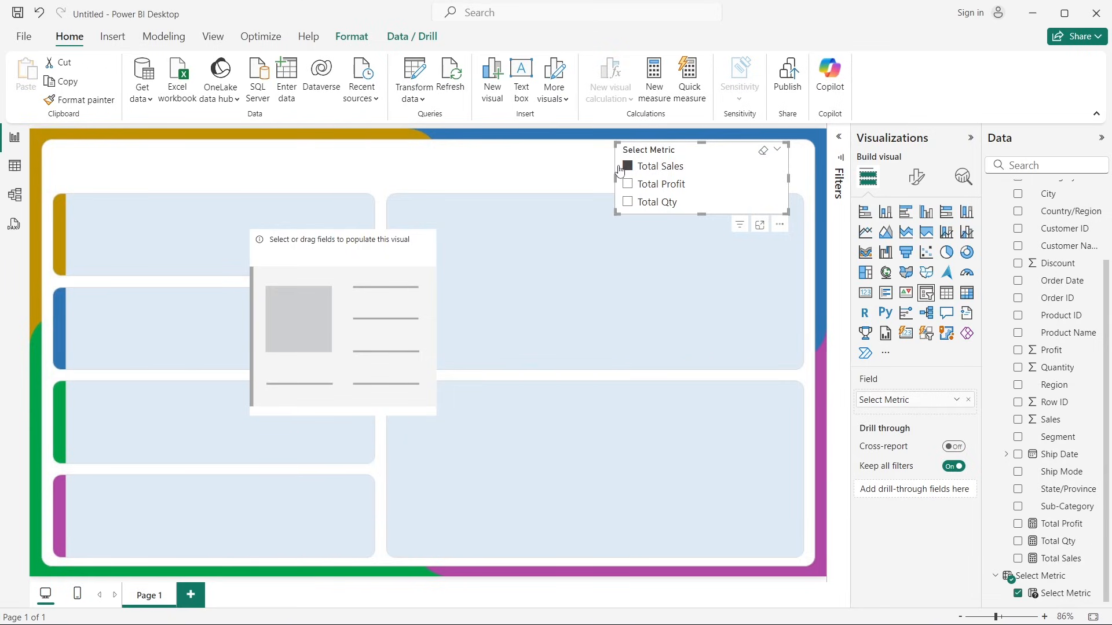
pyautogui.moveTo(1066, 589); pyautogui.dragTo(362, 324)
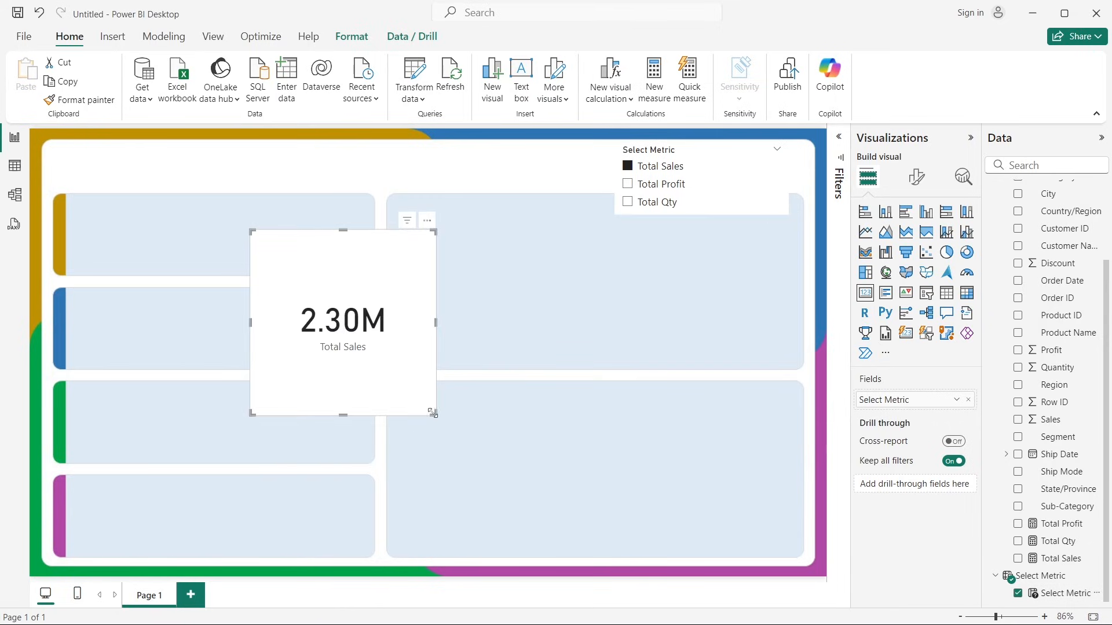
pyautogui.moveTo(434, 413); pyautogui.dragTo(418, 326)
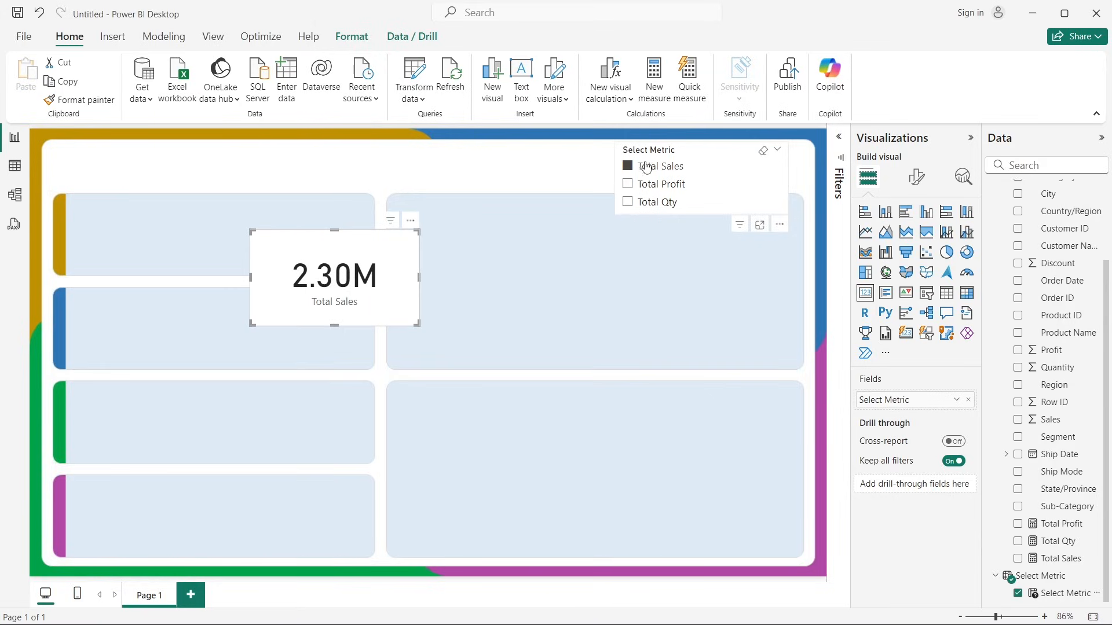
# Step: Test the card by switching the slicer between Total Profit and Total Qty, ending on Total Sales
pyautogui.click(628, 166)
pyautogui.click(628, 184)
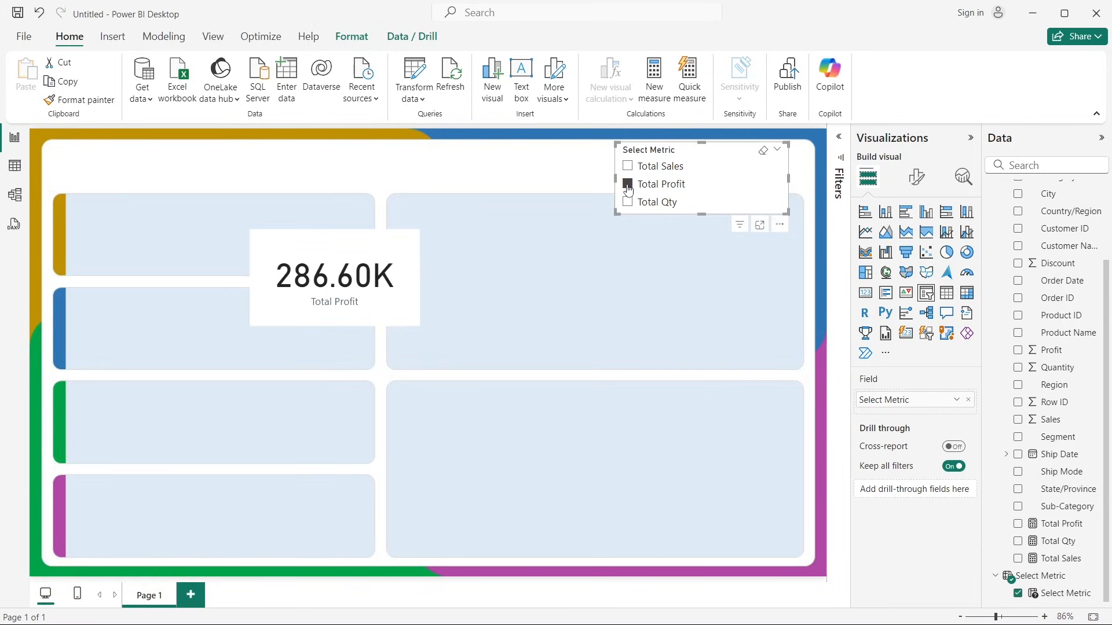
pyautogui.click(628, 202)
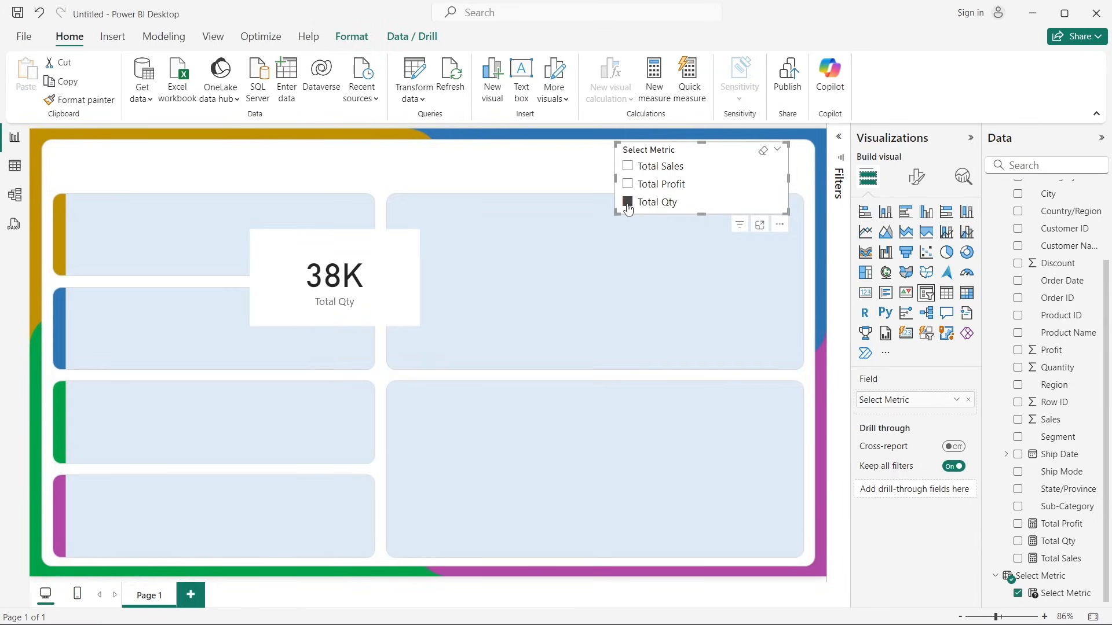
pyautogui.click(628, 184)
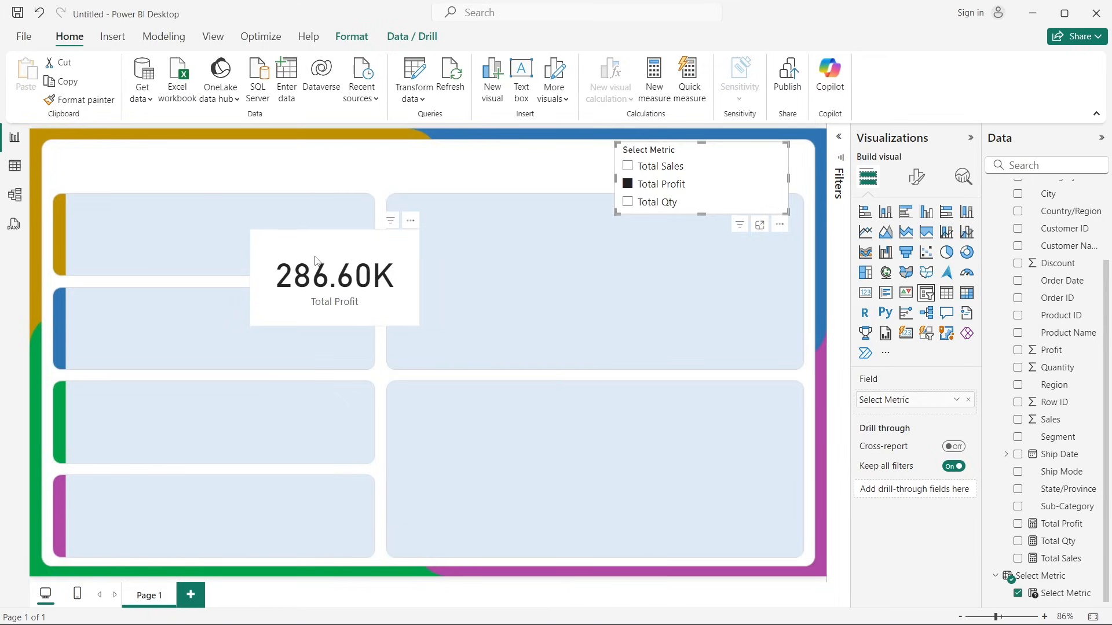
pyautogui.click(628, 166)
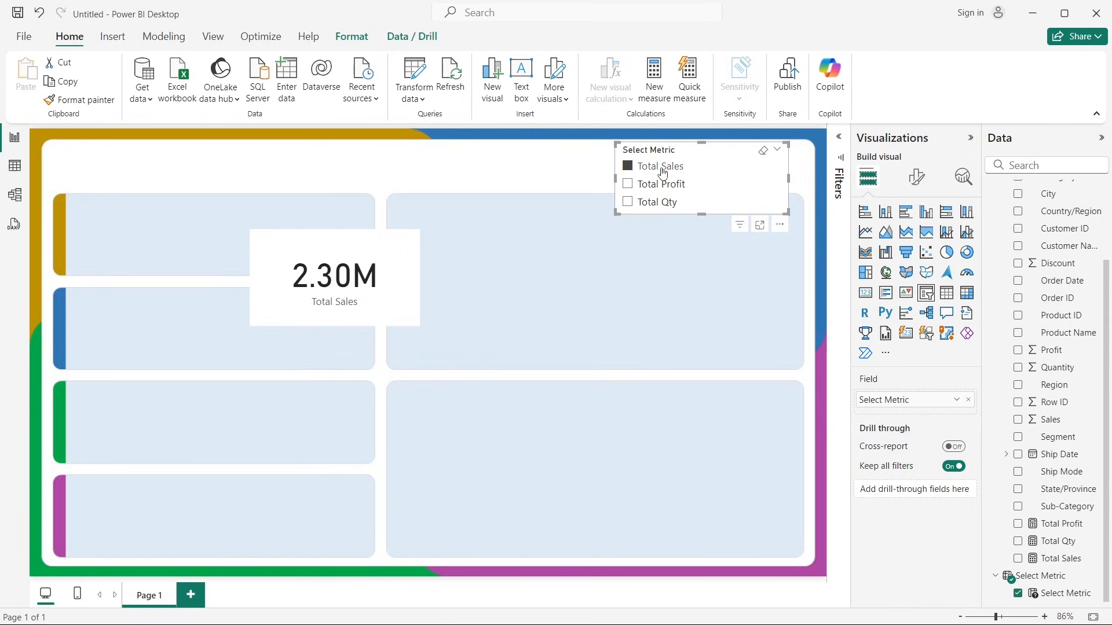
# Step: Move the Select Metric slicer slightly left, set its style to Tile and reduce its height to a single row
pyautogui.moveTo(729, 166); pyautogui.dragTo(658, 174)
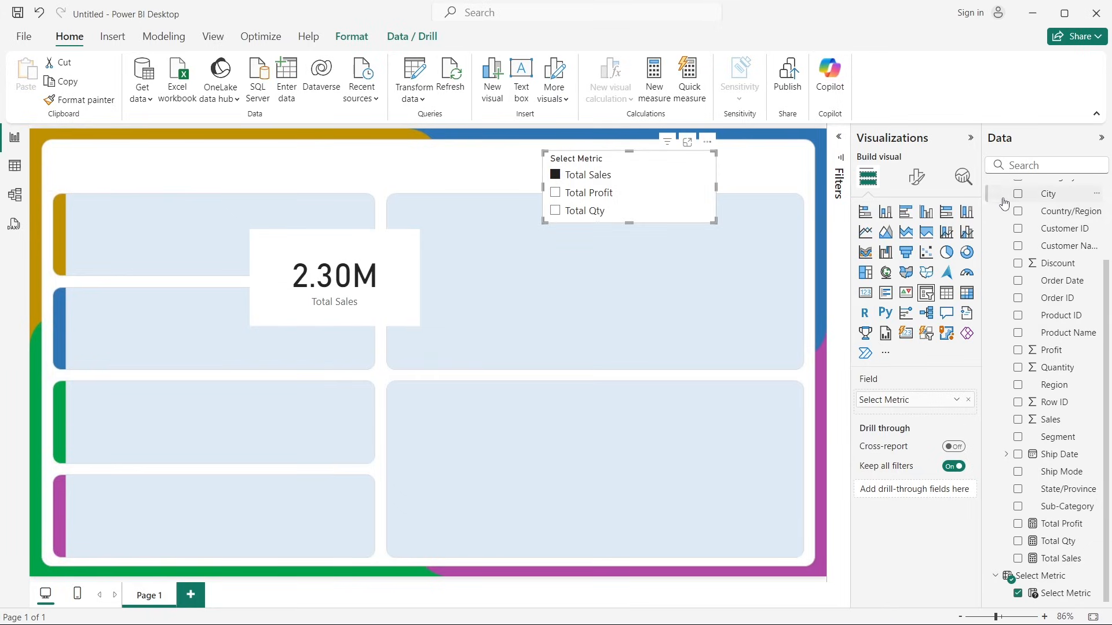
pyautogui.click(919, 180)
pyautogui.click(896, 278)
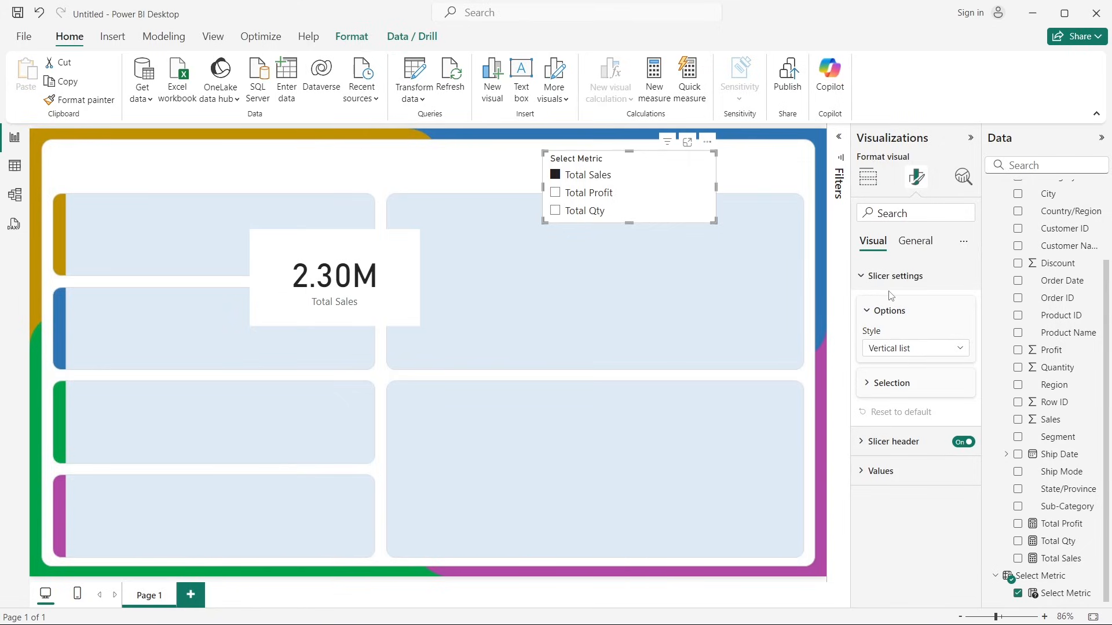
pyautogui.click(897, 351)
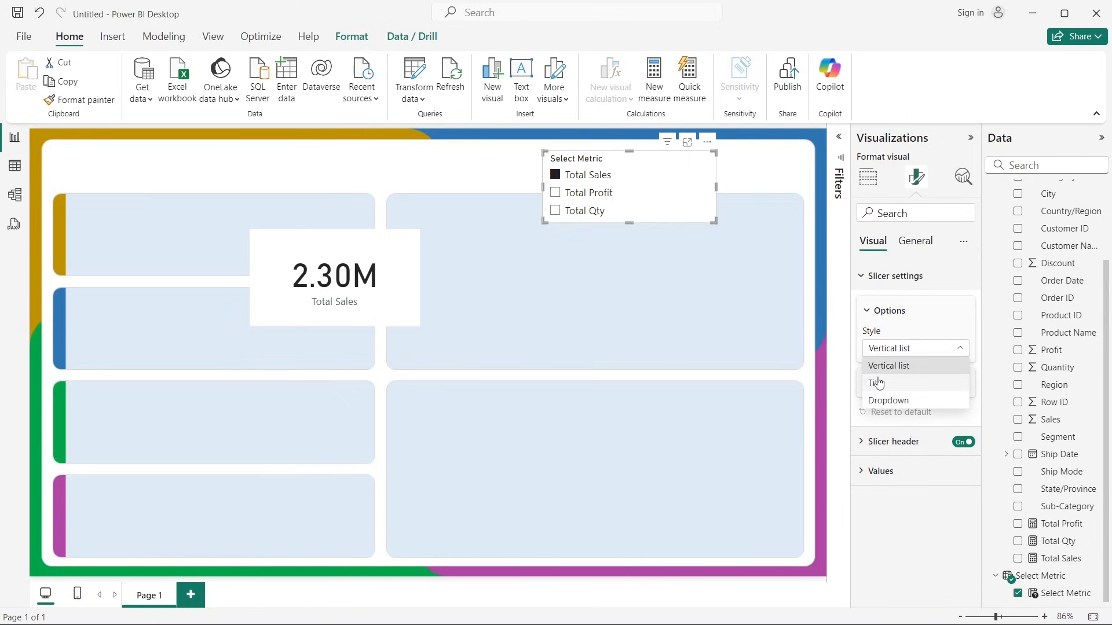
pyautogui.click(896, 385)
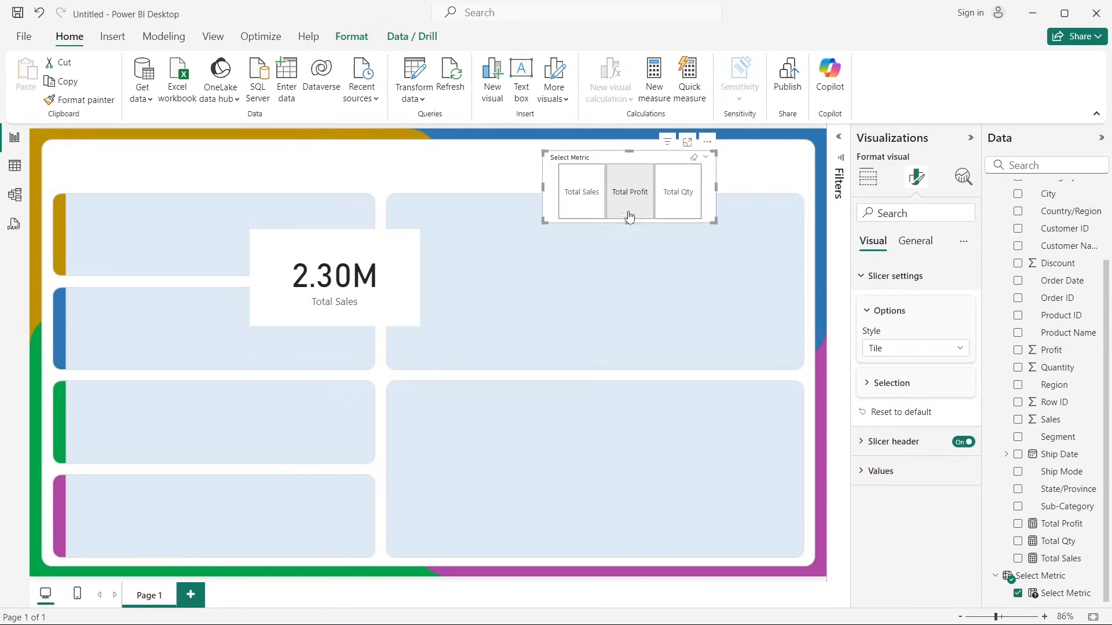
pyautogui.moveTo(629, 223); pyautogui.dragTo(629, 179)
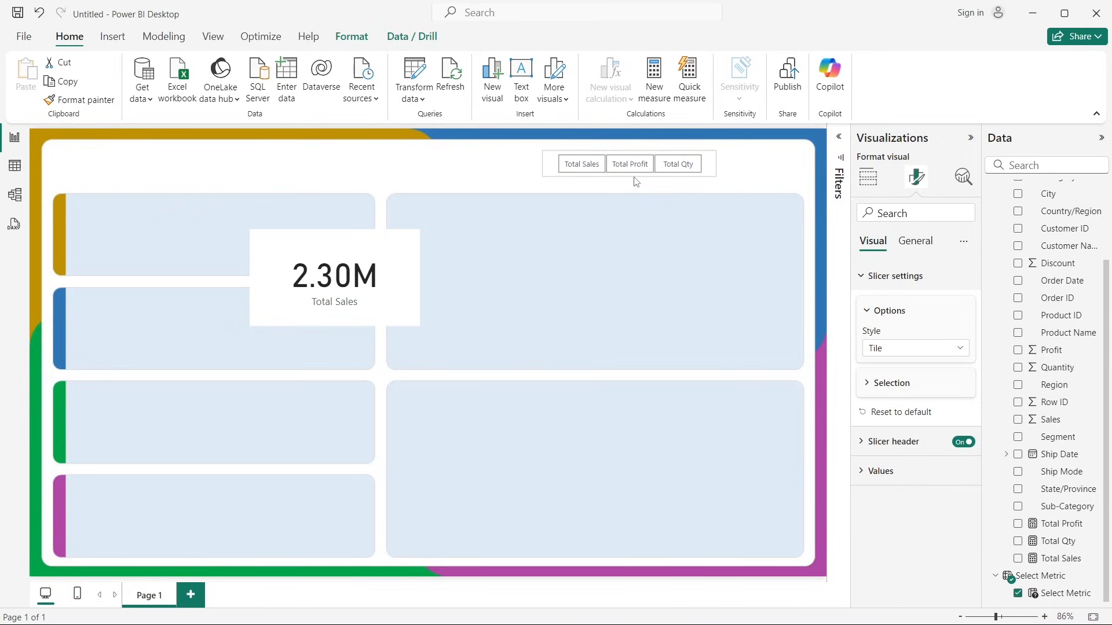
# Step: Widen the Select Metric slicer, move it to the right end of the page header and trim its height slightly
pyautogui.moveTo(542, 167); pyautogui.dragTo(439, 168)
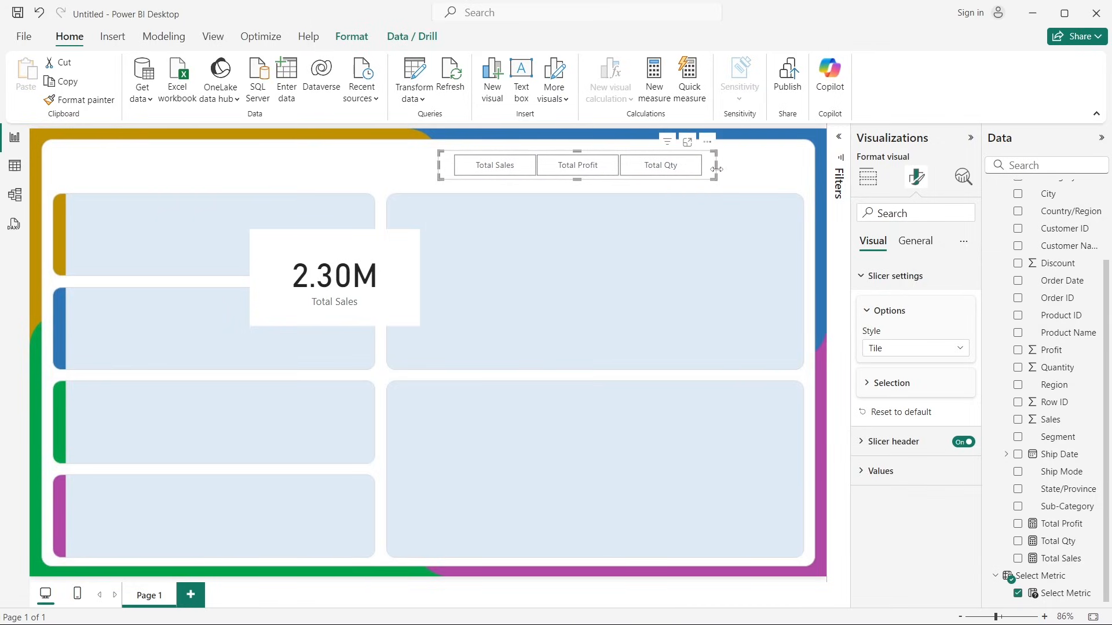
pyautogui.moveTo(717, 169); pyautogui.dragTo(802, 157)
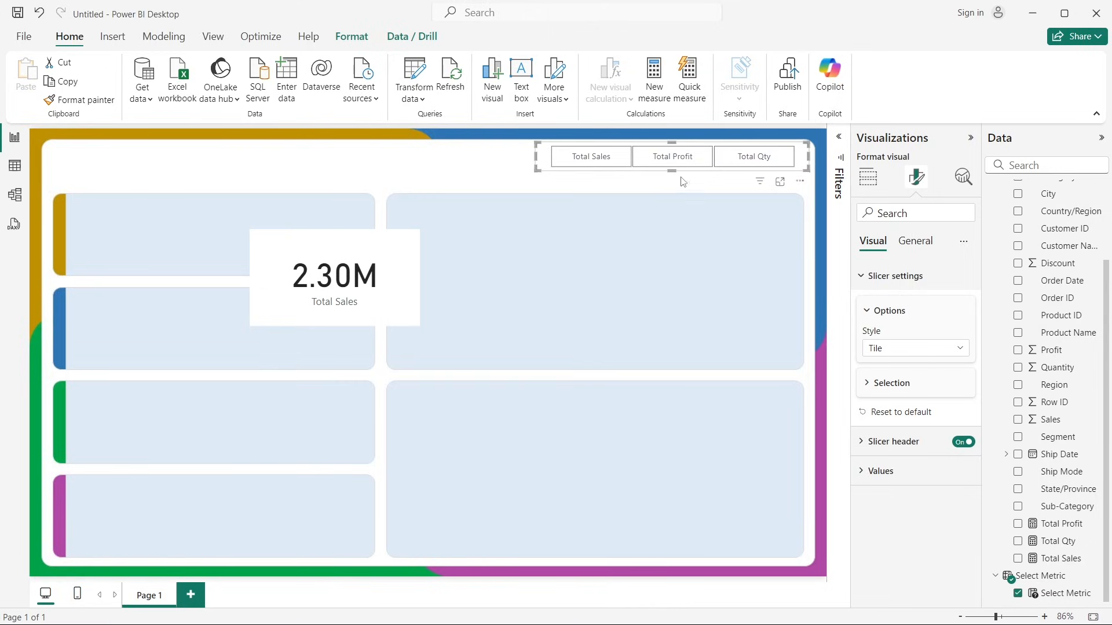
pyautogui.moveTo(674, 170); pyautogui.dragTo(675, 168)
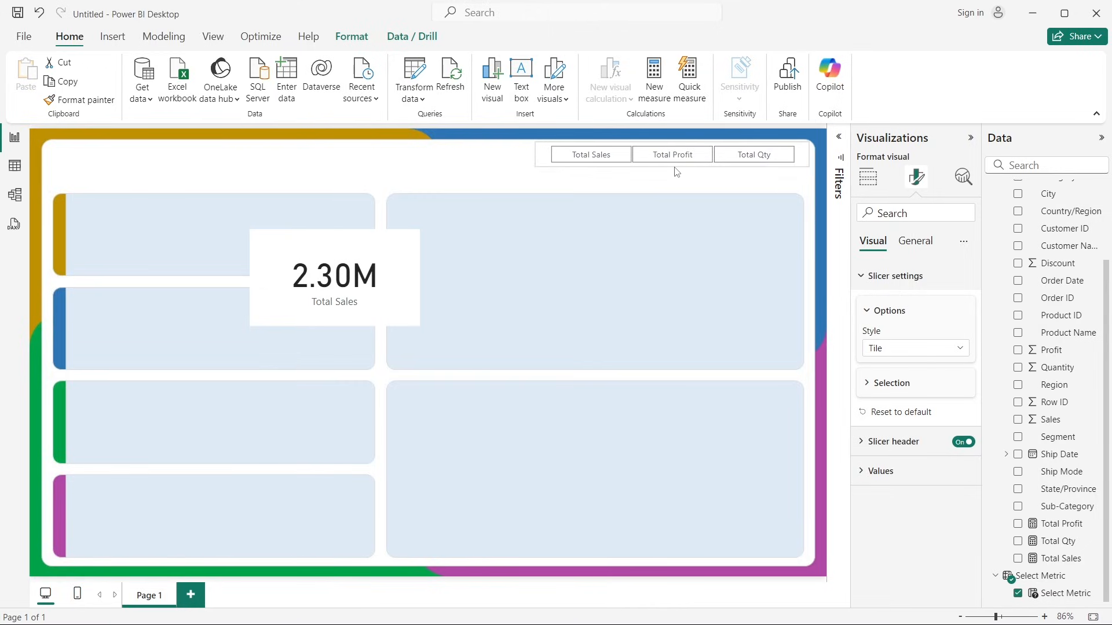
# Step: Set the Select Metric slicer's values font to Segoe UI Semibold and narrow the slicer slightly from its left edge
pyautogui.click(868, 471)
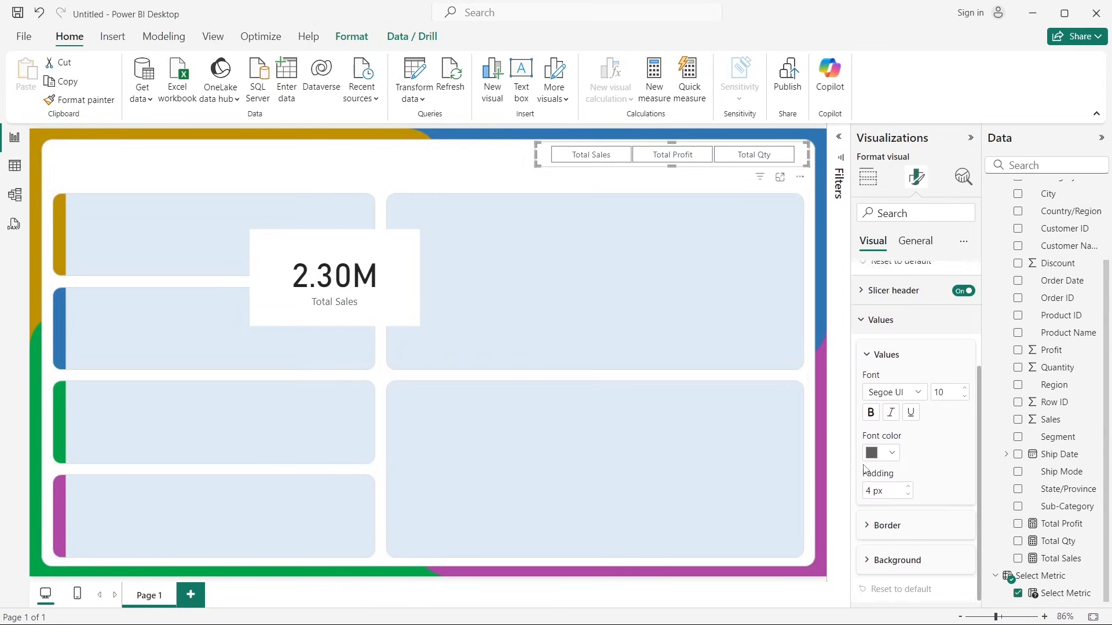
pyautogui.click(899, 397)
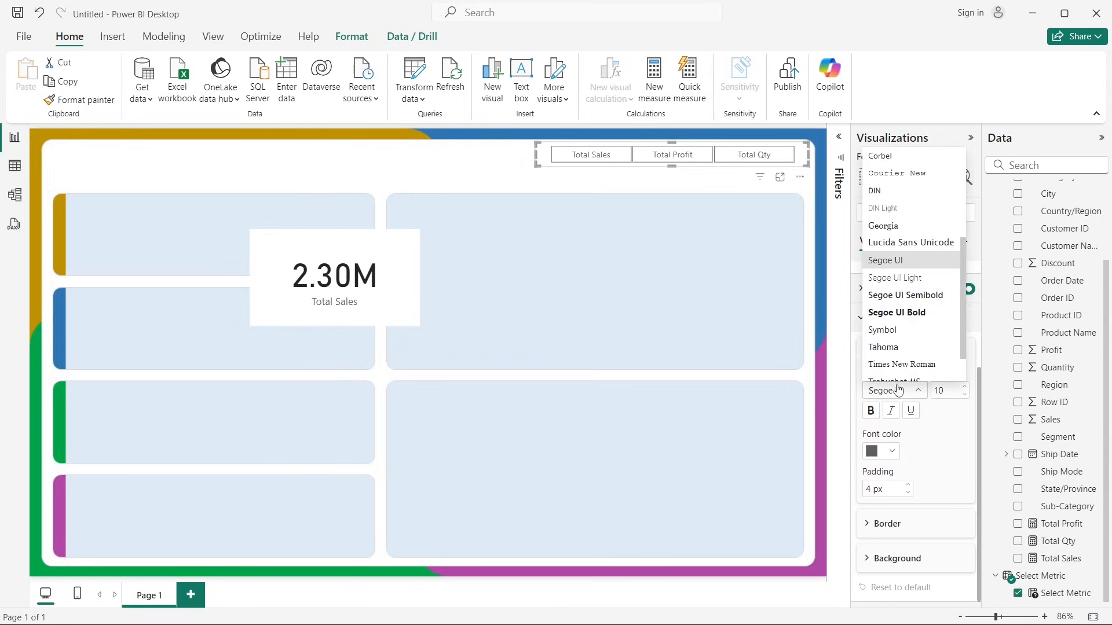
pyautogui.click(907, 296)
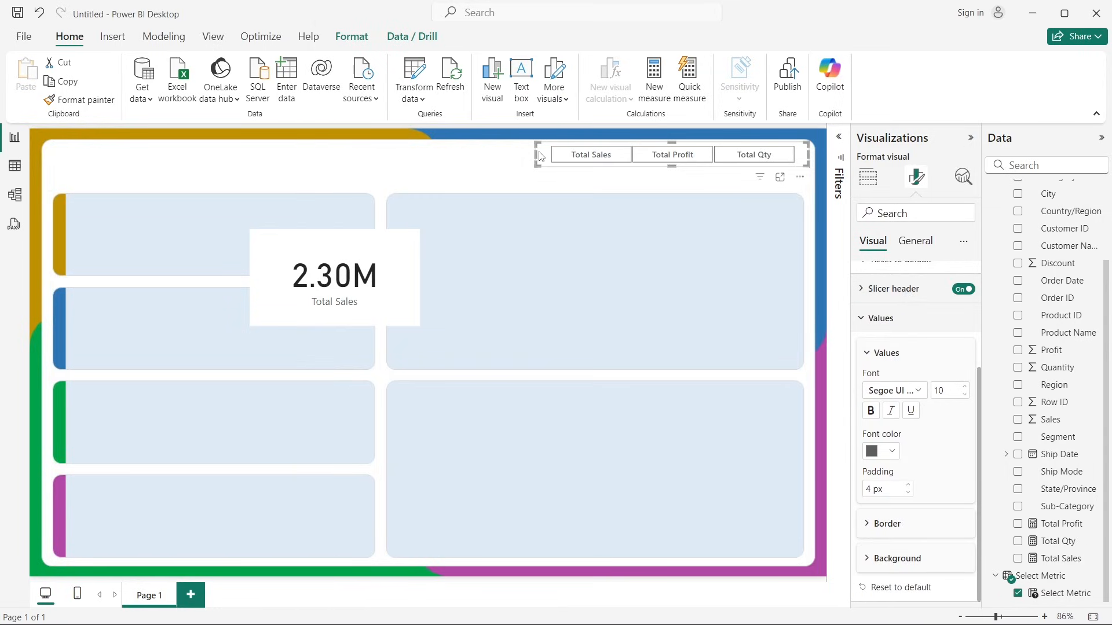
pyautogui.moveTo(538, 162); pyautogui.dragTo(556, 162)
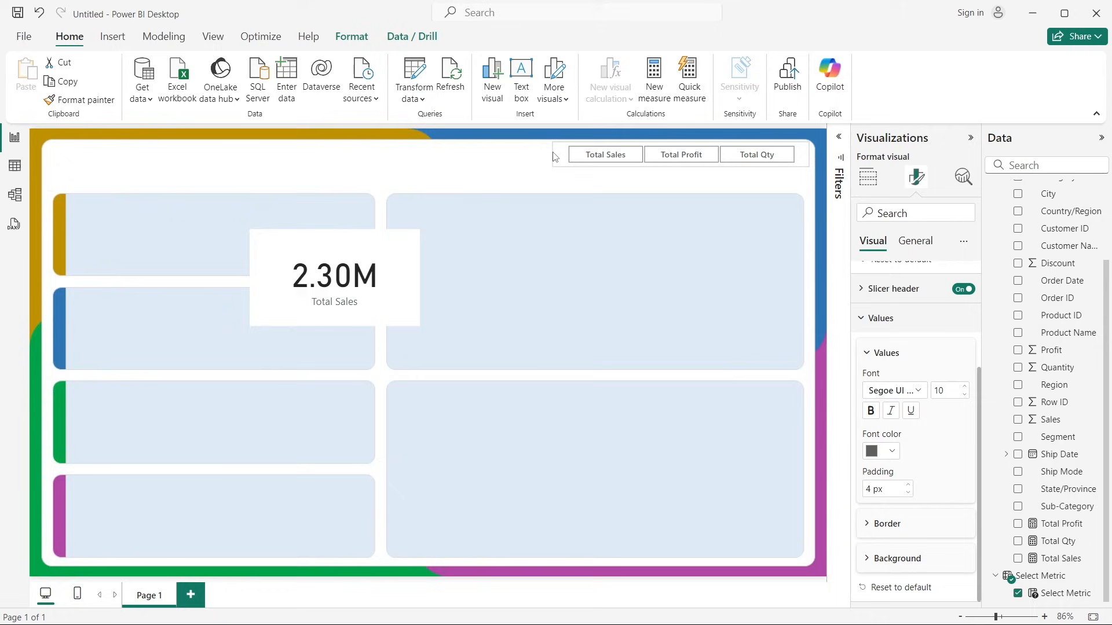
# Step: Test the tile slicer by switching between Total Sales, Total Profit and Total Qty, ending on Total Sales
pyautogui.click(507, 175)
pyautogui.click(602, 158)
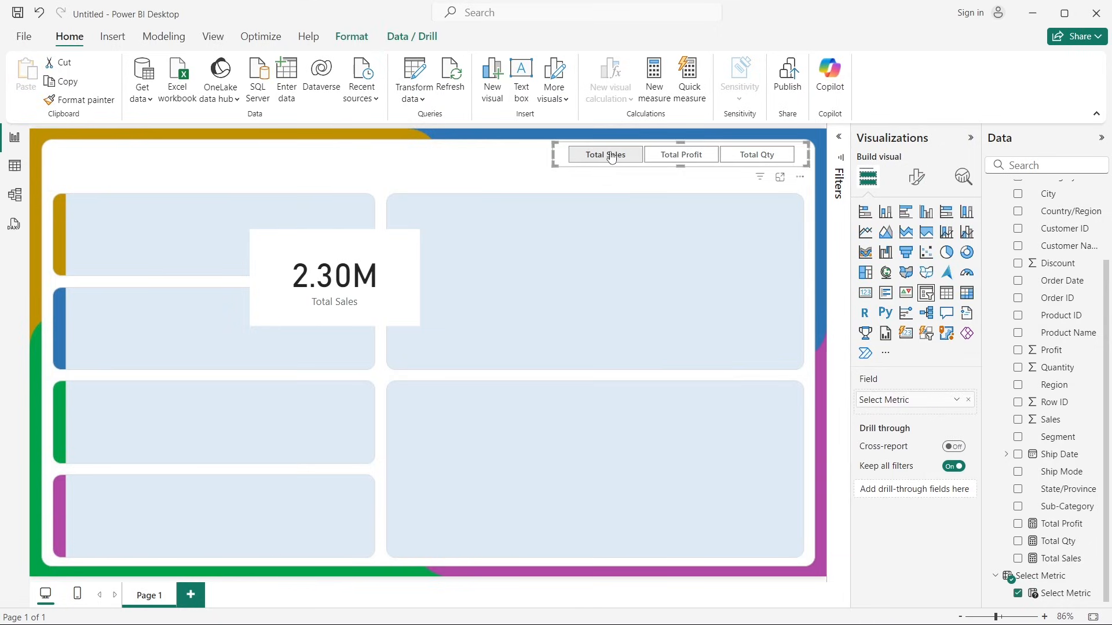
pyautogui.click(676, 156)
pyautogui.click(767, 156)
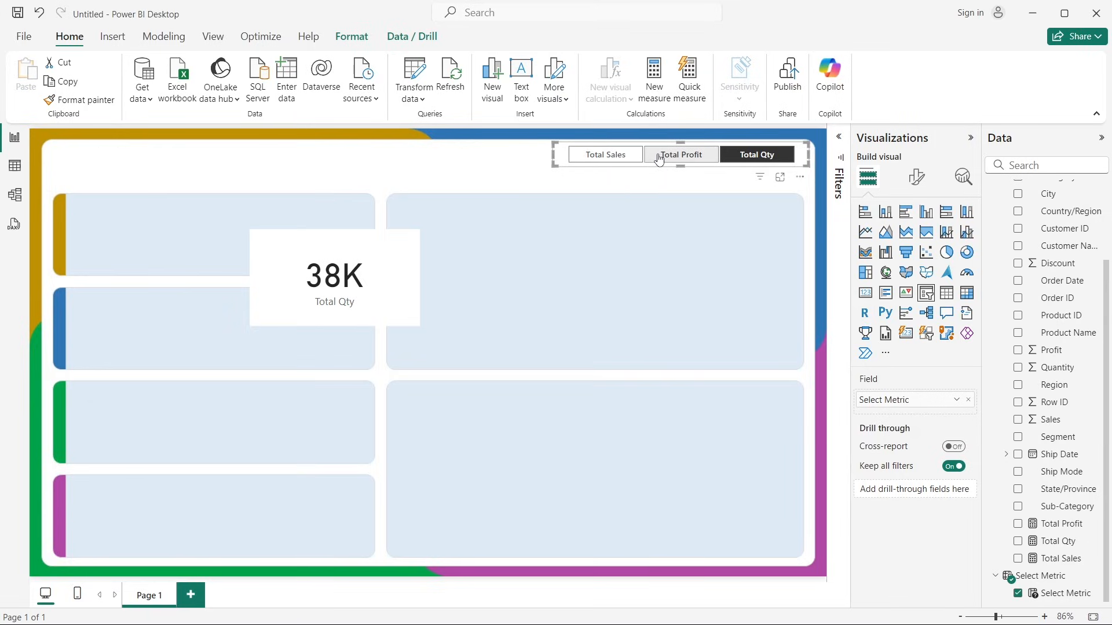
pyautogui.click(605, 156)
pyautogui.click(679, 156)
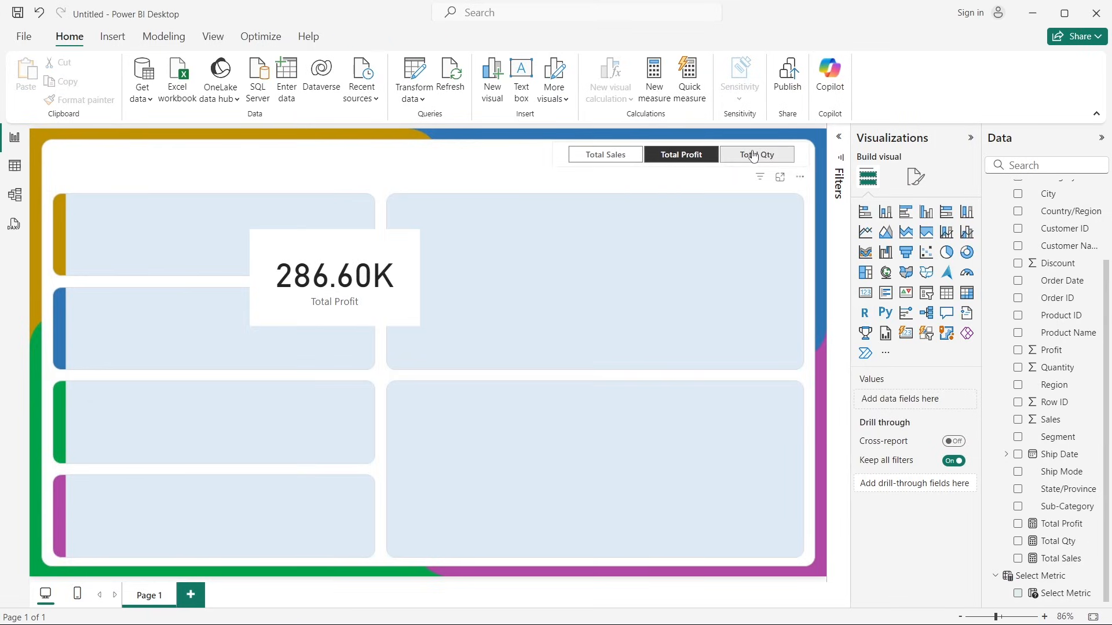
pyautogui.click(752, 159)
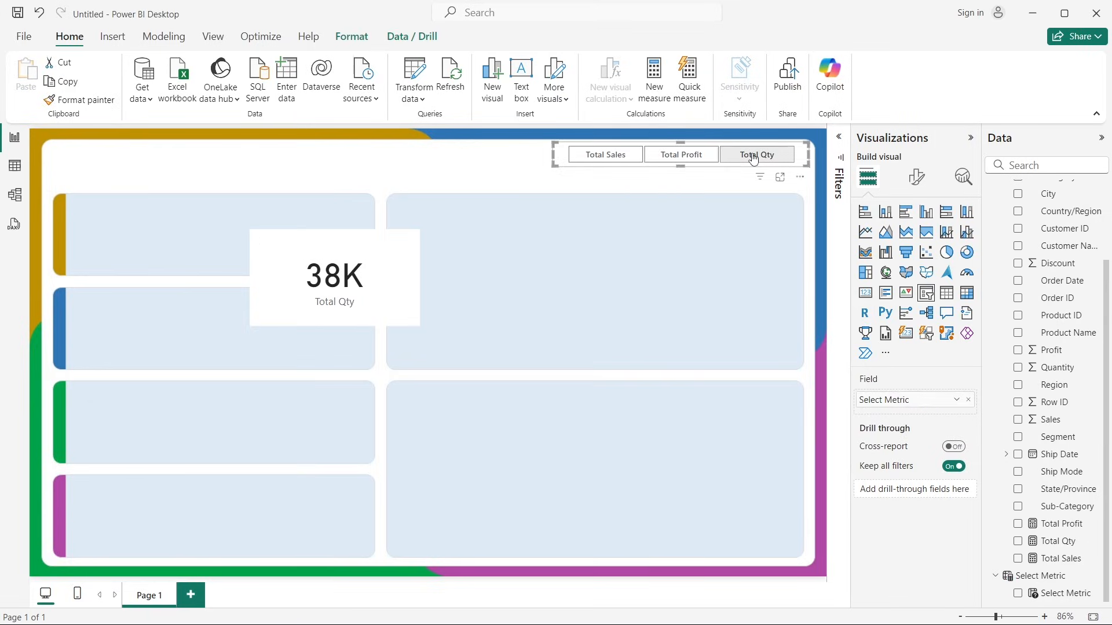
pyautogui.click(605, 155)
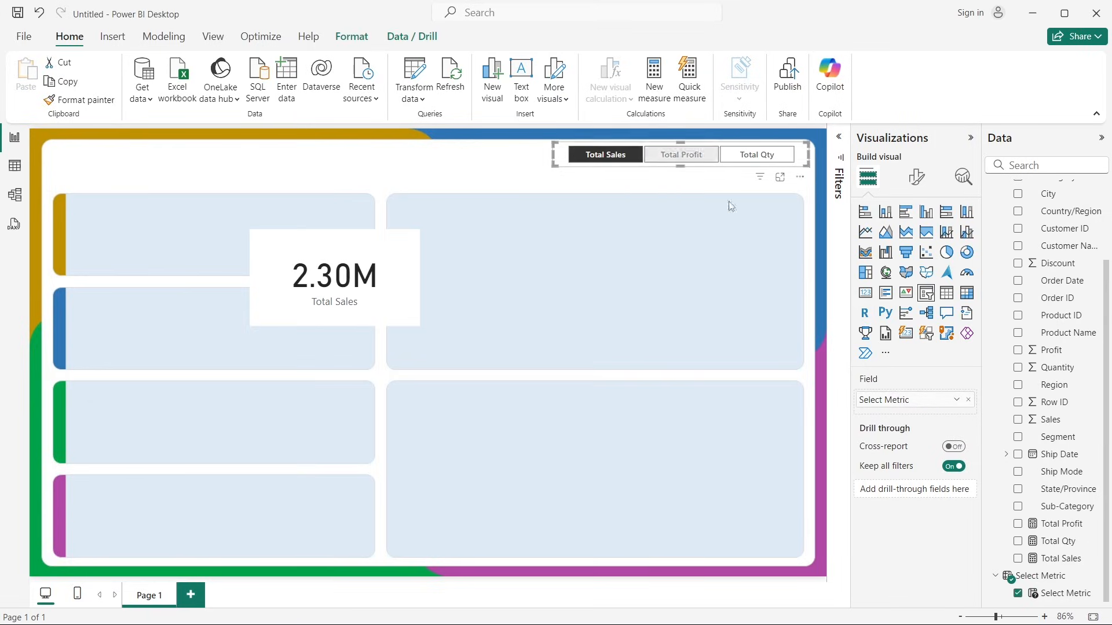
# Step: Open the Select Metric parameter's formula and shorten the "Total Sales" display label to "Sales"
pyautogui.click(1060, 595)
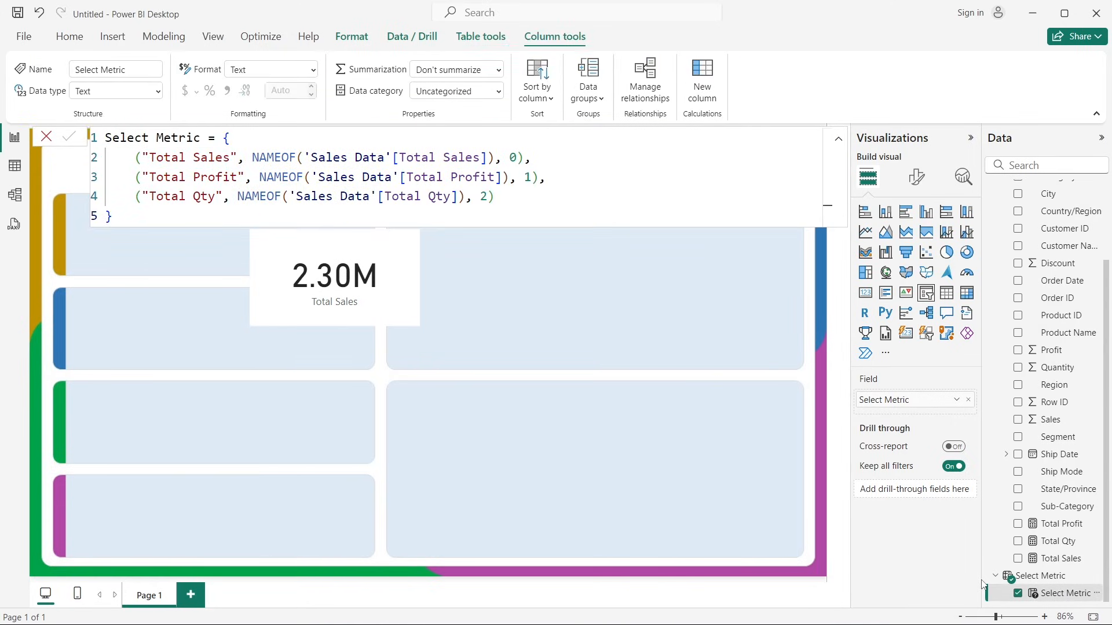
pyautogui.moveTo(983, 579); pyautogui.dragTo(969, 579)
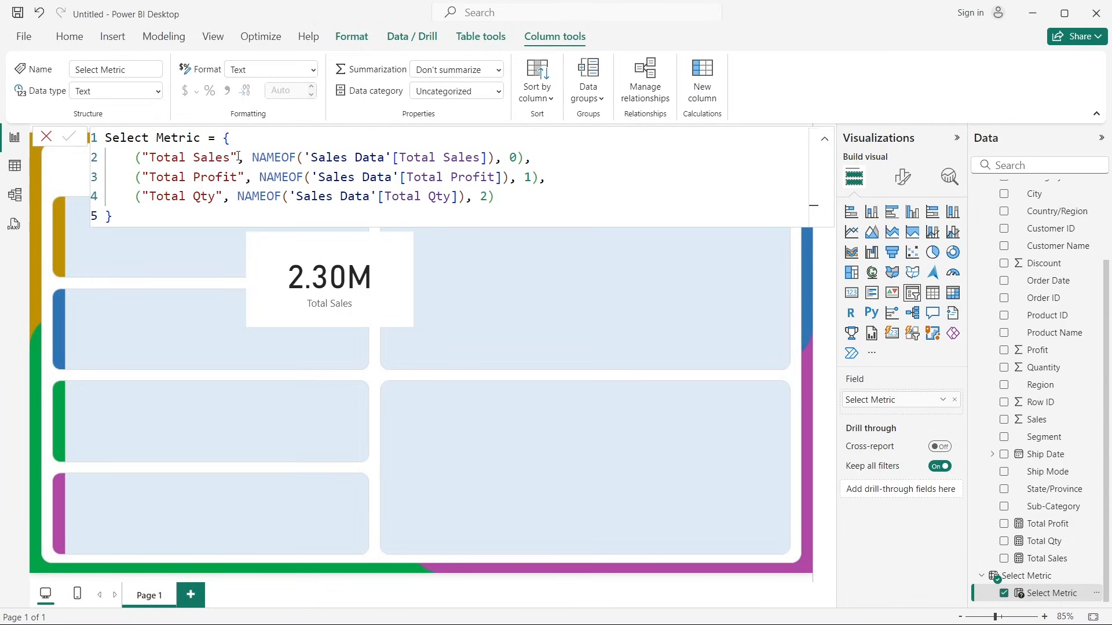
pyautogui.moveTo(238, 157); pyautogui.dragTo(144, 159)
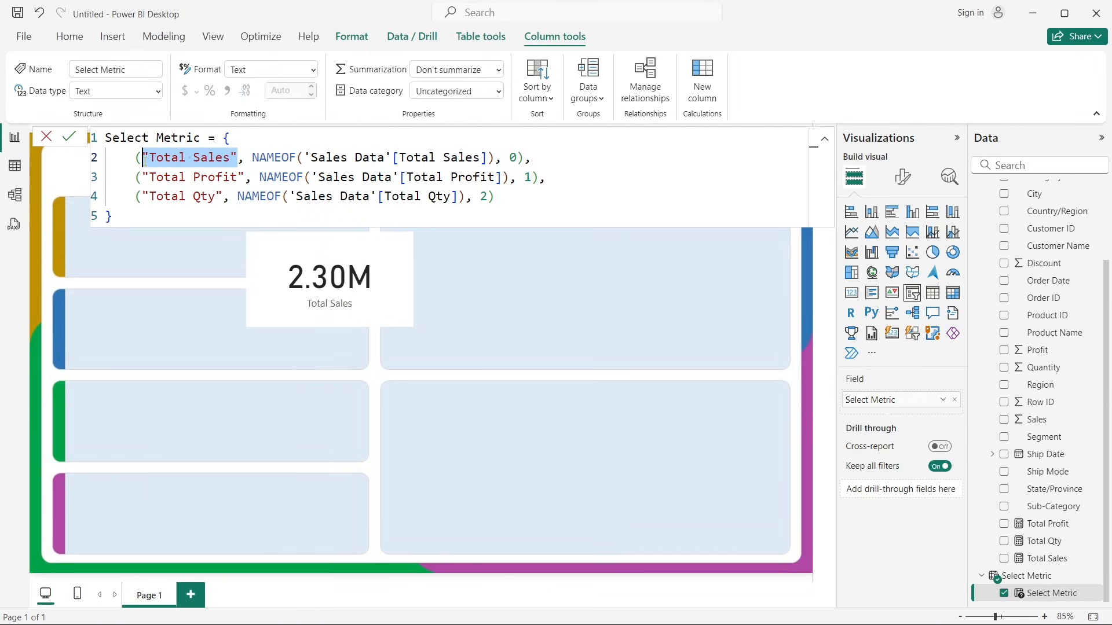
pyautogui.click(160, 162)
pyautogui.click(209, 157)
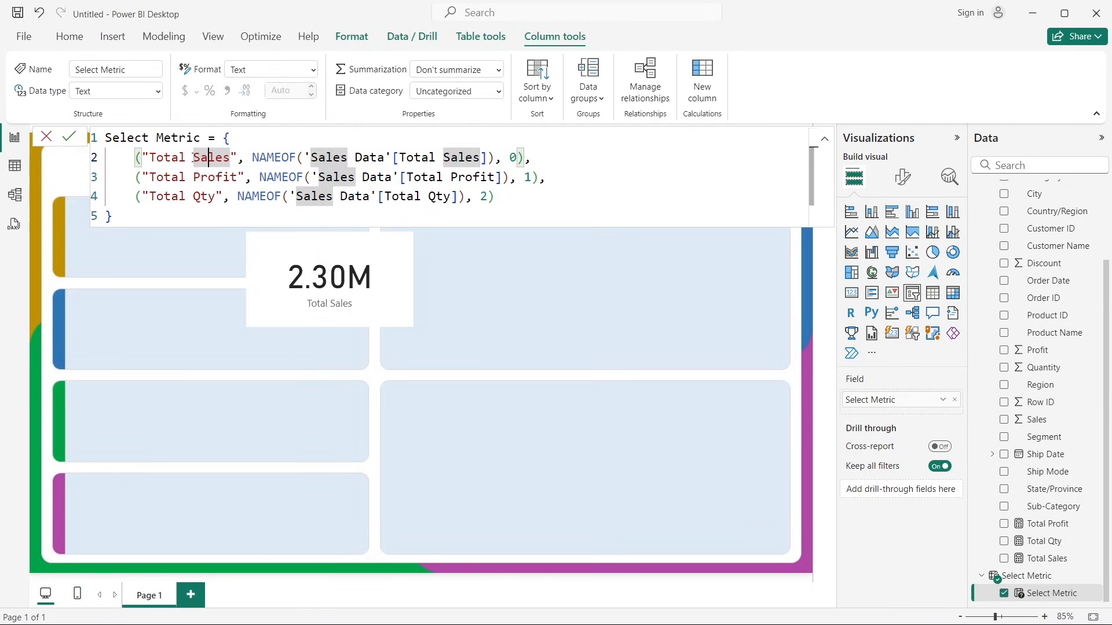
pyautogui.click(194, 176)
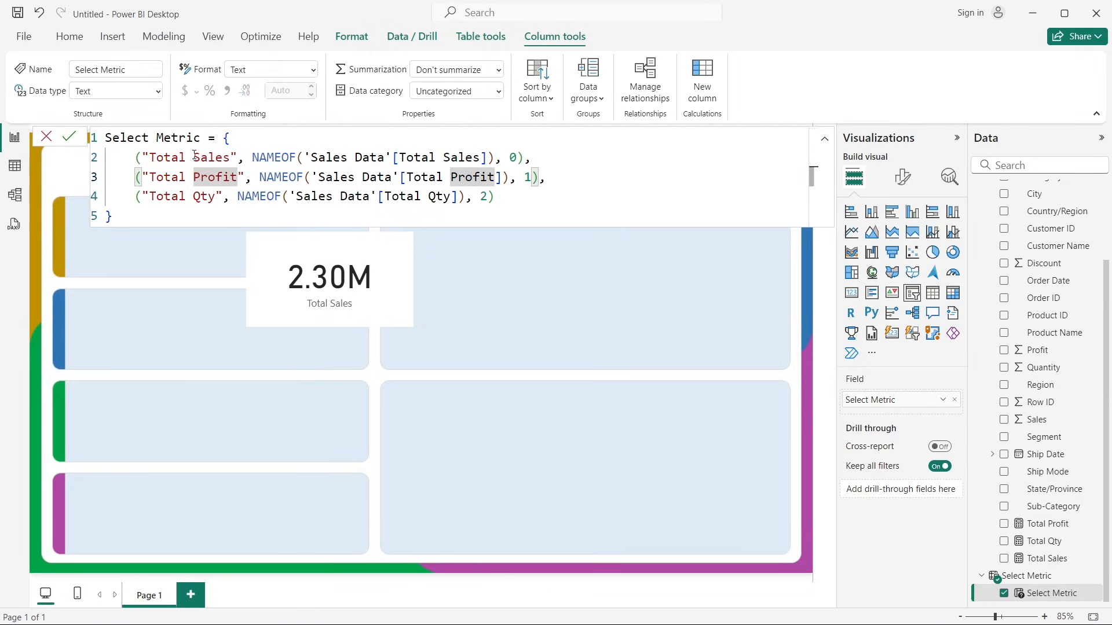
pyautogui.click(194, 157)
pyautogui.press('BackSpace')
pyautogui.press('BackSpace')
pyautogui.press('BackSpace')
pyautogui.press('BackSpace')
pyautogui.press('BackSpace')
pyautogui.press('BackSpace')
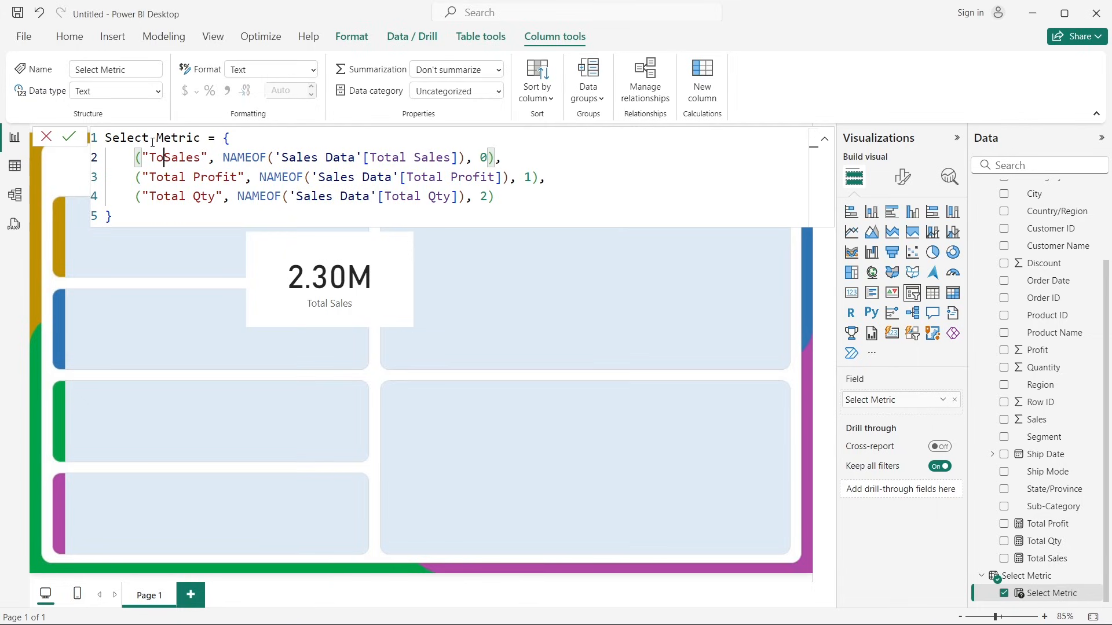
# Step: Shorten the "Total Profit" and "Total Qty" display labels to "Profit" and "Qty", then commit and close the Select Metric formula
pyautogui.click(193, 176)
pyautogui.press('BackSpace')
pyautogui.press('BackSpace')
pyautogui.press('BackSpace')
pyautogui.press('BackSpace')
pyautogui.press('BackSpace')
pyautogui.press('BackSpace')
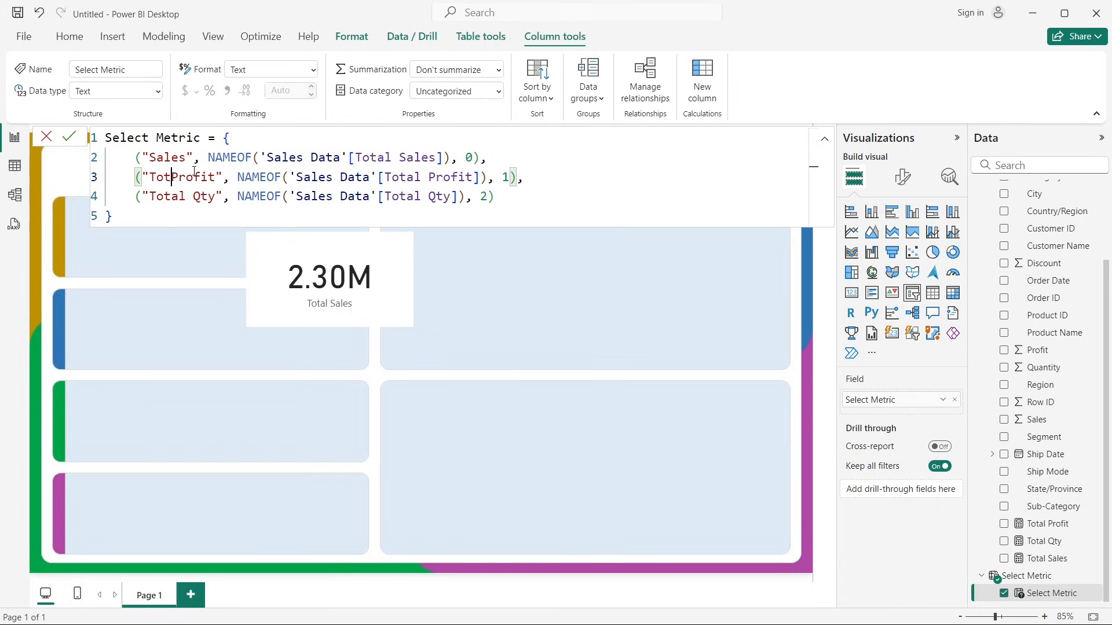
pyautogui.click(194, 197)
pyautogui.press('BackSpace')
pyautogui.press('BackSpace')
pyautogui.press('BackSpace')
pyautogui.press('BackSpace')
pyautogui.press('BackSpace')
pyautogui.press('BackSpace')
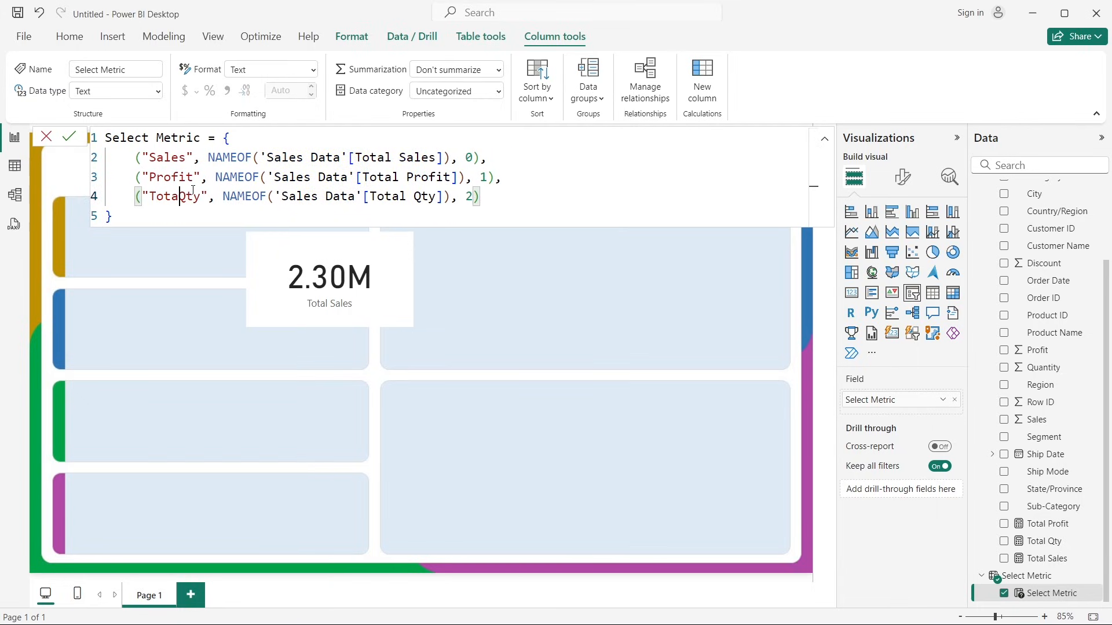
pyautogui.click(69, 135)
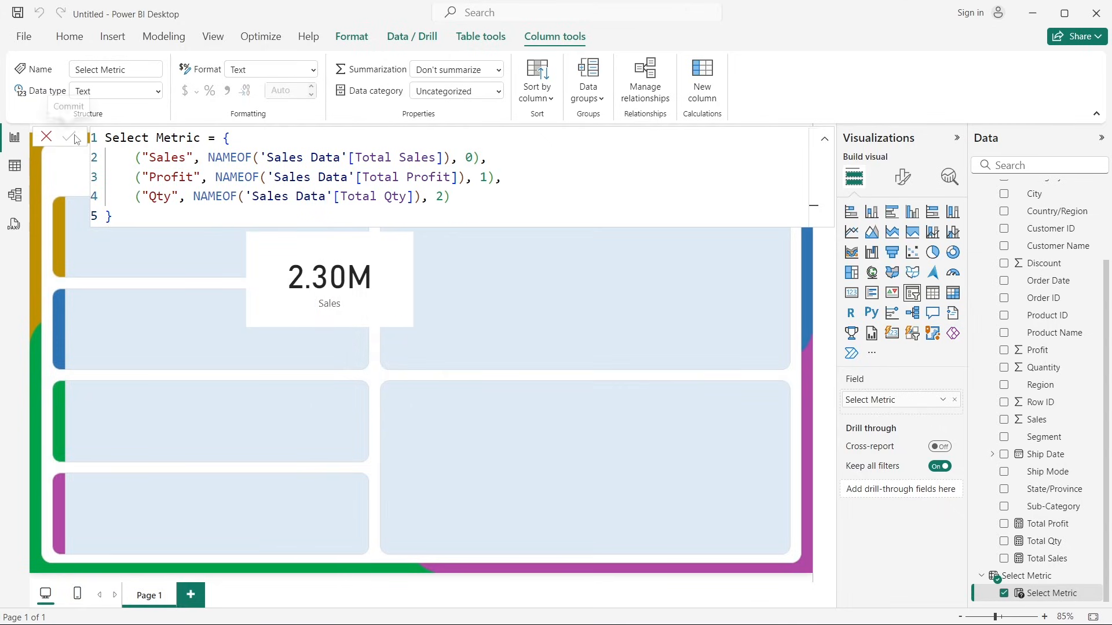
pyautogui.click(42, 137)
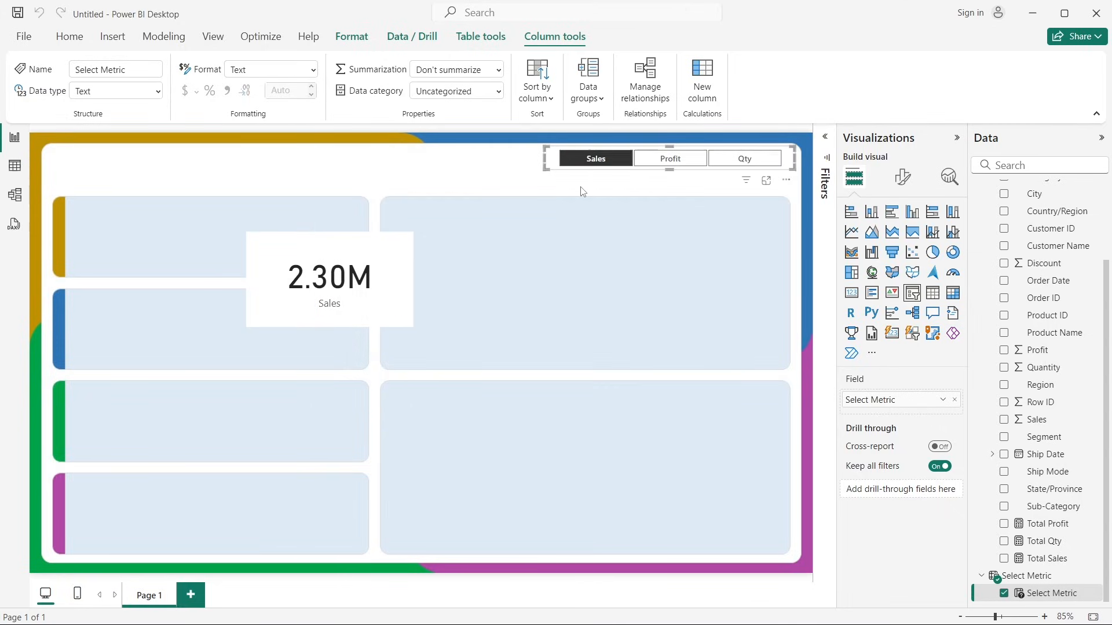
# Step: Check the renamed slicer options by switching the card to Profit and Qty, ending on Sales
pyautogui.click(671, 159)
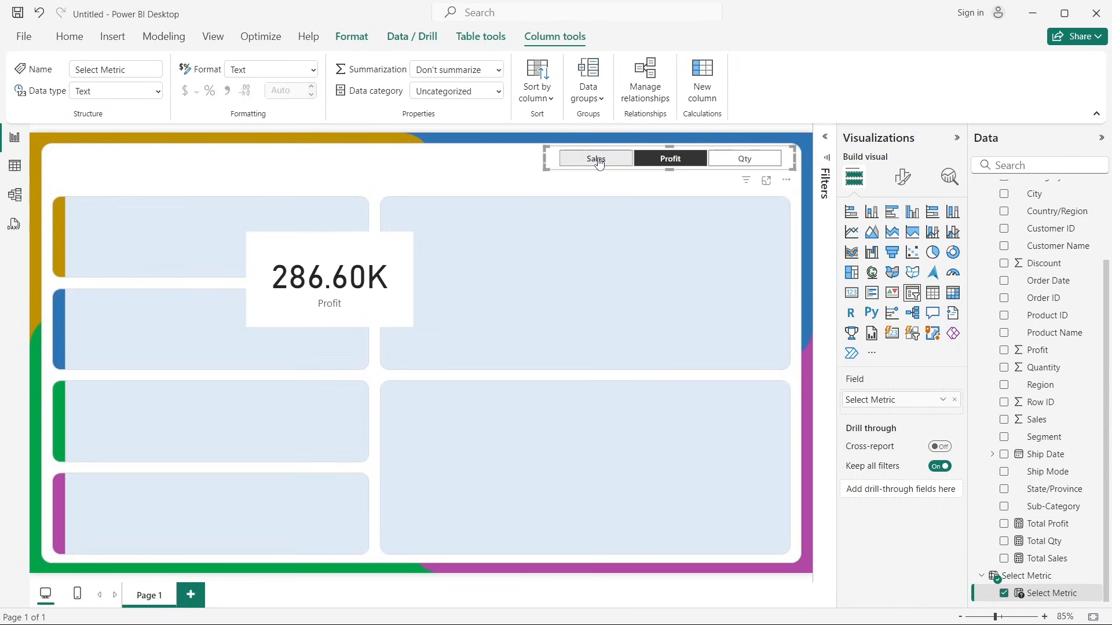
pyautogui.click(744, 159)
pyautogui.click(585, 160)
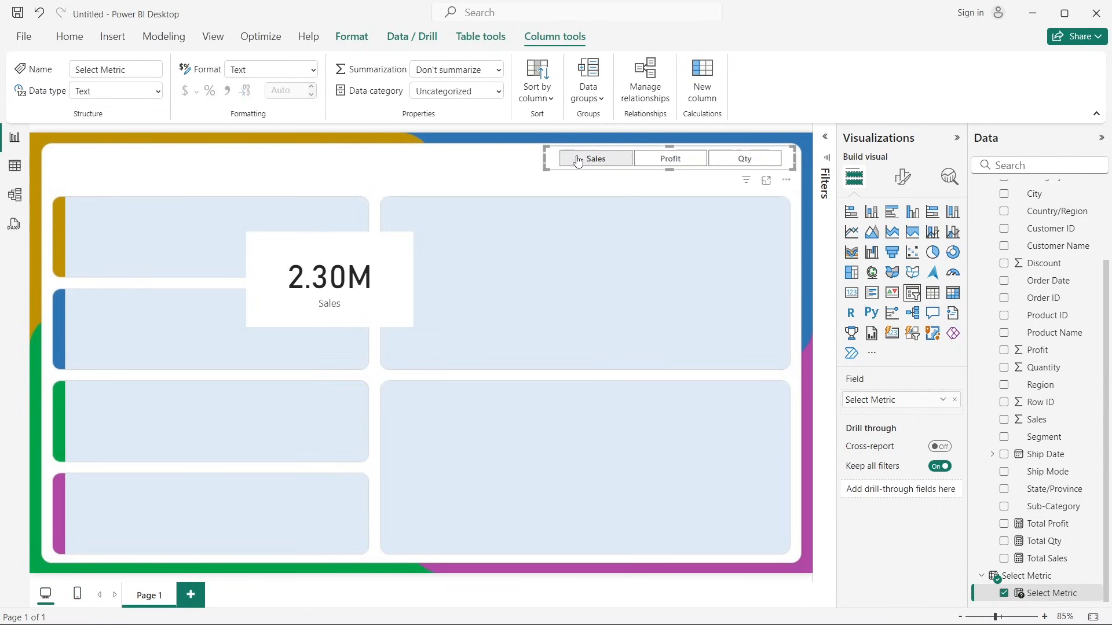
pyautogui.click(490, 160)
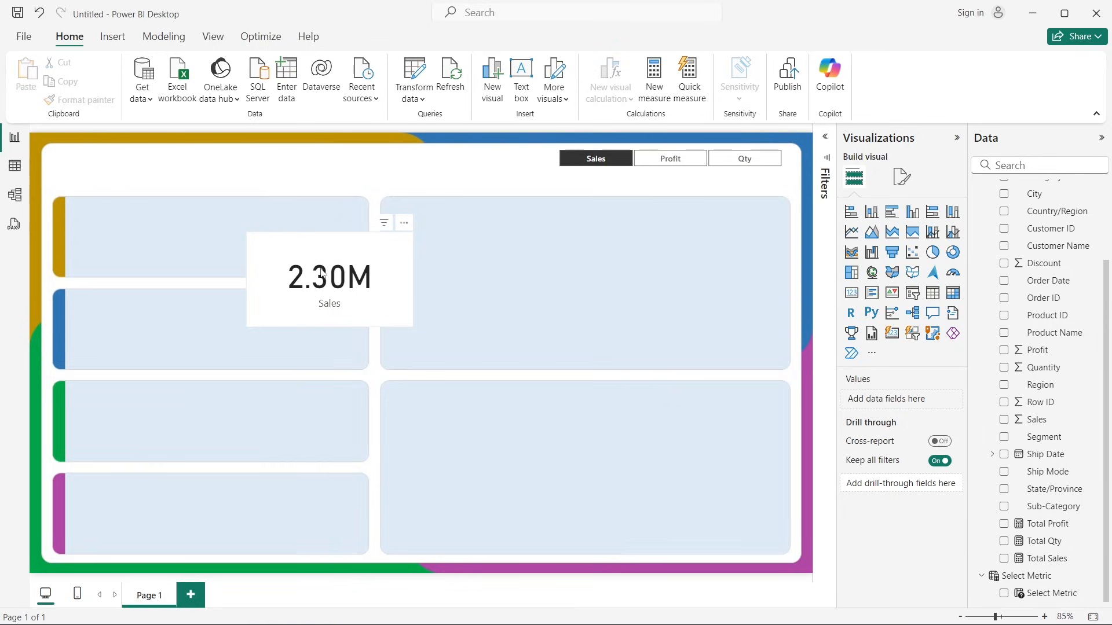
# Step: Switch to the Problem Statement presentation in PowerPoint to review the Central Region KPI requirements, and return to Power BI
pyautogui.hotkey('alt', 'Tab')
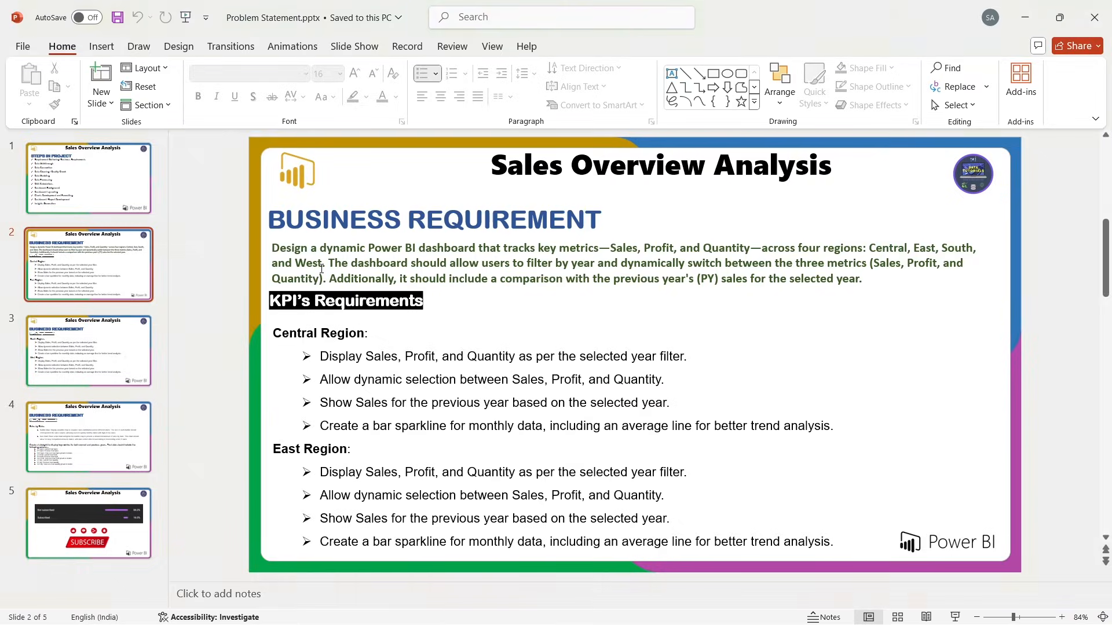
pyautogui.click(289, 333)
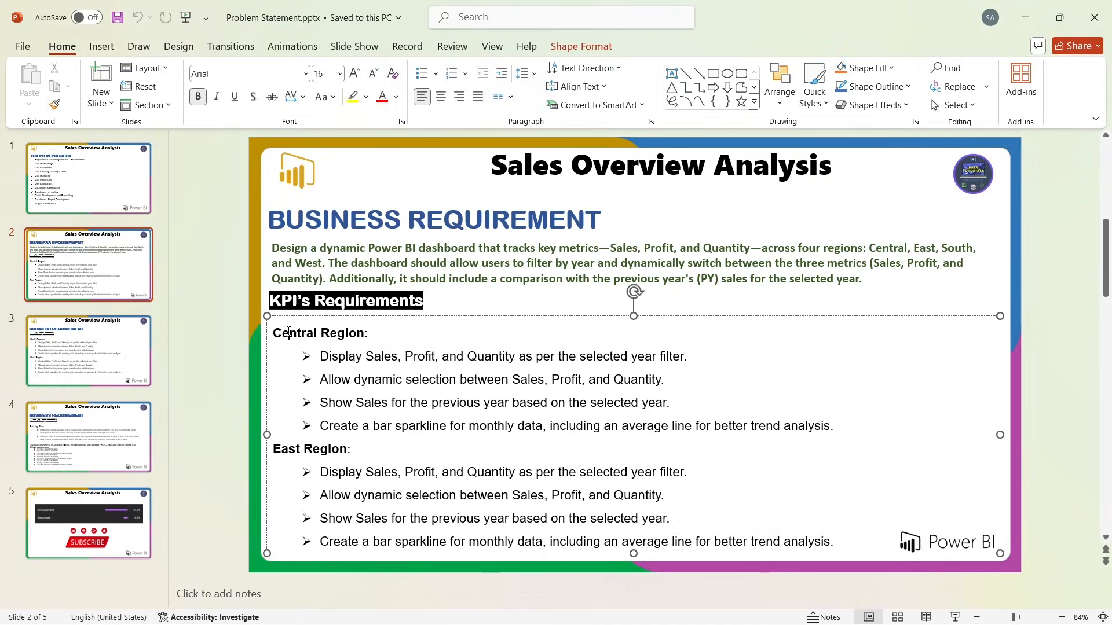
pyautogui.hotkey('alt', 'Tab')
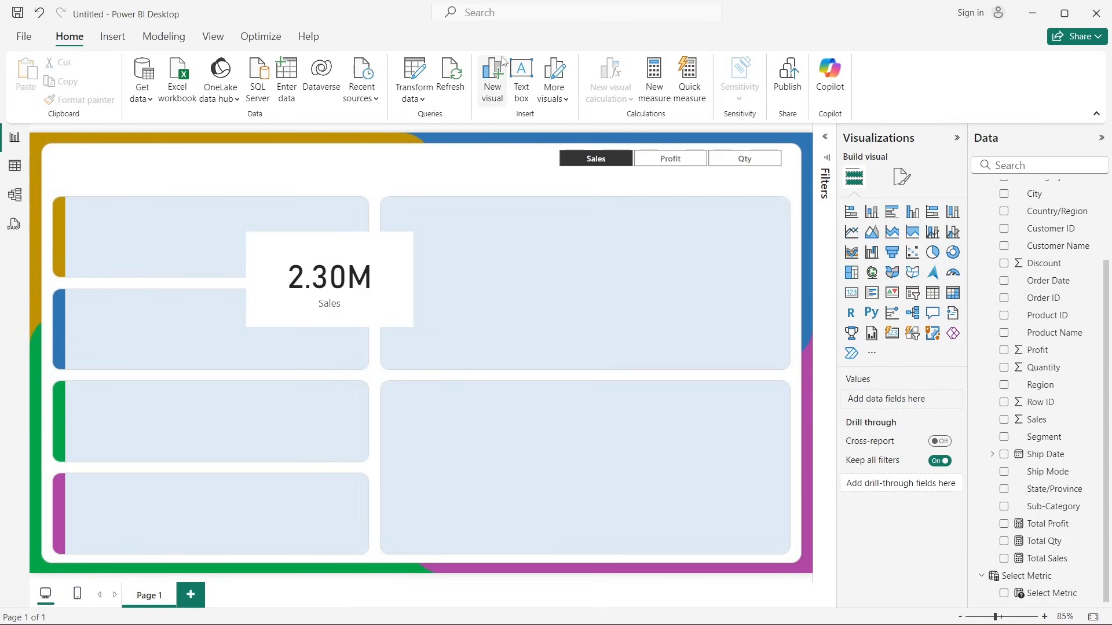
# Step: Insert a text box reading CENTRAL, shorten it to a single-line height and center its text
pyautogui.click(521, 76)
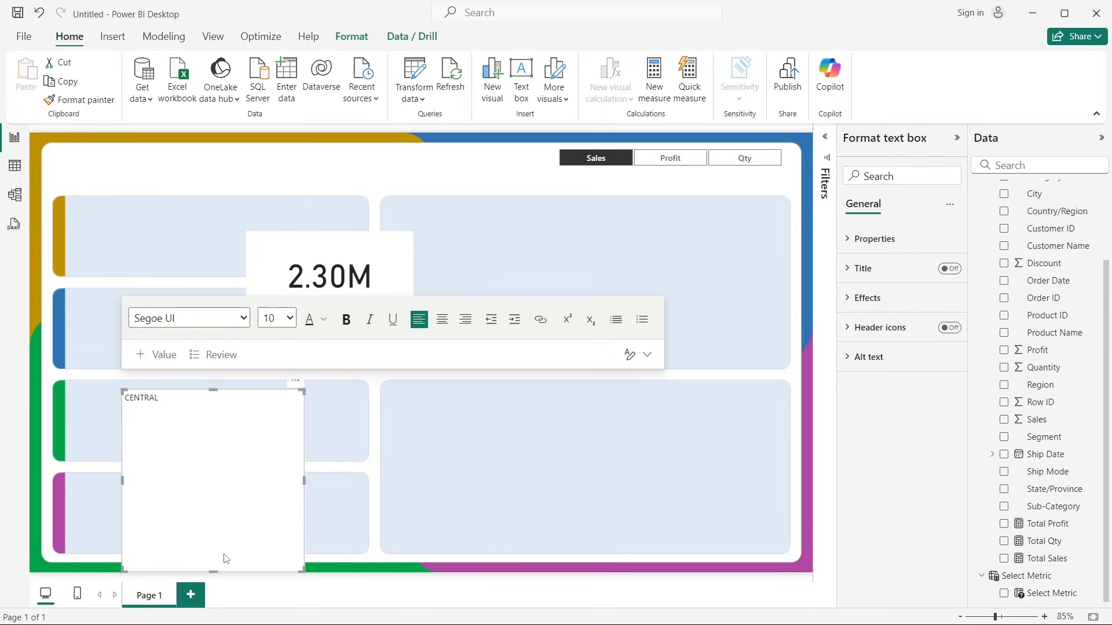
pyautogui.moveTo(216, 573); pyautogui.dragTo(207, 426)
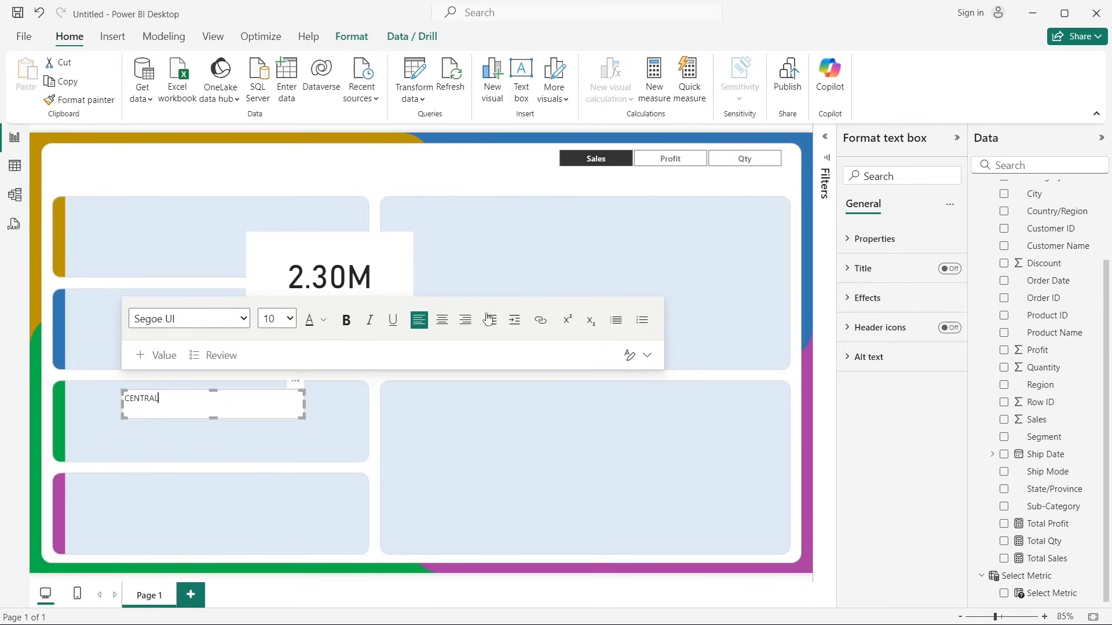
pyautogui.click(442, 320)
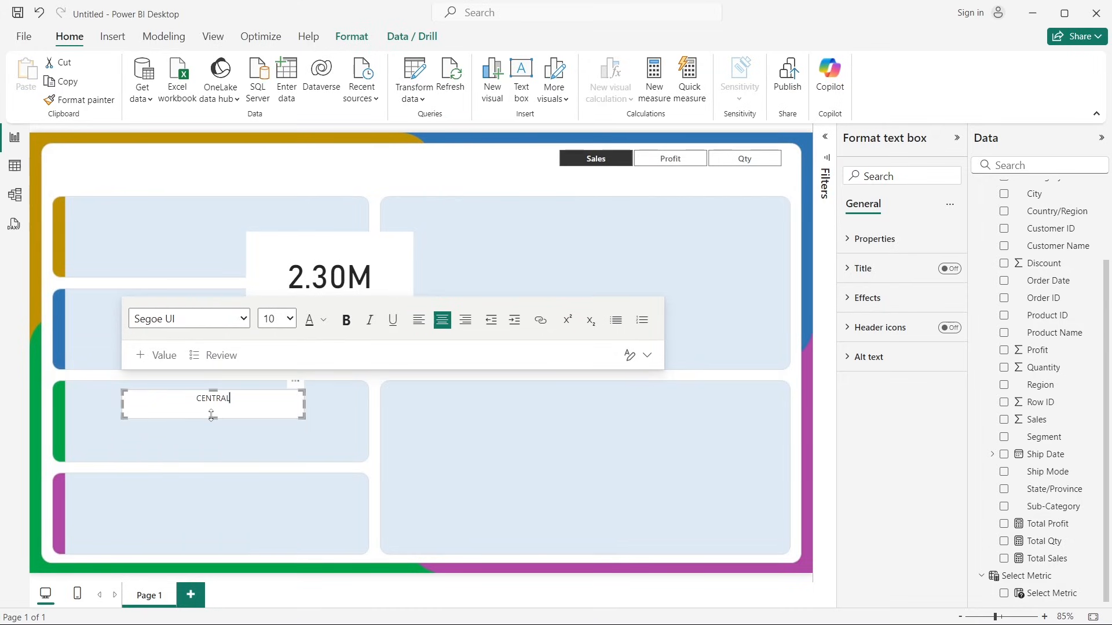
pyautogui.click(755, 219)
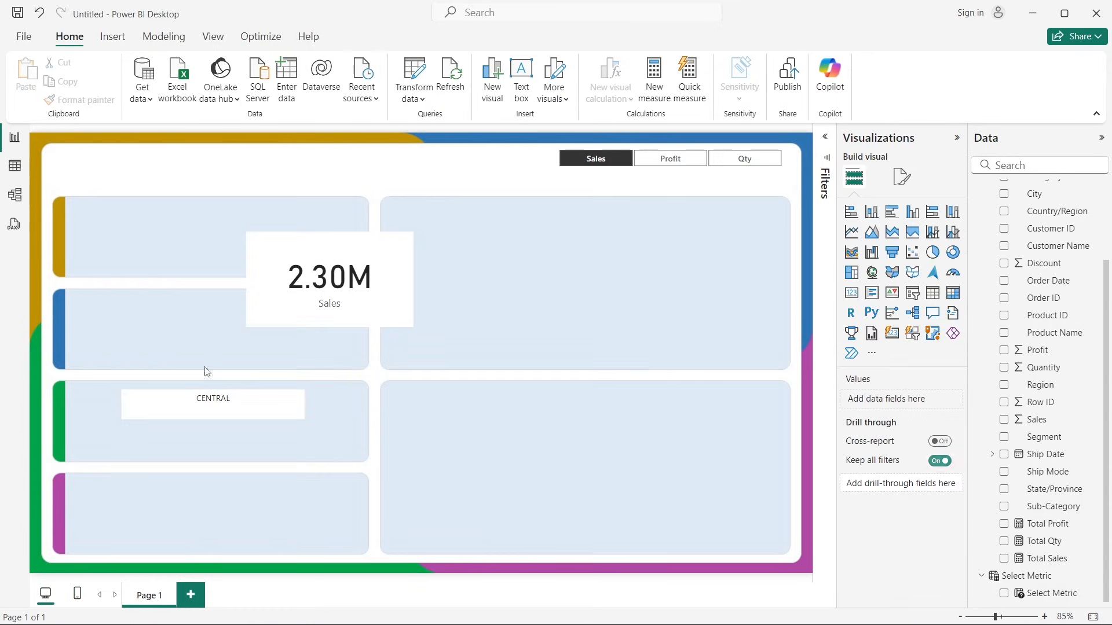
# Step: Turn off the CENTRAL text box's background and format its text as bold Calibri at size 14
pyautogui.click(269, 394)
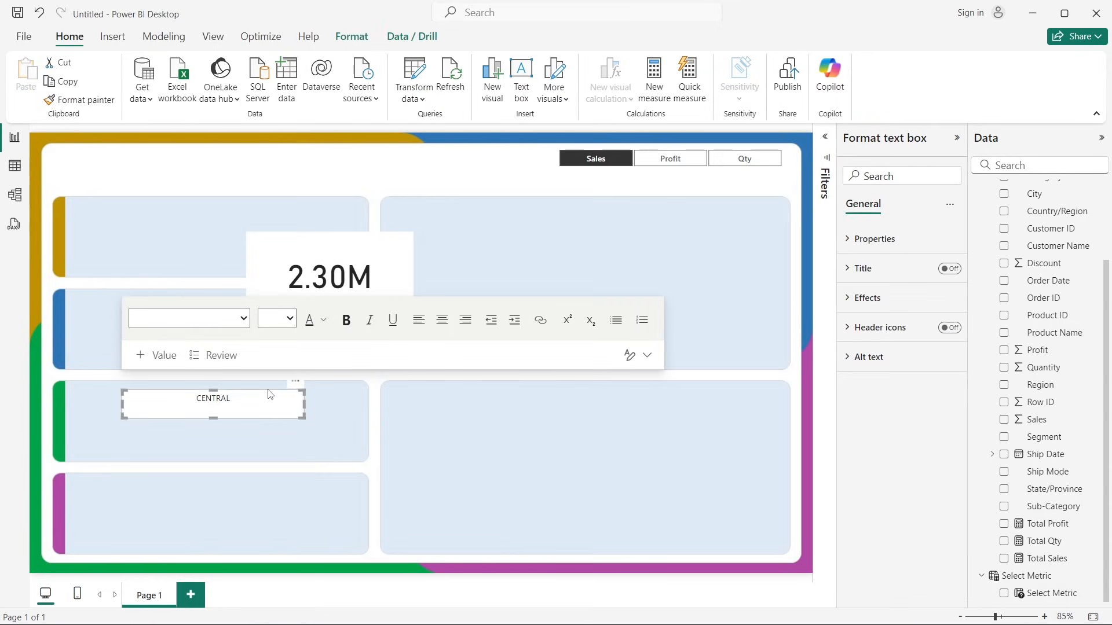
pyautogui.click(888, 299)
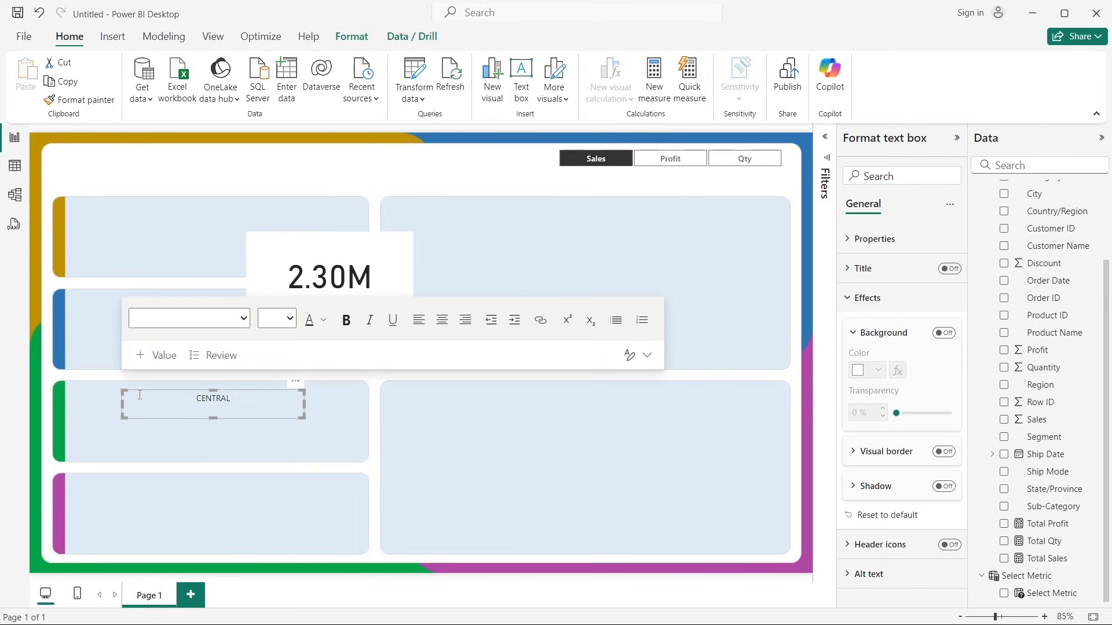
pyautogui.doubleClick(211, 399)
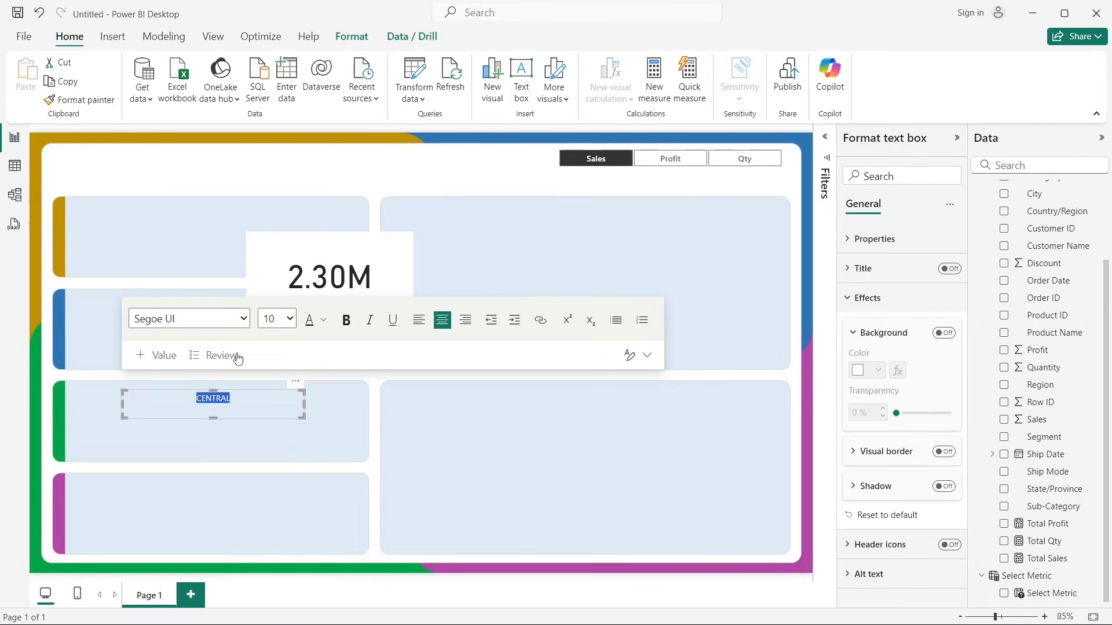
pyautogui.click(240, 319)
pyautogui.scroll(1, 223, 223)
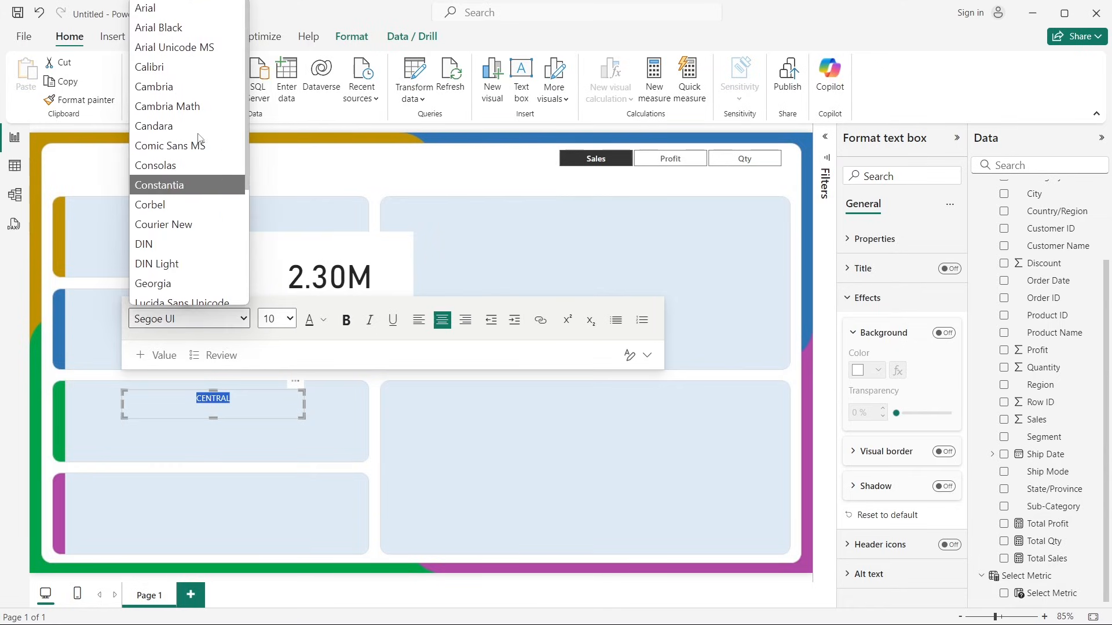
pyautogui.click(177, 71)
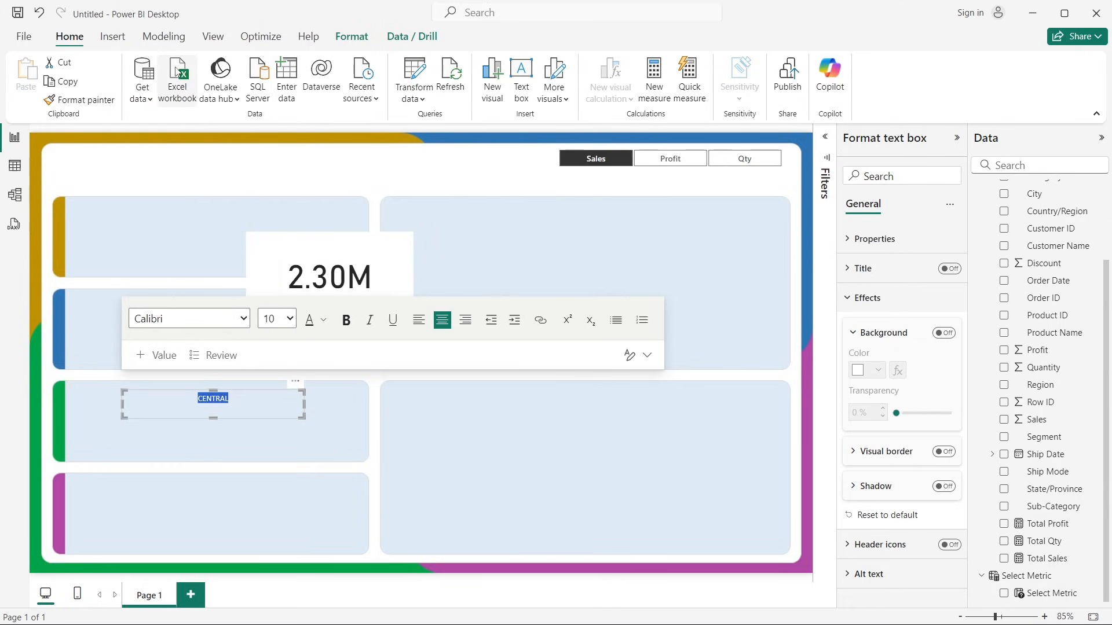
pyautogui.click(290, 320)
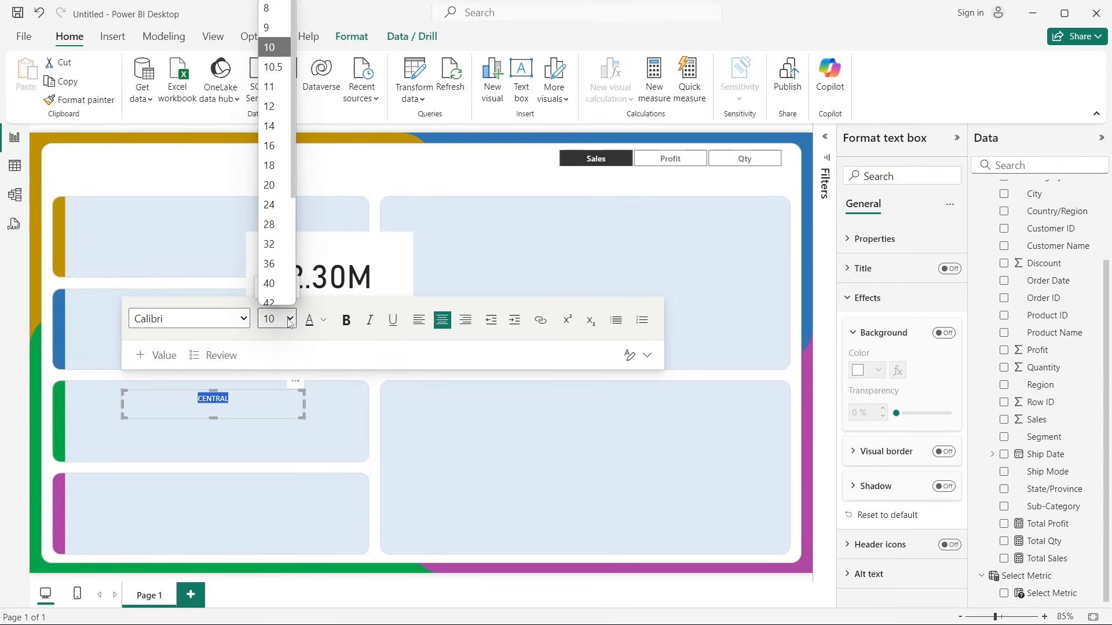
pyautogui.click(276, 128)
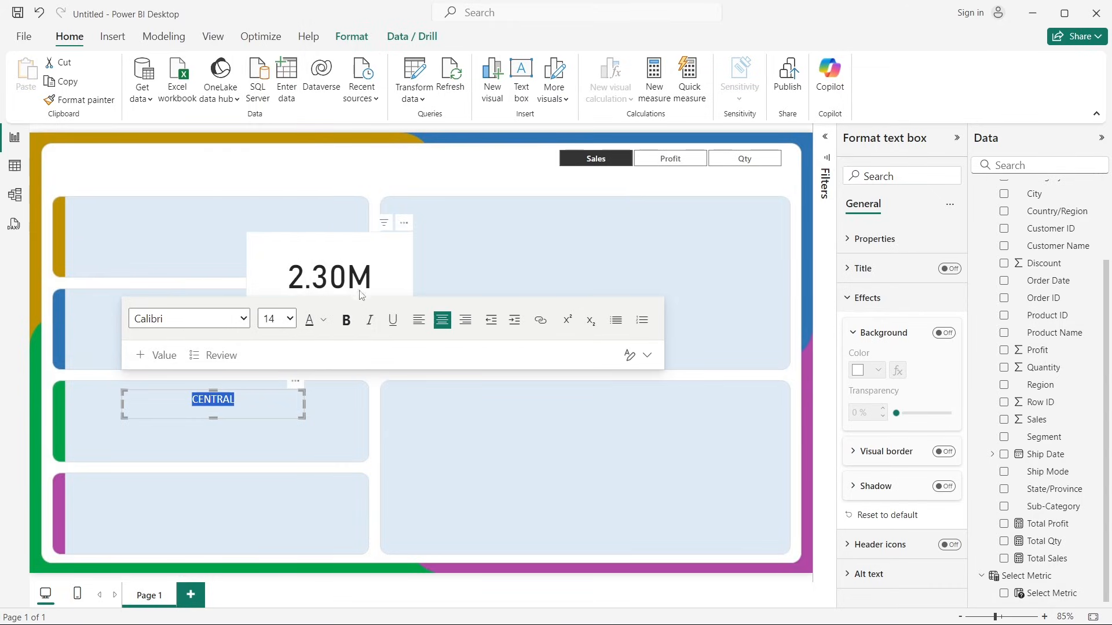
pyautogui.click(346, 320)
# Step: Shrink the CENTRAL text box to fit its word and place it in the upper-left corner of the gold-edged panel
pyautogui.moveTo(306, 418); pyautogui.dragTo(168, 358)
pyautogui.moveTo(153, 407); pyautogui.dragTo(178, 409)
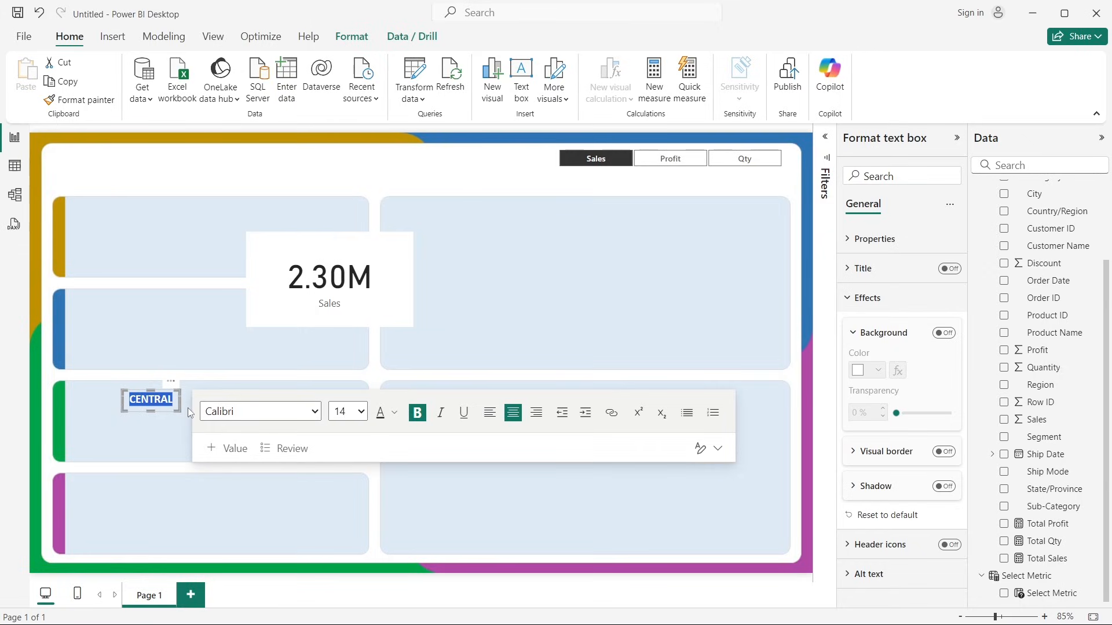
pyautogui.click(187, 408)
pyautogui.click(170, 407)
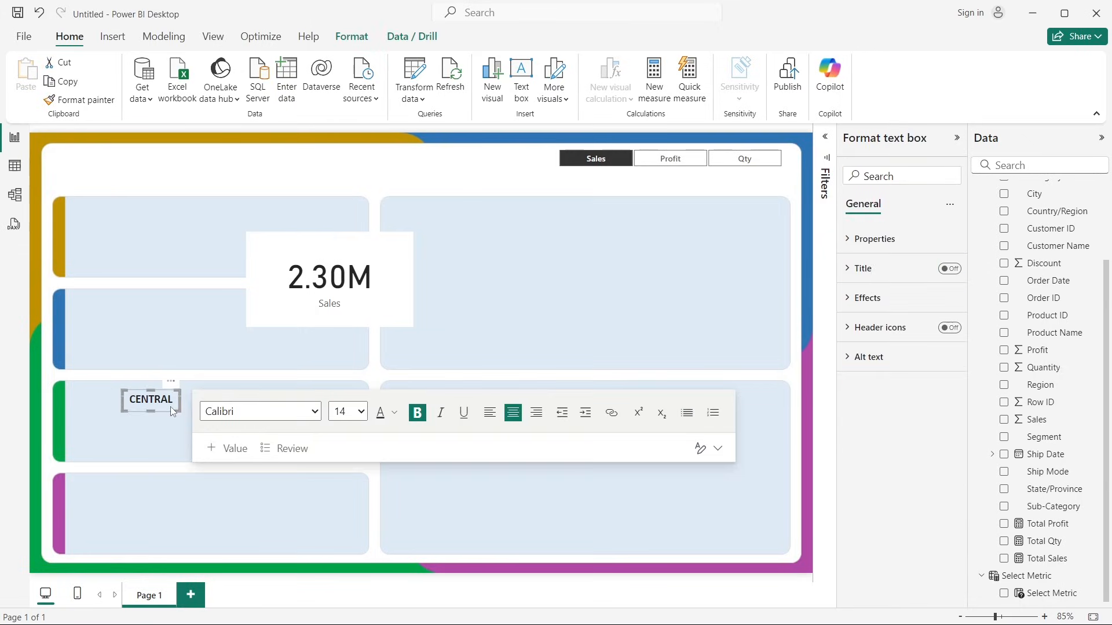
pyautogui.moveTo(164, 411); pyautogui.dragTo(108, 217)
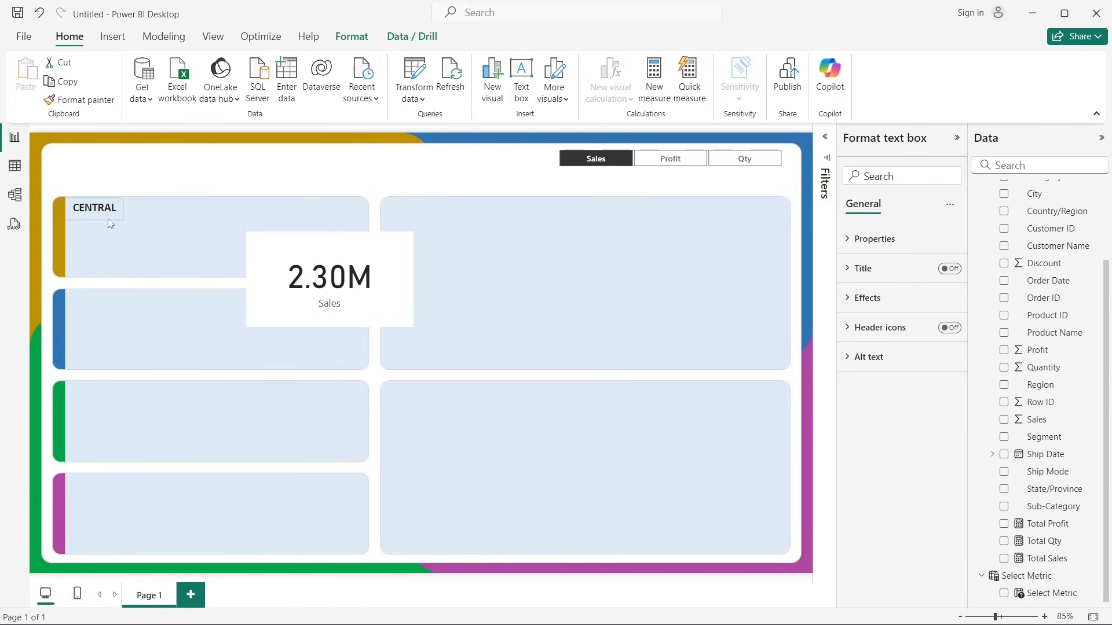
pyautogui.click(121, 185)
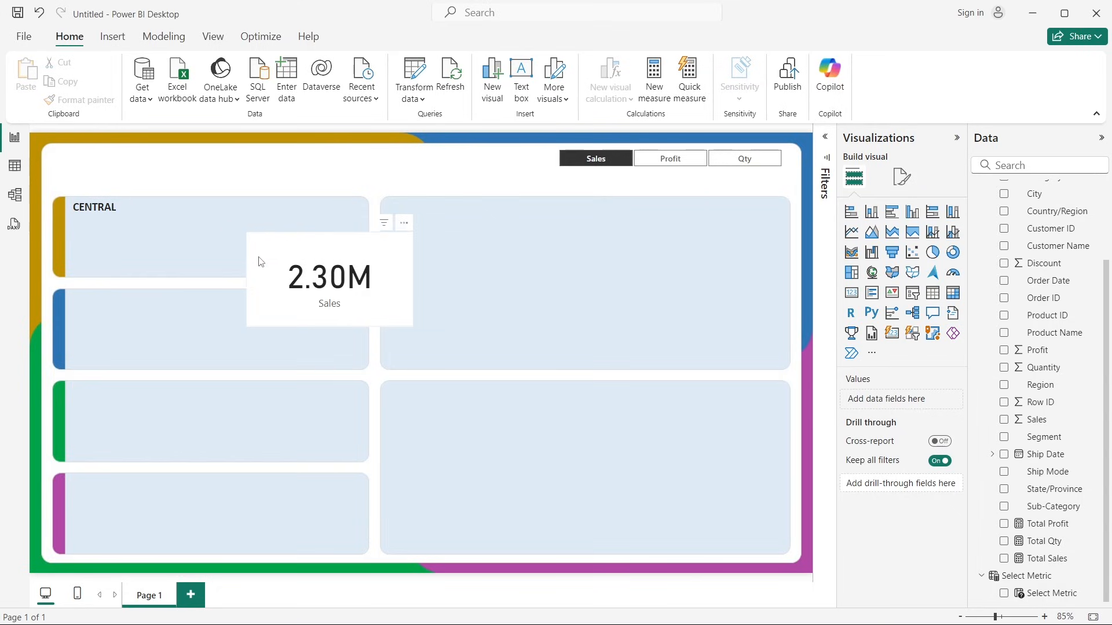
# Step: Move the Select Metric card over the gold-edged panel beside the CENTRAL heading and turn off its category label
pyautogui.moveTo(329, 256); pyautogui.dragTo(190, 245)
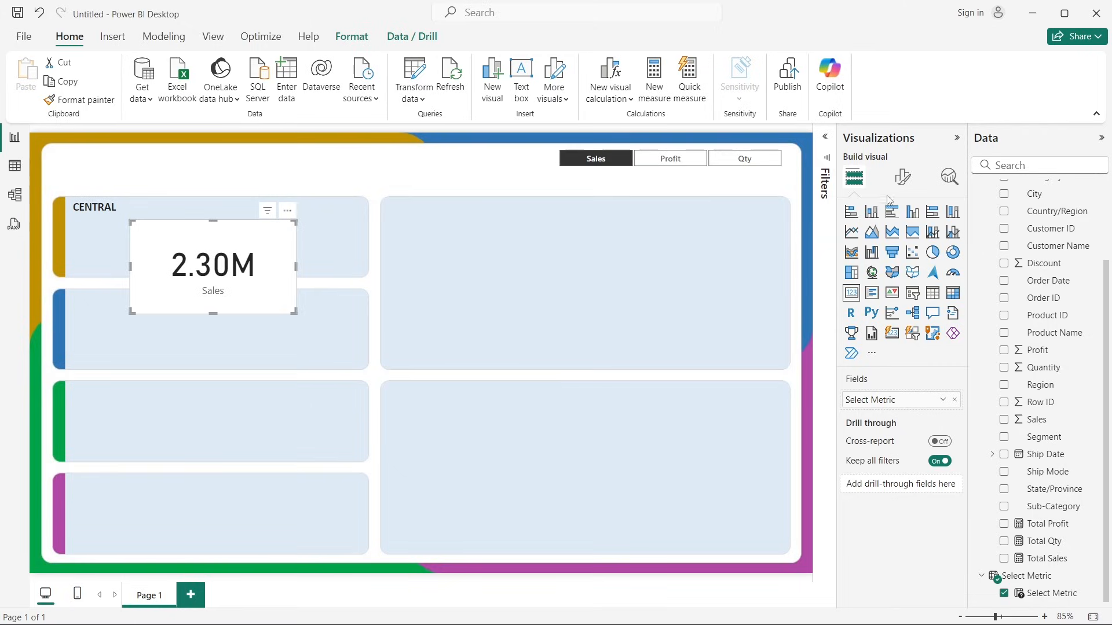
pyautogui.click(902, 177)
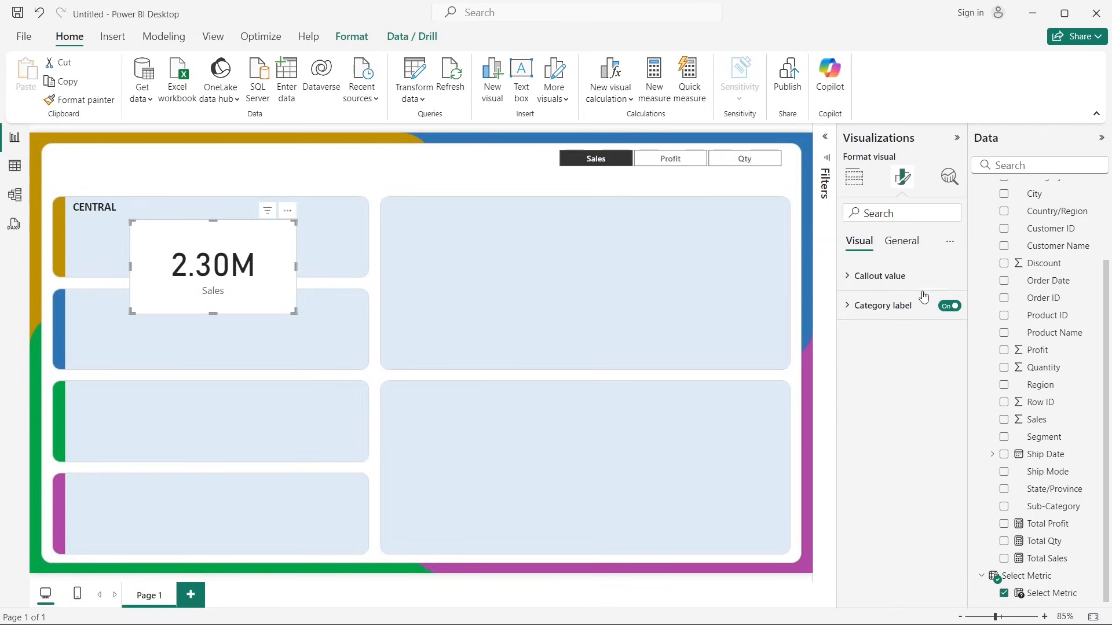
pyautogui.click(950, 306)
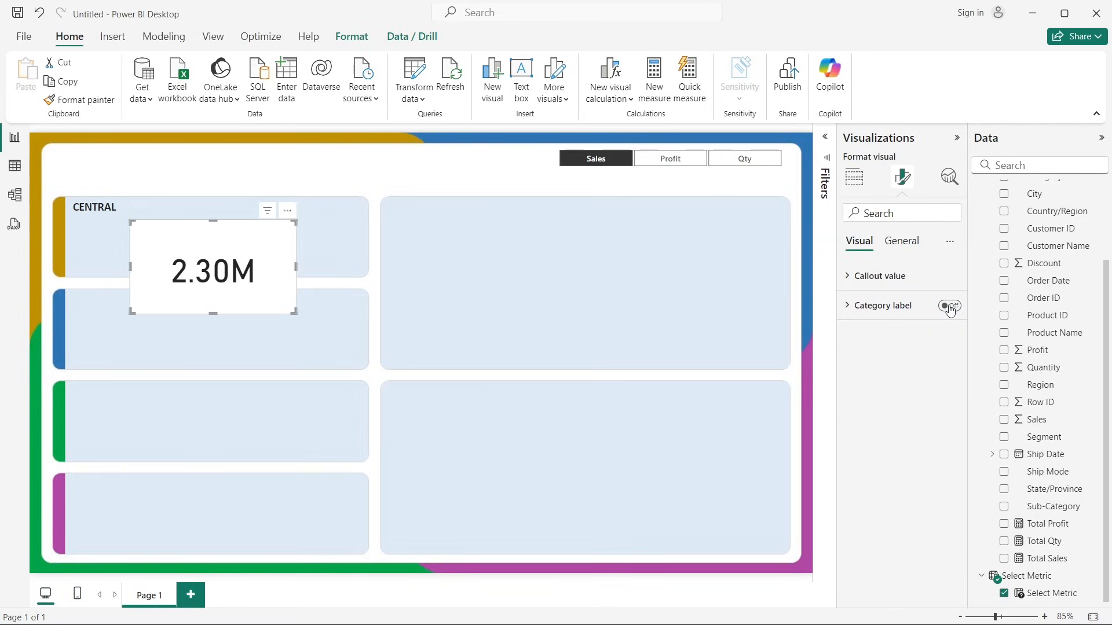
# Step: Try the Candara font on the card's callout value
pyautogui.click(893, 284)
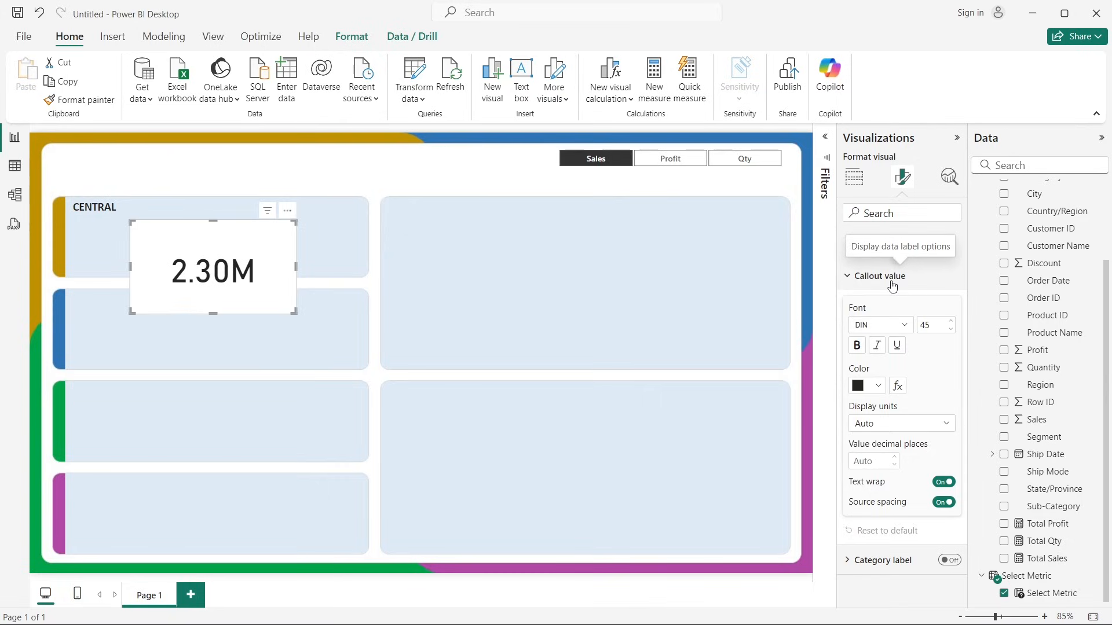
pyautogui.click(903, 325)
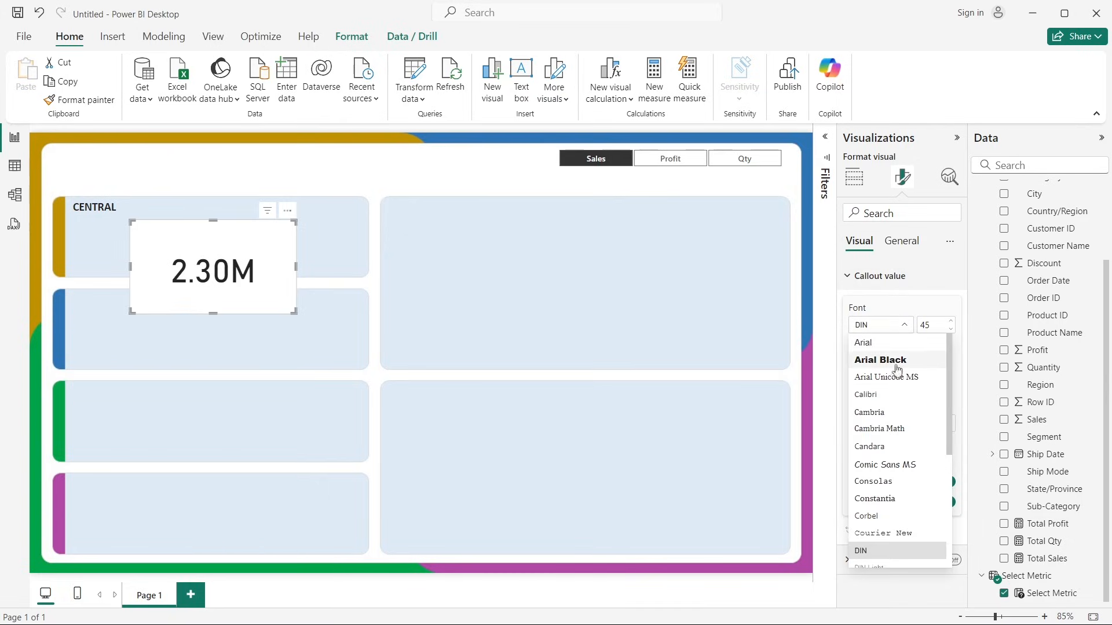
pyautogui.click(868, 448)
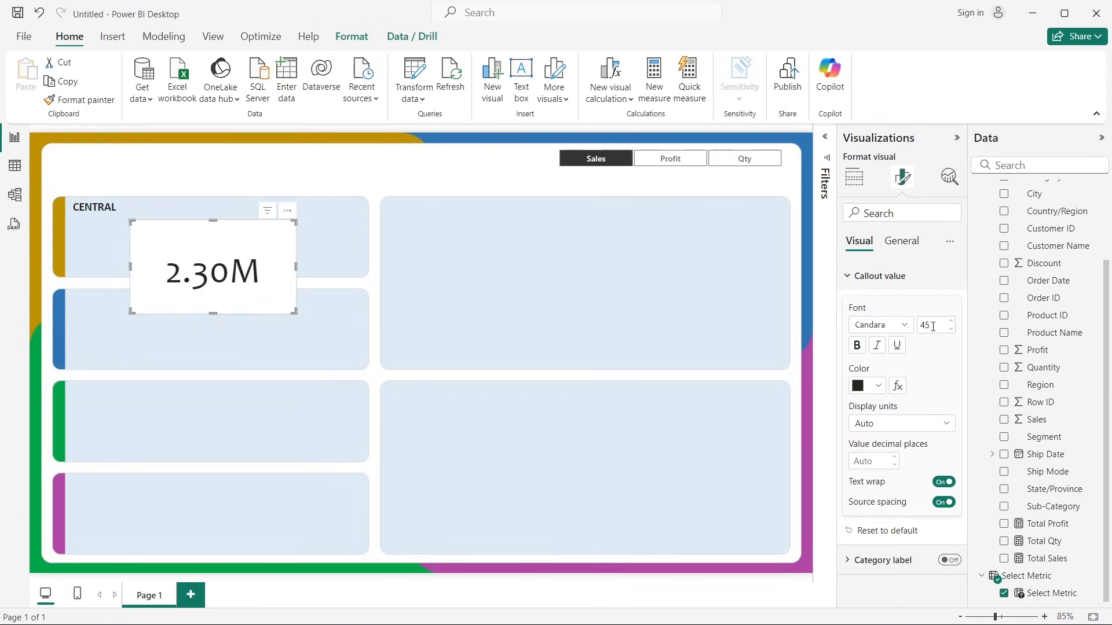
# Step: Switch to the finished Sales Overview Report to check the Central card's callout formatting, and return to the untitled report
pyautogui.click(898, 328)
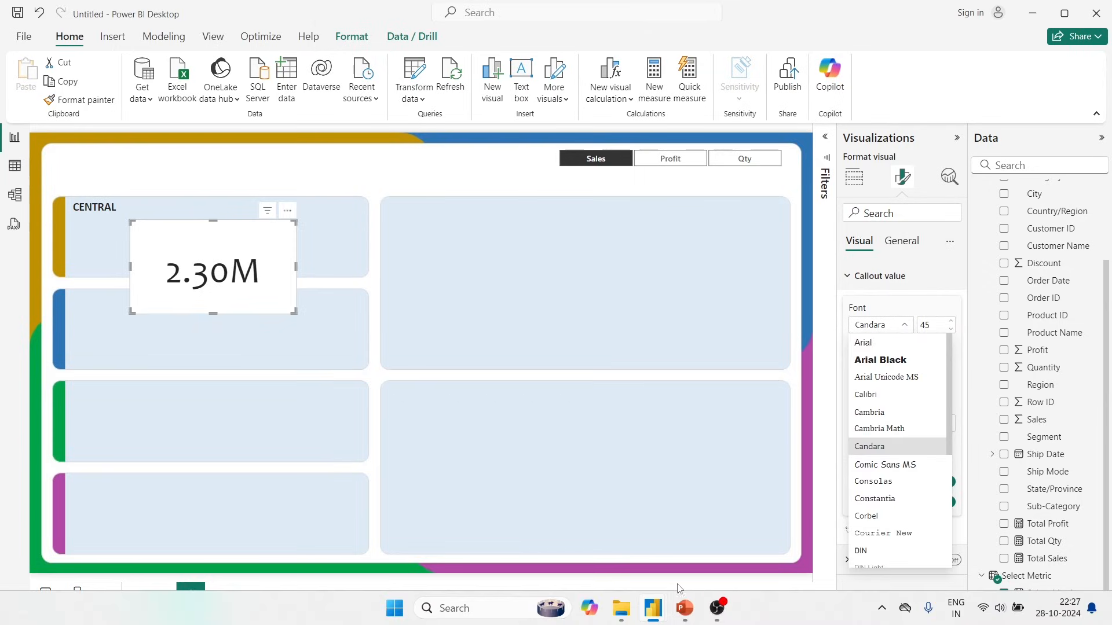
pyautogui.moveTo(653, 608)
pyautogui.click(591, 545)
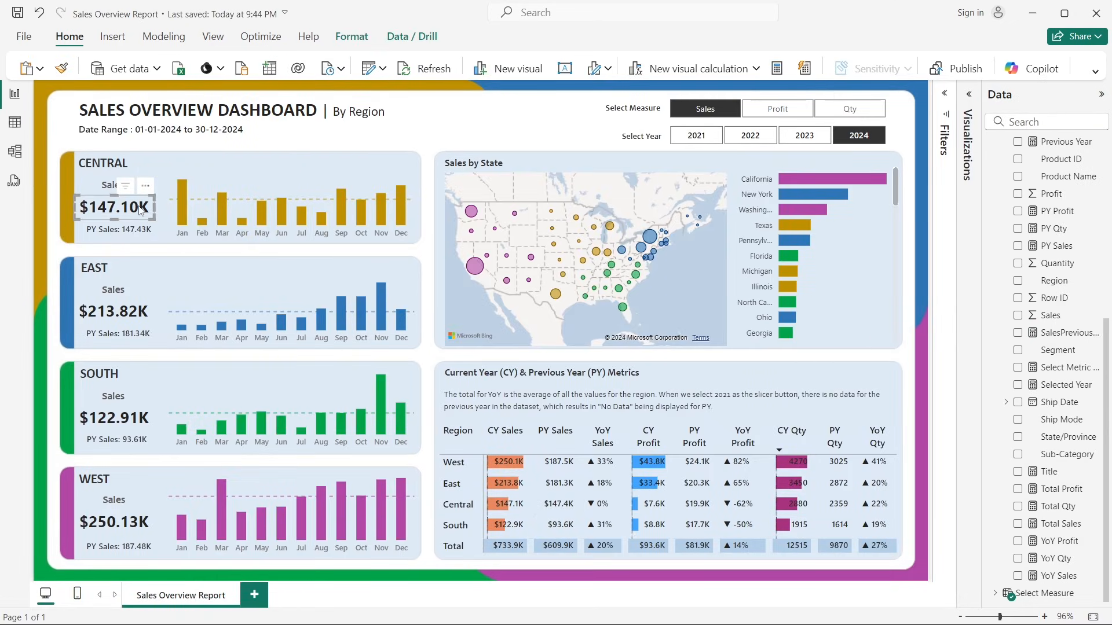
pyautogui.click(965, 113)
pyautogui.click(916, 134)
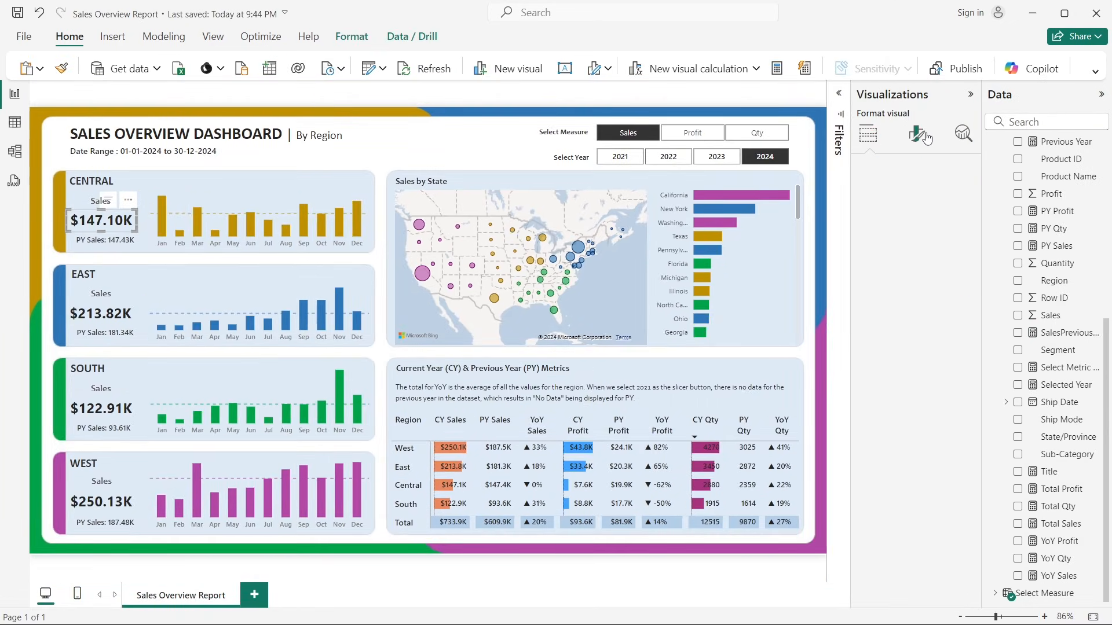
pyautogui.click(897, 234)
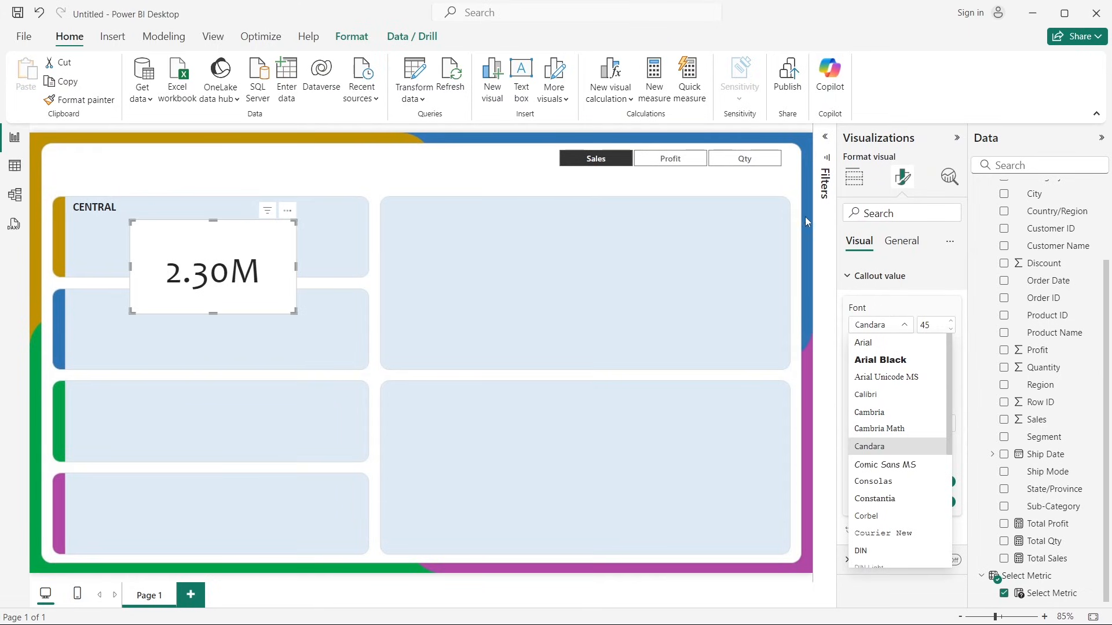
# Step: Set the card's callout value font to Segoe UI Bold at size 17
pyautogui.scroll(-5, 873, 459)
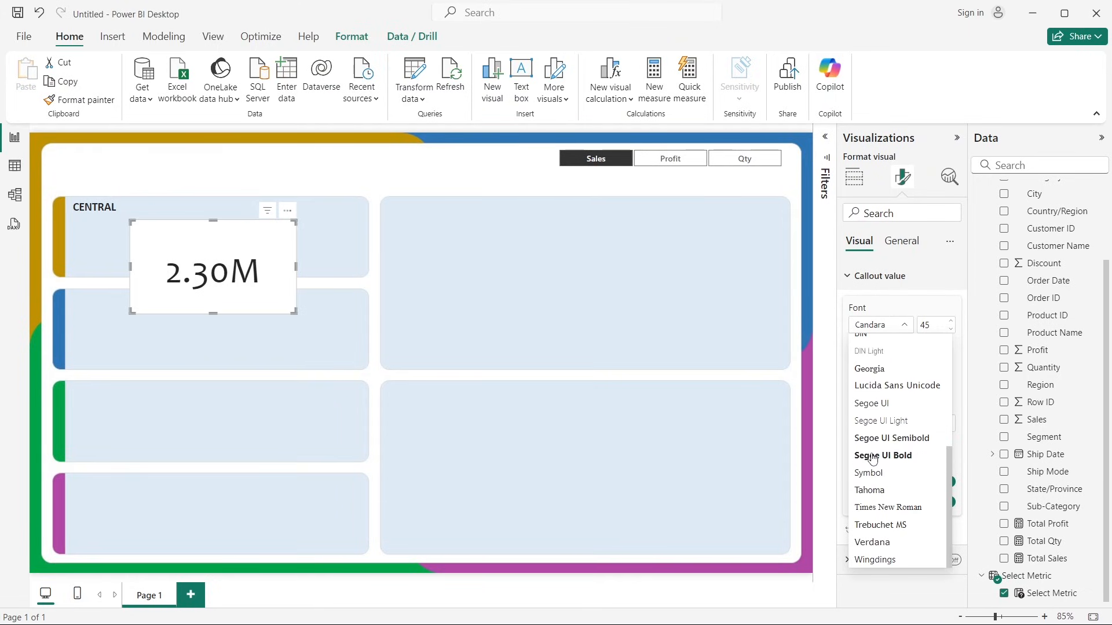
pyautogui.click(921, 438)
pyautogui.click(889, 333)
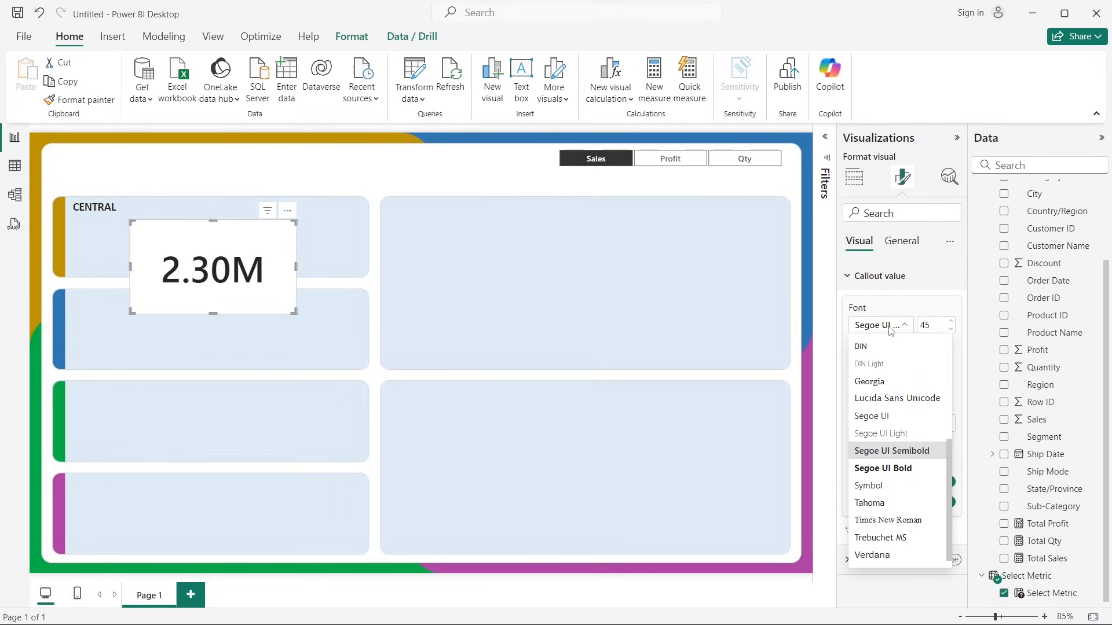
pyautogui.click(898, 468)
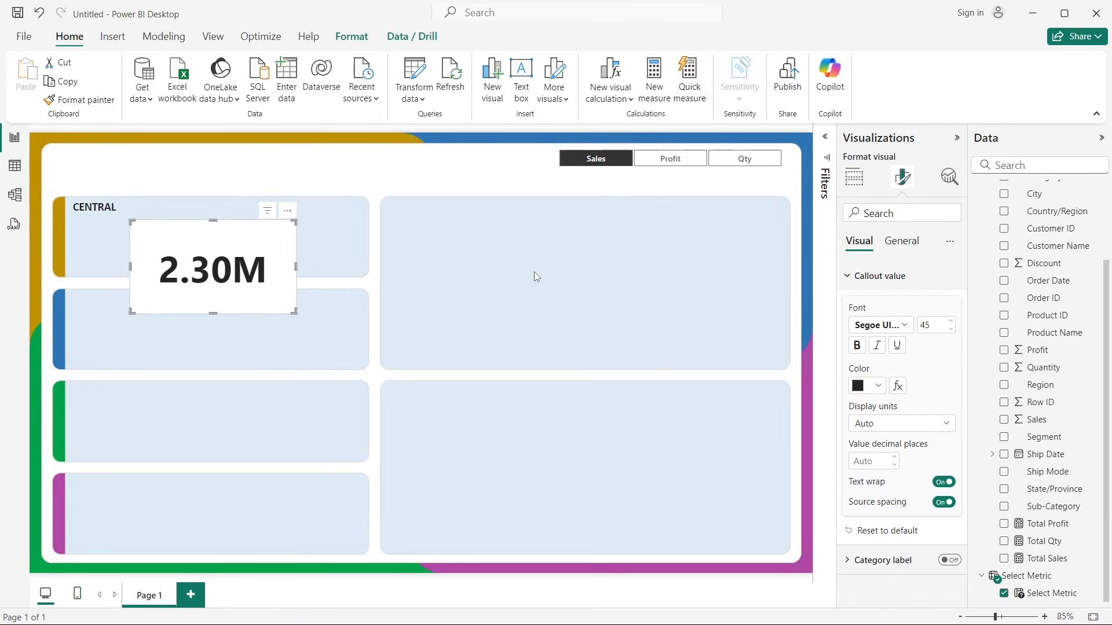
pyautogui.doubleClick(936, 324)
pyautogui.write('17')
pyautogui.click(292, 312)
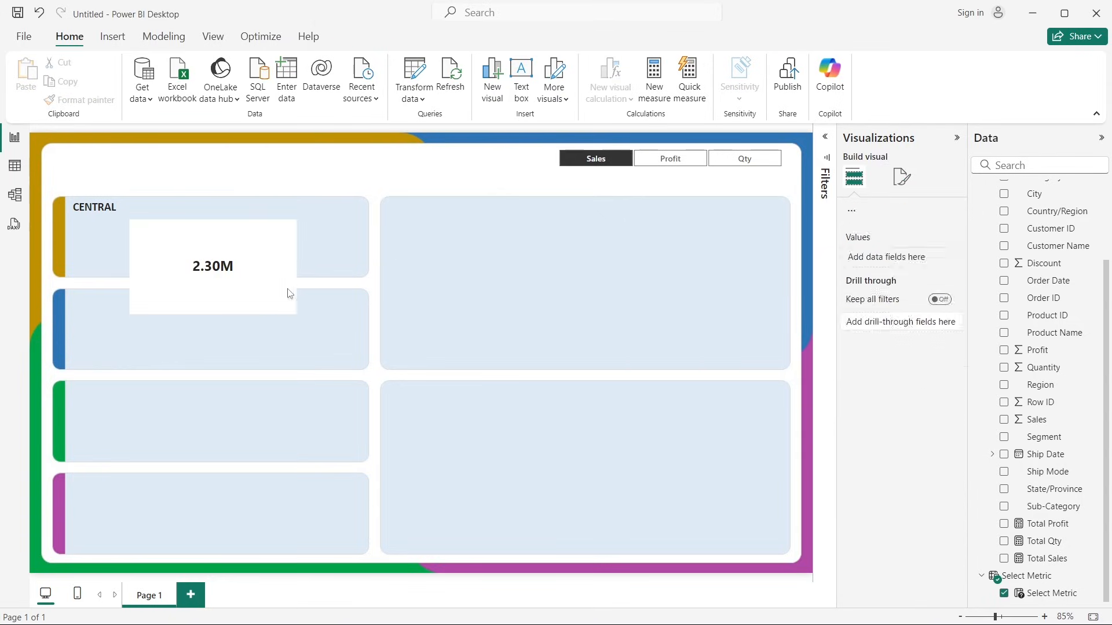
# Step: Shrink the card to fit its value just under the CENTRAL heading and turn off its background
pyautogui.click(285, 257)
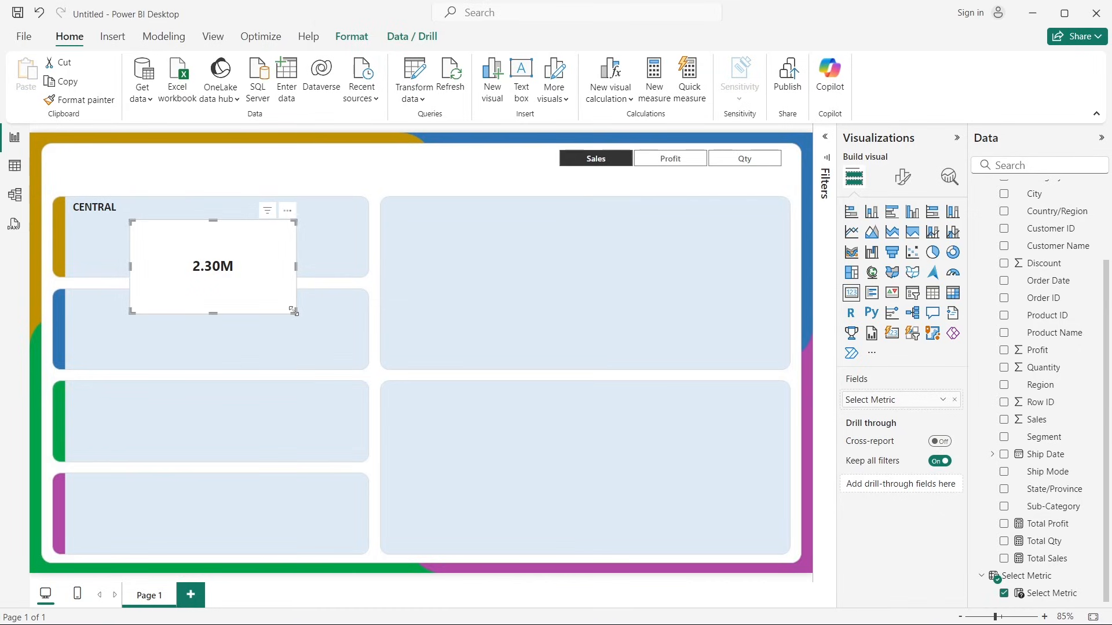
pyautogui.moveTo(294, 312); pyautogui.dragTo(122, 229)
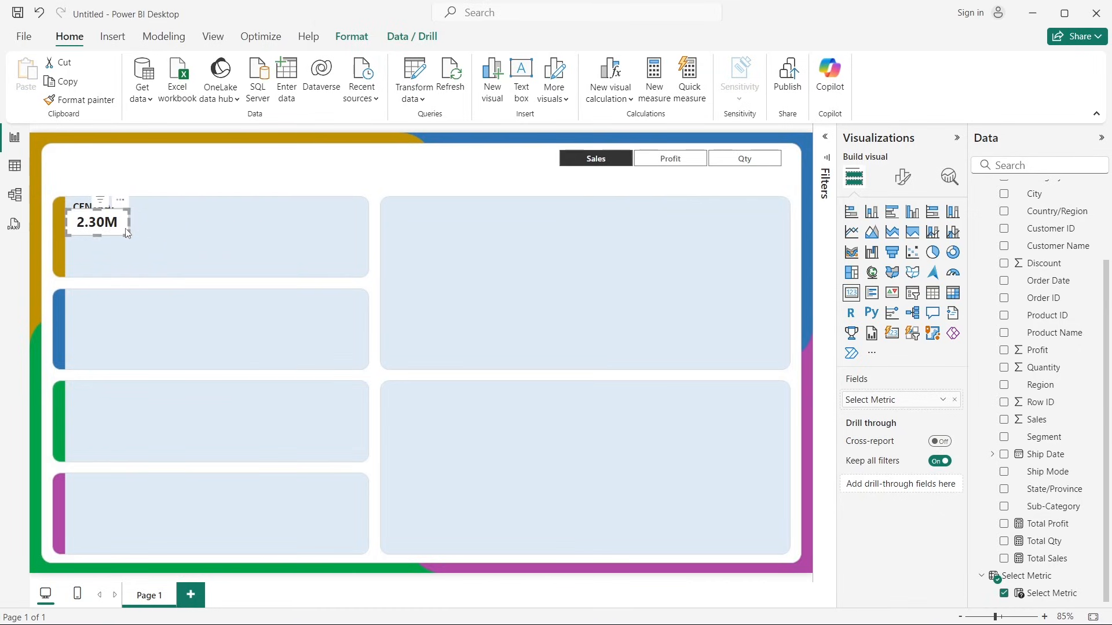
pyautogui.click(903, 176)
pyautogui.click(901, 241)
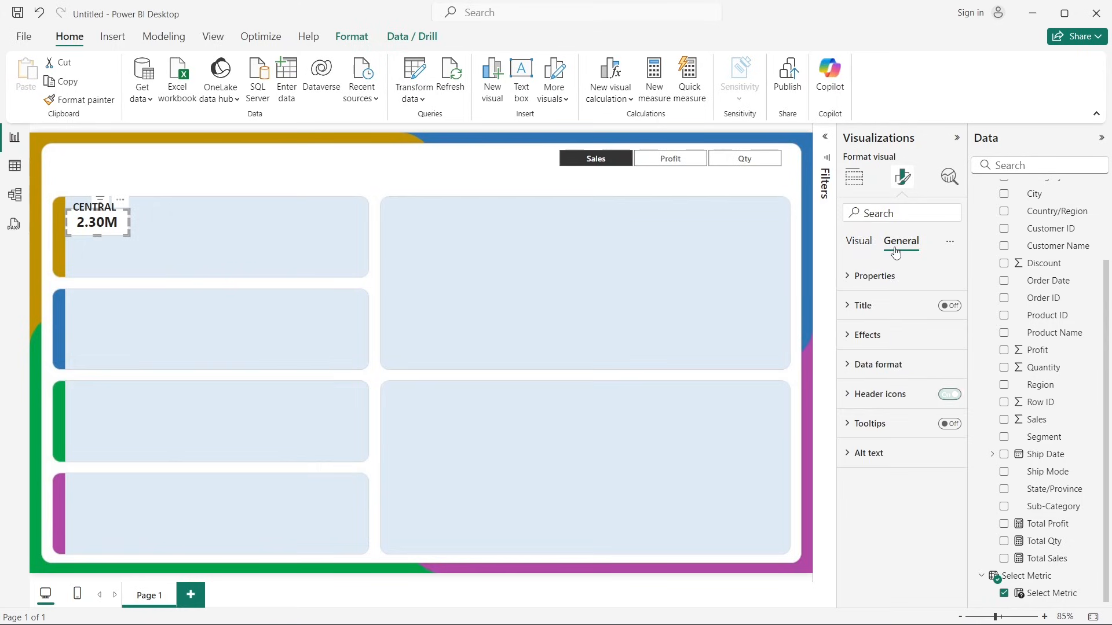
pyautogui.click(868, 334)
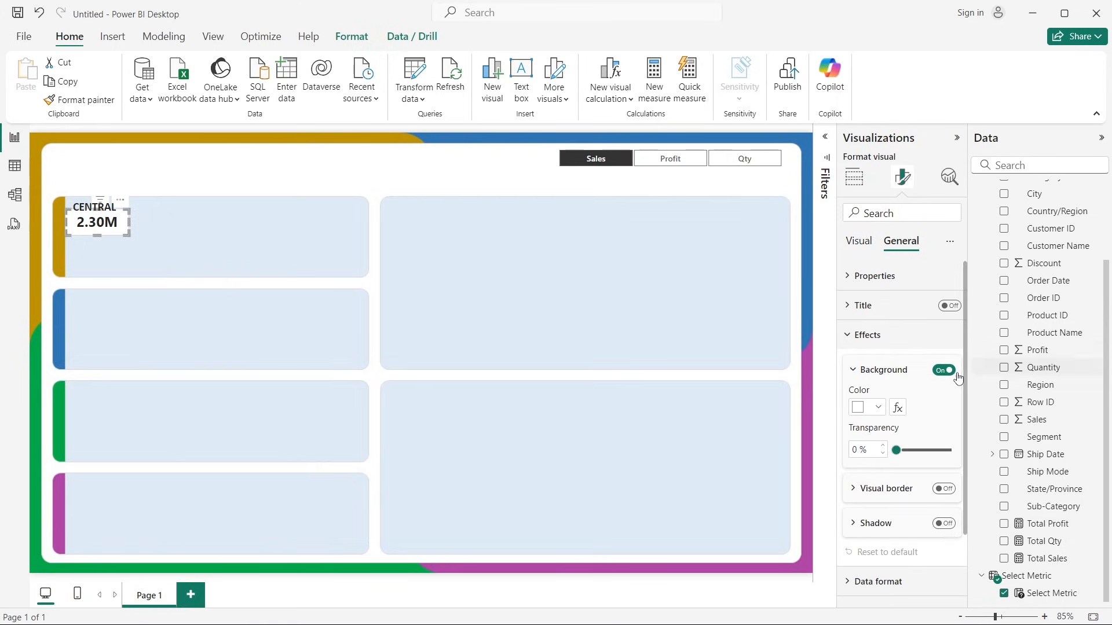
pyautogui.click(938, 372)
# Step: Nudge the metric card down to leave a gap below the CENTRAL heading in the gold-edged panel
pyautogui.moveTo(114, 233); pyautogui.dragTo(112, 238)
pyautogui.press('Down')
pyautogui.press('Down')
pyautogui.press('Down')
pyautogui.press('Down')
pyautogui.press('Down')
pyautogui.press('Down')
pyautogui.press('Down')
pyautogui.press('Down')
pyautogui.press('Down')
pyautogui.press('Down')
pyautogui.press('Down')
pyautogui.press('Down')
pyautogui.press('Down')
pyautogui.press('Down')
pyautogui.press('Down')
pyautogui.press('Down')
pyautogui.press('Down')
pyautogui.press('Down')
pyautogui.press('Down')
pyautogui.press('Down')
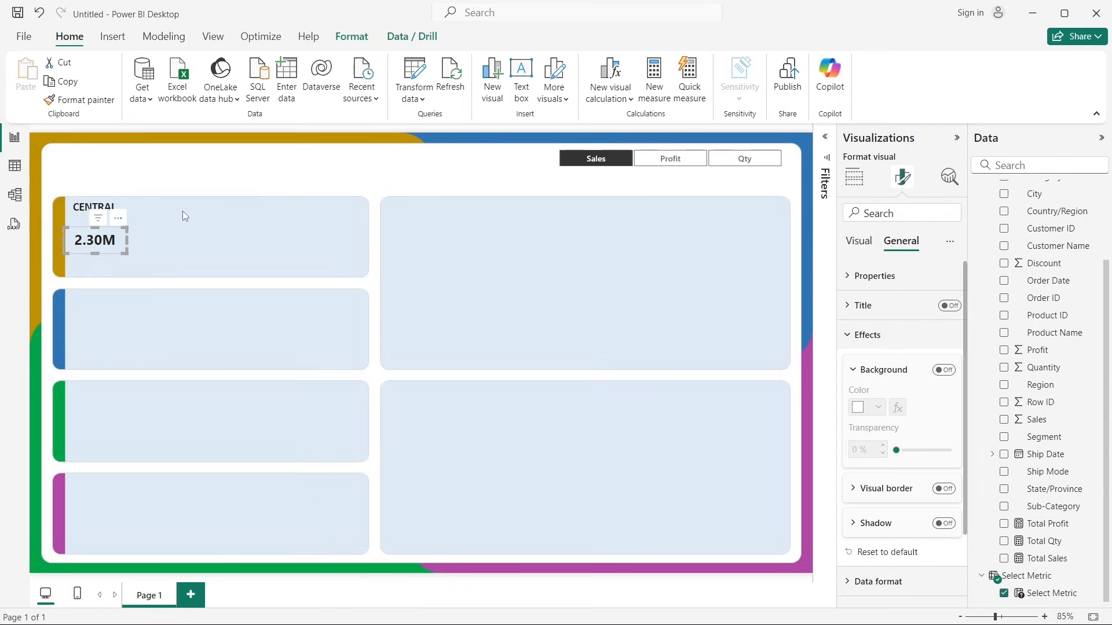
pyautogui.click(182, 183)
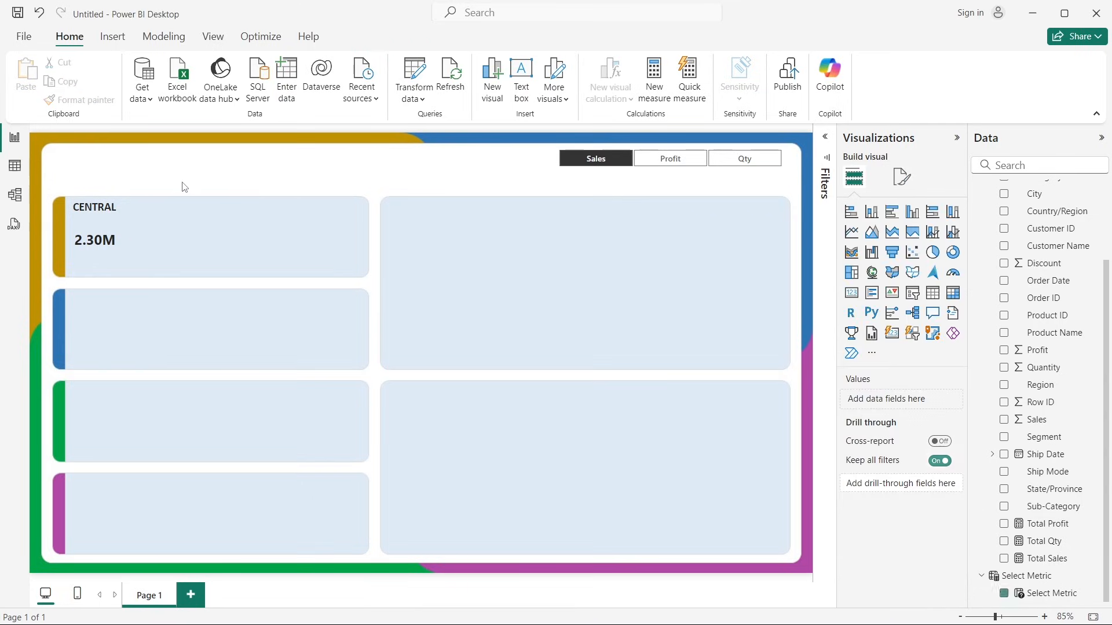
pyautogui.click(102, 242)
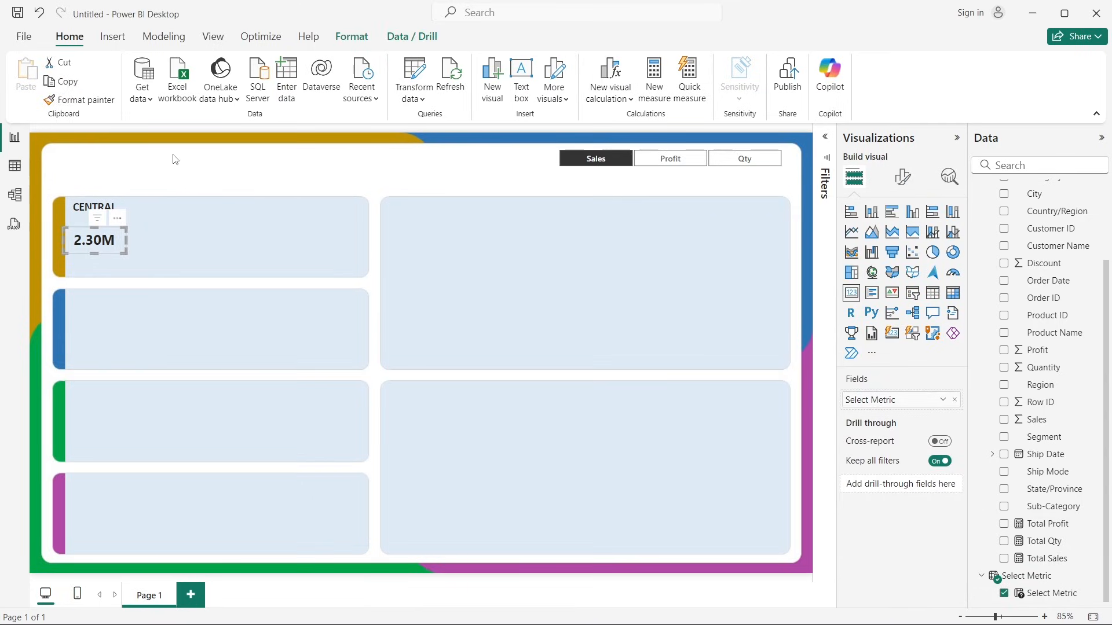
pyautogui.click(102, 211)
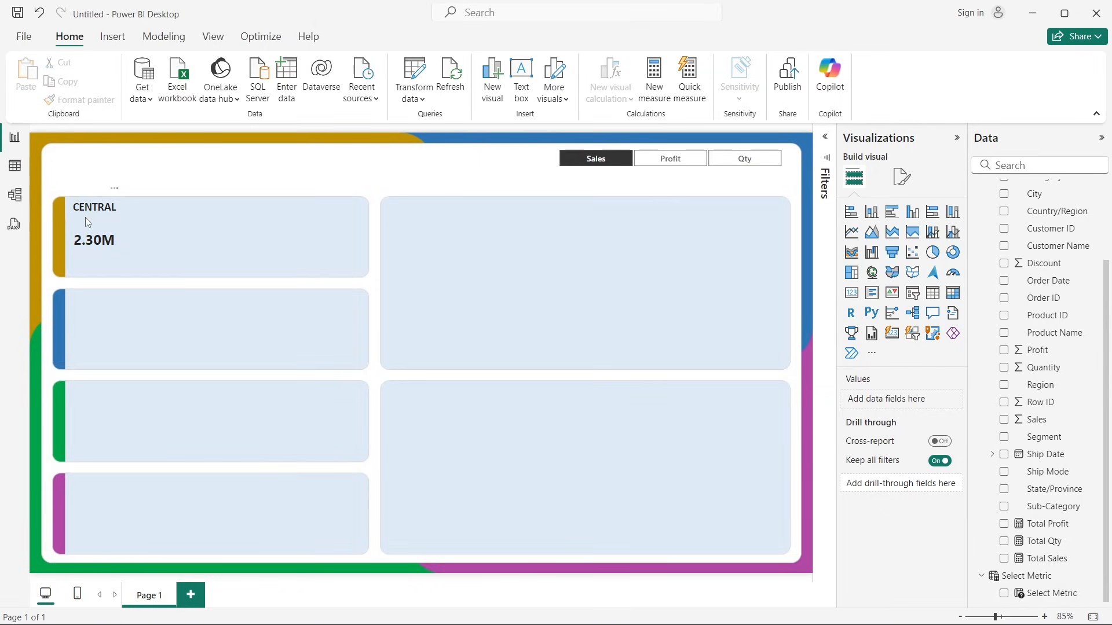
# Step: Check that the resized Central card fits its values by switching the metric slicer to Profit and Qty
pyautogui.click(666, 177)
pyautogui.moveTo(669, 171); pyautogui.dragTo(670, 174)
pyautogui.click(669, 164)
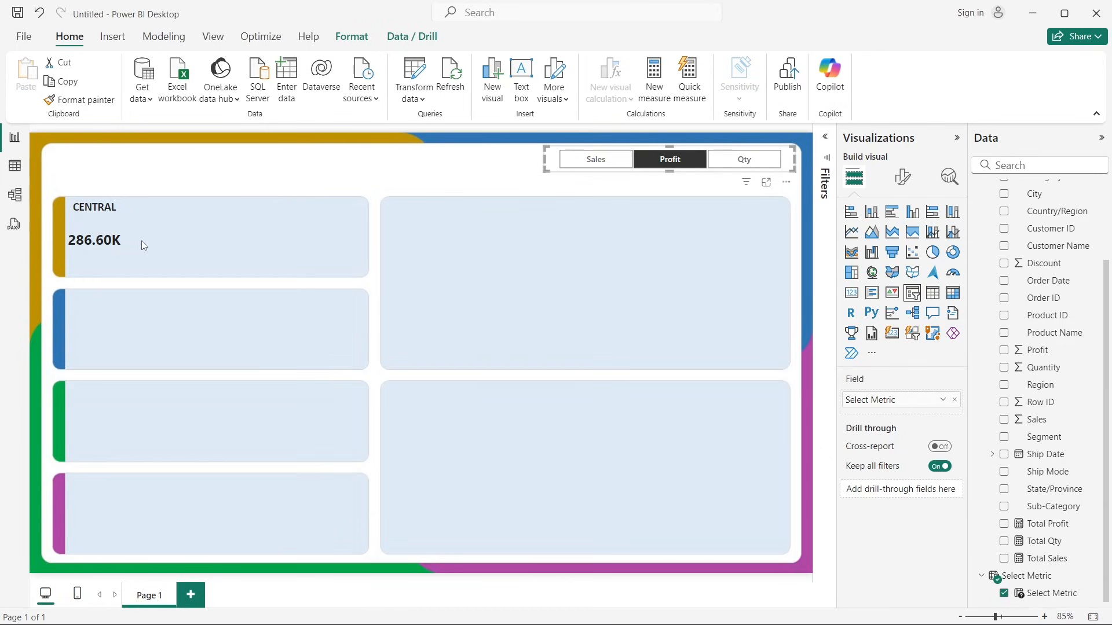
pyautogui.click(755, 168)
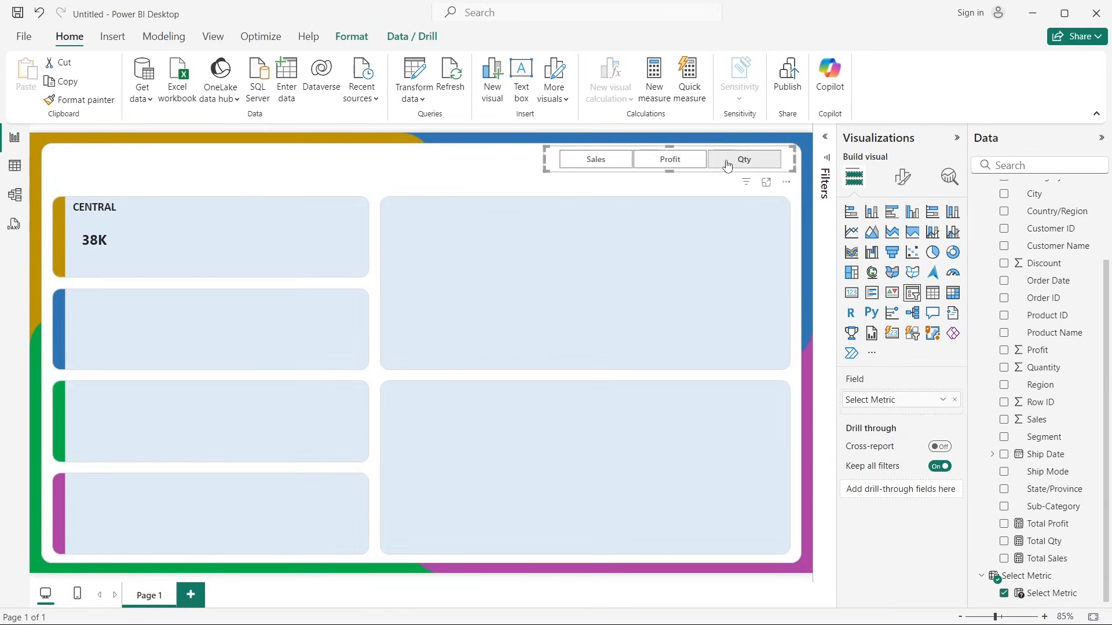
# Step: Switch the metric slicer back to Sales for the Central card
pyautogui.click(643, 162)
pyautogui.click(596, 161)
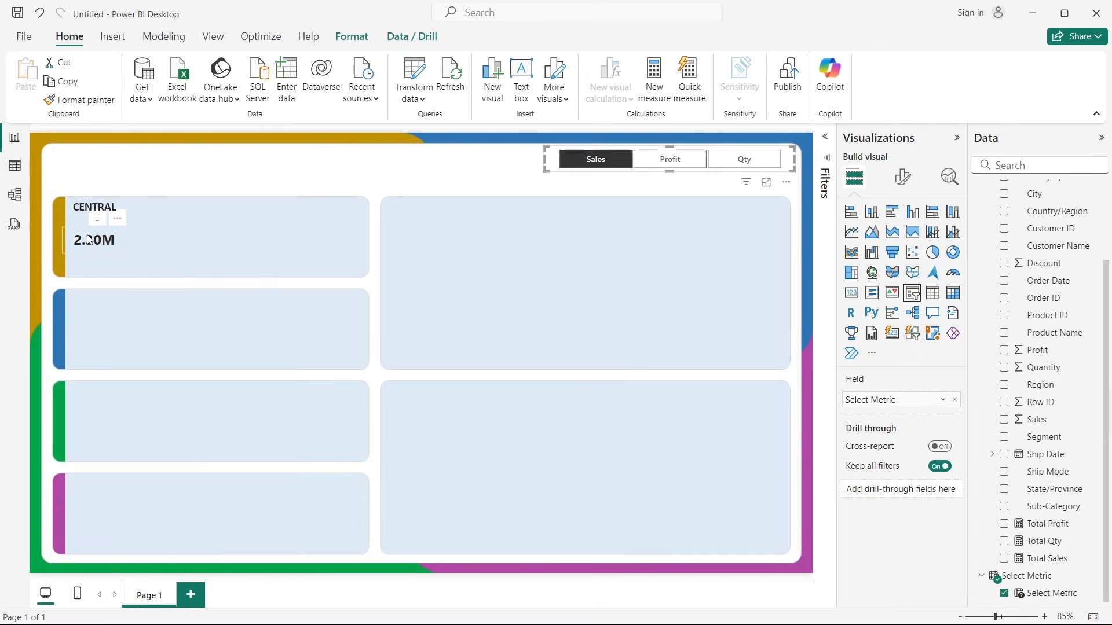
pyautogui.click(89, 240)
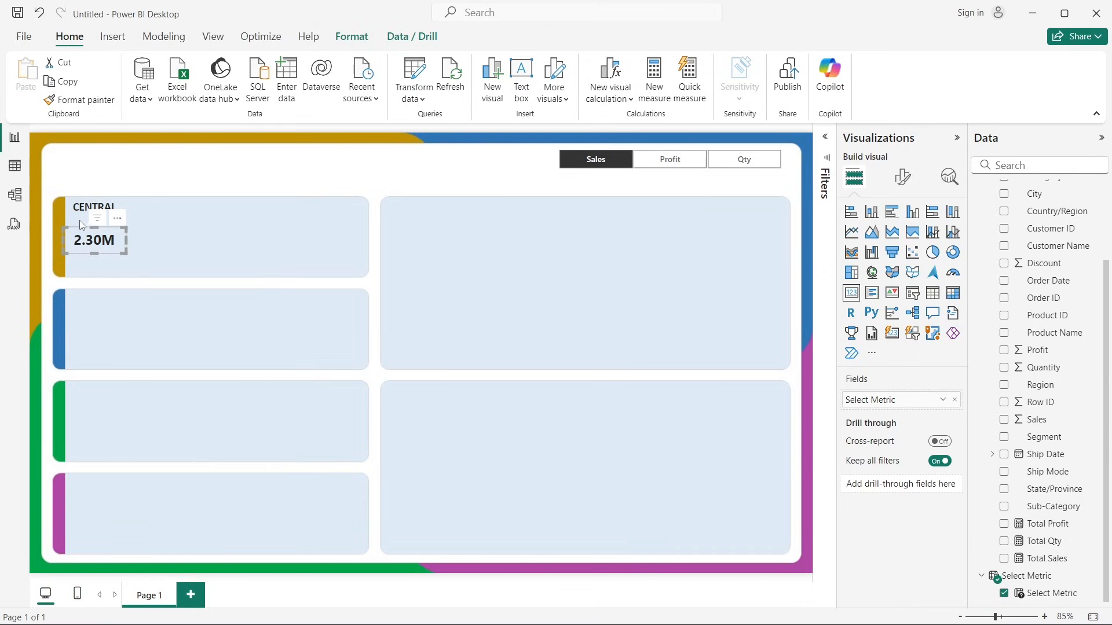
pyautogui.click(141, 172)
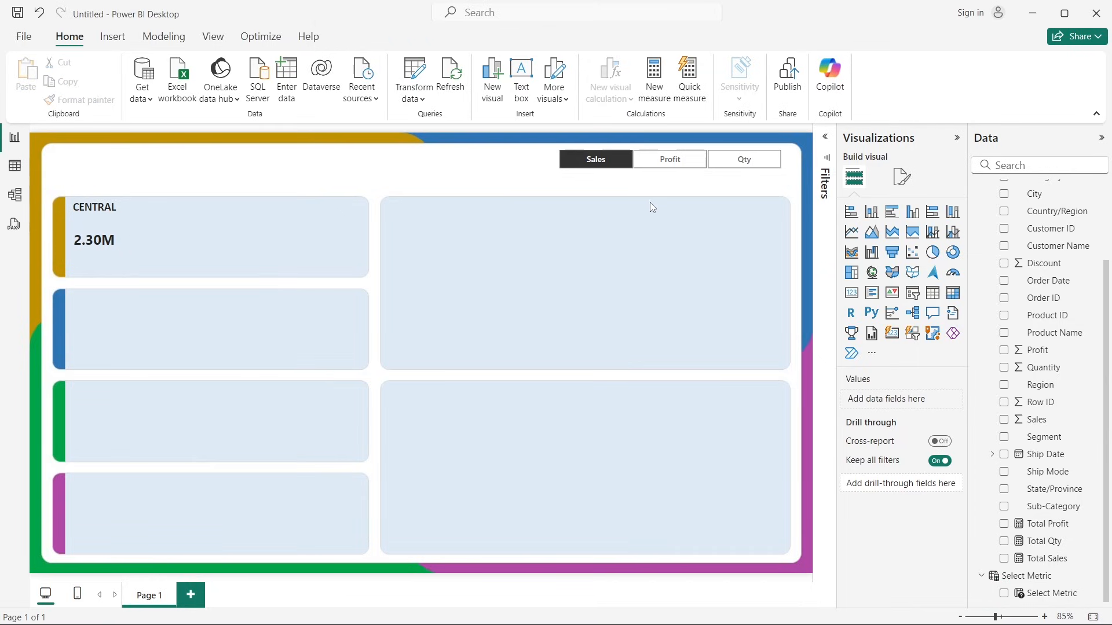
pyautogui.click(112, 243)
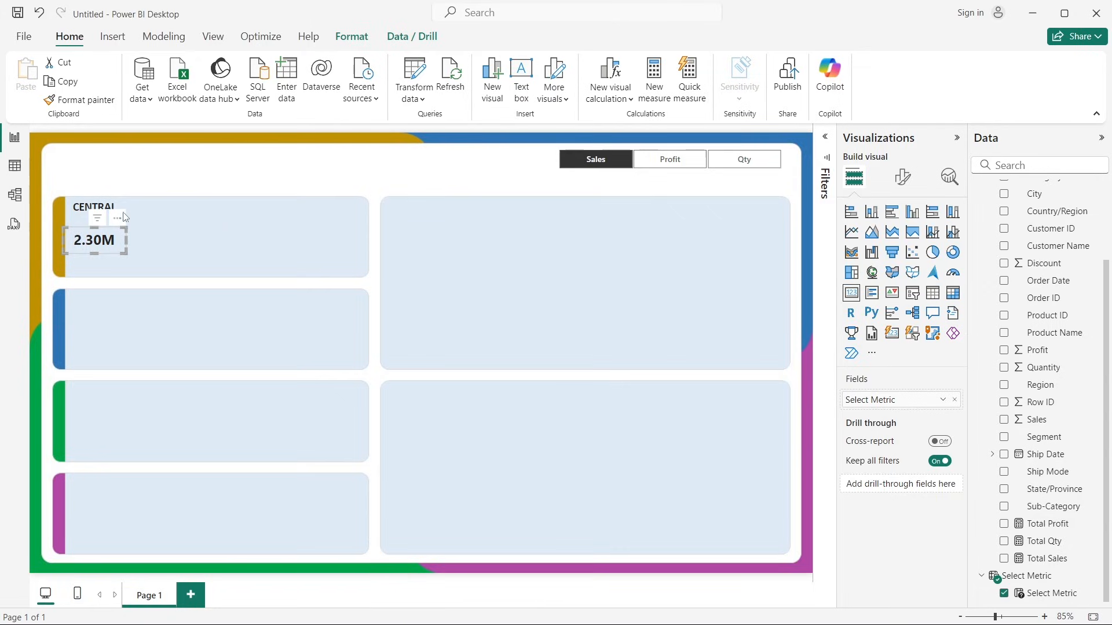
pyautogui.click(409, 178)
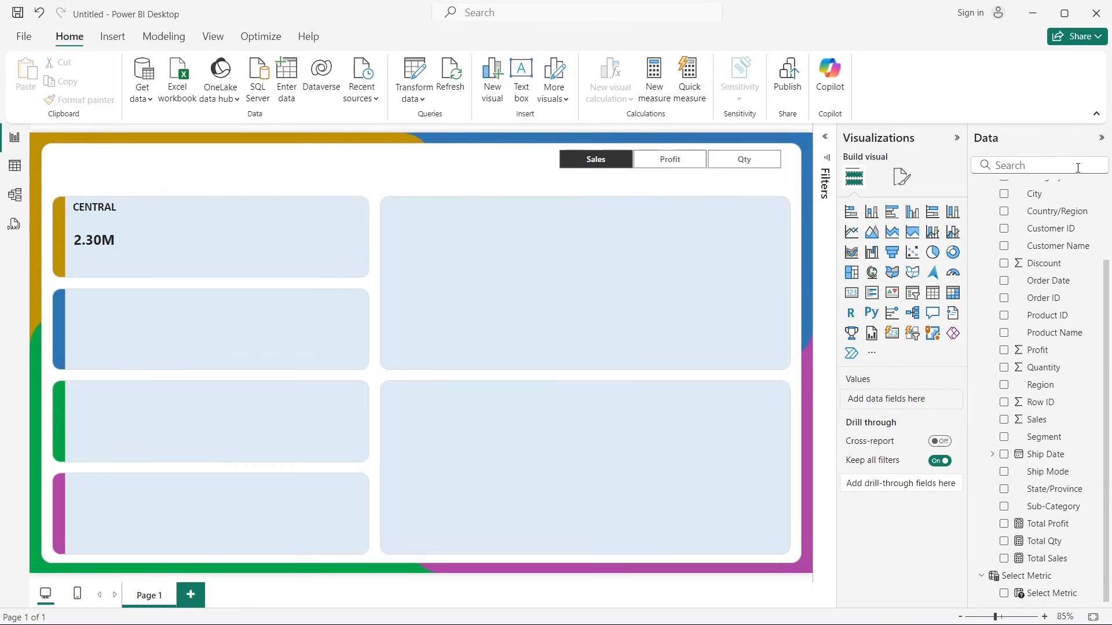
# Step: Add Region as a page-level filter and restrict it to Central
pyautogui.click(825, 136)
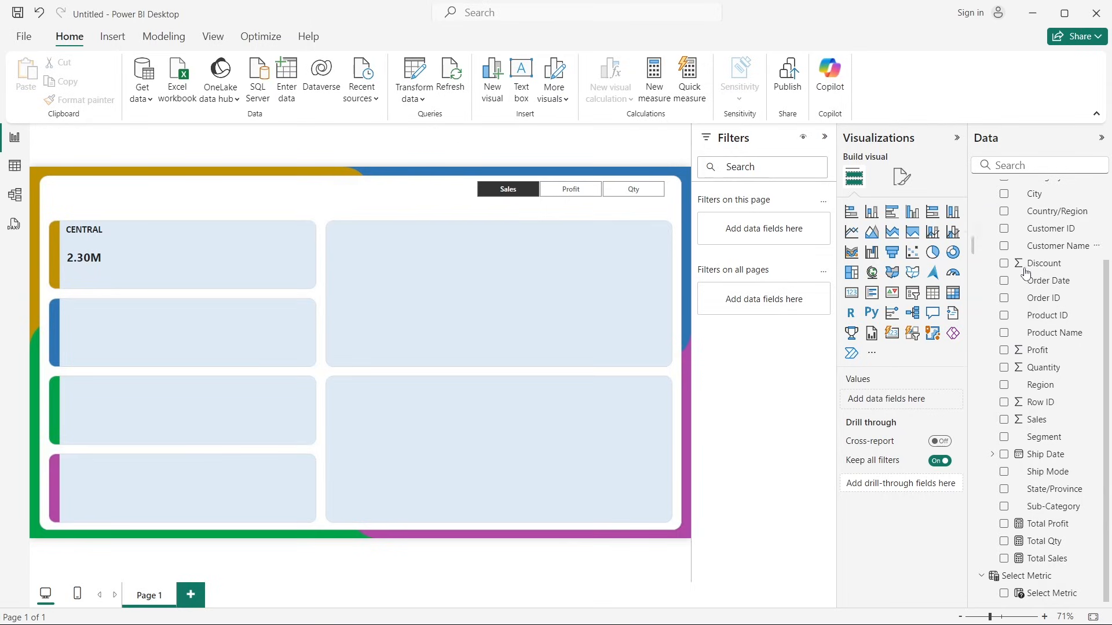
pyautogui.scroll(3, 1025, 272)
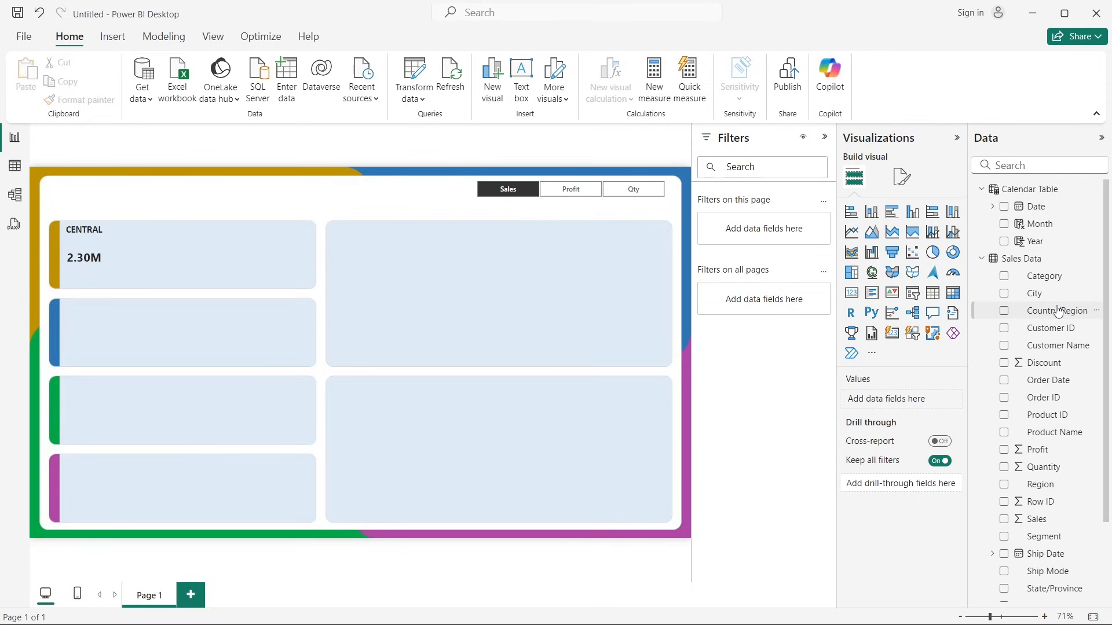
pyautogui.scroll(-3, 1056, 324)
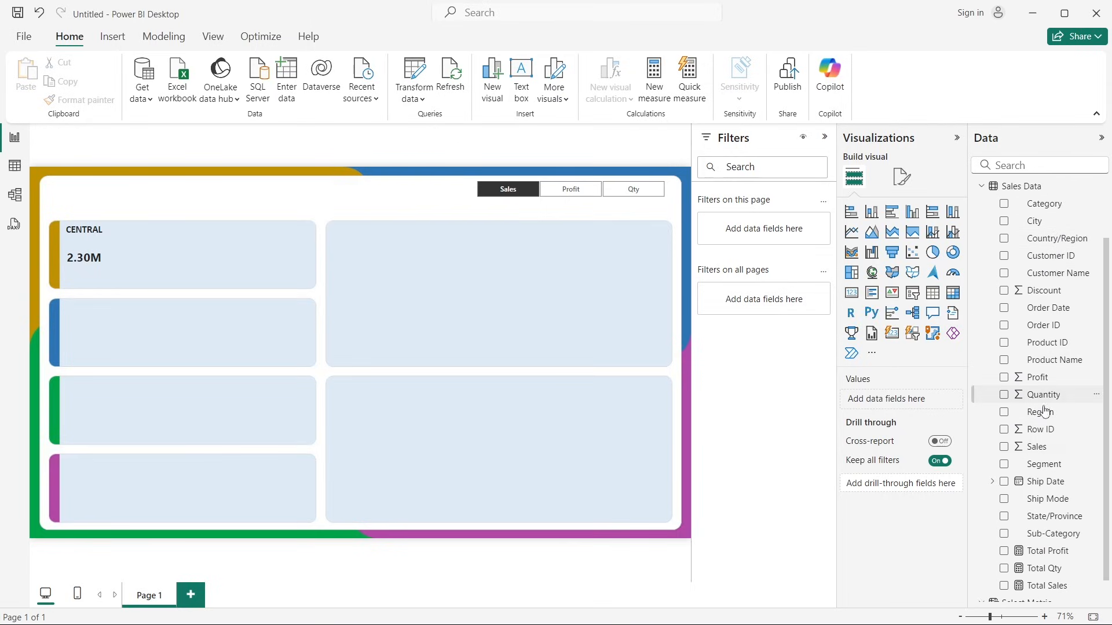
pyautogui.moveTo(1044, 417); pyautogui.dragTo(756, 233)
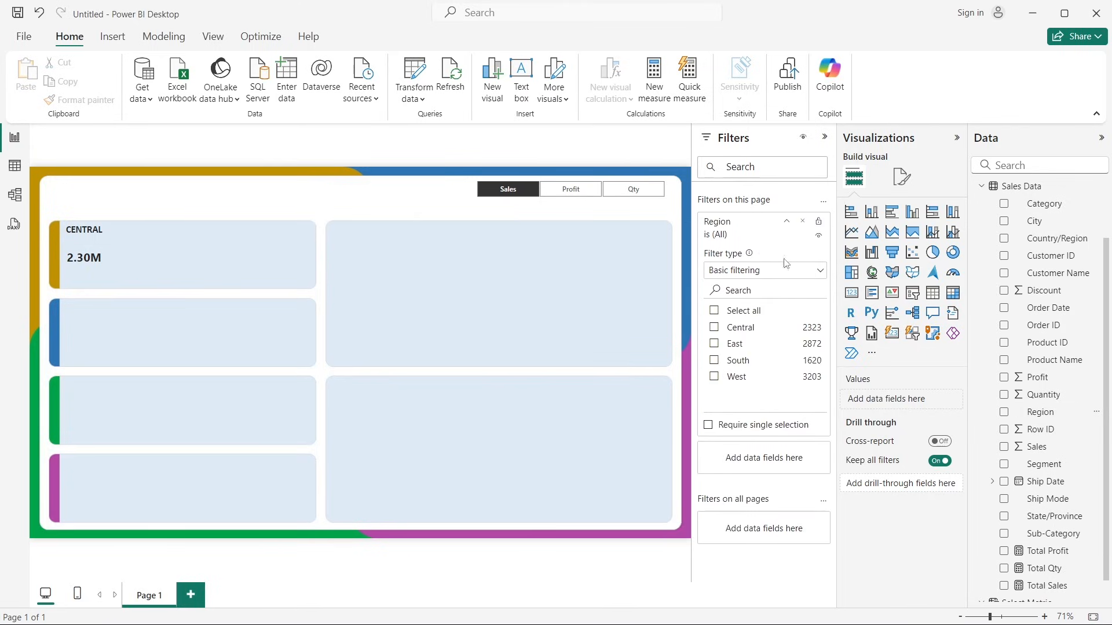
pyautogui.click(714, 328)
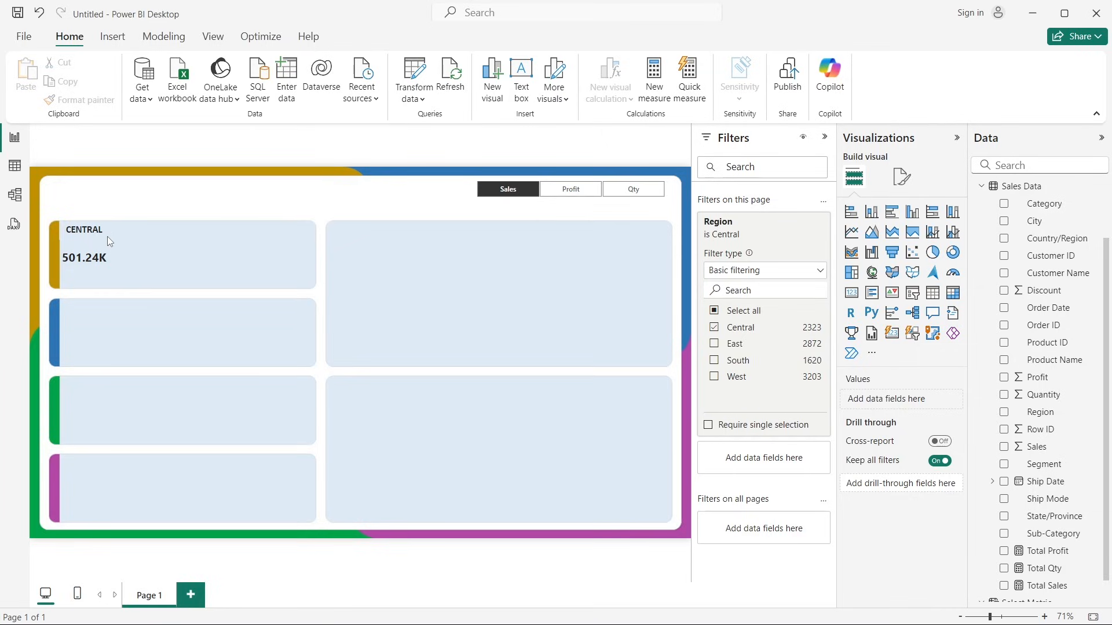
# Step: Nudge the Central value card slightly up and to the right beneath its heading
pyautogui.click(93, 251)
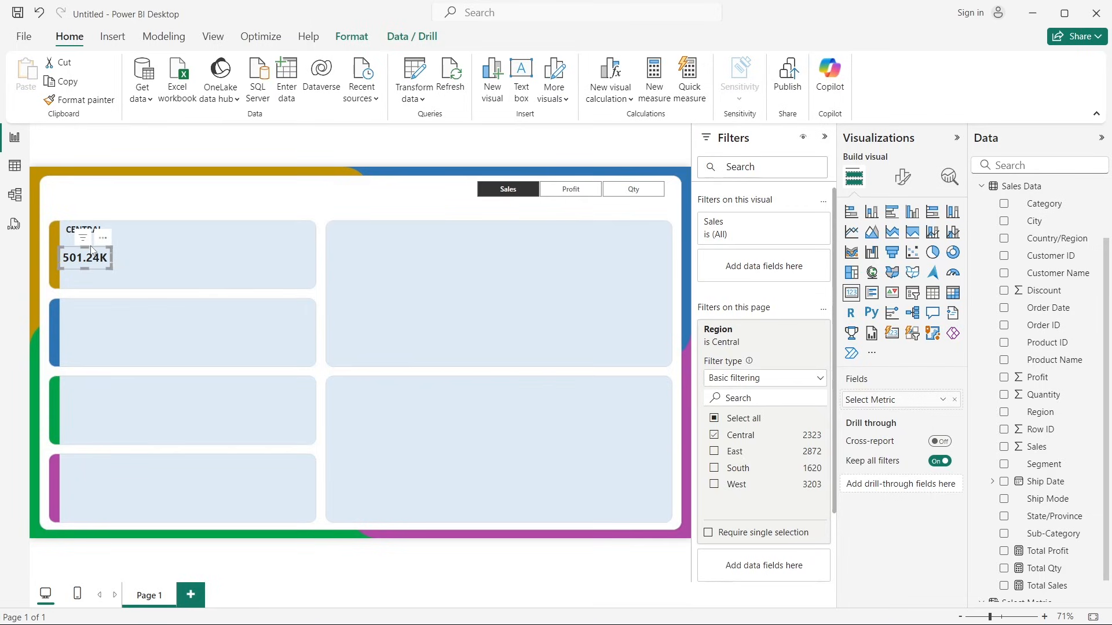
pyautogui.press('Up')
pyautogui.click(145, 255)
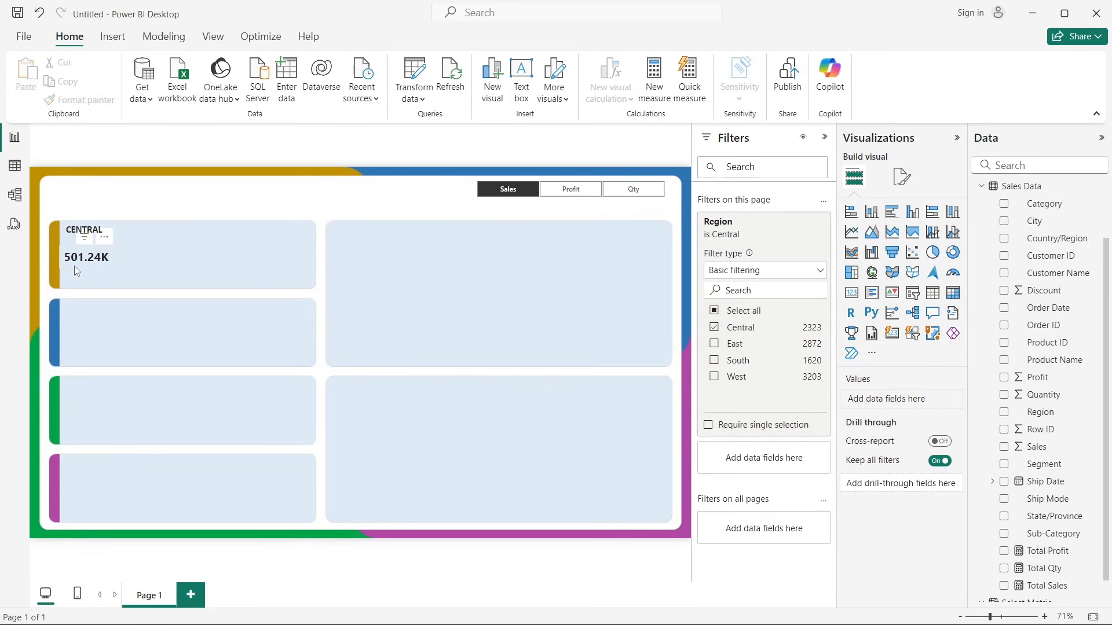
pyautogui.click(824, 137)
pyautogui.click(952, 138)
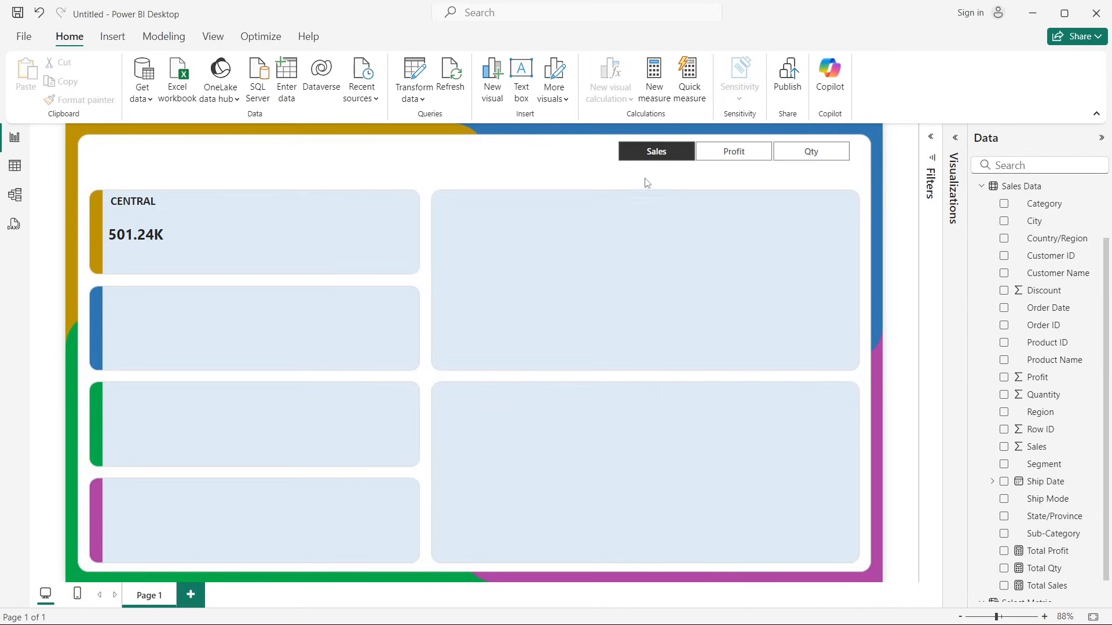
# Step: Add an enlarged slicer over the upper large blank panel, using the Year field from Calendar Table
pyautogui.click(955, 138)
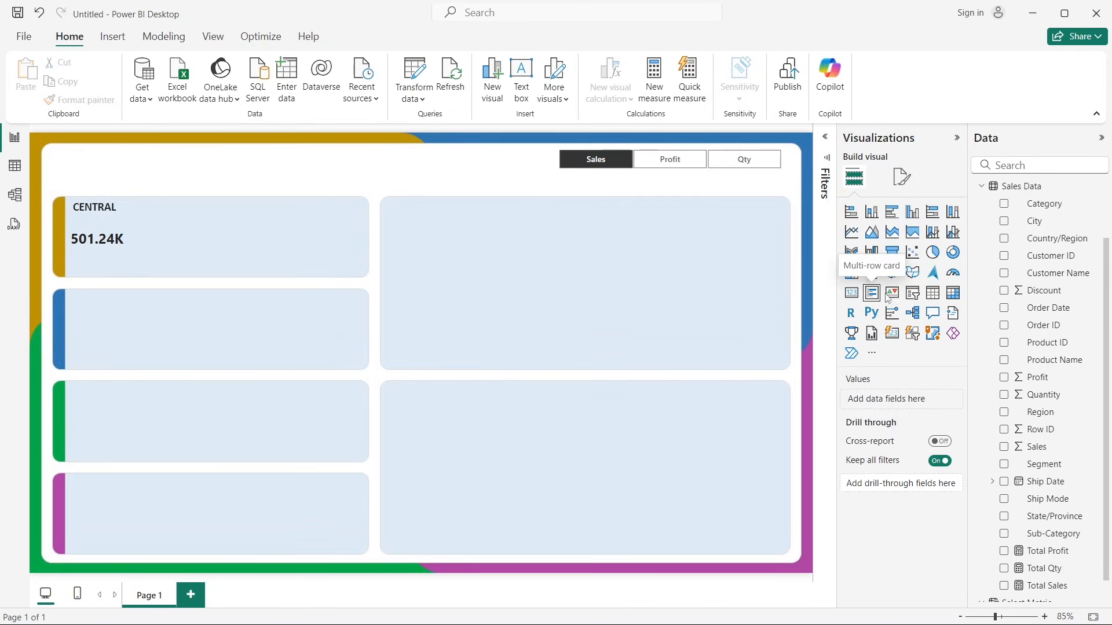
pyautogui.click(914, 297)
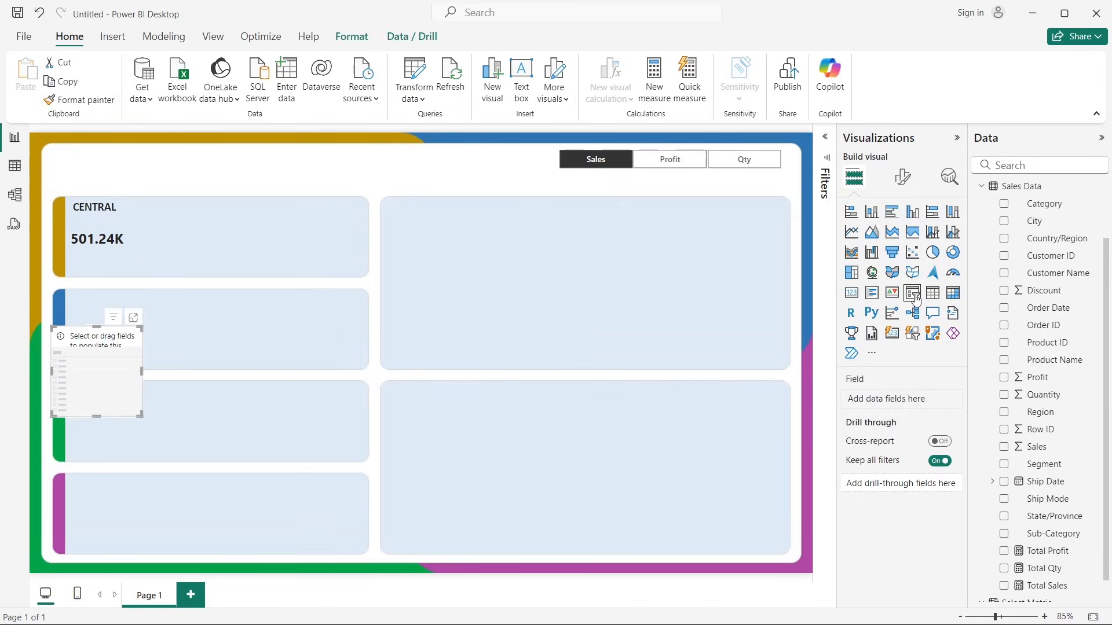
pyautogui.moveTo(105, 347); pyautogui.dragTo(594, 259)
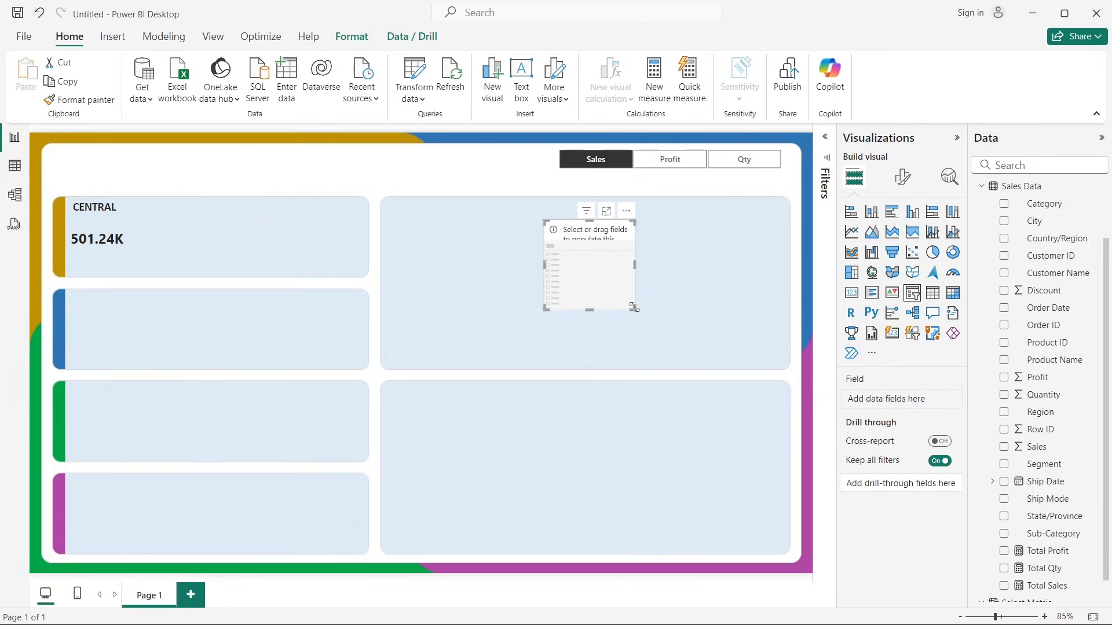
pyautogui.moveTo(633, 313); pyautogui.dragTo(696, 370)
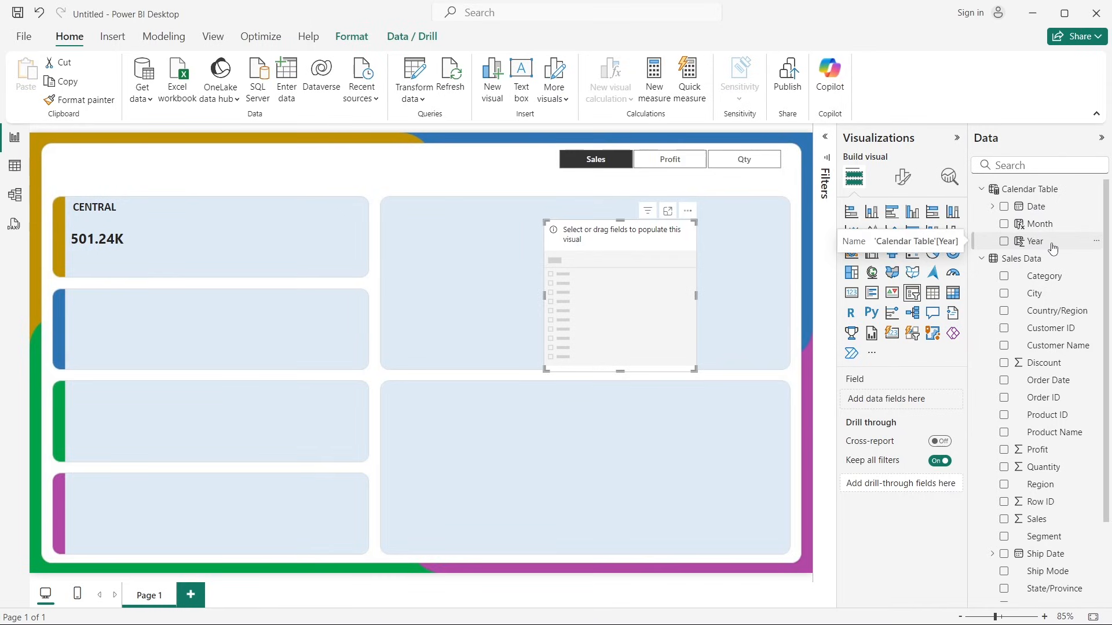
pyautogui.moveTo(1054, 249); pyautogui.dragTo(629, 262)
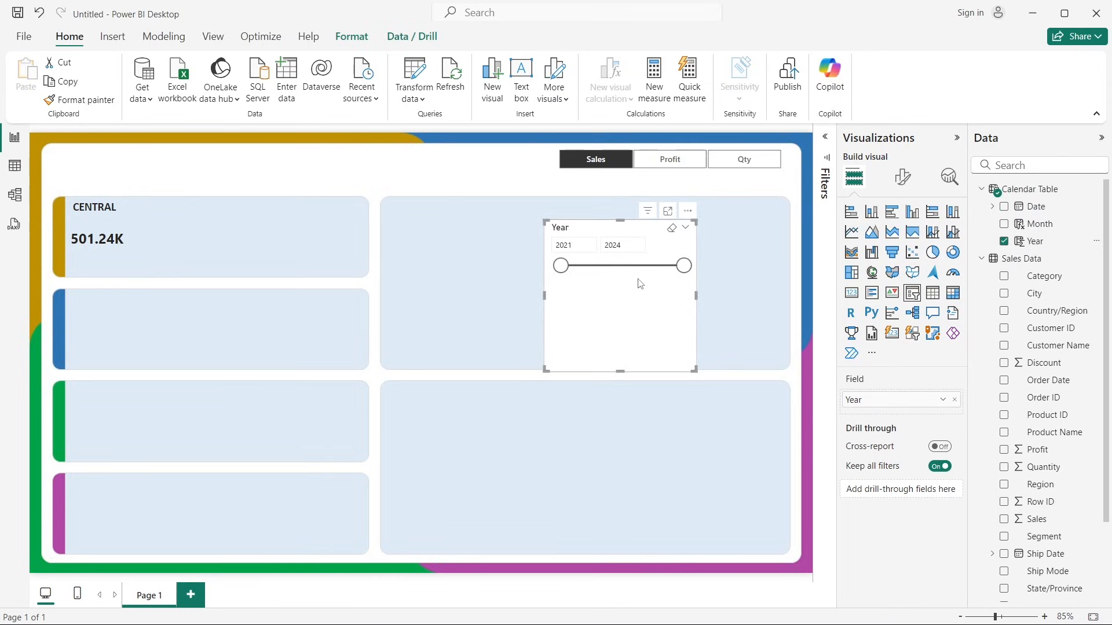
# Step: Set the year slicer's style to Tile and turn on single select
pyautogui.click(903, 177)
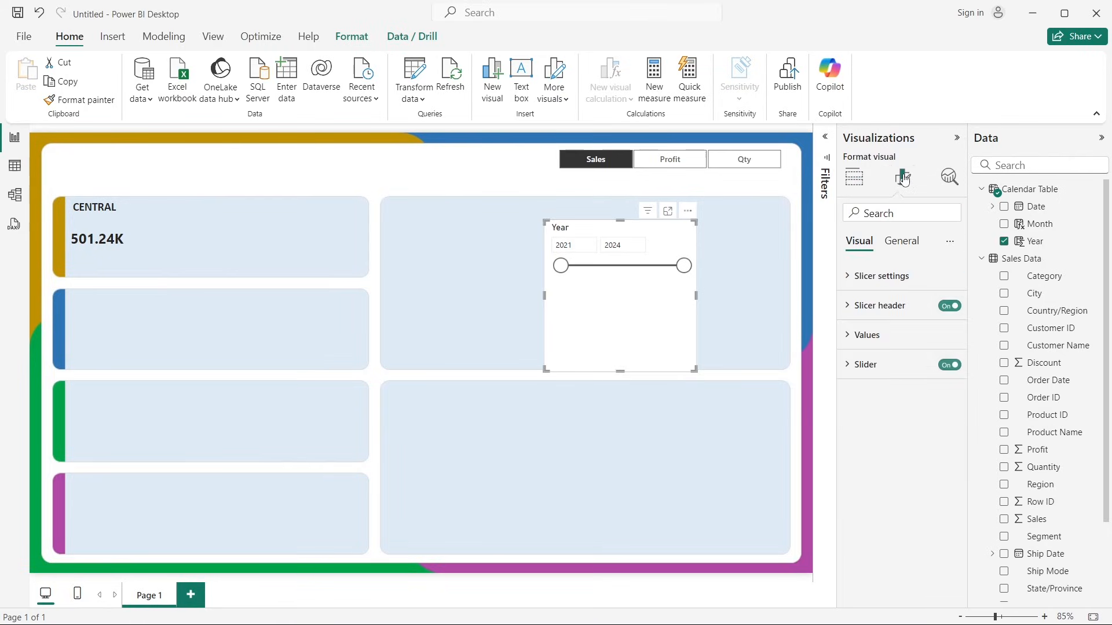
pyautogui.click(888, 277)
pyautogui.click(878, 351)
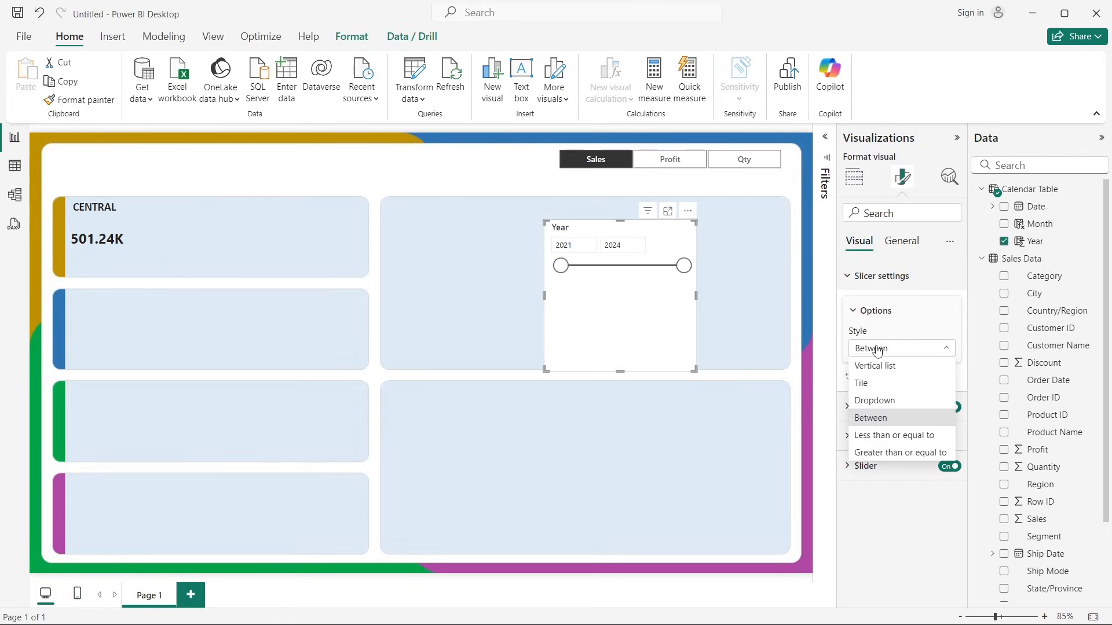
pyautogui.click(872, 383)
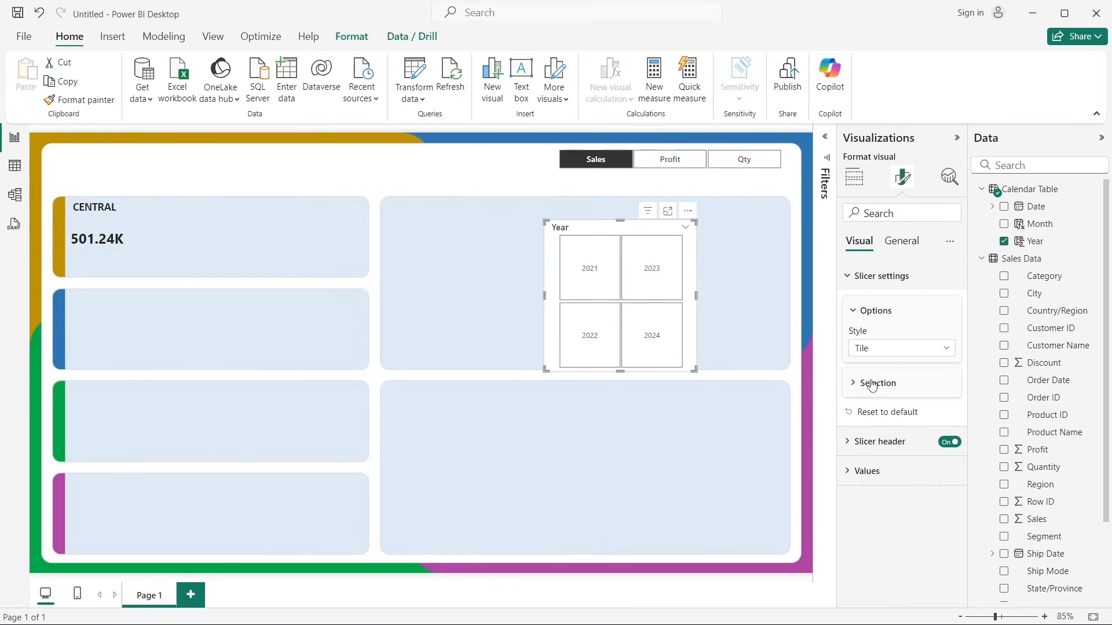
pyautogui.click(869, 387)
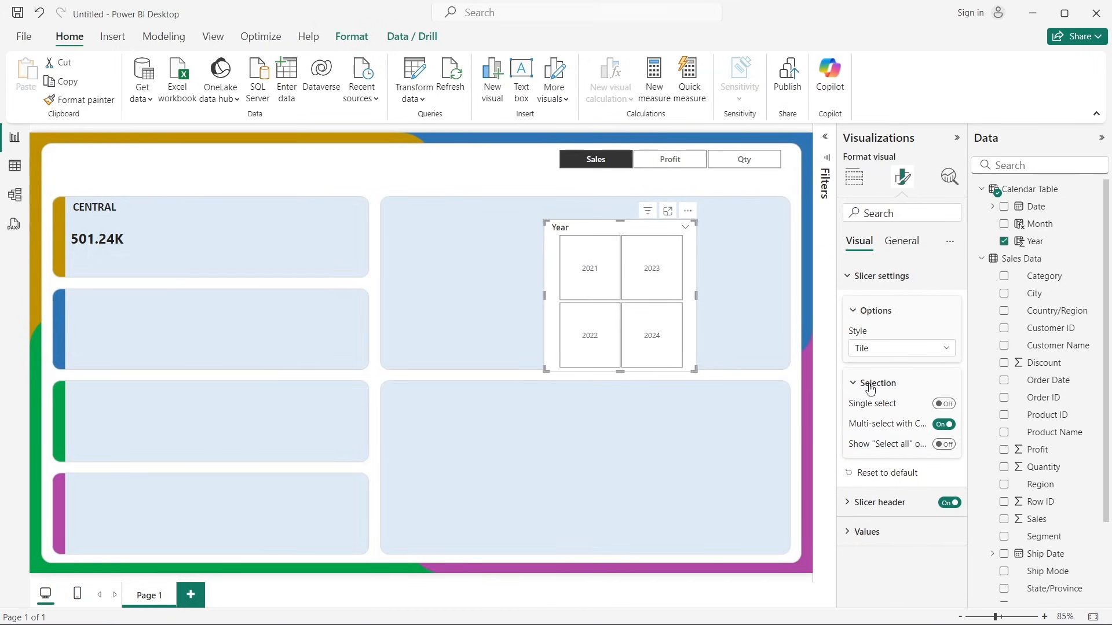
pyautogui.click(940, 407)
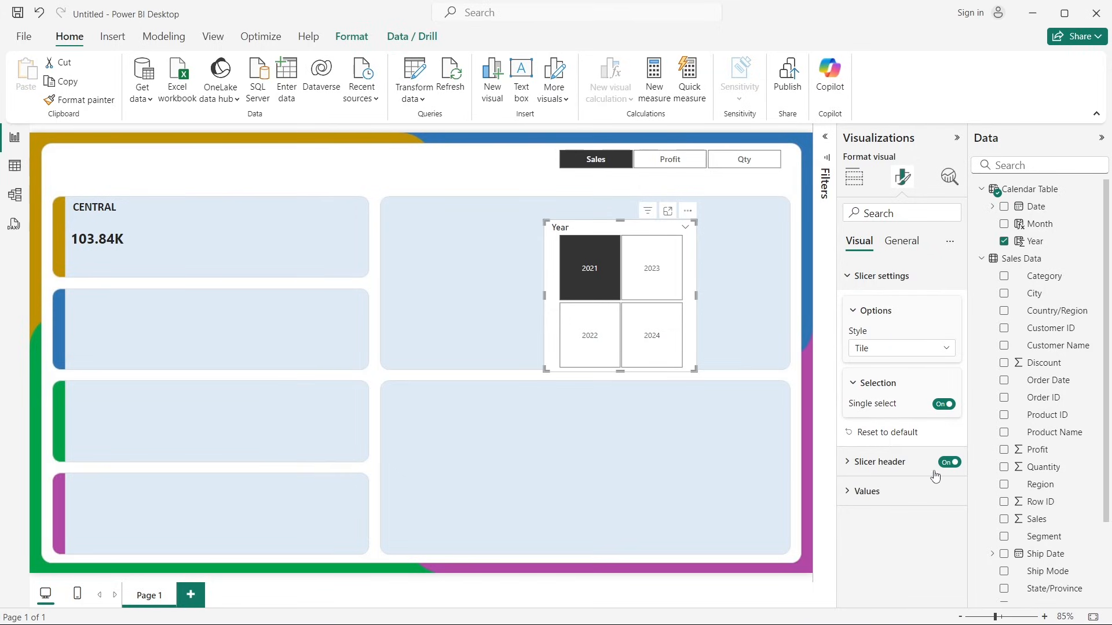
# Step: Turn off the year slicer's header and give its values a bold Segoe UI font
pyautogui.click(955, 472)
pyautogui.click(955, 472)
pyautogui.click(960, 462)
pyautogui.click(895, 493)
pyautogui.scroll(-3, 895, 496)
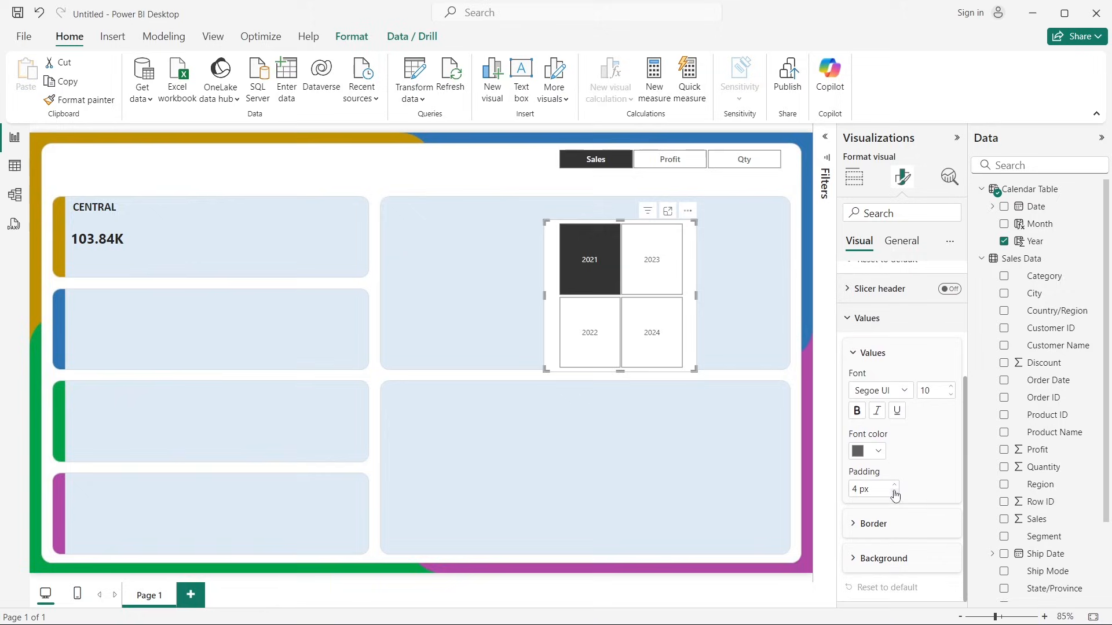
pyautogui.click(881, 390)
pyautogui.click(894, 299)
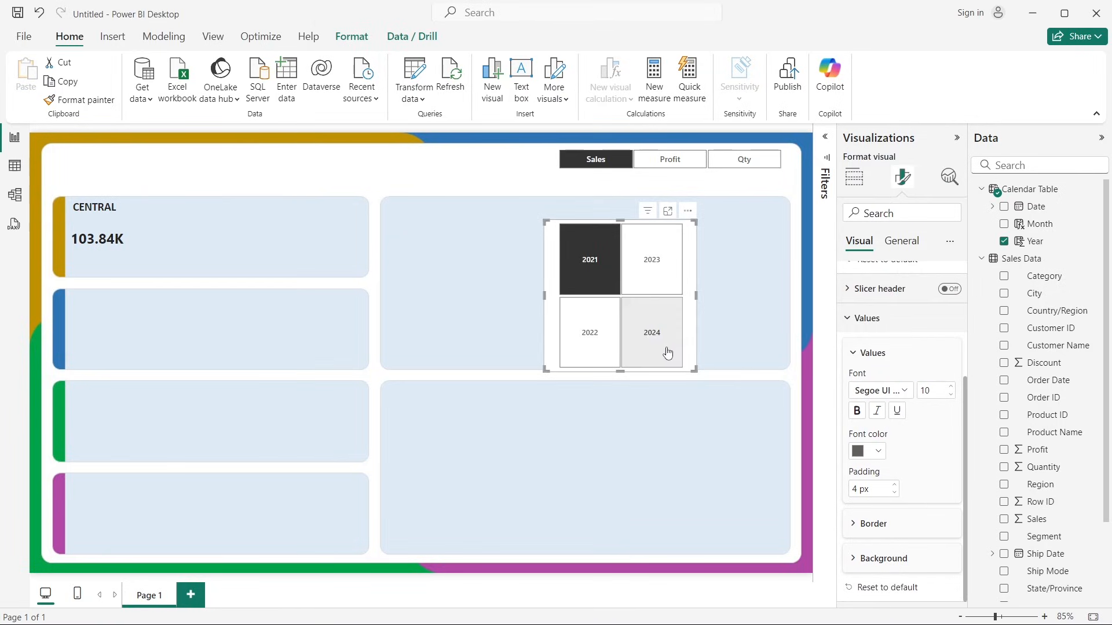
# Step: Flatten the year slicer into a single row of tiles and place it directly below the metric slicer
pyautogui.moveTo(621, 369); pyautogui.dragTo(633, 253)
pyautogui.moveTo(695, 236); pyautogui.dragTo(773, 191)
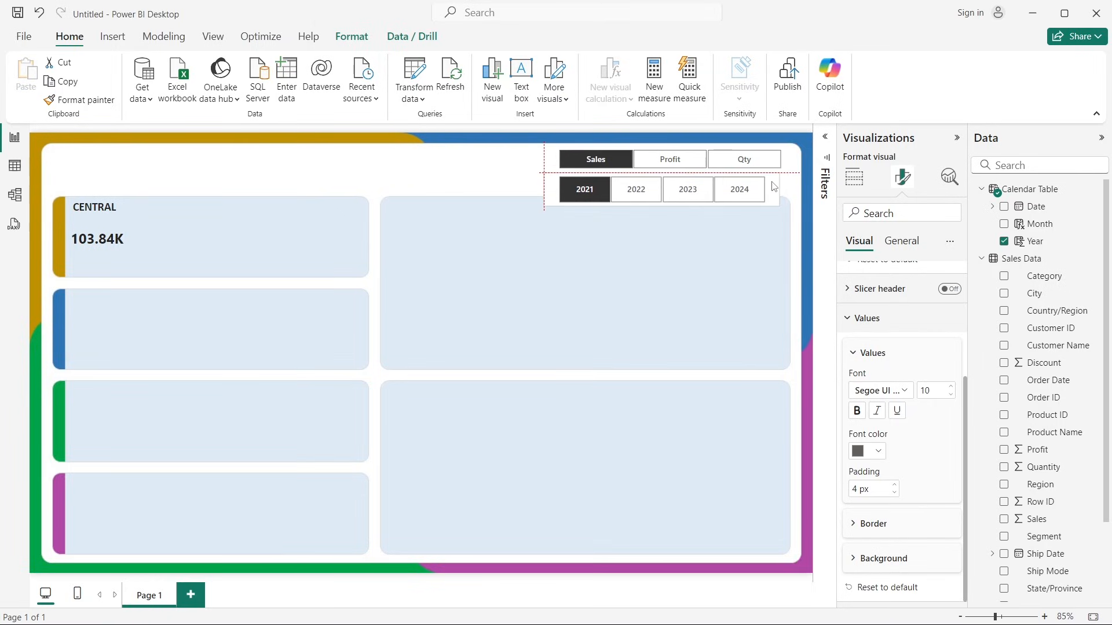
pyautogui.click(782, 190)
pyautogui.click(781, 194)
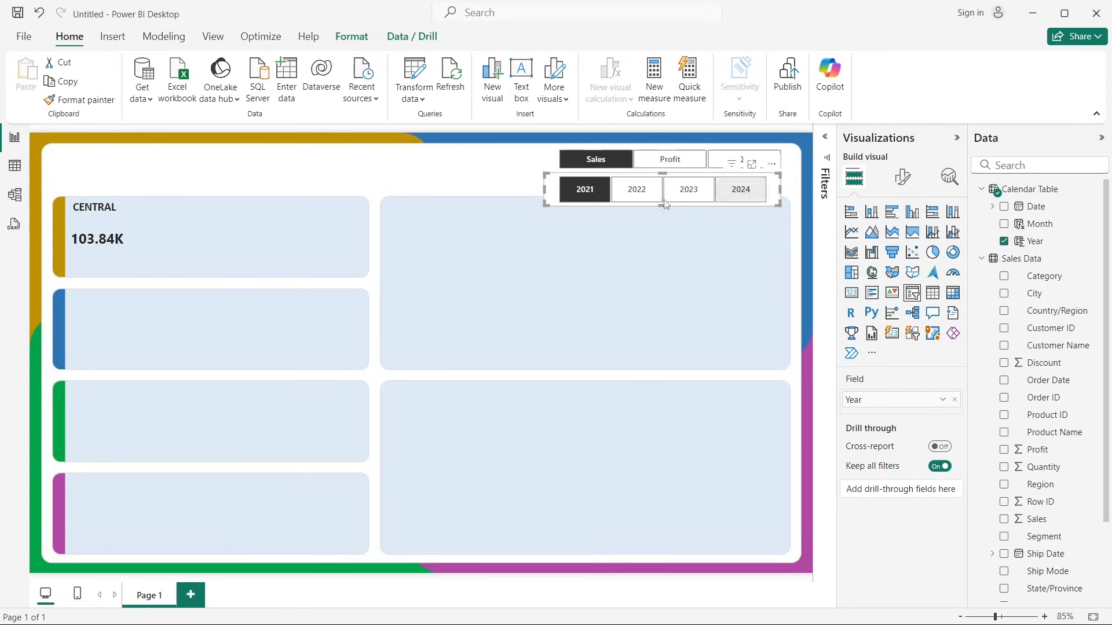
pyautogui.moveTo(544, 193)
pyautogui.mouseDown()
pyautogui.moveTo(556, 194)
pyautogui.moveTo(545, 194)
pyautogui.mouseUp()
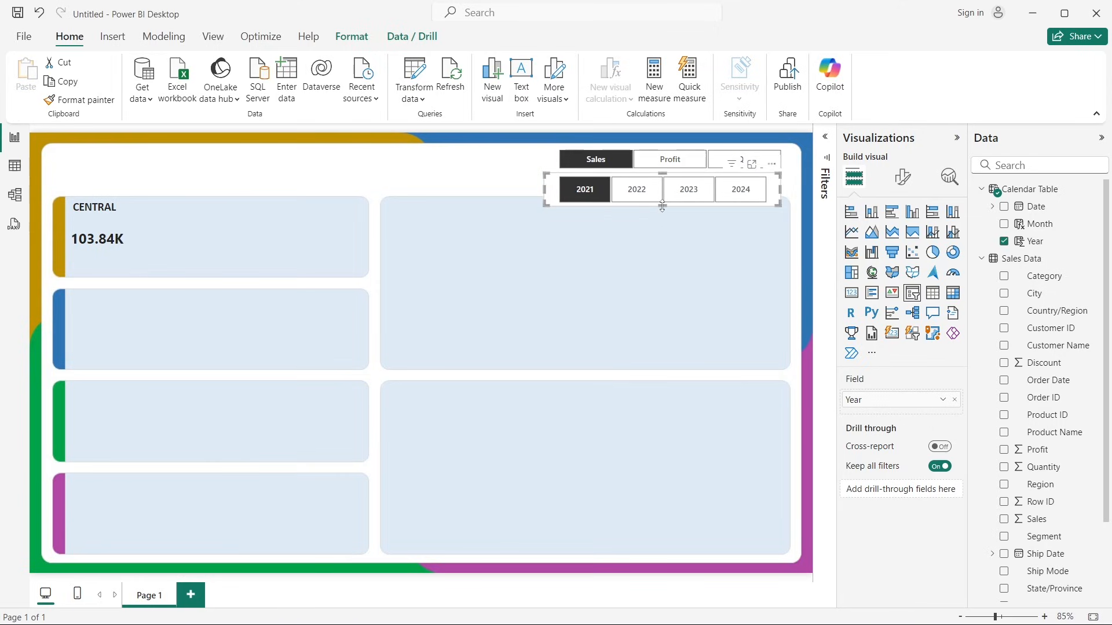
pyautogui.moveTo(662, 206); pyautogui.dragTo(661, 197)
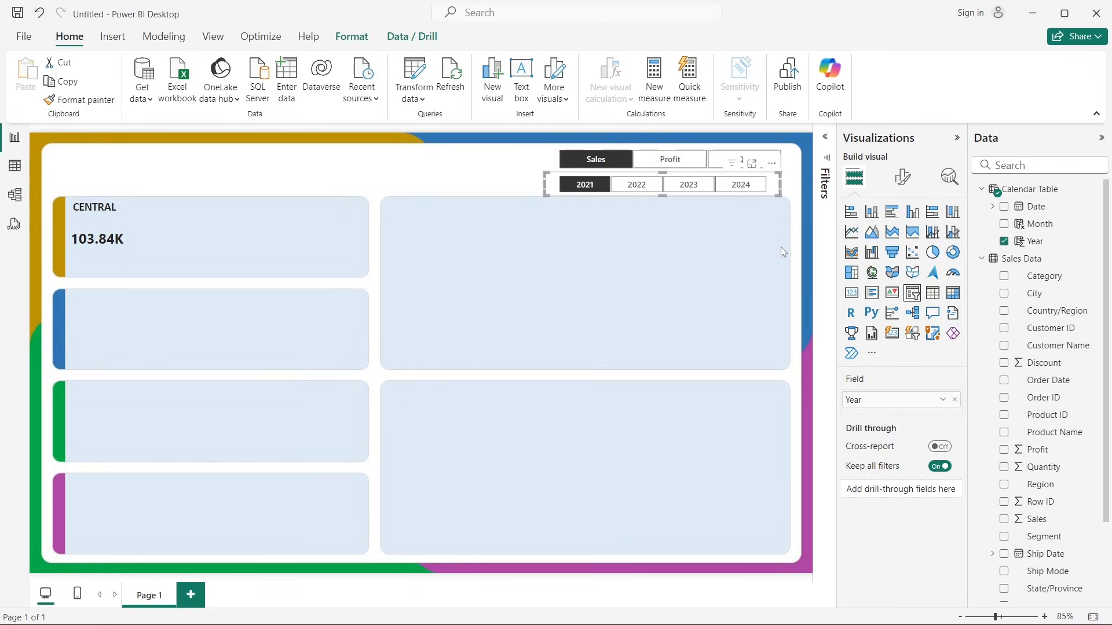
# Step: Move both slicers up slightly and adjust the year slicer's height to fit above the large panel
pyautogui.click(541, 167)
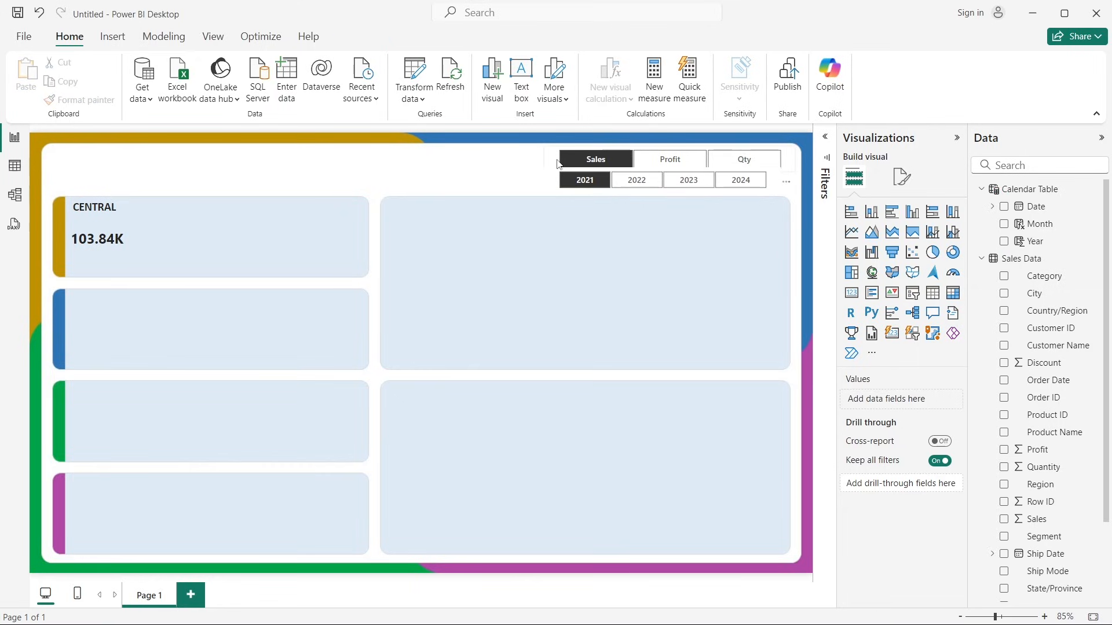
pyautogui.click(559, 164)
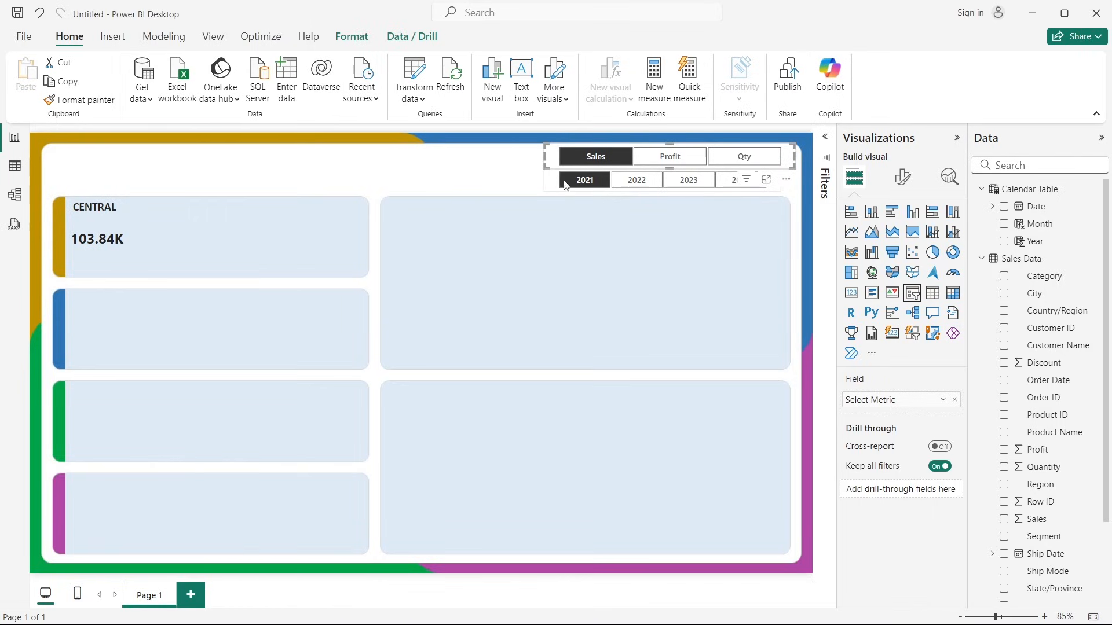
pyautogui.click(565, 185)
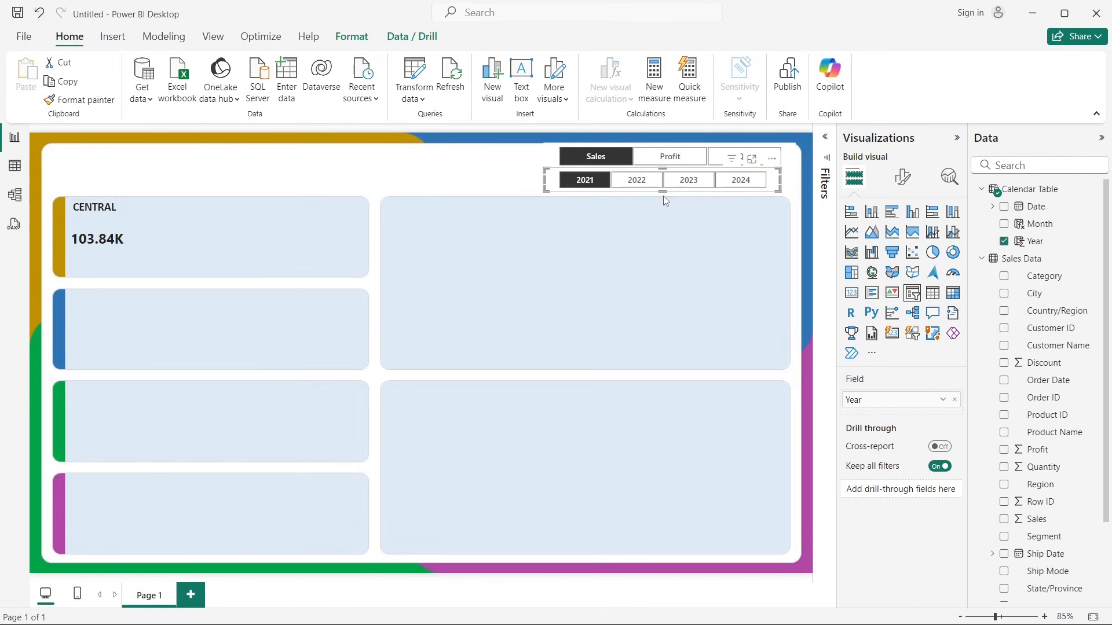
pyautogui.moveTo(663, 195); pyautogui.dragTo(660, 195)
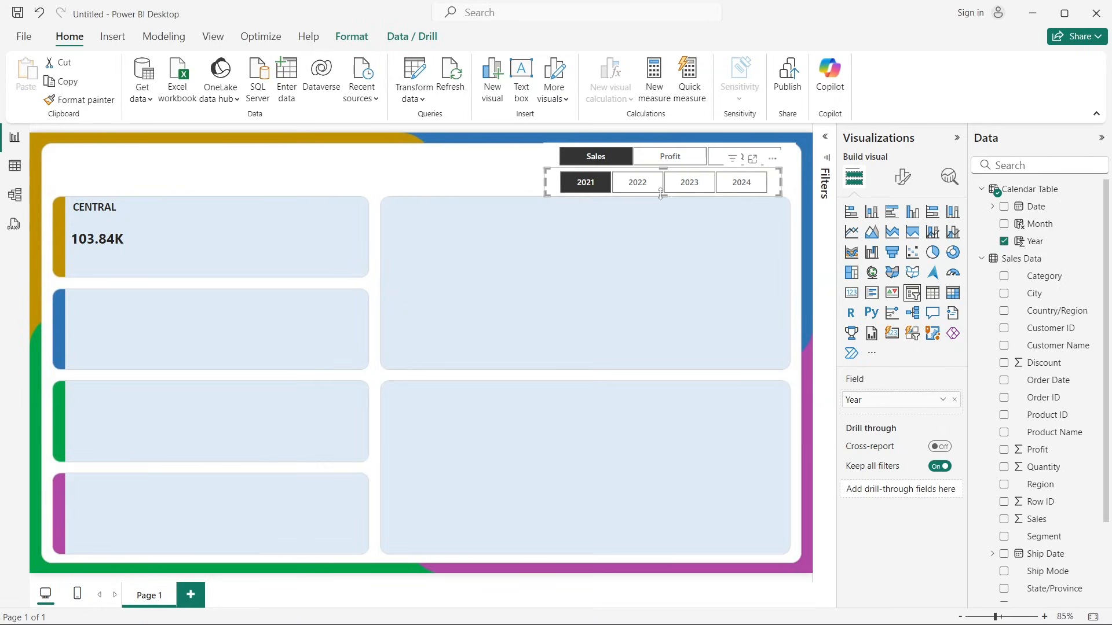
# Step: Shift the year slicer right and widen it so both its edges line up with the metric slicer
pyautogui.press('Right')
pyautogui.press('Right')
pyautogui.press('Right')
pyautogui.press('Right')
pyautogui.press('Right')
pyautogui.press('Right')
pyautogui.press('Right')
pyautogui.press('Right')
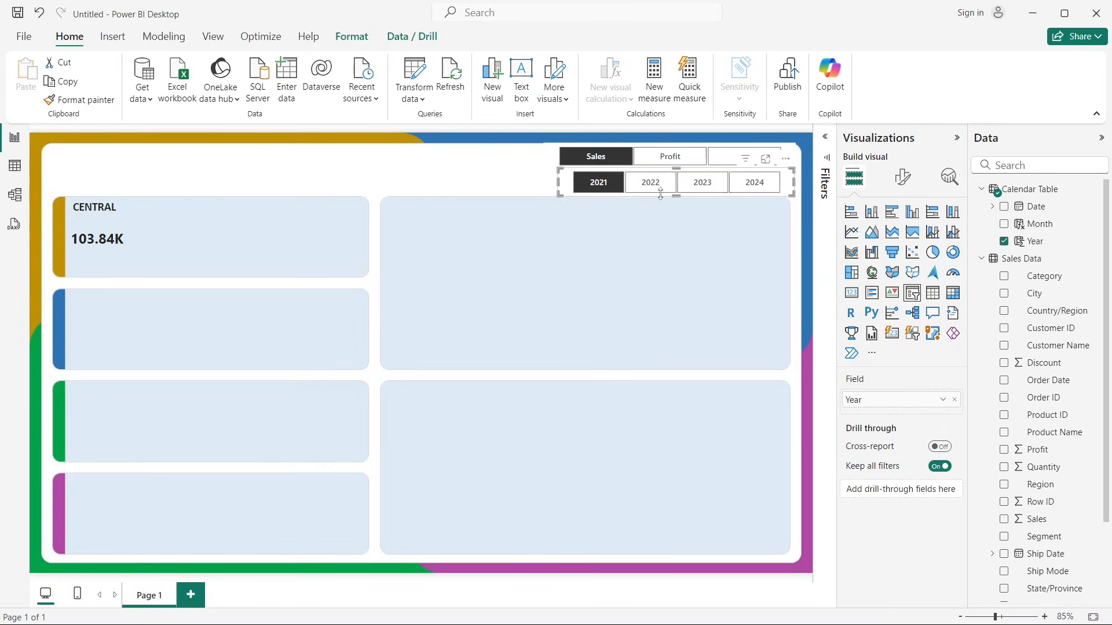
pyautogui.moveTo(560, 182); pyautogui.dragTo(548, 186)
pyautogui.click(529, 168)
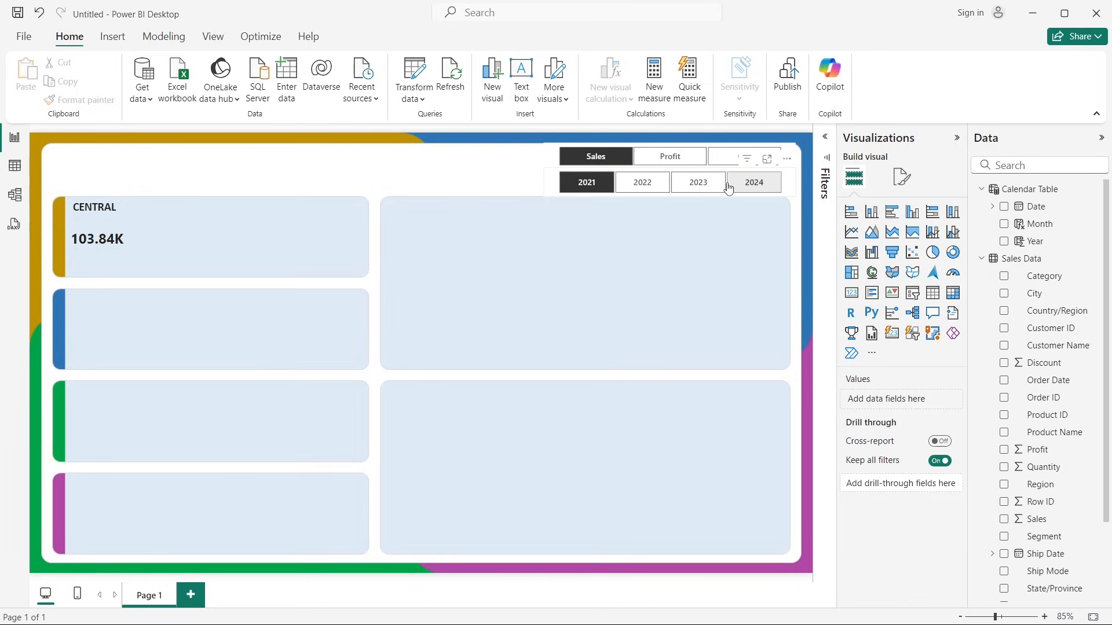
# Step: Set the year slicer to 2024 and test the Central card with Profit and Qty, finishing on Sales
pyautogui.click(753, 182)
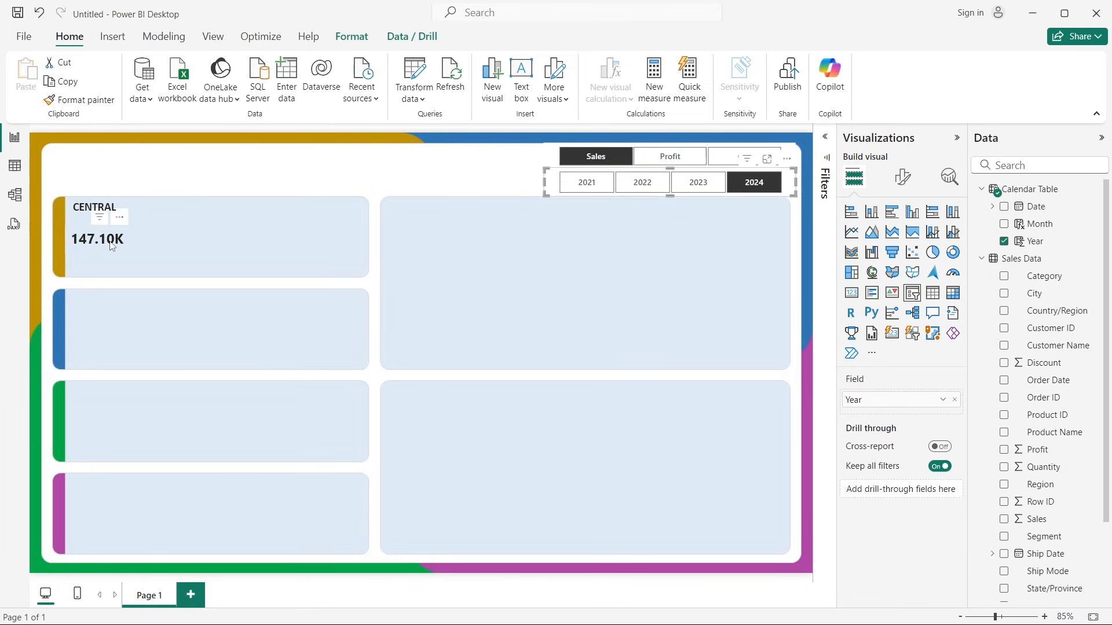
pyautogui.click(285, 167)
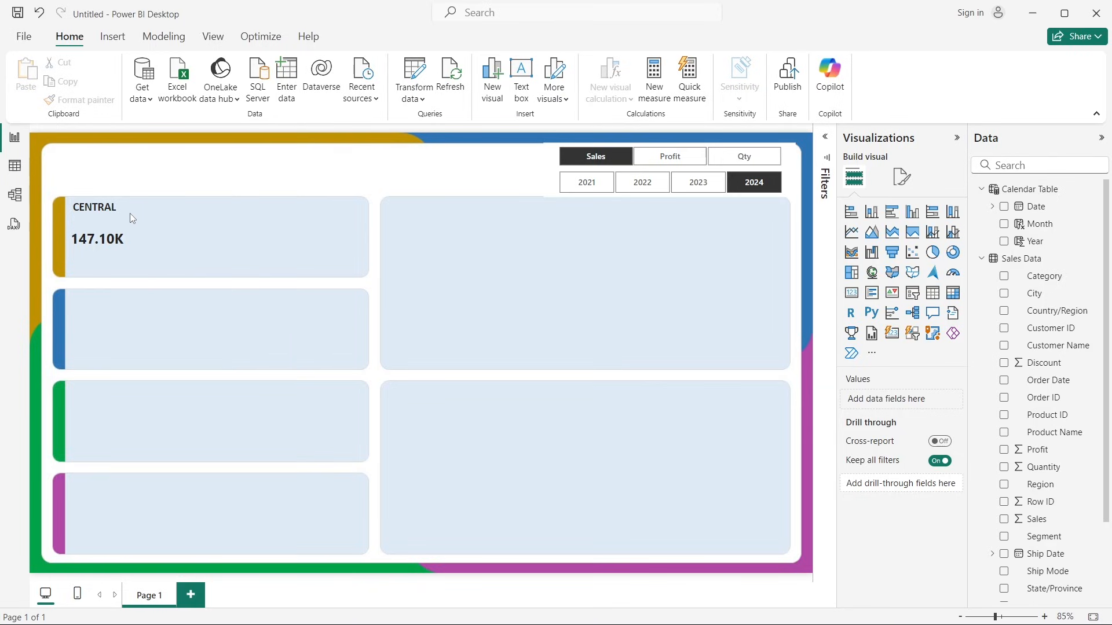
pyautogui.click(666, 157)
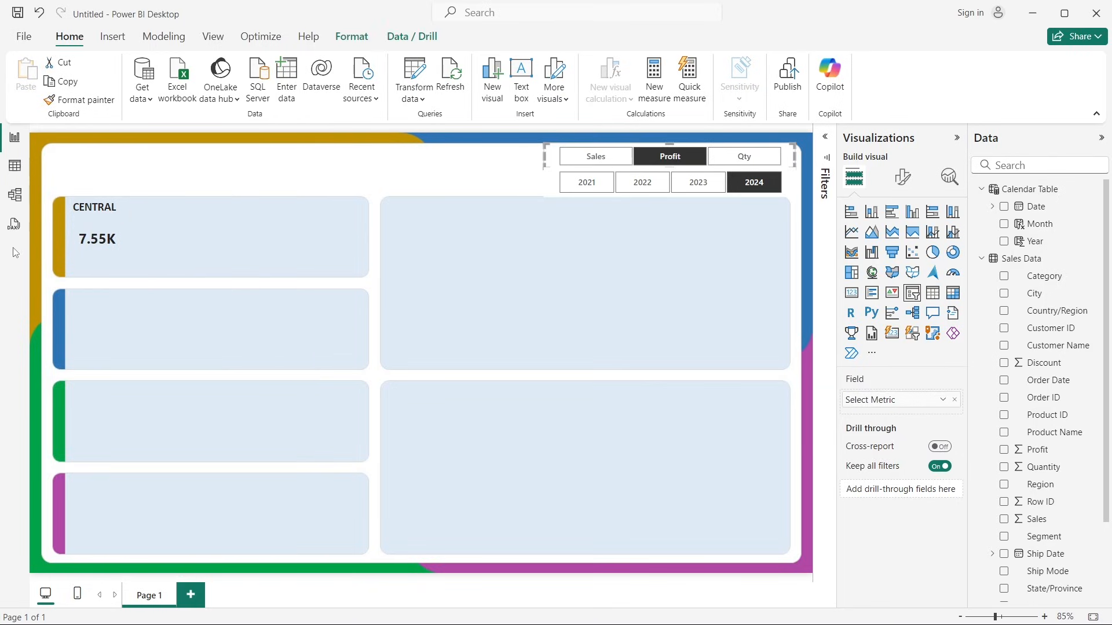
pyautogui.click(768, 160)
pyautogui.click(573, 156)
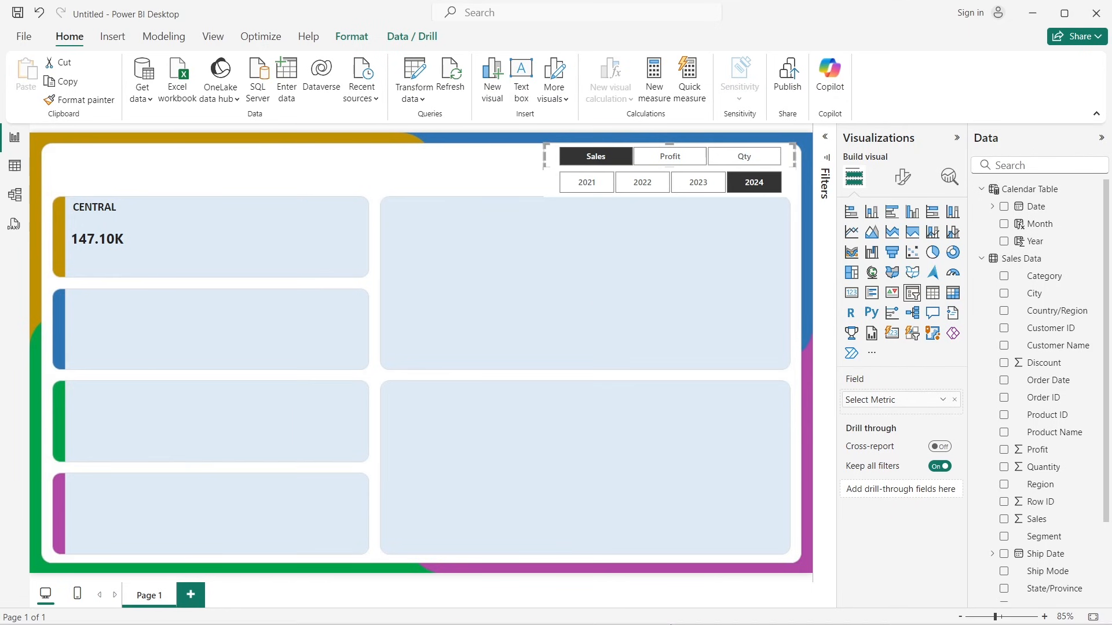
# Step: Switch to the Sales Overview Report window and view its region cards under the Profit and Qty measures
pyautogui.moveTo(654, 609)
pyautogui.click(588, 542)
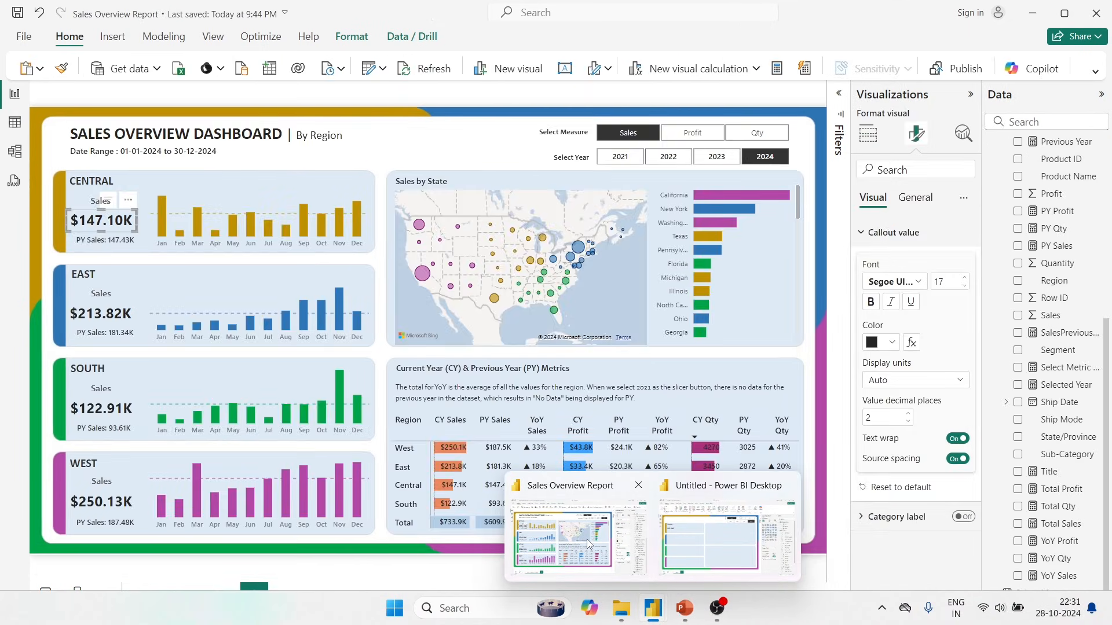
pyautogui.click(692, 134)
pyautogui.click(764, 135)
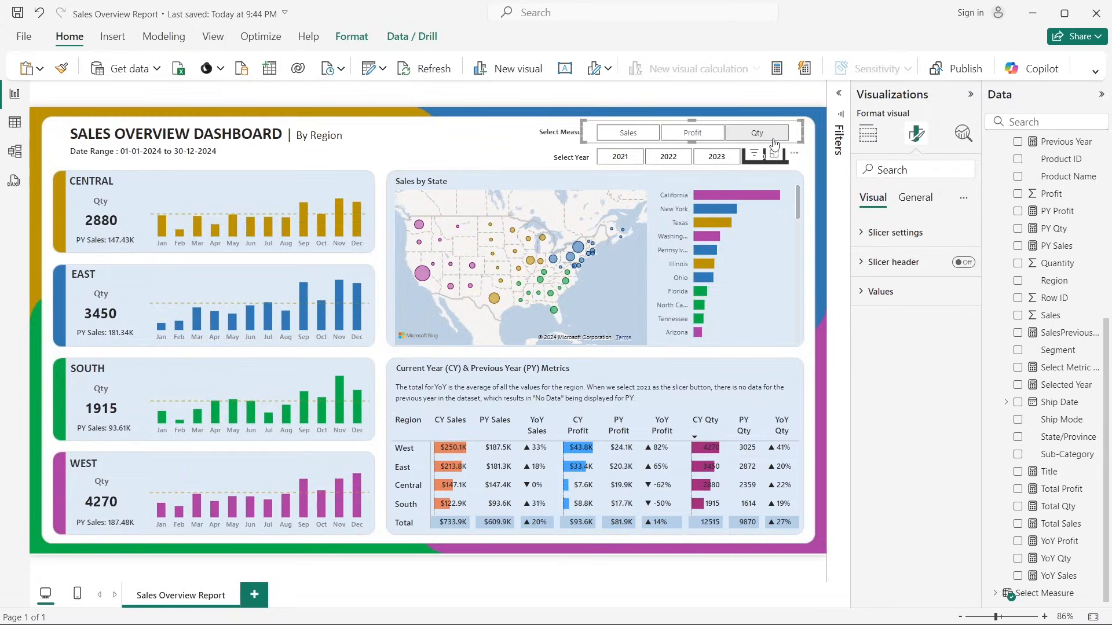
# Step: Return to the untitled report and check the Central card under Profit, Qty and Sales, ending on Sales
pyautogui.hotkey('alt', 'Tab')
pyautogui.click(670, 155)
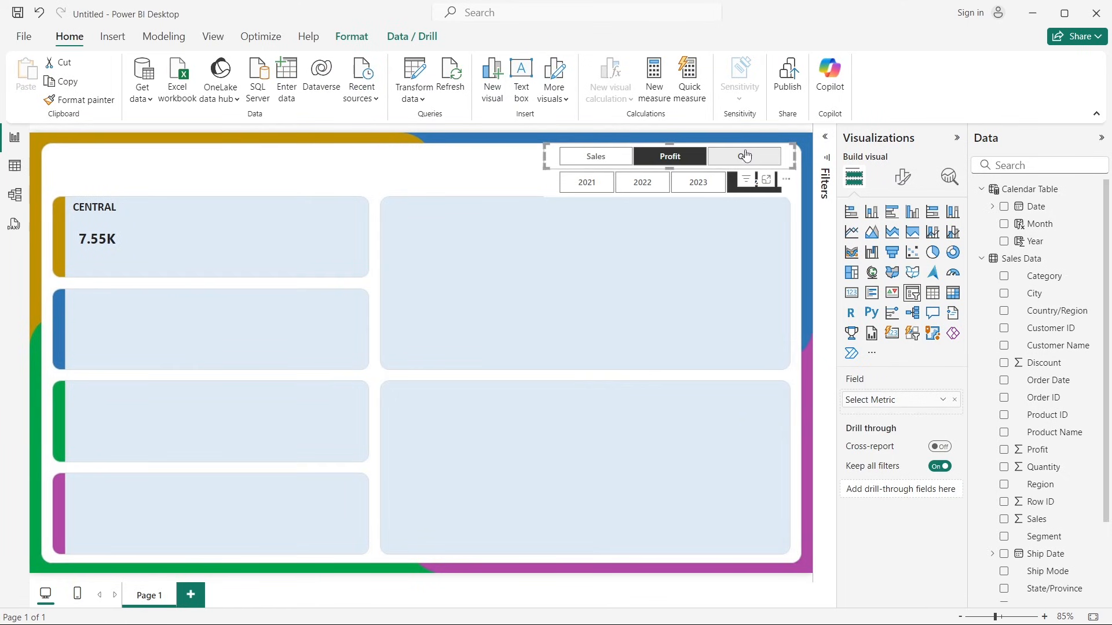
pyautogui.click(745, 156)
pyautogui.click(602, 154)
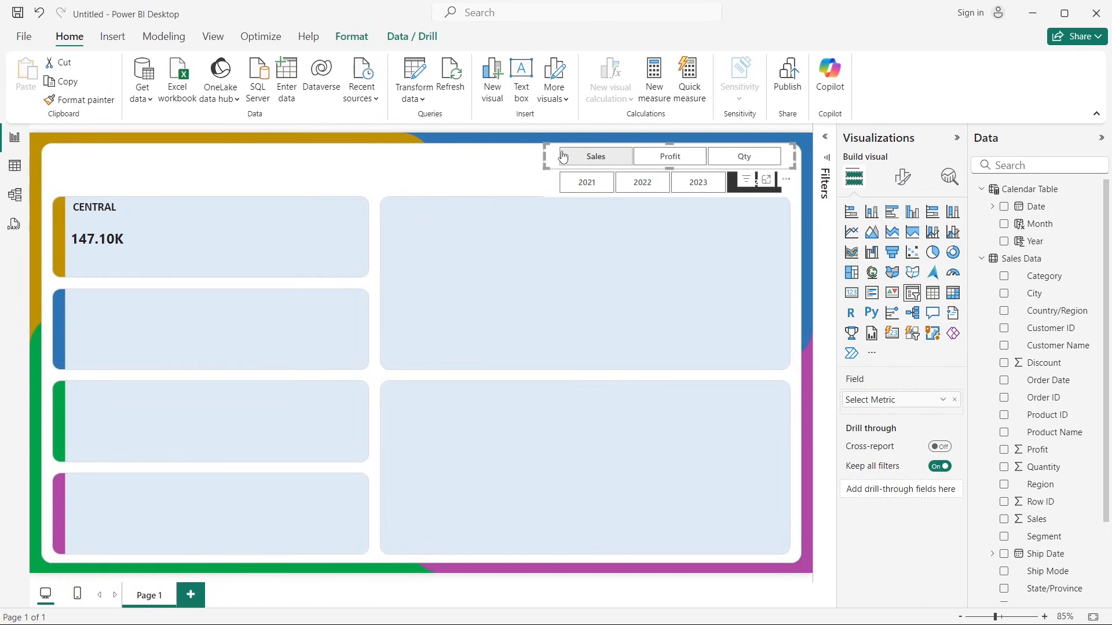
pyautogui.click(356, 152)
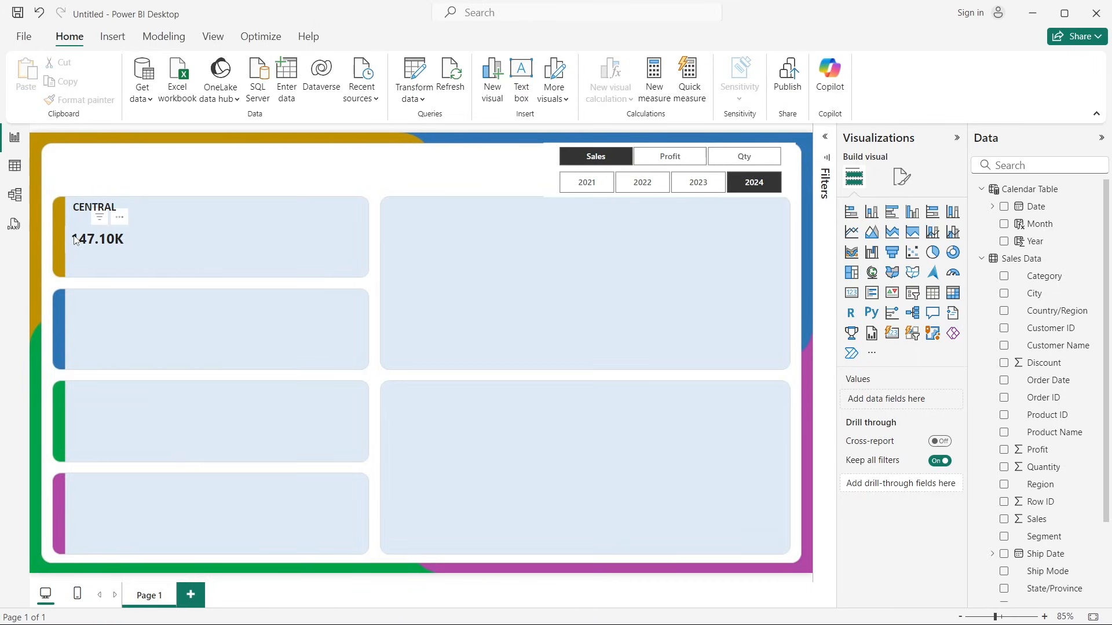
# Step: Format the Total Sales measure as dollar currency with 2 decimal places
pyautogui.scroll(-3, 1064, 439)
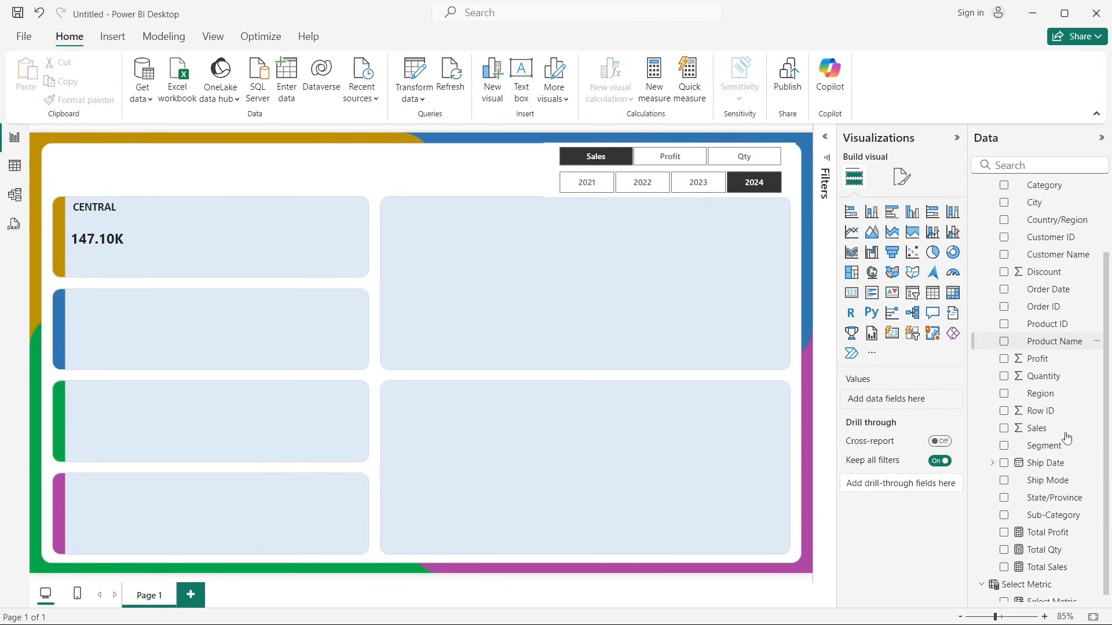
pyautogui.click(78, 242)
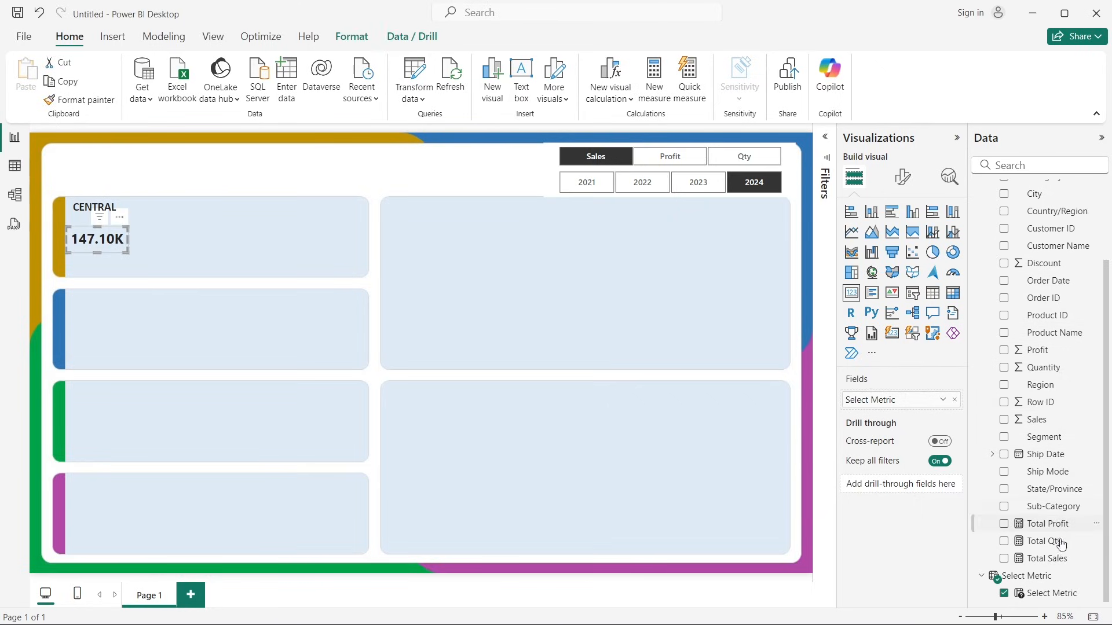
pyautogui.click(1045, 558)
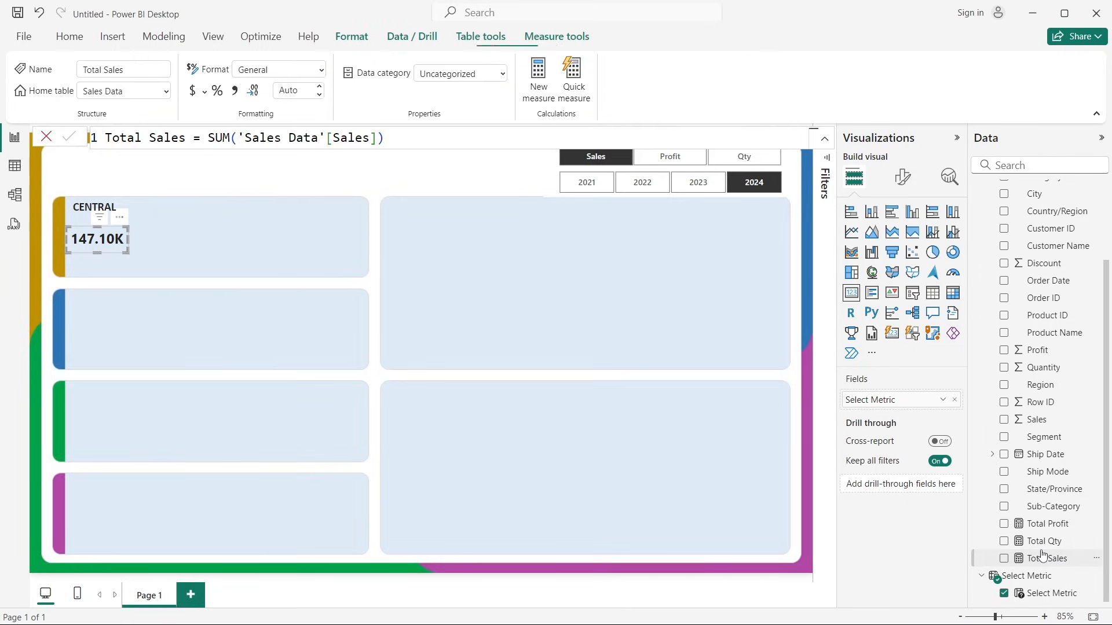
pyautogui.click(193, 91)
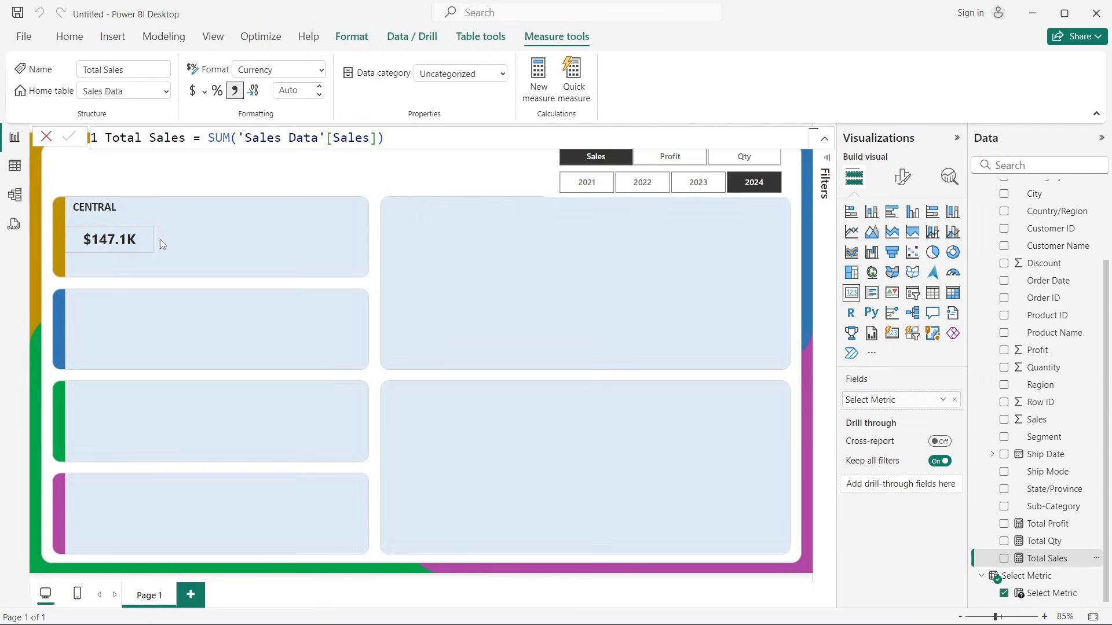
pyautogui.click(144, 238)
pyautogui.click(295, 90)
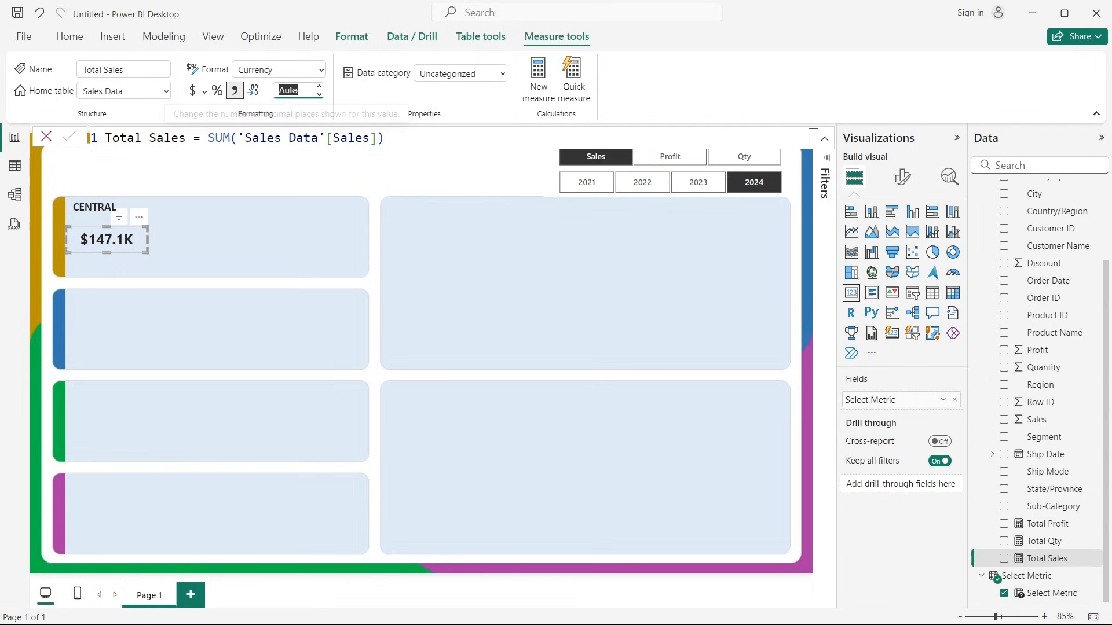
pyautogui.write('2')
pyautogui.press('Return')
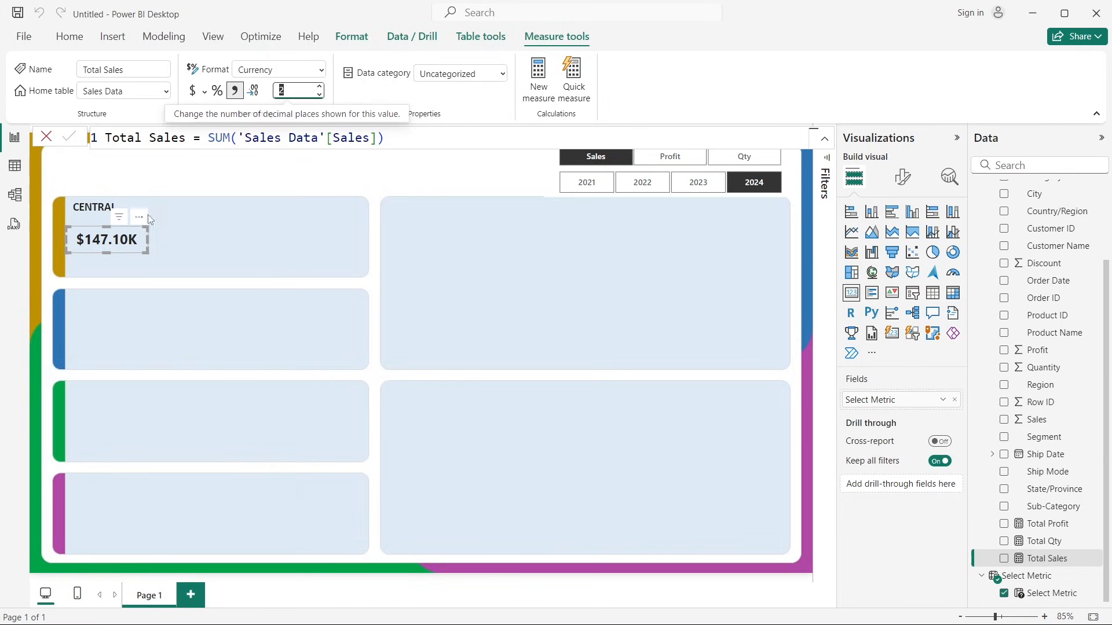
pyautogui.click(294, 90)
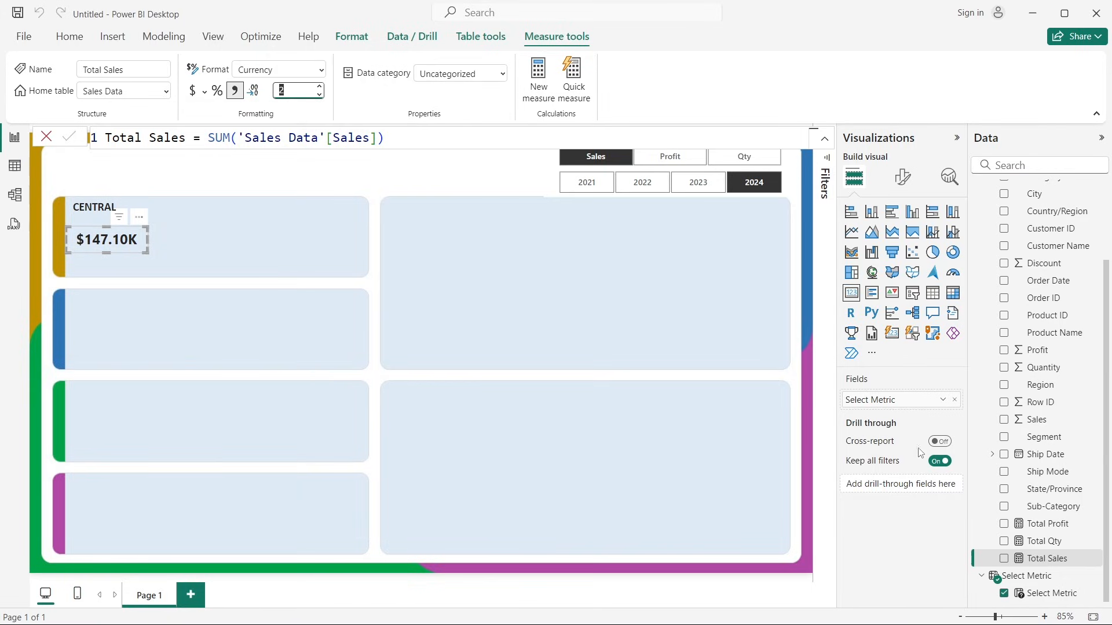
# Step: Format the Total Profit measure as dollar currency with 2 decimal places and close its formula
pyautogui.click(1048, 524)
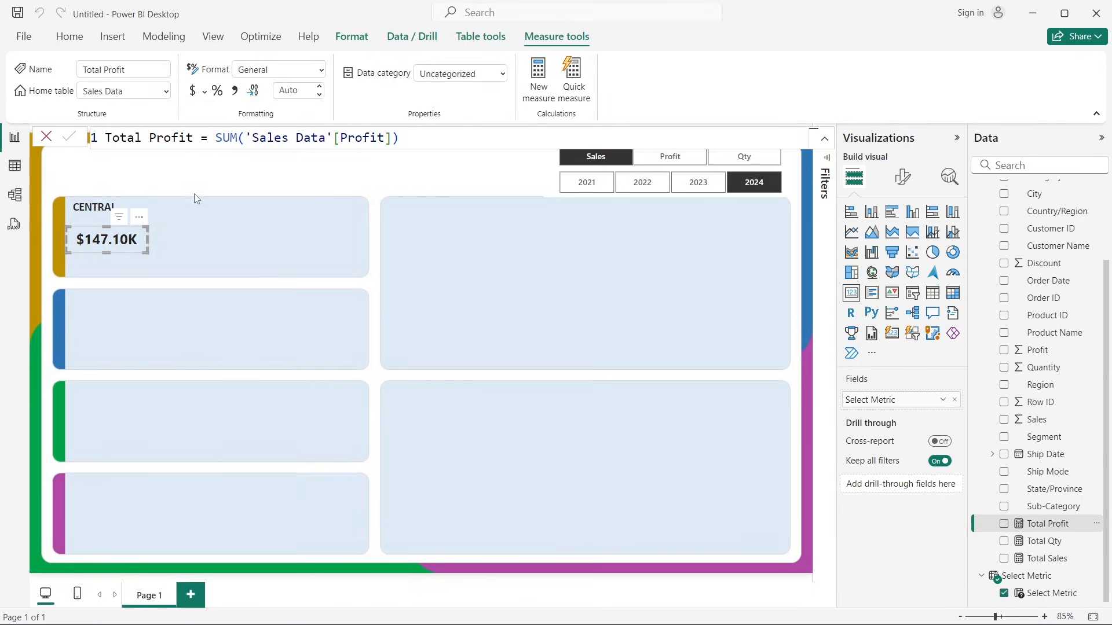
pyautogui.click(192, 91)
pyautogui.click(305, 95)
pyautogui.write('2')
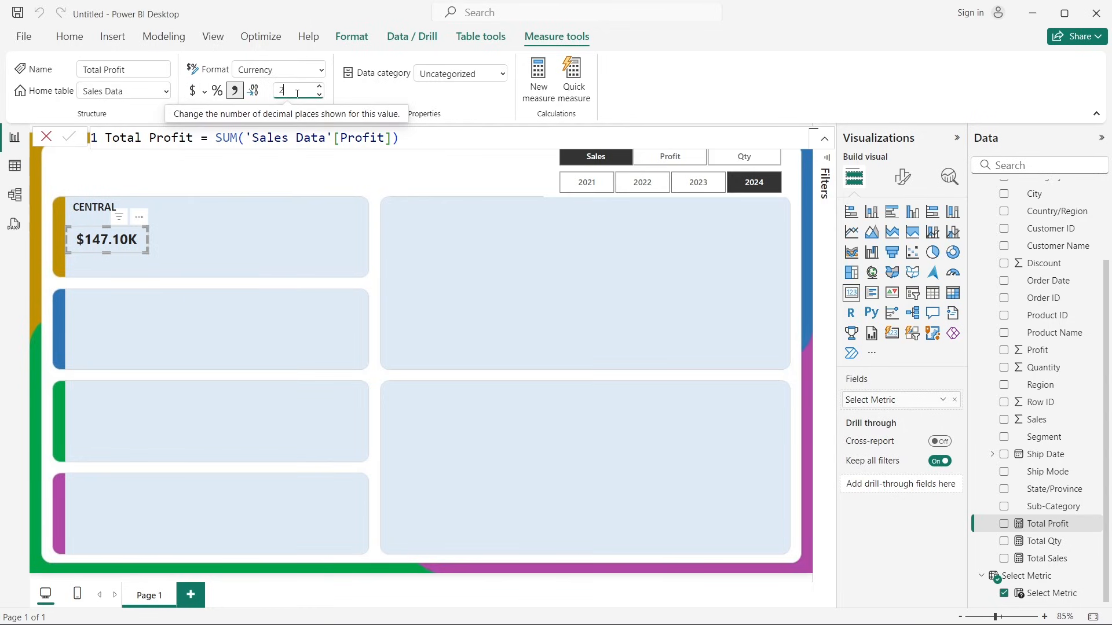
pyautogui.doubleClick(296, 96)
pyautogui.write('2')
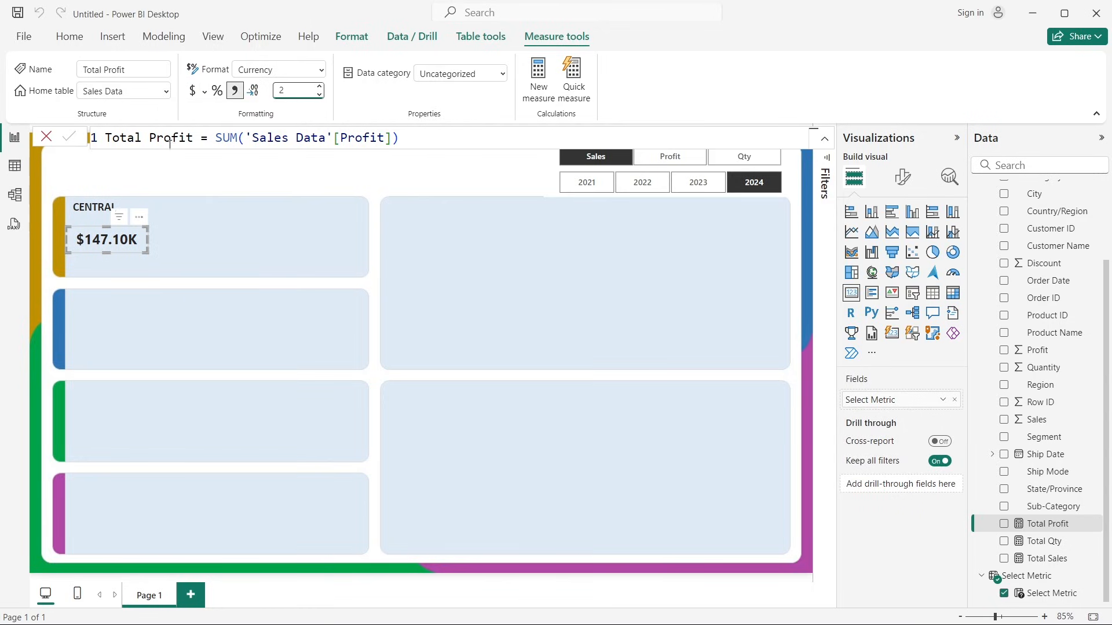
pyautogui.click(49, 138)
pyautogui.click(159, 176)
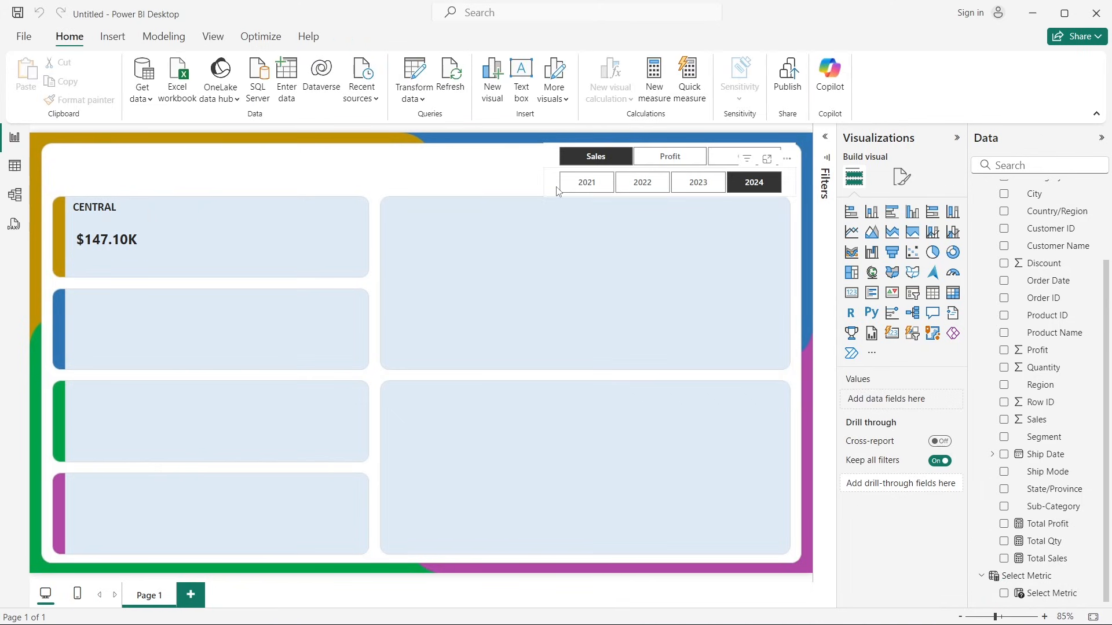
# Step: Check the Central card's number format by switching the metric slicer between Profit, Sales and Qty, ending on Sales
pyautogui.click(667, 161)
pyautogui.click(595, 156)
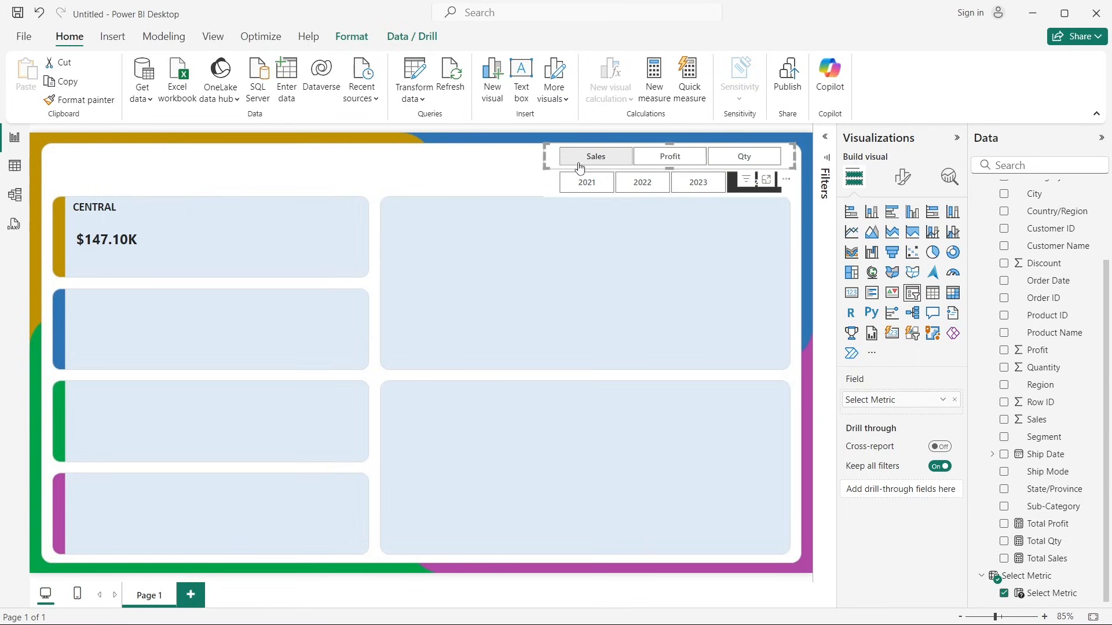
pyautogui.click(722, 161)
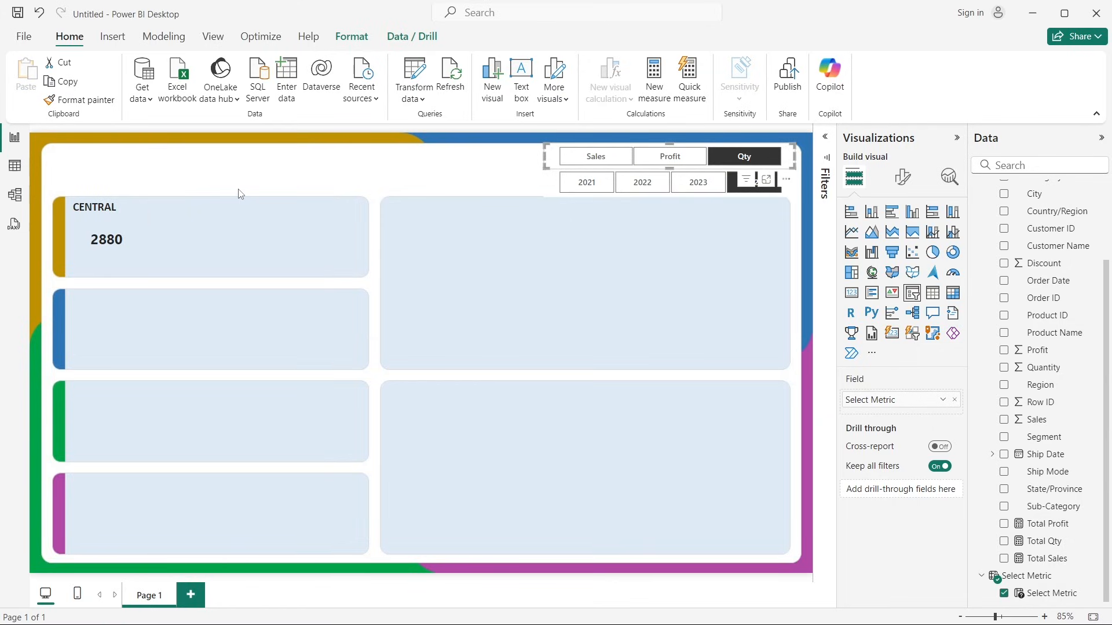
pyautogui.click(117, 248)
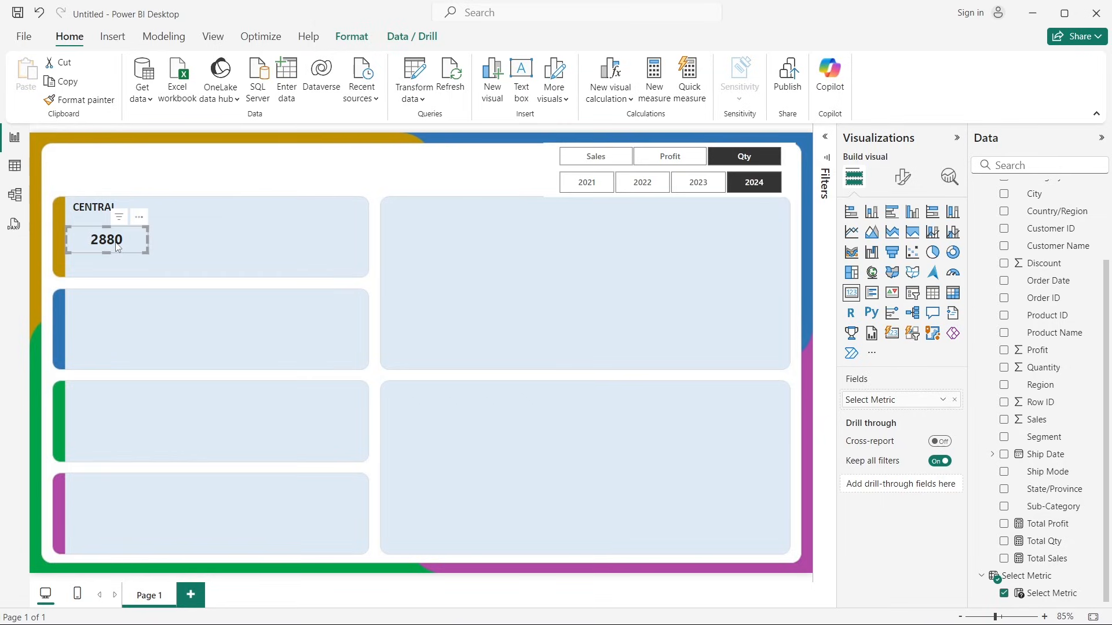
pyautogui.click(576, 159)
pyautogui.click(666, 158)
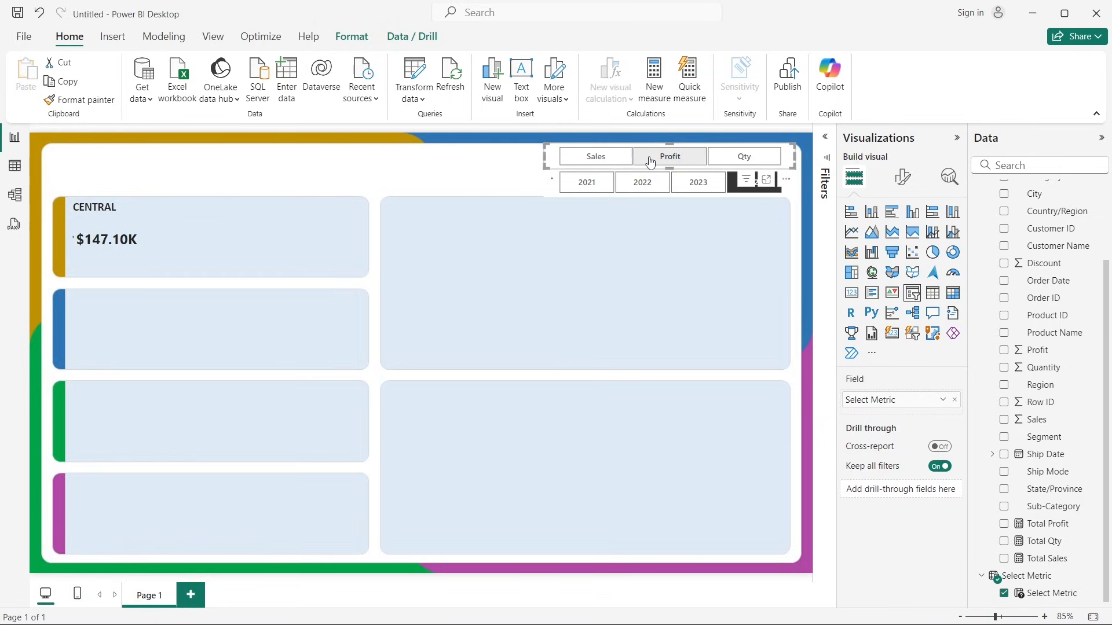
pyautogui.click(744, 156)
pyautogui.click(619, 156)
pyautogui.click(375, 171)
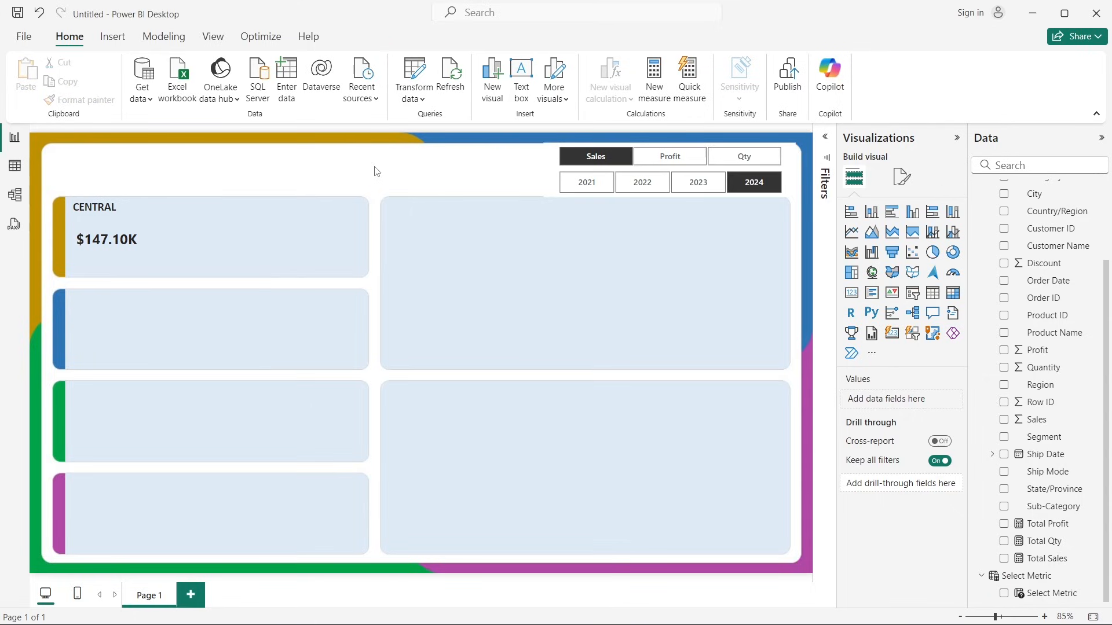
# Step: Nudge the Central value card slightly down within its panel and set the metric slicer to Profit
pyautogui.click(87, 238)
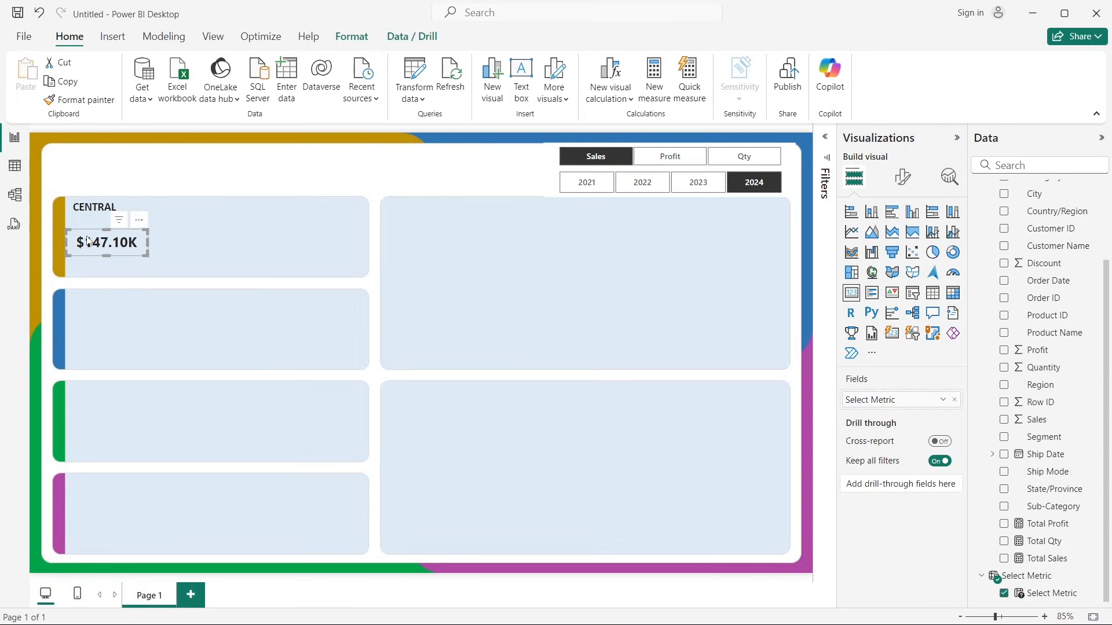
pyautogui.press('Down')
pyautogui.press('Down')
pyautogui.click(120, 191)
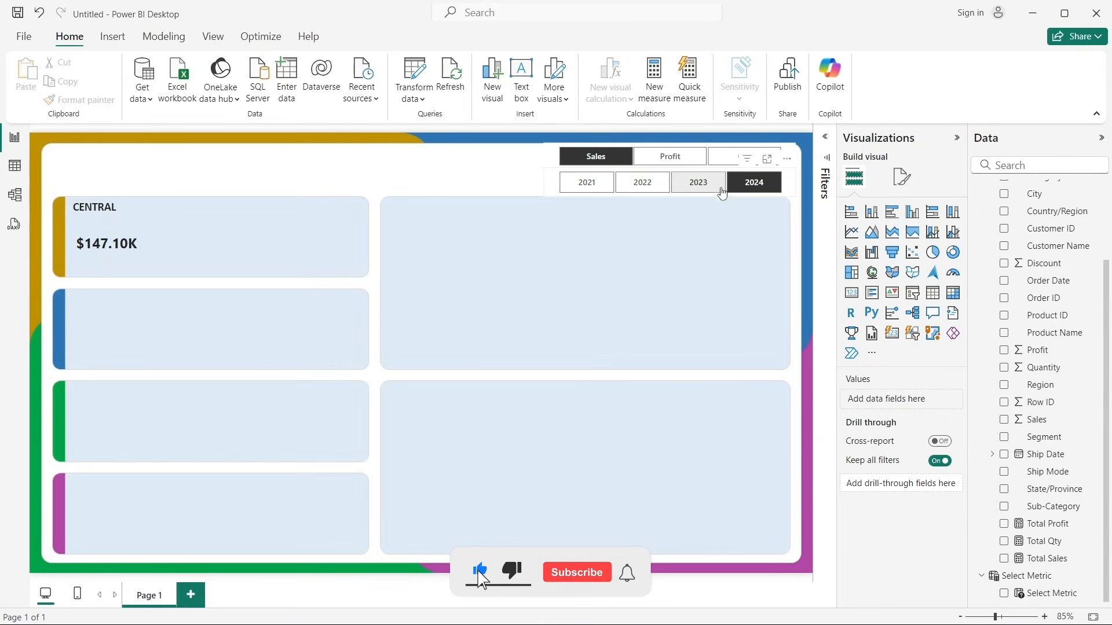
pyautogui.click(664, 163)
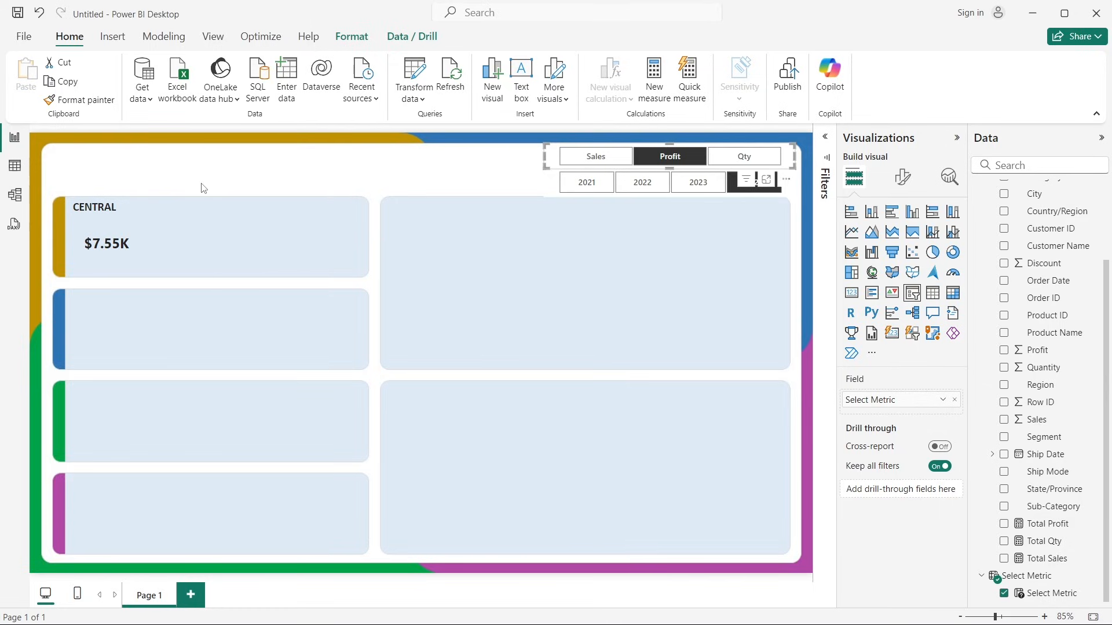
pyautogui.click(350, 168)
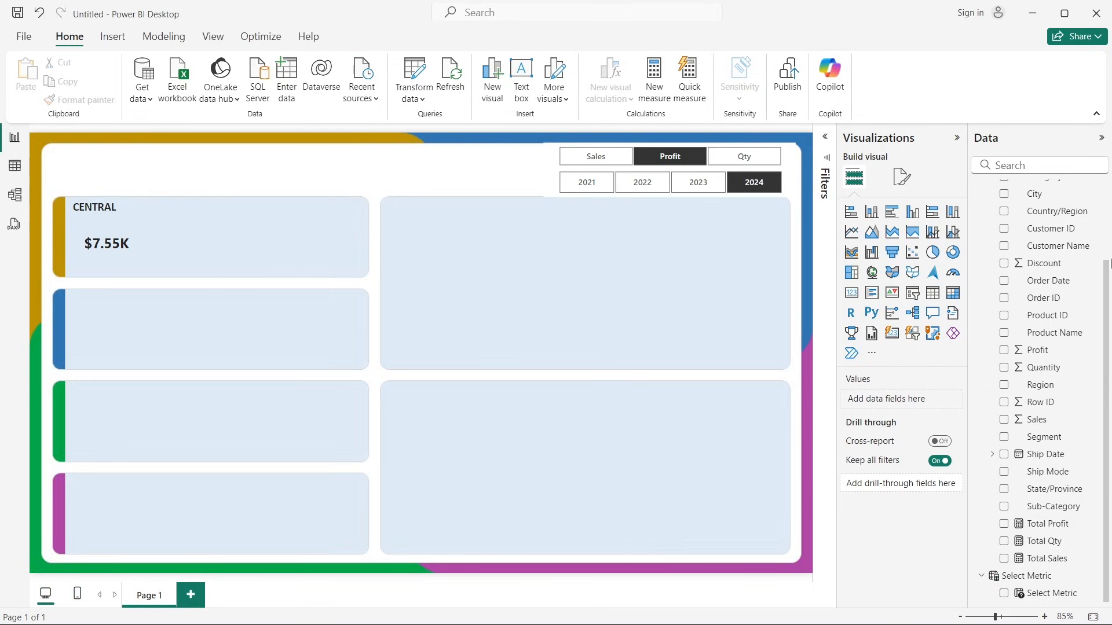
# Step: Create a measure in the Sales Data table: Dynamic Title = MAX('Select Metric'[Select Metric])
pyautogui.scroll(2, 1040, 324)
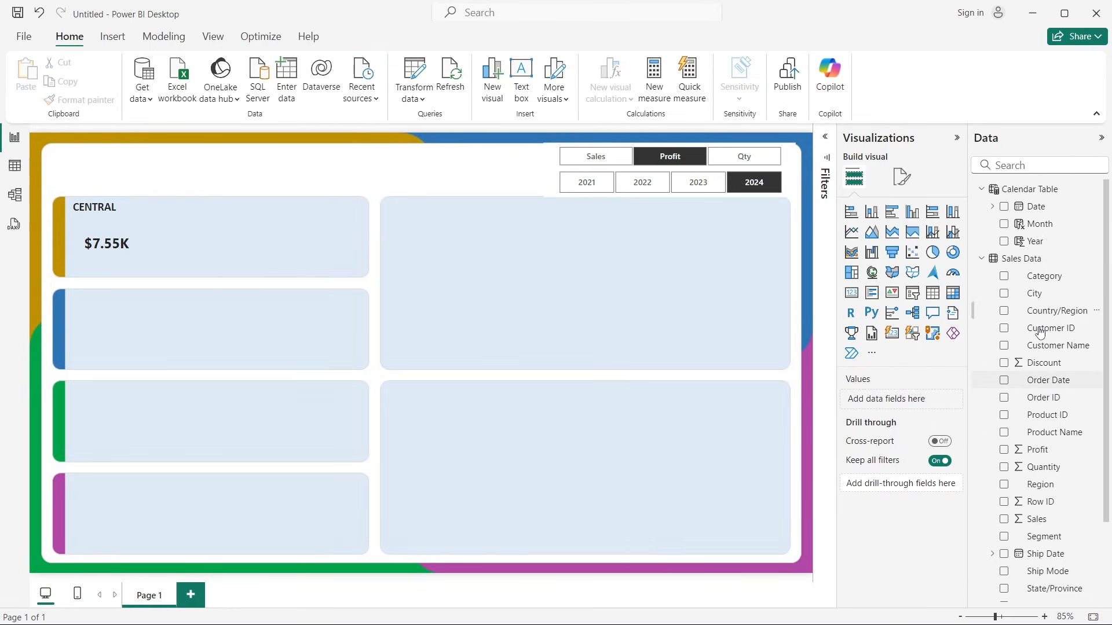
pyautogui.rightClick(1029, 298)
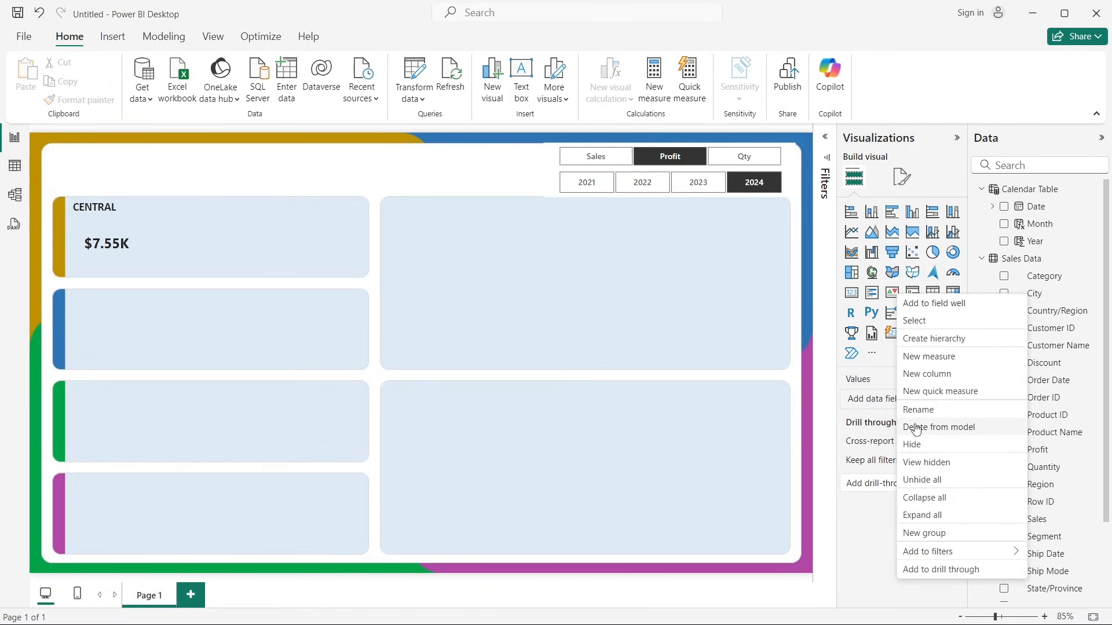
pyautogui.click(929, 356)
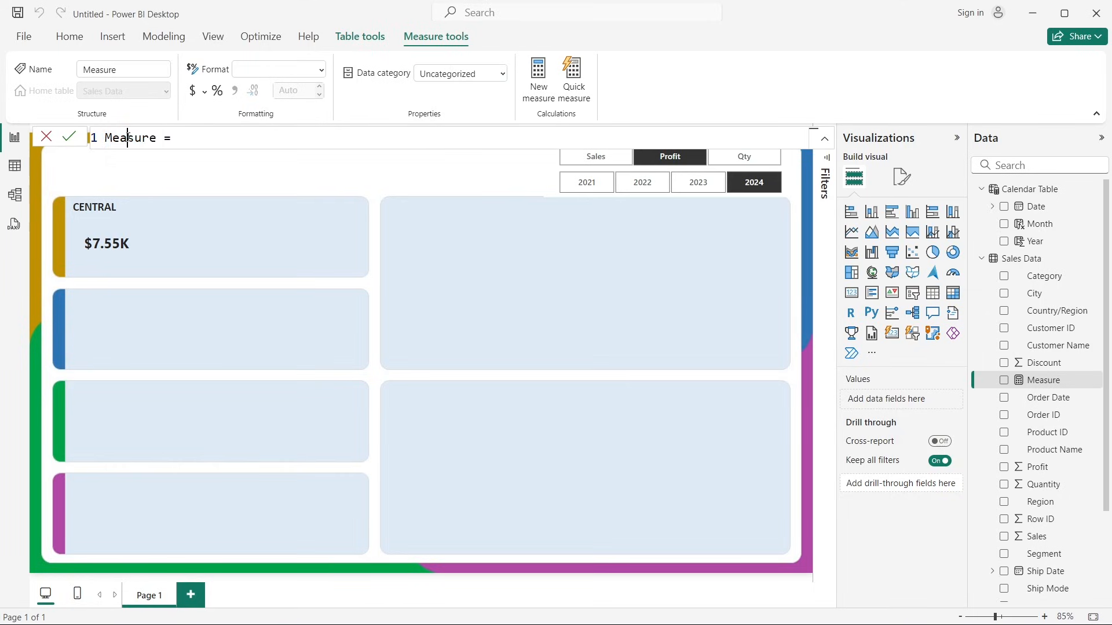
pyautogui.doubleClick(128, 138)
pyautogui.write('Dynamic Title = MAC')
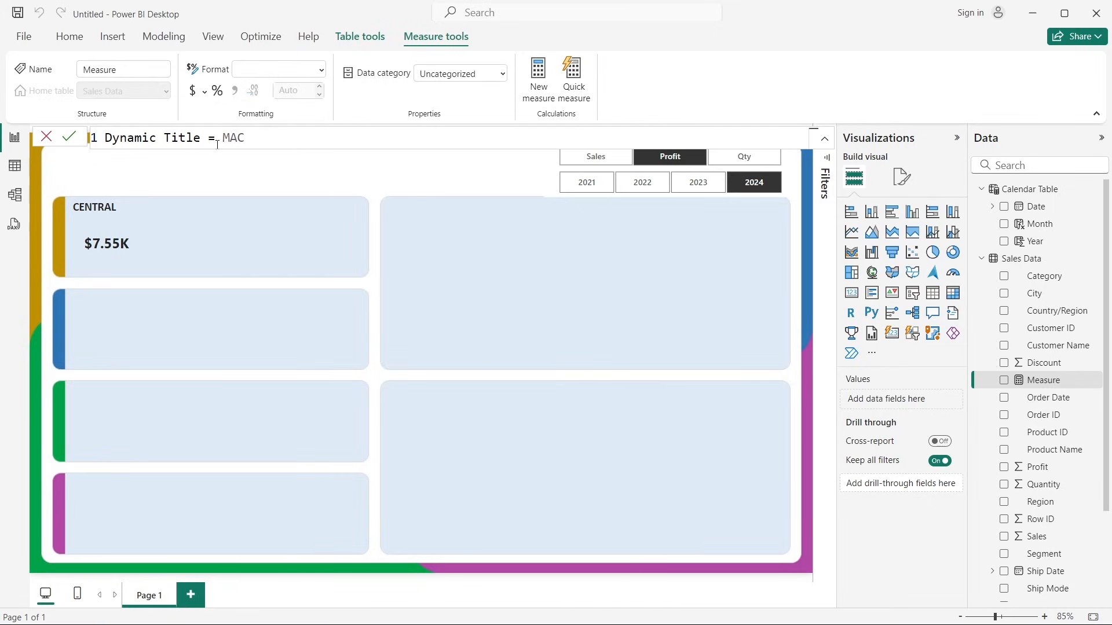
pyautogui.press('BackSpace')
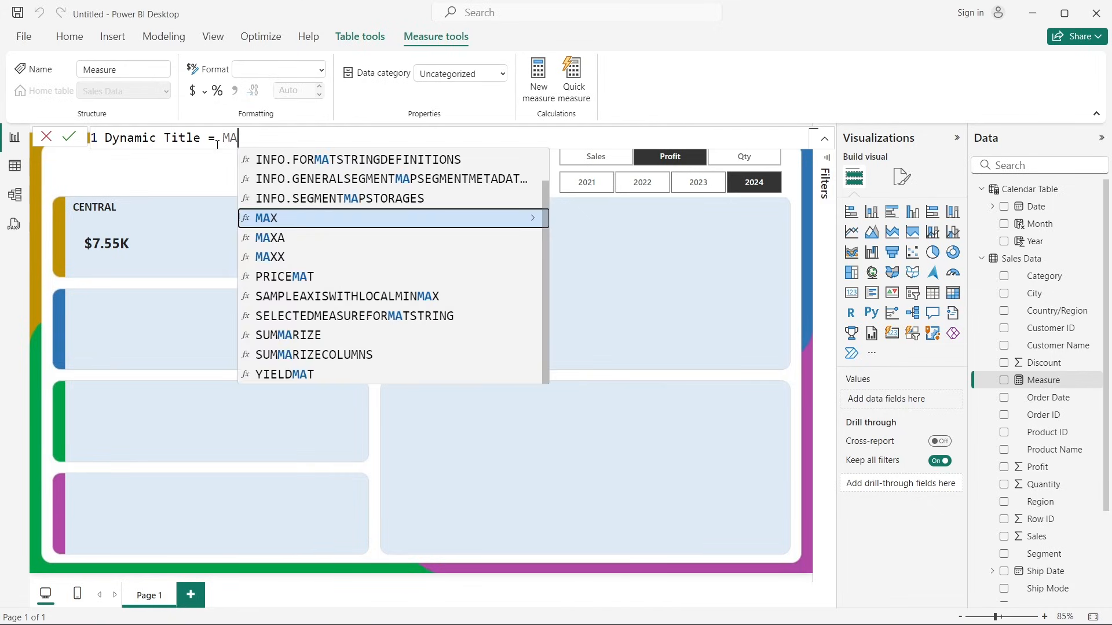
pyautogui.write('X(sele')
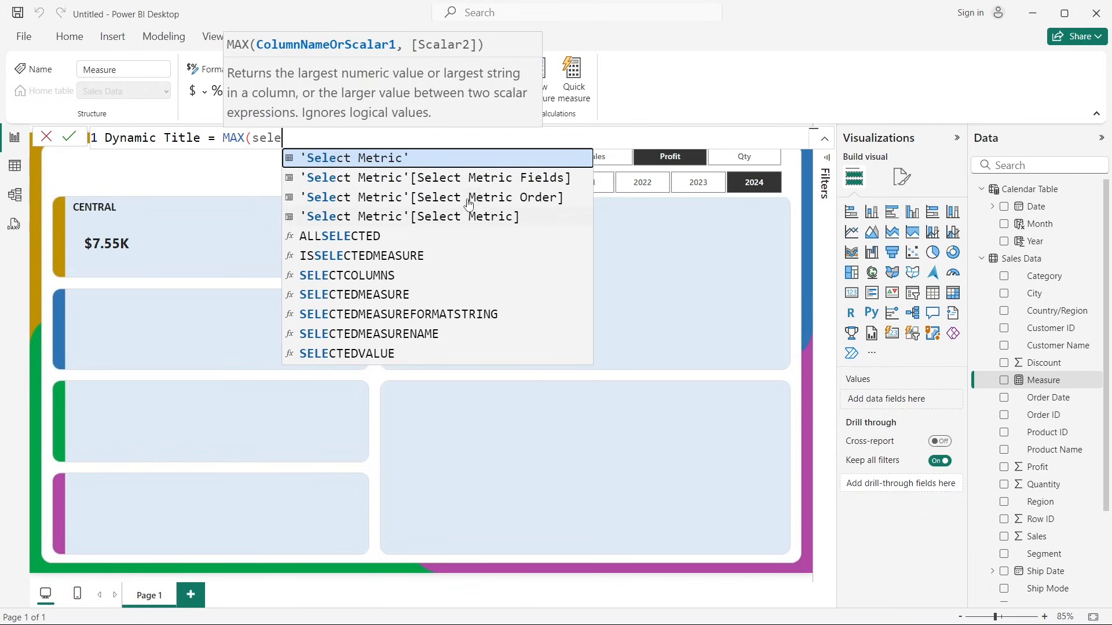
pyautogui.click(447, 219)
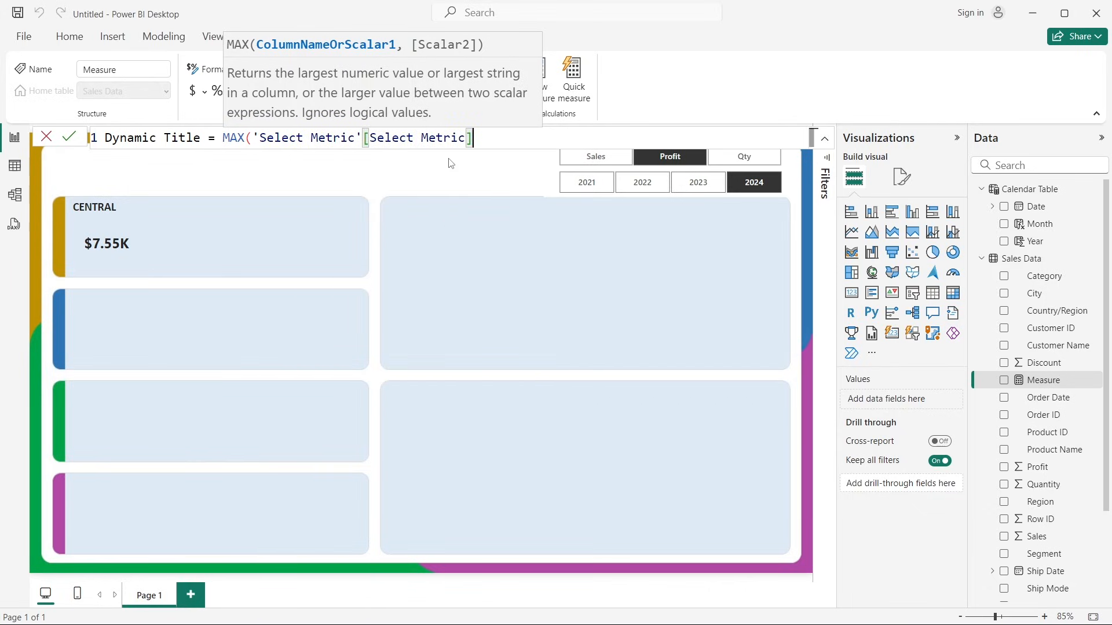
pyautogui.write(')')
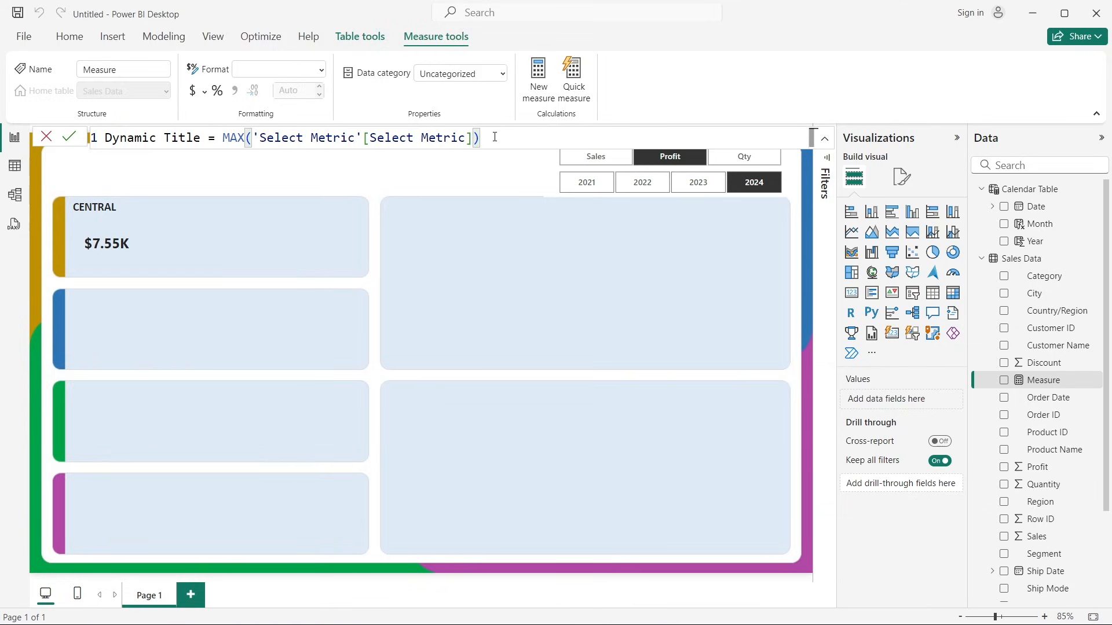
pyautogui.press('Return')
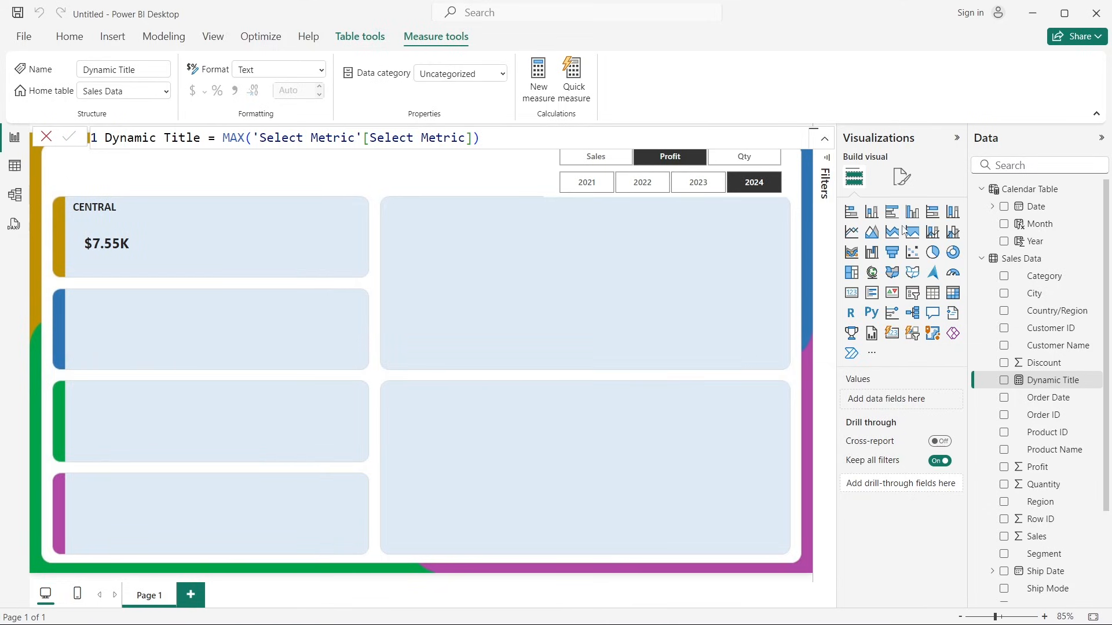
# Step: Add a card visual showing the Dynamic Title measure and place it mid-canvas, overlapping the upper panels
pyautogui.click(856, 296)
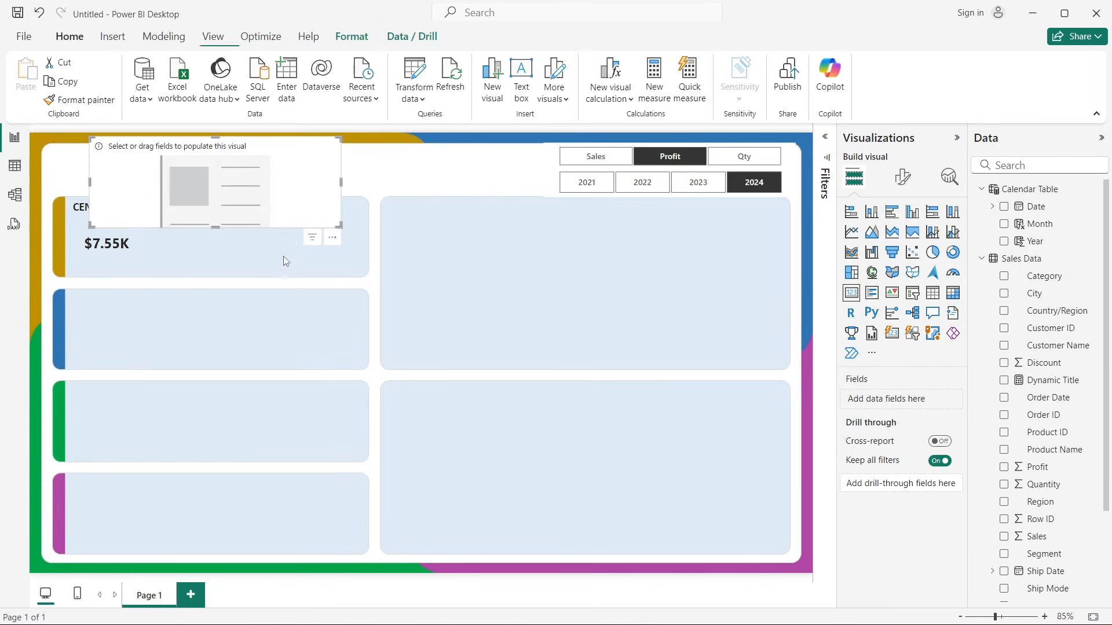
pyautogui.moveTo(248, 203); pyautogui.dragTo(437, 312)
pyautogui.scroll(-2, 1075, 480)
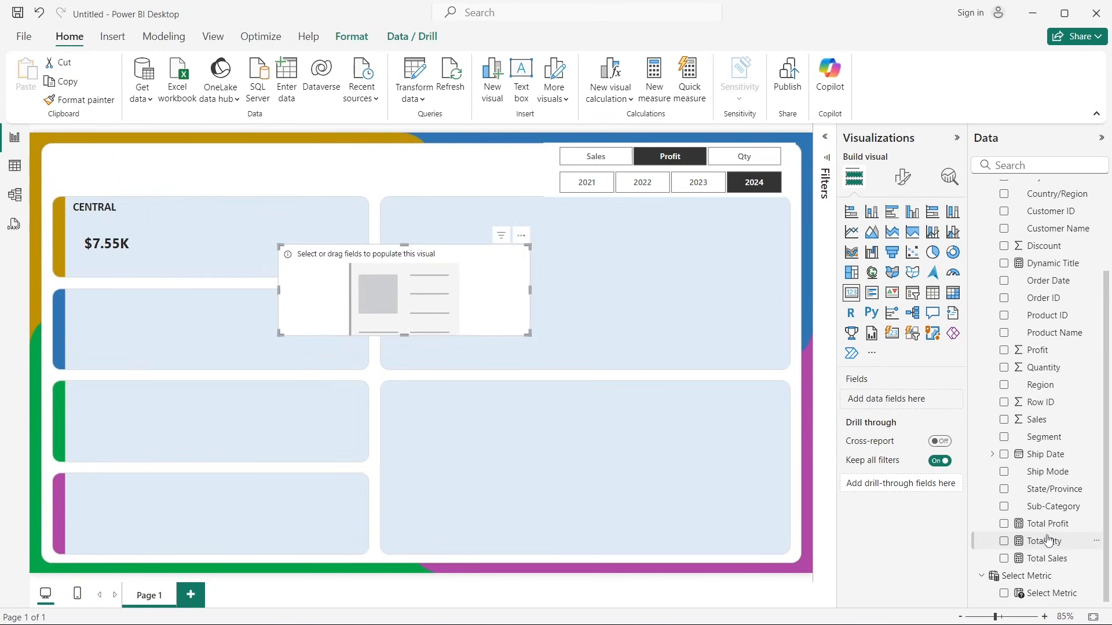
pyautogui.moveTo(1051, 263); pyautogui.dragTo(397, 260)
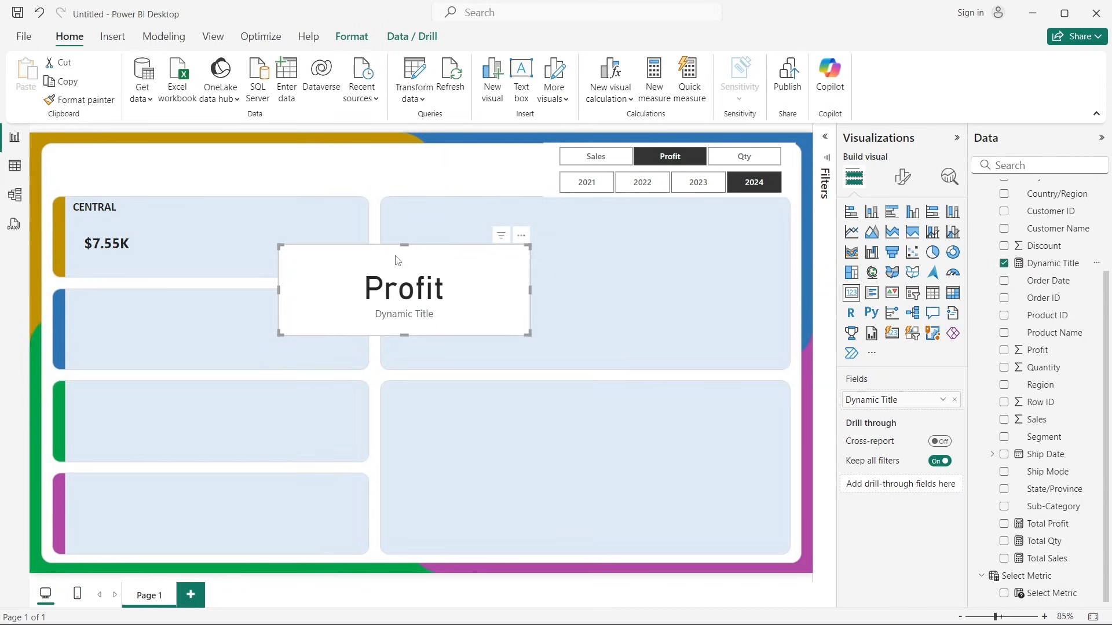
# Step: Check that the new title card follows the metric slicer by switching to Sales, Qty and back to Sales
pyautogui.click(607, 162)
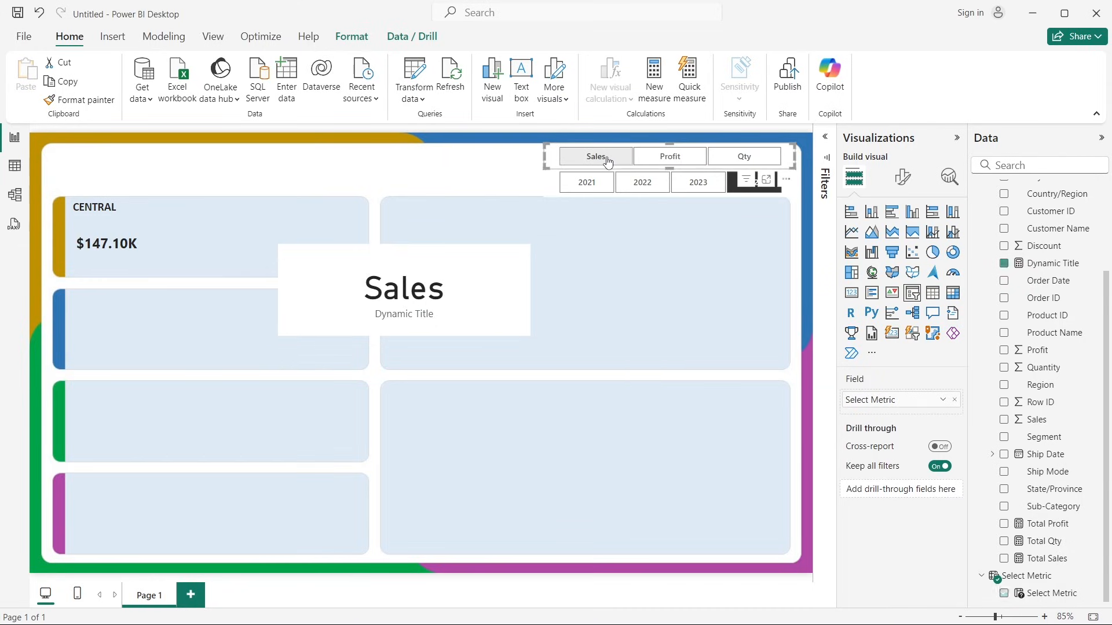
pyautogui.click(749, 158)
pyautogui.click(579, 156)
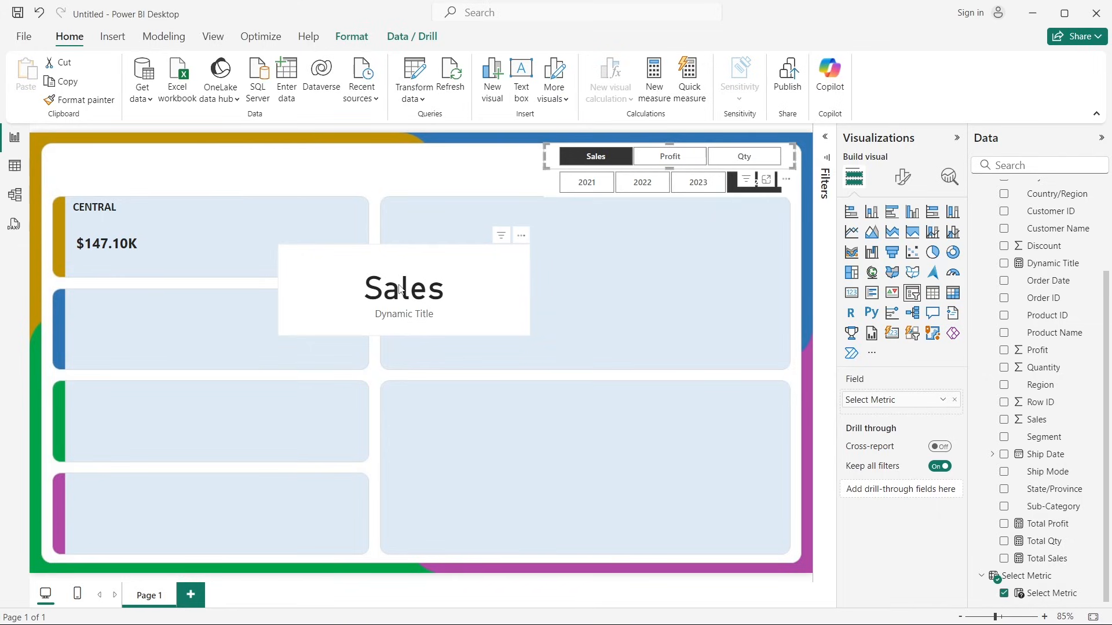
# Step: Turn off the background and the category label of the Dynamic Title card
pyautogui.click(400, 290)
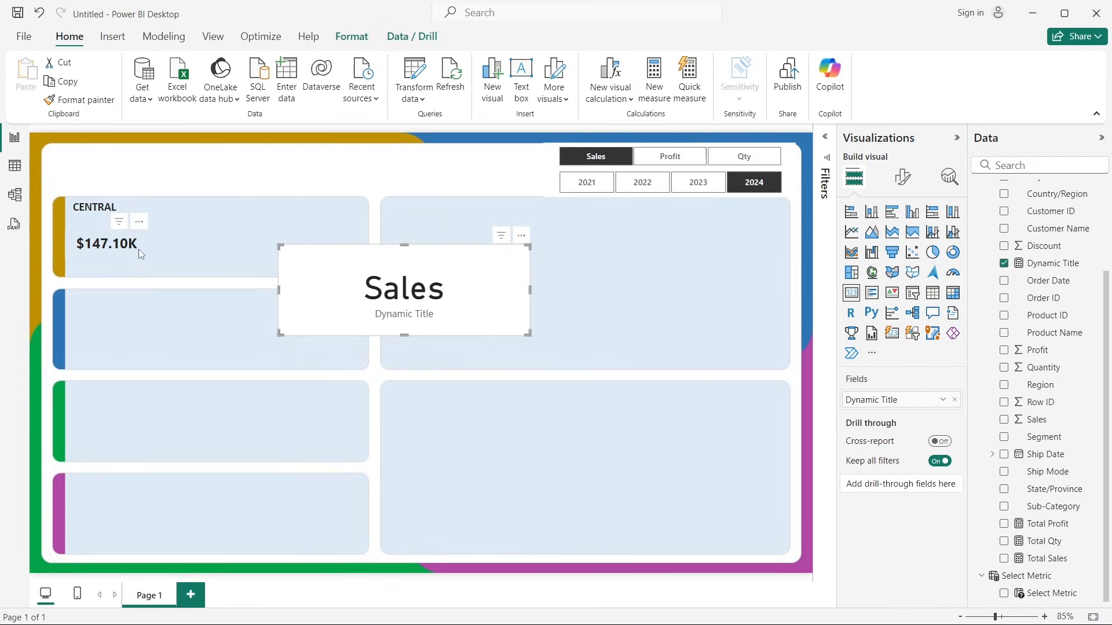
pyautogui.click(901, 177)
pyautogui.click(899, 241)
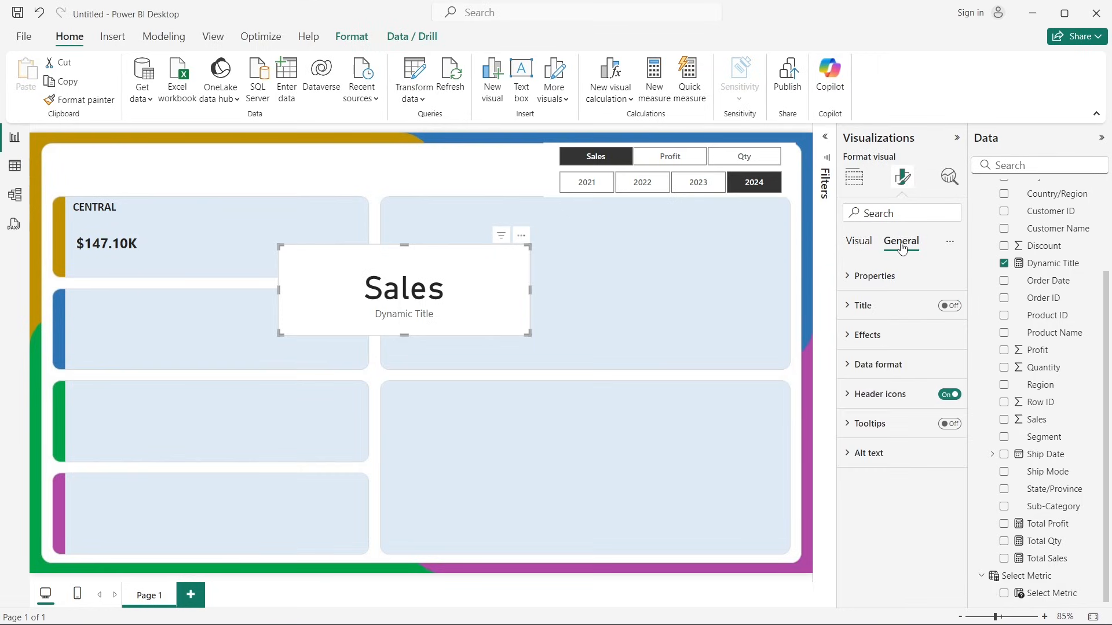
pyautogui.click(884, 335)
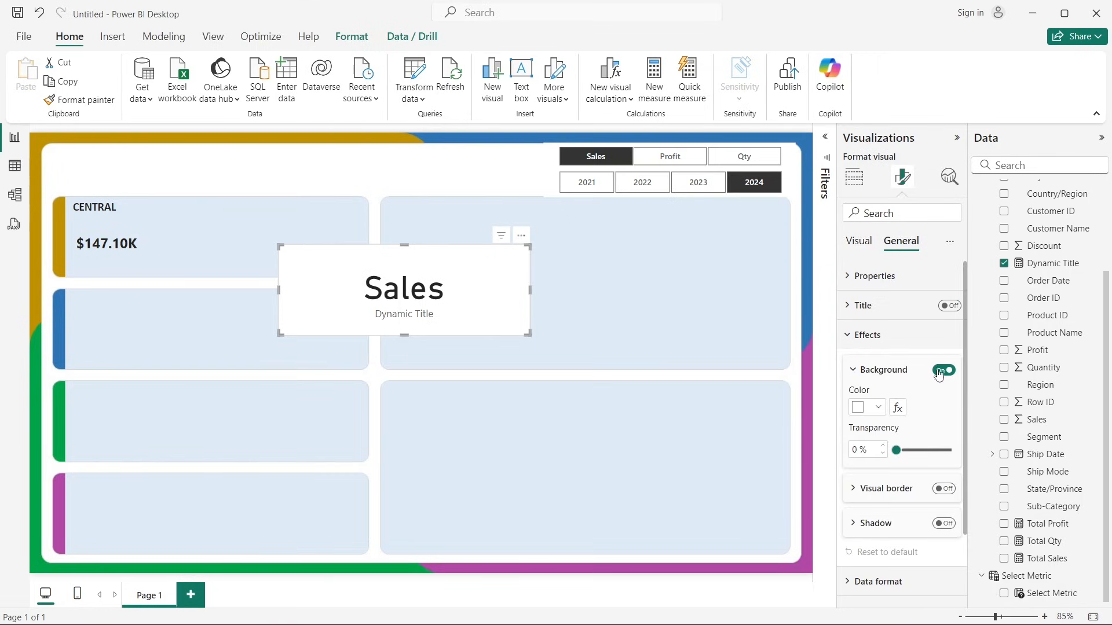
pyautogui.click(943, 370)
pyautogui.click(859, 241)
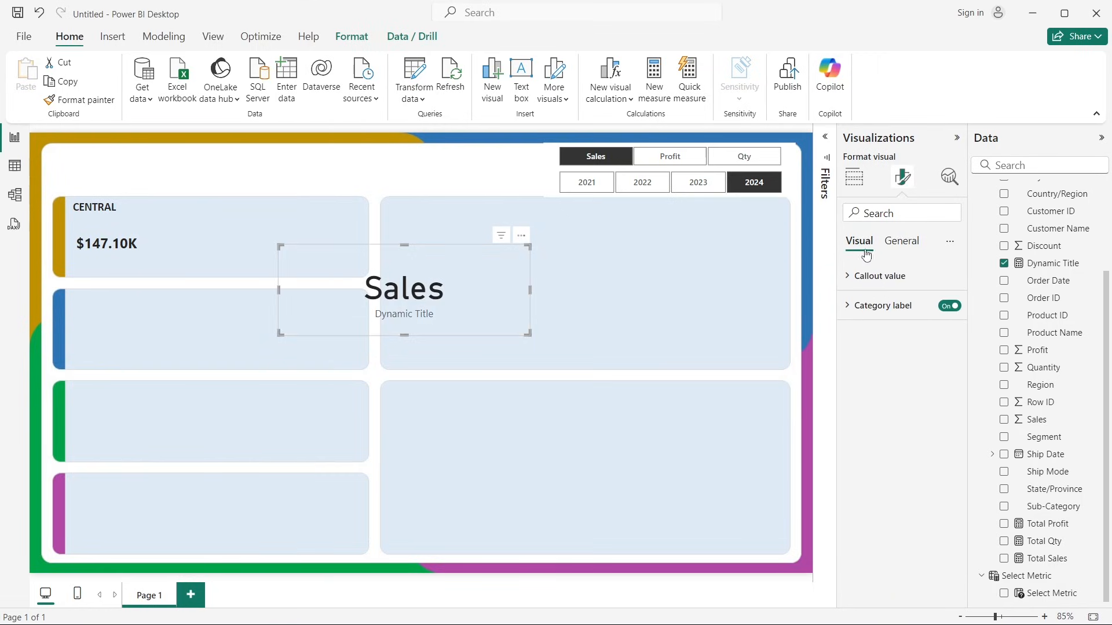
pyautogui.click(950, 306)
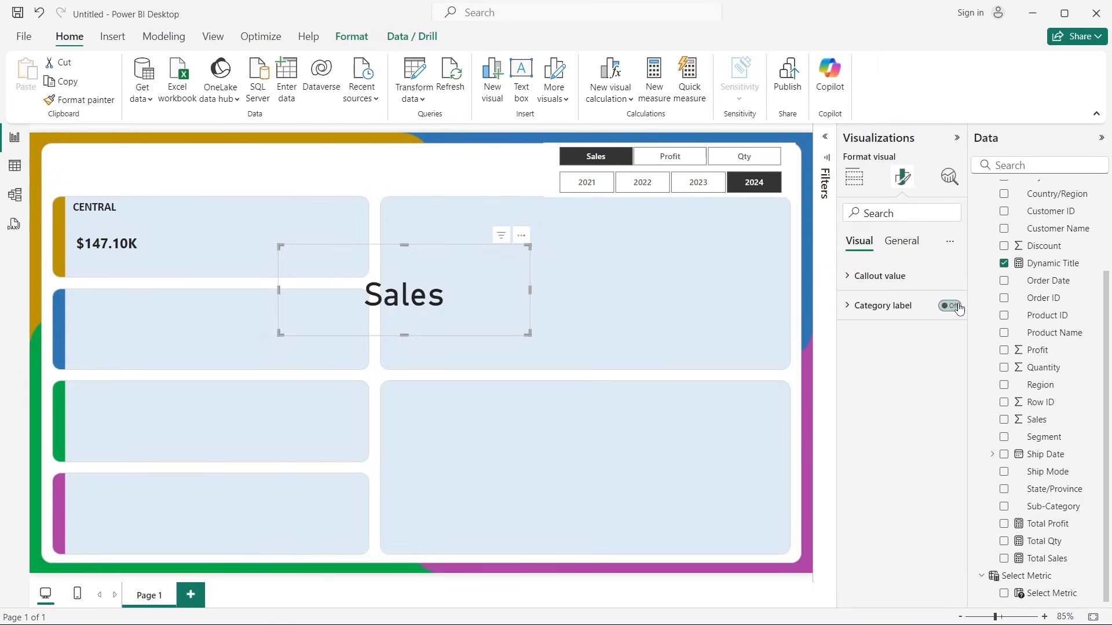
# Step: Format the Dynamic Title card's callout value as Candara, size 11, bold, in a dark grey theme color
pyautogui.click(874, 276)
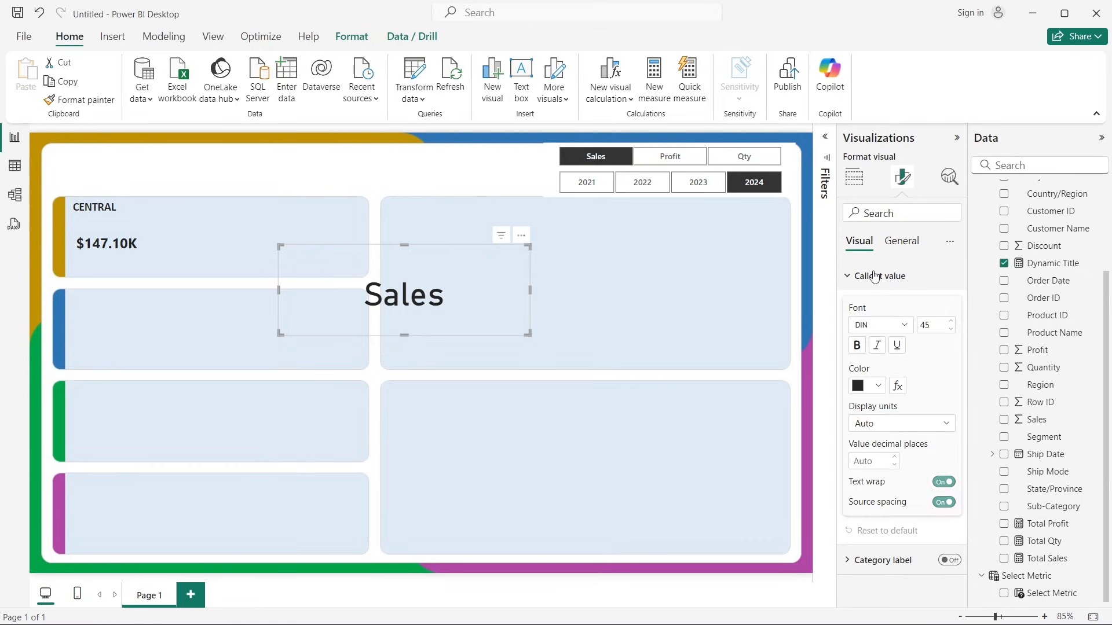
pyautogui.click(902, 332)
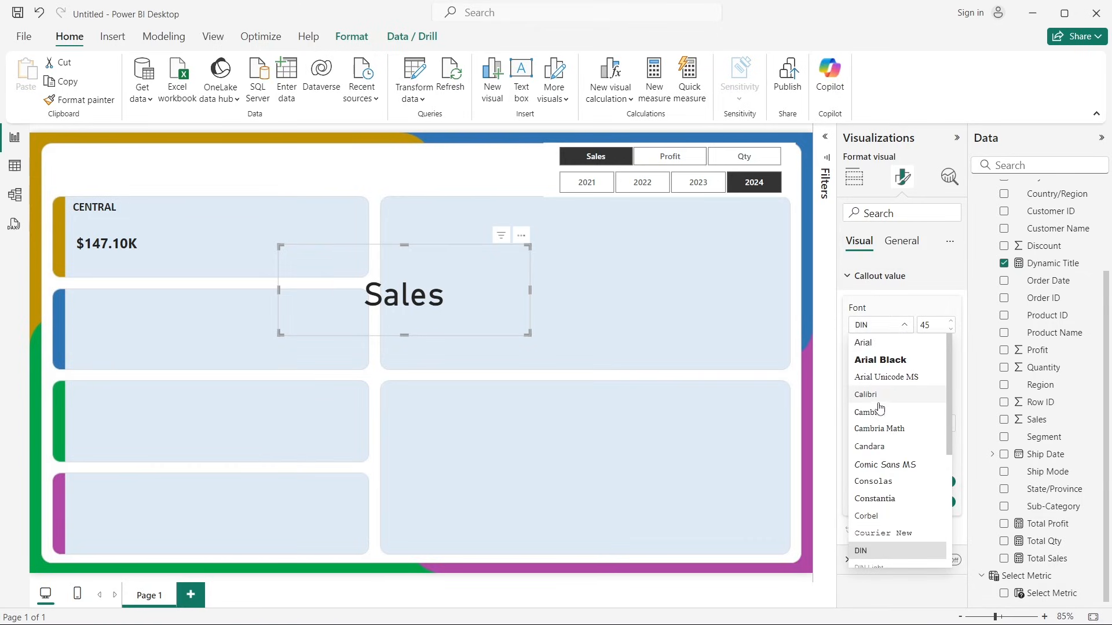
pyautogui.click(881, 446)
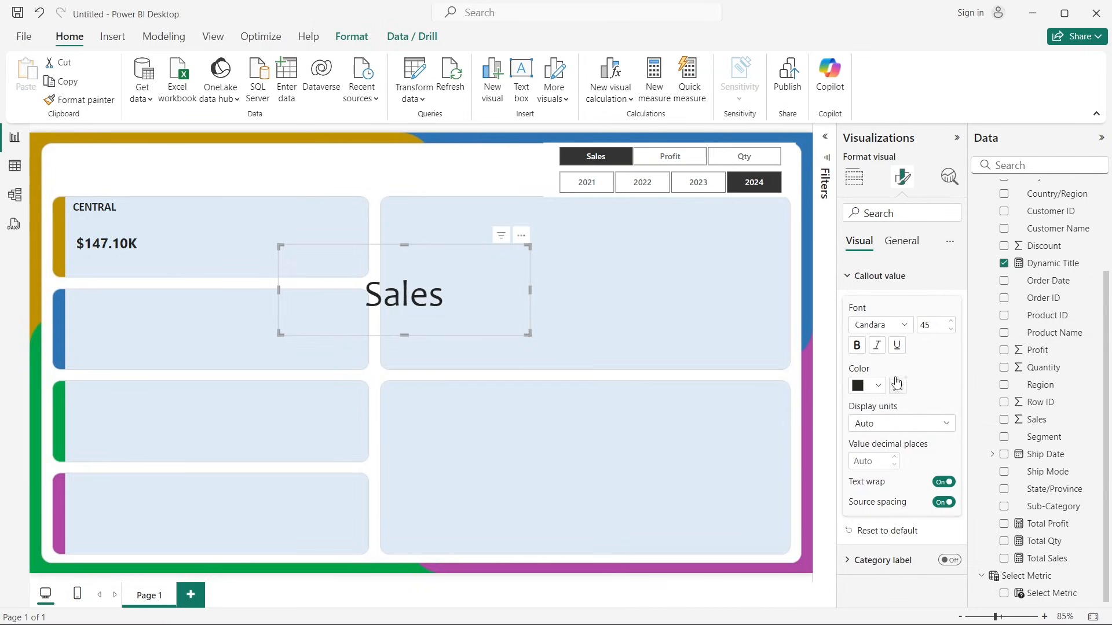
pyautogui.click(945, 327)
pyautogui.write('11')
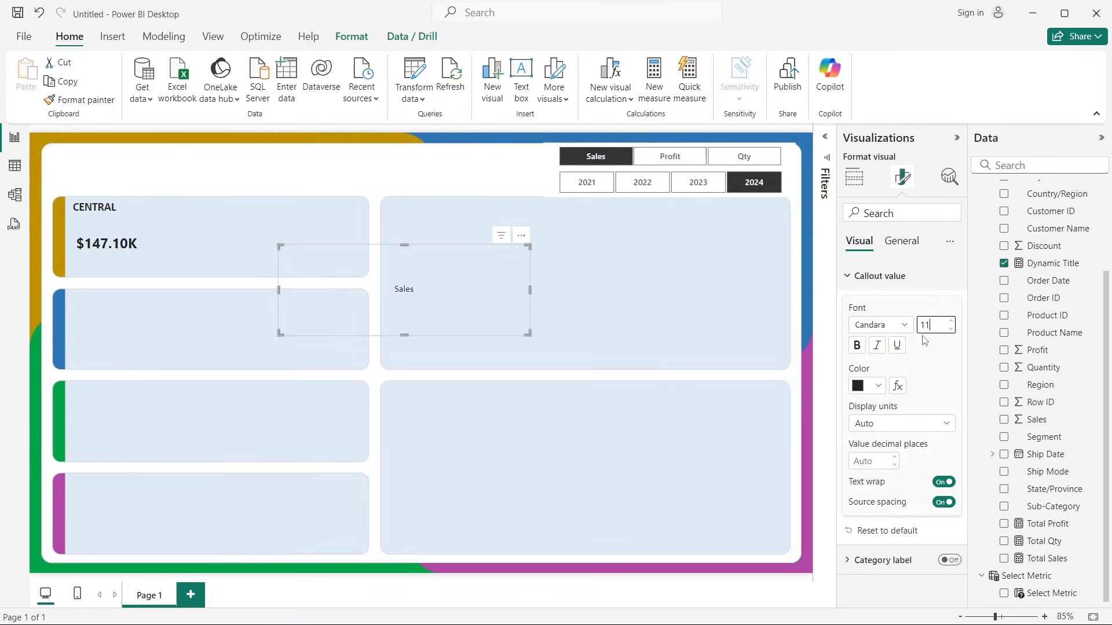
pyautogui.click(856, 345)
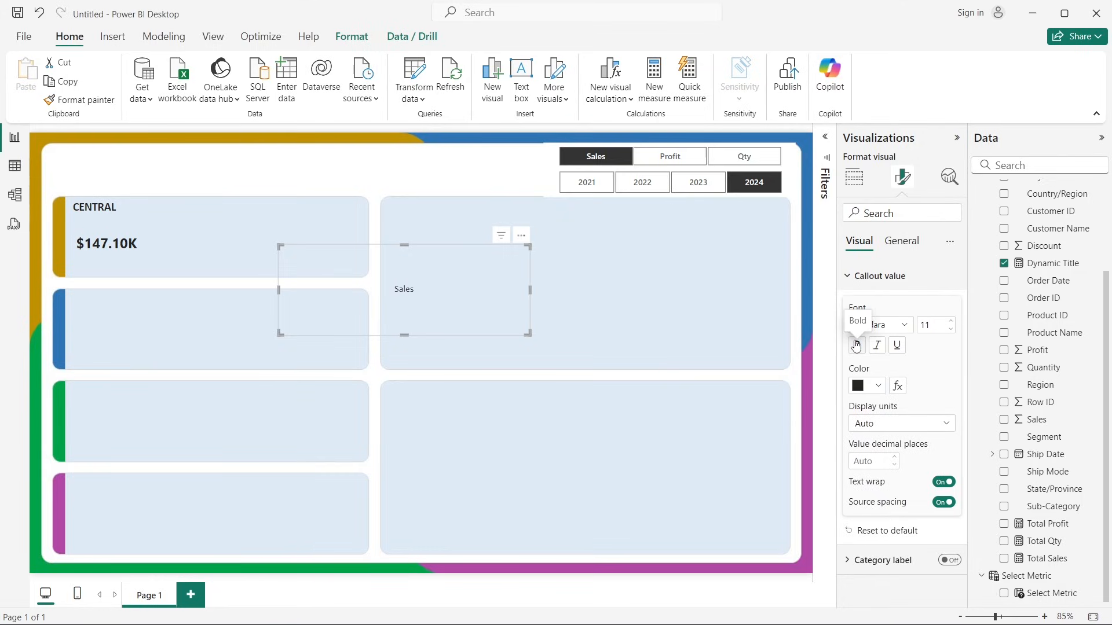
pyautogui.click(869, 388)
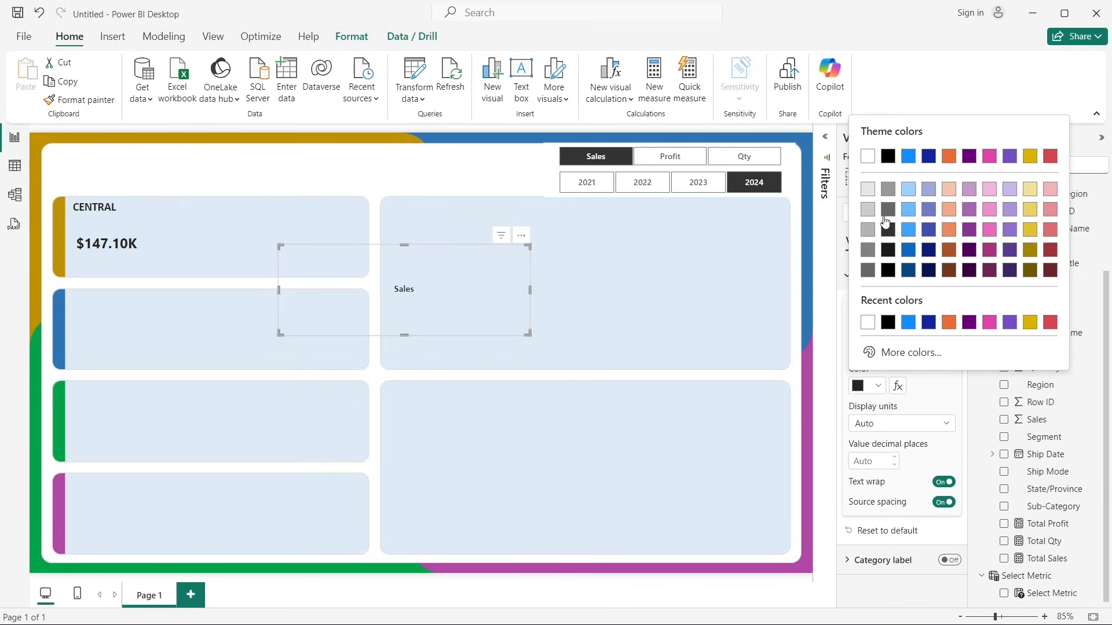
pyautogui.click(890, 230)
# Step: Shrink the Dynamic Title card, fit it between the CENTRAL label and its value, and set its font size to 13
pyautogui.moveTo(528, 334); pyautogui.dragTo(111, 224)
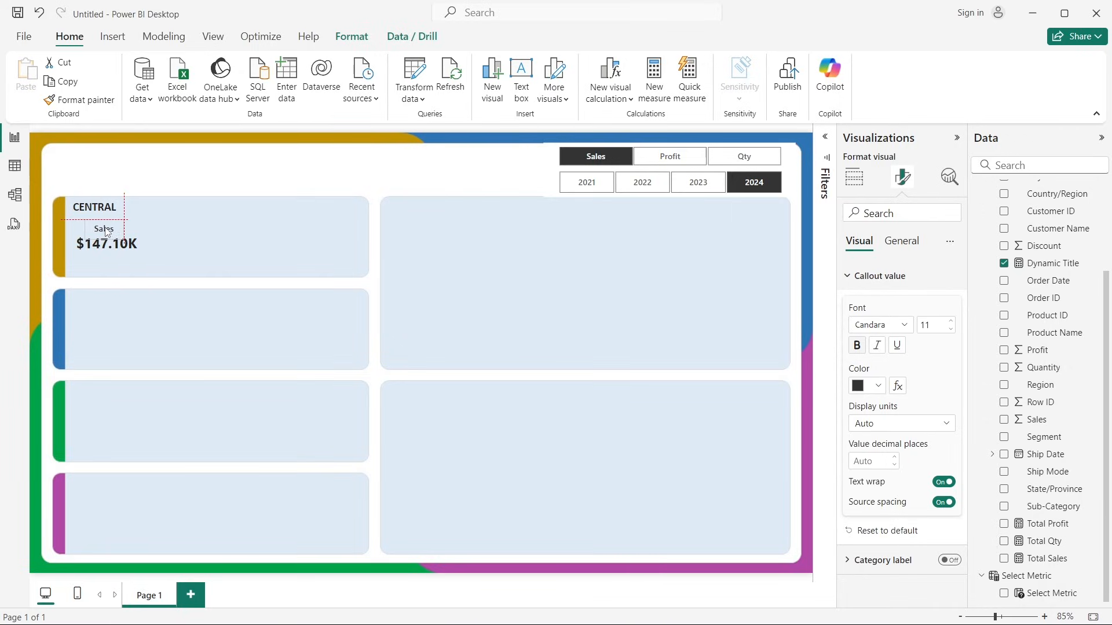
pyautogui.press('Down')
pyautogui.press('Down')
pyautogui.press('Down')
pyautogui.press('Down')
pyautogui.press('Down')
pyautogui.press('Down')
pyautogui.press('Down')
pyautogui.press('Down')
pyautogui.press('Down')
pyautogui.press('Down')
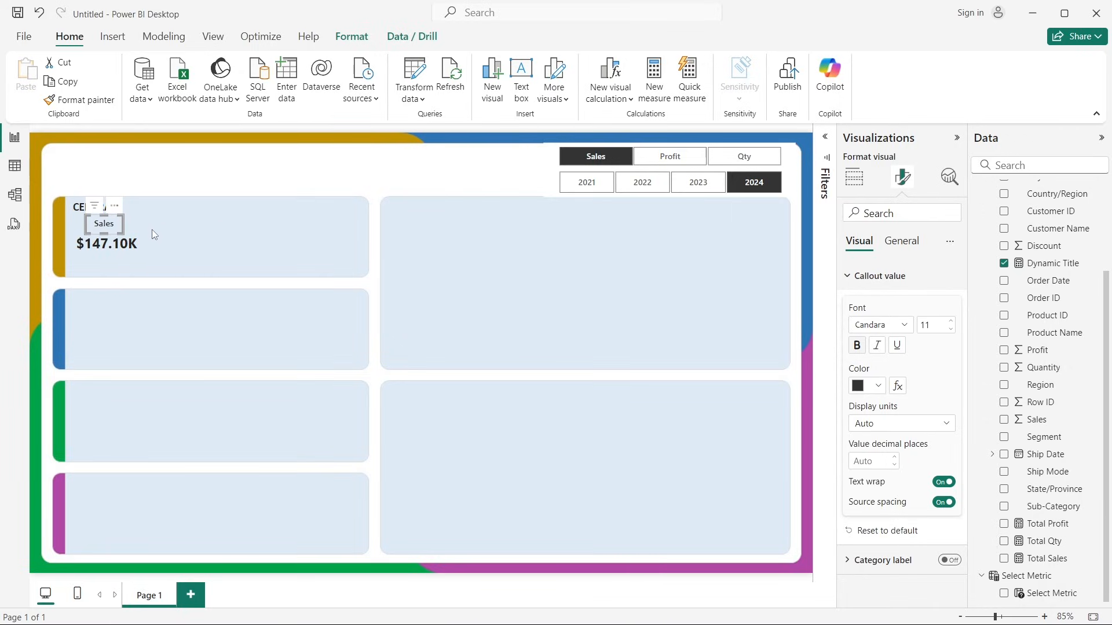
pyautogui.moveTo(123, 228)
pyautogui.mouseDown()
pyautogui.moveTo(133, 227)
pyautogui.moveTo(113, 229)
pyautogui.mouseUp()
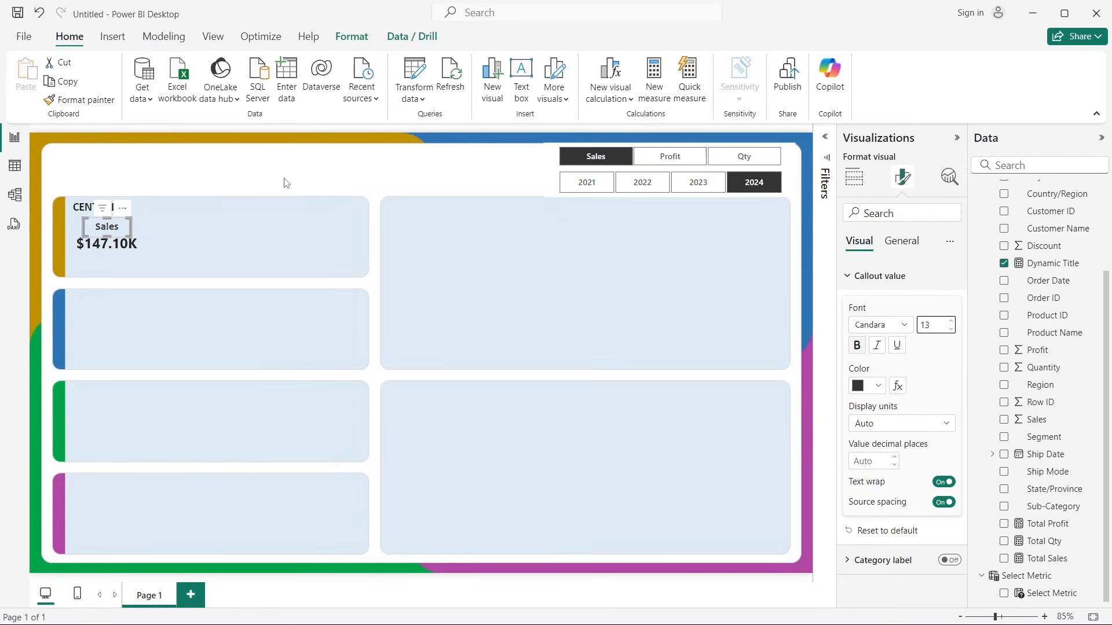
# Step: Check the placed title card with the Central value by switching the metric slicer to Profit, Qty and back to Sales
pyautogui.click(214, 173)
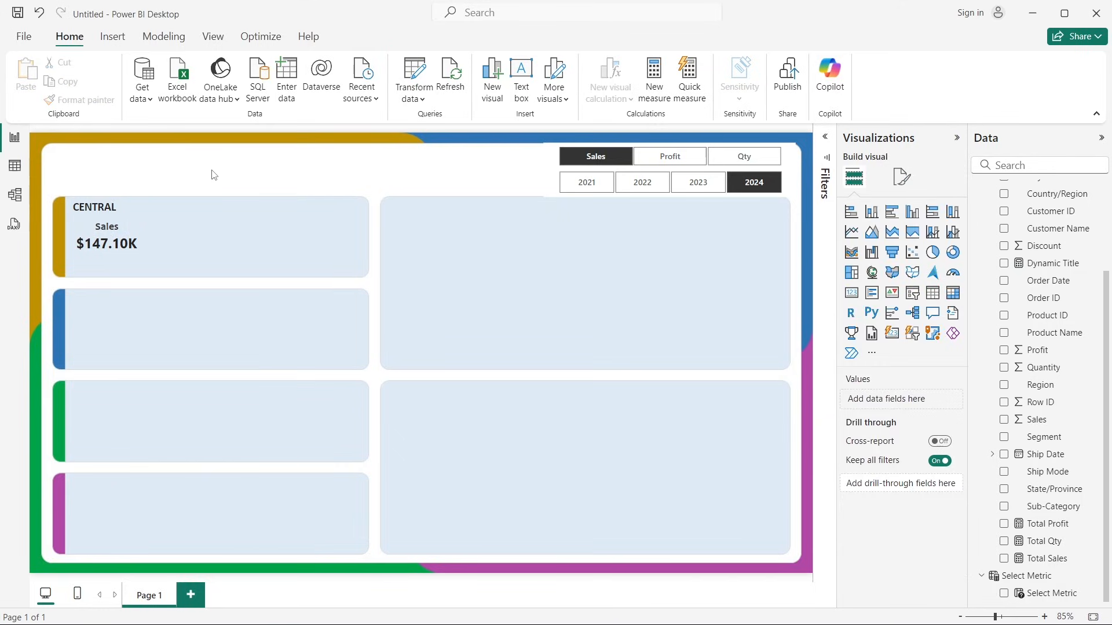
pyautogui.click(108, 227)
pyautogui.click(905, 181)
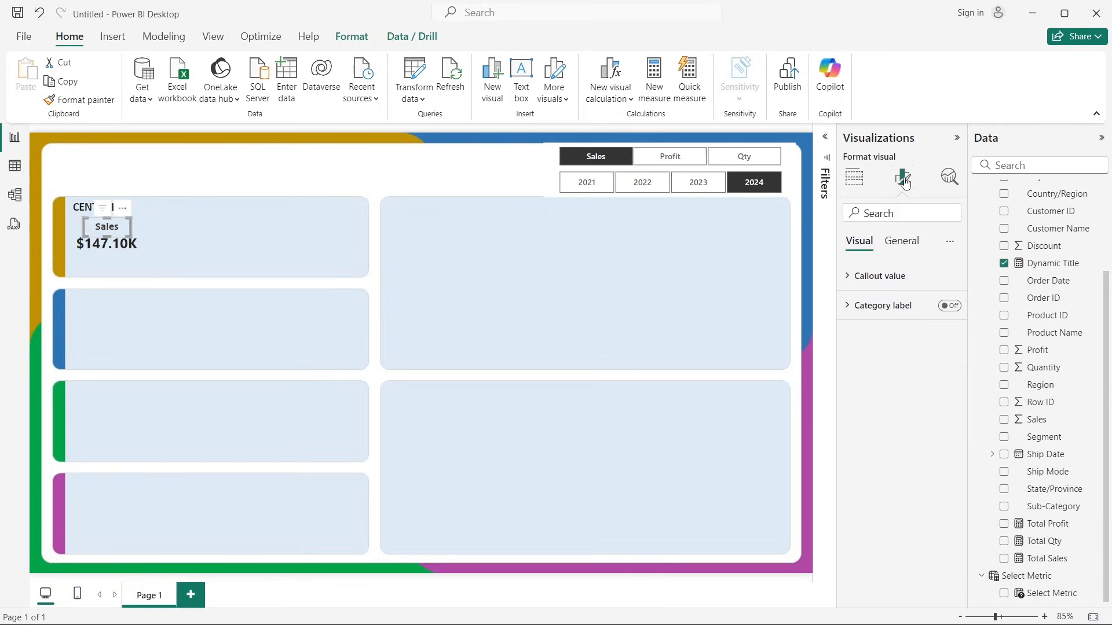
pyautogui.click(670, 157)
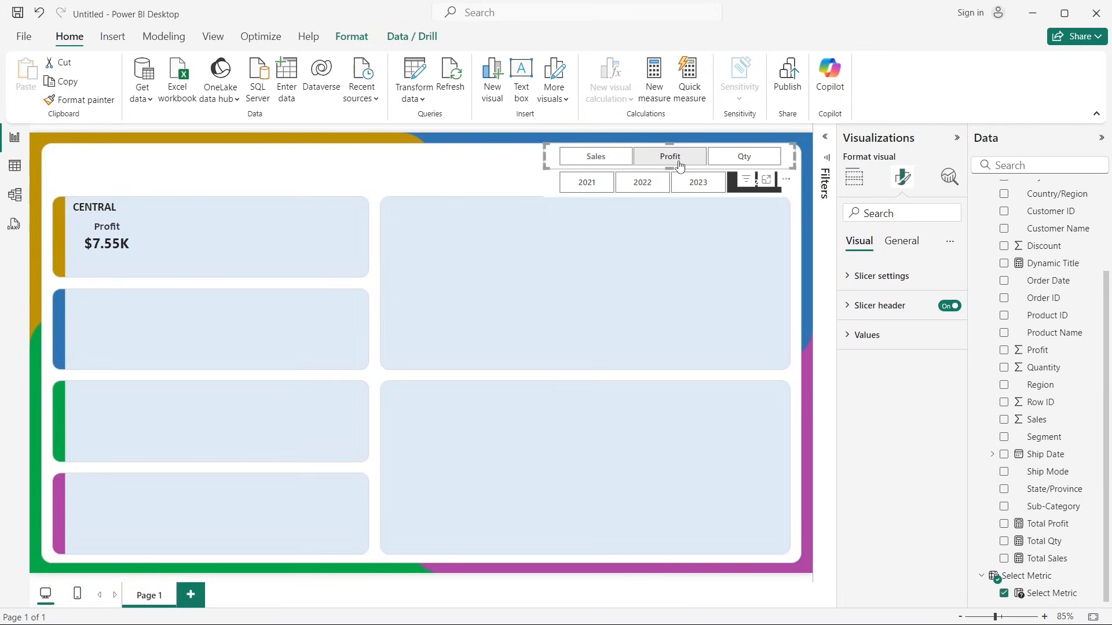
pyautogui.click(746, 158)
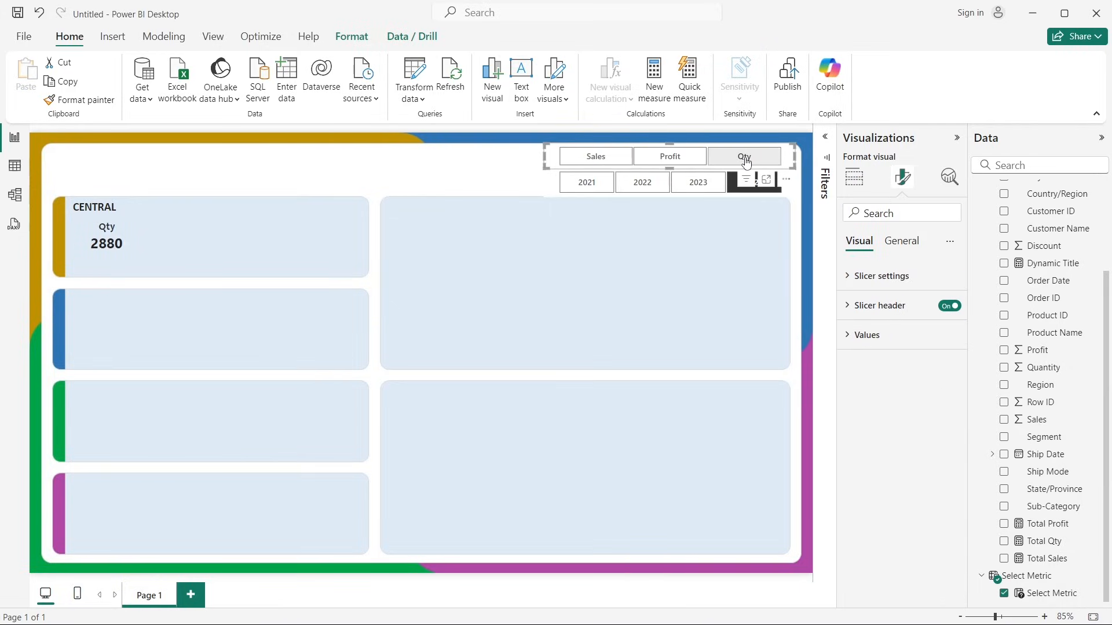
pyautogui.click(596, 156)
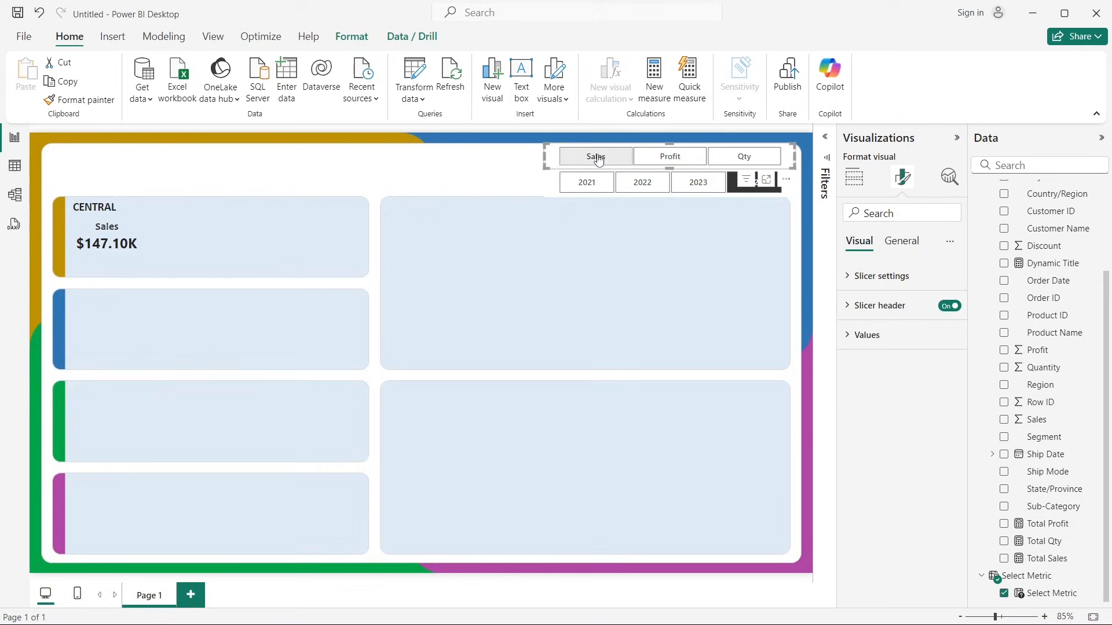
pyautogui.click(239, 164)
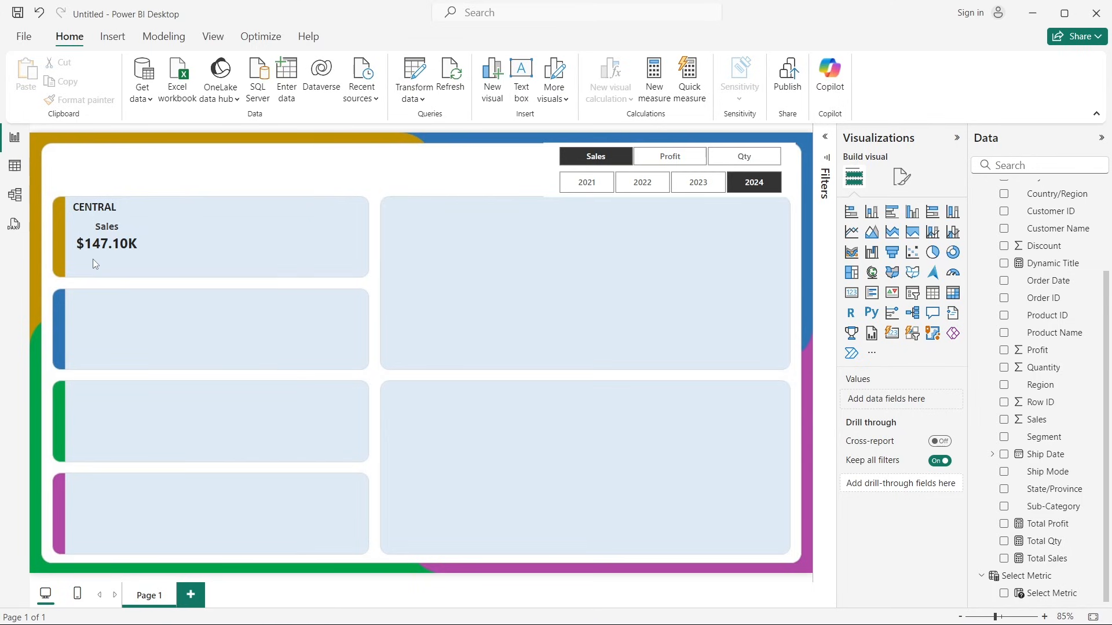
# Step: Nudge the Central value card slightly down, away from the metric title above it
pyautogui.click(112, 245)
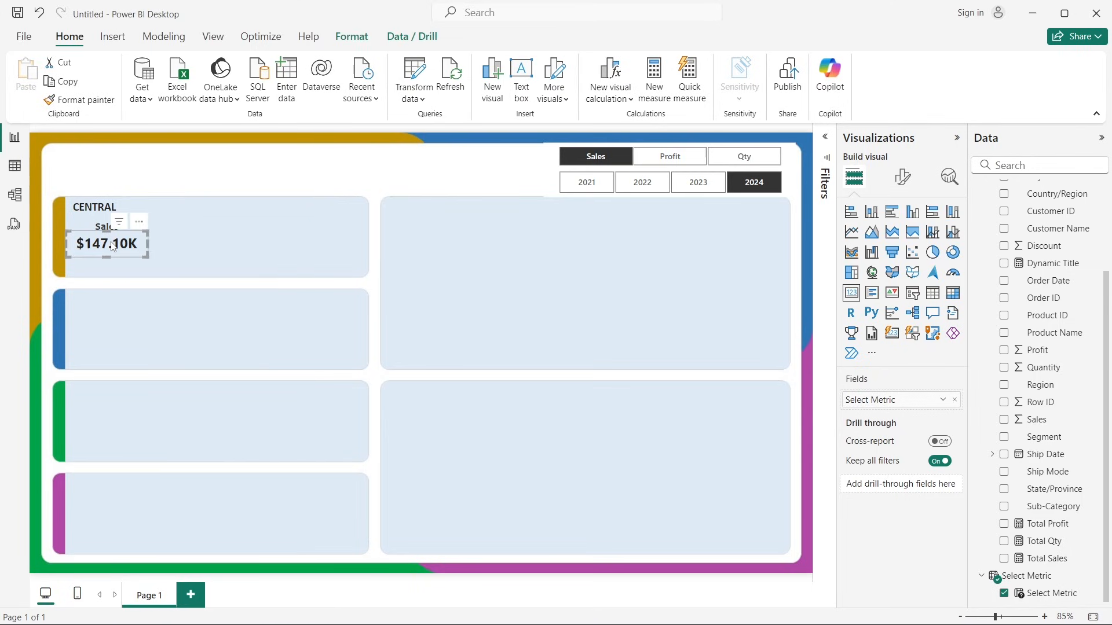
pyautogui.moveTo(112, 247); pyautogui.dragTo(113, 247)
pyautogui.click(163, 166)
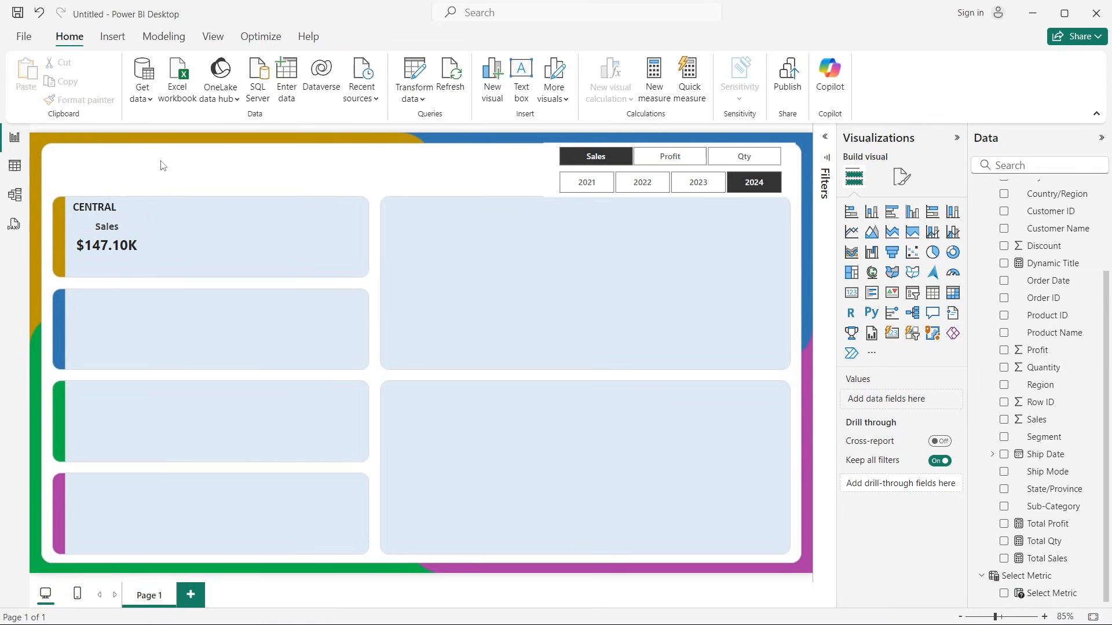
# Step: Switch to the Problem Statement presentation in PowerPoint, review the Central Region's previous-year sales requirement, and return to Power BI
pyautogui.hotkey('alt', 'Tab')
pyautogui.hotkey('alt', 'Tab')
pyautogui.hotkey('alt', 'Tab')
pyautogui.hotkey('alt', 'Tab')
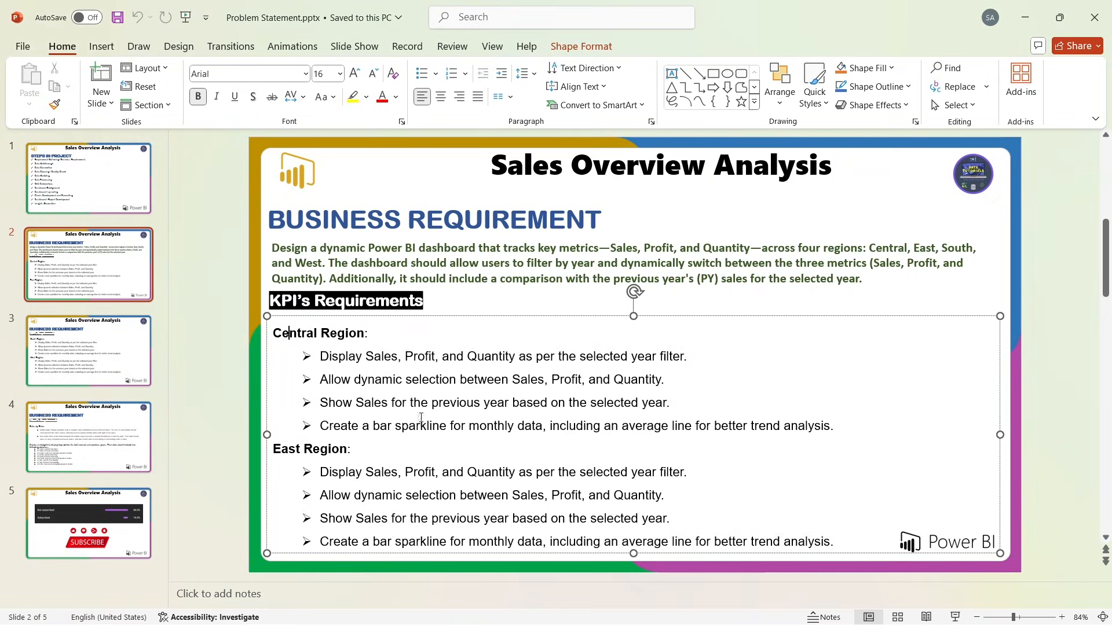
pyautogui.click(392, 425)
pyautogui.moveTo(422, 405); pyautogui.dragTo(531, 407)
pyautogui.hotkey('alt', 'Tab')
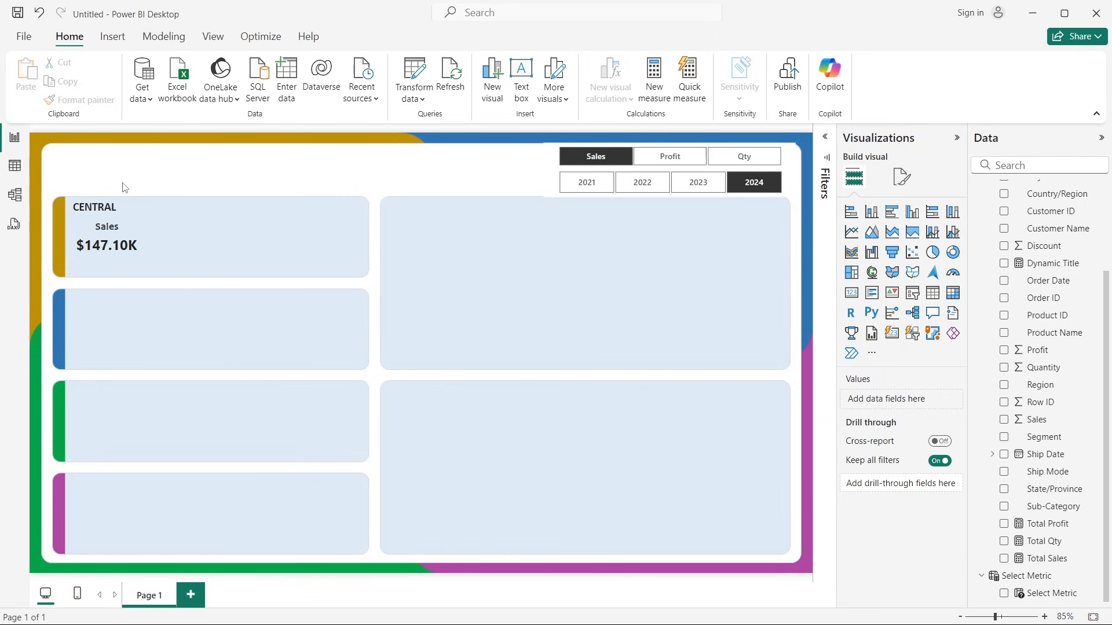
# Step: Create a new measure in the Sales Data table and name it PY KPI Sales
pyautogui.scroll(3, 1029, 300)
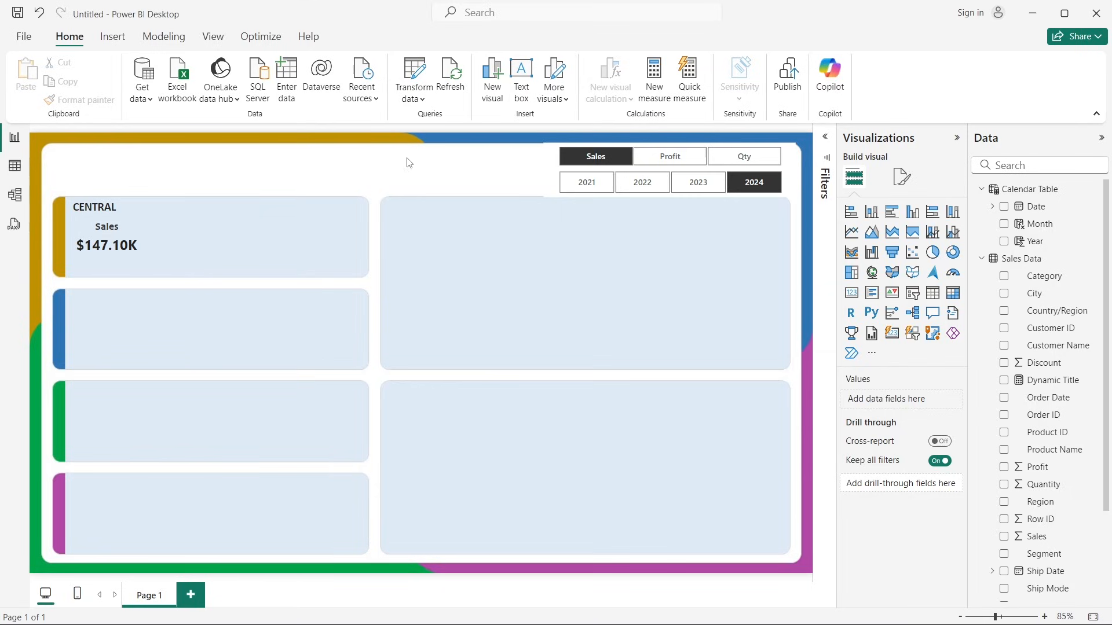
pyautogui.rightClick(1043, 311)
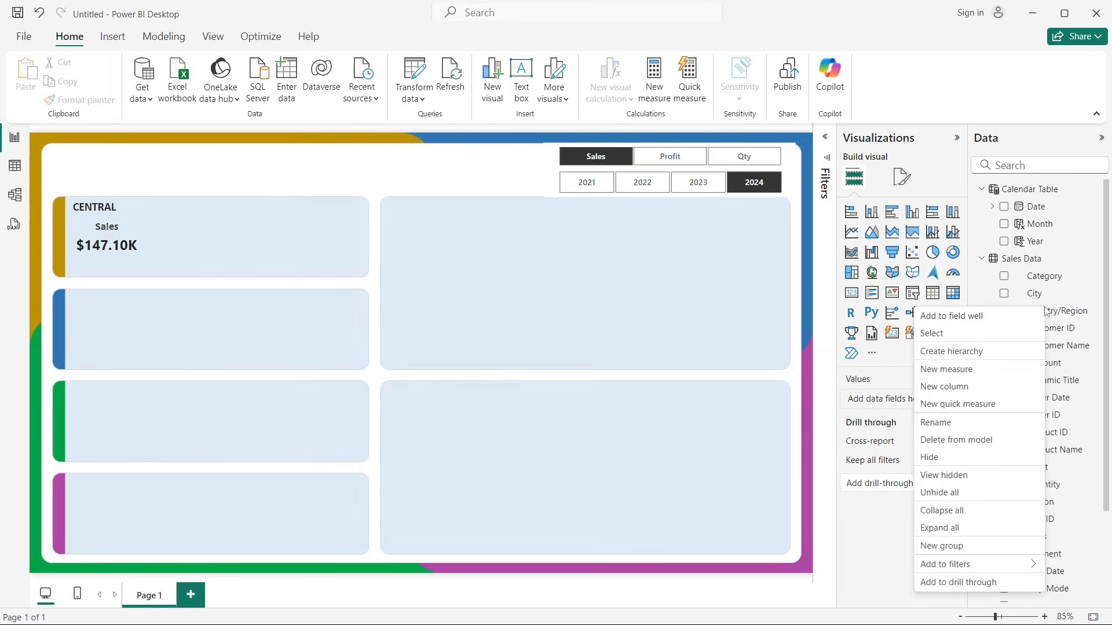
pyautogui.click(951, 369)
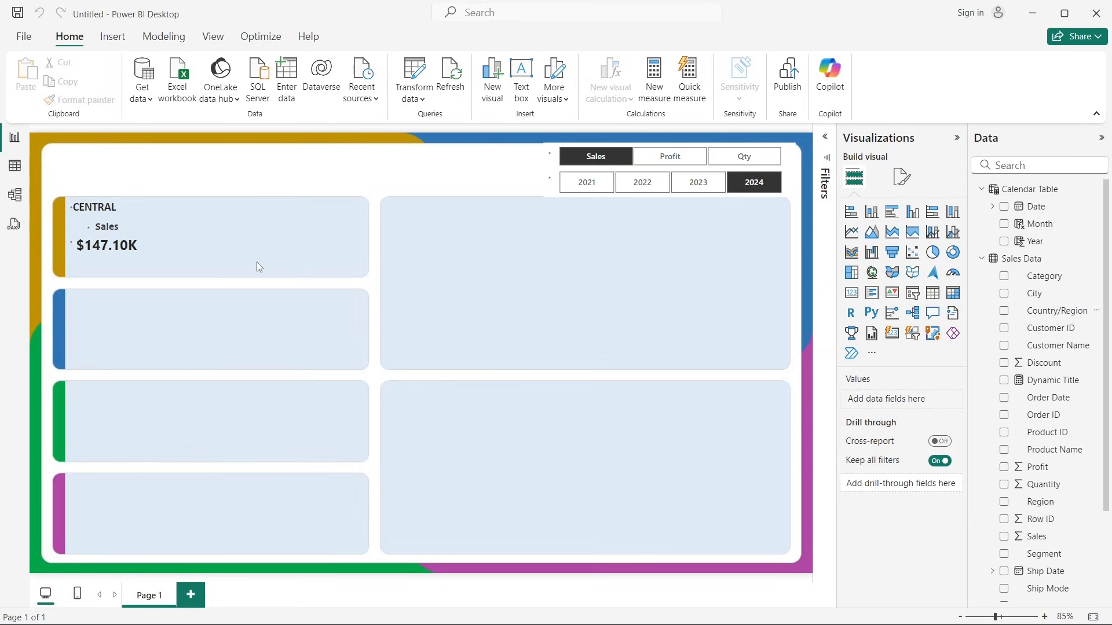
pyautogui.doubleClick(127, 138)
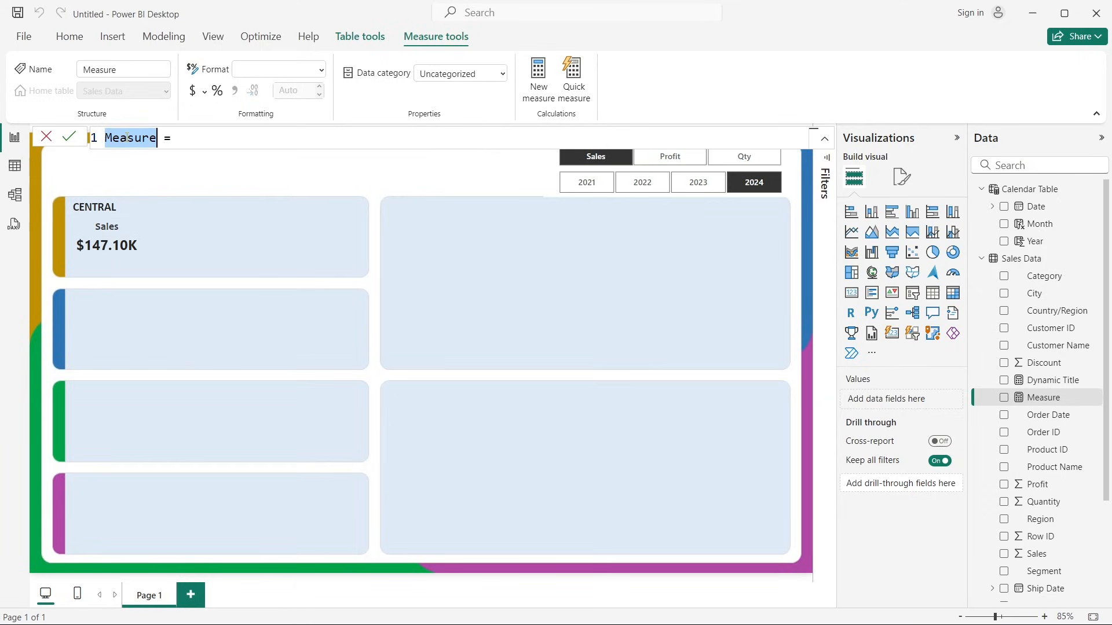
pyautogui.write('PY ')
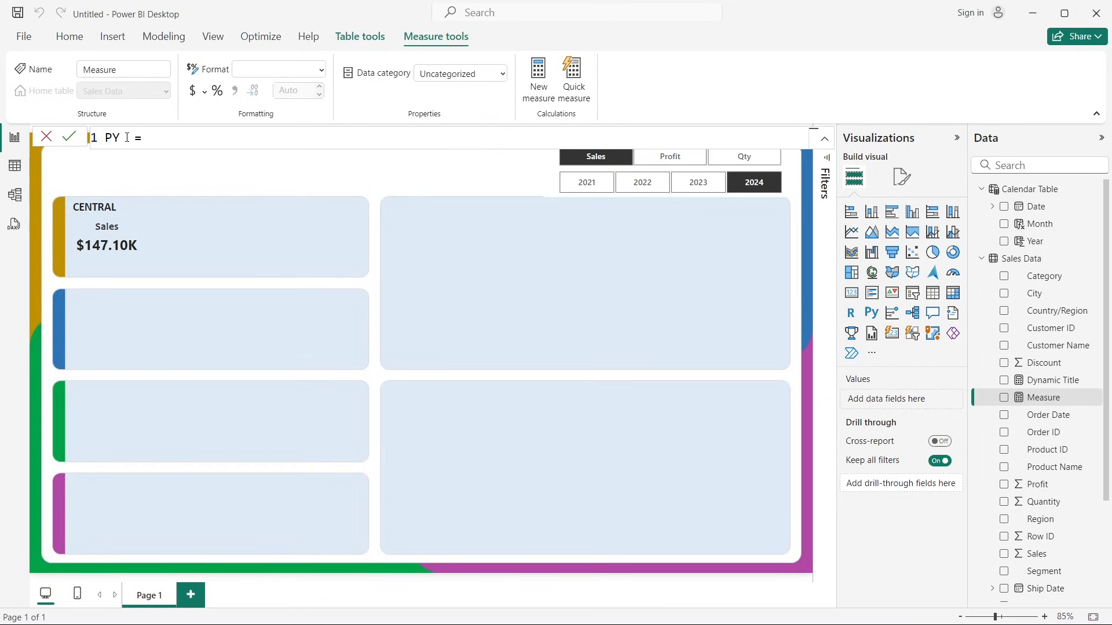
pyautogui.write('KPI Sales')
pyautogui.hotkey('shift', 'Return')
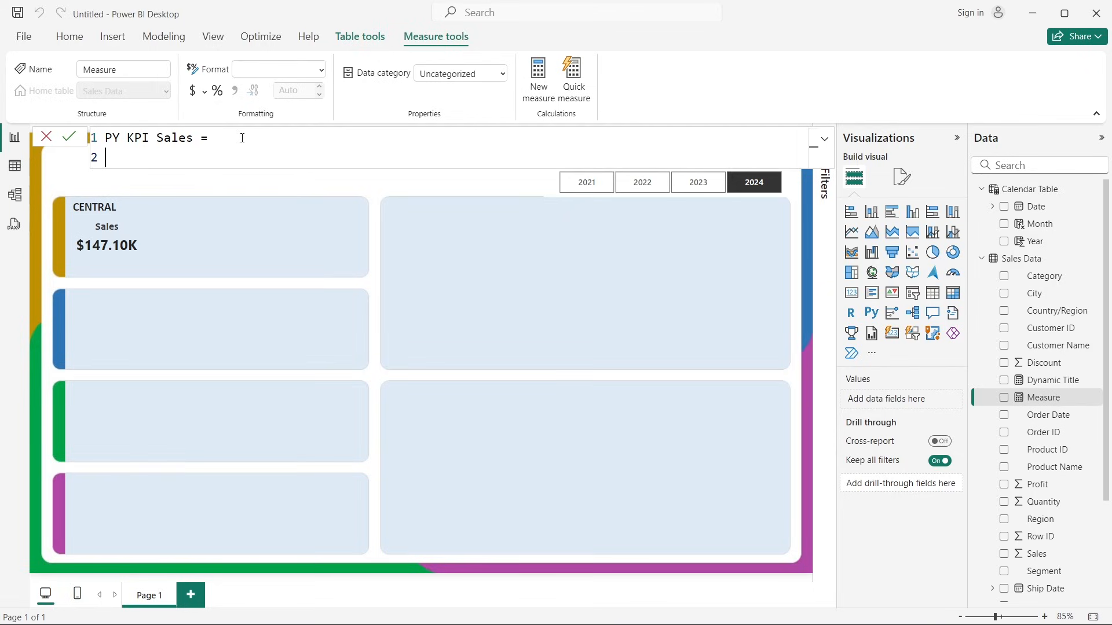
# Step: Define a SelectedYear variable in the measure as SELECTEDVALUE('Calendar Table'[Year])
pyautogui.press('Tab')
pyautogui.write('VAR SelectedYear = selecte')
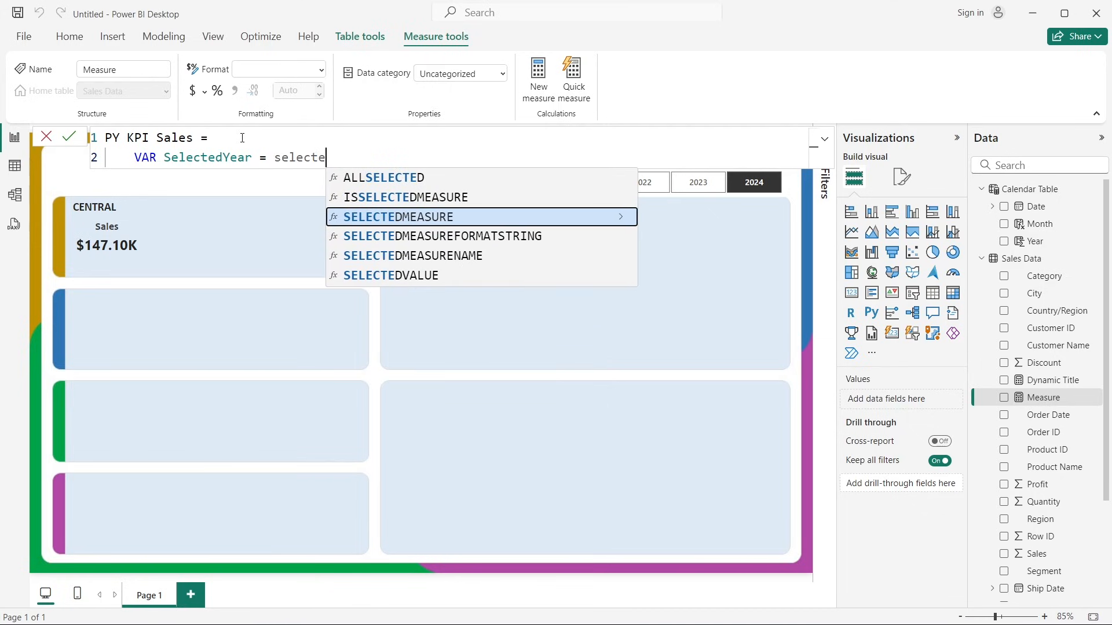
pyautogui.click(393, 278)
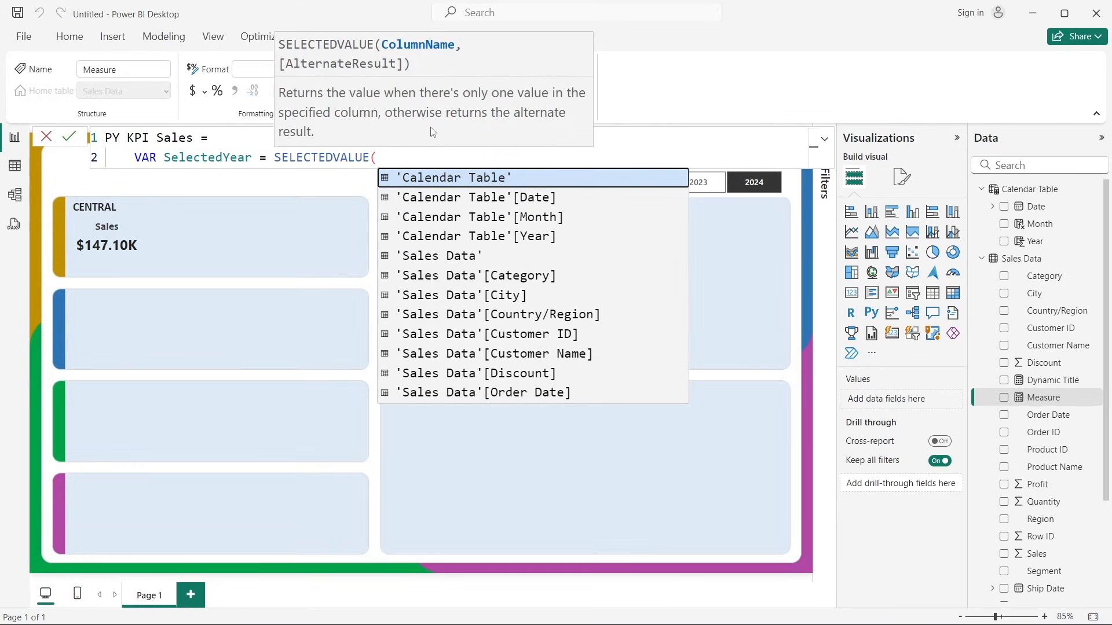
pyautogui.write('year')
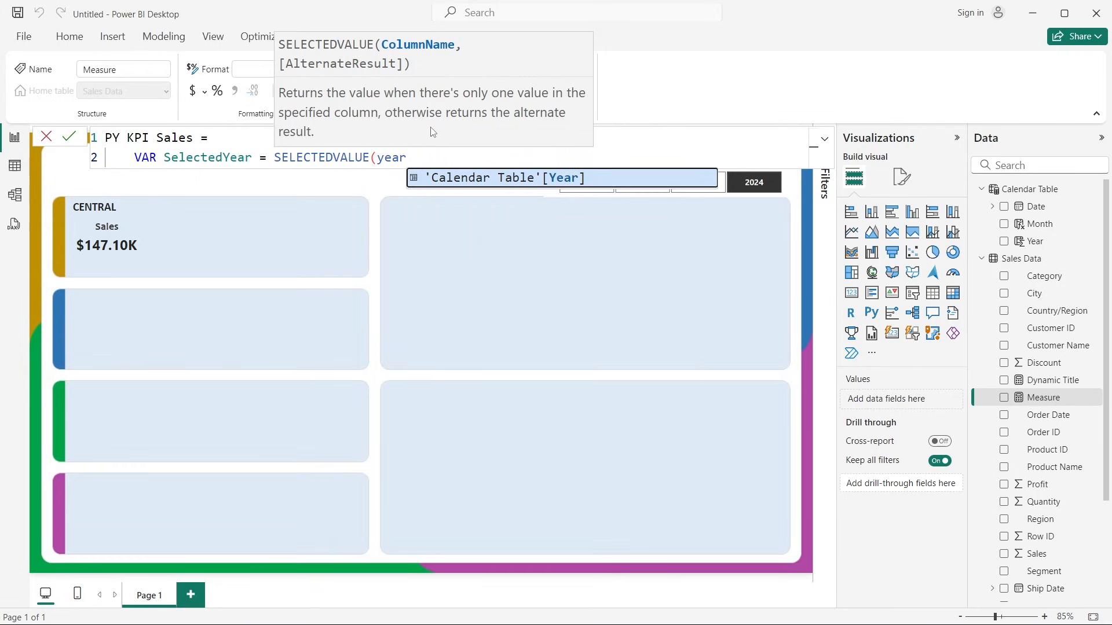
pyautogui.click(530, 180)
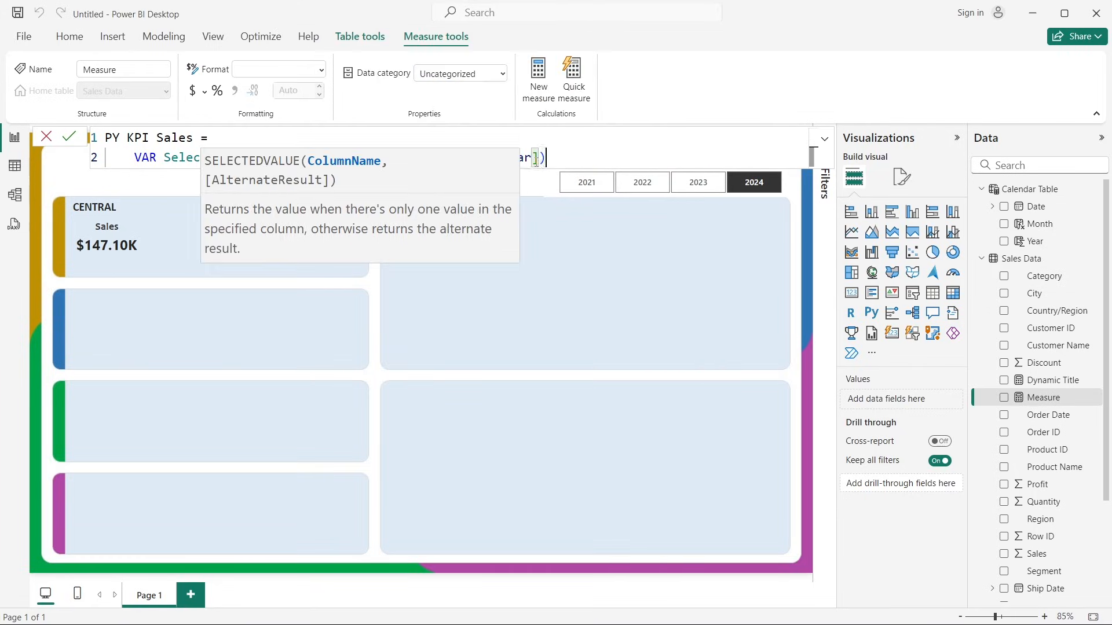
pyautogui.write(')')
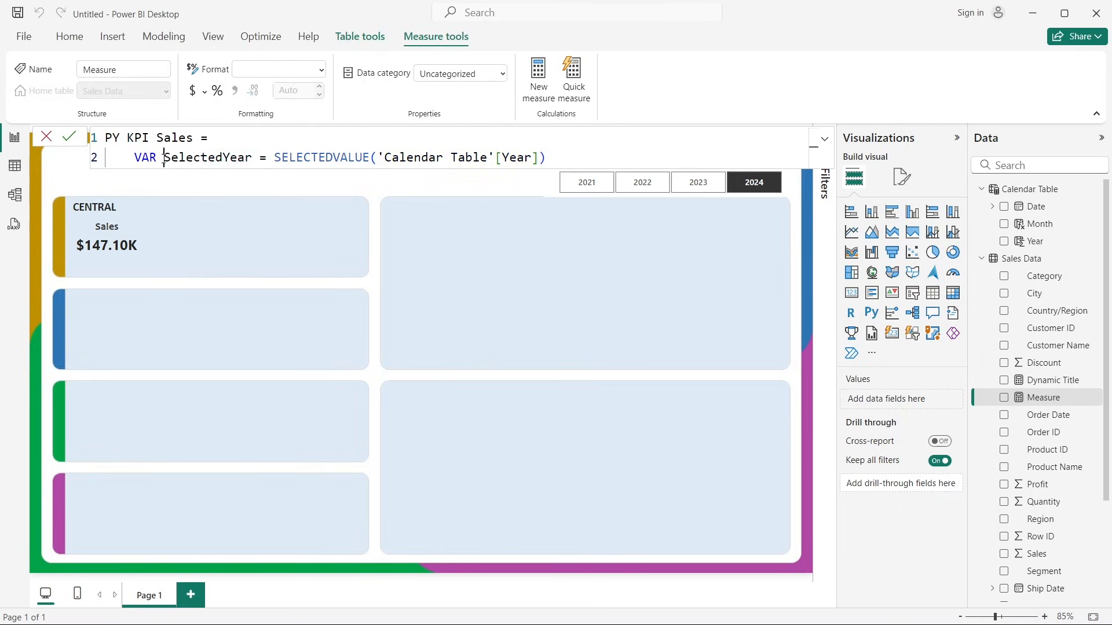
# Step: Review the SELECTEDVALUE expression of the SelectedYear variable against the choices in the year slicer
pyautogui.moveTo(163, 159); pyautogui.dragTo(374, 162)
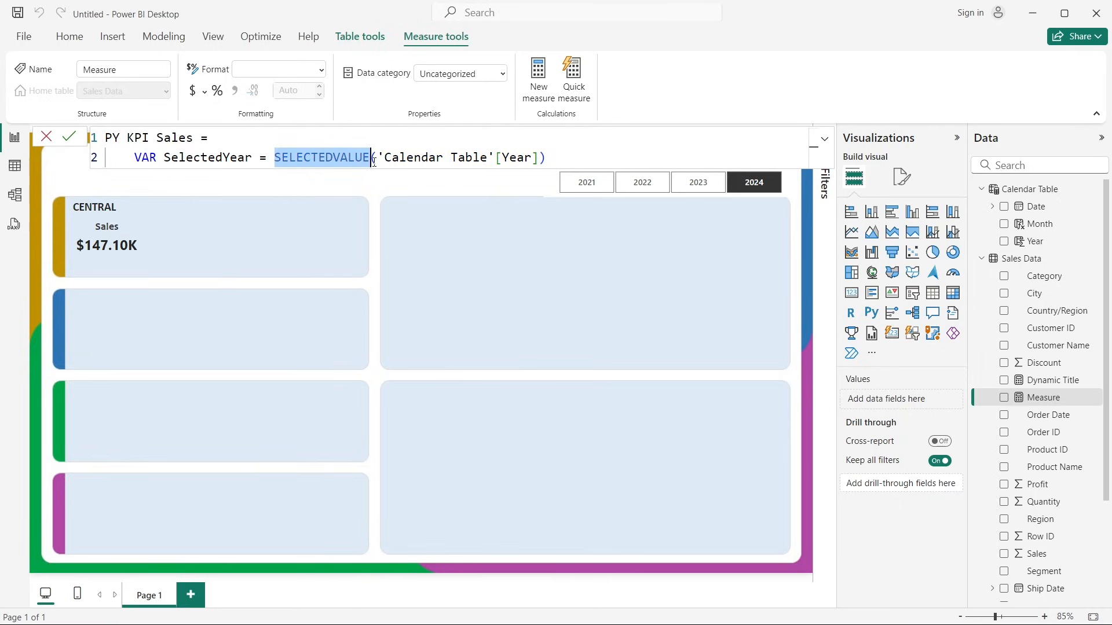
pyautogui.click(574, 153)
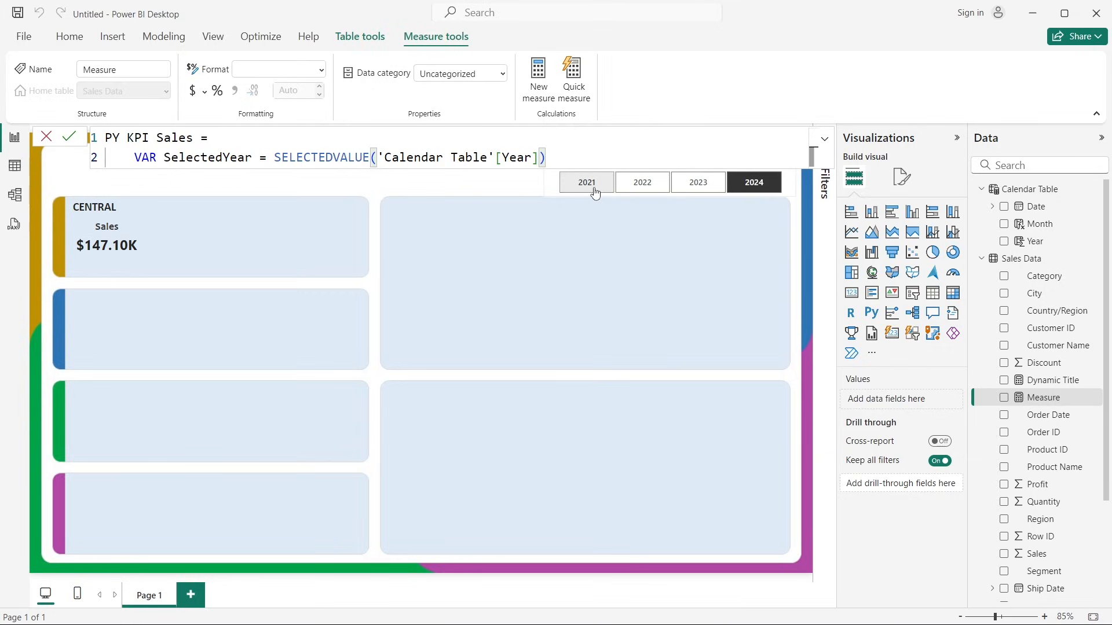
pyautogui.click(746, 181)
pyautogui.click(745, 182)
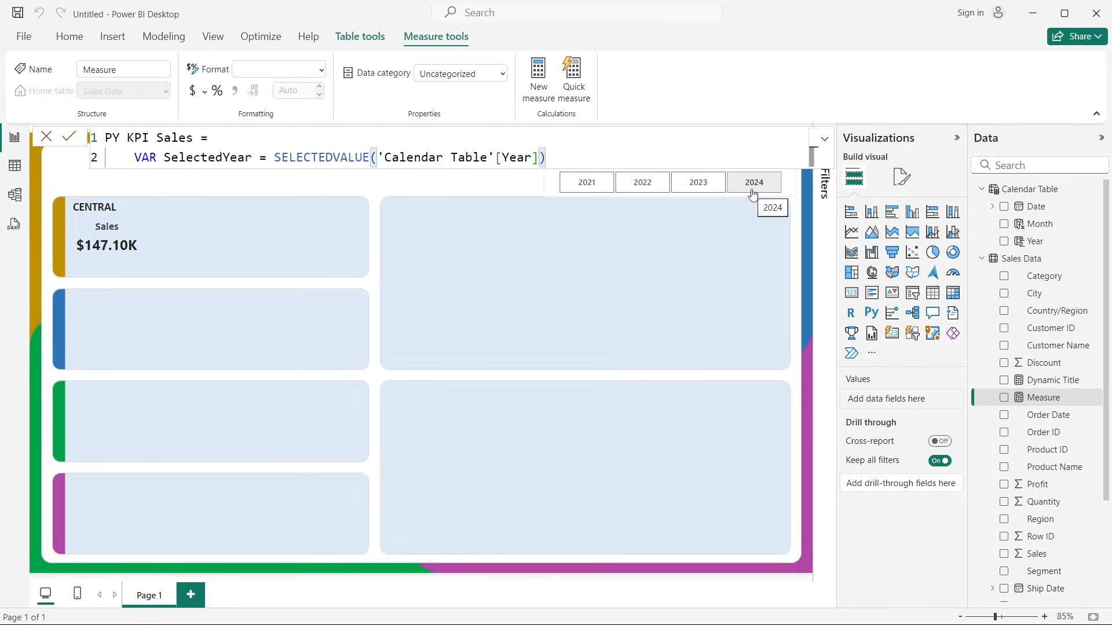
pyautogui.moveTo(347, 155); pyautogui.dragTo(319, 157)
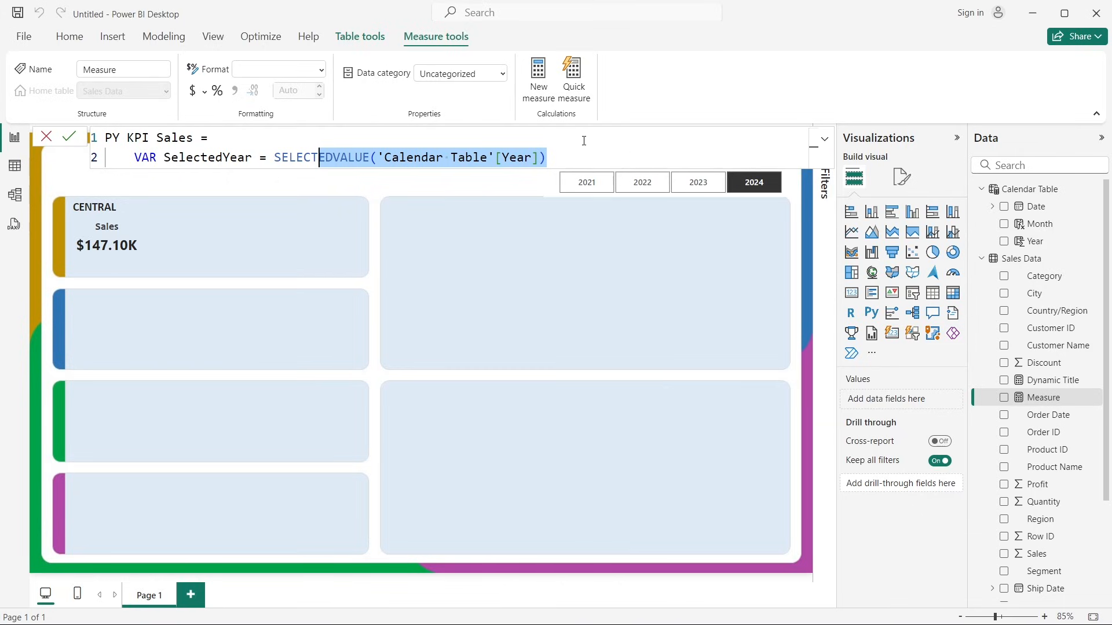
pyautogui.moveTo(274, 157); pyautogui.dragTo(555, 155)
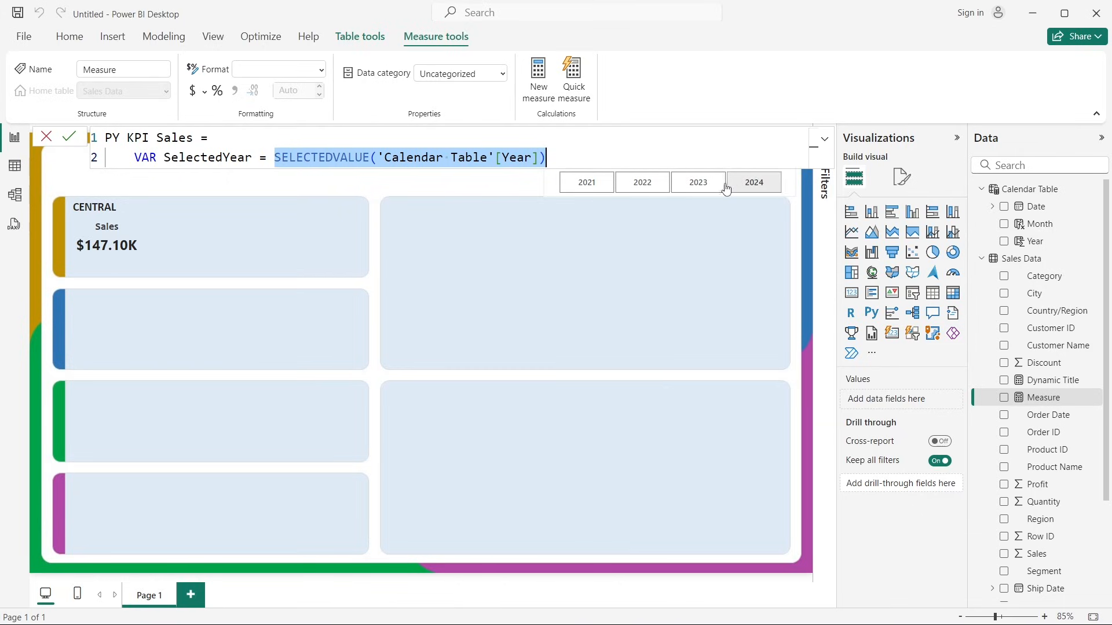
pyautogui.click(562, 155)
pyautogui.moveTo(563, 155); pyautogui.dragTo(274, 158)
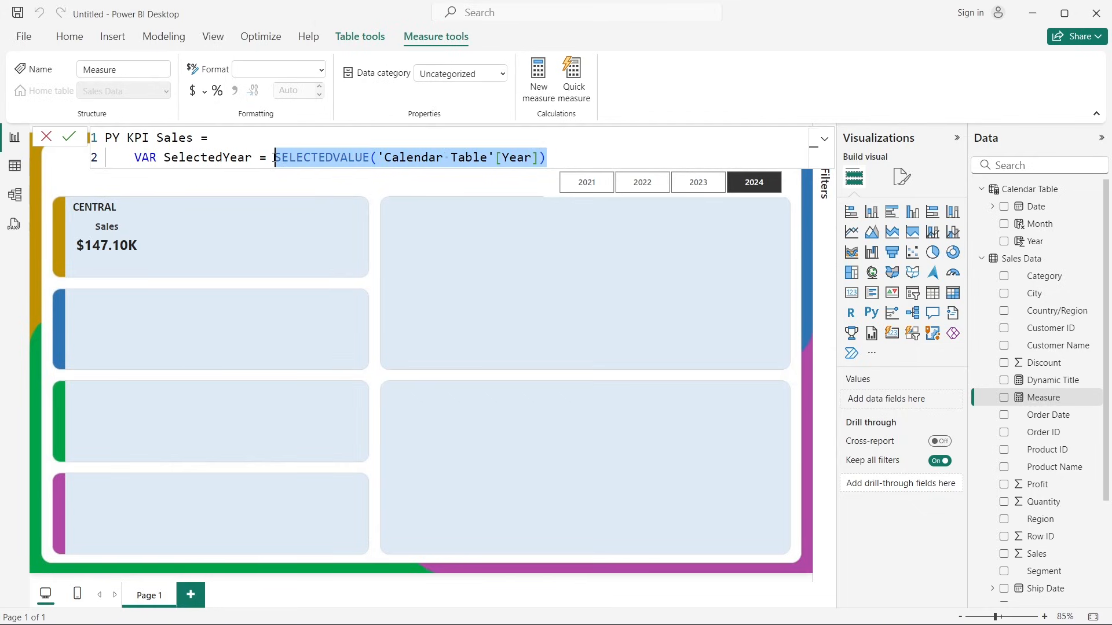
pyautogui.click(551, 161)
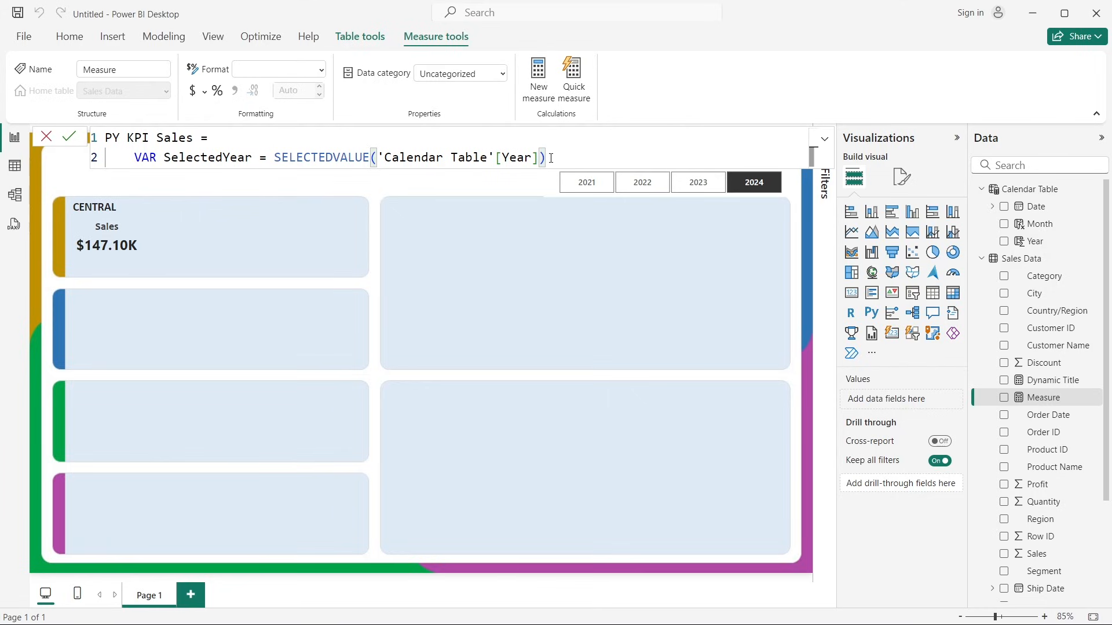
pyautogui.moveTo(551, 157); pyautogui.dragTo(315, 148)
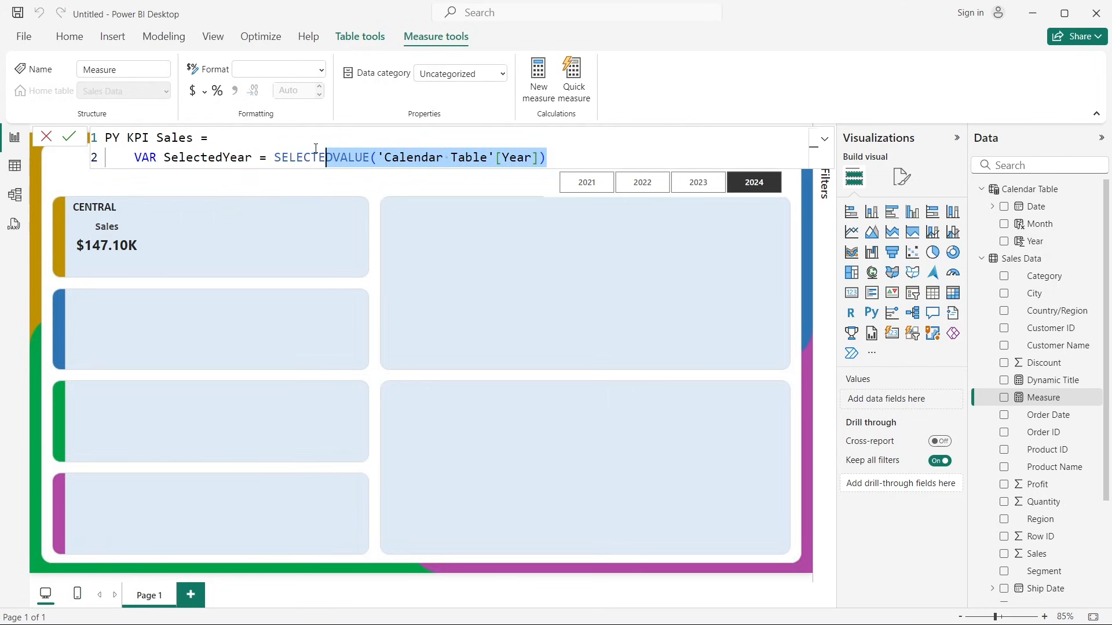
# Step: Add a second variable named PreviousYearSales on a new line and begin it with the CALCULATE function
pyautogui.click(563, 157)
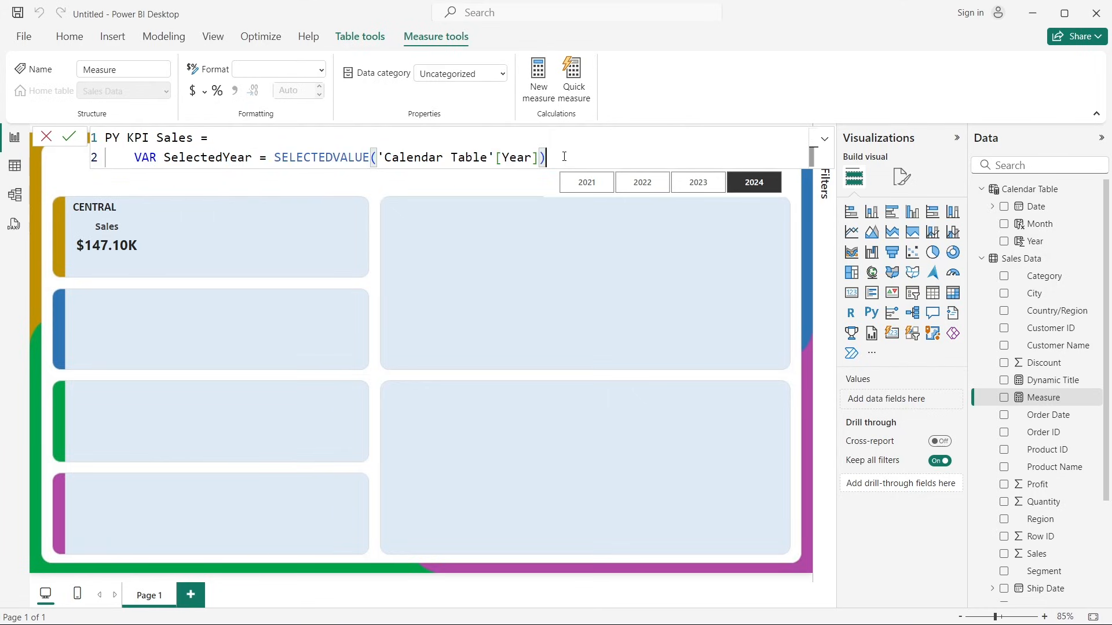
pyautogui.hotkey('shift', 'Return')
pyautogui.write('VAR ')
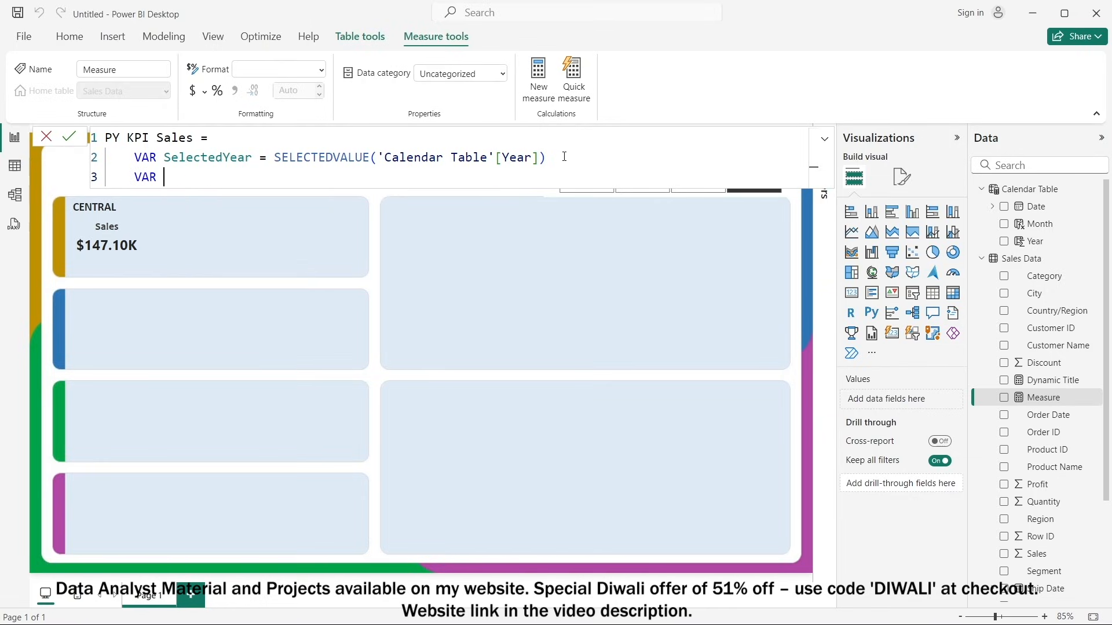
pyautogui.write('Previous')
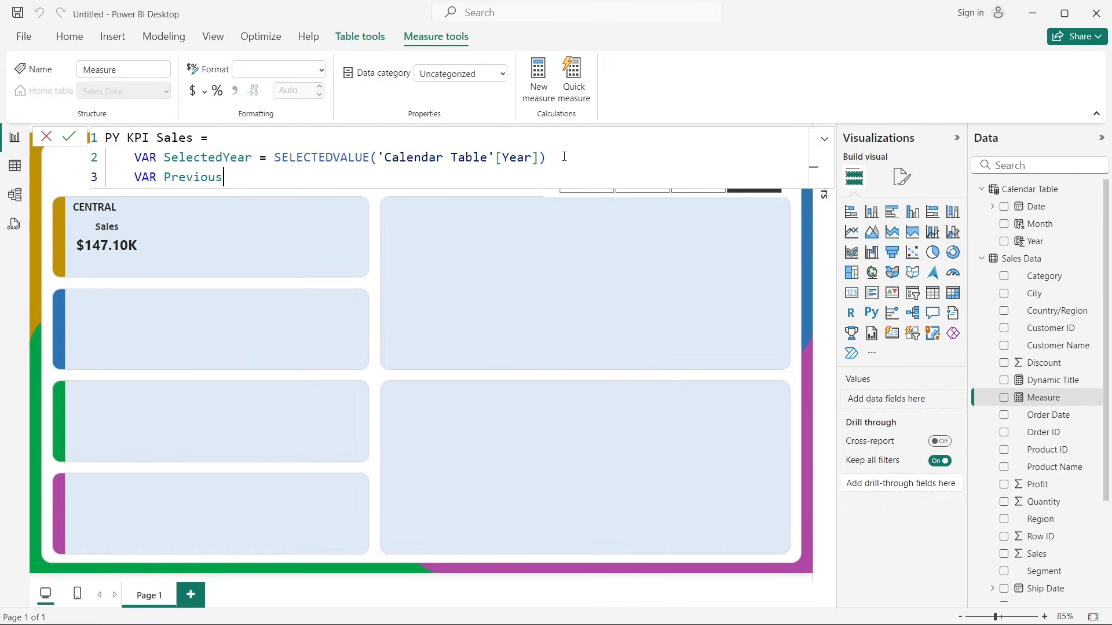
pyautogui.write('YearSales = CALE')
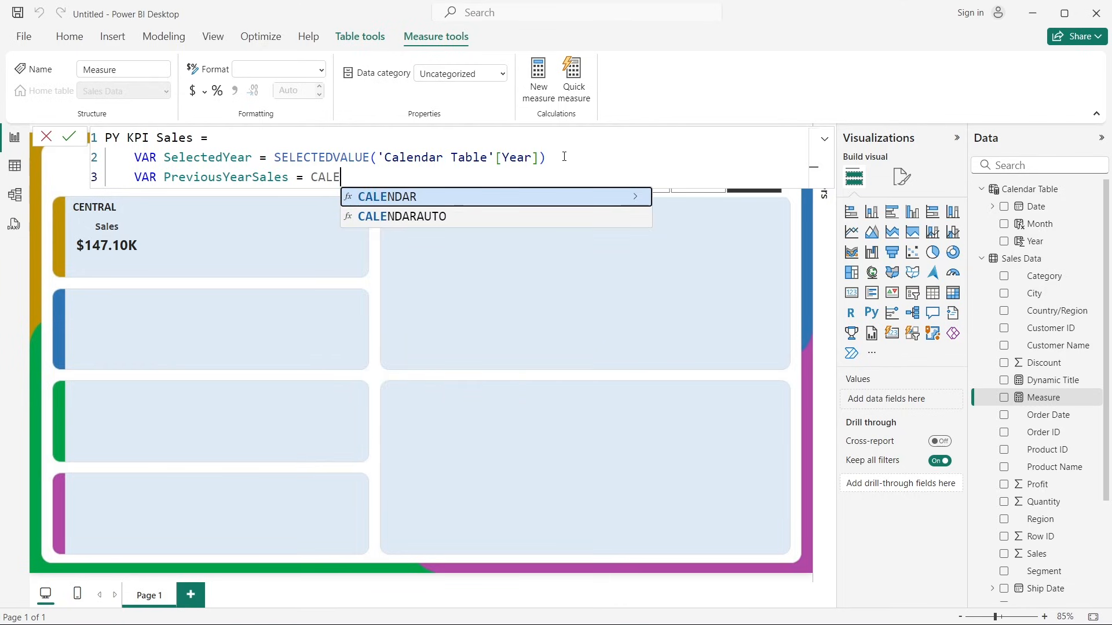
pyautogui.press('BackSpace')
pyautogui.press('BackSpace')
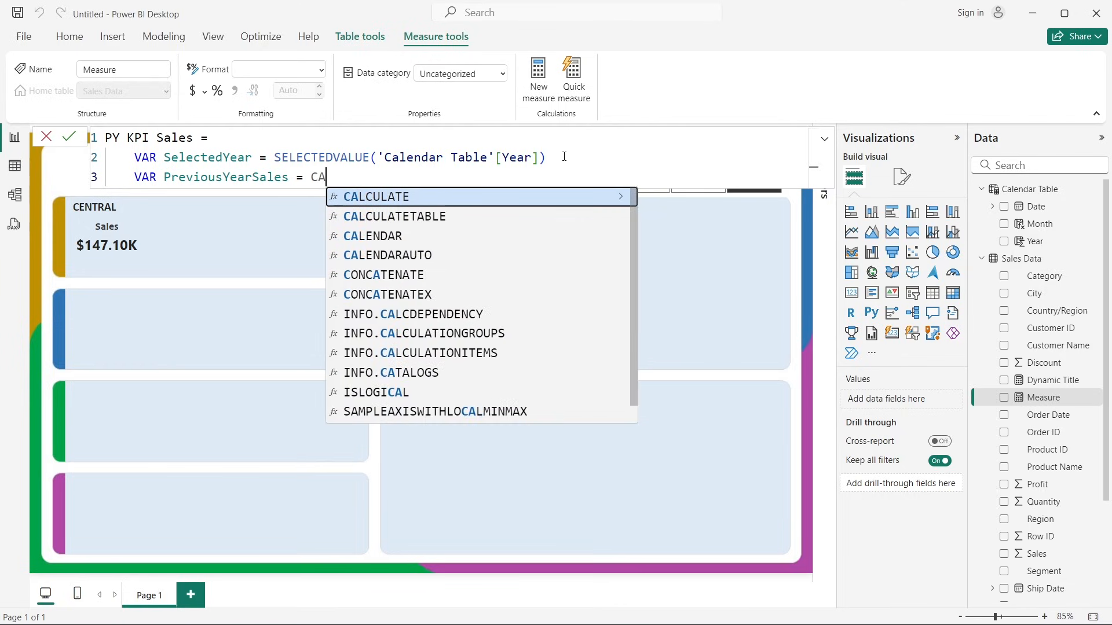
pyautogui.write('C')
pyautogui.press('BackSpace')
pyautogui.write('LC')
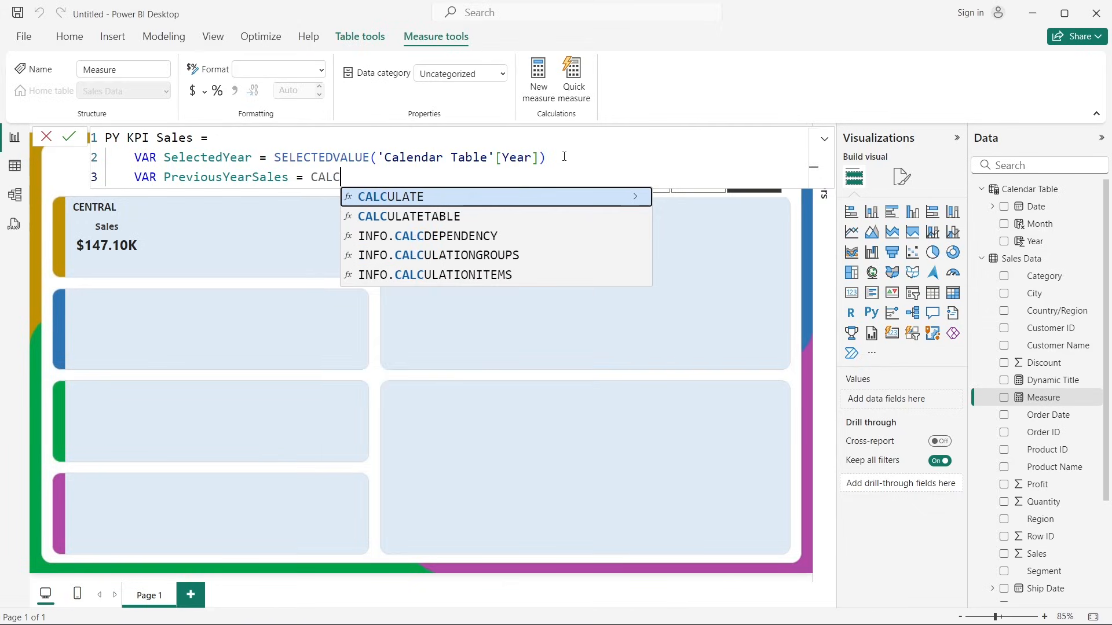
pyautogui.press('Tab')
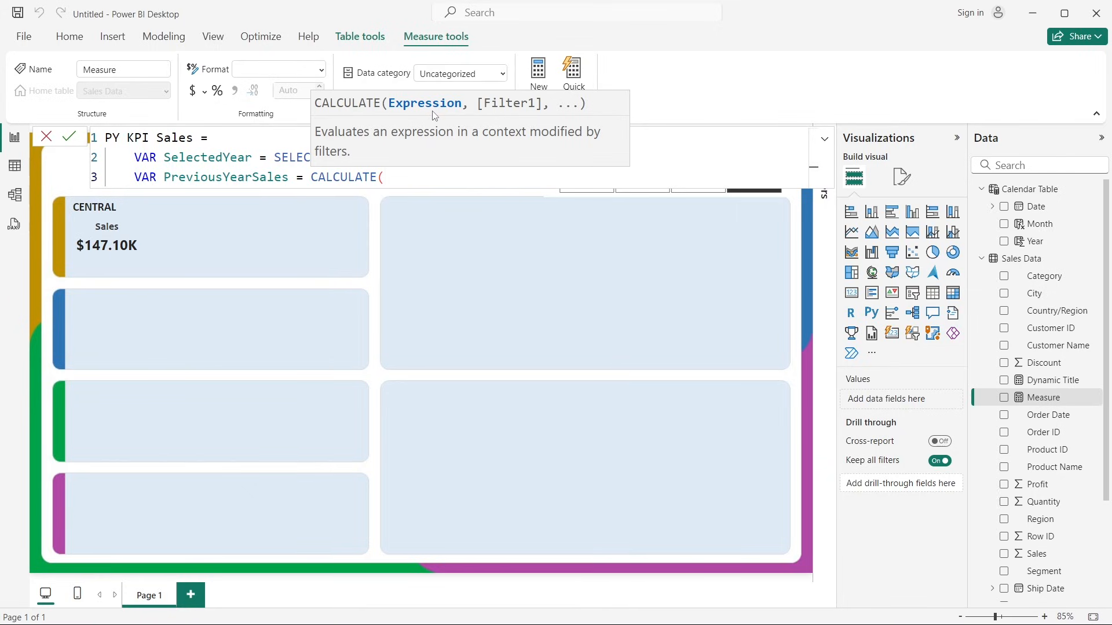
# Step: Give CALCULATE the [Total Sales] measure as its expression and start a filter condition with 'Calendar Table'[Year] =
pyautogui.write('tot')
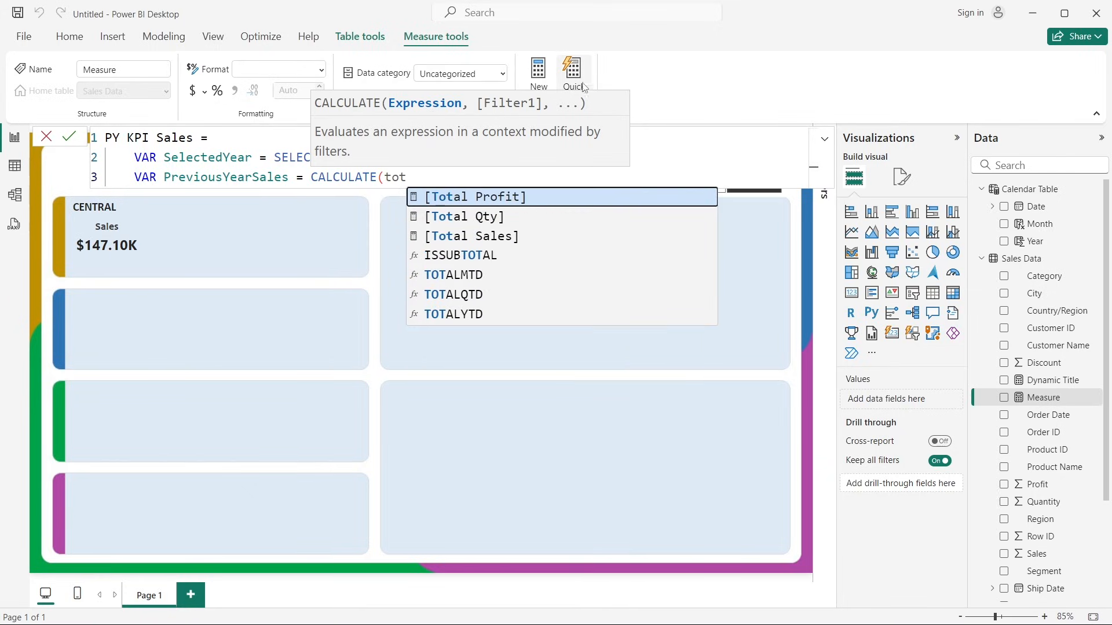
pyautogui.click(512, 233)
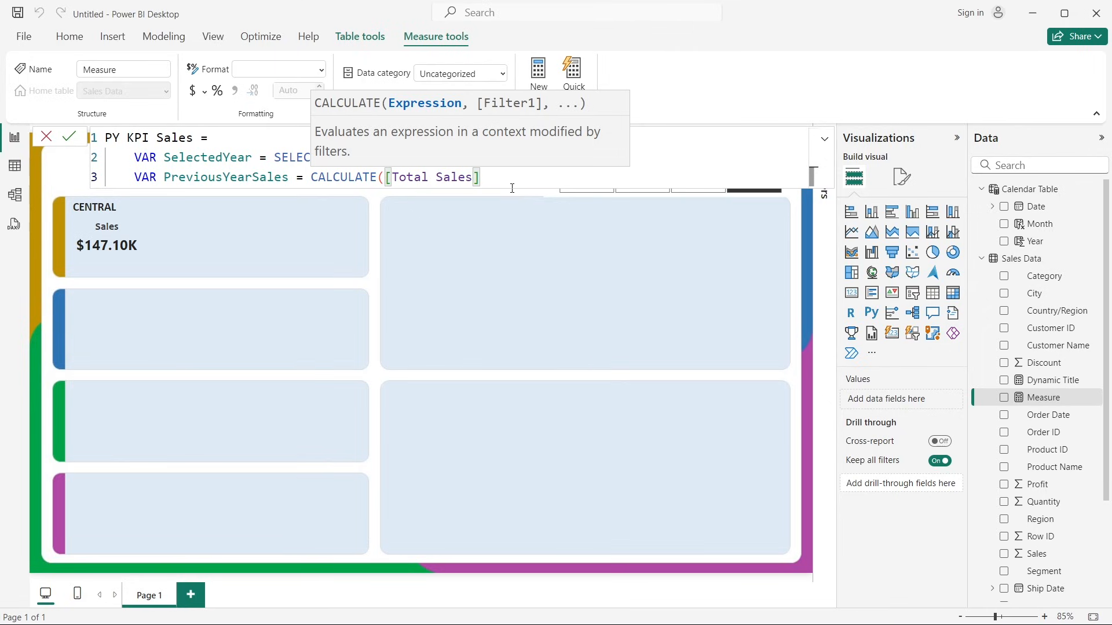
pyautogui.write(',')
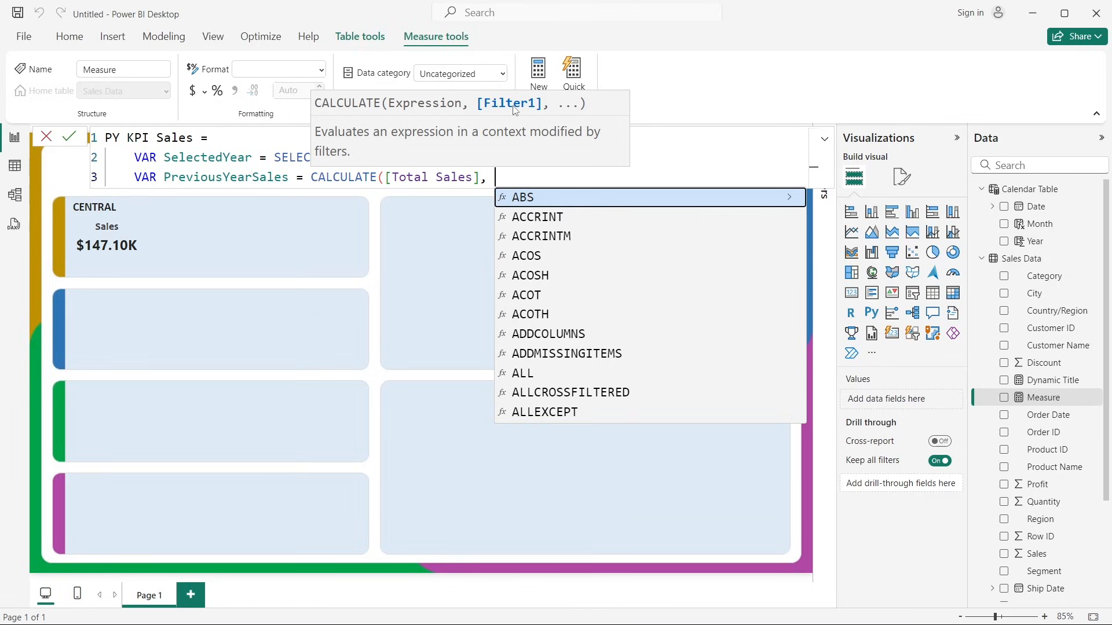
pyautogui.write('yea')
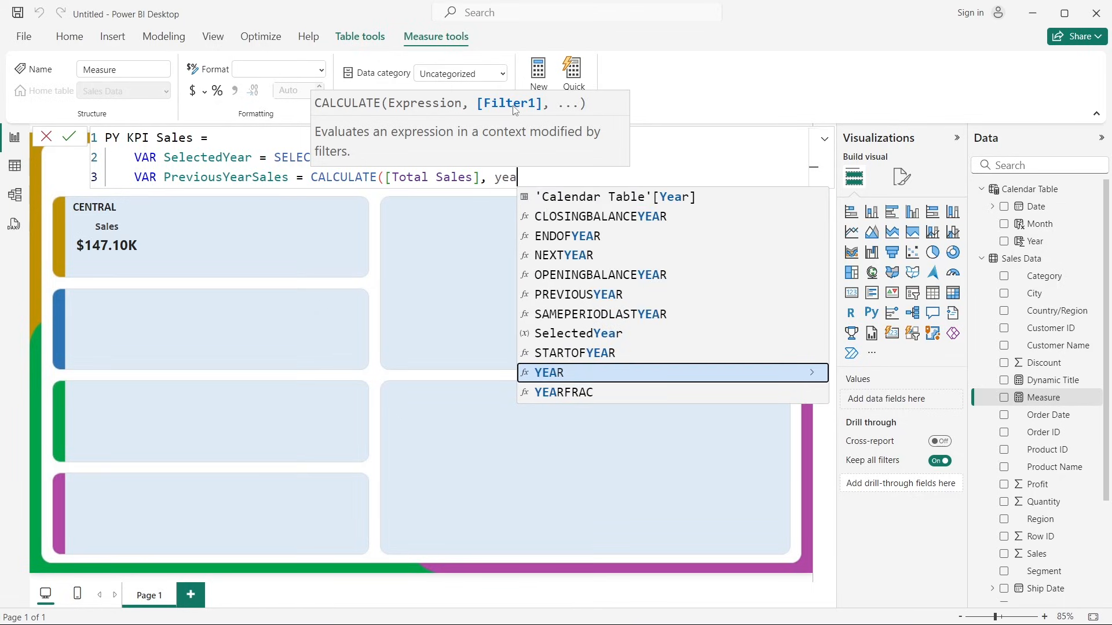
pyautogui.click(636, 196)
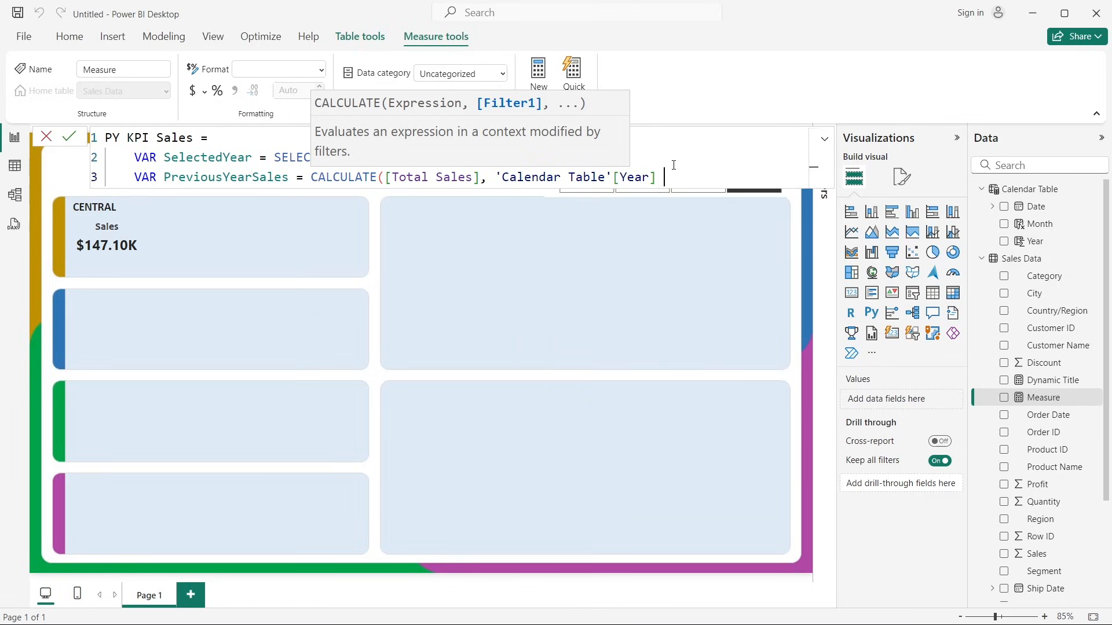
pyautogui.write('=')
# Step: Complete the CALCULATE filter condition so that 'Calendar Table'[Year] equals the SelectedYear variable -1
pyautogui.click(276, 157)
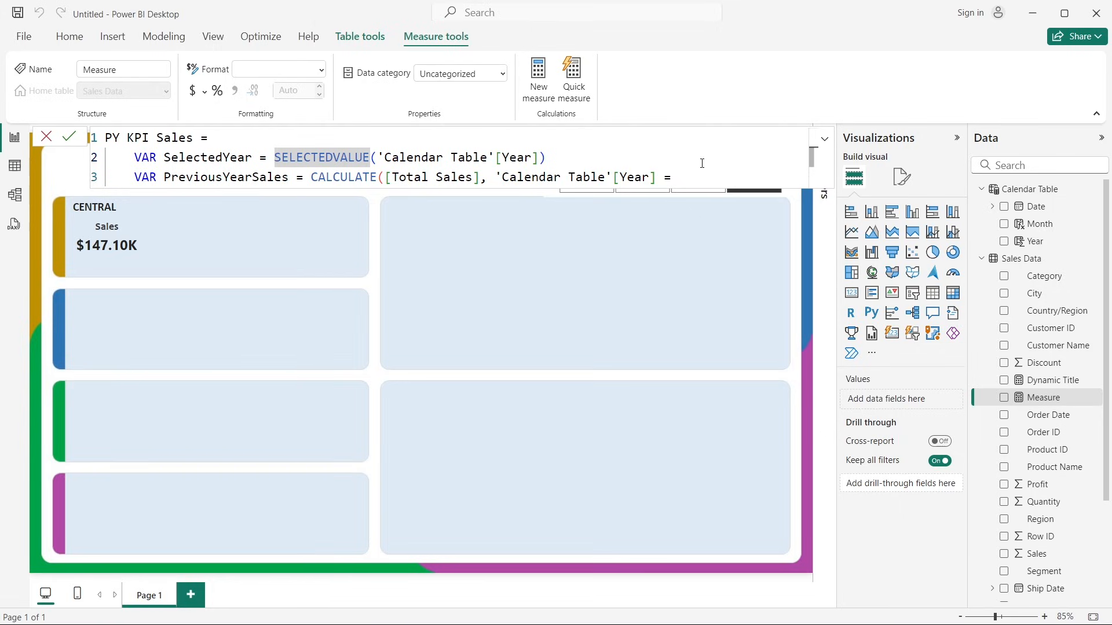
pyautogui.click(697, 182)
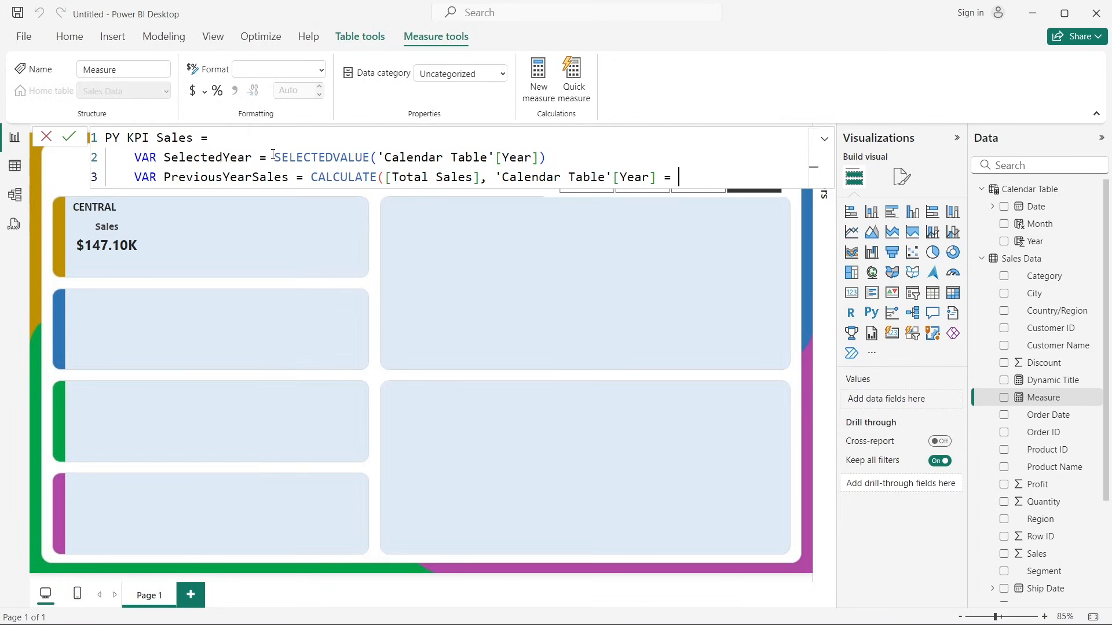
pyautogui.moveTo(273, 155); pyautogui.dragTo(570, 153)
pyautogui.click(712, 177)
pyautogui.moveTo(164, 157); pyautogui.dragTo(253, 157)
pyautogui.hotkey('ctrl', 'c')
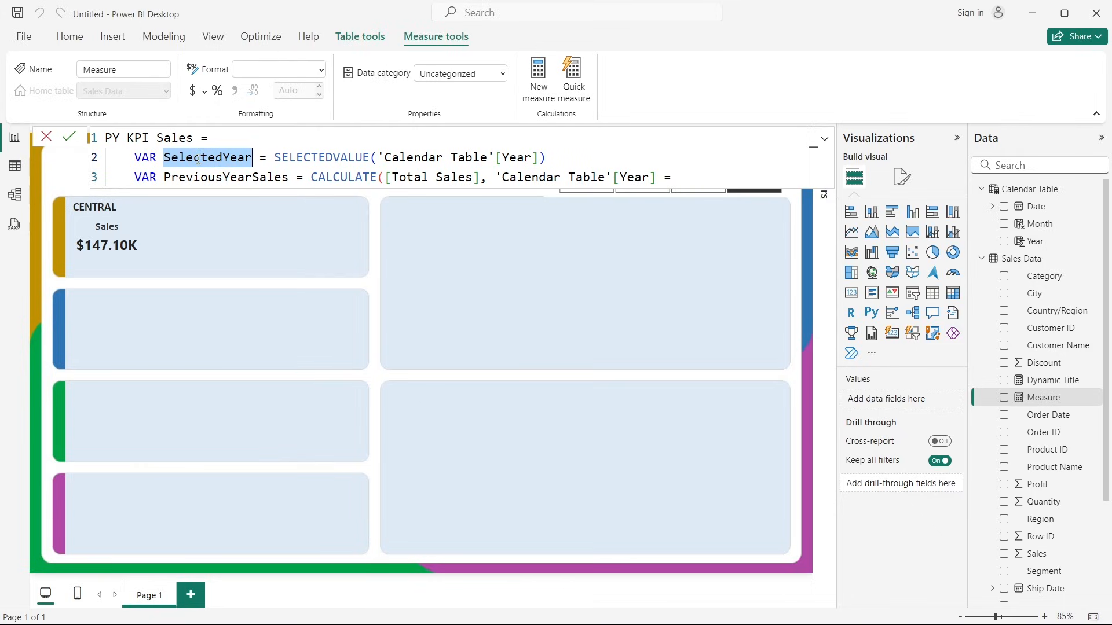
pyautogui.click(690, 173)
pyautogui.hotkey('ctrl', 'v')
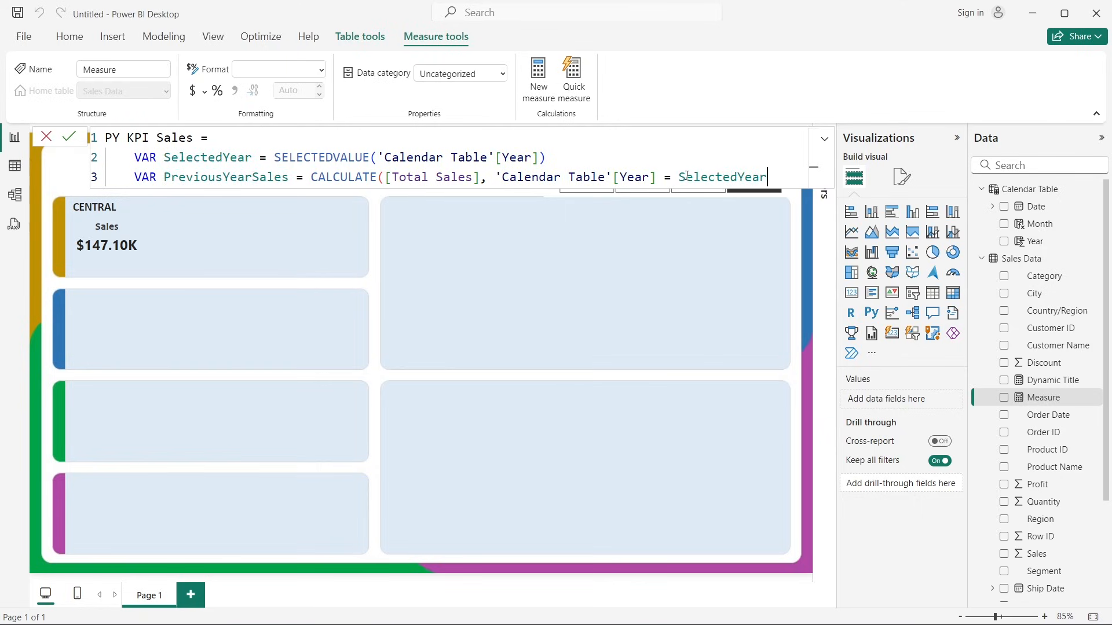
pyautogui.write('-1')
# Step: Review the PreviousYearSales line, checking its [Total Sales] expression, the Year column and the SelectedYear -1 condition
pyautogui.click(677, 177)
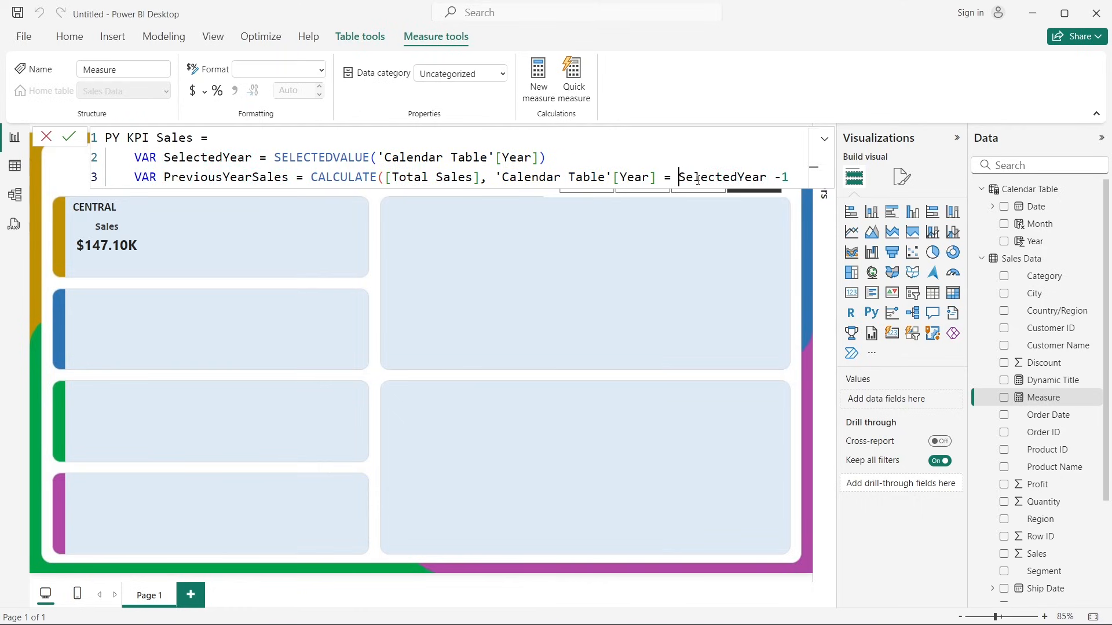
pyautogui.hotkey('shift', 'End')
pyautogui.click(791, 177)
pyautogui.click(672, 154)
pyautogui.moveTo(655, 178); pyautogui.dragTo(386, 180)
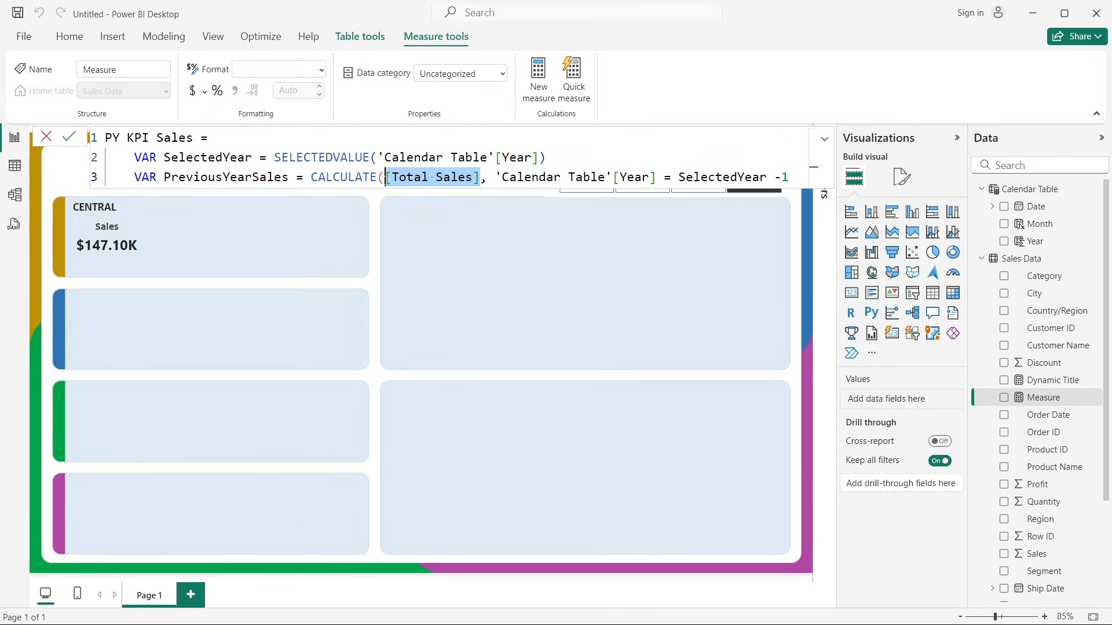
pyautogui.click(636, 150)
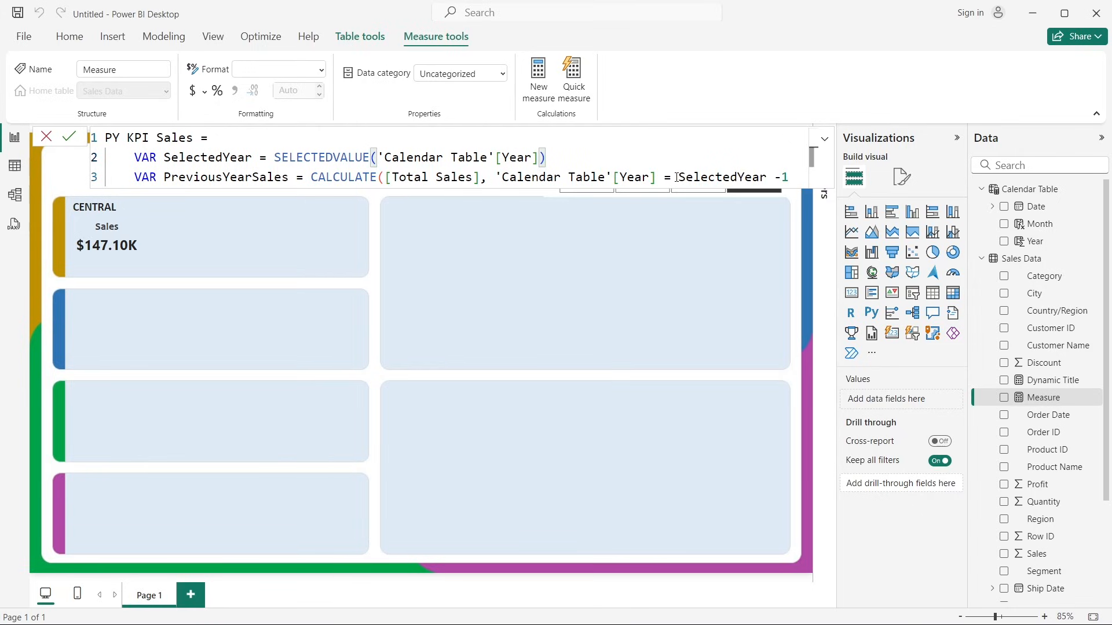
pyautogui.moveTo(676, 177); pyautogui.dragTo(767, 177)
pyautogui.click(734, 142)
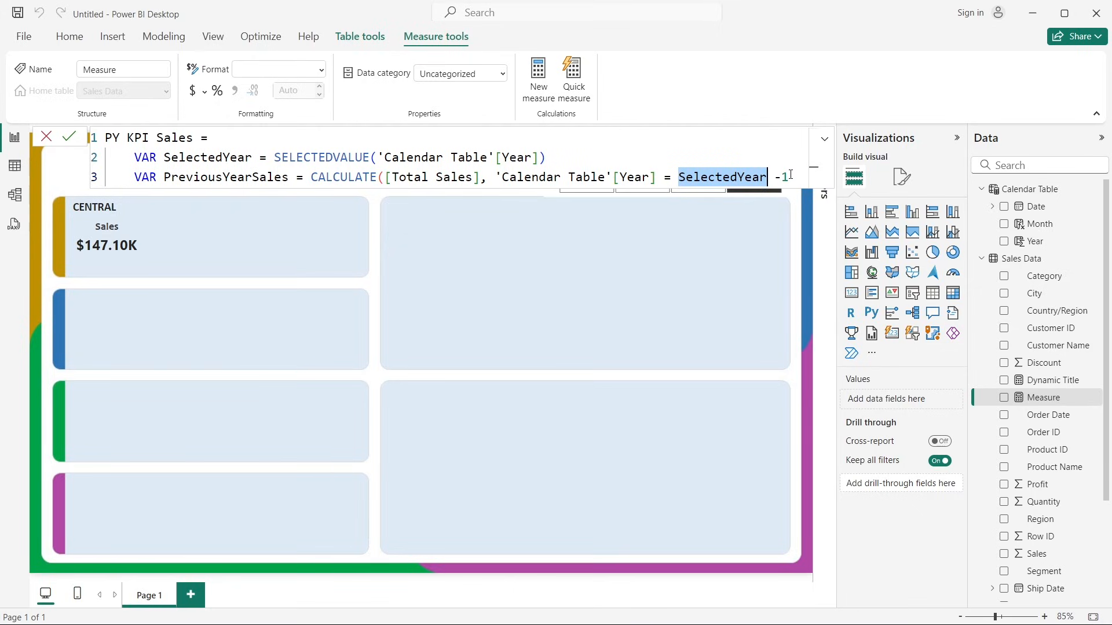
pyautogui.click(790, 175)
pyautogui.moveTo(789, 177); pyautogui.dragTo(593, 179)
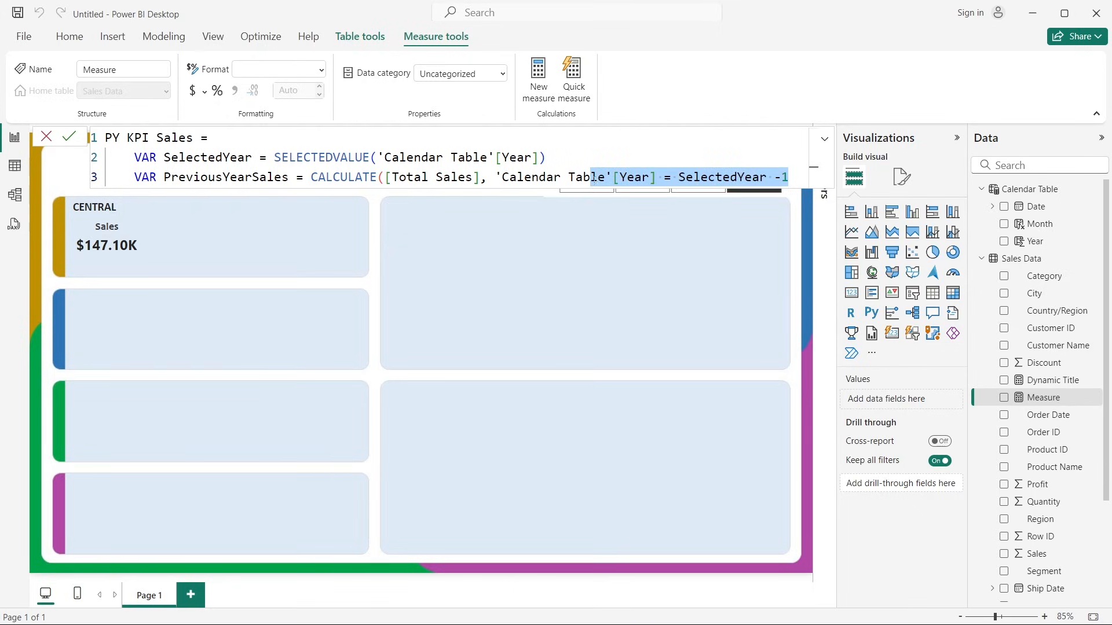
pyautogui.click(651, 177)
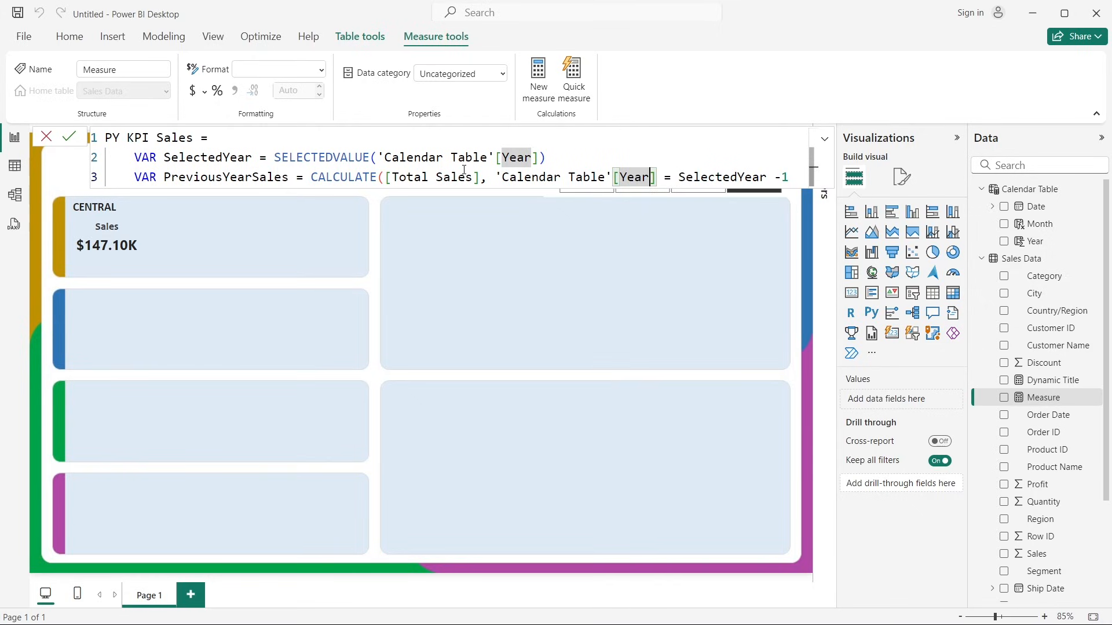
pyautogui.moveTo(163, 177); pyautogui.dragTo(297, 177)
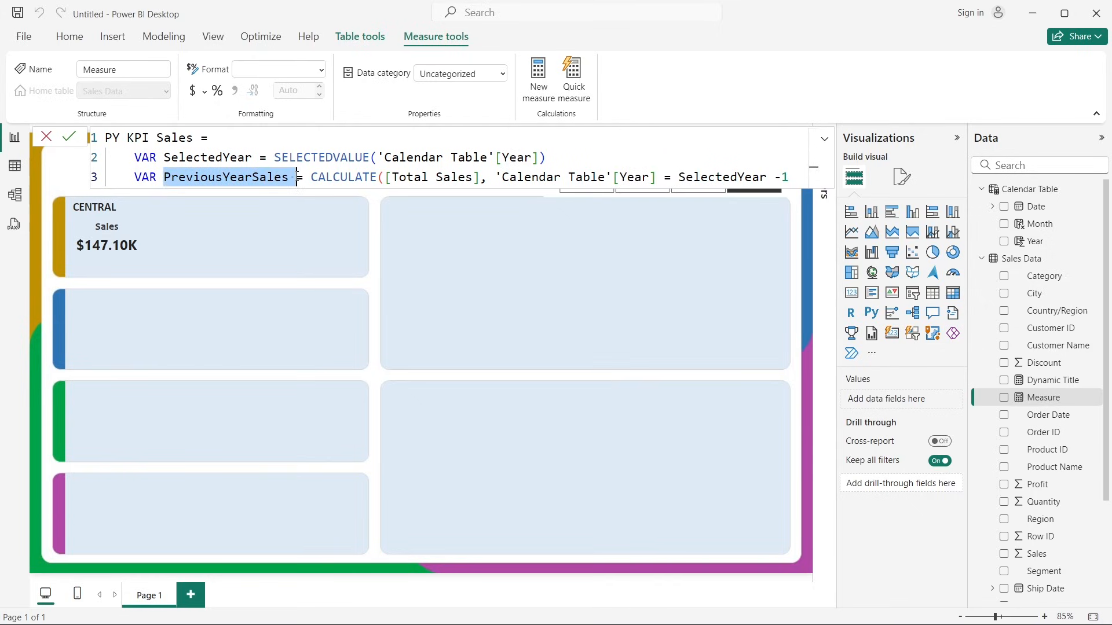
# Step: Add a new line with RETURN PreviousYearSales to the measure and commit the formula
pyautogui.click(802, 177)
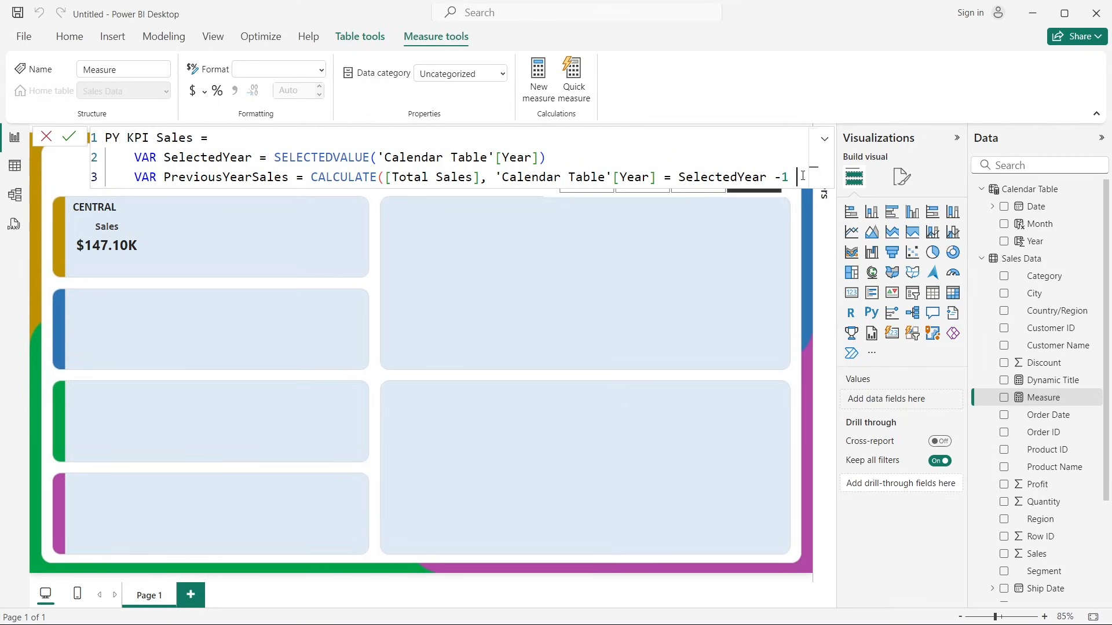
pyautogui.hotkey('shift', 'Return')
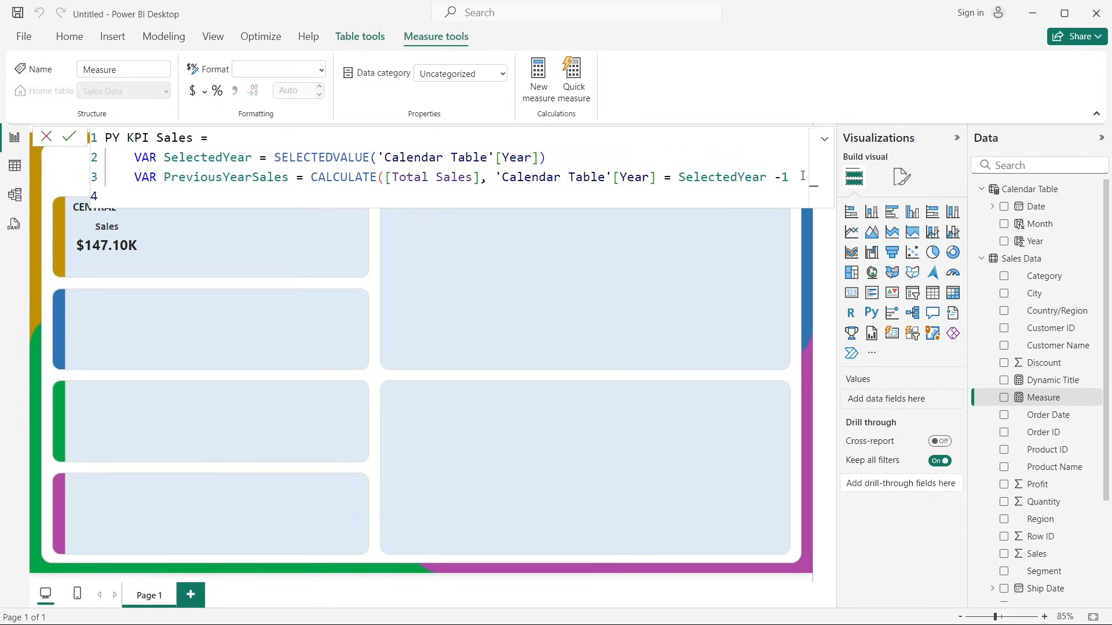
pyautogui.write('RETURN')
pyautogui.moveTo(165, 176); pyautogui.dragTo(290, 183)
pyautogui.hotkey('ctrl', 'c')
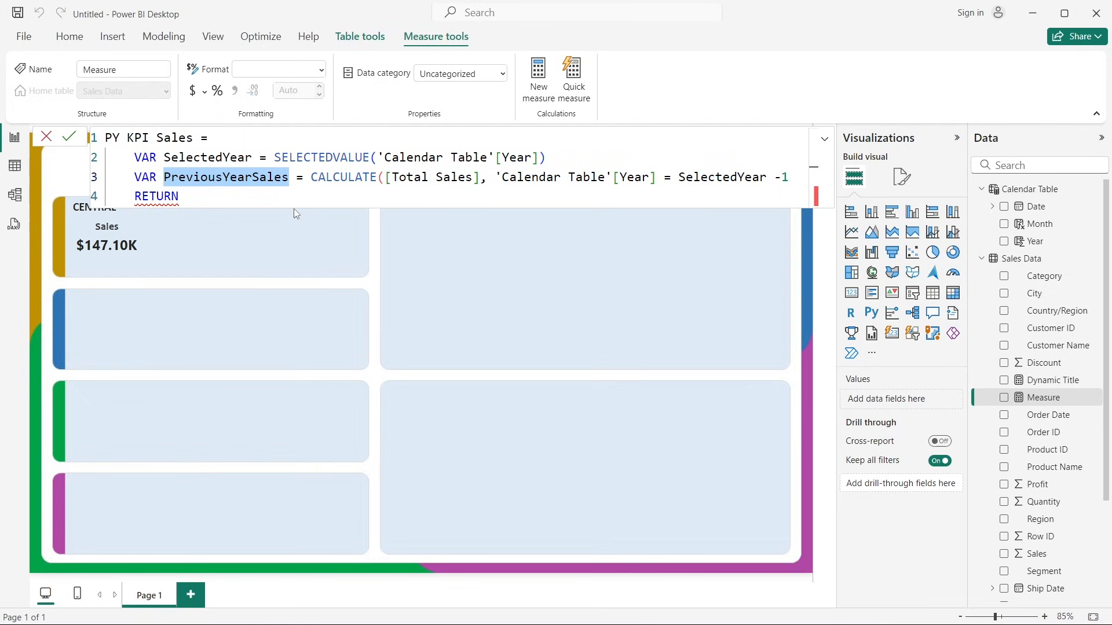
pyautogui.click(215, 197)
pyautogui.hotkey('ctrl', 'v')
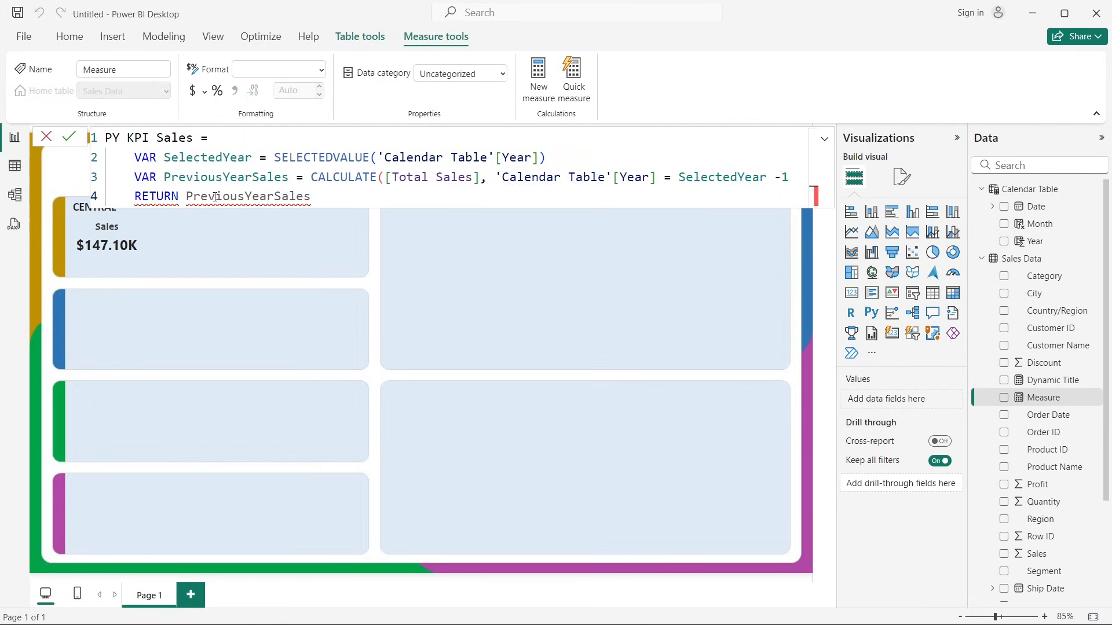
pyautogui.click(69, 136)
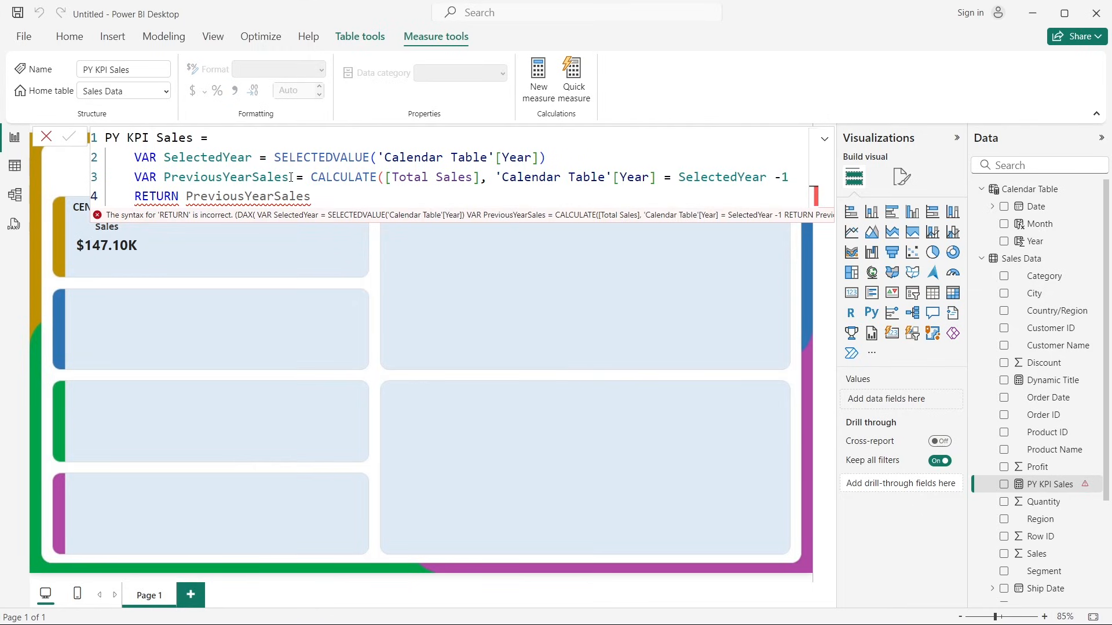
# Step: Add the missing closing parenthesis after SelectedYear -1 in CALCULATE, commit the PY KPI Sales measure and close the formula editor
pyautogui.click(382, 178)
pyautogui.click(798, 175)
pyautogui.write(')')
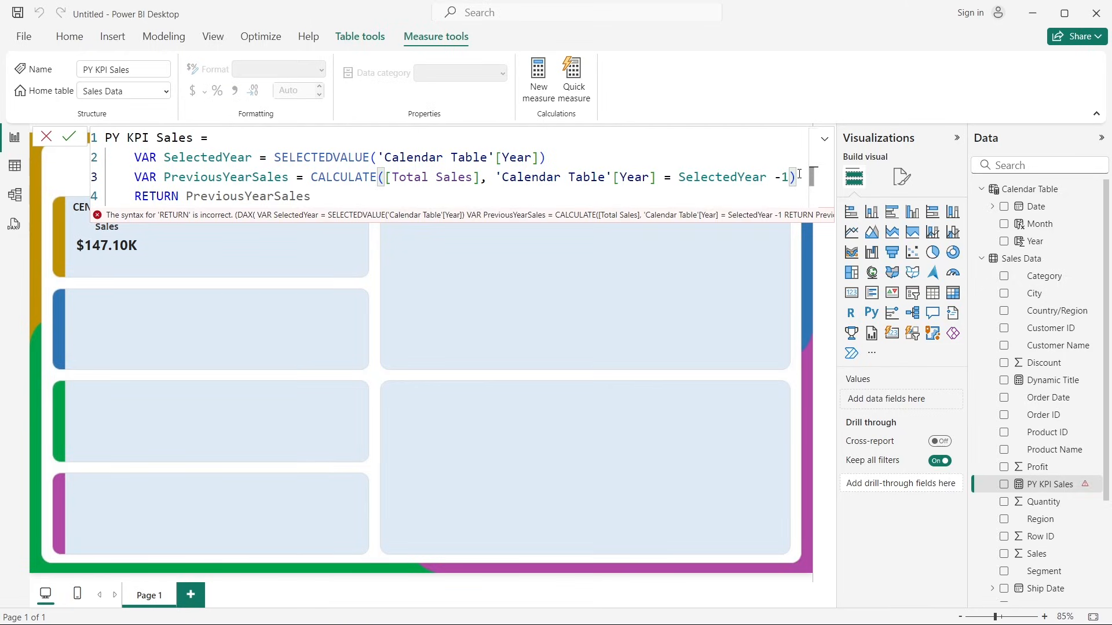
pyautogui.click(69, 137)
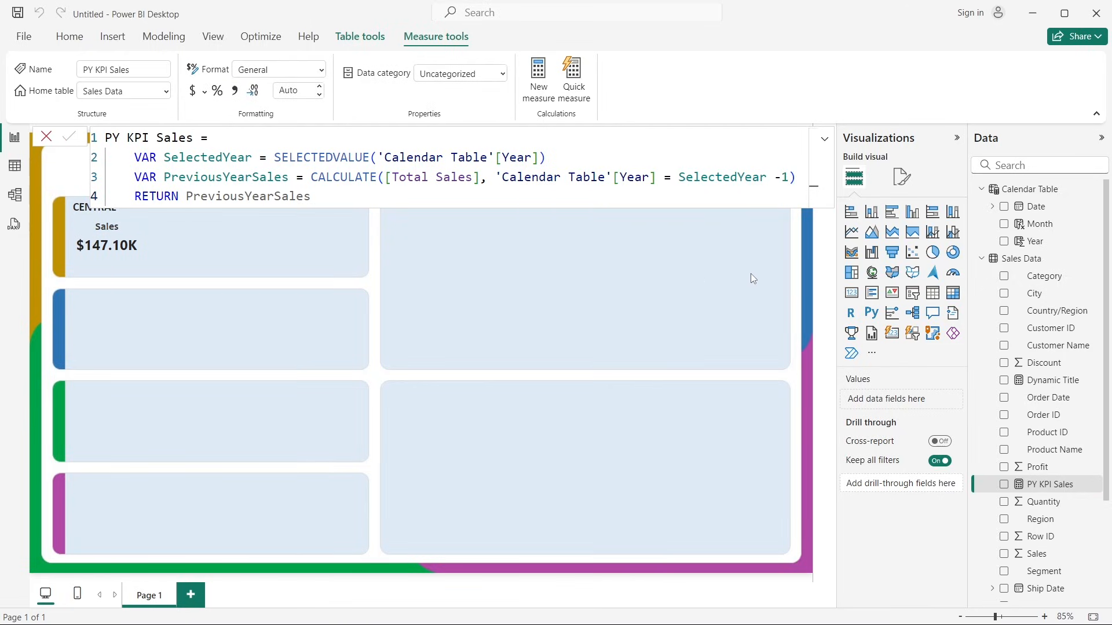
pyautogui.click(46, 137)
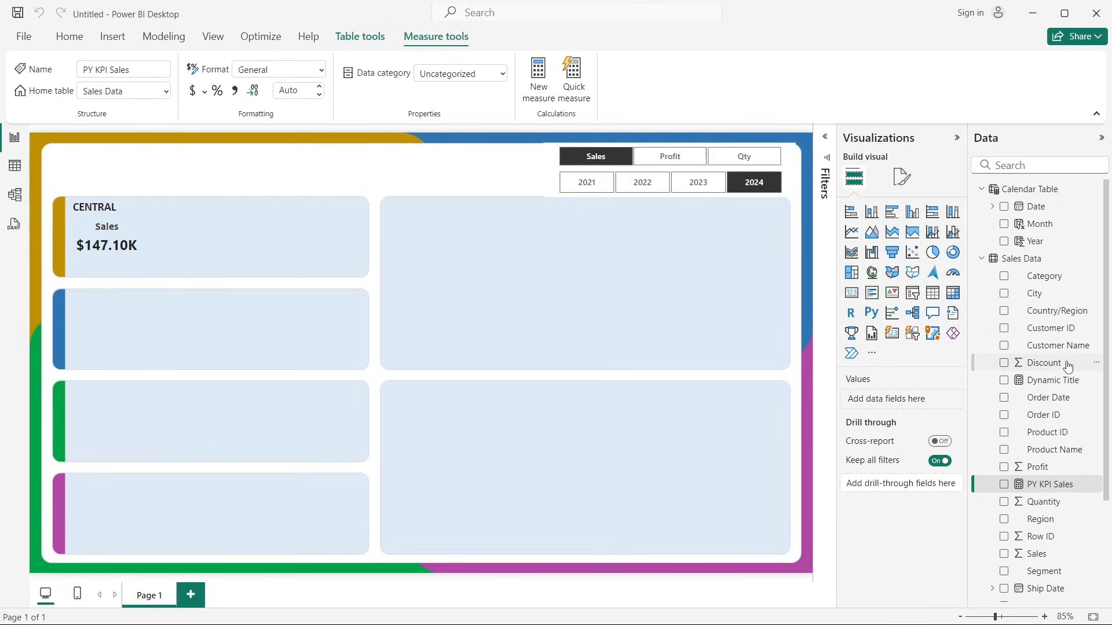
# Step: Add a card visual in the upper large panel, widen it and fill it with the PY KPI Sales measure
pyautogui.scroll(-3, 1053, 421)
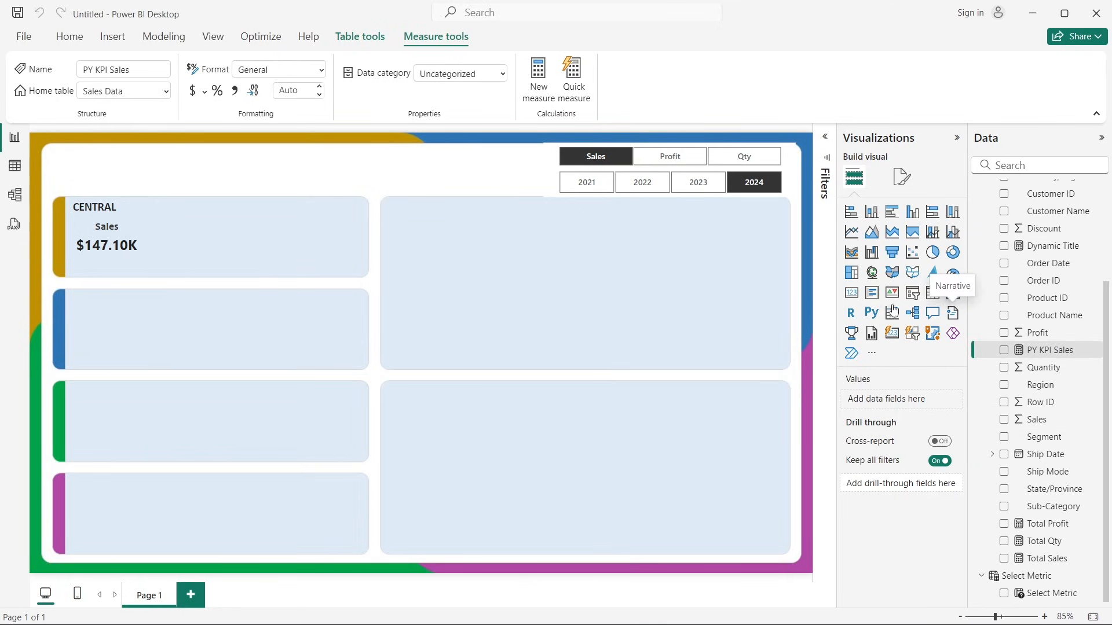
pyautogui.click(853, 301)
pyautogui.moveTo(72, 350); pyautogui.dragTo(471, 280)
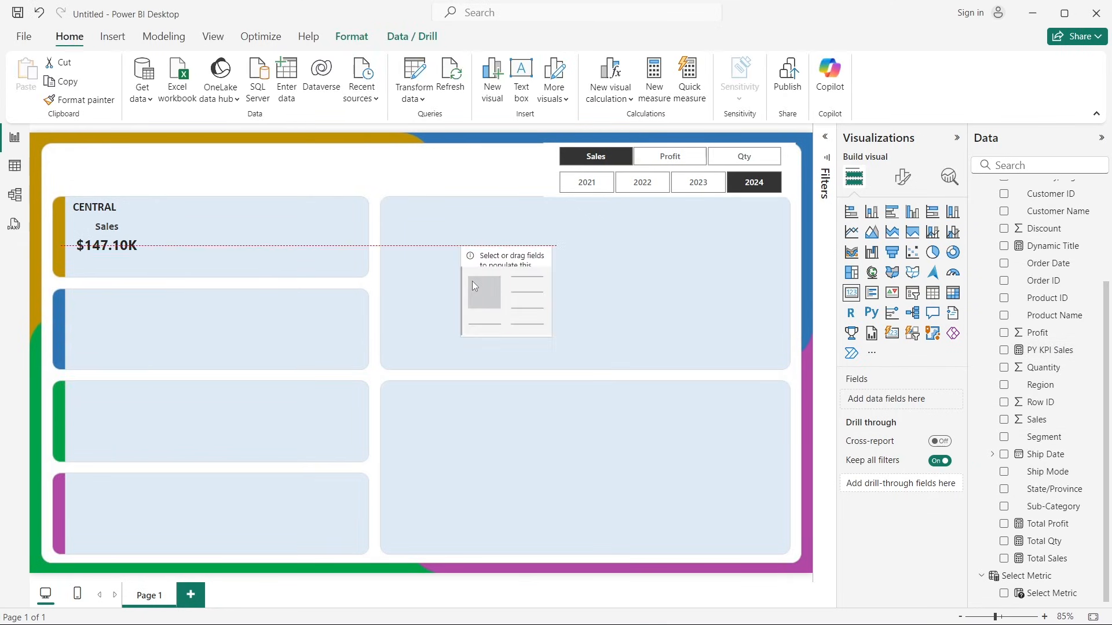
pyautogui.moveTo(547, 343); pyautogui.dragTo(677, 339)
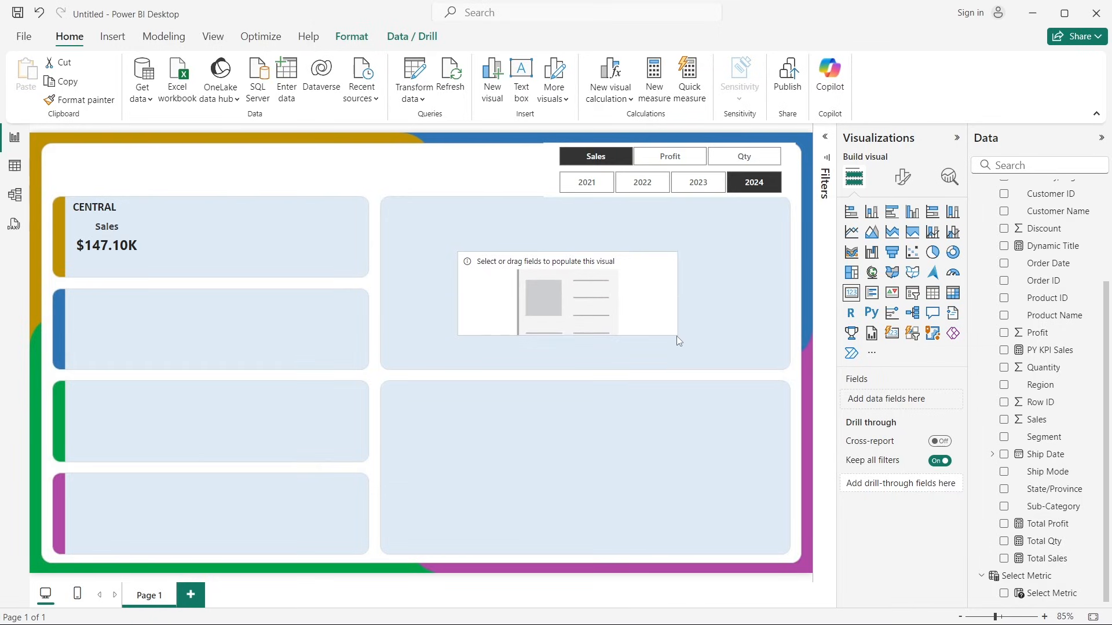
pyautogui.moveTo(609, 300); pyautogui.dragTo(541, 332)
pyautogui.moveTo(1049, 351); pyautogui.dragTo(544, 338)
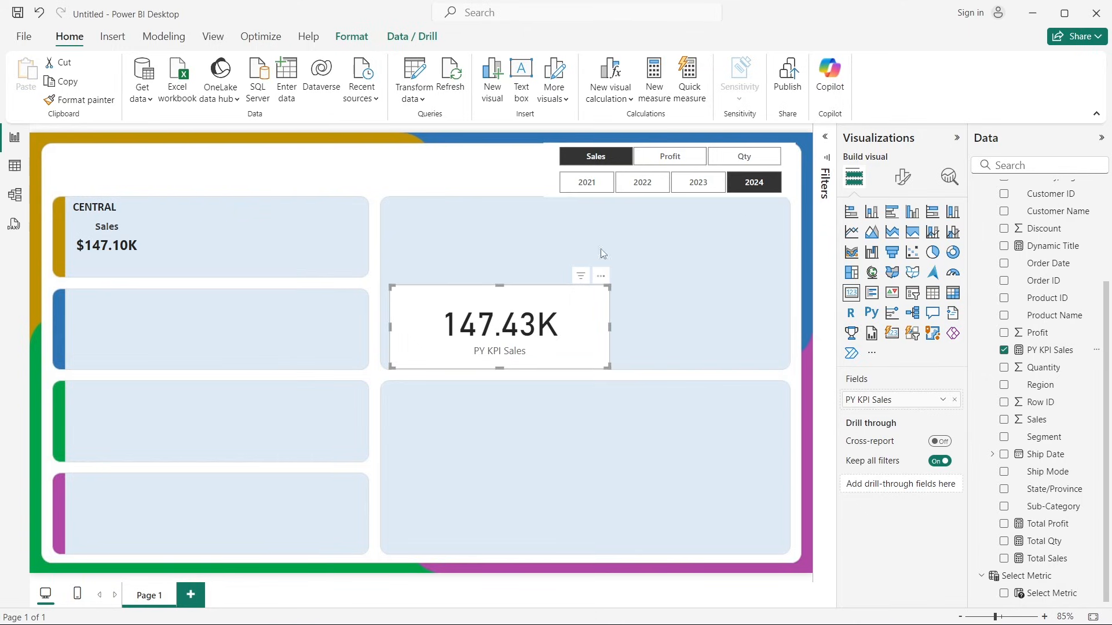
# Step: Check the PY KPI Sales card against the Central sales card for the years 2023, 2024, 2022 and 2021
pyautogui.click(708, 192)
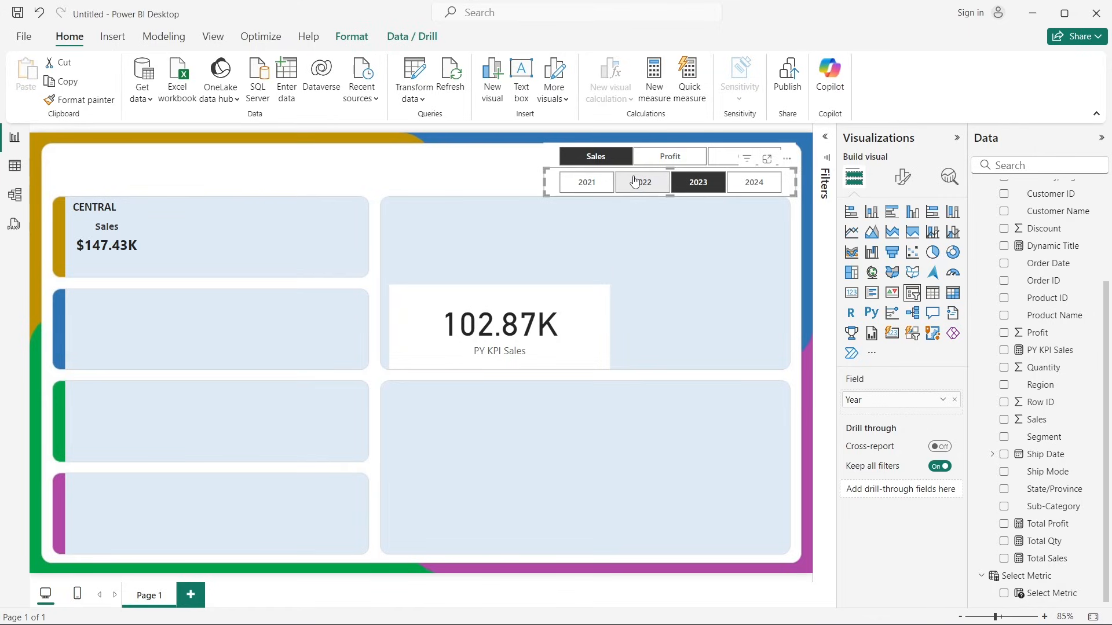
pyautogui.click(750, 186)
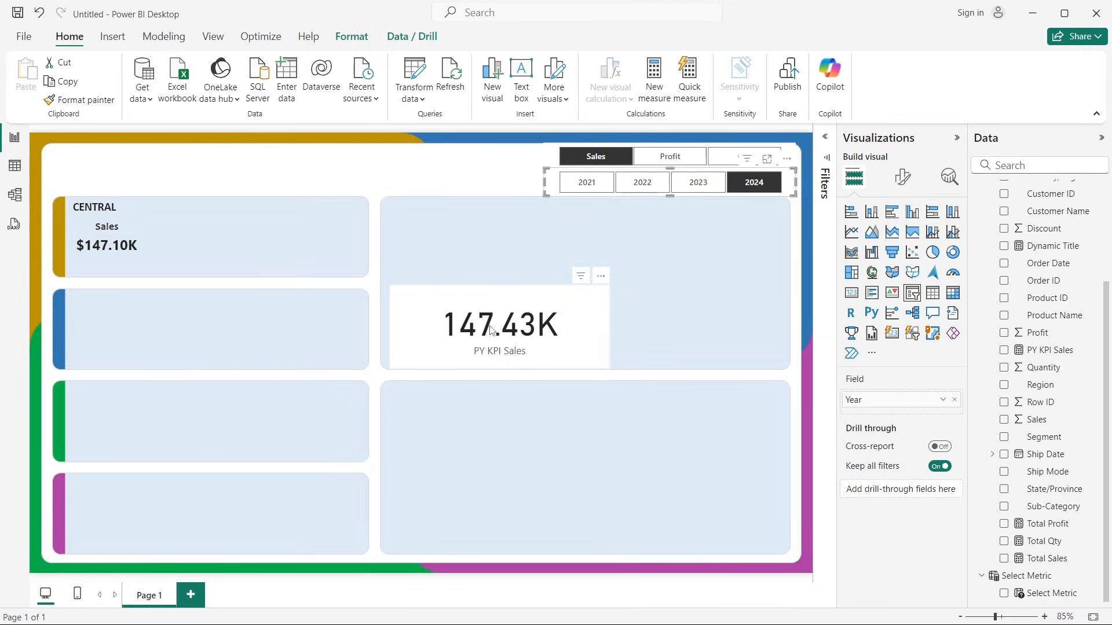
pyautogui.click(642, 182)
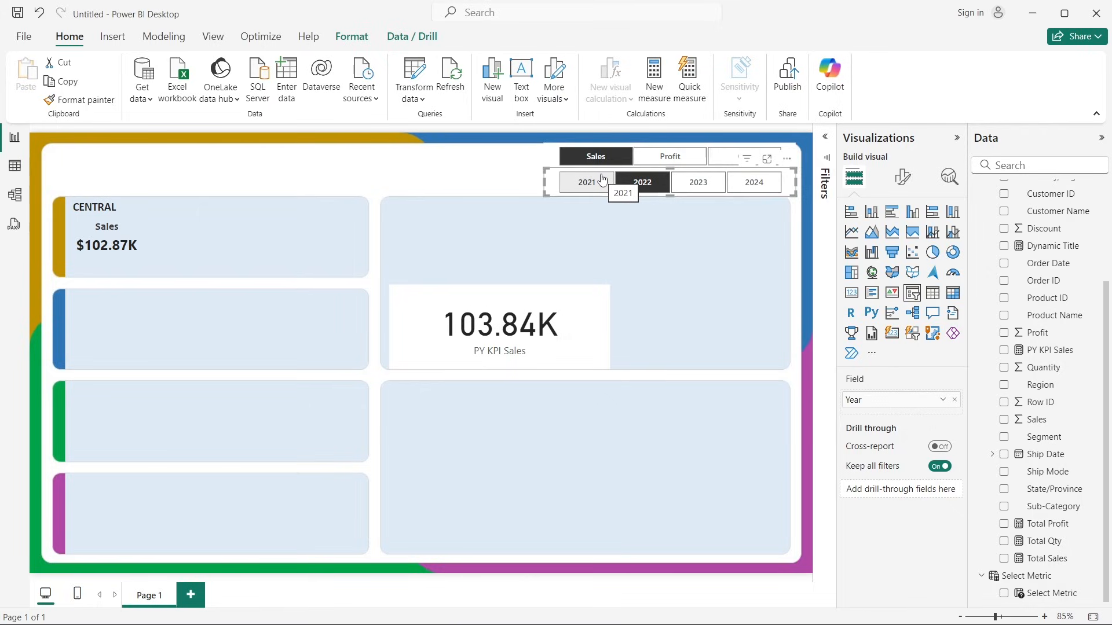
pyautogui.click(586, 191)
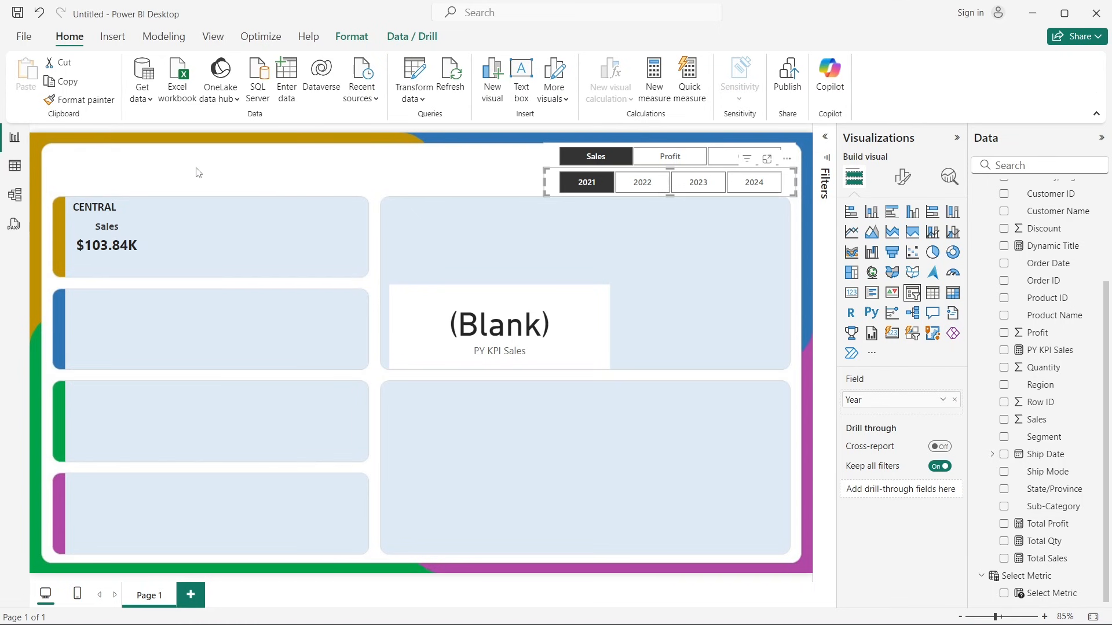
# Step: Examine the Order Date values in the Sales Data table for the earliest year, and return to the report page
pyautogui.click(15, 166)
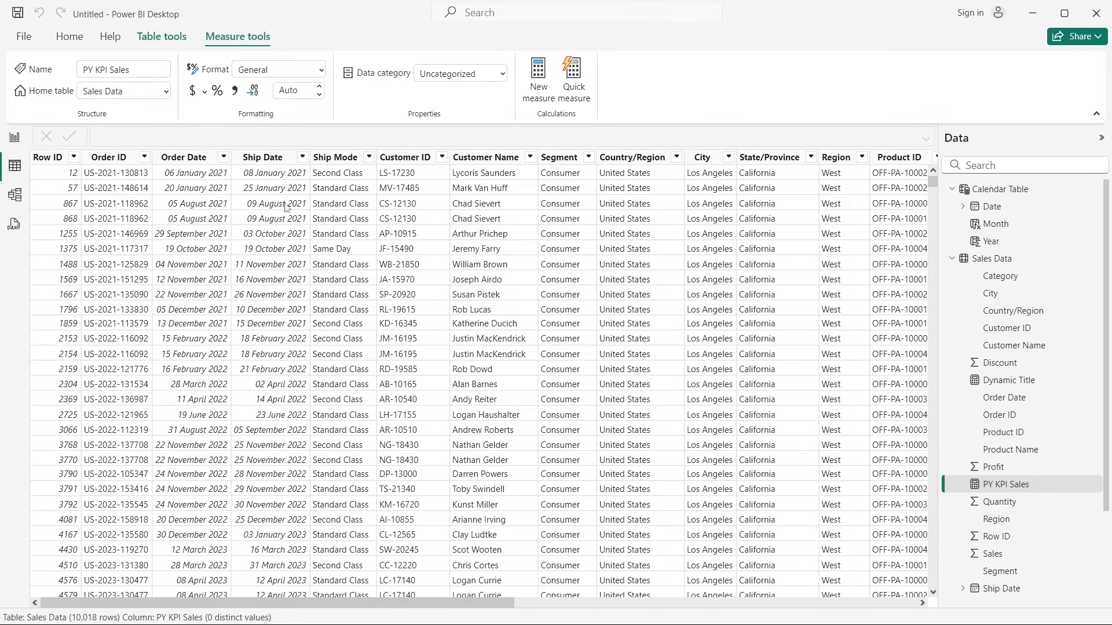
pyautogui.click(223, 157)
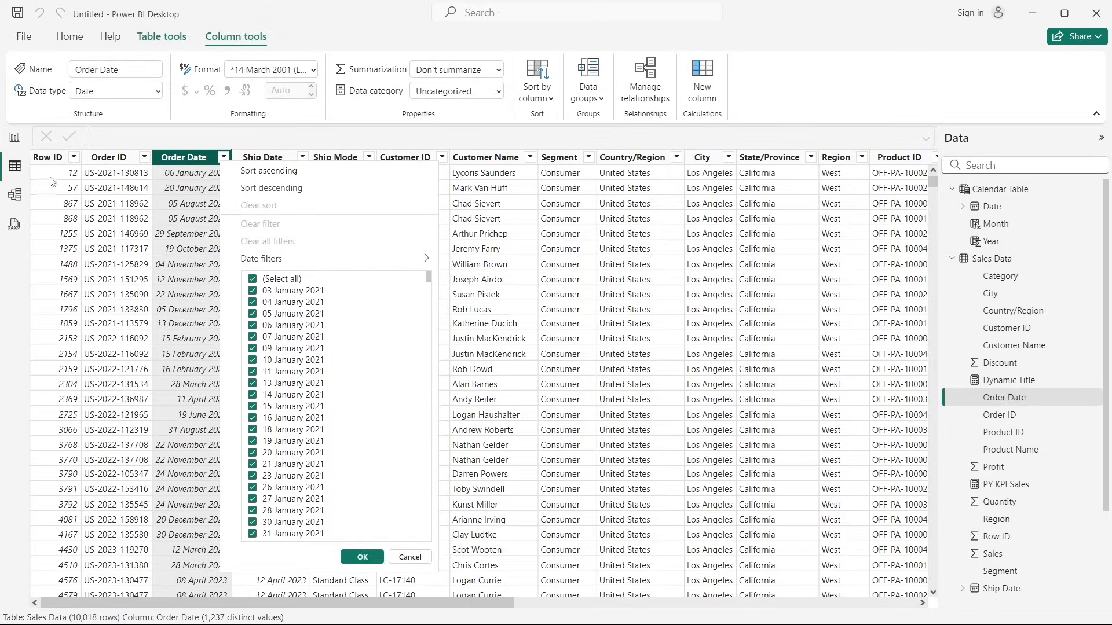
pyautogui.click(14, 137)
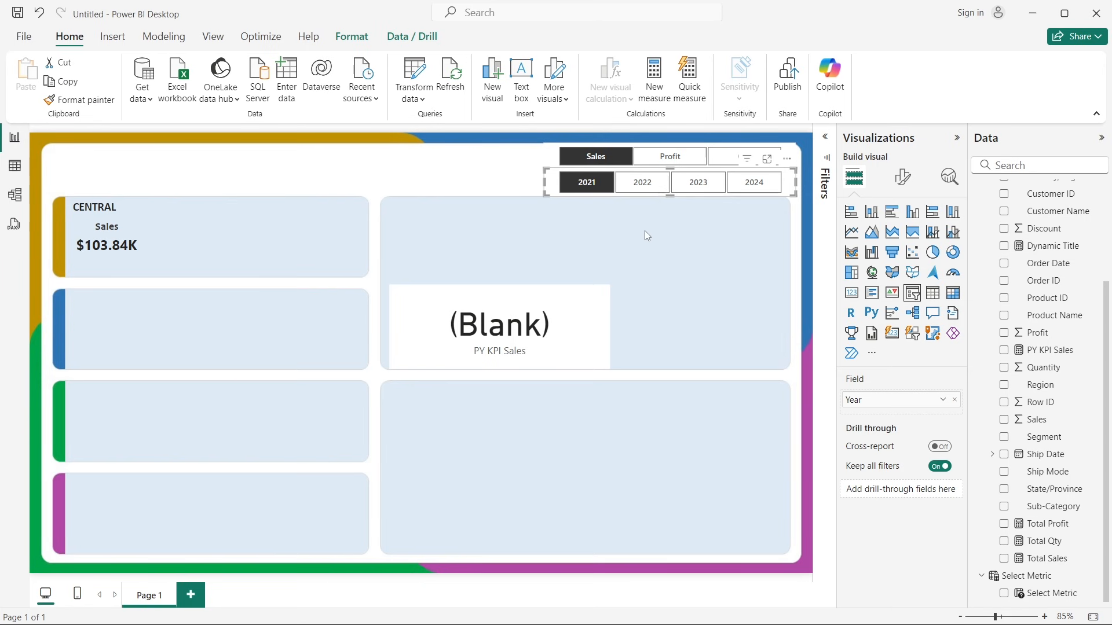
# Step: Compare the PY KPI Sales card for 2024 and 2021 with the year slicer
pyautogui.click(574, 255)
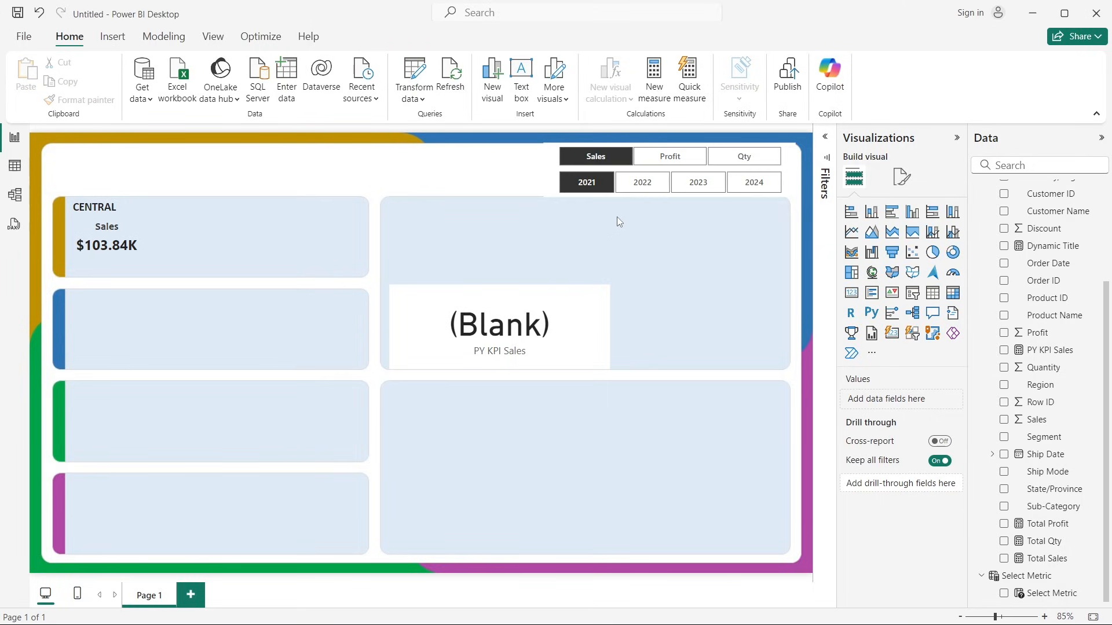
pyautogui.click(753, 182)
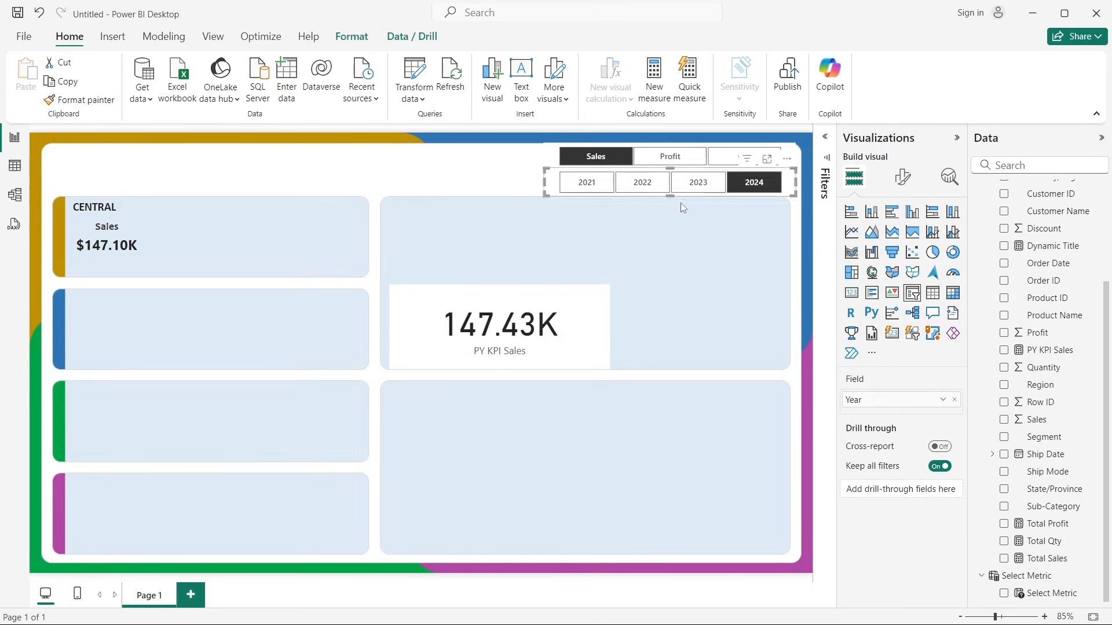
pyautogui.click(585, 183)
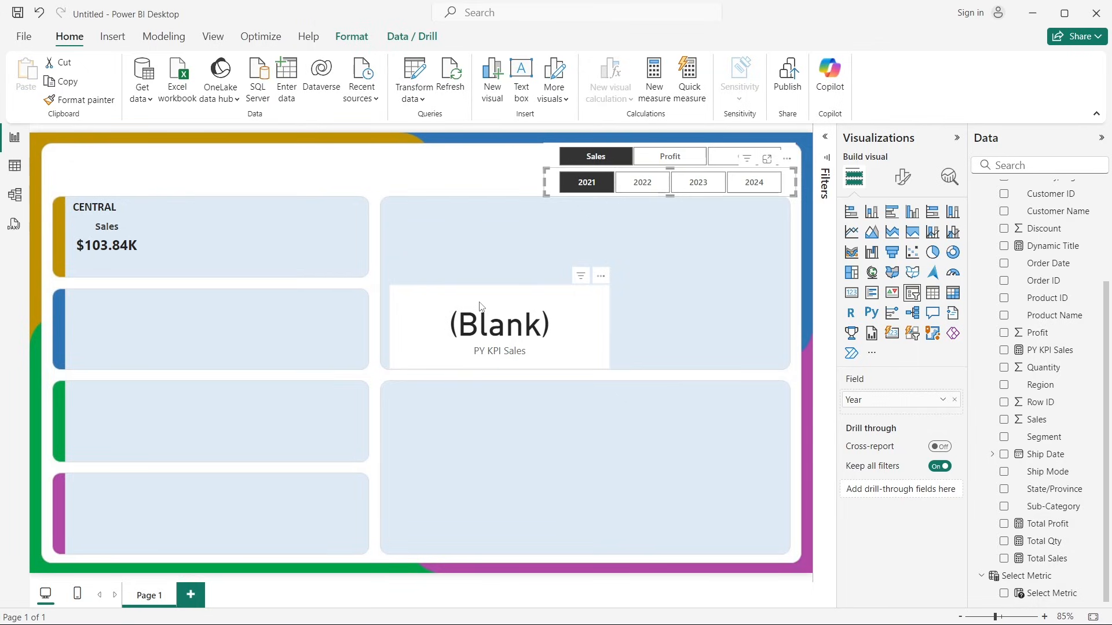
# Step: Select the PY KPI Sales card and switch to the finished Sales Overview Report to see its previous-year sales labels
pyautogui.click(536, 342)
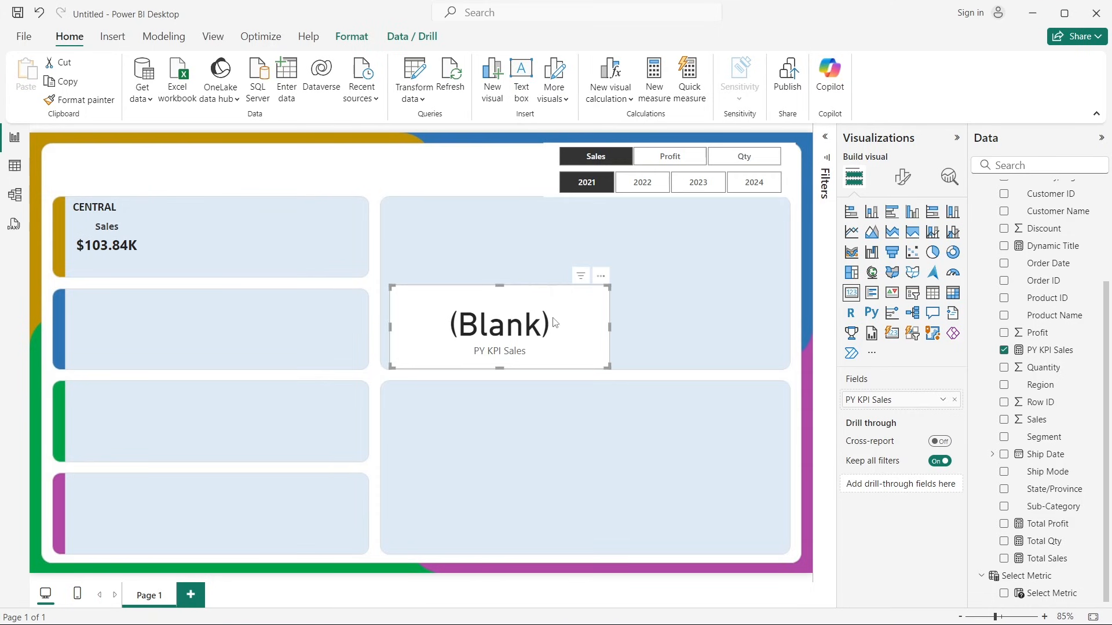
pyautogui.hotkey('alt', 'Tab')
pyautogui.hotkey('alt', 'Tab')
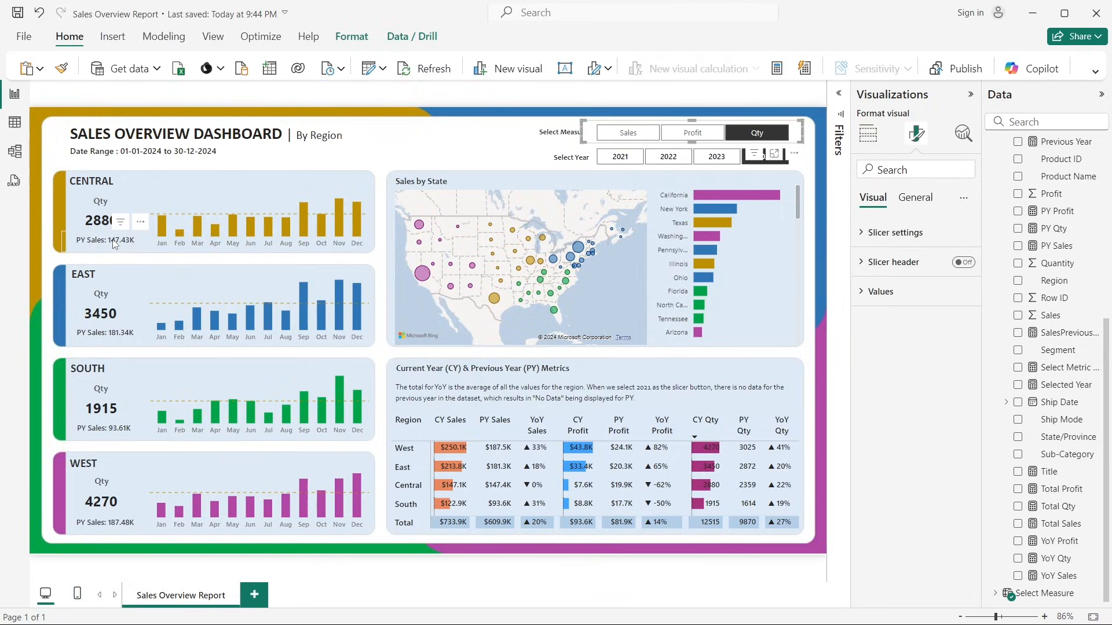
# Step: Return to the untitled report and remove PreviousYearSales from the RETURN line of the PY KPI Sales measure
pyautogui.hotkey('alt', 'Tab')
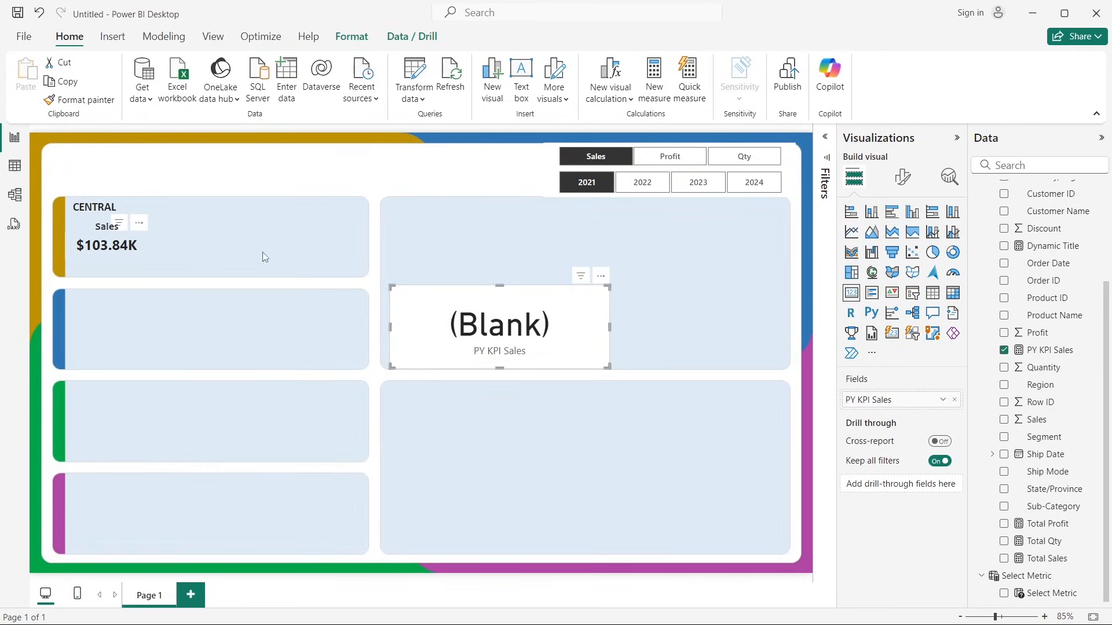
pyautogui.click(1045, 350)
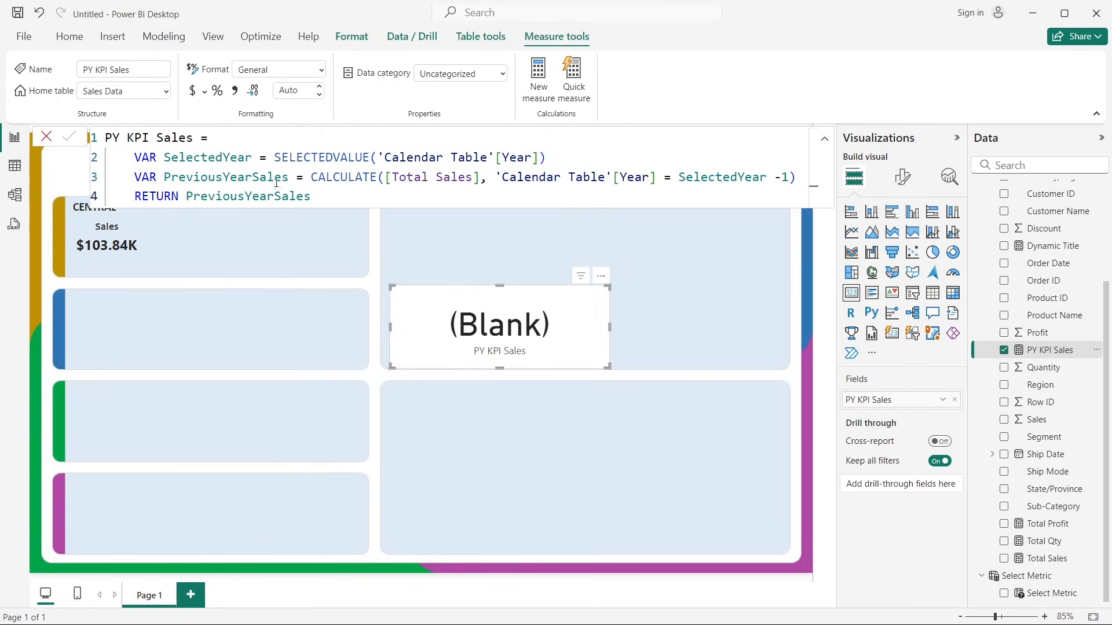
pyautogui.click(184, 198)
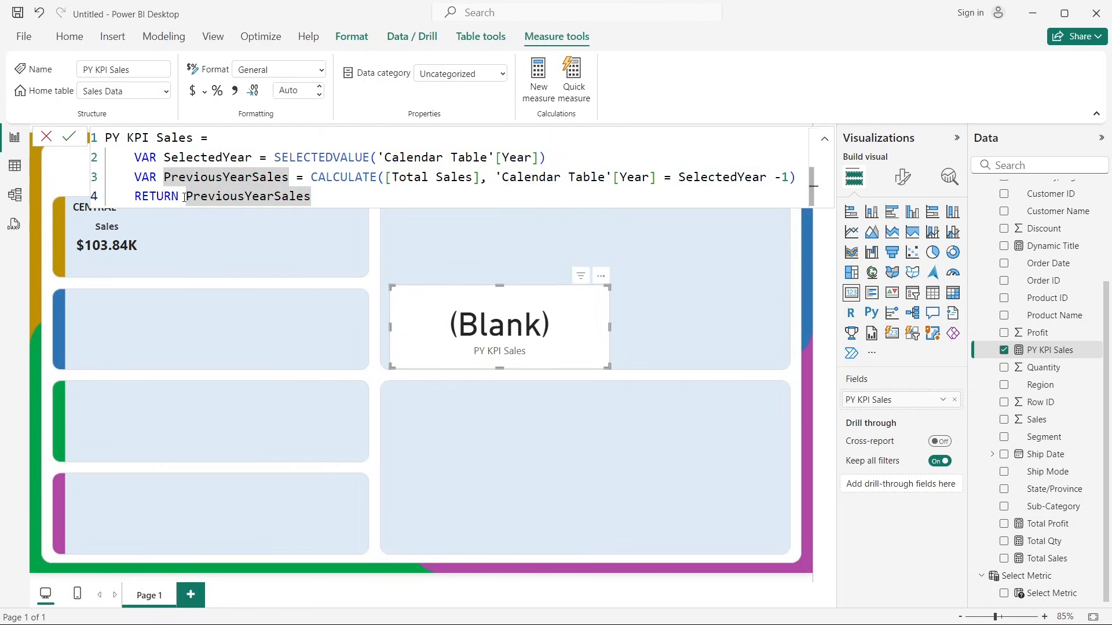
pyautogui.moveTo(185, 198); pyautogui.dragTo(194, 197)
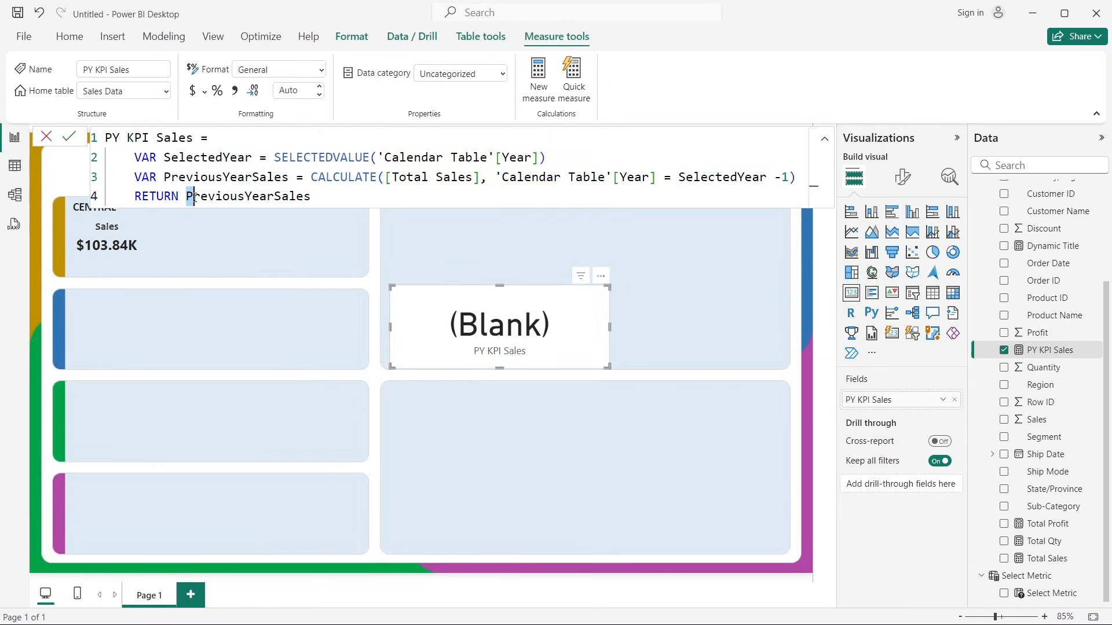
pyautogui.moveTo(312, 198); pyautogui.dragTo(186, 198)
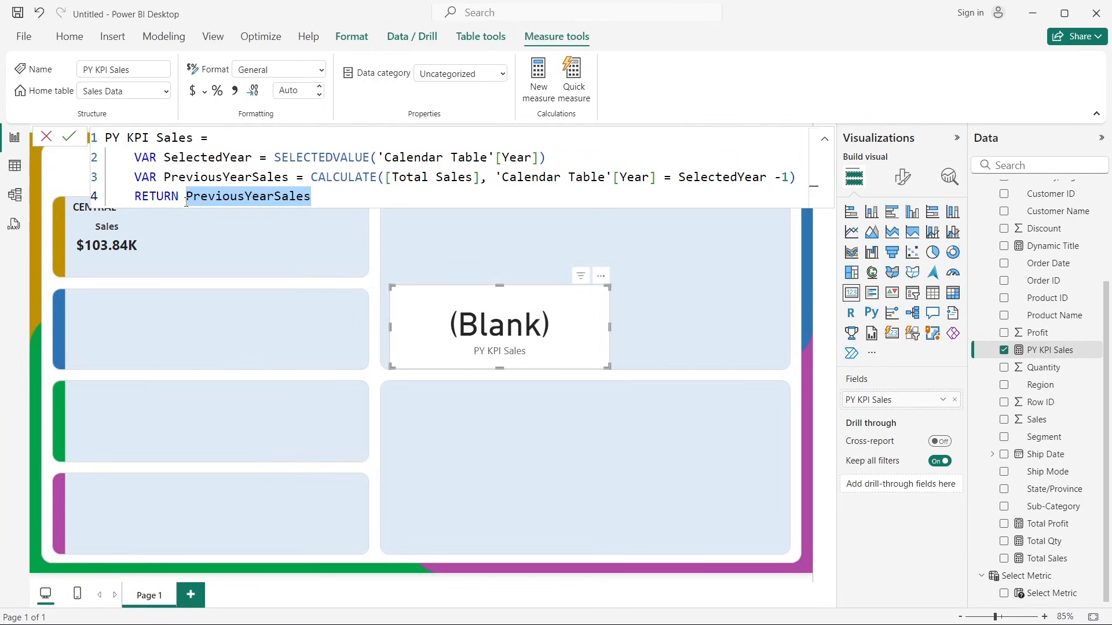
pyautogui.press('BackSpace')
pyautogui.press('Return')
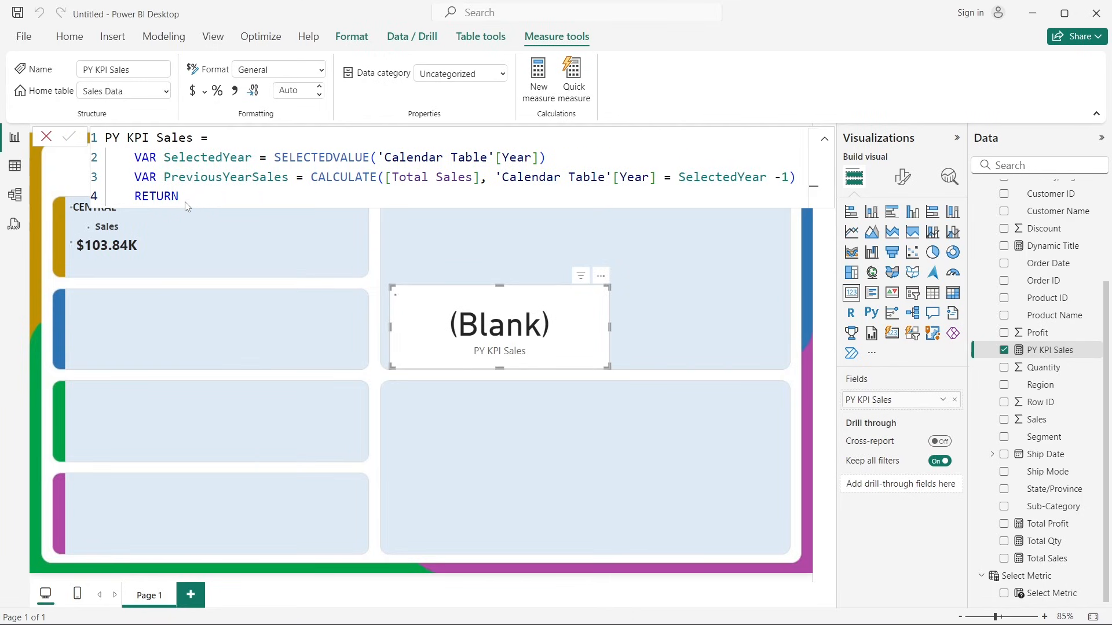
# Step: On a new indented line after RETURN, begin an IF expression with the condition ISBLANK(PreviousYearSales)
pyautogui.click(215, 194)
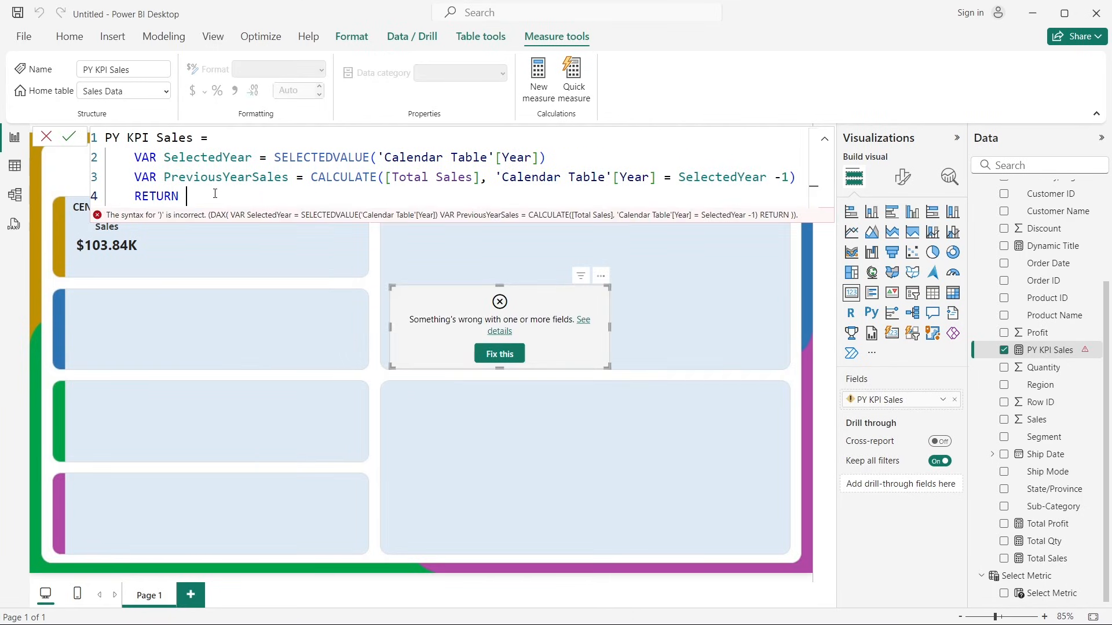
pyautogui.hotkey('shift', 'Return')
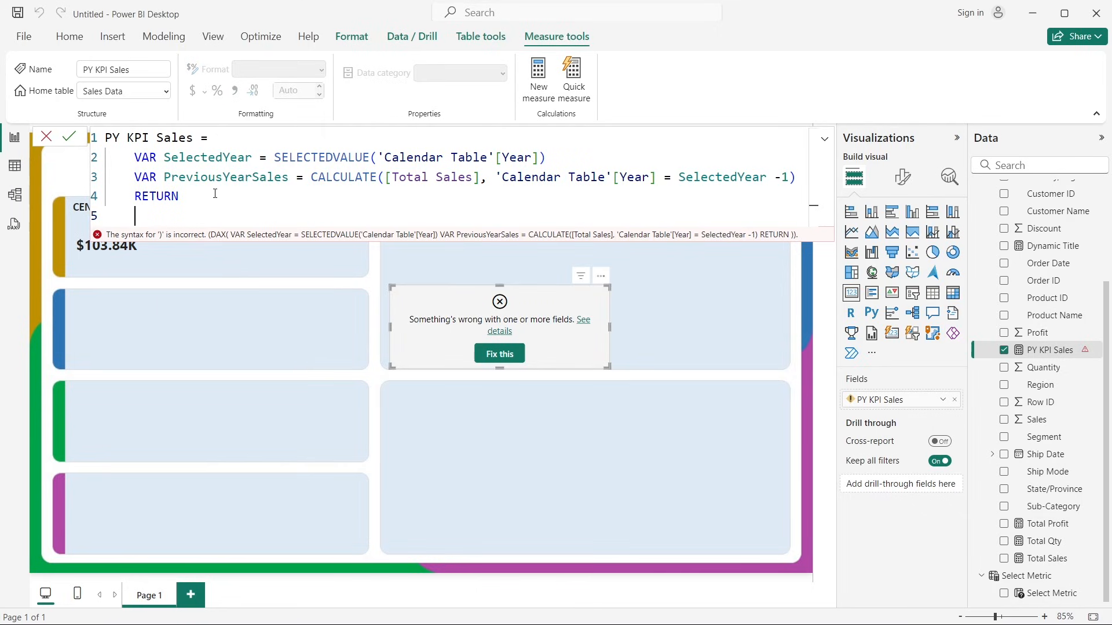
pyautogui.press('Escape')
pyautogui.press('Tab')
pyautogui.write('IF(')
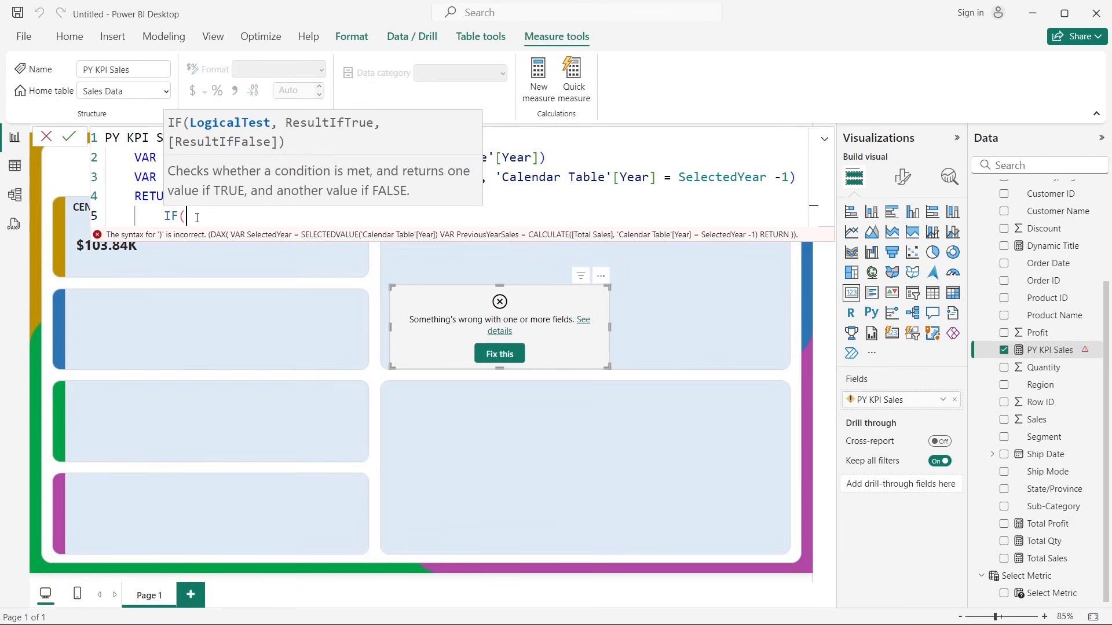
pyautogui.write('isb')
pyautogui.press('Tab')
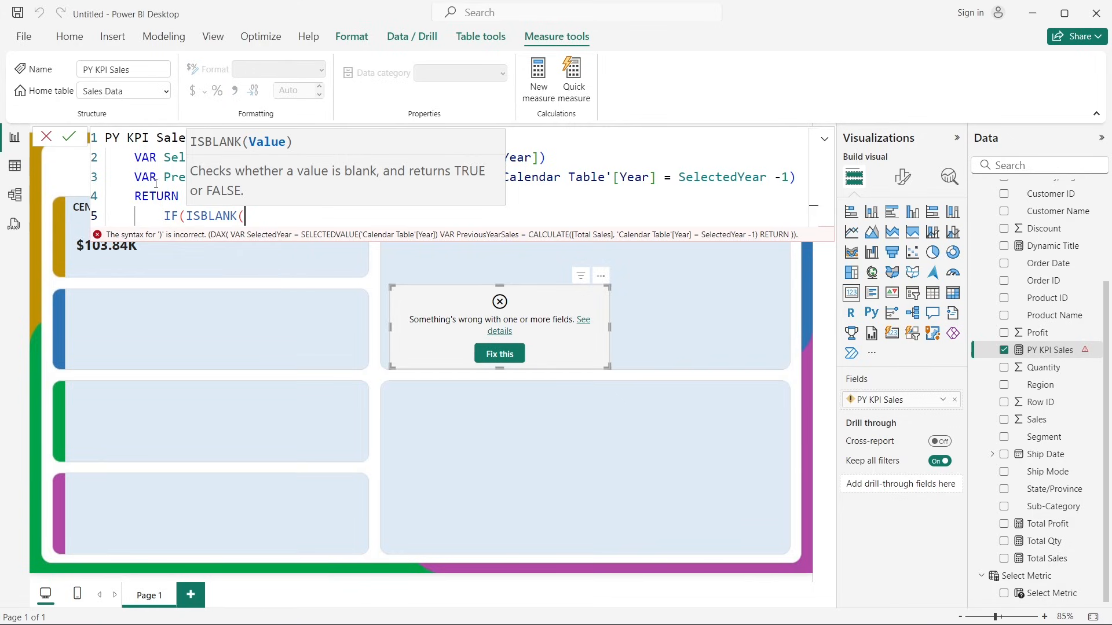
pyautogui.moveTo(163, 176); pyautogui.dragTo(292, 178)
pyautogui.hotkey('ctrl', 'c')
pyautogui.click(264, 222)
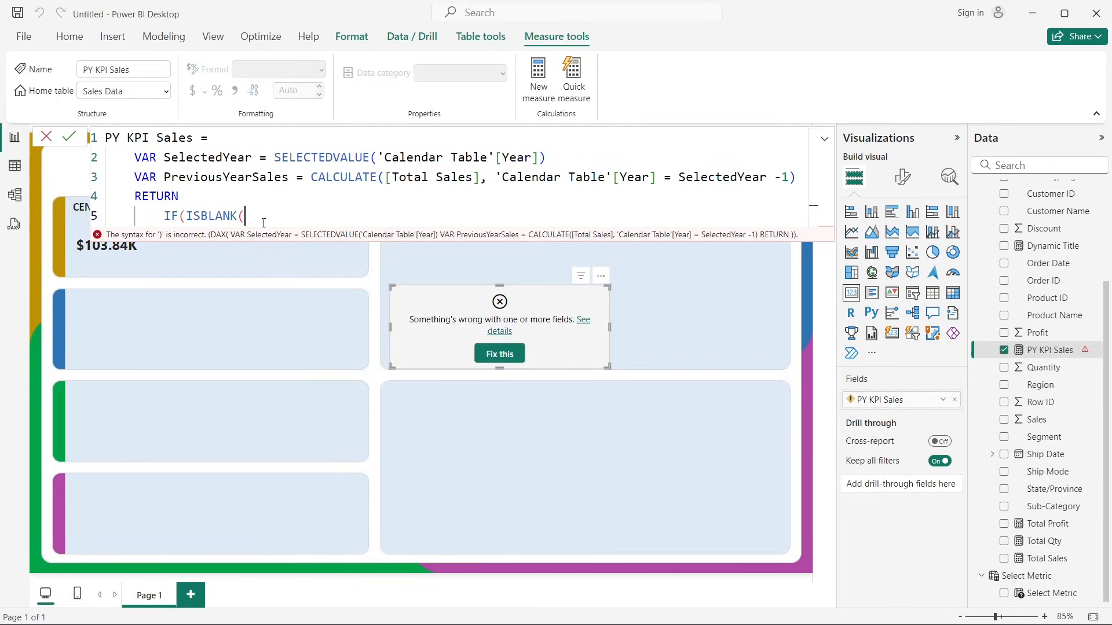
pyautogui.hotkey('ctrl', 'v')
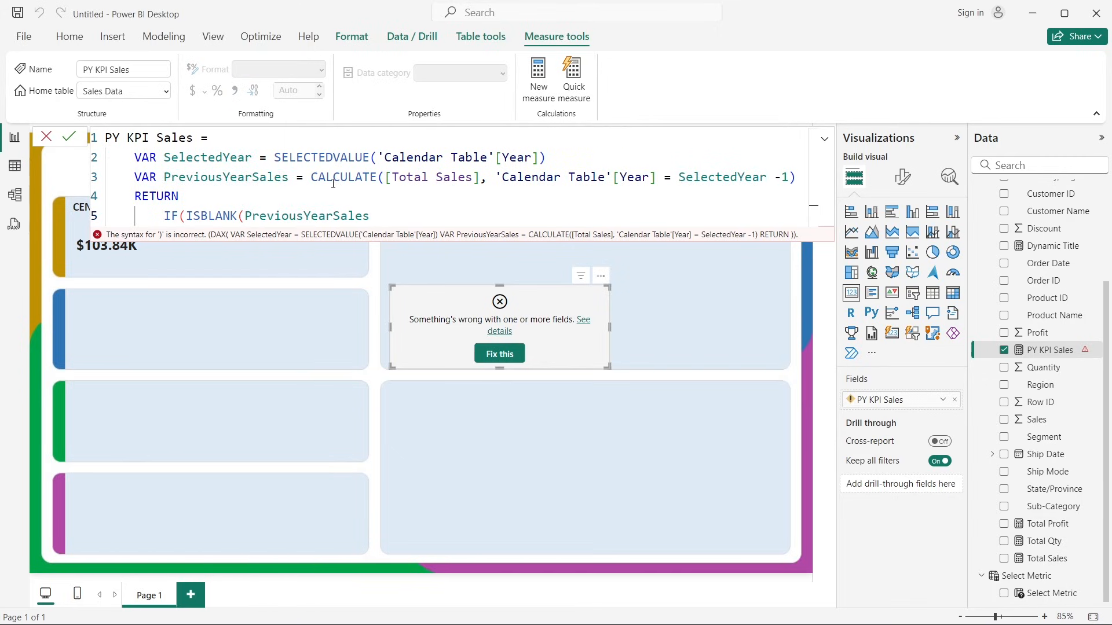
pyautogui.write('),')
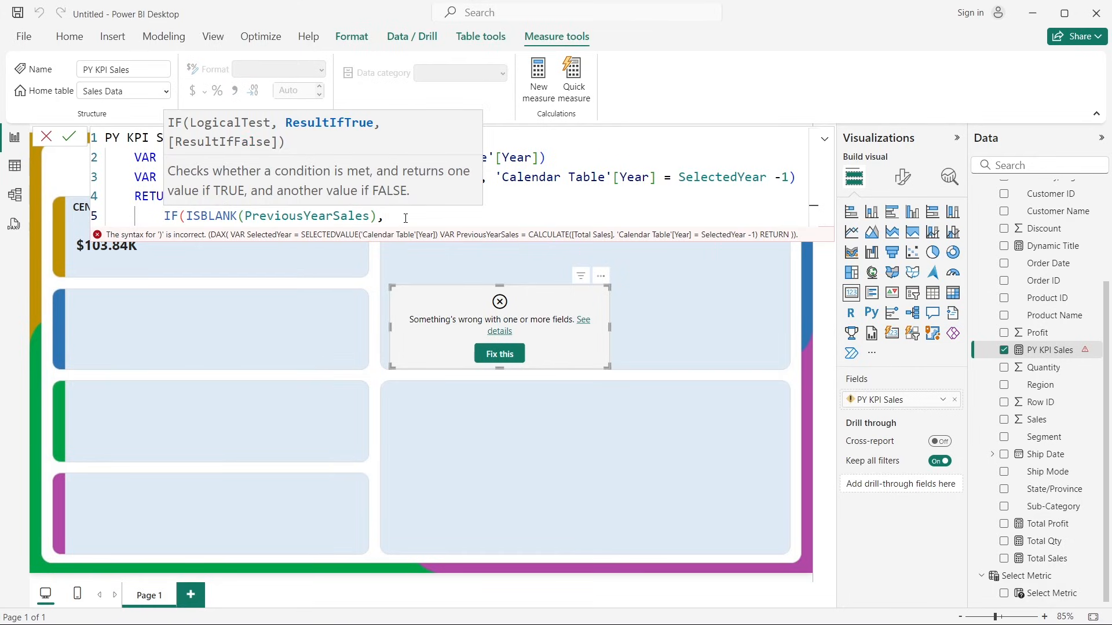
# Step: Add "PY Sales: No Data" as the IF expression's result when the condition is true
pyautogui.write('"PY Sales: NoDa')
pyautogui.press('BackSpace')
pyautogui.press('BackSpace')
pyautogui.write('Data",')
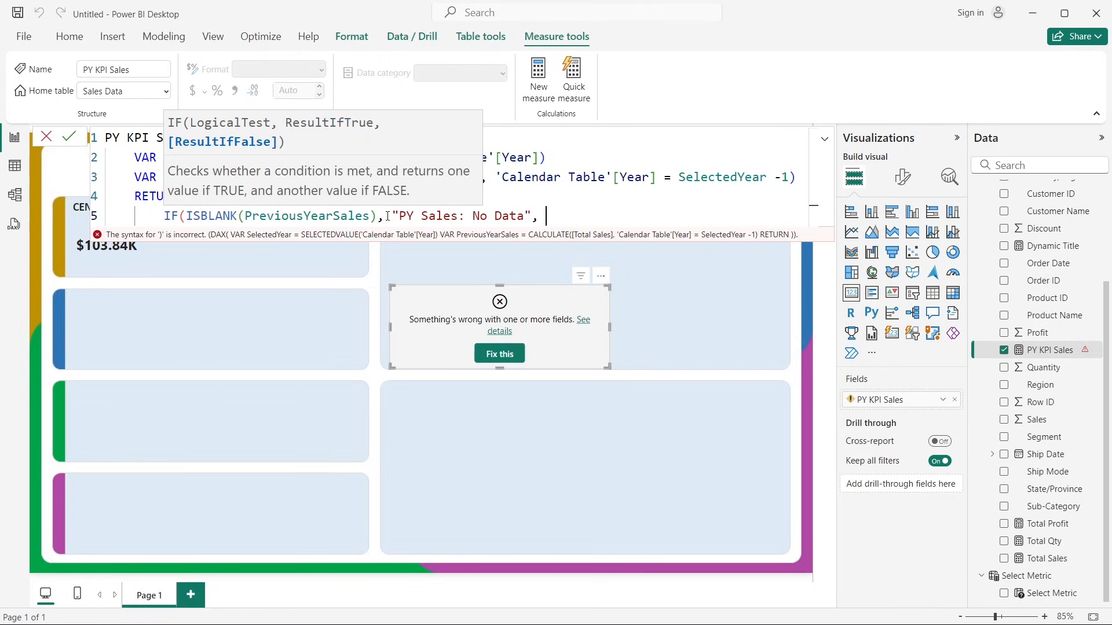
pyautogui.moveTo(391, 216); pyautogui.dragTo(503, 217)
pyautogui.click(540, 216)
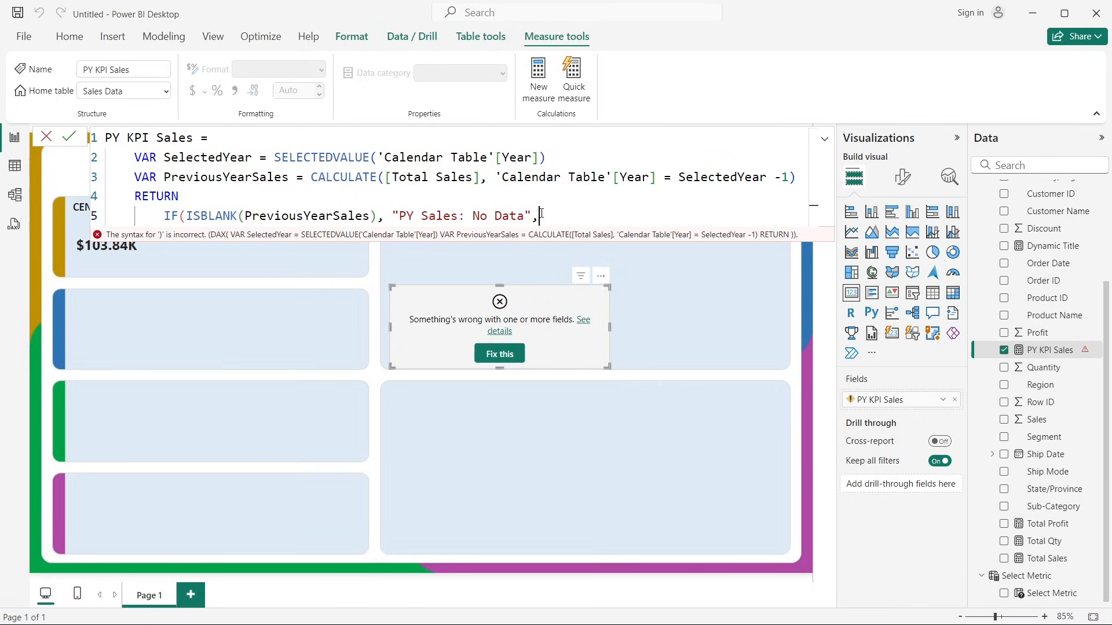
pyautogui.click(545, 216)
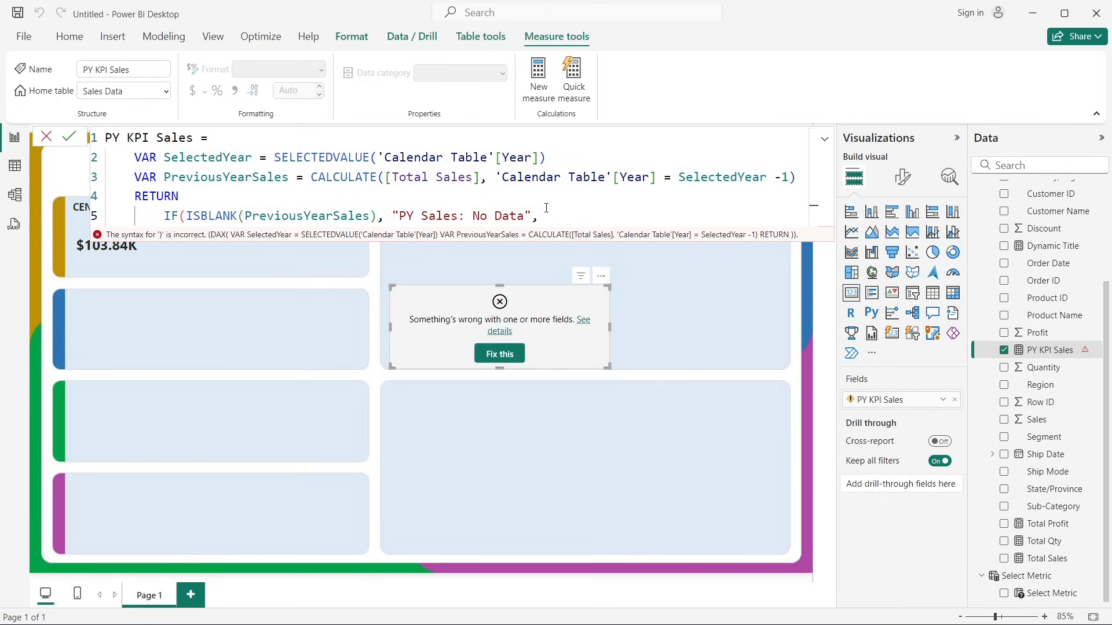
pyautogui.press('BackSpace')
pyautogui.write(',')
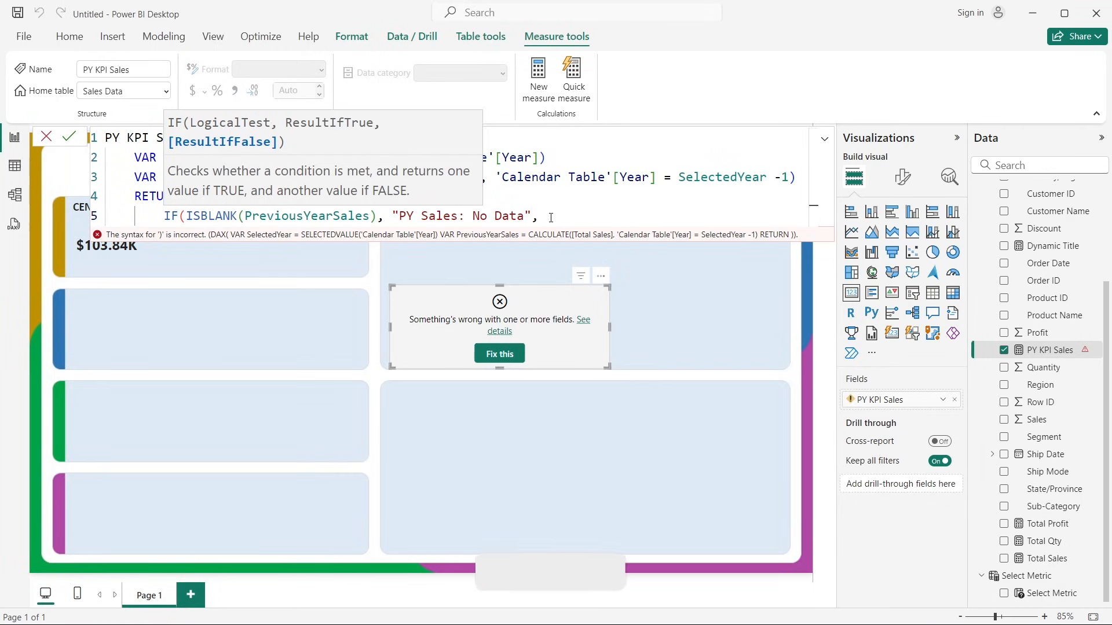
# Step: Complete the IF expression with "PY Sales:" & PreviousYearSales as the false result, and commit the measure
pyautogui.write('"PY')
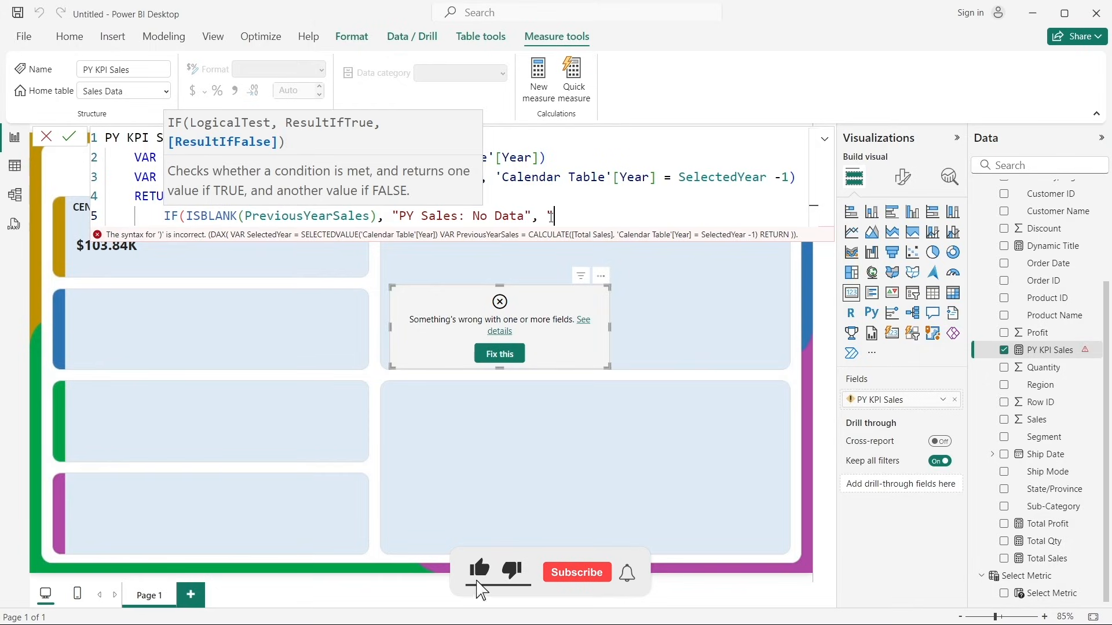
pyautogui.write(' Sales')
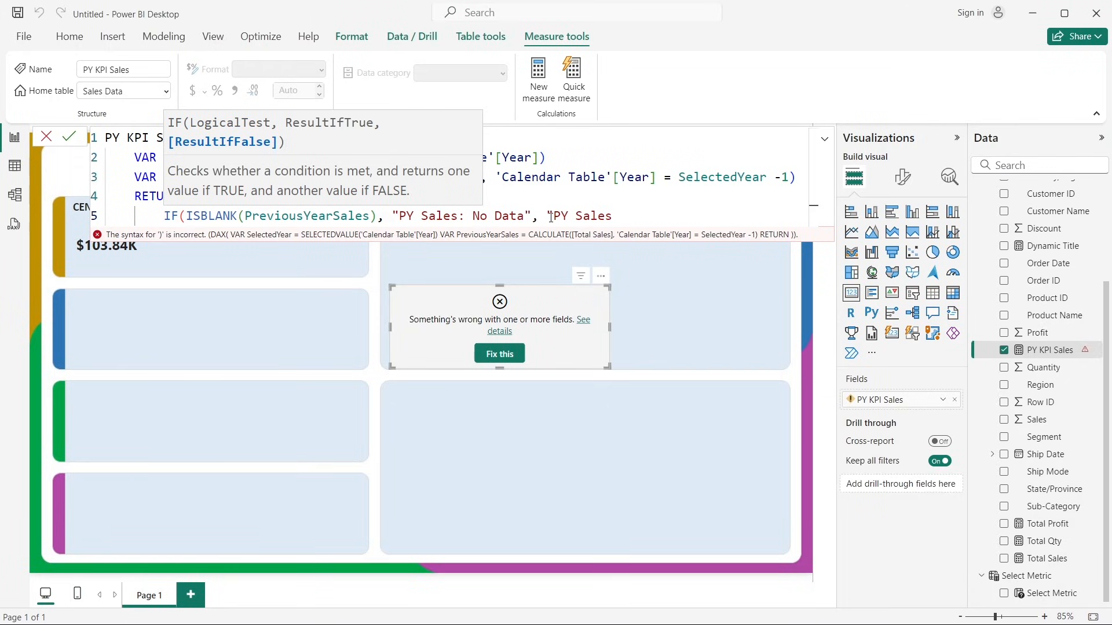
pyautogui.write(':" &')
pyautogui.moveTo(548, 211); pyautogui.dragTo(627, 213)
pyautogui.click(644, 213)
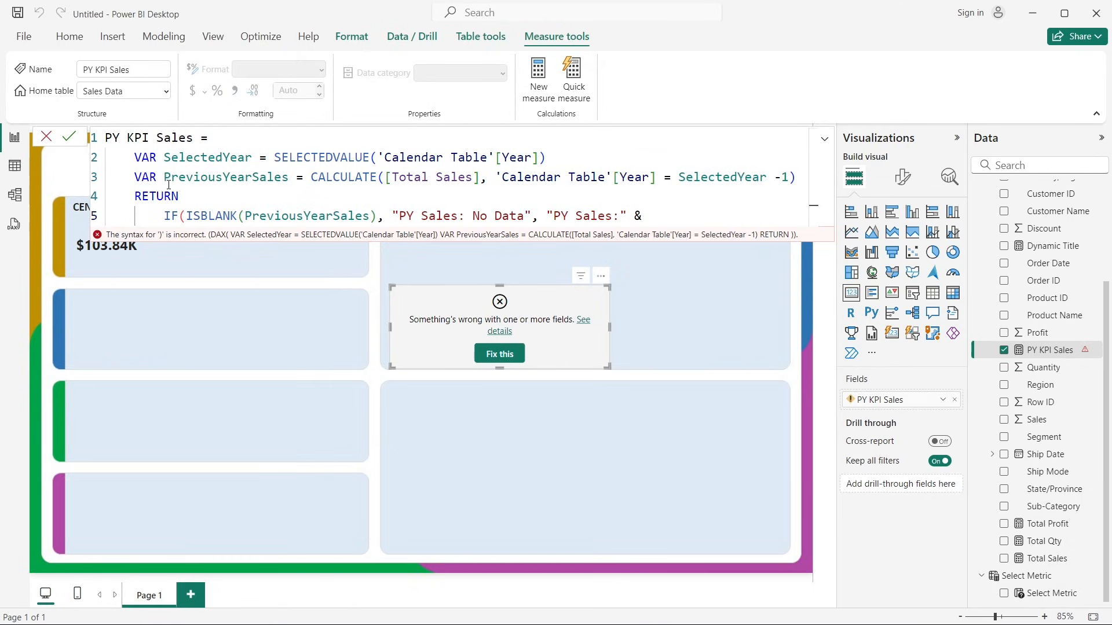
pyautogui.moveTo(164, 177); pyautogui.dragTo(293, 179)
pyautogui.hotkey('ctrl', 'c')
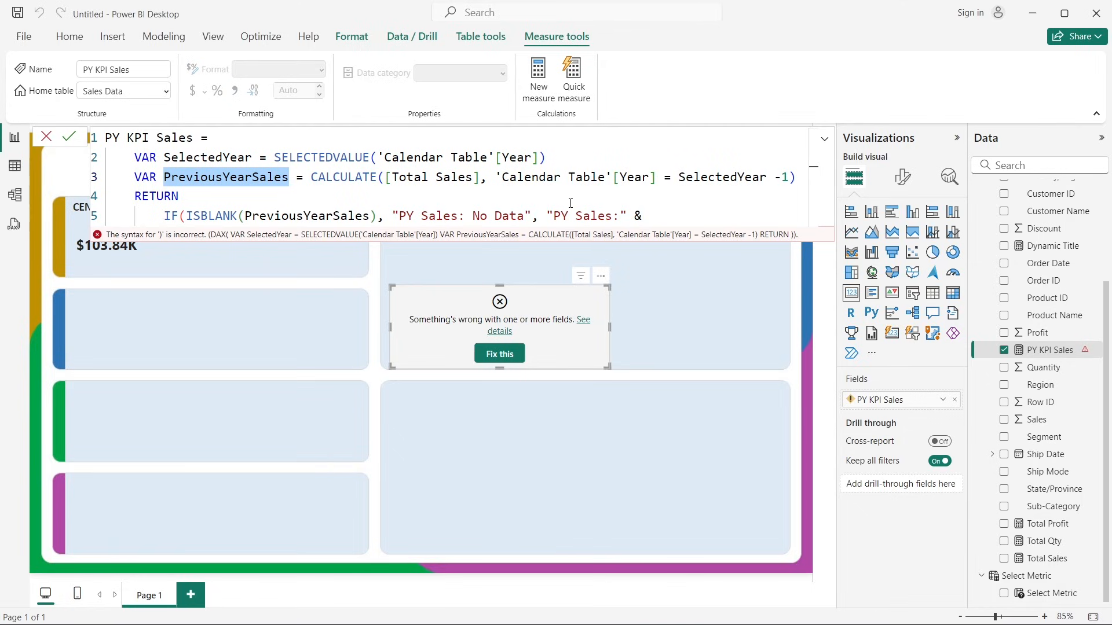
pyautogui.click(714, 207)
pyautogui.hotkey('ctrl', 'v')
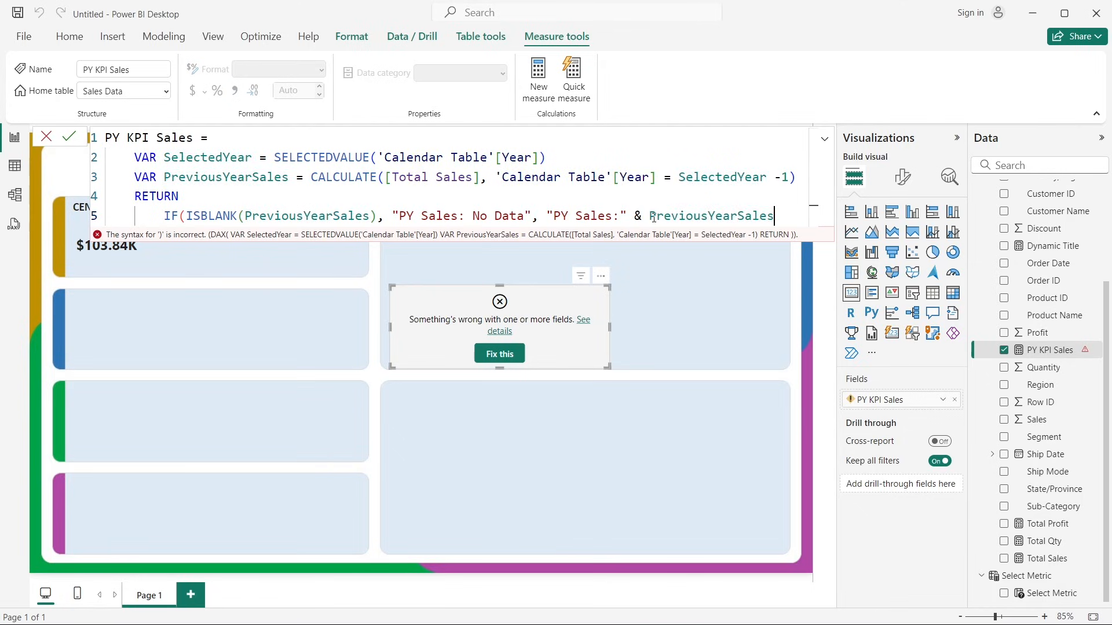
pyautogui.write(')')
pyautogui.click(72, 136)
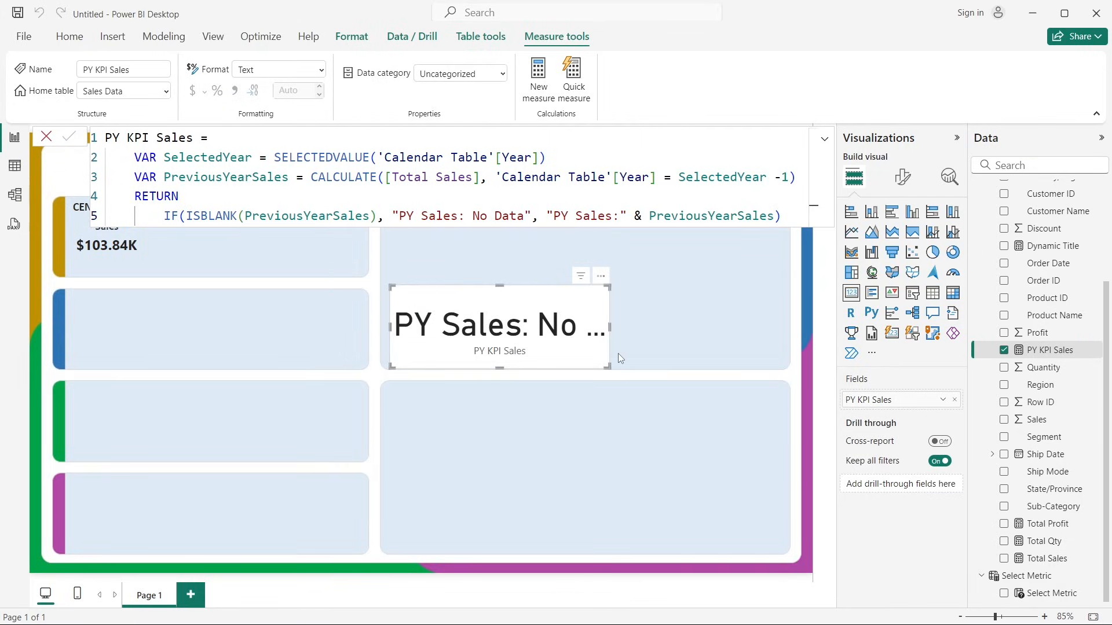
# Step: Enlarge the PY KPI Sales card to fit its whole text, and check it for the years 2021, 2024 and 2023
pyautogui.click(46, 137)
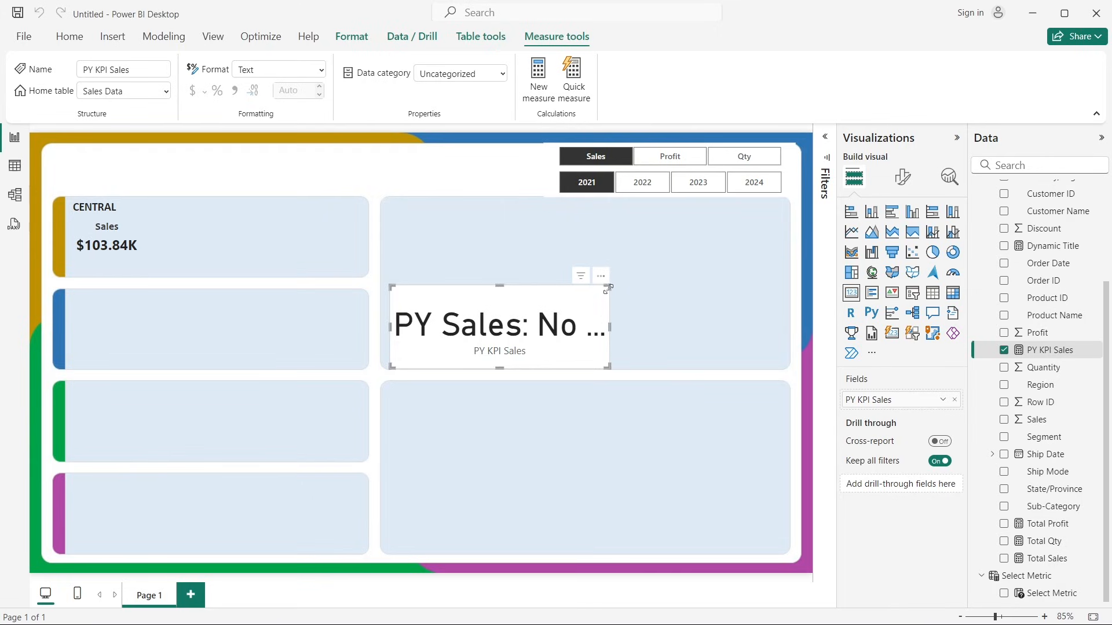
pyautogui.moveTo(608, 287); pyautogui.dragTo(744, 239)
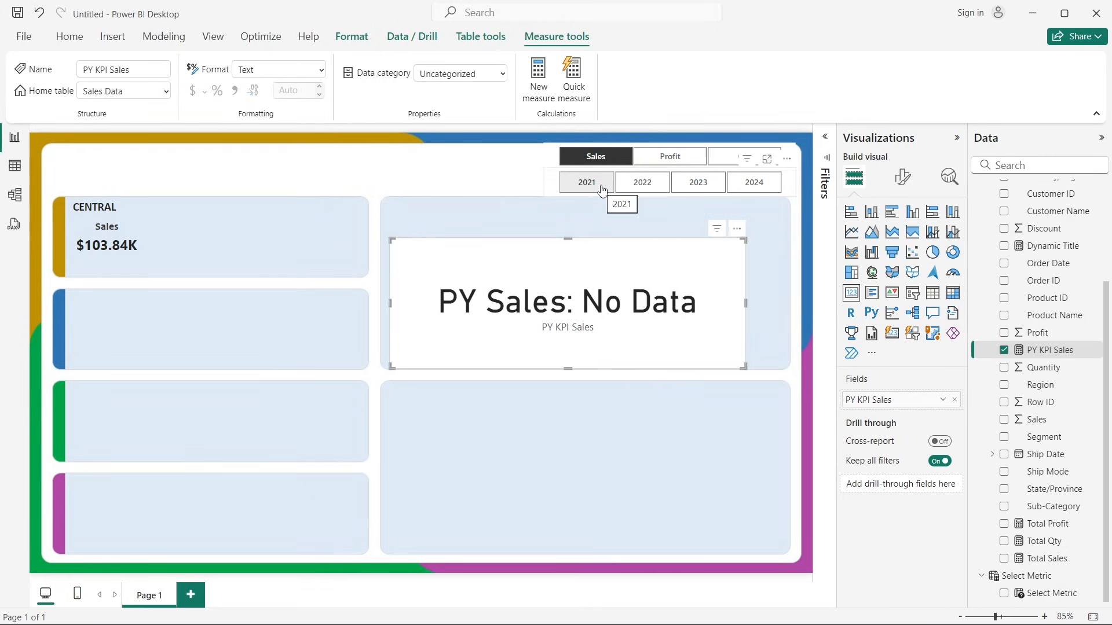
pyautogui.click(584, 182)
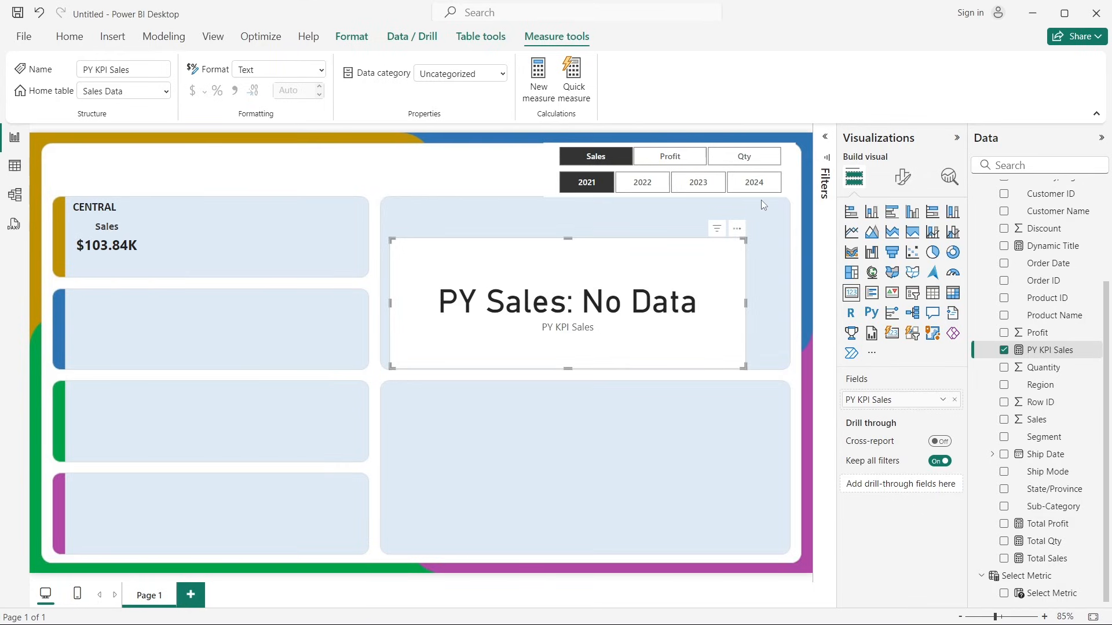
pyautogui.click(754, 184)
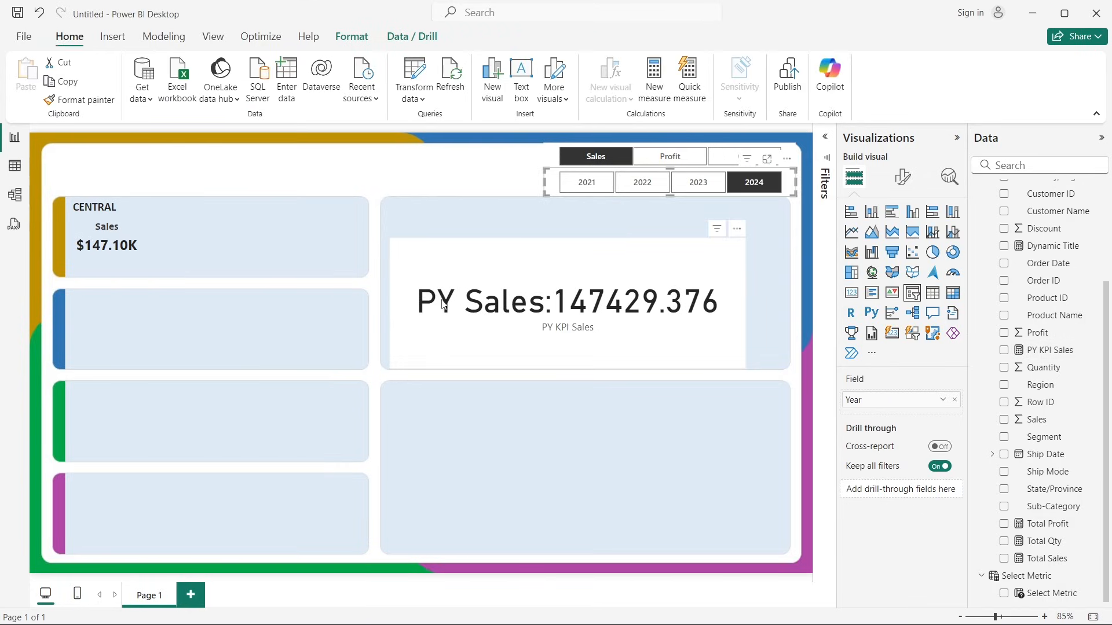
pyautogui.click(711, 187)
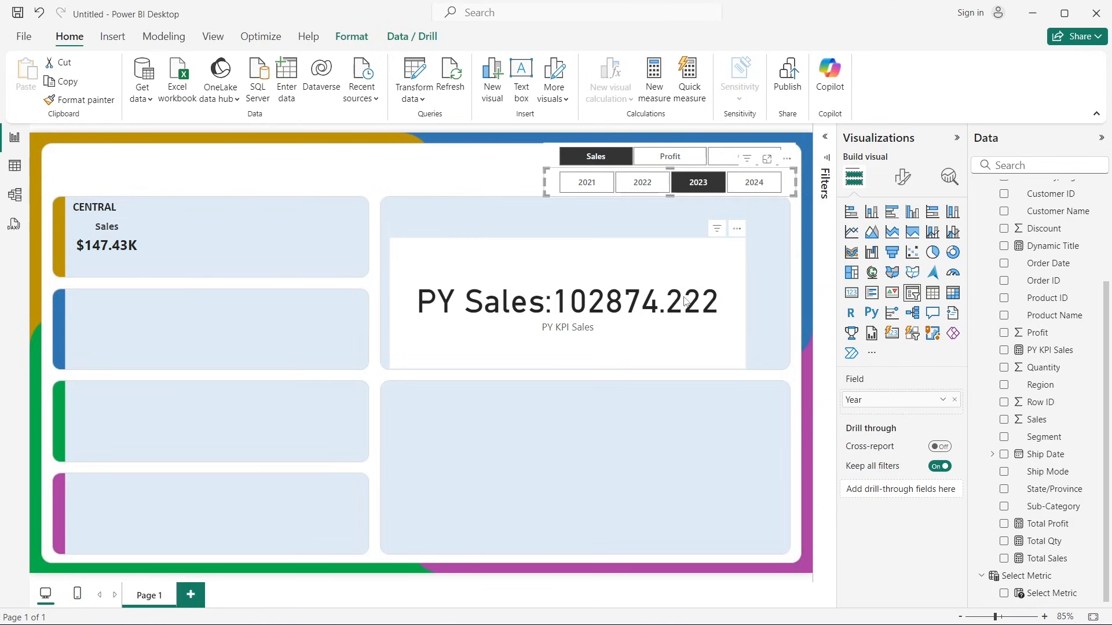
# Step: Open the PY KPI Sales measure and, on a new line after RETURN, begin a FormatPYSales variable with the FORMAT function
pyautogui.click(660, 257)
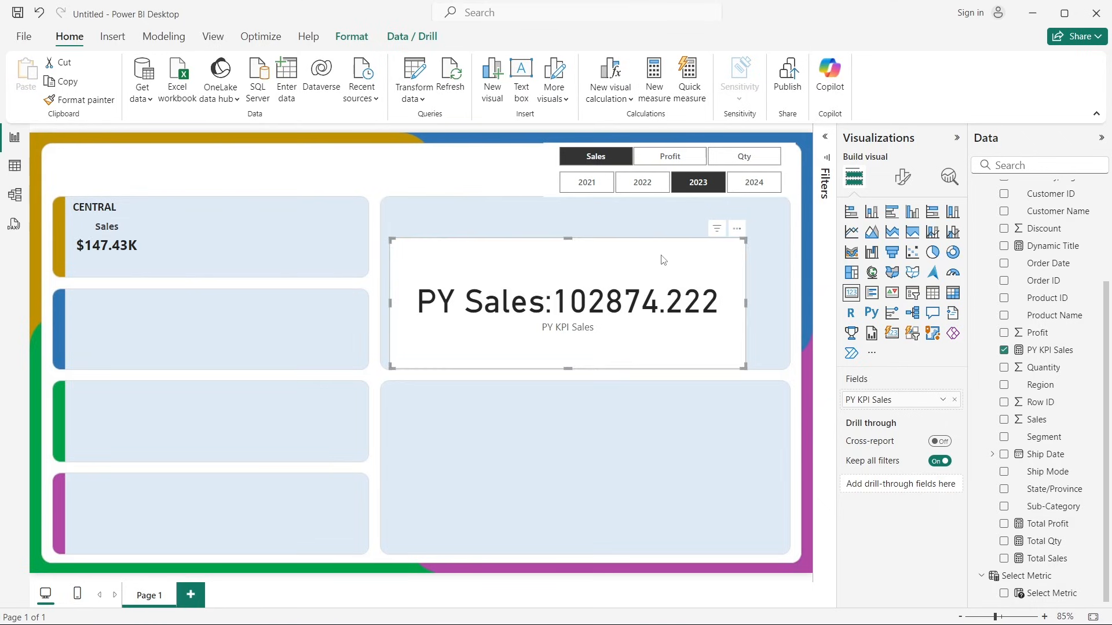
pyautogui.click(1049, 350)
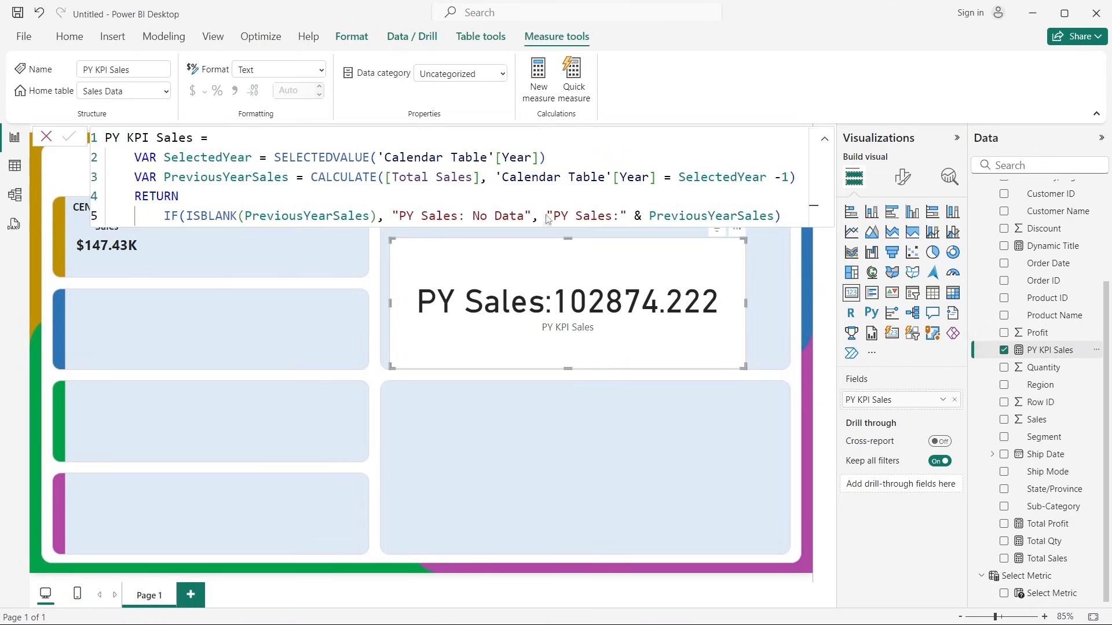
pyautogui.click(193, 198)
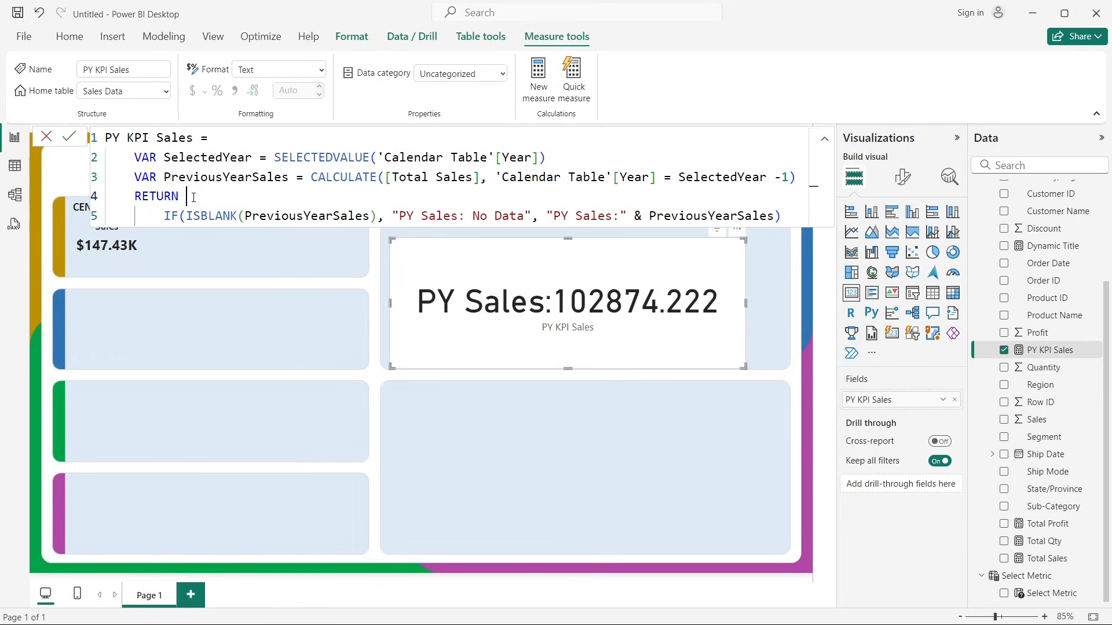
pyautogui.press('Return')
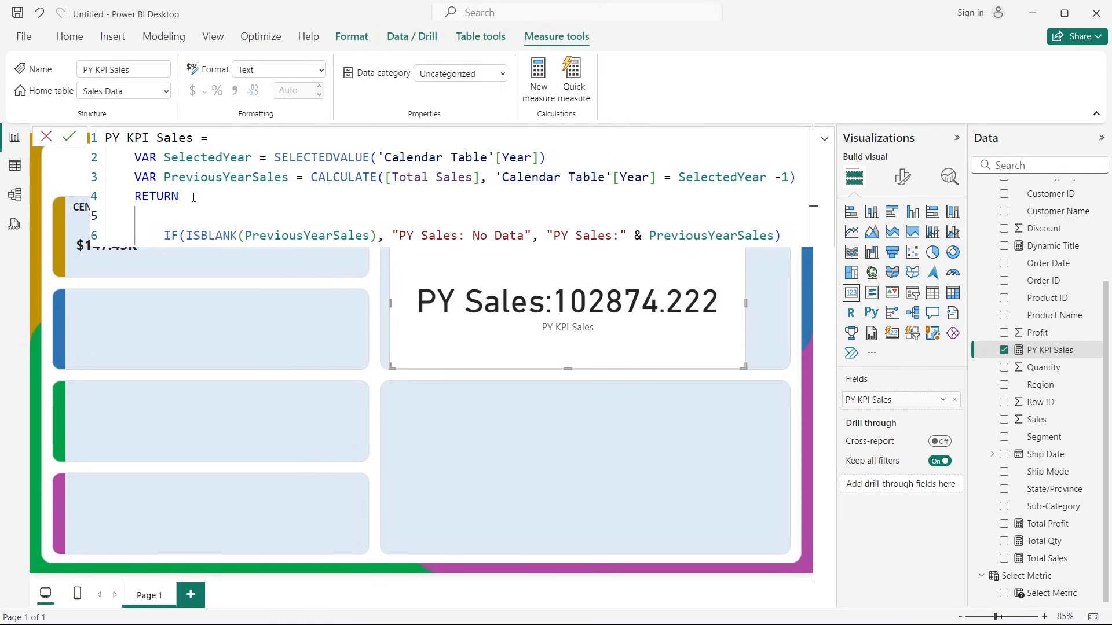
pyautogui.write('VAR FormatPYSales =form')
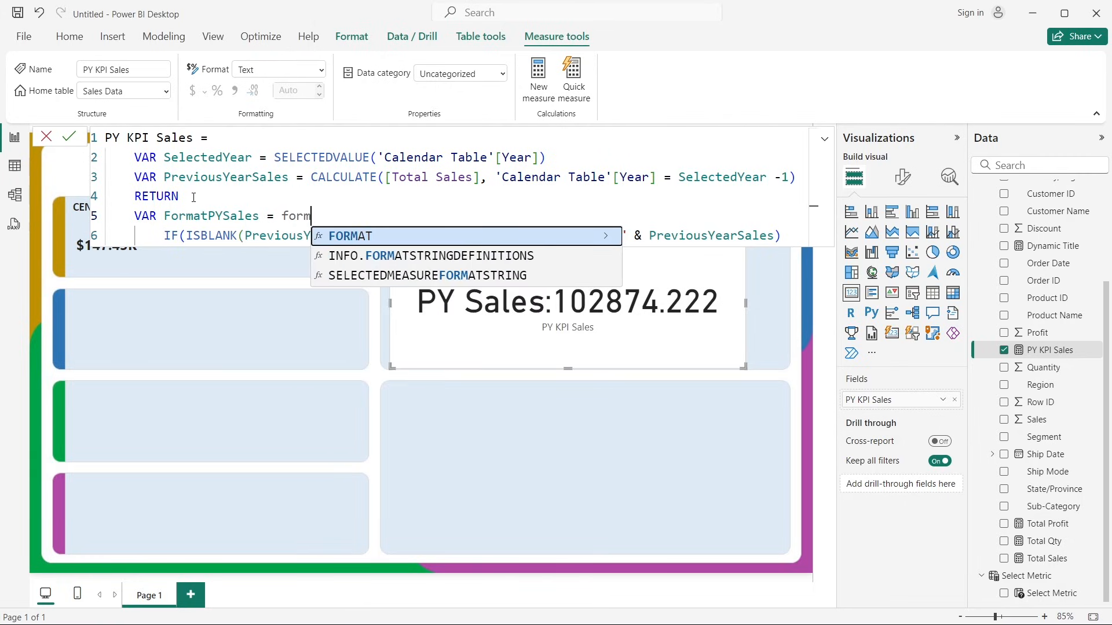
pyautogui.press('Tab')
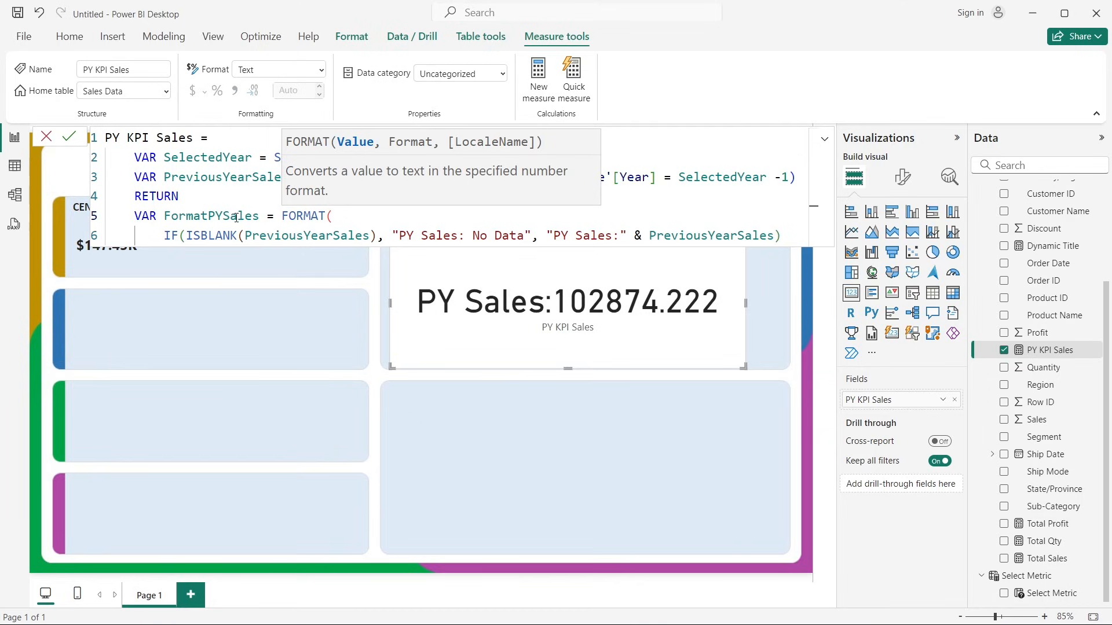
# Step: Complete the FORMAT function with a copy of PreviousYearSales as its value and "0.00" as its format
pyautogui.moveTo(167, 176); pyautogui.dragTo(291, 178)
pyautogui.hotkey('ctrl', 'c')
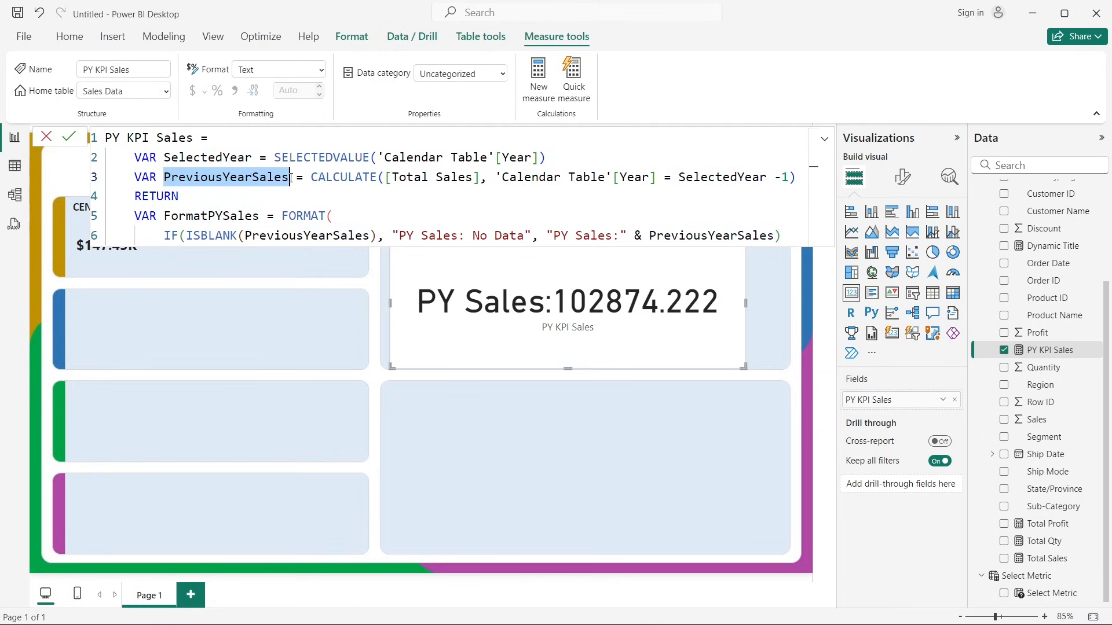
pyautogui.click(356, 215)
pyautogui.hotkey('ctrl', 'v')
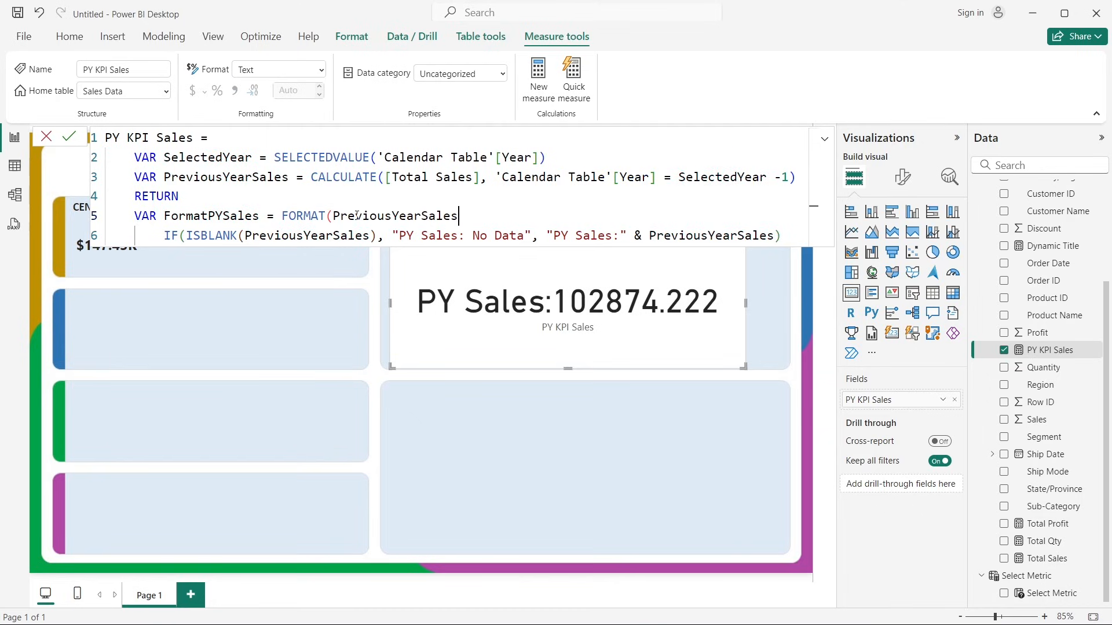
pyautogui.write(',')
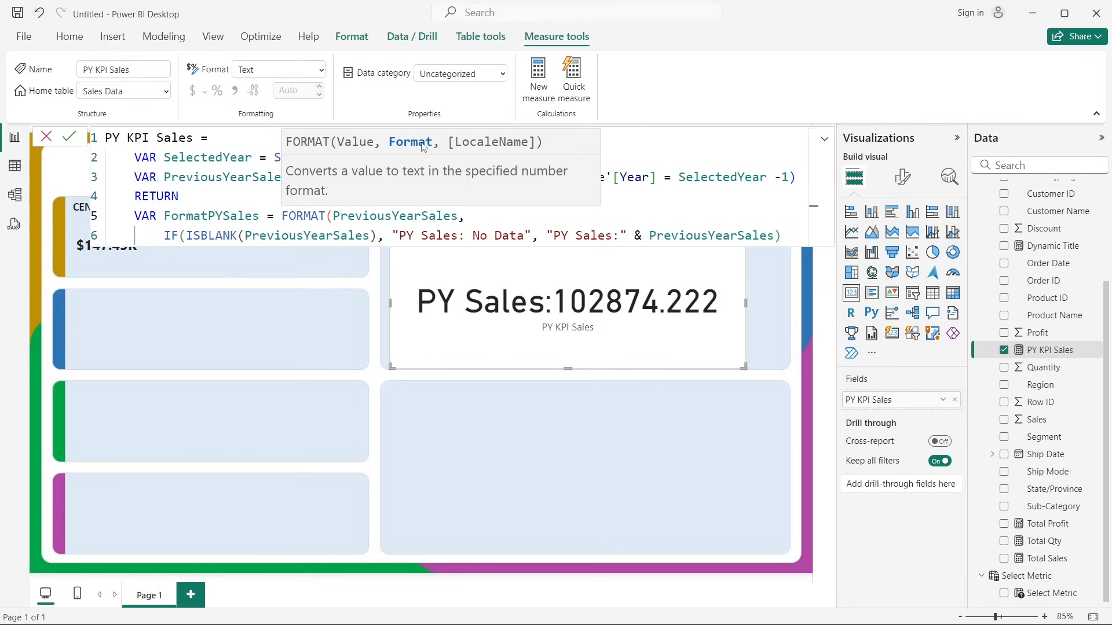
pyautogui.write('"0.00")')
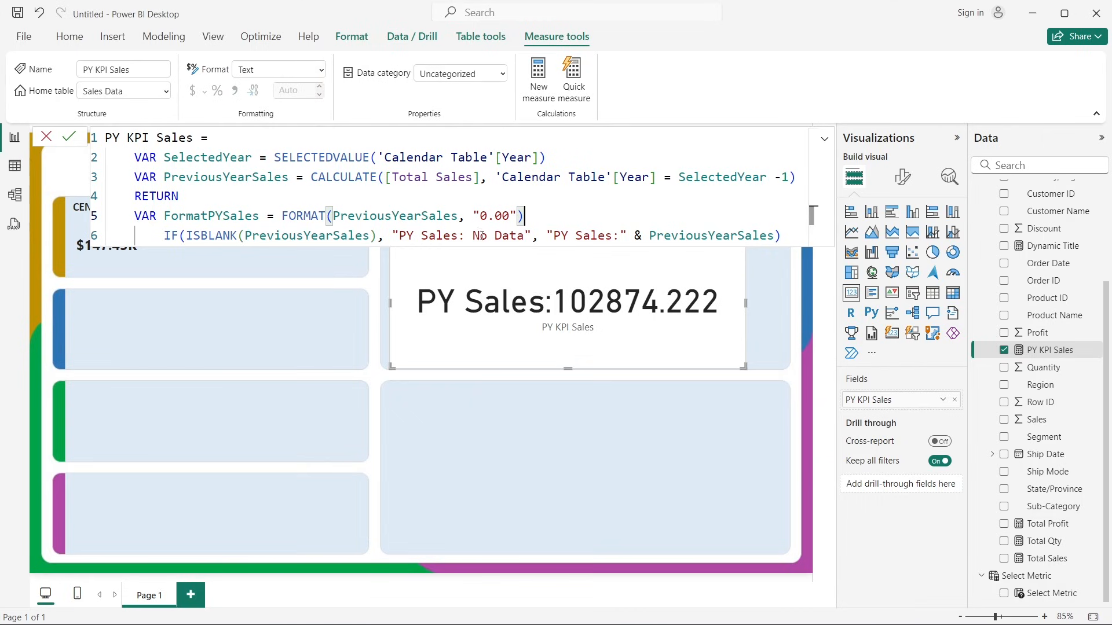
# Step: Divide PreviousYearSales by 1000 inside the FORMAT function of the FormatPYSales variable
pyautogui.doubleClick(482, 215)
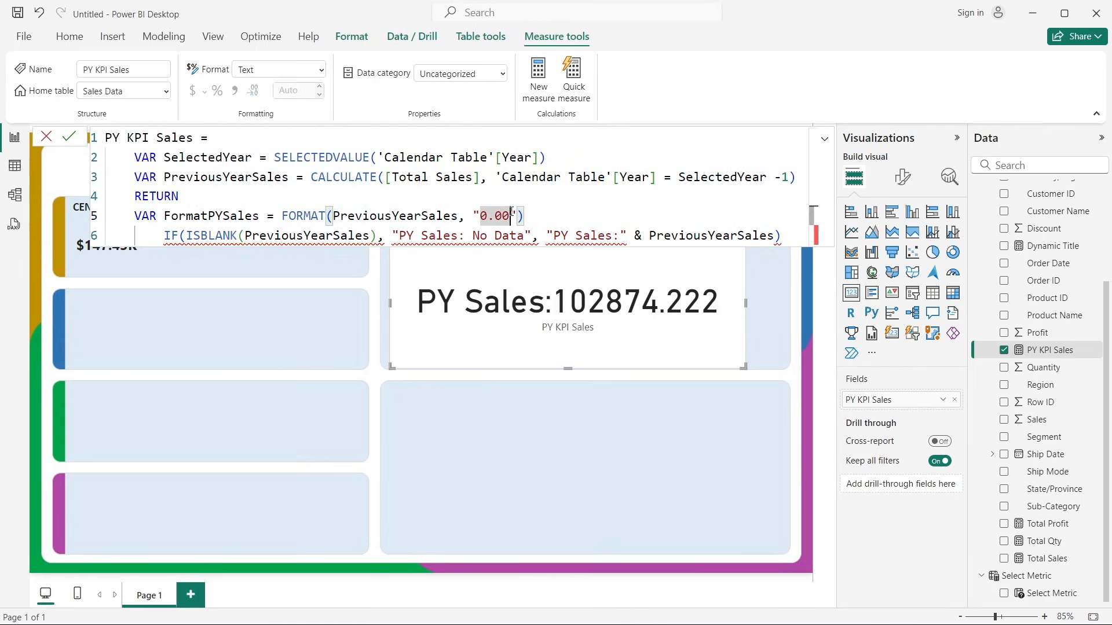
pyautogui.click(460, 215)
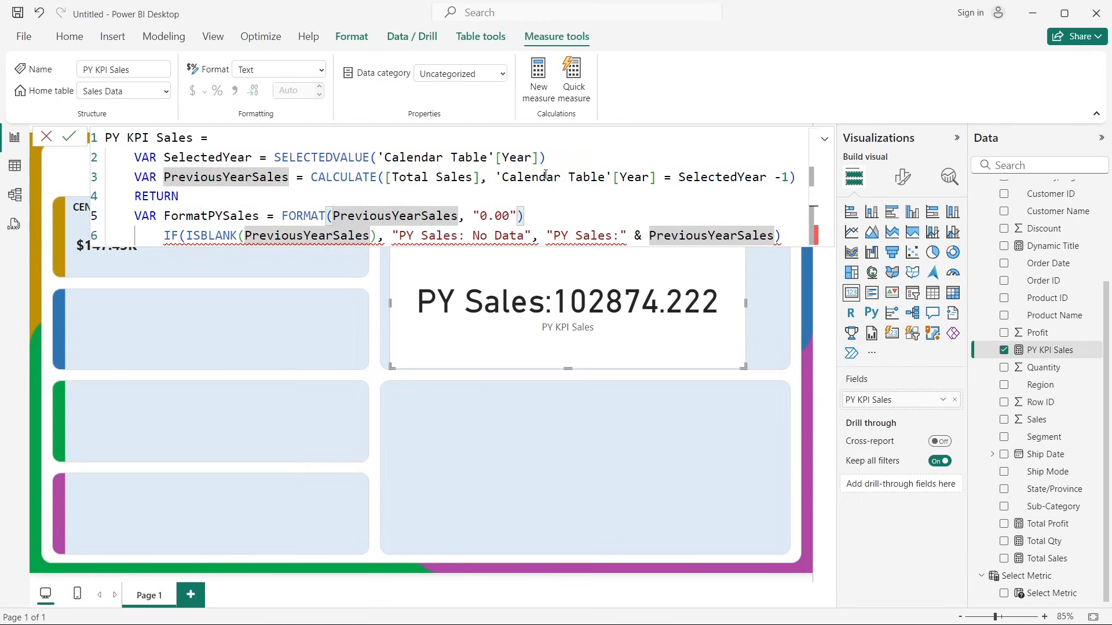
pyautogui.write('/1000')
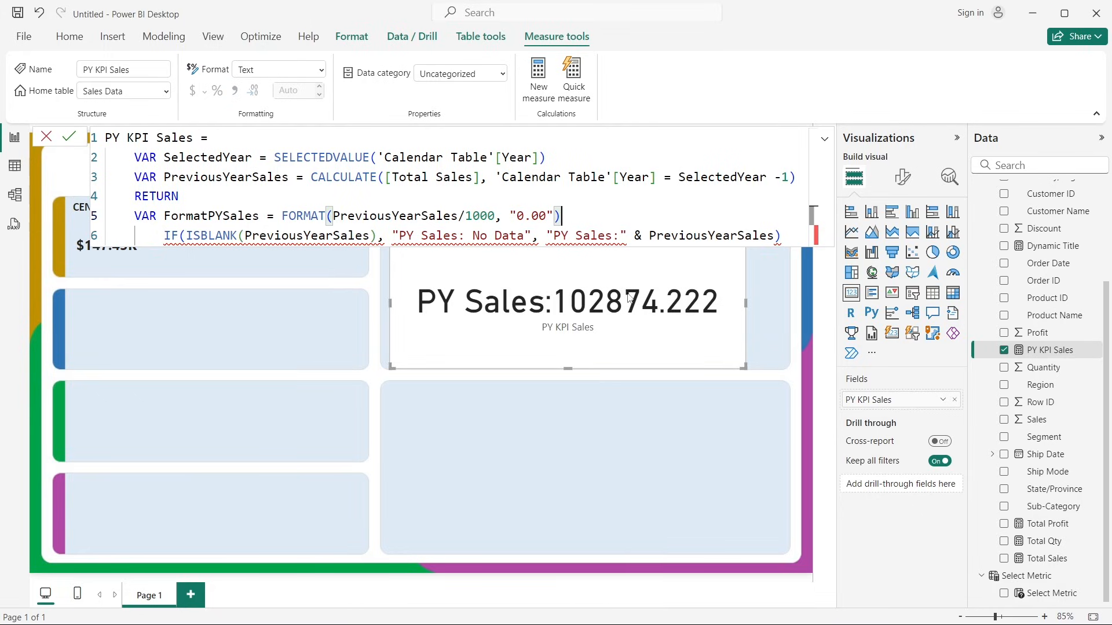
pyautogui.moveTo(531, 216); pyautogui.dragTo(467, 216)
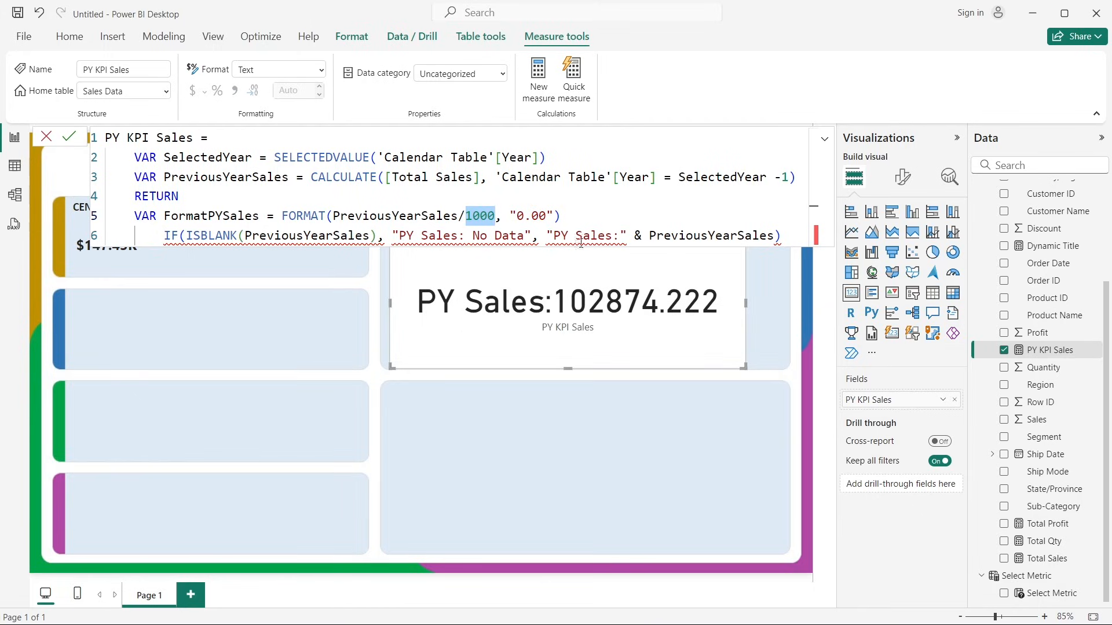
pyautogui.click(574, 216)
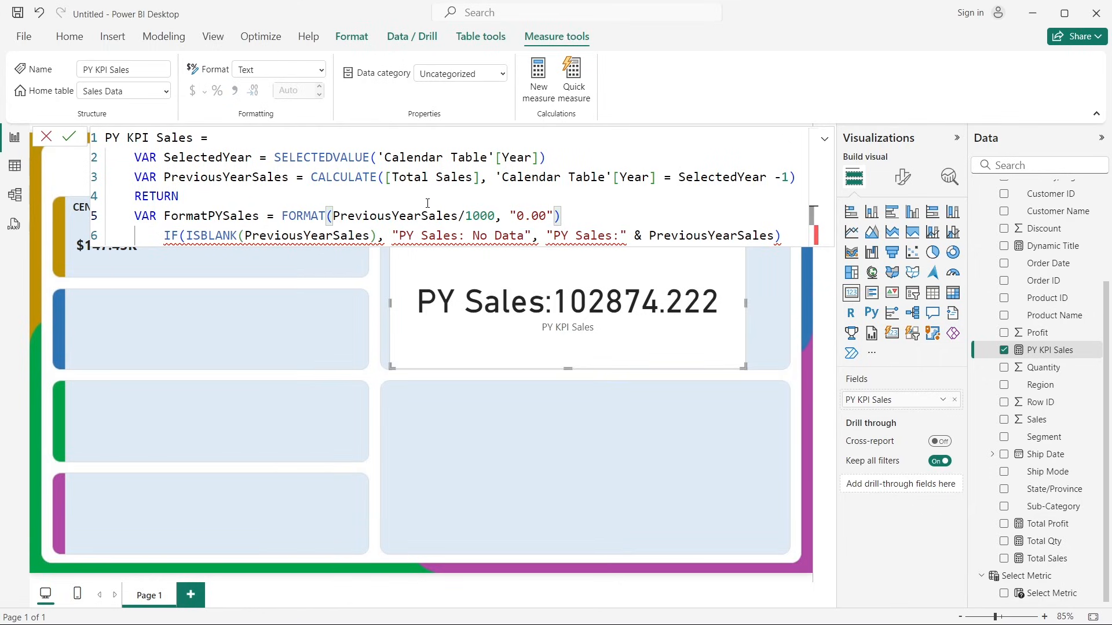
# Step: Move the RETURN keyword to its own line between the FormatPYSales variable and the IF expression
pyautogui.doubleClick(160, 196)
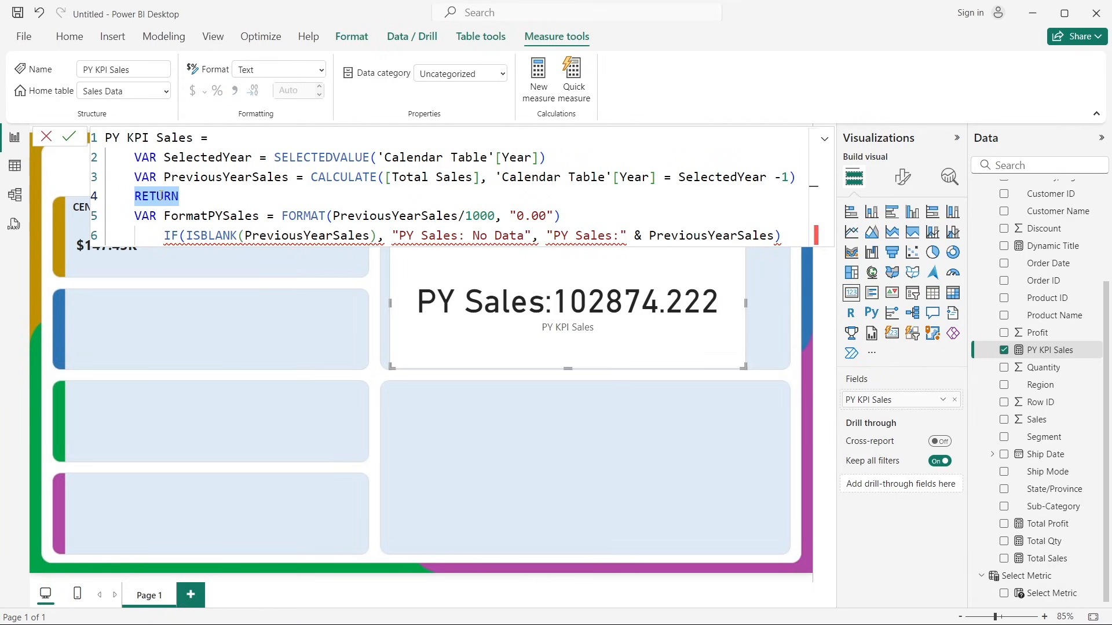
pyautogui.press('BackSpace')
pyautogui.press('BackSpace')
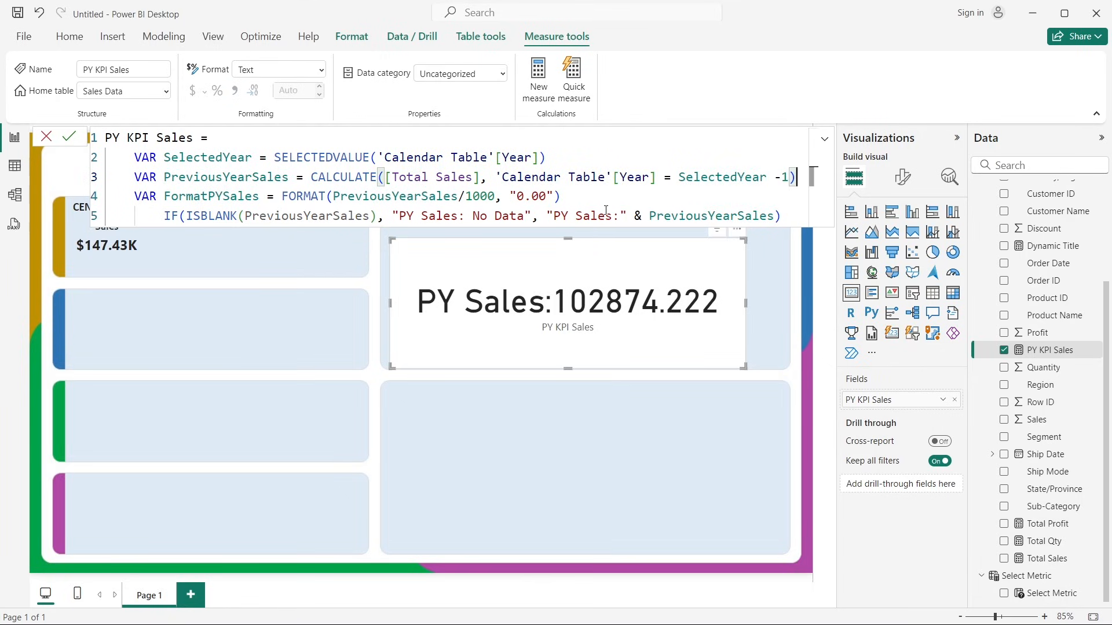
pyautogui.click(579, 200)
pyautogui.press('Return')
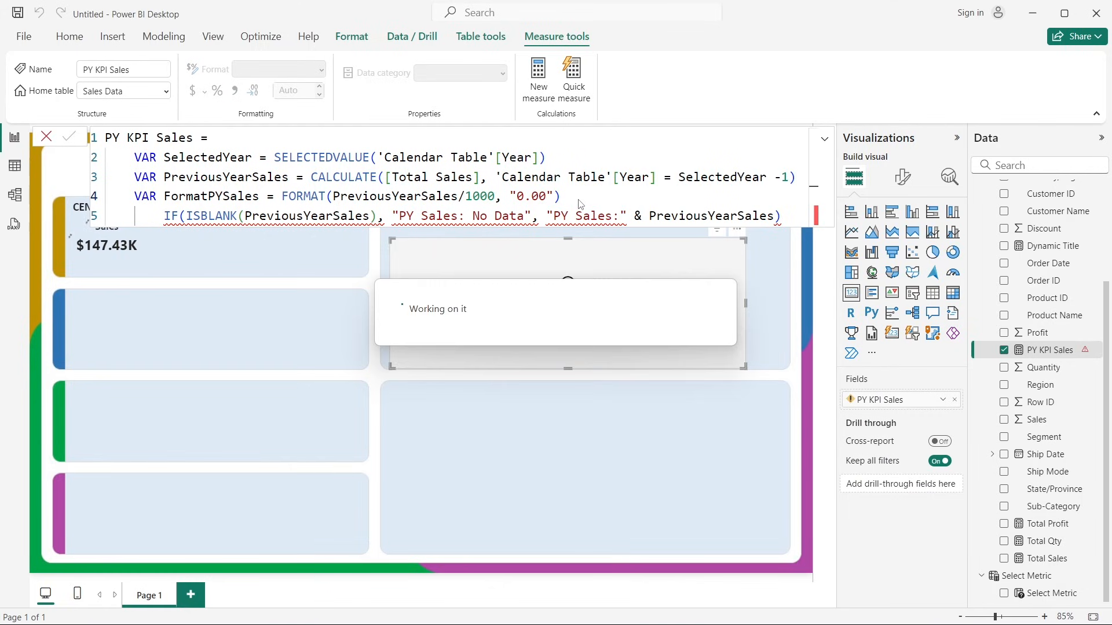
pyautogui.hotkey('shift', 'Return')
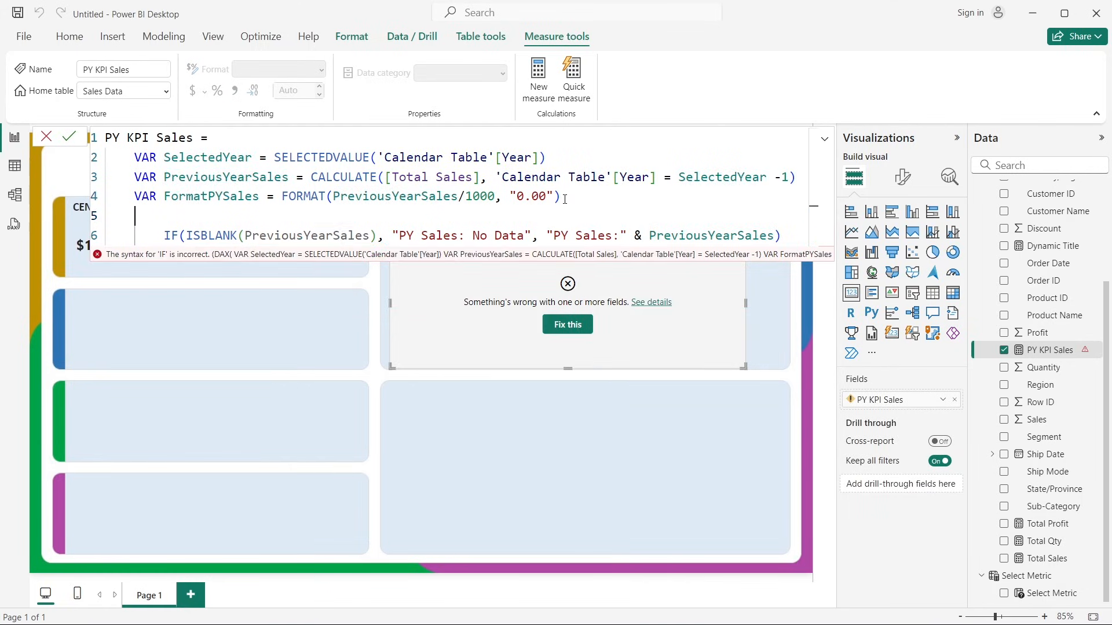
pyautogui.write('RETURN')
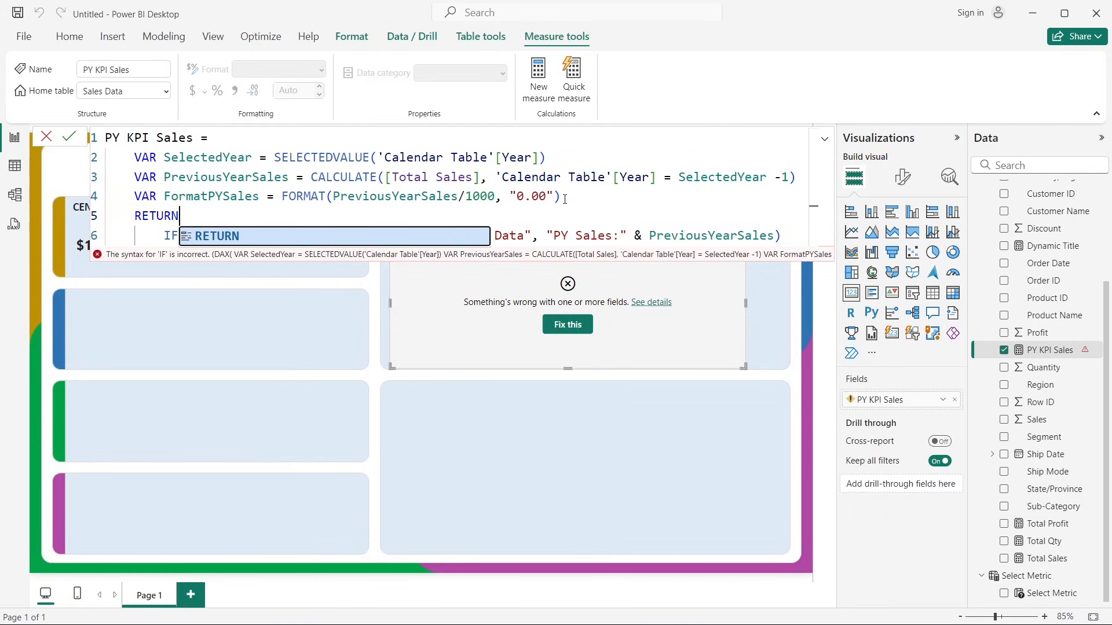
pyautogui.click(199, 176)
pyautogui.moveTo(187, 158); pyautogui.dragTo(194, 197)
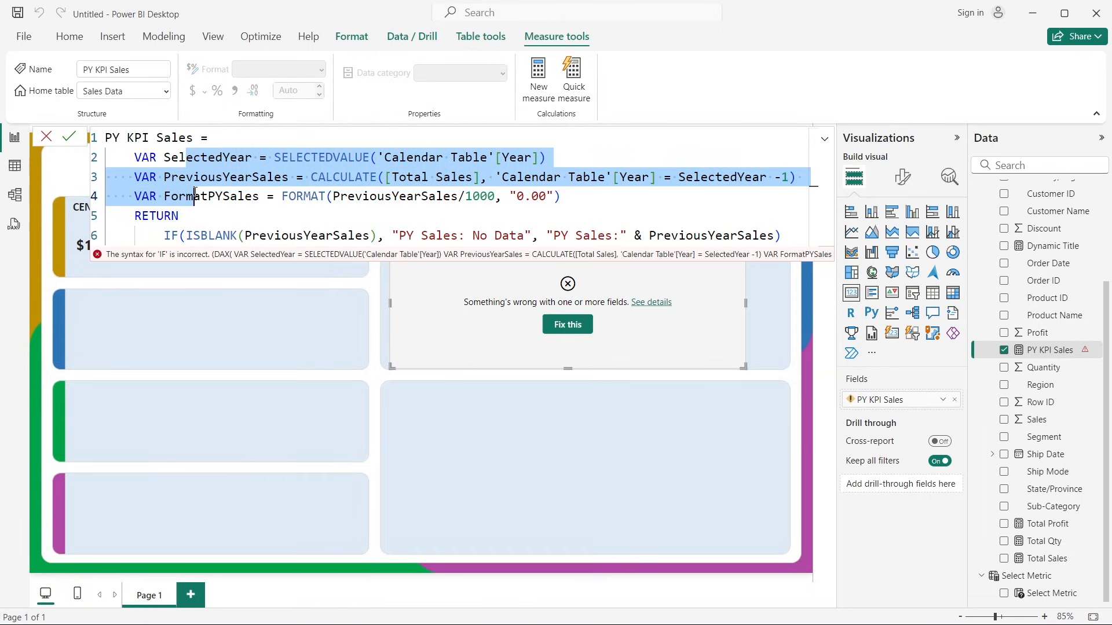
pyautogui.click(218, 211)
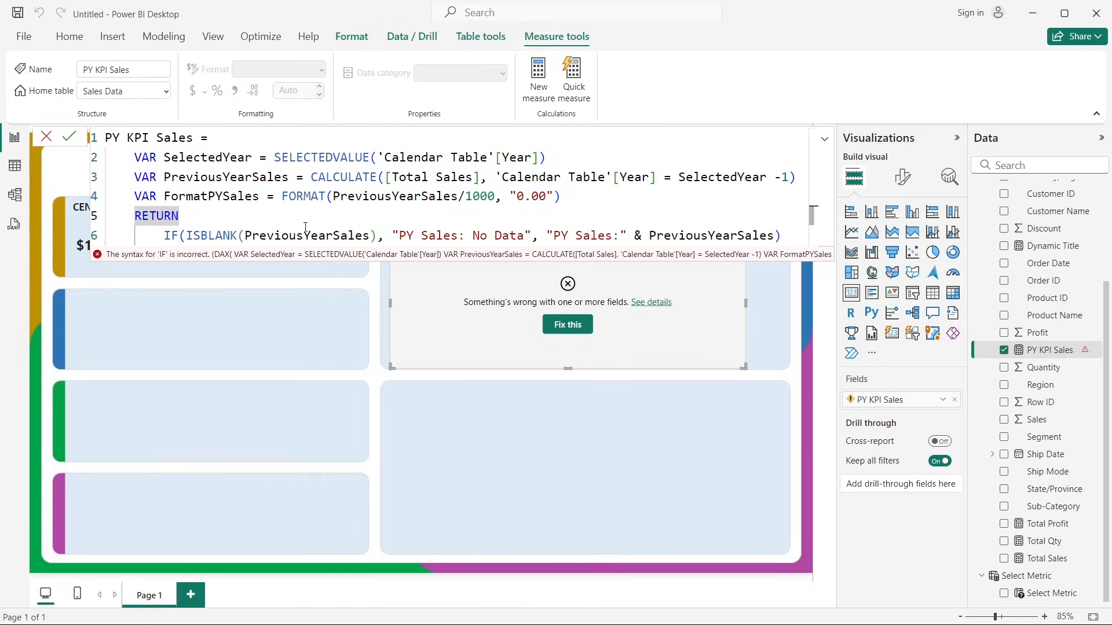
# Step: Replace PreviousYearSales with the FormatPYSales variable in the false result of the IF expression
pyautogui.click(168, 233)
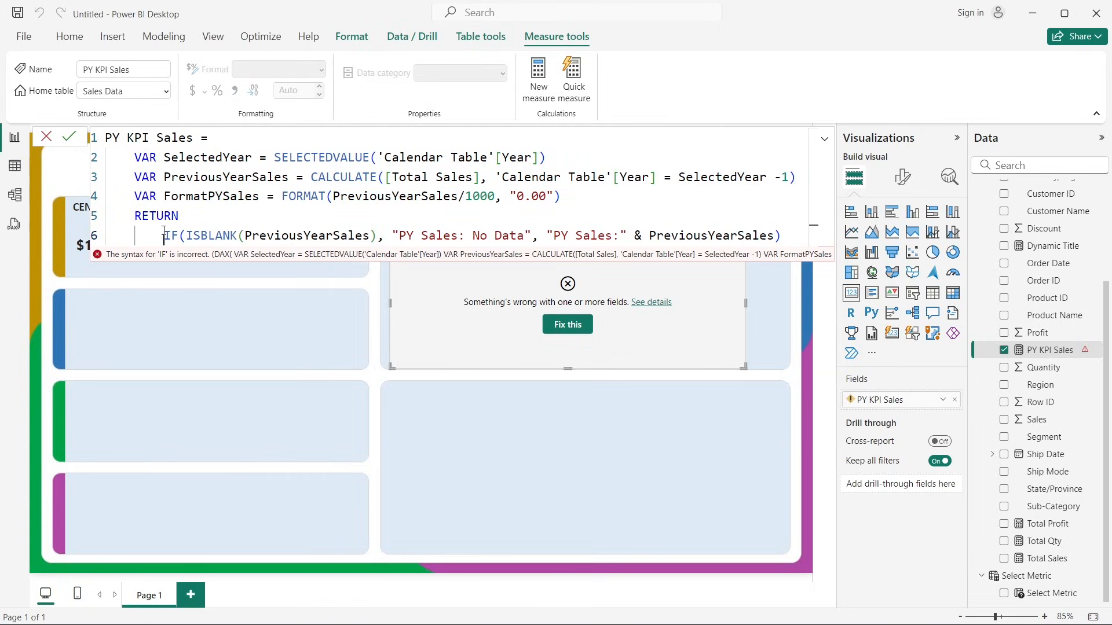
pyautogui.click(231, 235)
pyautogui.click(334, 236)
pyautogui.click(549, 234)
pyautogui.click(650, 235)
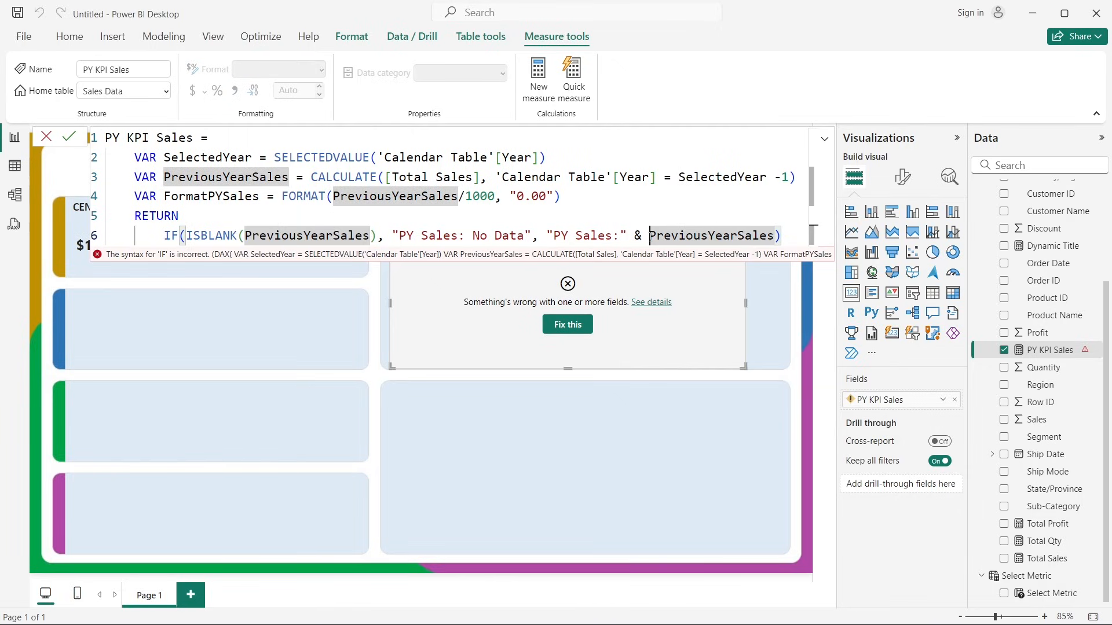
pyautogui.moveTo(650, 235); pyautogui.dragTo(776, 238)
pyautogui.write('FORM')
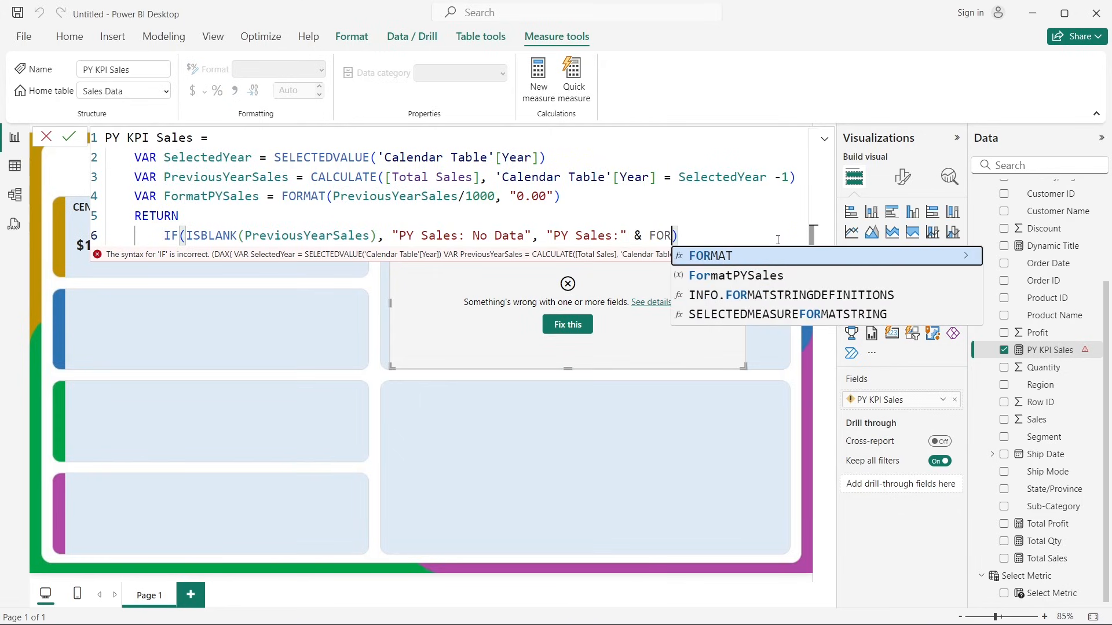
pyautogui.click(769, 272)
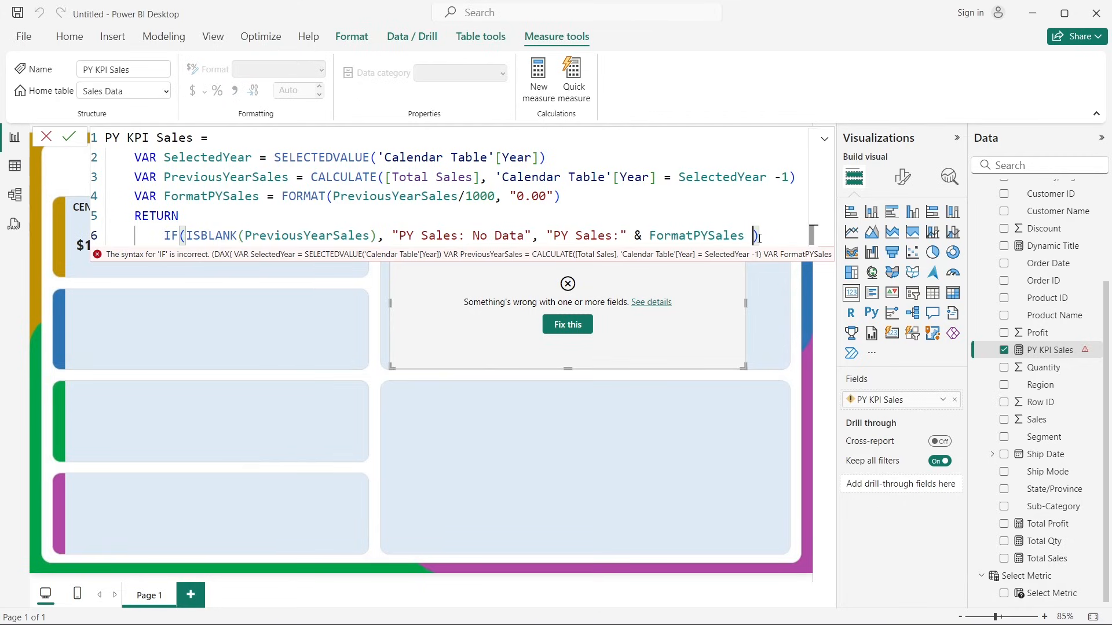
# Step: Append & "K" after FormatPYSales in the IF expression and commit the PY KPI Sales measure
pyautogui.write('& "K"')
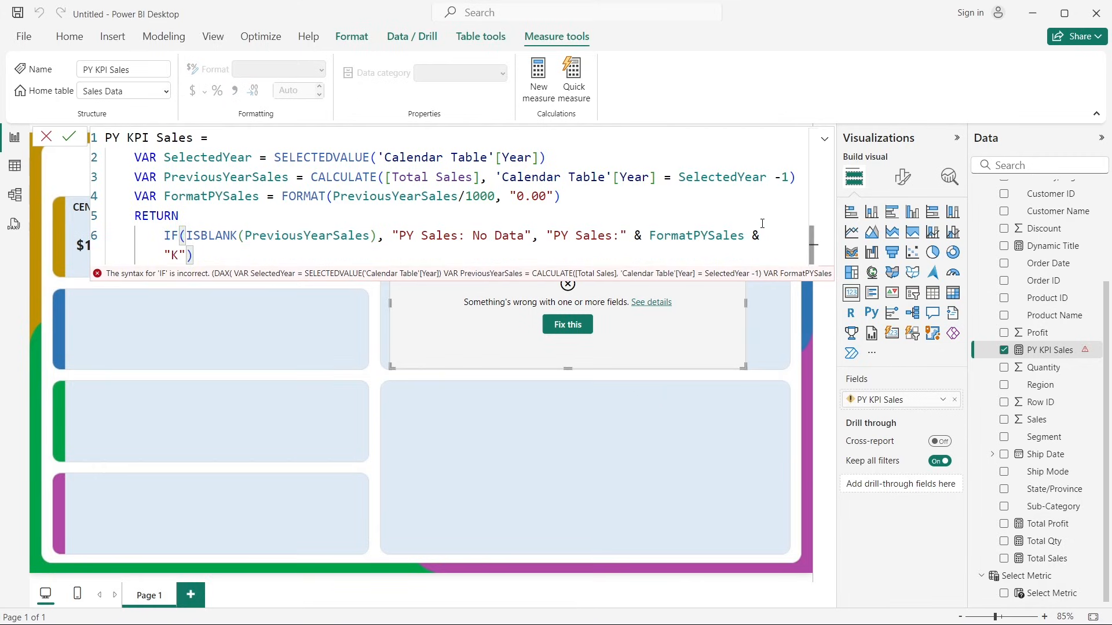
pyautogui.press('Left')
pyautogui.click(69, 137)
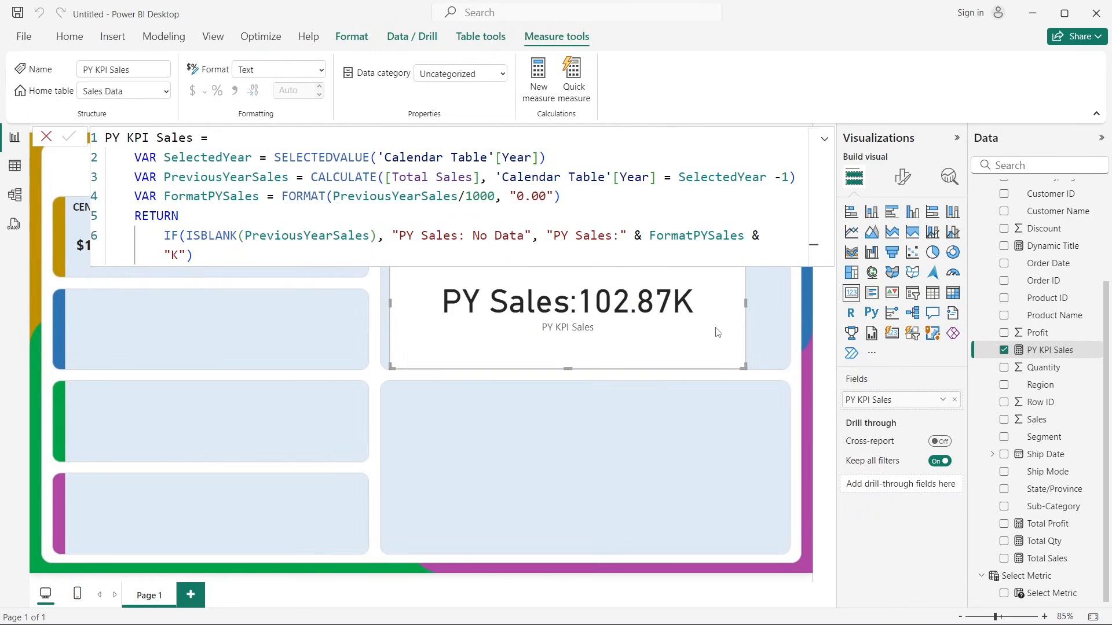
# Step: Check the PY KPI Sales card for the years 2024, 2023, 2022 and 2021 in the year slicer
pyautogui.click(767, 308)
pyautogui.click(745, 189)
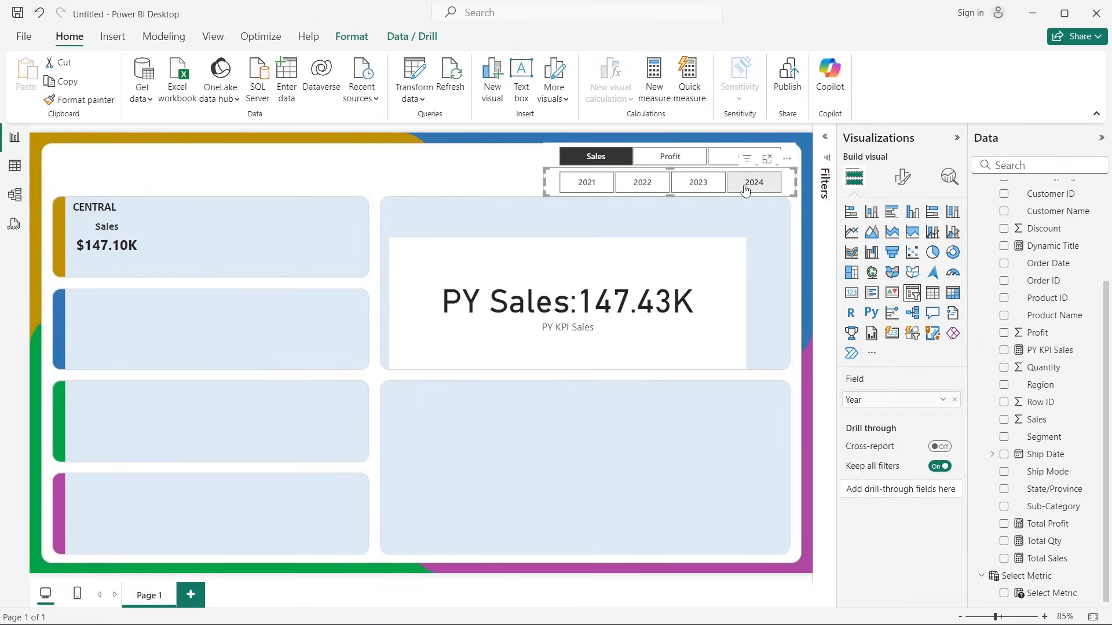
pyautogui.click(697, 185)
pyautogui.click(649, 189)
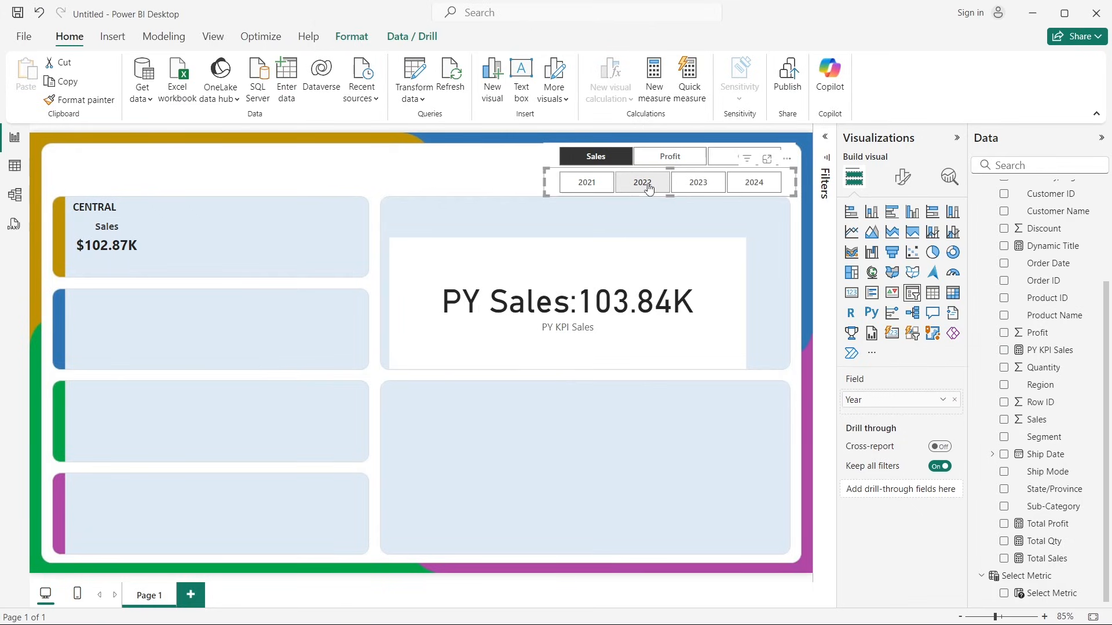
pyautogui.click(586, 184)
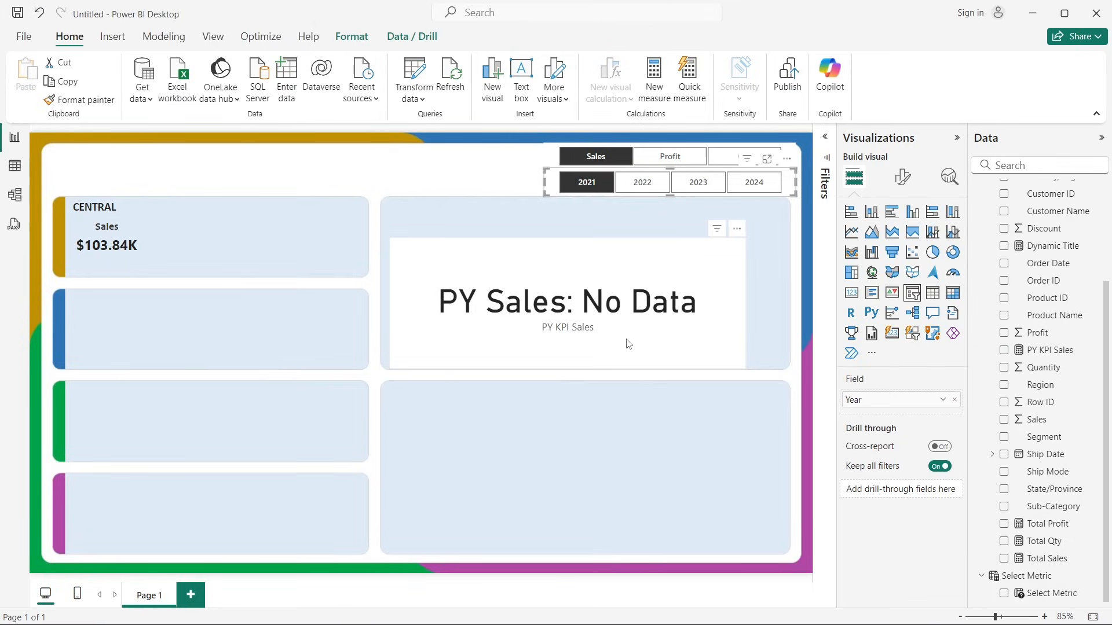
# Step: Examine the SelectedYear variable and its SELECTEDVALUE expression in the PY KPI Sales measure, then close the formula without changes
pyautogui.click(619, 283)
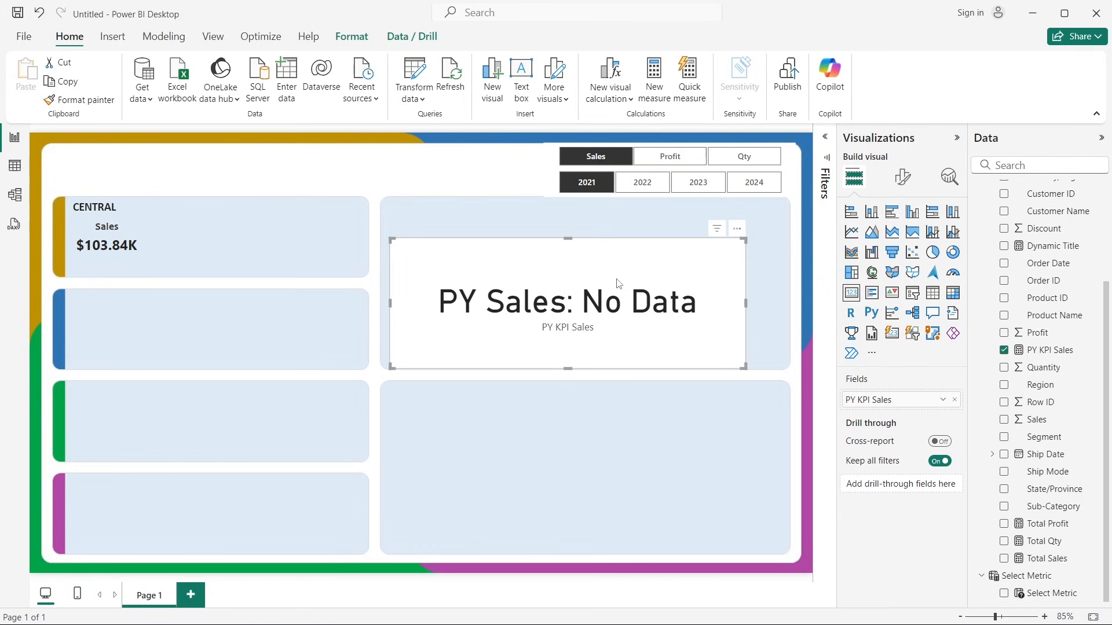
pyautogui.click(1019, 349)
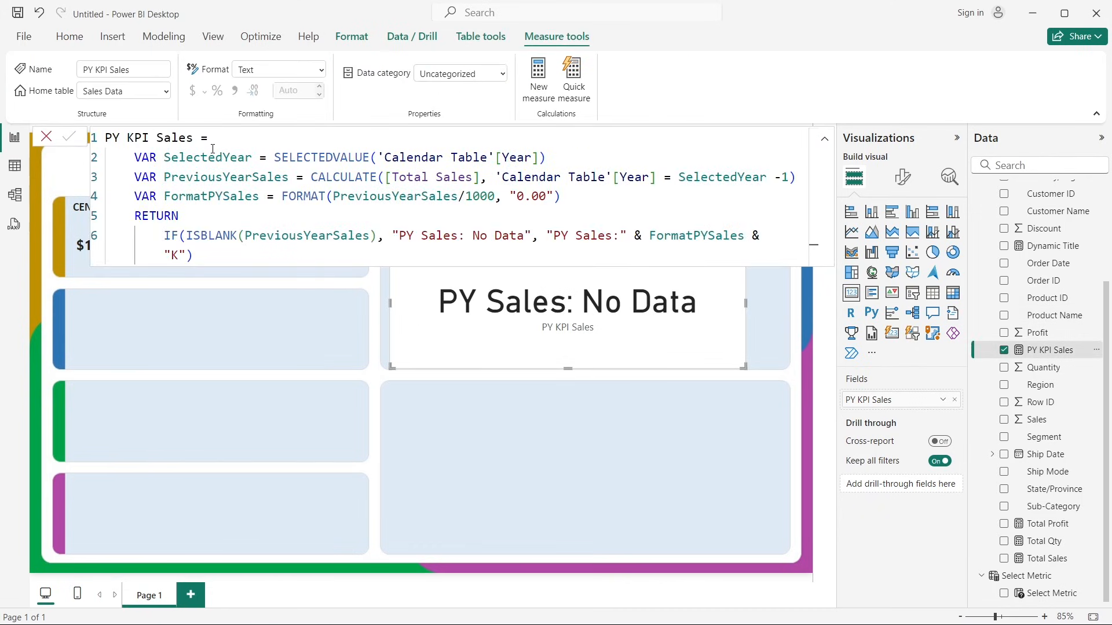
pyautogui.moveTo(127, 158); pyautogui.dragTo(223, 157)
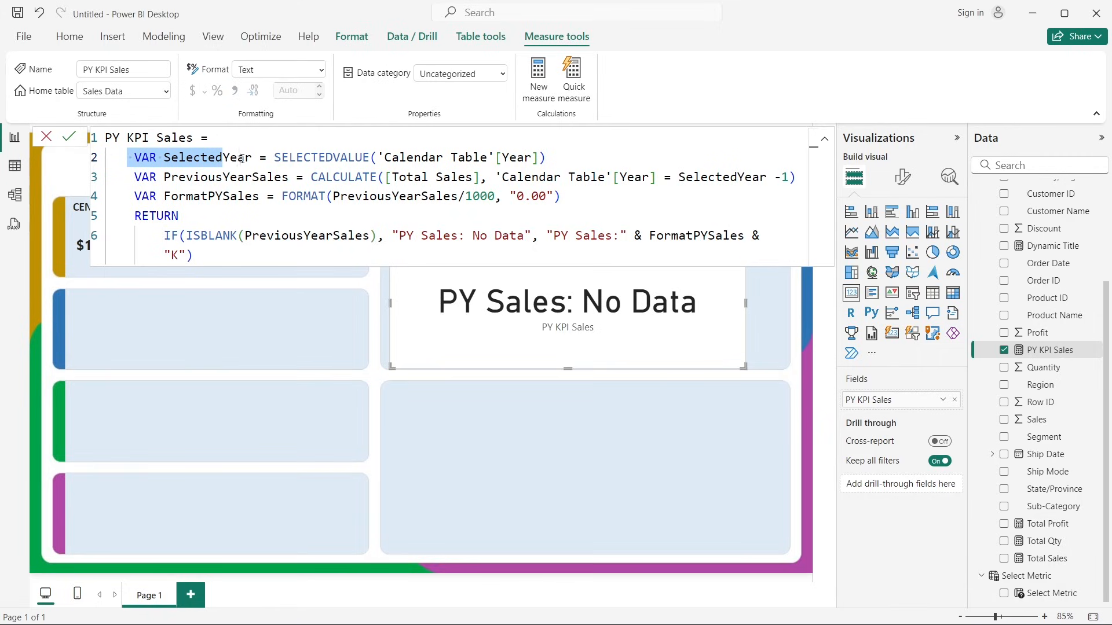
pyautogui.click(238, 158)
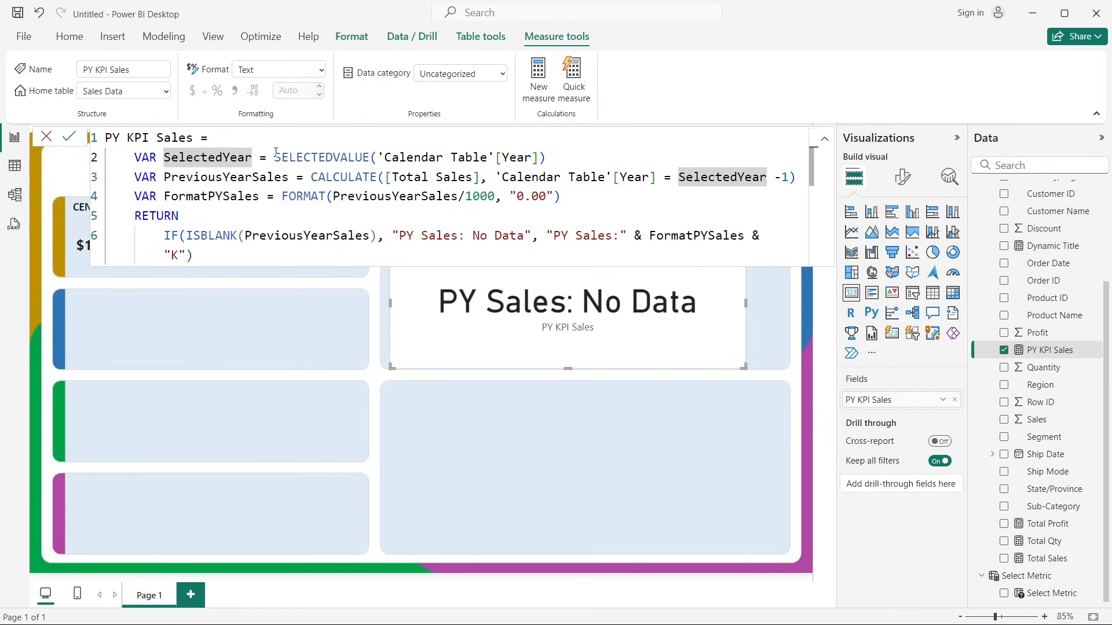
pyautogui.moveTo(276, 158); pyautogui.dragTo(545, 152)
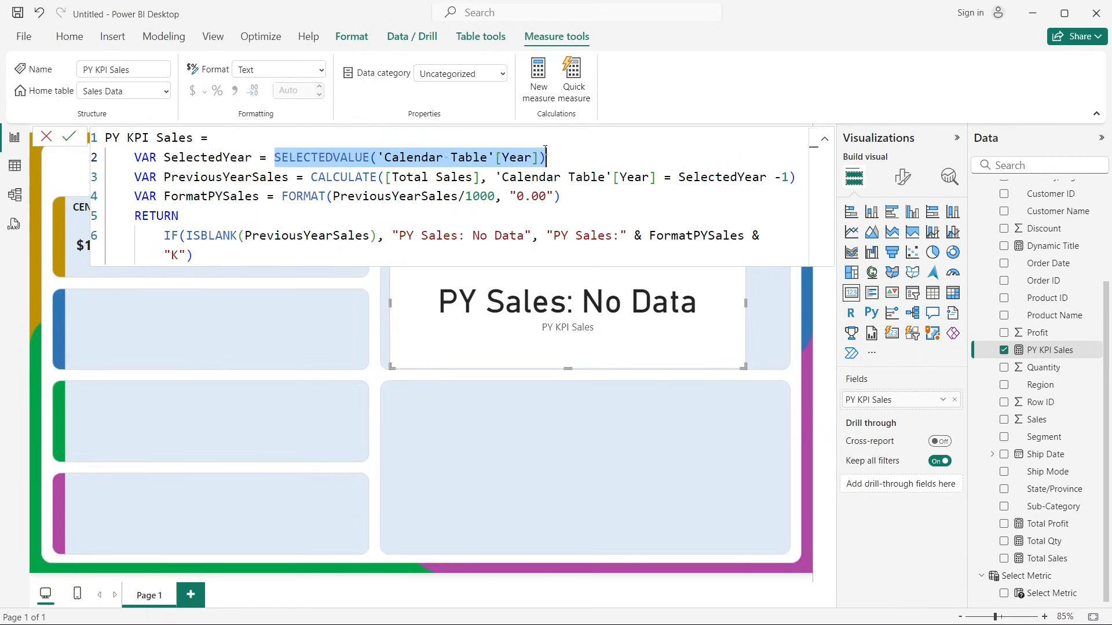
pyautogui.click(591, 153)
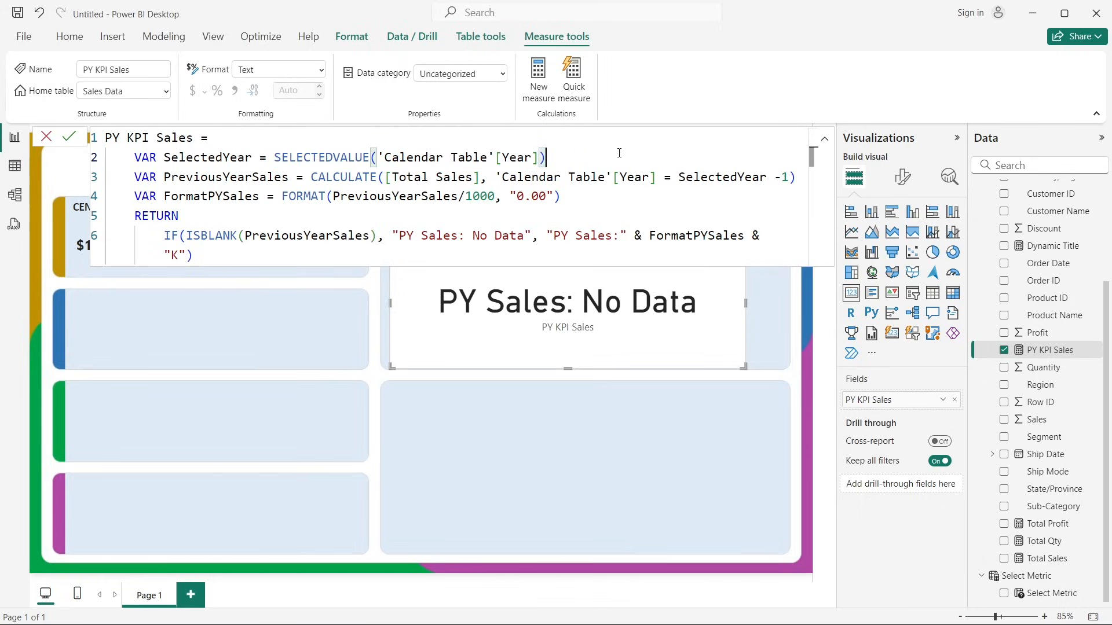
pyautogui.click(46, 138)
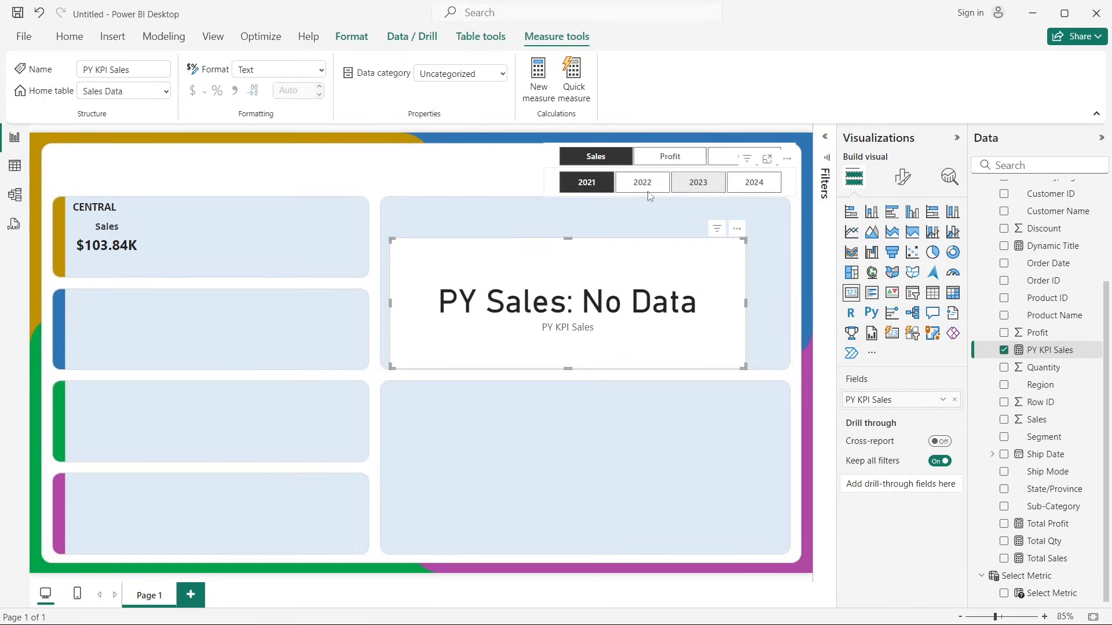
# Step: Filter the report to 2024 and append the comment //2024 to the SelectedYear line of the PY KPI Sales measure
pyautogui.click(734, 184)
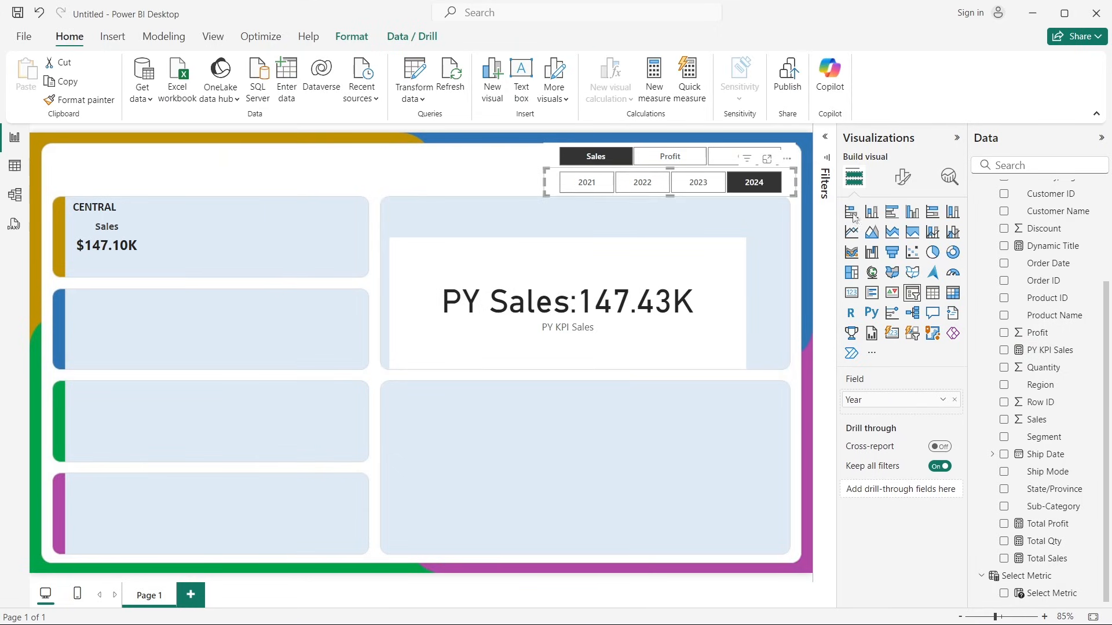
pyautogui.click(1049, 350)
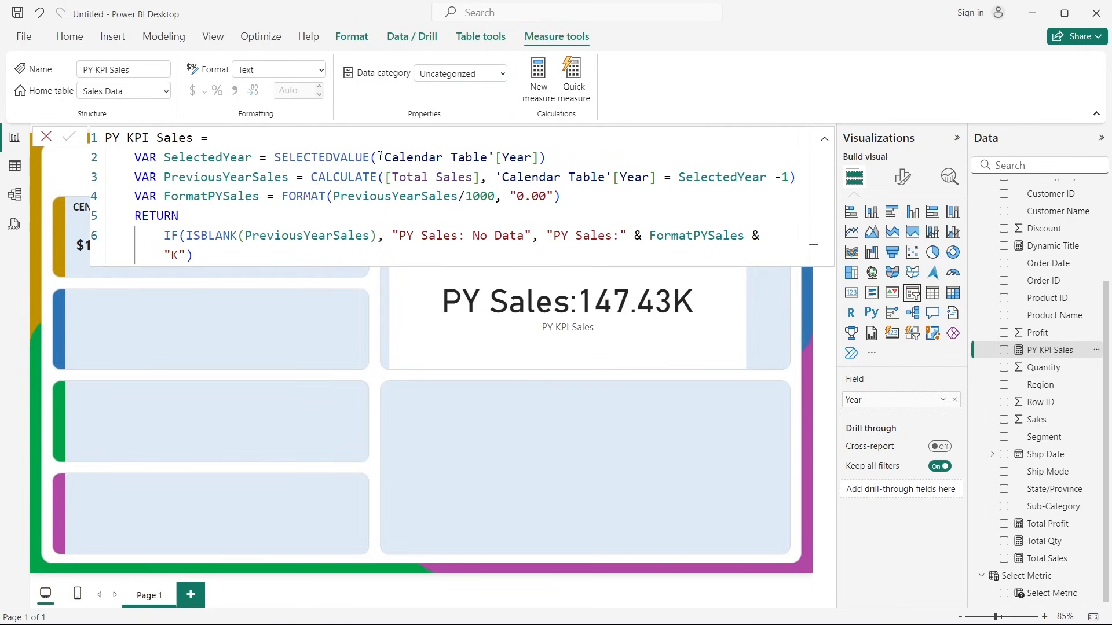
pyautogui.moveTo(275, 155); pyautogui.dragTo(563, 155)
pyautogui.click(549, 156)
pyautogui.click(564, 154)
pyautogui.write('//2024')
# Step: Start a // comment at the end of the PreviousYearSales line in the PY KPI Sales measure
pyautogui.moveTo(135, 176); pyautogui.dragTo(255, 177)
pyautogui.click(334, 177)
pyautogui.click(567, 195)
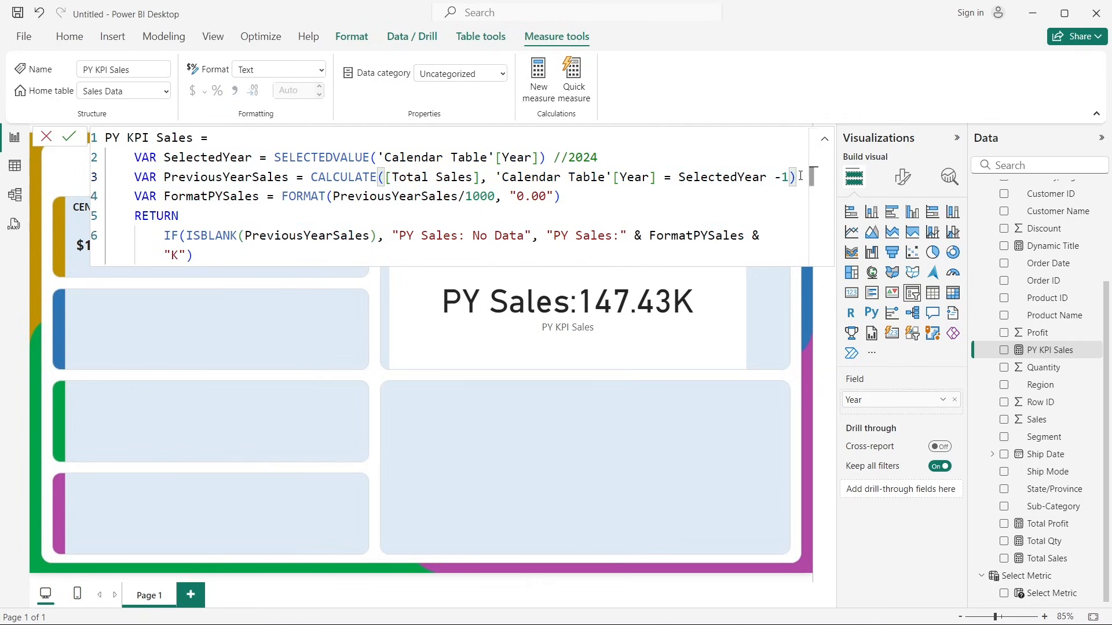
pyautogui.keyDown('ctrl'); pyautogui.scroll(-2, 799, 175); pyautogui.keyUp('ctrl')
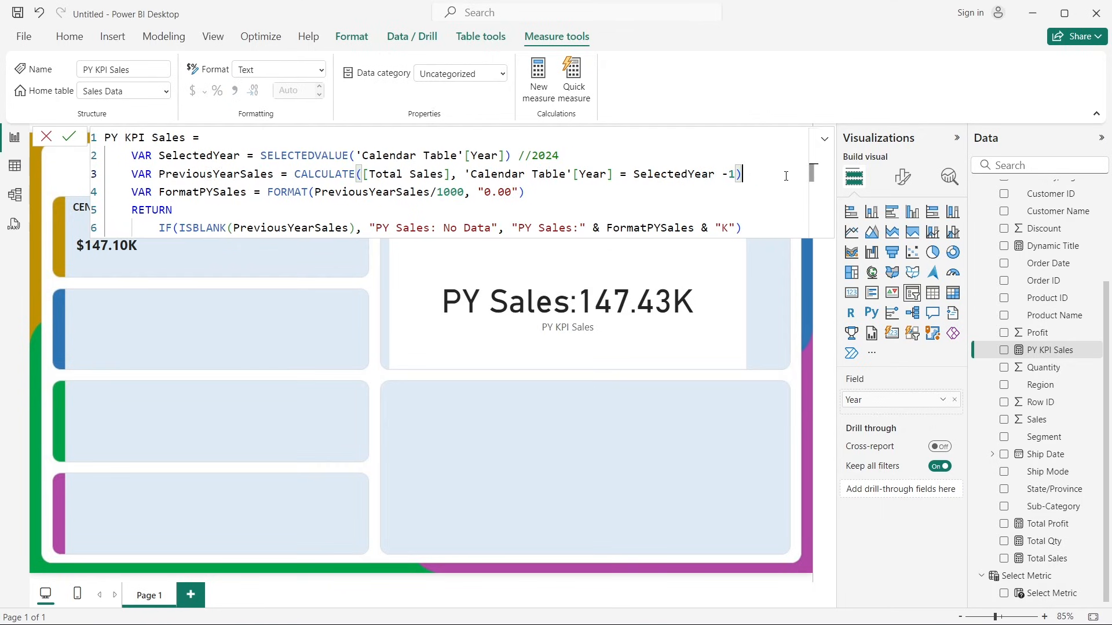
pyautogui.write('??')
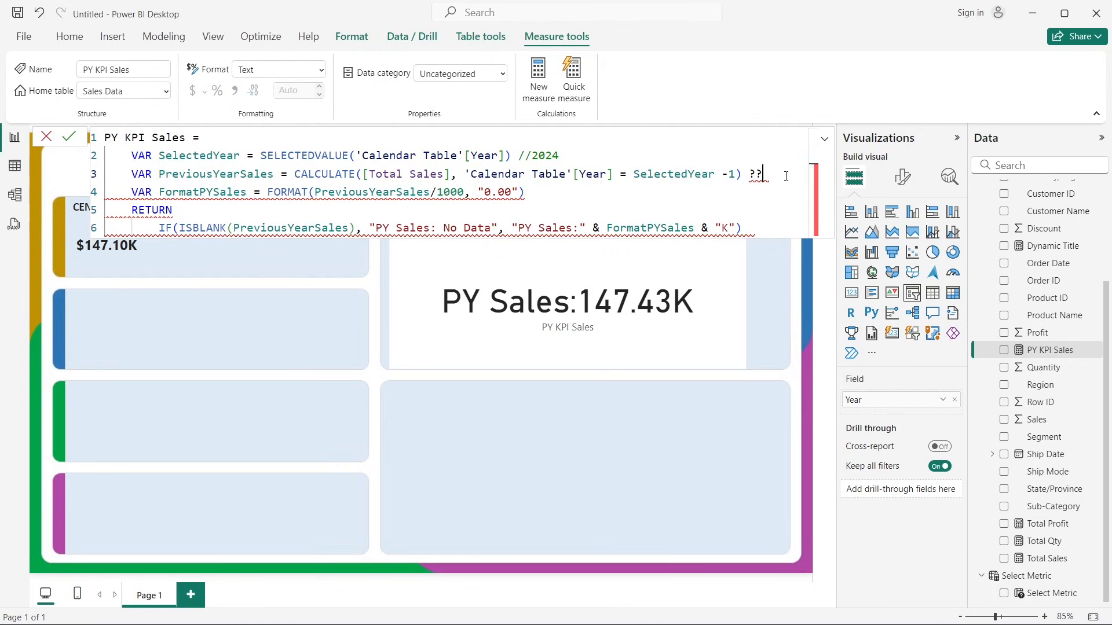
pyautogui.press('BackSpace')
pyautogui.press('BackSpace')
pyautogui.write('//')
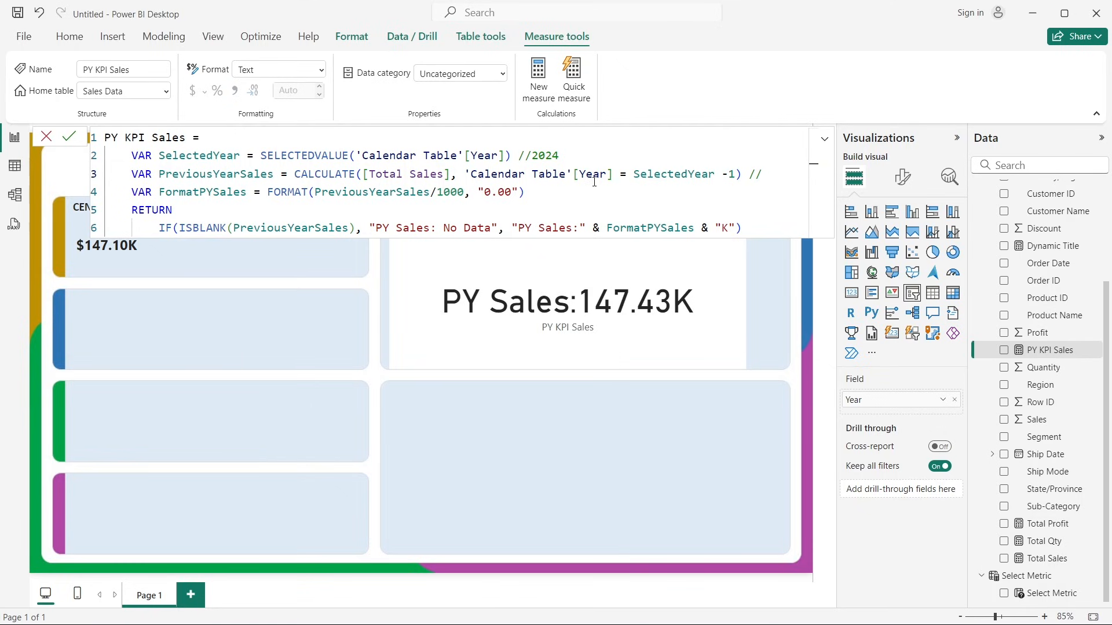
# Step: Complete the comment on the PreviousYearSales line with 2024-1=2023 to explain the SelectedYear -1 filter
pyautogui.moveTo(634, 174); pyautogui.dragTo(737, 174)
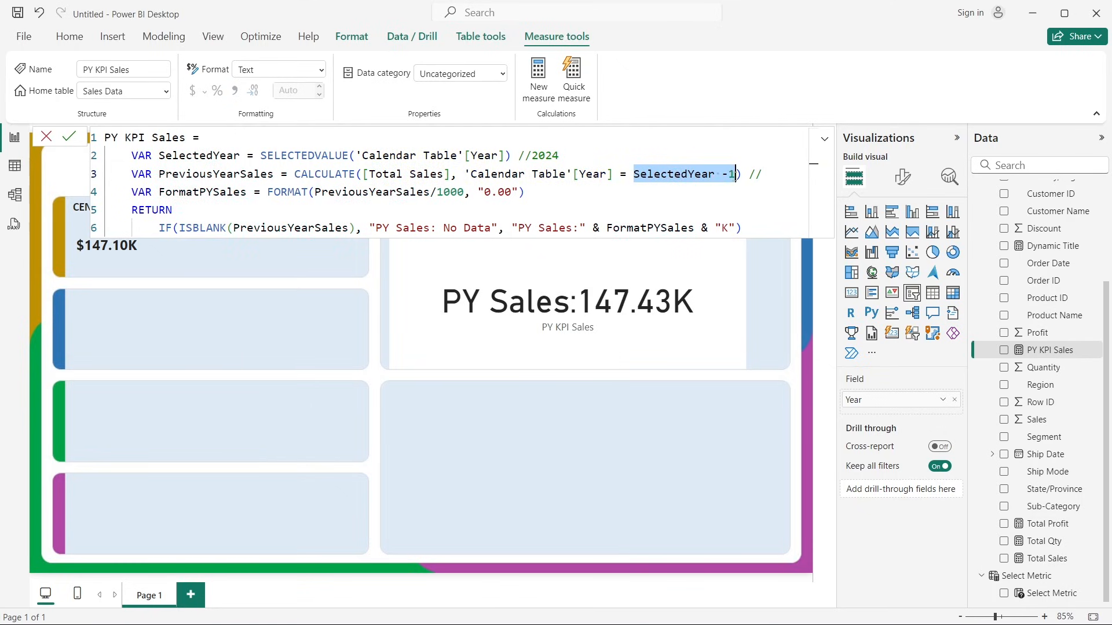
pyautogui.click(765, 175)
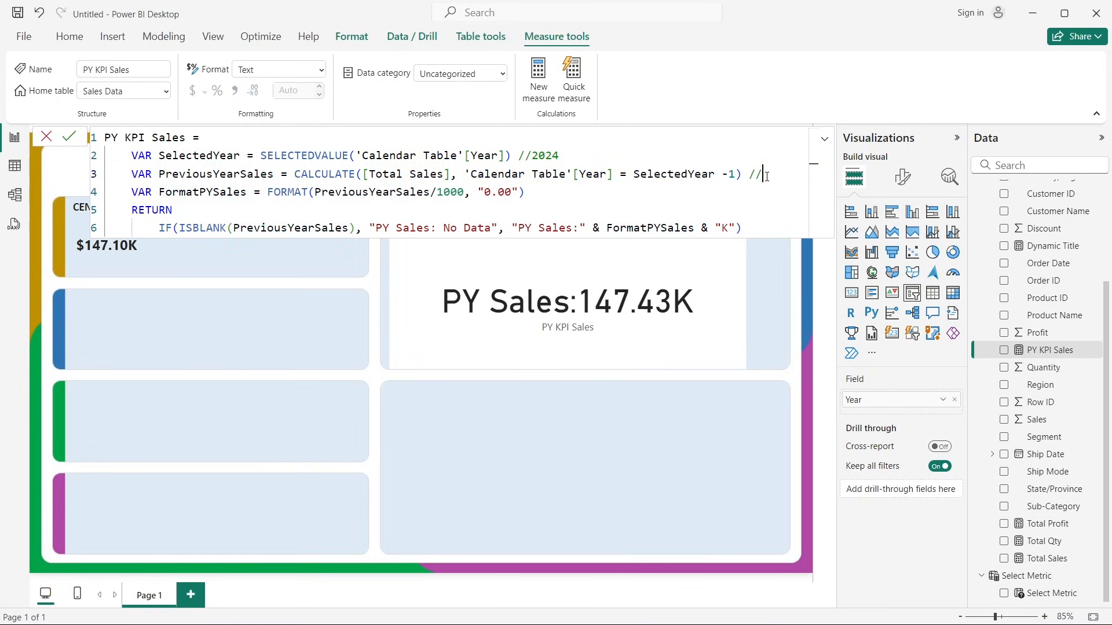
pyautogui.doubleClick(539, 155)
pyautogui.click(783, 177)
pyautogui.write('2024')
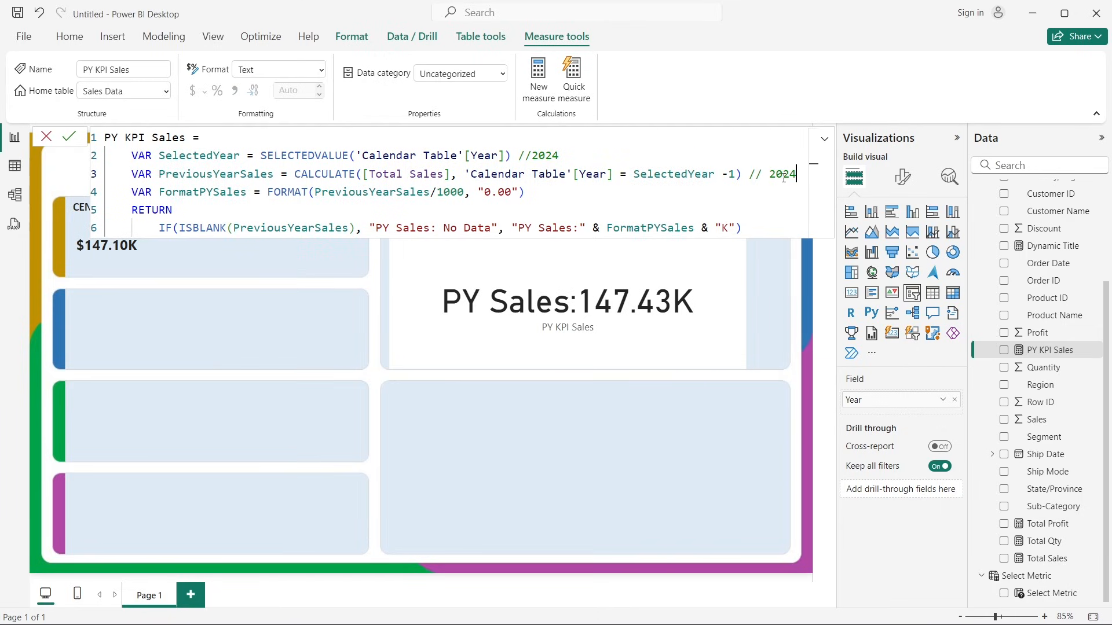
pyautogui.write('-1')
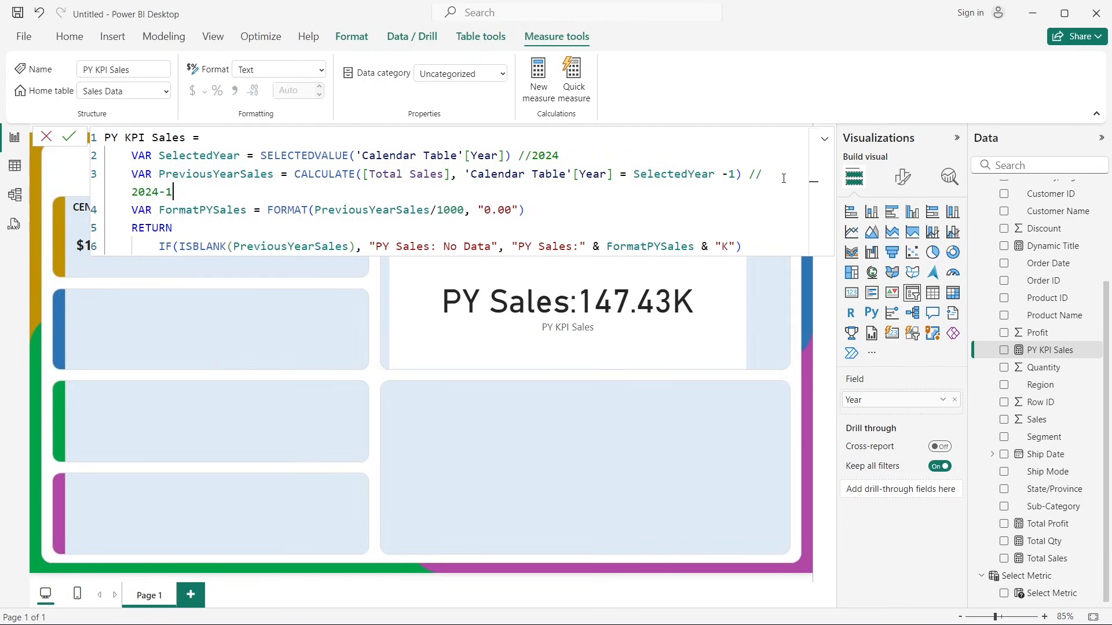
pyautogui.write('+')
pyautogui.press('BackSpace')
pyautogui.write('=2023')
# Step: Examine the PreviousYearSales line, covering the SelectedYear -1 condition, the Calendar Table year column and the Total Sales measure
pyautogui.doubleClick(180, 188)
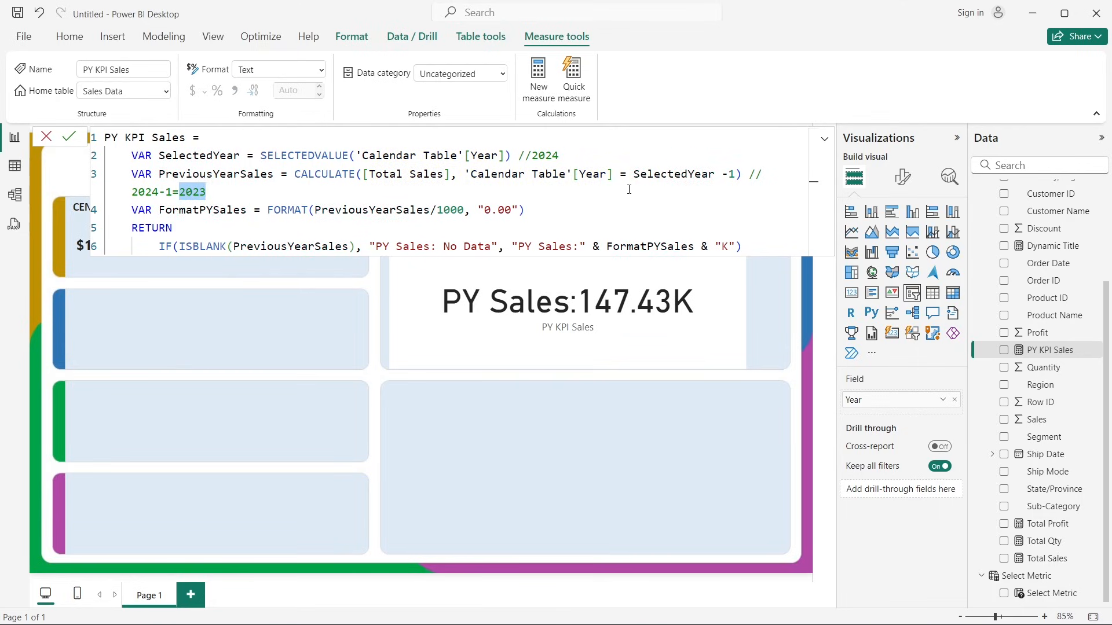
pyautogui.moveTo(634, 174); pyautogui.dragTo(738, 173)
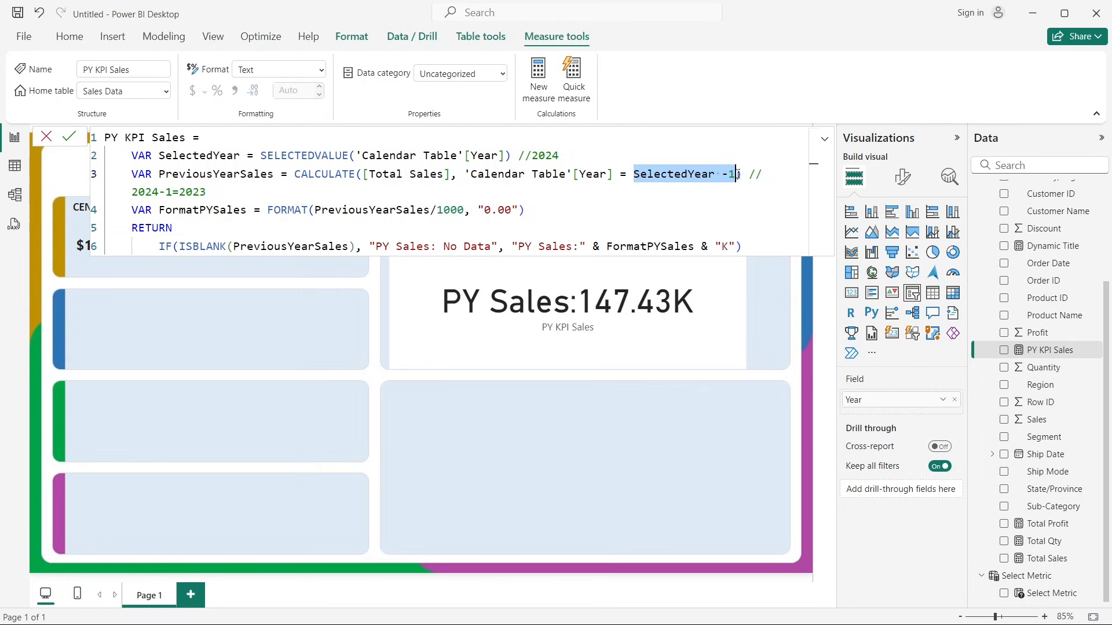
pyautogui.moveTo(615, 173); pyautogui.dragTo(464, 173)
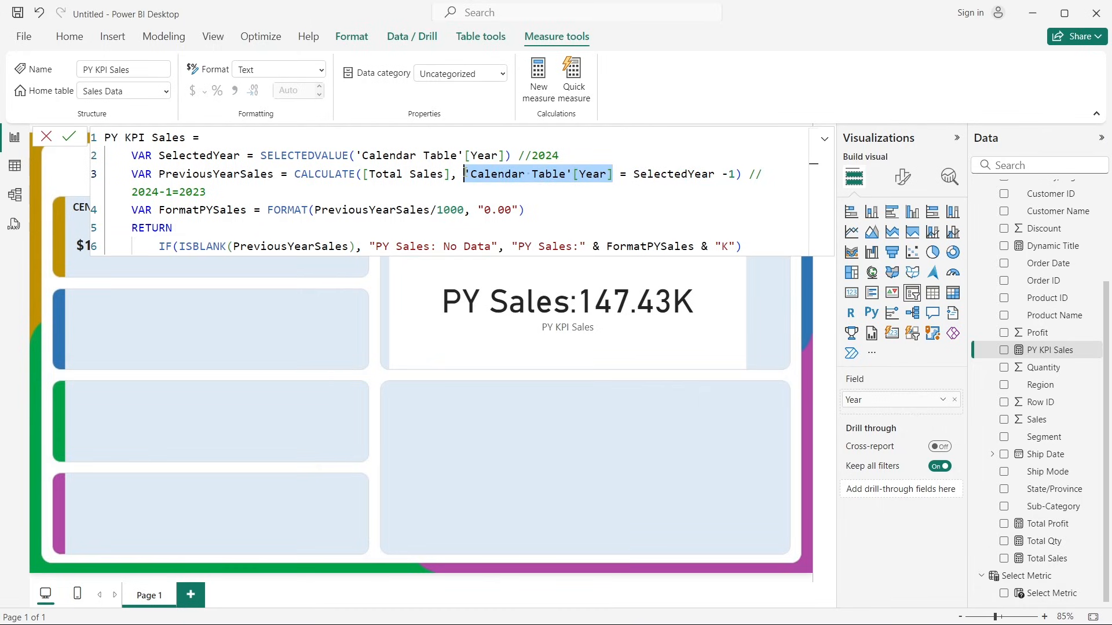
pyautogui.click(546, 182)
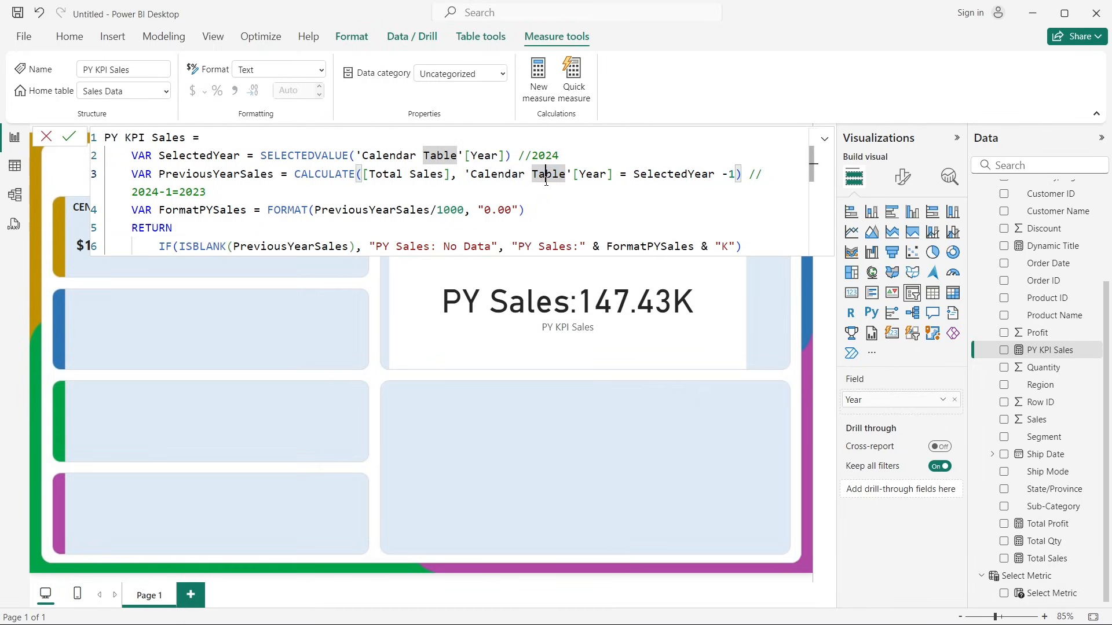
pyautogui.click(580, 174)
pyautogui.click(438, 173)
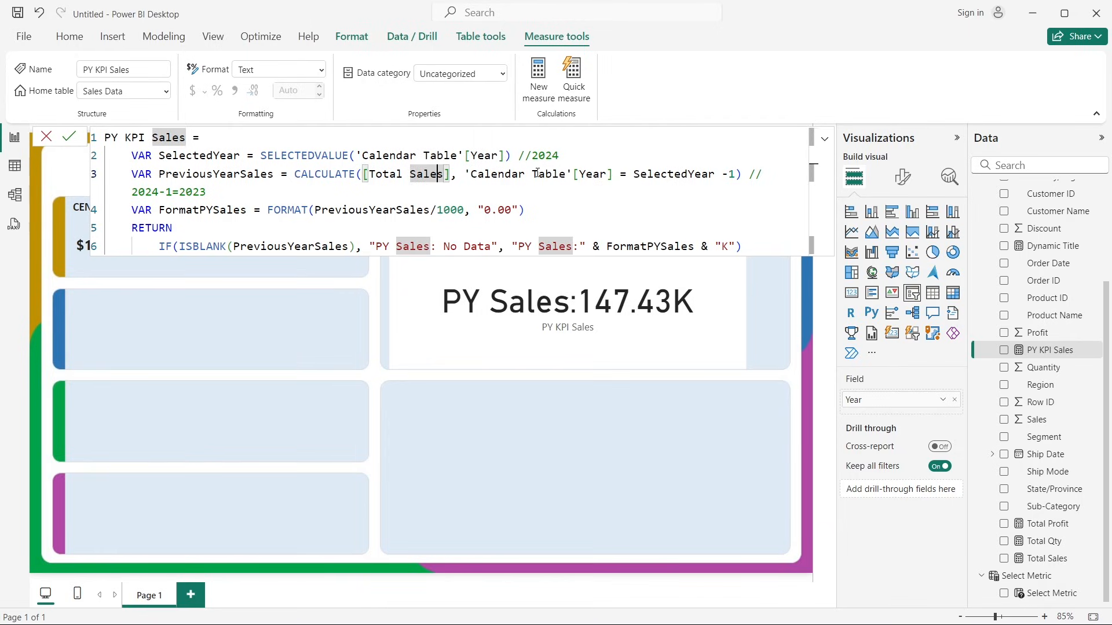
pyautogui.click(539, 173)
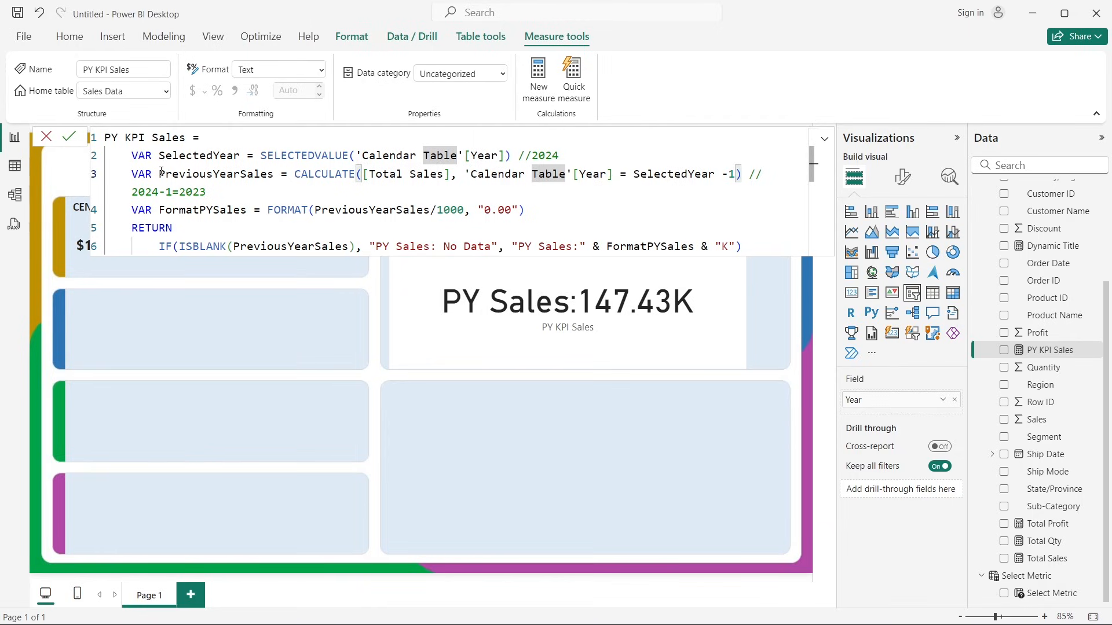
pyautogui.moveTo(160, 173); pyautogui.dragTo(276, 174)
pyautogui.click(274, 187)
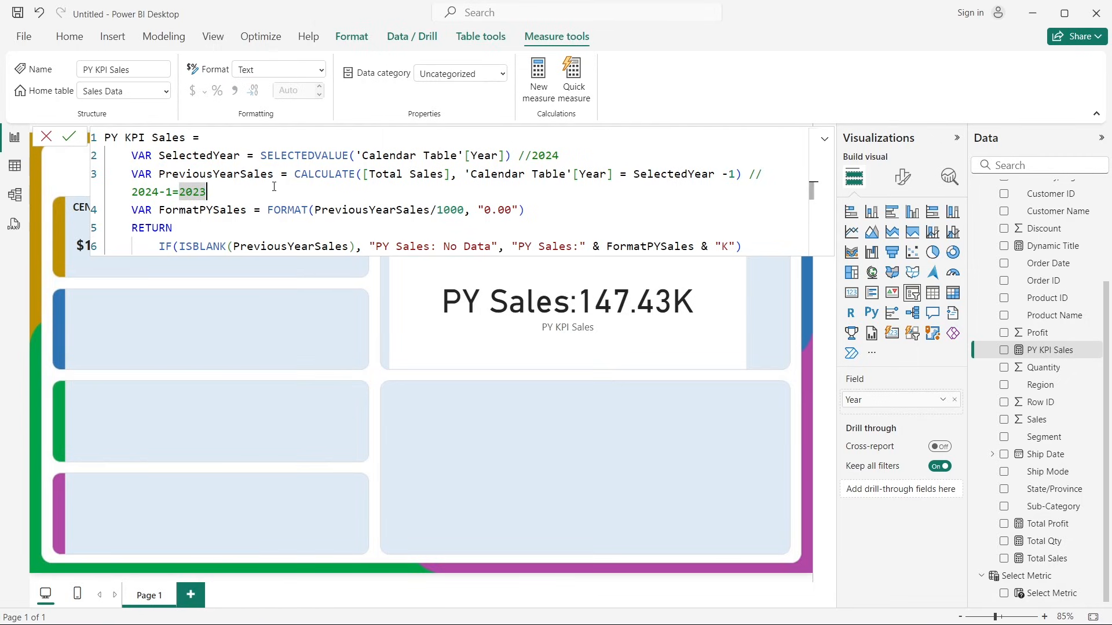
# Step: Examine the FormatPYSales variable, including the division by 1000 and the "0.00" format string
pyautogui.click(154, 208)
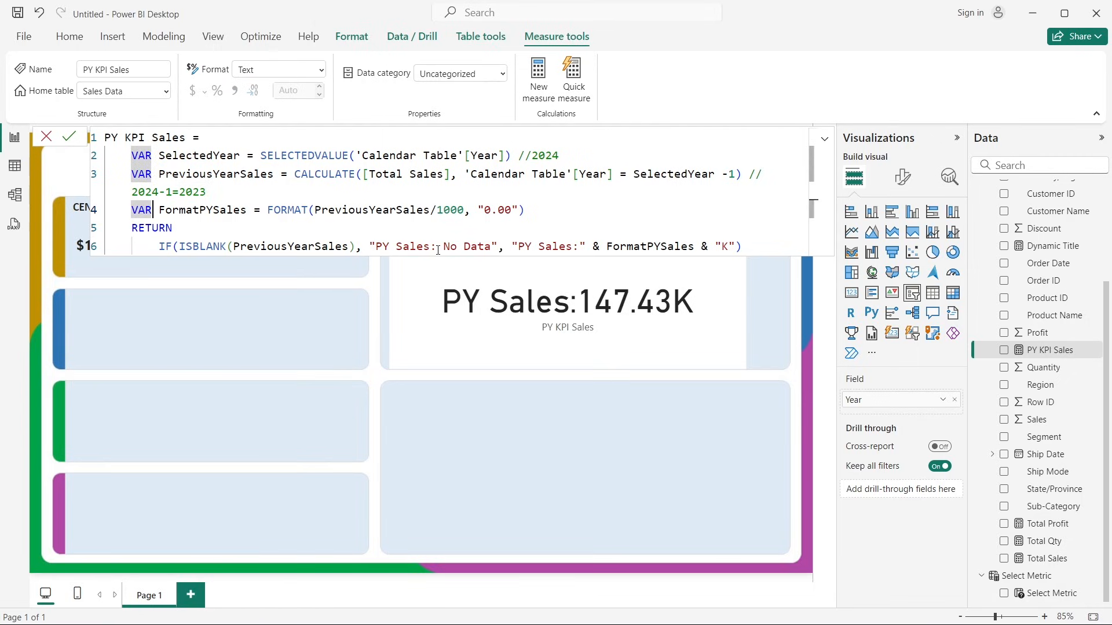
pyautogui.moveTo(506, 248); pyautogui.dragTo(553, 246)
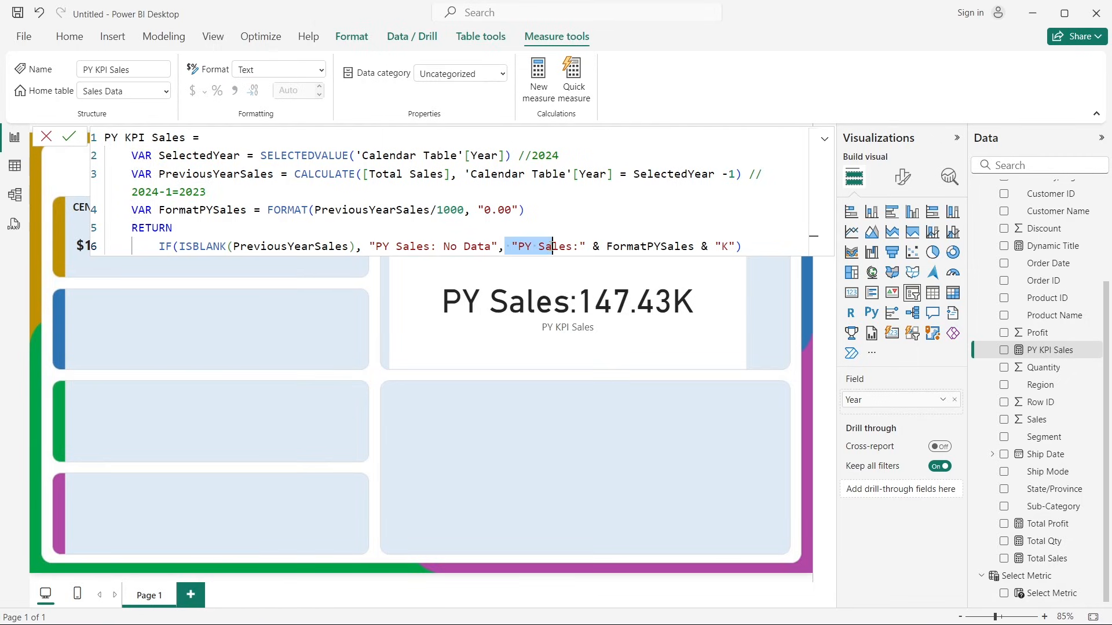
pyautogui.click(357, 209)
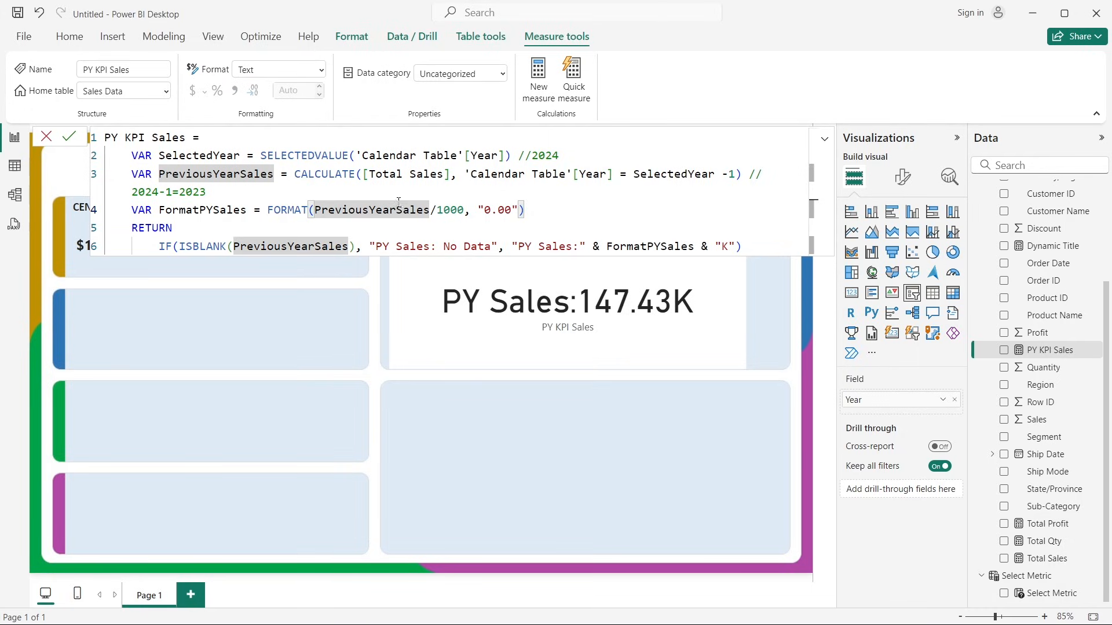
pyautogui.click(448, 209)
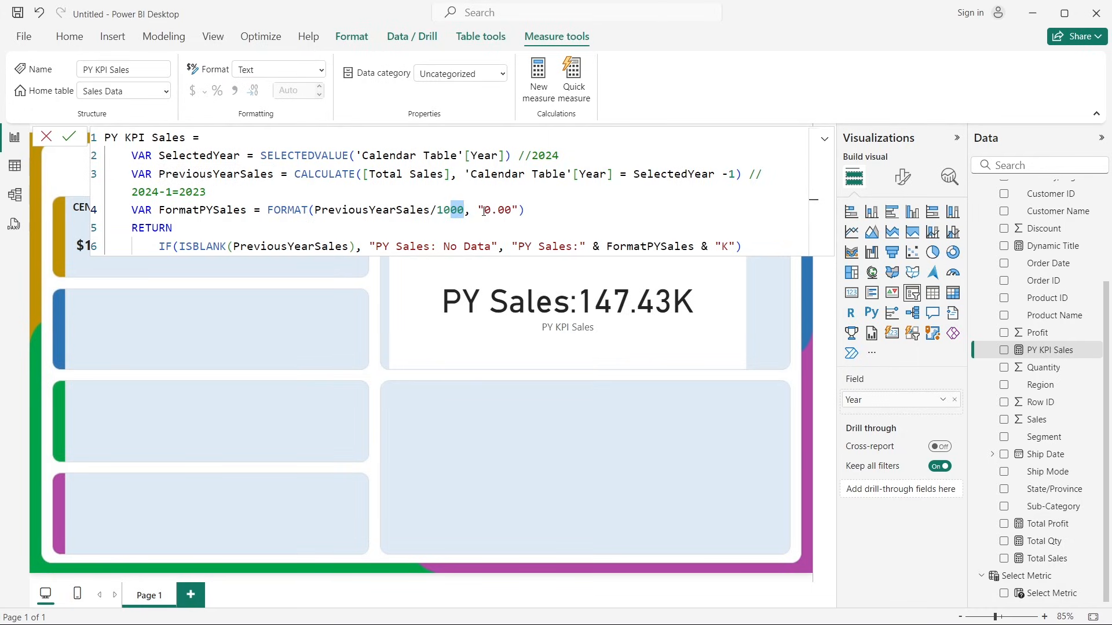
pyautogui.click(484, 210)
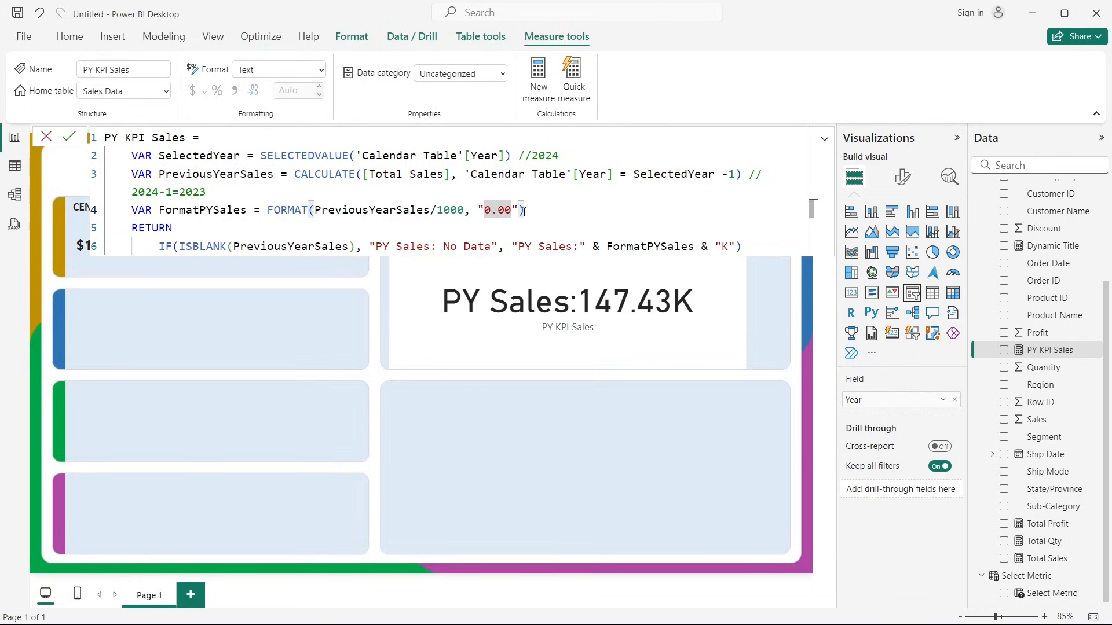
pyautogui.moveTo(498, 215); pyautogui.dragTo(511, 210)
# Step: Examine the RETURN part of the measure, covering the ISBLANK test, the "PY Sales: No Data" result and the FormatPYSales & "K" result
pyautogui.click(153, 227)
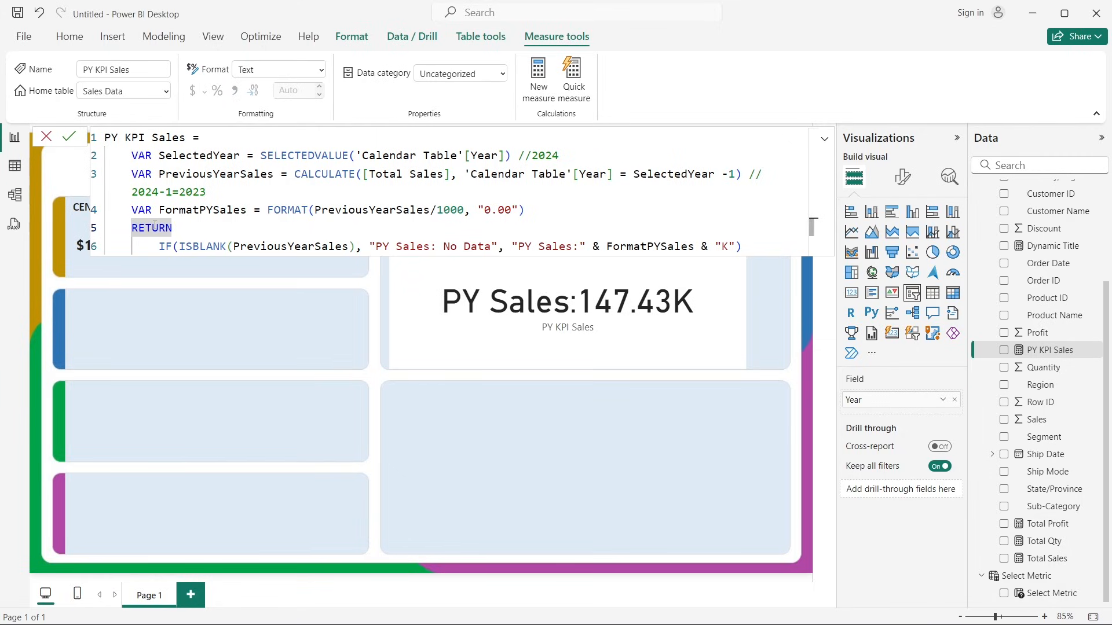
pyautogui.moveTo(179, 246); pyautogui.dragTo(356, 247)
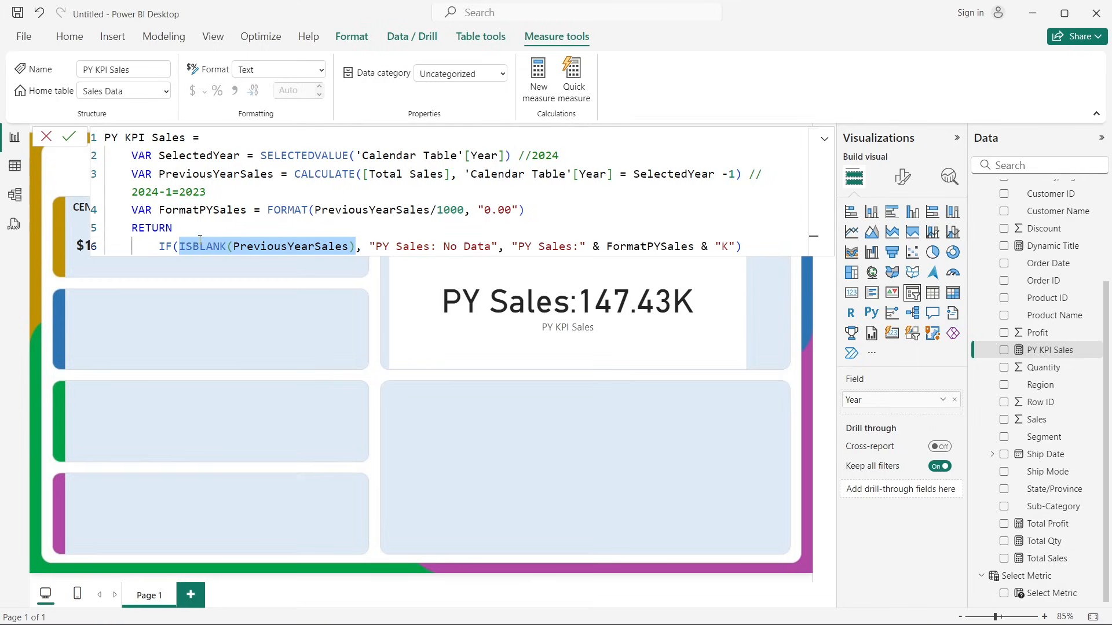
pyautogui.click(265, 244)
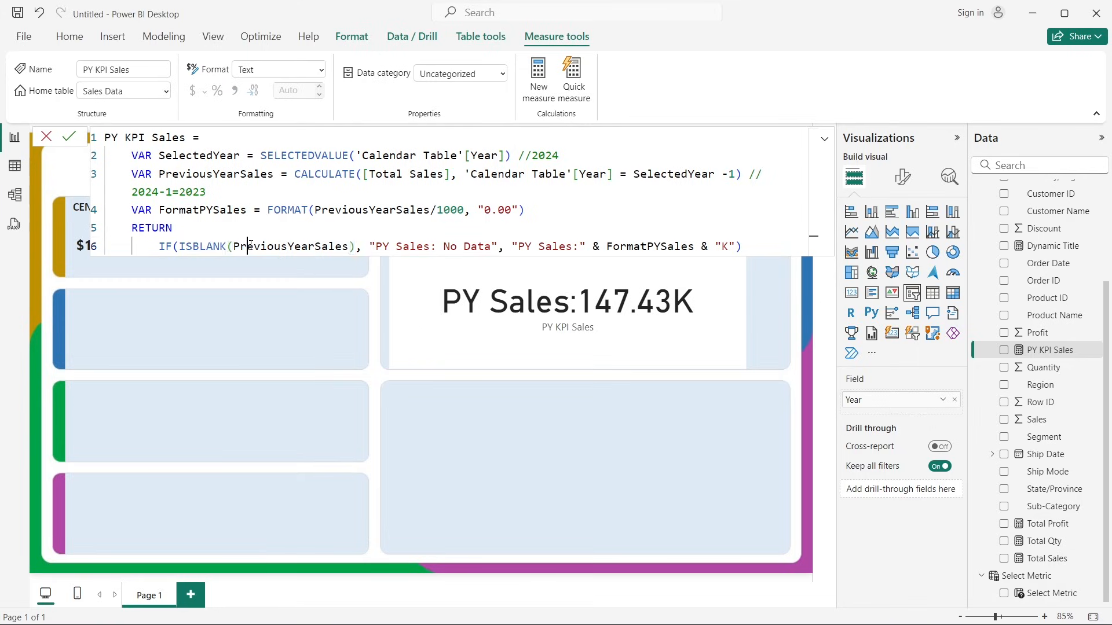
pyautogui.click(195, 189)
pyautogui.moveTo(371, 245); pyautogui.dragTo(499, 246)
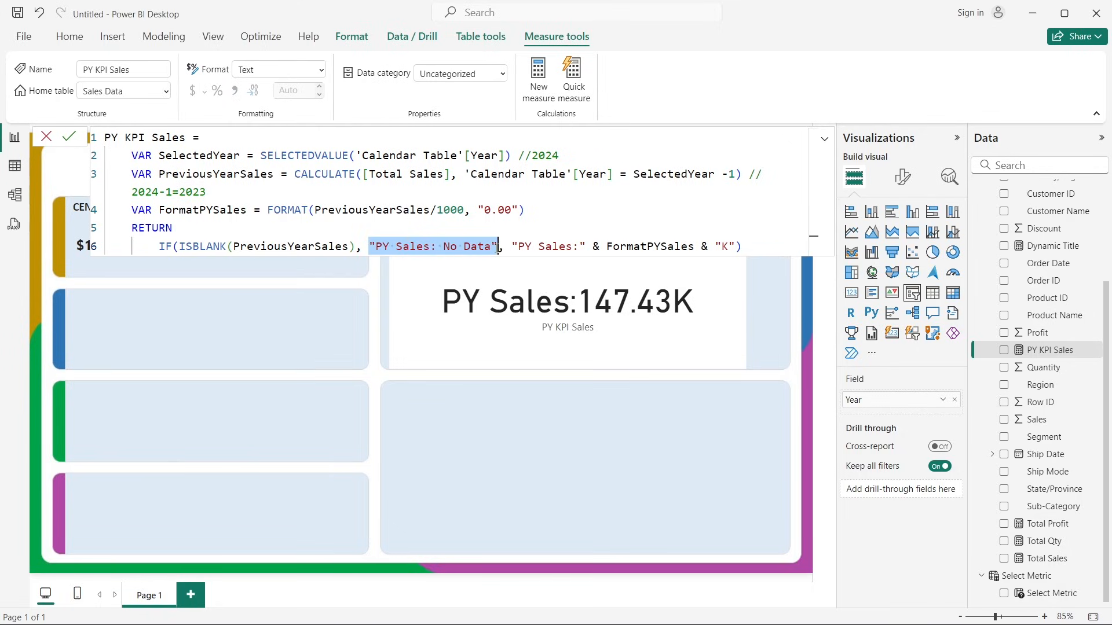
pyautogui.click(513, 246)
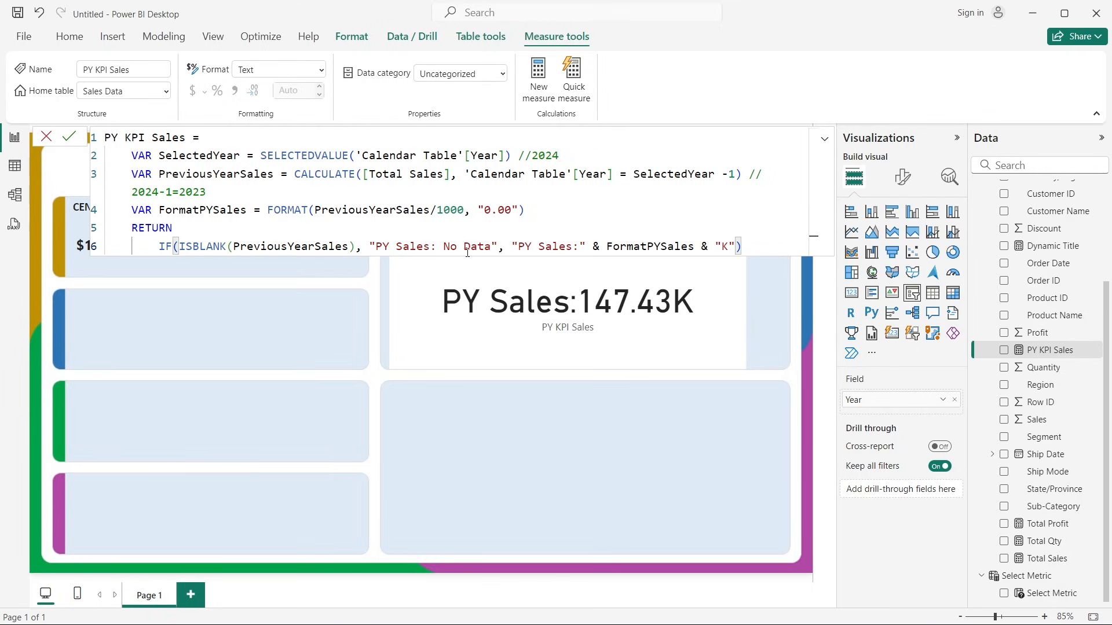
pyautogui.moveTo(513, 246); pyautogui.dragTo(735, 246)
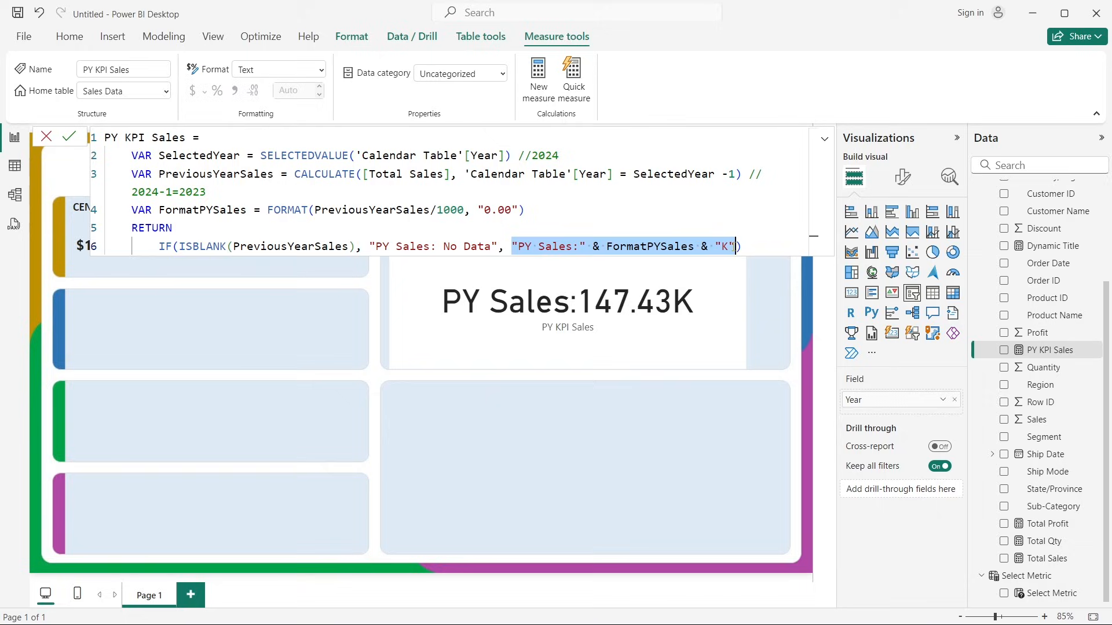
# Step: Examine the "K" suffix in the RETURN line of PY KPI Sales and cancel out of the formula
pyautogui.click(203, 199)
pyautogui.click(731, 249)
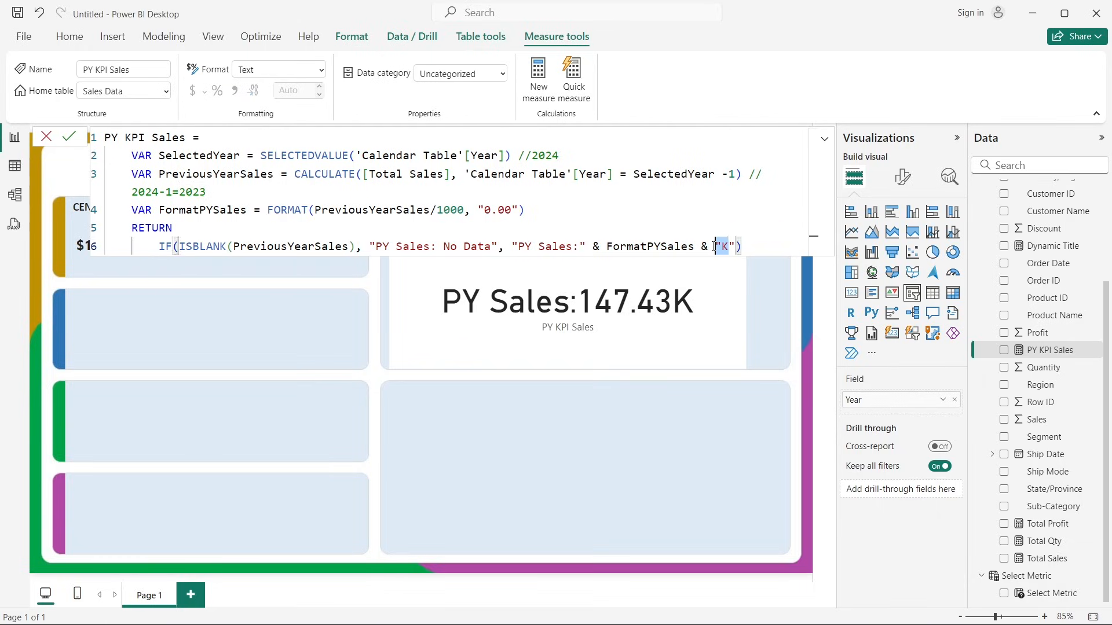
pyautogui.click(50, 139)
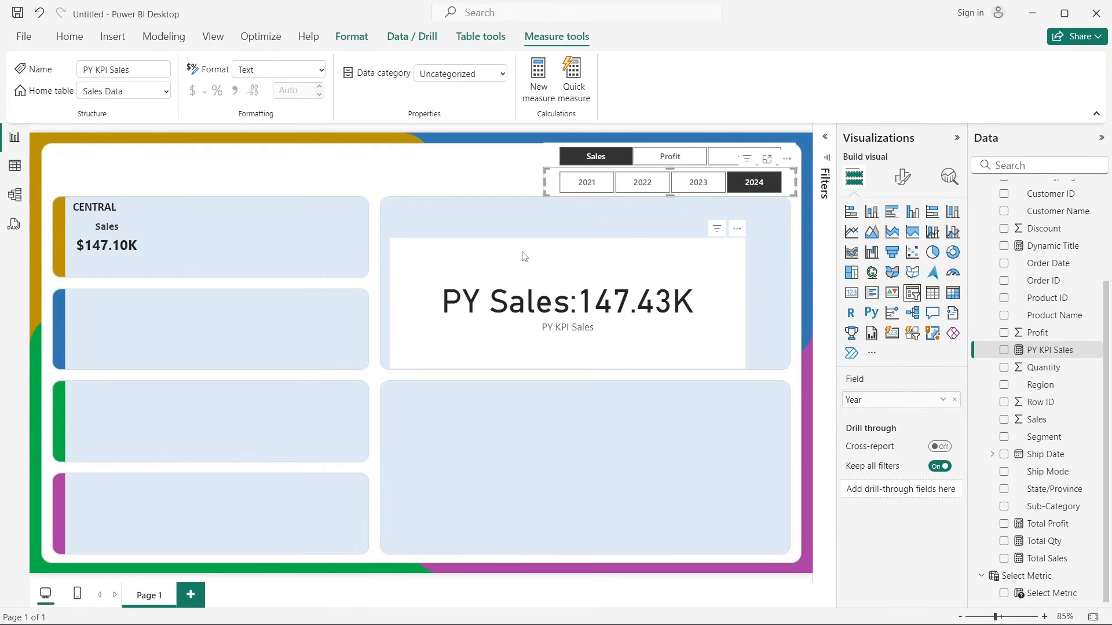
pyautogui.click(522, 212)
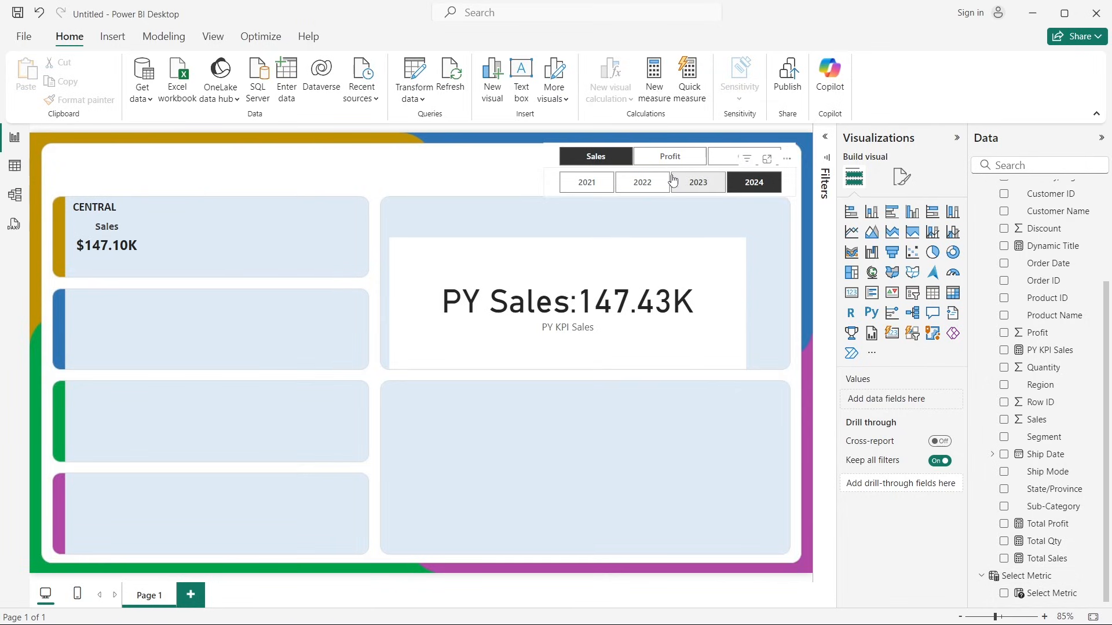
# Step: Nudge the year slicer and the metric slicer upward so the two rows are evenly spaced above the dashboard sections
pyautogui.click(682, 196)
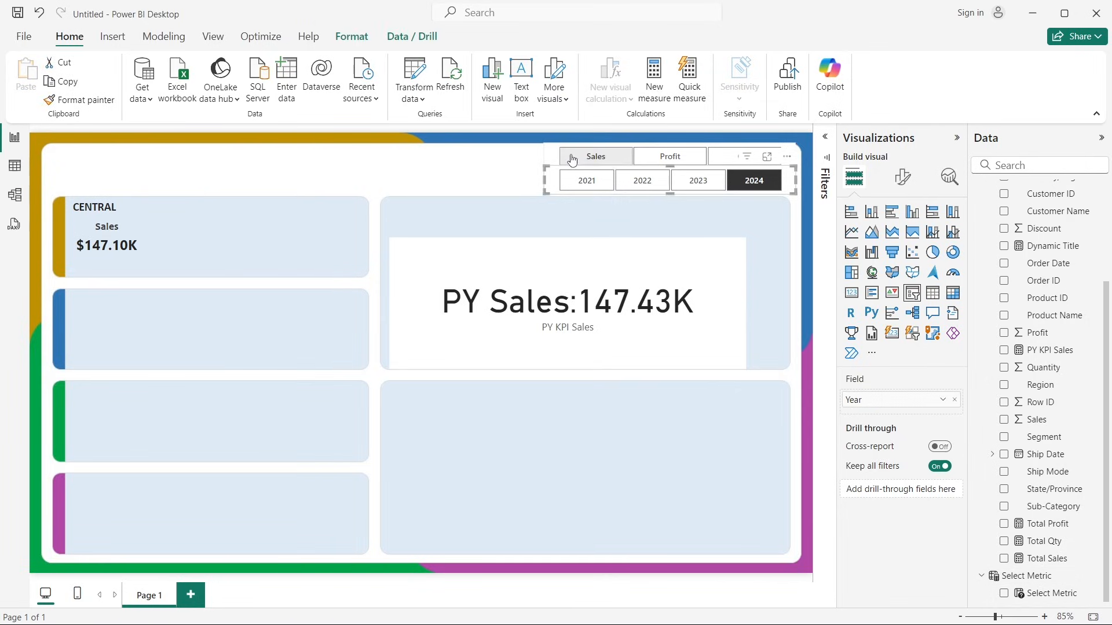
pyautogui.click(672, 149)
pyautogui.moveTo(671, 148); pyautogui.dragTo(670, 153)
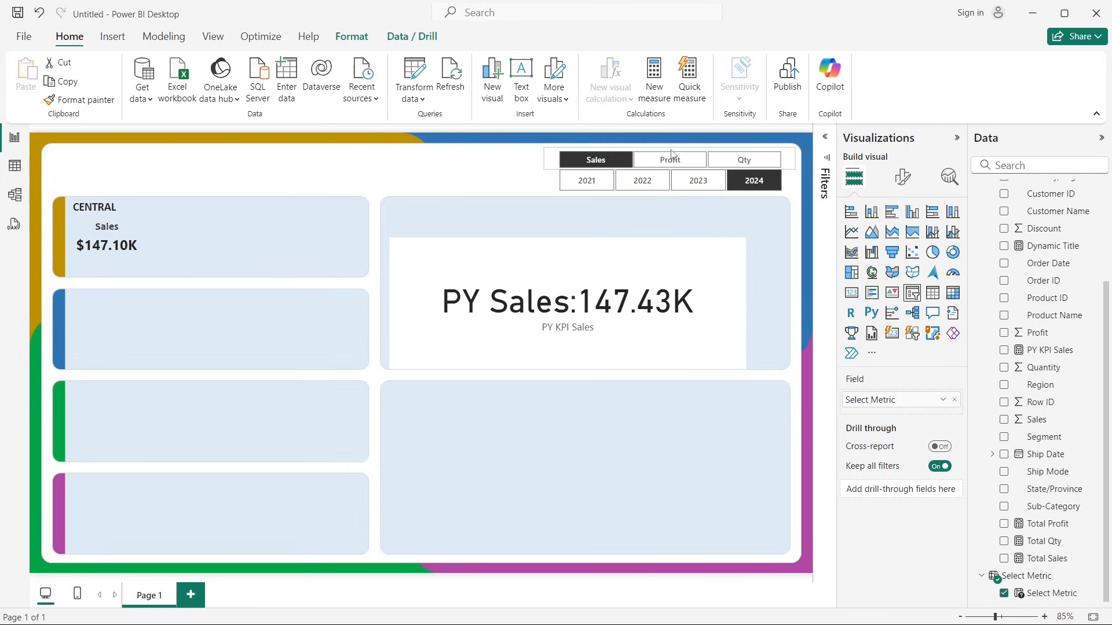
pyautogui.press('Up')
pyautogui.press('Up')
pyautogui.press('Up')
pyautogui.press('Up')
pyautogui.press('Up')
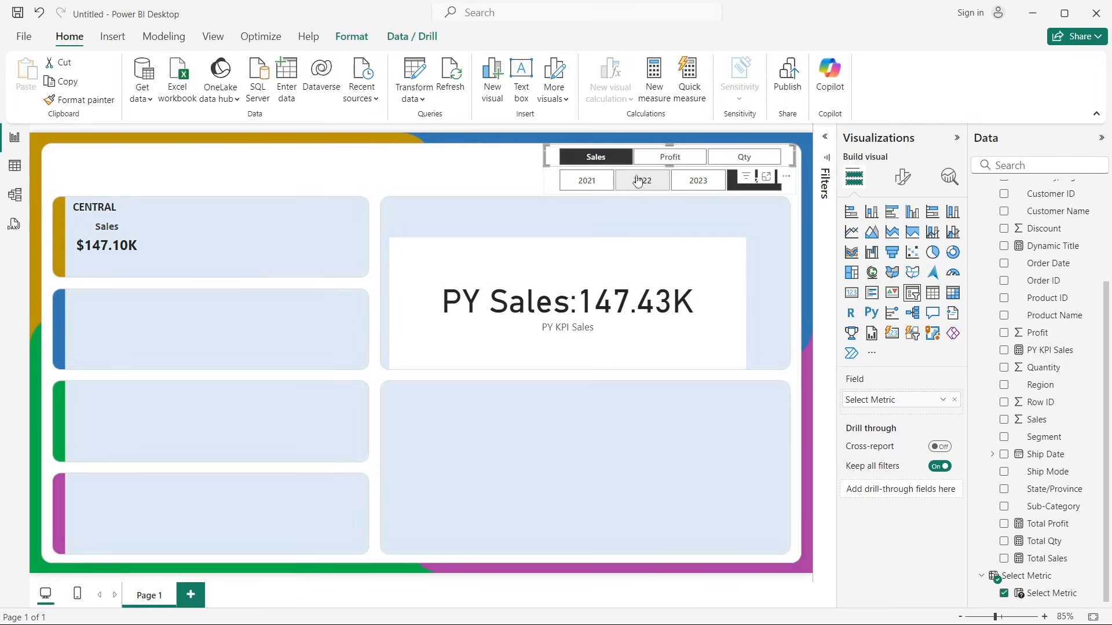
pyautogui.click(553, 182)
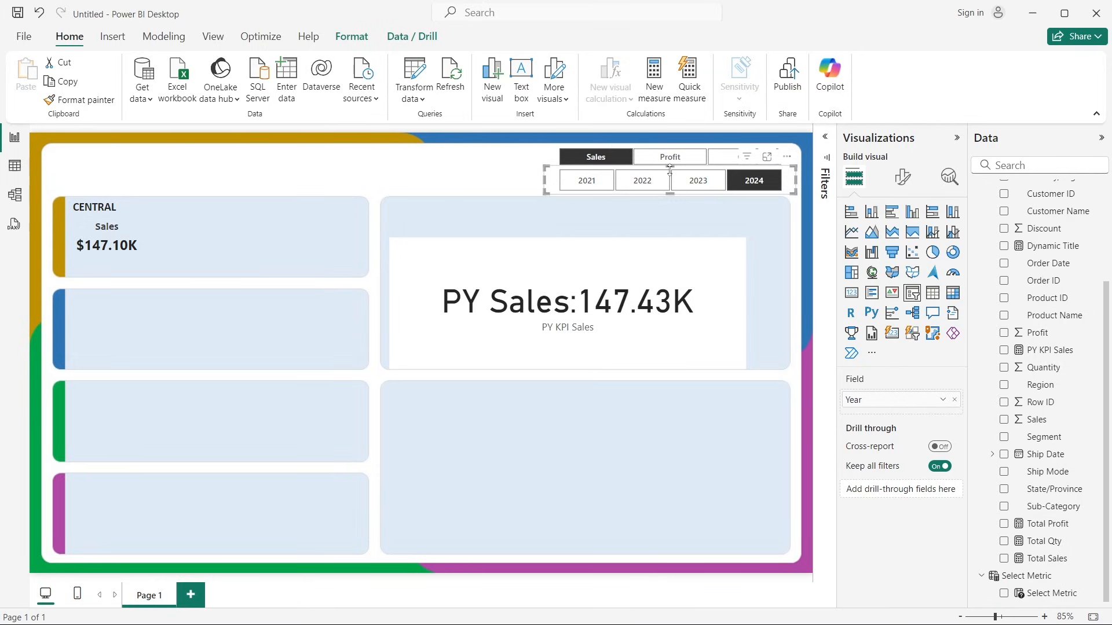
pyautogui.click(462, 179)
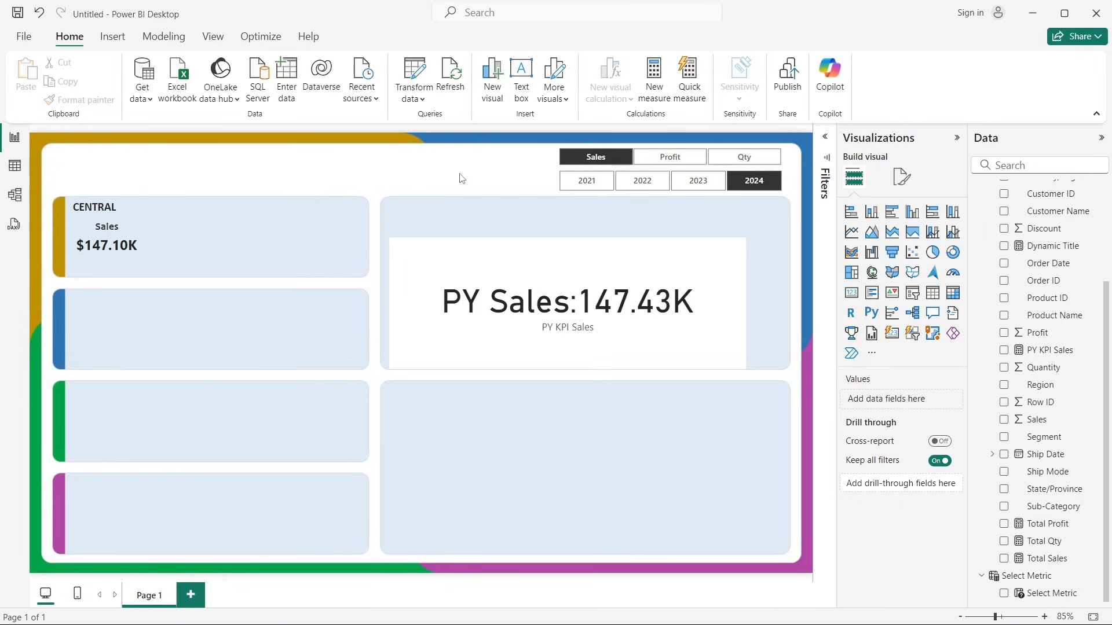
# Step: Turn off the category label and the background of the PY KPI Sales card
pyautogui.click(509, 259)
pyautogui.click(902, 177)
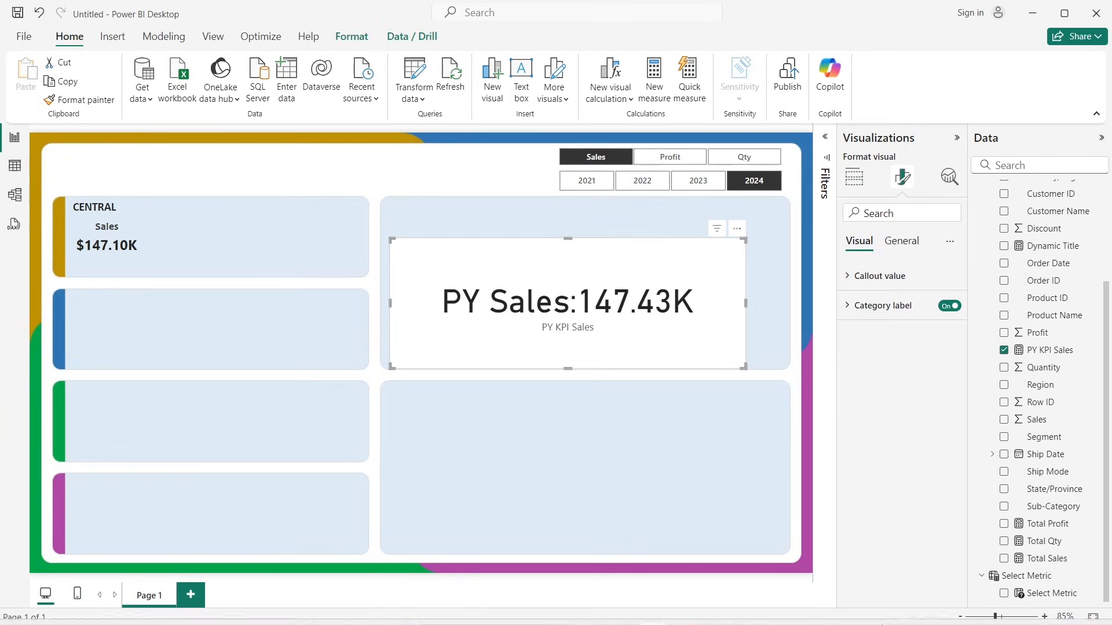
pyautogui.click(949, 306)
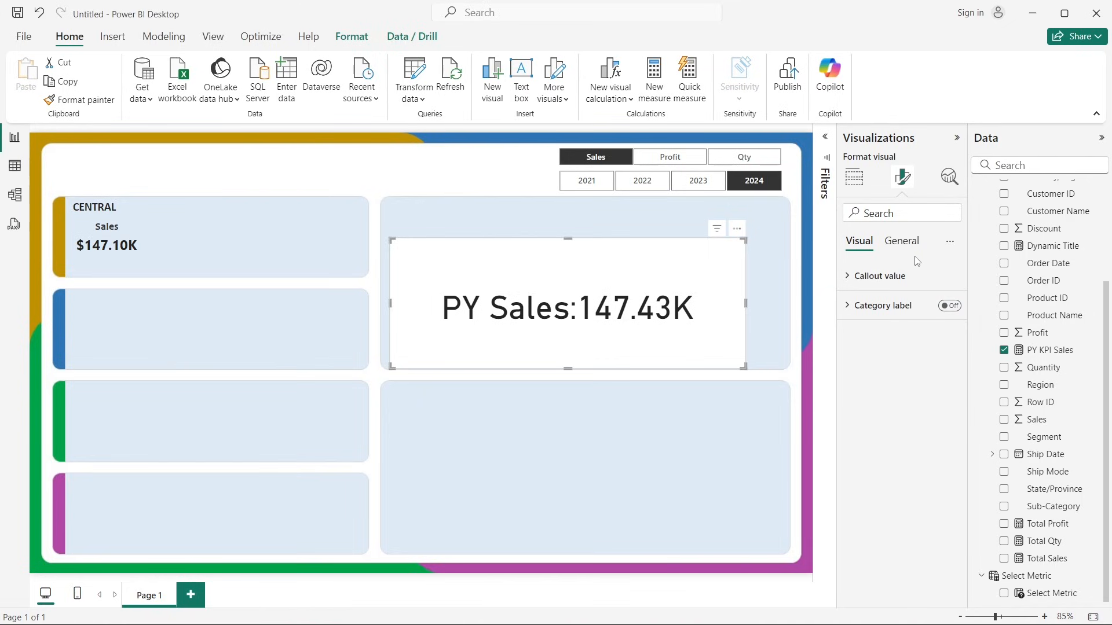
pyautogui.click(902, 241)
pyautogui.click(869, 335)
pyautogui.click(947, 370)
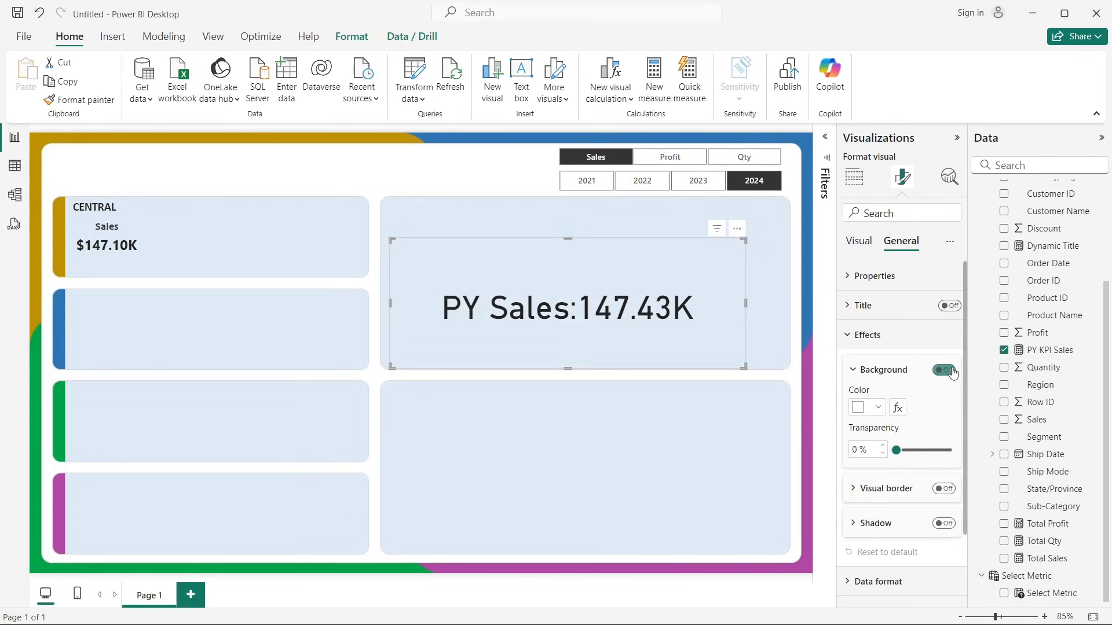
# Step: Set the callout value font of the PY KPI Sales card to Segoe UI Semibold
pyautogui.click(868, 247)
pyautogui.click(881, 276)
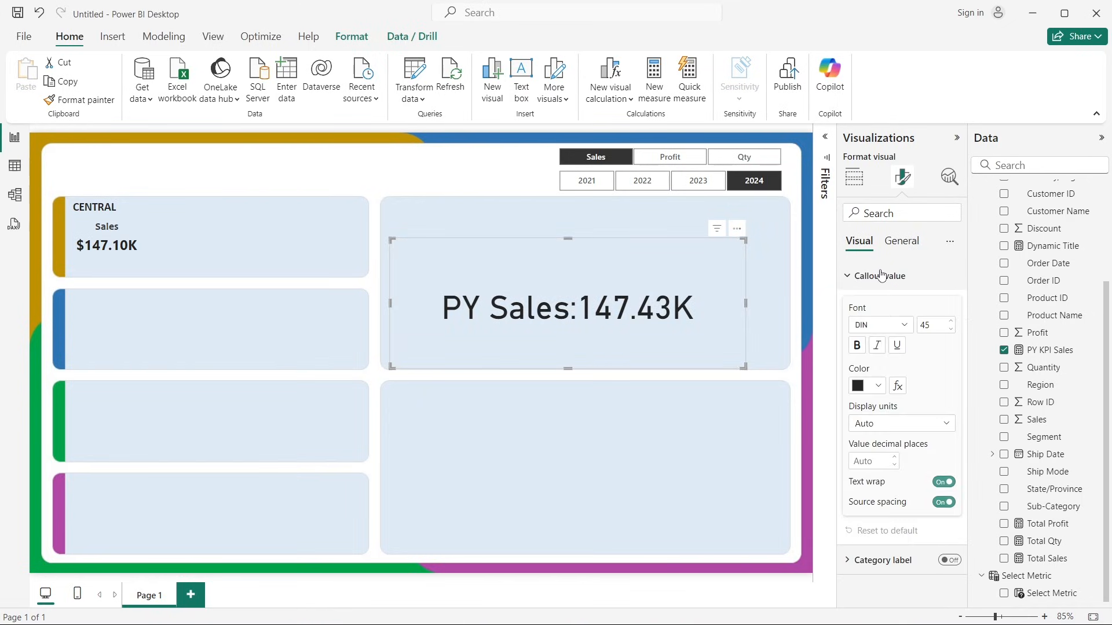
pyautogui.click(885, 325)
pyautogui.scroll(-5, 889, 428)
pyautogui.click(891, 438)
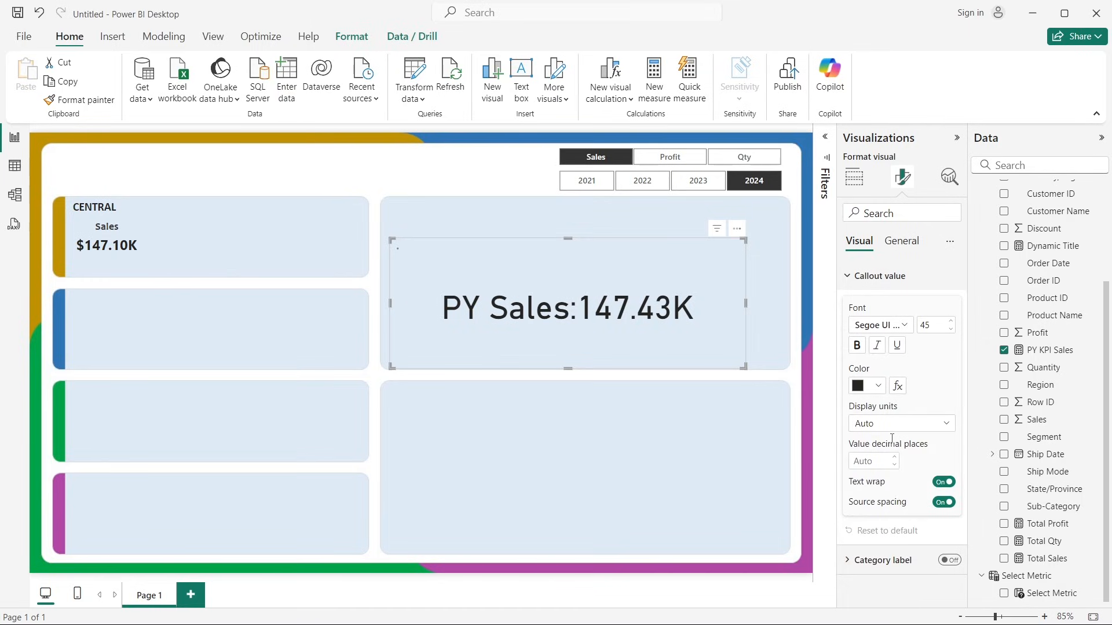
pyautogui.click(881, 325)
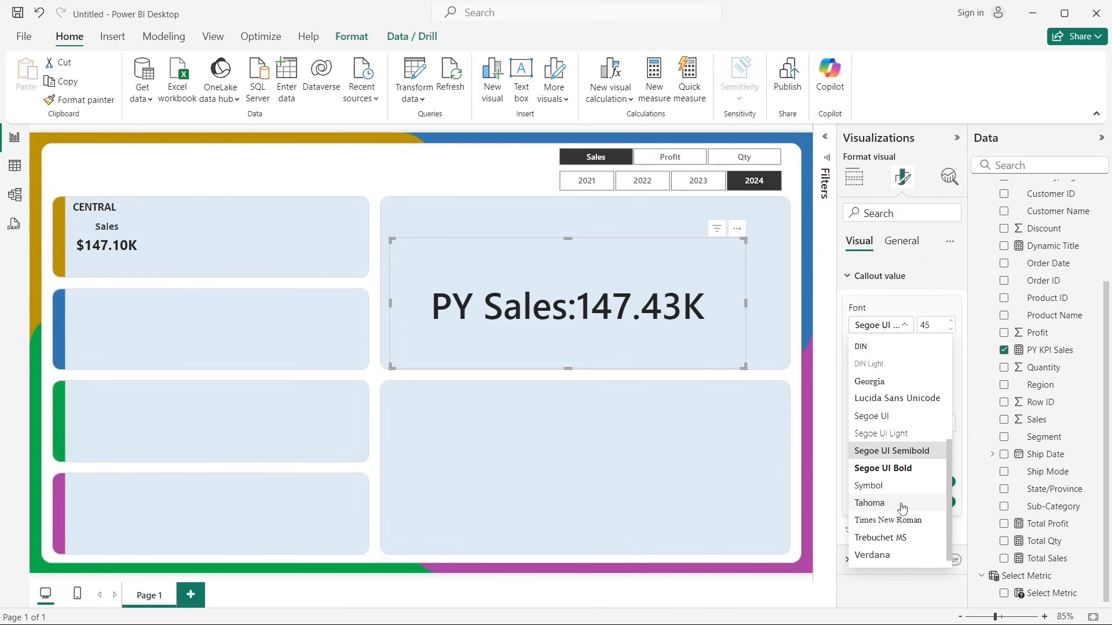
pyautogui.click(901, 451)
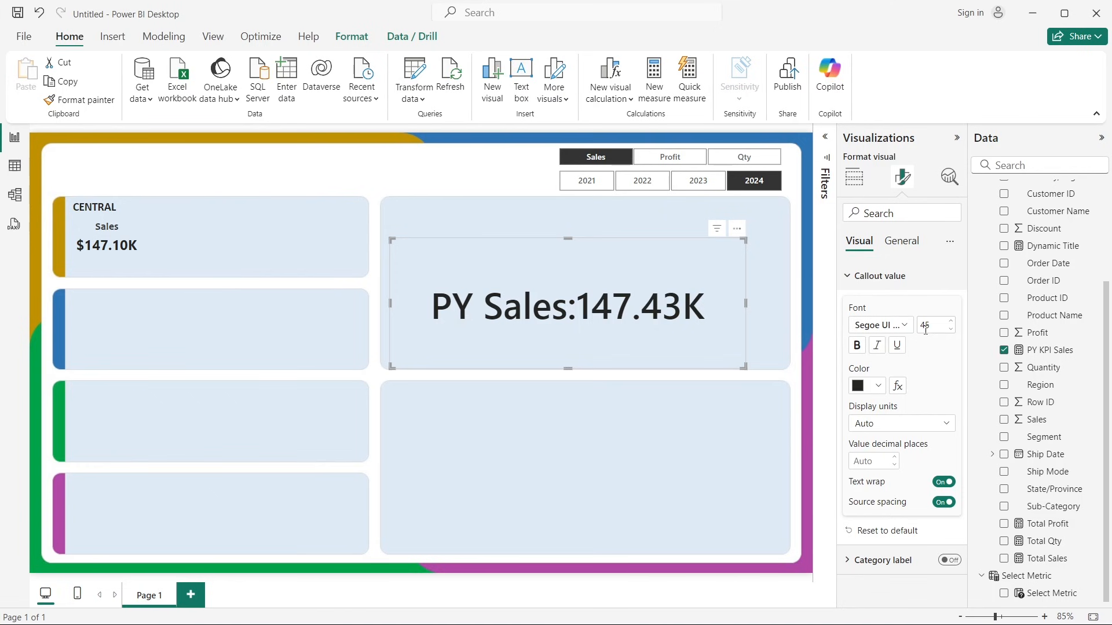
# Step: Check the PY Sales card's font size in the Sales Overview Report and set the new card's callout value to size 10
pyautogui.hotkey('alt', 'Tab')
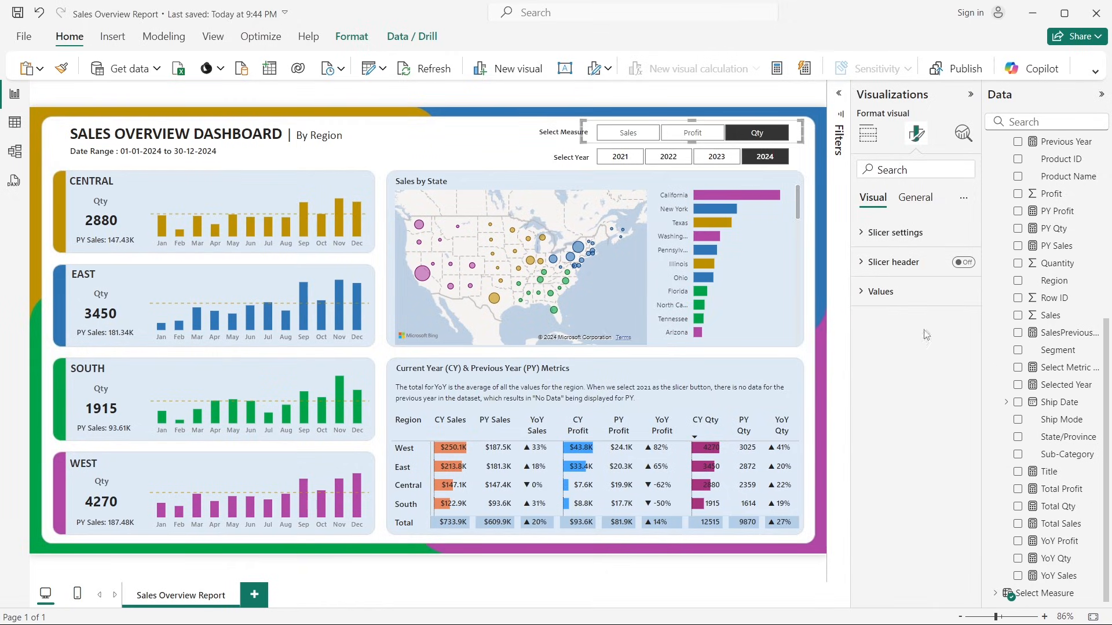
pyautogui.click(114, 243)
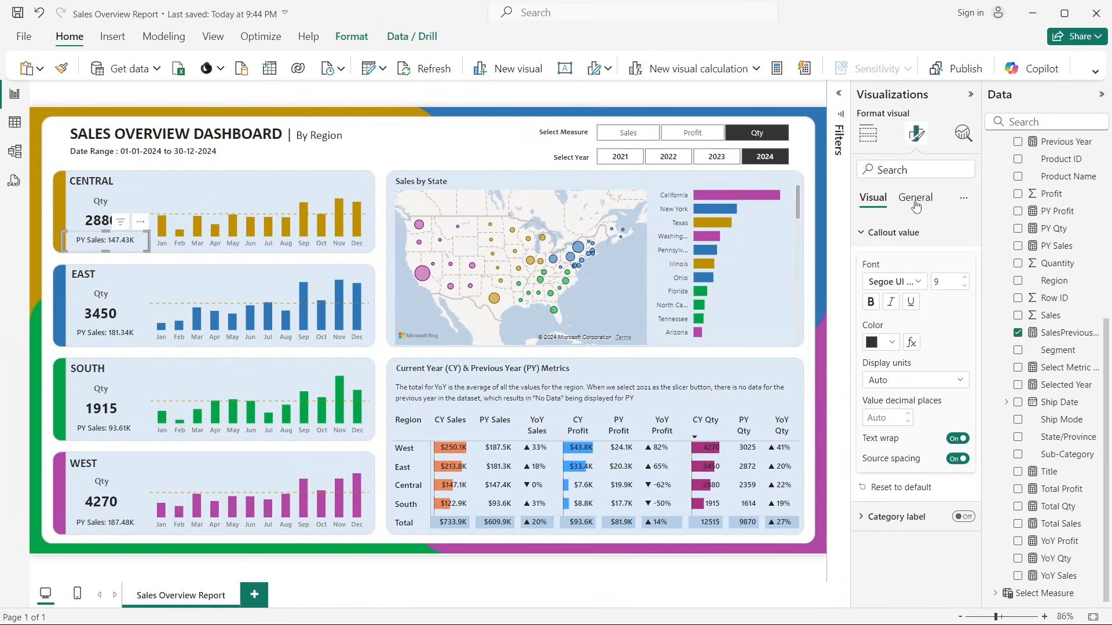
pyautogui.click(893, 282)
pyautogui.click(961, 280)
pyautogui.hotkey('alt', 'Tab')
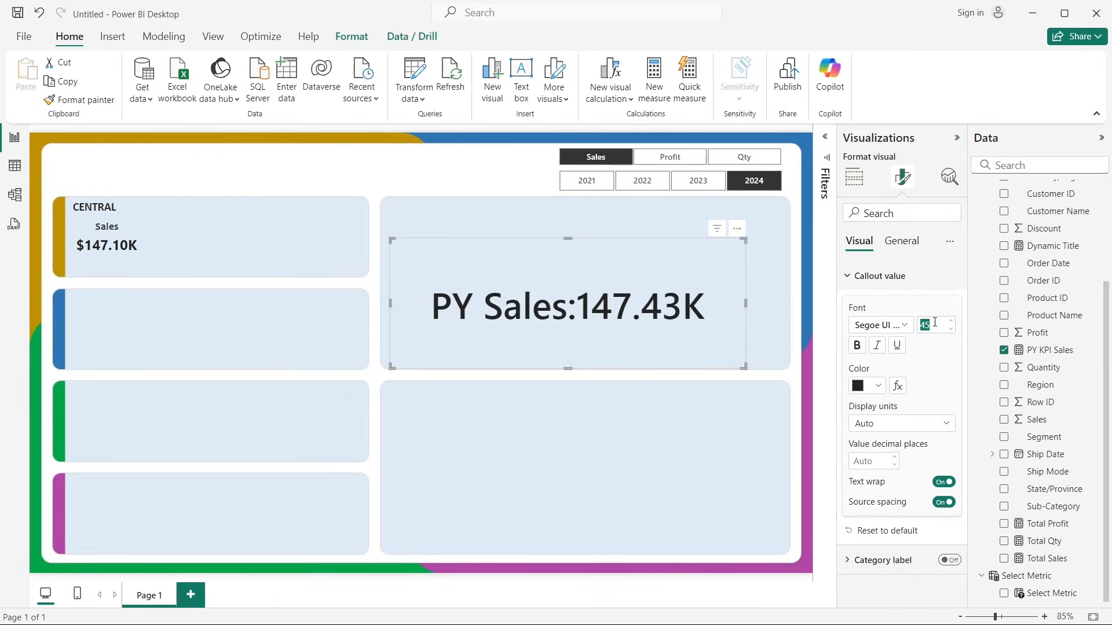
pyautogui.write('10')
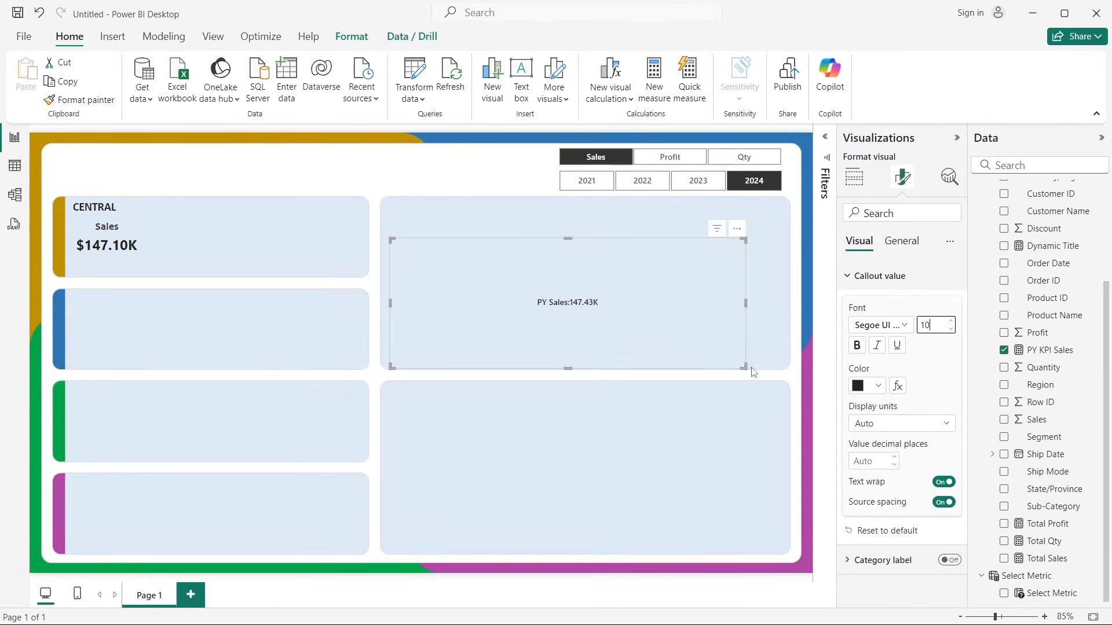
# Step: Shrink the PY KPI Sales card and place it directly beneath the sales value in the CENTRAL section, aligned with it
pyautogui.moveTo(744, 367); pyautogui.dragTo(136, 271)
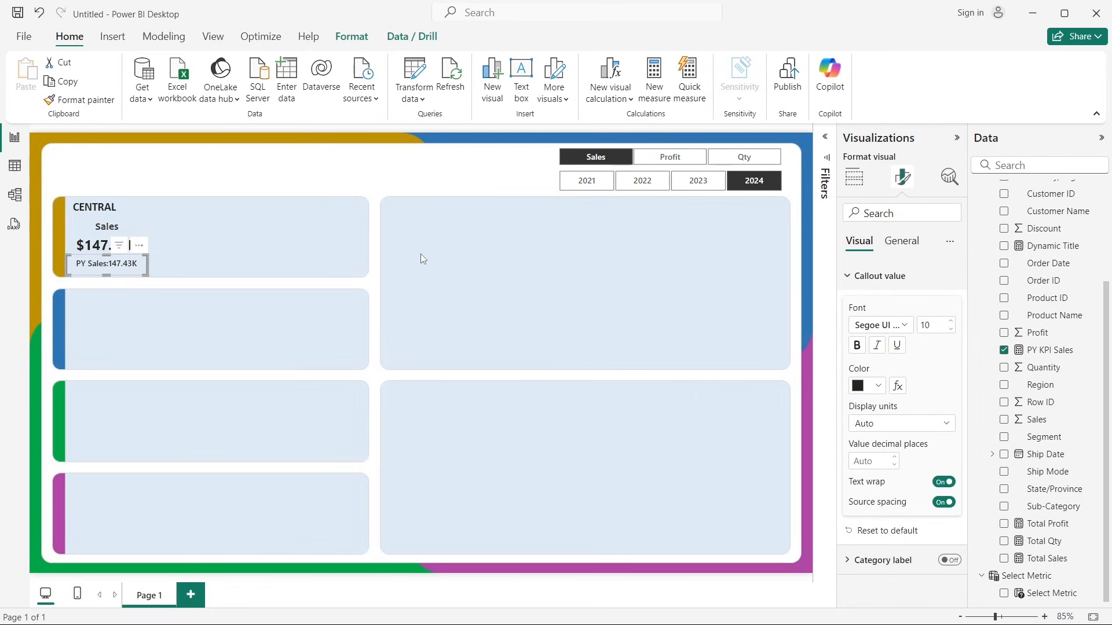
pyautogui.click(421, 254)
pyautogui.click(145, 265)
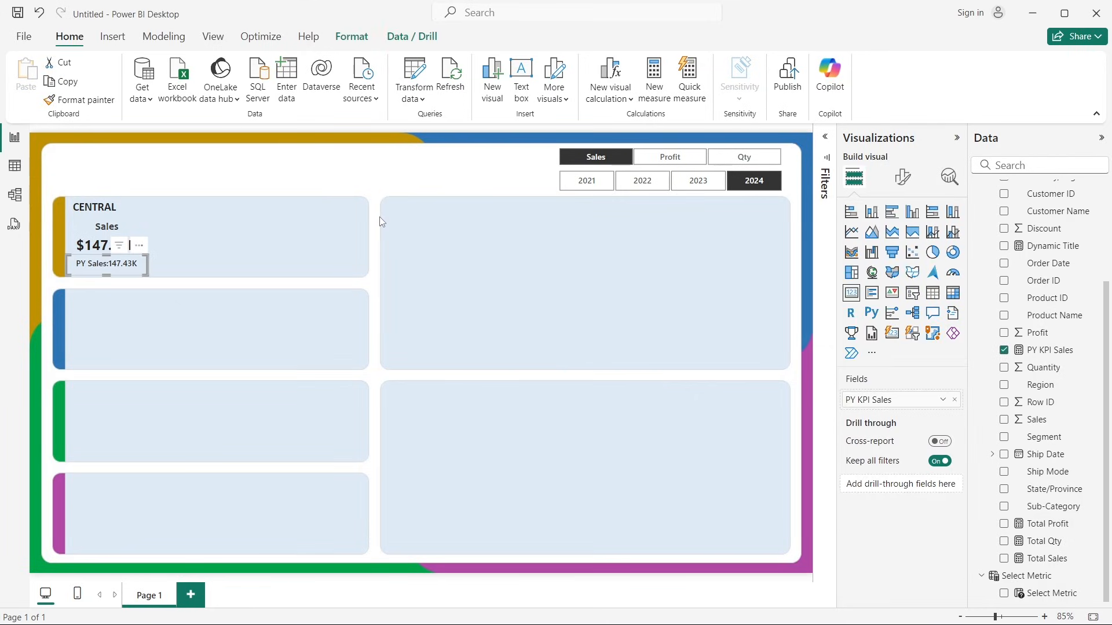
pyautogui.click(269, 206)
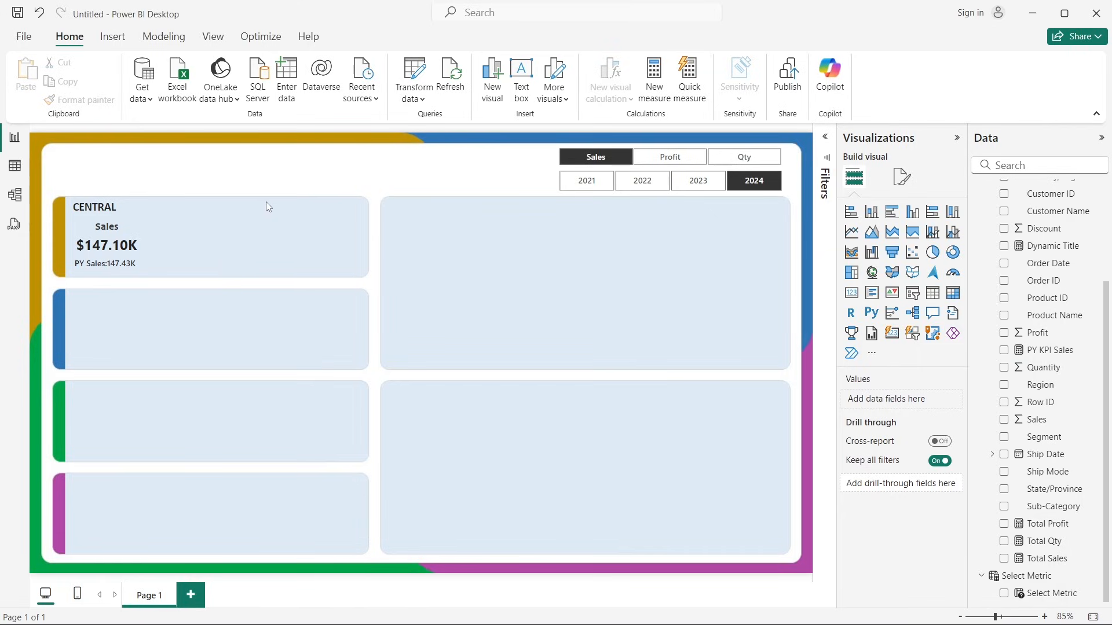
pyautogui.click(74, 273)
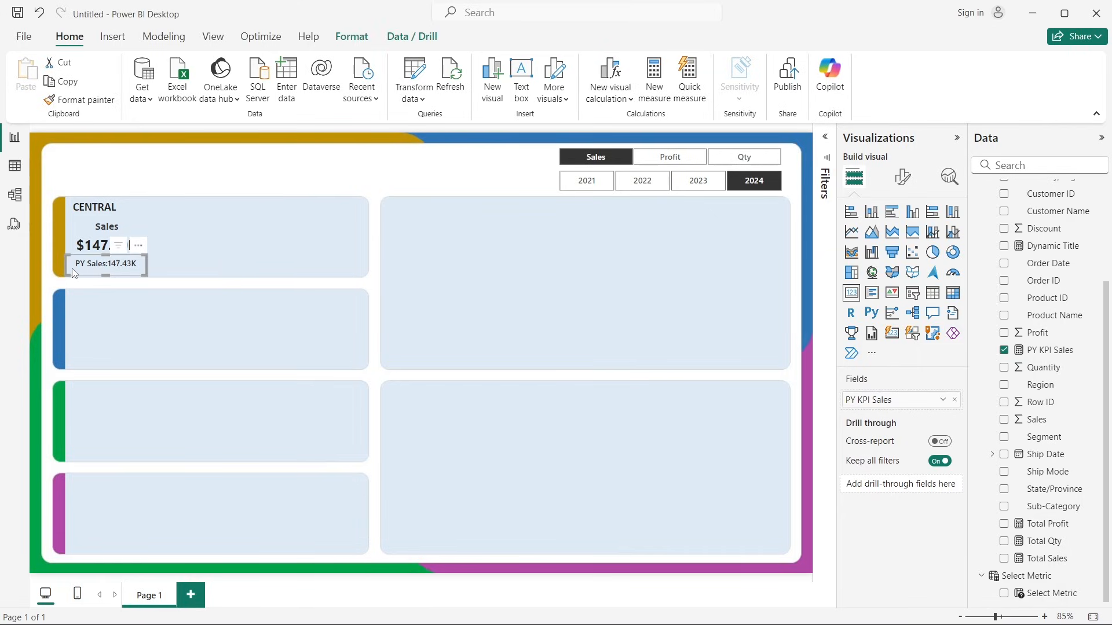
pyautogui.click(178, 203)
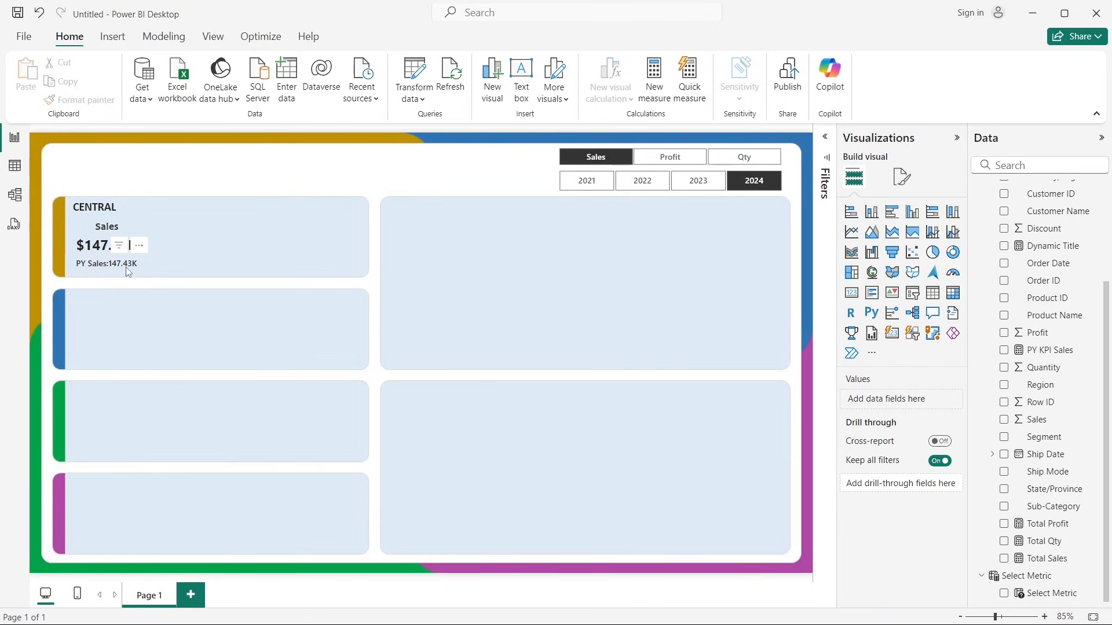
pyautogui.click(129, 272)
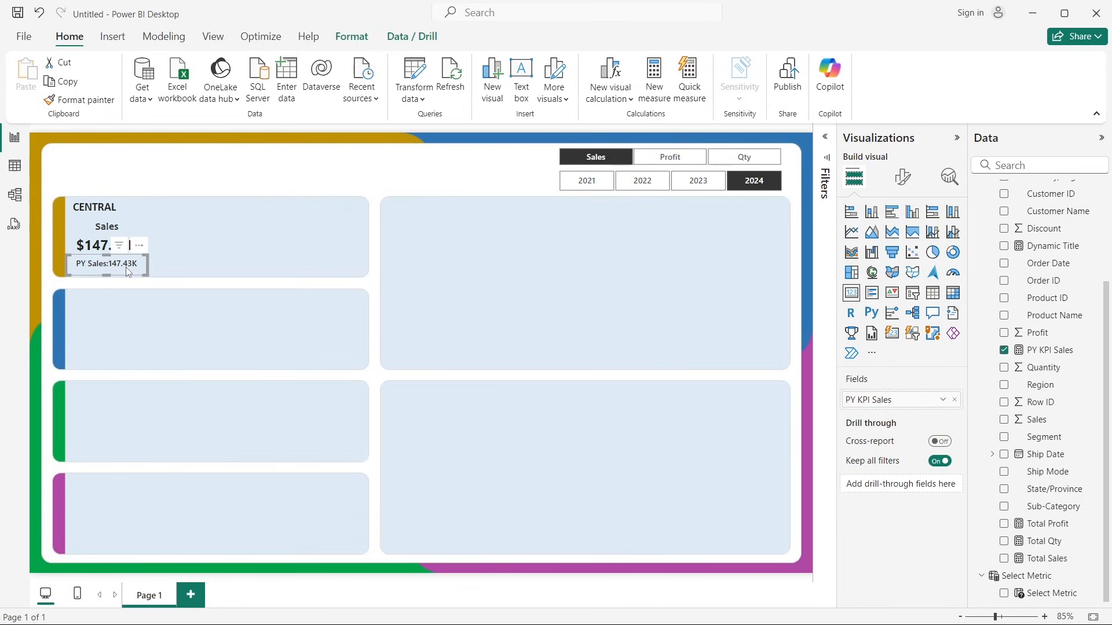
# Step: Remove the Region filter set to Central from the filters that apply to the whole page
pyautogui.click(832, 149)
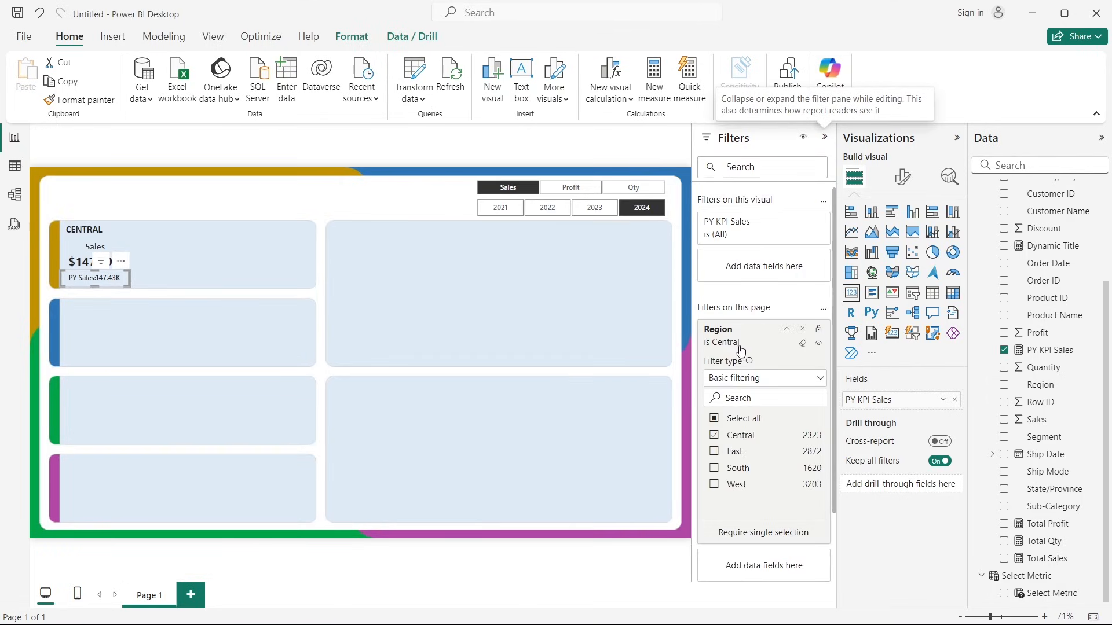
pyautogui.scroll(-1, 733, 362)
pyautogui.scroll(-3, 733, 362)
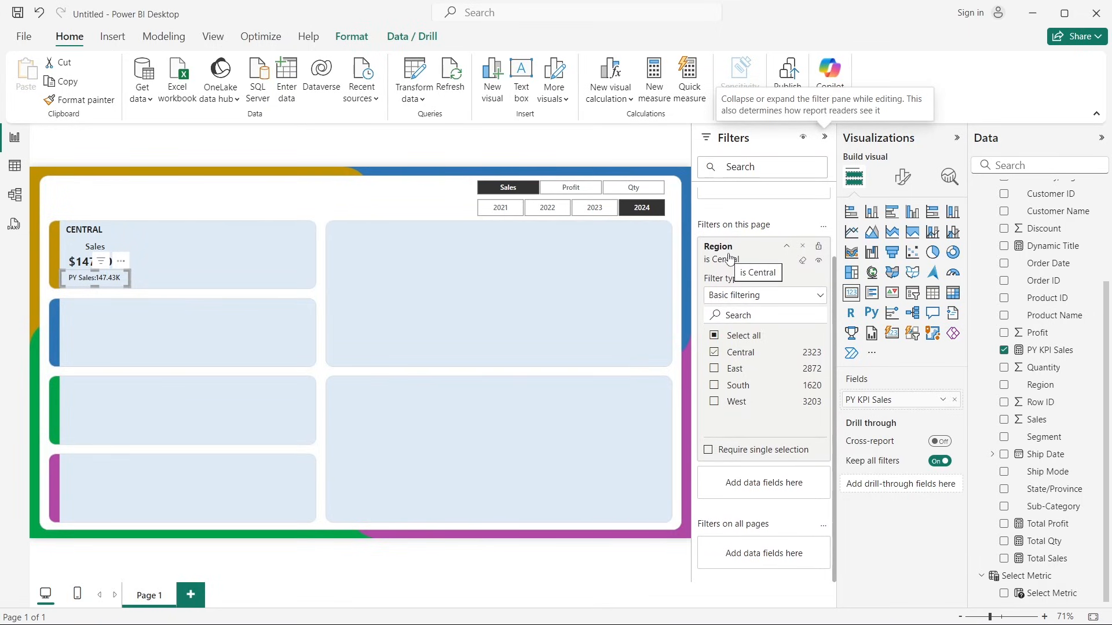
pyautogui.scroll(2, 816, 281)
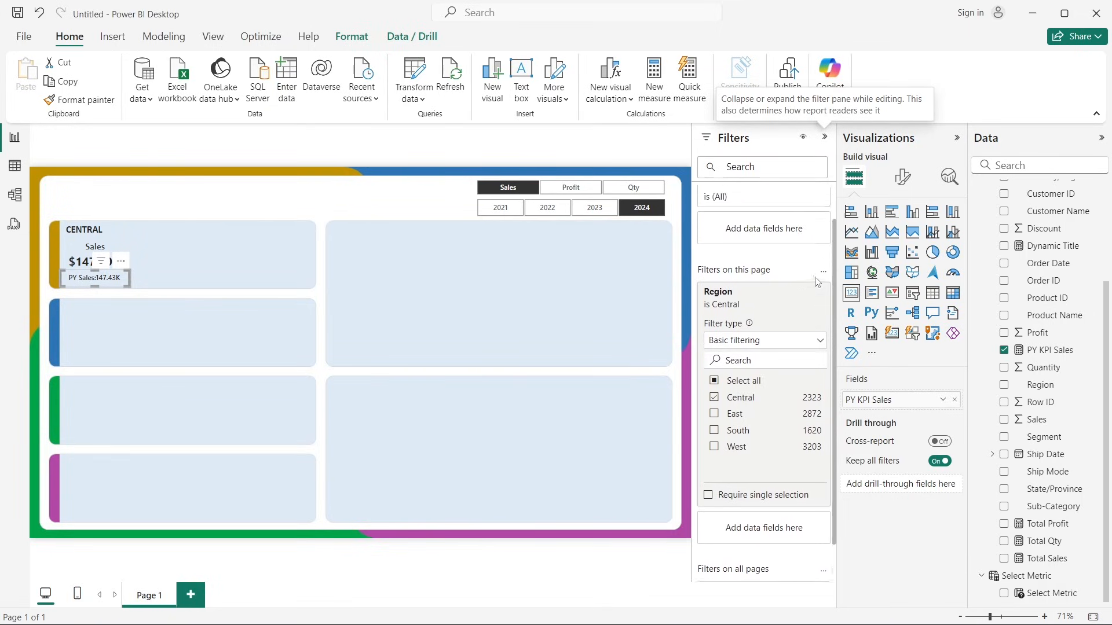
pyautogui.scroll(1, 817, 280)
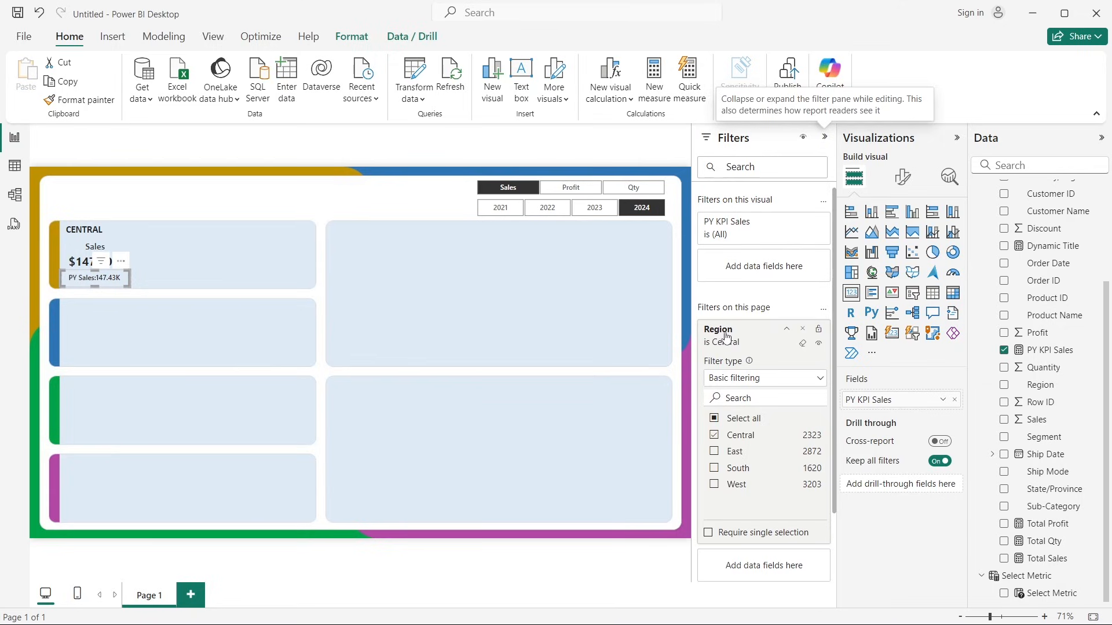
pyautogui.moveTo(750, 345); pyautogui.dragTo(762, 271)
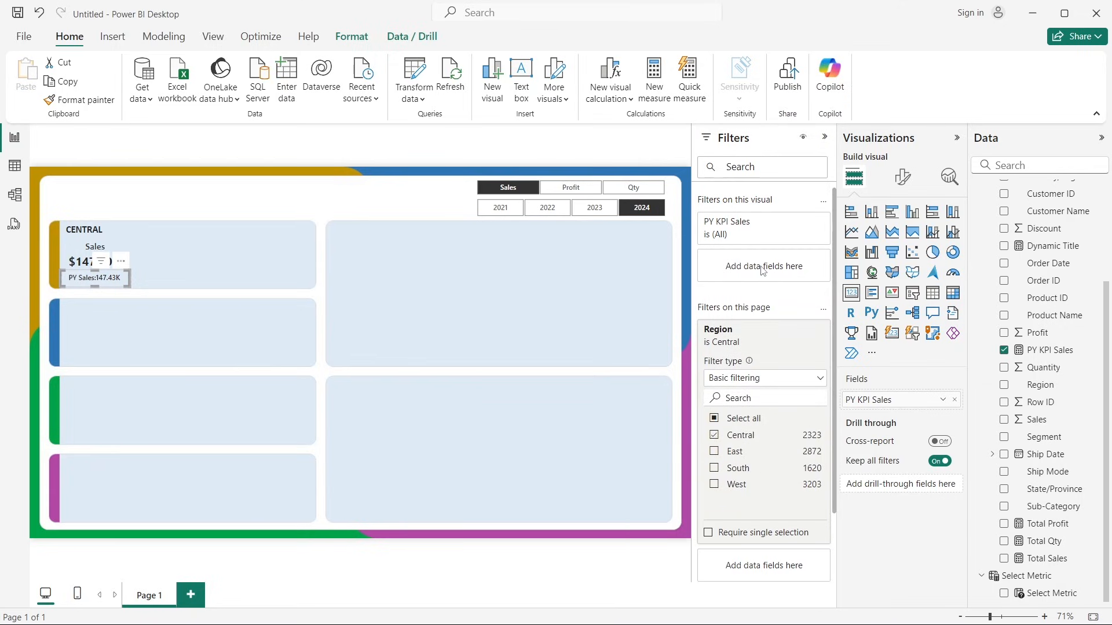
pyautogui.moveTo(730, 340); pyautogui.dragTo(807, 332)
pyautogui.click(804, 330)
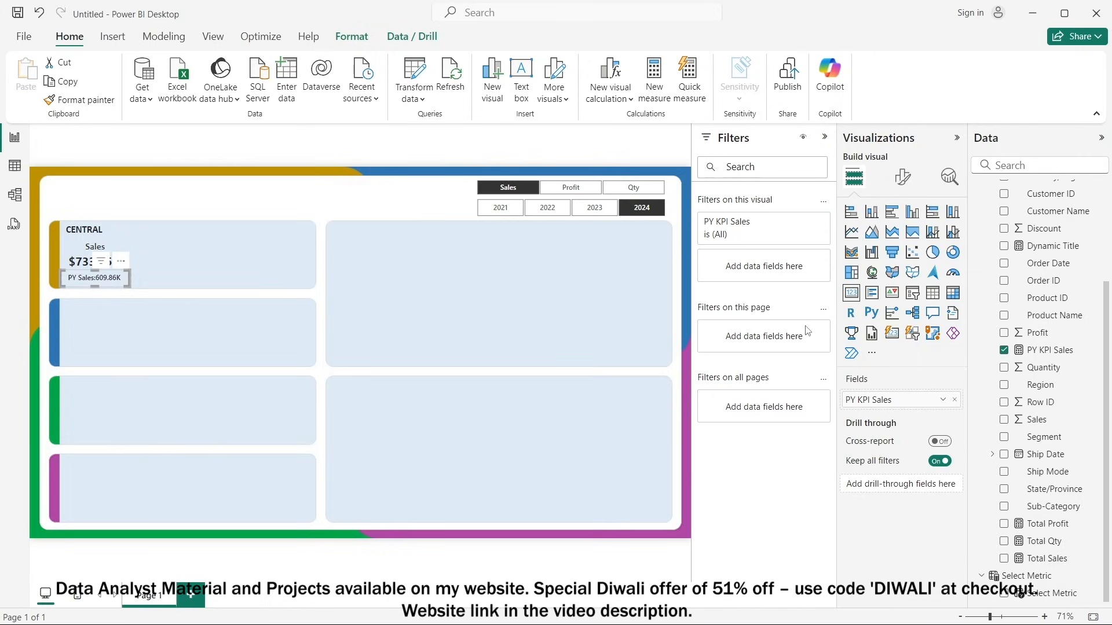
# Step: Filter the sales value card in the CENTRAL section by Region, limited to Central, at visual level
pyautogui.scroll(5, 1054, 501)
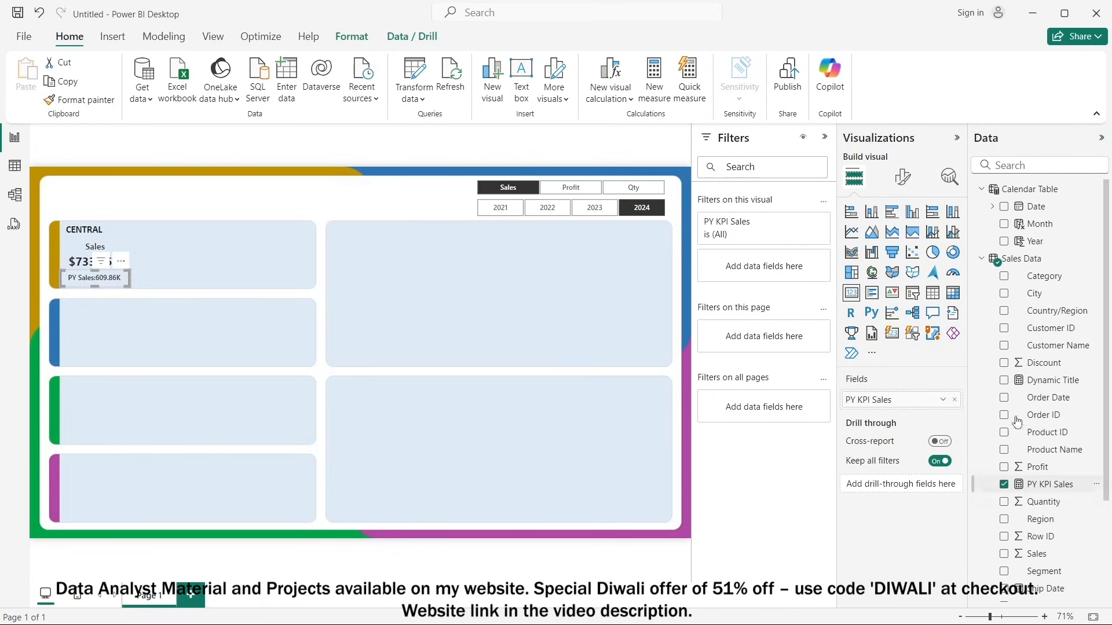
pyautogui.click(95, 246)
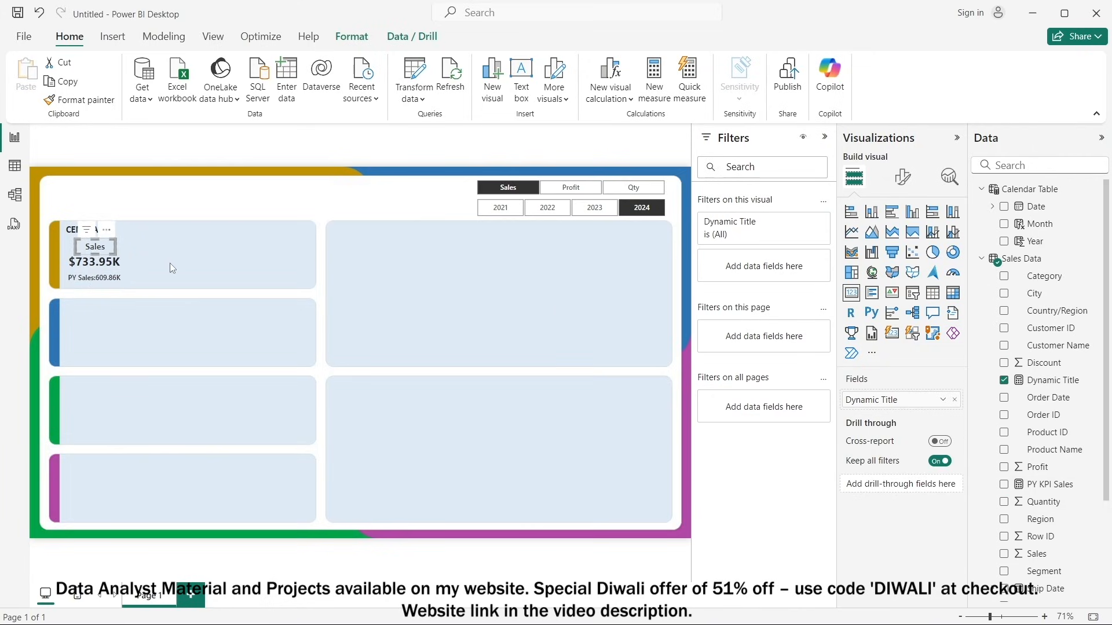
pyautogui.click(83, 263)
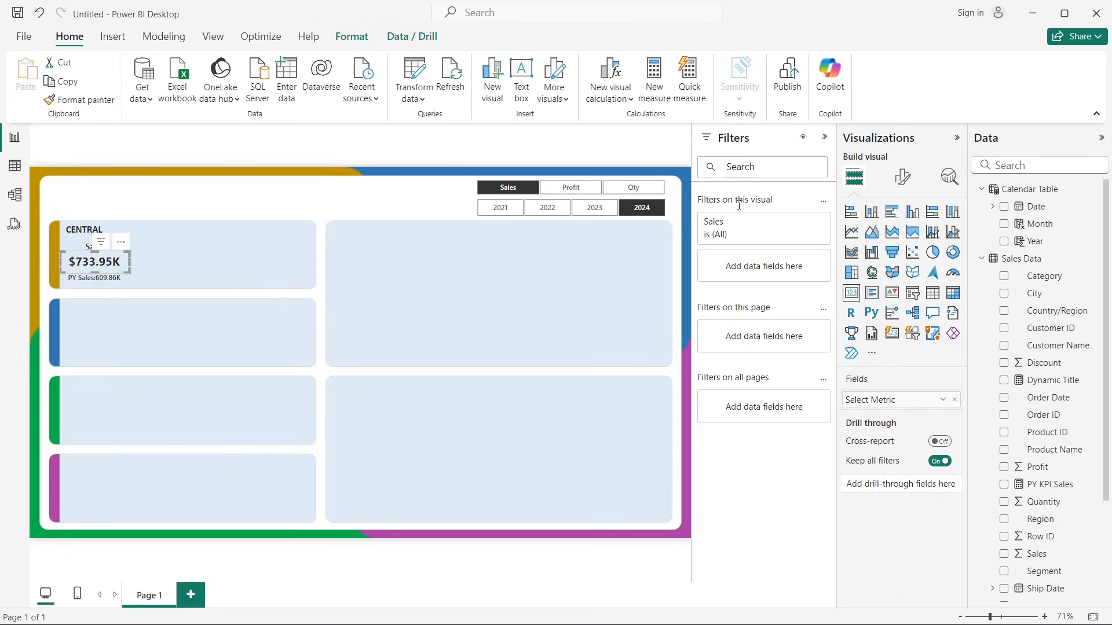
pyautogui.moveTo(696, 199)
pyautogui.mouseDown()
pyautogui.moveTo(710, 199)
pyautogui.moveTo(689, 203)
pyautogui.mouseUp()
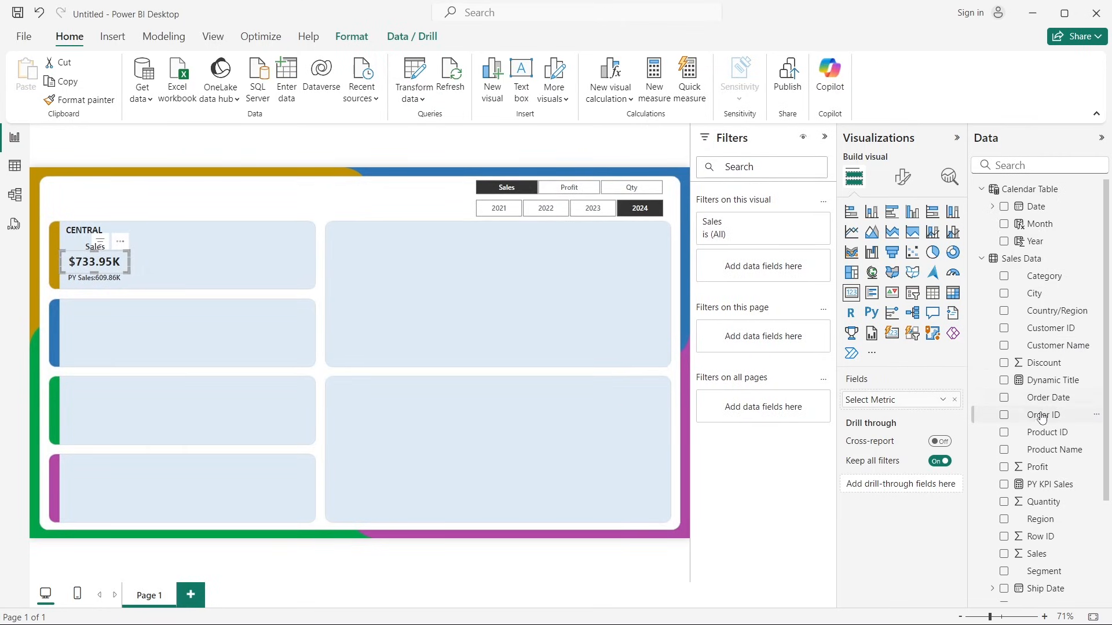
pyautogui.moveTo(1046, 525); pyautogui.dragTo(770, 266)
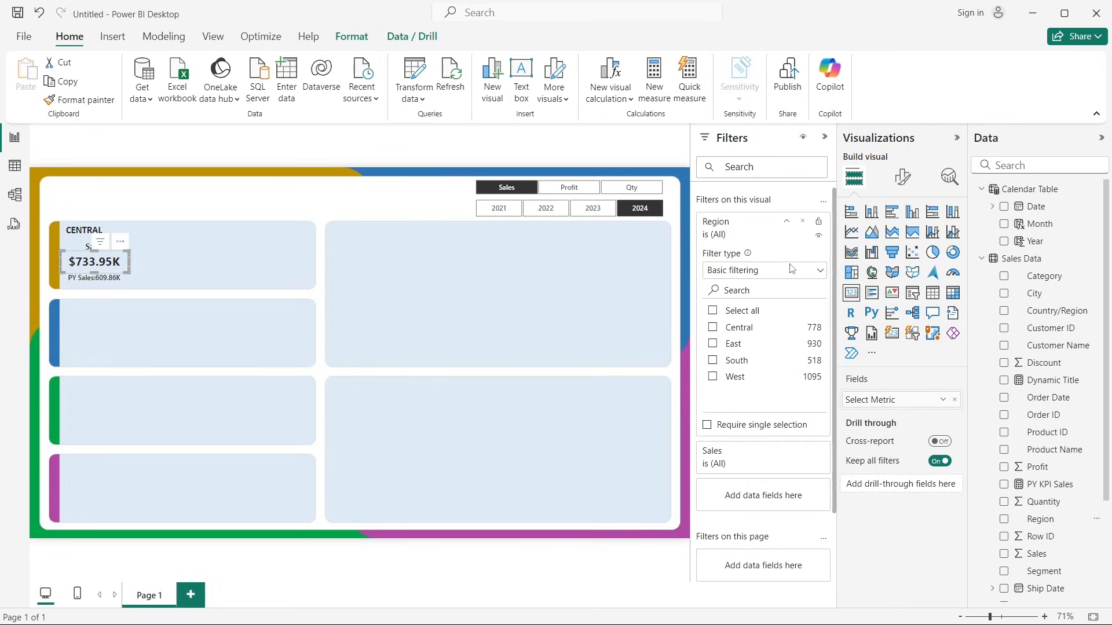
pyautogui.click(712, 328)
# Step: Add a visual-level Region filter set to Central to the PY KPI Sales card
pyautogui.click(85, 286)
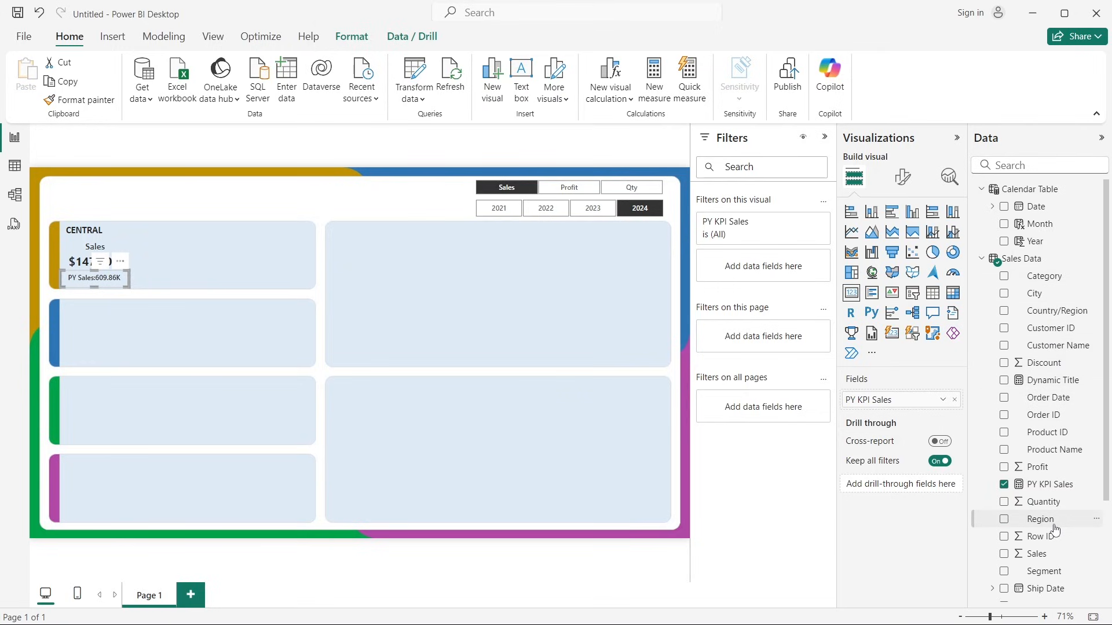
pyautogui.moveTo(1041, 519); pyautogui.dragTo(777, 273)
pyautogui.click(712, 366)
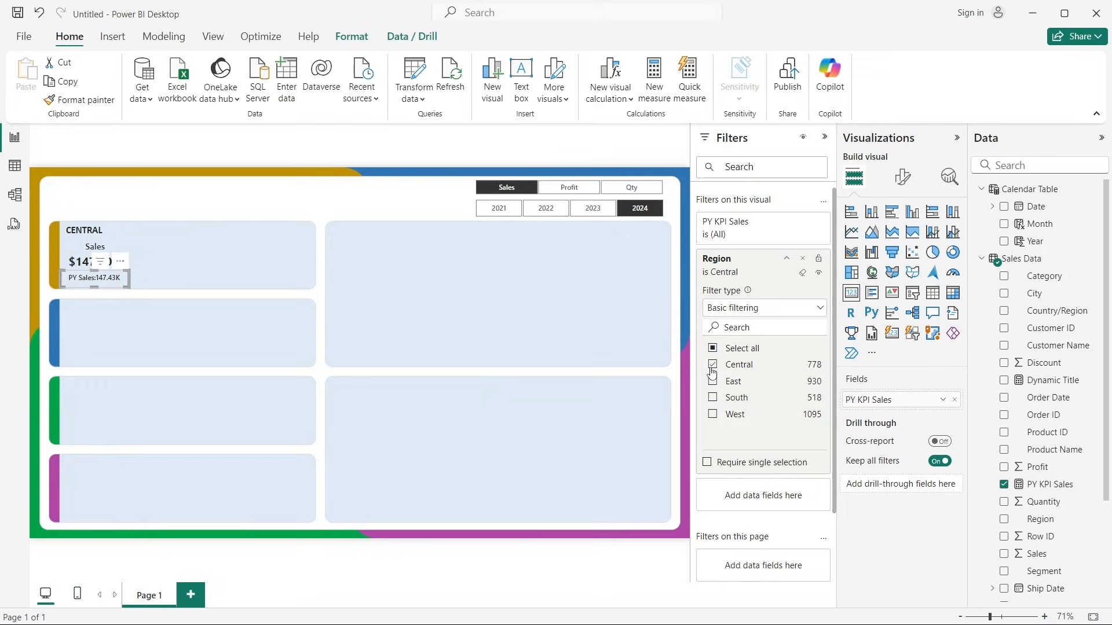
pyautogui.click(238, 214)
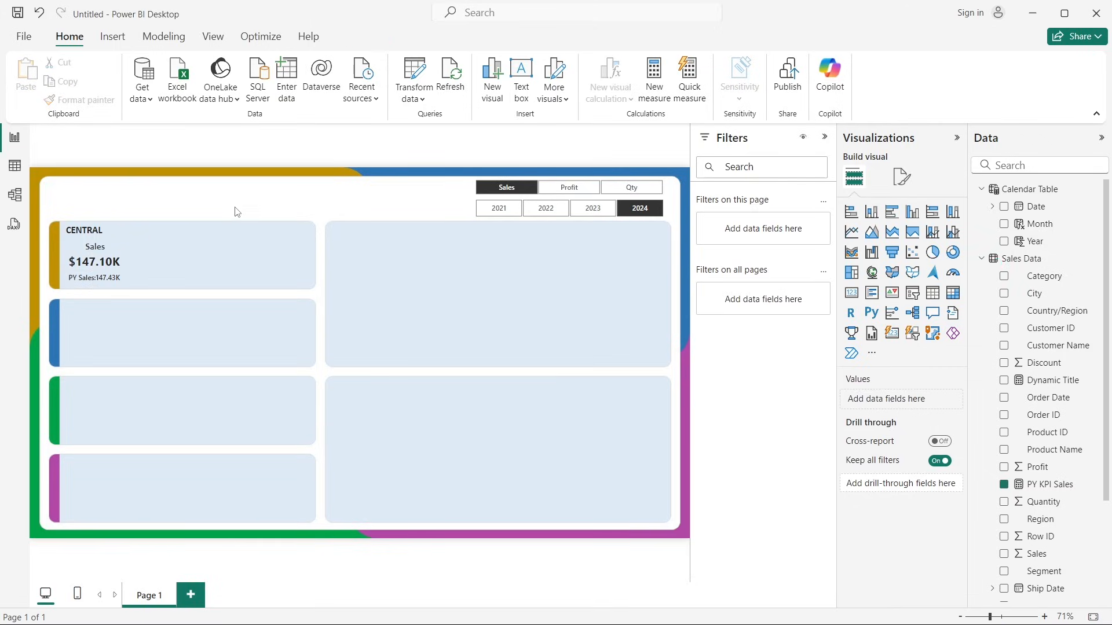
# Step: Insert a stacked column chart, widen it and place it between the CENTRAL section and the large upper panel
pyautogui.click(825, 136)
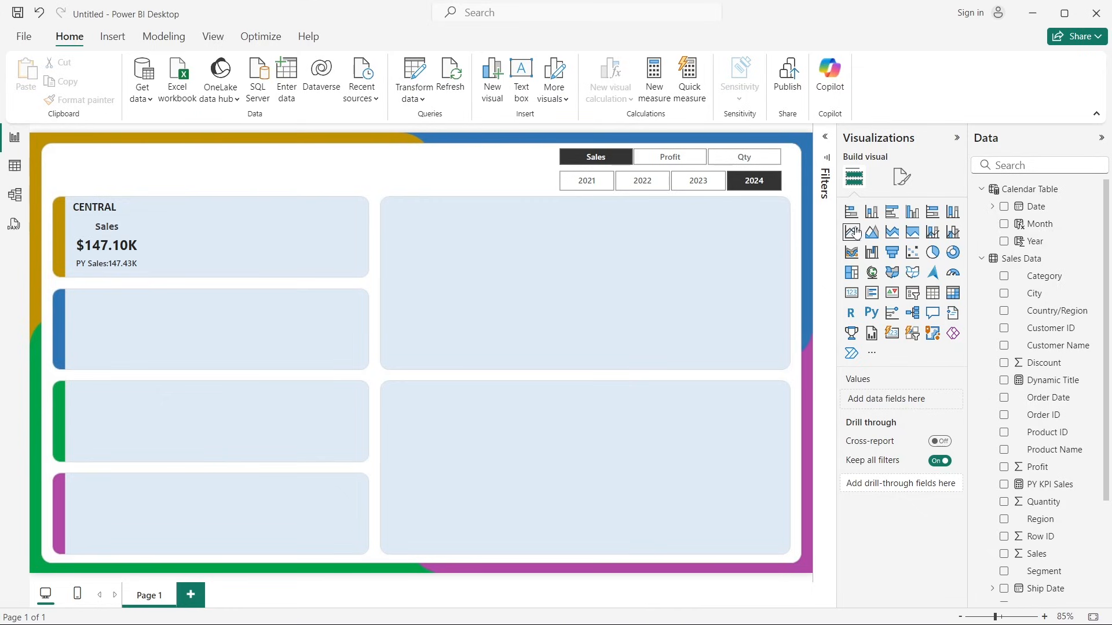
pyautogui.click(878, 220)
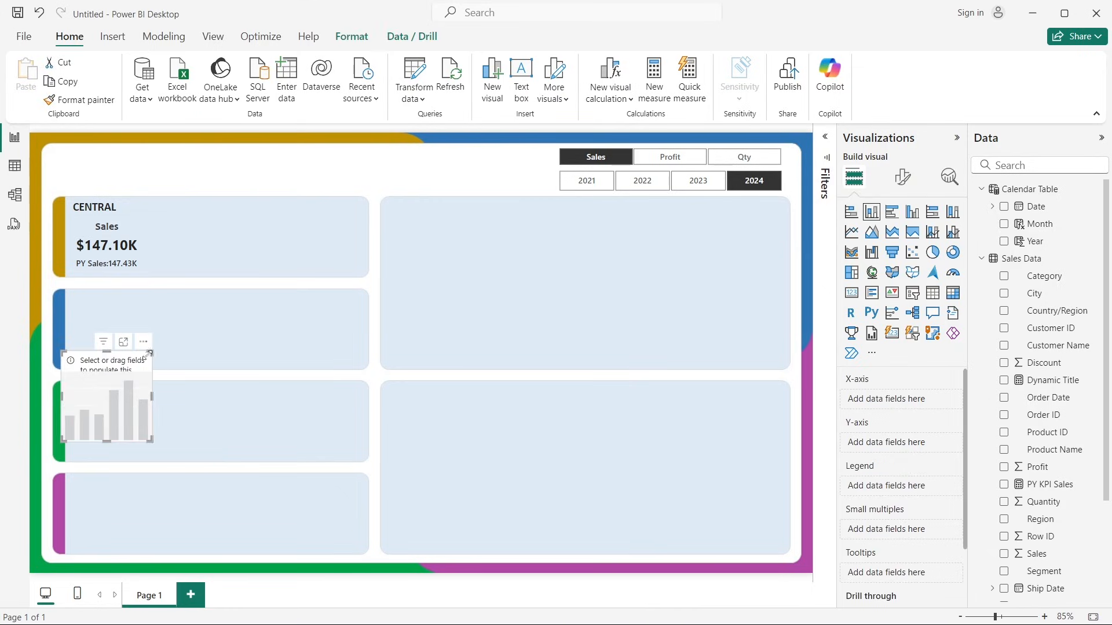
pyautogui.moveTo(149, 352); pyautogui.dragTo(407, 205)
pyautogui.moveTo(408, 267); pyautogui.dragTo(648, 280)
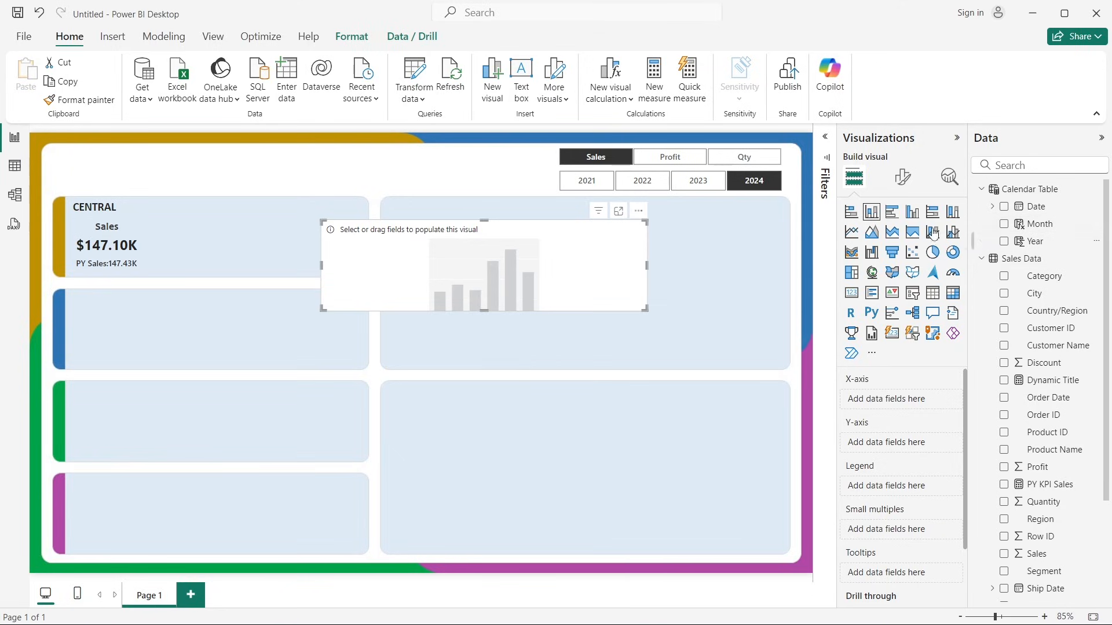
# Step: Plot Select Metric on the column chart's Y-axis against Month on the X-axis
pyautogui.moveTo(1039, 223); pyautogui.dragTo(912, 399)
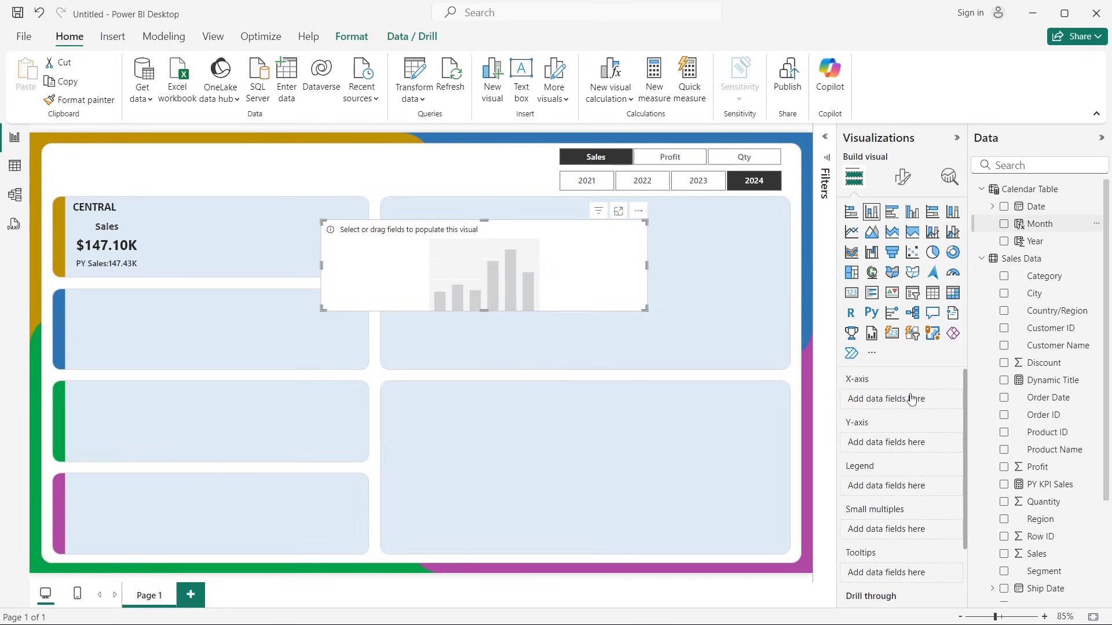
pyautogui.scroll(-2, 1058, 489)
pyautogui.scroll(-1, 1058, 489)
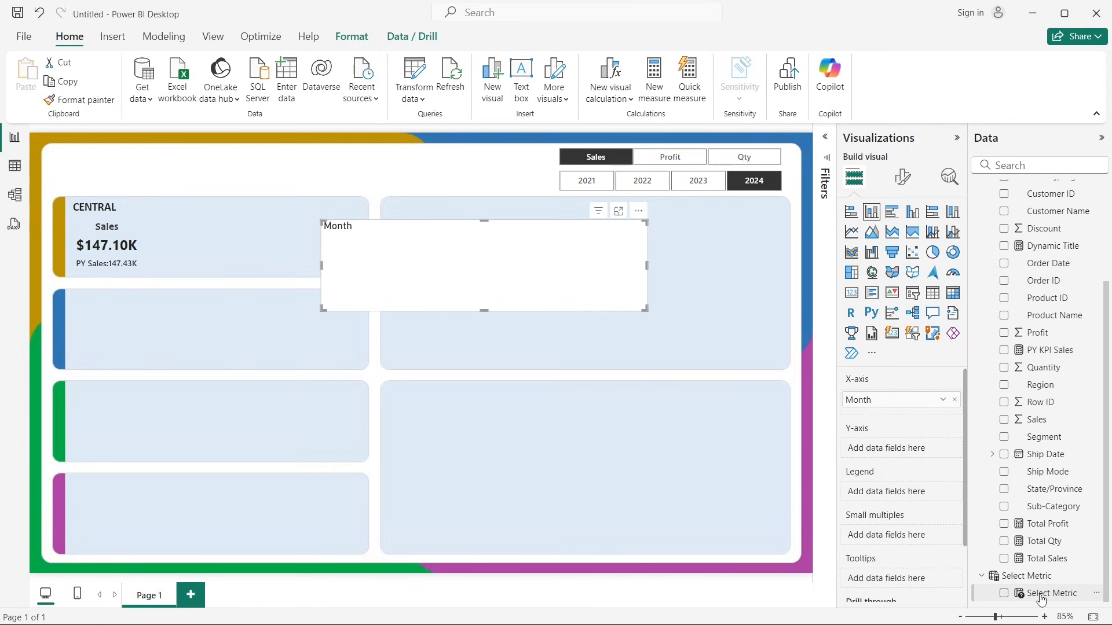
pyautogui.moveTo(1057, 594); pyautogui.dragTo(921, 450)
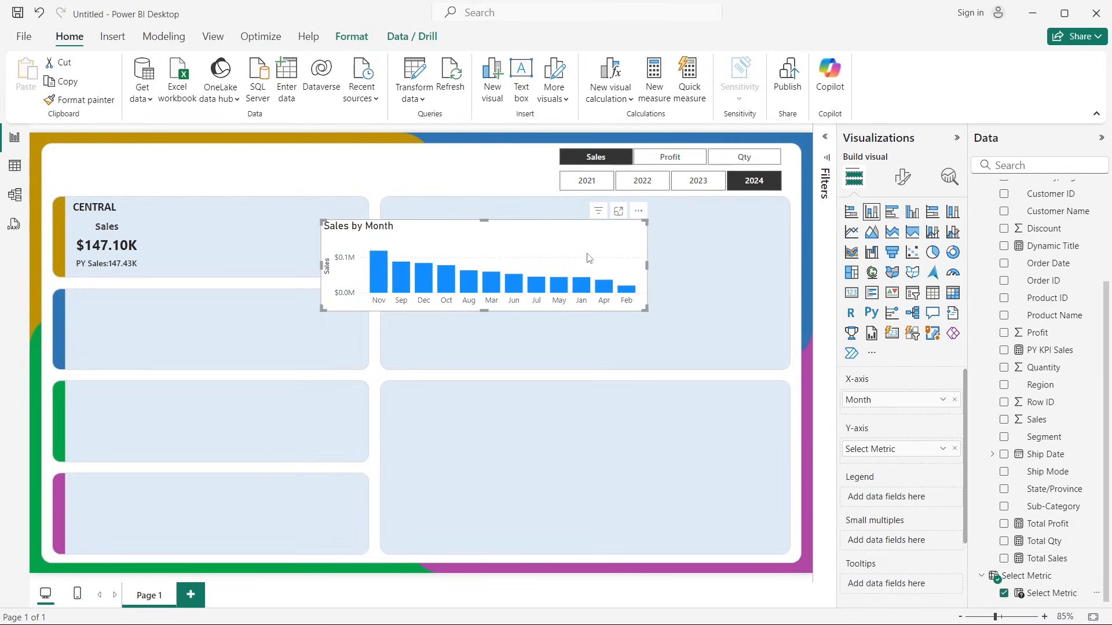
# Step: Sort the column chart's axis by Month instead of by Sales
pyautogui.click(639, 211)
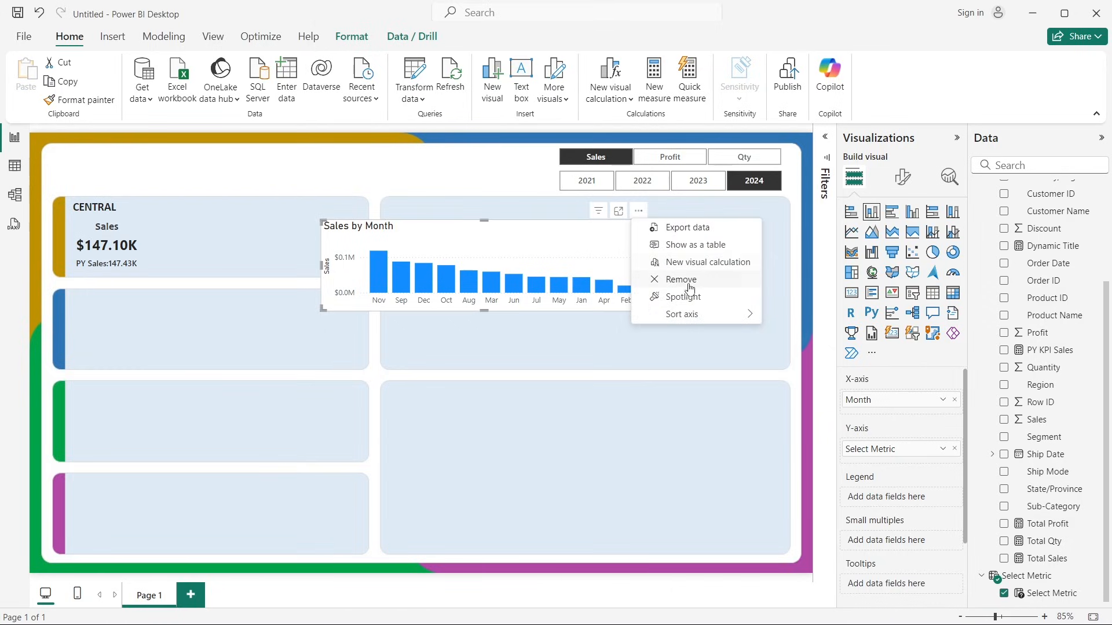
pyautogui.moveTo(691, 317)
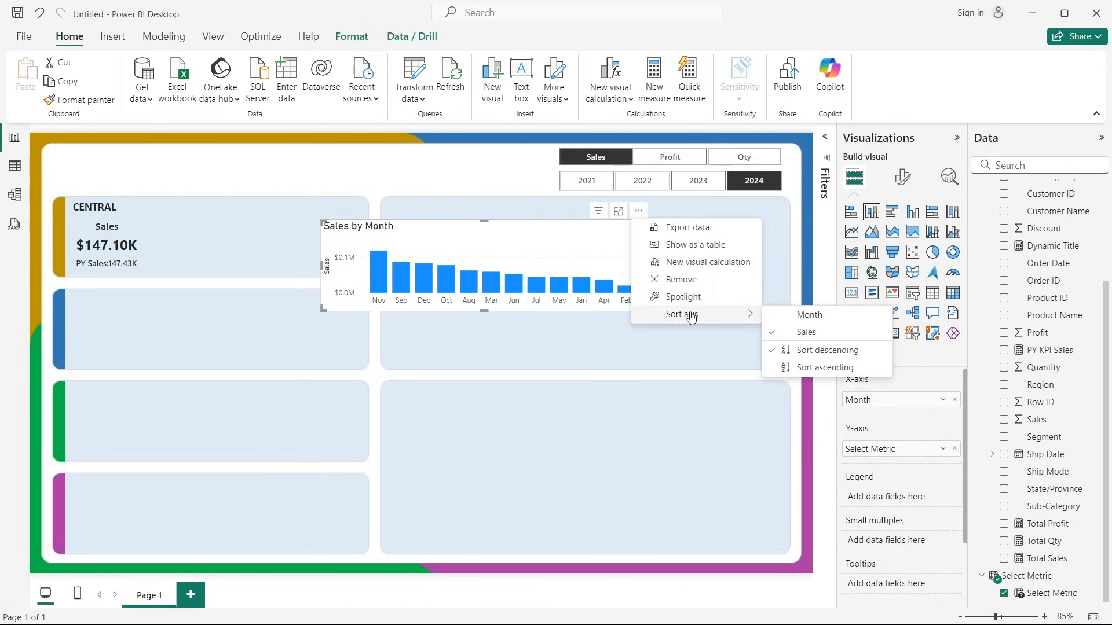
pyautogui.click(806, 315)
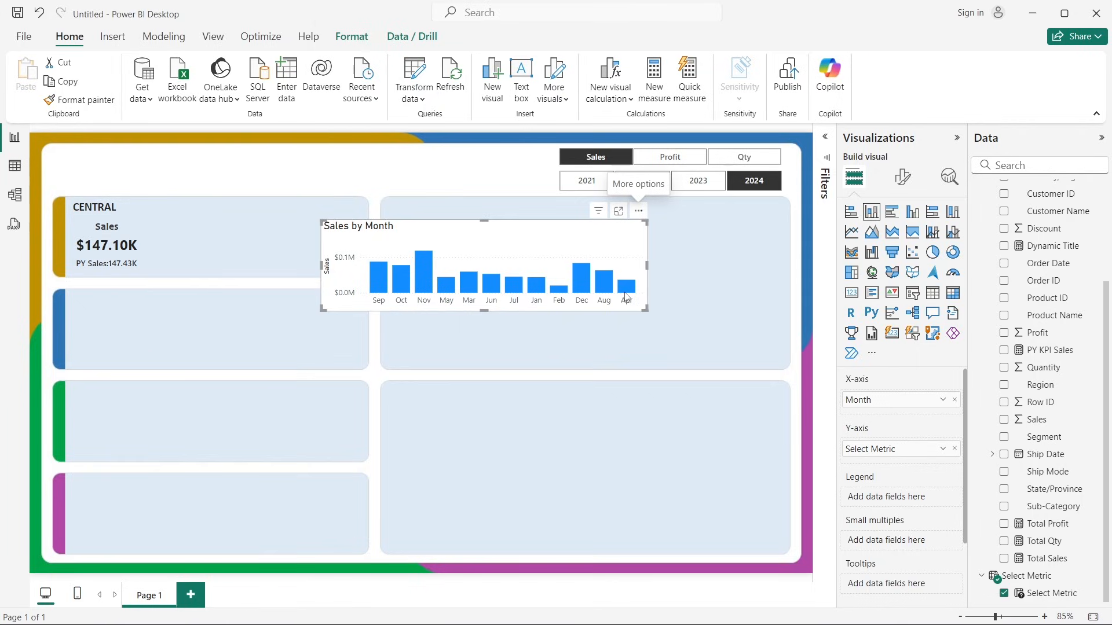
pyautogui.moveTo(625, 297)
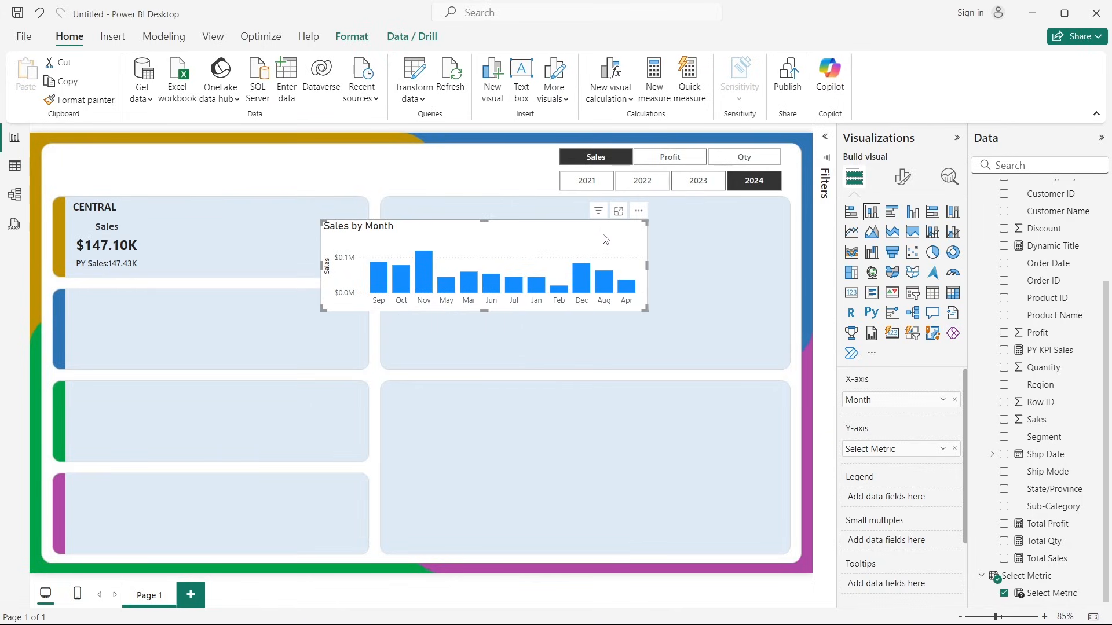
# Step: Create a new calculated column in the Calendar Table and name it Month Number
pyautogui.scroll(3, 1046, 249)
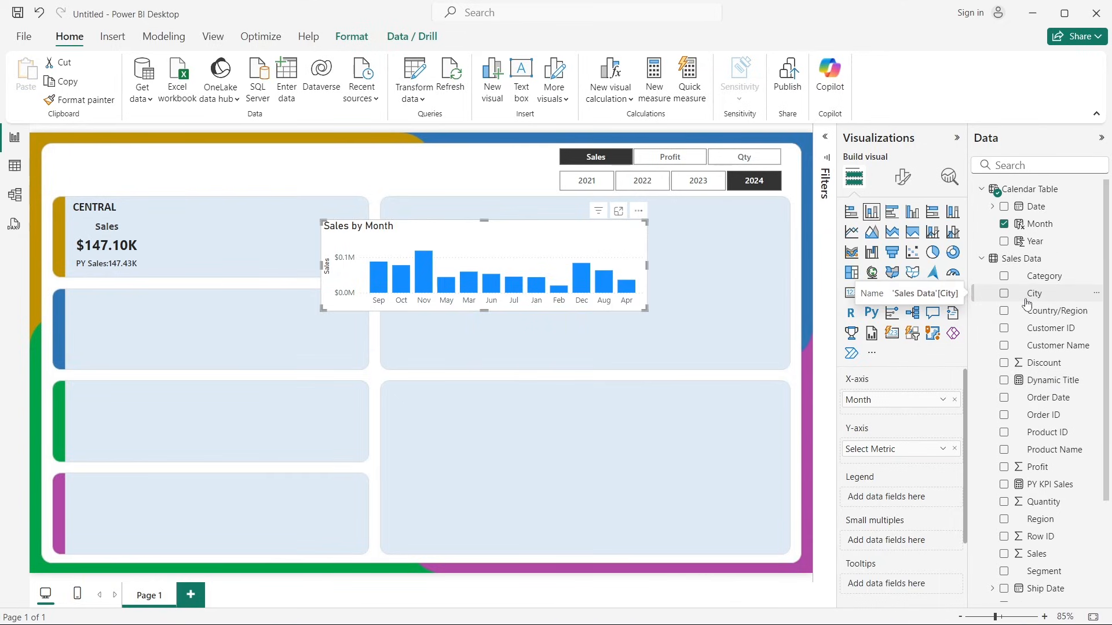
pyautogui.click(5, 170)
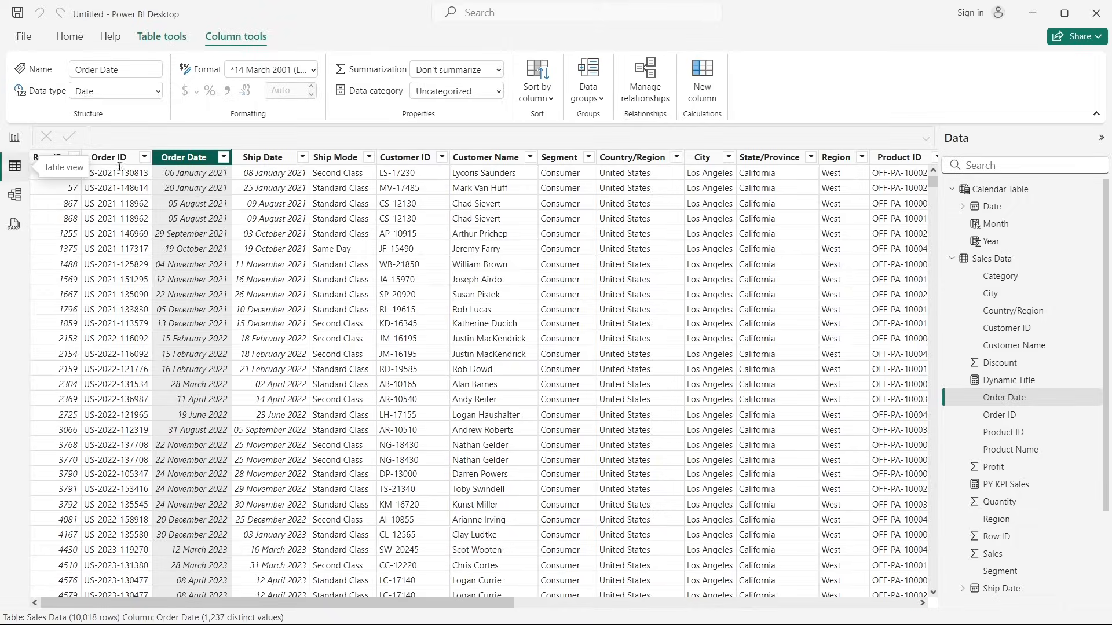
pyautogui.click(991, 191)
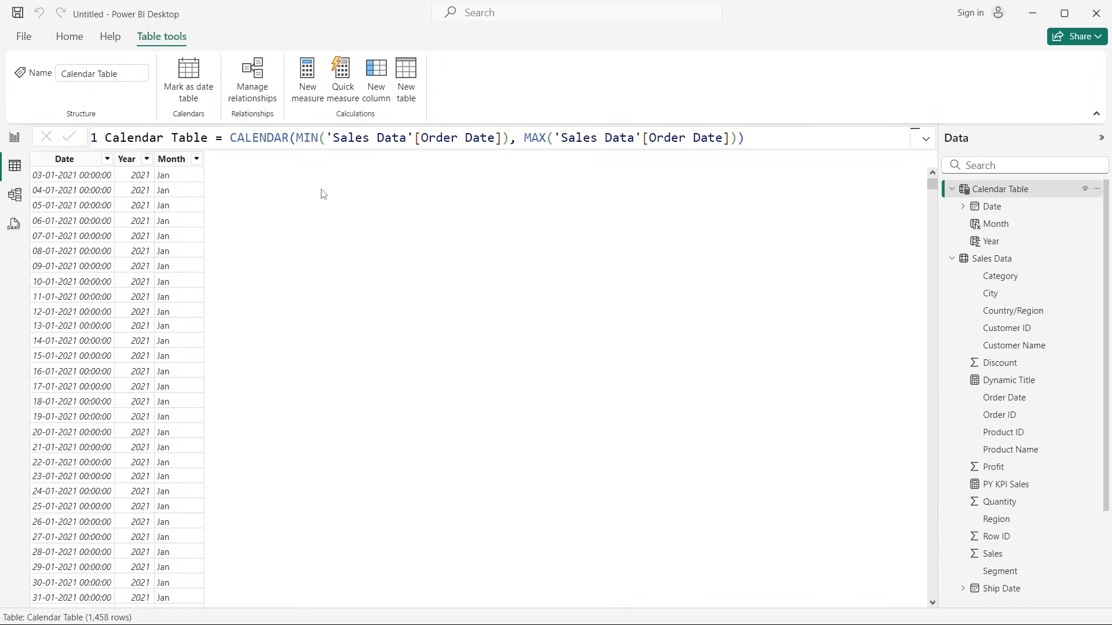
pyautogui.click(374, 102)
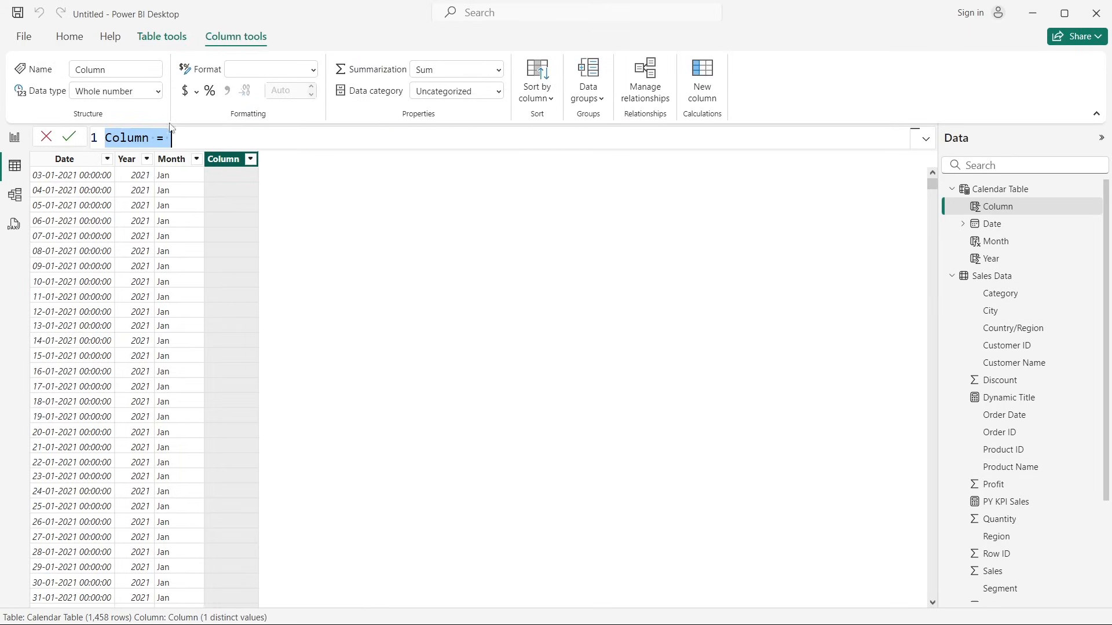
pyautogui.doubleClick(125, 139)
pyautogui.write('Month ')
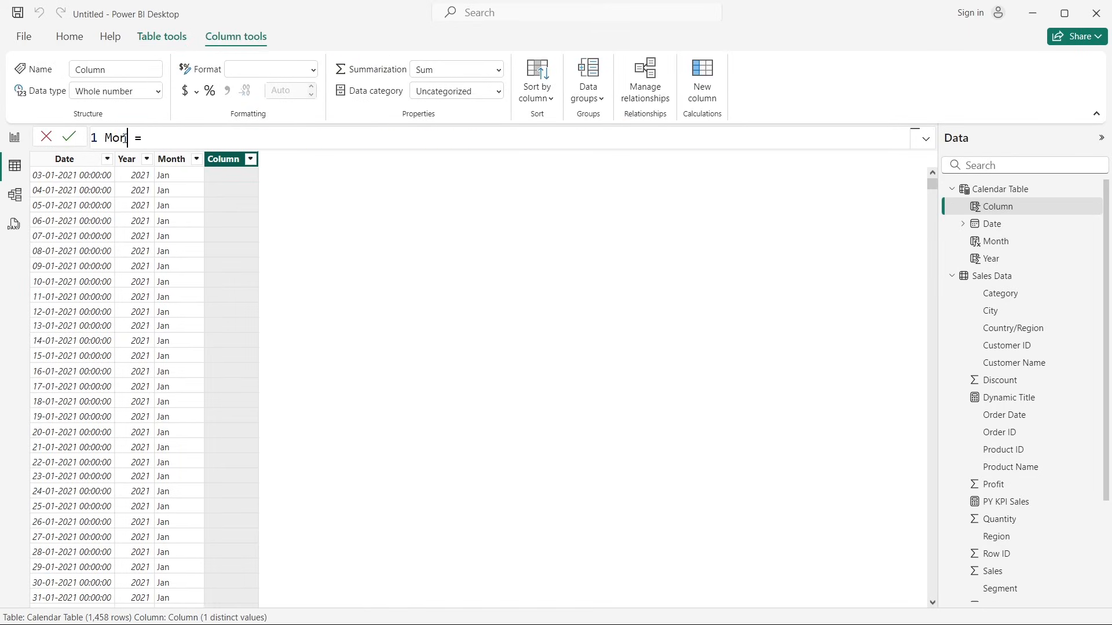
pyautogui.write('Number')
# Step: Define Month Number as MONTH('Calendar Table'[Date]) and check its values against the dates
pyautogui.write('mont')
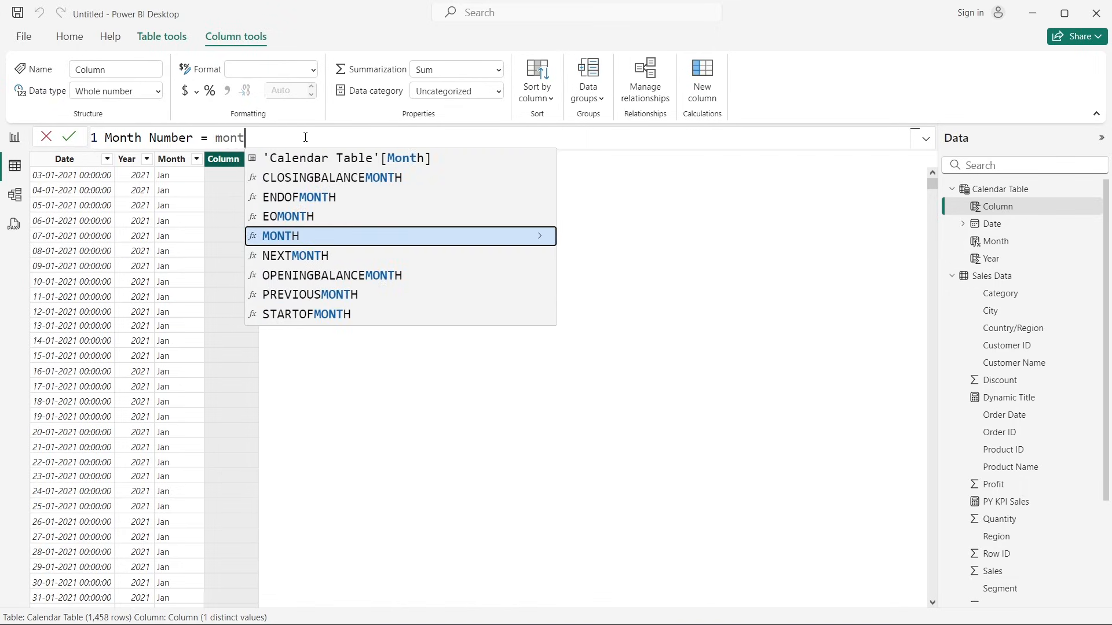
pyautogui.press('Tab')
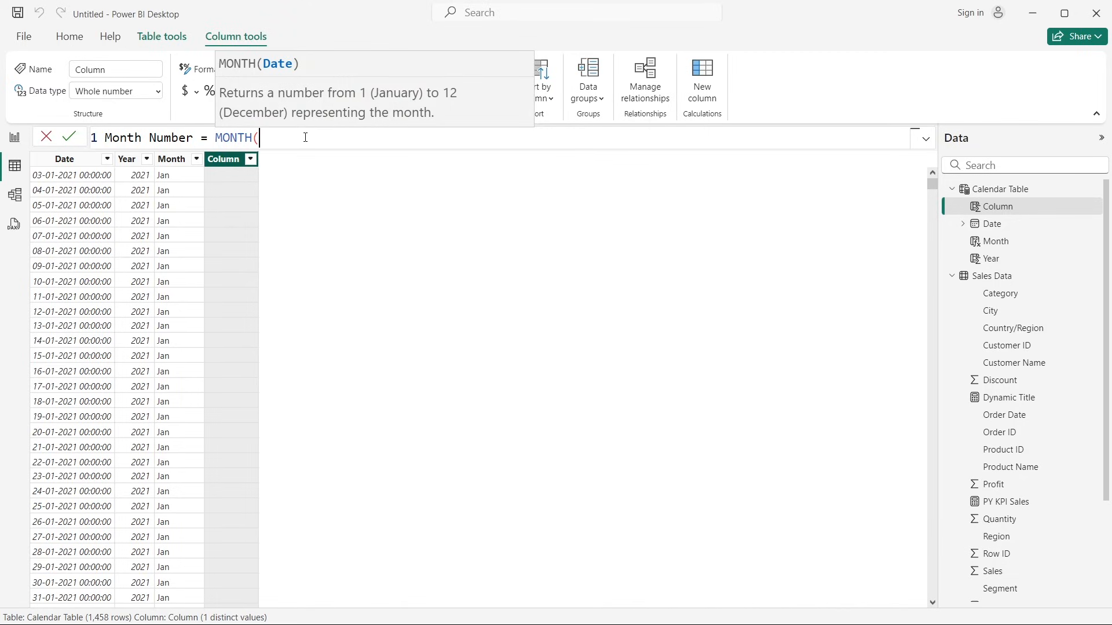
pyautogui.write('date')
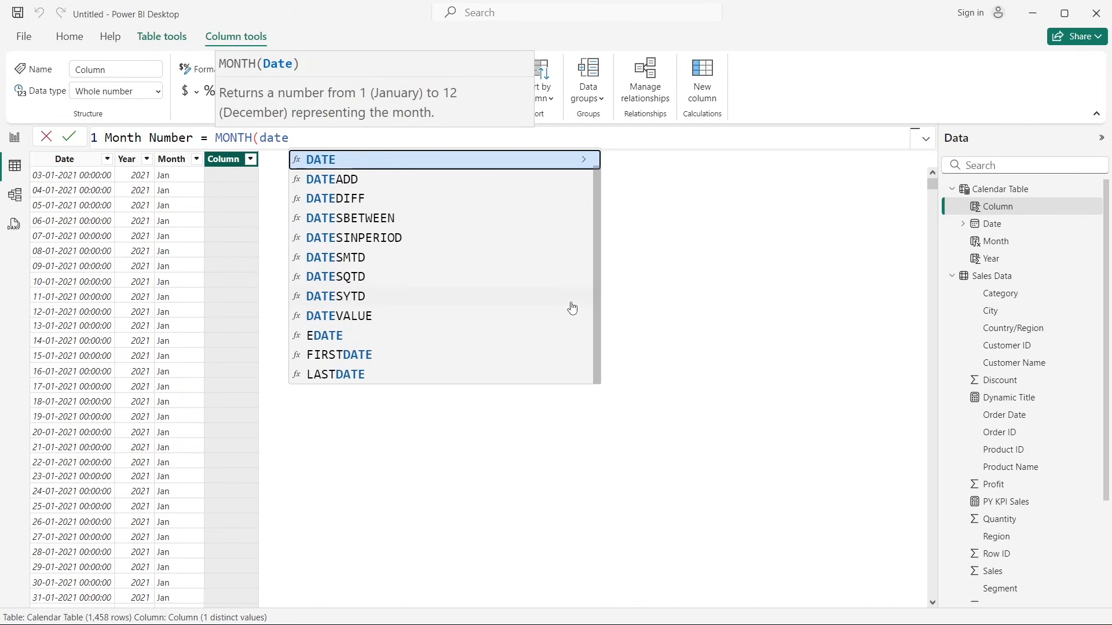
pyautogui.click(369, 159)
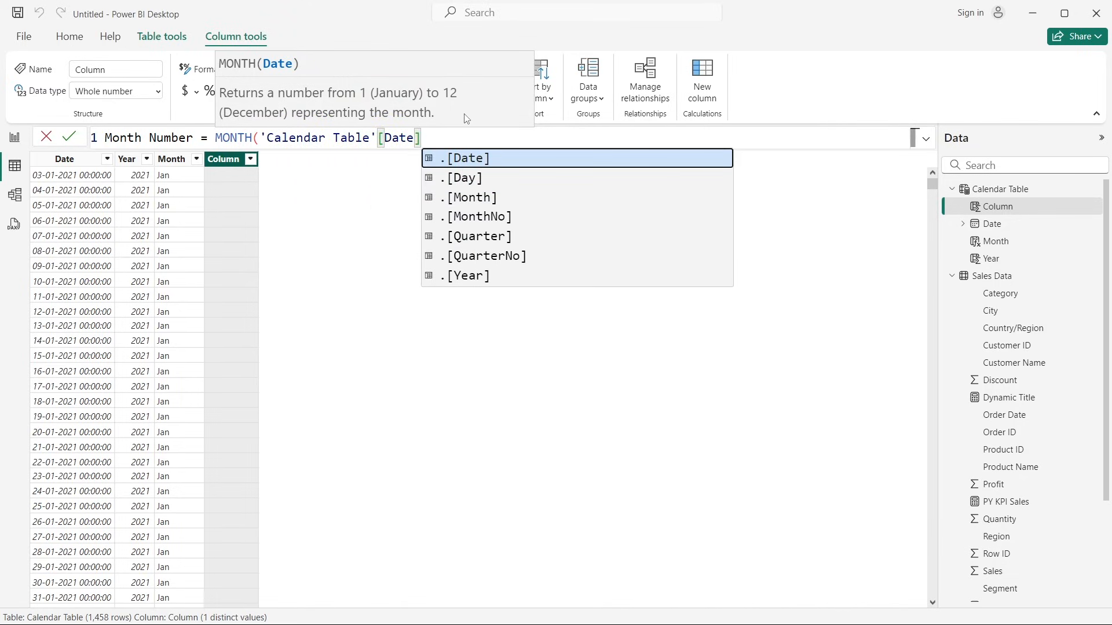
pyautogui.write(')')
pyautogui.press('Return')
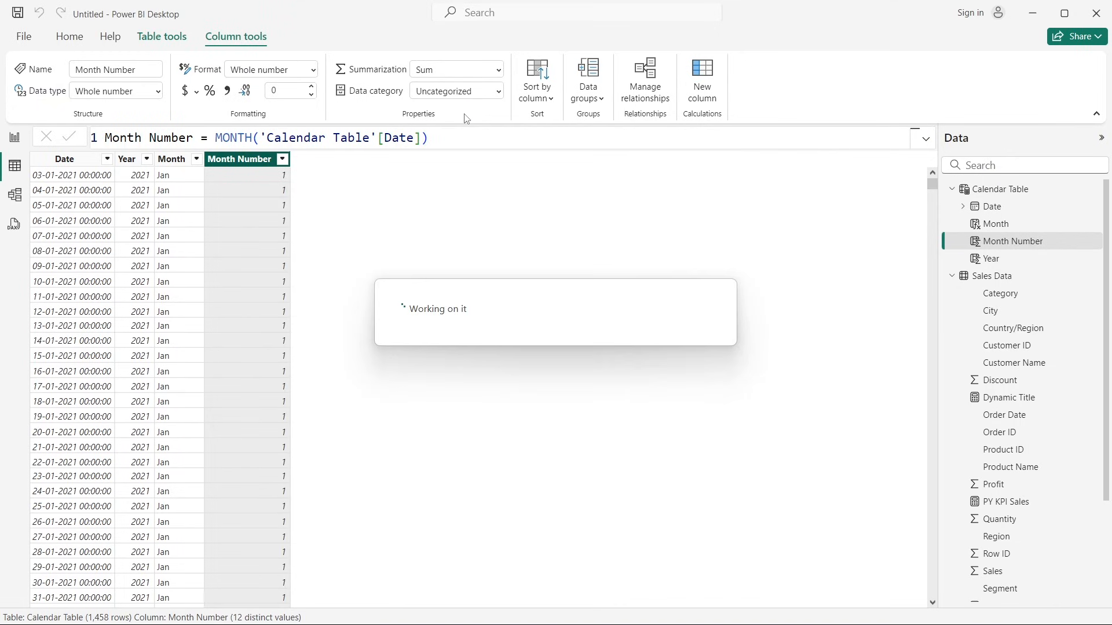
pyautogui.scroll(-20, 265, 336)
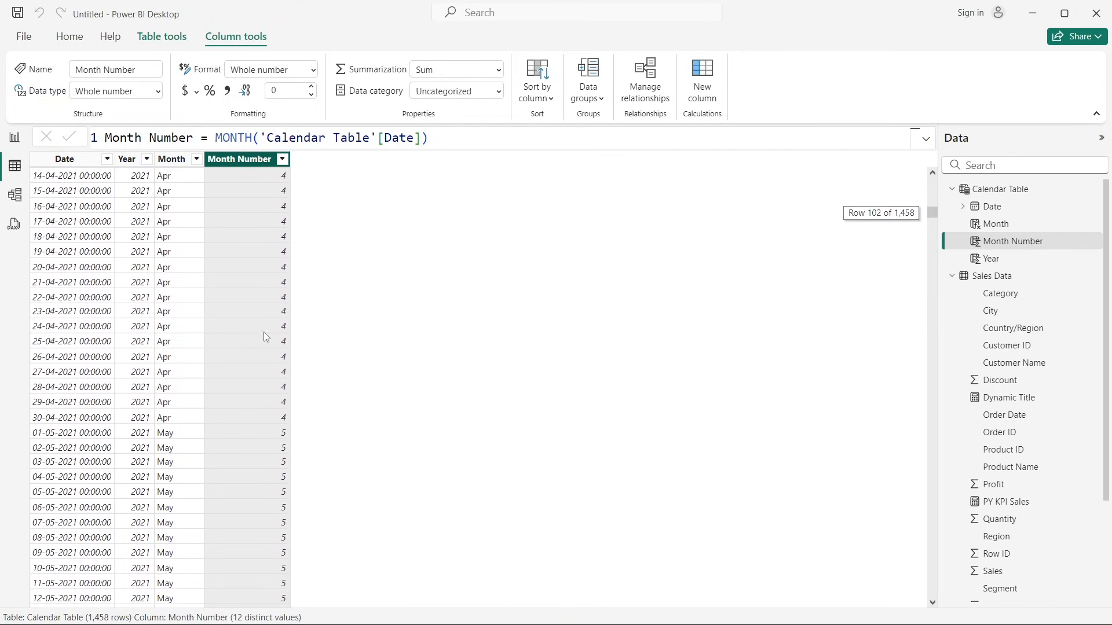
pyautogui.click(76, 334)
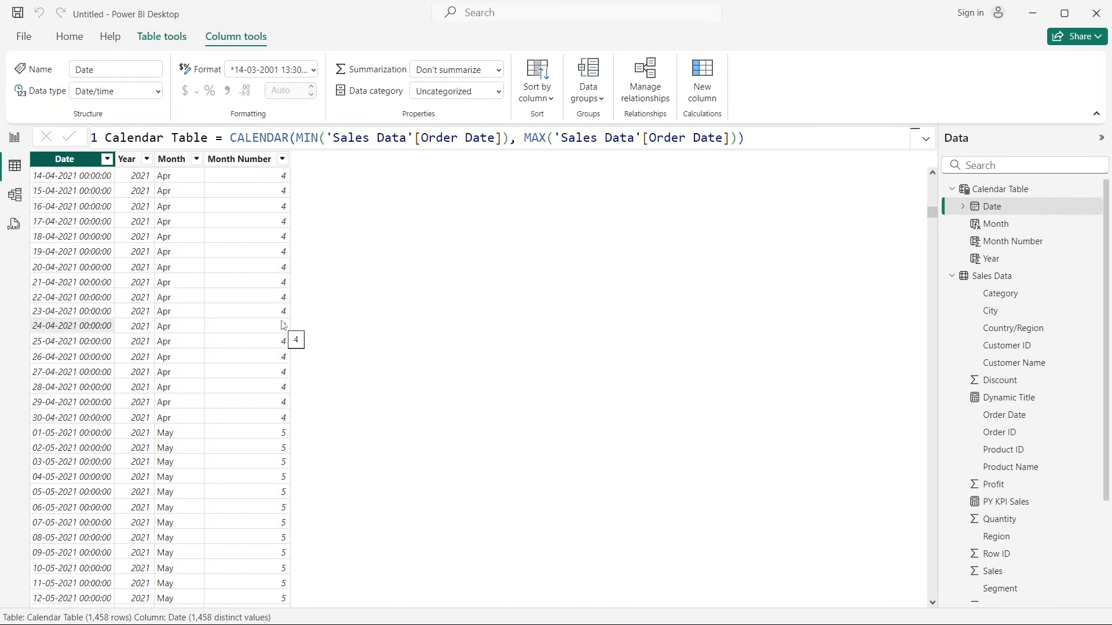
# Step: Return to the report and sort the Month column of the Calendar Table by Month Number
pyautogui.click(14, 137)
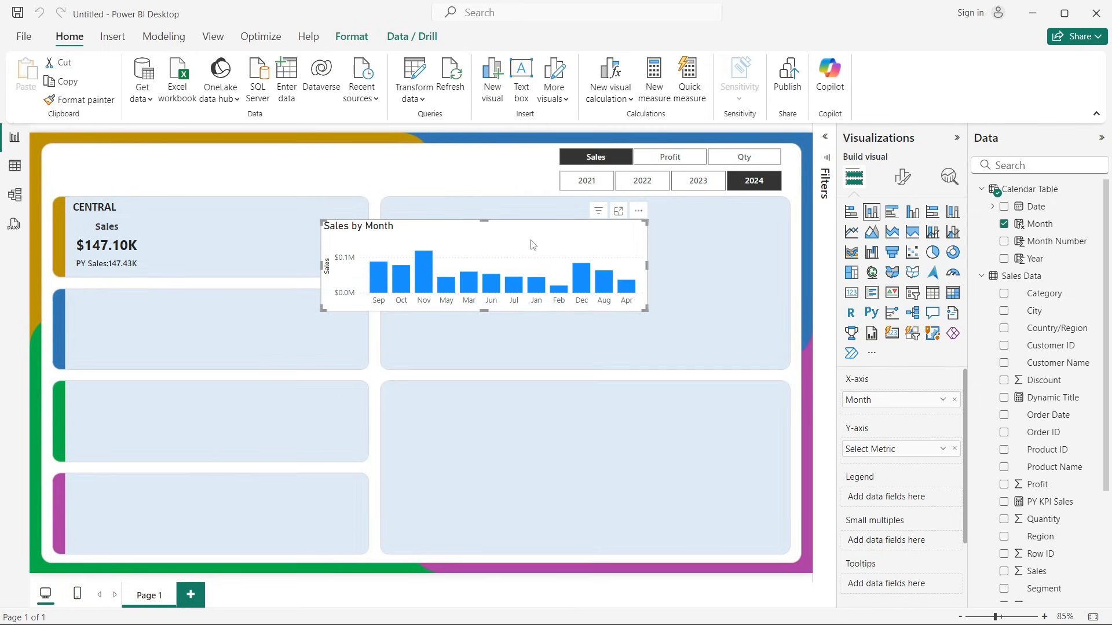
pyautogui.click(1041, 225)
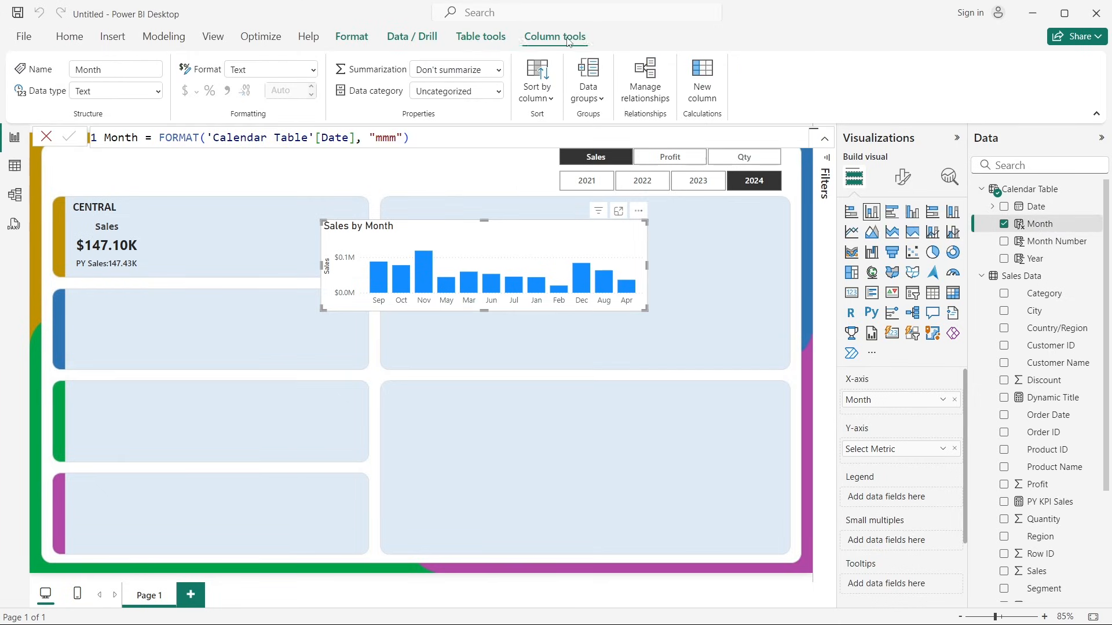
pyautogui.click(547, 88)
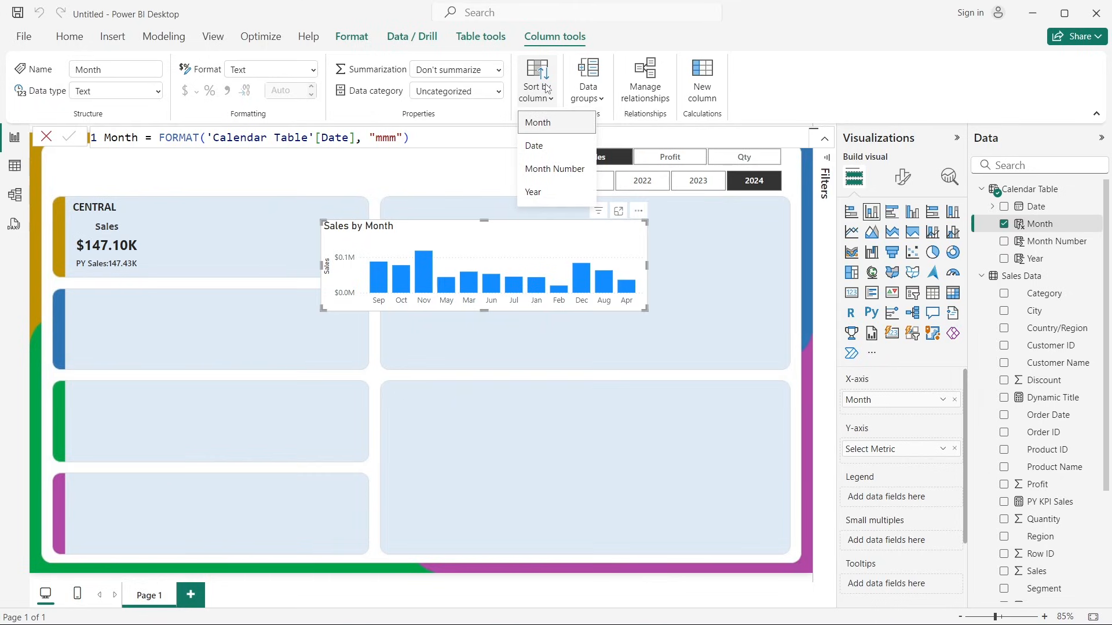
pyautogui.click(544, 177)
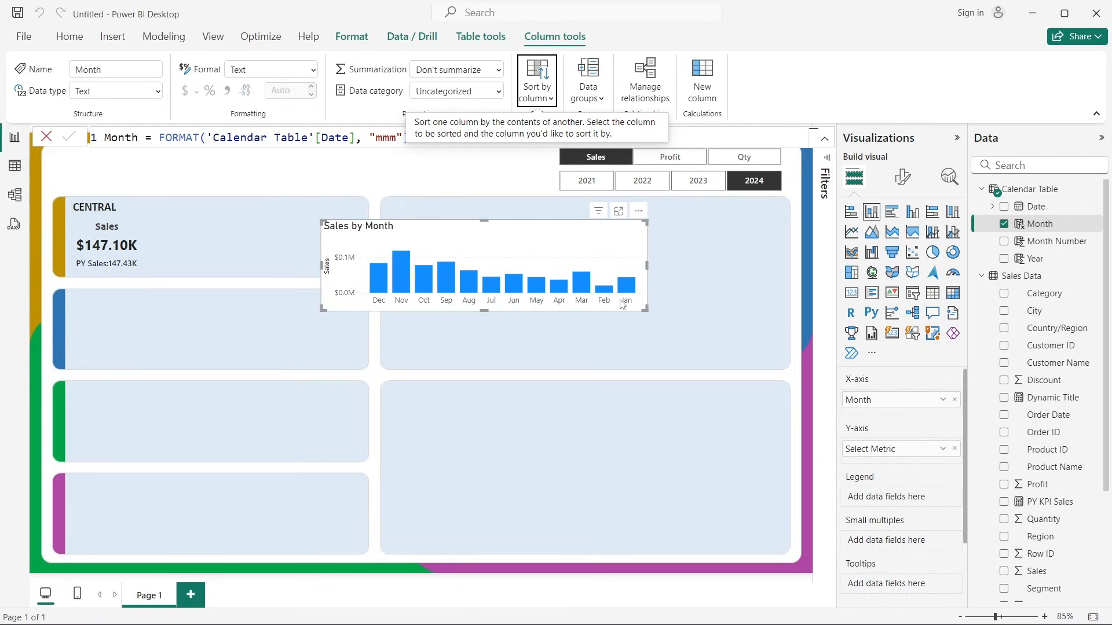
# Step: Sort the column chart's Month axis in ascending order
pyautogui.click(643, 211)
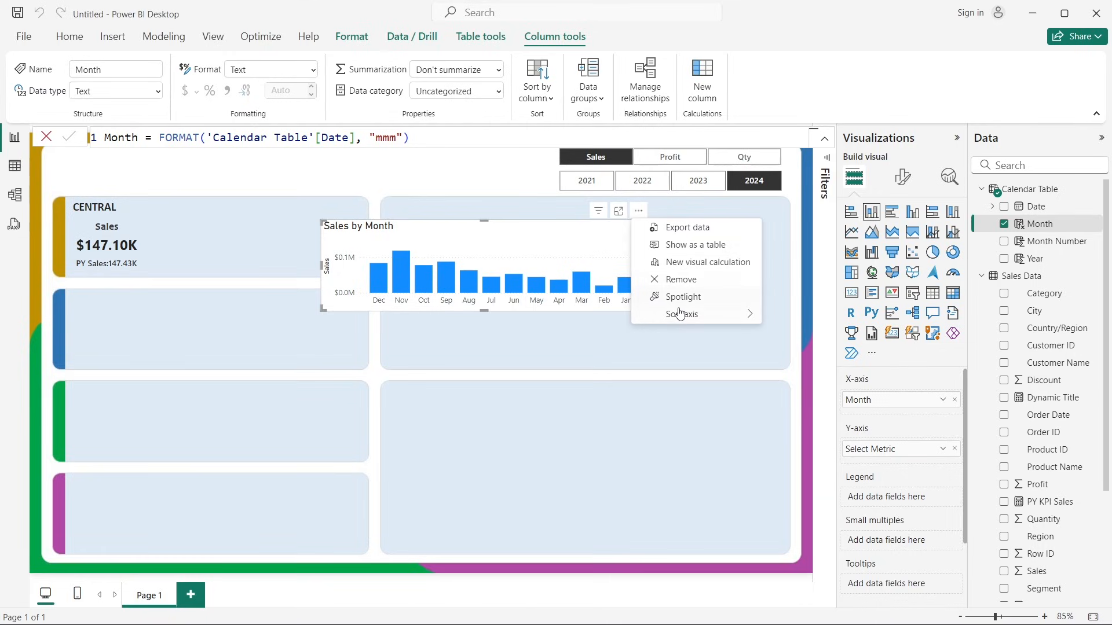
pyautogui.moveTo(678, 314)
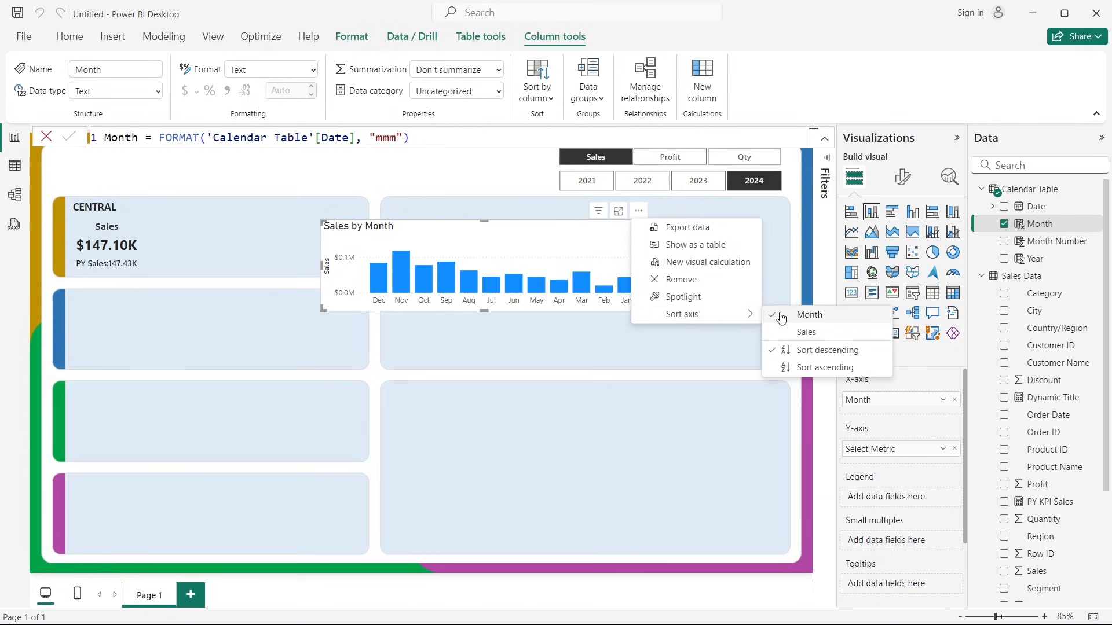
pyautogui.click(825, 368)
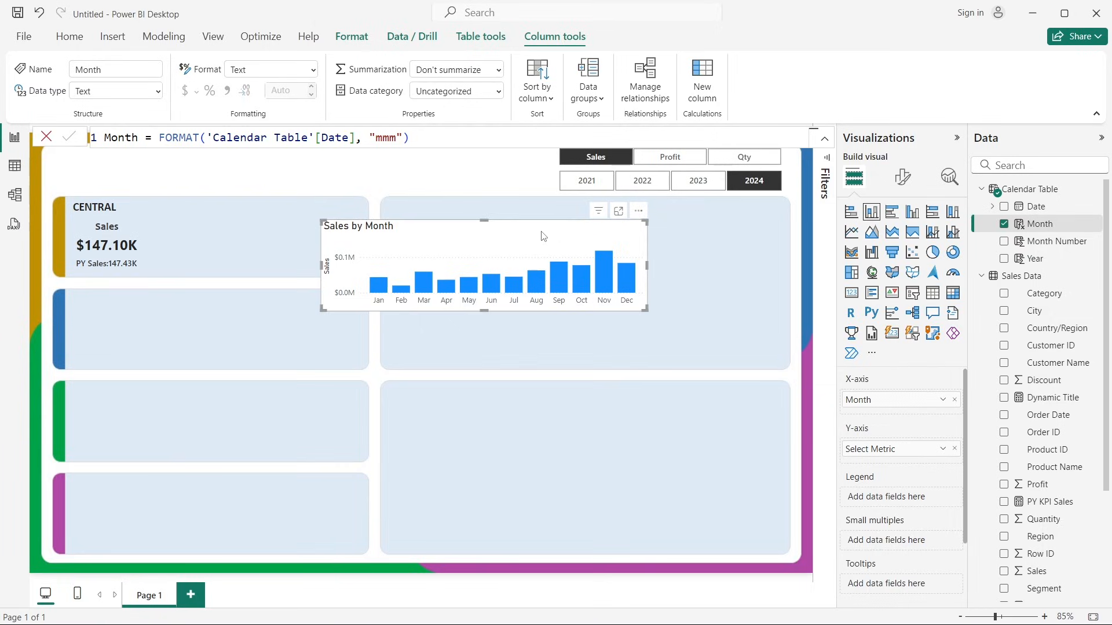
# Step: Try hiding the column chart's X-axis values in the visual formatting settings and turn them back on
pyautogui.click(912, 189)
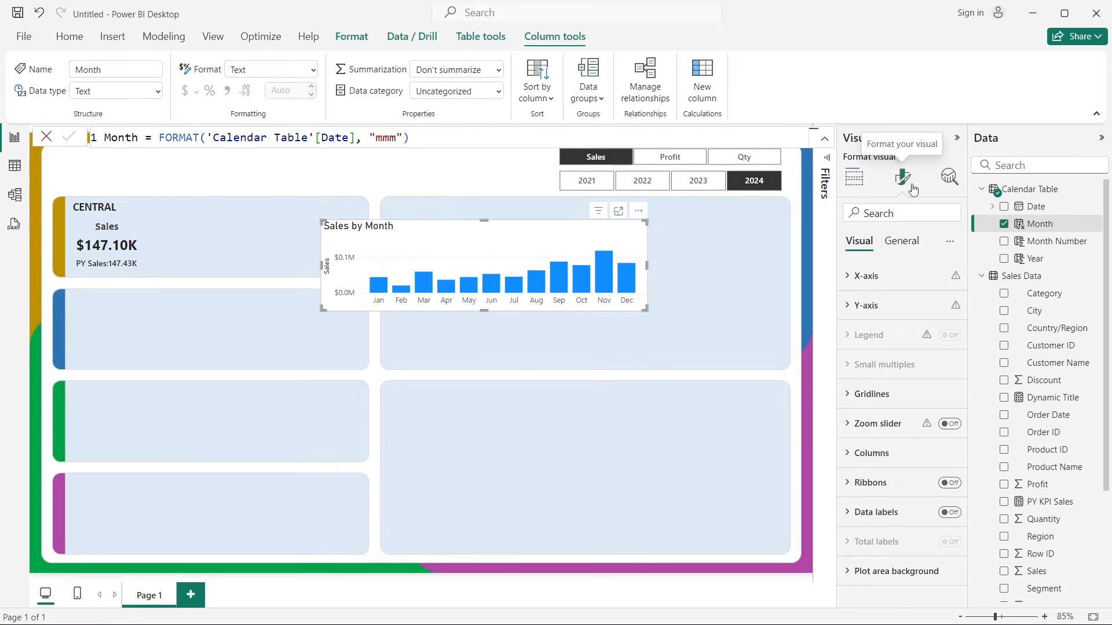
pyautogui.click(896, 287)
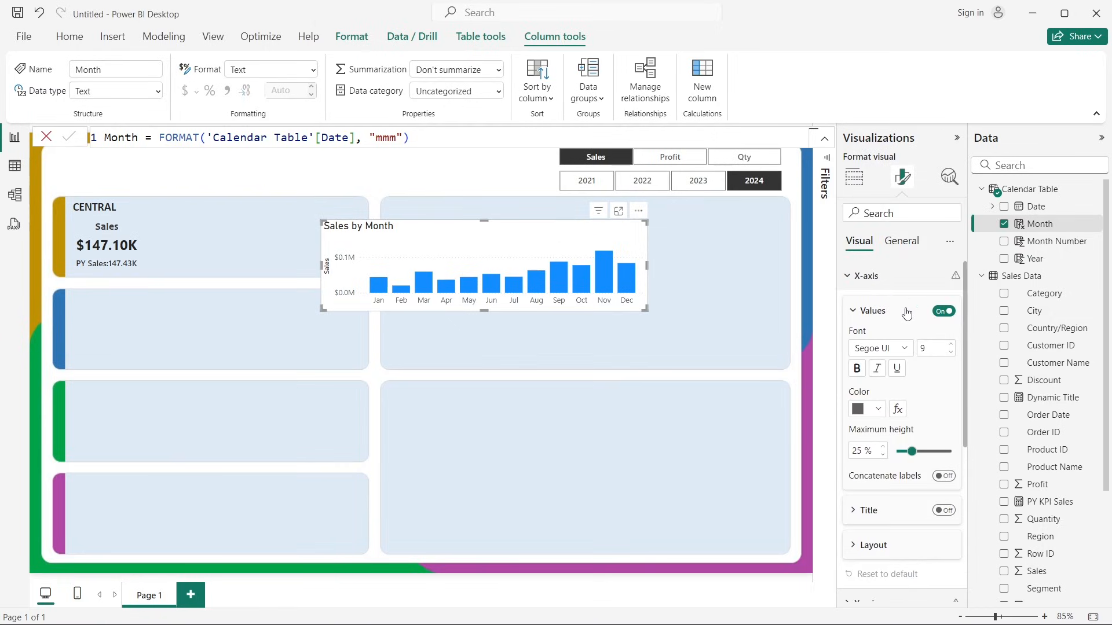
pyautogui.click(943, 312)
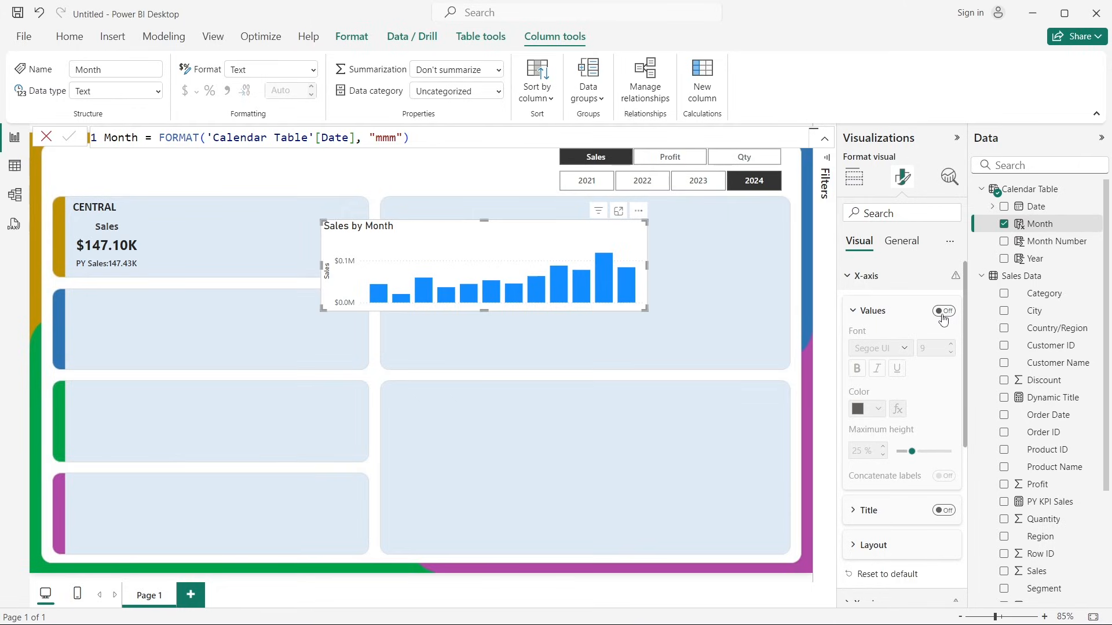
pyautogui.scroll(-3, 930, 433)
pyautogui.scroll(3, 930, 432)
pyautogui.click(939, 313)
pyautogui.scroll(-3, 932, 399)
pyautogui.scroll(3, 932, 399)
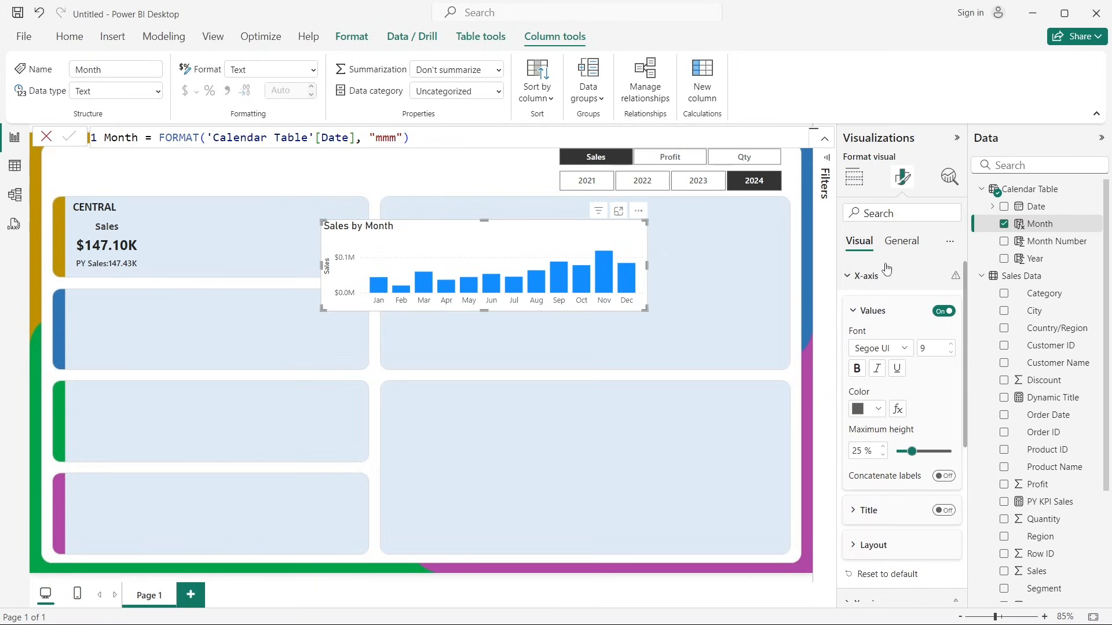
# Step: Turn off the values and the title of the column chart's Y-axis
pyautogui.click(871, 278)
pyautogui.click(872, 307)
pyautogui.scroll(-3, 915, 347)
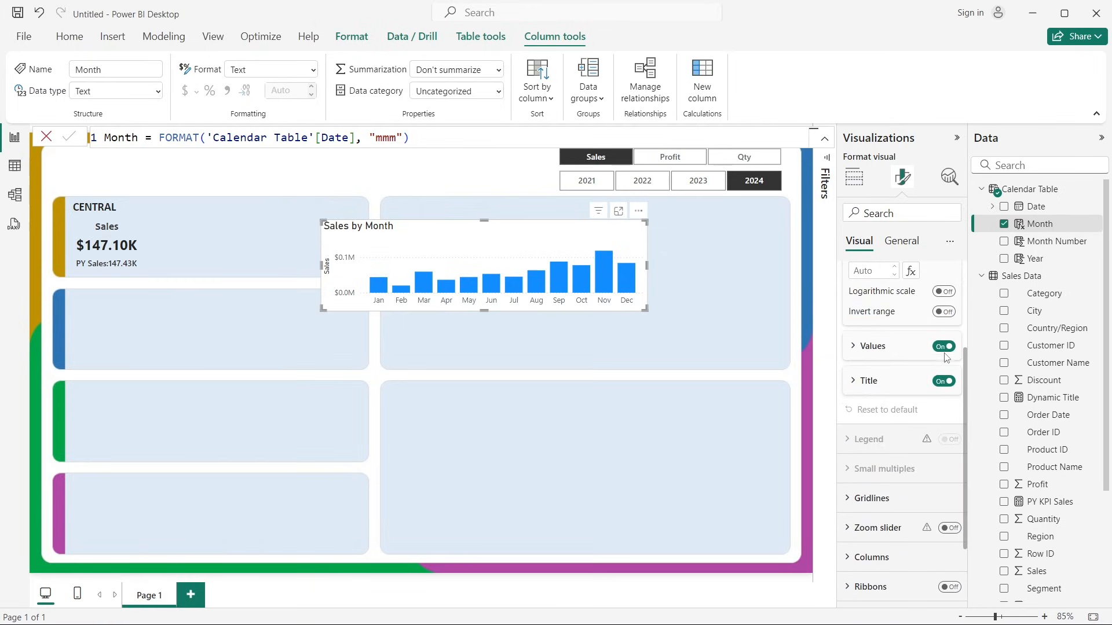
pyautogui.click(944, 347)
pyautogui.click(945, 382)
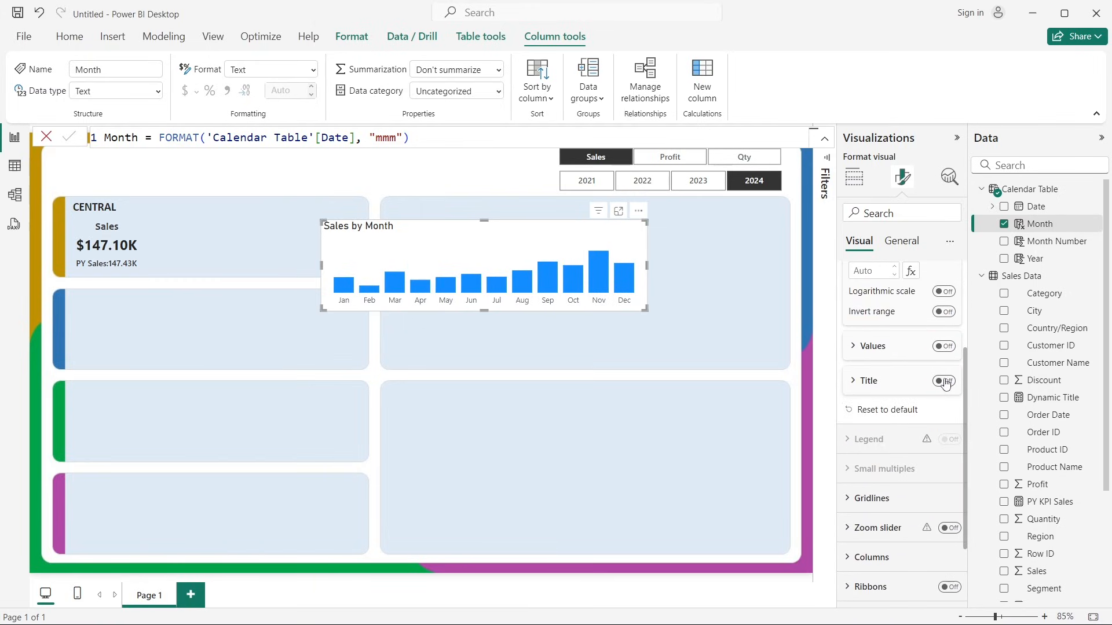
# Step: Turn off the column chart's title and its background
pyautogui.click(896, 242)
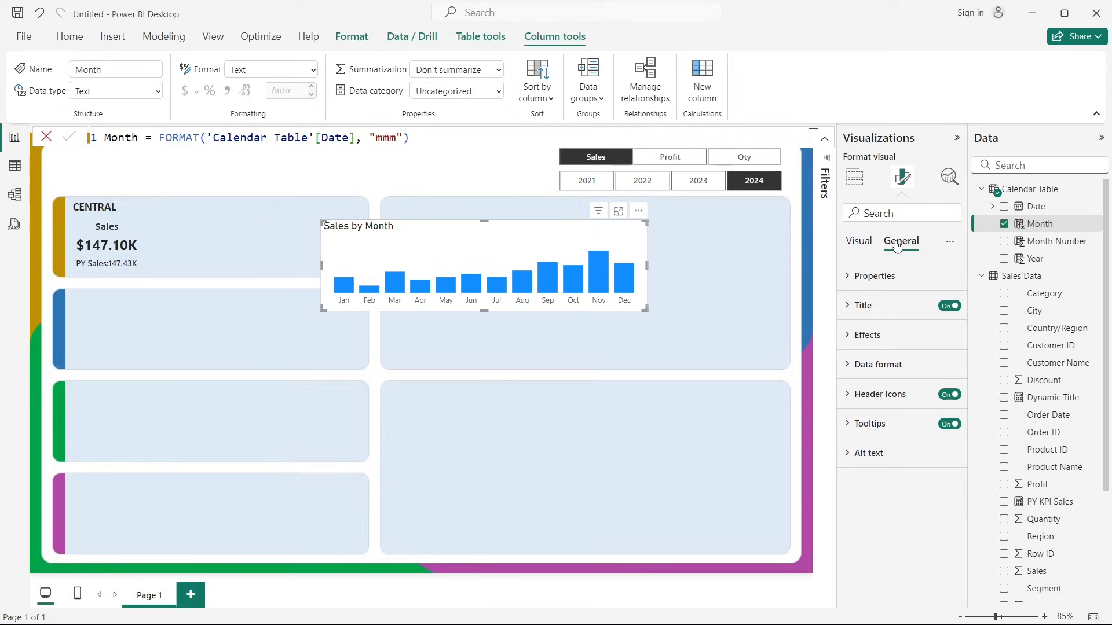
pyautogui.click(947, 314)
pyautogui.click(872, 341)
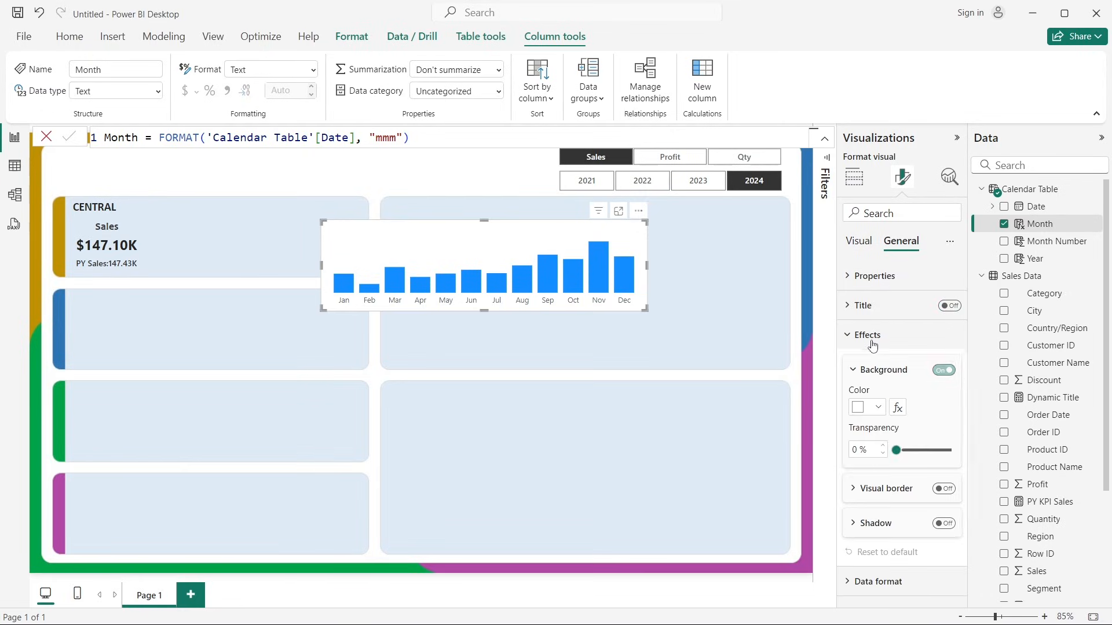
pyautogui.click(944, 370)
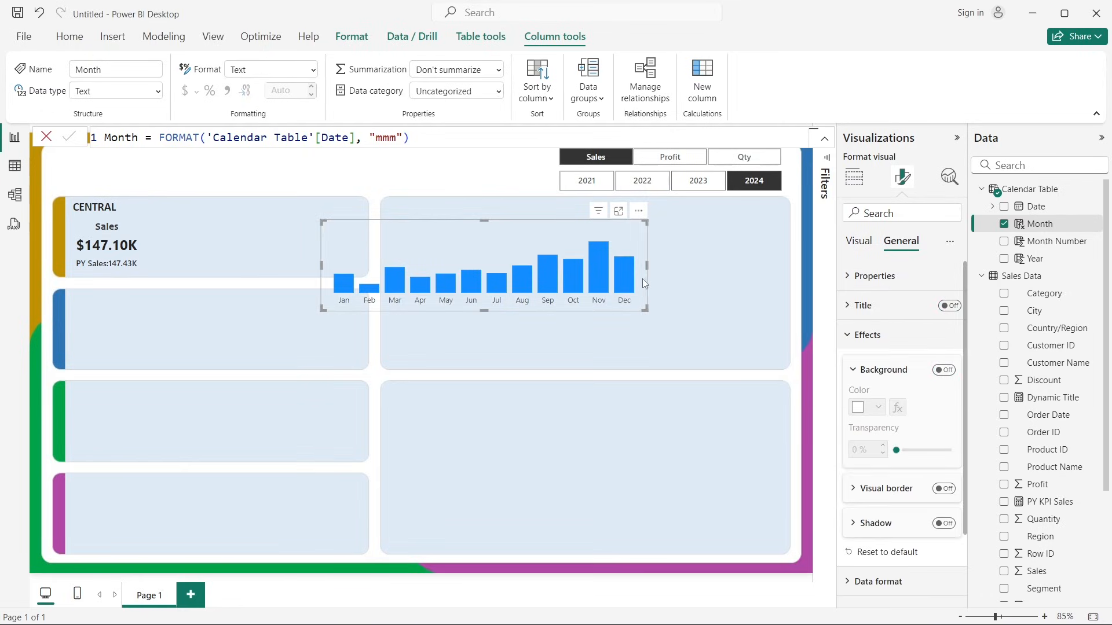
# Step: Set the space between categories of the chart's columns to 50%
pyautogui.click(863, 242)
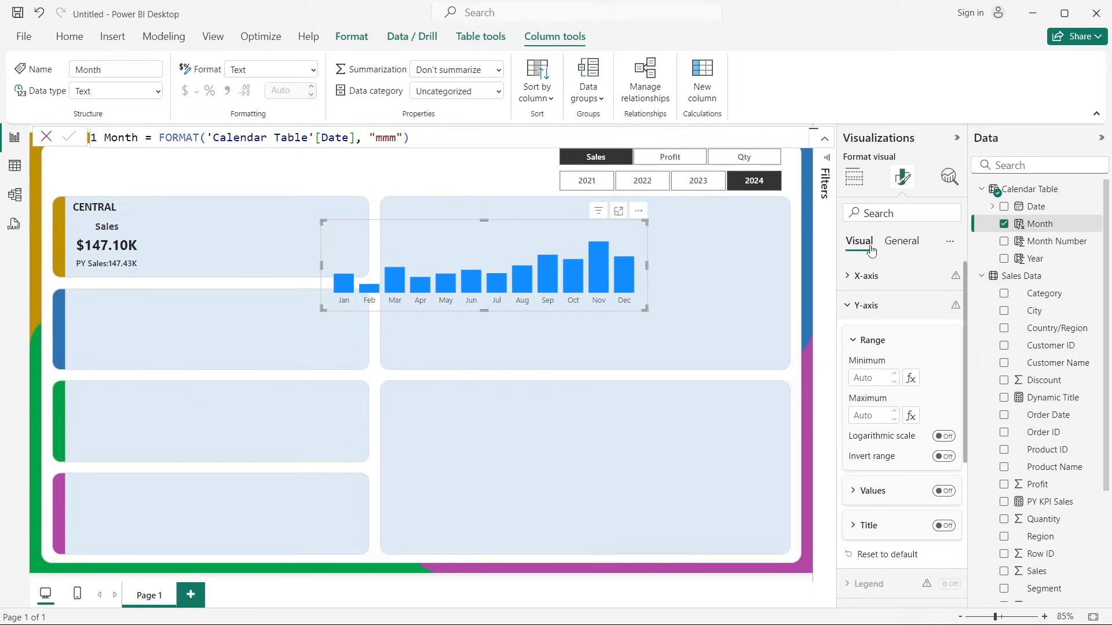
pyautogui.click(871, 312)
pyautogui.click(883, 450)
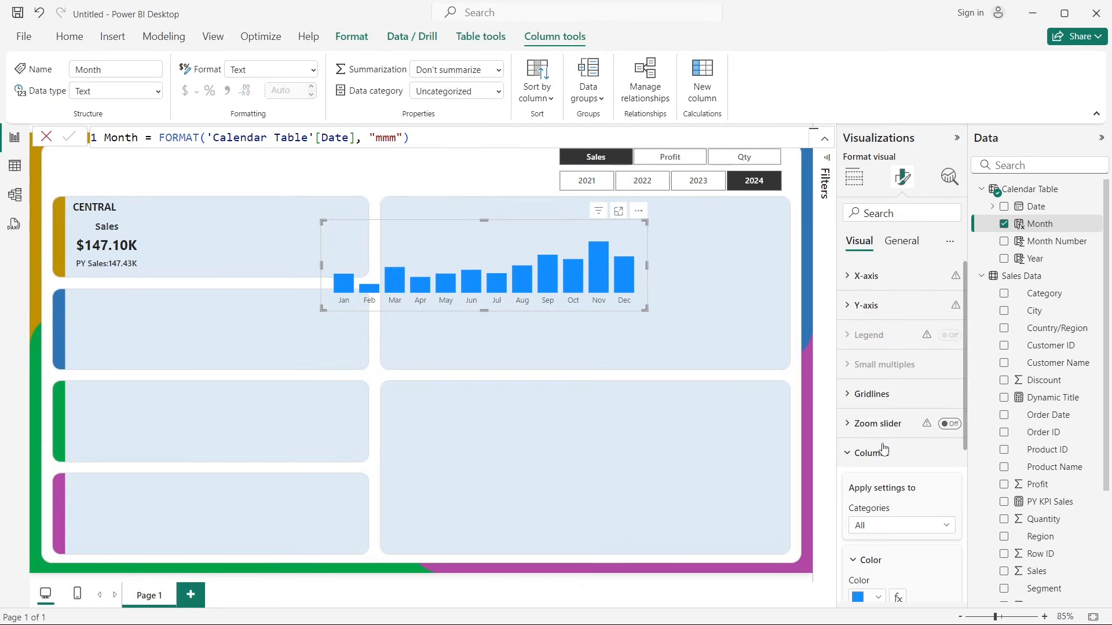
pyautogui.scroll(-5, 883, 450)
pyautogui.click(880, 440)
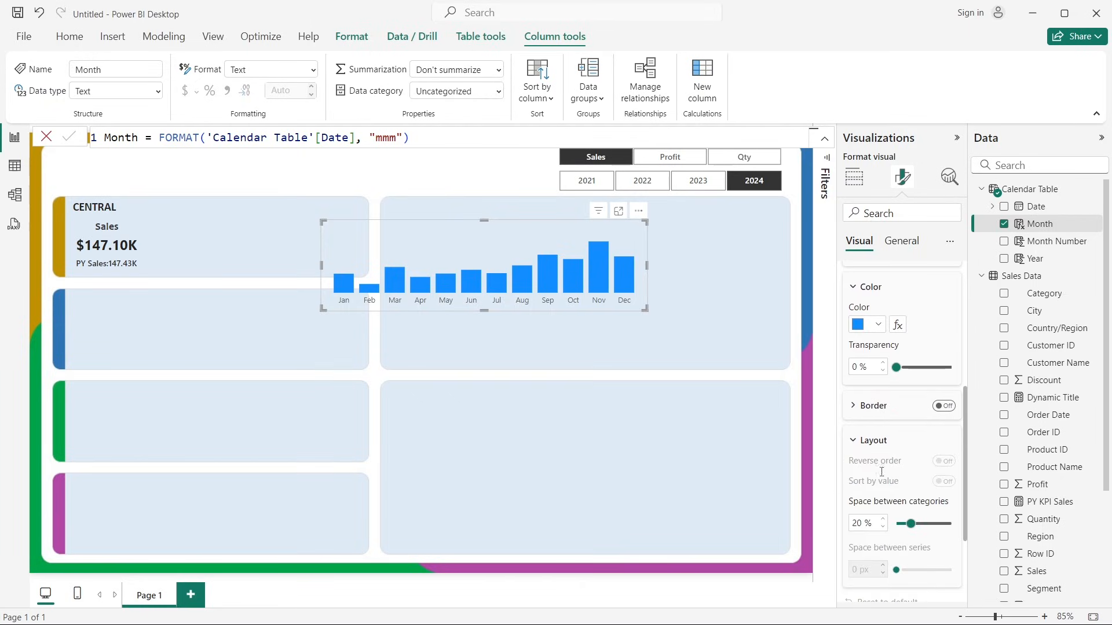
pyautogui.scroll(-3, 861, 517)
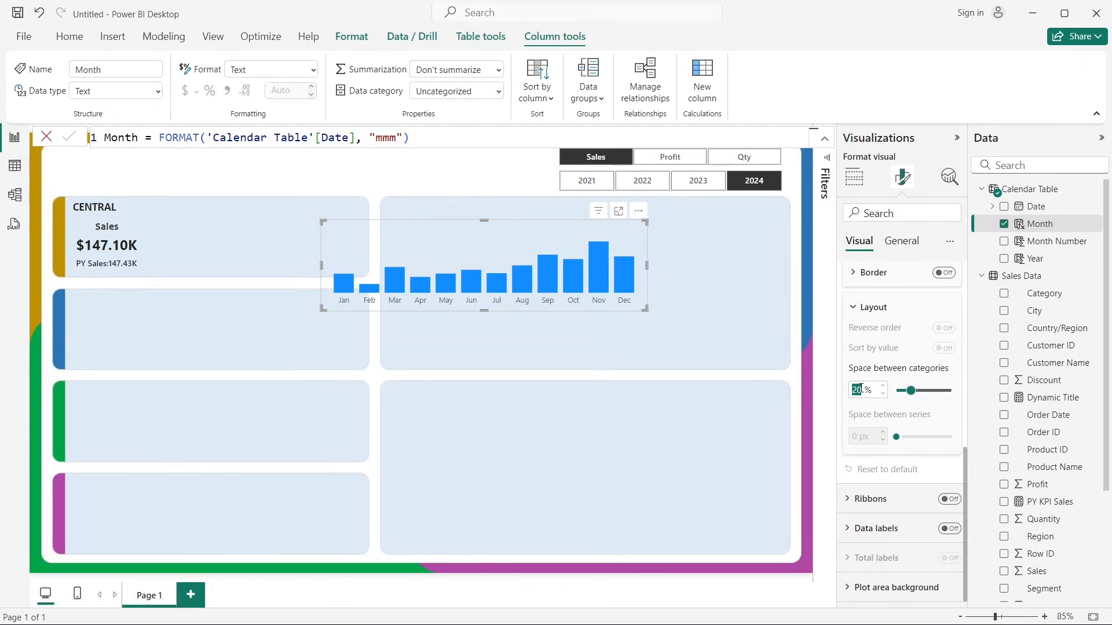
pyautogui.write('50')
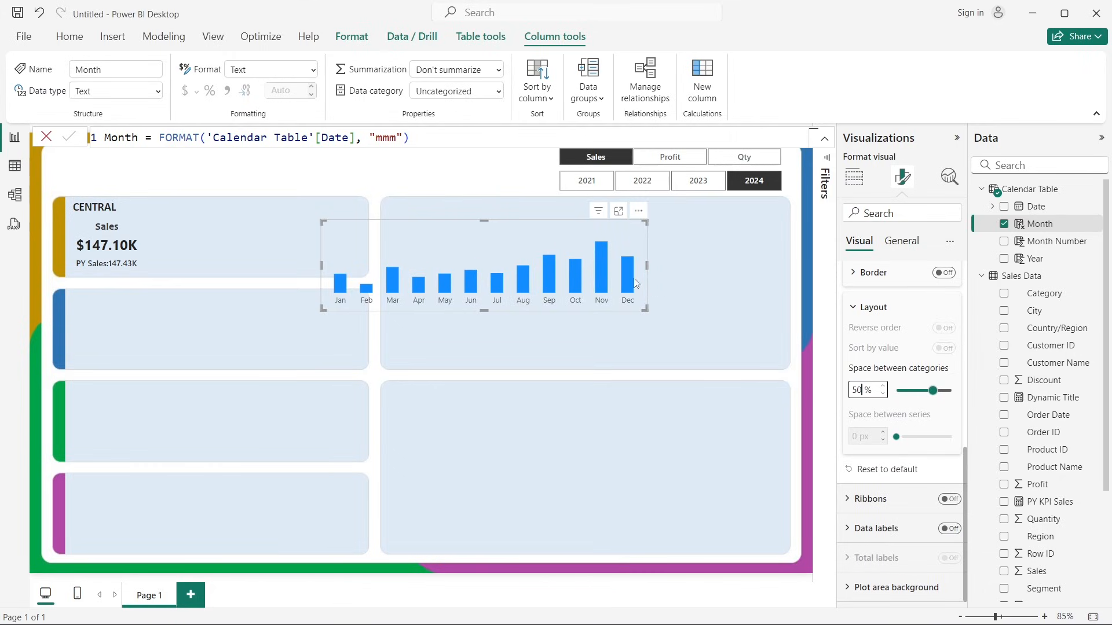
# Step: Move the column chart into the CENTRAL card beside the Sales figures and narrow it to end at the card's edge
pyautogui.moveTo(498, 231); pyautogui.dragTo(308, 202)
pyautogui.click(471, 235)
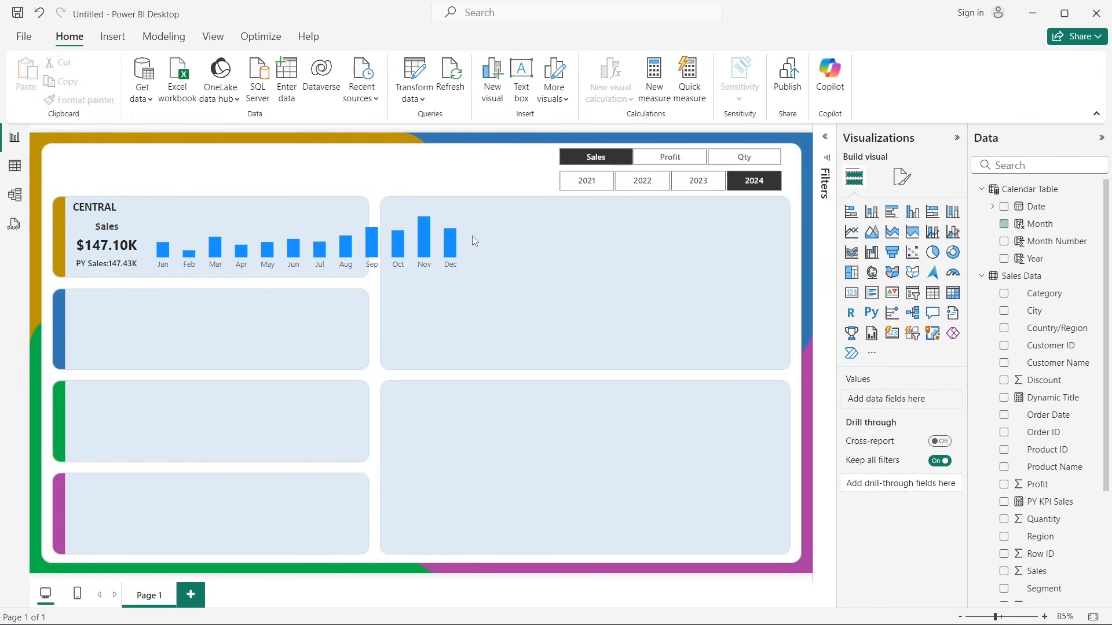
pyautogui.click(457, 238)
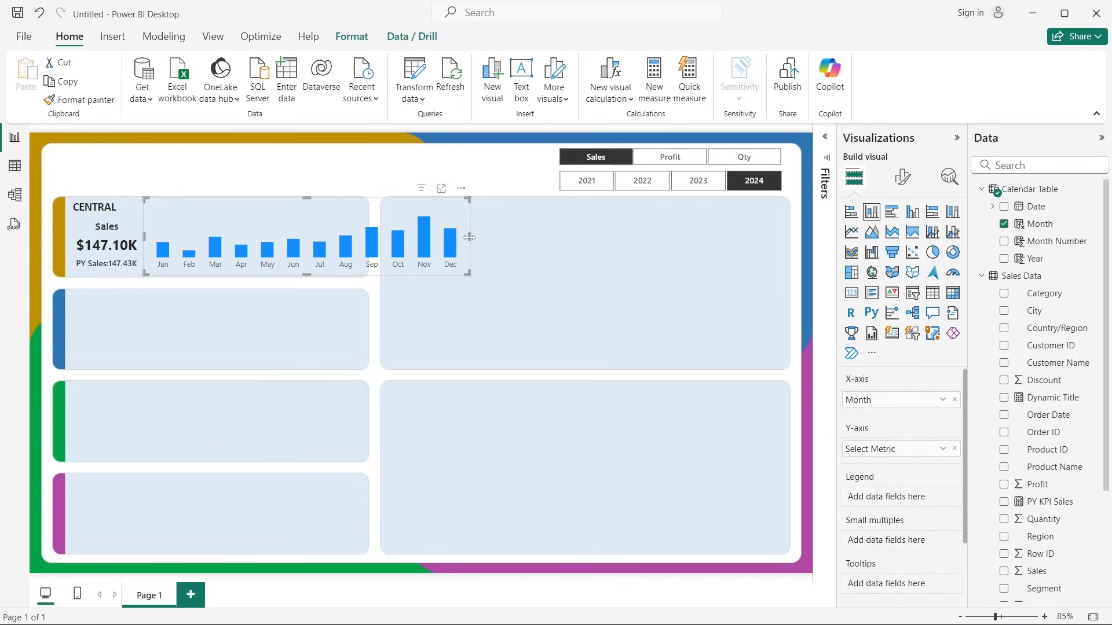
pyautogui.moveTo(469, 242); pyautogui.dragTo(367, 239)
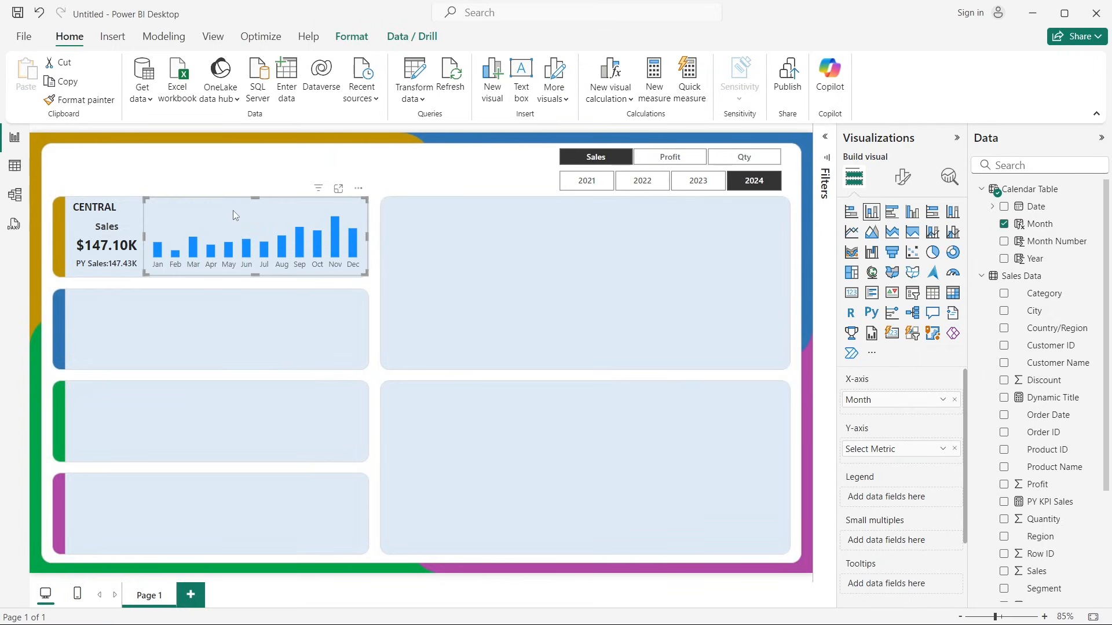
# Step: Format the chart's X-axis values as Segoe UI Semibold, size 8, in dark gray
pyautogui.click(904, 181)
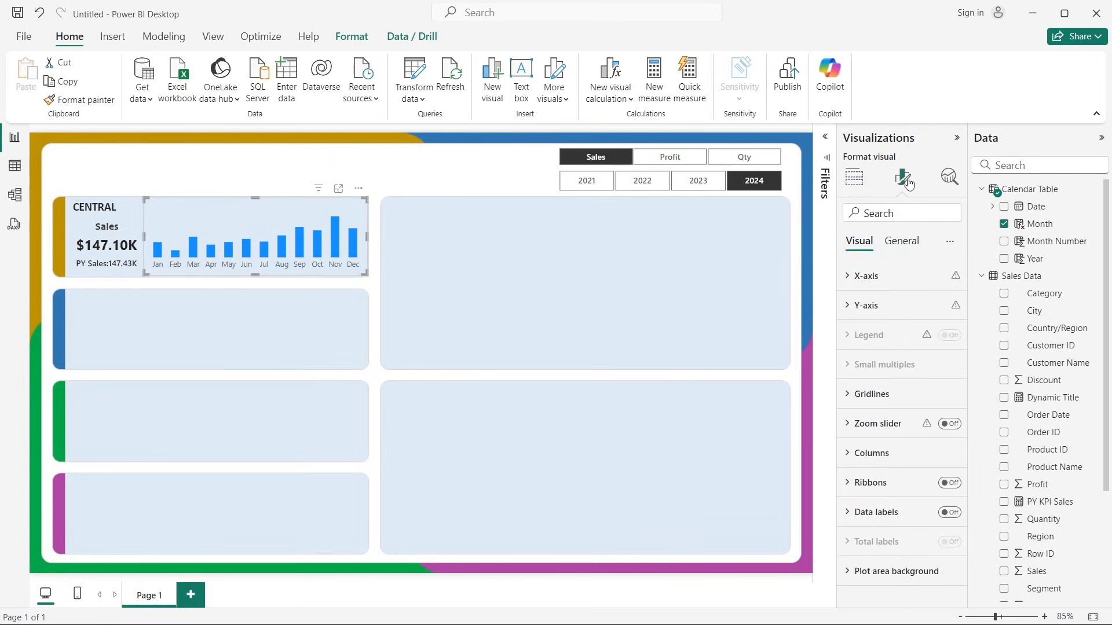
pyautogui.click(892, 277)
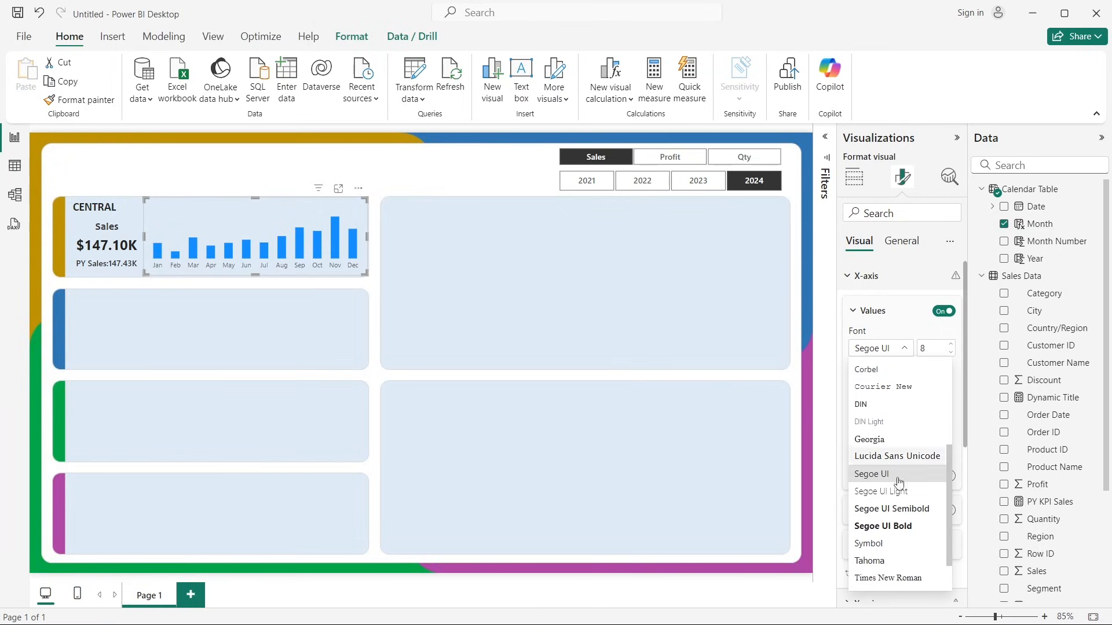
pyautogui.click(903, 509)
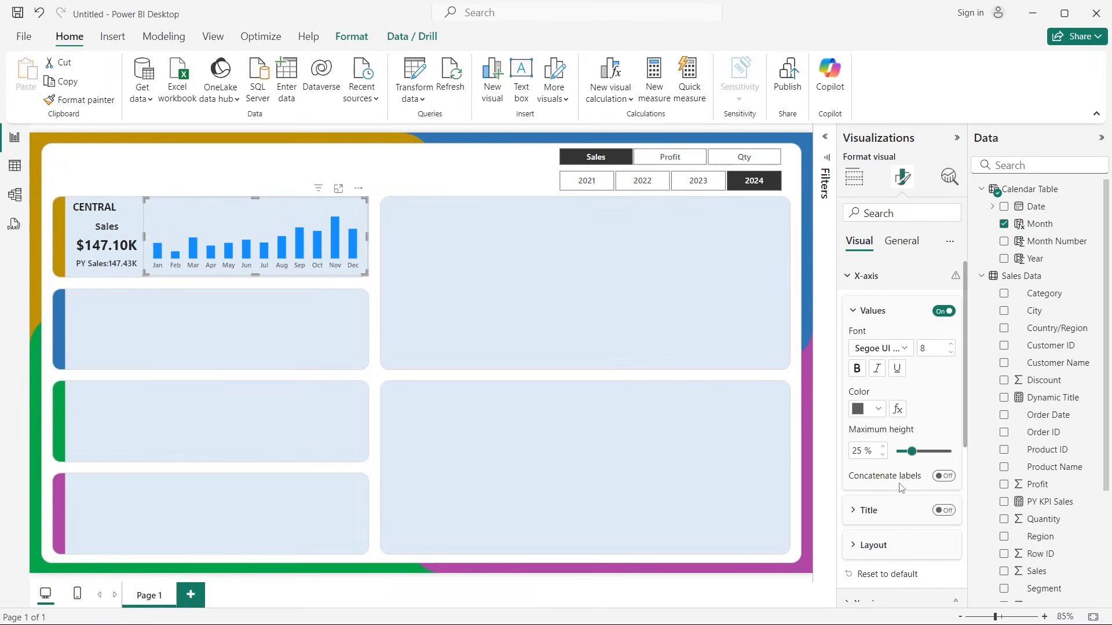
pyautogui.click(875, 410)
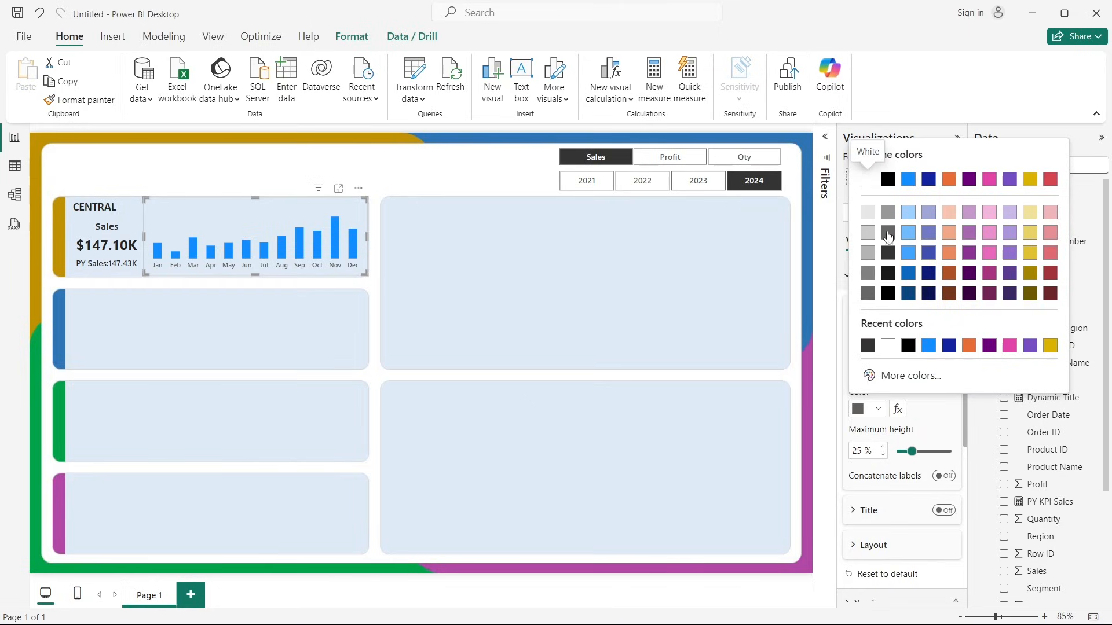
pyautogui.click(893, 229)
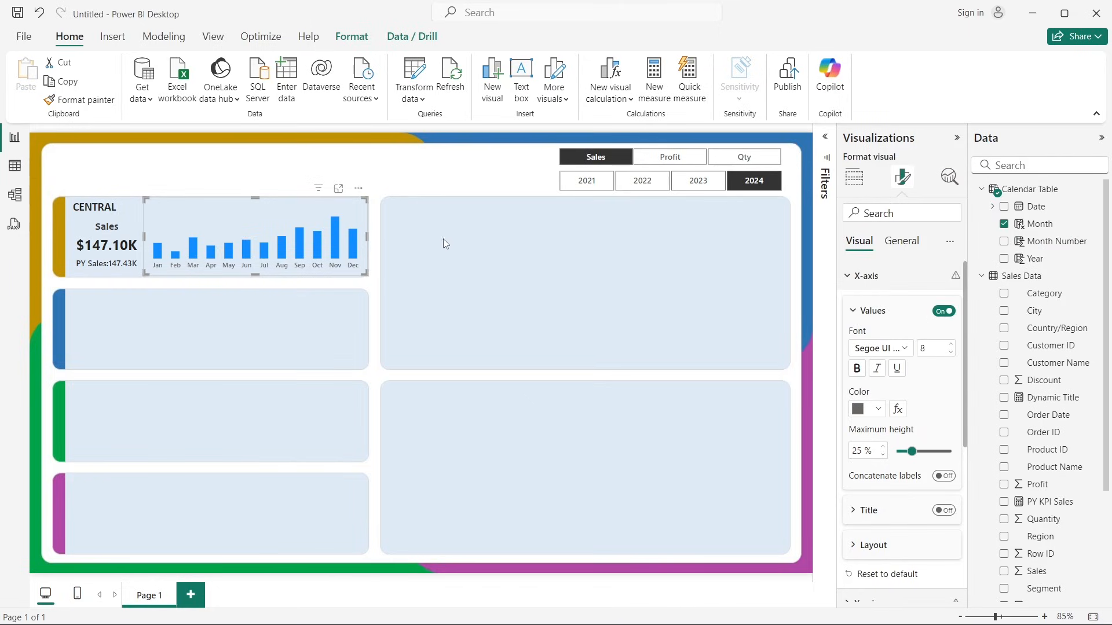
# Step: Set the color of the chart's columns to the custom hex value #BF9000 and deselect the chart
pyautogui.scroll(-5, 863, 413)
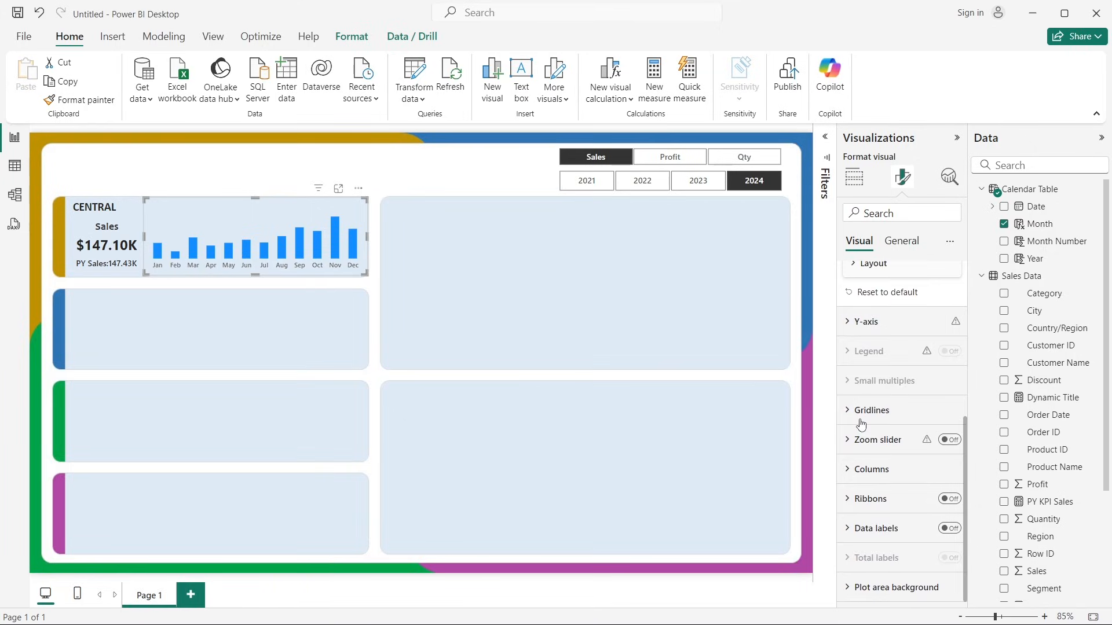
pyautogui.scroll(5, 863, 413)
pyautogui.scroll(-5, 863, 413)
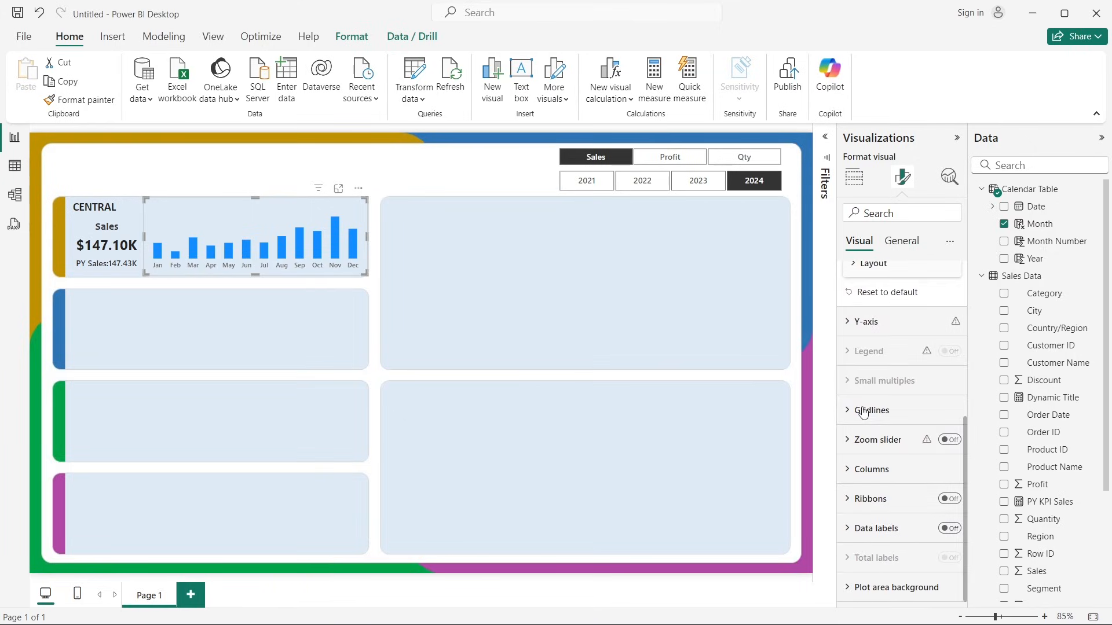
pyautogui.click(872, 469)
pyautogui.scroll(-3, 877, 472)
pyautogui.scroll(-3, 878, 471)
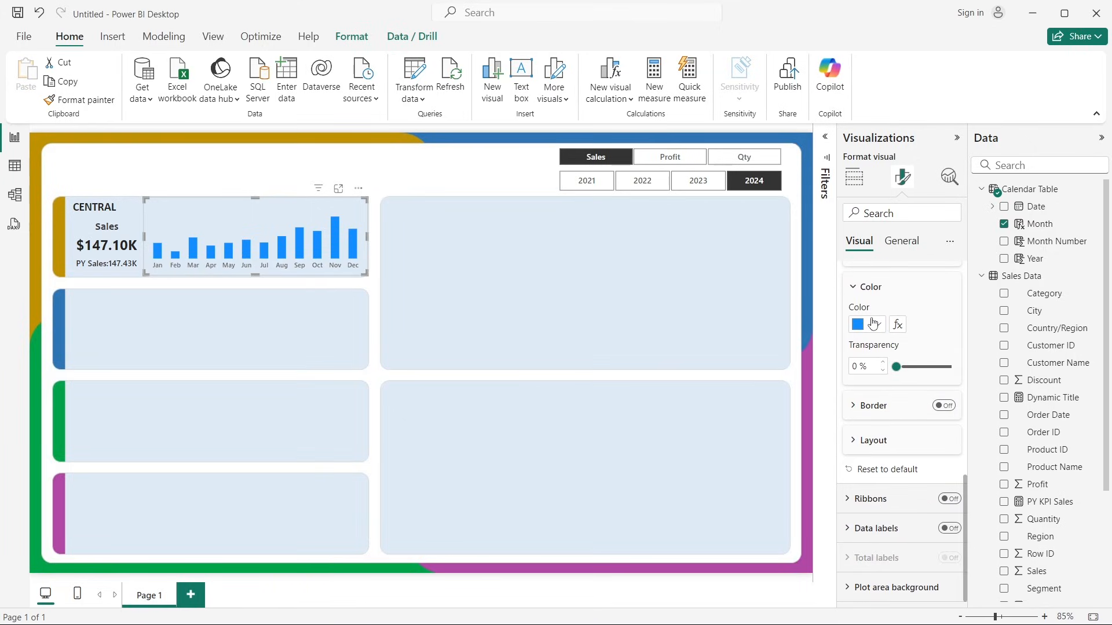
pyautogui.click(873, 324)
pyautogui.click(902, 574)
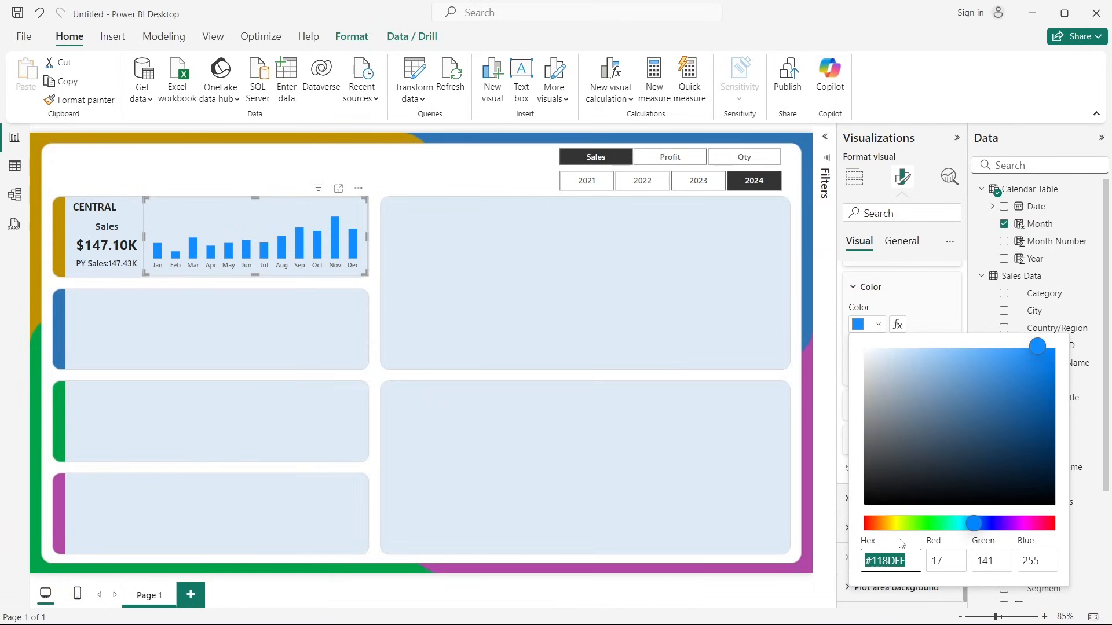
pyautogui.write('#BF9000')
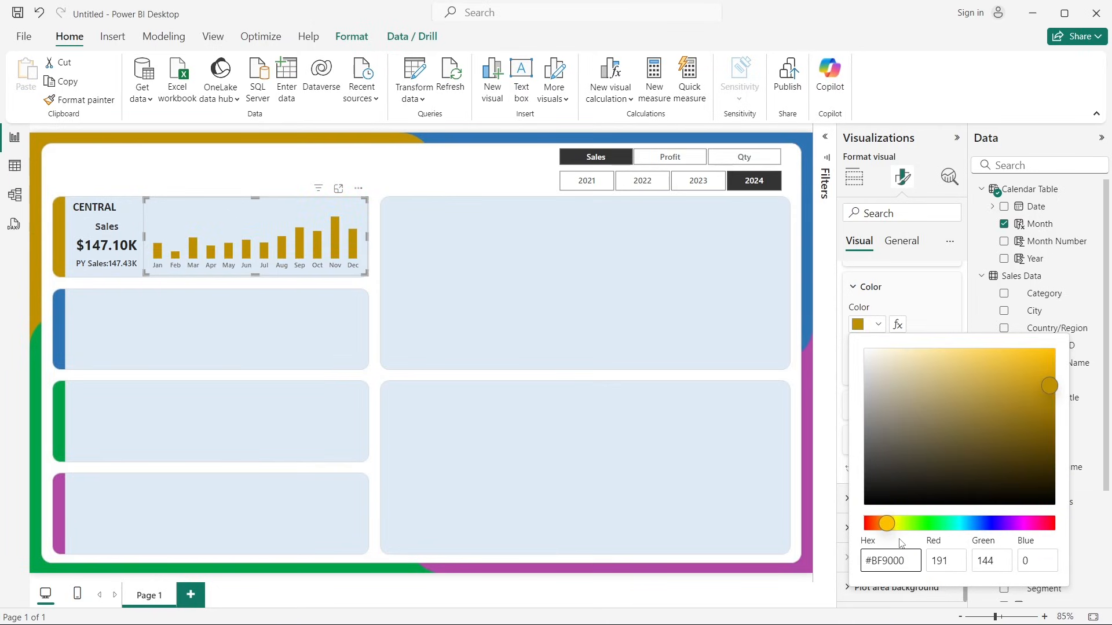
pyautogui.click(552, 296)
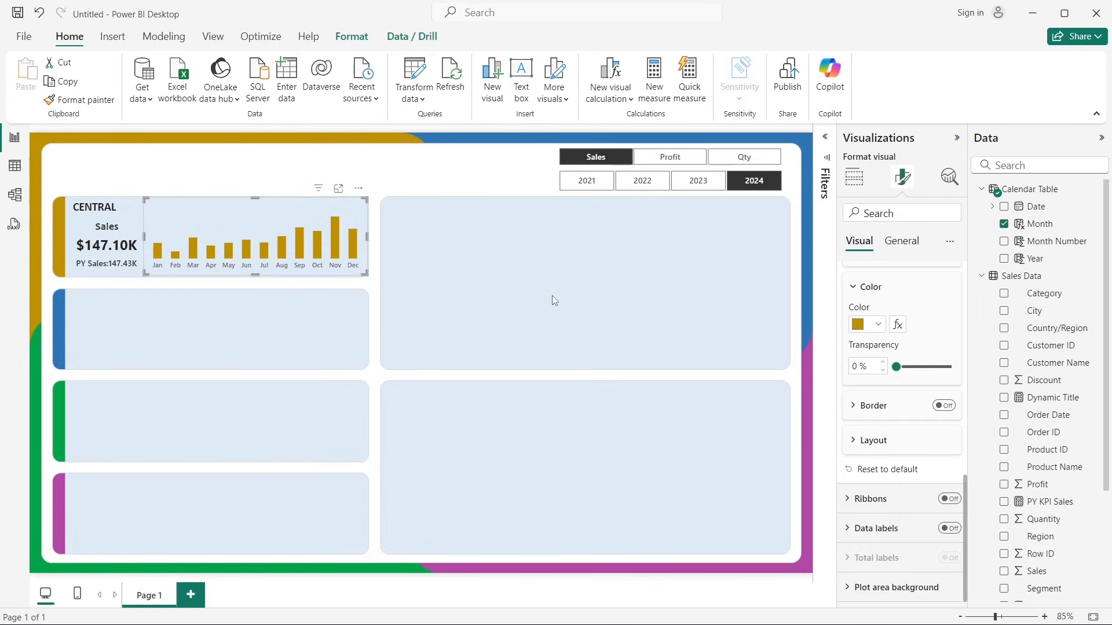
pyautogui.click(548, 296)
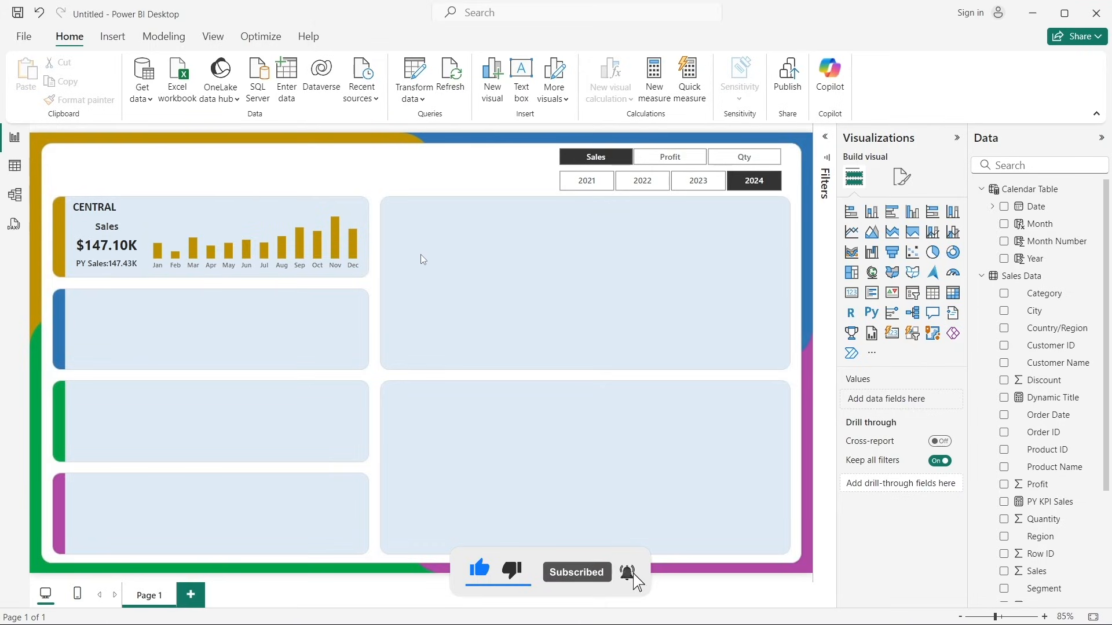
# Step: Try to extend the column chart's lower edge slightly within the CENTRAL card
pyautogui.click(295, 274)
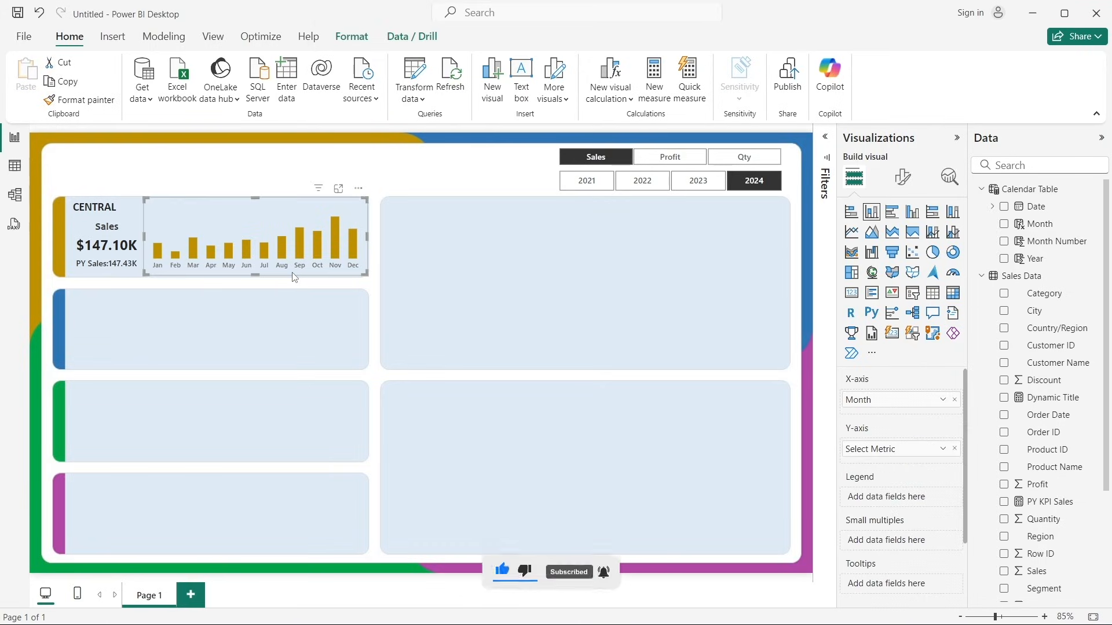
pyautogui.moveTo(255, 274); pyautogui.dragTo(259, 281)
pyautogui.click(491, 270)
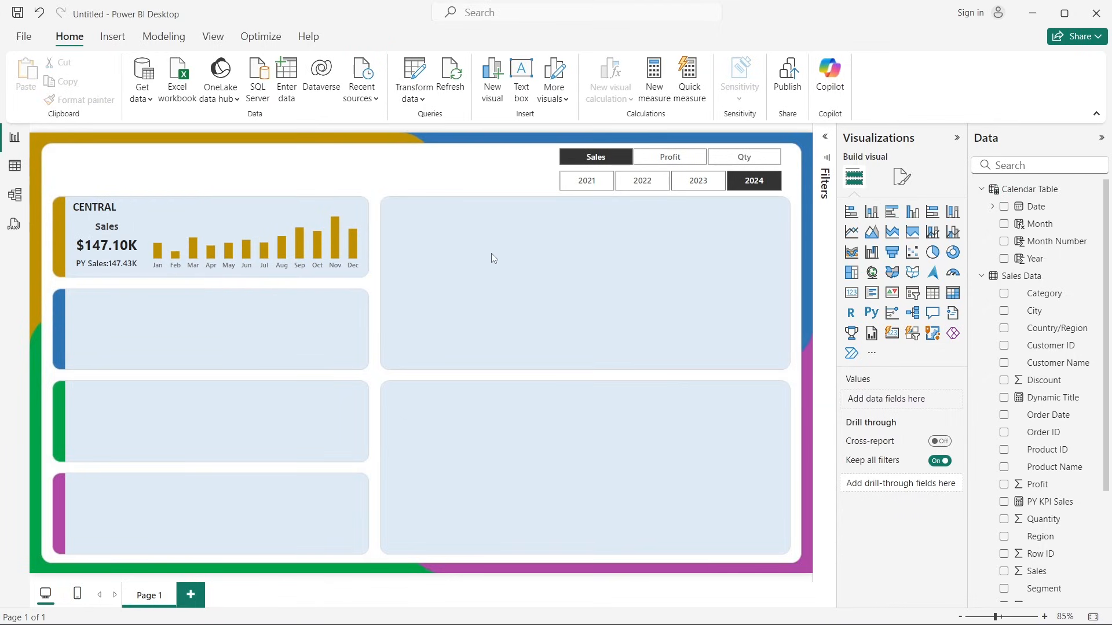
# Step: Examine the analytics options for the CENTRAL card's column chart, including the constant line settings
pyautogui.click(276, 211)
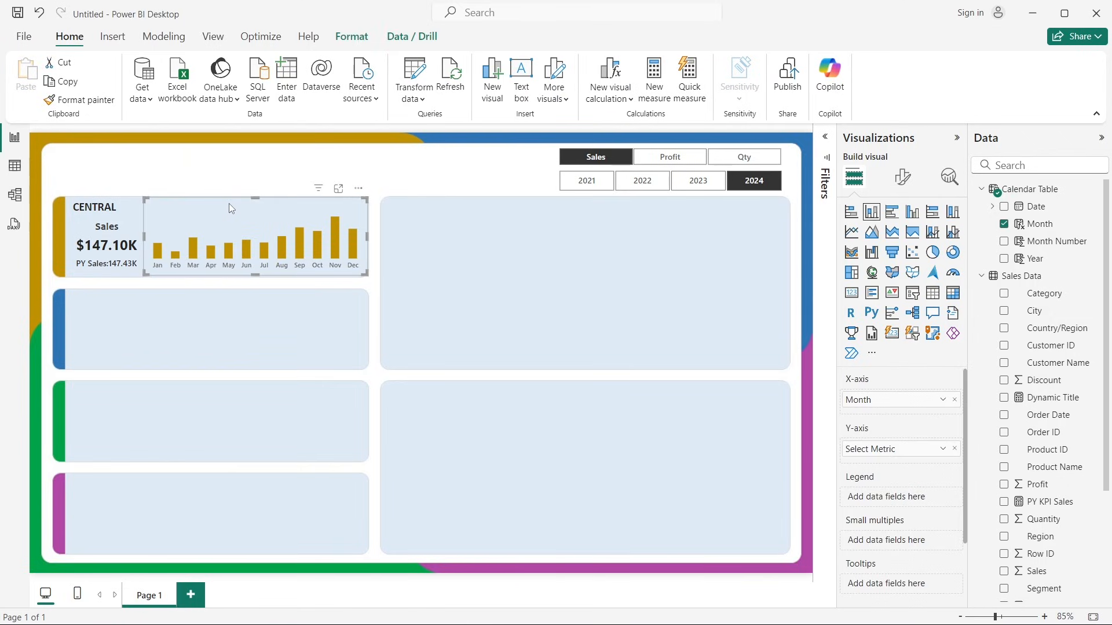
pyautogui.click(948, 178)
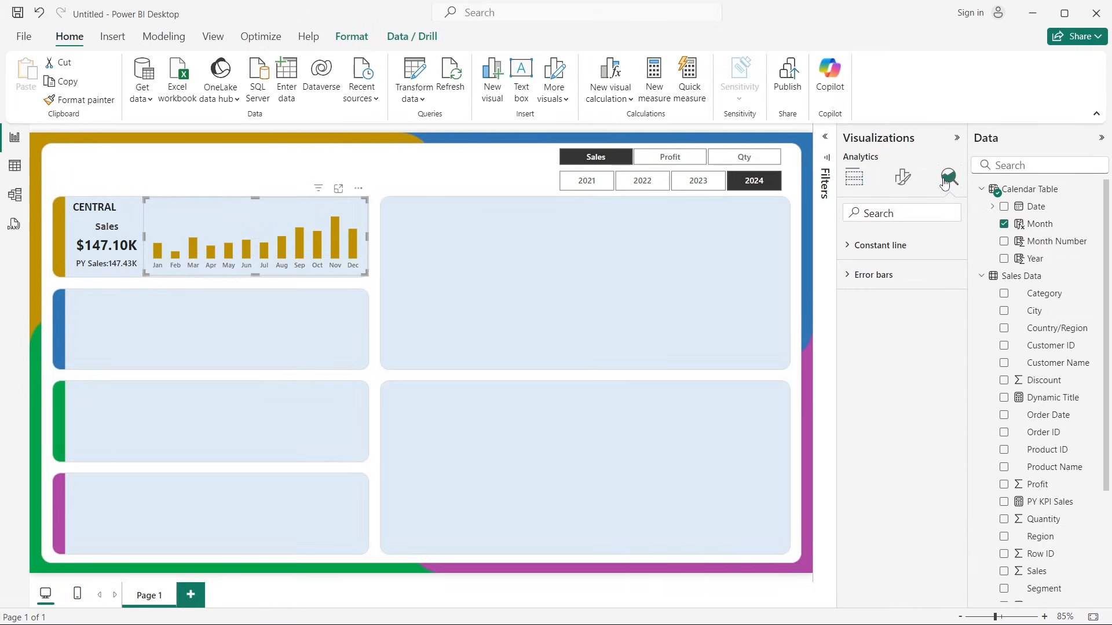
pyautogui.click(909, 252)
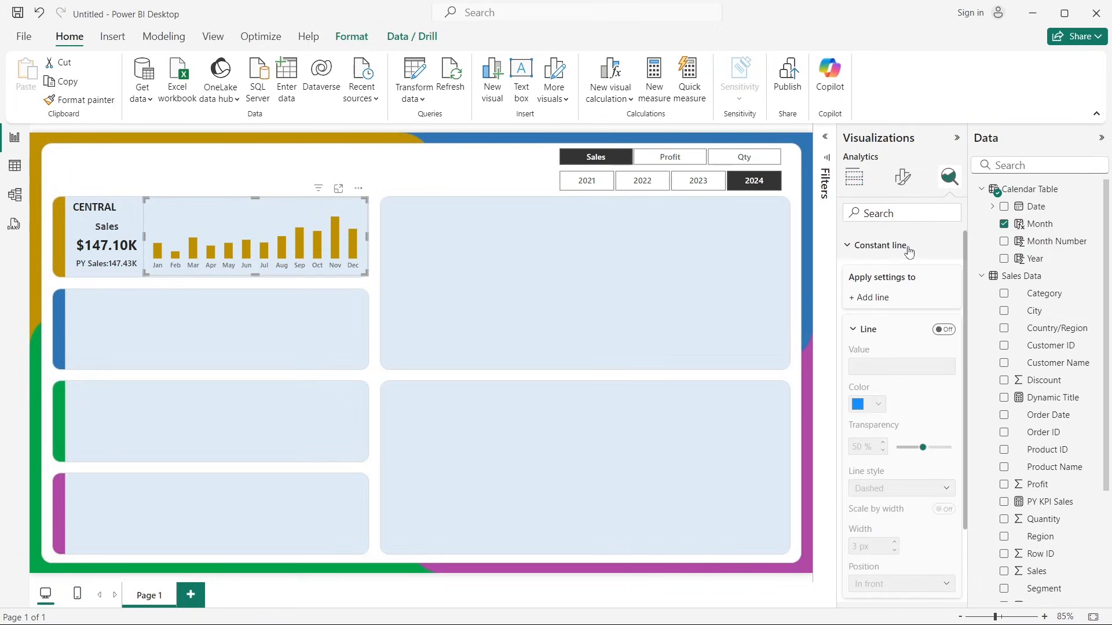
pyautogui.scroll(-3, 909, 253)
pyautogui.scroll(3, 909, 253)
pyautogui.click(877, 248)
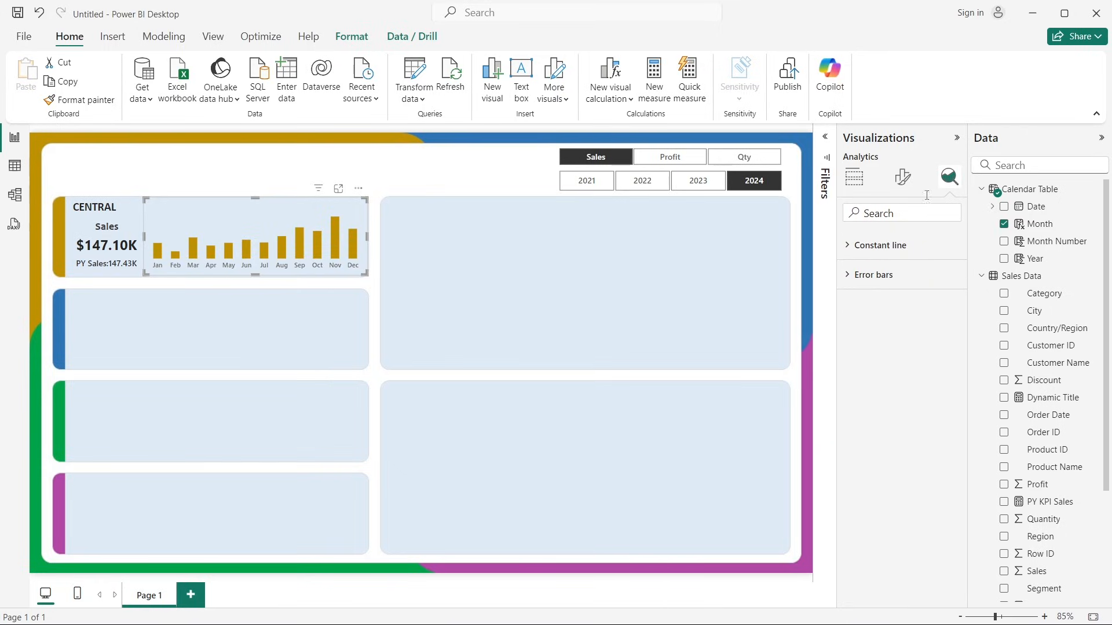
pyautogui.click(907, 180)
pyautogui.click(278, 174)
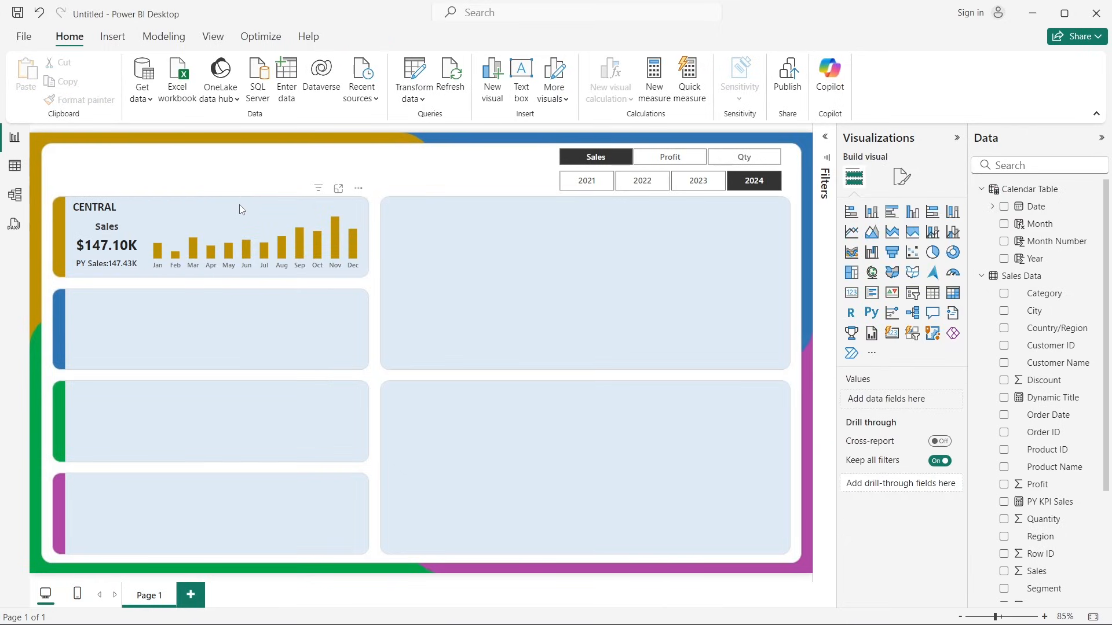
# Step: Add a constant line with its default settings to the column chart in the CENTRAL card
pyautogui.click(241, 209)
pyautogui.click(950, 176)
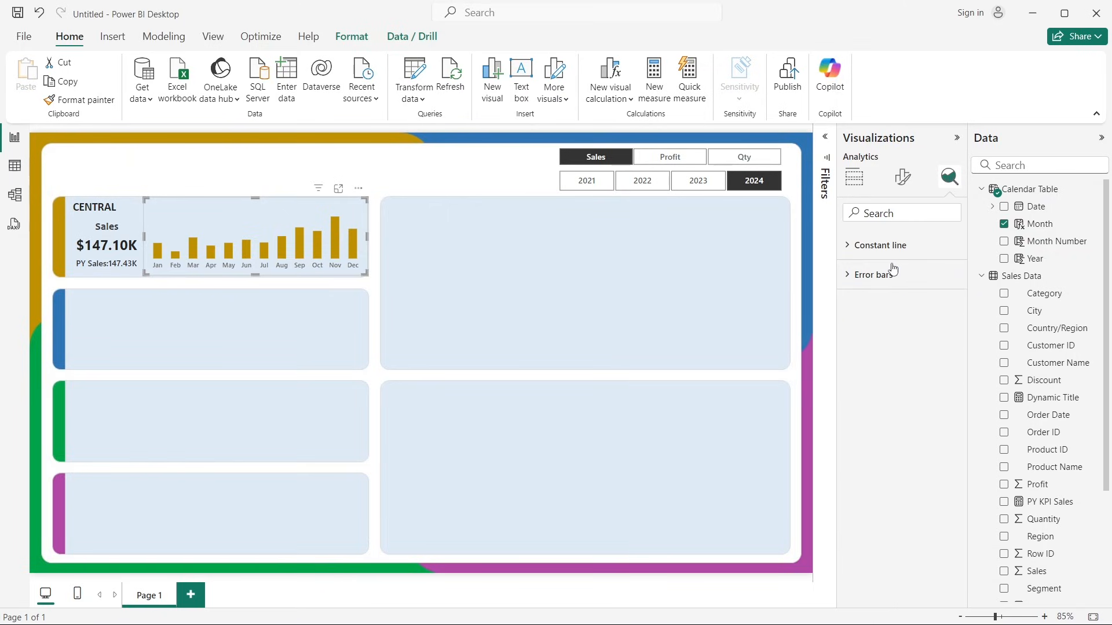
pyautogui.click(881, 245)
pyautogui.scroll(-2, 869, 272)
pyautogui.scroll(2, 869, 272)
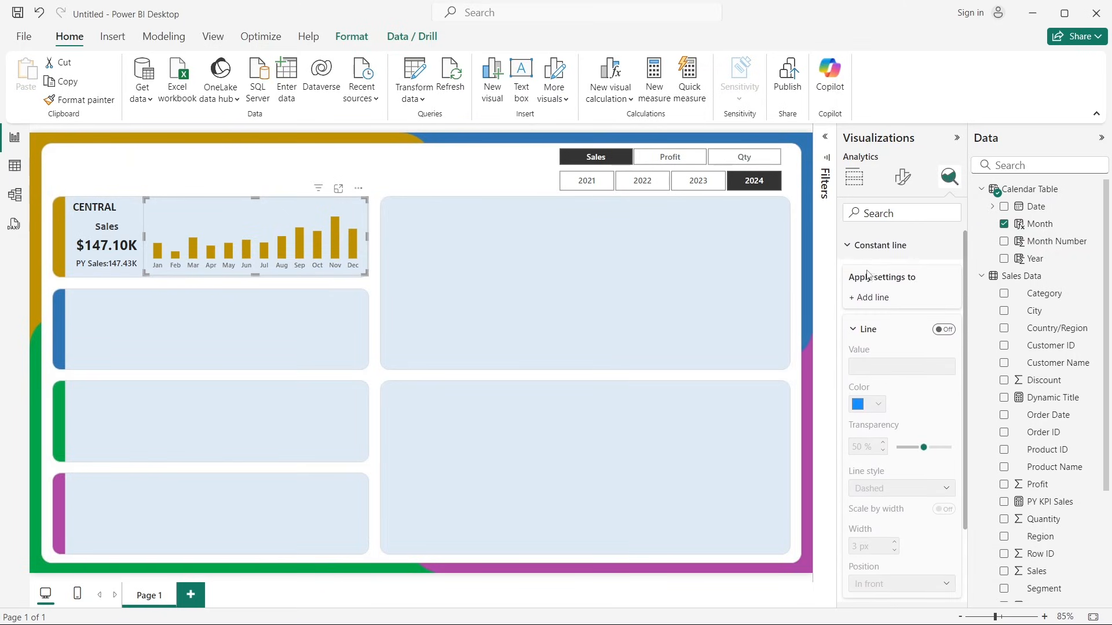
pyautogui.click(869, 297)
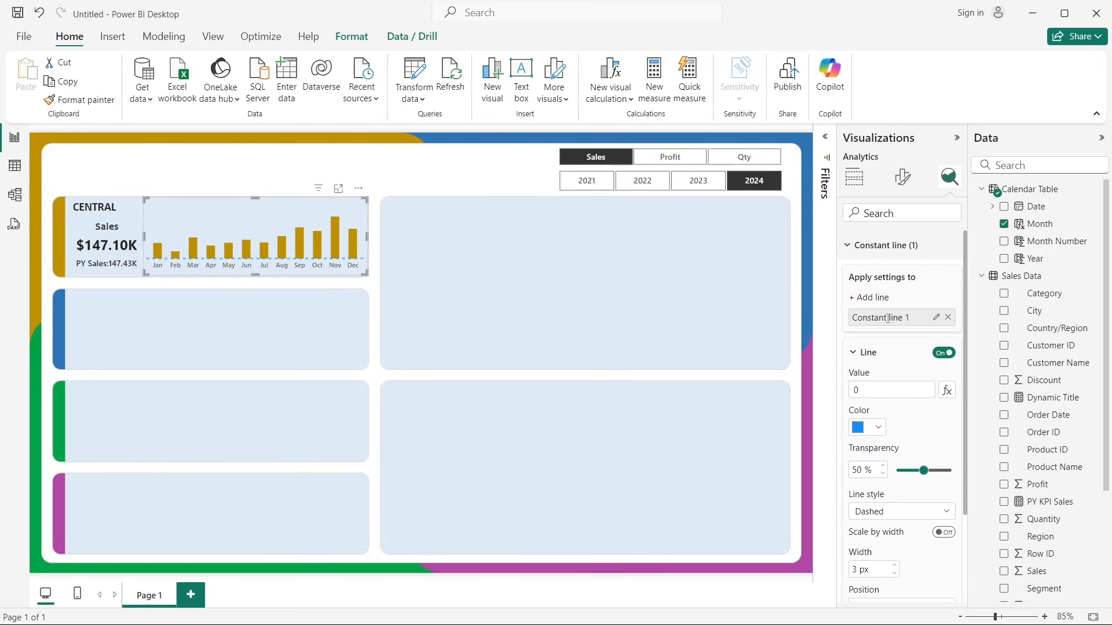
pyautogui.scroll(-3, 887, 319)
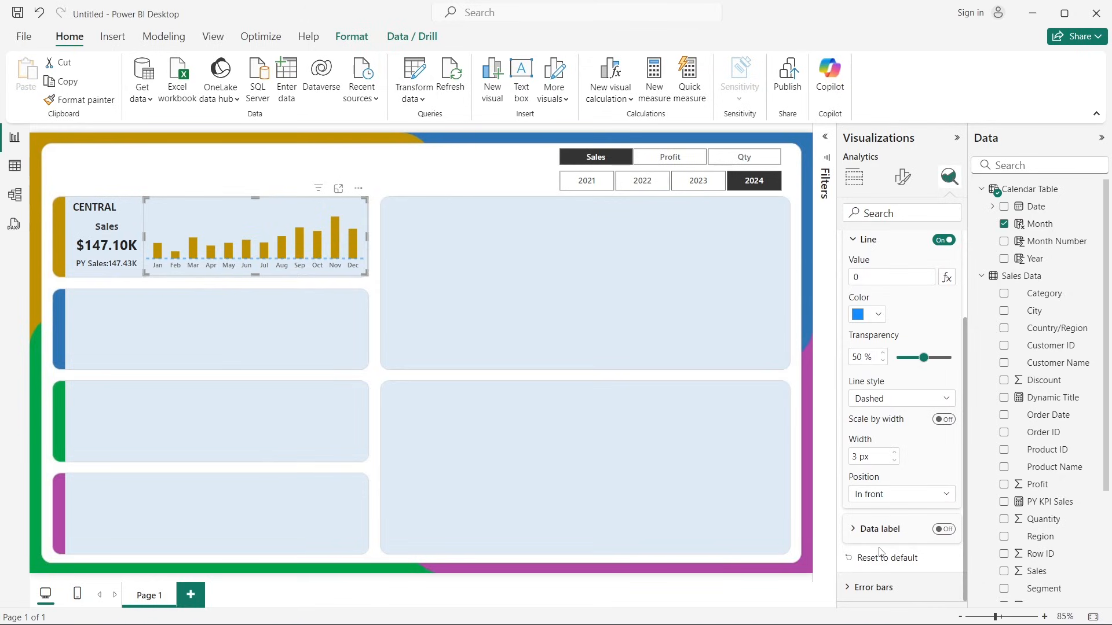
pyautogui.scroll(3, 879, 579)
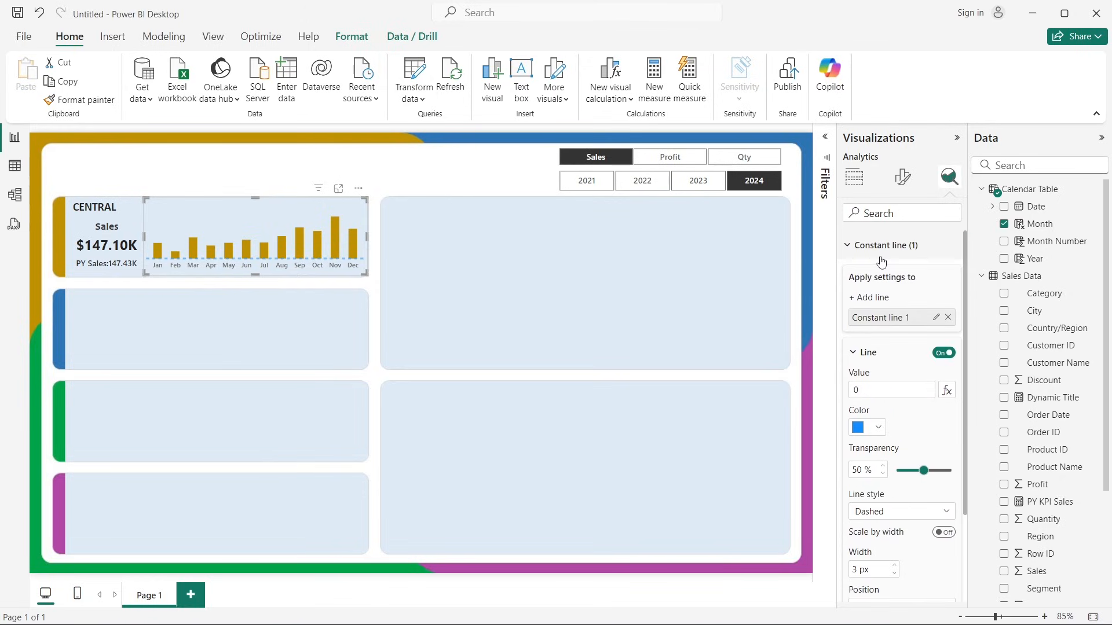
# Step: Convert the CENTRAL card's column chart to a clustered column chart
pyautogui.click(854, 177)
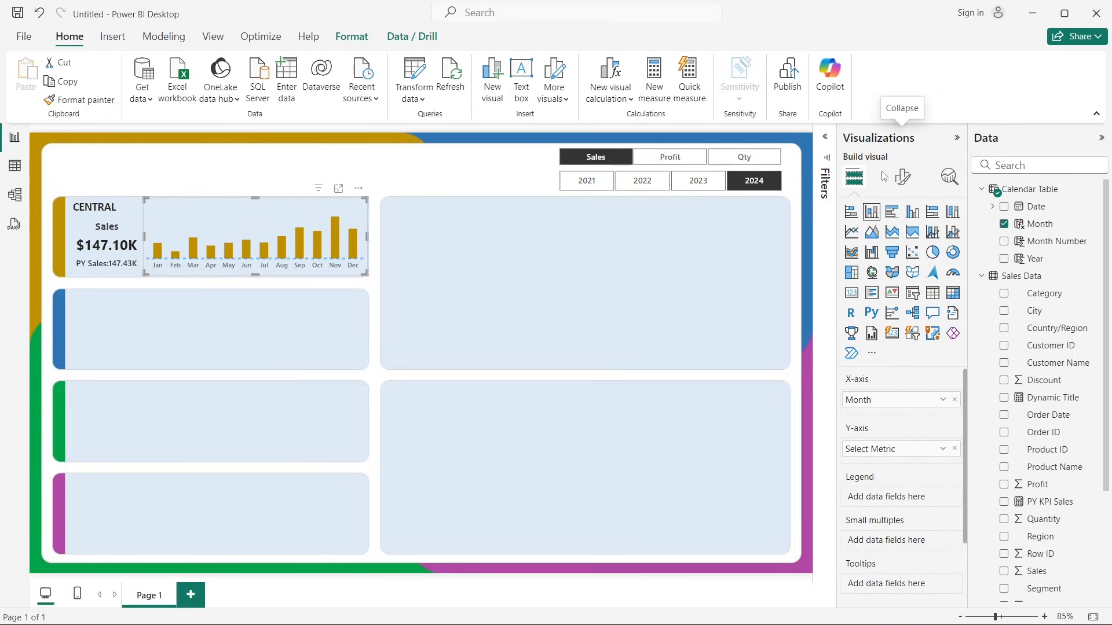
pyautogui.click(902, 176)
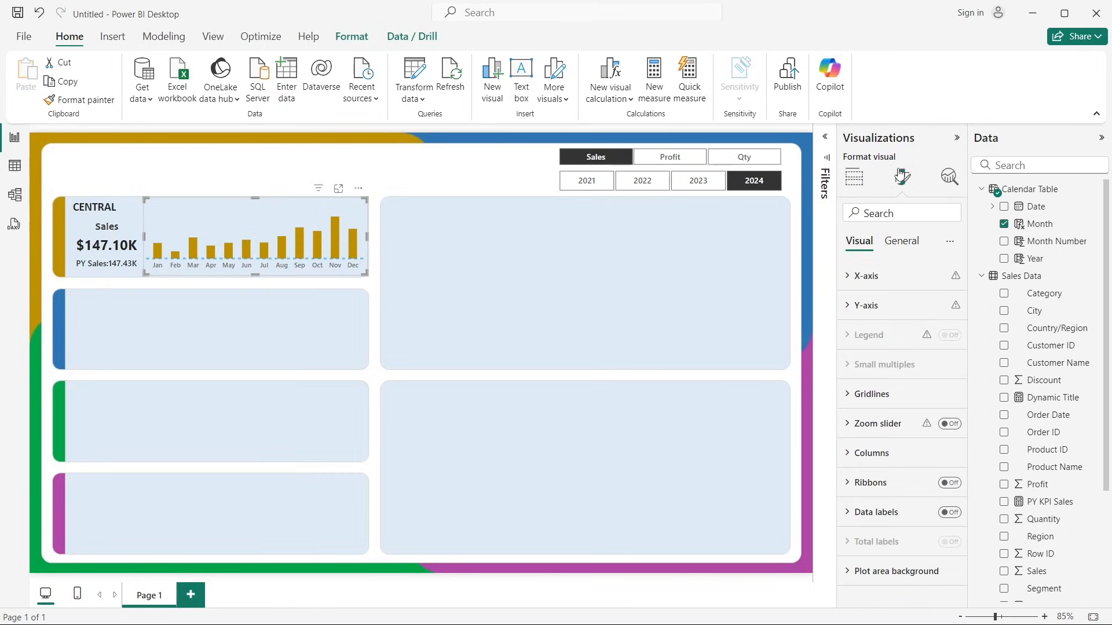
pyautogui.click(854, 178)
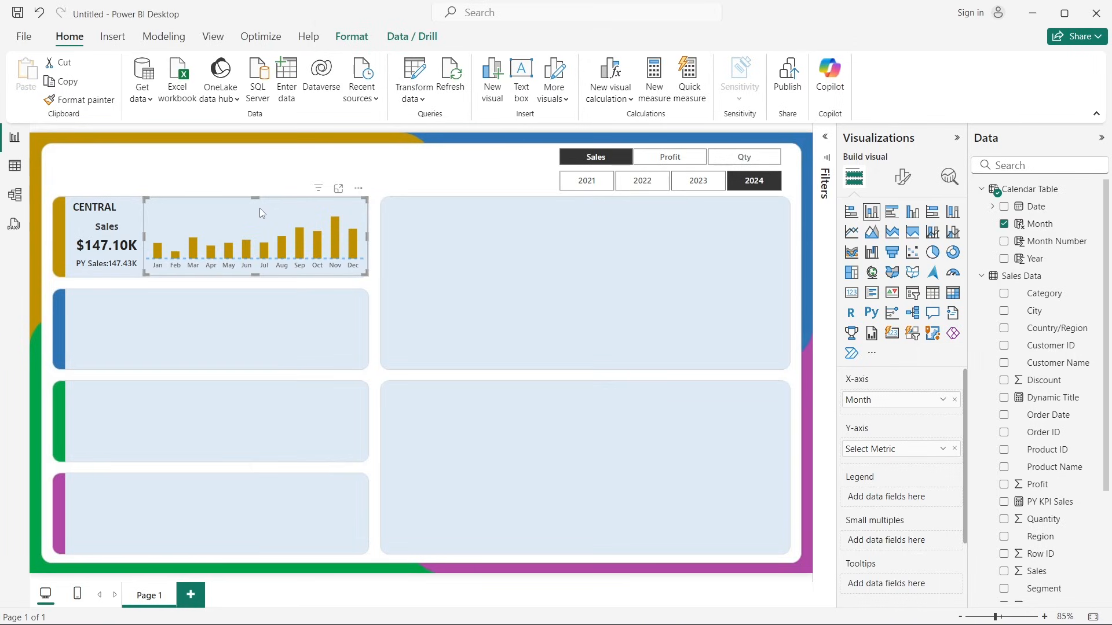
pyautogui.click(914, 213)
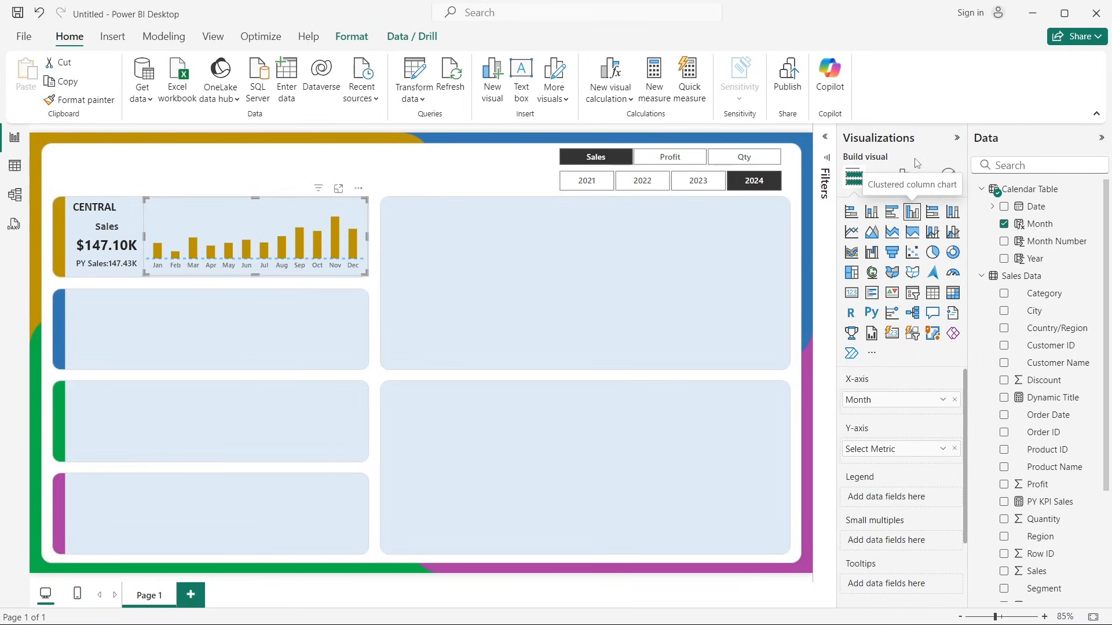
# Step: Add an average line for the Sales series to the clustered column chart in the CENTRAL card
pyautogui.click(950, 178)
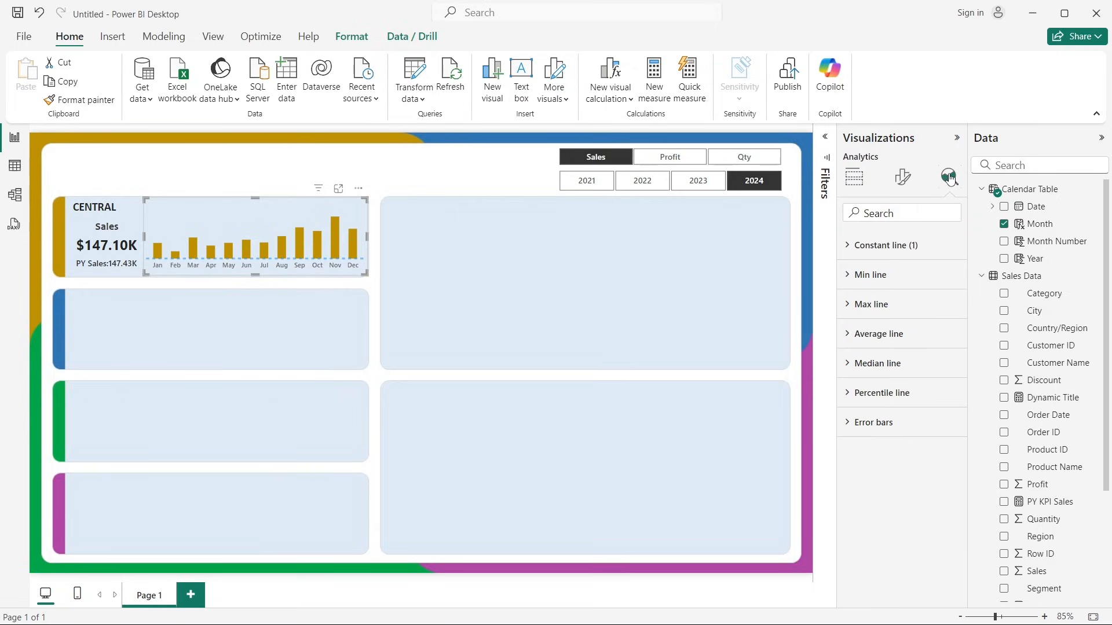
pyautogui.click(886, 336)
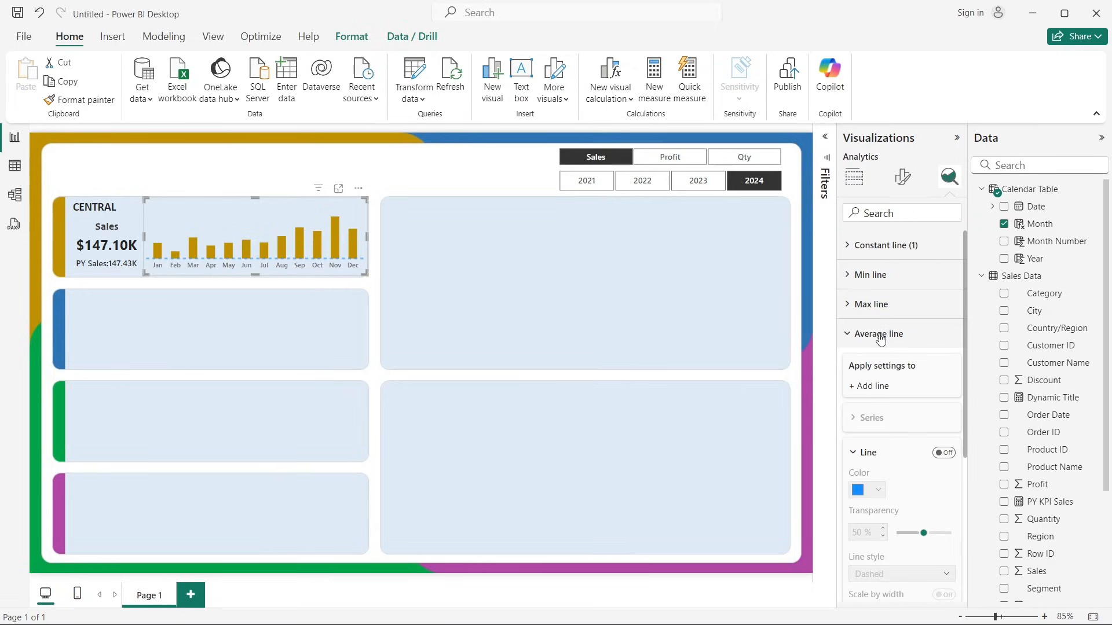
pyautogui.click(881, 387)
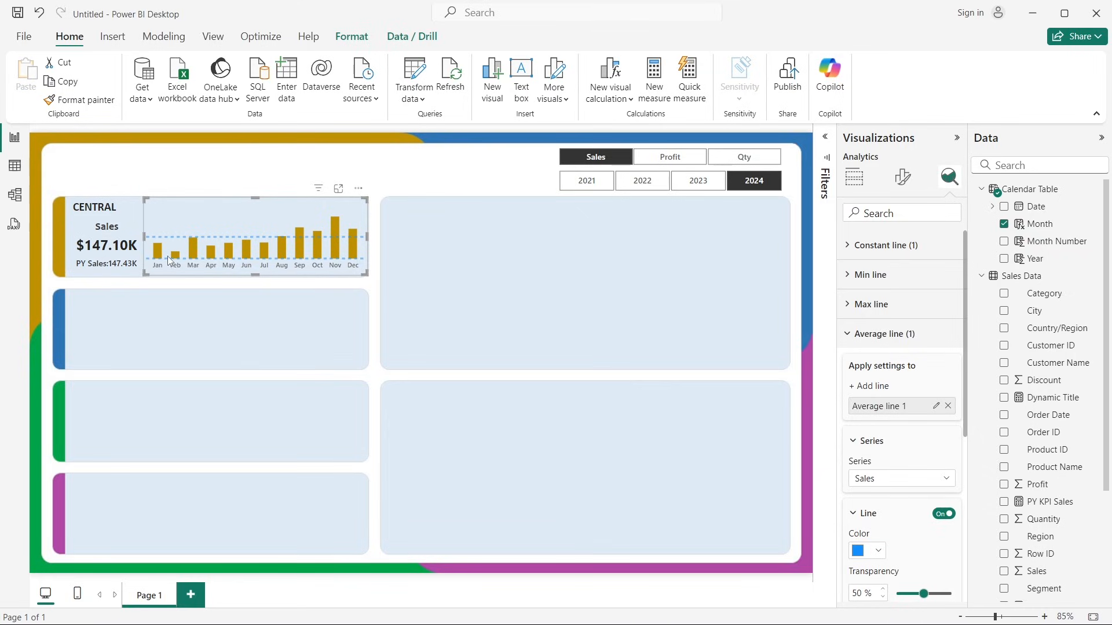
# Step: Remove the constant line from the Central region's monthly column chart
pyautogui.click(870, 245)
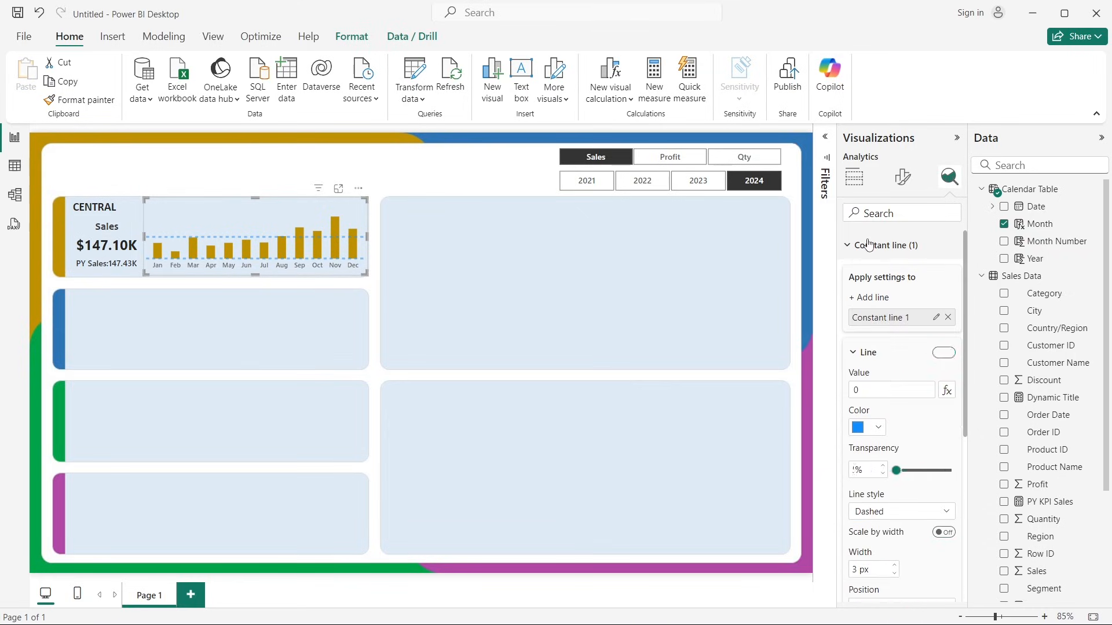
pyautogui.click(948, 317)
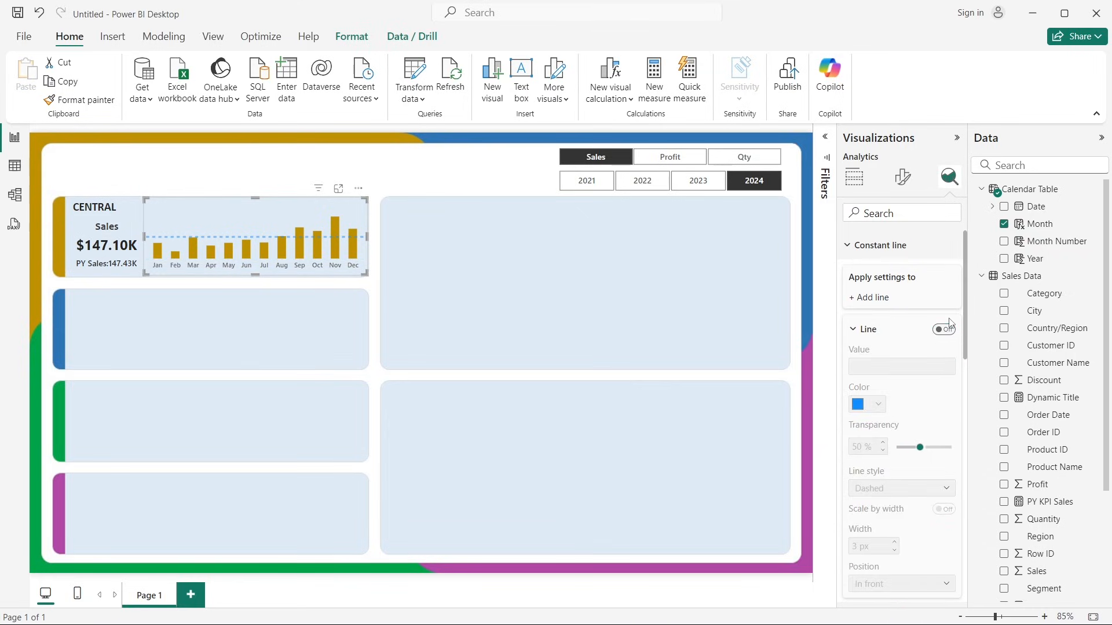
pyautogui.click(866, 246)
# Step: Recolor the Sales average line in the Central column chart to the same gold as its columns
pyautogui.scroll(-3, 885, 373)
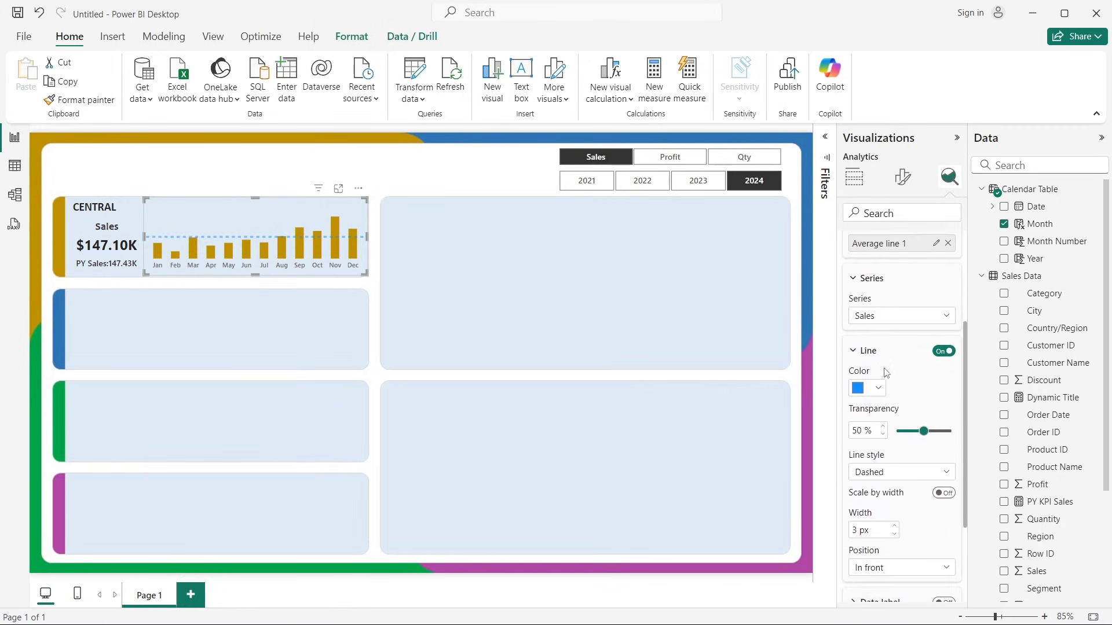
pyautogui.scroll(1, 885, 373)
pyautogui.click(890, 338)
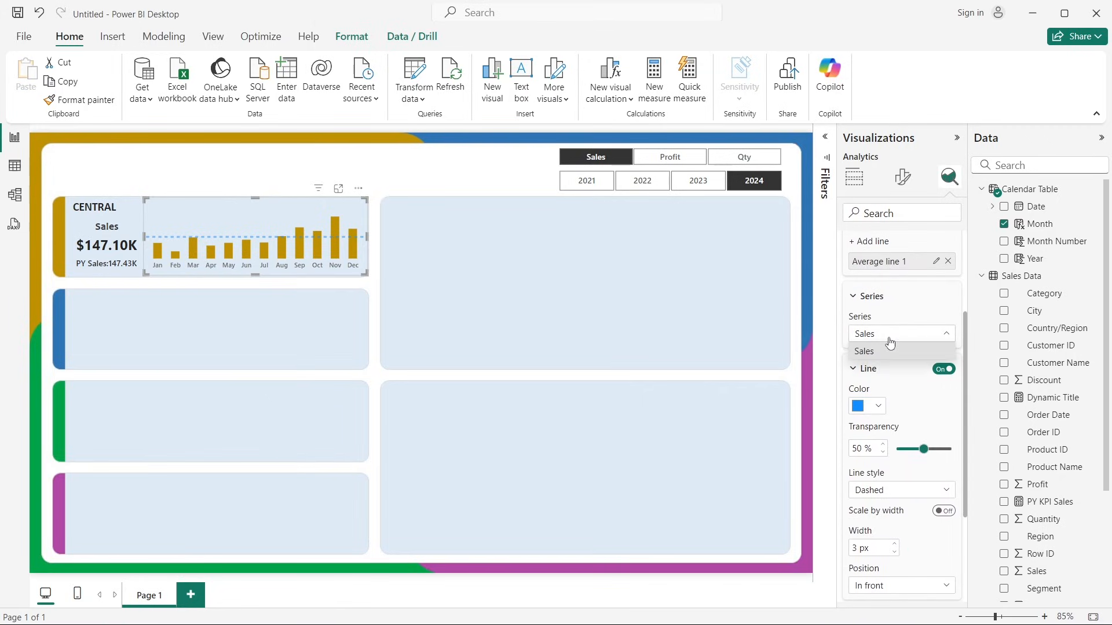
pyautogui.click(890, 342)
pyautogui.scroll(-2, 880, 359)
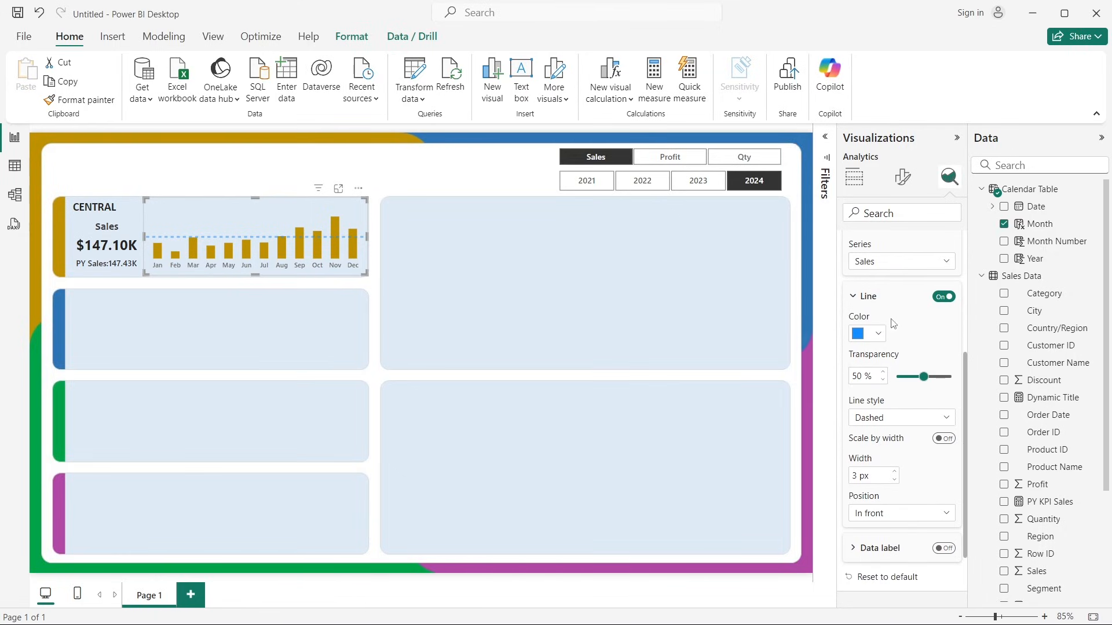
pyautogui.scroll(2, 910, 348)
pyautogui.scroll(-2, 906, 353)
pyautogui.click(876, 334)
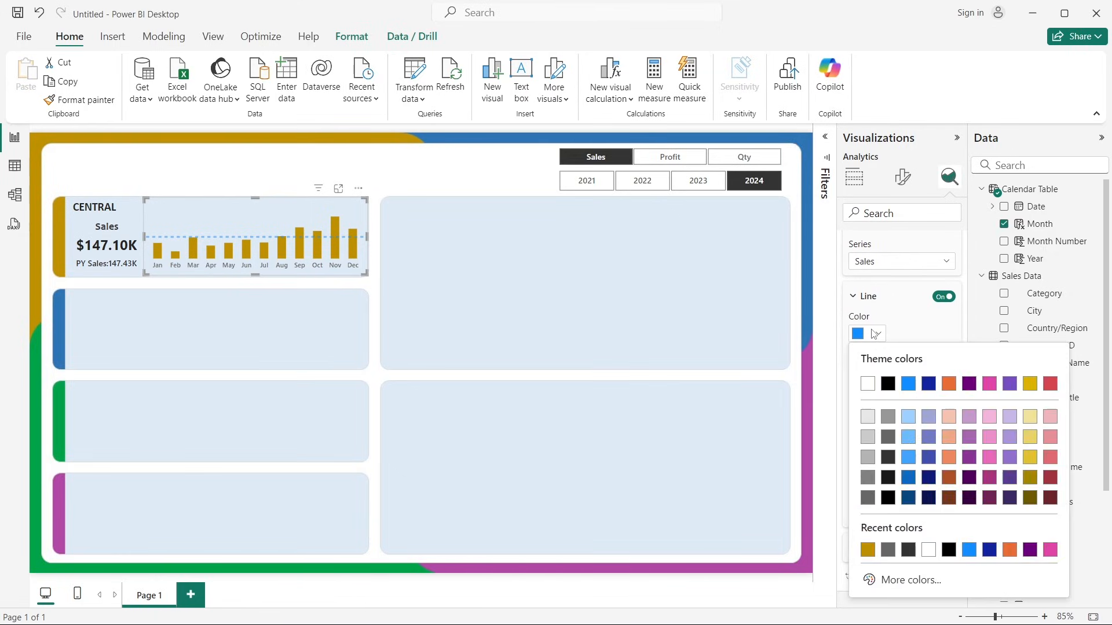
pyautogui.click(867, 550)
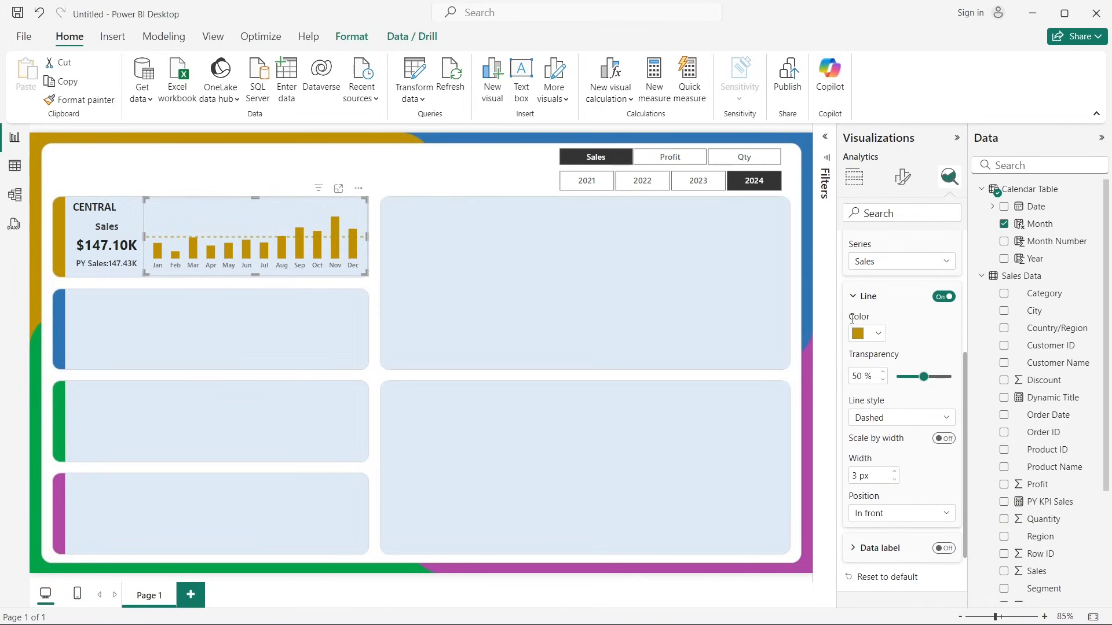
# Step: Switch the metric slicer to Profit and add a gold average line for the Profit series to the Central column chart
pyautogui.click(669, 157)
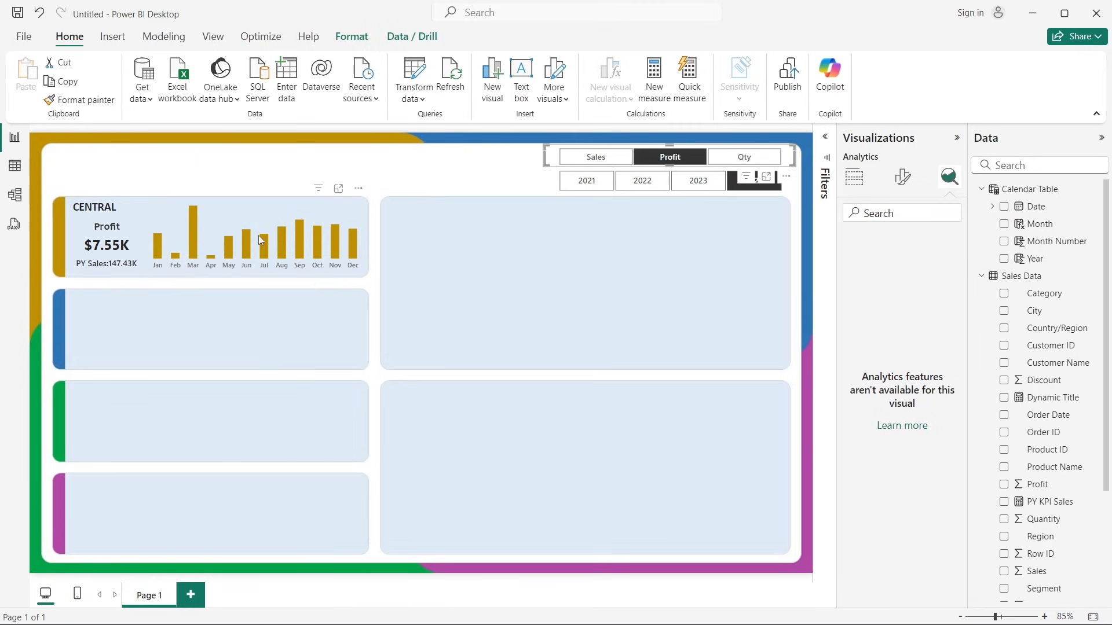
pyautogui.click(252, 210)
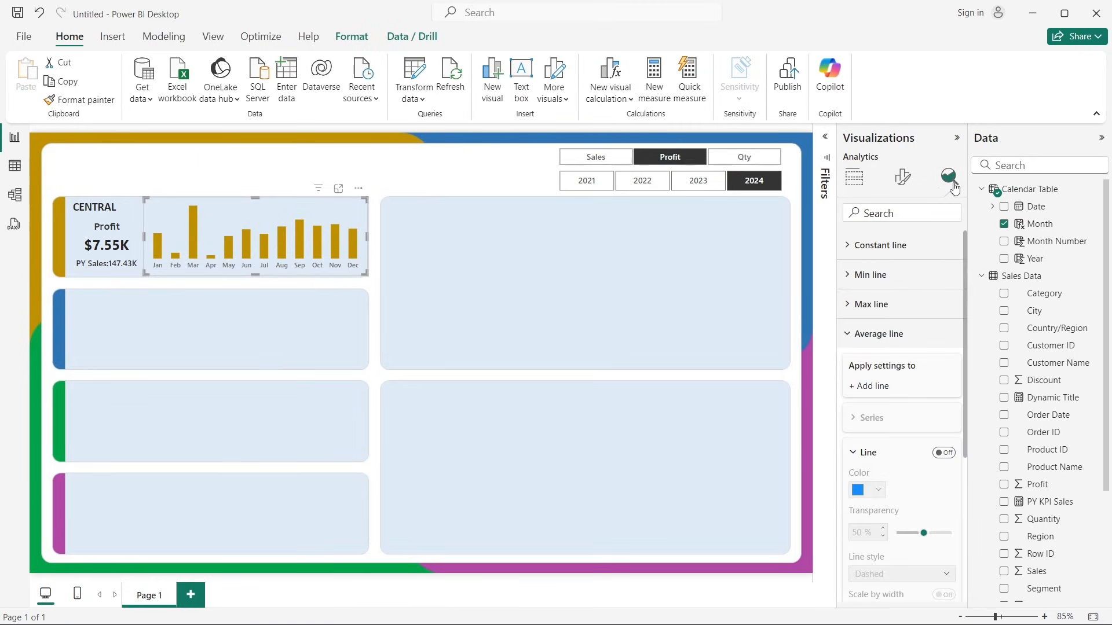
pyautogui.click(871, 341)
pyautogui.click(873, 345)
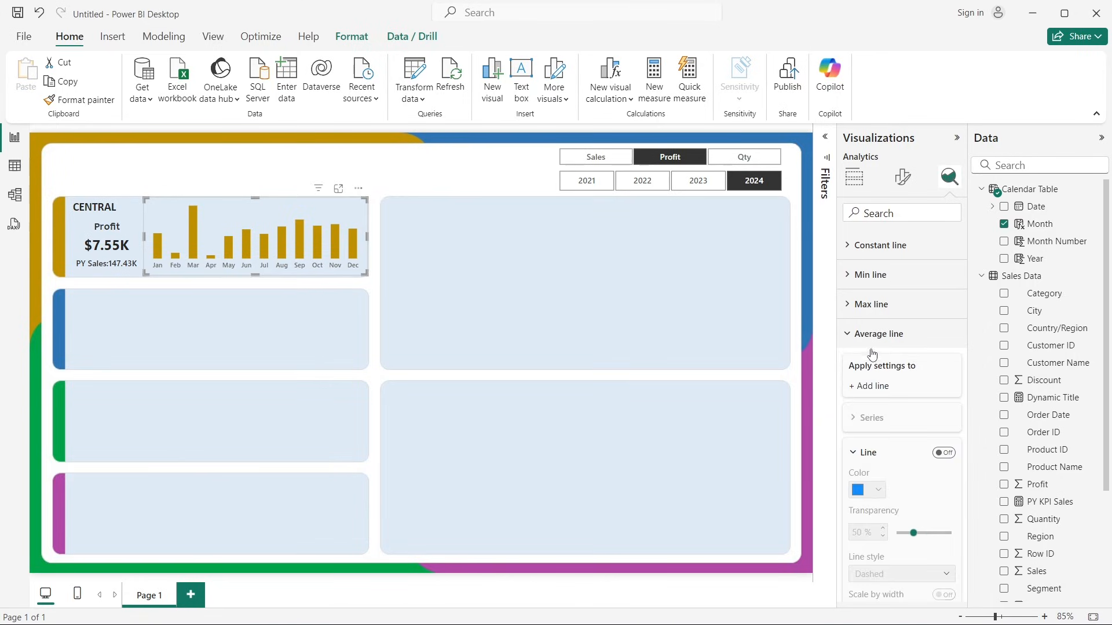
pyautogui.click(873, 387)
pyautogui.scroll(-3, 875, 394)
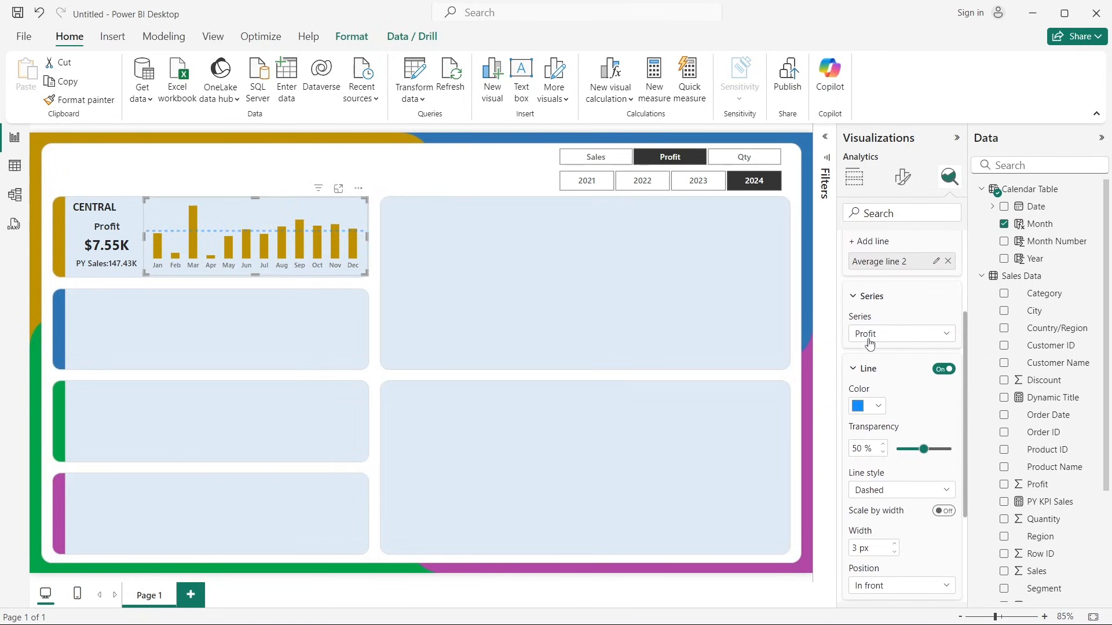
pyautogui.click(876, 407)
pyautogui.click(864, 342)
# Step: Switch the metric slicer to Qty and add a gold average line for the Qty series to the Central column chart
pyautogui.click(743, 157)
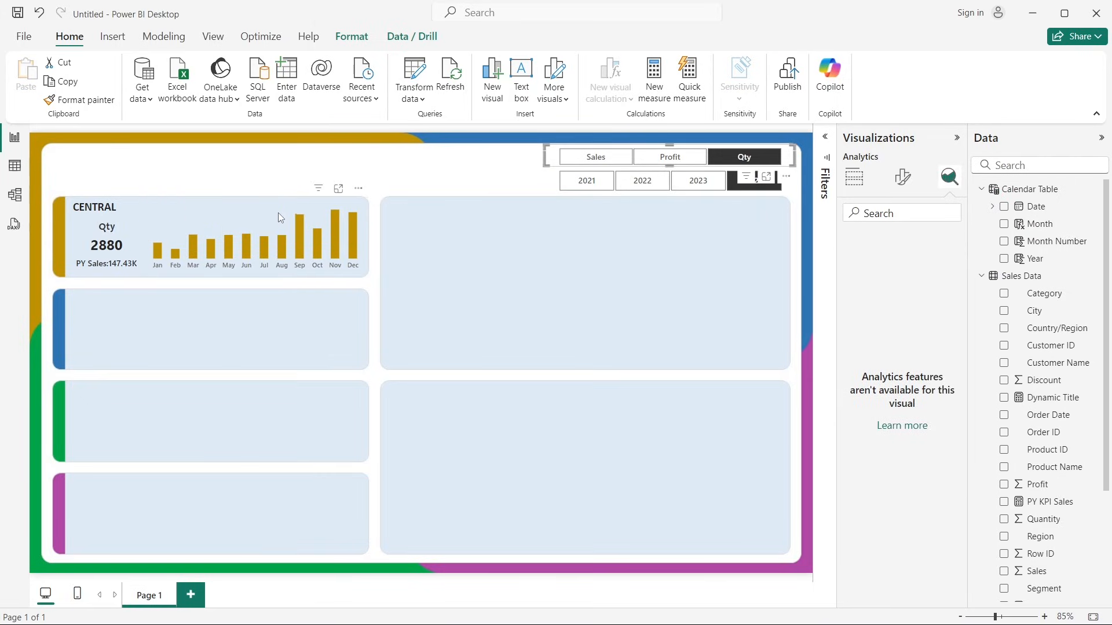
pyautogui.click(237, 209)
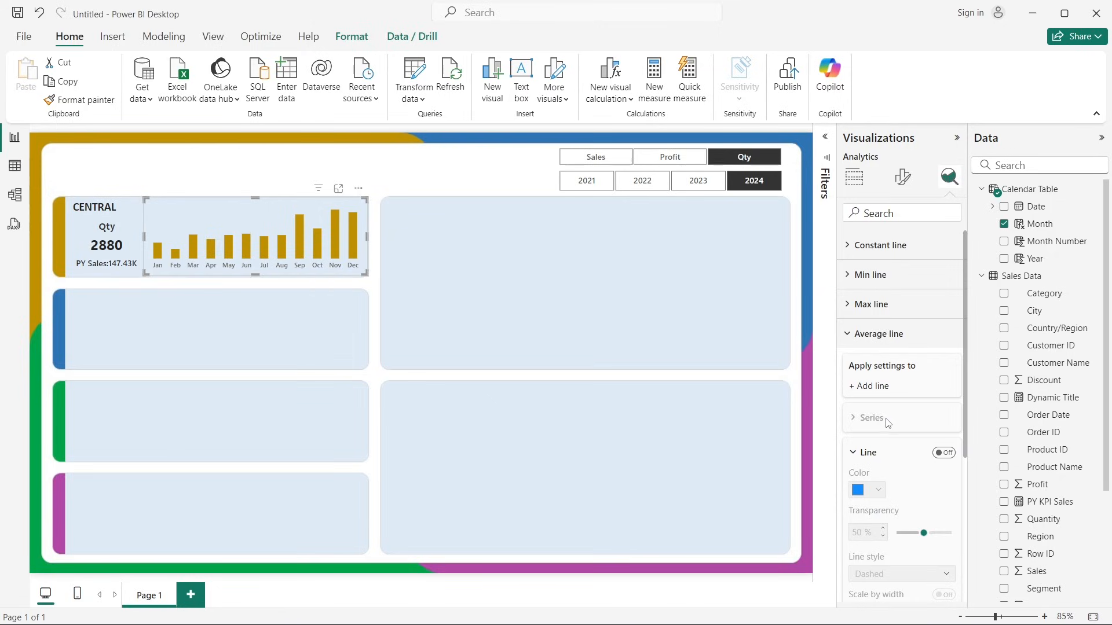
pyautogui.scroll(-1, 879, 364)
pyautogui.click(870, 313)
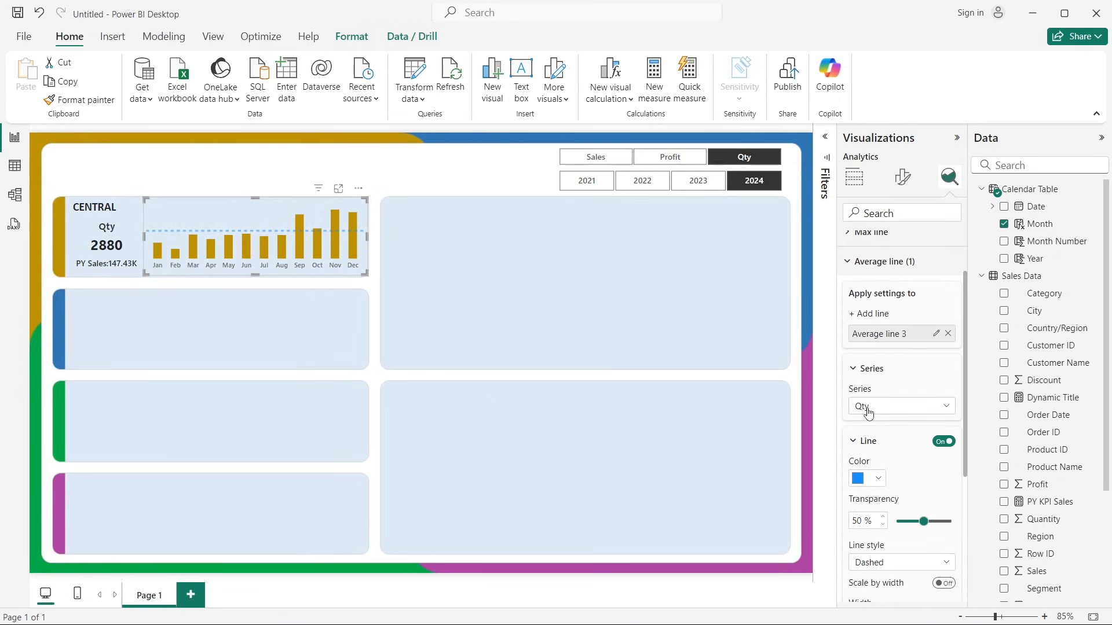
pyautogui.click(864, 478)
pyautogui.click(873, 421)
# Step: Check the chart's average line for each metric by cycling the slicer through Profit, Sales and Qty, ending on Sales
pyautogui.click(263, 174)
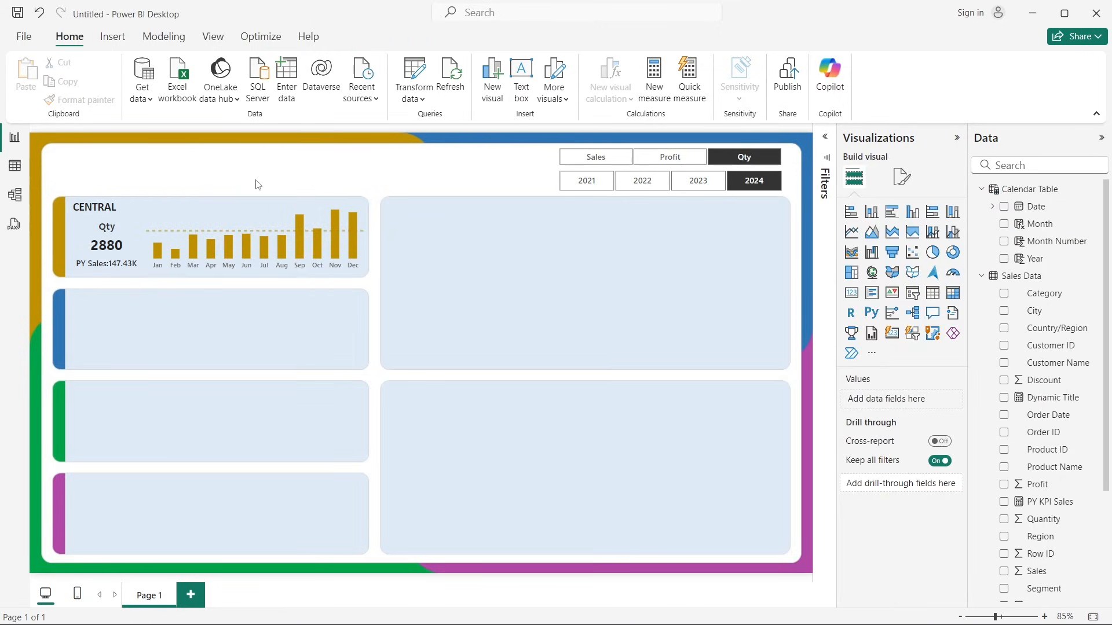
pyautogui.click(681, 162)
pyautogui.click(608, 161)
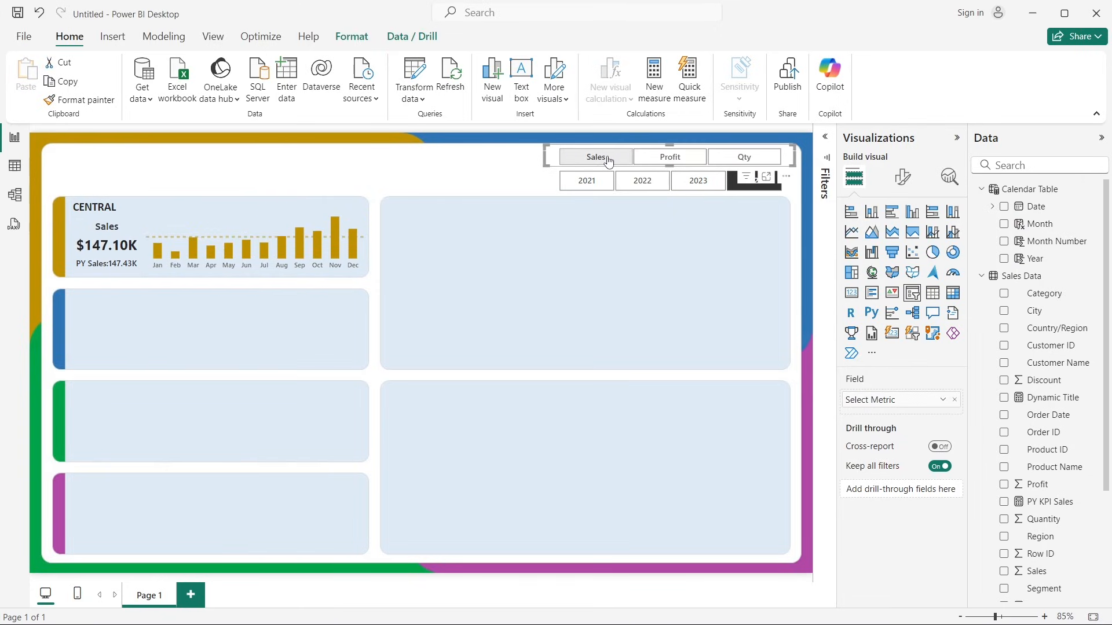
pyautogui.click(672, 159)
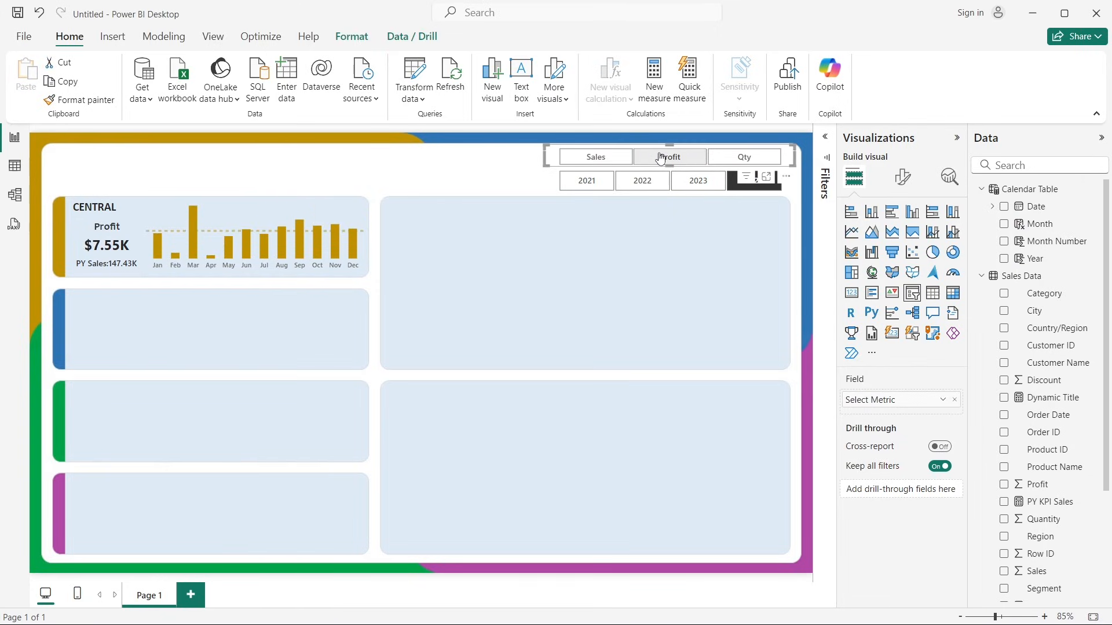
pyautogui.click(737, 163)
pyautogui.click(672, 159)
pyautogui.click(586, 164)
pyautogui.click(341, 158)
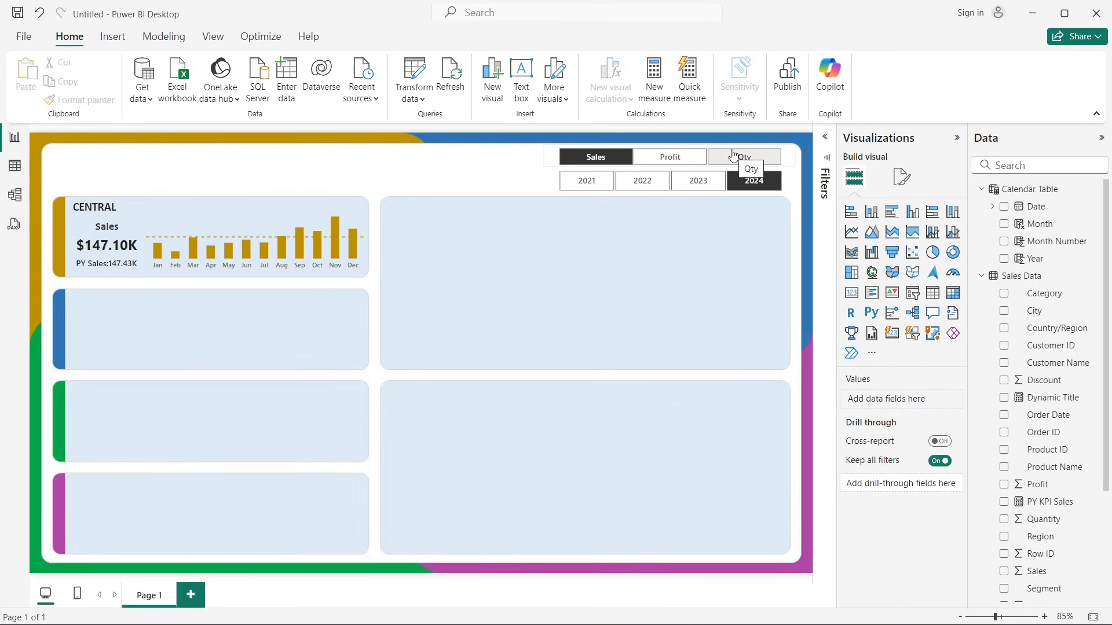
# Step: Add Region as a visual-level filter on the Central column chart, limit it to Central, and collapse the Filters and Visualizations panes
pyautogui.click(217, 219)
pyautogui.click(825, 136)
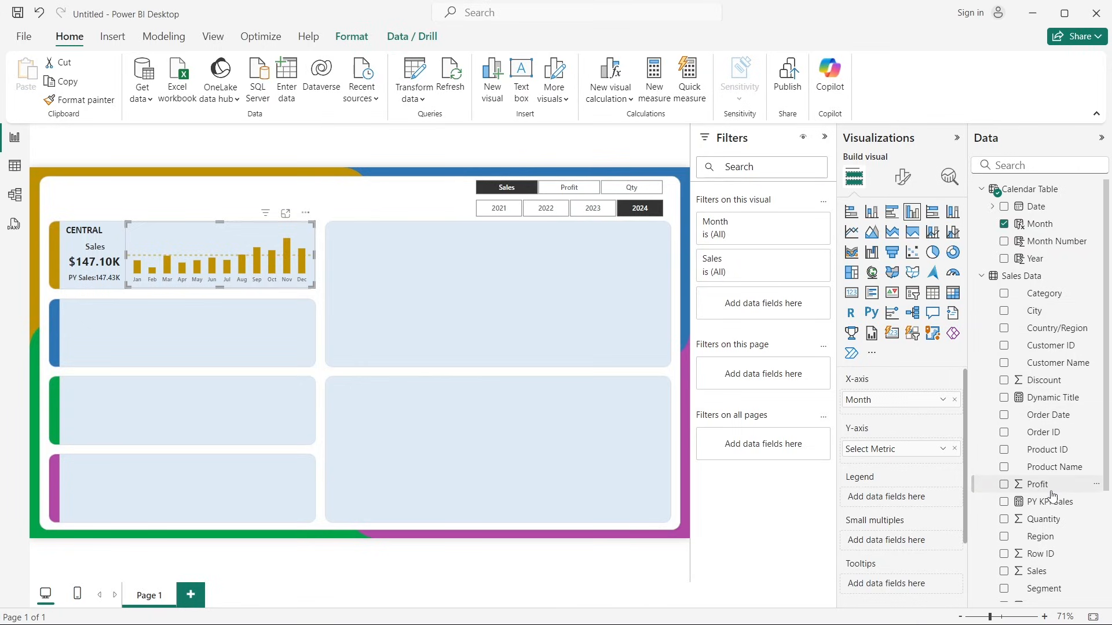
pyautogui.scroll(-5, 1052, 495)
pyautogui.moveTo(1042, 392); pyautogui.dragTo(768, 312)
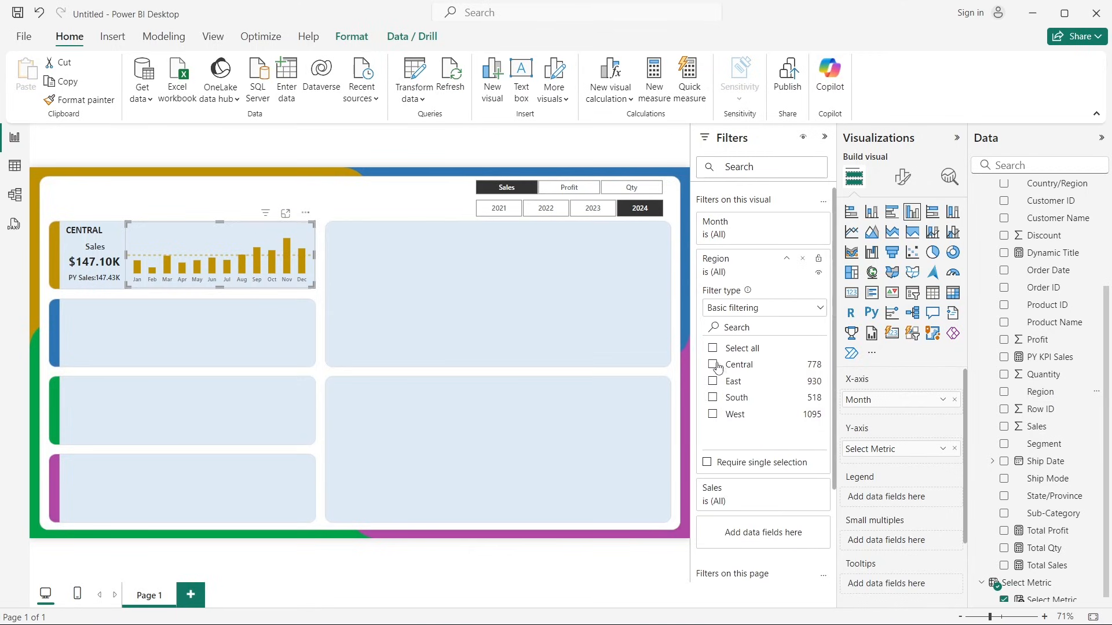
pyautogui.click(715, 365)
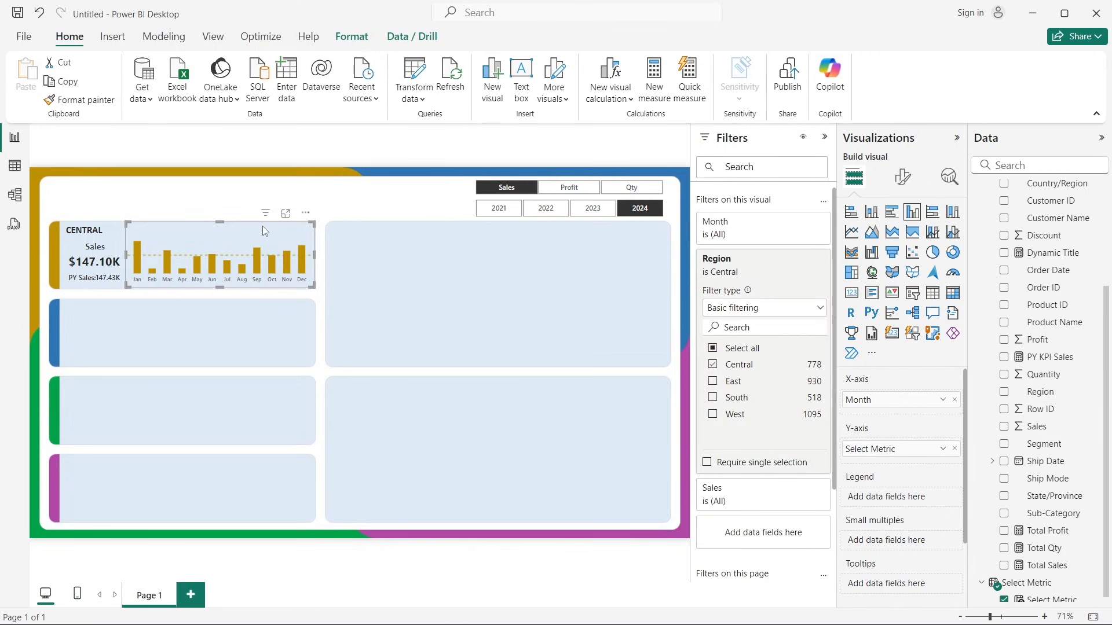
pyautogui.click(824, 138)
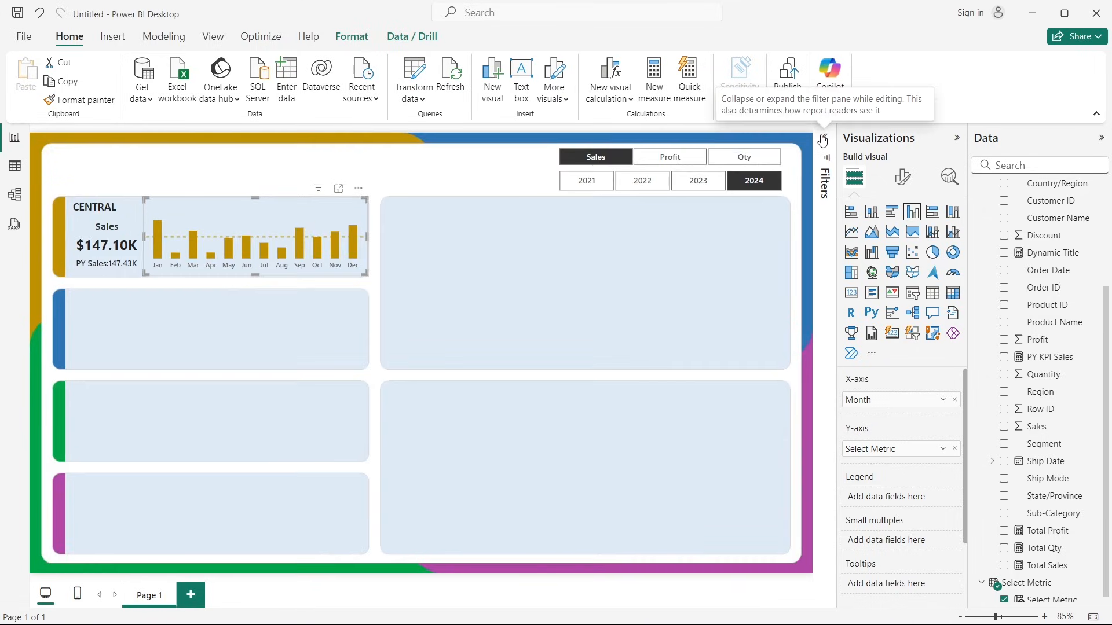
pyautogui.click(957, 138)
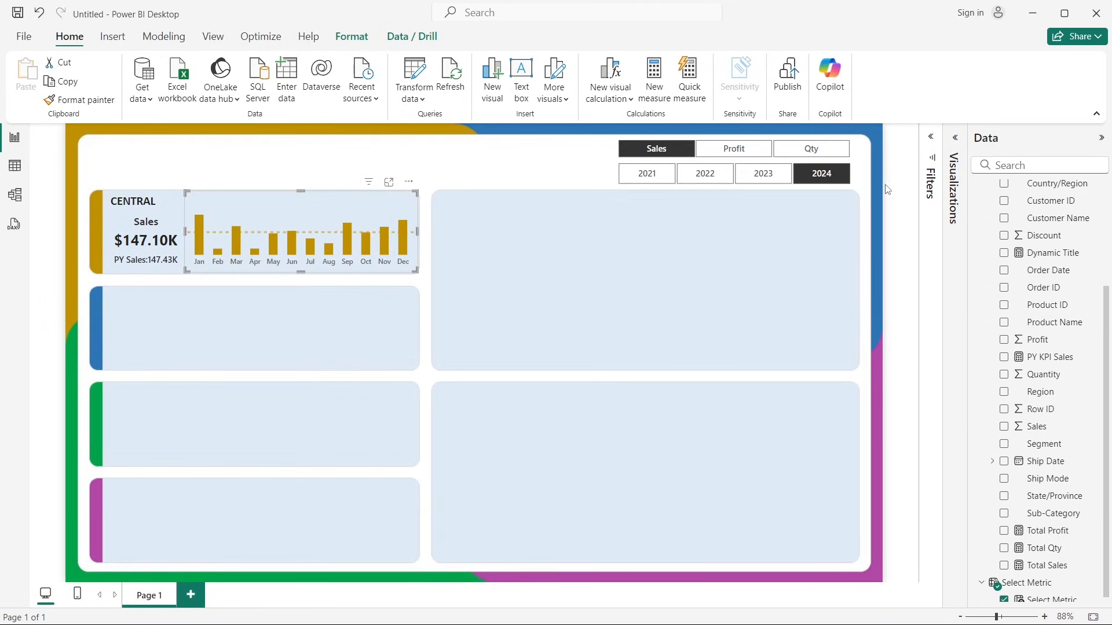
pyautogui.click(178, 160)
# Step: Switch to the Problem Statement presentation in PowerPoint, review the Central Region KPI requirements, and return to the Power BI report
pyautogui.hotkey('alt', 'Tab')
pyautogui.hotkey('alt', 'Tab')
pyautogui.hotkey('alt', 'Tab')
pyautogui.hotkey('alt', 'Tab')
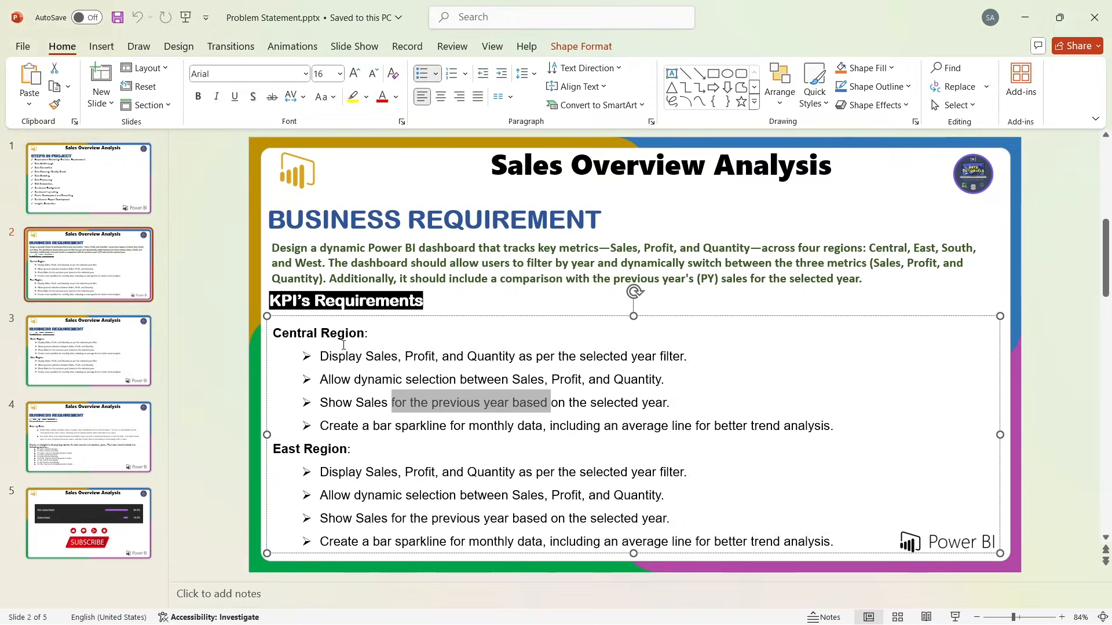
pyautogui.click(238, 348)
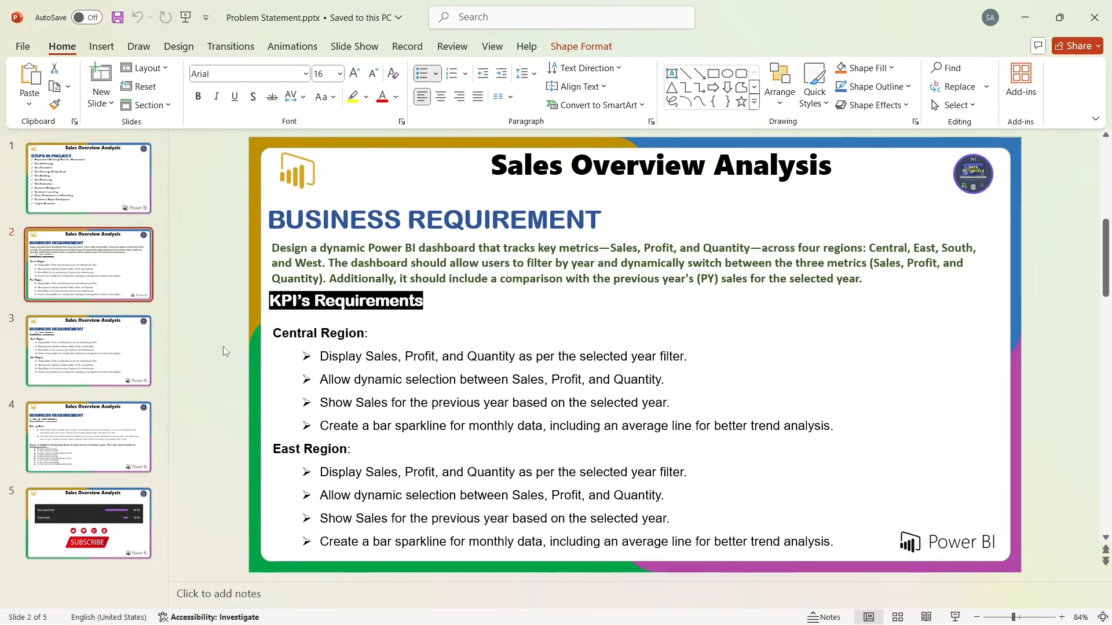
pyautogui.hotkey('alt', 'Tab')
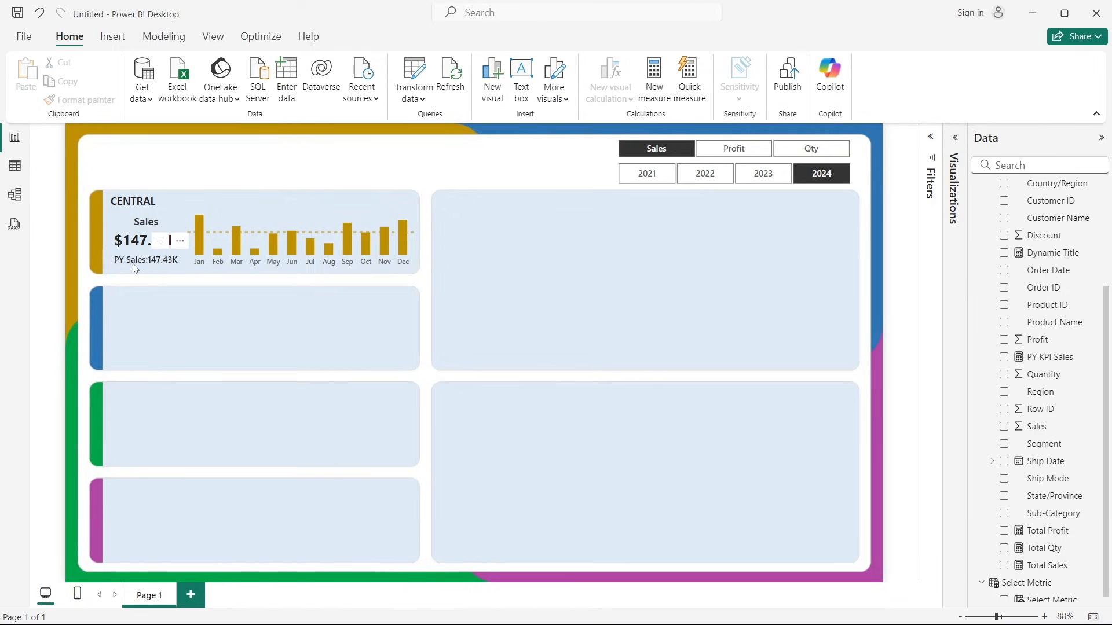
# Step: Edit the PY KPI Sales measure so its label text reads "PY Sales: " with a space after the colon, and commit it
pyautogui.click(161, 264)
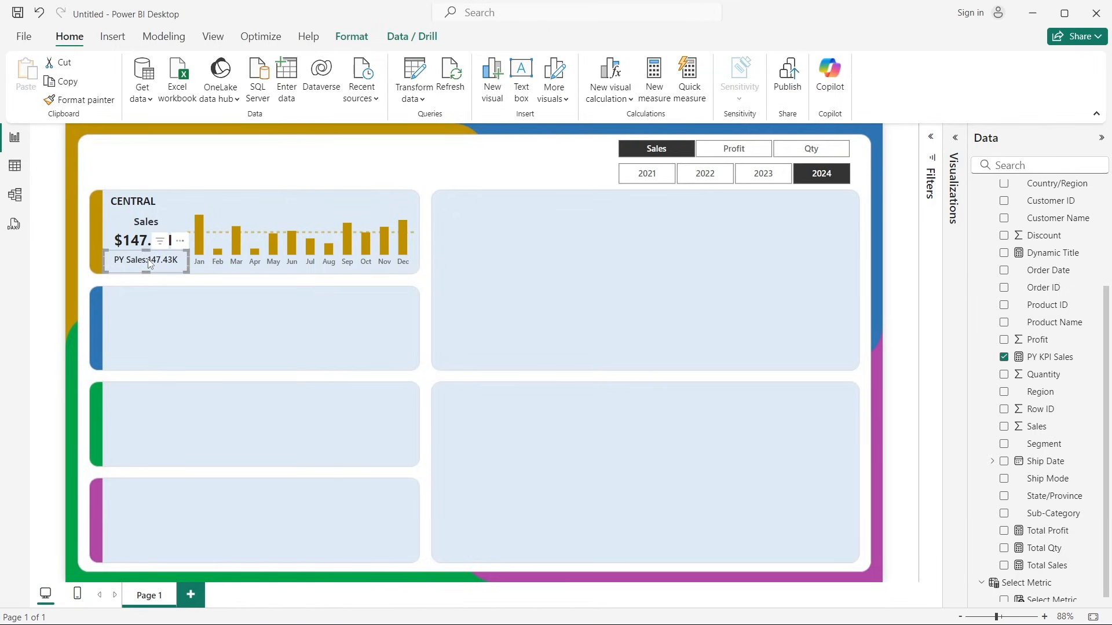
pyautogui.click(1041, 358)
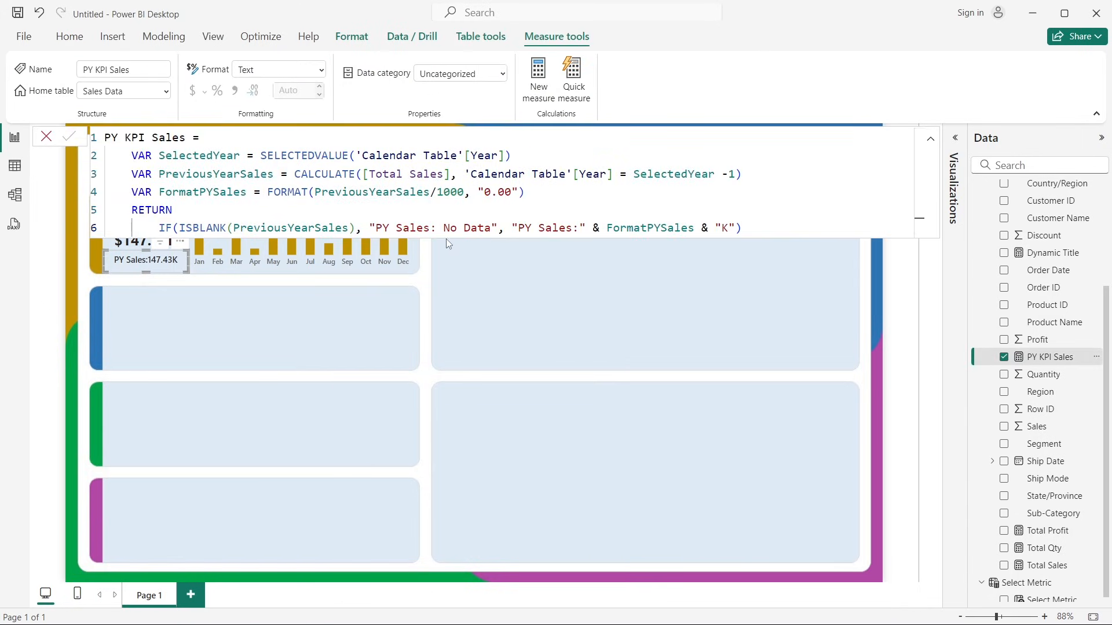
pyautogui.click(579, 228)
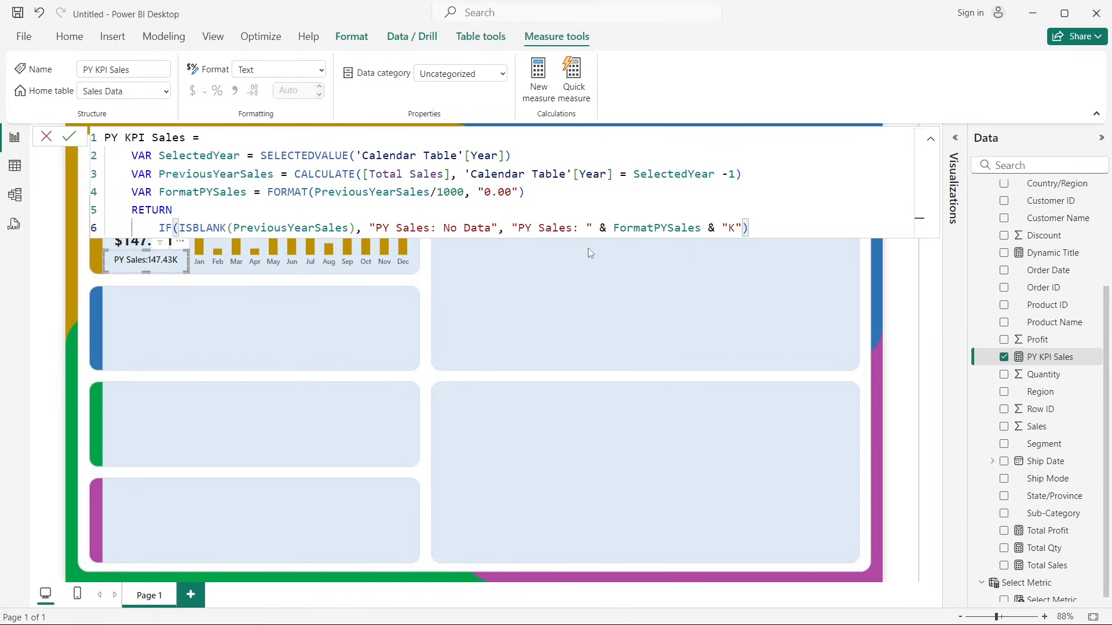
pyautogui.click(69, 137)
pyautogui.click(47, 136)
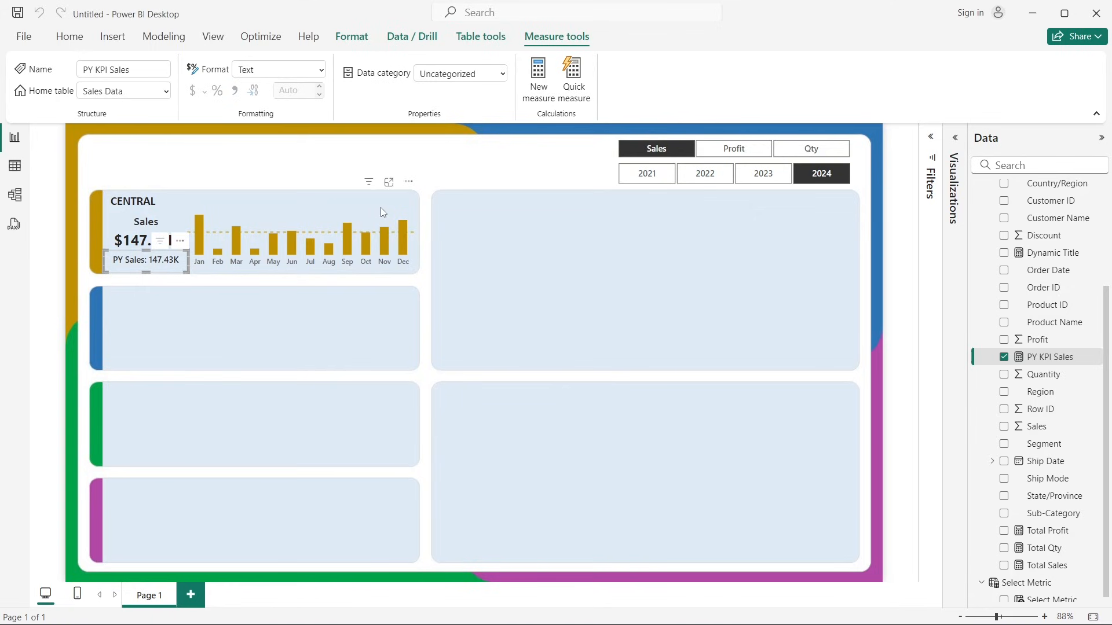
pyautogui.click(443, 167)
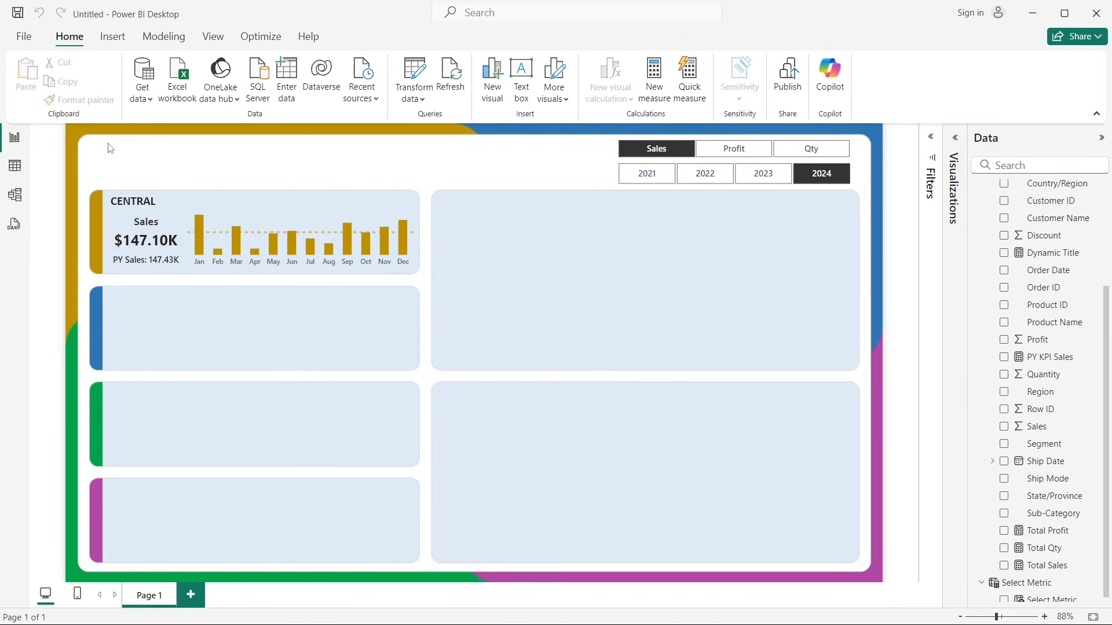
# Step: Insert a text box on the report page containing the title SALES OVERVIEW DASHBOARD
pyautogui.click(522, 69)
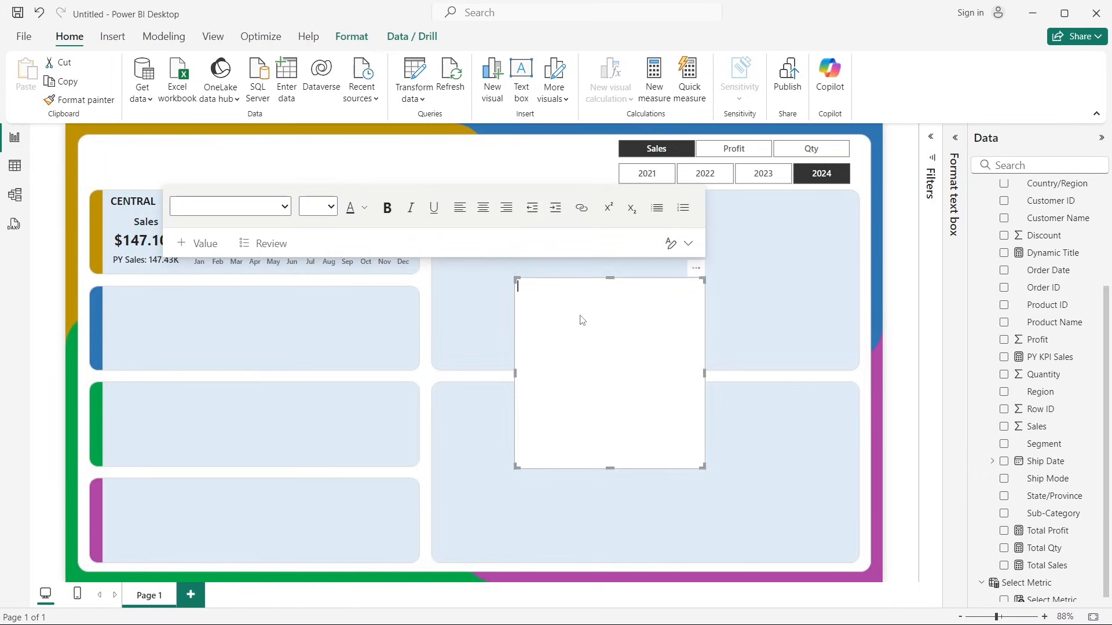
pyautogui.write('SA')
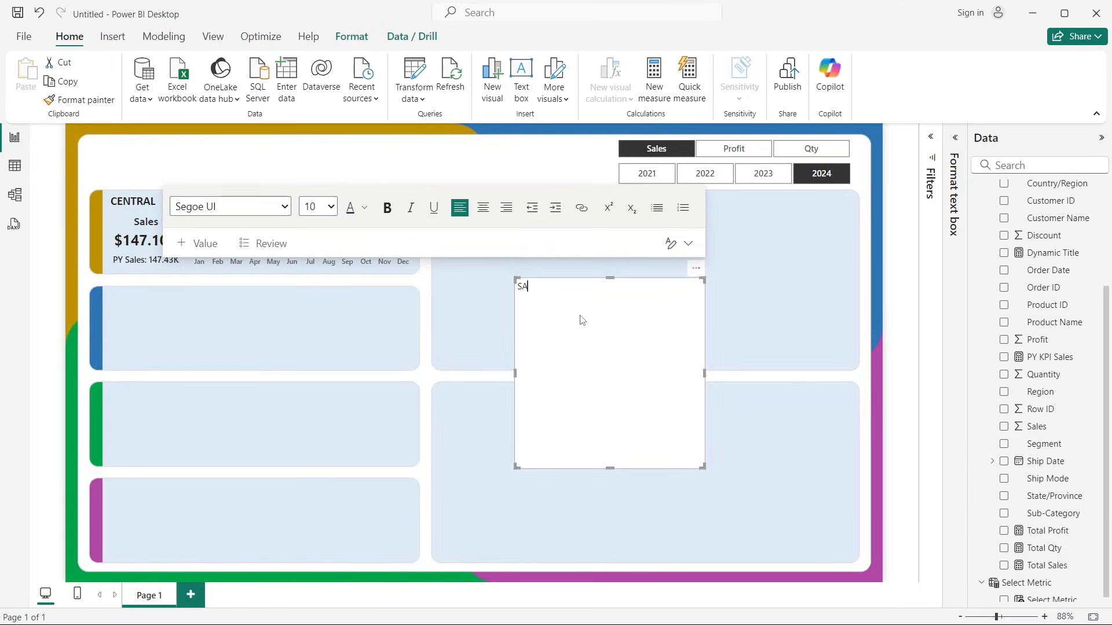
pyautogui.write('LES OVERVIEW DASHBOARD')
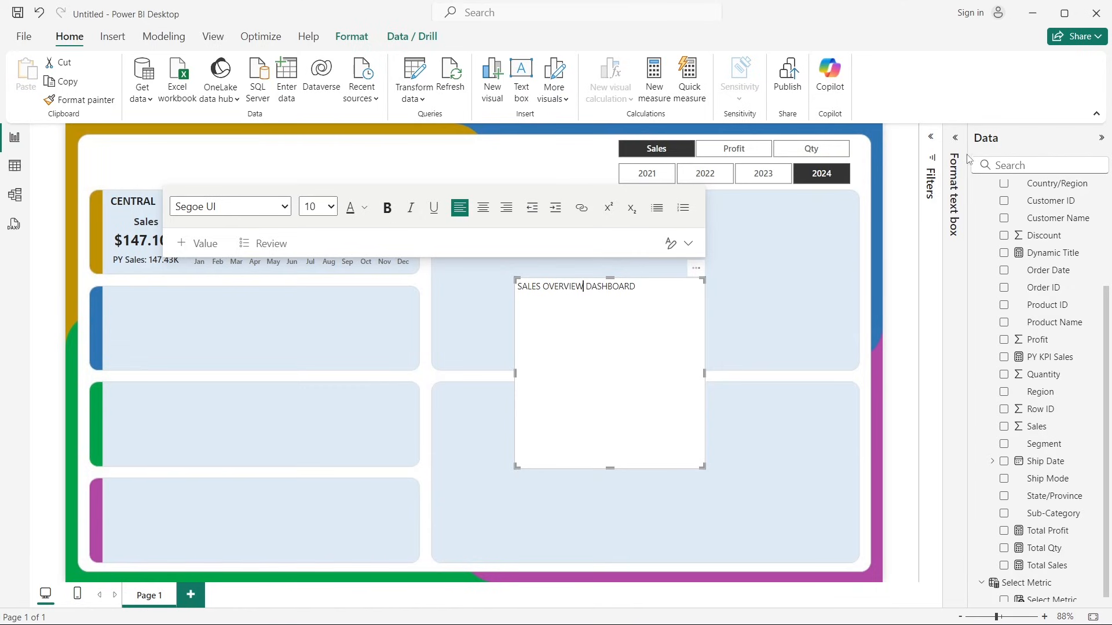
# Step: Turn off the title text box's background and resize it into a wide, shallow single-line box
pyautogui.click(955, 137)
pyautogui.click(888, 298)
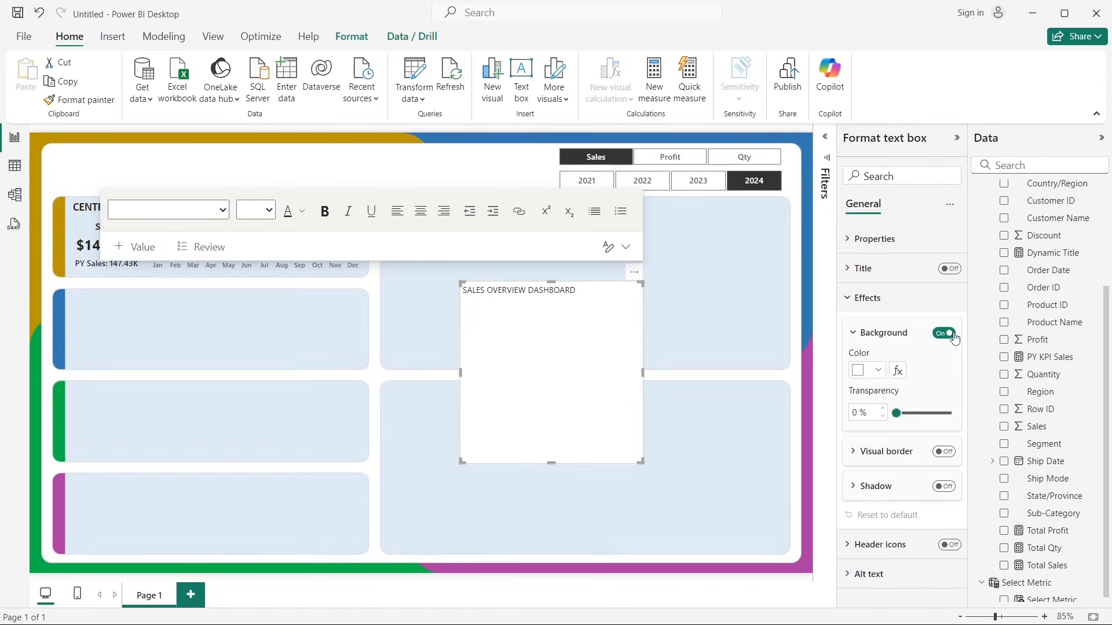
pyautogui.click(944, 333)
pyautogui.click(523, 305)
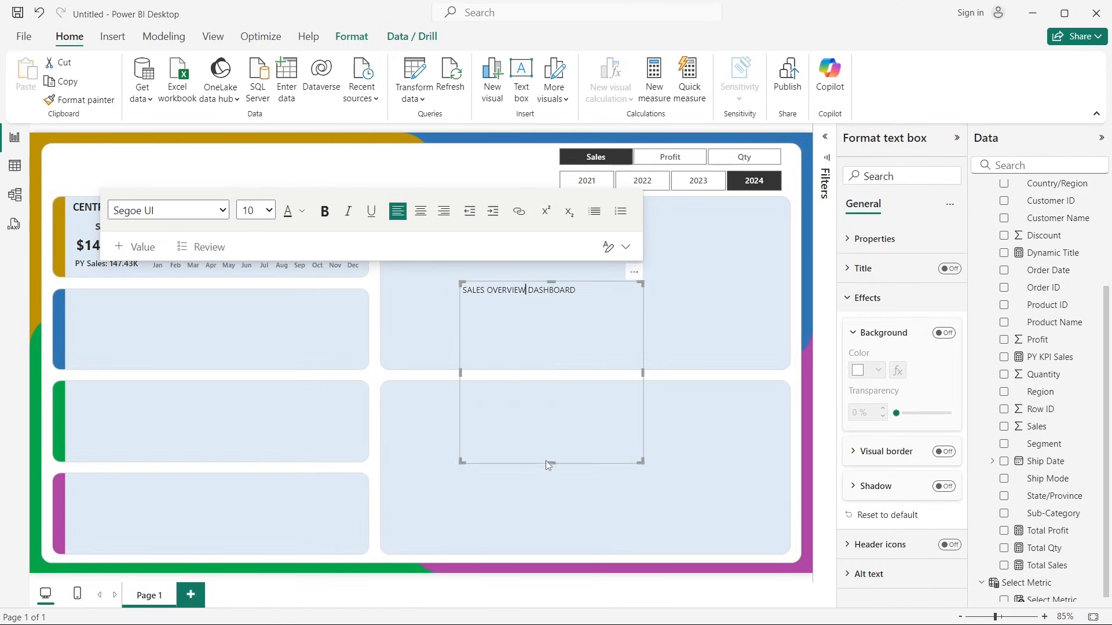
pyautogui.moveTo(550, 461); pyautogui.dragTo(541, 303)
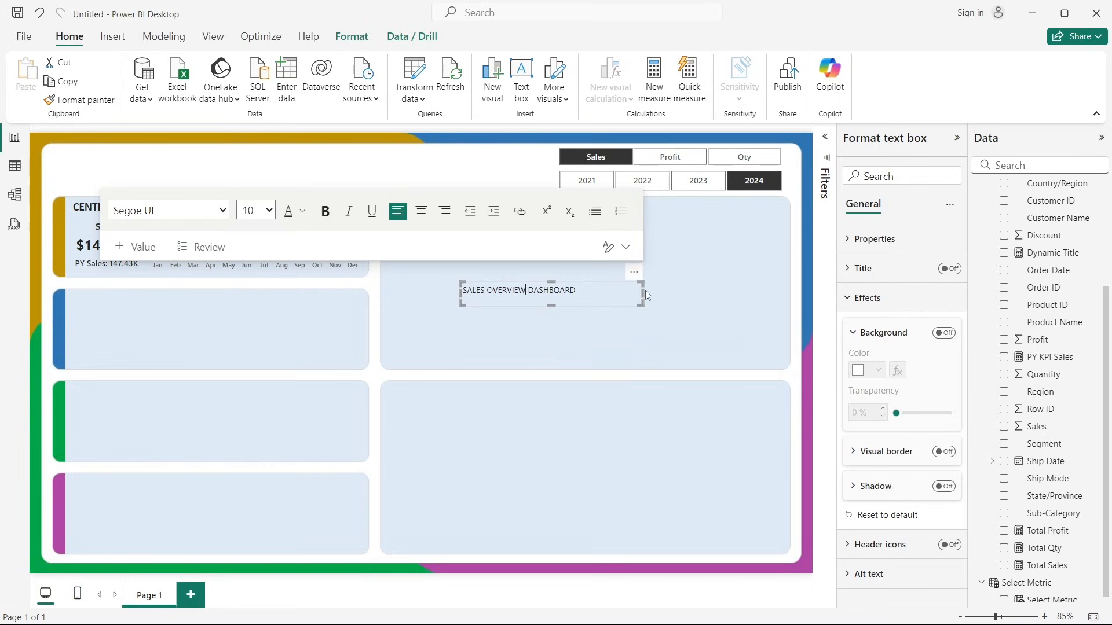
pyautogui.moveTo(643, 290); pyautogui.dragTo(743, 291)
pyautogui.moveTo(601, 306); pyautogui.dragTo(602, 314)
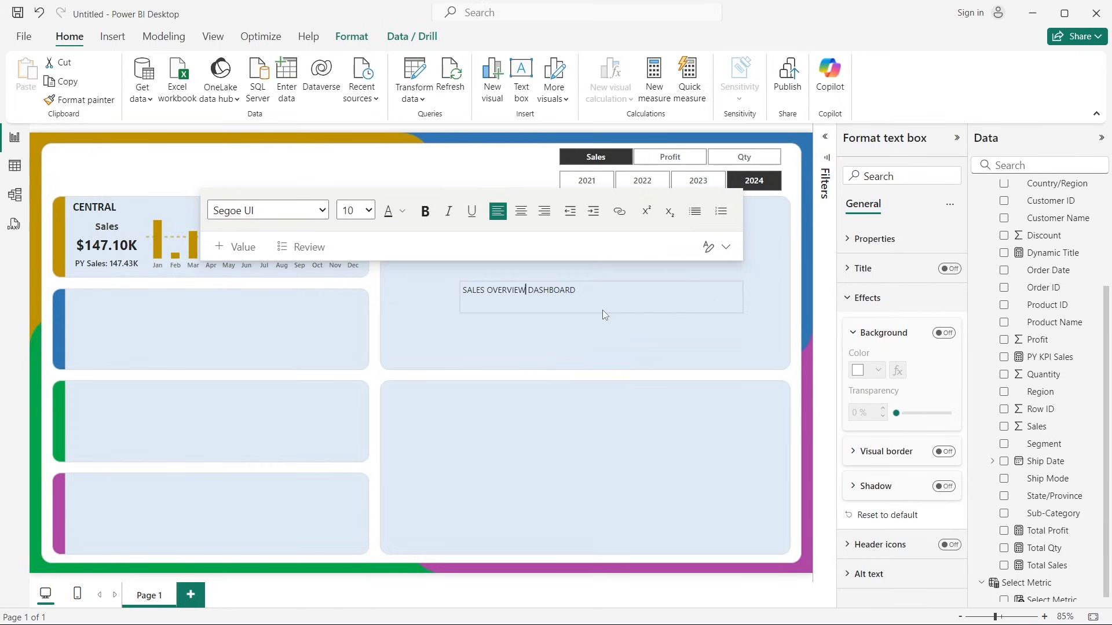
# Step: Center the SALES OVERVIEW DASHBOARD text and format it in bold Calibri at size 20
pyautogui.click(521, 211)
pyautogui.tripleClick(594, 289)
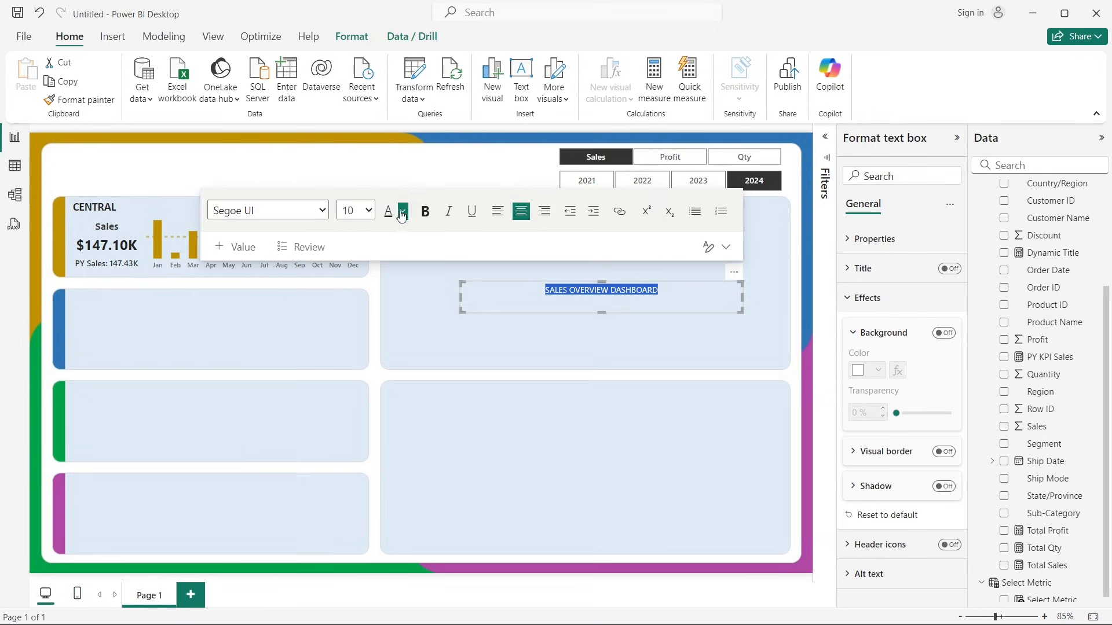
pyautogui.click(323, 210)
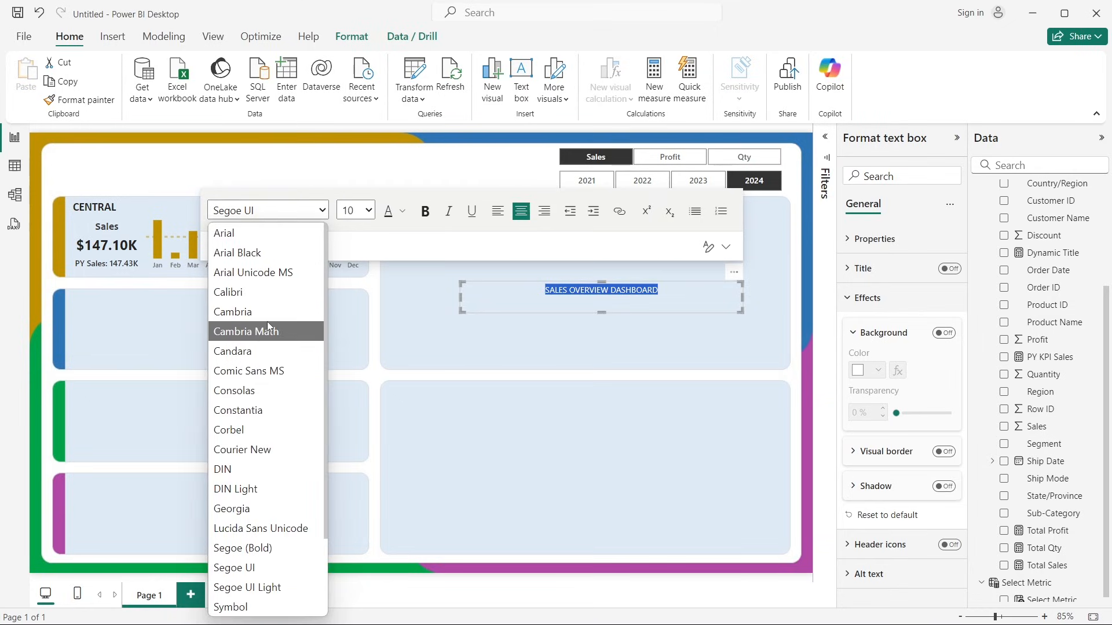
pyautogui.click(269, 295)
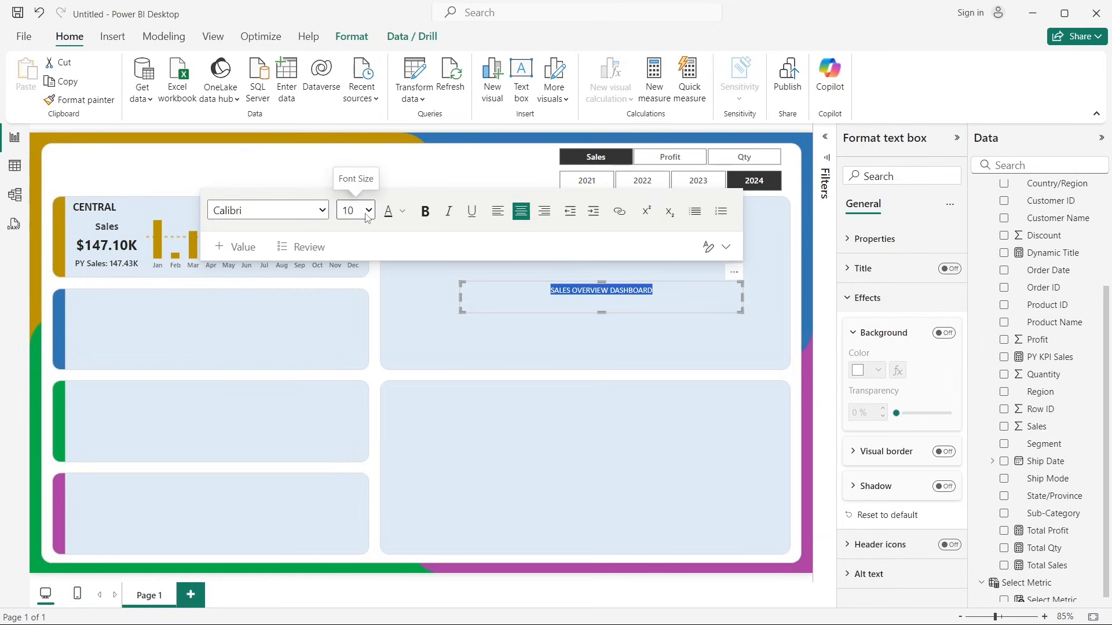
pyautogui.click(367, 215)
pyautogui.click(368, 417)
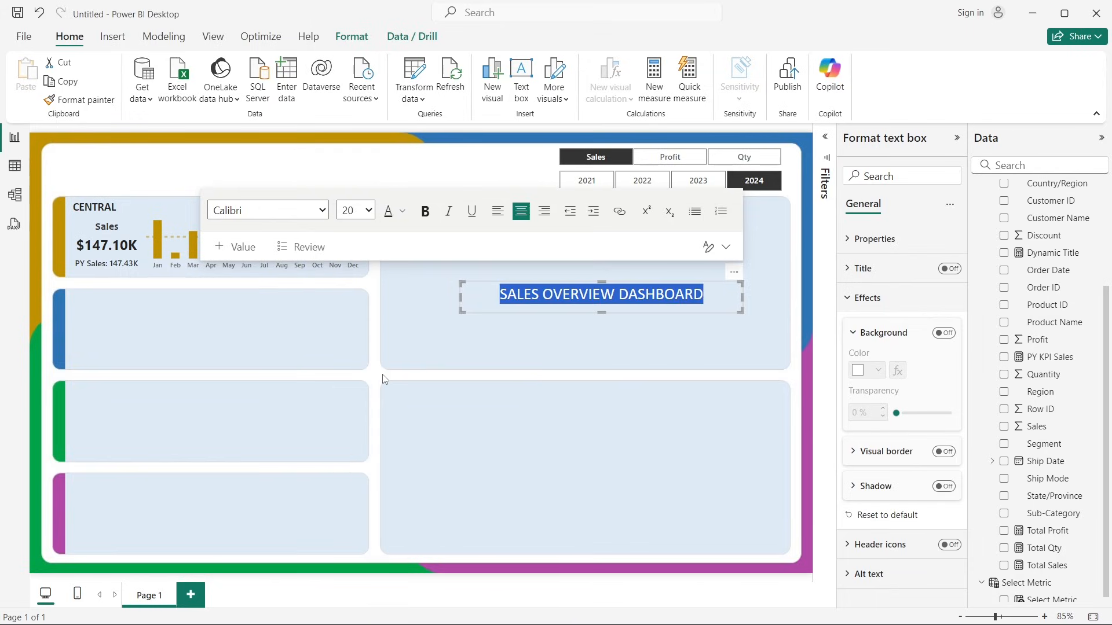
pyautogui.click(425, 211)
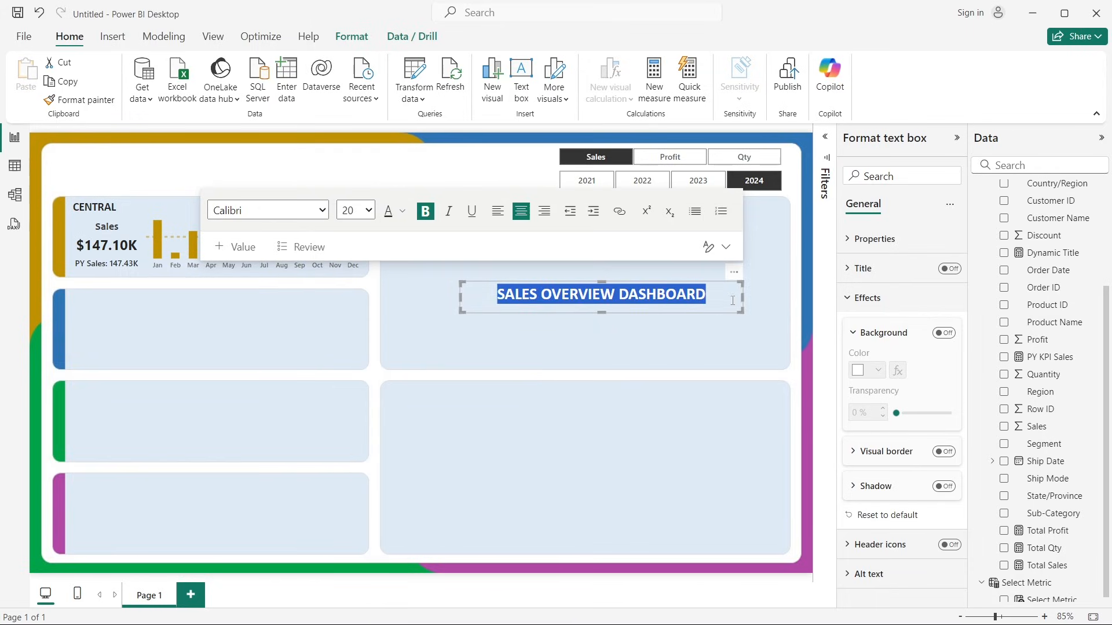
# Step: Move the title text box into the page header above the Central card and nudge it slightly down
pyautogui.moveTo(743, 297); pyautogui.dragTo(242, 180)
pyautogui.click(644, 312)
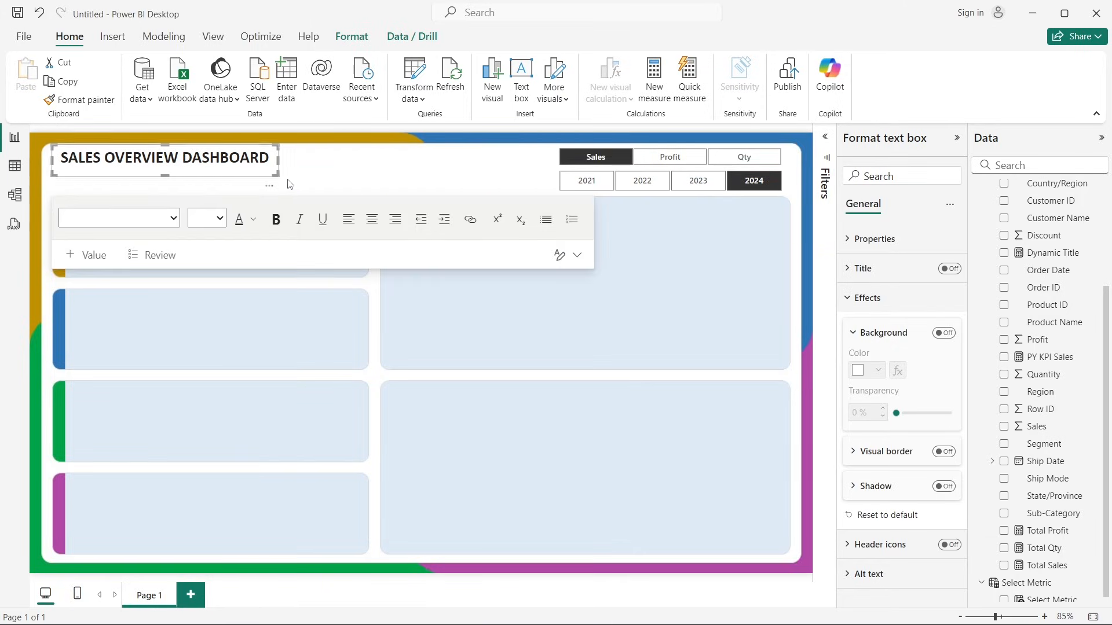
pyautogui.press('Down')
pyautogui.press('Down')
pyautogui.press('Down')
pyautogui.press('Down')
pyautogui.press('Down')
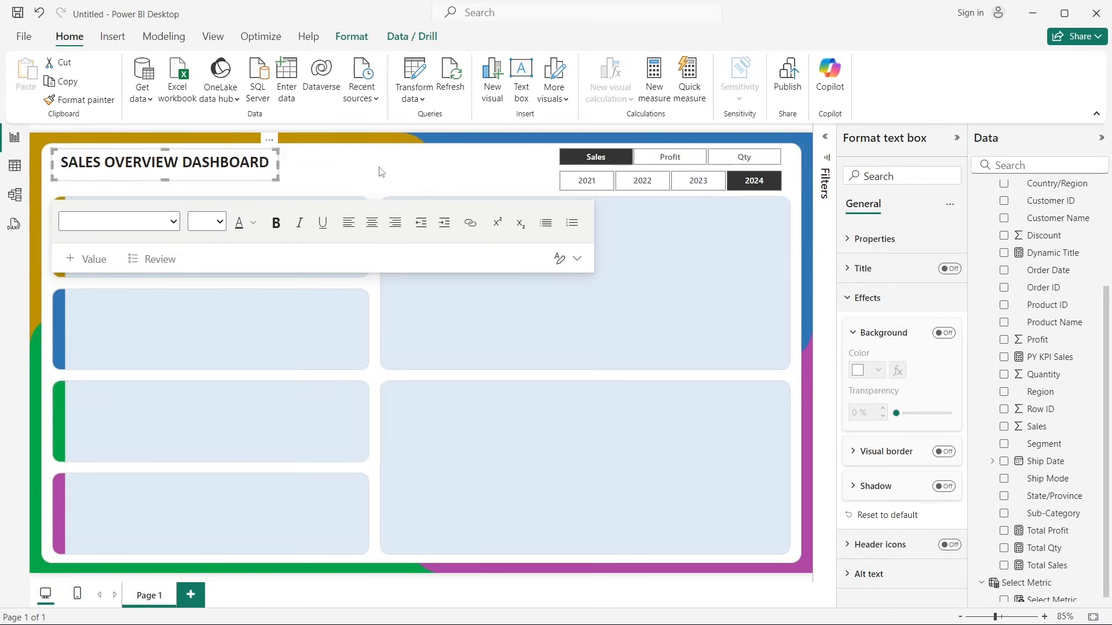
pyautogui.click(379, 170)
# Step: Widen the title text box to the Central card's right edge and append " | By Region" to the title
pyautogui.click(268, 162)
pyautogui.moveTo(277, 161); pyautogui.dragTo(380, 162)
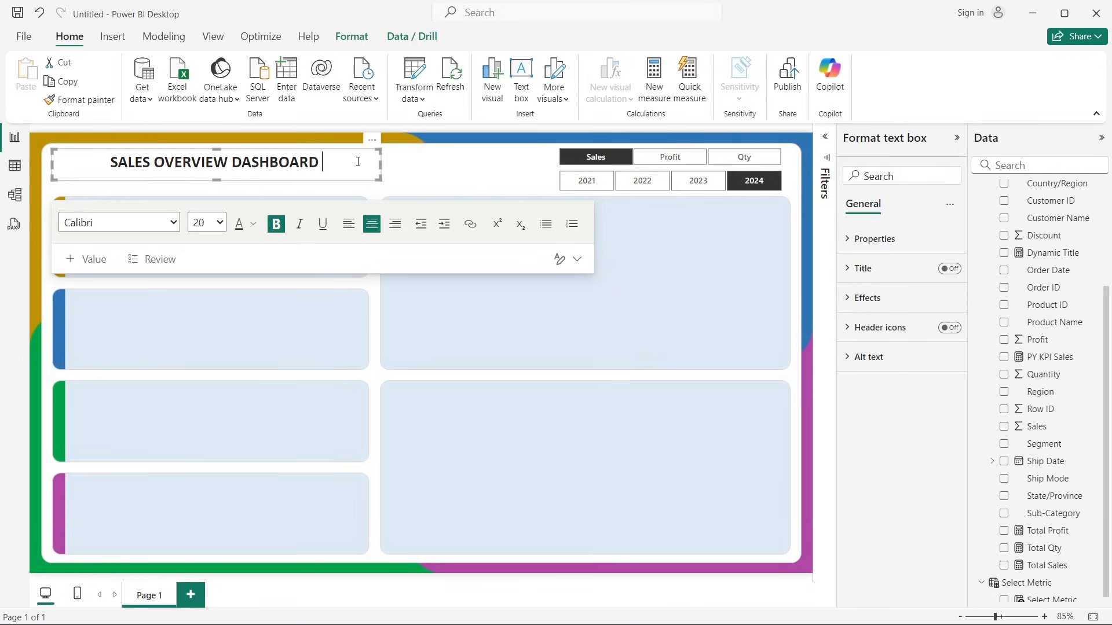
pyautogui.write('| ')
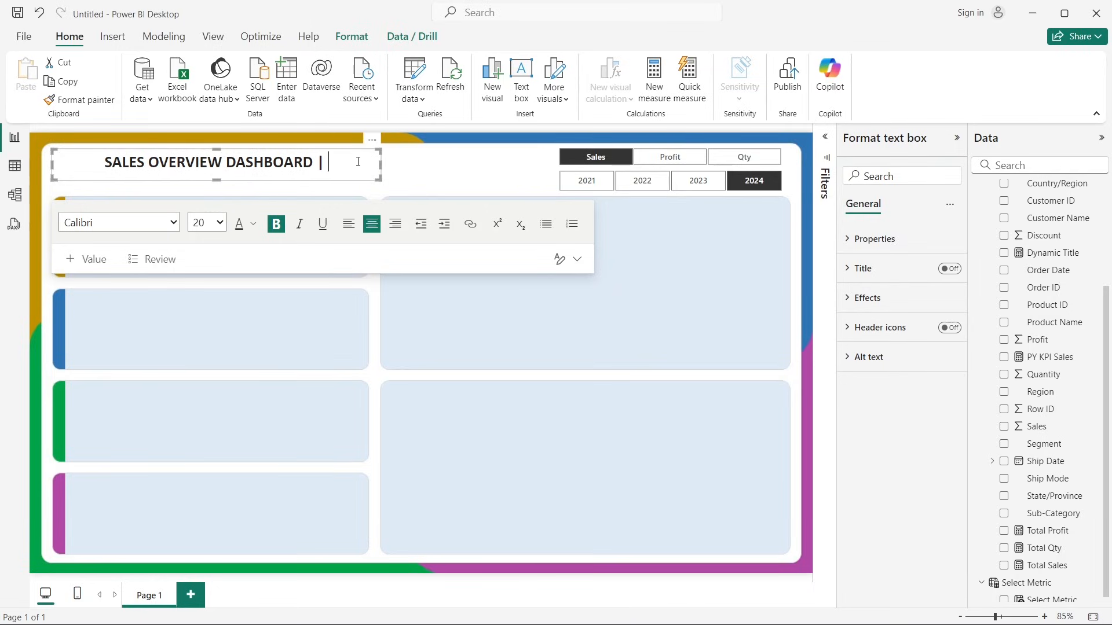
pyautogui.write('By ')
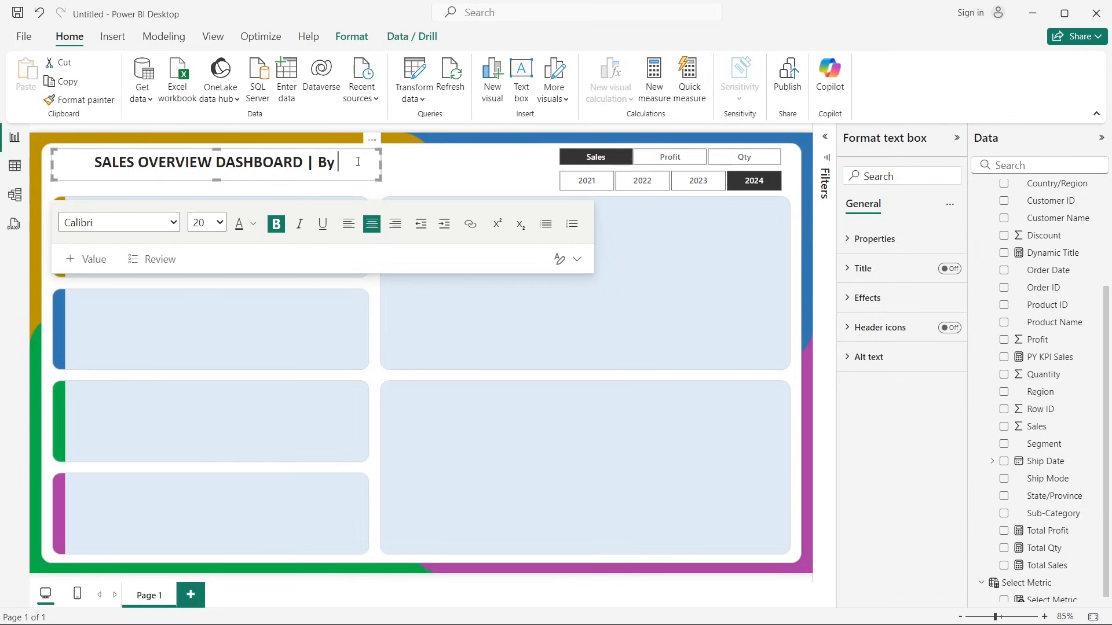
pyautogui.write('Region')
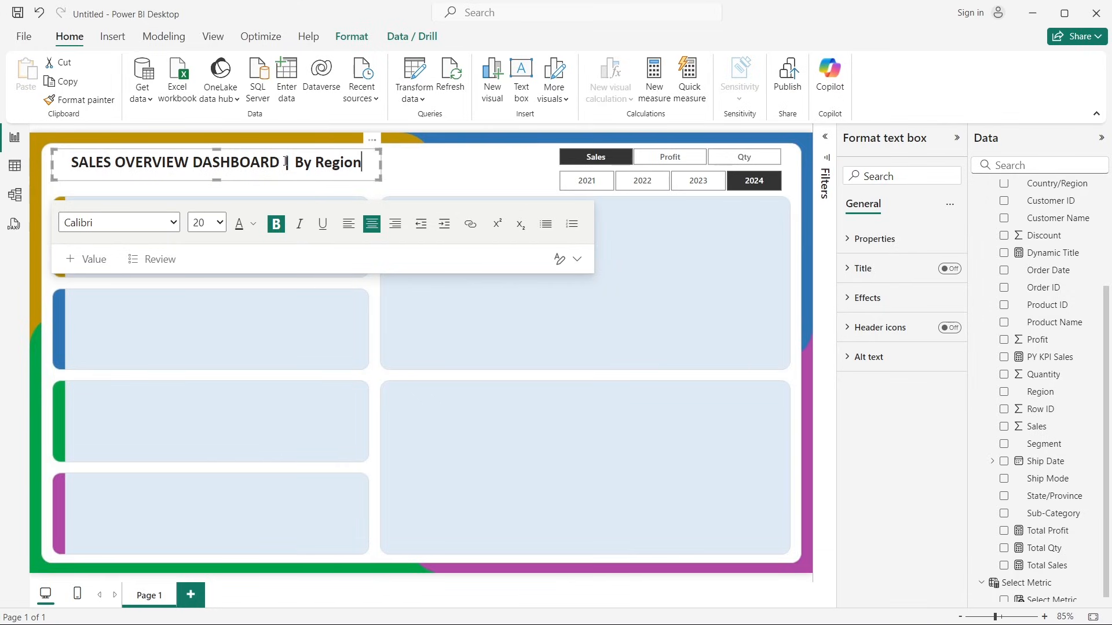
# Step: Reduce the "| By Region" part of the title to font size 14
pyautogui.moveTo(285, 163); pyautogui.dragTo(368, 158)
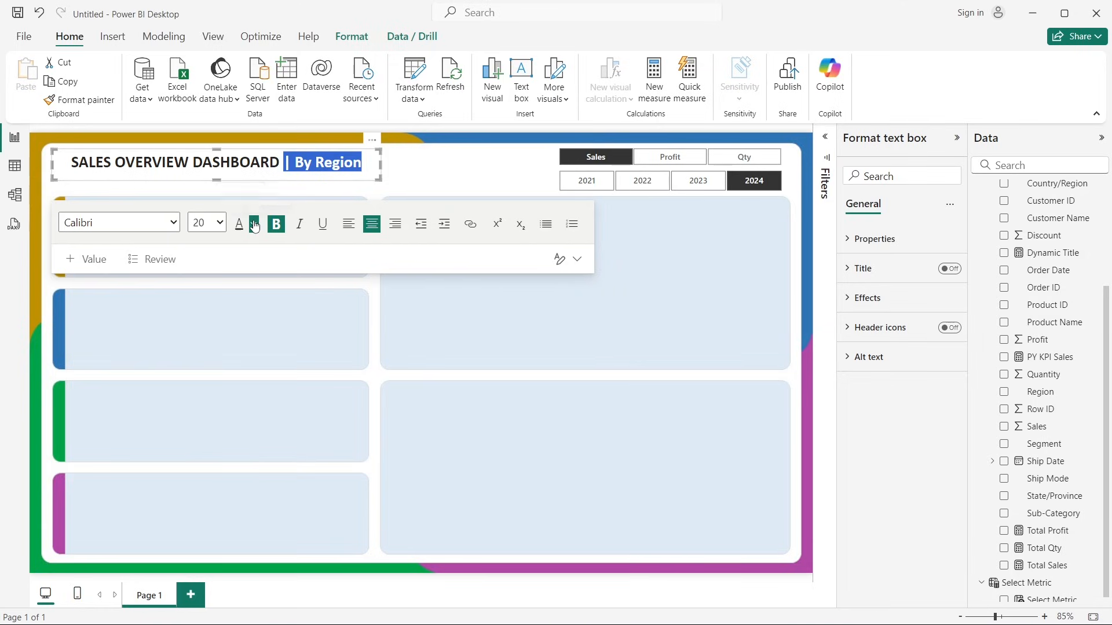
pyautogui.click(219, 223)
pyautogui.click(212, 364)
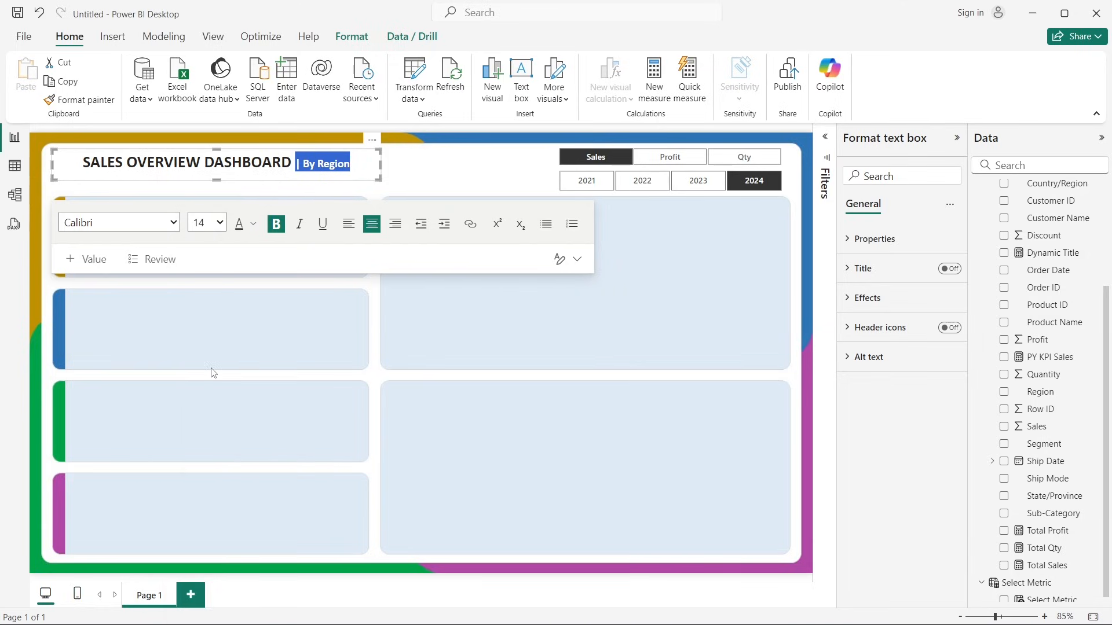
pyautogui.click(422, 171)
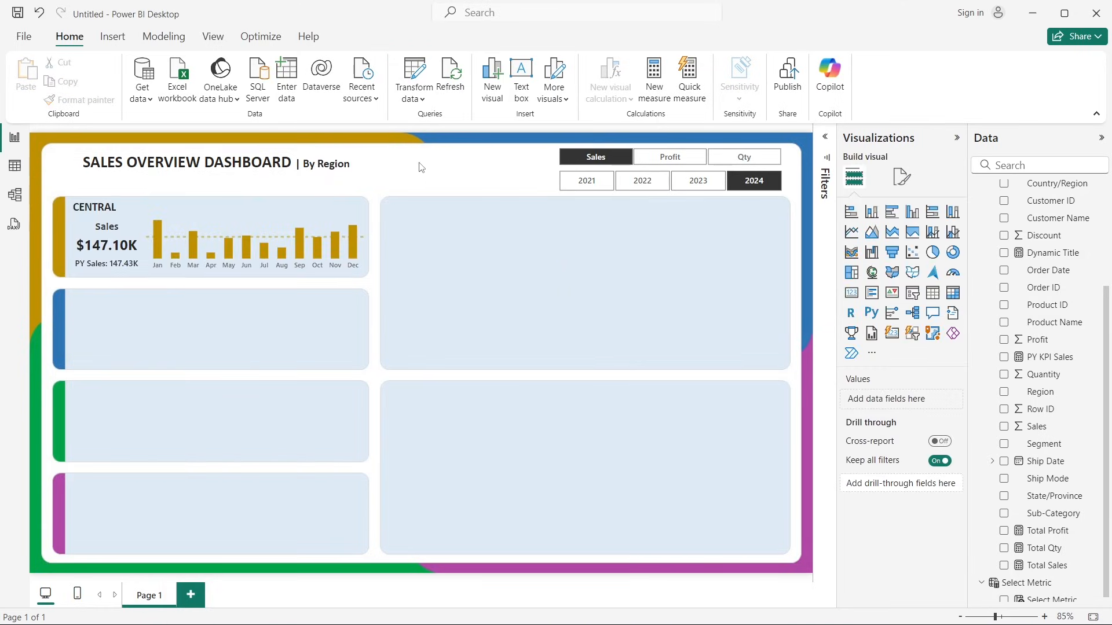
# Step: Shift the title text box left so its text starts near the Central card's left edge, and deselect it
pyautogui.click(203, 179)
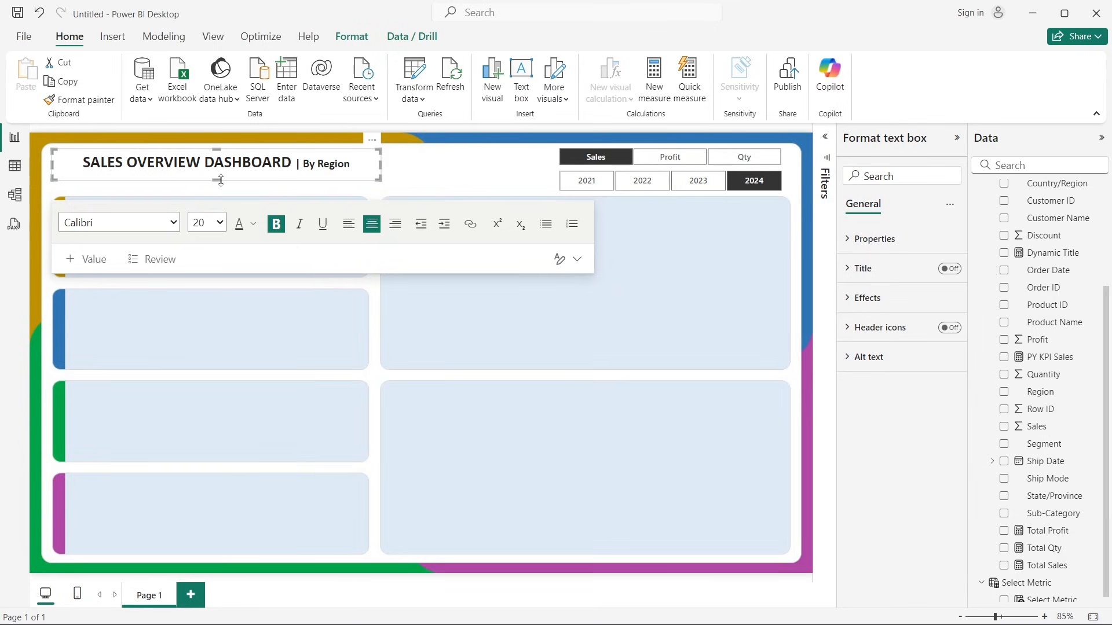
pyautogui.press('Left')
pyautogui.press('Left')
pyautogui.press('Left')
pyautogui.press('Left')
pyautogui.press('Left')
pyautogui.press('Left')
pyautogui.press('Left')
pyautogui.press('Left')
pyautogui.press('Left')
pyautogui.press('Left')
pyautogui.press('Left')
pyautogui.press('Left')
pyautogui.press('Left')
pyautogui.press('Left')
pyautogui.moveTo(351, 186); pyautogui.dragTo(330, 184)
pyautogui.click(417, 177)
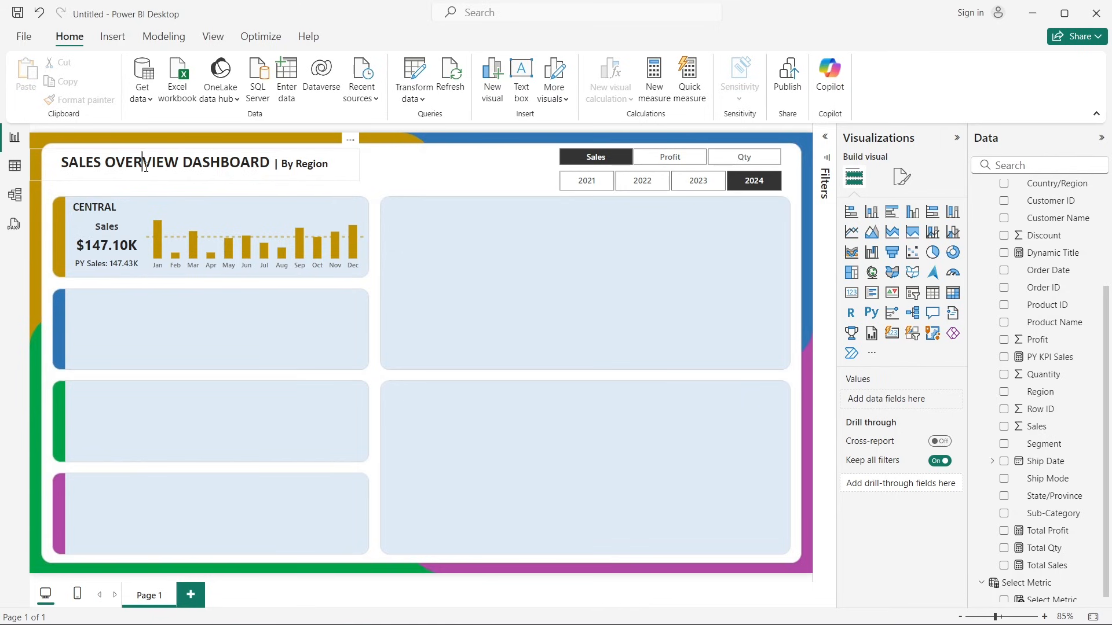
pyautogui.click(142, 157)
pyautogui.click(398, 173)
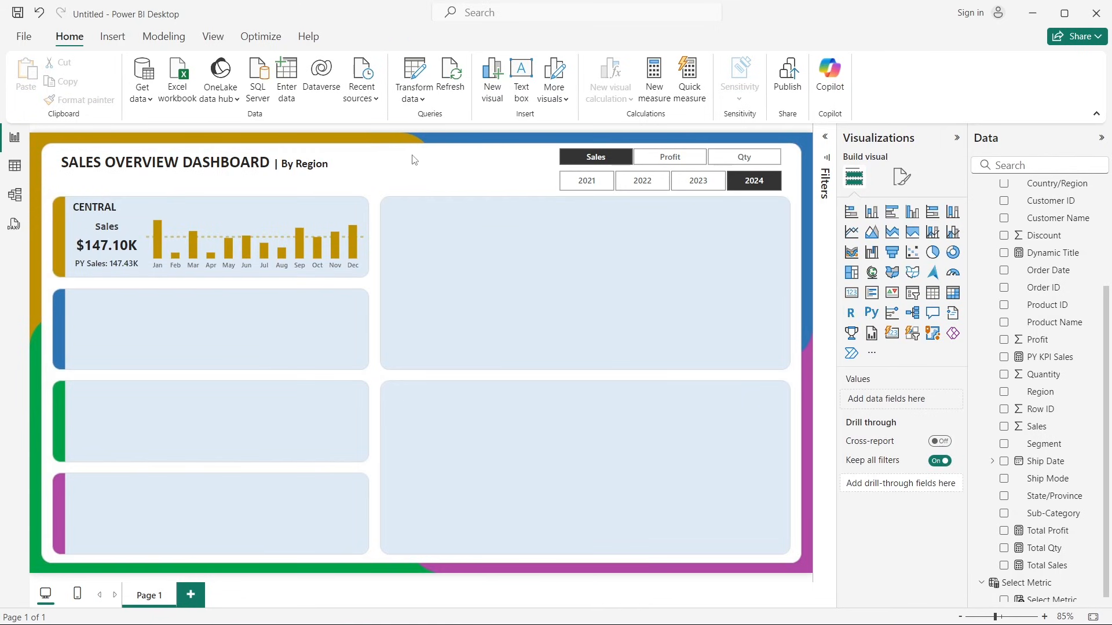
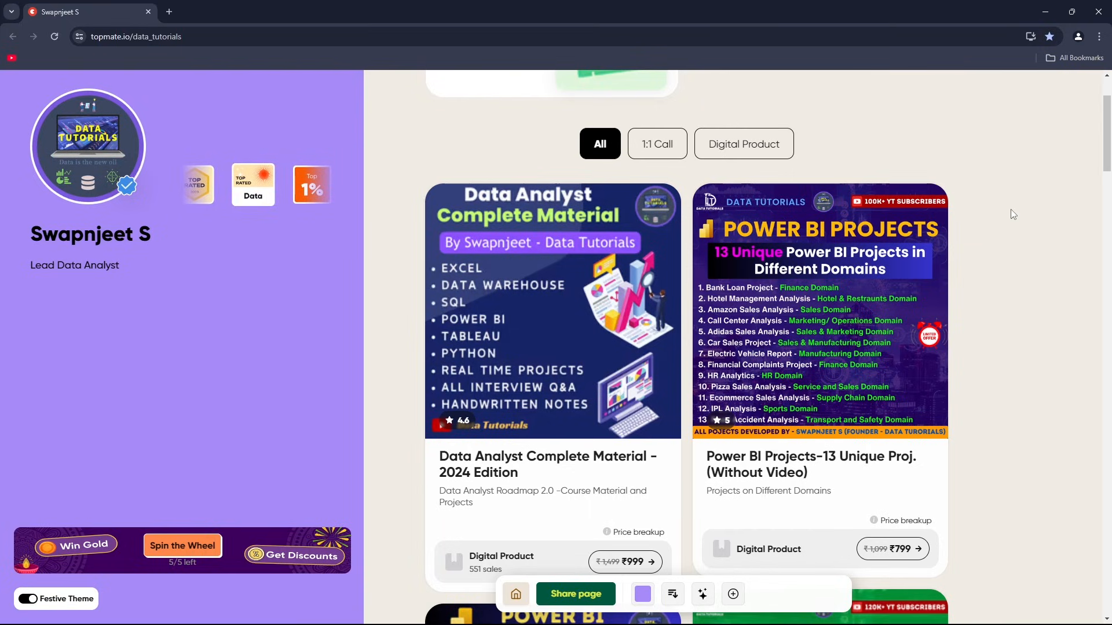
# Step: Examine the Diwali sale banner's discount, code and validity, and the data analyst products on the Topmate page
pyautogui.scroll(2, 990, 217)
pyautogui.moveTo(438, 155)
pyautogui.mouseDown()
pyautogui.moveTo(521, 169)
pyautogui.moveTo(505, 180)
pyautogui.mouseUp()
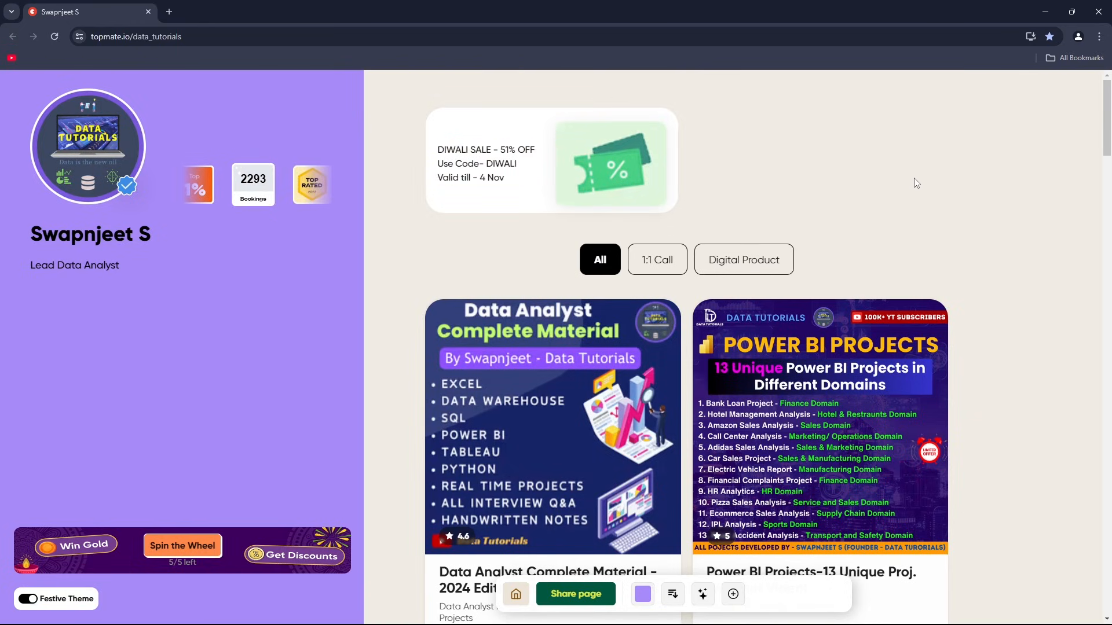
pyautogui.scroll(-3, 426, 425)
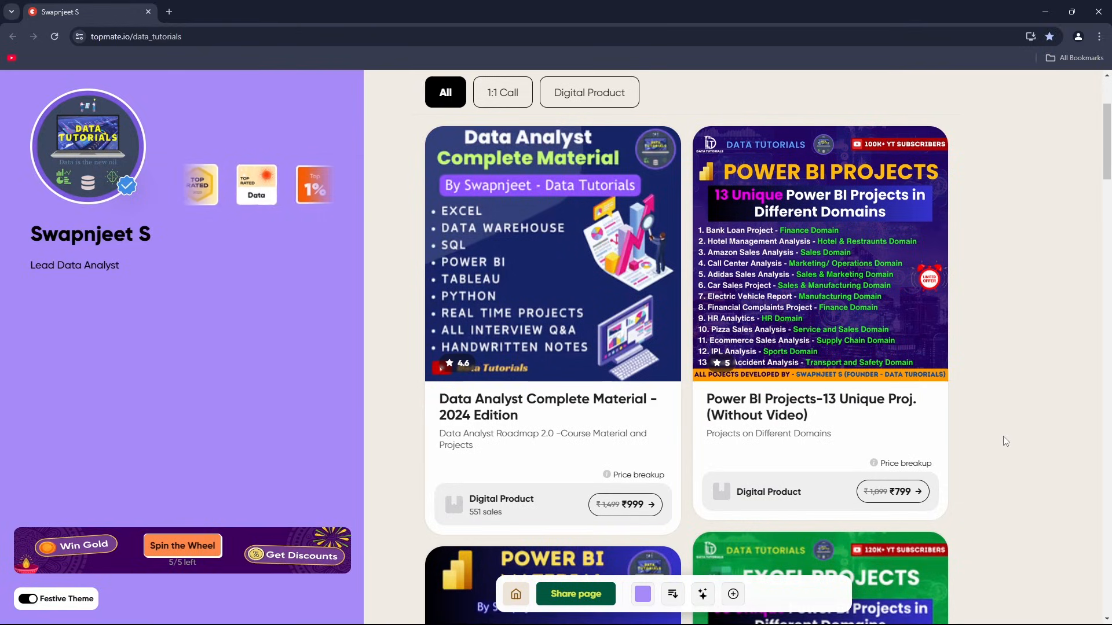
pyautogui.scroll(3, 1009, 404)
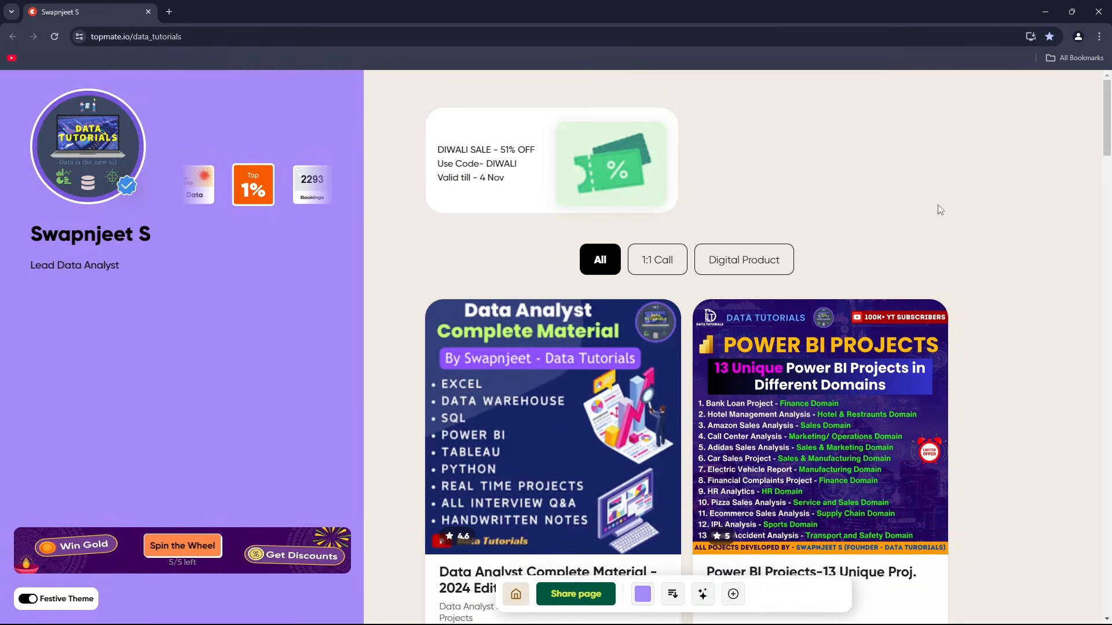
pyautogui.moveTo(438, 164); pyautogui.dragTo(524, 168)
pyautogui.click(406, 213)
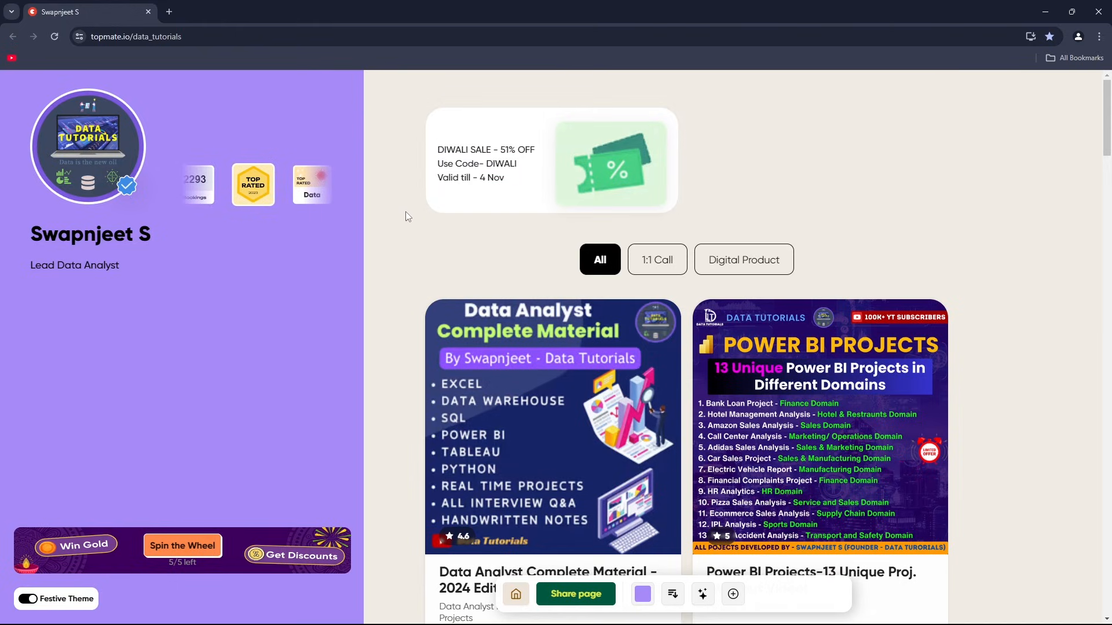
pyautogui.moveTo(437, 178); pyautogui.dragTo(505, 179)
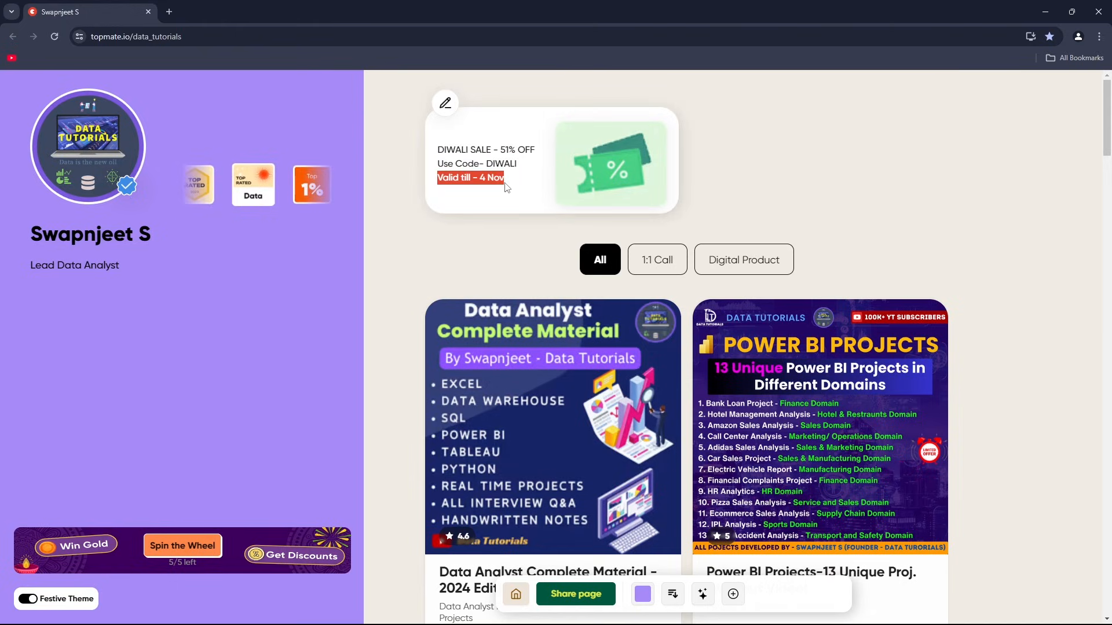
pyautogui.click(982, 197)
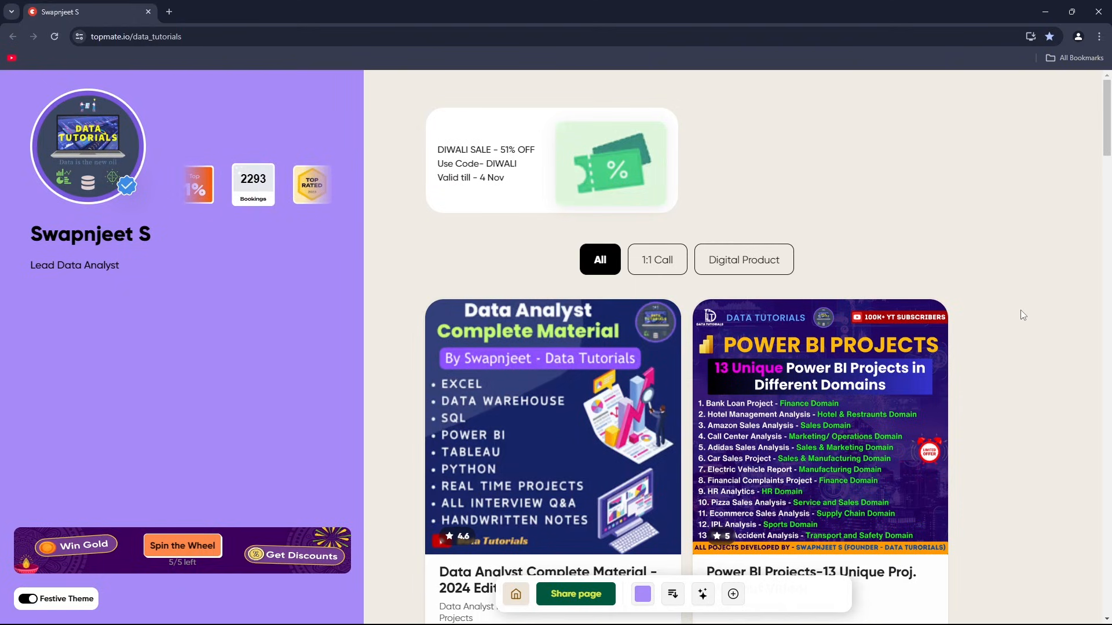
pyautogui.scroll(-2, 1002, 308)
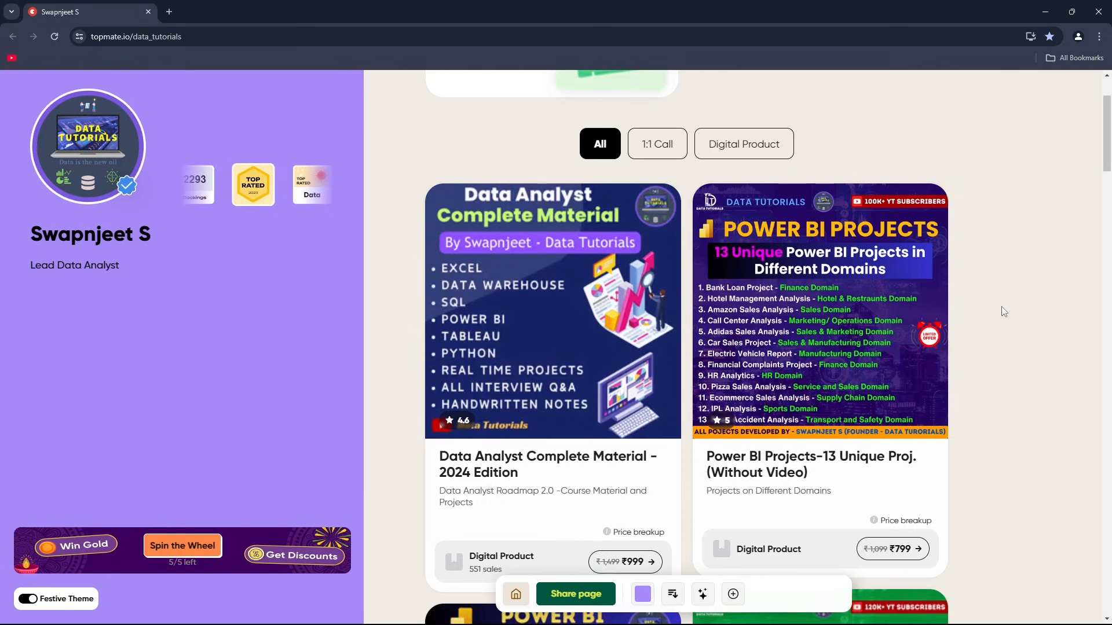
pyautogui.scroll(-1, 1007, 296)
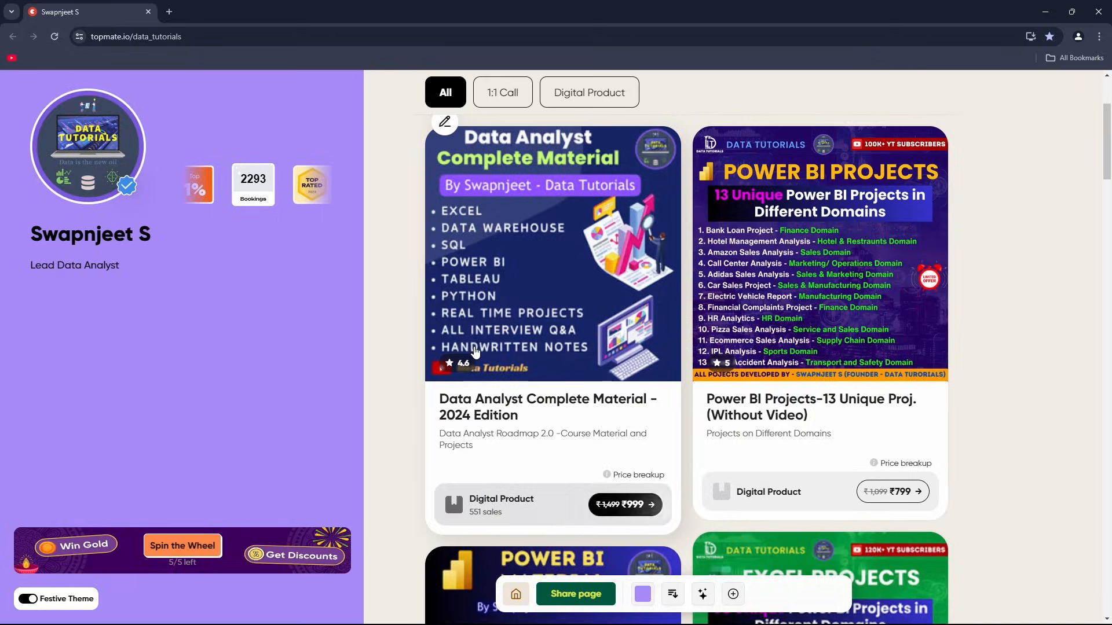
# Step: Open the Data Analyst Complete Material - 2024 Edition product page and review its list of included learning resources
pyautogui.click(625, 504)
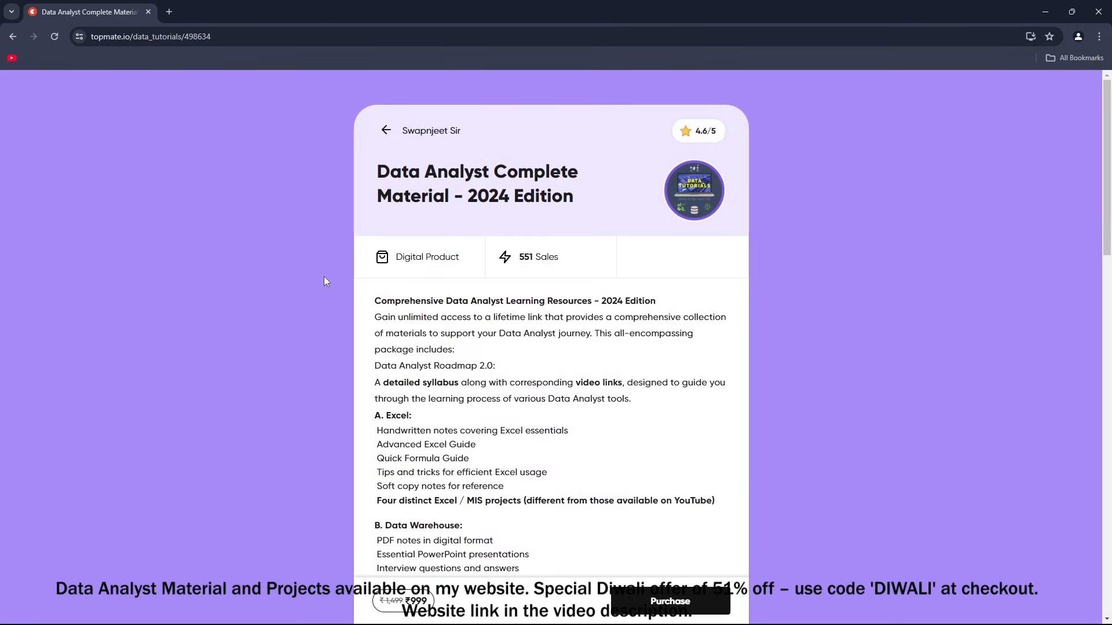
pyautogui.scroll(-6, 323, 276)
pyautogui.scroll(-13, 323, 279)
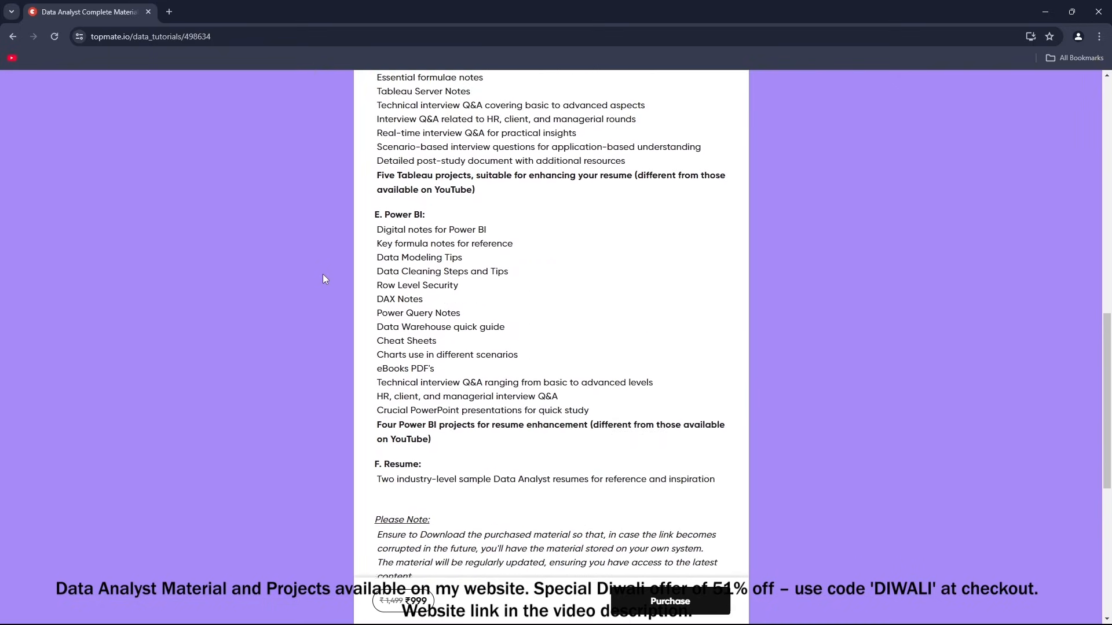
pyautogui.scroll(3, 324, 279)
pyautogui.scroll(8, 323, 279)
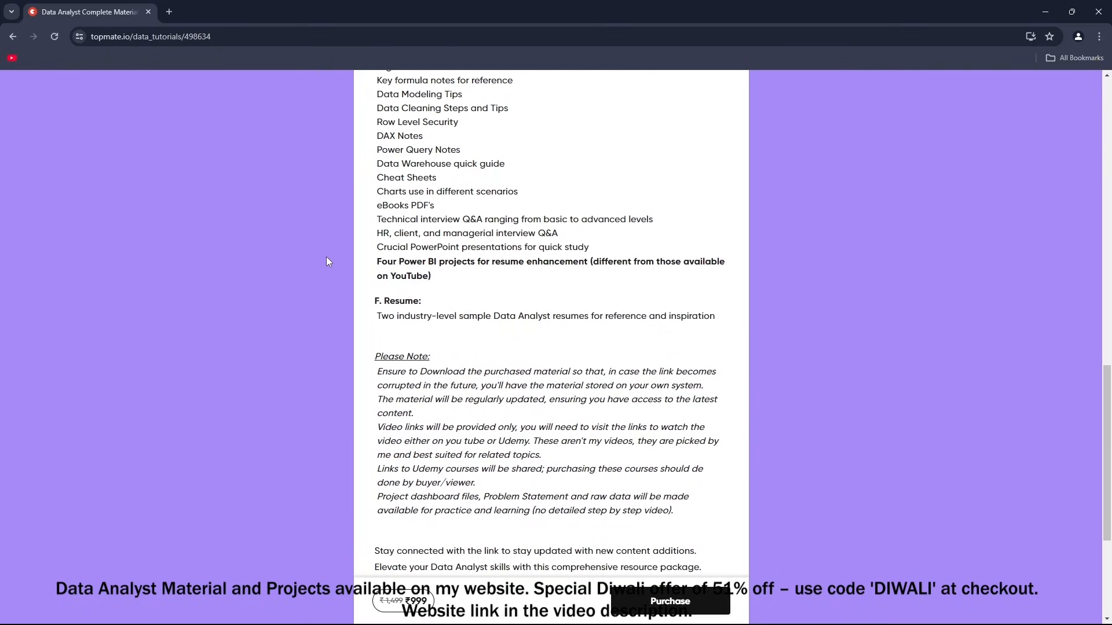
pyautogui.scroll(9, 325, 249)
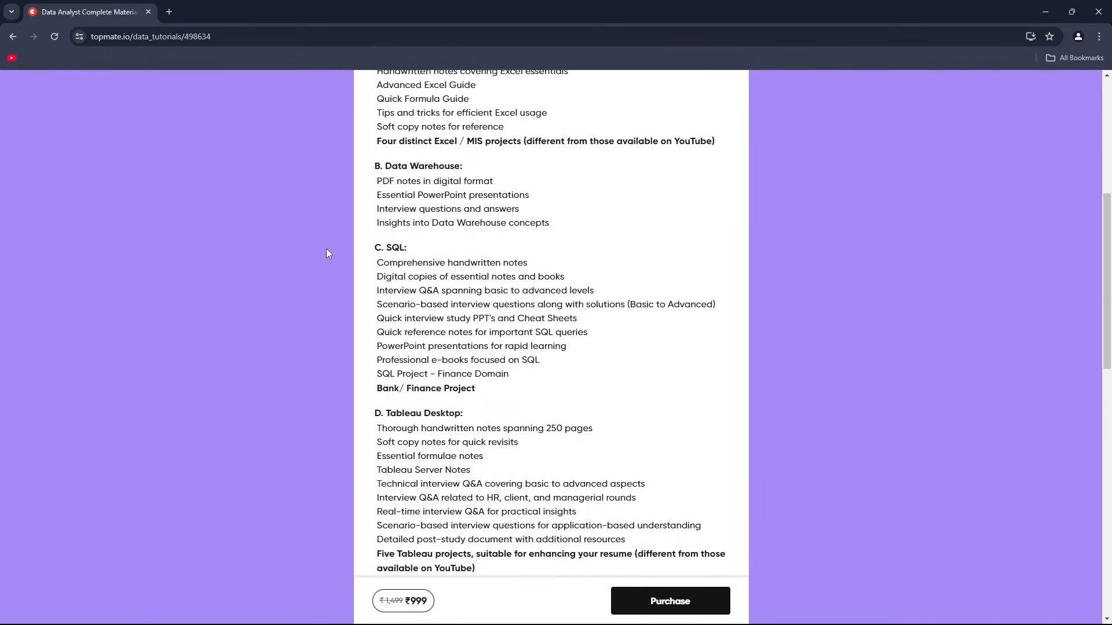
pyautogui.scroll(-2, 324, 249)
pyautogui.scroll(-8, 325, 253)
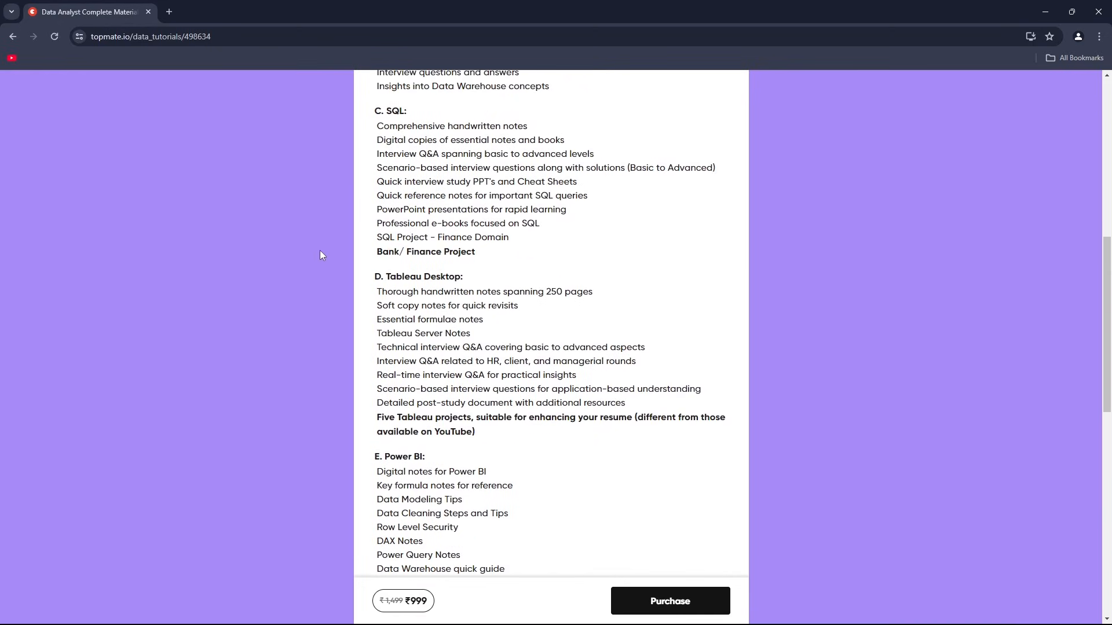
# Step: Review the Power BI, resume and note sections of the Data Analyst Complete Material page, and return to the product list
pyautogui.scroll(-5, 322, 240)
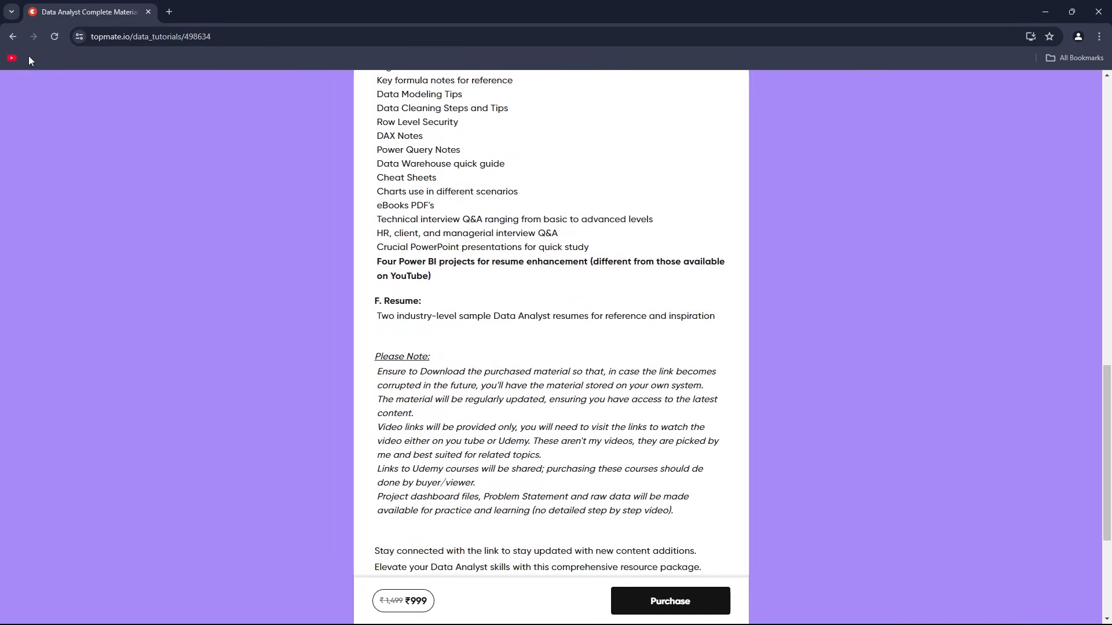
pyautogui.click(13, 37)
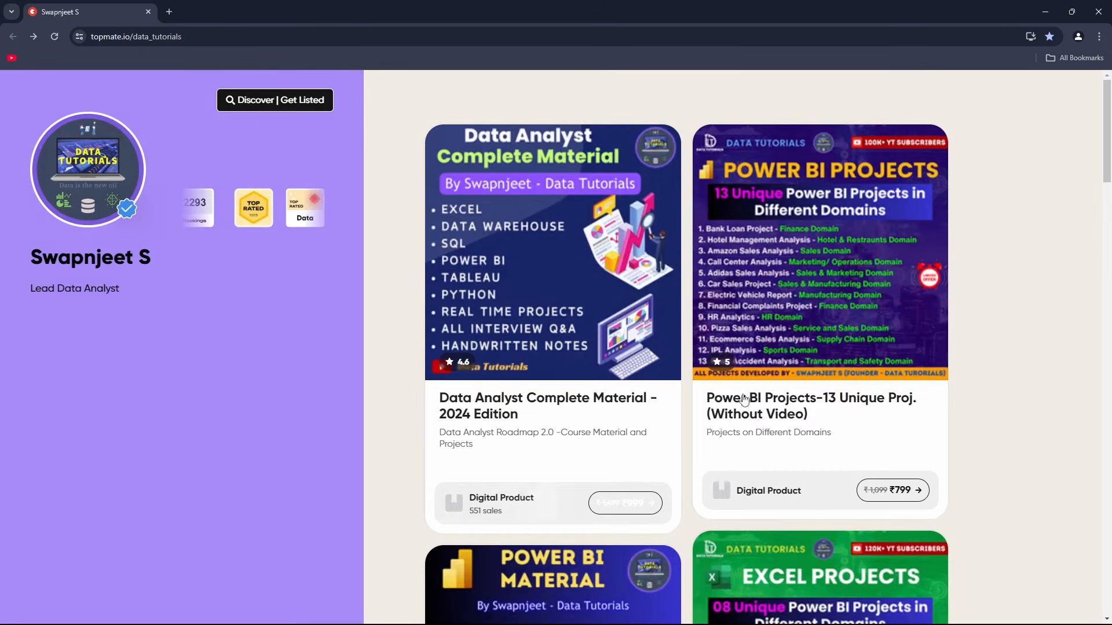
pyautogui.scroll(-2, 1007, 381)
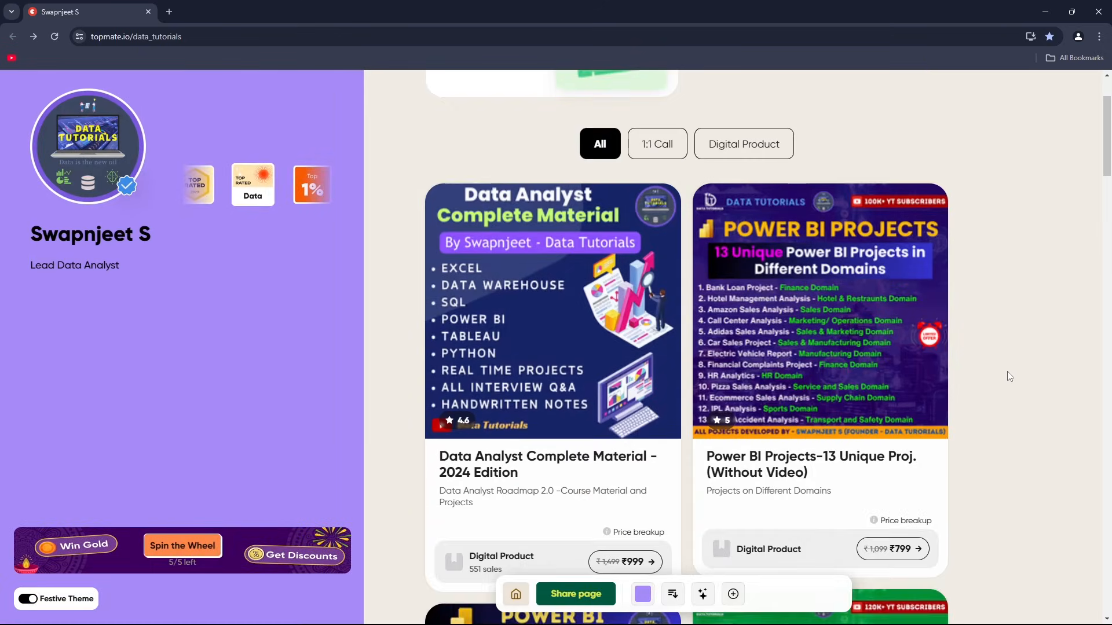
# Step: Open the Power BI Projects-13 Unique Proj. product page and examine its project list, package inclusions and note about video explanations
pyautogui.click(804, 328)
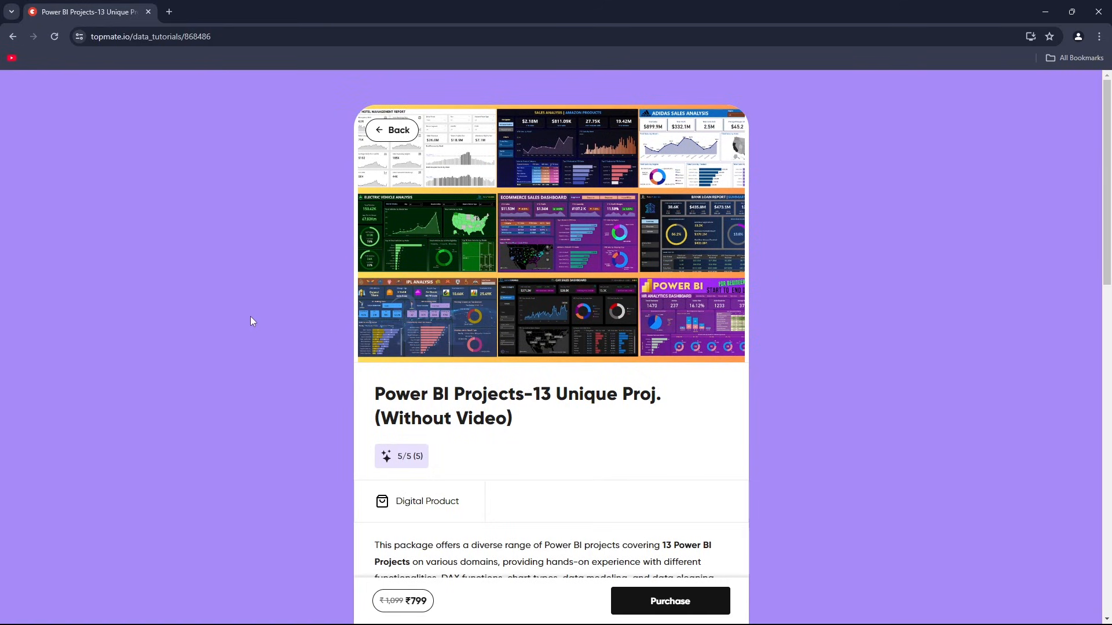
pyautogui.scroll(-4, 249, 318)
pyautogui.scroll(4, 456, 260)
pyautogui.scroll(-3, 253, 345)
pyautogui.scroll(-3, 255, 345)
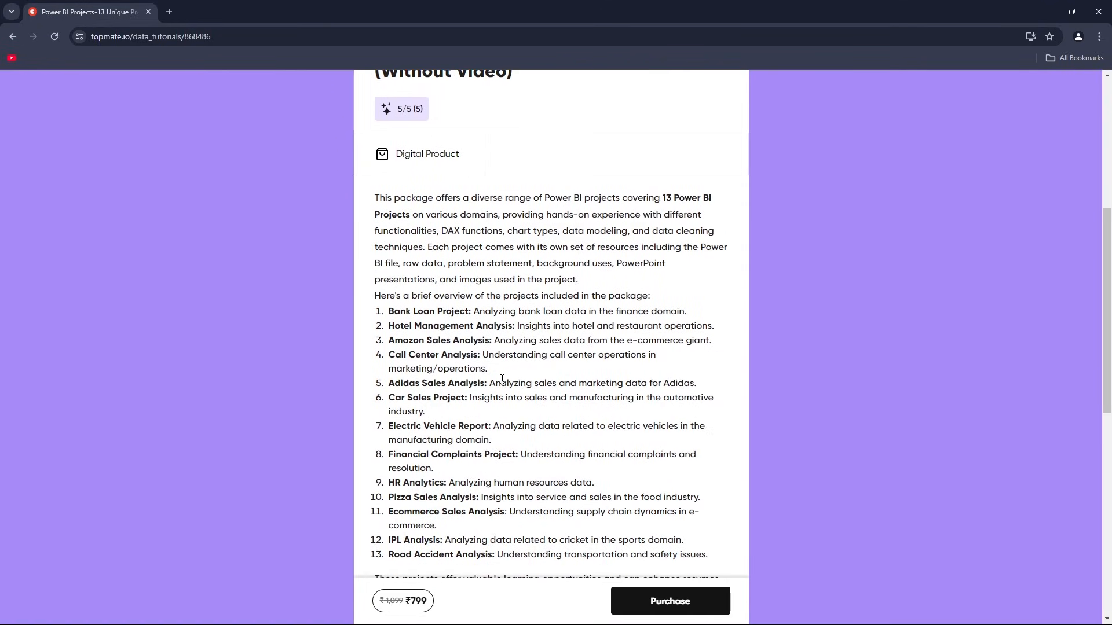
pyautogui.scroll(-1, 502, 378)
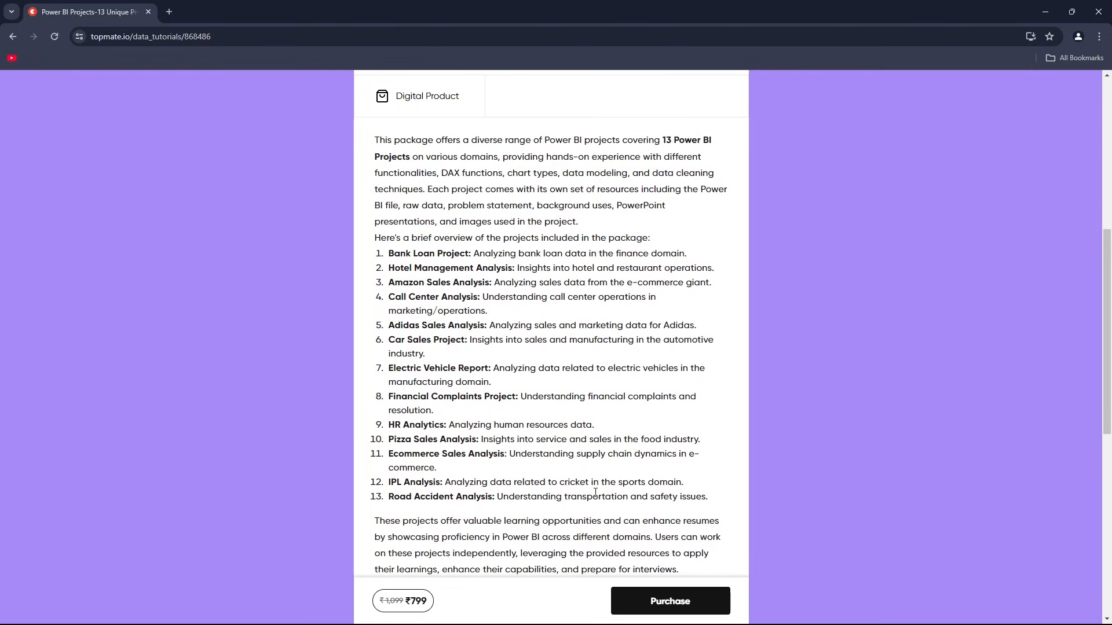
pyautogui.scroll(-1, 573, 463)
pyautogui.scroll(-3, 406, 406)
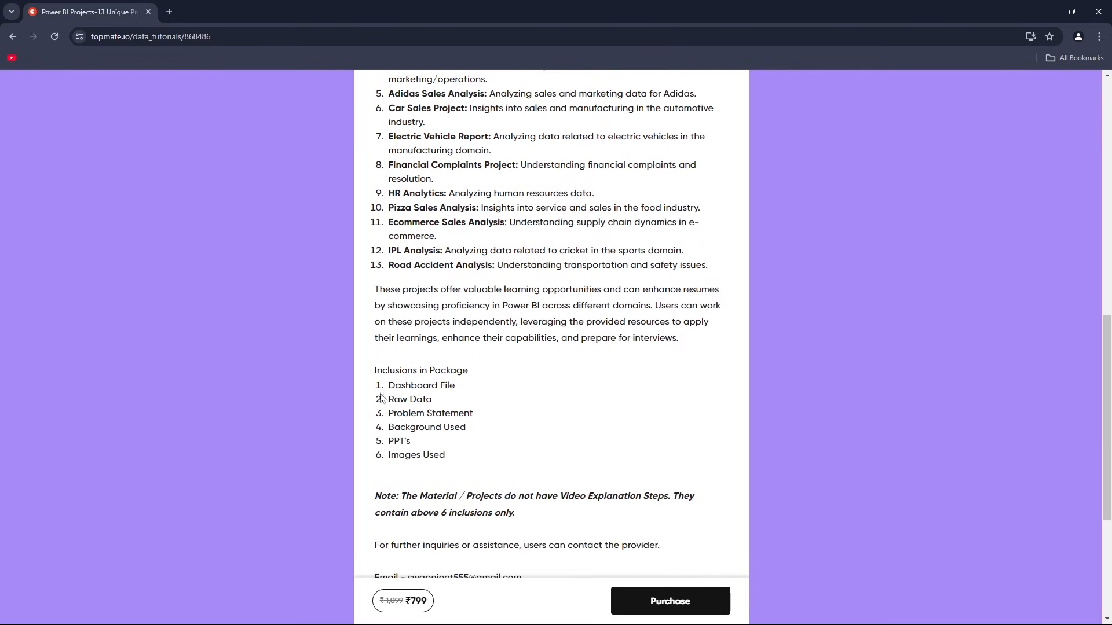
pyautogui.scroll(6, 382, 397)
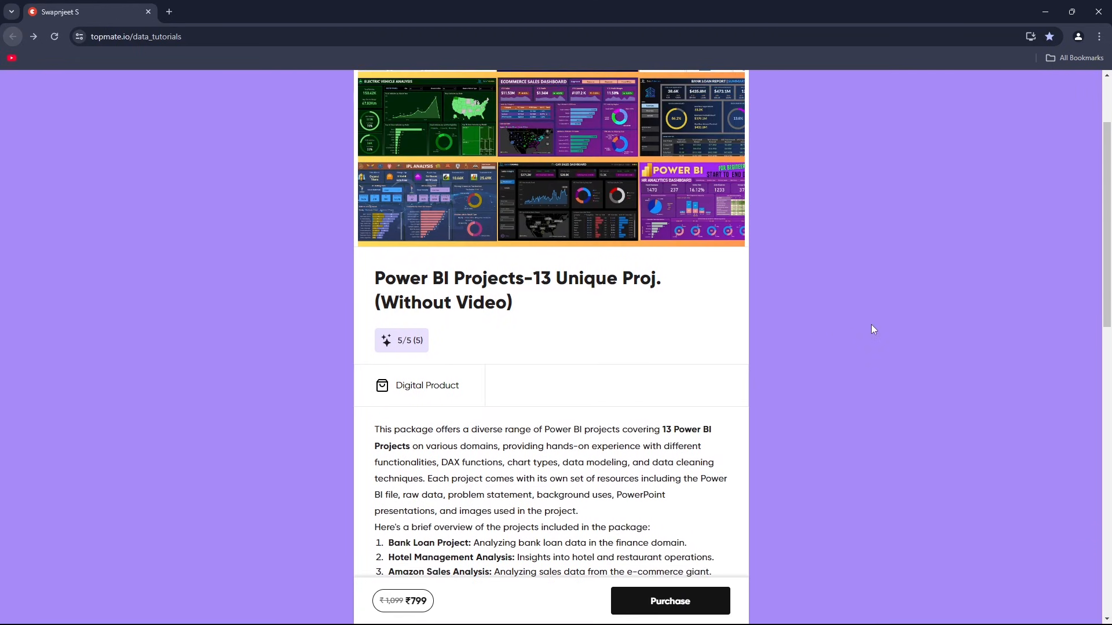
# Step: Return to the product list and browse all offers, from the Power BI, Excel, Tableau and SQL products to the mock interviews
pyautogui.click(12, 36)
pyautogui.scroll(-5, 1066, 373)
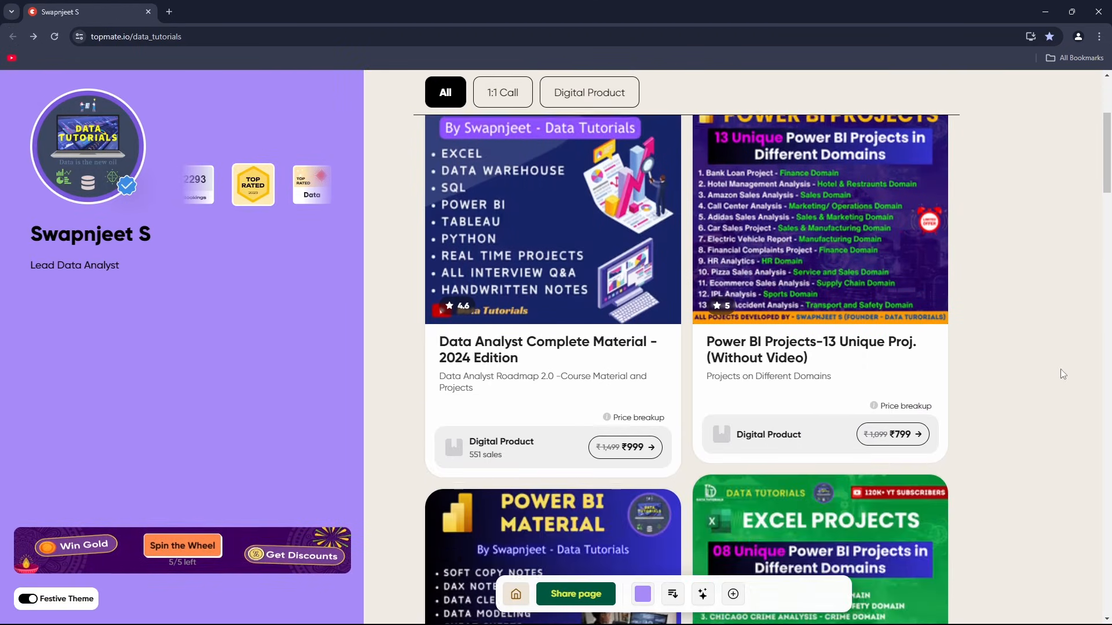
pyautogui.scroll(-3, 1045, 366)
pyautogui.scroll(6, 1045, 365)
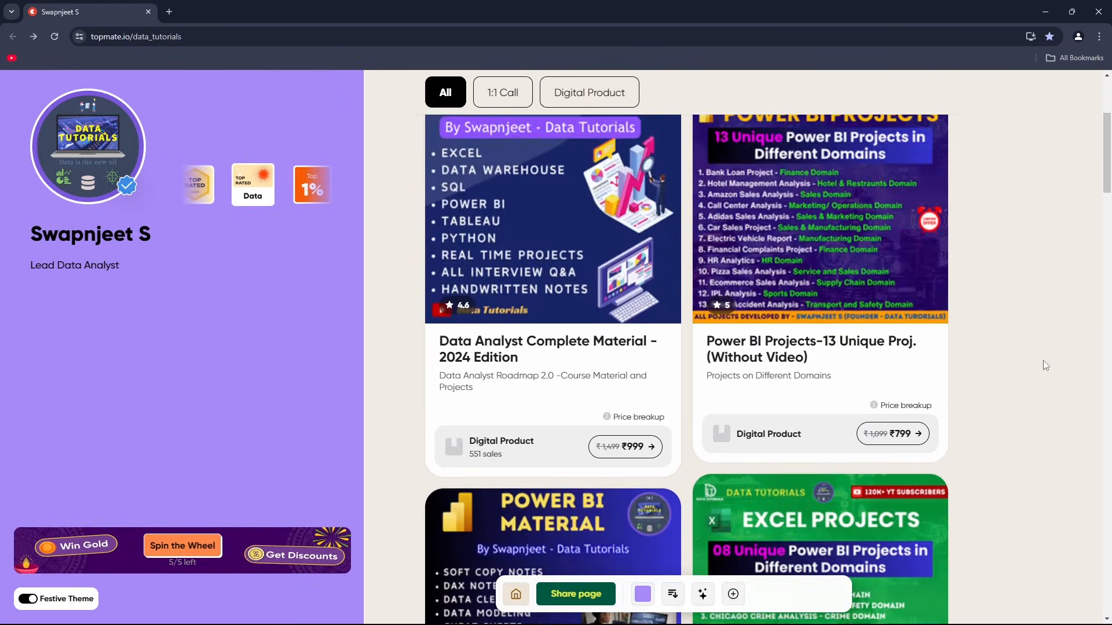
pyautogui.scroll(-3, 1019, 344)
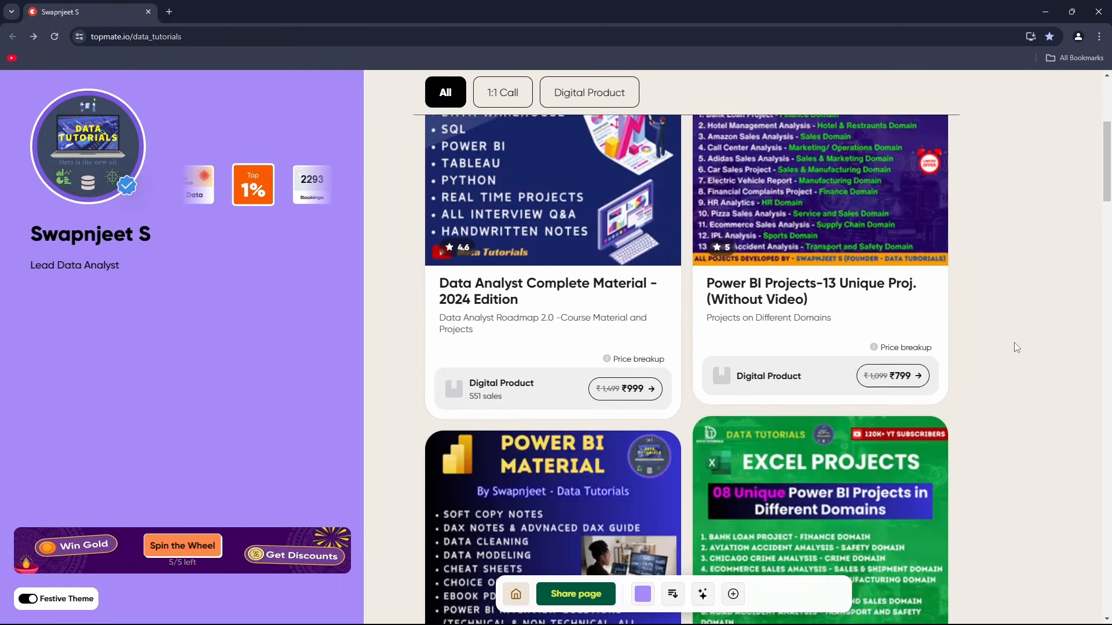
pyautogui.scroll(2, 1012, 344)
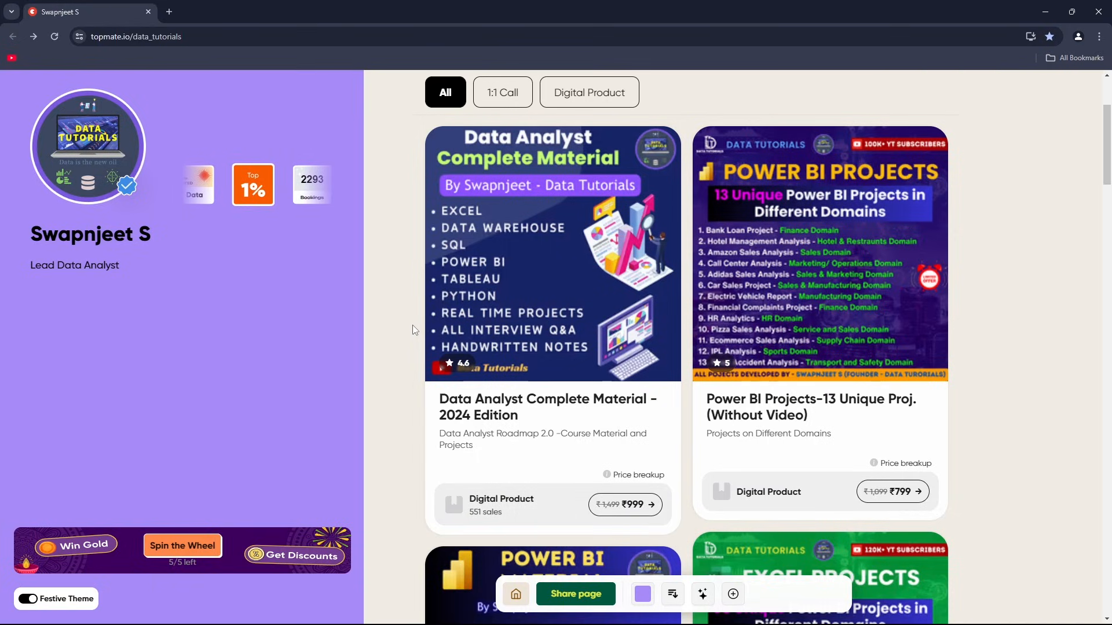
pyautogui.scroll(-5, 413, 327)
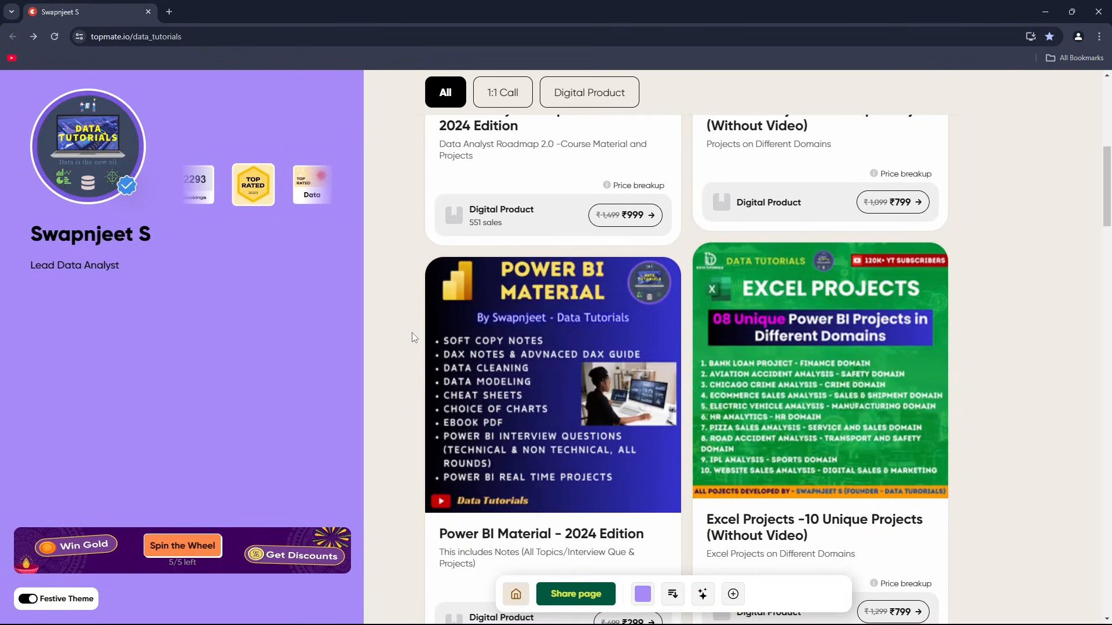
pyautogui.scroll(-1, 415, 297)
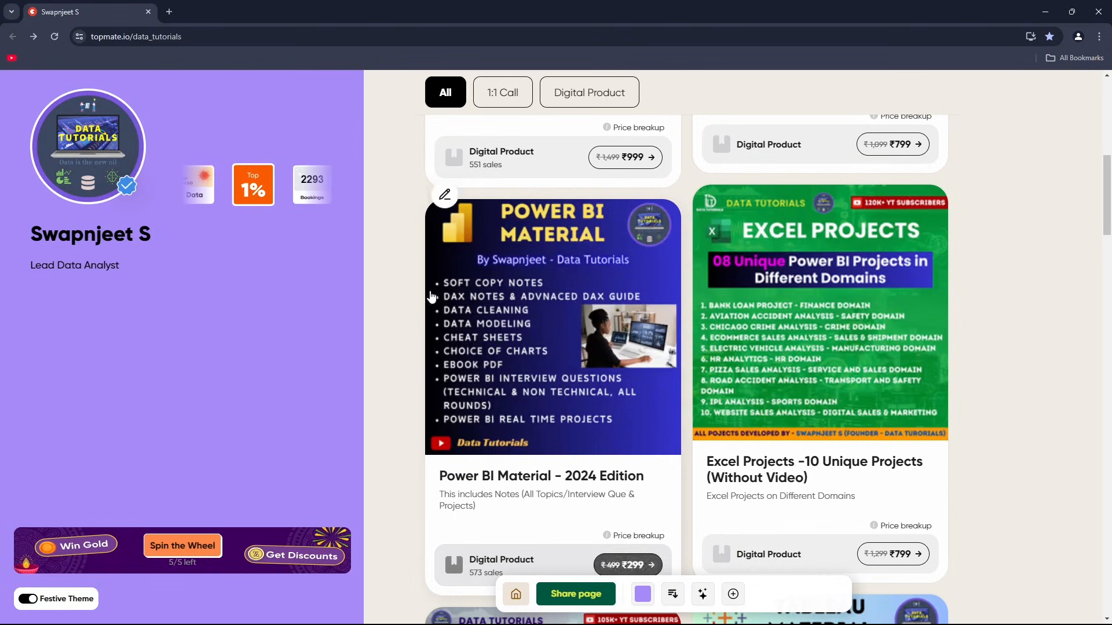
pyautogui.scroll(-1, 823, 284)
pyautogui.scroll(-6, 824, 284)
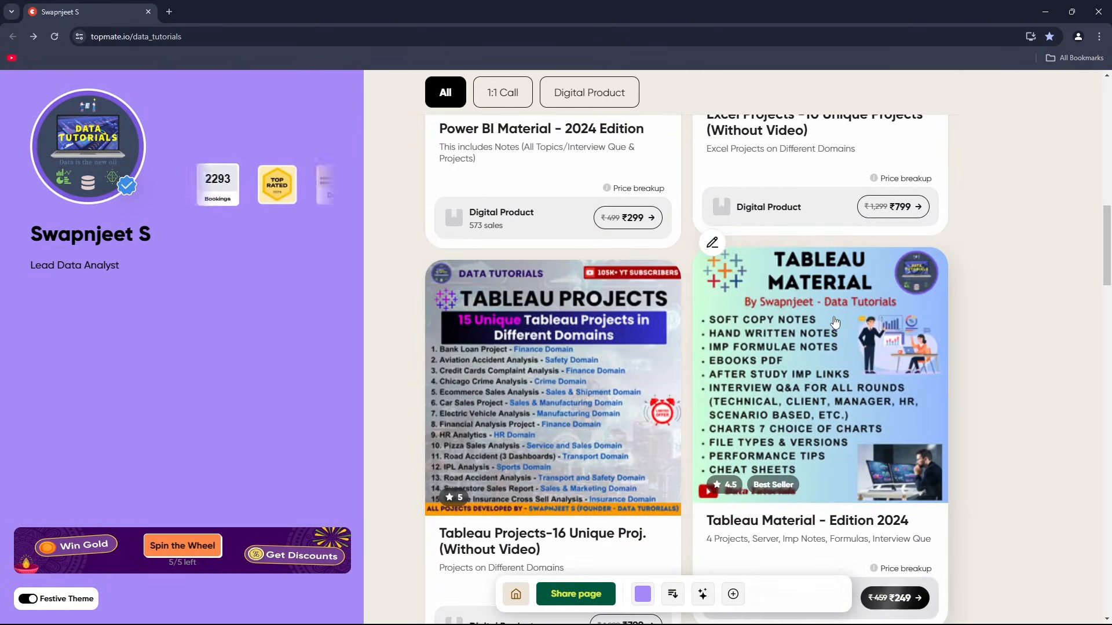
pyautogui.scroll(-8, 692, 311)
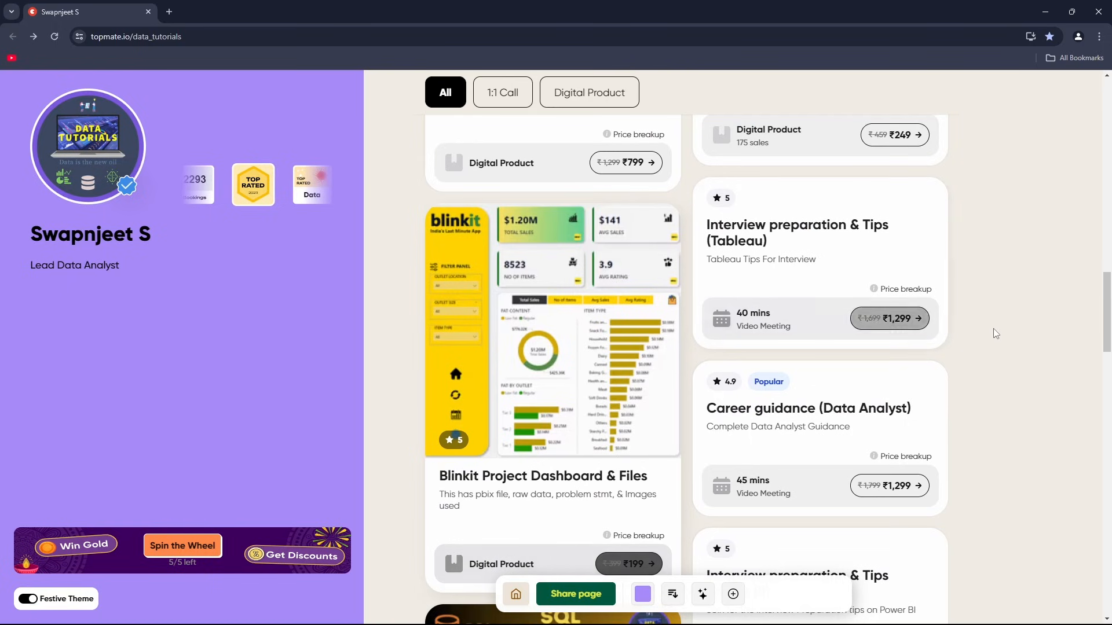
pyautogui.scroll(-7, 508, 397)
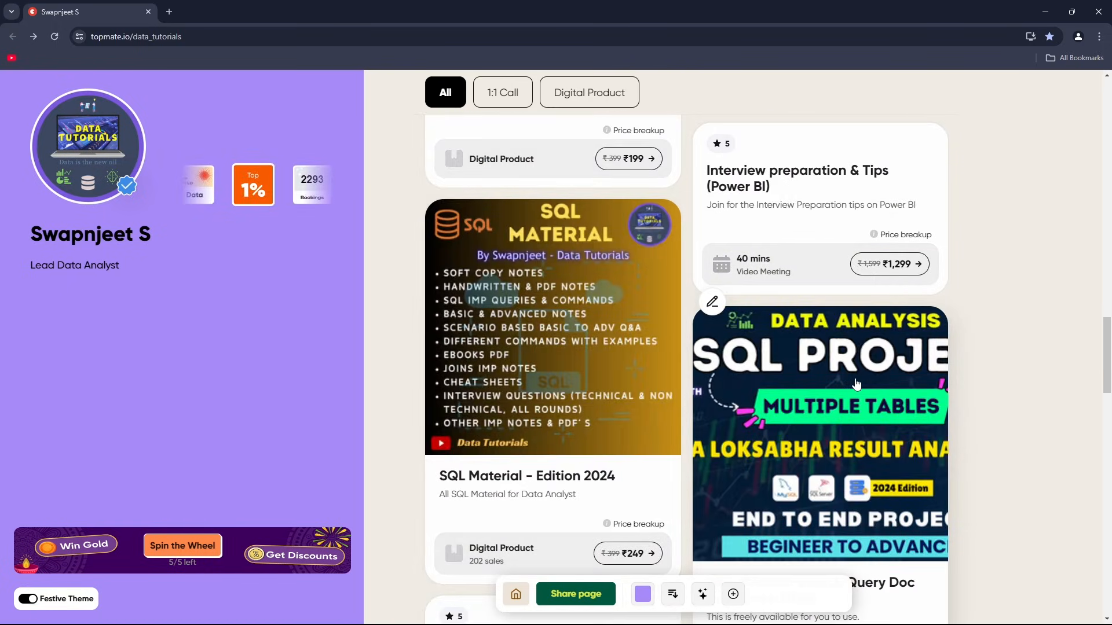
pyautogui.scroll(-6, 853, 380)
pyautogui.scroll(-5, 994, 461)
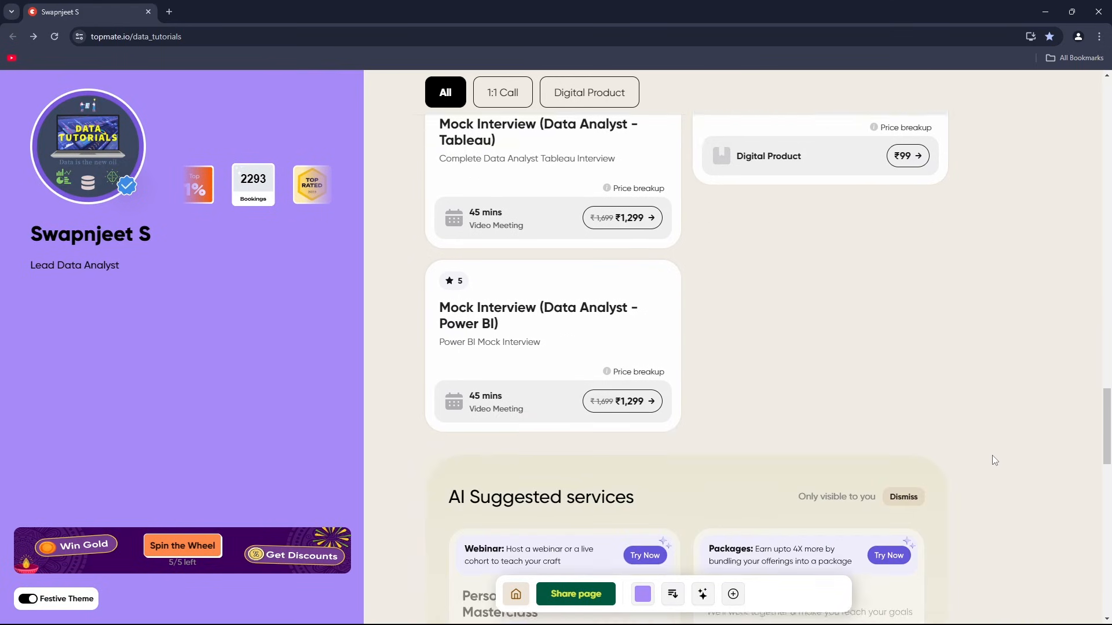
pyautogui.scroll(12, 992, 455)
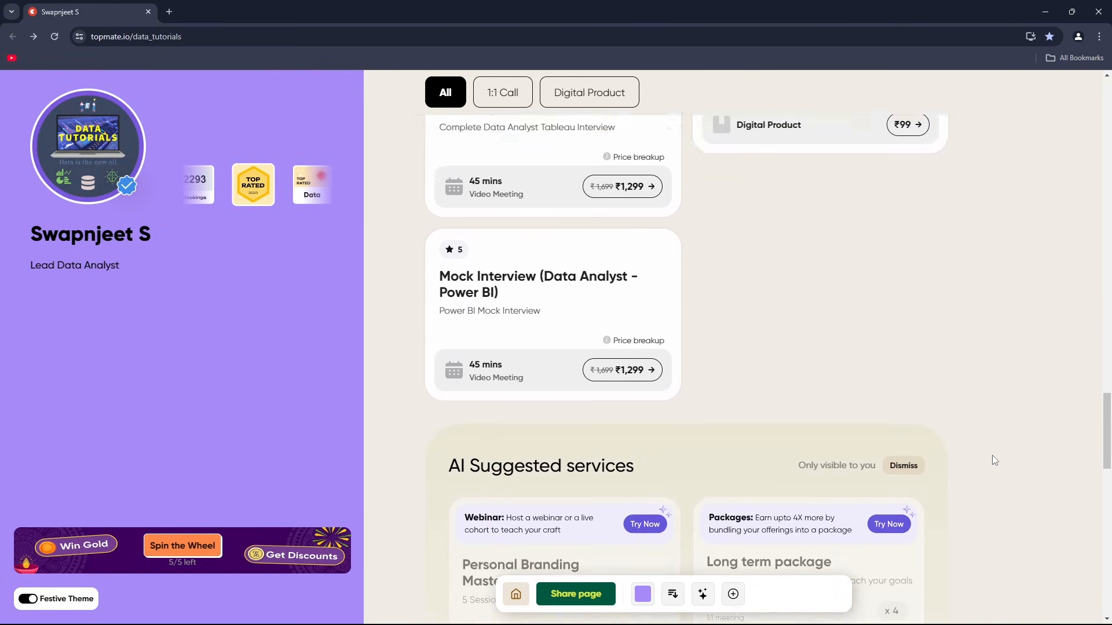
pyautogui.scroll(20, 1044, 433)
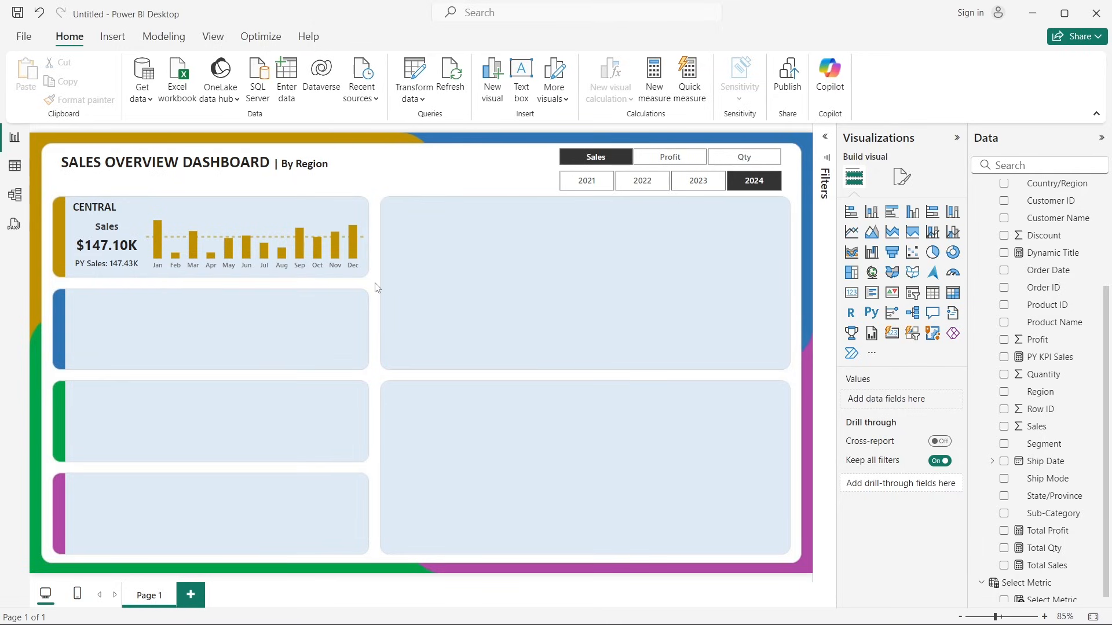
# Step: Switch to Power BI Desktop and collapse the ribbon to its compact single-line layout
pyautogui.hotkey('alt', 'Tab')
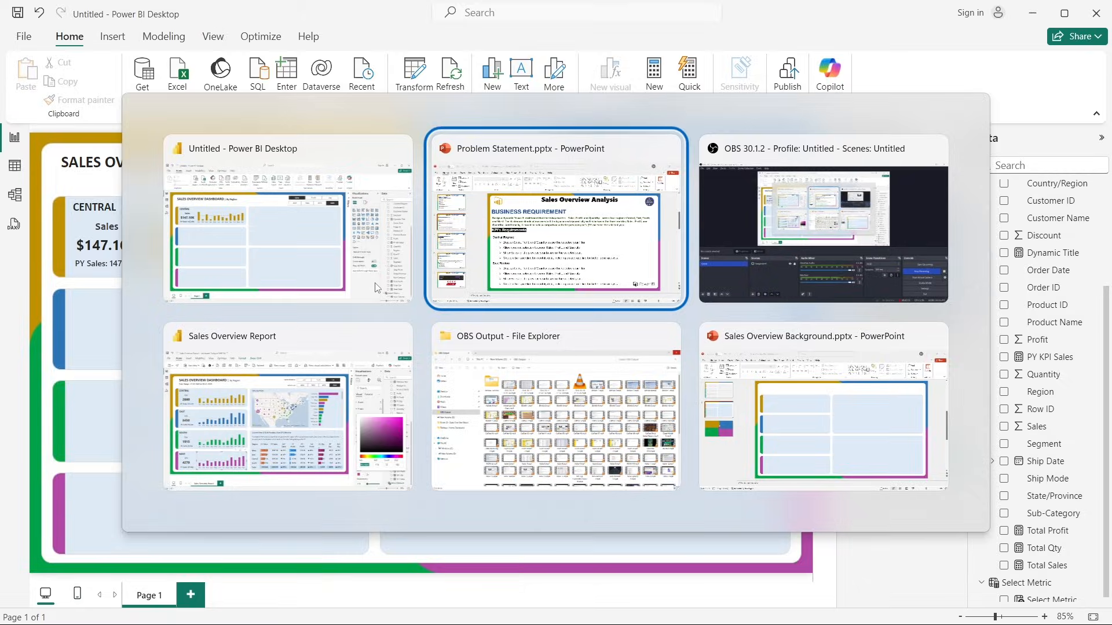
pyautogui.hotkey('alt', 'Tab')
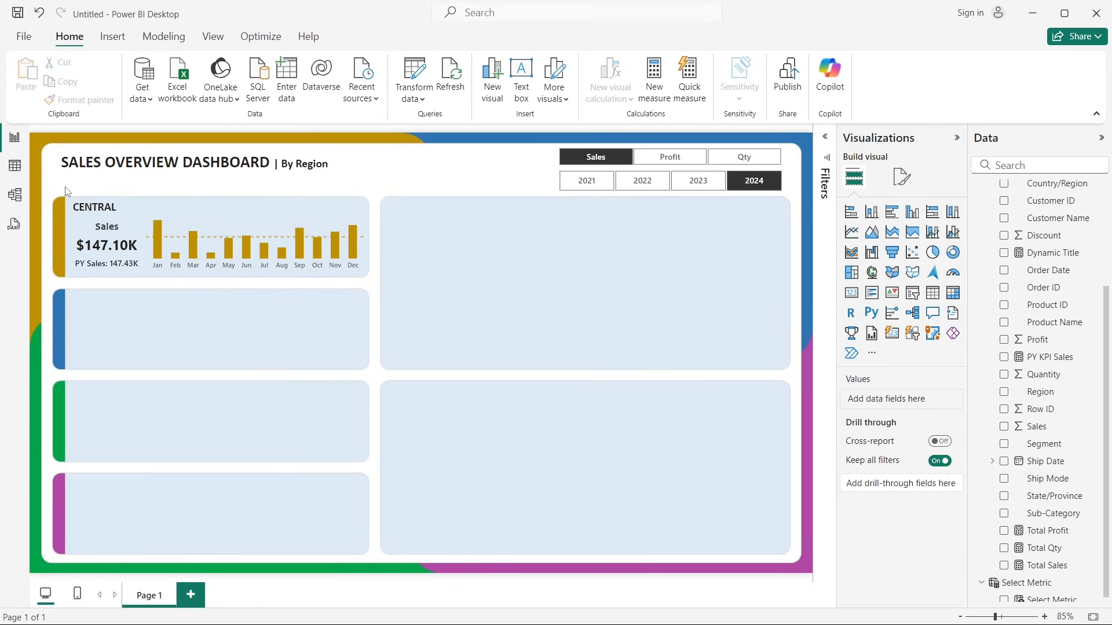
pyautogui.click(1100, 116)
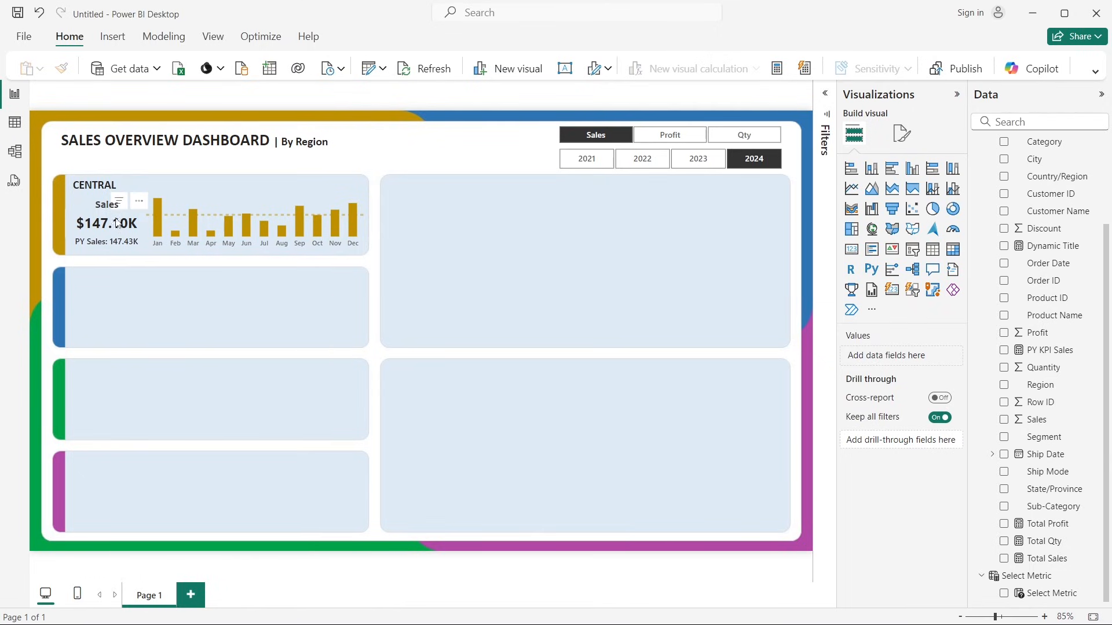
# Step: Copy the five Central card visuals: the CENTRAL text box, metric title, sales value, PY Sales value and monthly column chart
pyautogui.click(67, 199)
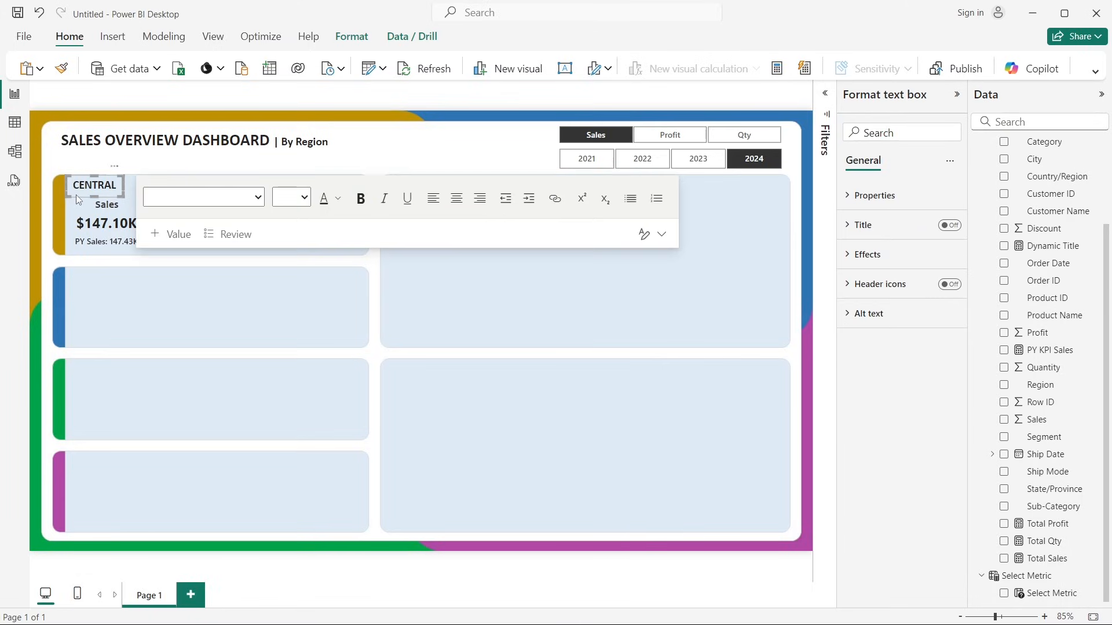
pyautogui.keyDown('ctrl'); pyautogui.click(99, 211); pyautogui.keyUp('ctrl')
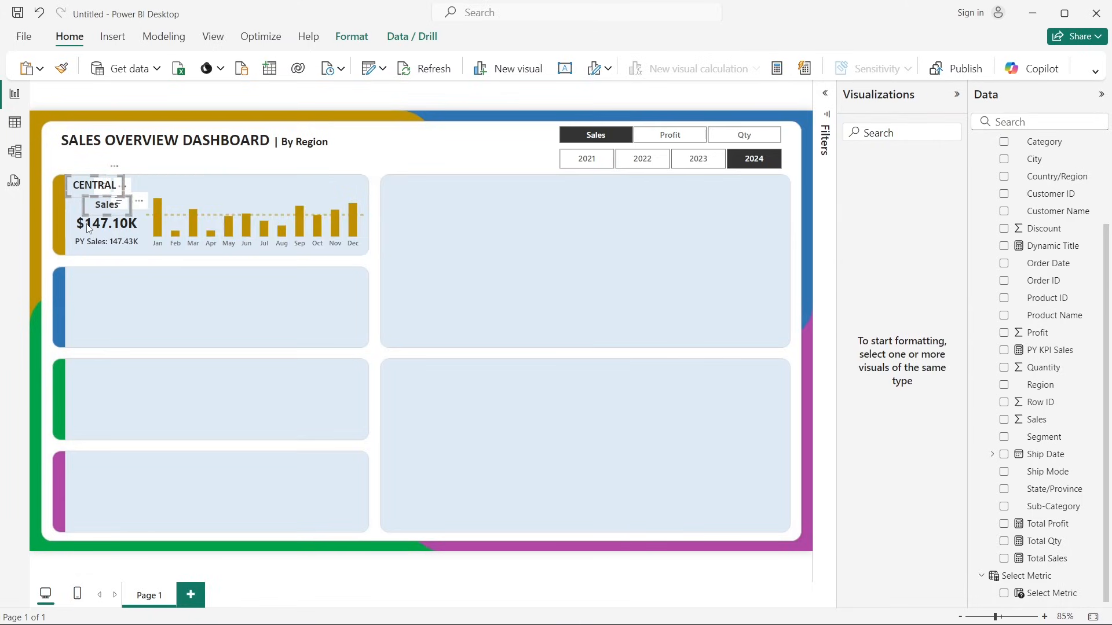
pyautogui.keyDown('ctrl'); pyautogui.click(93, 223); pyautogui.keyUp('ctrl')
pyautogui.keyDown('ctrl'); pyautogui.click(104, 241); pyautogui.keyUp('ctrl')
pyautogui.keyDown('ctrl'); pyautogui.click(237, 201); pyautogui.keyUp('ctrl')
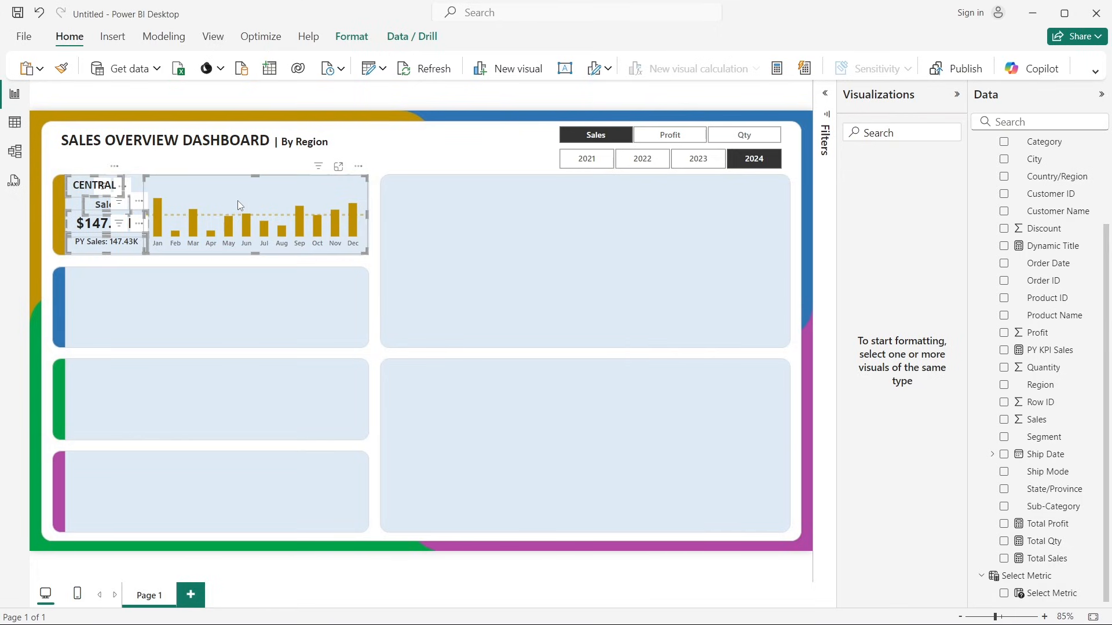
pyautogui.click(120, 313)
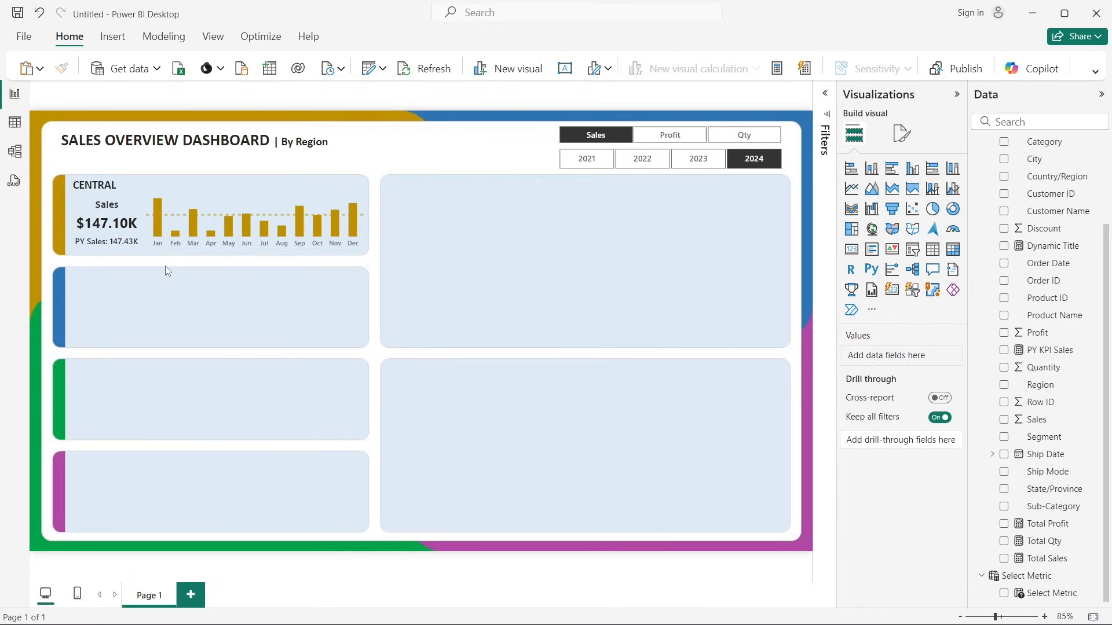
pyautogui.click(187, 201)
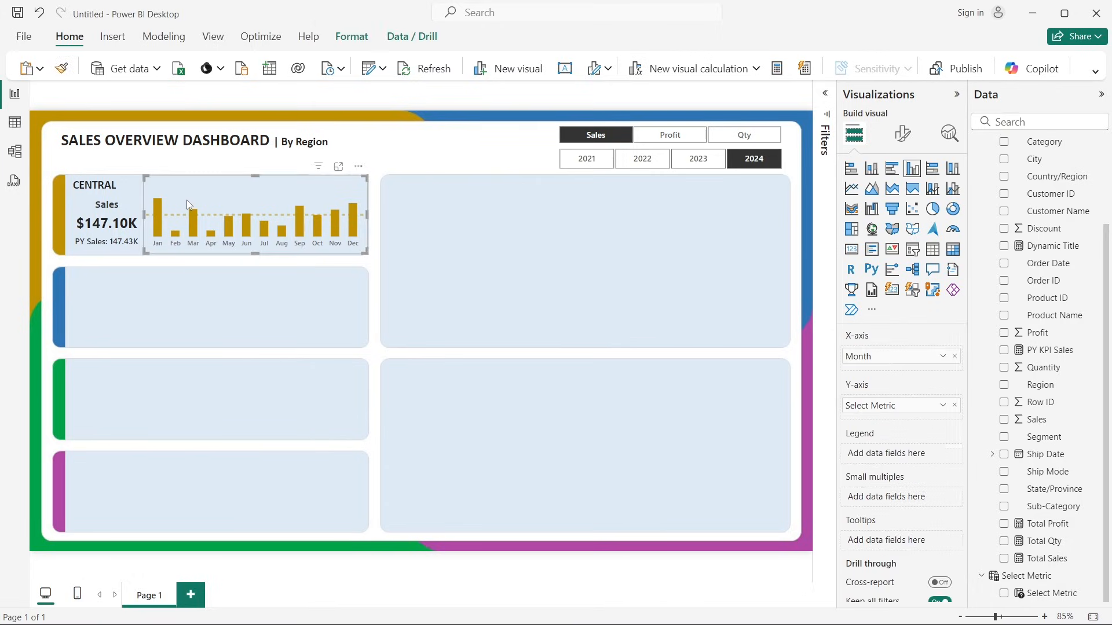
pyautogui.click(195, 277)
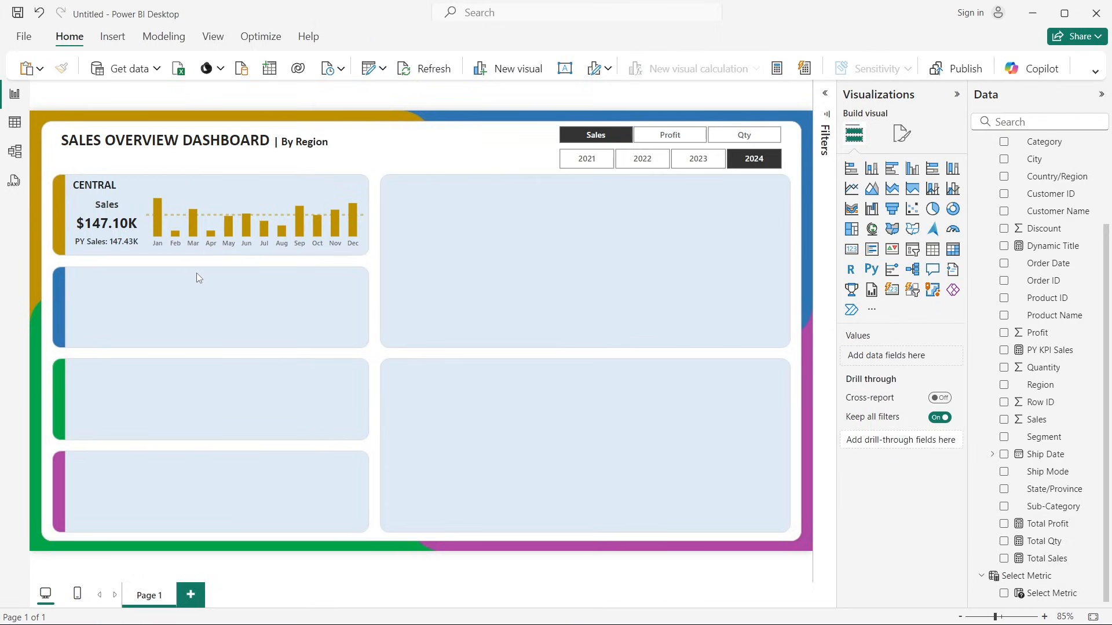
# Step: Try to place pasted copies of the Central visuals in the blue card below, and undo the move and the paste
pyautogui.hotkey('ctrl', 'v')
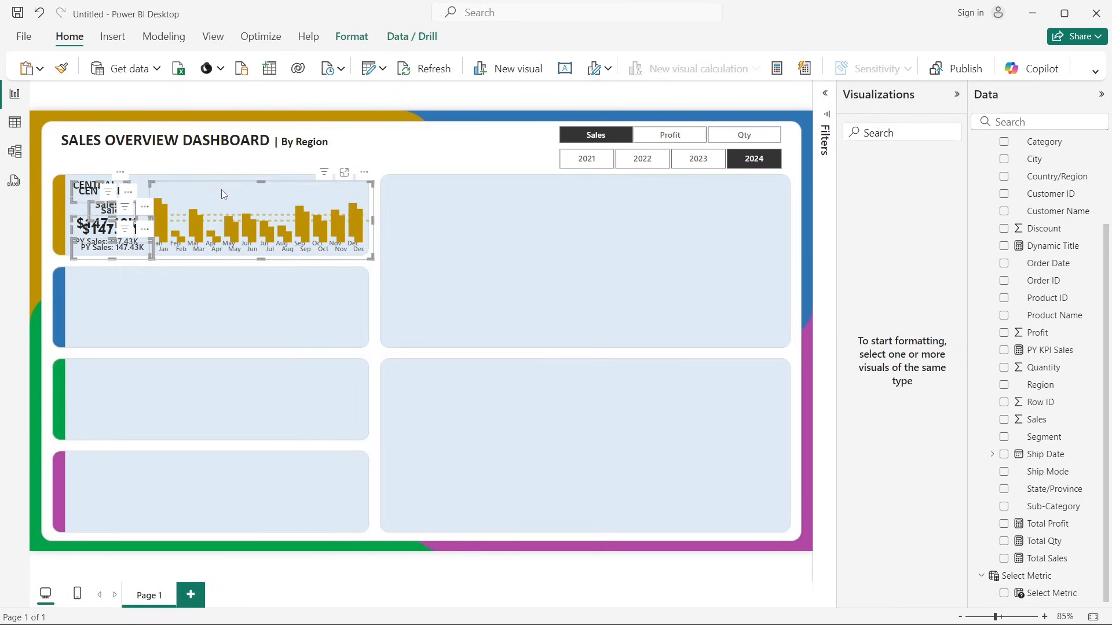
pyautogui.moveTo(221, 189); pyautogui.dragTo(220, 220)
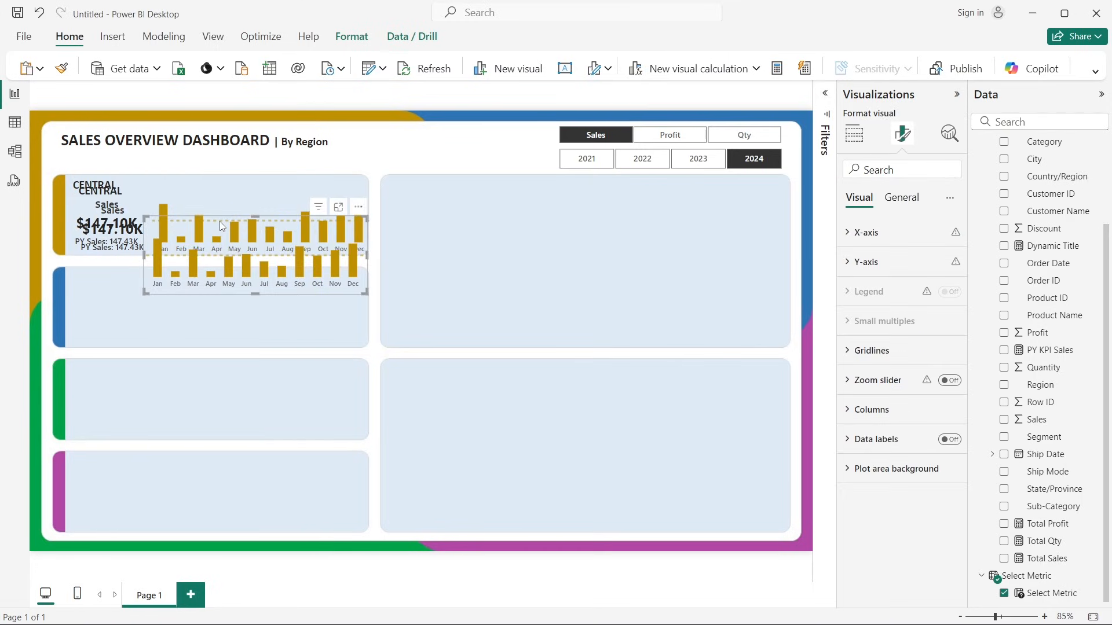
pyautogui.hotkey('ctrl', 'z')
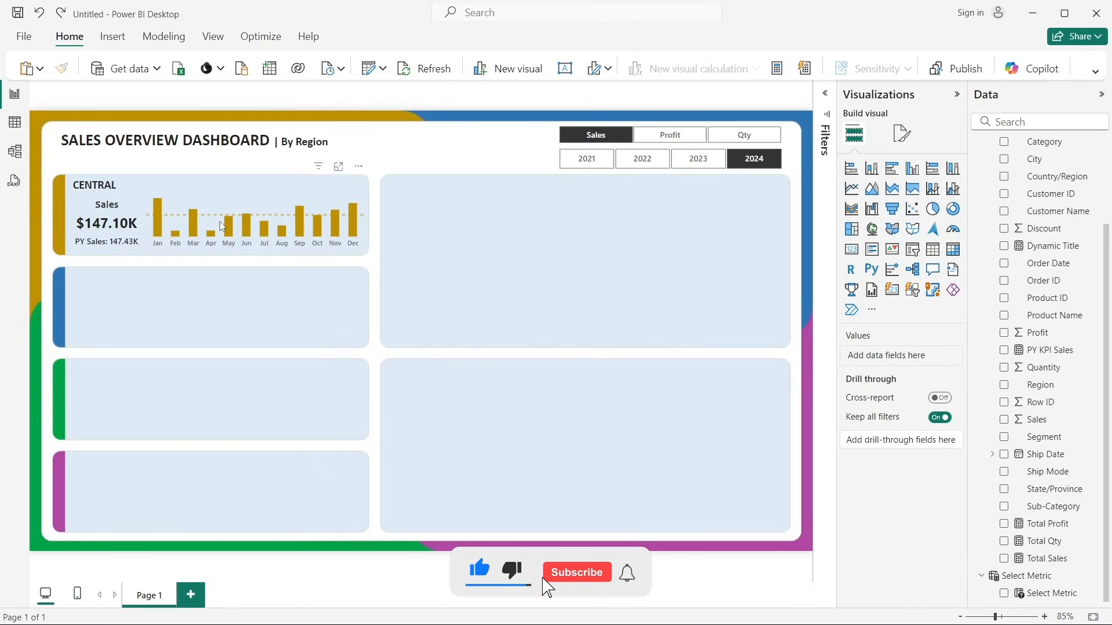
# Step: Paste the copied Central visuals onto the page again and undo the separate downward move of the pasted column chart
pyautogui.hotkey('ctrl', 'v')
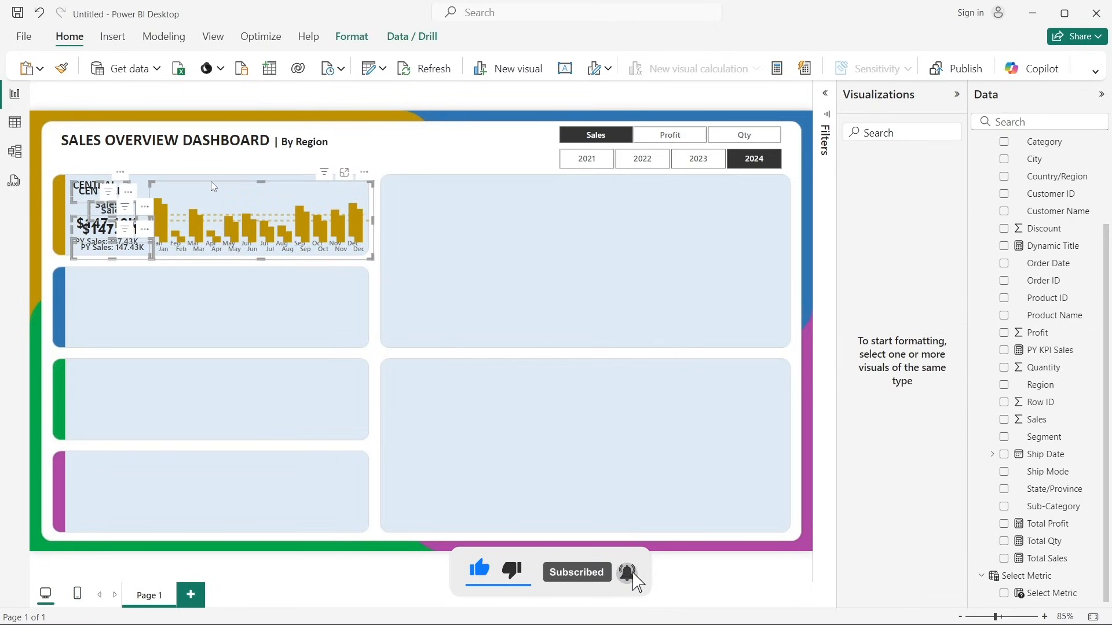
pyautogui.click(213, 216)
pyautogui.moveTo(213, 190); pyautogui.dragTo(215, 253)
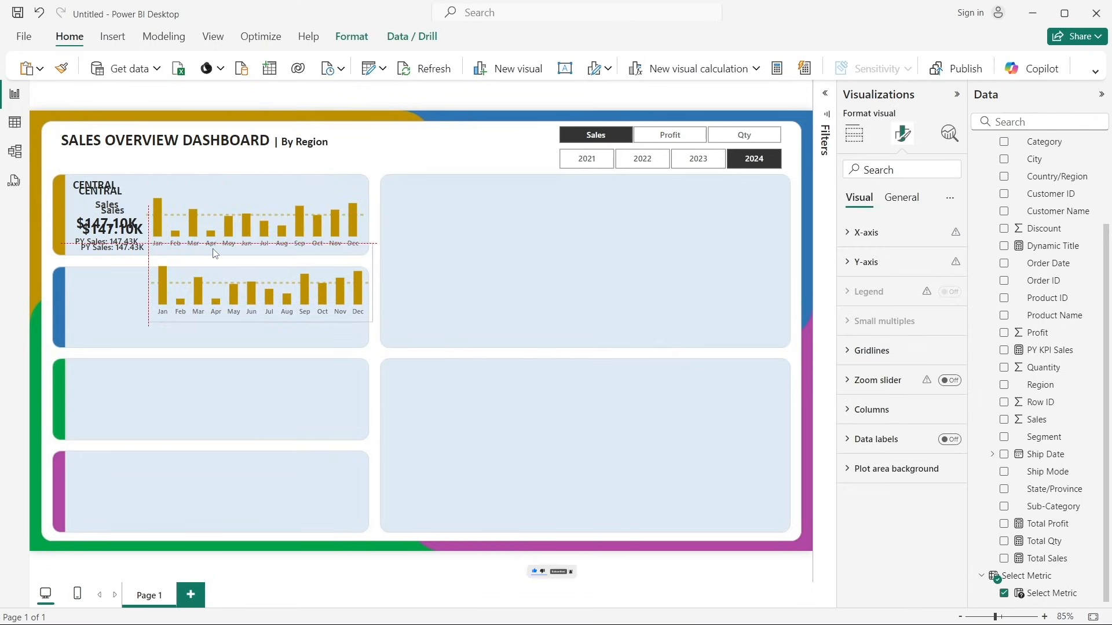
pyautogui.hotkey('ctrl', 'z')
pyautogui.hotkey('ctrl', 'z')
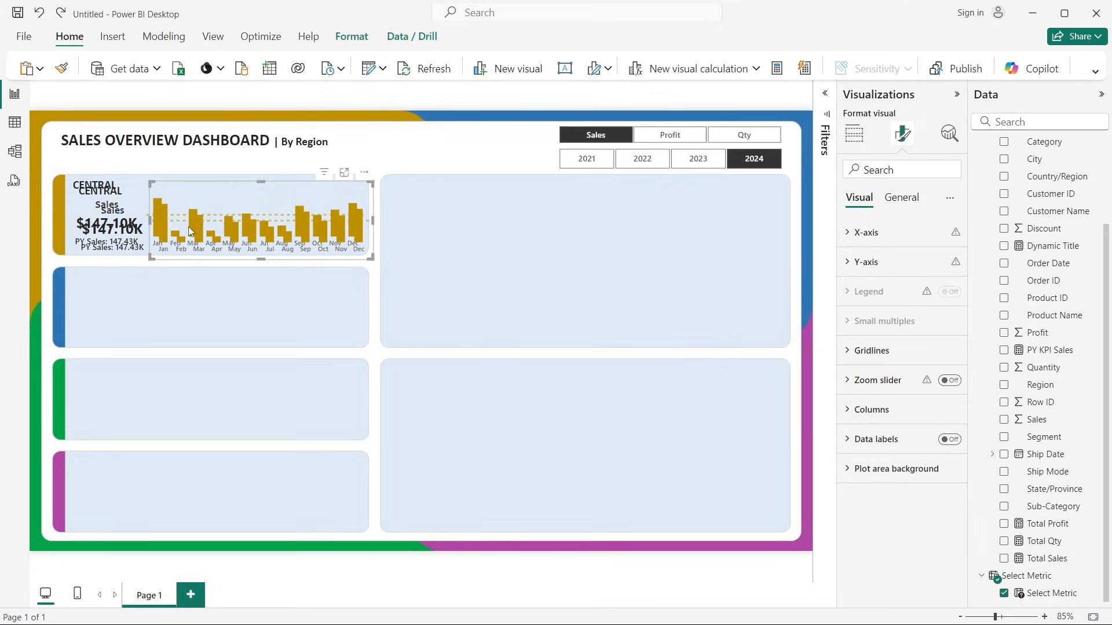
# Step: Group the five Central card visuals: the CENTRAL text box, metric title, sales value, PY Sales value and monthly column chart
pyautogui.click(68, 193)
pyautogui.click(74, 196)
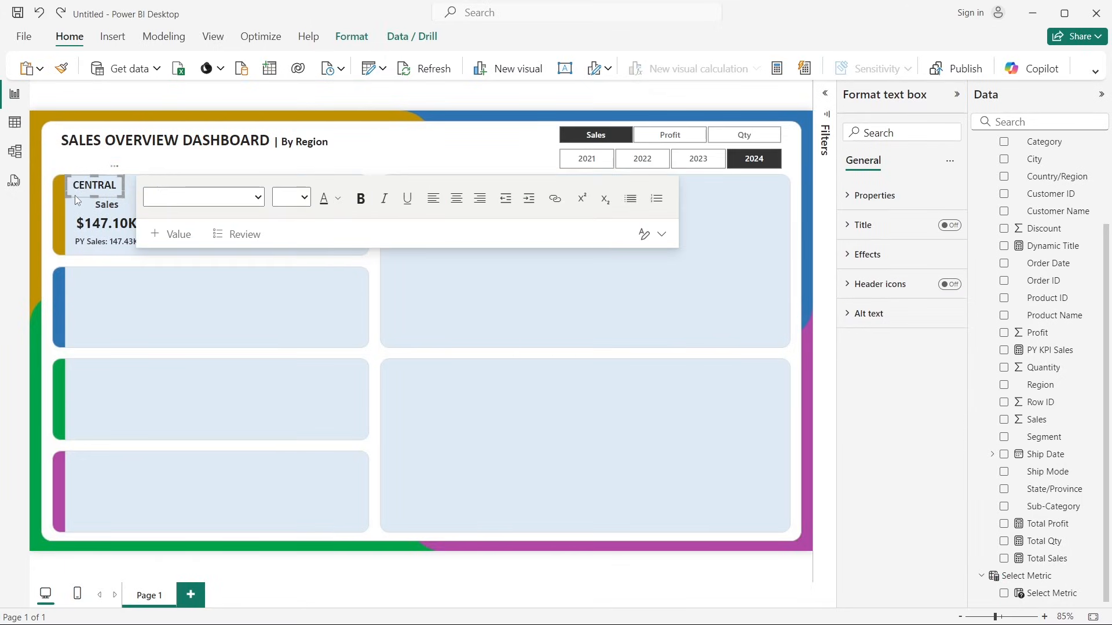
pyautogui.keyDown('ctrl'); pyautogui.click(103, 210); pyautogui.keyUp('ctrl')
pyautogui.keyDown('ctrl'); pyautogui.click(103, 237); pyautogui.keyUp('ctrl')
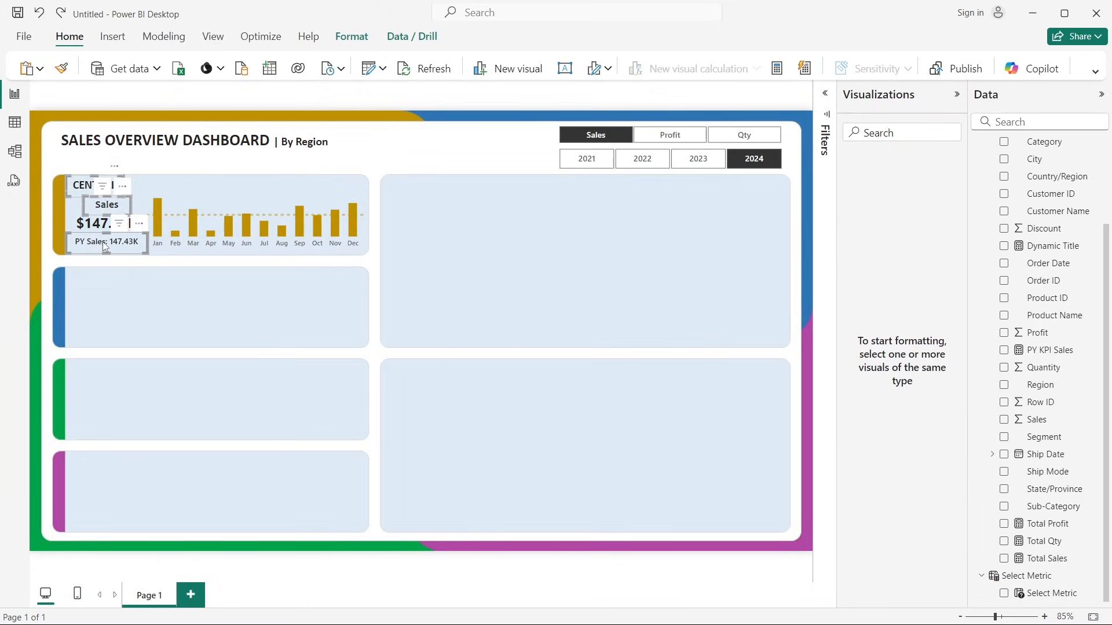
pyautogui.keyDown('ctrl'); pyautogui.click(289, 209); pyautogui.keyUp('ctrl')
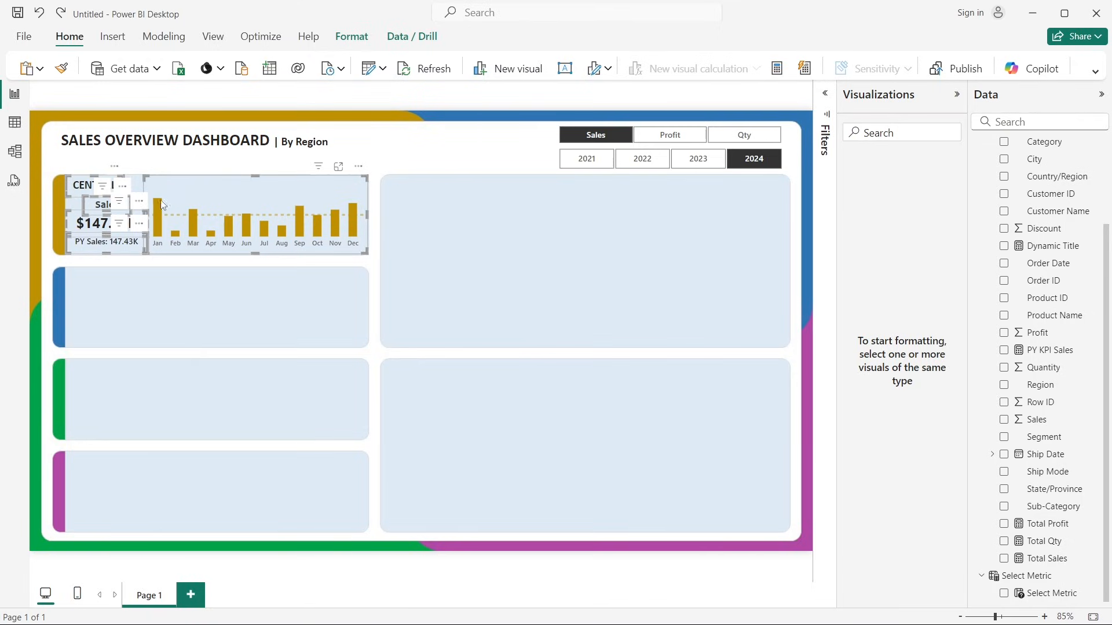
pyautogui.rightClick(185, 189)
pyautogui.moveTo(226, 245)
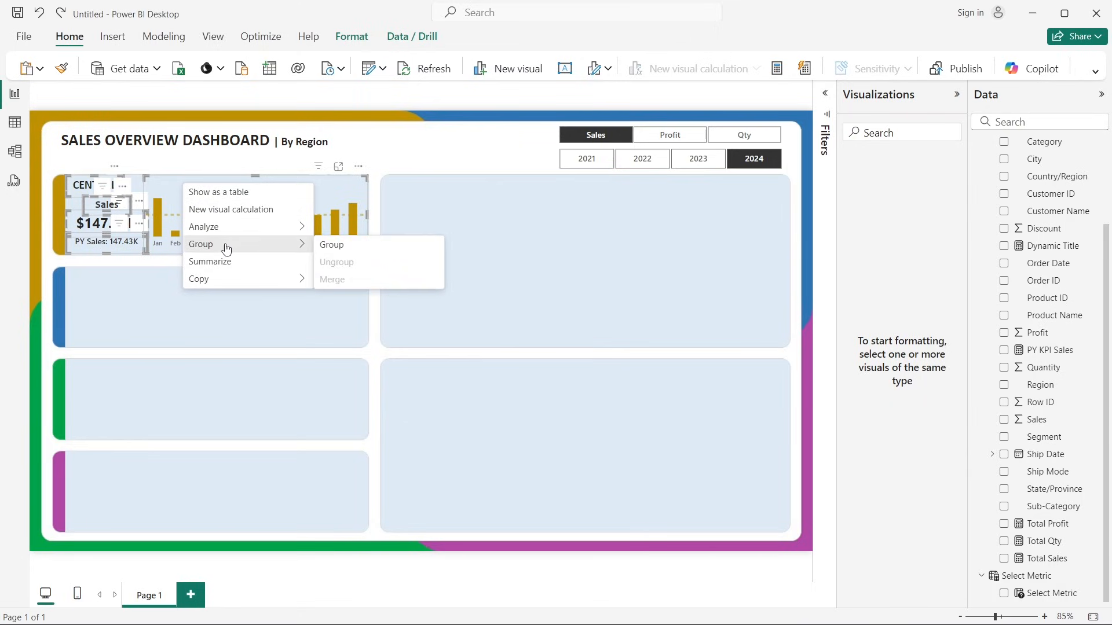
pyautogui.click(381, 250)
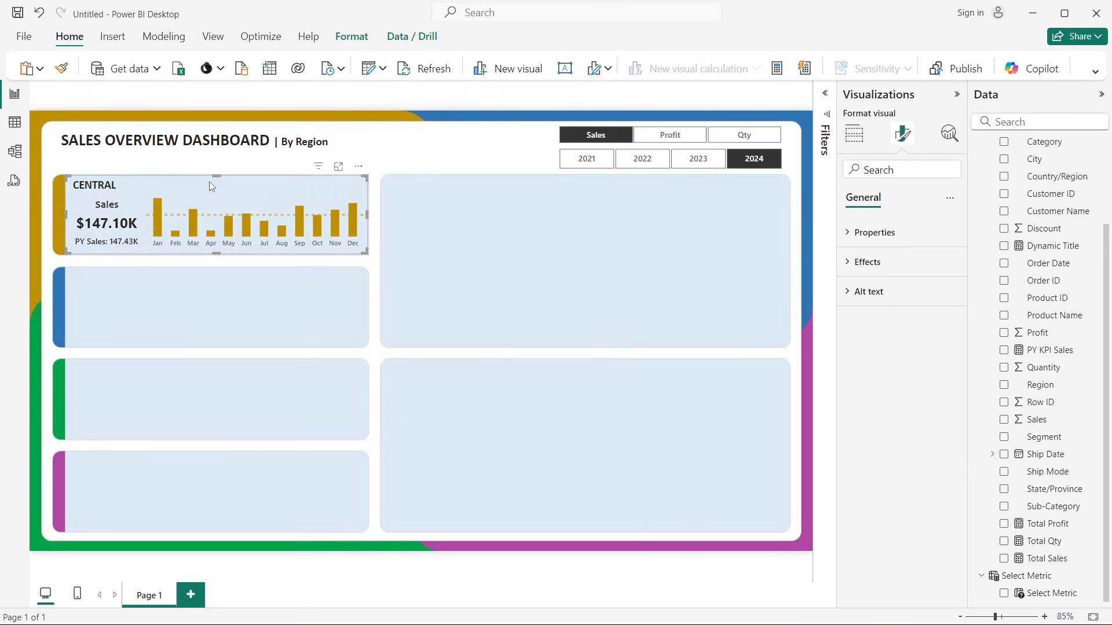
pyautogui.click(257, 182)
pyautogui.click(317, 320)
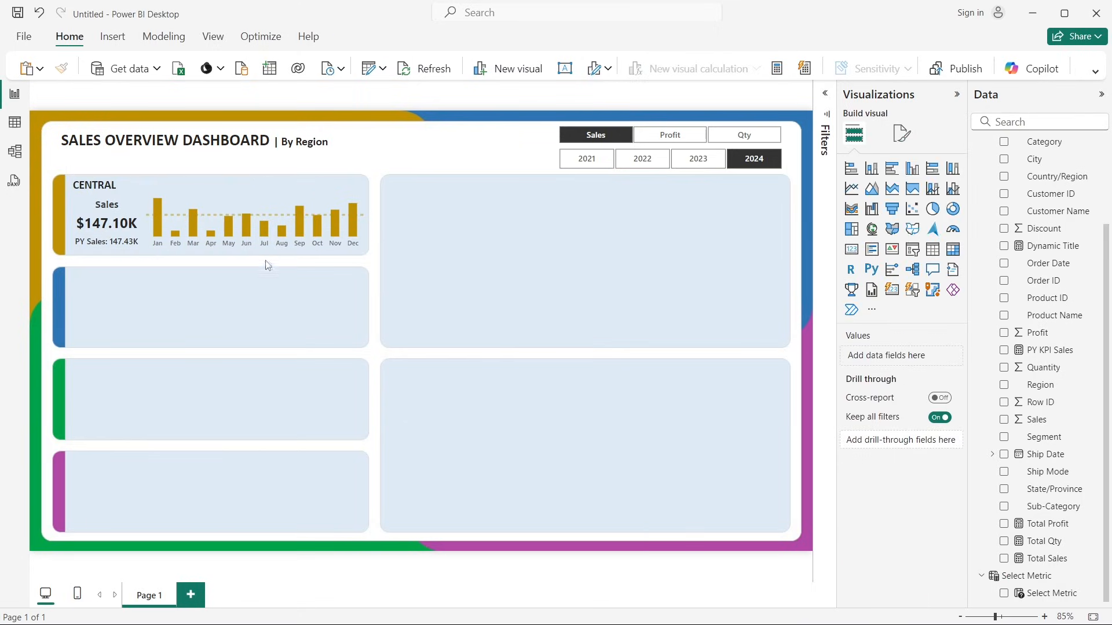
# Step: Duplicate the Central group and align the copy inside the blue card directly below the Central card
pyautogui.click(223, 185)
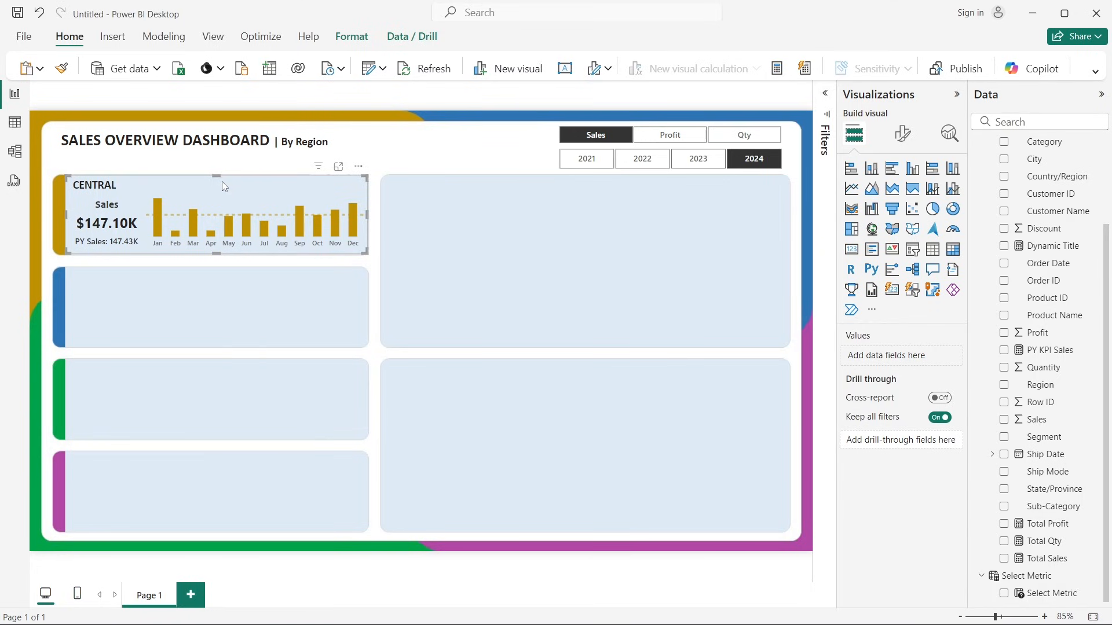
pyautogui.hotkey('ctrl', 'v')
pyautogui.moveTo(261, 245); pyautogui.dragTo(260, 276)
pyautogui.click(259, 275)
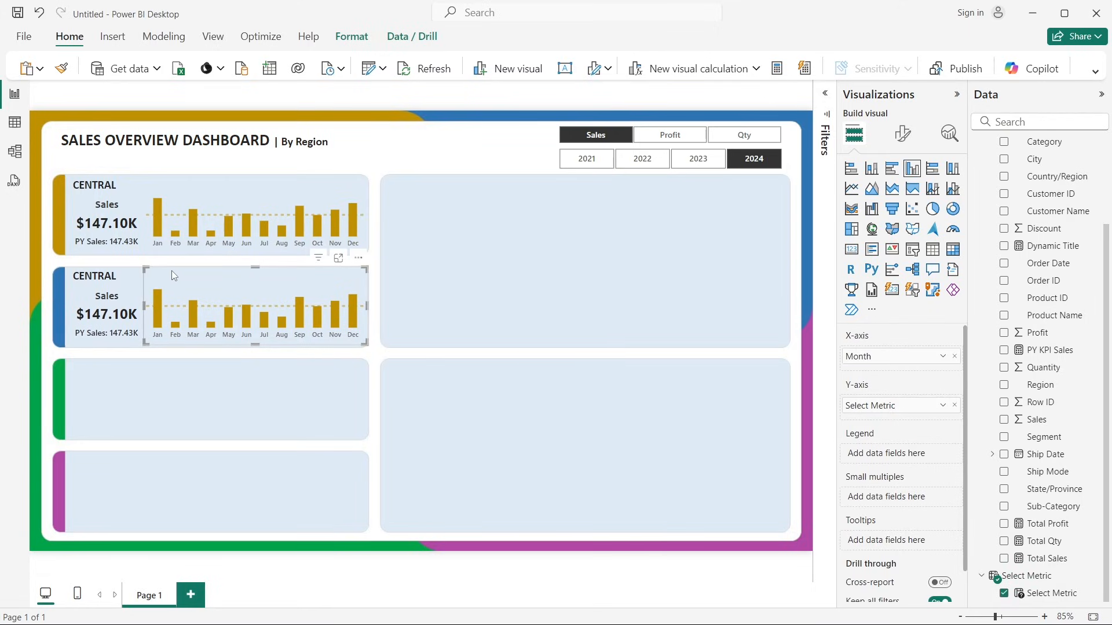
pyautogui.click(279, 260)
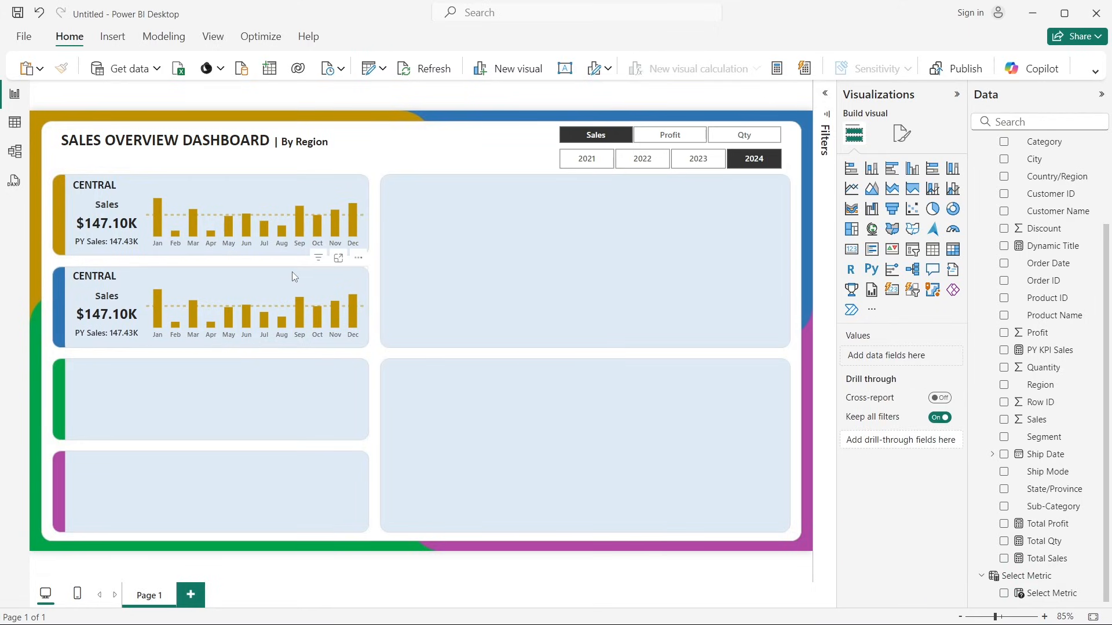
pyautogui.moveTo(292, 276); pyautogui.dragTo(292, 274)
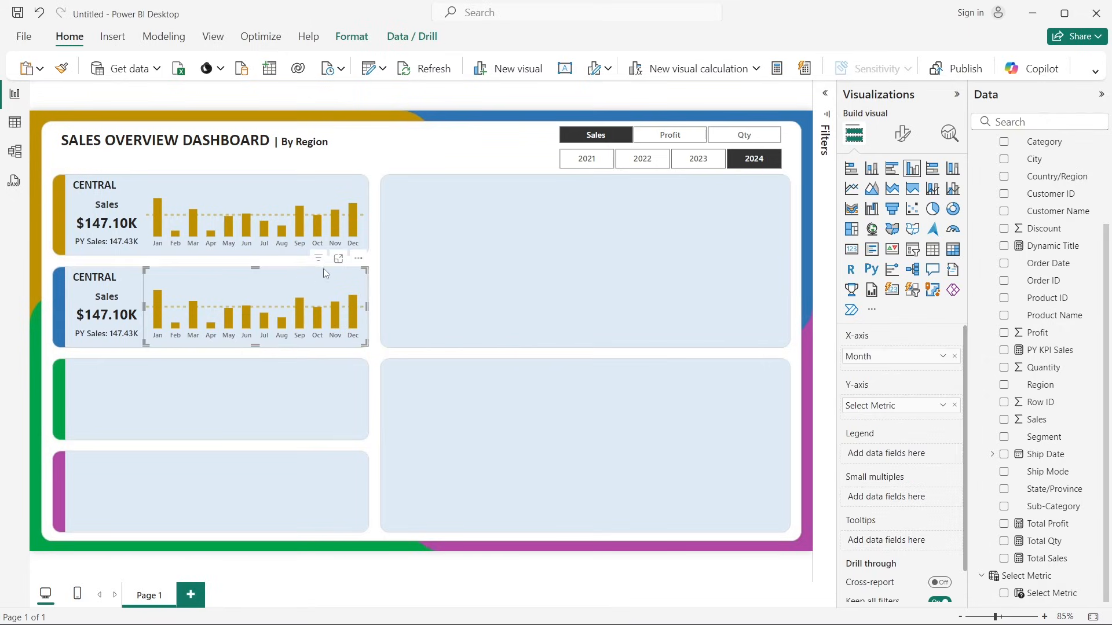
# Step: Change the region title in the blue card to EAST, checking the region name in the Problem Statement presentation
pyautogui.click(35, 303)
pyautogui.click(88, 270)
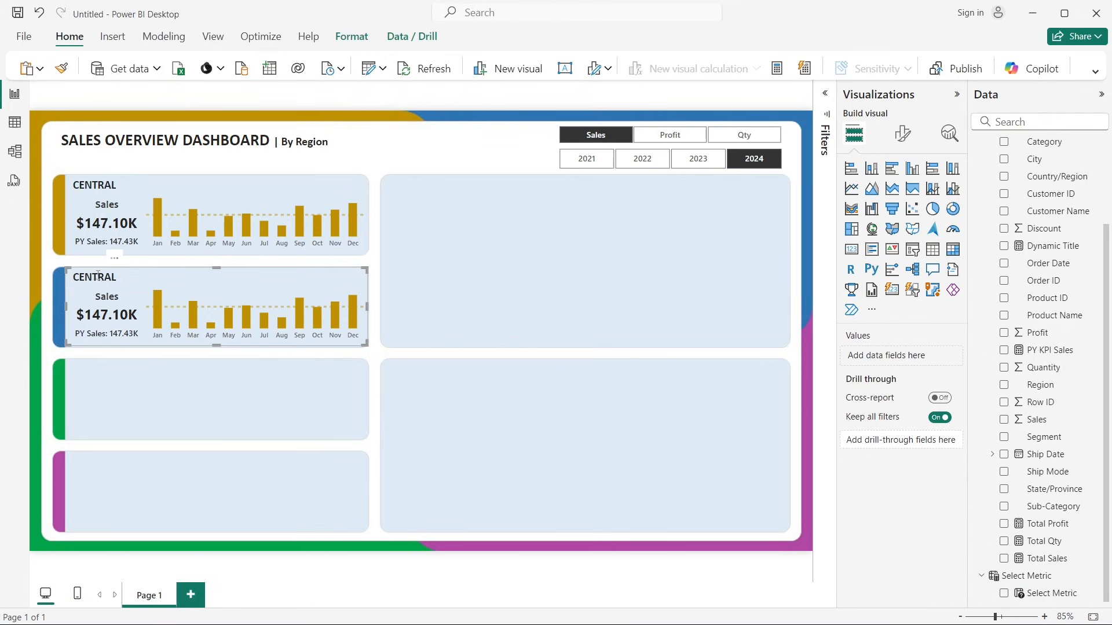
pyautogui.doubleClick(94, 281)
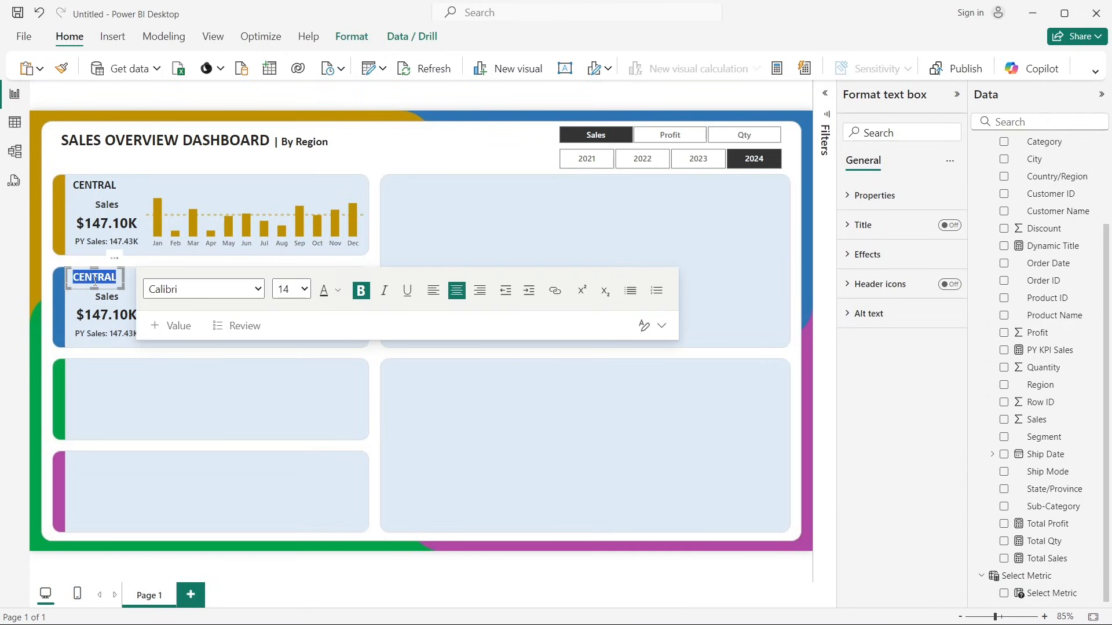
pyautogui.hotkey('alt', 'Tab')
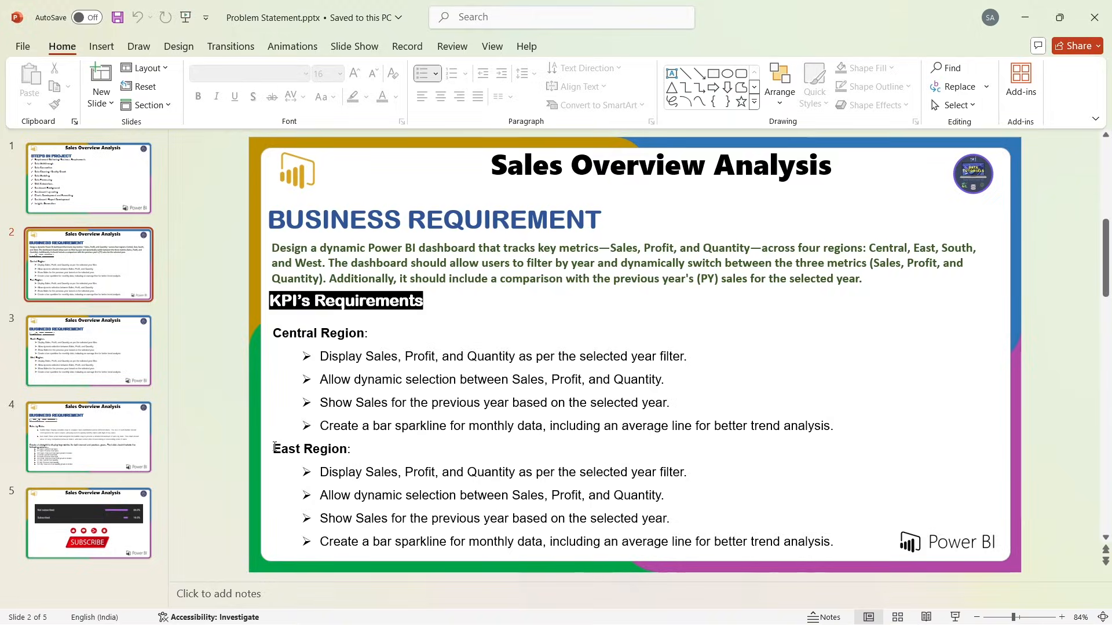
pyautogui.hotkey('alt', 'Tab')
pyautogui.write('EST')
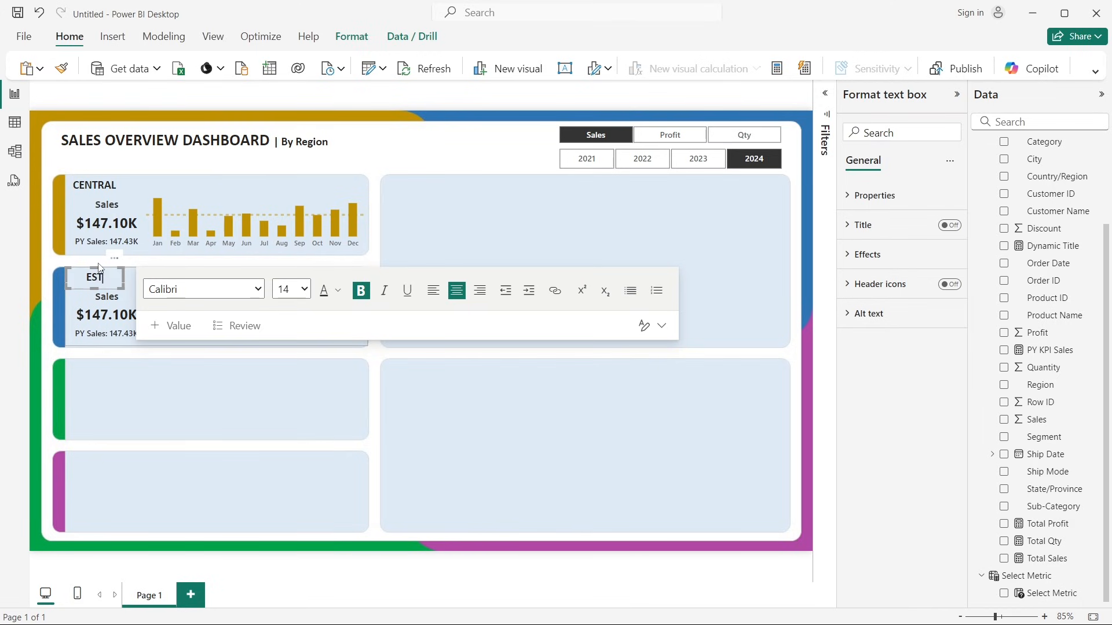
pyautogui.write('ST')
# Step: Filter the East card's main sales value by Region to East only
pyautogui.click(102, 319)
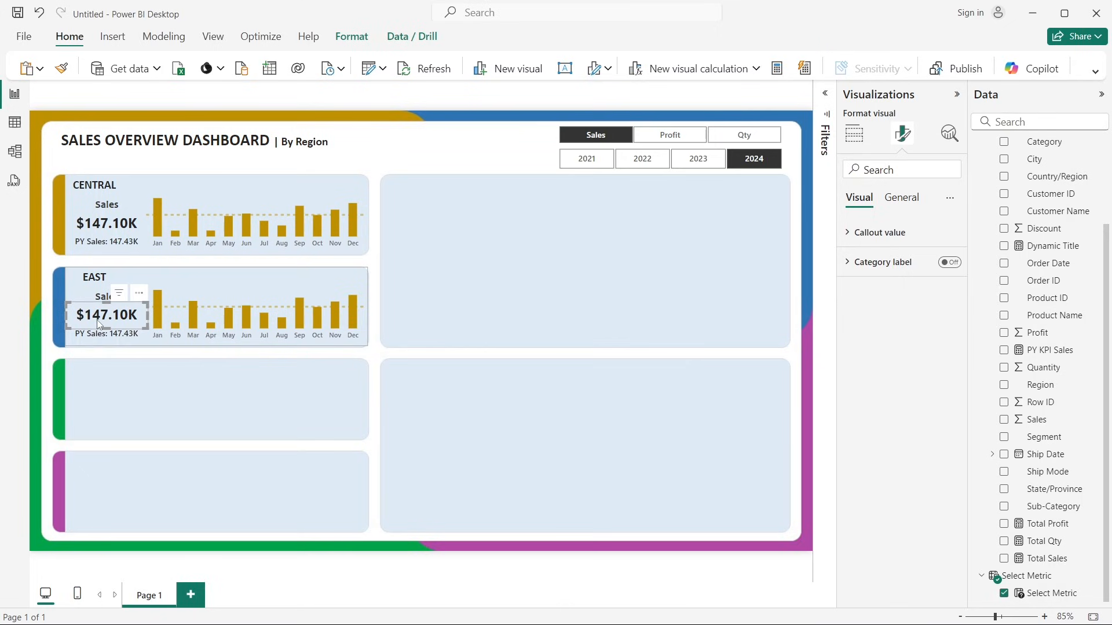
pyautogui.click(825, 94)
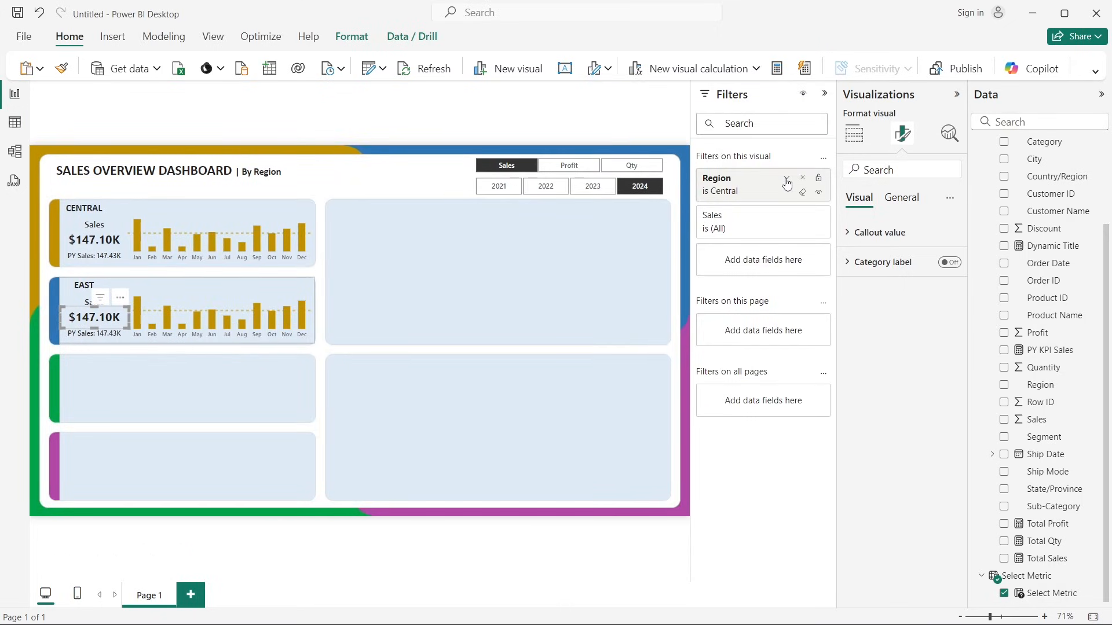
pyautogui.click(786, 183)
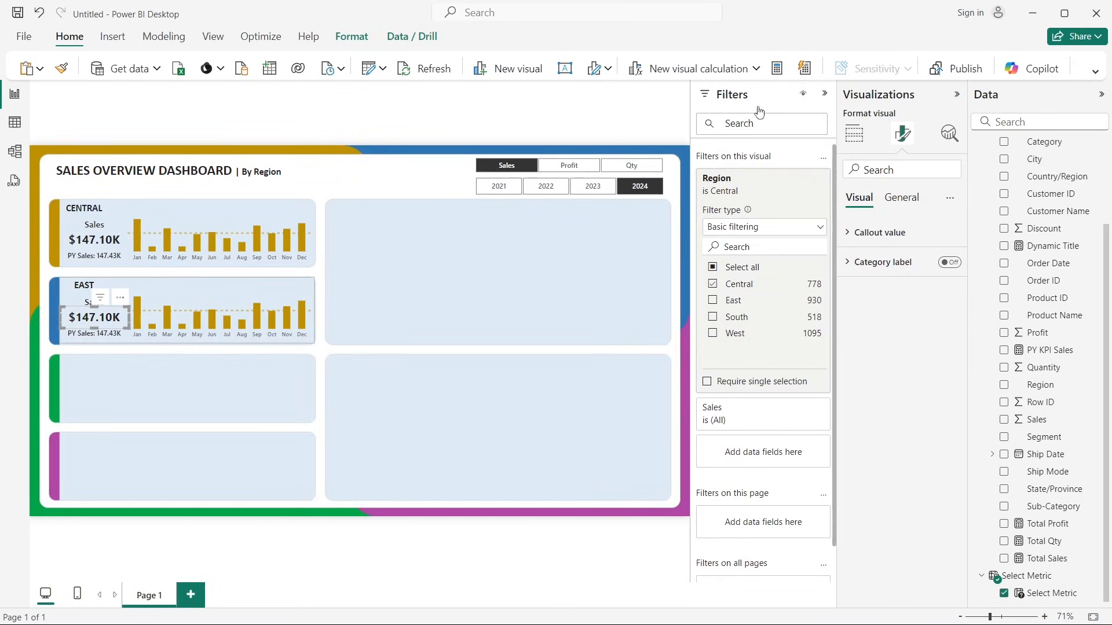
pyautogui.click(713, 300)
# Step: Filter the East card's PY Sales value by Region to East only
pyautogui.click(85, 336)
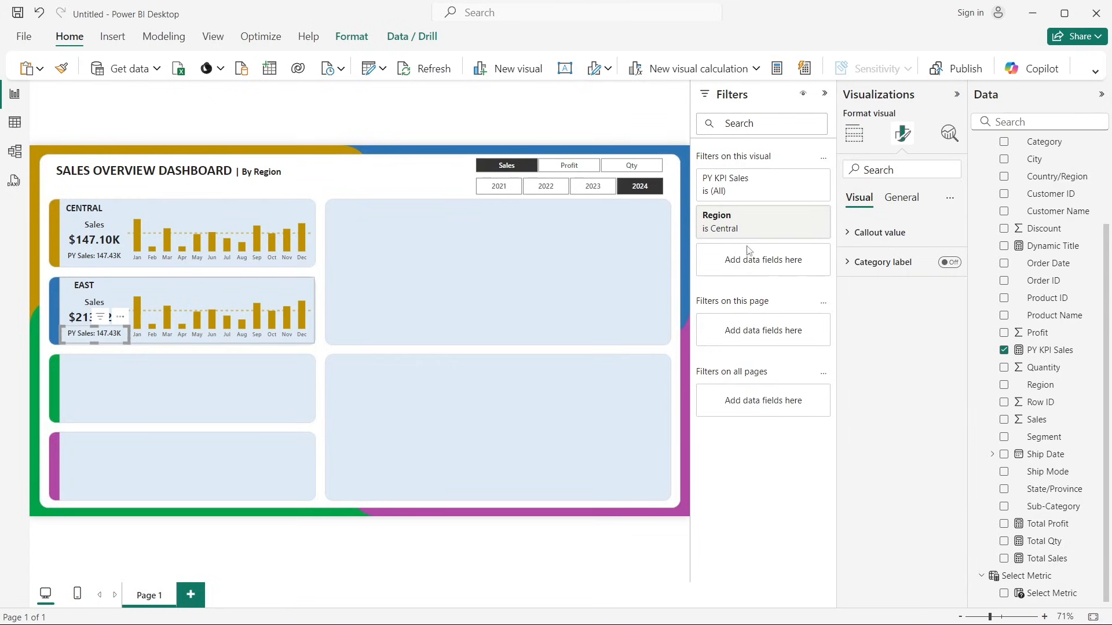
pyautogui.click(787, 216)
pyautogui.click(713, 322)
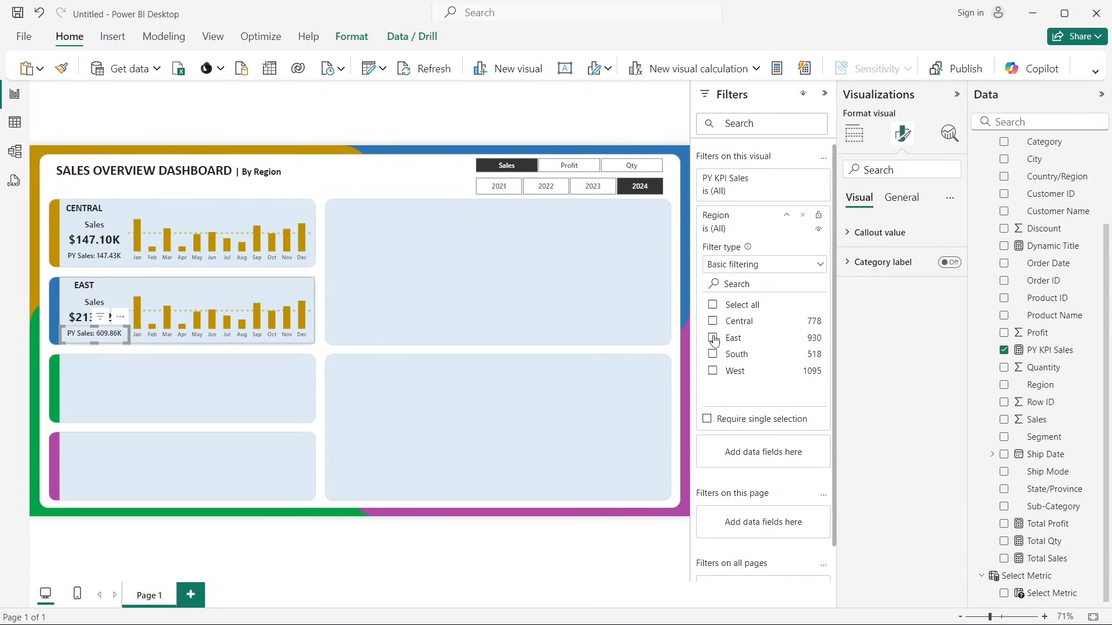
pyautogui.click(713, 338)
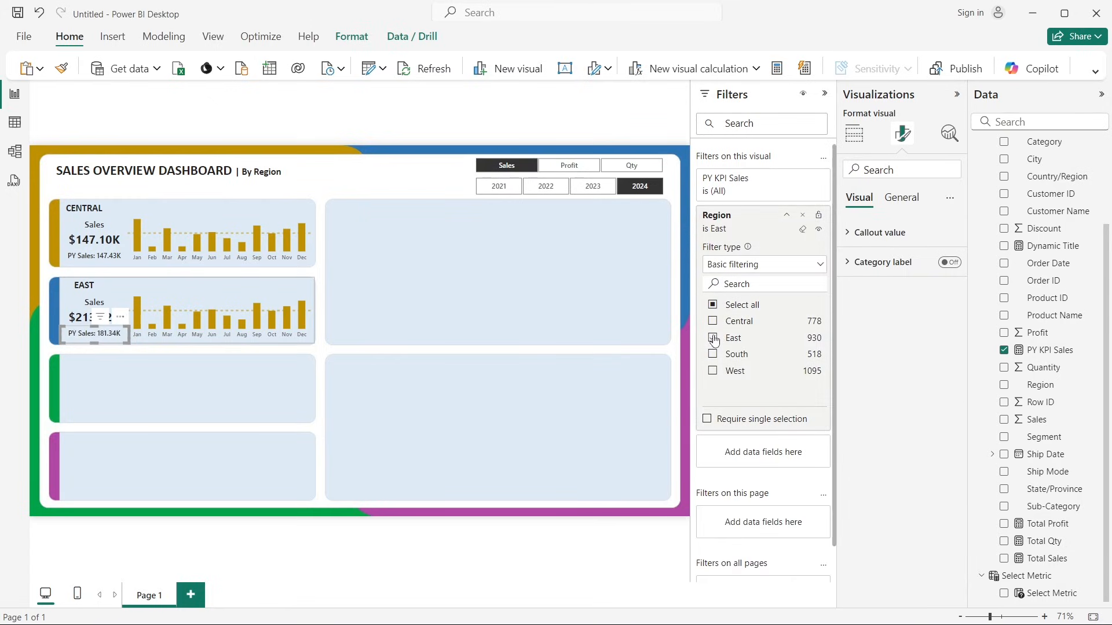
# Step: Filter the East card's monthly column chart by Region to East only and collapse the filter settings
pyautogui.click(224, 291)
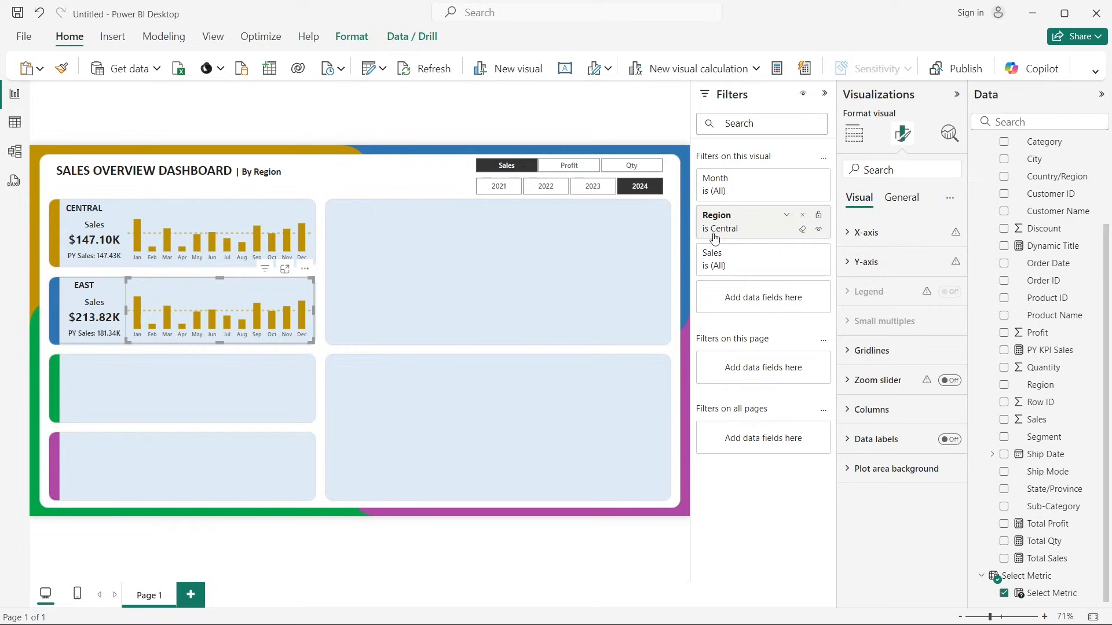
pyautogui.click(786, 216)
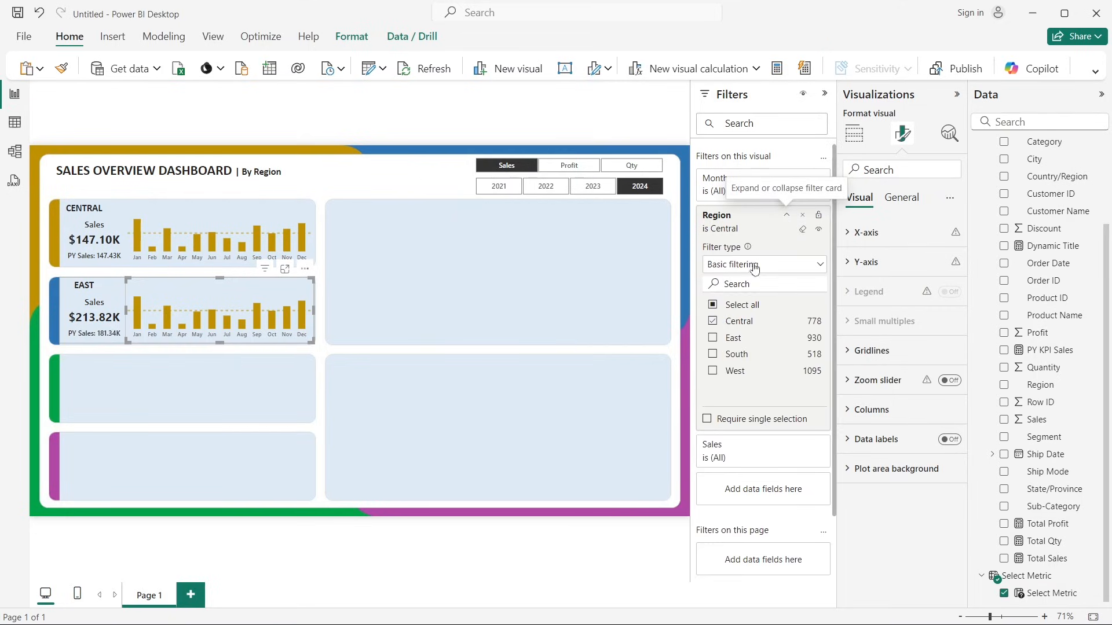
pyautogui.click(713, 321)
pyautogui.click(713, 338)
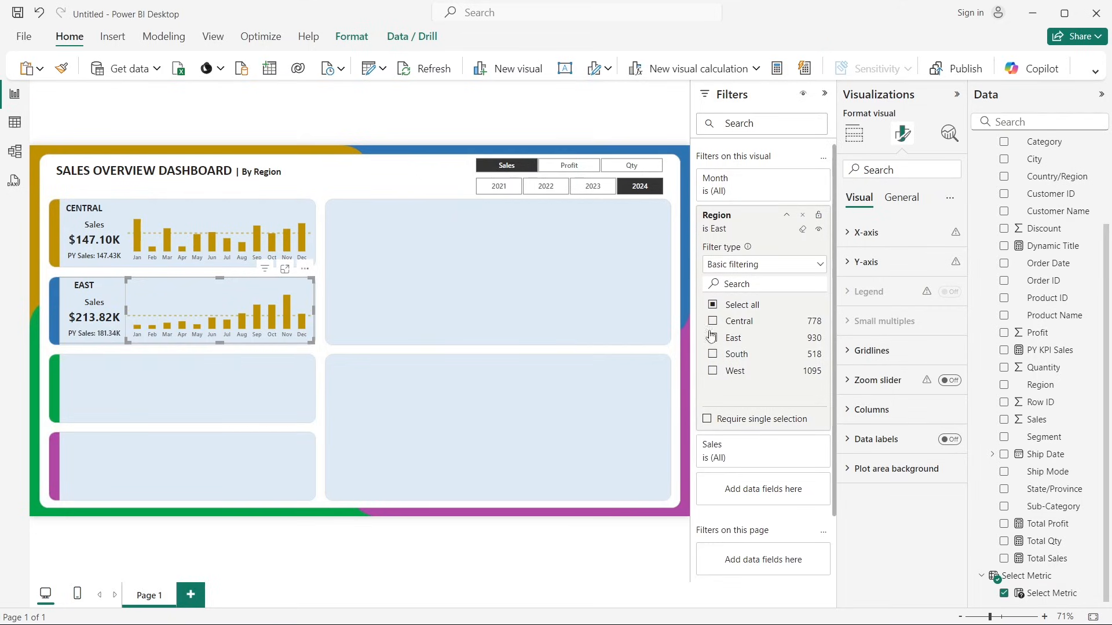
pyautogui.click(824, 94)
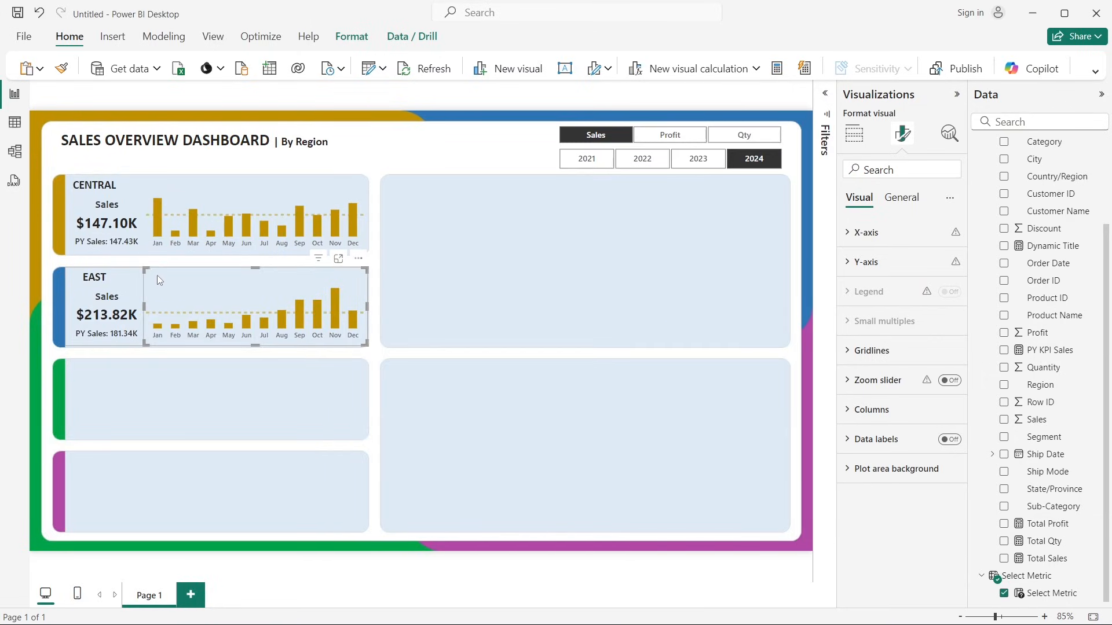
# Step: Set the column color of the East card's monthly chart to #2E75B6
pyautogui.click(220, 268)
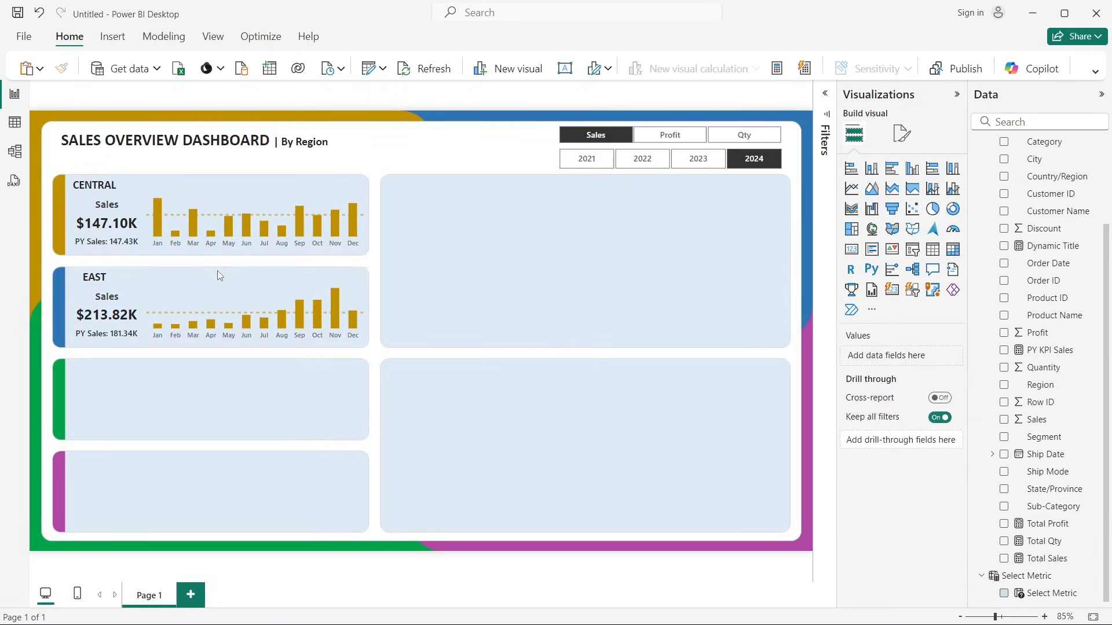
pyautogui.click(215, 287)
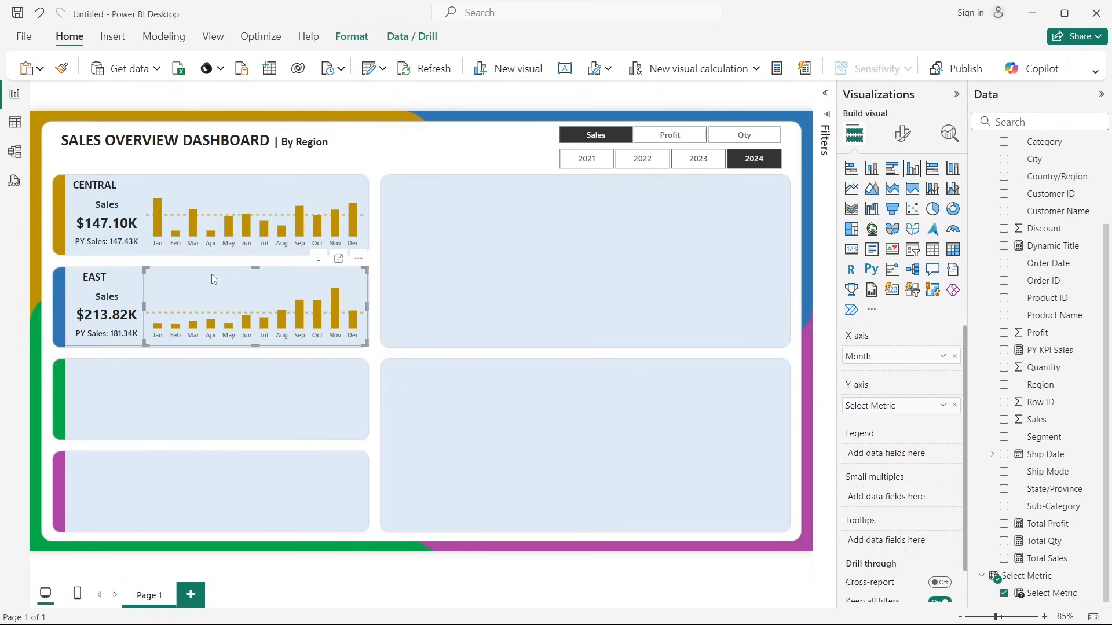
pyautogui.click(902, 134)
pyautogui.click(871, 409)
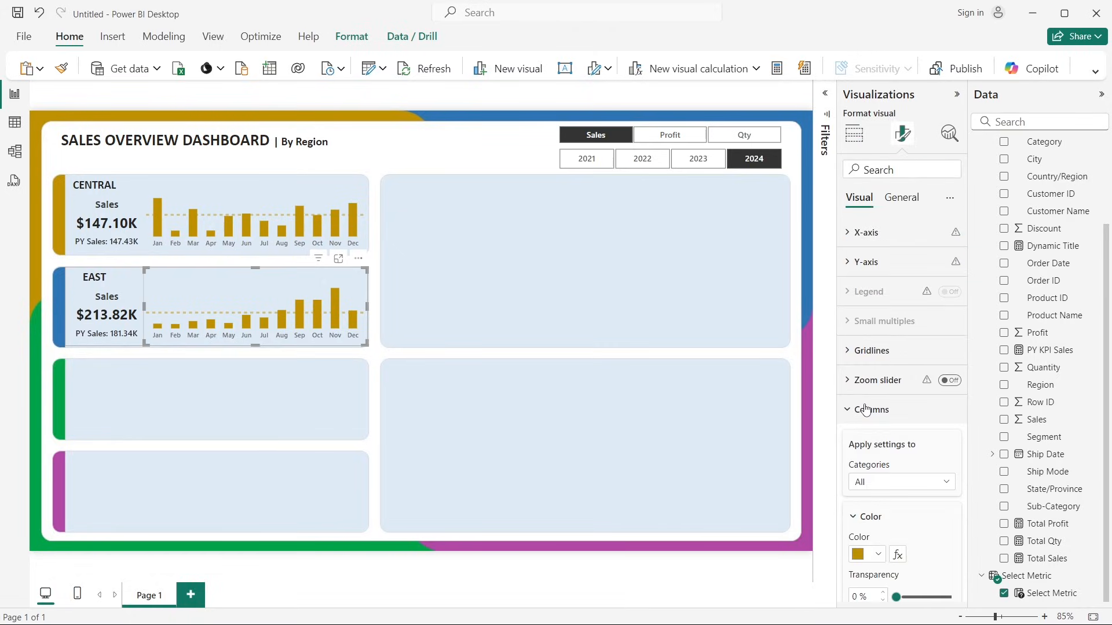
pyautogui.scroll(-3, 868, 399)
pyautogui.click(873, 383)
pyautogui.click(892, 358)
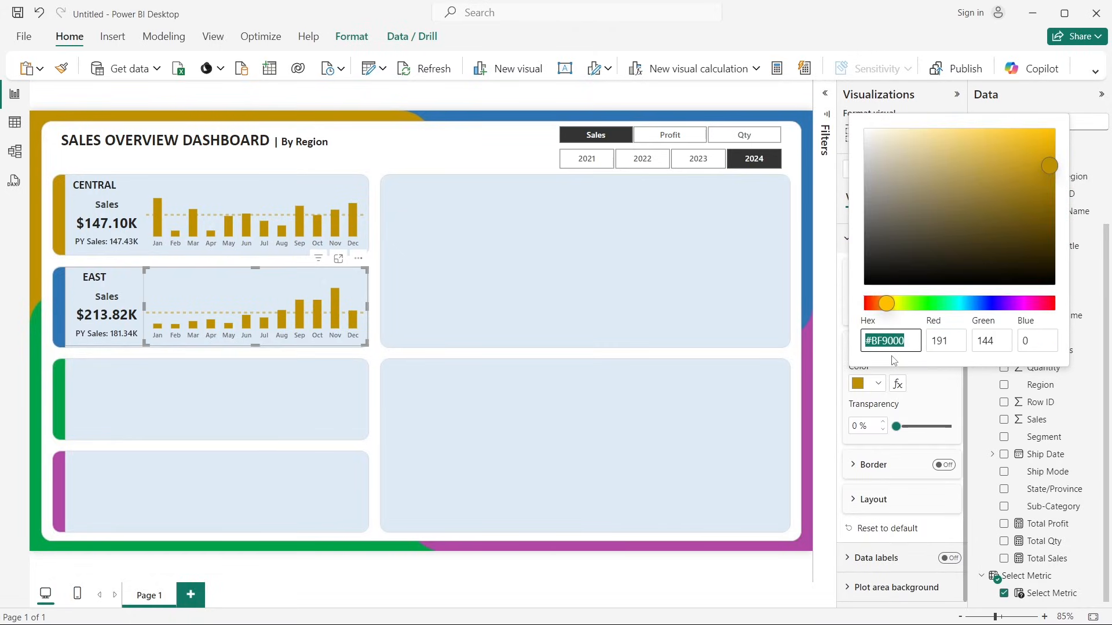
pyautogui.write('#')
pyautogui.write('2E75b6')
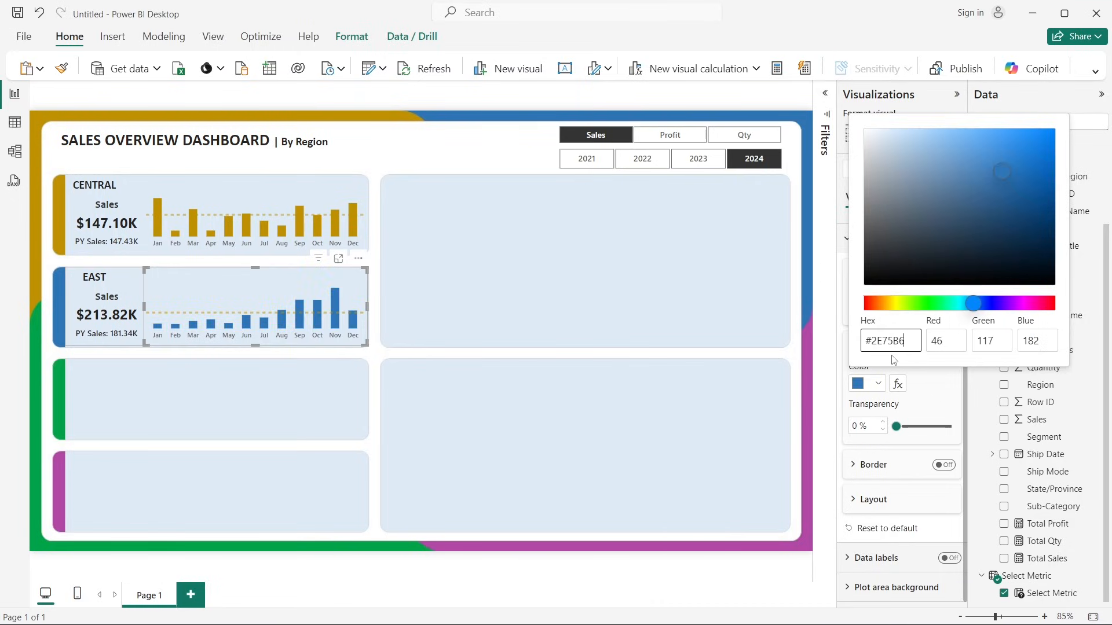
pyautogui.click(492, 241)
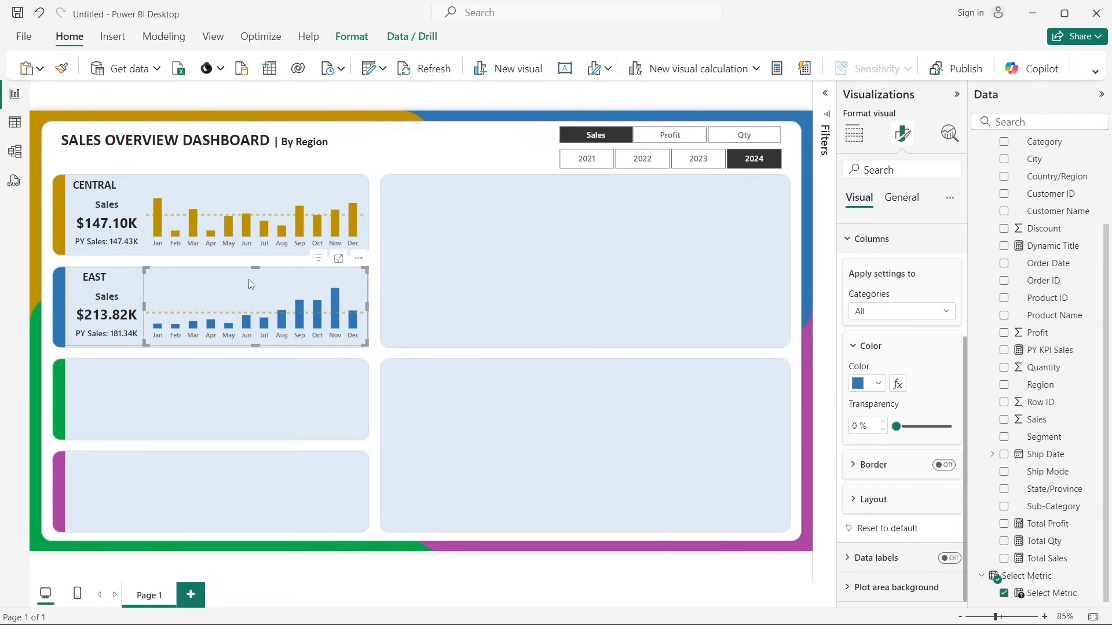
# Step: Change the color of the average line in the East card's monthly column chart
pyautogui.click(945, 141)
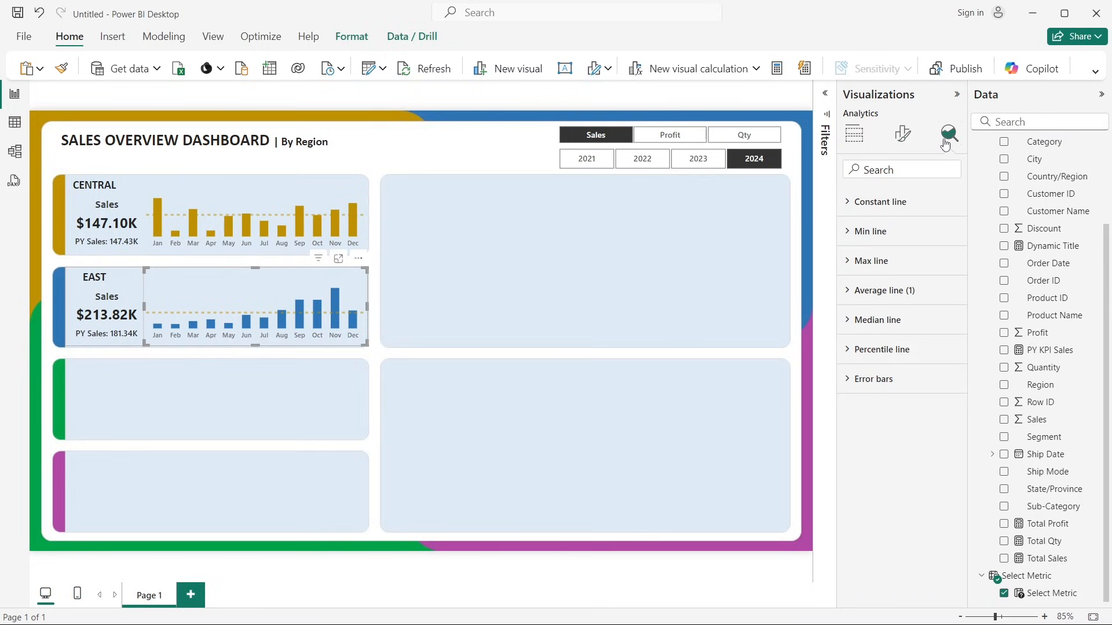
pyautogui.click(878, 290)
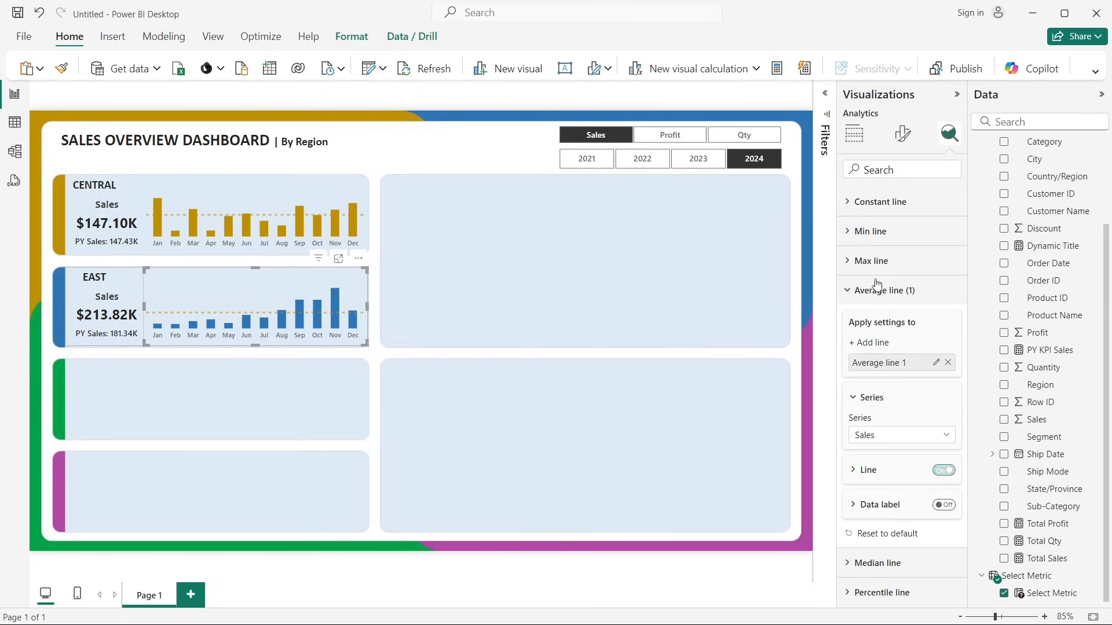
pyautogui.click(866, 472)
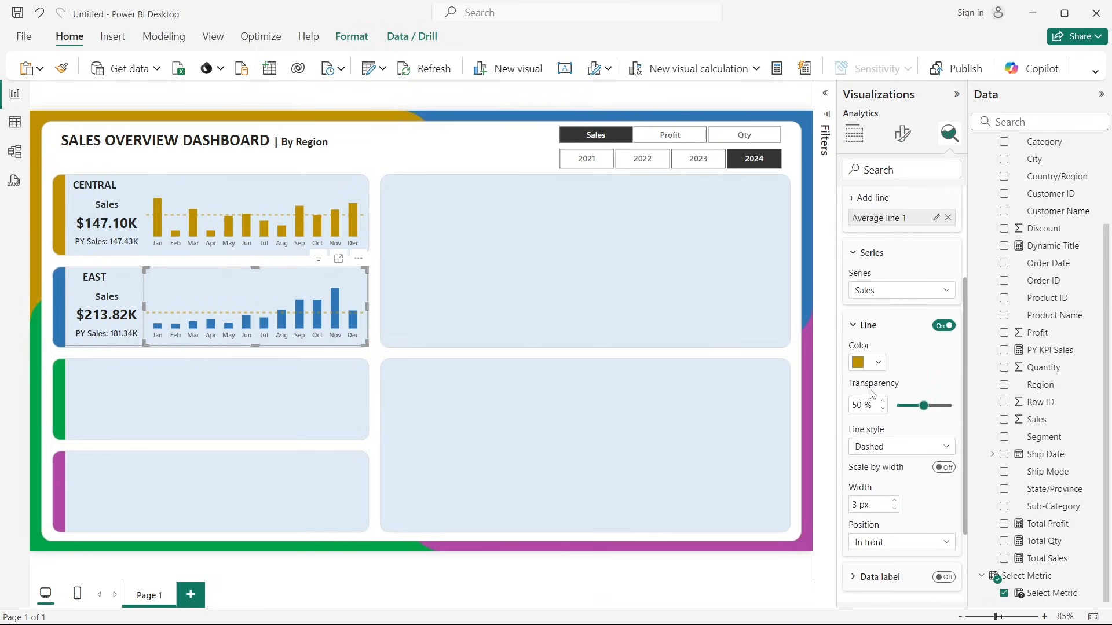
pyautogui.click(869, 361)
pyautogui.click(872, 306)
# Step: Switch the metric slicer to Profit and check how the Central and East cards respond
pyautogui.click(670, 134)
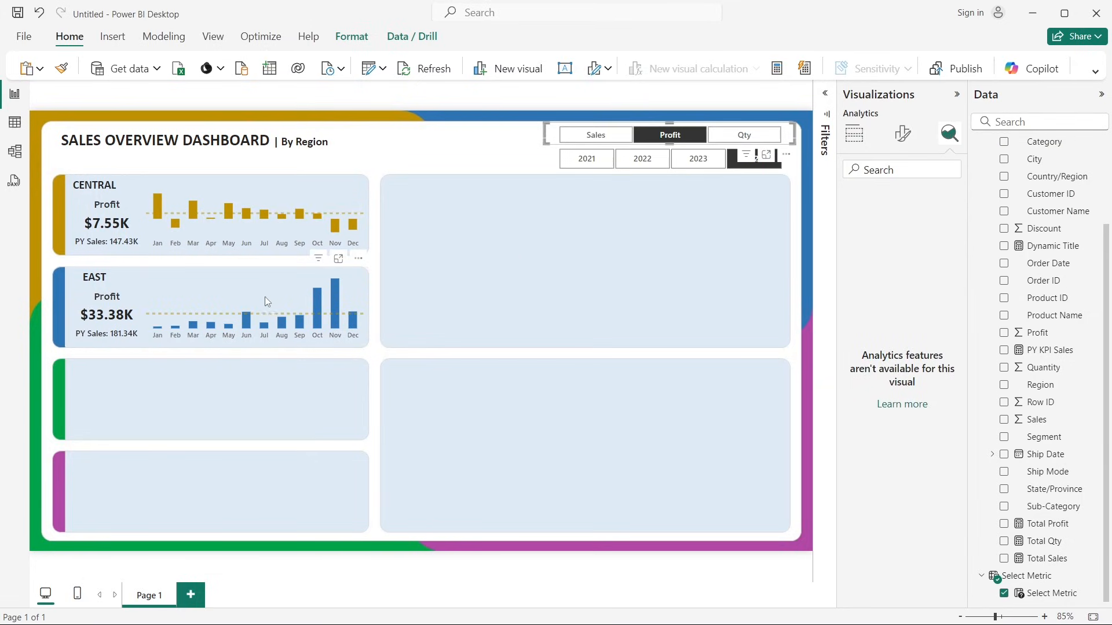
pyautogui.click(207, 283)
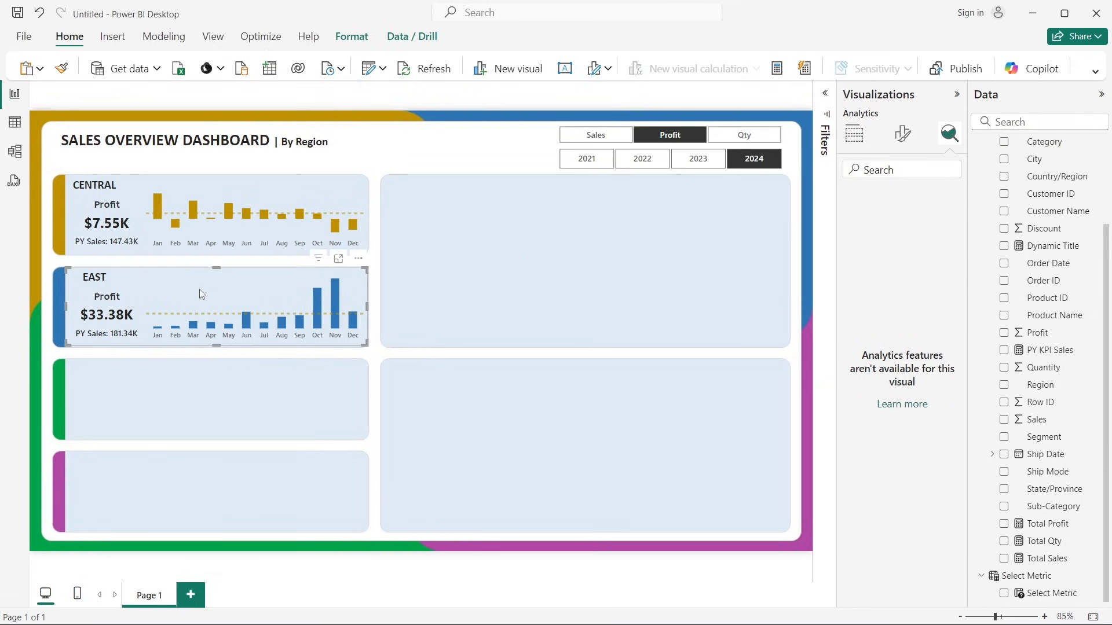
# Step: Set the color of the Profit average line in the East card's monthly column chart to the blue of its columns
pyautogui.click(949, 134)
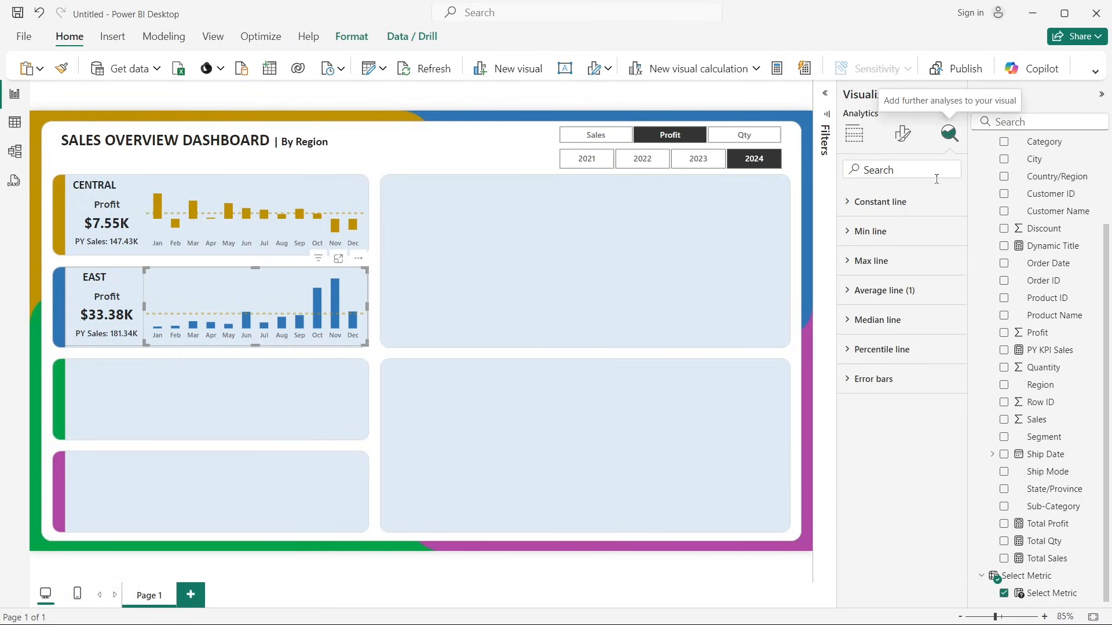
pyautogui.click(880, 297)
pyautogui.scroll(-1, 876, 446)
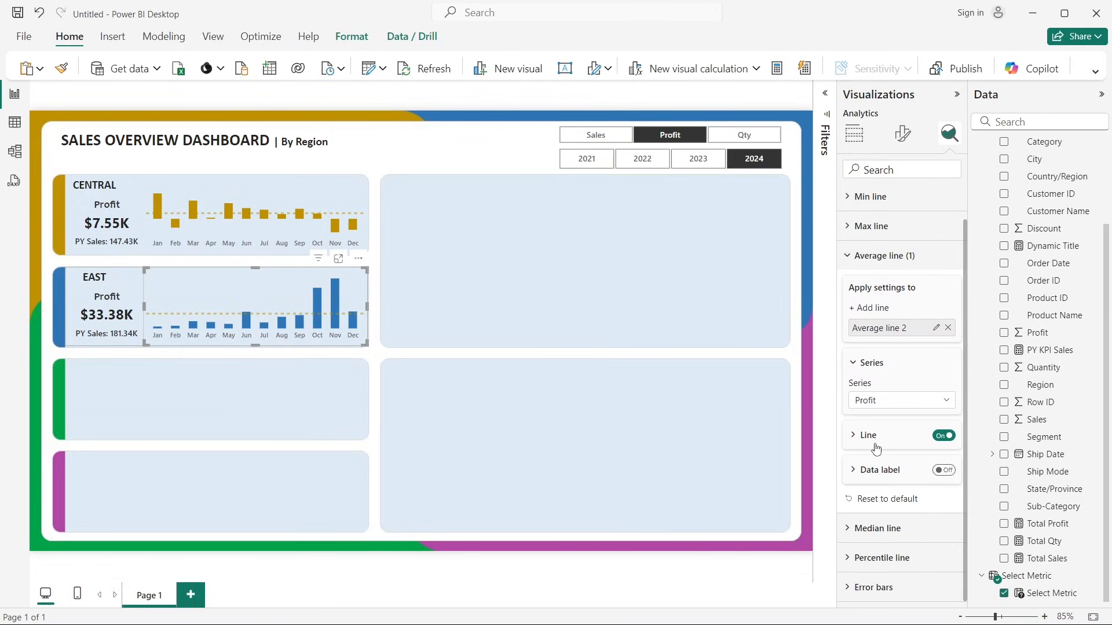
pyautogui.click(871, 473)
pyautogui.click(871, 414)
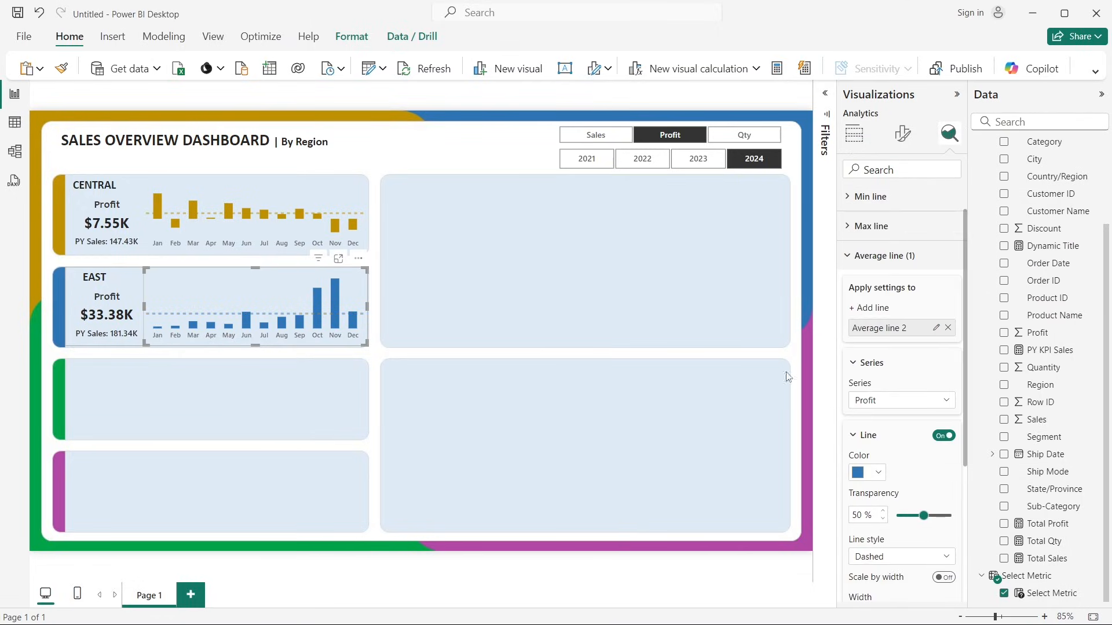
# Step: Switch the metric slicer to Qty and set the Qty average line in the East card's chart to the same blue
pyautogui.click(734, 135)
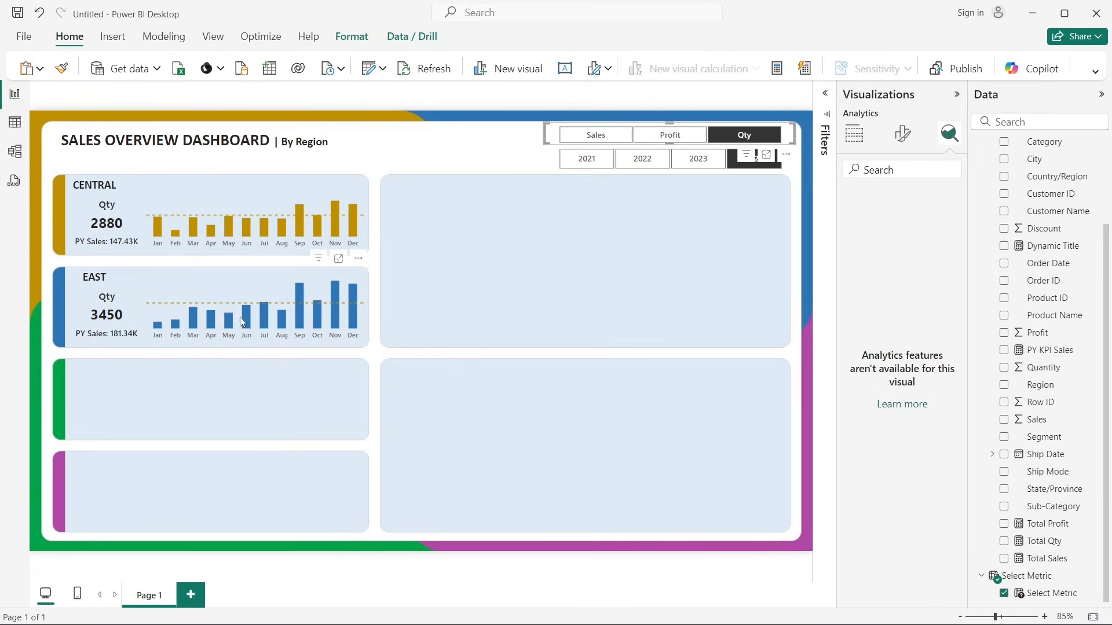
pyautogui.click(237, 283)
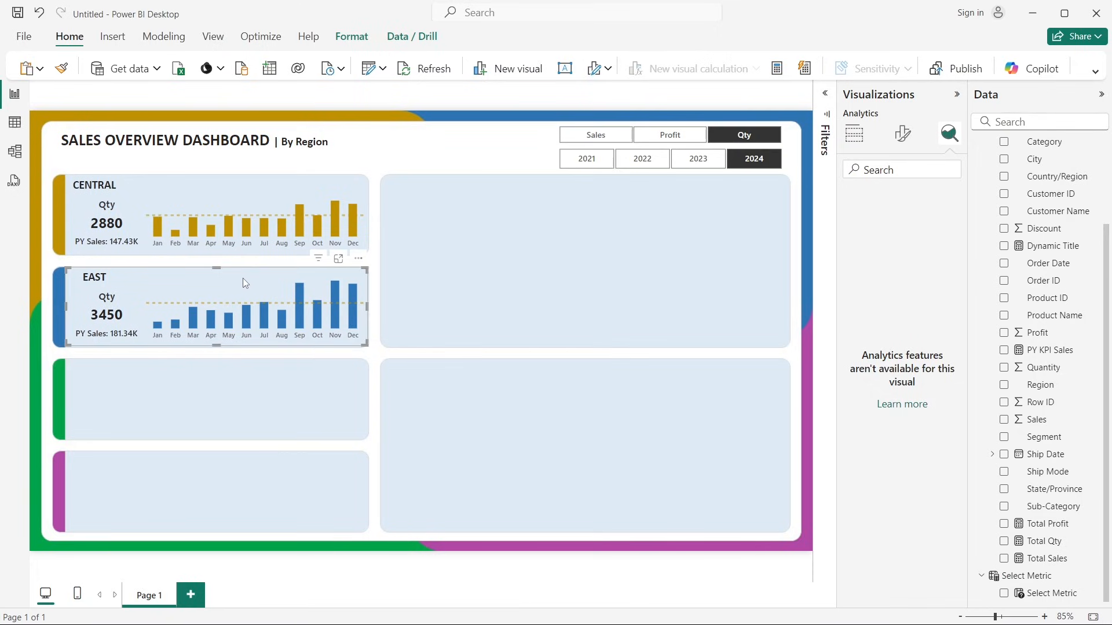
pyautogui.click(903, 134)
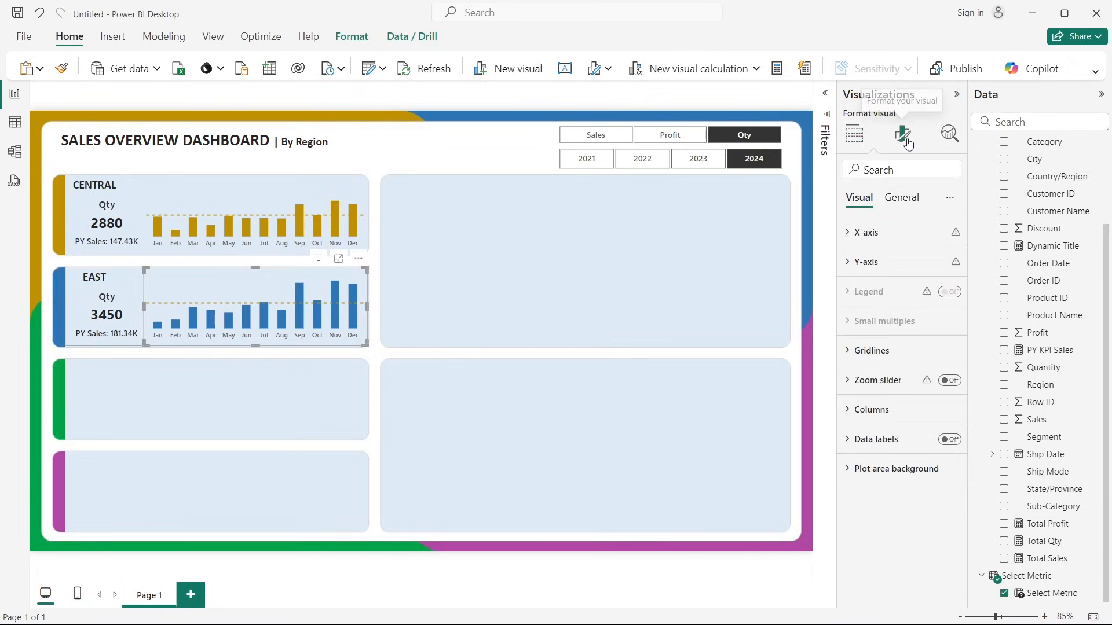
pyautogui.click(949, 134)
pyautogui.click(872, 290)
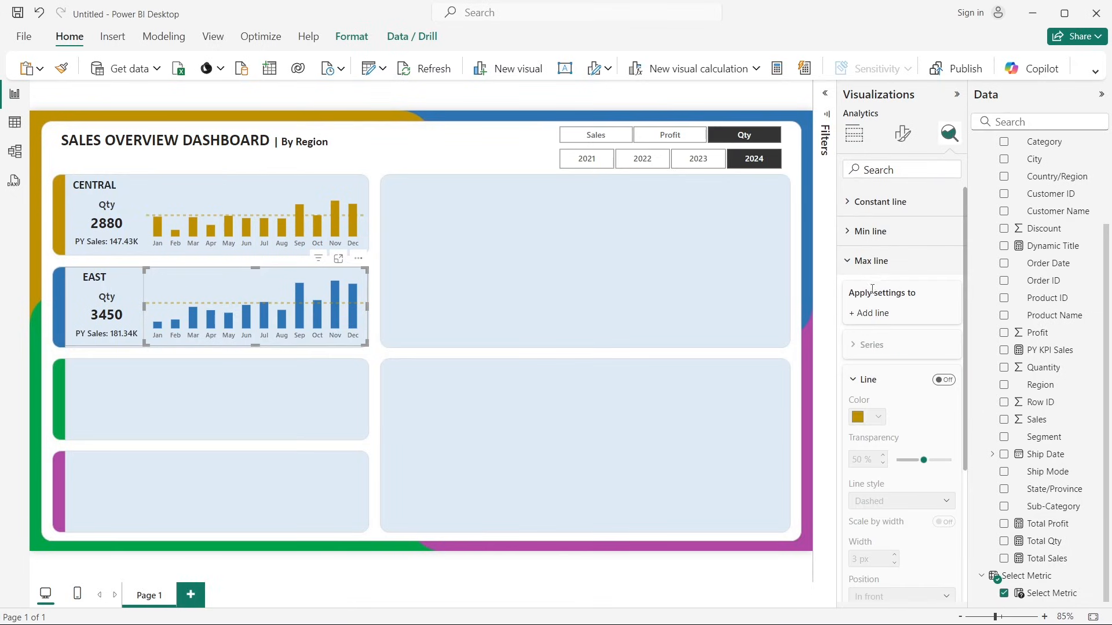
pyautogui.click(873, 289)
pyautogui.click(874, 290)
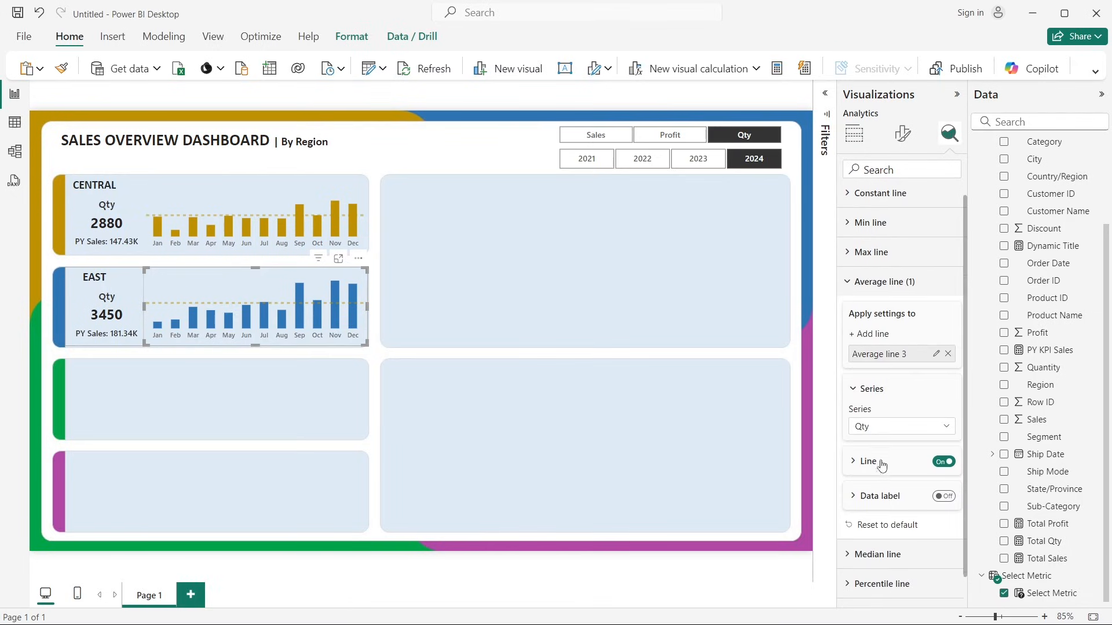
pyautogui.scroll(-1, 880, 457)
pyautogui.click(878, 438)
pyautogui.click(868, 472)
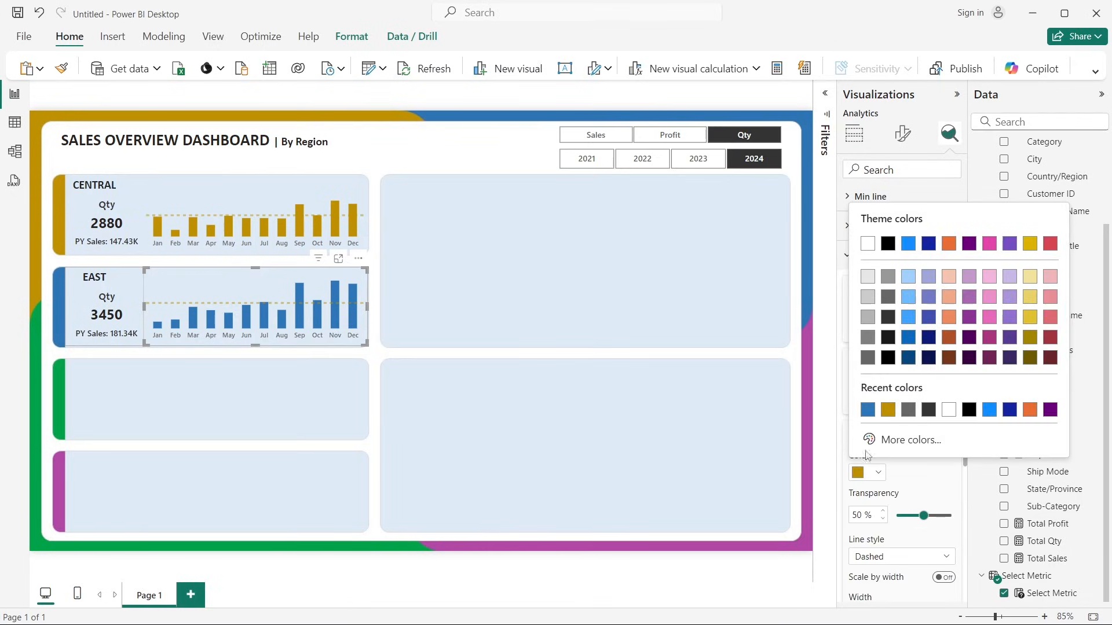
pyautogui.click(867, 409)
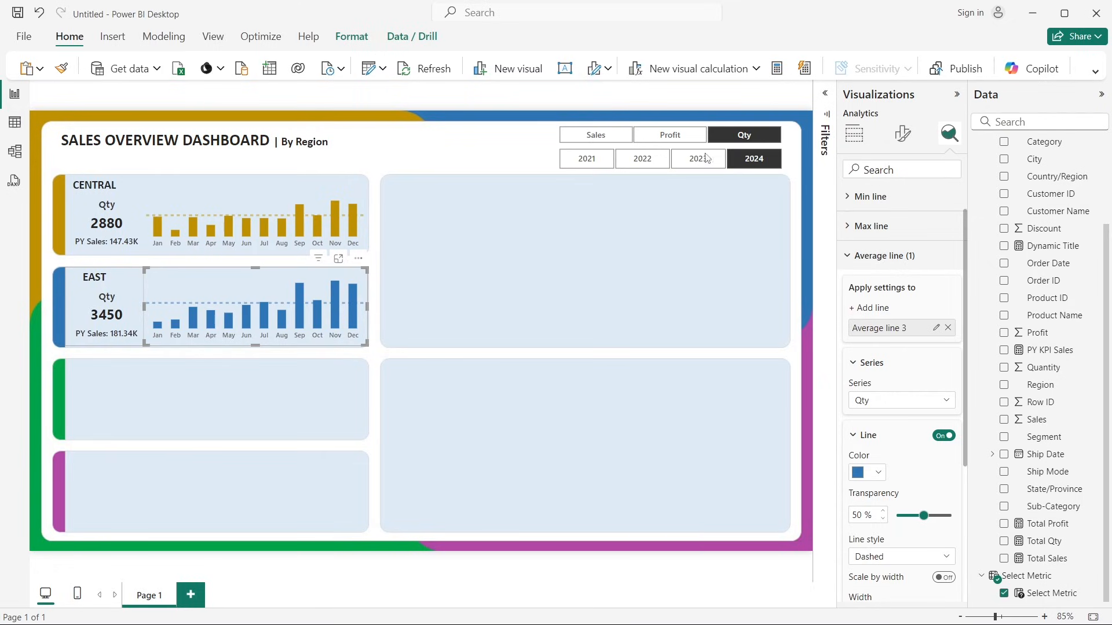
# Step: Return the metric slicer to Sales and place a duplicate of the grouped East card visuals on the empty green card
pyautogui.click(591, 135)
pyautogui.click(377, 207)
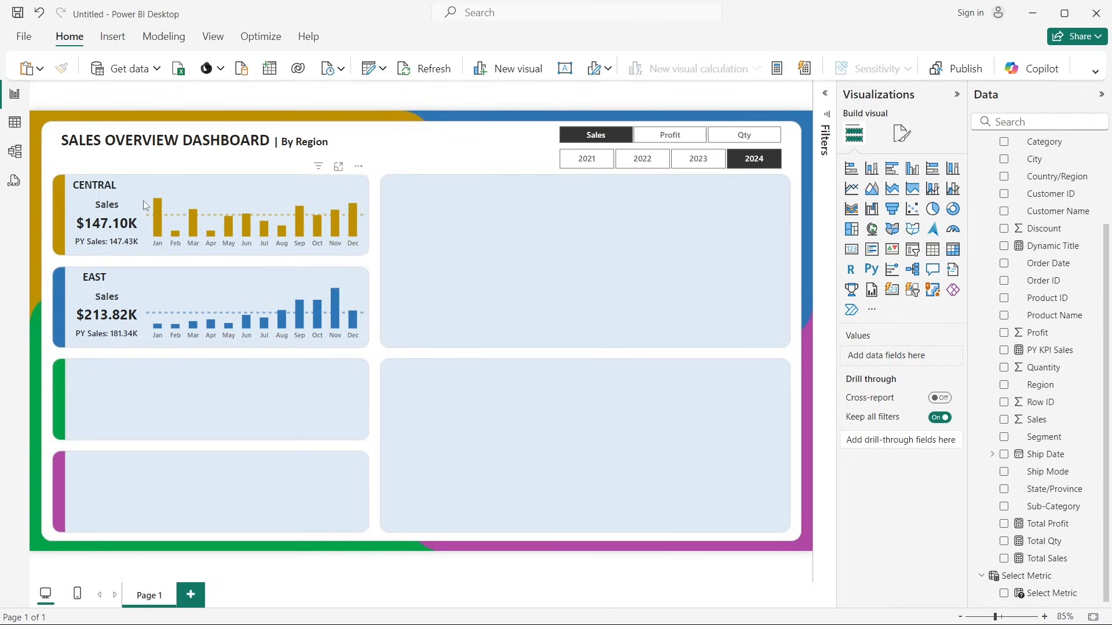
pyautogui.click(210, 272)
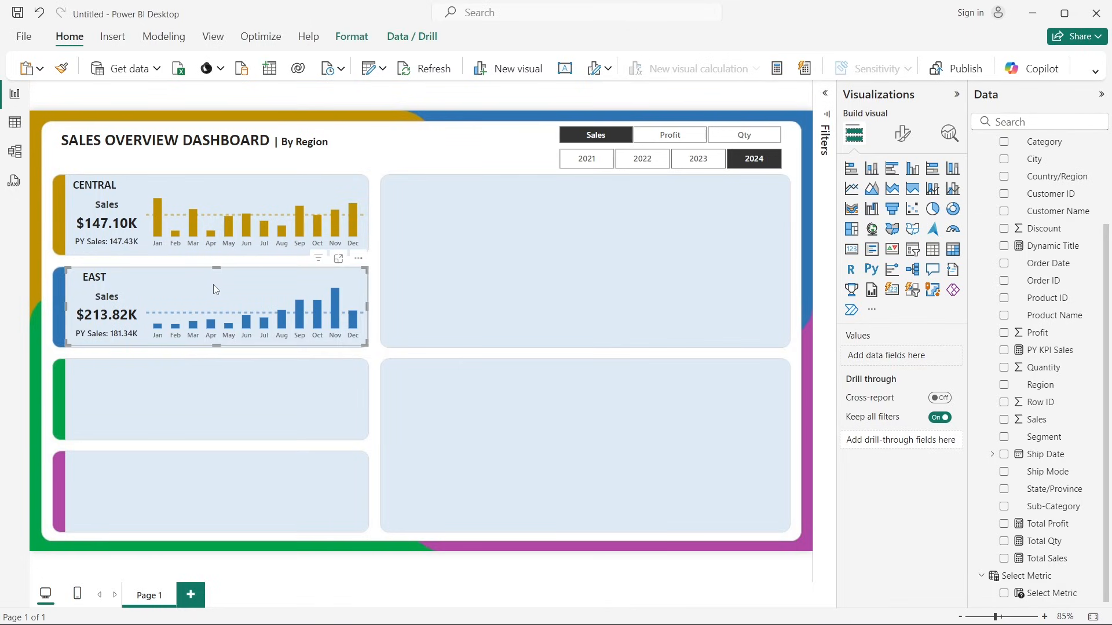
pyautogui.moveTo(213, 284); pyautogui.dragTo(244, 374)
# Step: Change the title text of the duplicated visuals on the green card to SOUTH
pyautogui.click(95, 374)
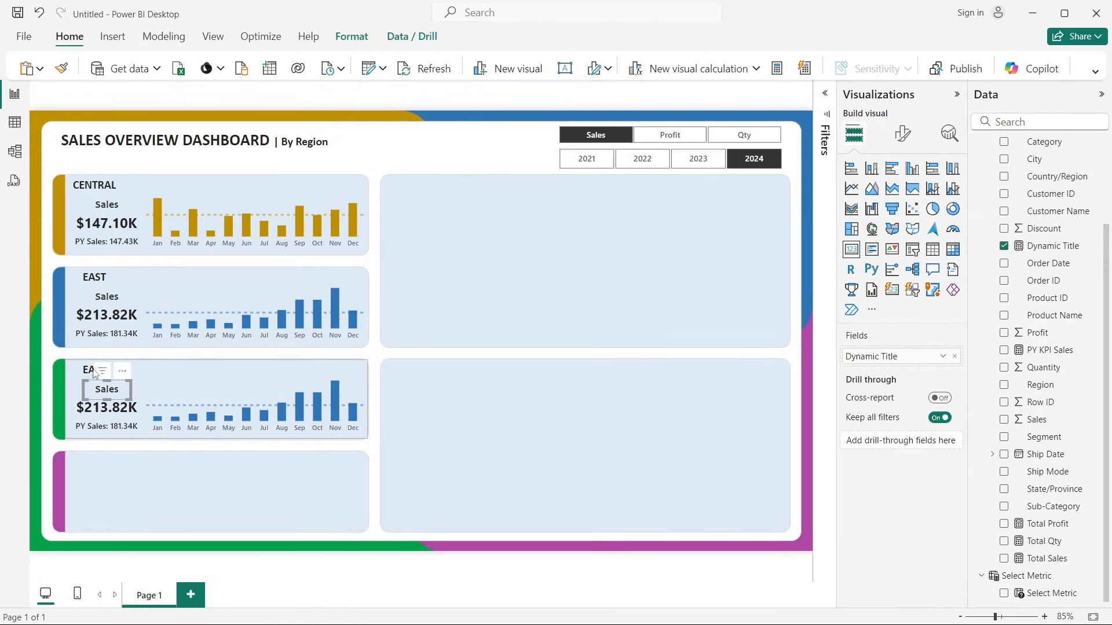
pyautogui.click(181, 377)
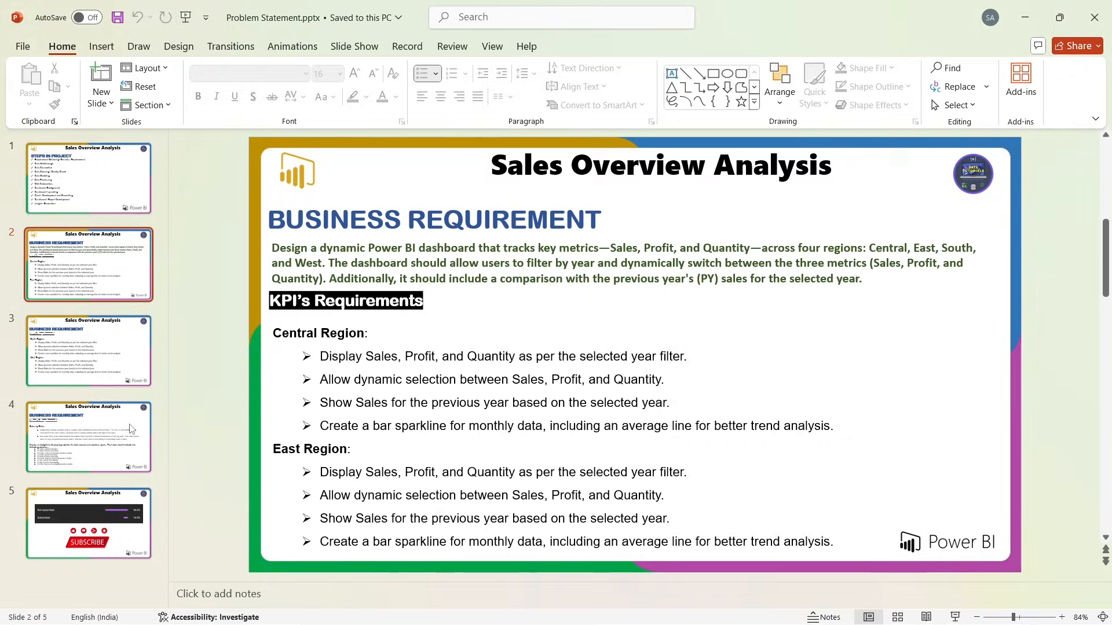
pyautogui.click(75, 379)
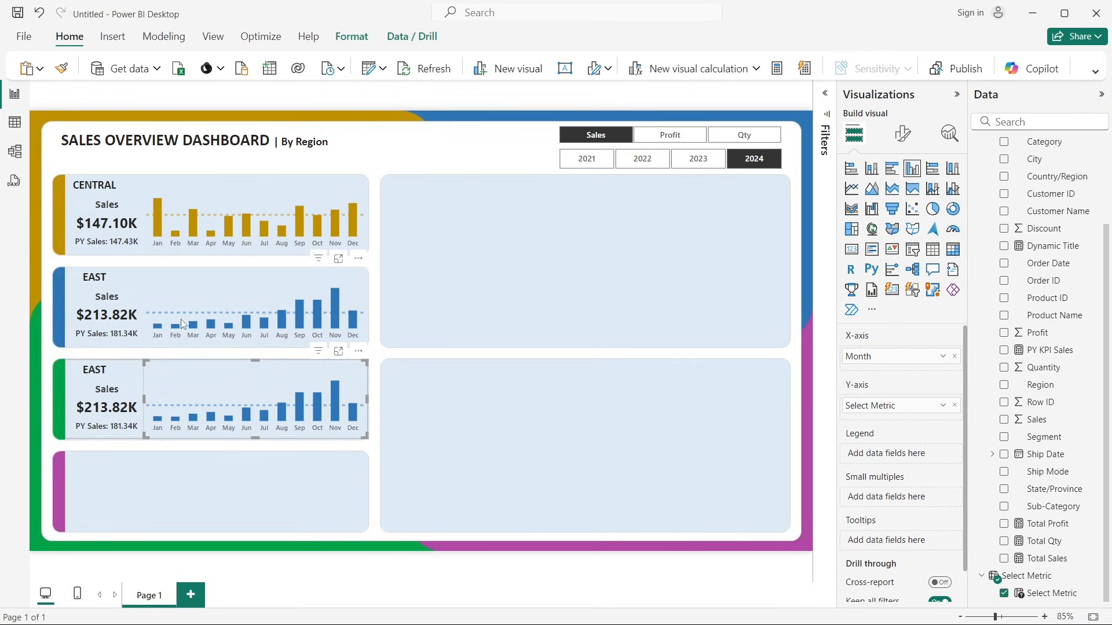
pyautogui.doubleClick(99, 376)
pyautogui.write('SOUTH')
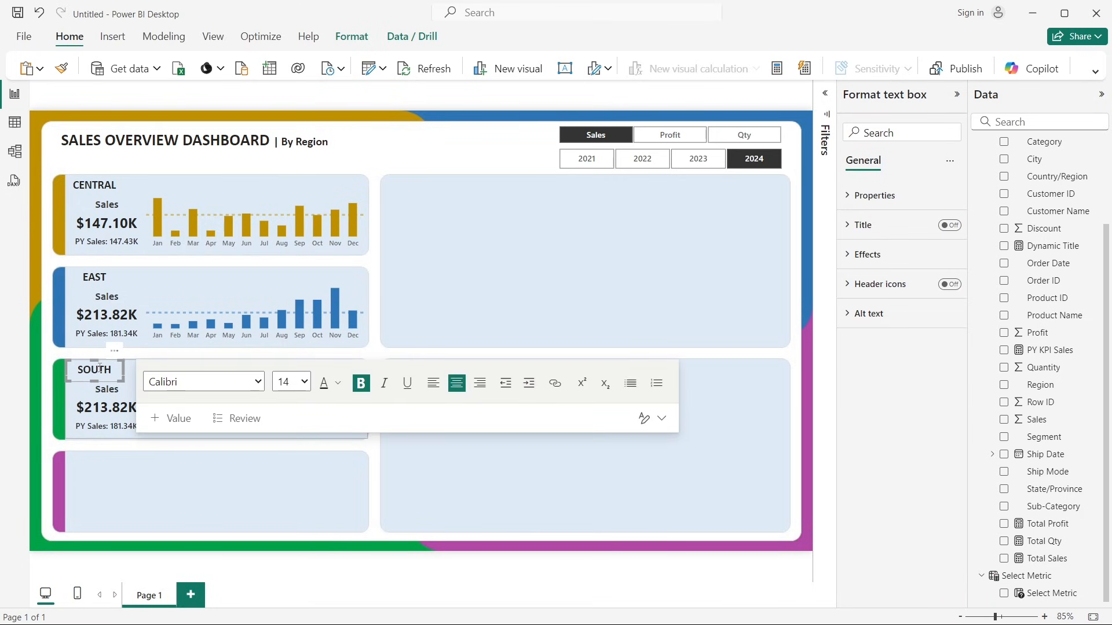
# Step: Filter the South card's main metric value by Region to South only
pyautogui.click(106, 408)
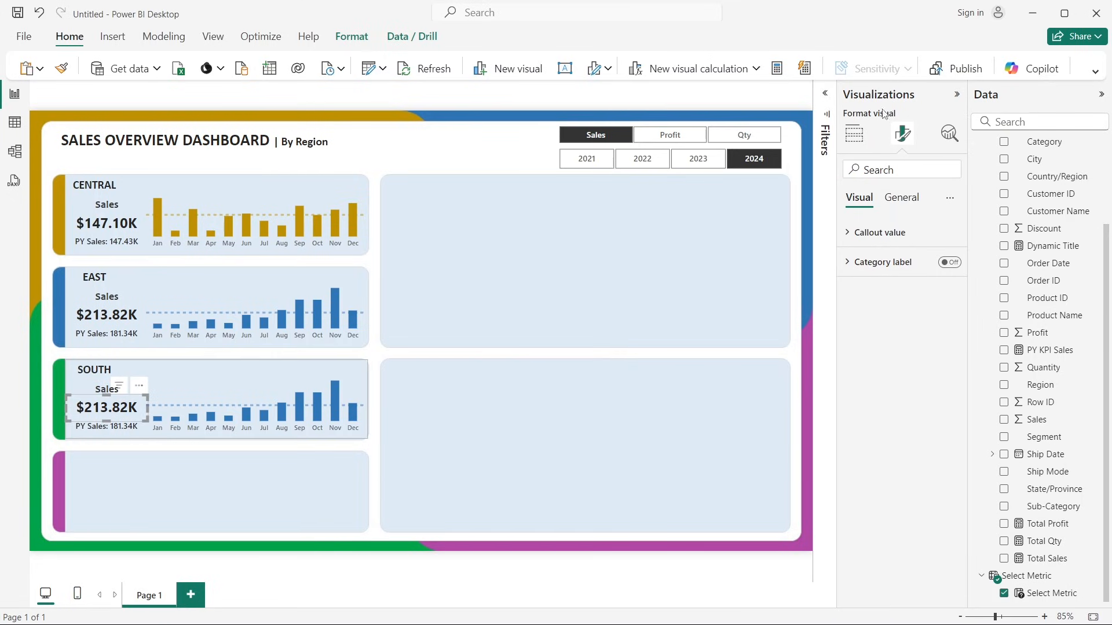
pyautogui.click(826, 94)
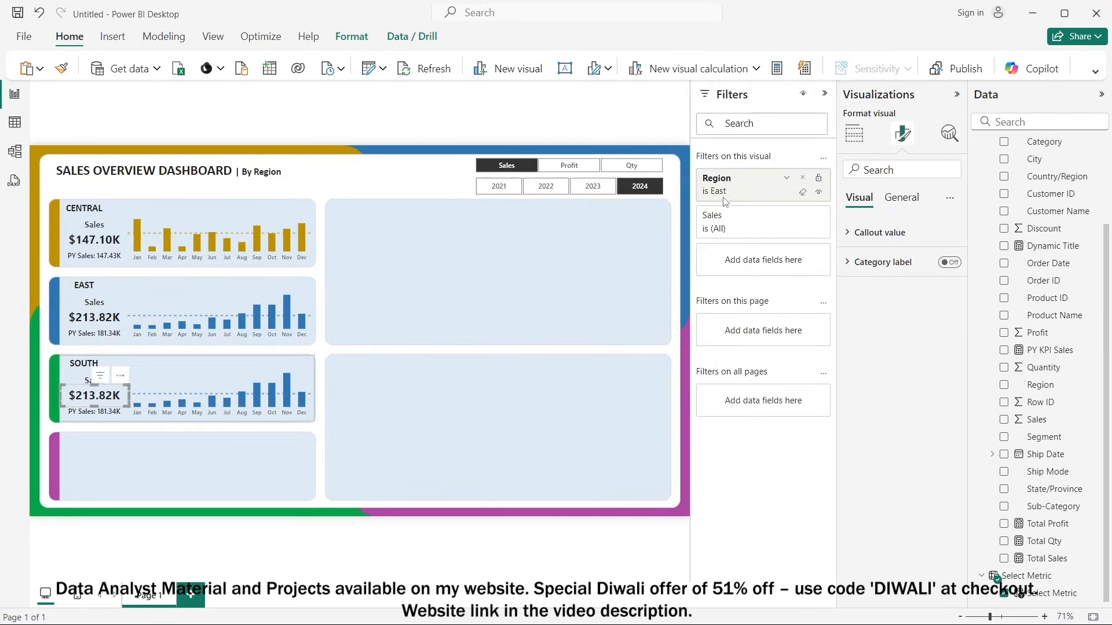
pyautogui.click(787, 178)
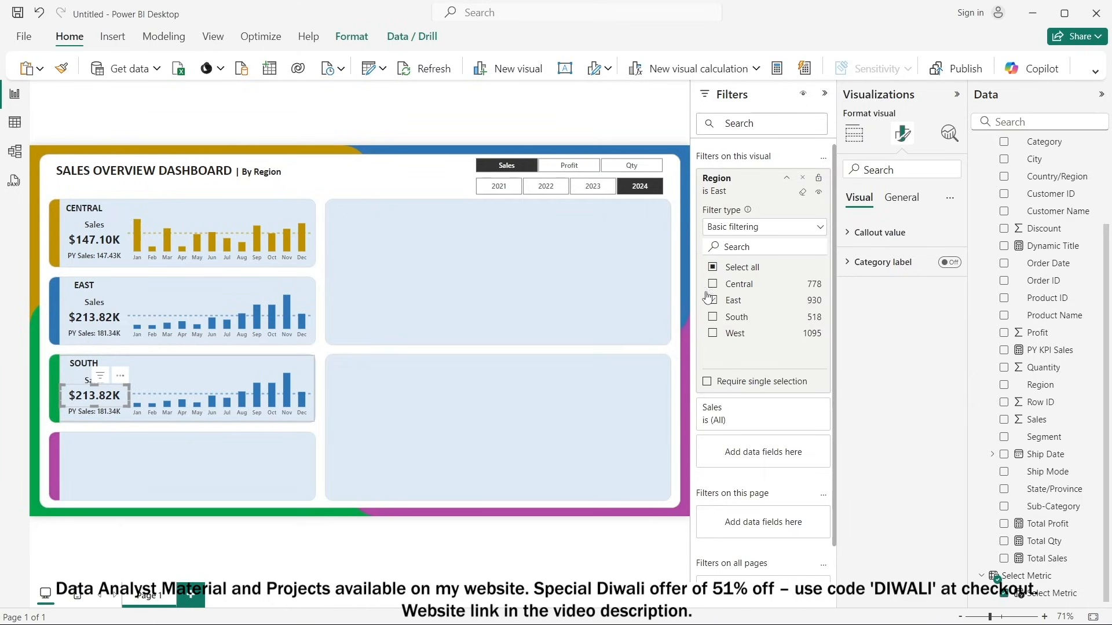
pyautogui.click(713, 300)
pyautogui.click(714, 317)
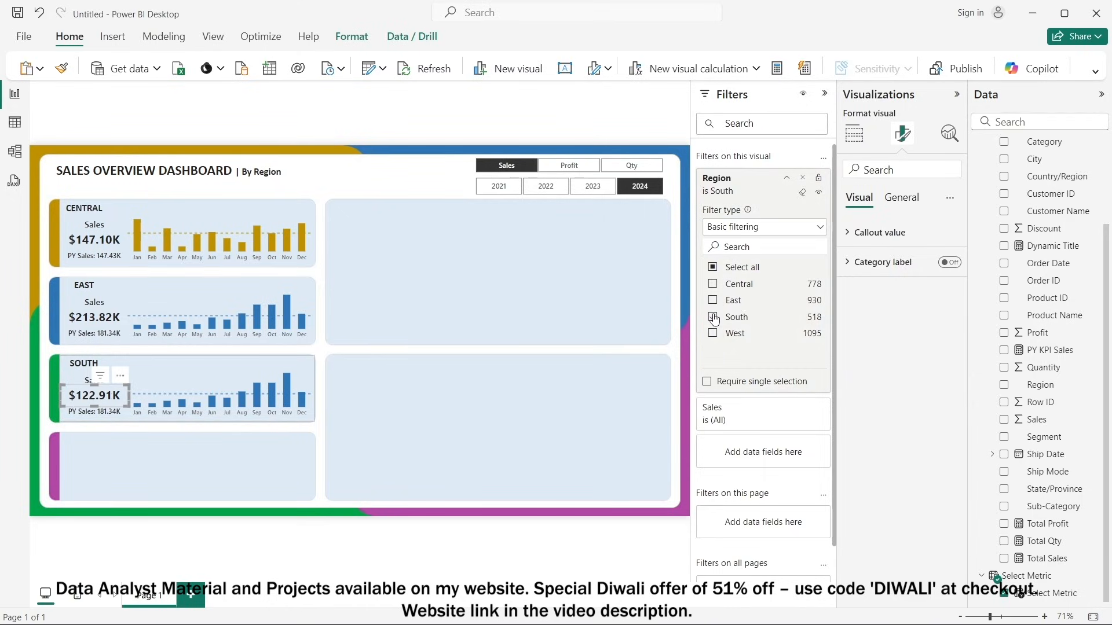
# Step: Filter the South card's PY Sales value by Region to South only
pyautogui.click(73, 415)
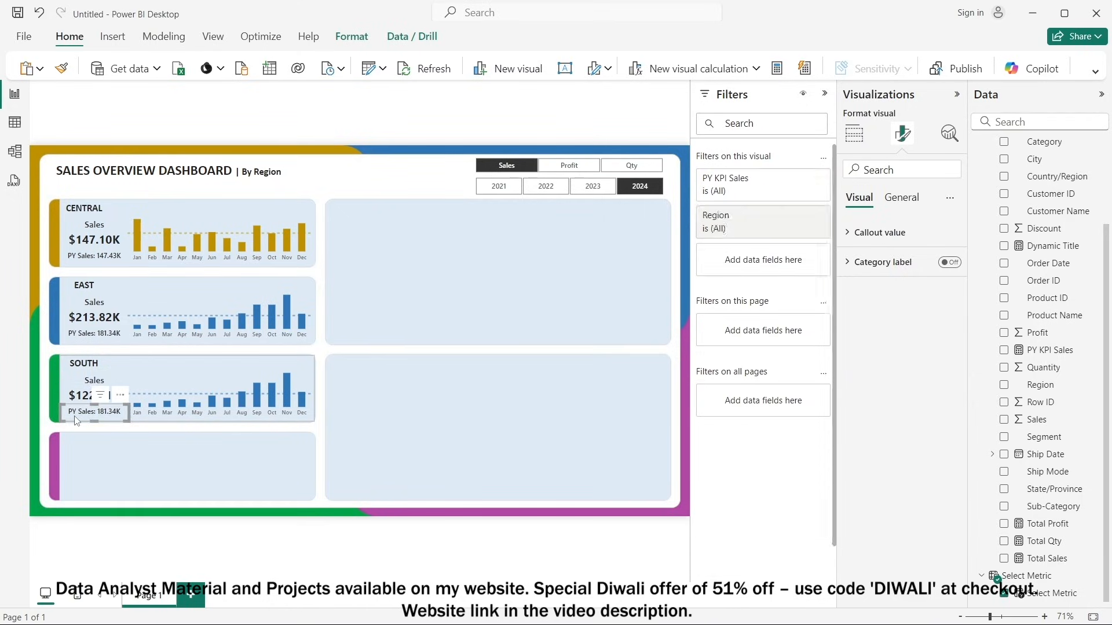
pyautogui.click(786, 216)
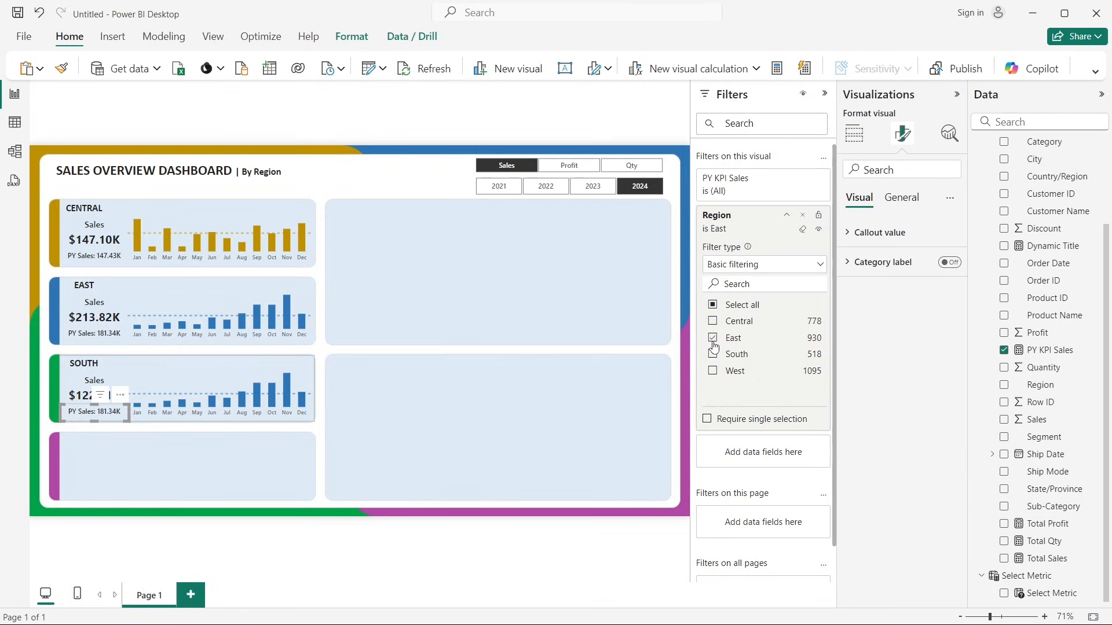
pyautogui.click(712, 338)
pyautogui.click(713, 354)
# Step: Filter the South card's monthly column chart by Region to South only and collapse the filter settings
pyautogui.click(179, 384)
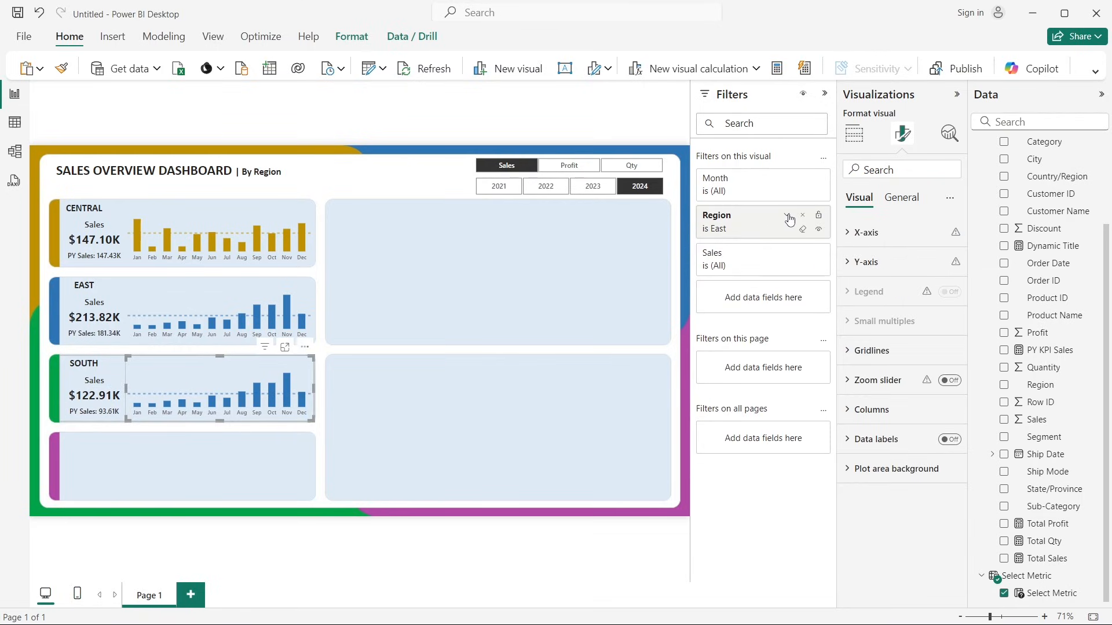
pyautogui.click(788, 217)
pyautogui.click(713, 355)
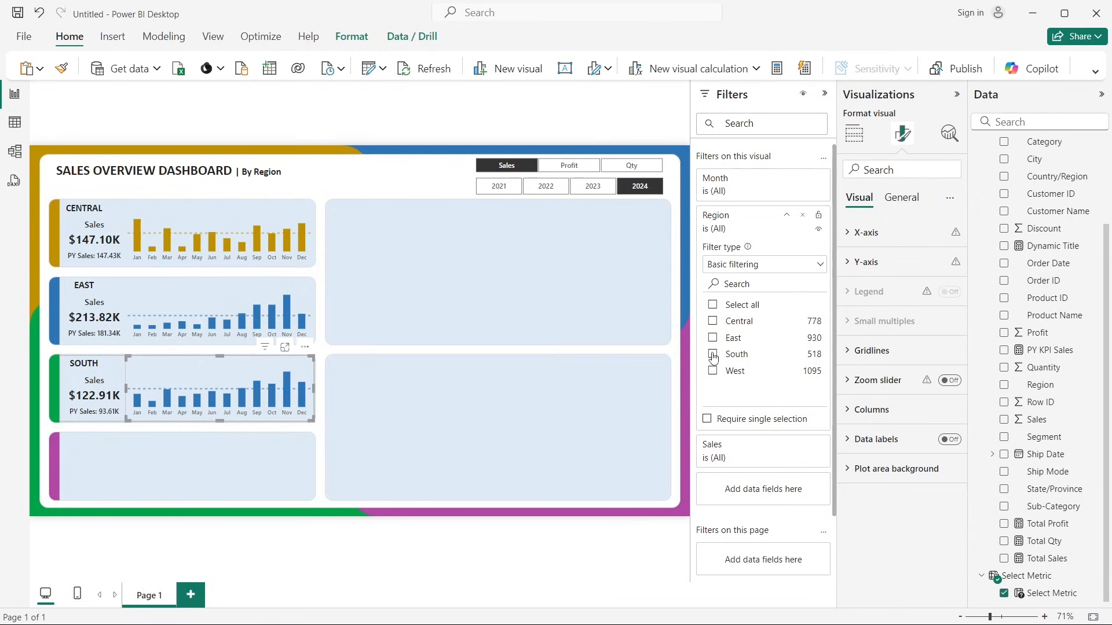
pyautogui.click(824, 94)
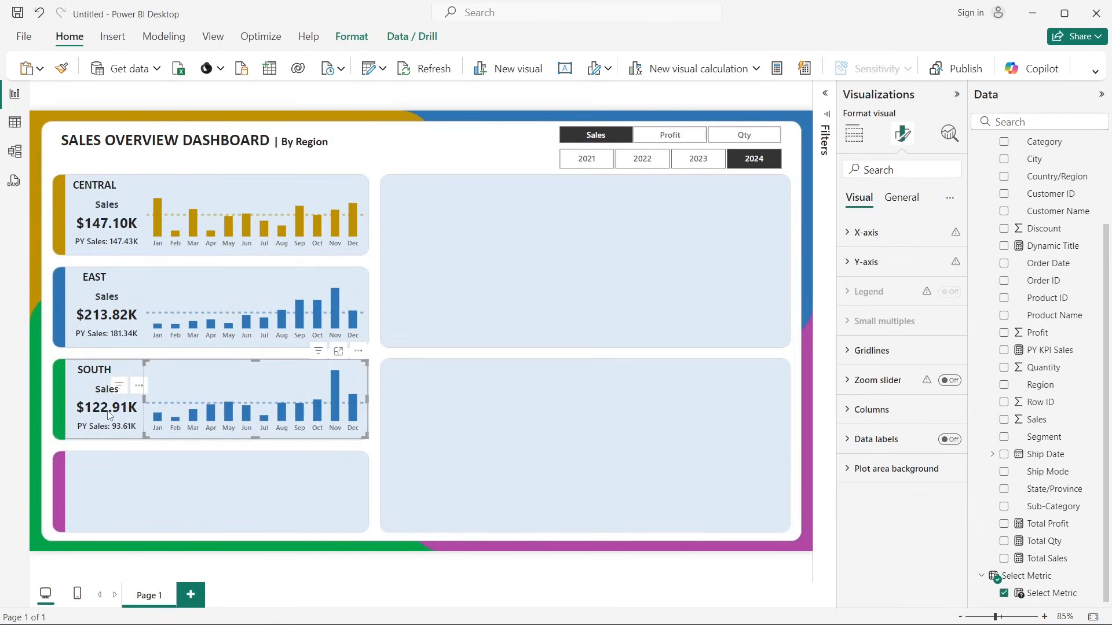
# Step: Set the column color of the South card's monthly chart to #00A249
pyautogui.click(248, 356)
pyautogui.click(250, 367)
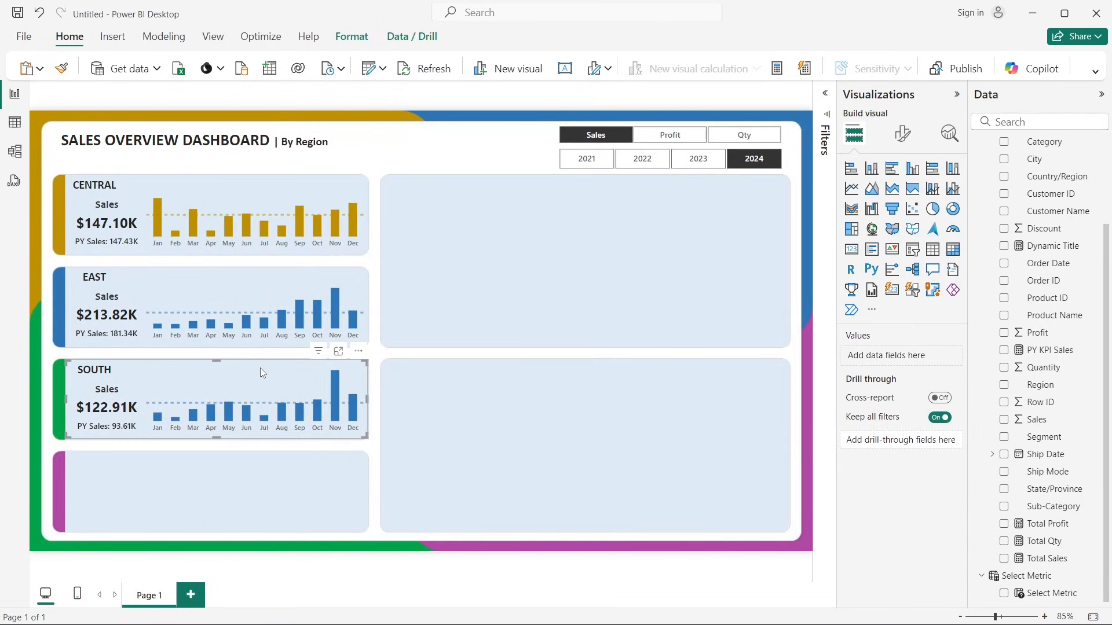
pyautogui.click(260, 367)
pyautogui.click(914, 137)
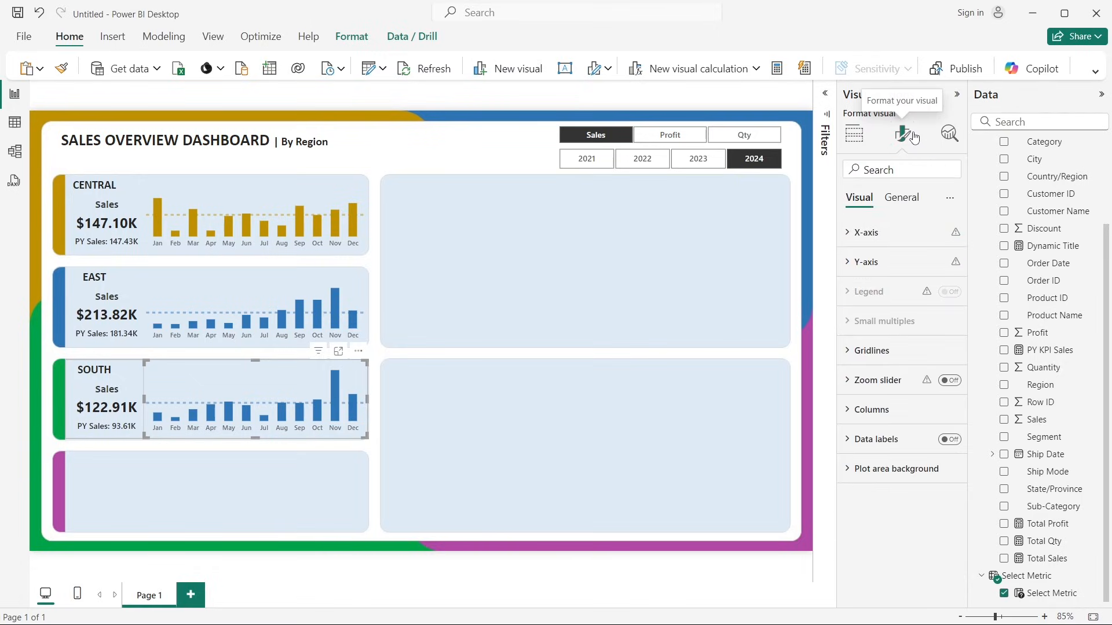
pyautogui.click(867, 423)
pyautogui.scroll(-1, 868, 424)
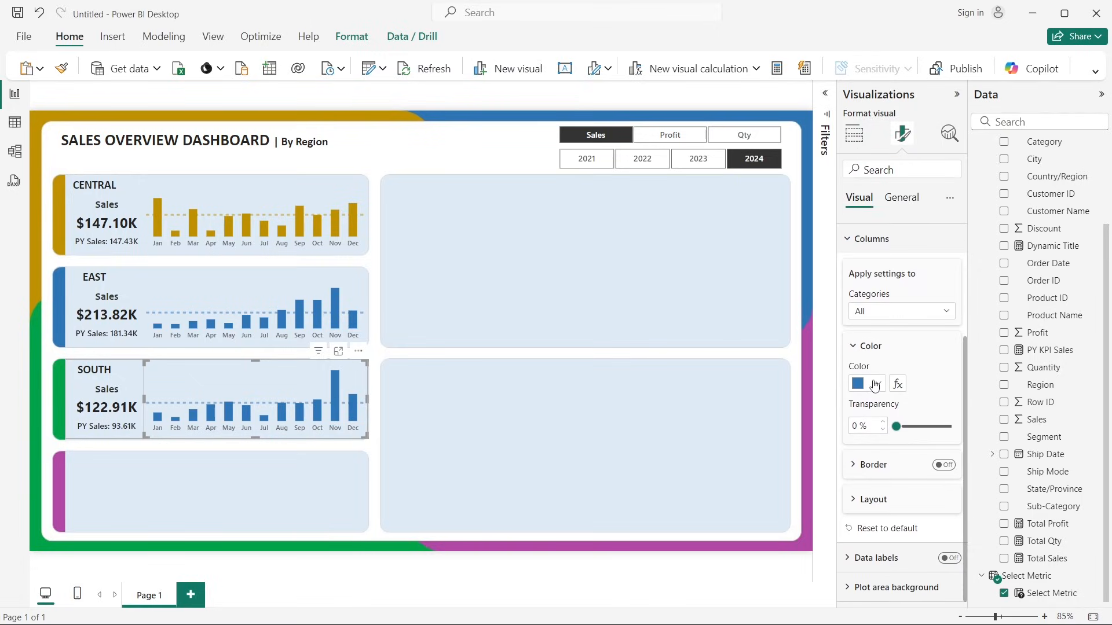
pyautogui.click(867, 384)
pyautogui.click(897, 350)
pyautogui.write('#00a')
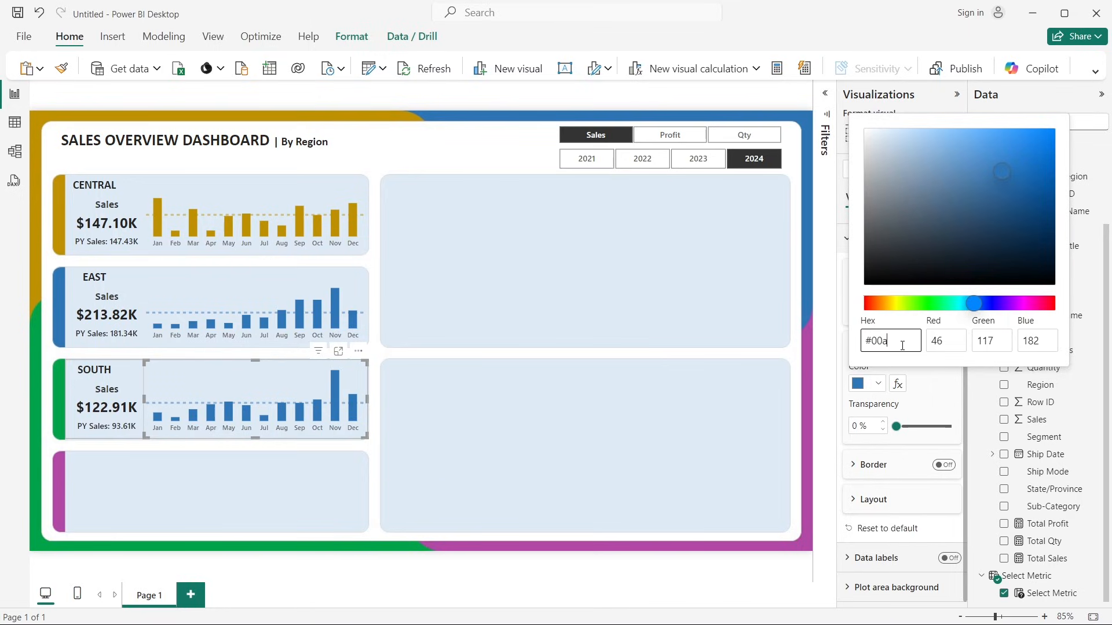
pyautogui.write('249')
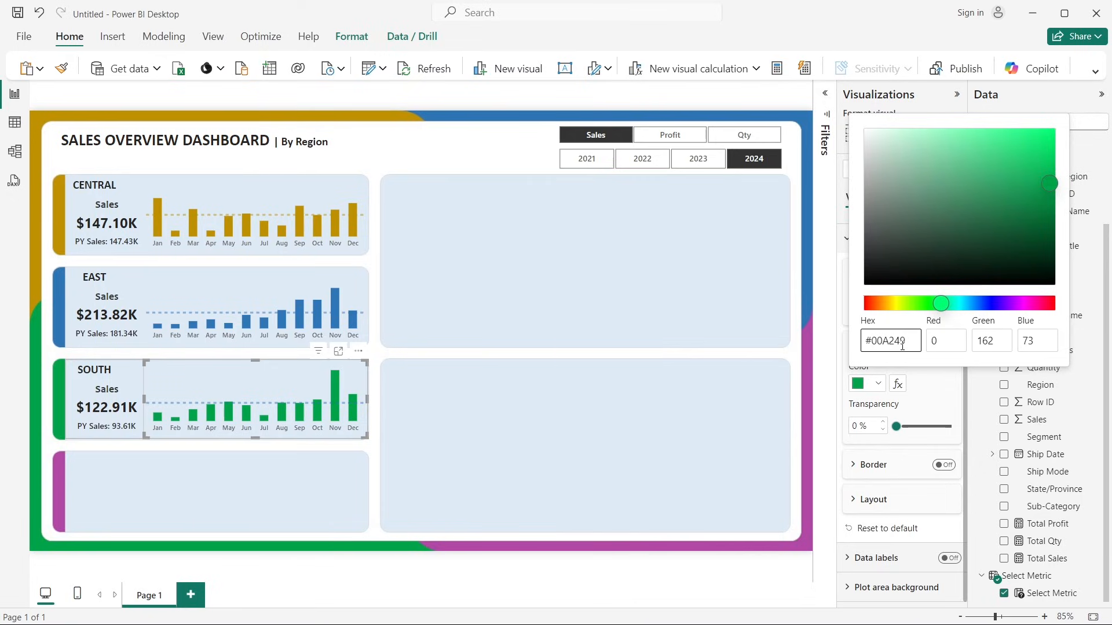
pyautogui.click(842, 309)
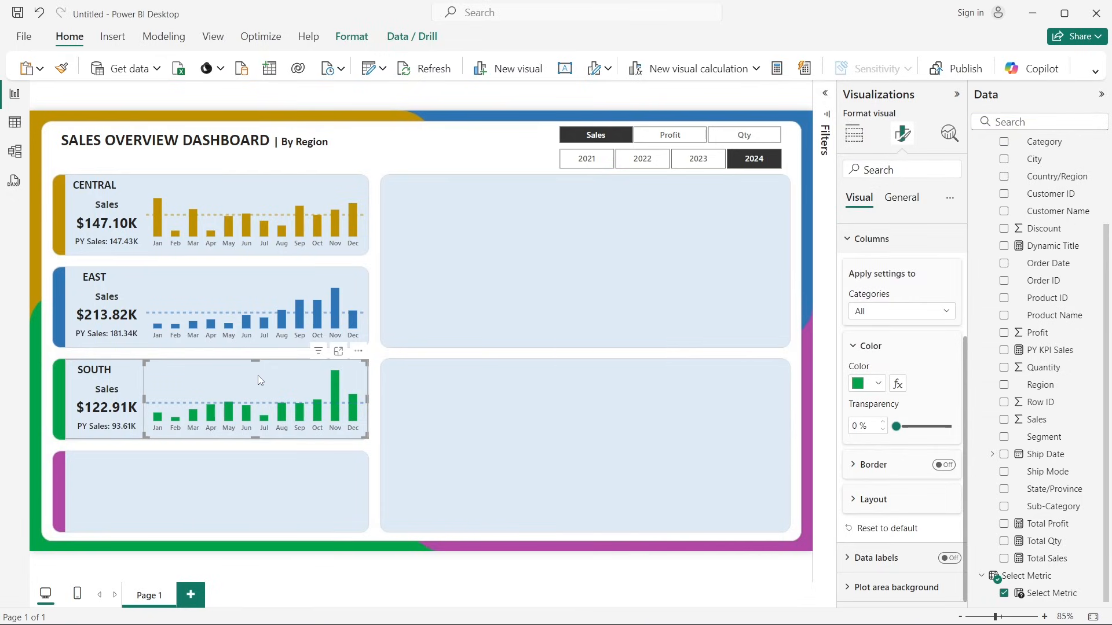
# Step: Change the color of the Sales average line in the South card's monthly chart to match its columns
pyautogui.click(948, 132)
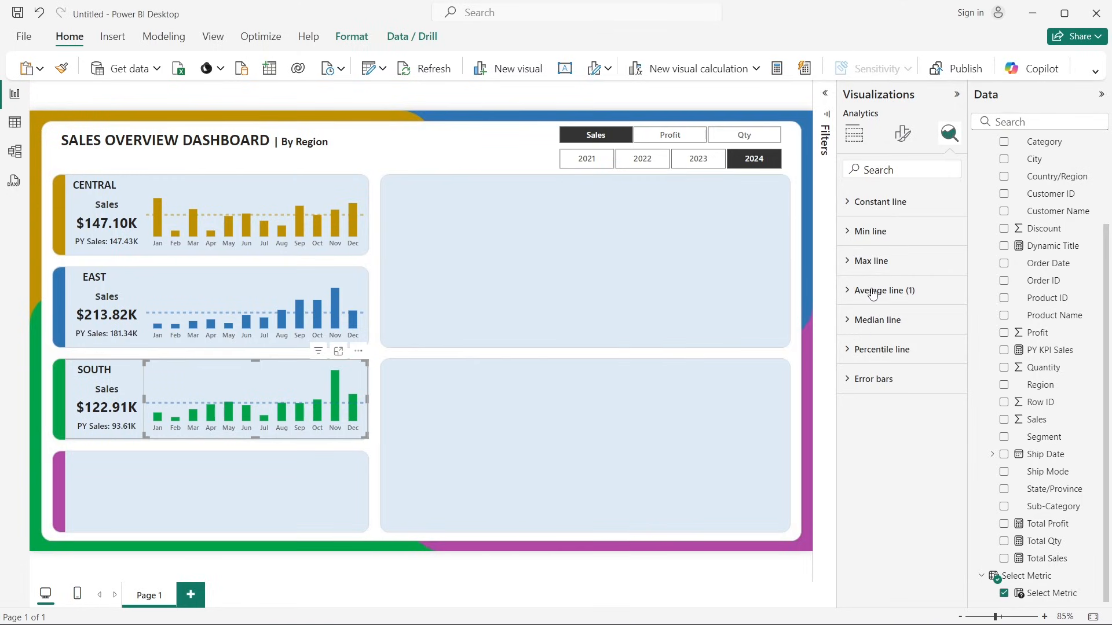
pyautogui.click(873, 296)
pyautogui.click(866, 478)
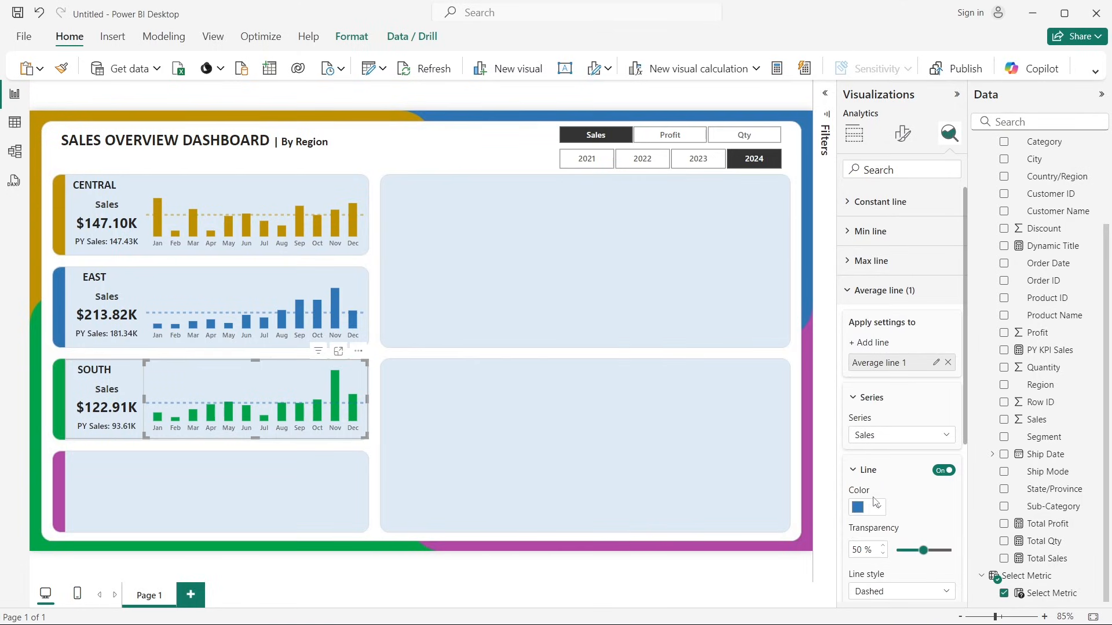
pyautogui.click(875, 508)
pyautogui.click(856, 439)
# Step: Switch the metric to Profit and change the South chart's average line color to green, matching its columns
pyautogui.click(670, 137)
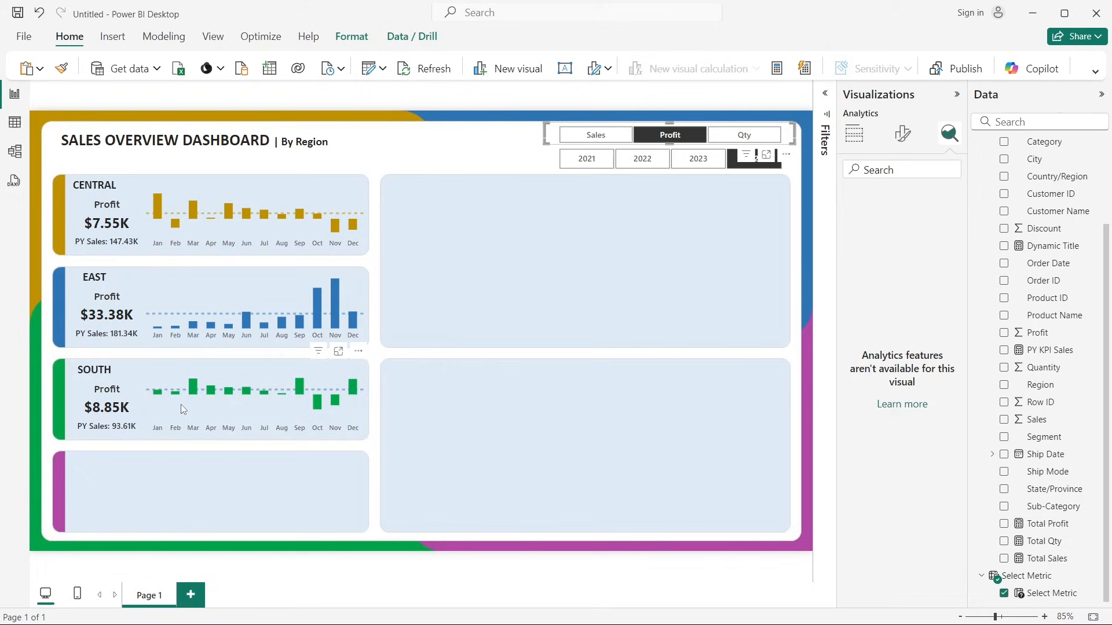
pyautogui.click(286, 371)
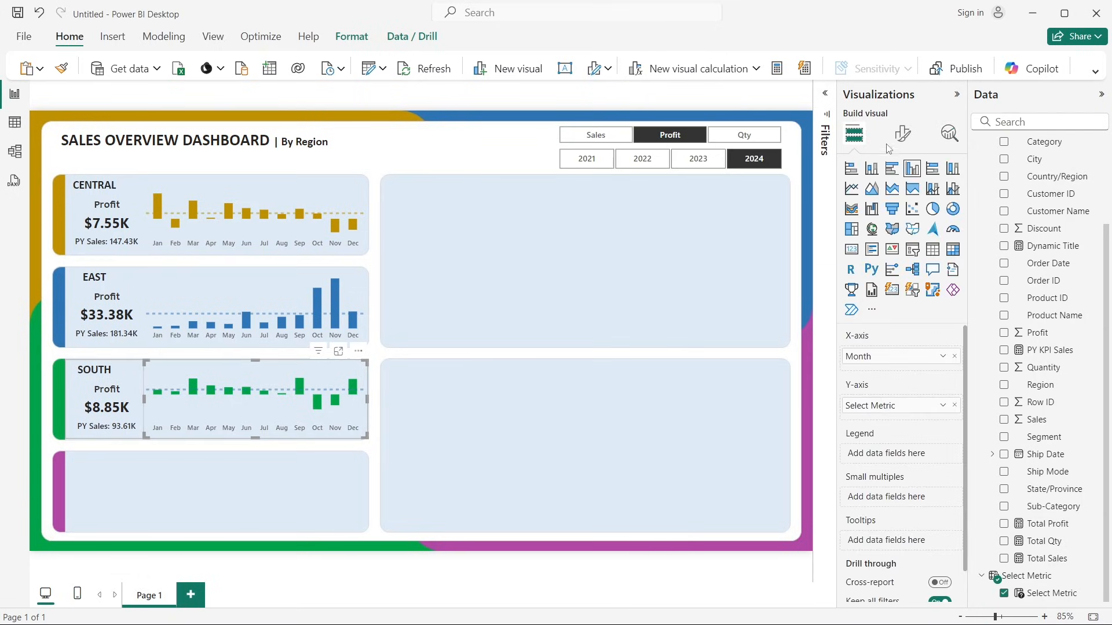
pyautogui.click(903, 134)
pyautogui.click(949, 134)
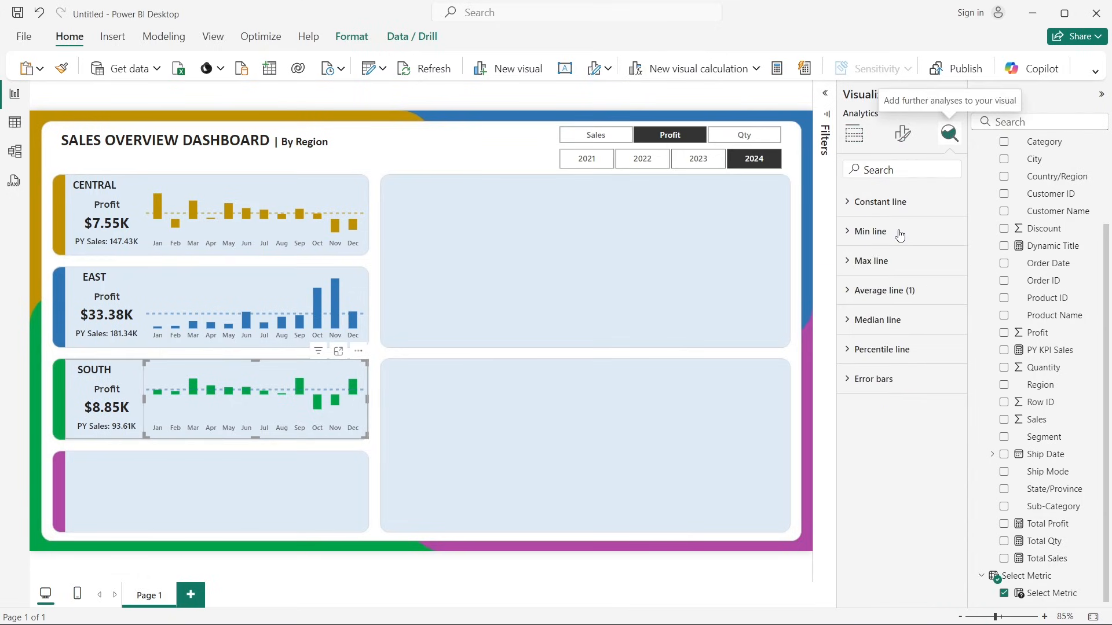
pyautogui.click(883, 292)
pyautogui.click(881, 469)
pyautogui.scroll(-3, 877, 393)
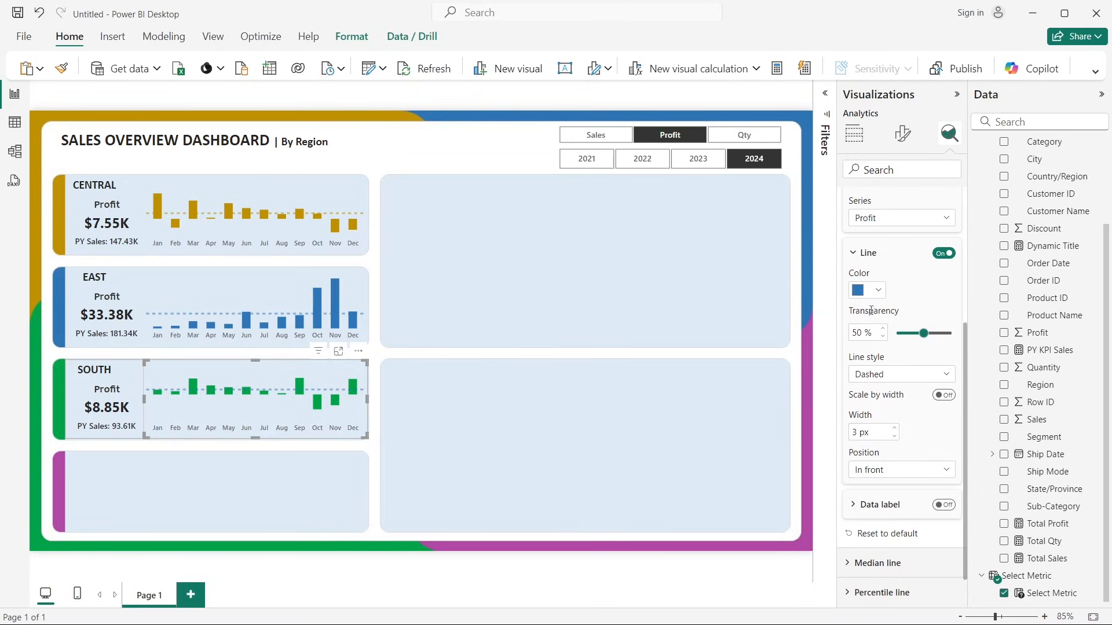
pyautogui.click(871, 291)
pyautogui.click(863, 507)
# Step: Switch the metric to Qty and change the South chart's average line color to green, matching its columns
pyautogui.click(721, 139)
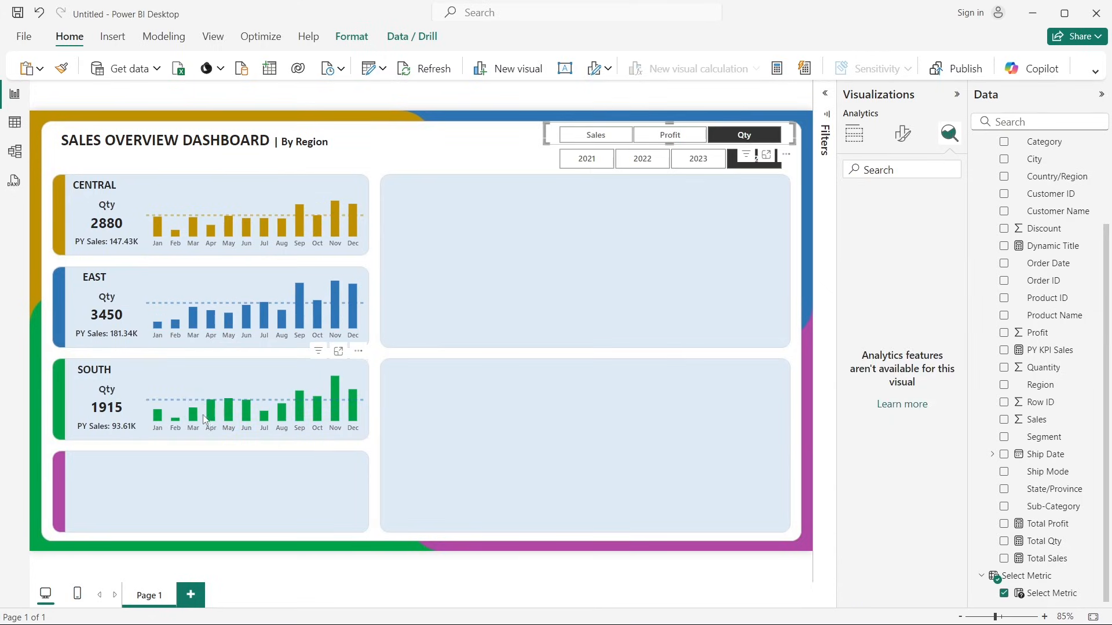
pyautogui.click(225, 366)
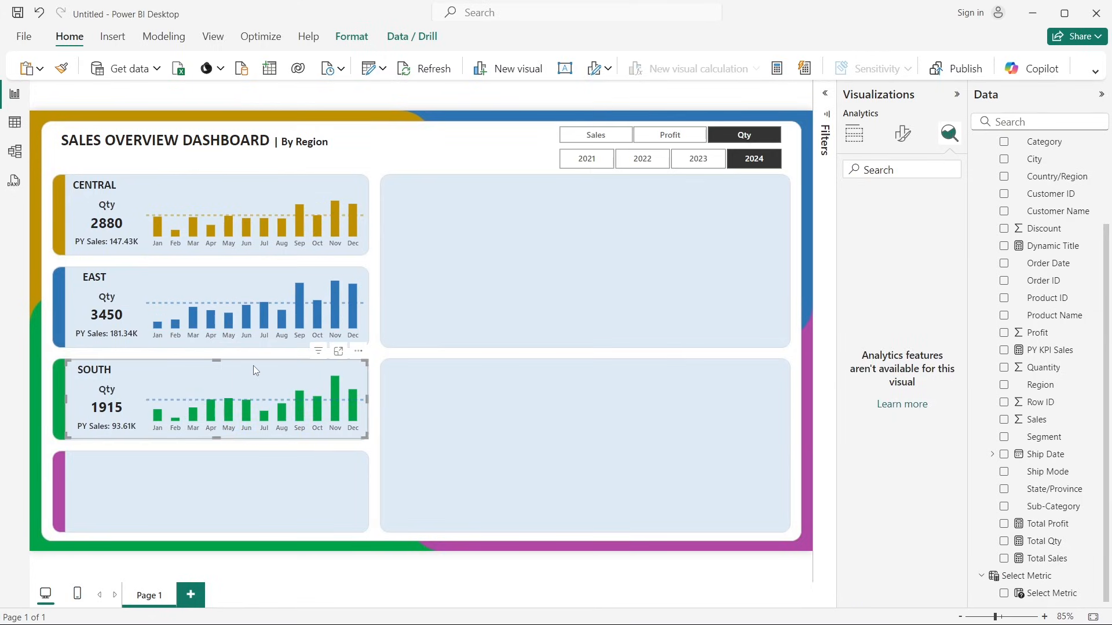
pyautogui.click(902, 134)
pyautogui.click(872, 410)
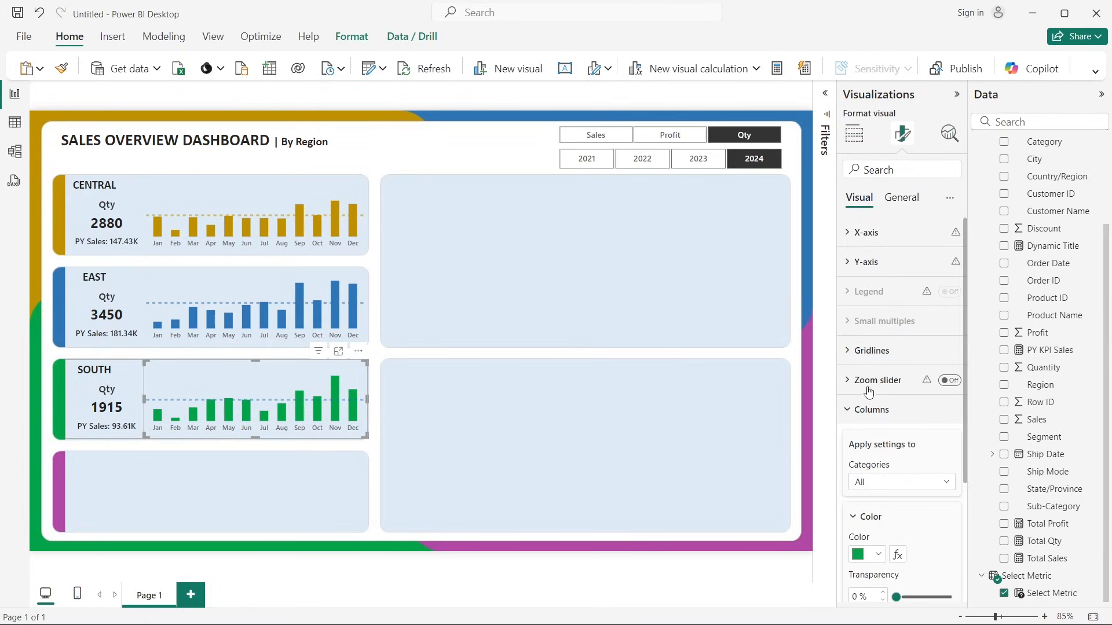
pyautogui.scroll(-5, 869, 387)
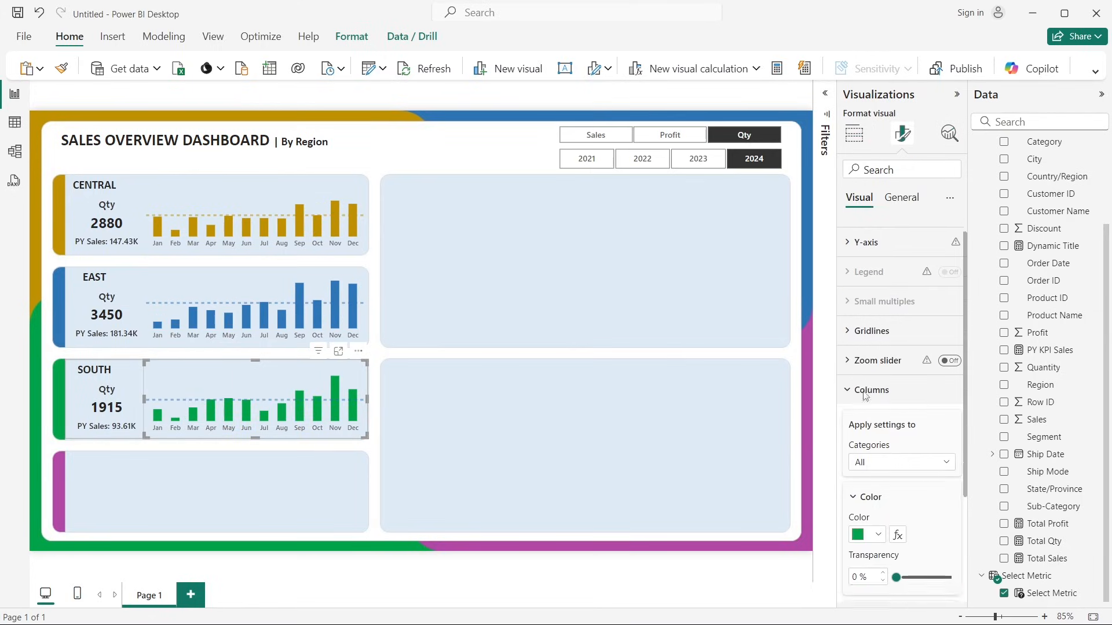
pyautogui.click(948, 133)
pyautogui.click(880, 295)
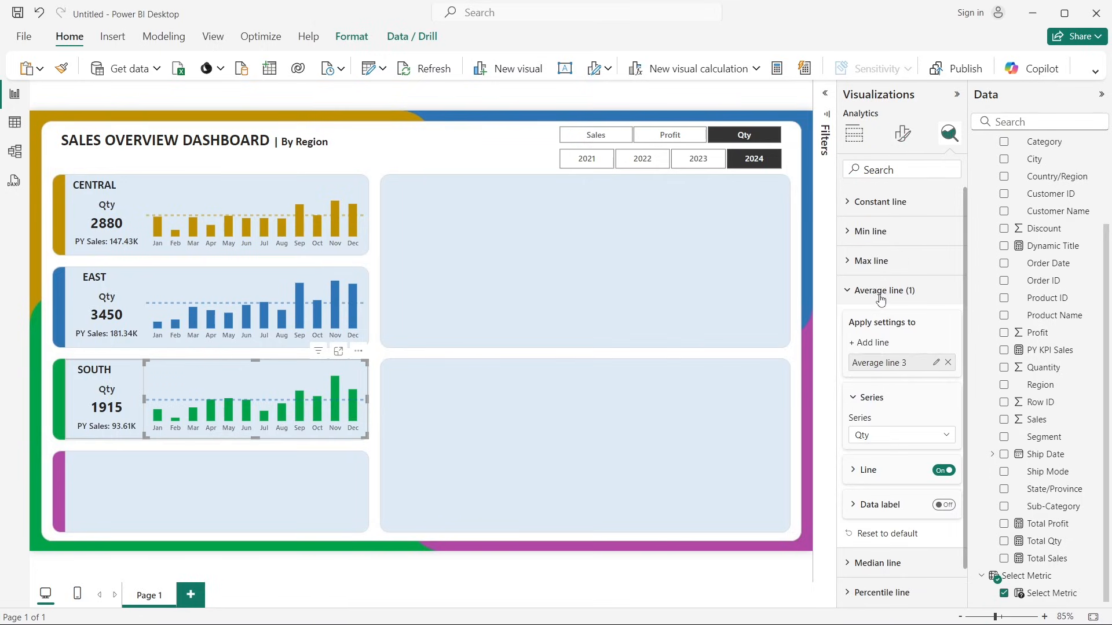
pyautogui.click(868, 469)
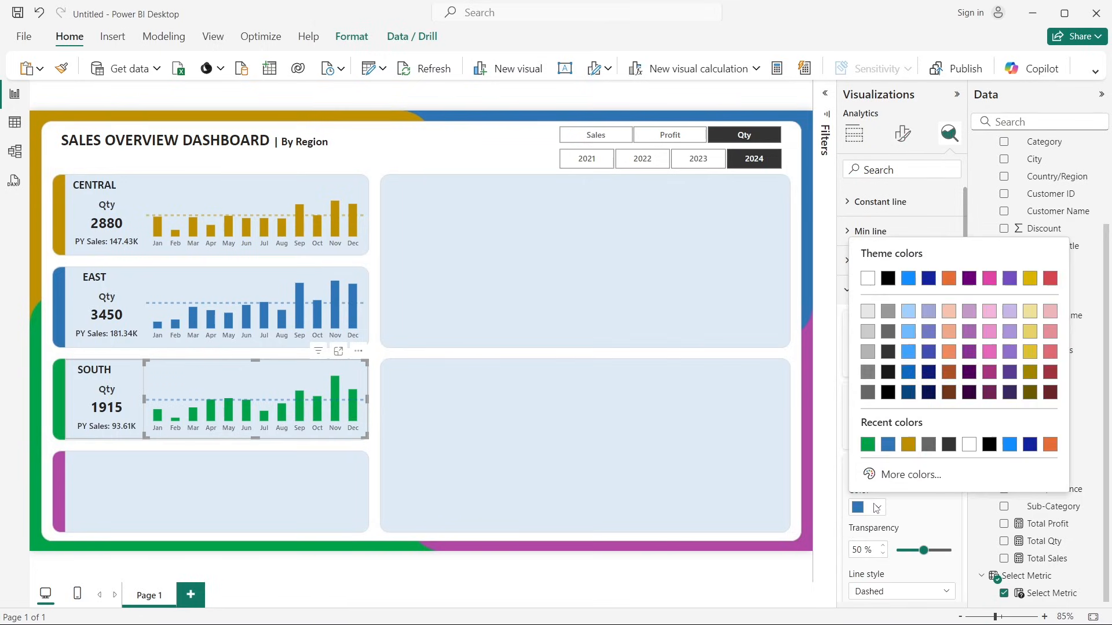
pyautogui.click(867, 445)
# Step: Switch the metric back to Sales, then duplicate the South card's grouped visuals into the empty purple-edged panel below
pyautogui.click(567, 143)
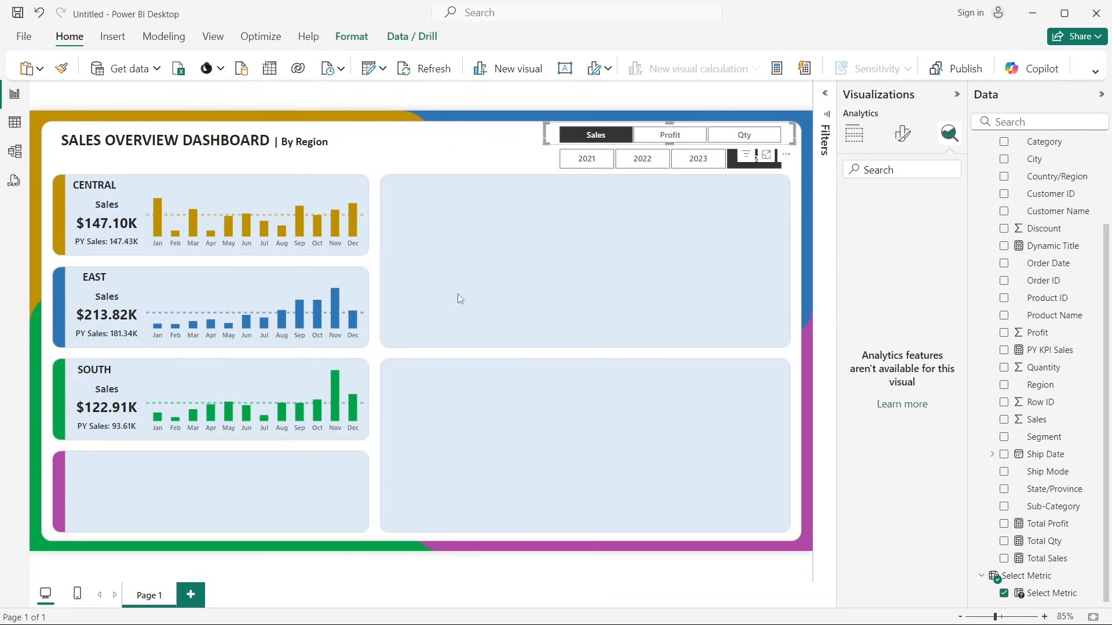
pyautogui.click(379, 365)
pyautogui.click(159, 386)
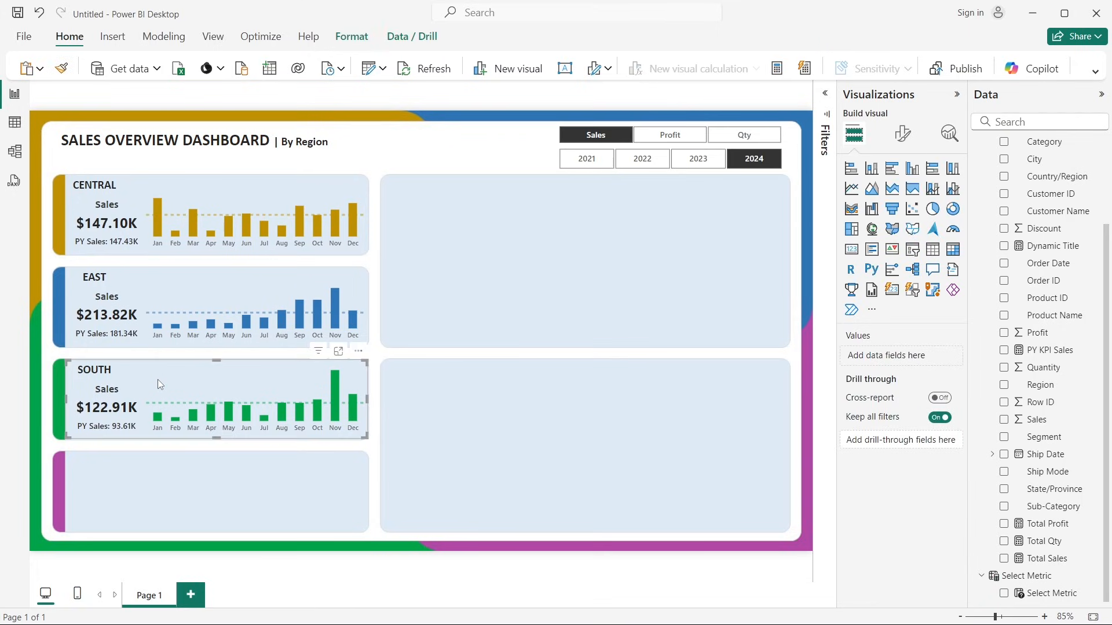
pyautogui.hotkey('ctrl', 'c')
pyautogui.hotkey('ctrl', 'v')
pyautogui.moveTo(235, 378); pyautogui.dragTo(240, 464)
# Step: Retitle the duplicated card in the purple-edged panel as West
pyautogui.doubleClick(102, 460)
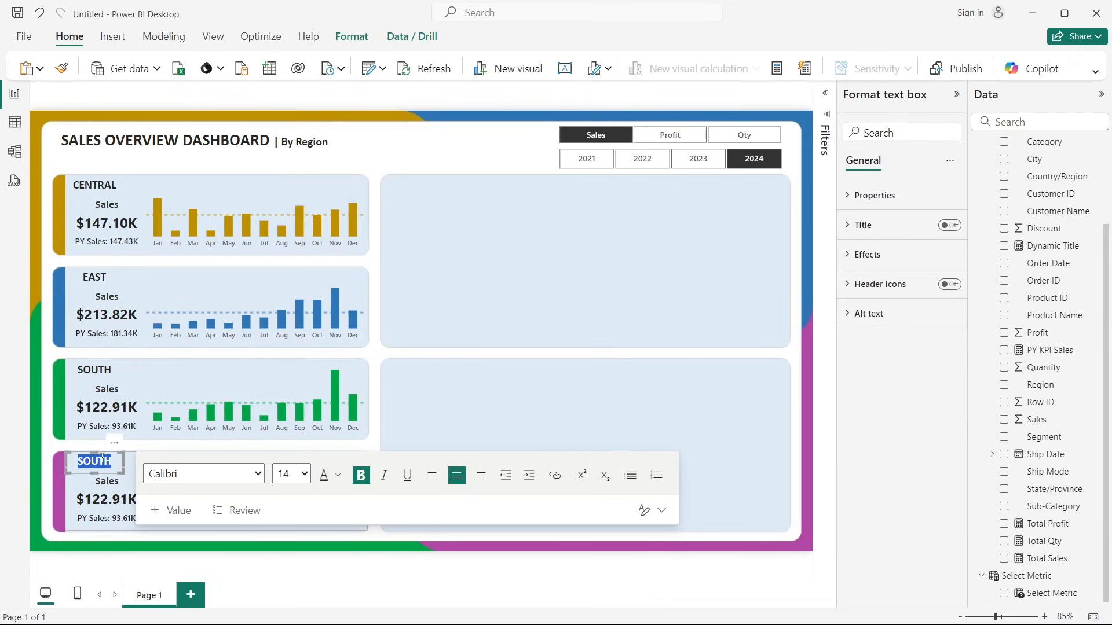
pyautogui.hotkey('alt', 'Tab')
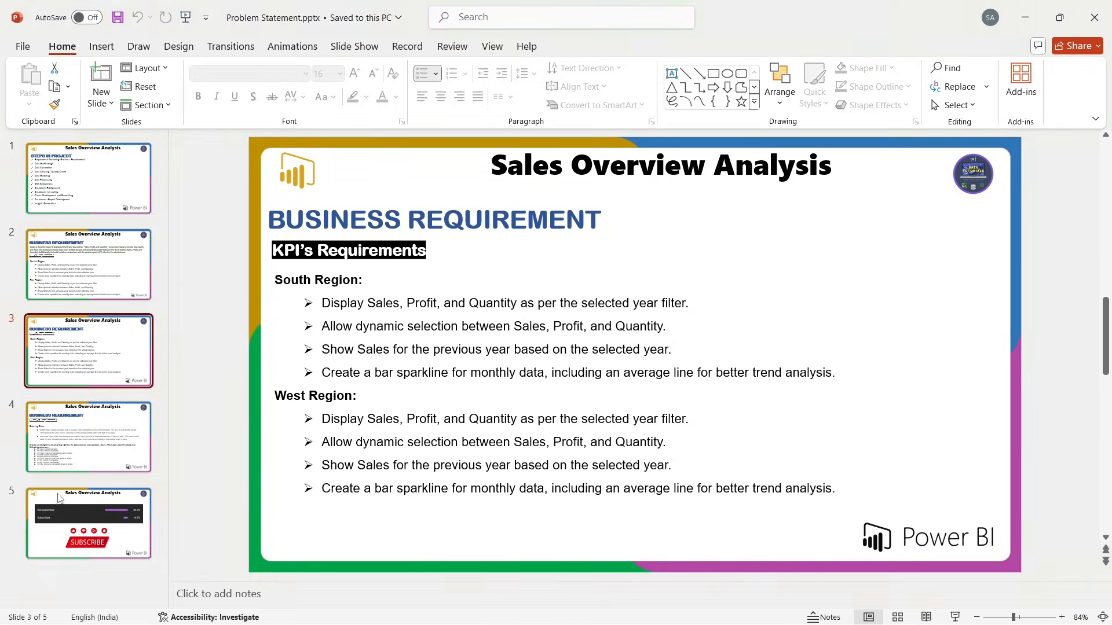
pyautogui.hotkey('alt', 'Tab')
pyautogui.write('Weat')
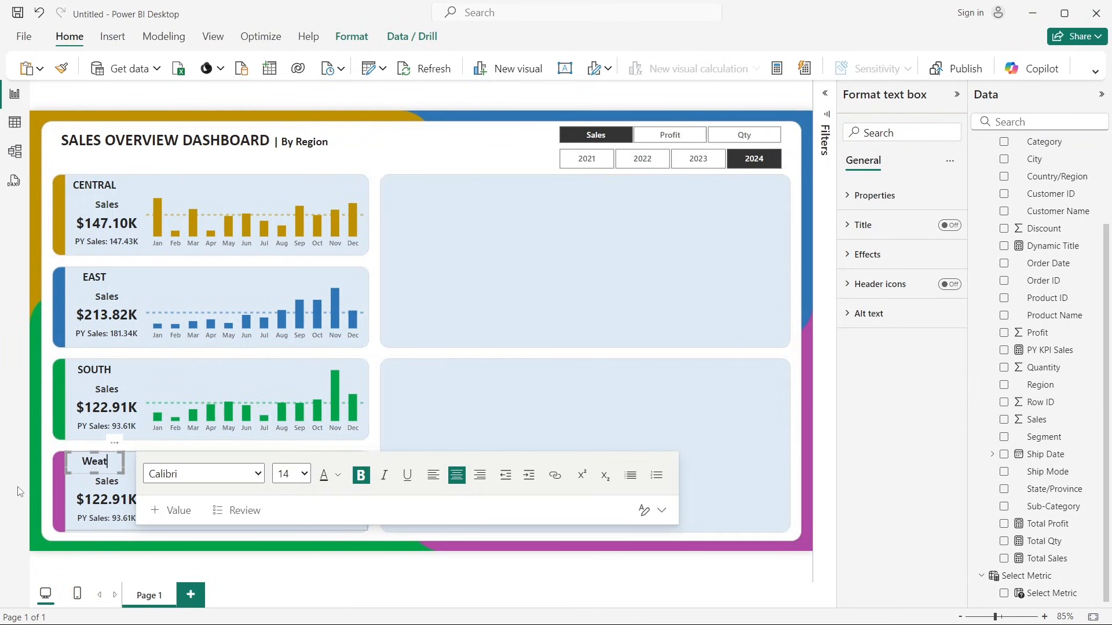
pyautogui.press('BackSpace')
pyautogui.press('BackSpace')
pyautogui.write('st')
# Step: Filter the West card's main Sales value by Region to West only
pyautogui.click(107, 501)
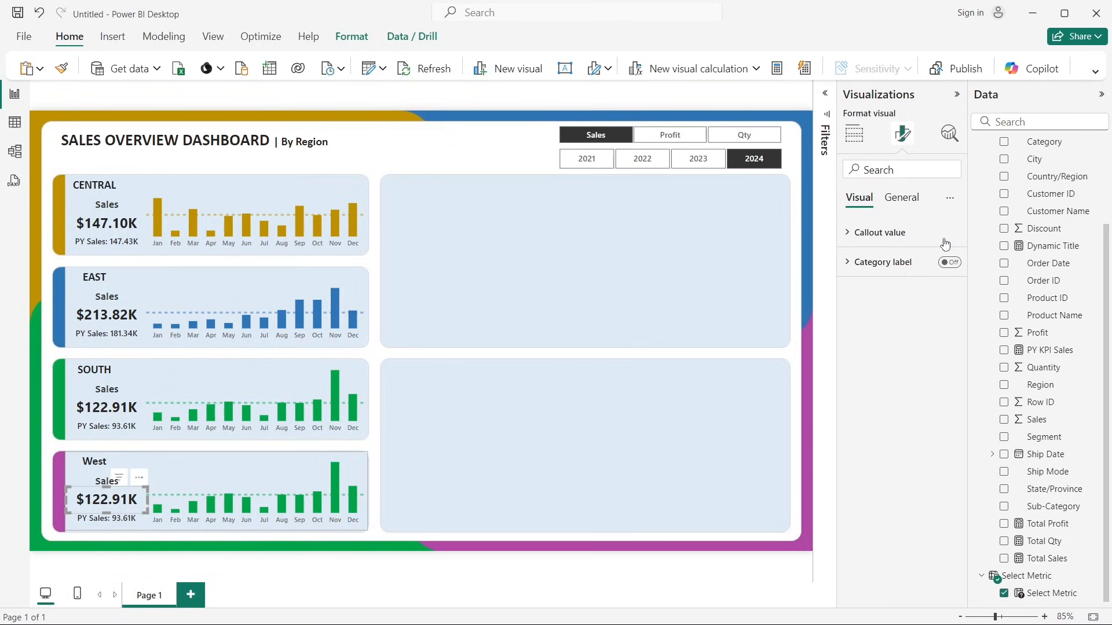
pyautogui.click(831, 124)
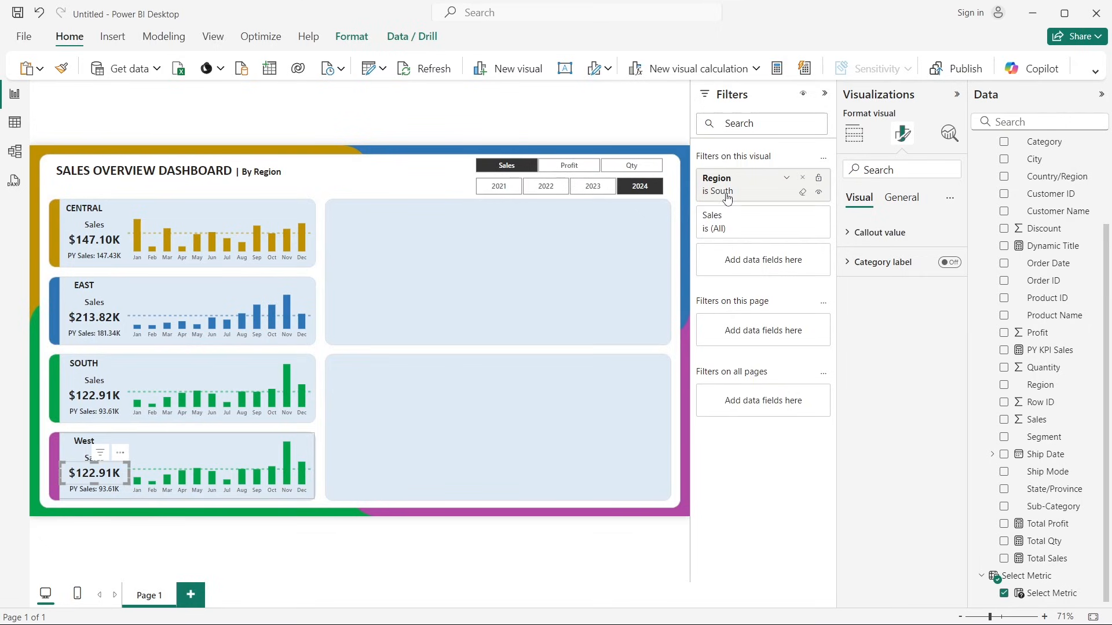
pyautogui.click(786, 177)
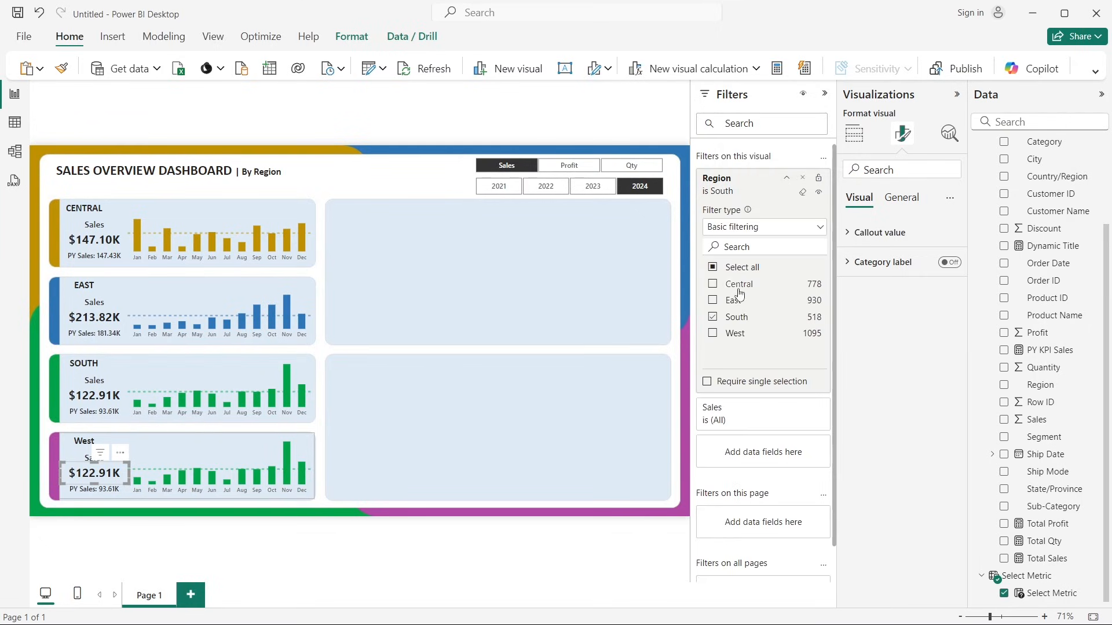
pyautogui.click(713, 317)
pyautogui.click(712, 333)
pyautogui.click(76, 491)
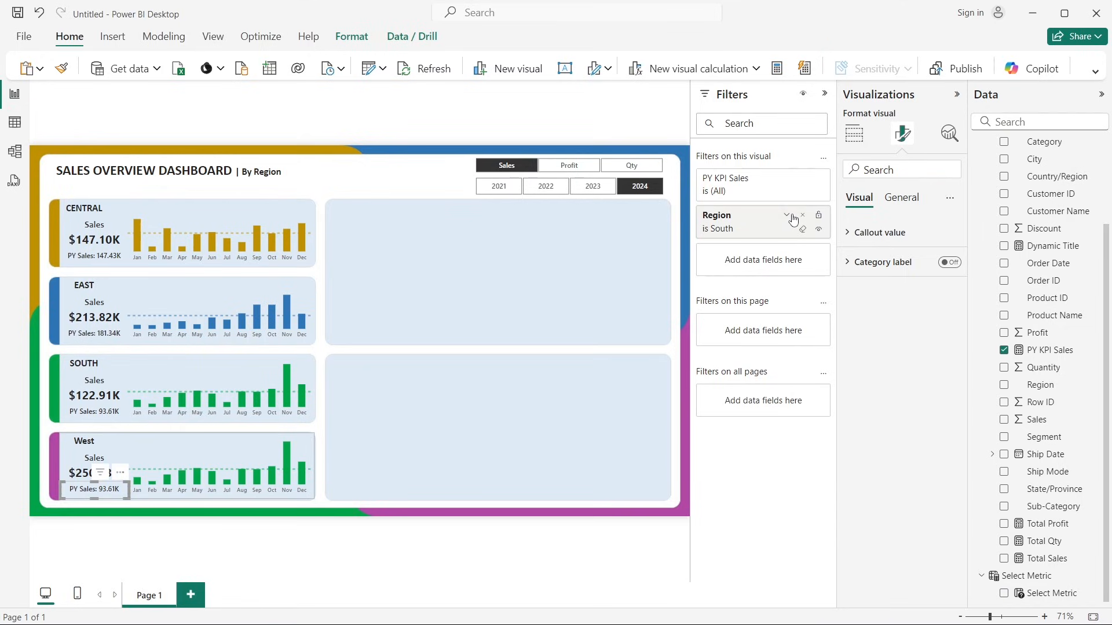
pyautogui.click(787, 216)
pyautogui.click(713, 354)
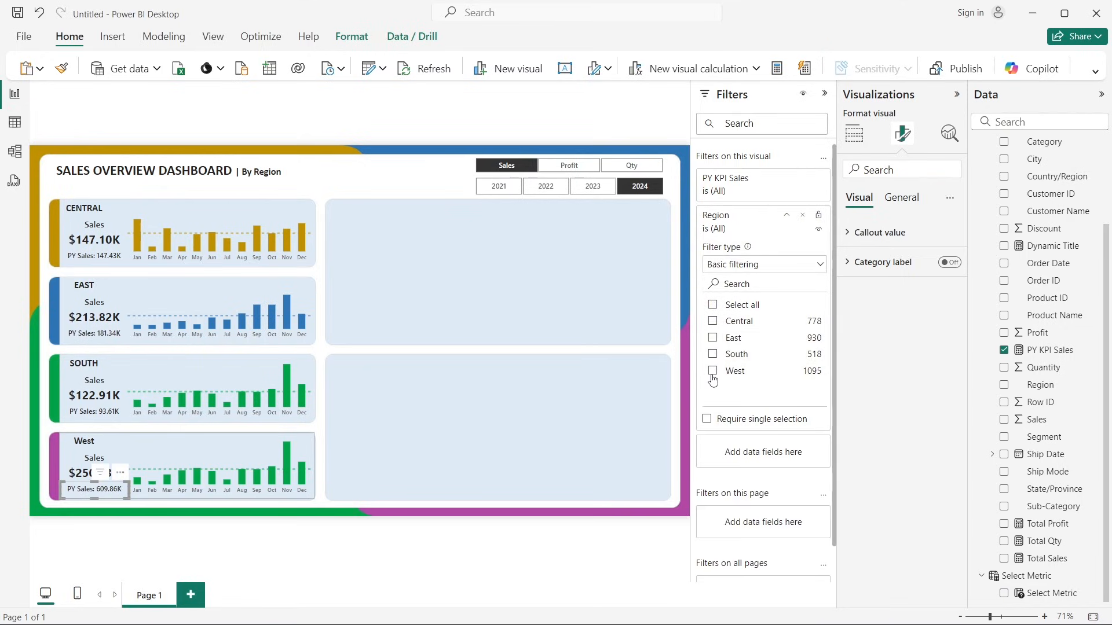
pyautogui.click(713, 354)
# Step: Collapse the filter settings and set the column color of the West card's monthly chart to #B248A5
pyautogui.click(172, 447)
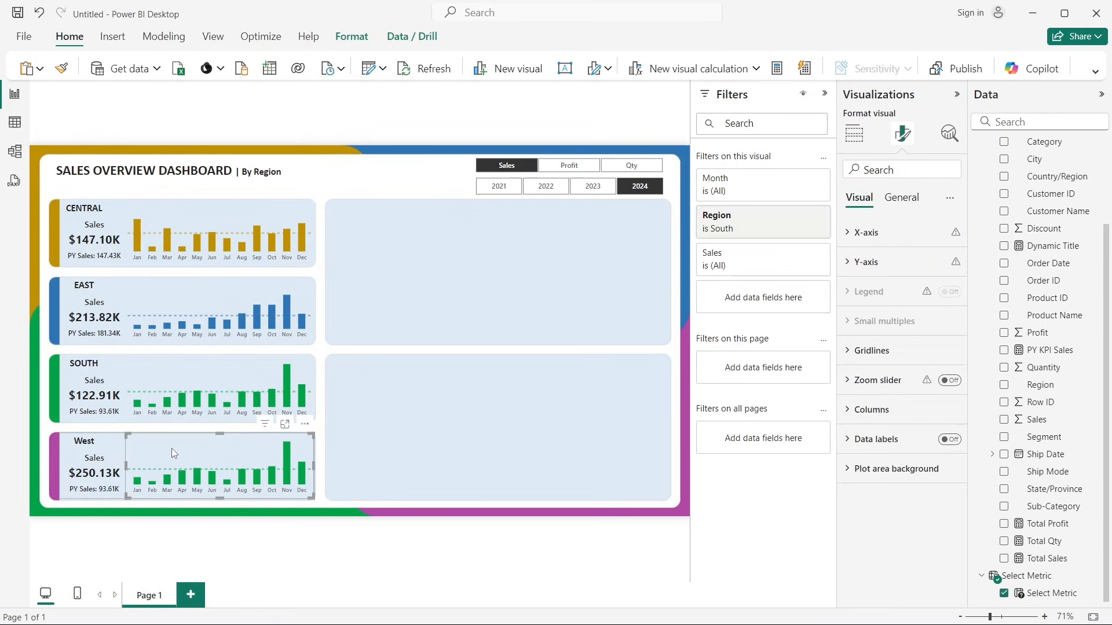
pyautogui.click(873, 409)
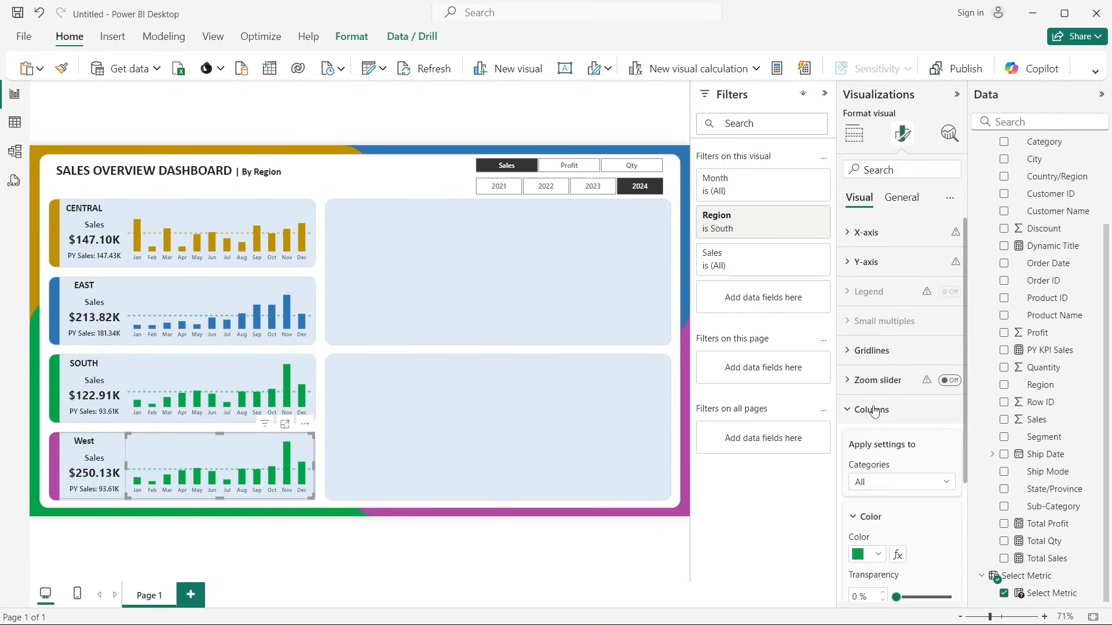
pyautogui.click(825, 93)
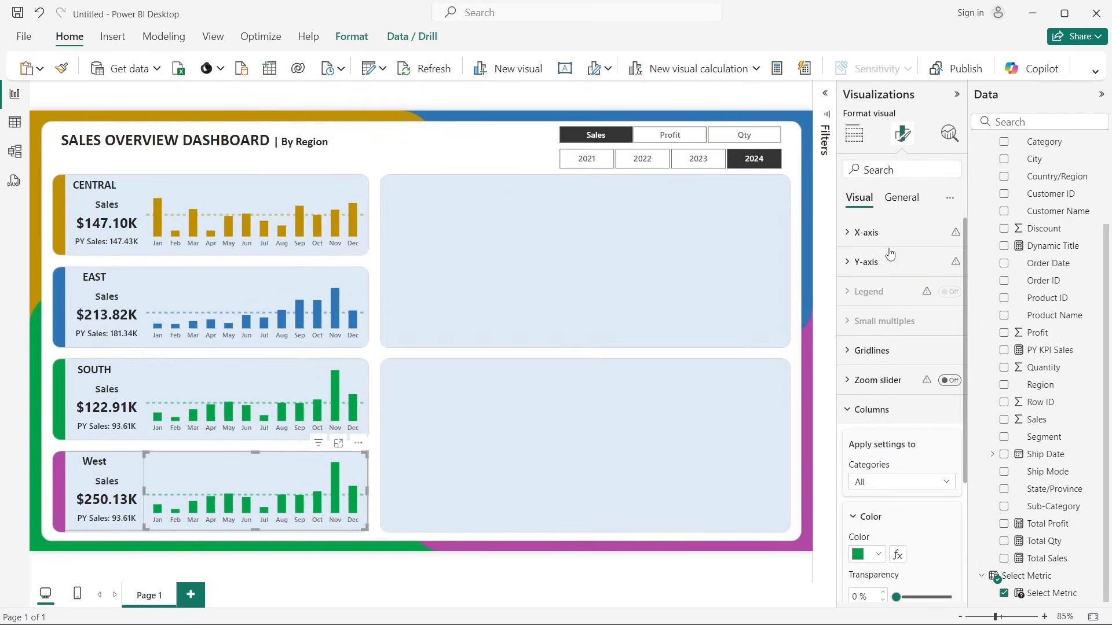
pyautogui.click(883, 554)
pyautogui.click(904, 519)
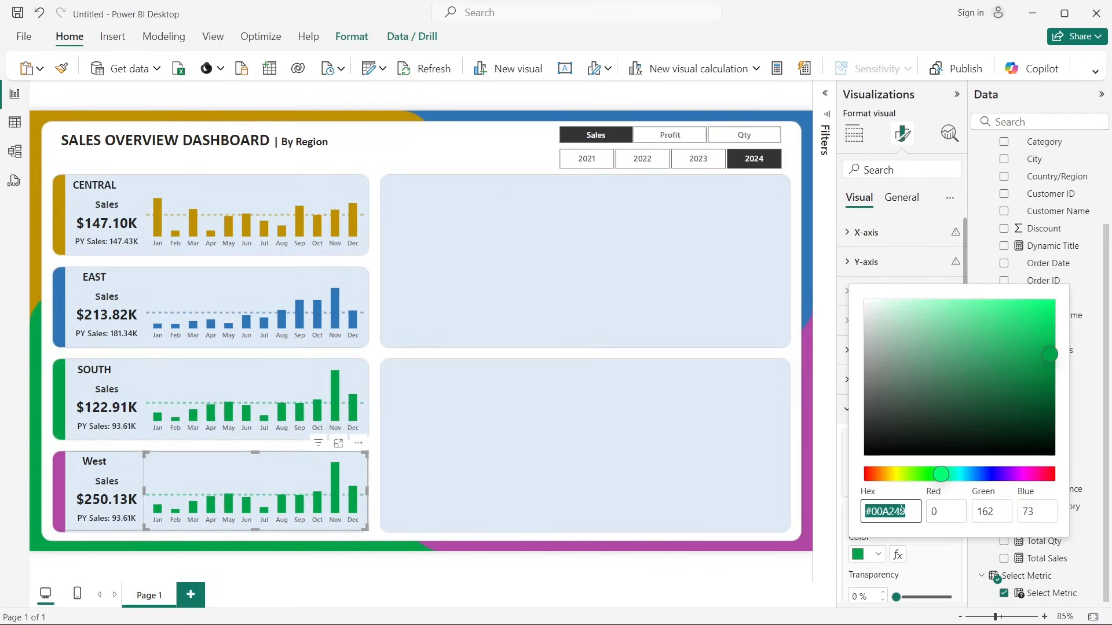
pyautogui.click(905, 511)
pyautogui.write('b248a5')
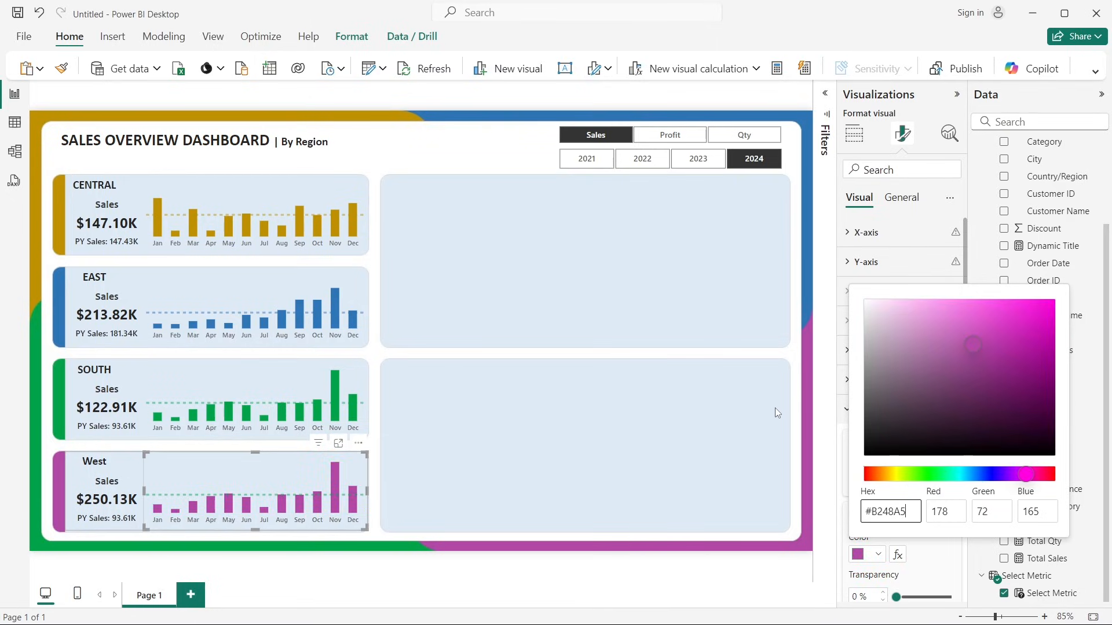
pyautogui.click(819, 320)
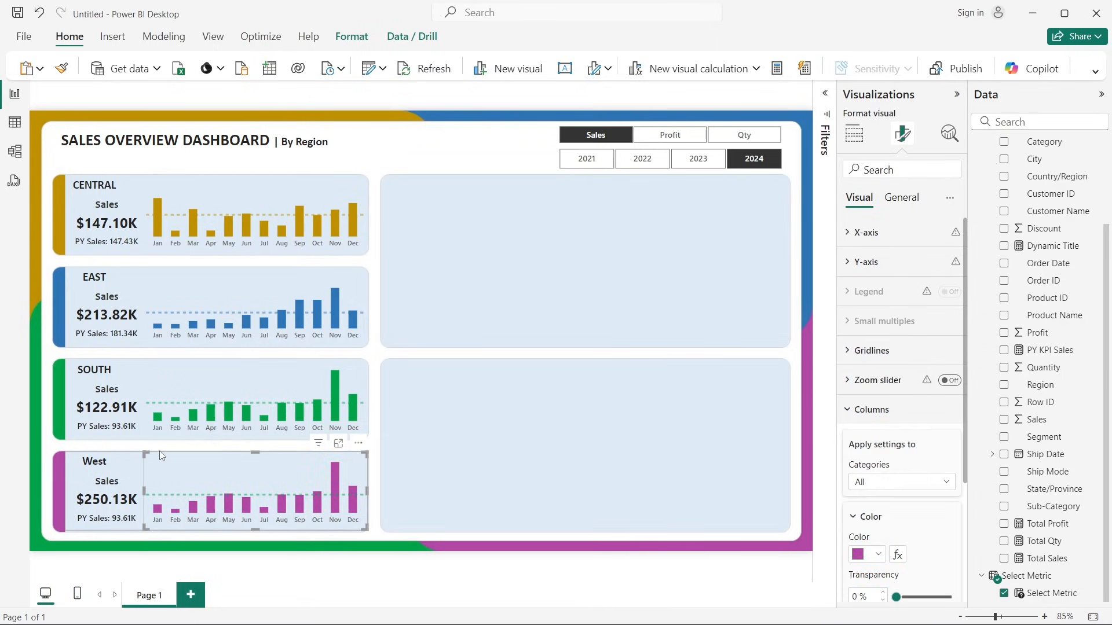
# Step: Change the color of the Sales average line in the West card's monthly chart to the purple of its columns
pyautogui.click(950, 132)
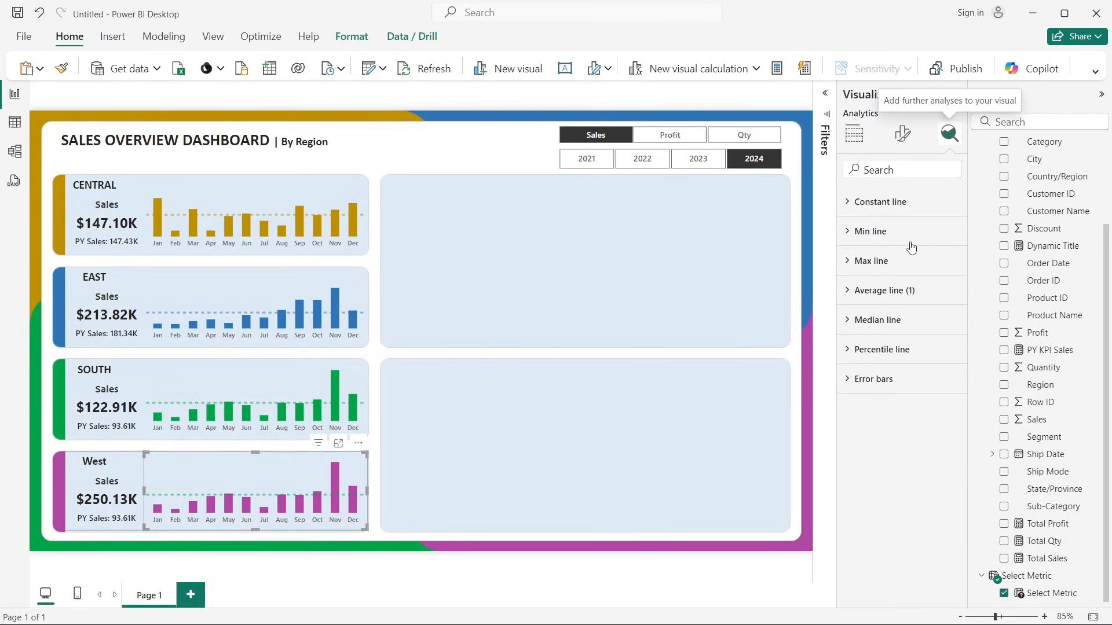
pyautogui.click(885, 290)
pyautogui.click(872, 471)
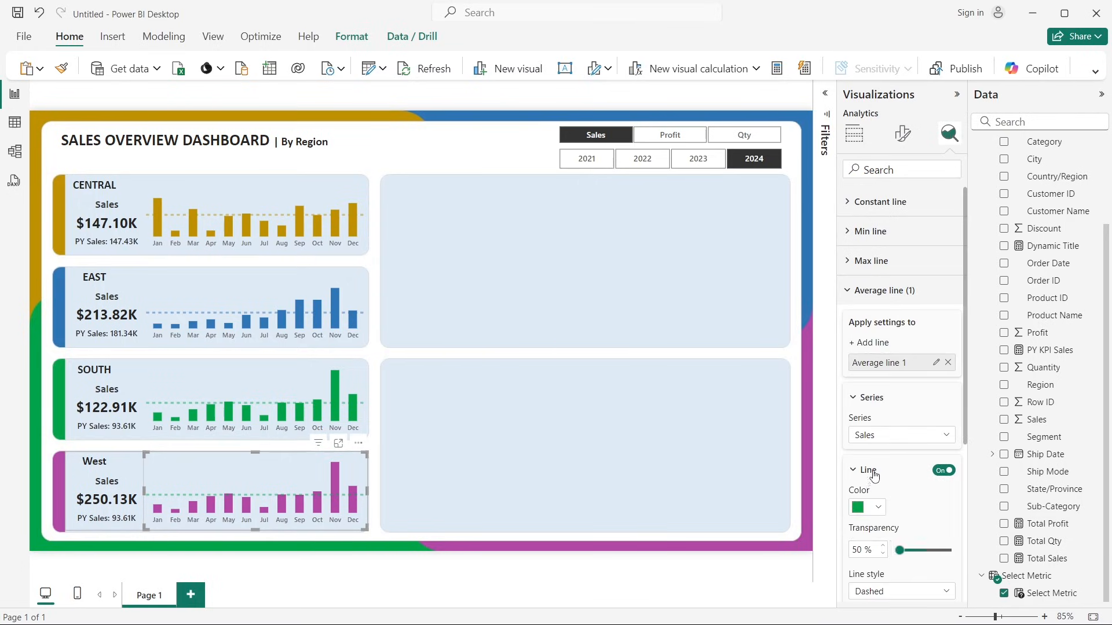
pyautogui.click(869, 507)
pyautogui.click(868, 447)
# Step: Switch the metric to Profit and change the West chart's average line color to the purple of its columns
pyautogui.click(659, 136)
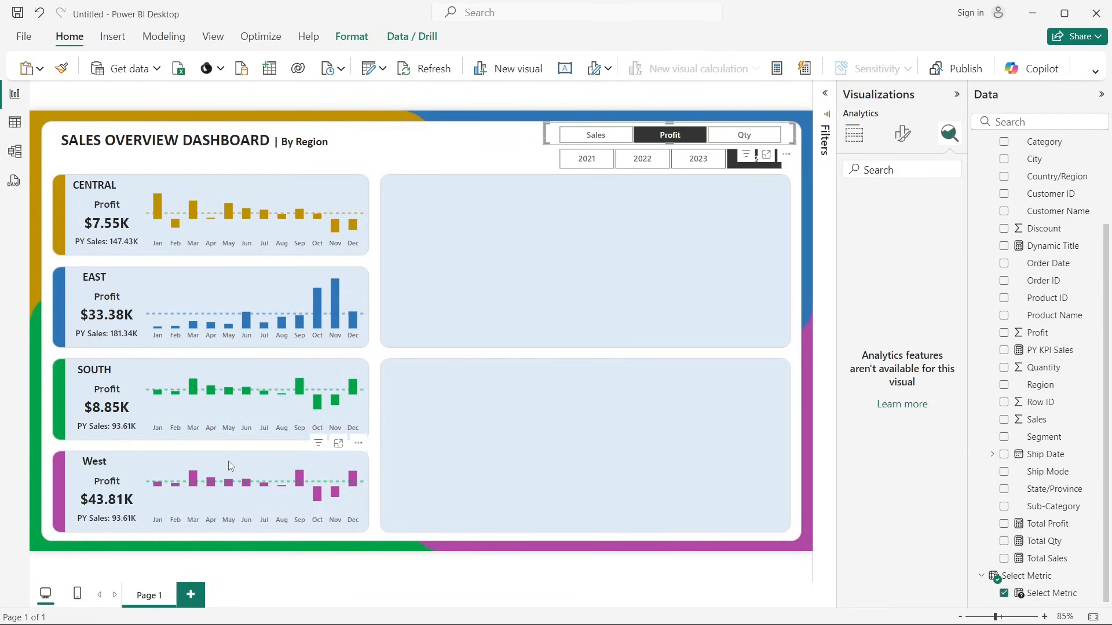
pyautogui.click(229, 461)
pyautogui.click(248, 458)
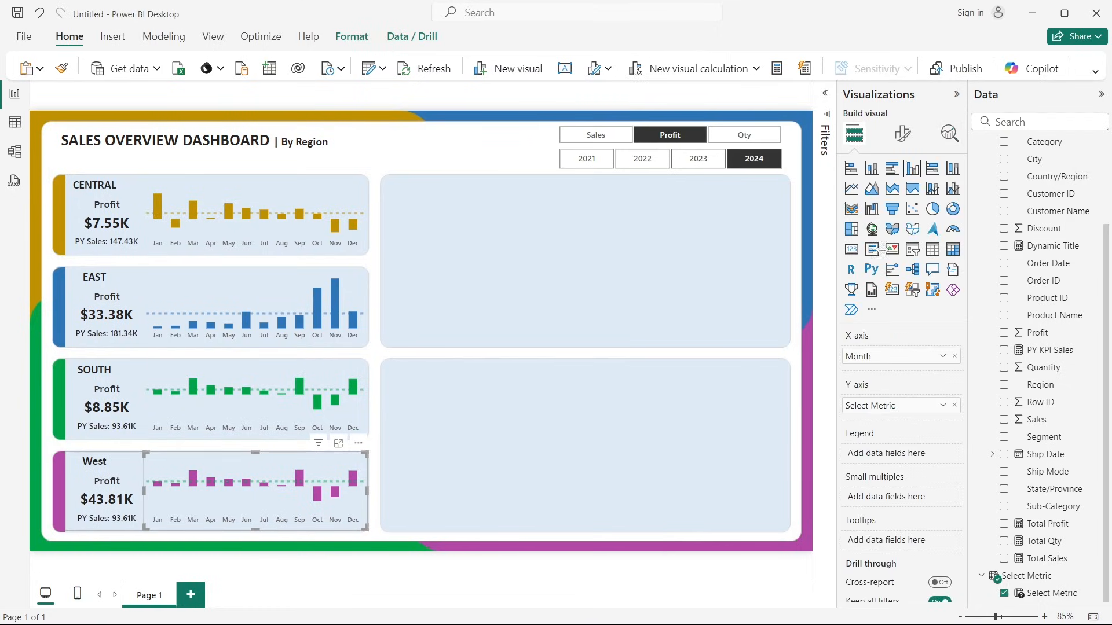
pyautogui.click(948, 133)
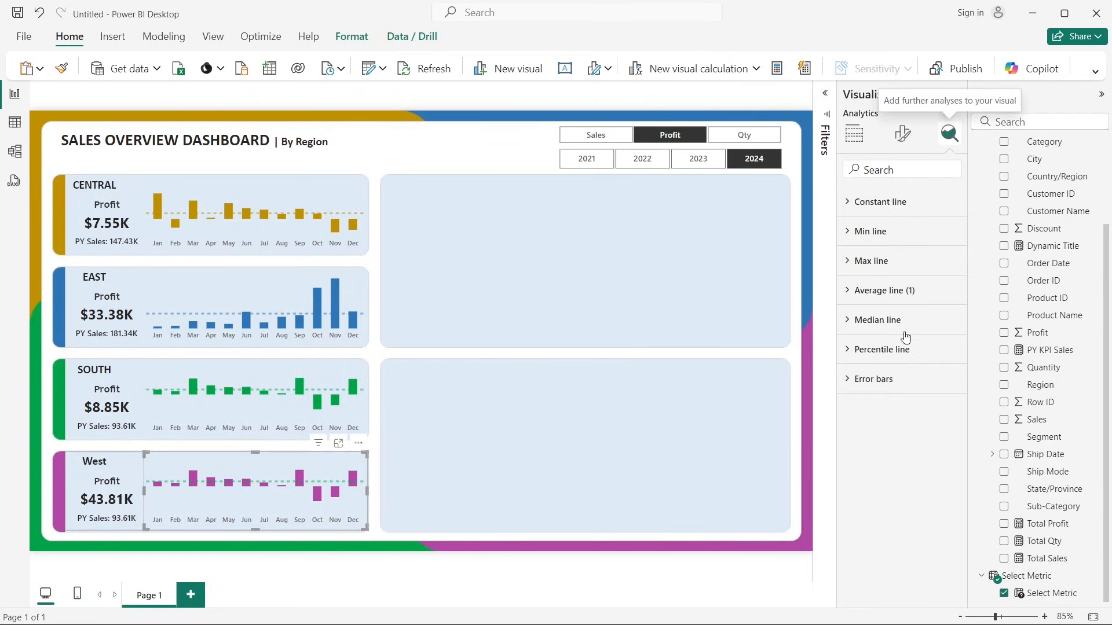
pyautogui.click(883, 290)
pyautogui.click(880, 474)
pyautogui.click(878, 508)
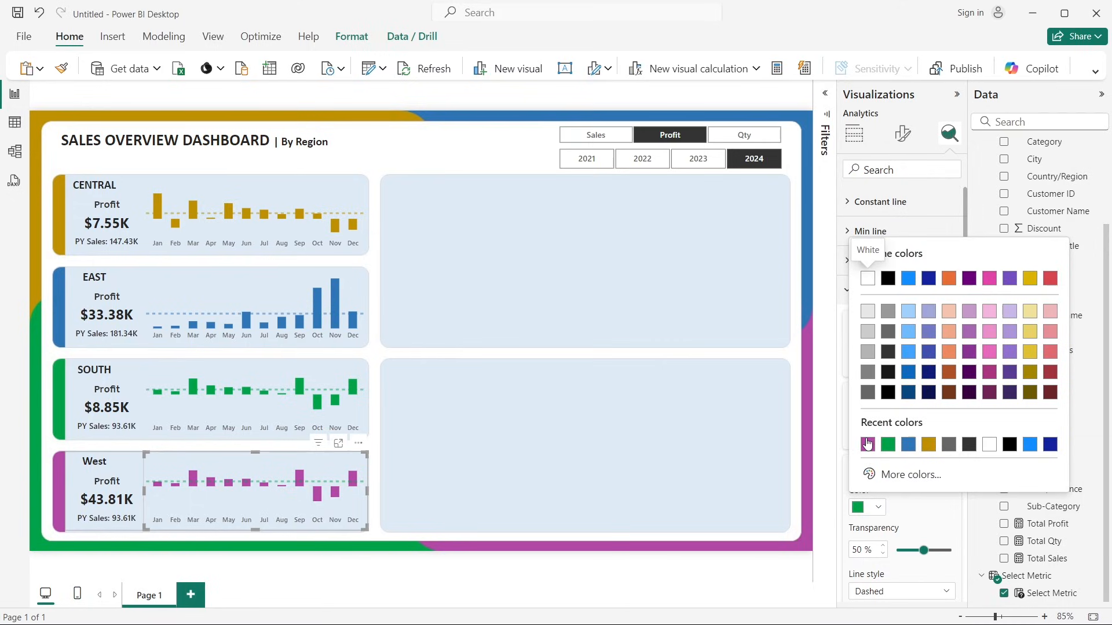
pyautogui.click(866, 446)
# Step: Change the Qty average line in the West card's monthly chart to the purple of its columns and return the metric to Sales
pyautogui.click(746, 136)
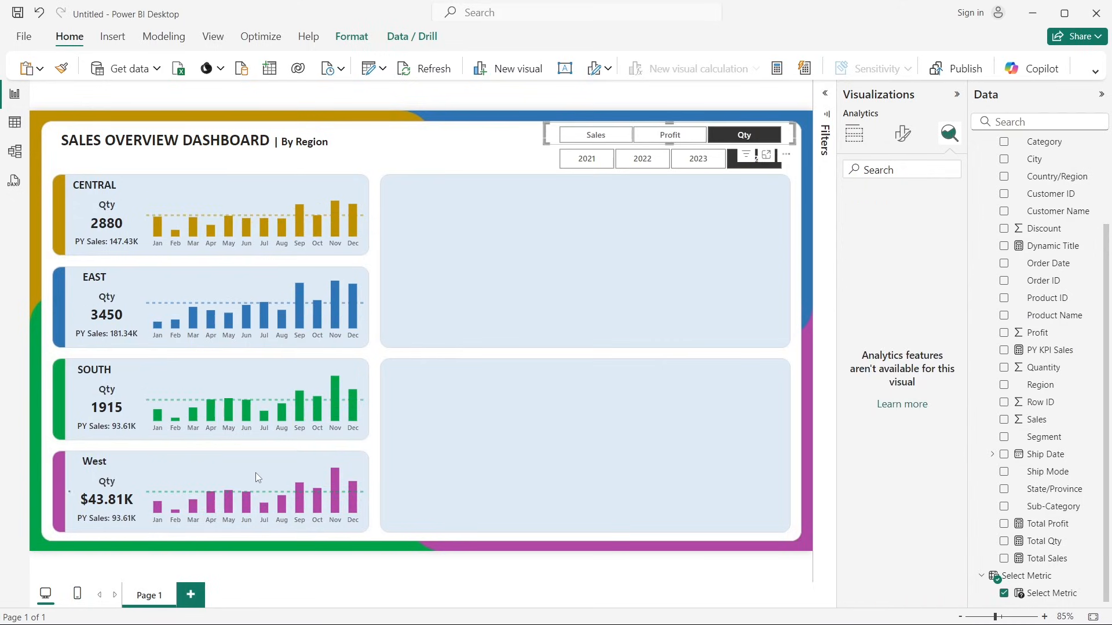
pyautogui.click(256, 473)
pyautogui.click(287, 465)
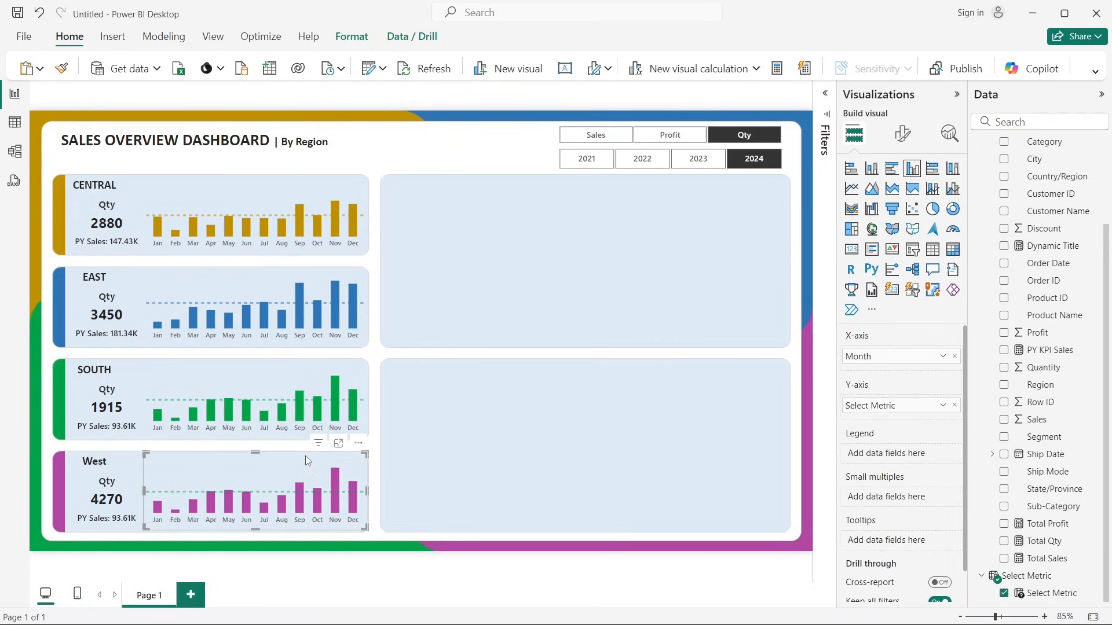
pyautogui.click(902, 134)
pyautogui.click(887, 410)
pyautogui.scroll(-3, 886, 409)
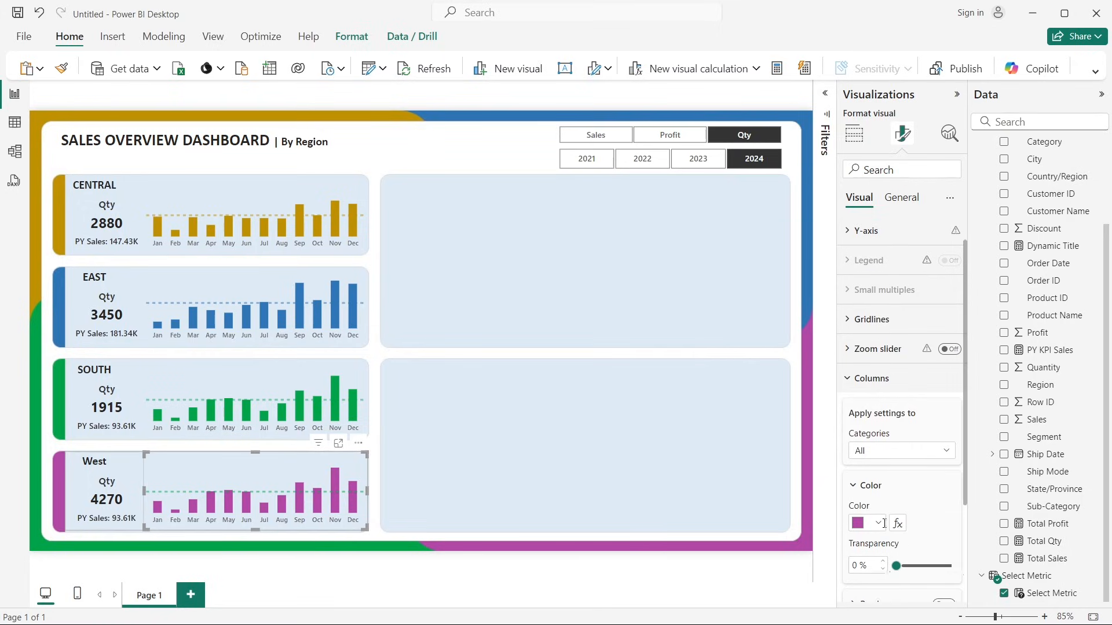
pyautogui.click(948, 133)
pyautogui.click(865, 299)
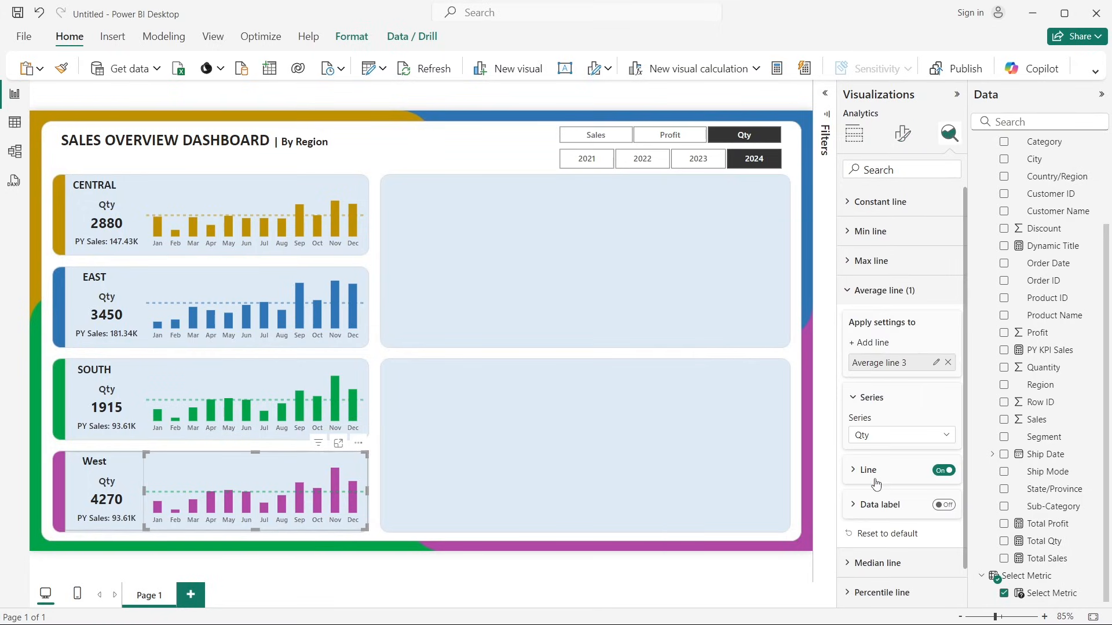
pyautogui.click(870, 467)
pyautogui.scroll(-3, 884, 394)
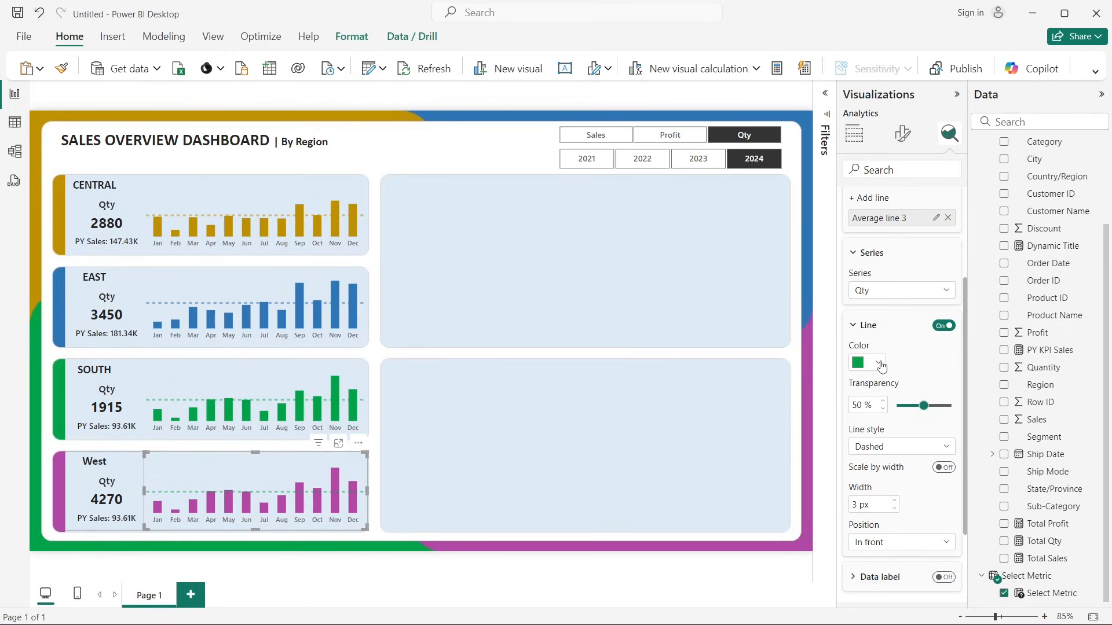
pyautogui.click(879, 363)
pyautogui.click(866, 305)
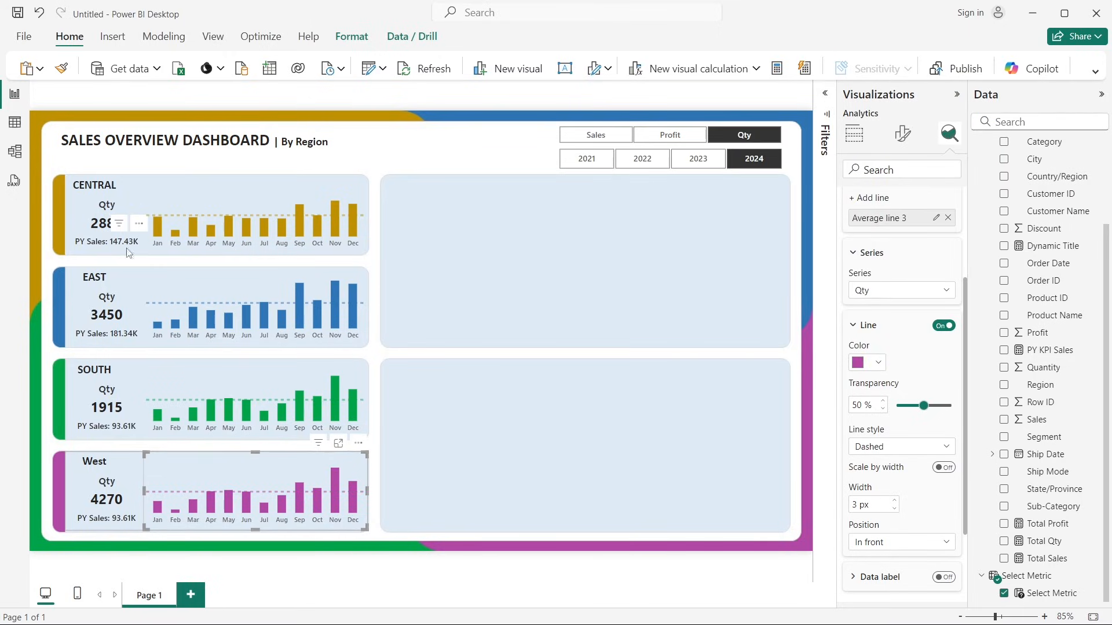
pyautogui.click(596, 134)
pyautogui.click(374, 179)
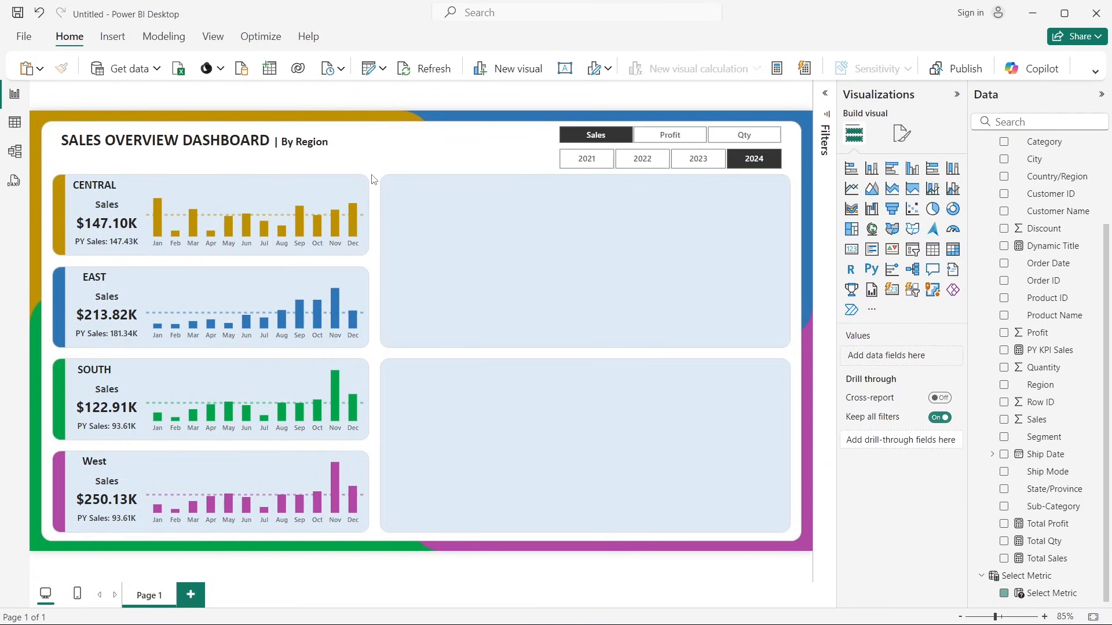
# Step: Switch to the Problem Statement.pptx presentation and review the KPI and chart requirements, marking the Bubble Map and Bar Chart items under Sales by State
pyautogui.hotkey('alt', 'Tab')
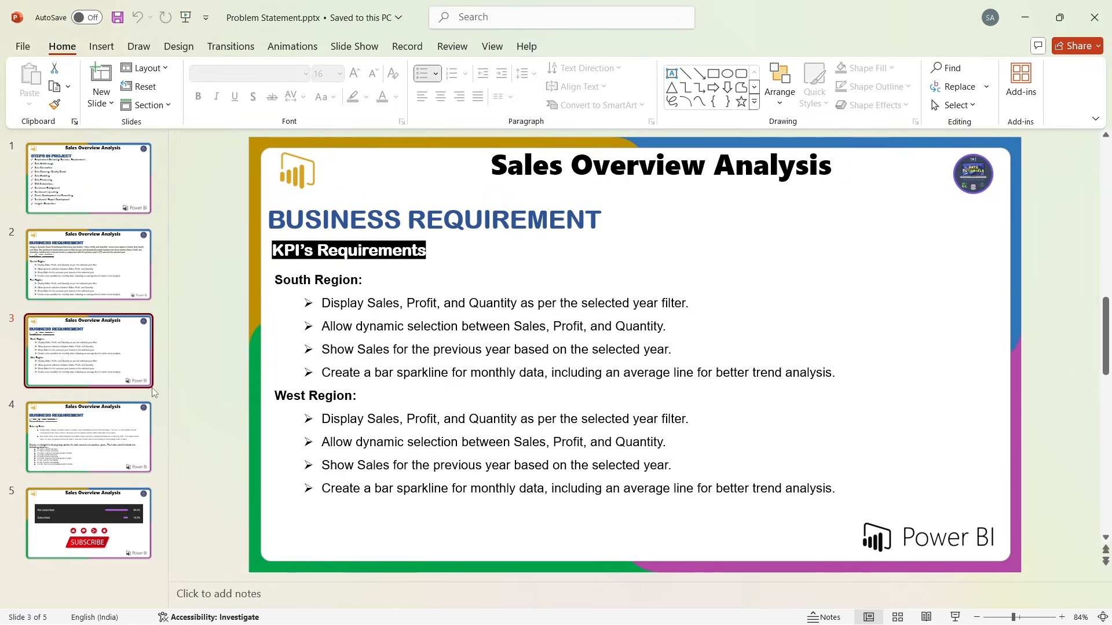
pyautogui.click(89, 287)
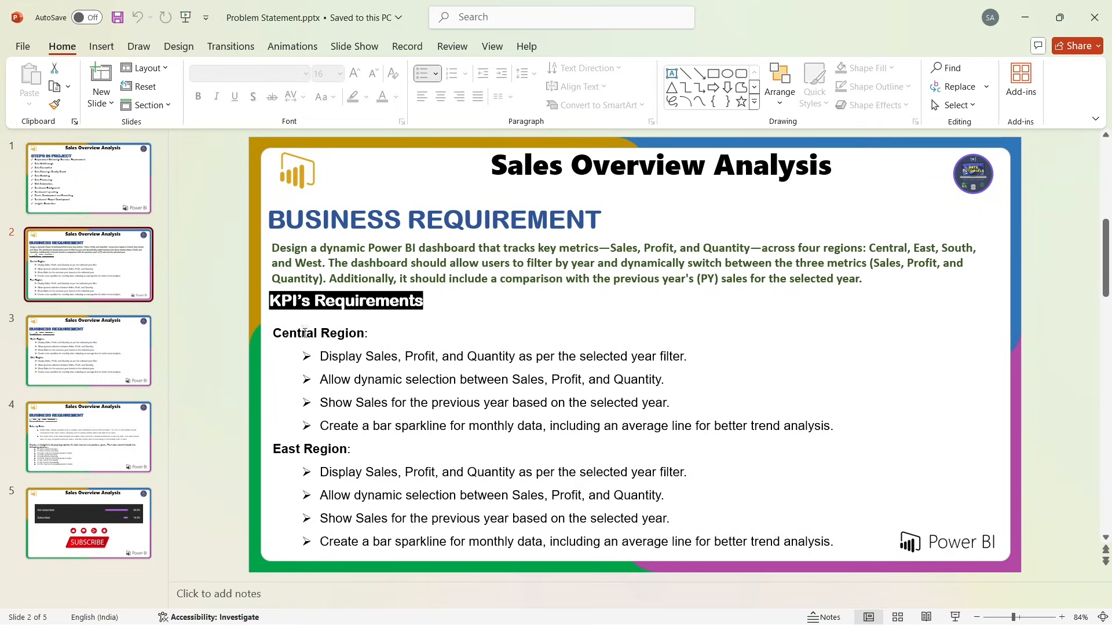
pyautogui.click(88, 437)
pyautogui.hotkey('alt', 'Tab')
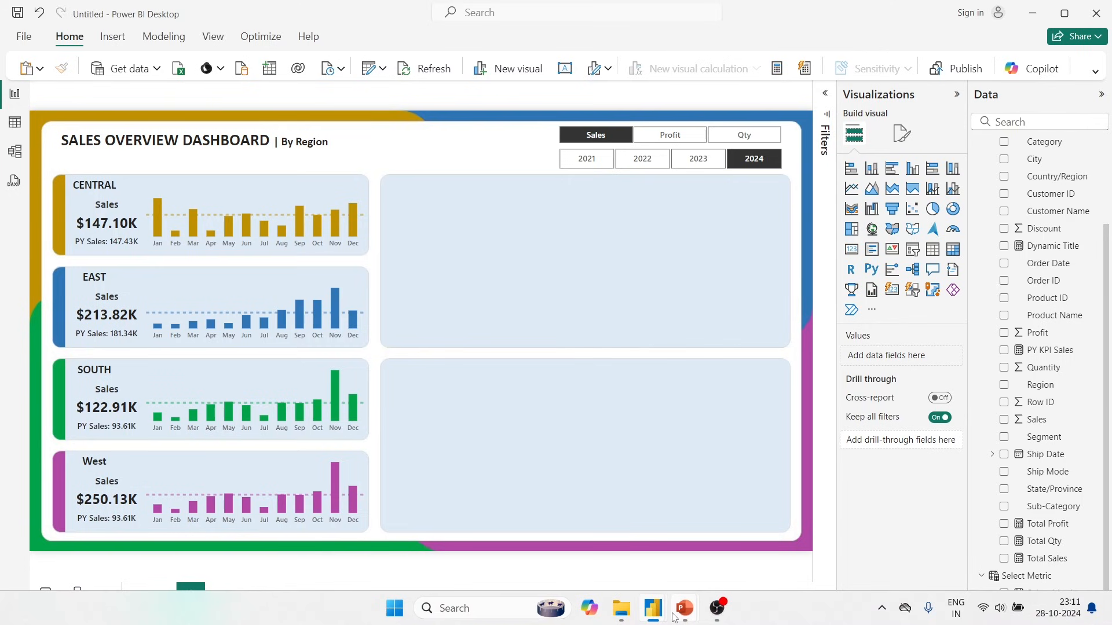
pyautogui.moveTo(685, 608)
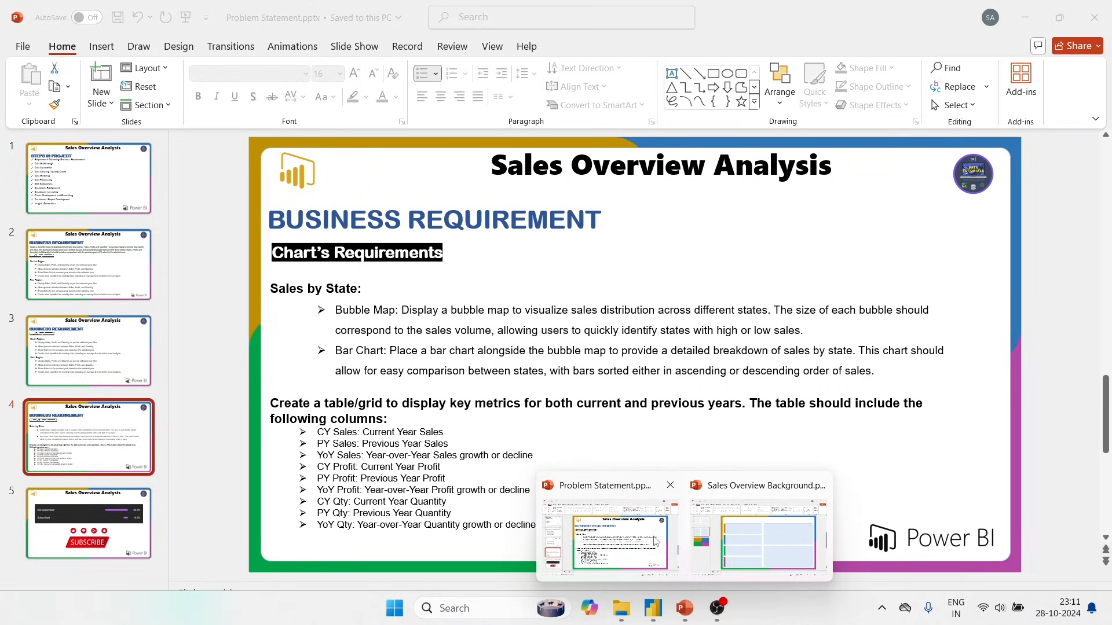
pyautogui.click(676, 545)
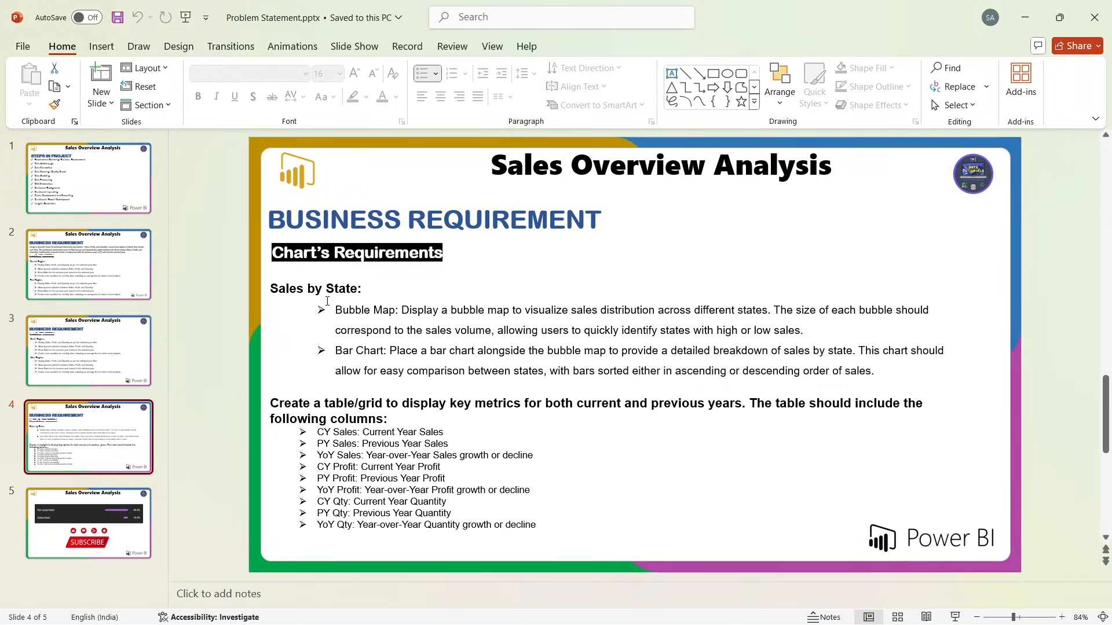
pyautogui.moveTo(334, 310); pyautogui.dragTo(404, 308)
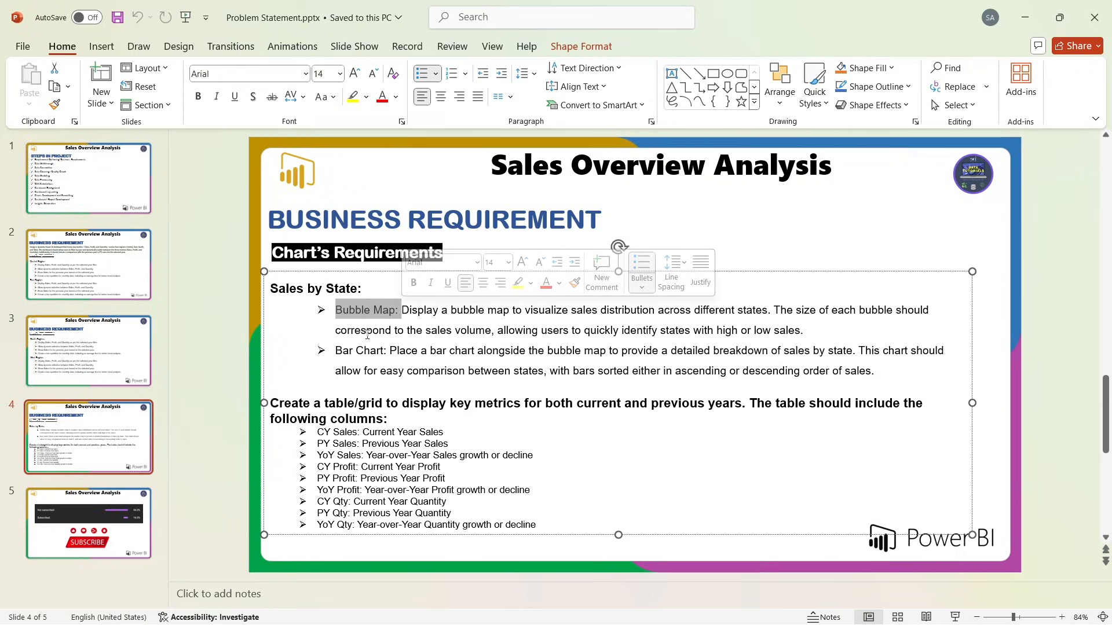
pyautogui.moveTo(336, 351); pyautogui.dragTo(395, 351)
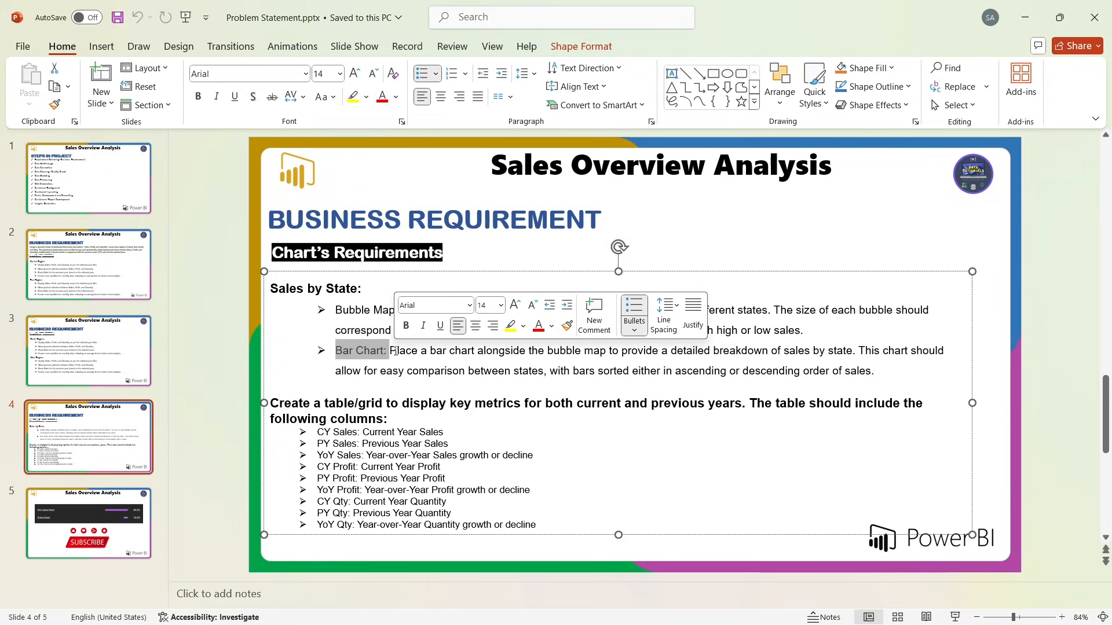
# Step: Switch back to Power BI and insert a map visual, positioned and resized inside the empty panel beside the Central and East cards
pyautogui.hotkey('alt', 'Tab')
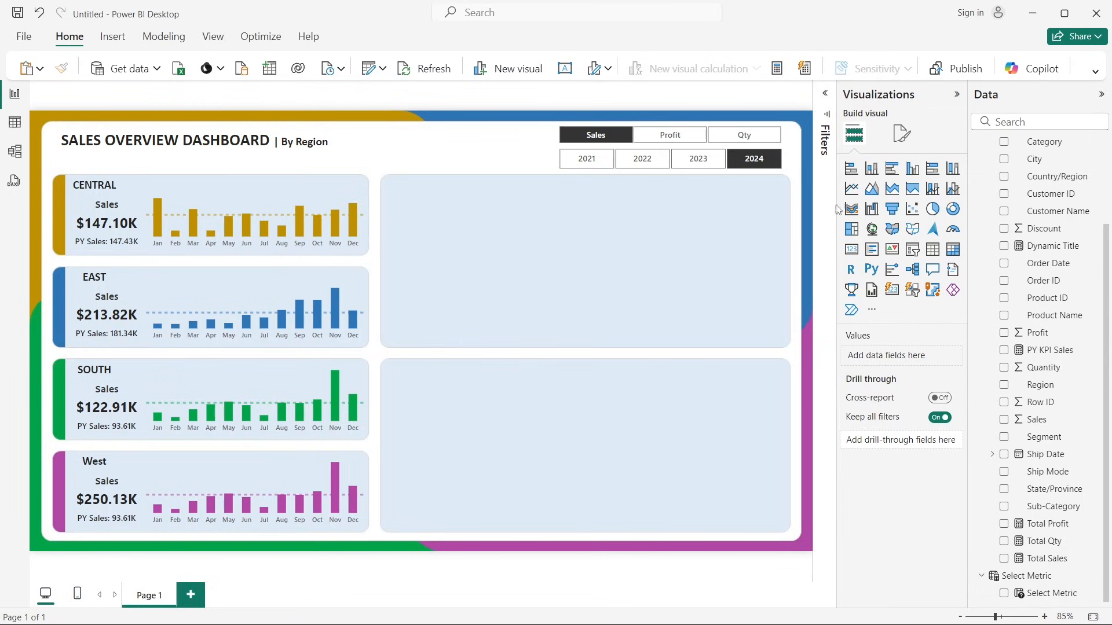
pyautogui.click(872, 230)
pyautogui.moveTo(642, 340); pyautogui.dragTo(600, 336)
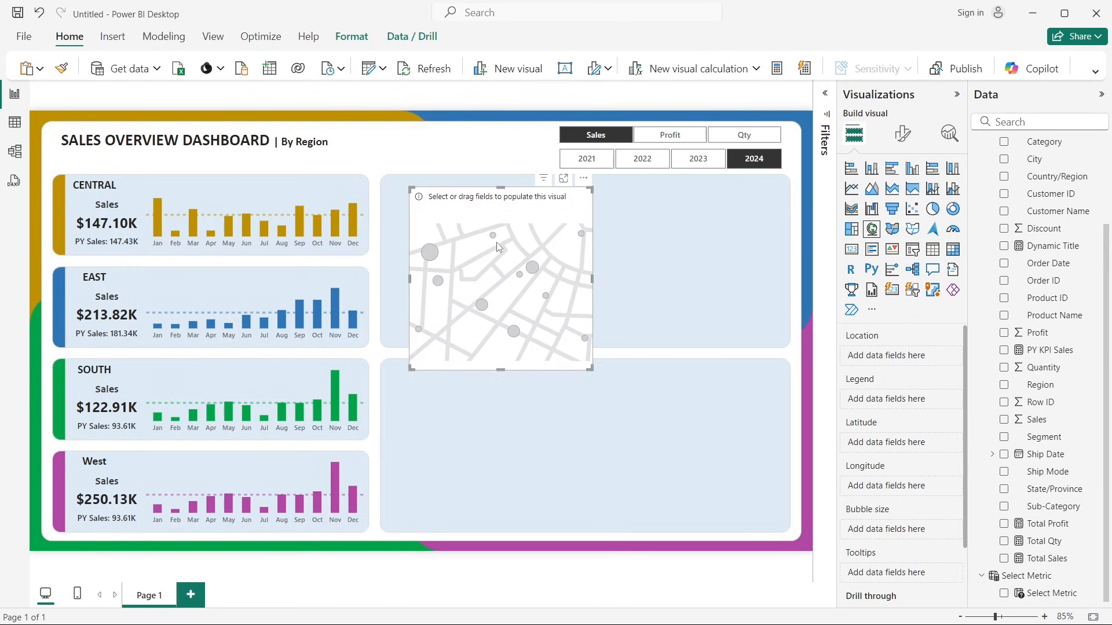
pyautogui.moveTo(591, 279); pyautogui.dragTo(700, 280)
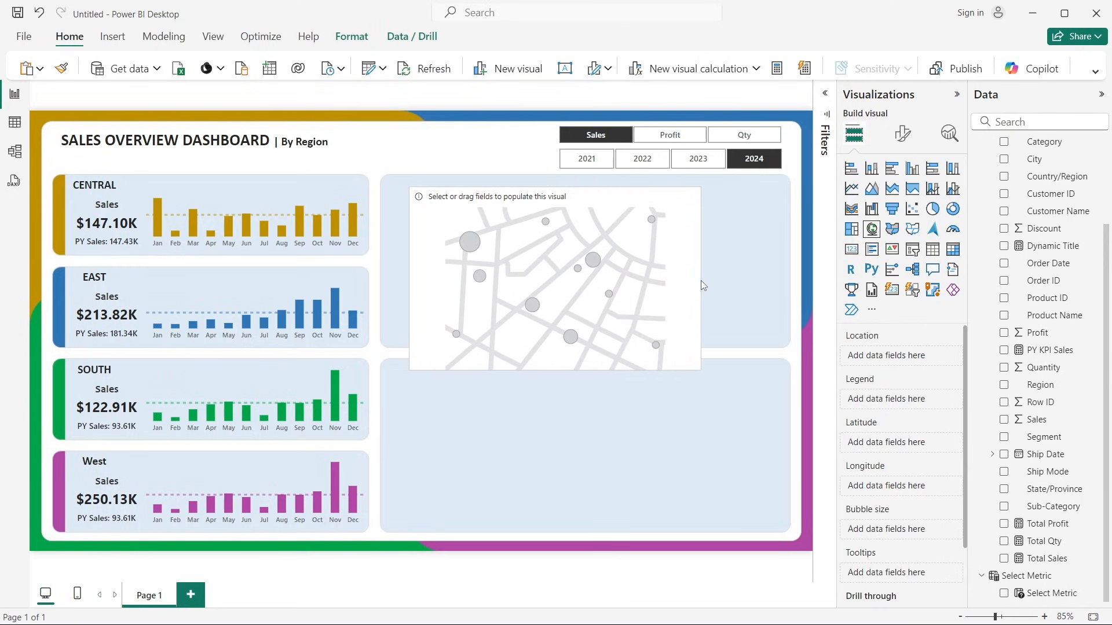
pyautogui.moveTo(555, 369); pyautogui.dragTo(554, 307)
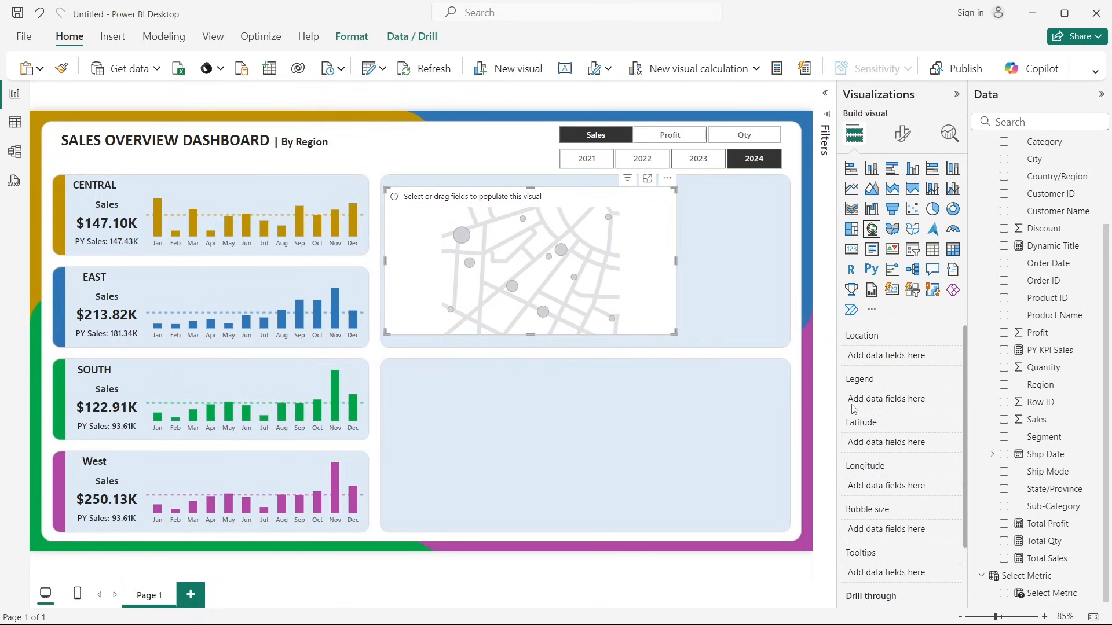
# Step: Assign State/Province as the map's location and Region as its legend
pyautogui.scroll(-3, 853, 409)
pyautogui.scroll(3, 853, 409)
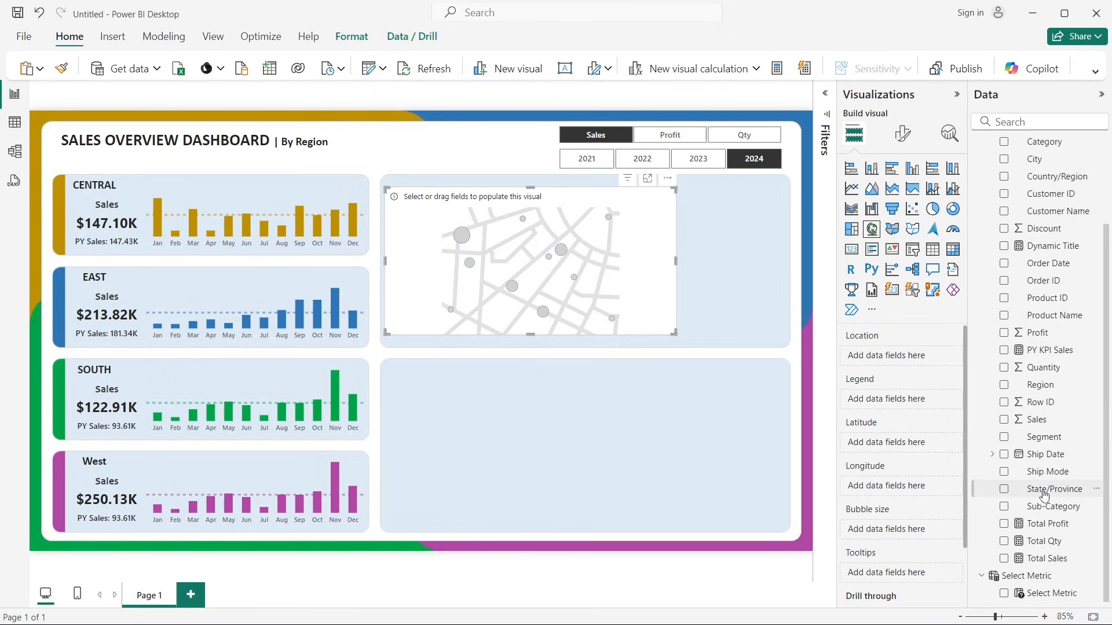
pyautogui.moveTo(1044, 495); pyautogui.dragTo(919, 355)
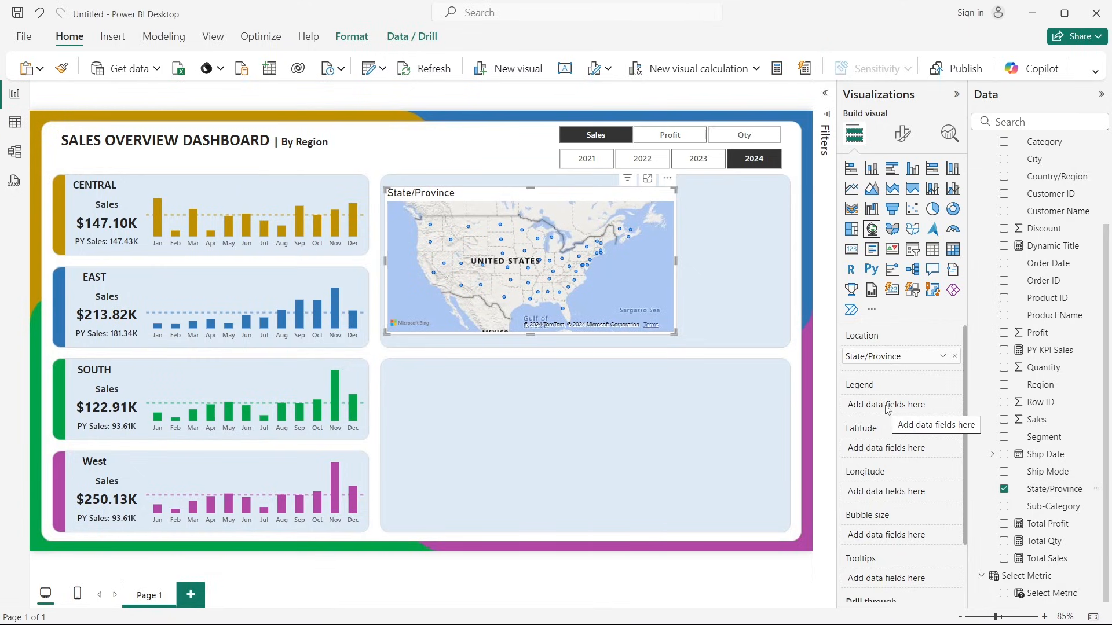
pyautogui.scroll(3, 1063, 336)
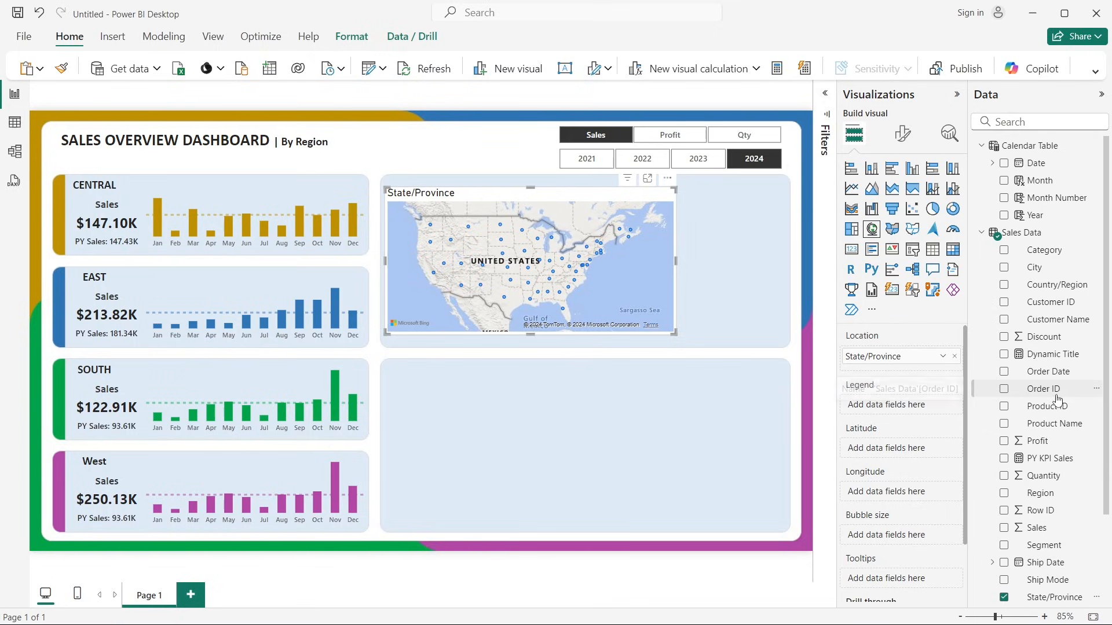
pyautogui.scroll(-2, 1057, 399)
pyautogui.moveTo(1048, 428); pyautogui.dragTo(917, 410)
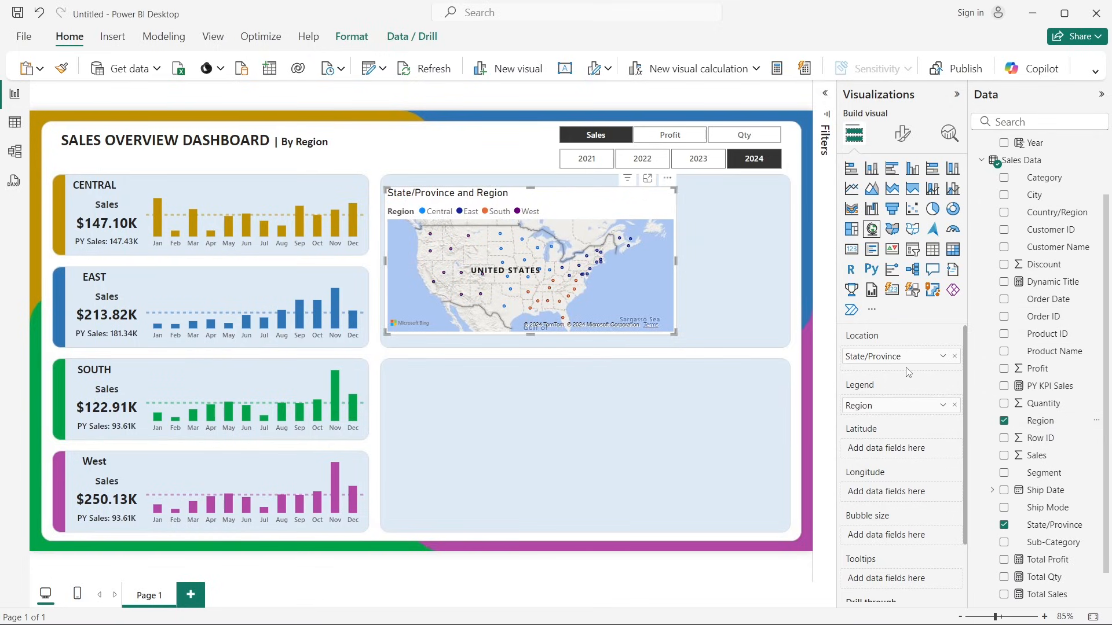
# Step: Size the map's bubbles by the Select Metric field
pyautogui.scroll(-2, 898, 405)
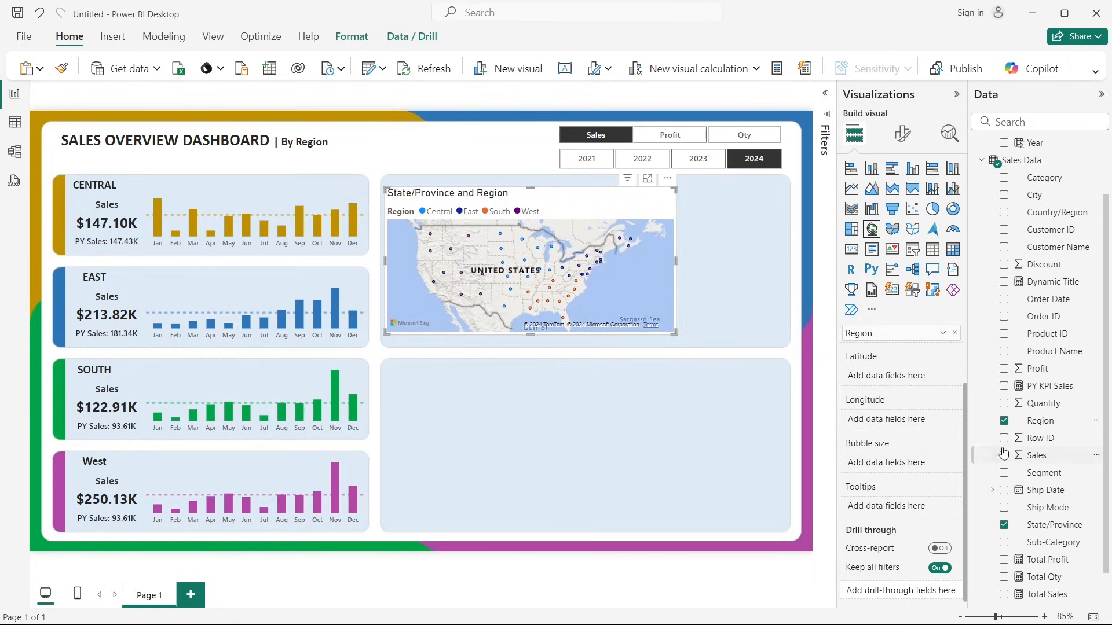
pyautogui.scroll(-1, 1042, 556)
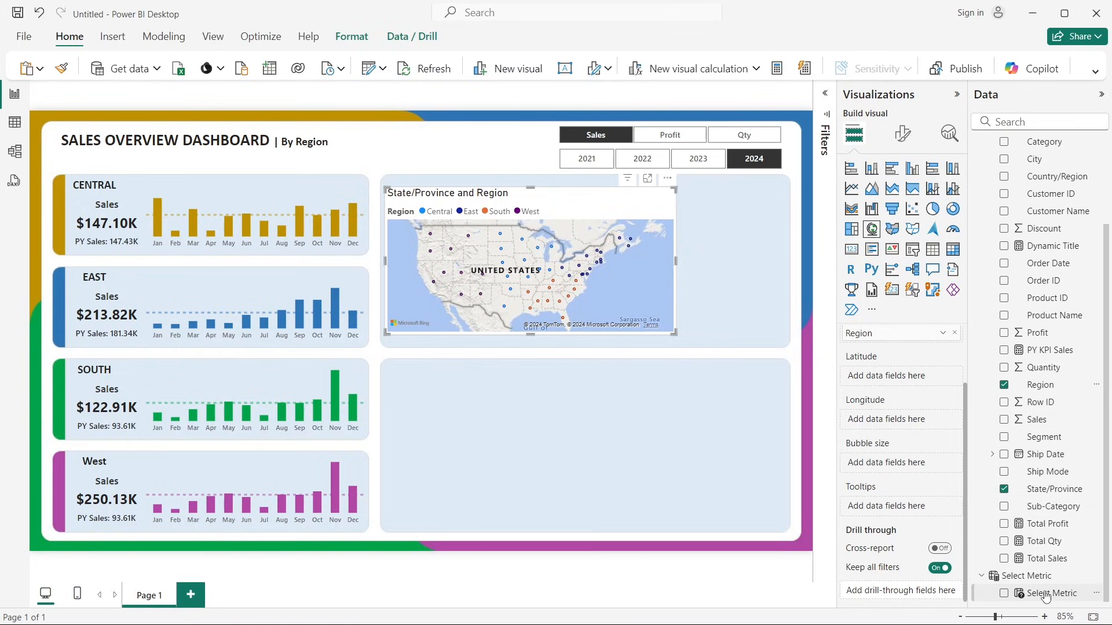
pyautogui.moveTo(1055, 603); pyautogui.dragTo(912, 471)
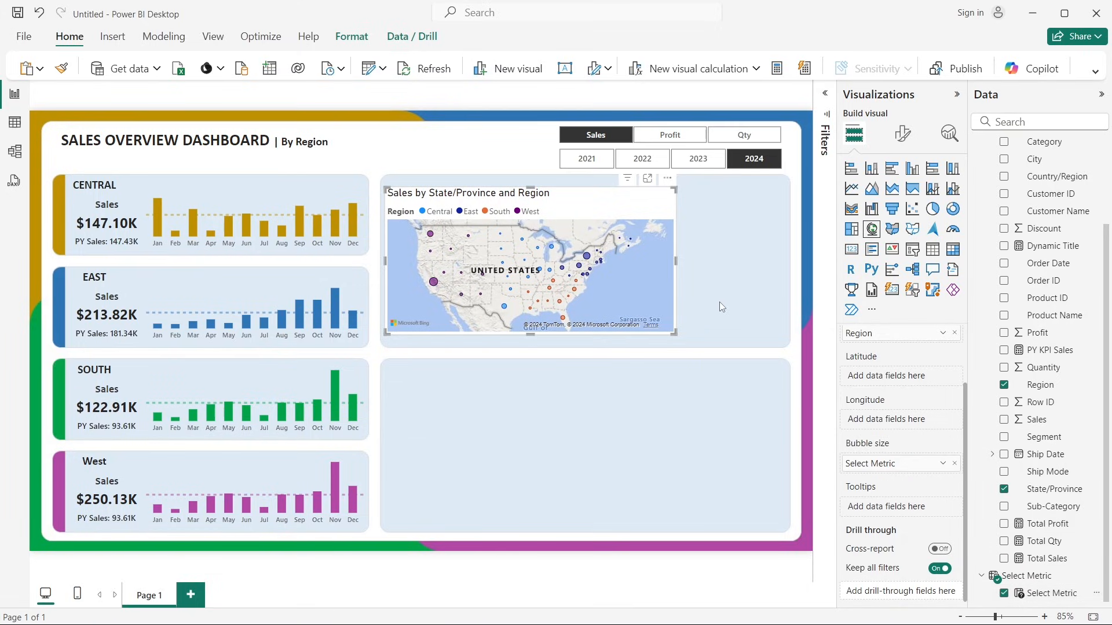
# Step: Stretch the map to the full height of its panel and narrow its width to leave room beside it
pyautogui.click(530, 172)
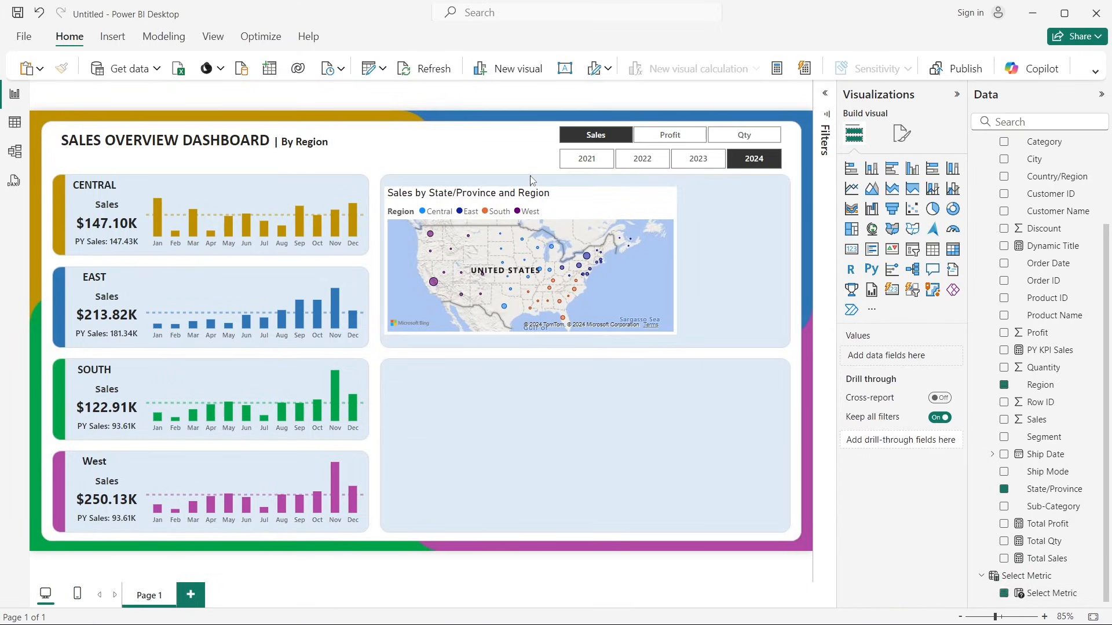
pyautogui.click(577, 197)
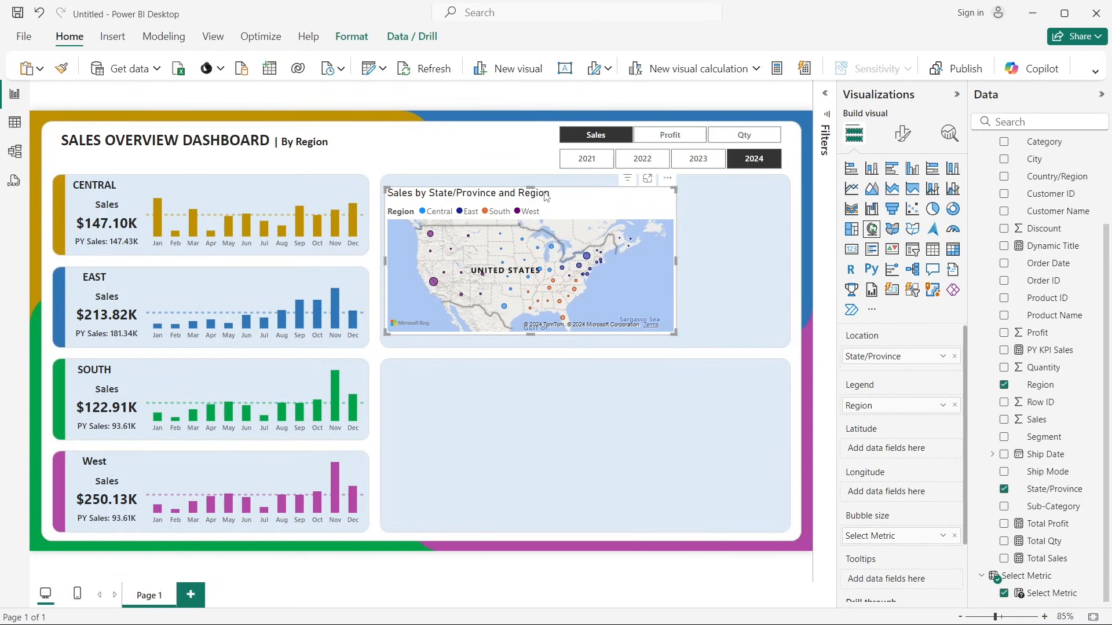
pyautogui.moveTo(532, 187); pyautogui.dragTo(533, 178)
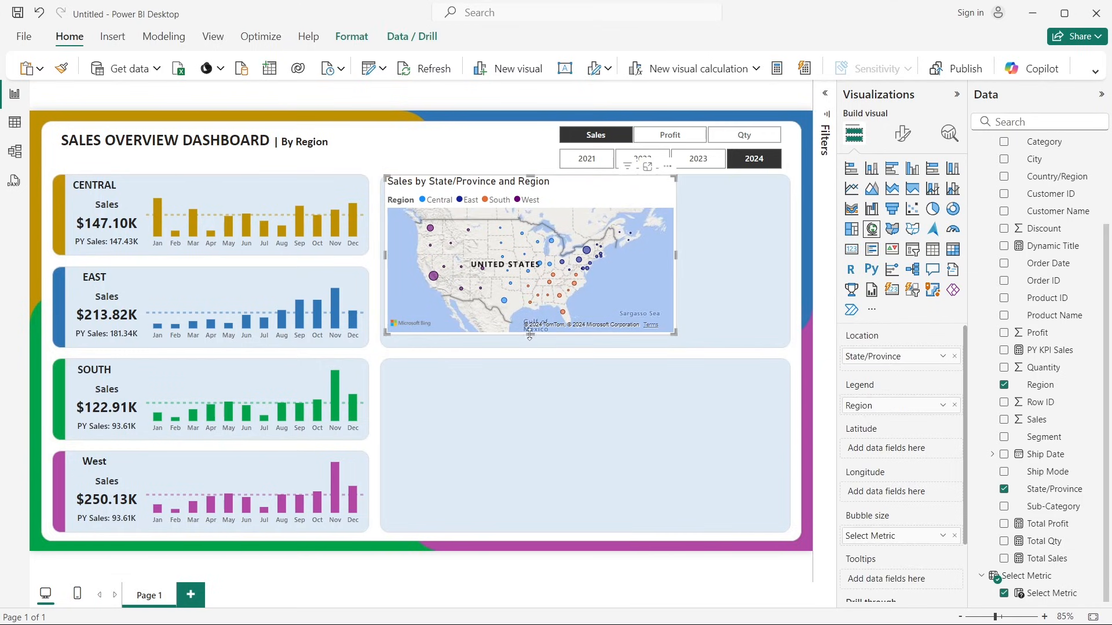
pyautogui.moveTo(532, 335); pyautogui.dragTo(531, 343)
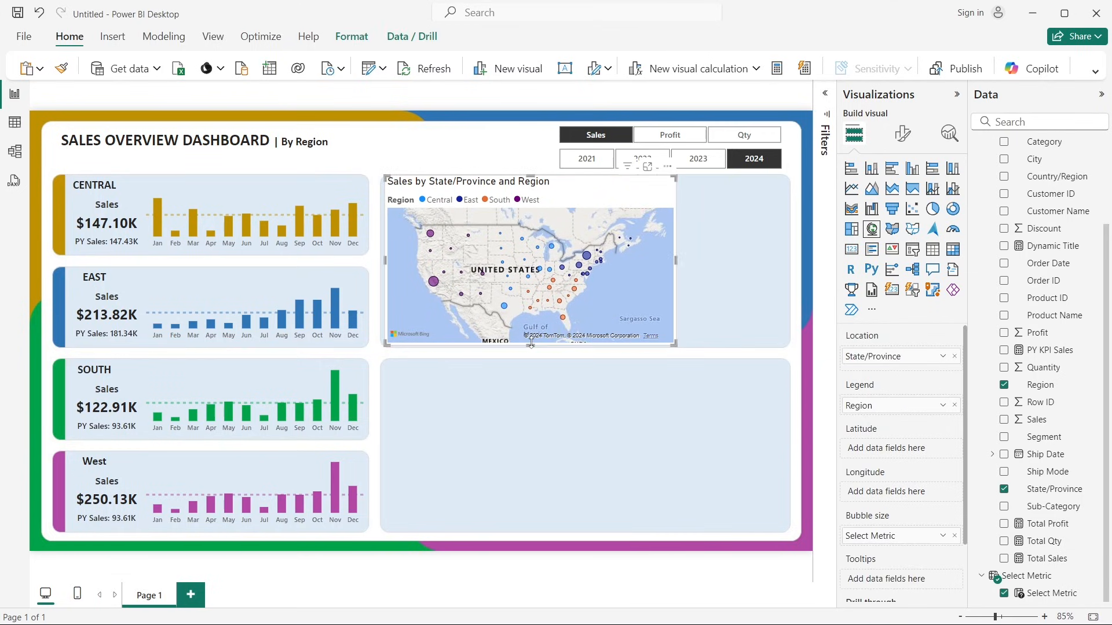
pyautogui.moveTo(667, 264); pyautogui.dragTo(633, 258)
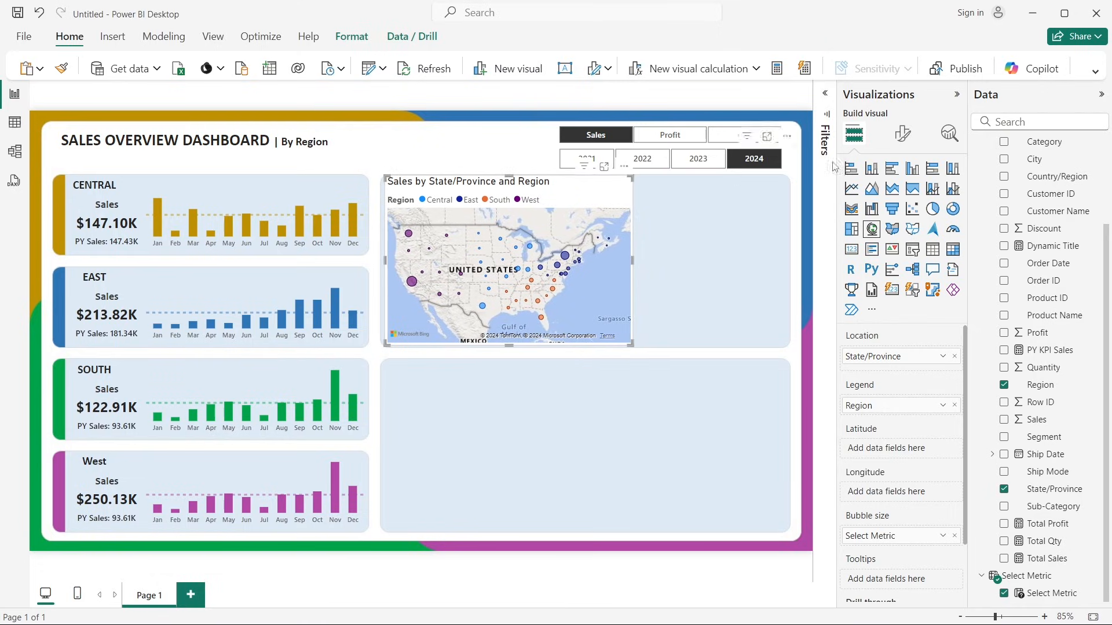
# Step: Shorten the map's title text to "Sales by State"
pyautogui.click(903, 135)
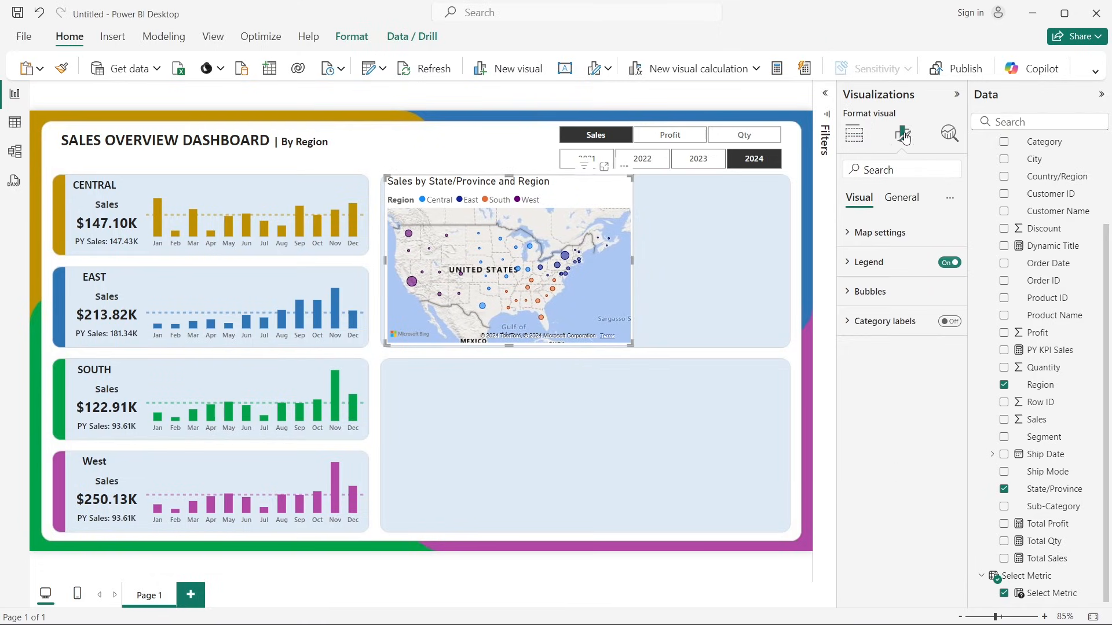
pyautogui.click(899, 201)
pyautogui.click(866, 291)
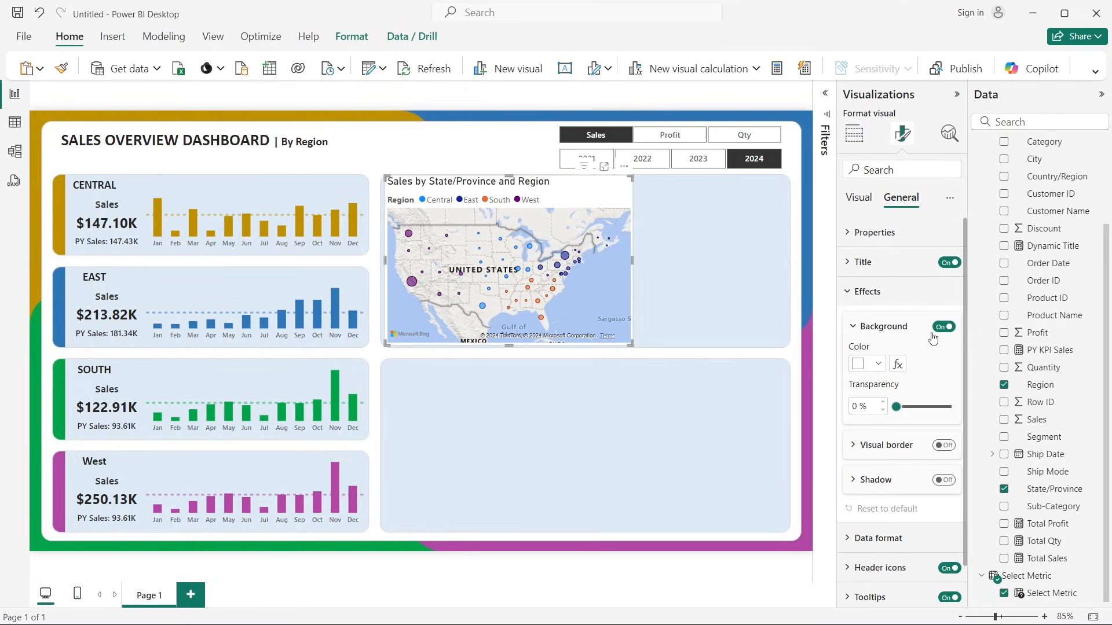
pyautogui.click(868, 291)
pyautogui.click(935, 272)
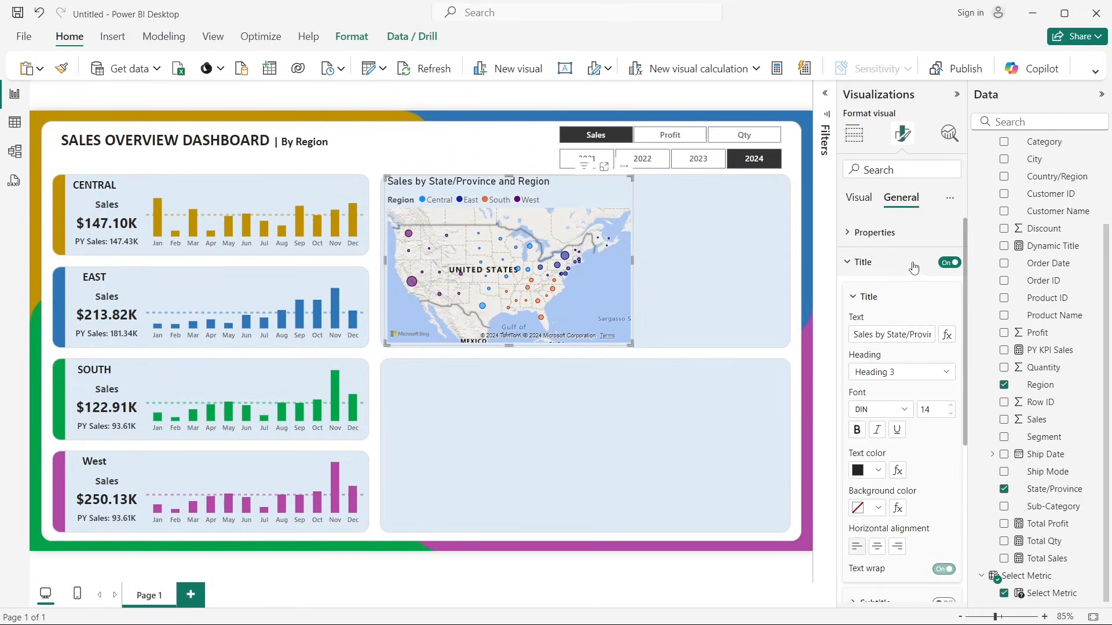
pyautogui.click(887, 335)
pyautogui.moveTo(907, 335)
pyautogui.mouseDown()
pyautogui.moveTo(963, 326)
pyautogui.moveTo(925, 336)
pyautogui.mouseUp()
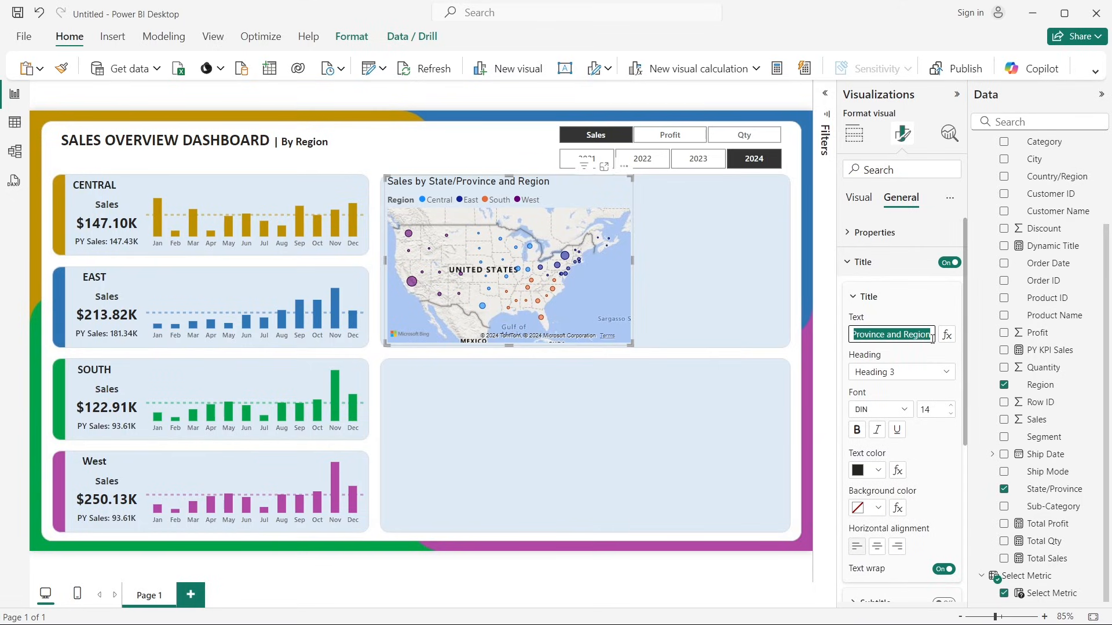
pyautogui.press('BackSpace')
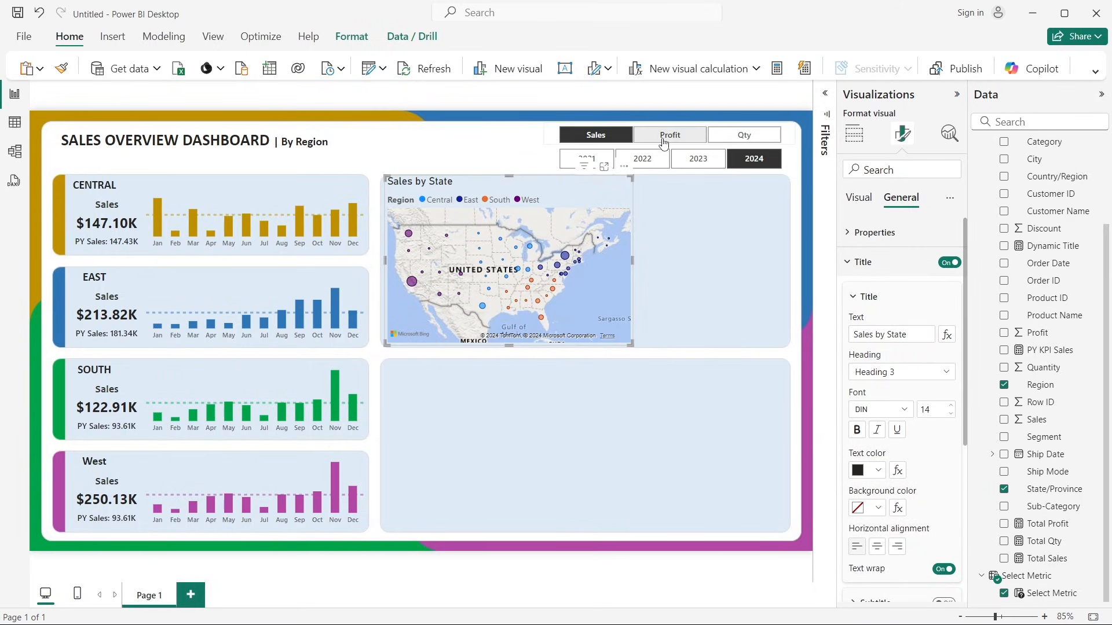
# Step: Switch the metric between Sales, Profit and Qty to check how the map's bubbles respond
pyautogui.click(665, 142)
pyautogui.click(745, 139)
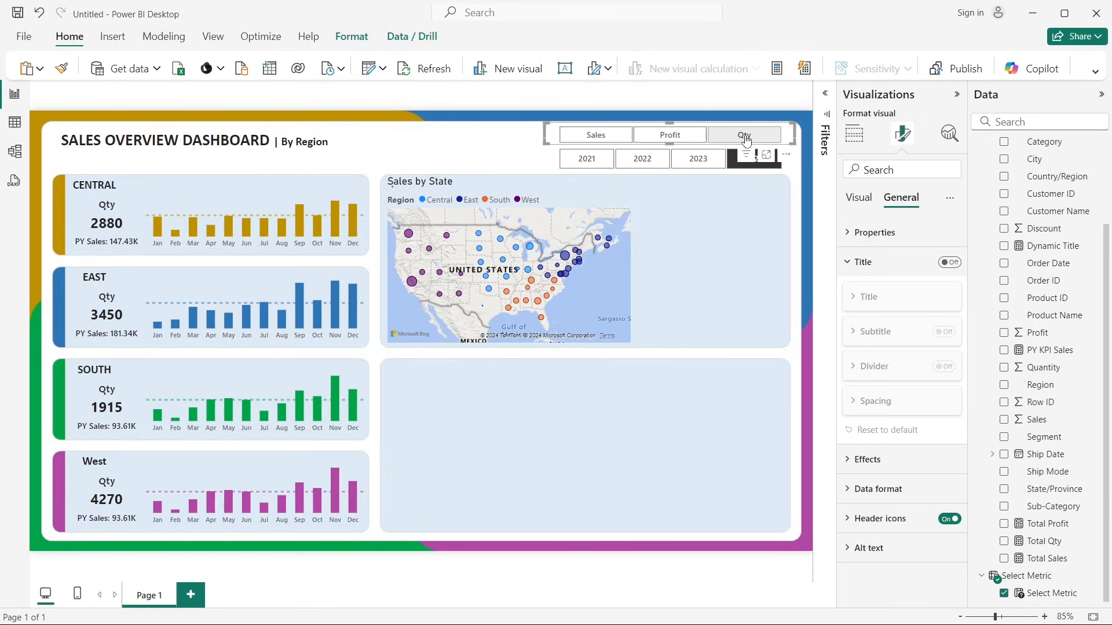
pyautogui.click(605, 139)
pyautogui.click(682, 140)
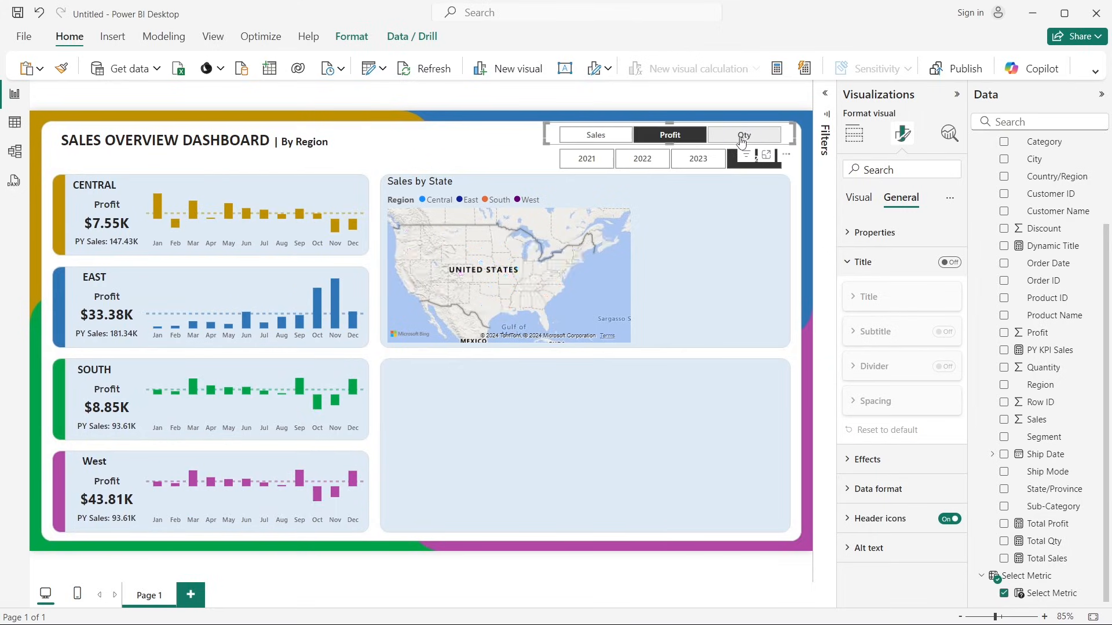
pyautogui.click(741, 139)
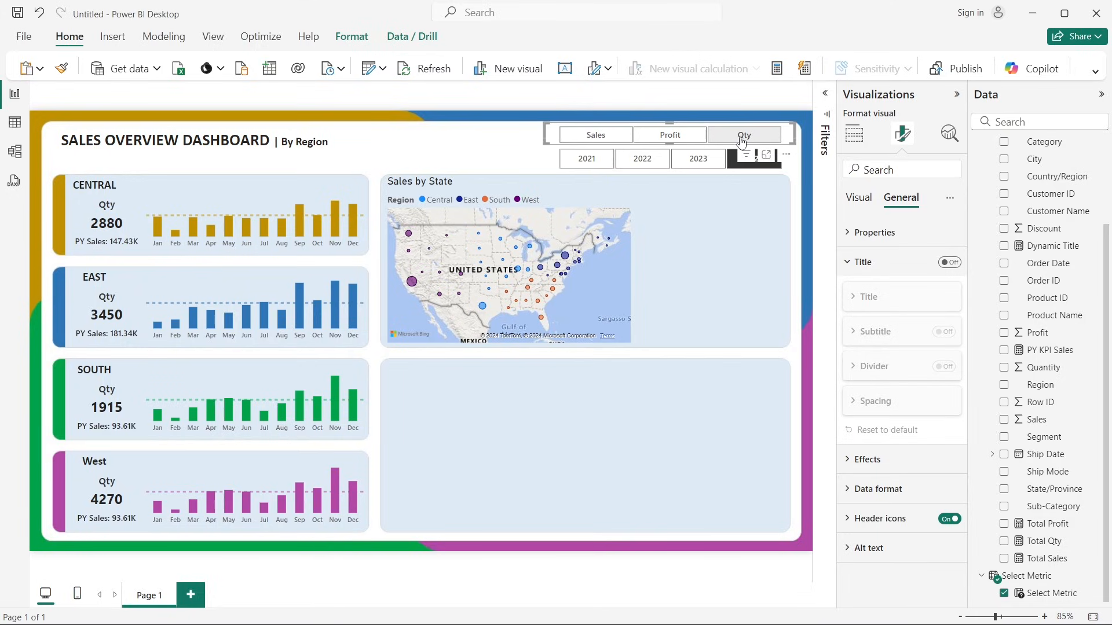
# Step: Nudge the Sales by State map slightly down within its panel
pyautogui.click(426, 186)
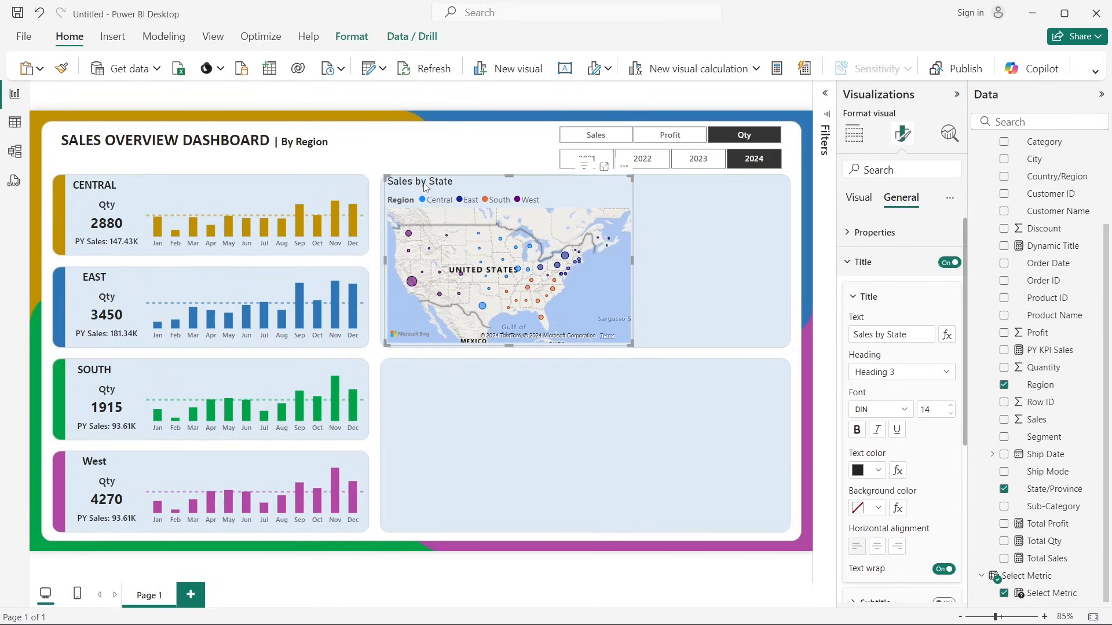
pyautogui.moveTo(505, 177); pyautogui.dragTo(507, 181)
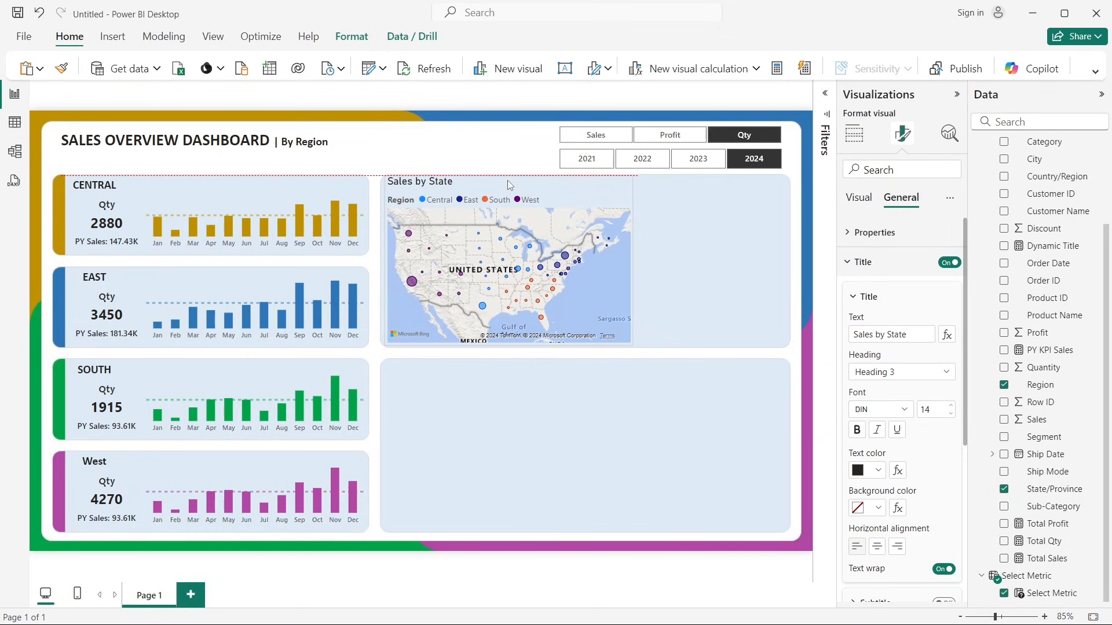
pyautogui.click(641, 196)
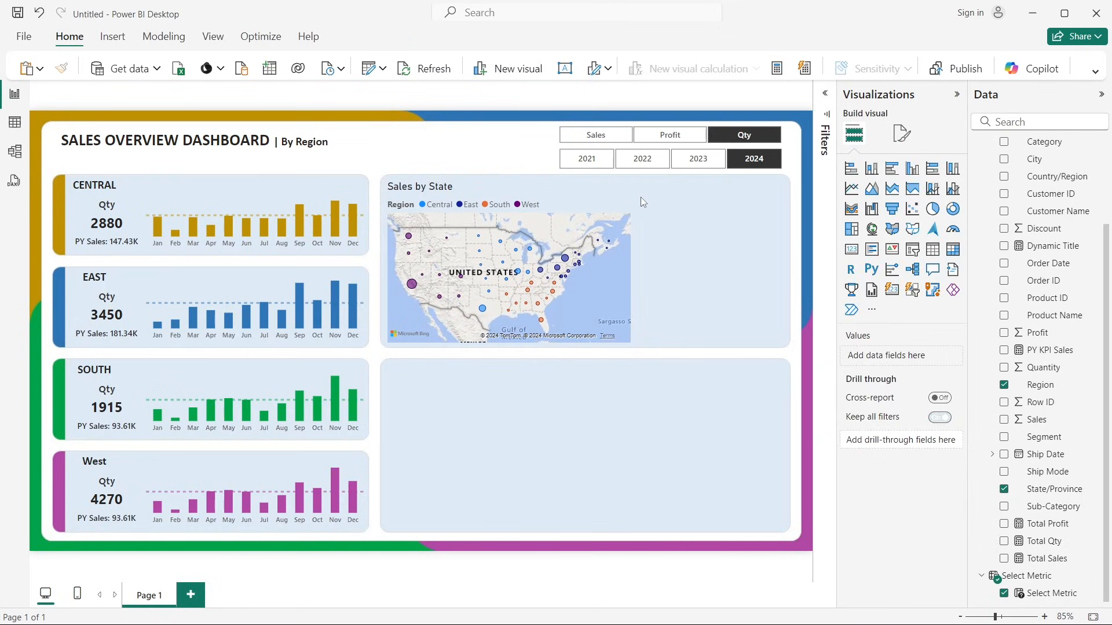
pyautogui.click(477, 183)
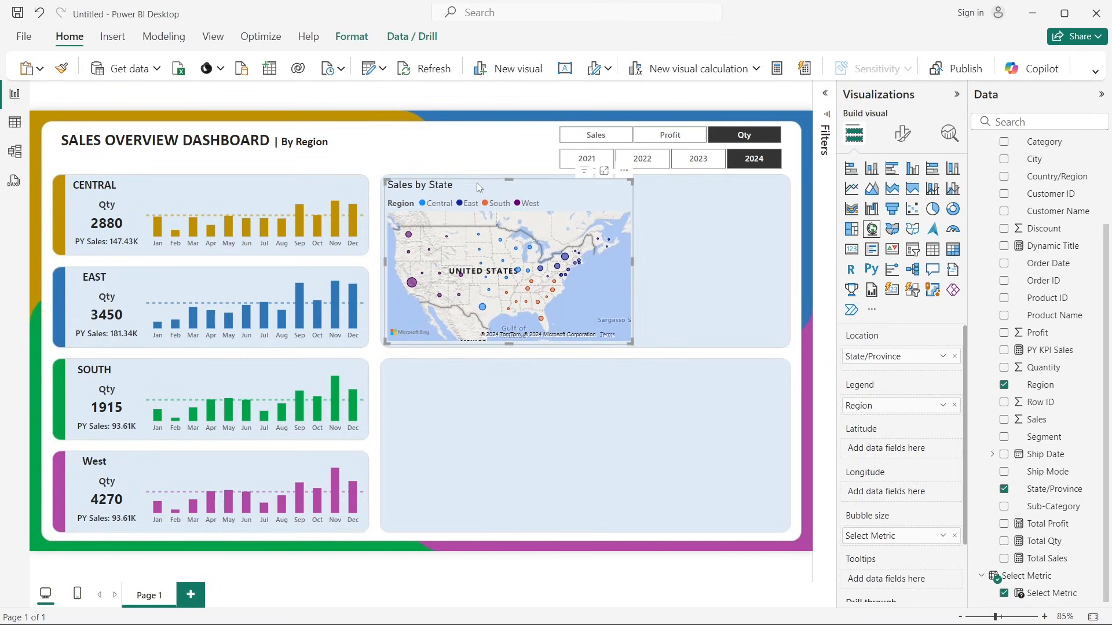
pyautogui.click(415, 138)
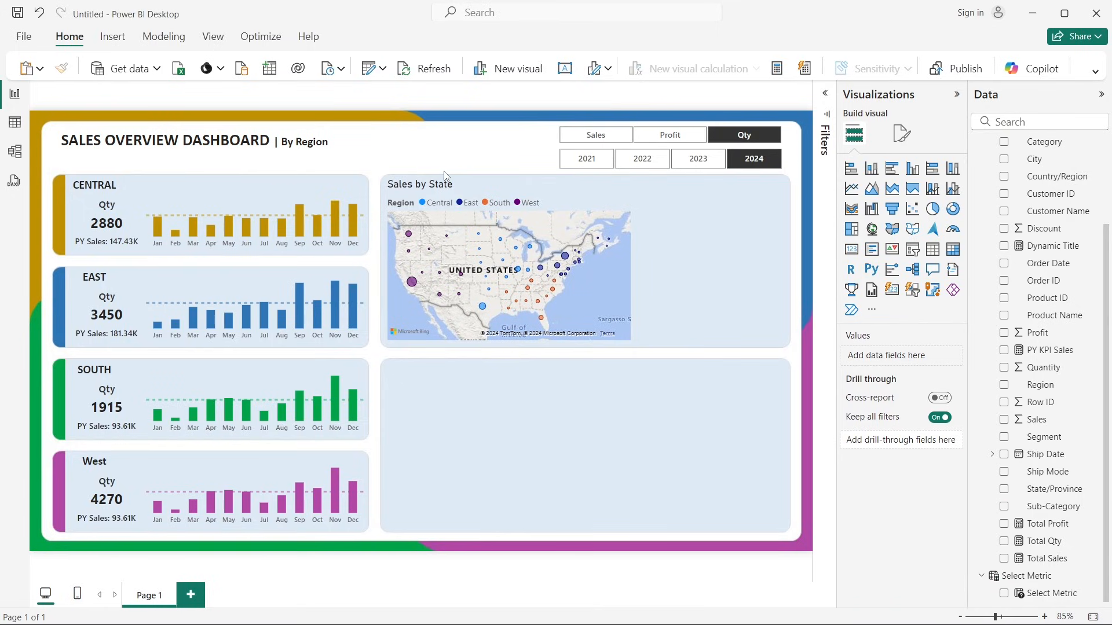
# Step: Switch the metric to Sales, Profit and back to Sales to compare the map title with the selected metric
pyautogui.click(596, 135)
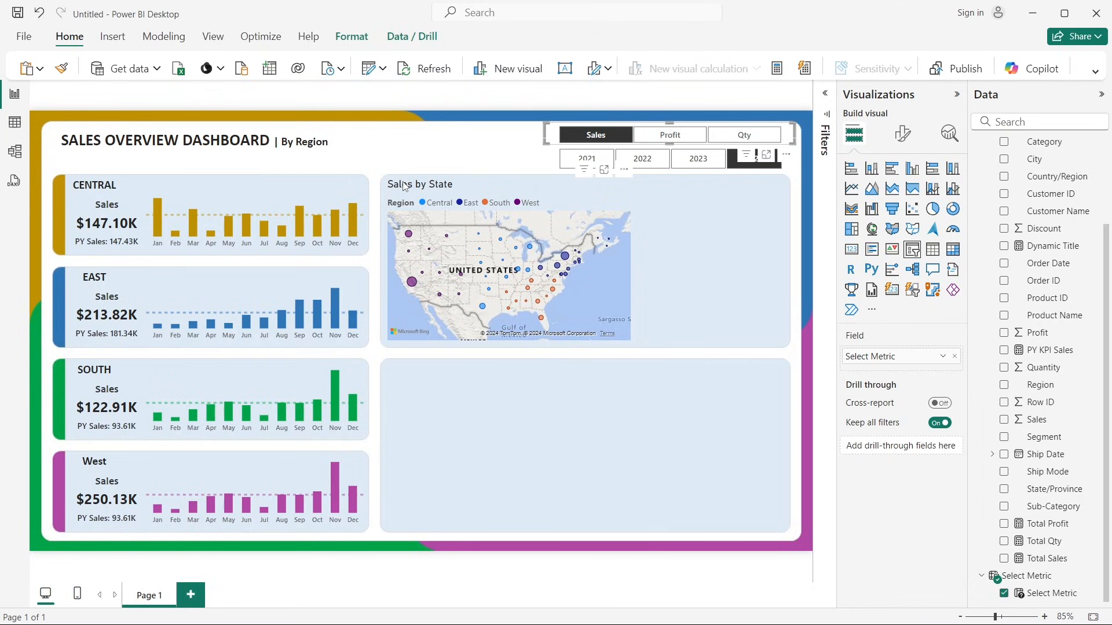
pyautogui.click(670, 134)
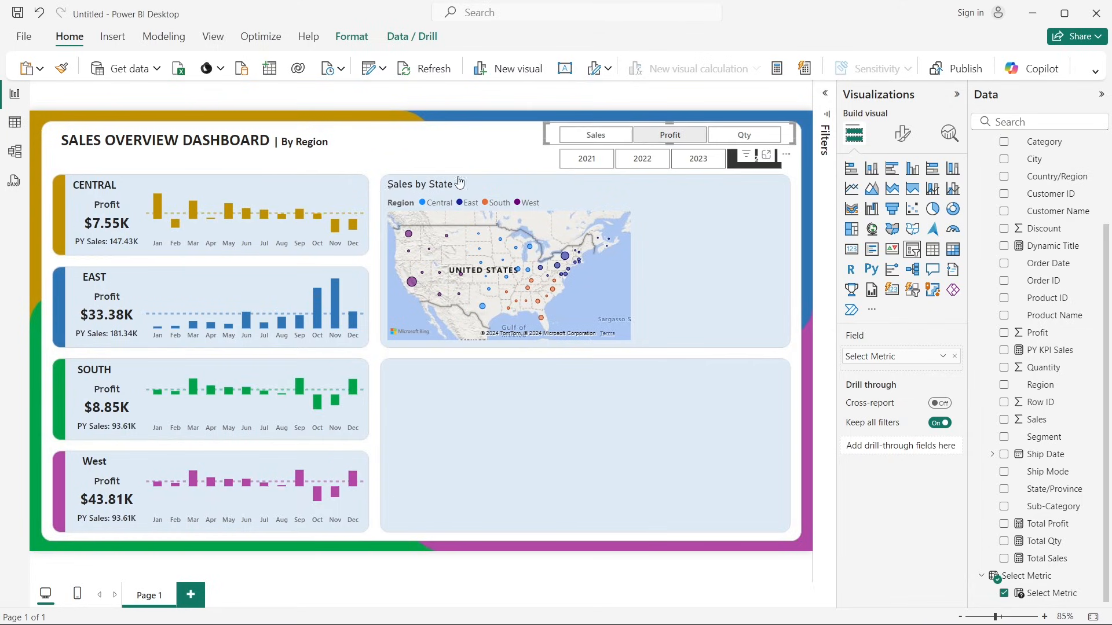
pyautogui.click(596, 135)
pyautogui.click(488, 139)
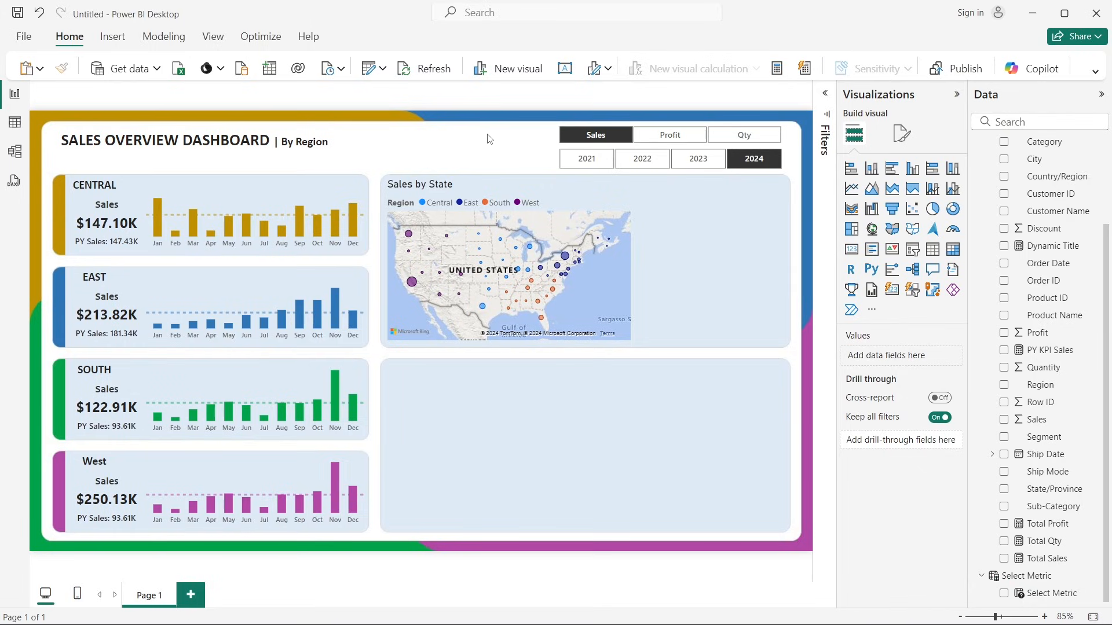
# Step: Turn off the map's legend and set its bubble size to -2
pyautogui.click(593, 189)
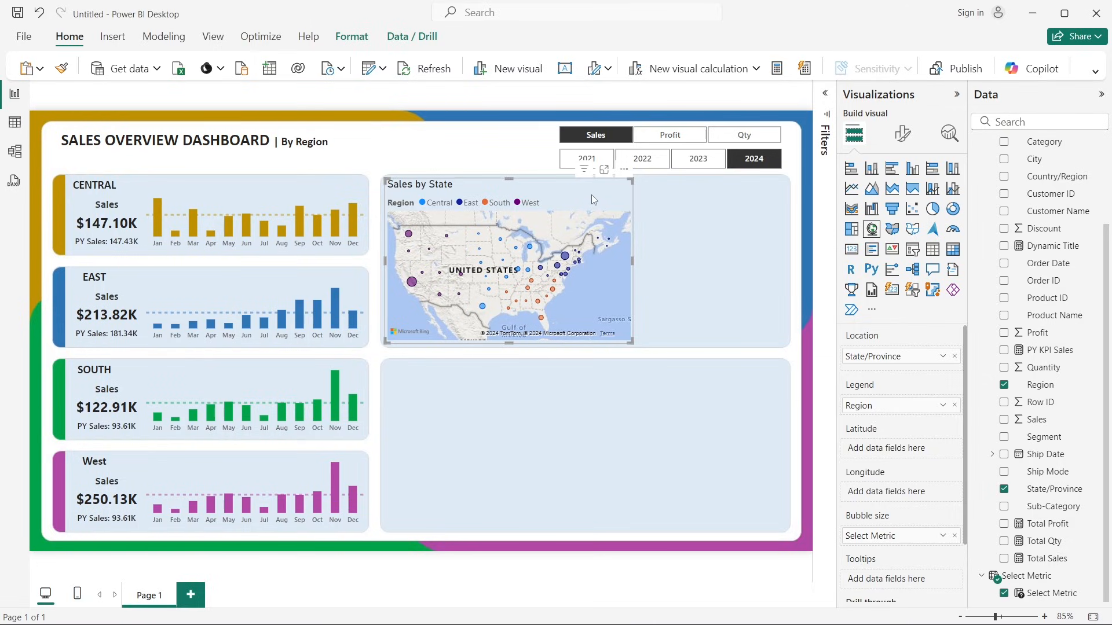
pyautogui.click(905, 130)
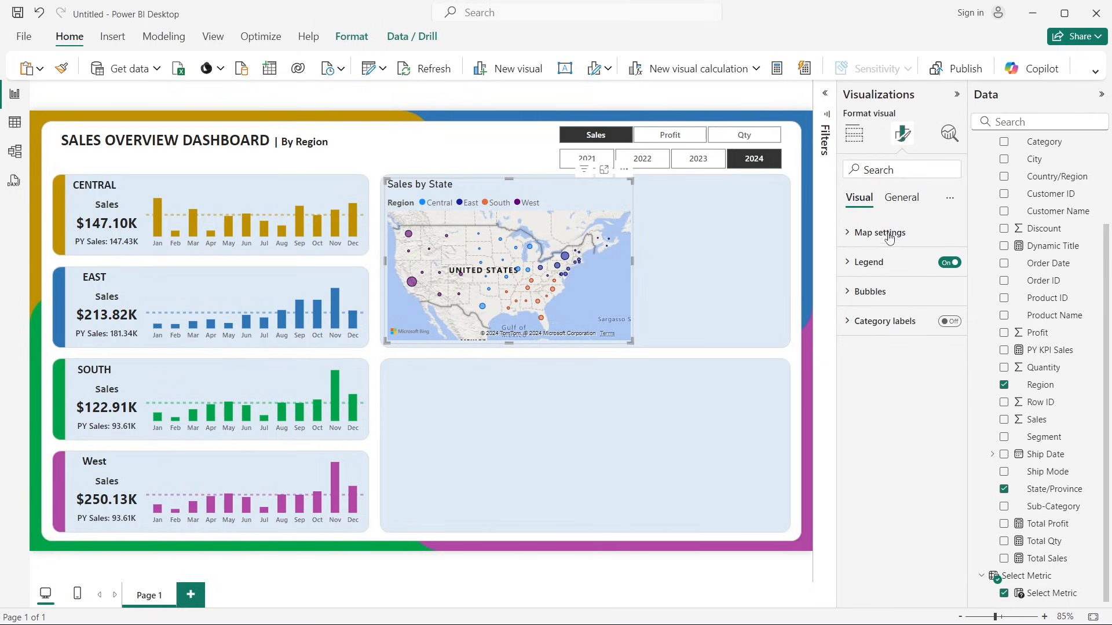
pyautogui.click(949, 263)
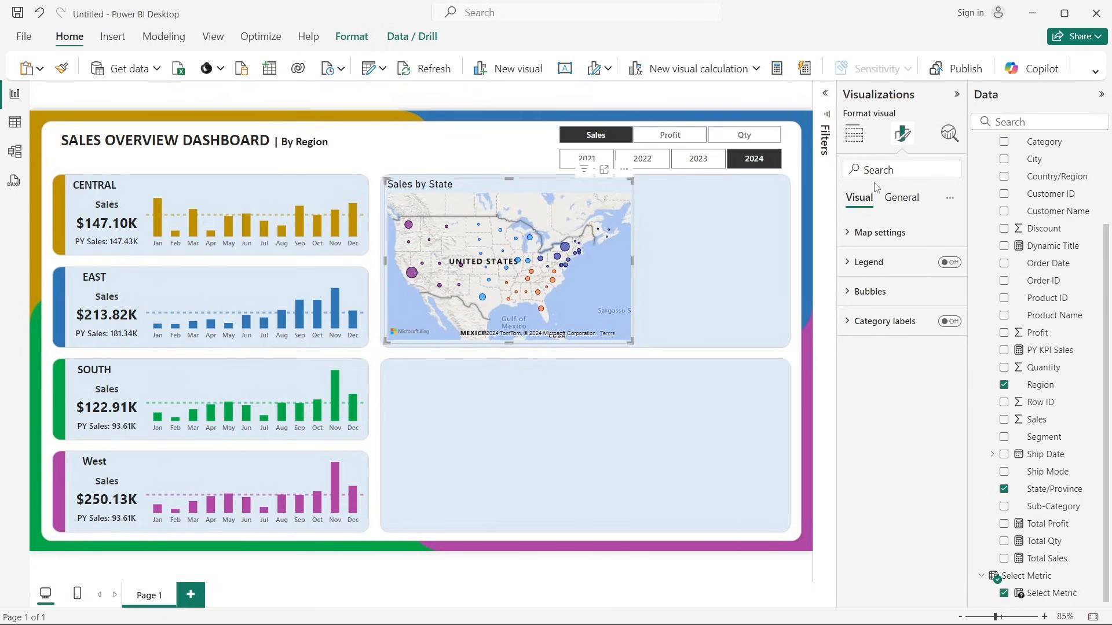
pyautogui.click(888, 291)
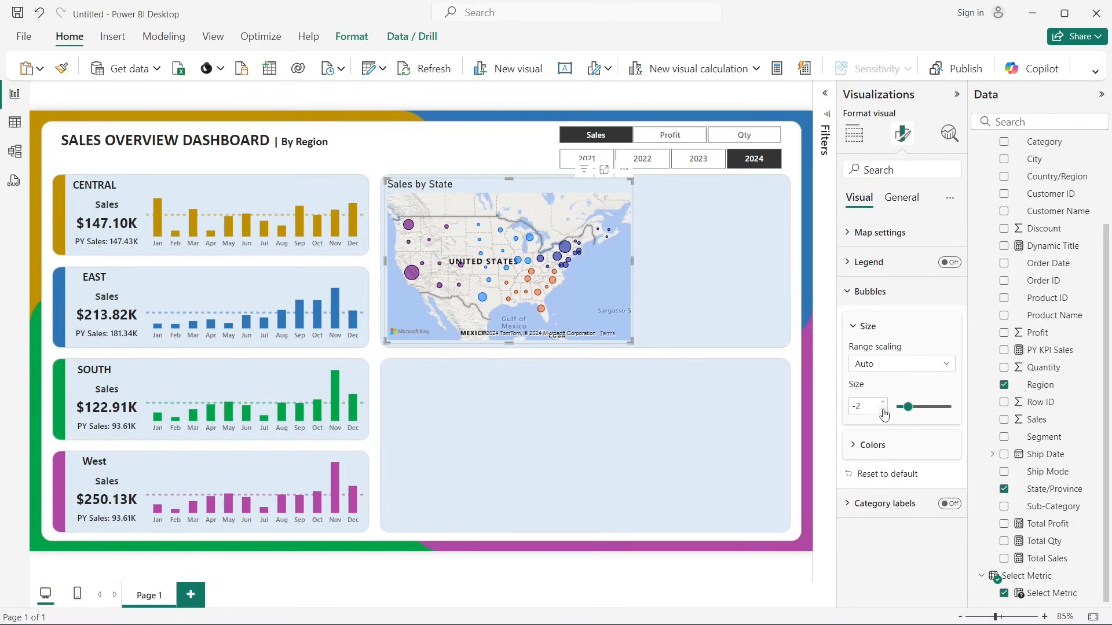
pyautogui.click(883, 409)
# Step: Recolor the map's bubbles to match the KPI cards: Central gold (#BF9000), East blue, South green and West magenta
pyautogui.click(864, 445)
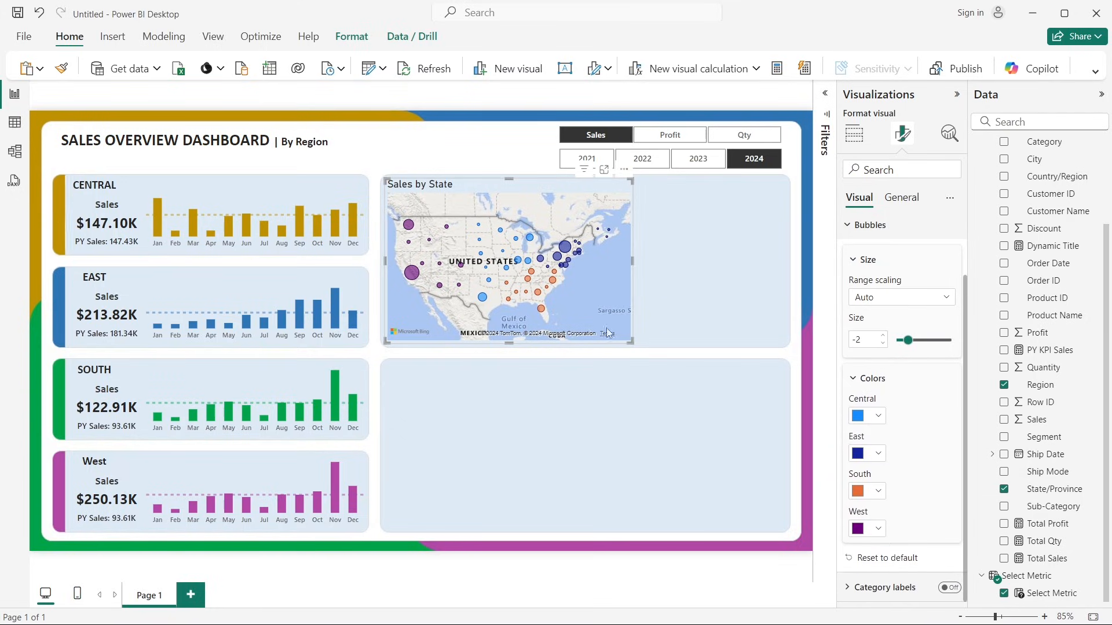
pyautogui.click(878, 417)
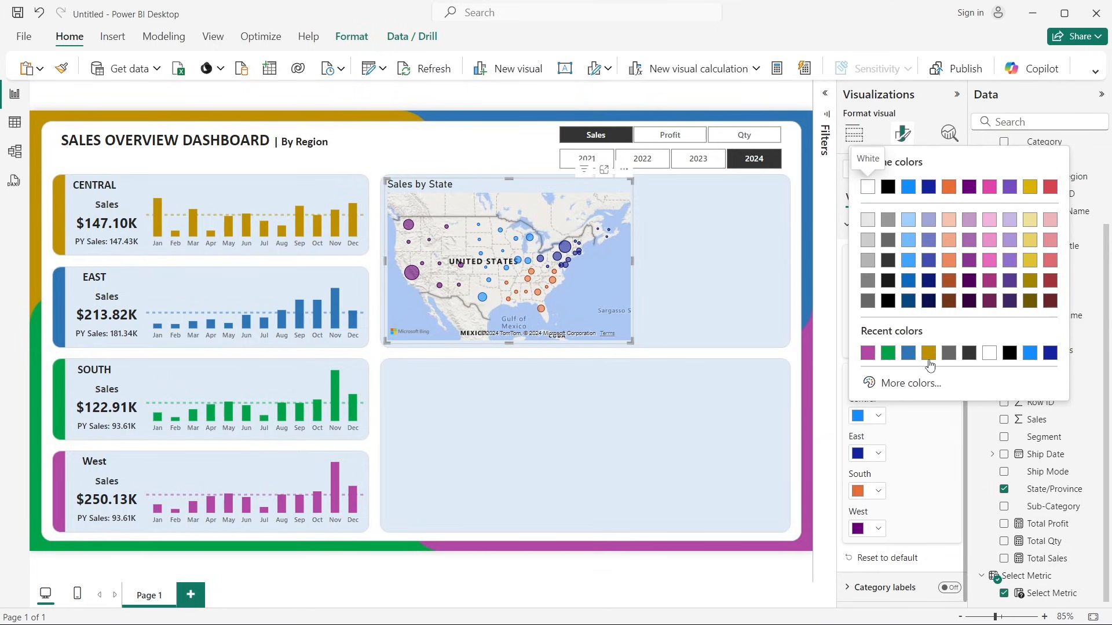
pyautogui.click(928, 359)
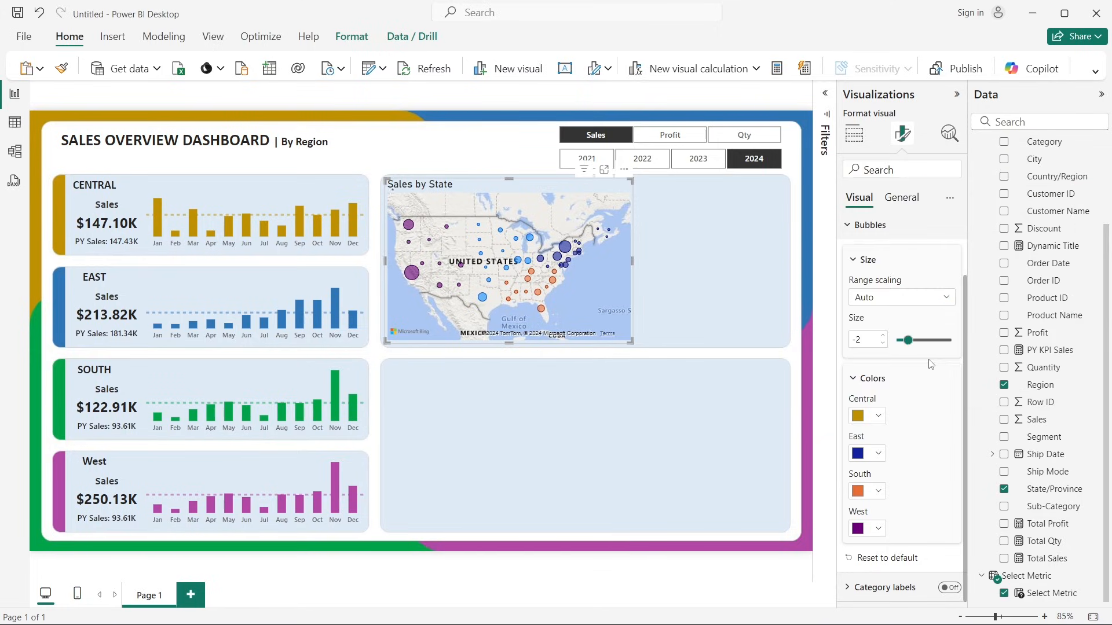
pyautogui.click(878, 455)
pyautogui.click(928, 401)
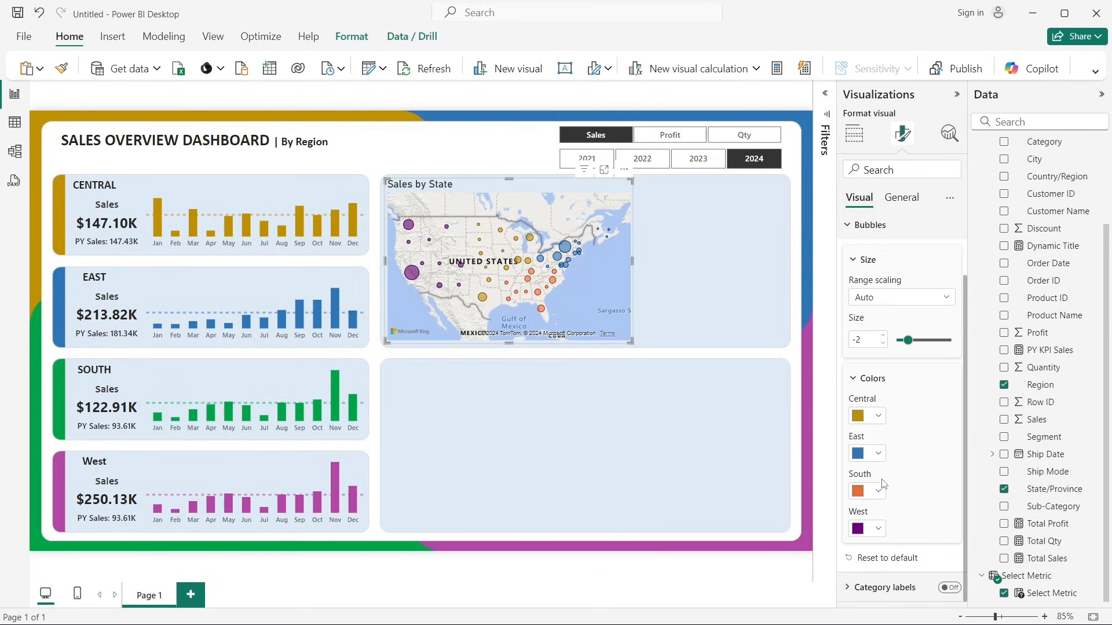
pyautogui.click(880, 490)
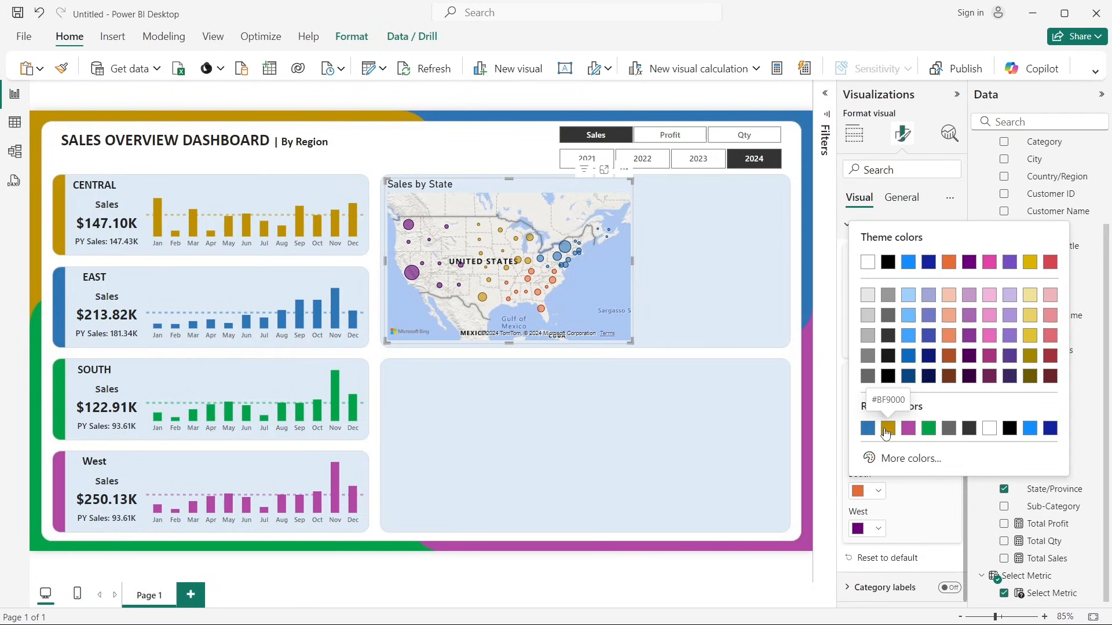
pyautogui.click(928, 428)
pyautogui.click(876, 529)
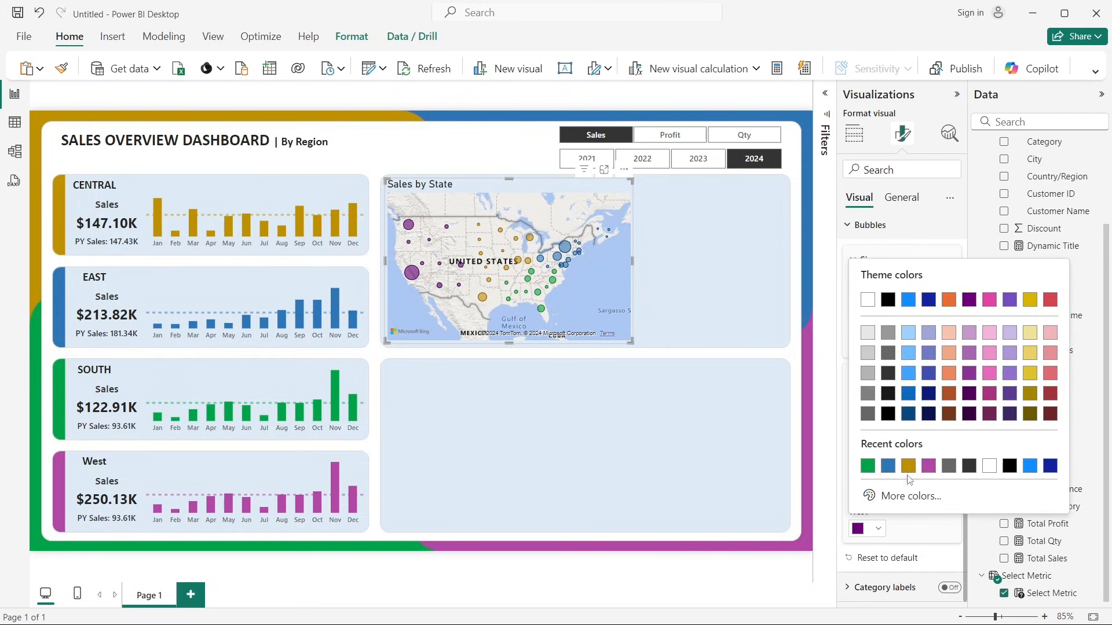
pyautogui.click(929, 466)
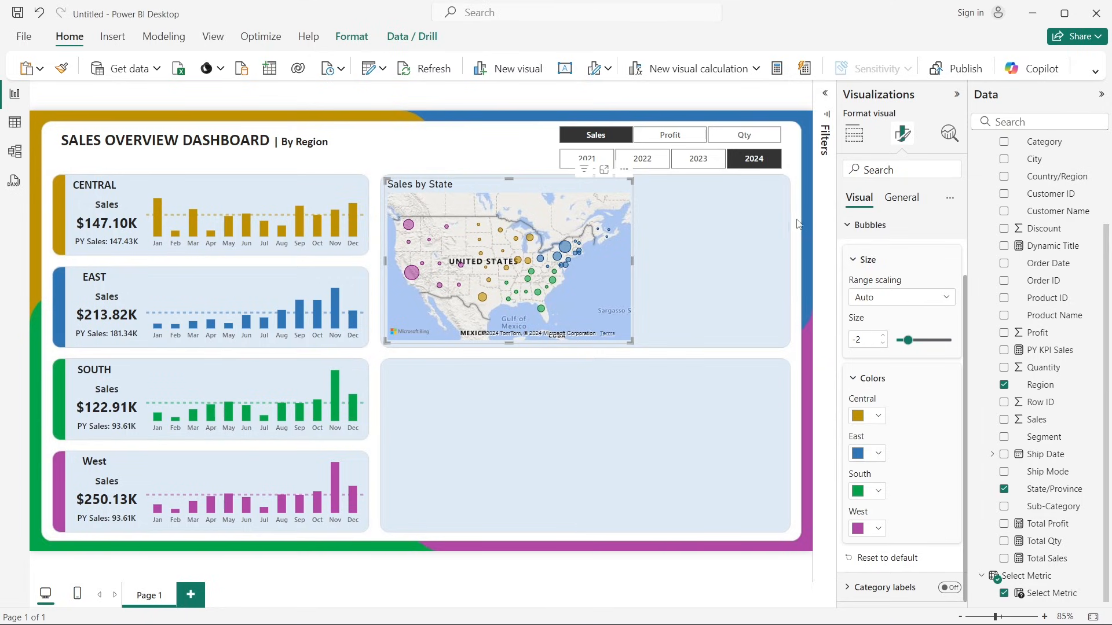
# Step: Switch the metric to Profit and Qty, and inspect New York's bubble details on the enlarged map
pyautogui.click(789, 137)
pyautogui.click(688, 137)
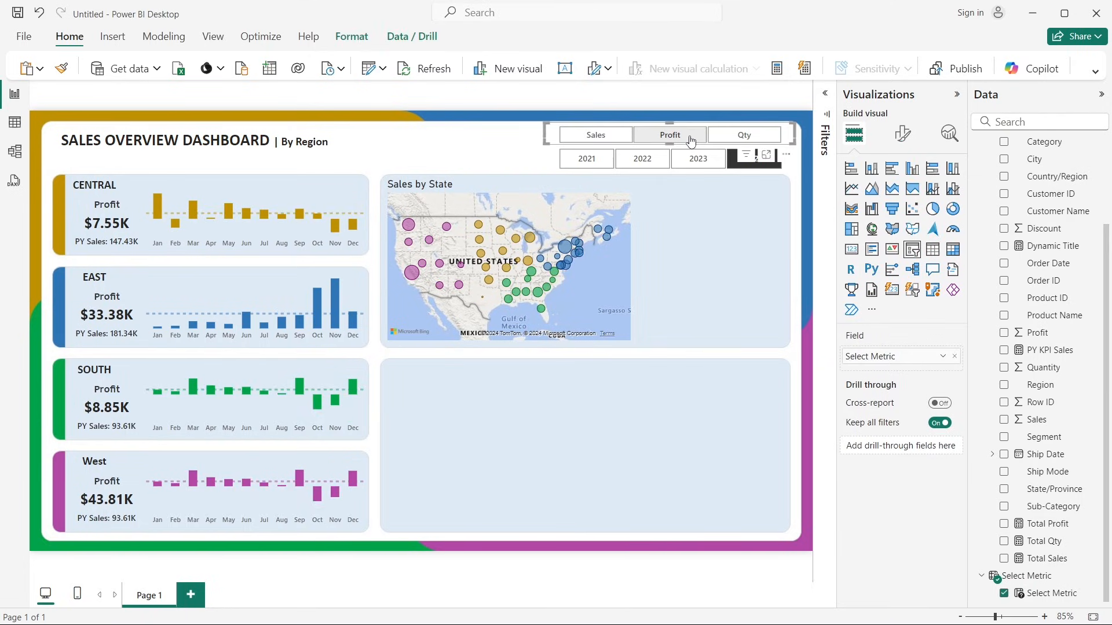
pyautogui.click(744, 136)
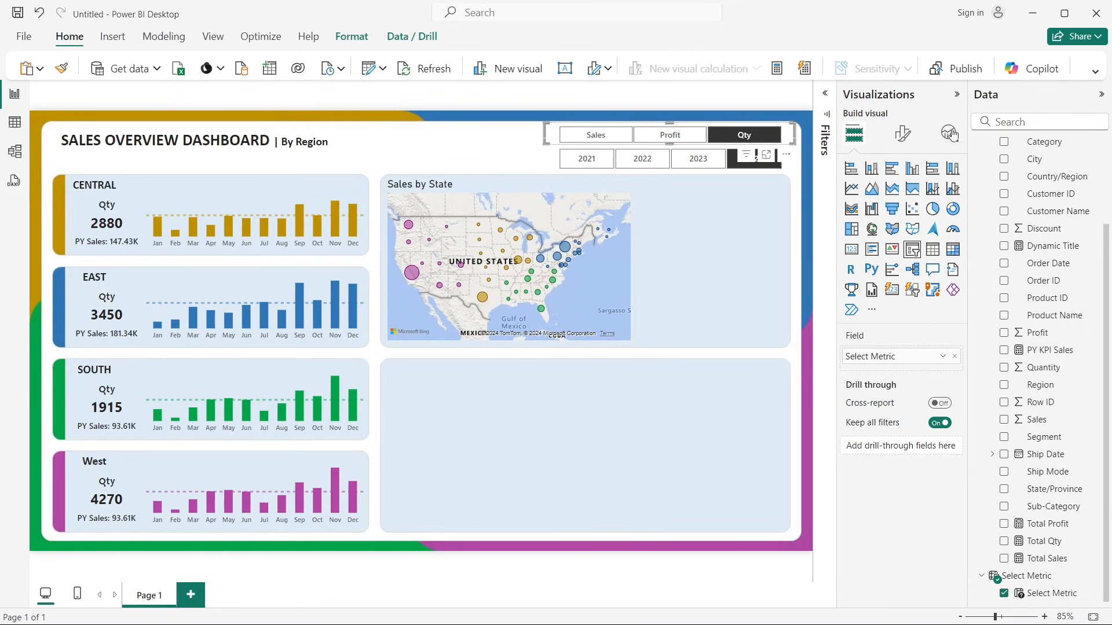
pyautogui.click(957, 99)
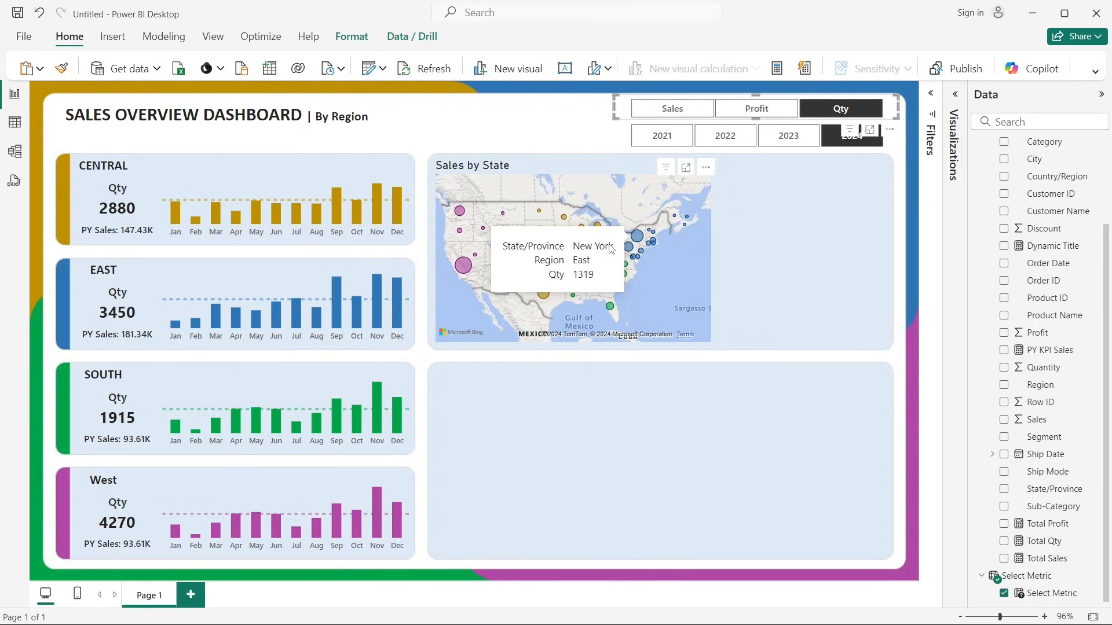
pyautogui.moveTo(636, 239)
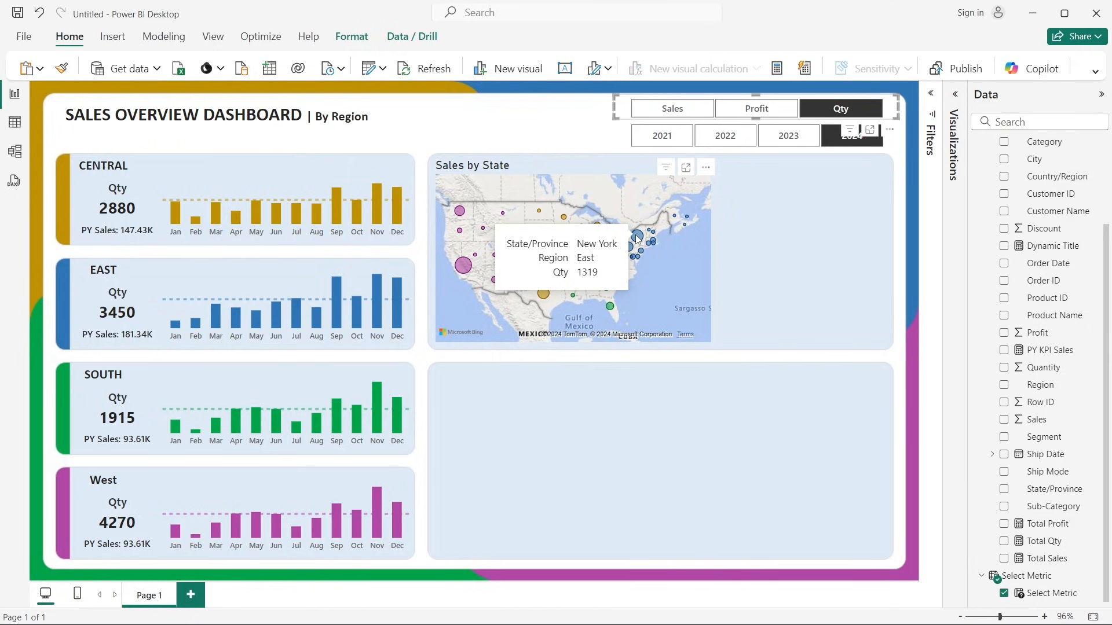
pyautogui.click(762, 221)
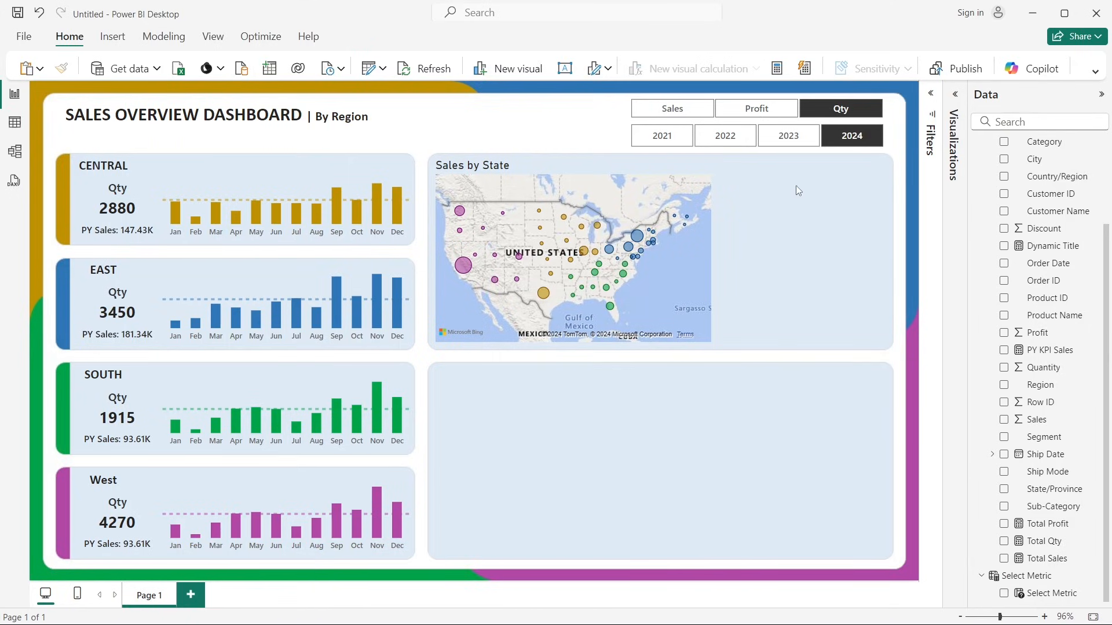
# Step: Insert a clustered bar chart over the map's eastern part and extend its height down into the lower panel
pyautogui.click(944, 109)
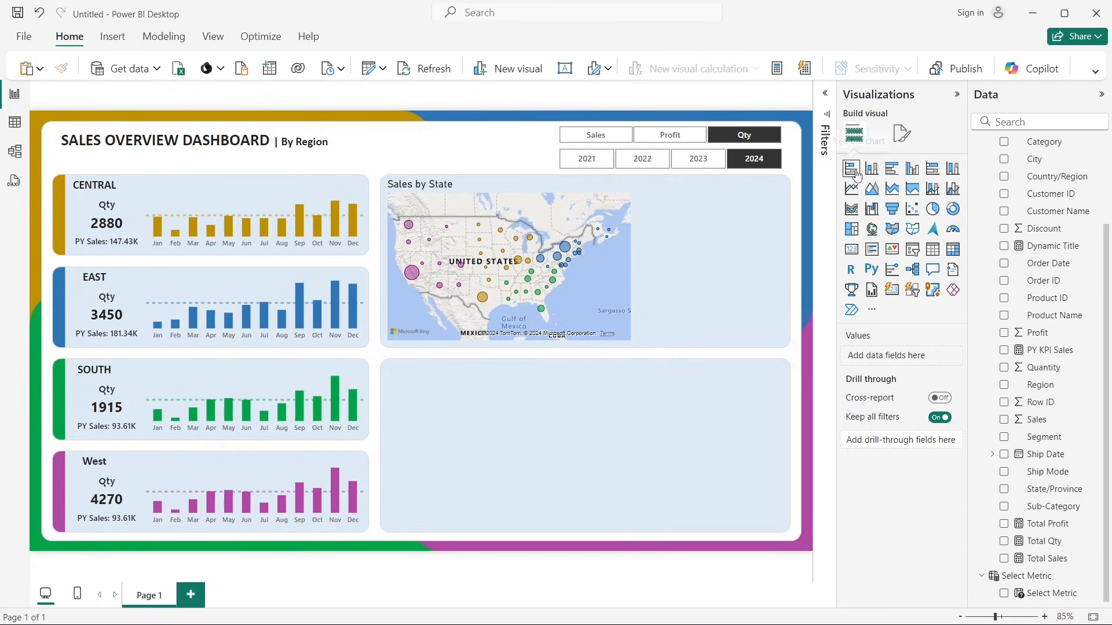
pyautogui.click(888, 170)
pyautogui.moveTo(241, 400); pyautogui.dragTo(693, 207)
pyautogui.moveTo(670, 278); pyautogui.dragTo(674, 408)
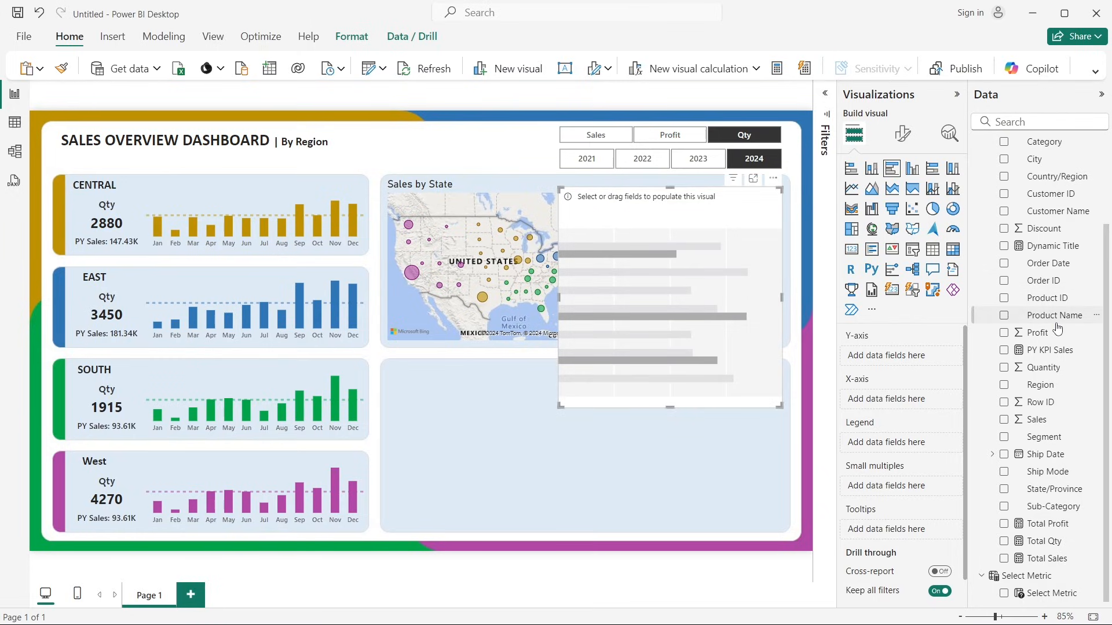
# Step: Assign State/Province to the bar chart's Y-axis and Select Metric to its X-axis
pyautogui.scroll(3, 1042, 246)
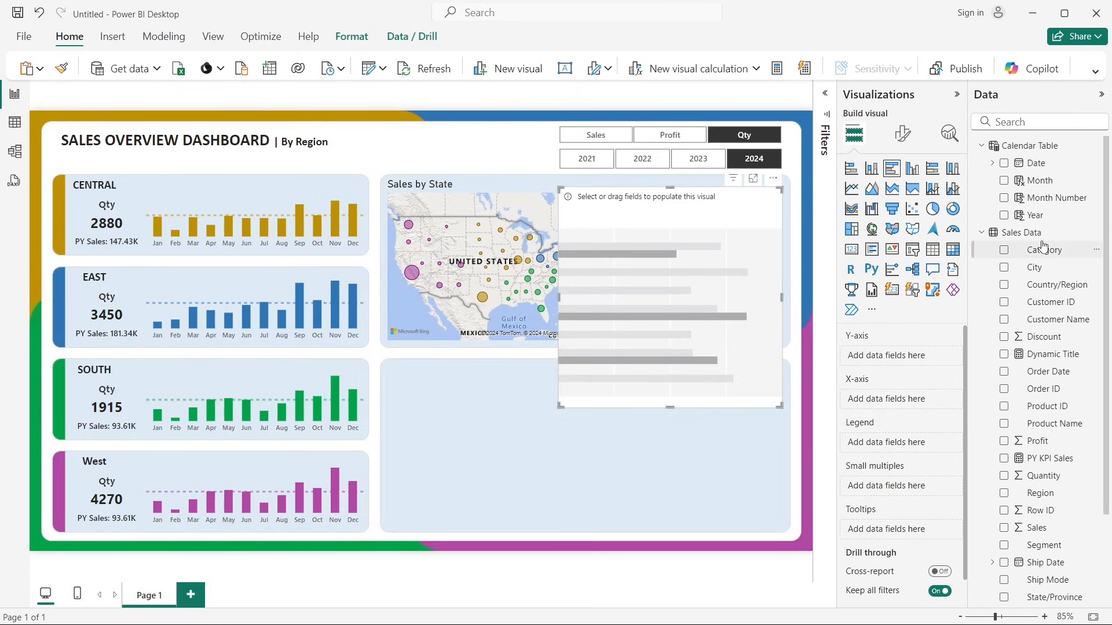
pyautogui.scroll(-2, 1042, 246)
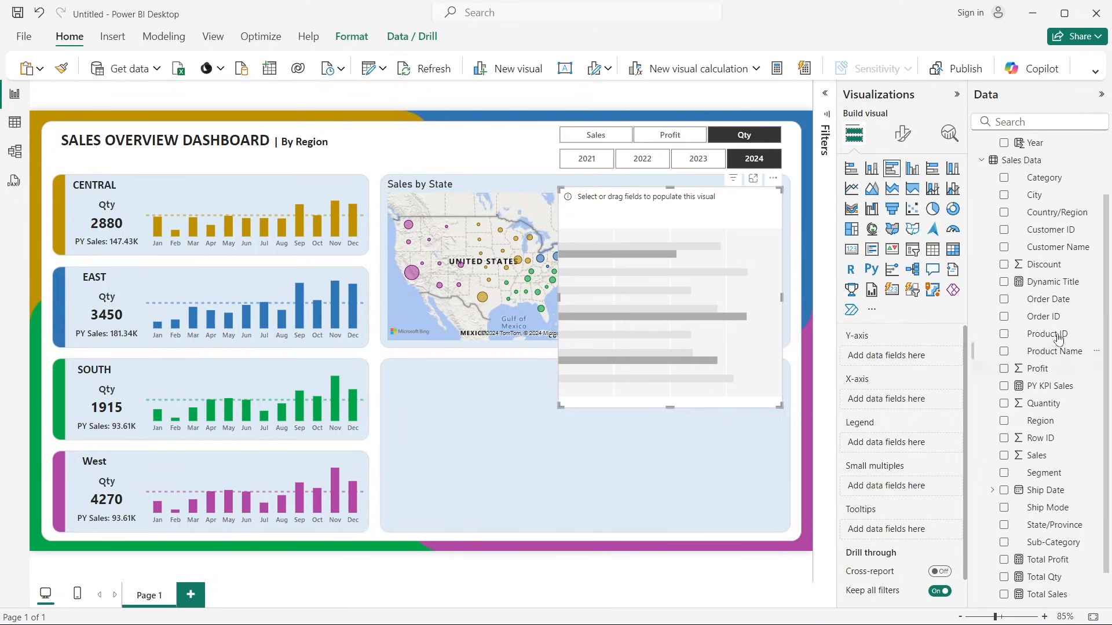
pyautogui.scroll(-1, 1059, 279)
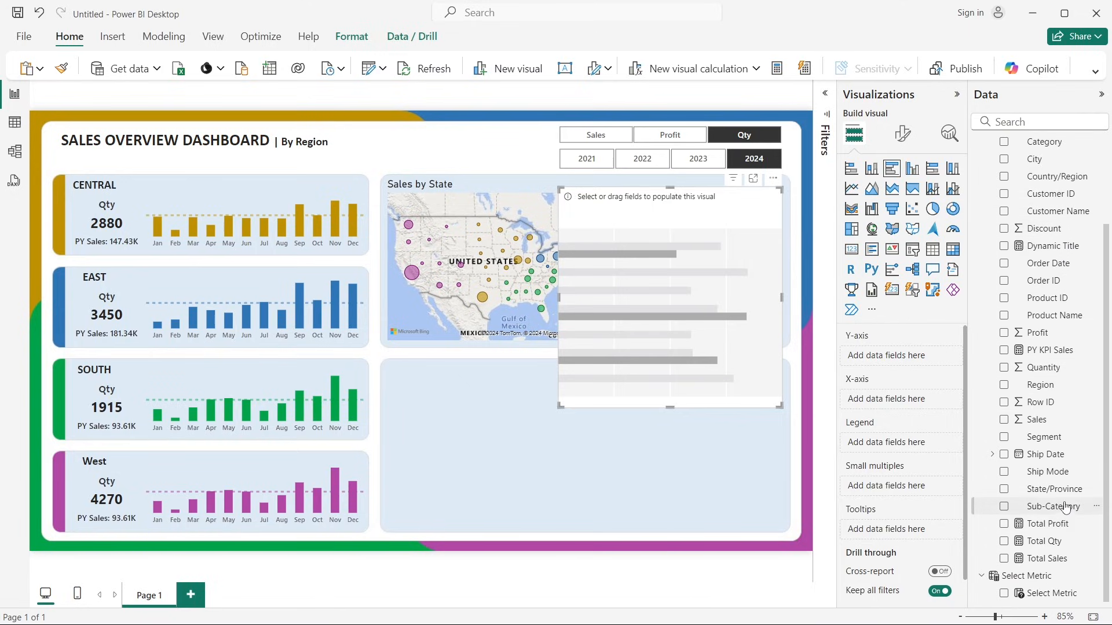
pyautogui.moveTo(1039, 489); pyautogui.dragTo(899, 358)
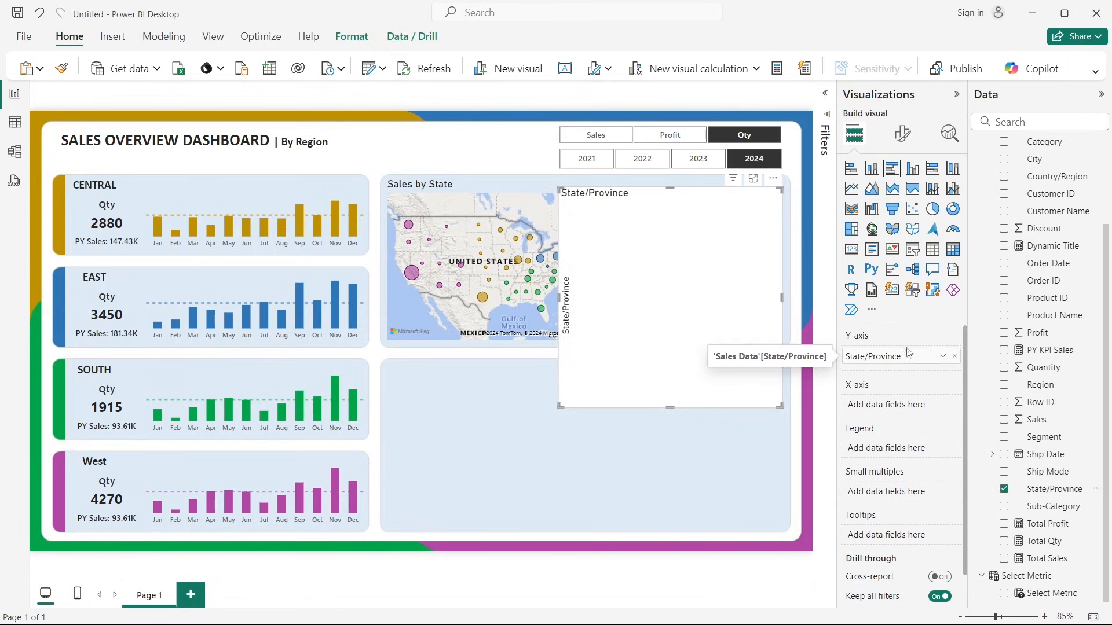
pyautogui.moveTo(1019, 593); pyautogui.dragTo(913, 412)
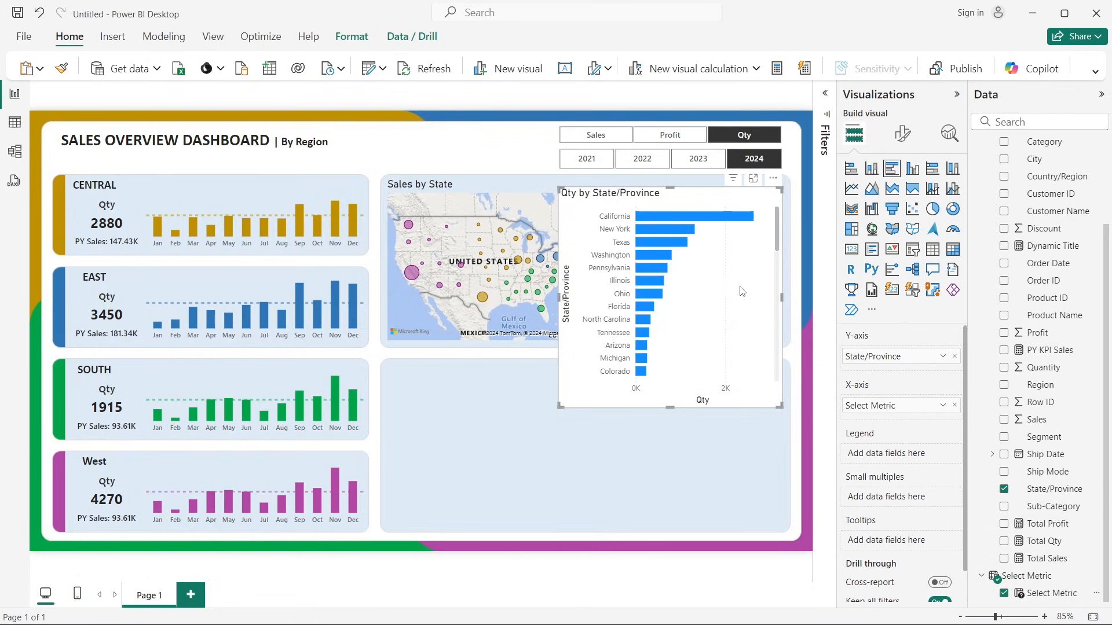
# Step: Turn off the title and background of the state bar chart
pyautogui.click(902, 134)
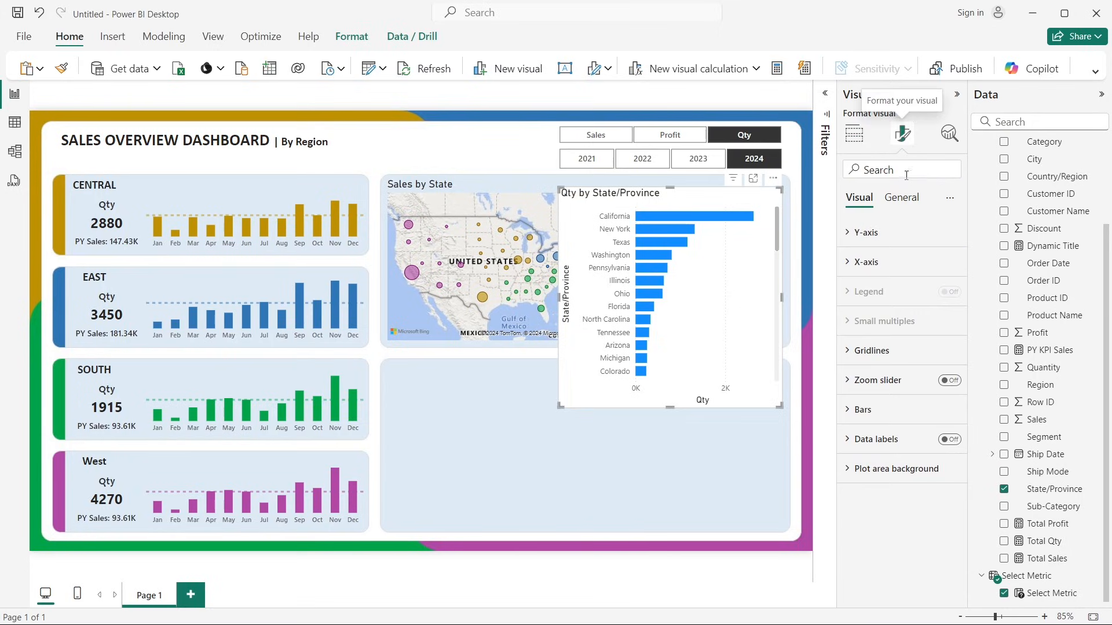
pyautogui.click(901, 197)
pyautogui.click(949, 262)
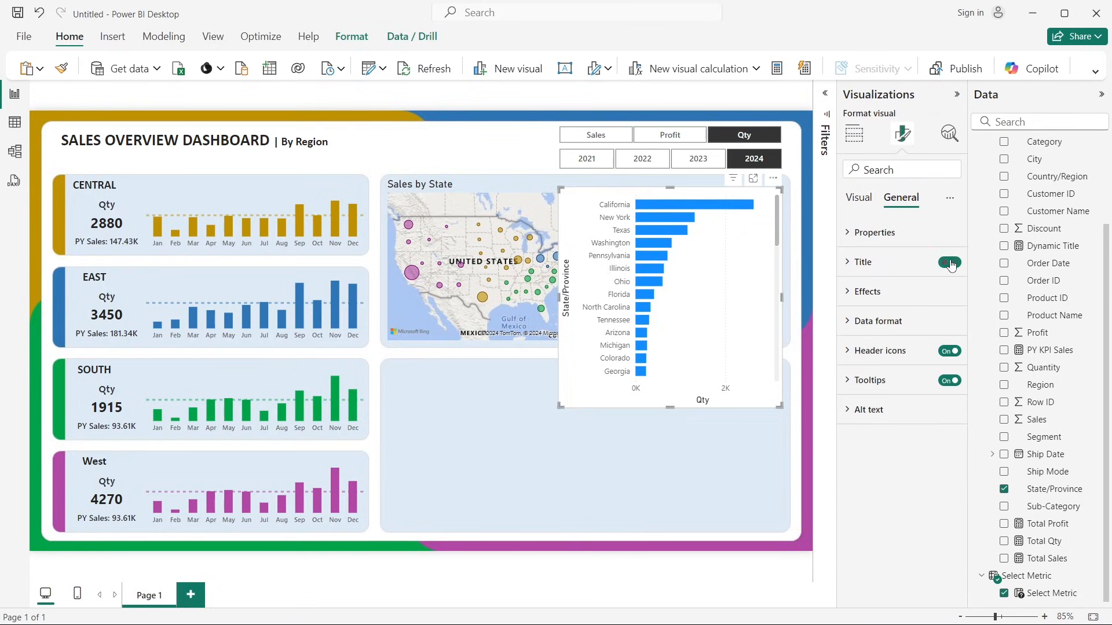
pyautogui.click(913, 298)
pyautogui.click(939, 327)
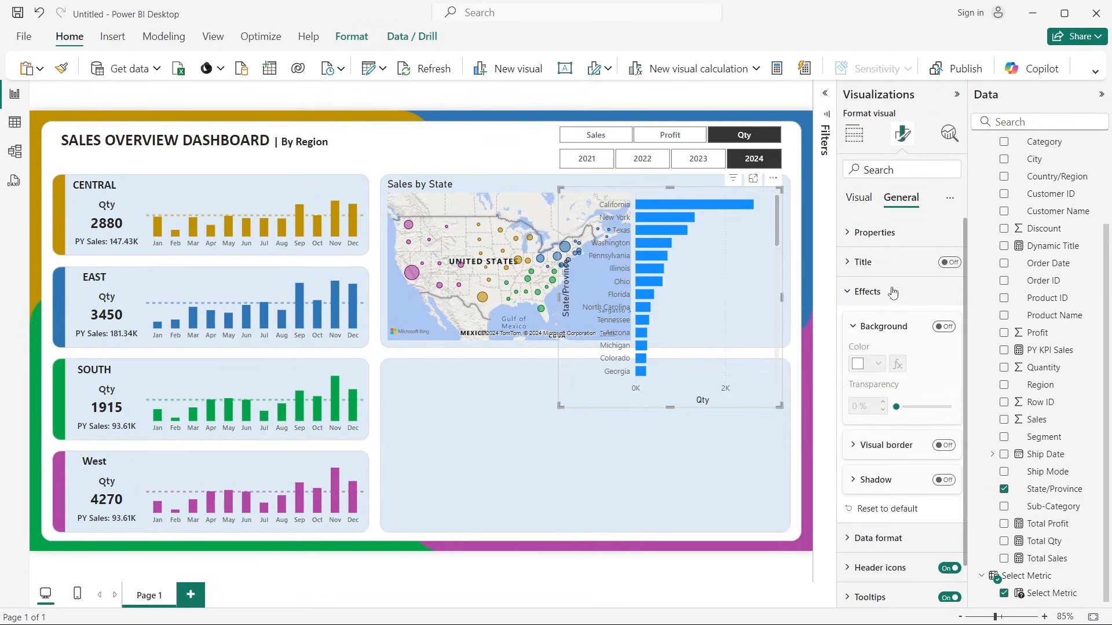
# Step: Add Region as the bar chart's legend and convert the visual to a stacked bar chart
pyautogui.click(854, 135)
pyautogui.scroll(-1, 901, 410)
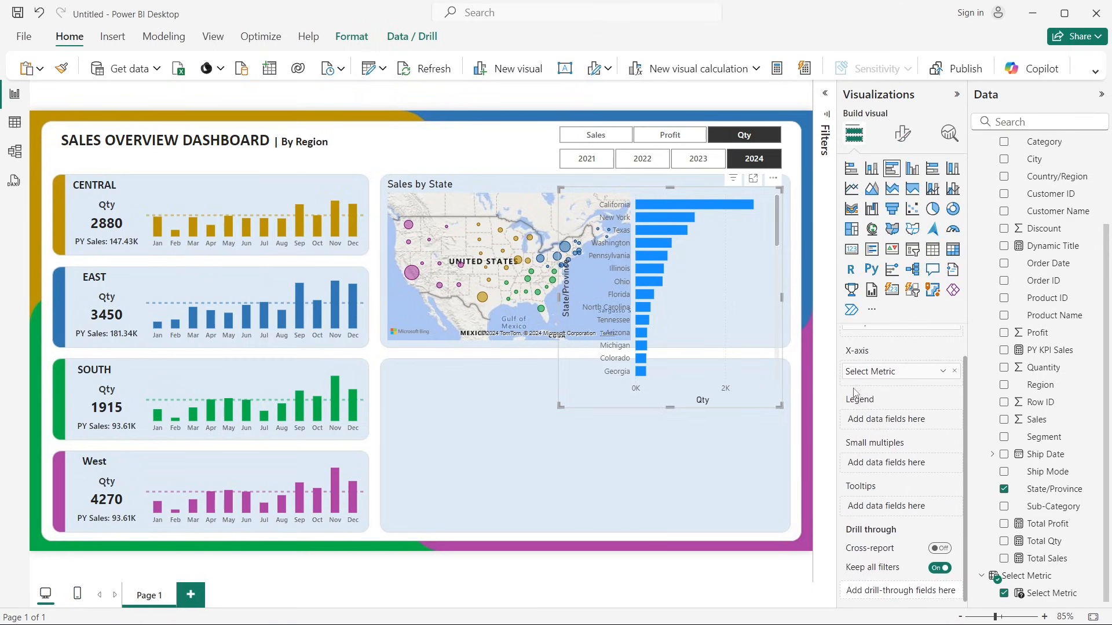
pyautogui.scroll(3, 1086, 268)
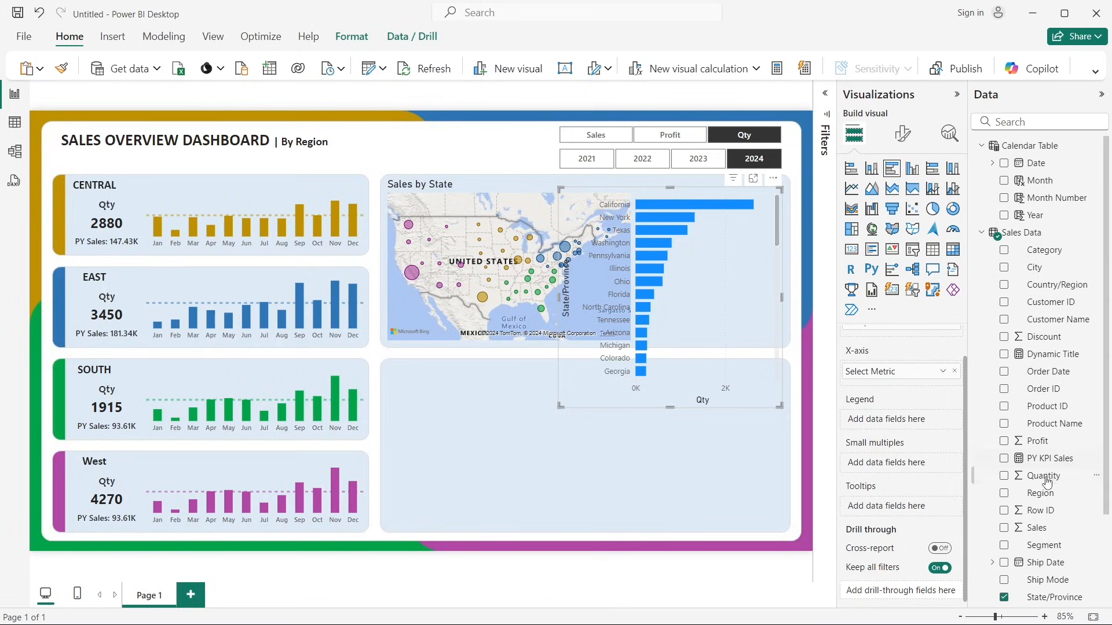
pyautogui.moveTo(1039, 495); pyautogui.dragTo(908, 427)
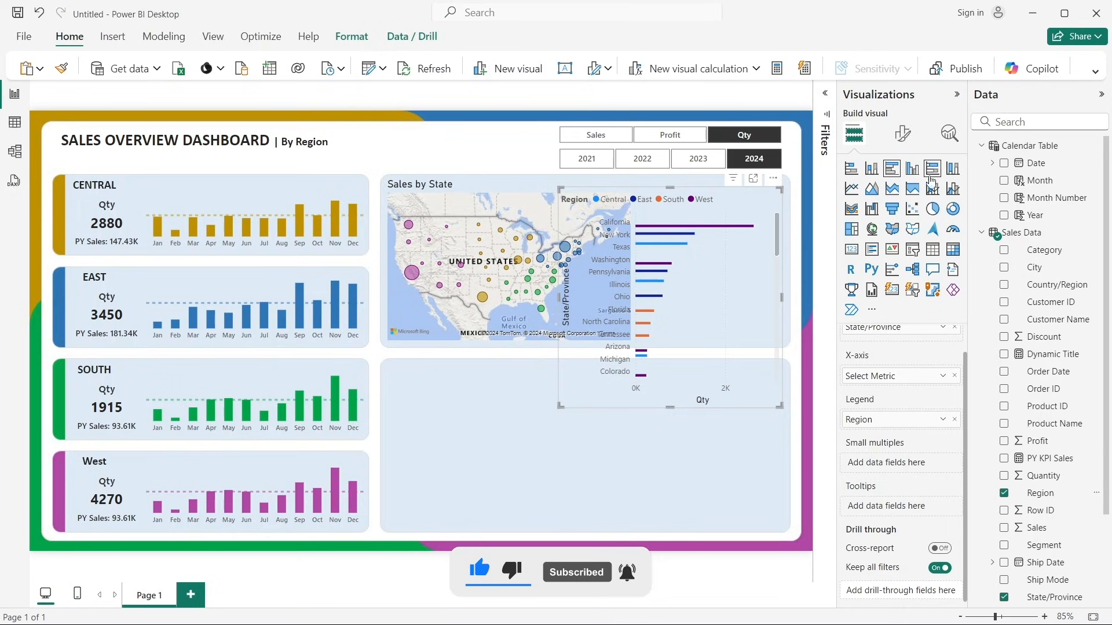
pyautogui.click(855, 174)
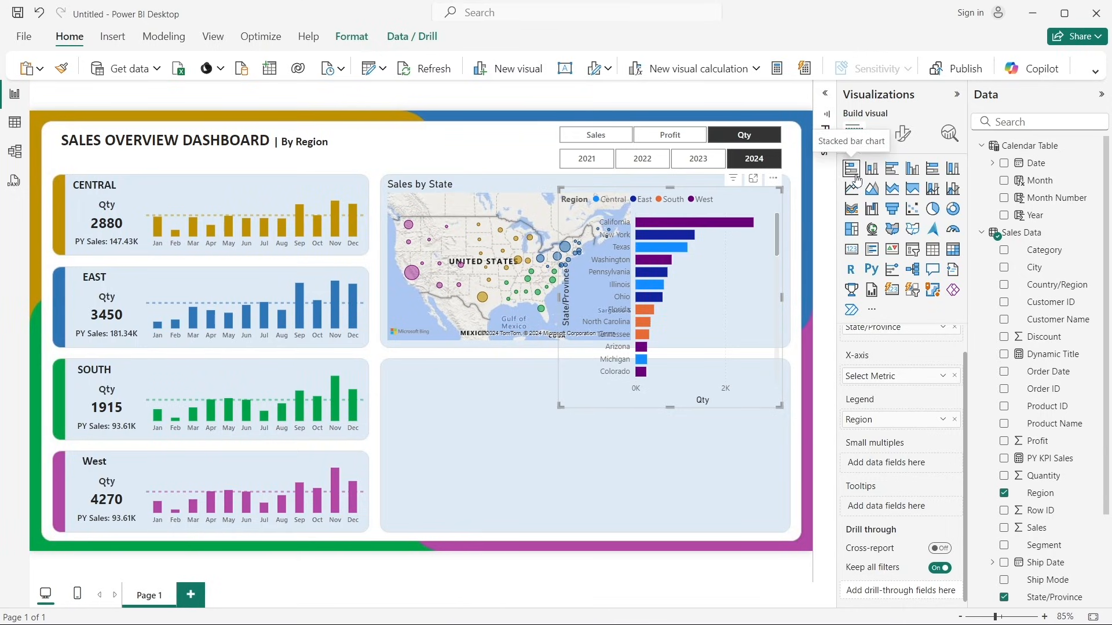
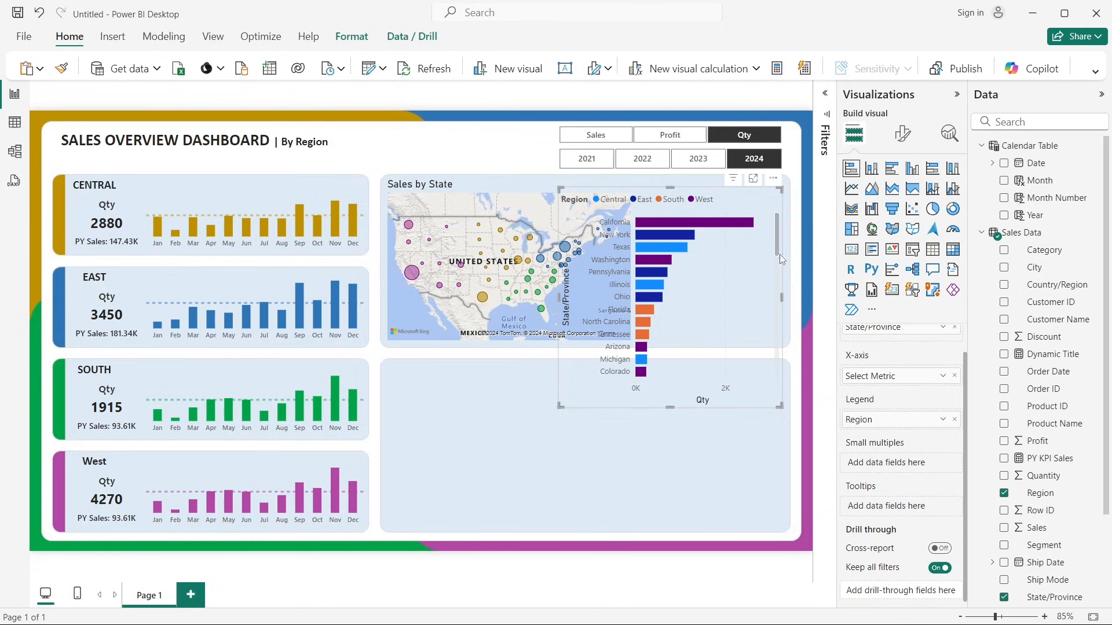
# Step: Hide the bar chart's legend, and move and resize the chart to fit the Sales by State panel beside the map
pyautogui.moveTo(756, 266); pyautogui.dragTo(763, 248)
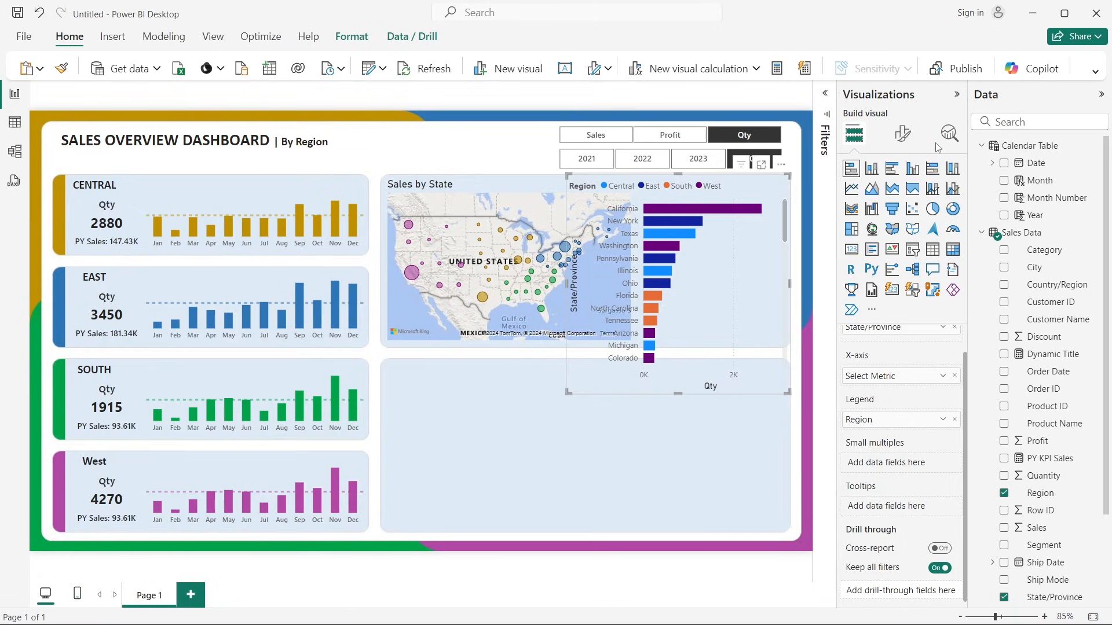
pyautogui.click(907, 142)
pyautogui.click(950, 292)
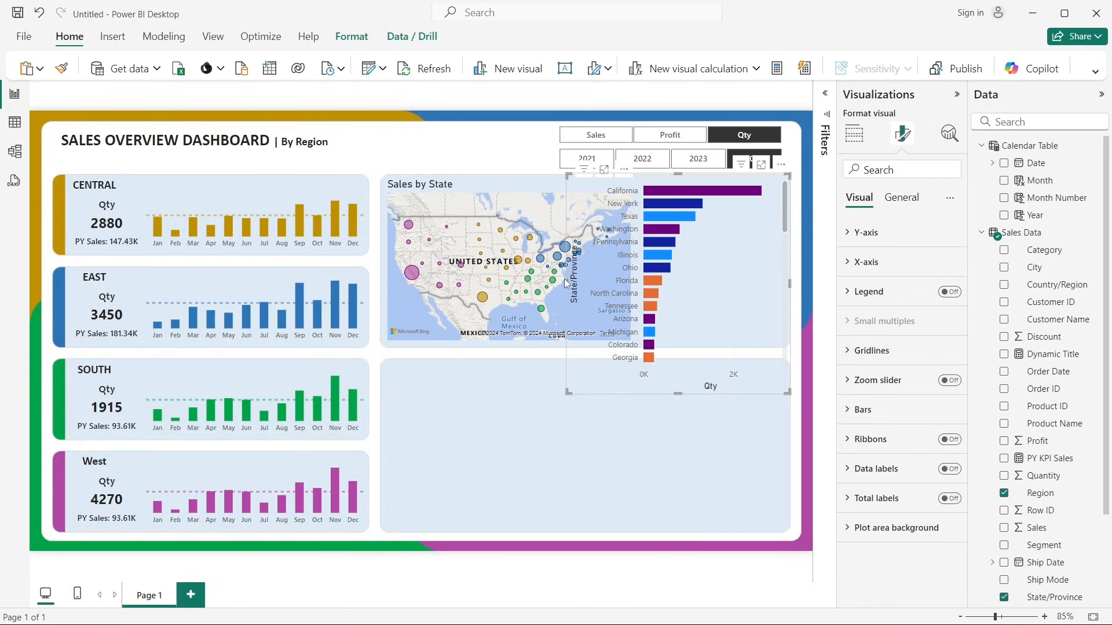
pyautogui.moveTo(567, 283); pyautogui.dragTo(629, 283)
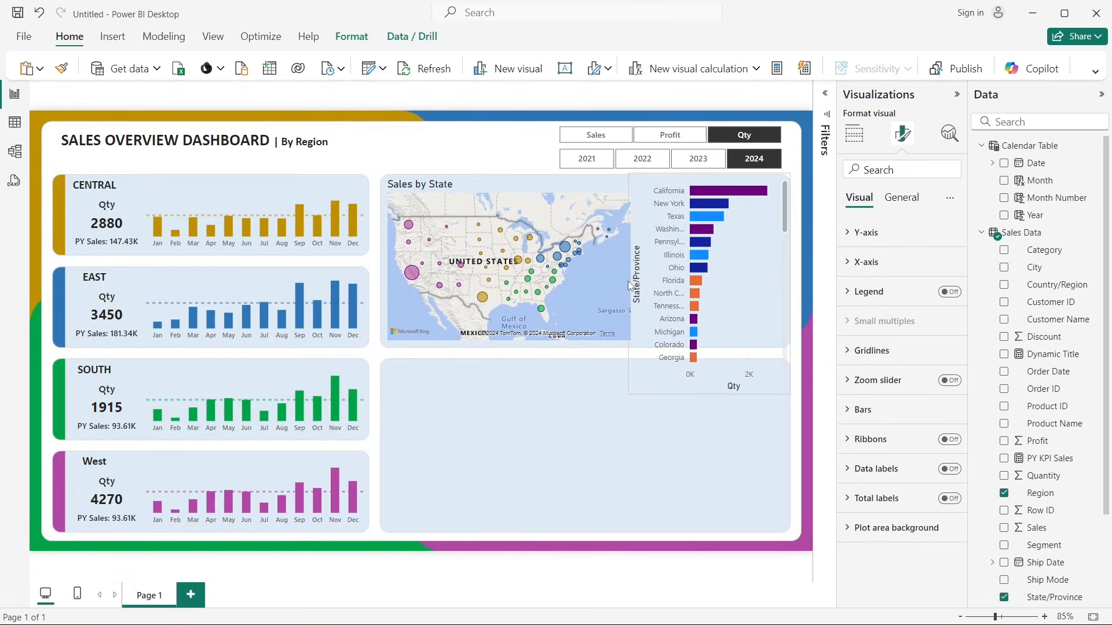
pyautogui.moveTo(707, 392); pyautogui.dragTo(706, 346)
# Step: Turn off the bar chart's Y-axis title and the X-axis title and values
pyautogui.click(874, 234)
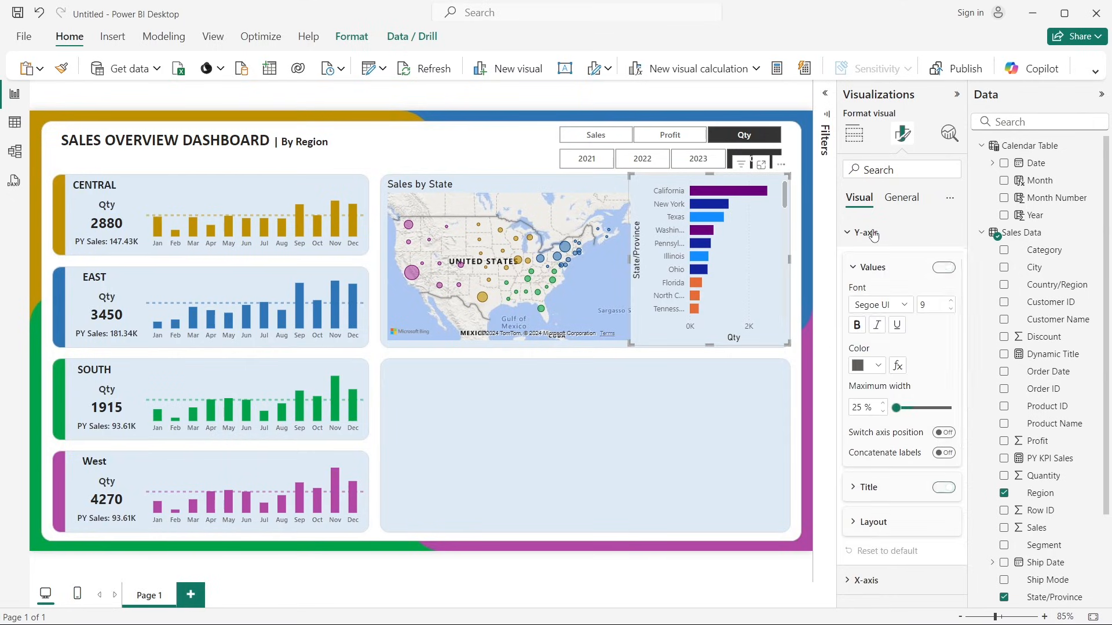
pyautogui.click(940, 489)
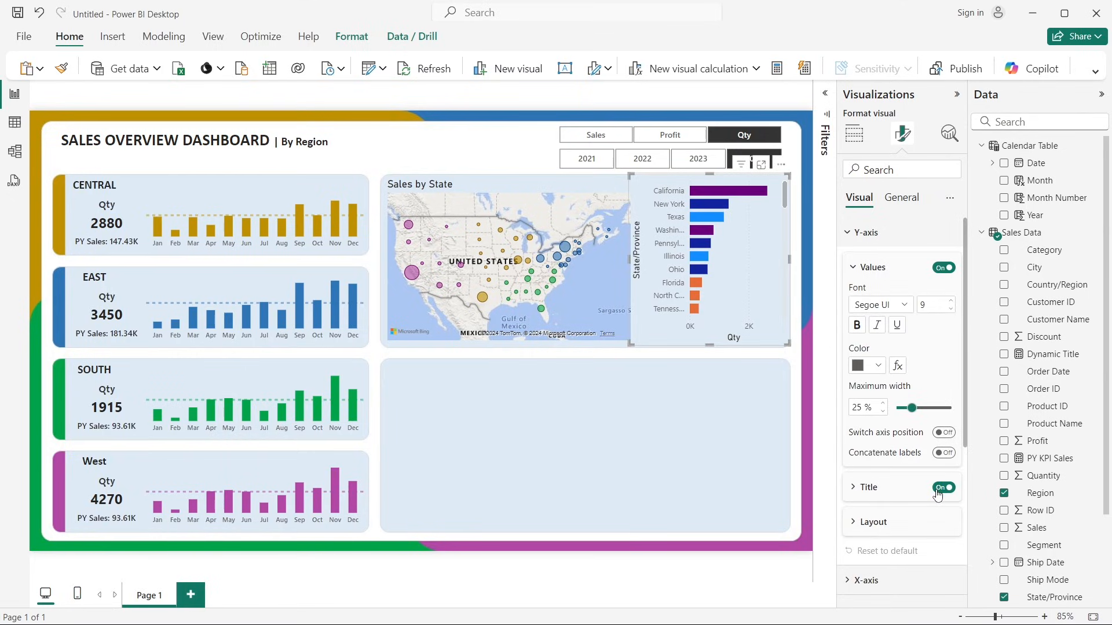
pyautogui.click(875, 233)
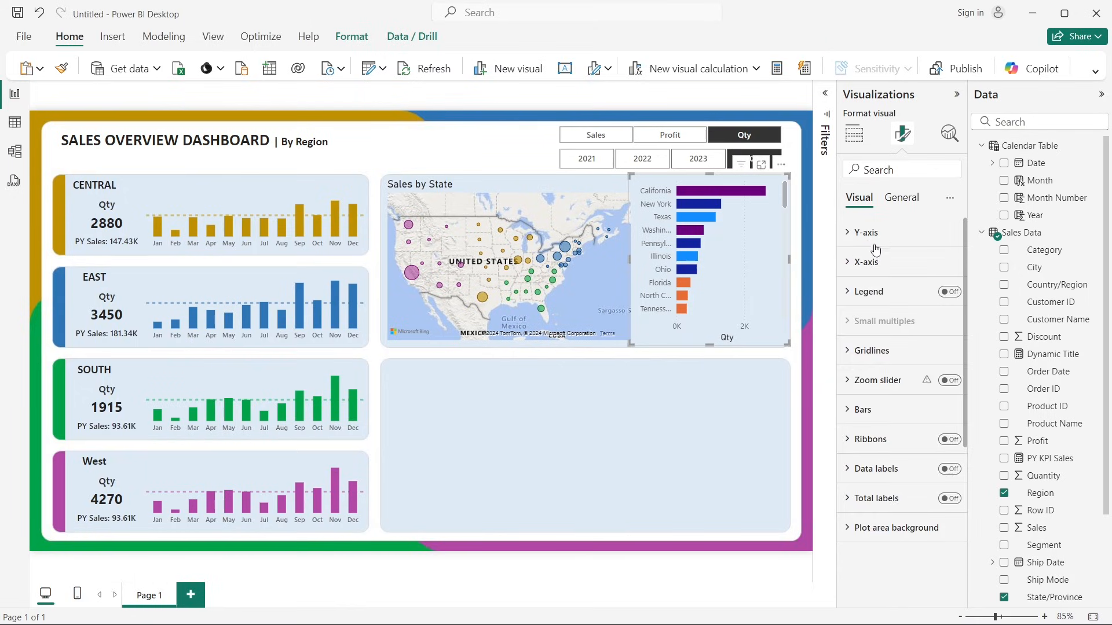
pyautogui.click(874, 262)
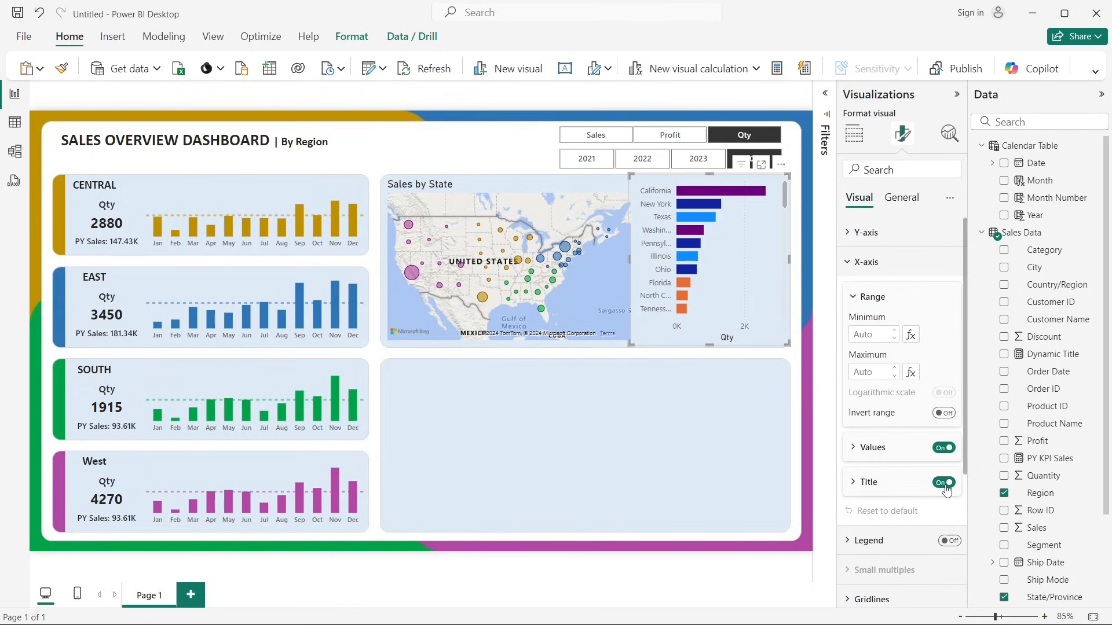
pyautogui.click(944, 484)
pyautogui.click(944, 449)
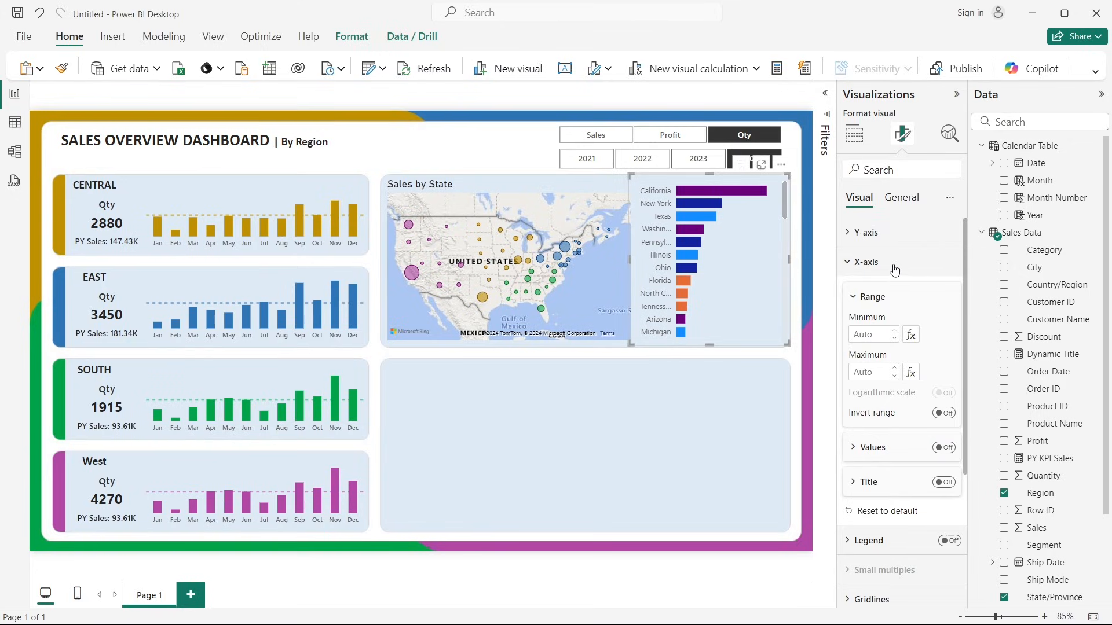
# Step: Set the bar chart's Y-axis labels to font size 8 with a darker text color, and collapse the field list
pyautogui.click(881, 233)
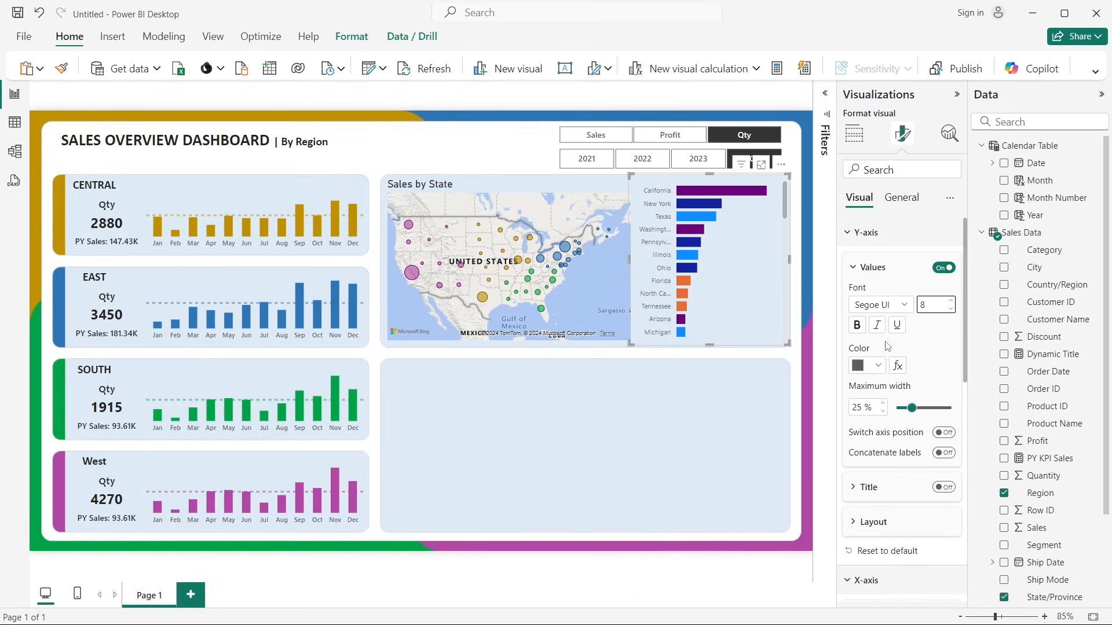
pyautogui.click(873, 367)
pyautogui.click(886, 239)
pyautogui.click(1101, 94)
pyautogui.click(906, 215)
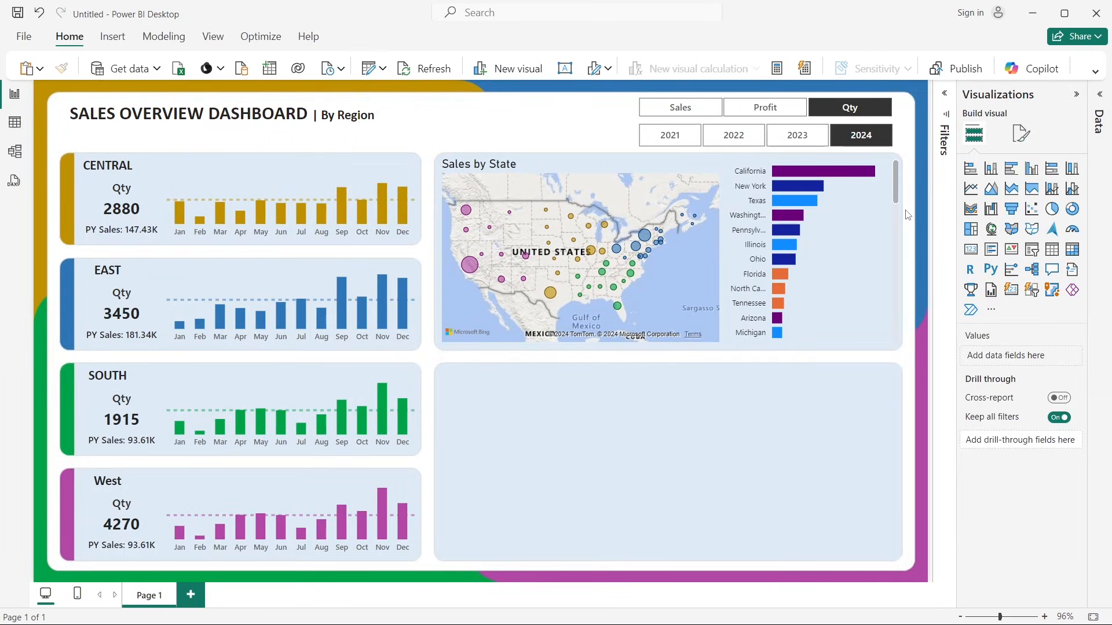
# Step: Recolor the bar chart's Central series in the gold of the Central KPI card
pyautogui.click(880, 220)
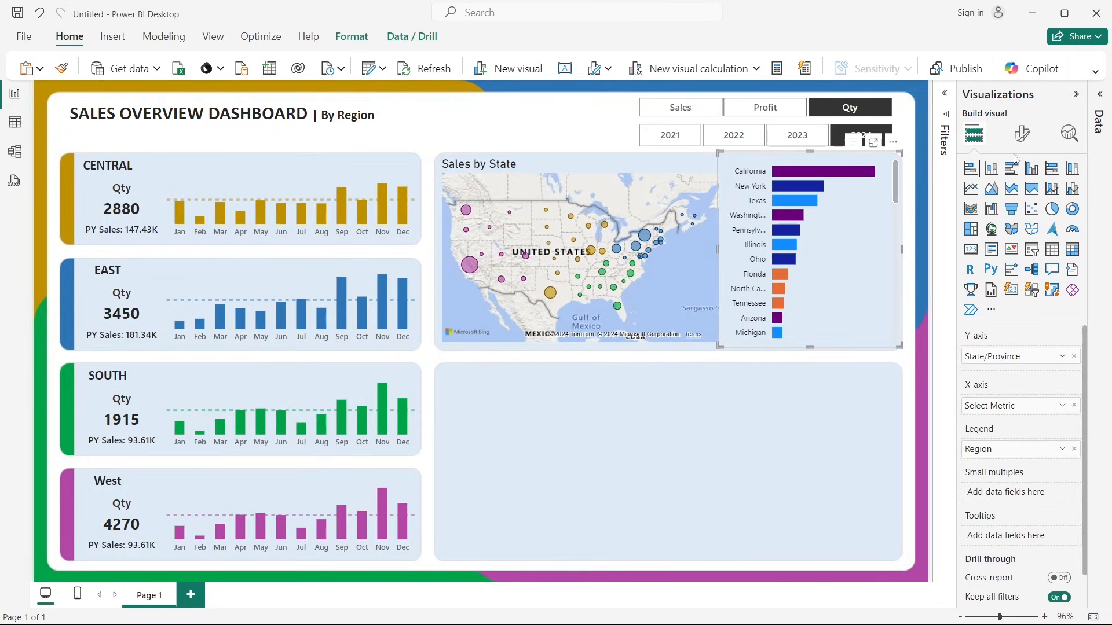
pyautogui.click(1023, 134)
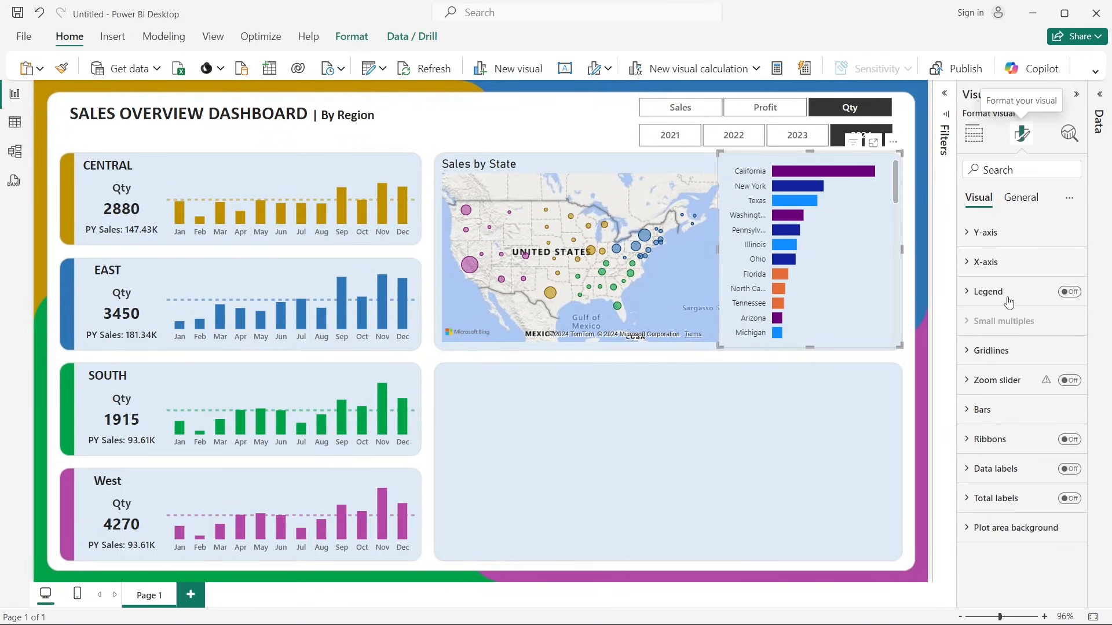
pyautogui.click(988, 412)
pyautogui.scroll(-4, 989, 408)
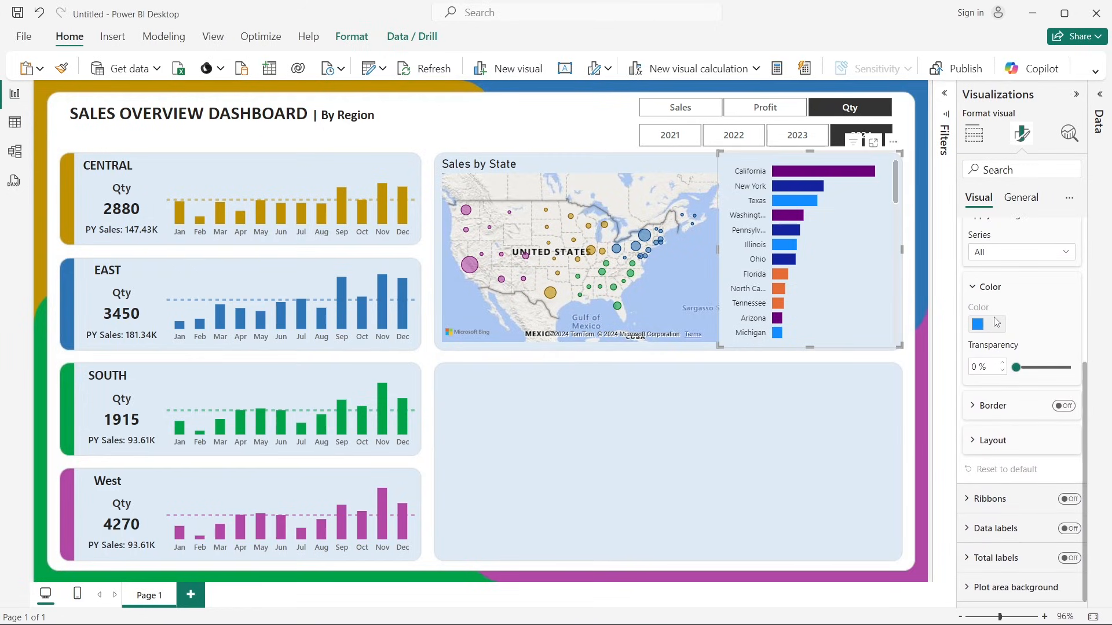
pyautogui.click(991, 256)
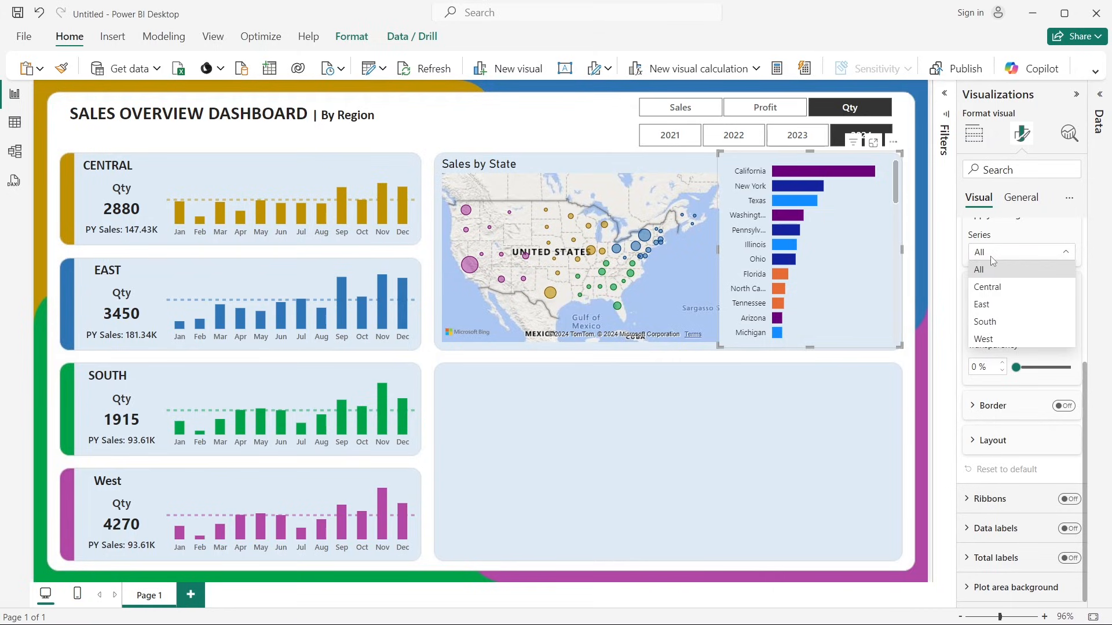
pyautogui.click(979, 255)
pyautogui.click(983, 256)
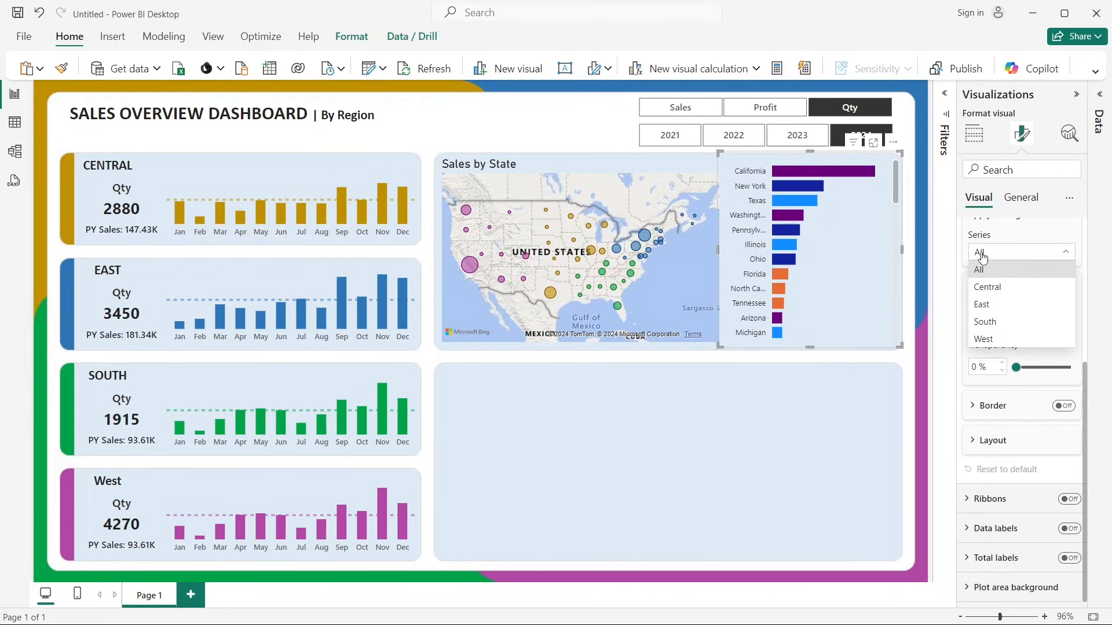
pyautogui.click(988, 295)
pyautogui.click(991, 325)
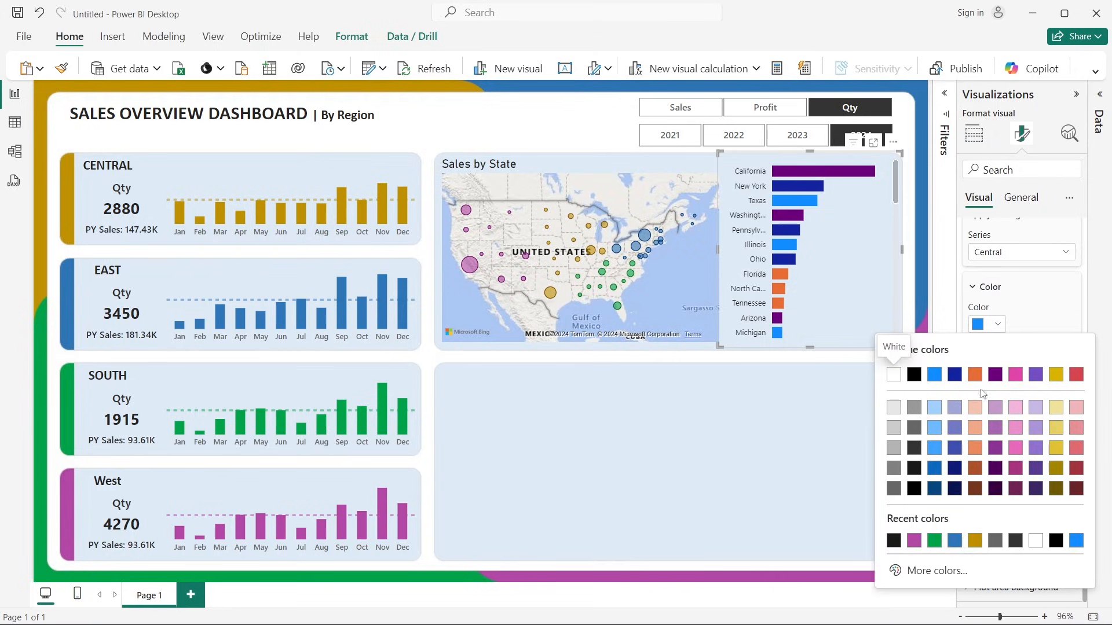
pyautogui.click(977, 542)
# Step: Recolor the bar chart's East series blue and South series green to match their KPI cards
pyautogui.click(997, 258)
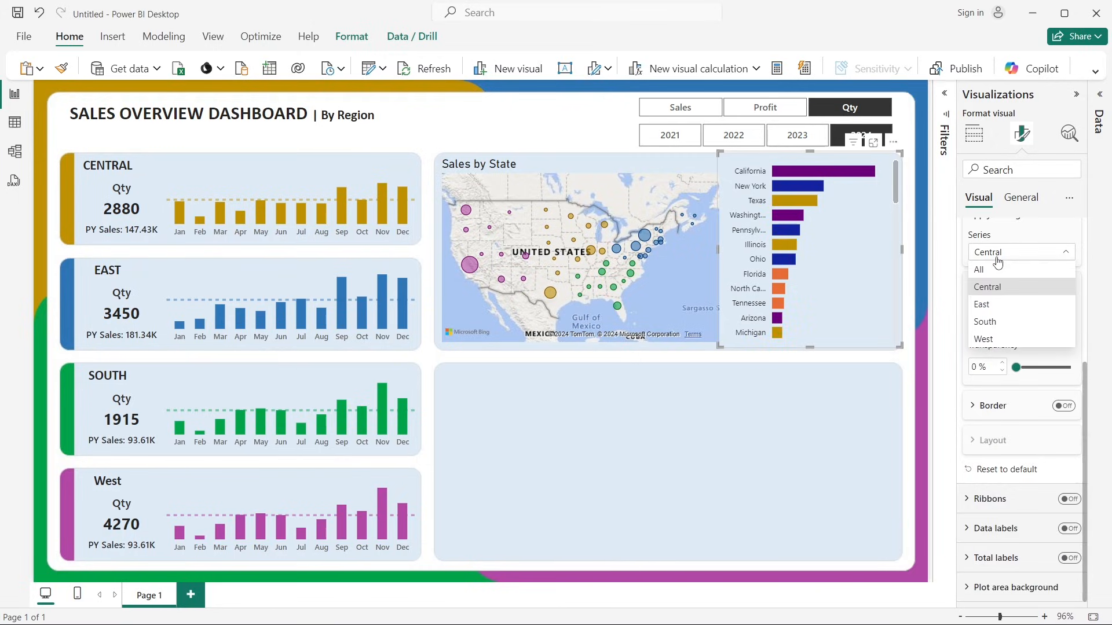
pyautogui.click(981, 304)
pyautogui.click(994, 326)
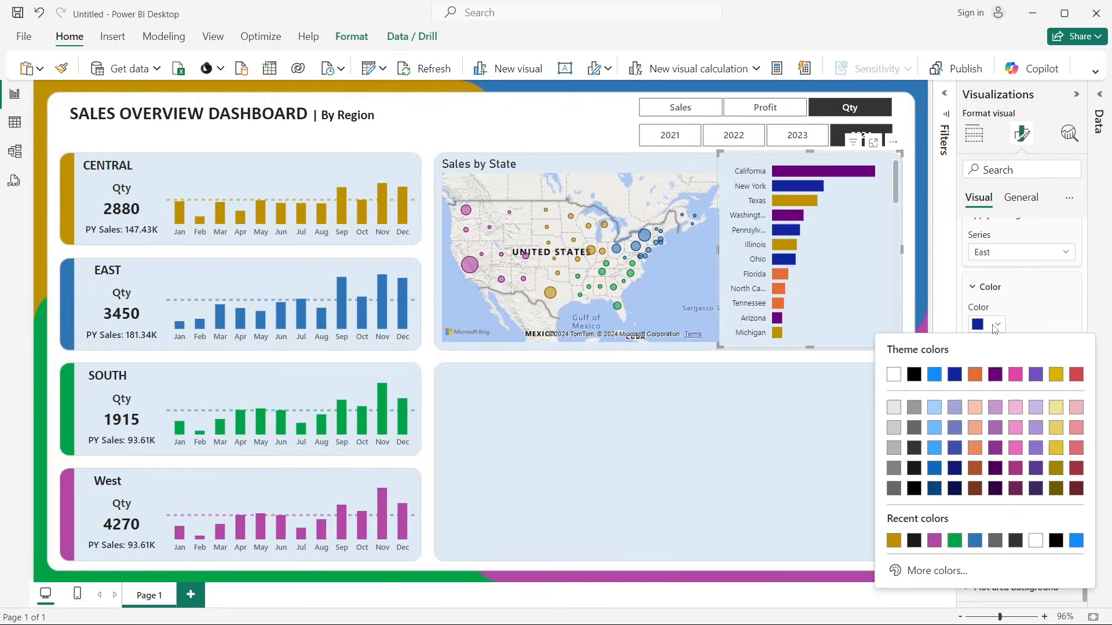
pyautogui.click(975, 540)
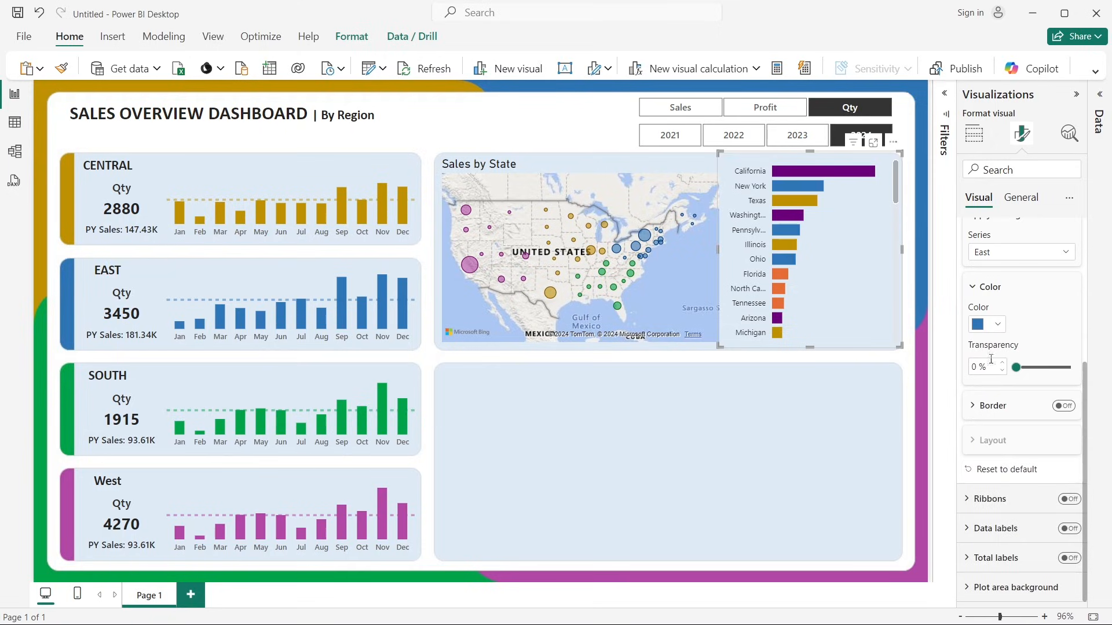
pyautogui.click(1000, 254)
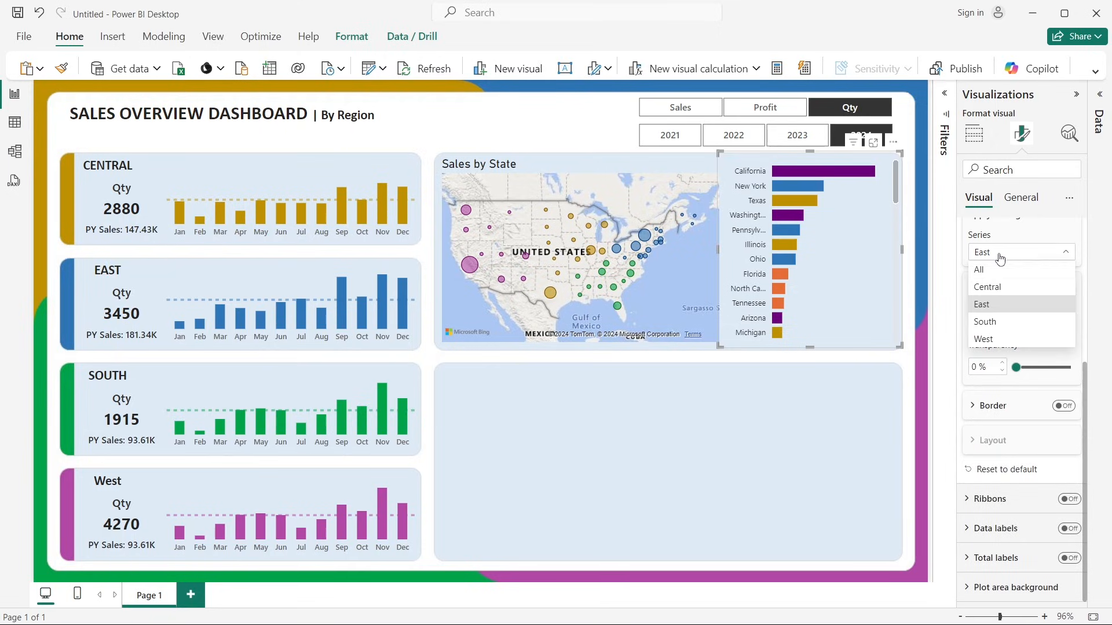
pyautogui.click(991, 321)
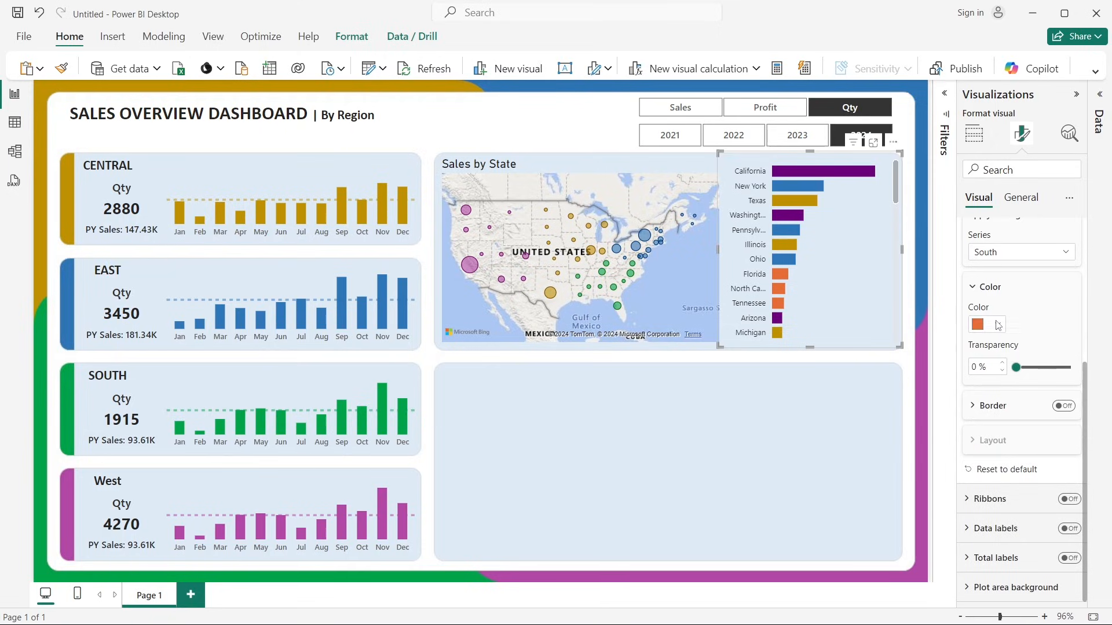
pyautogui.click(998, 326)
pyautogui.click(974, 541)
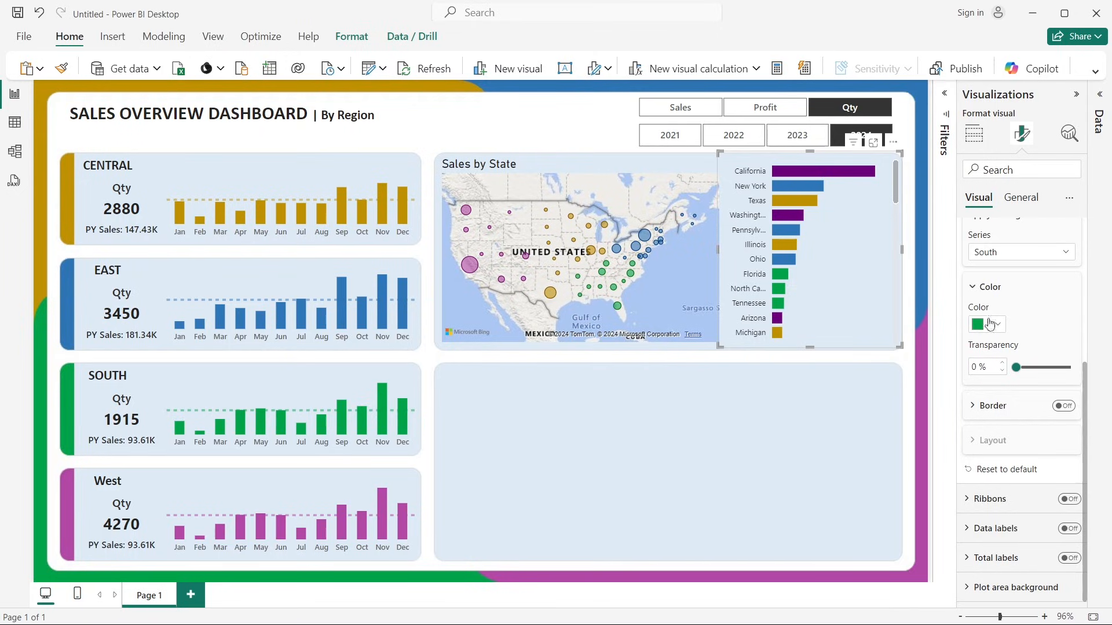
# Step: Recolor the bar chart's West series magenta to match the West KPI card
pyautogui.click(994, 254)
pyautogui.click(982, 338)
pyautogui.click(984, 326)
pyautogui.click(975, 541)
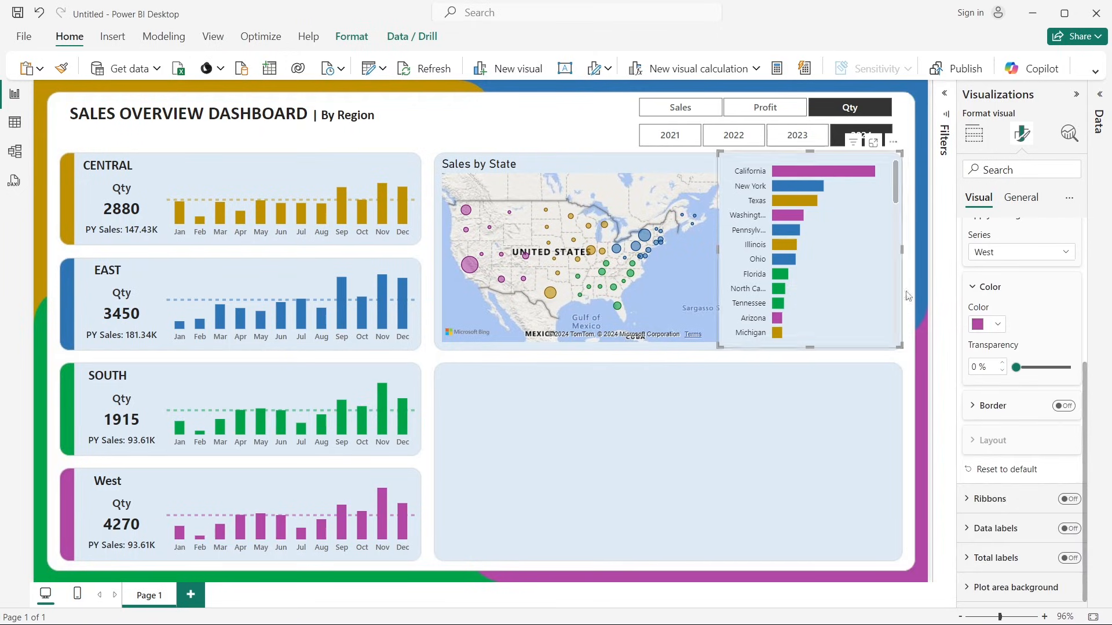
pyautogui.click(912, 239)
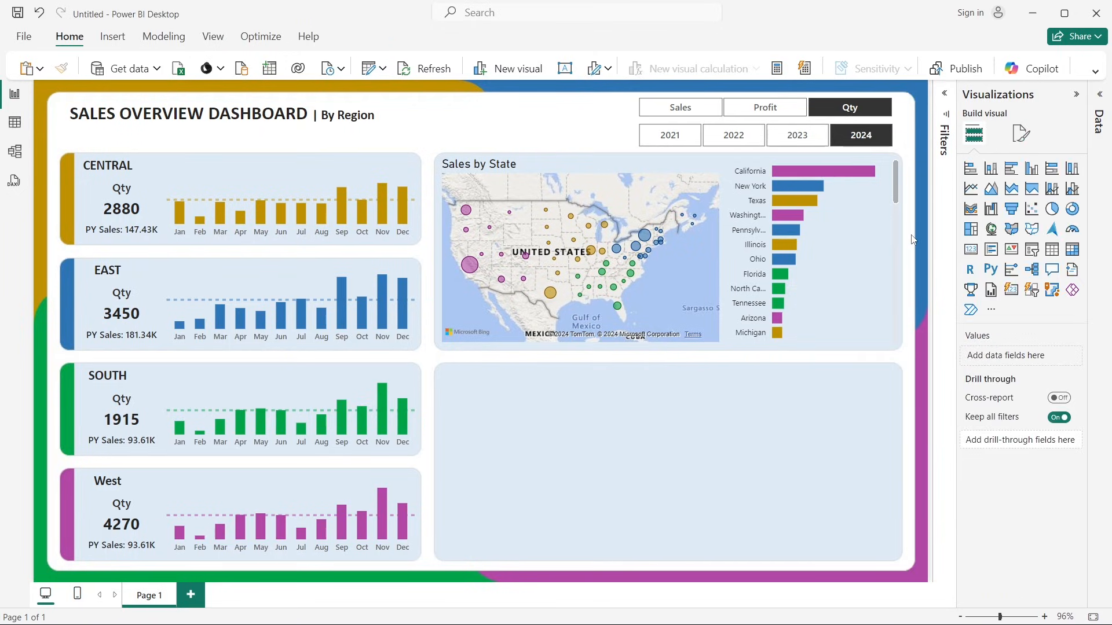
# Step: Inspect California's bar details and lower the bar chart's upper edge slightly within the Sales by State panel
pyautogui.click(874, 229)
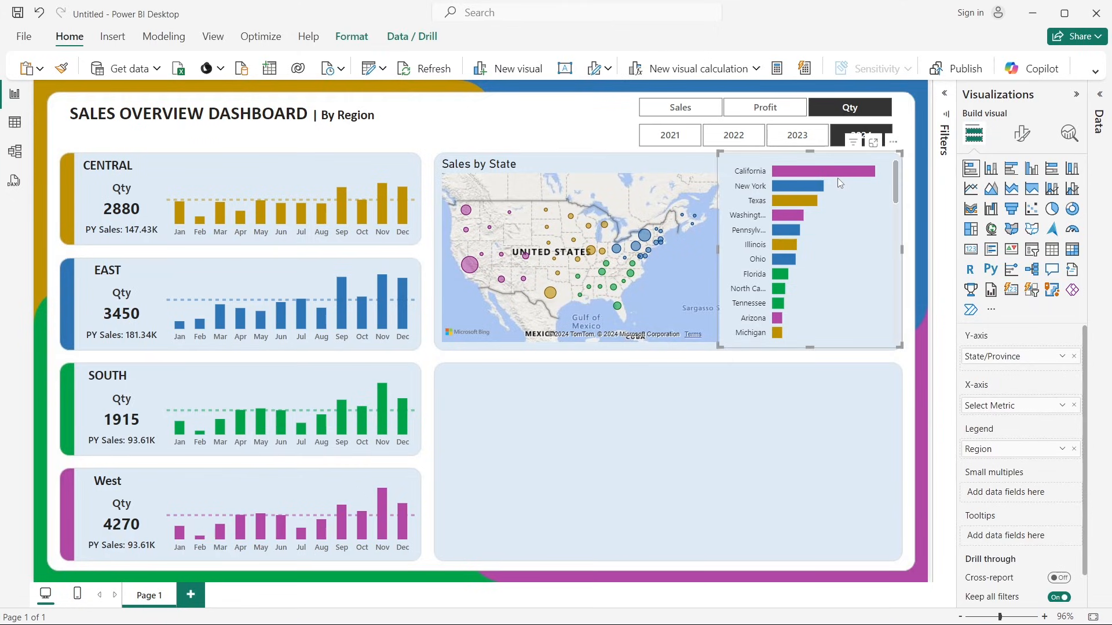
pyautogui.moveTo(837, 174)
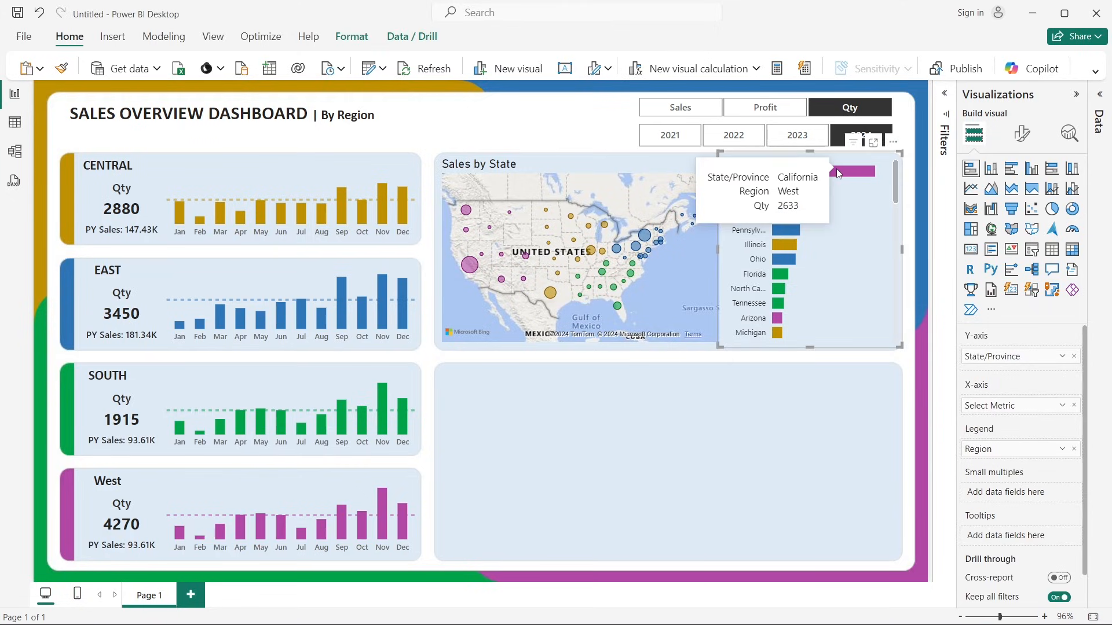
pyautogui.moveTo(809, 152); pyautogui.dragTo(813, 157)
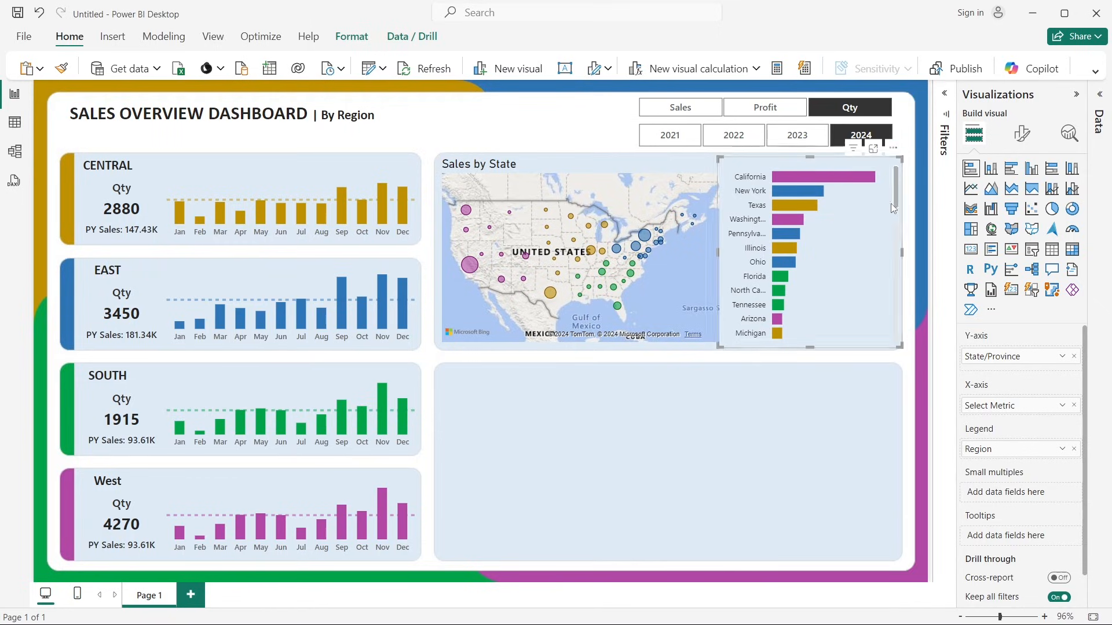
# Step: Inspect the California and New York bar details and narrow the state bar chart slightly from its left edge
pyautogui.moveTo(868, 205)
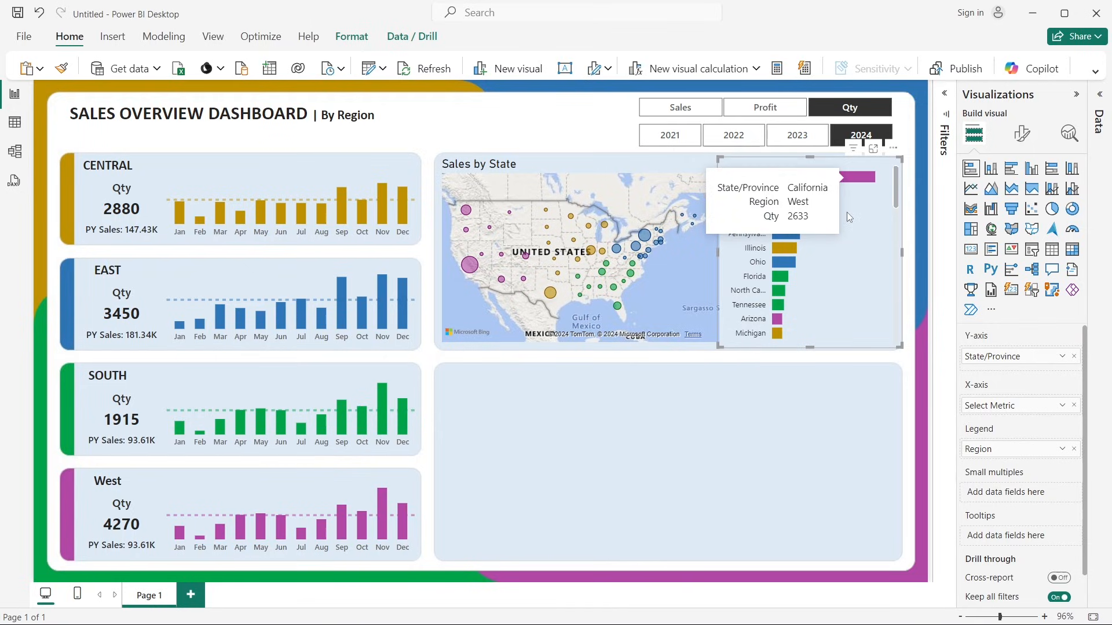
pyautogui.moveTo(813, 196)
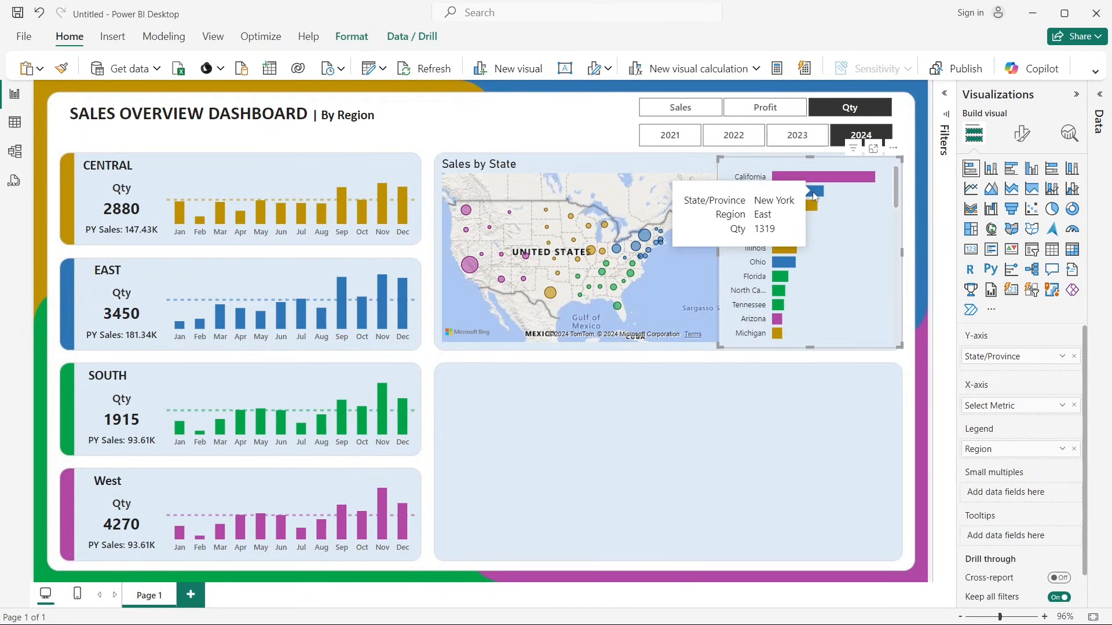
pyautogui.click(917, 210)
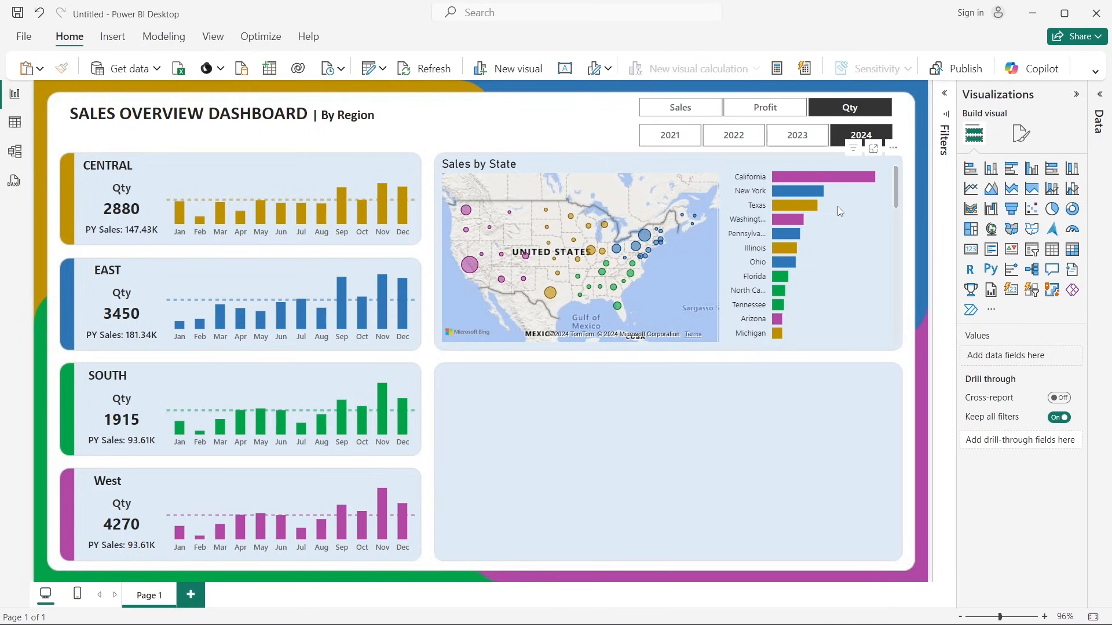
pyautogui.click(838, 210)
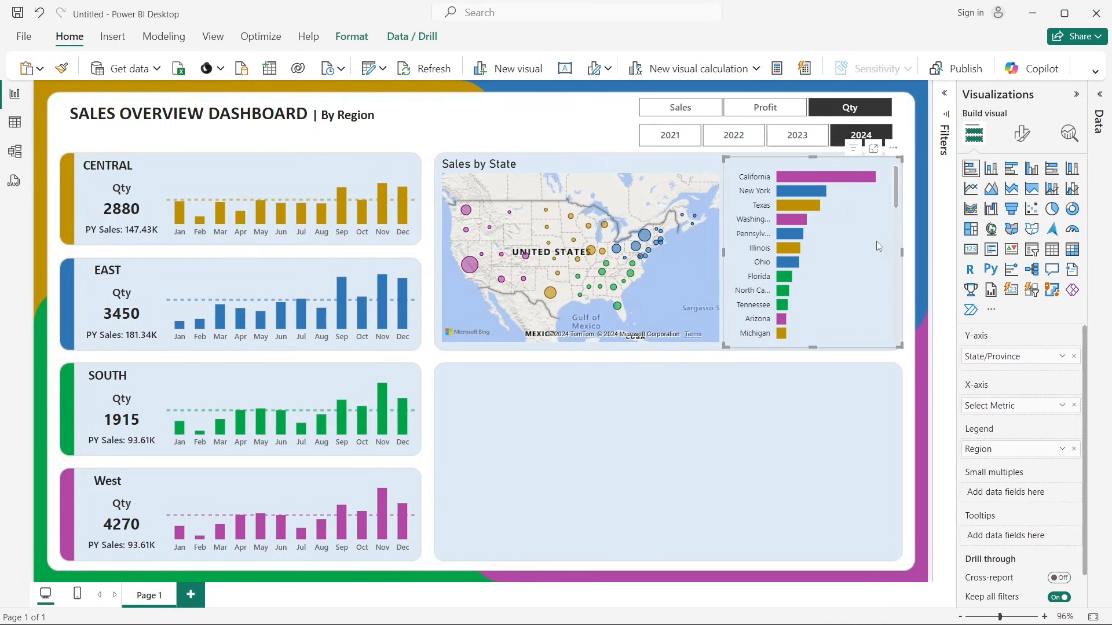
pyautogui.click(910, 243)
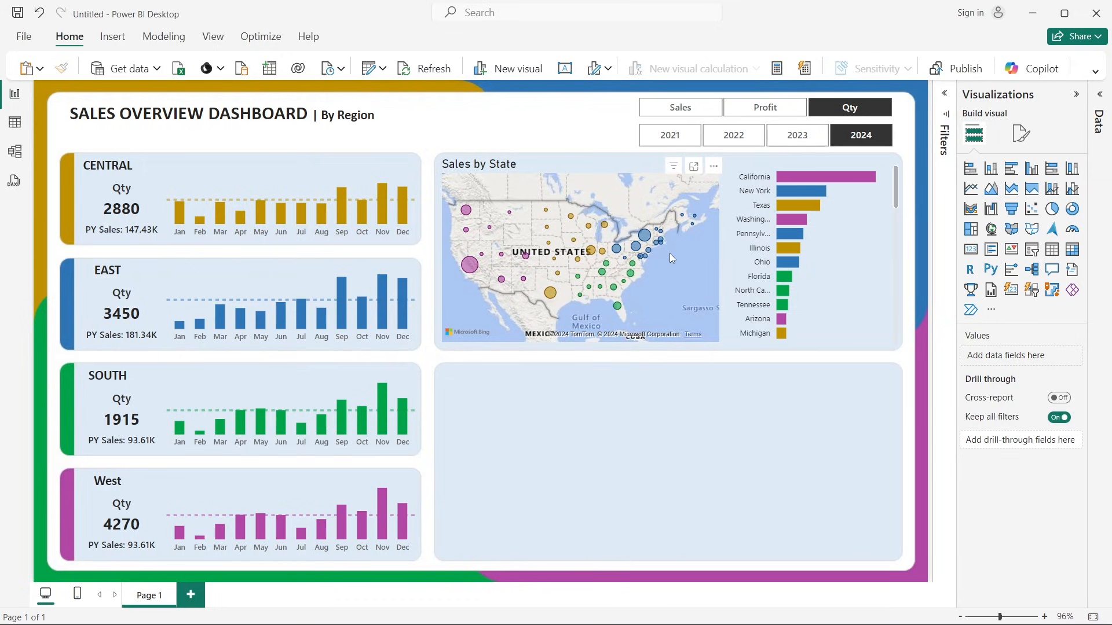
pyautogui.click(882, 231)
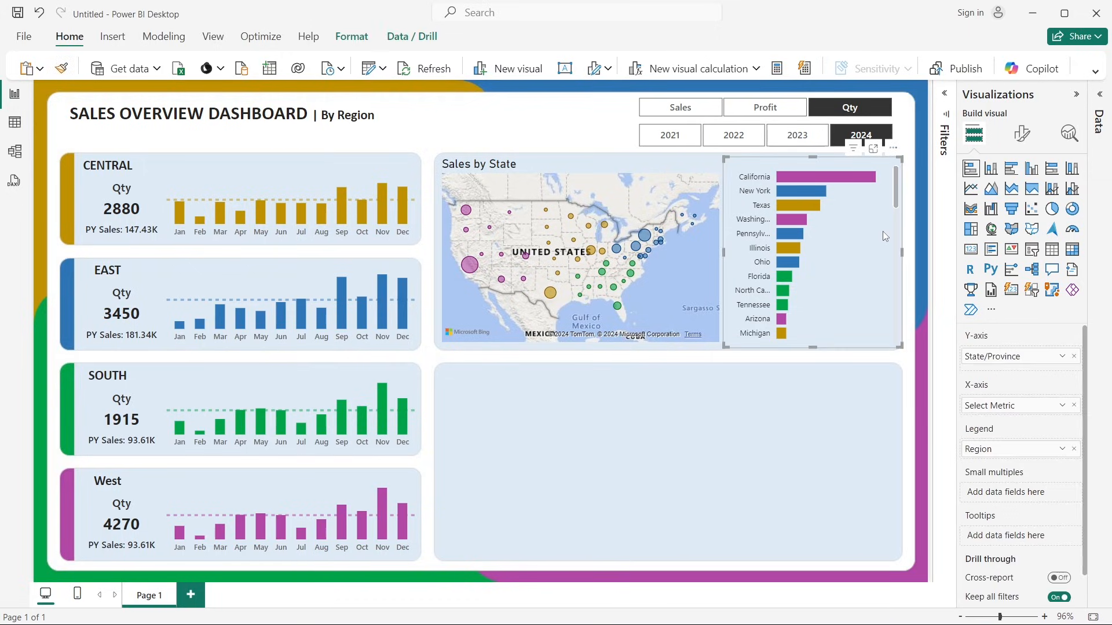
pyautogui.click(909, 186)
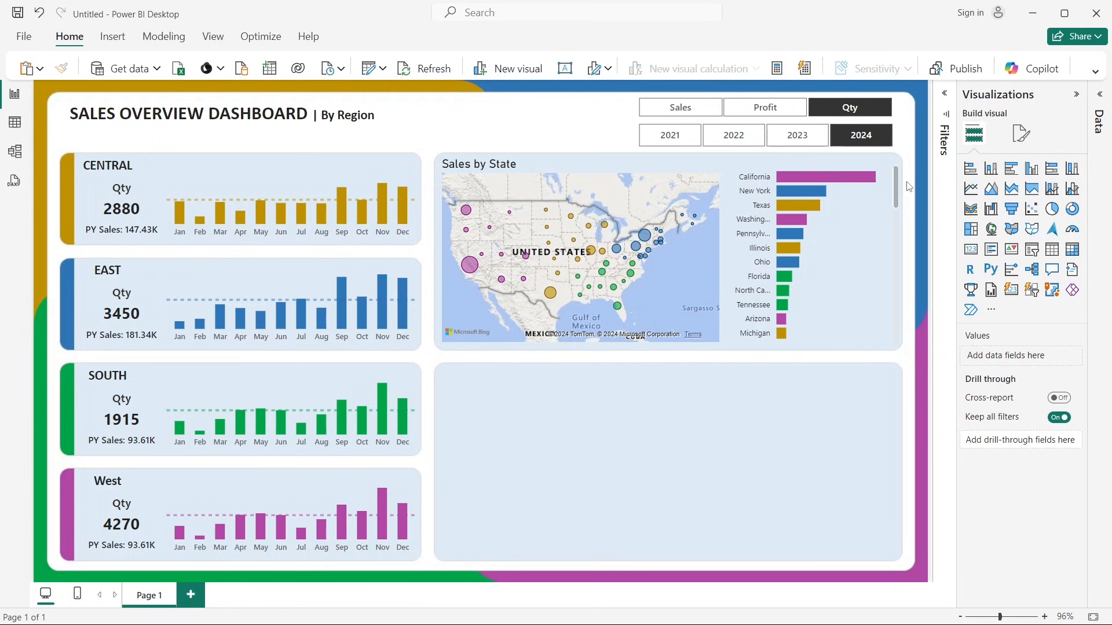
pyautogui.click(849, 212)
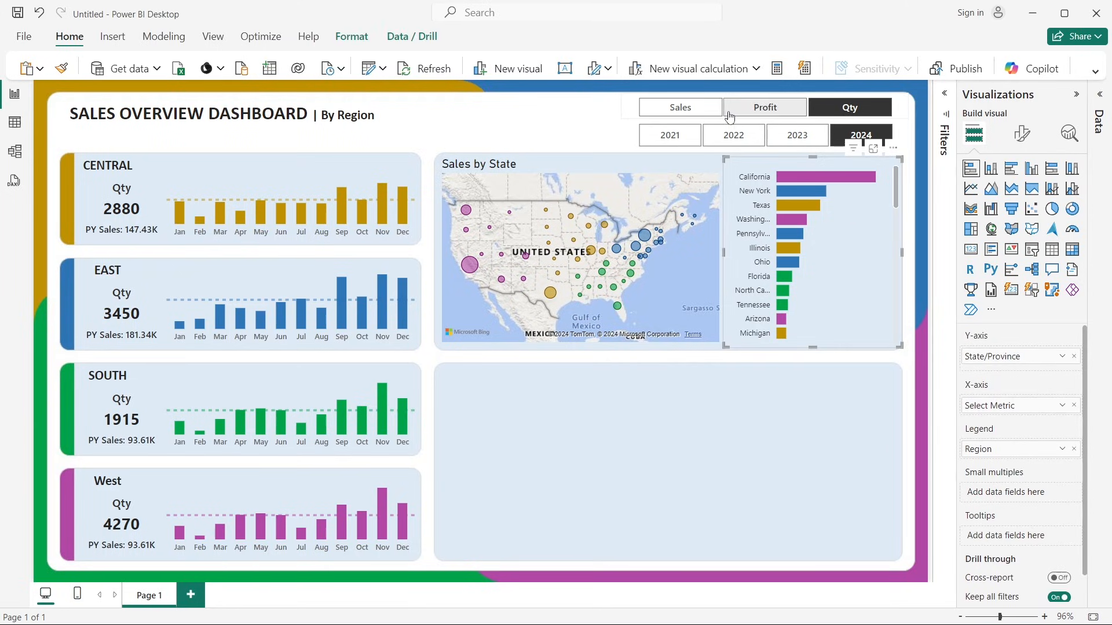
# Step: Switch the dashboard metric to Sales and review the state bar chart's full list of states
pyautogui.click(683, 109)
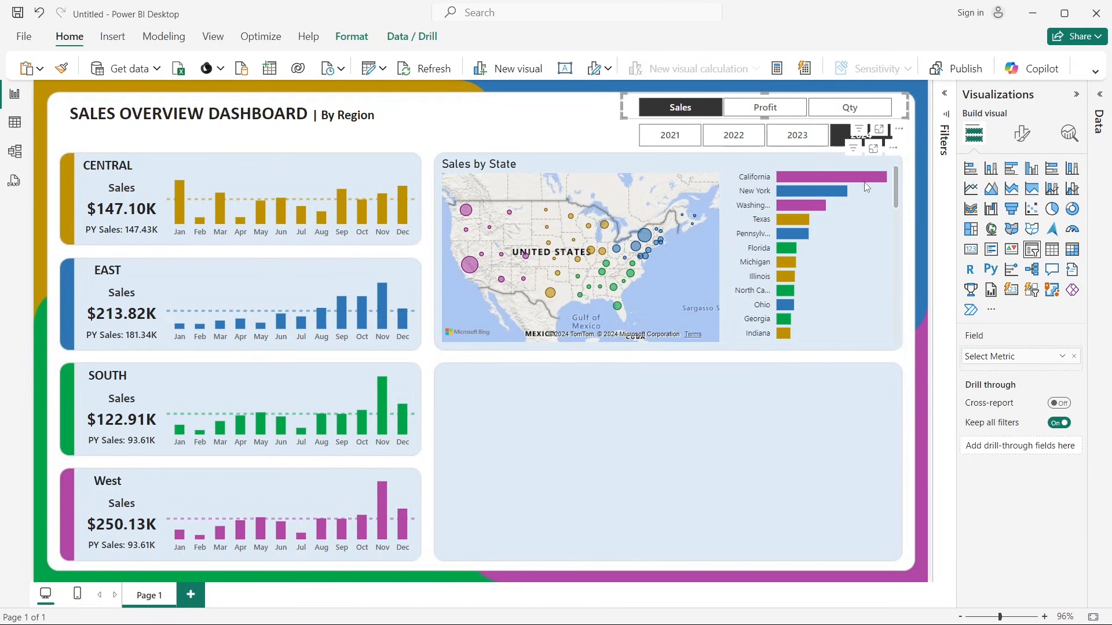
pyautogui.click(900, 173)
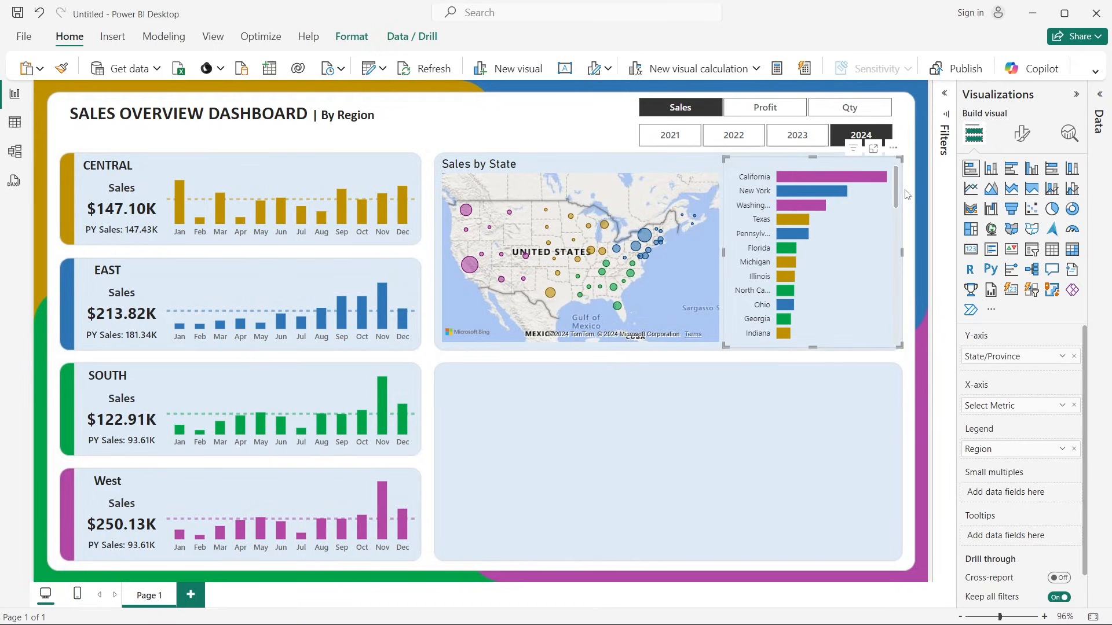
pyautogui.click(904, 191)
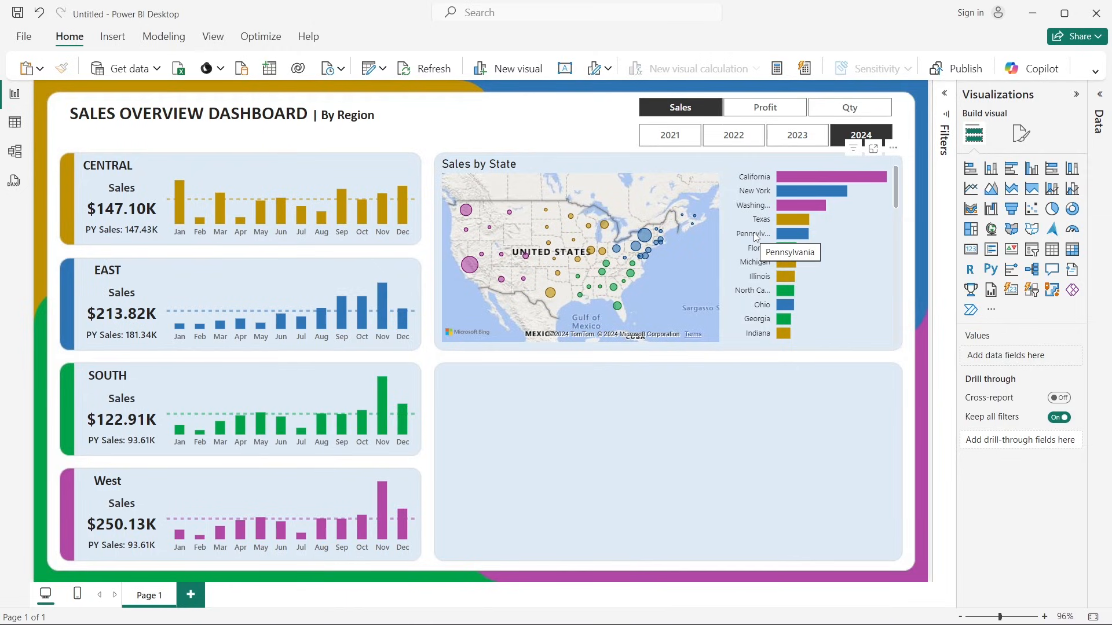
pyautogui.scroll(-10, 756, 237)
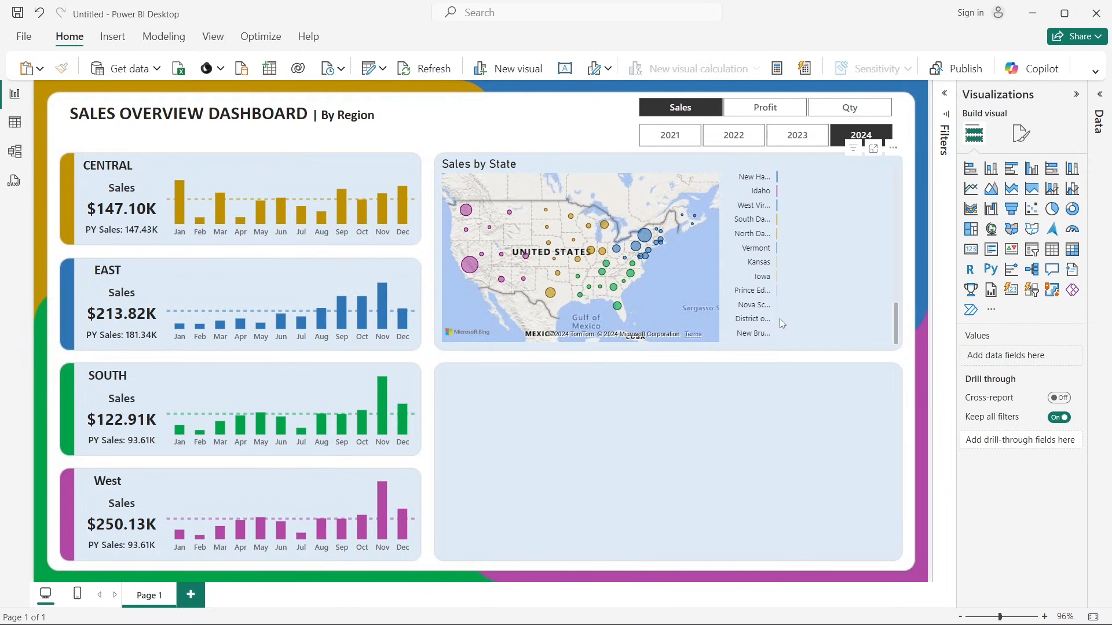
pyautogui.scroll(10, 764, 286)
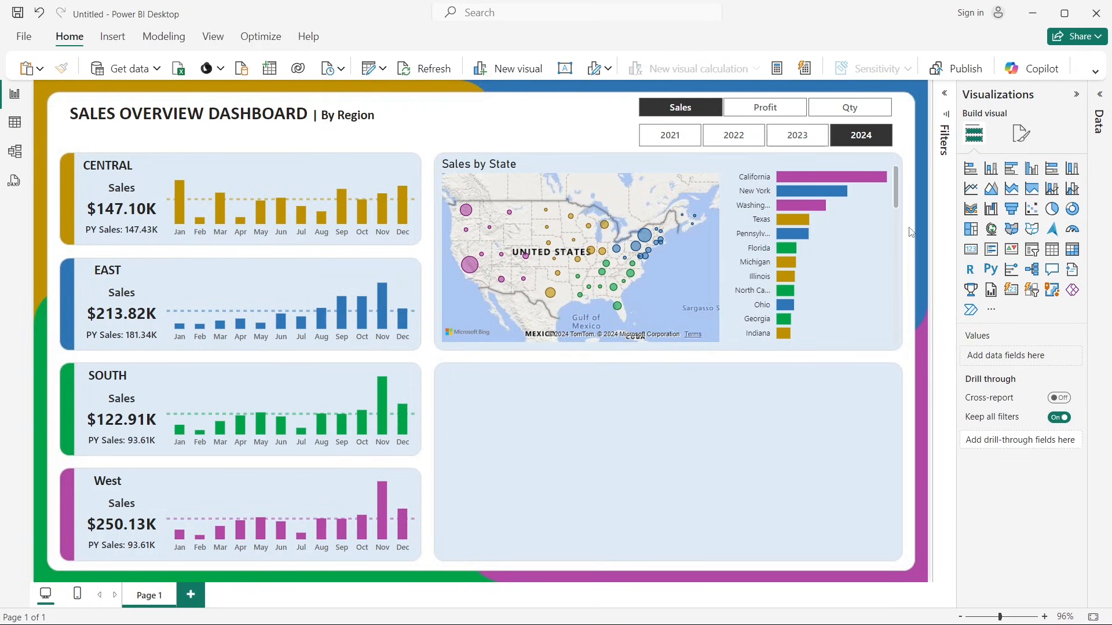
# Step: Try the year filter on 2023 and return it to 2024
pyautogui.click(798, 138)
pyautogui.click(848, 139)
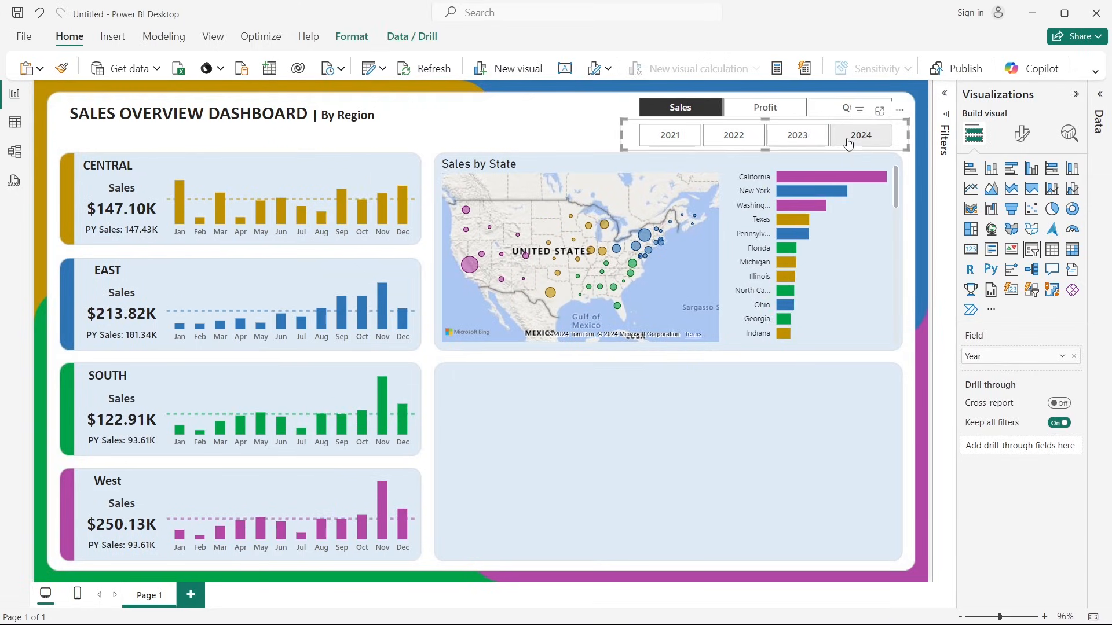
pyautogui.click(908, 223)
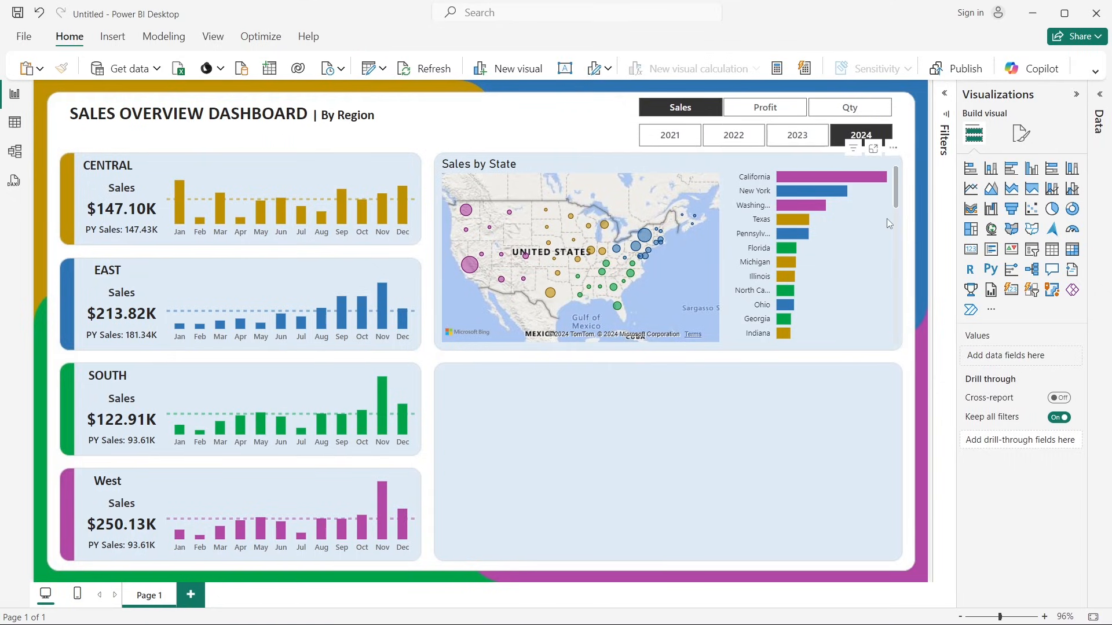
# Step: Set the bubble map's Sales by State title to the Candara font at size 13
pyautogui.click(528, 167)
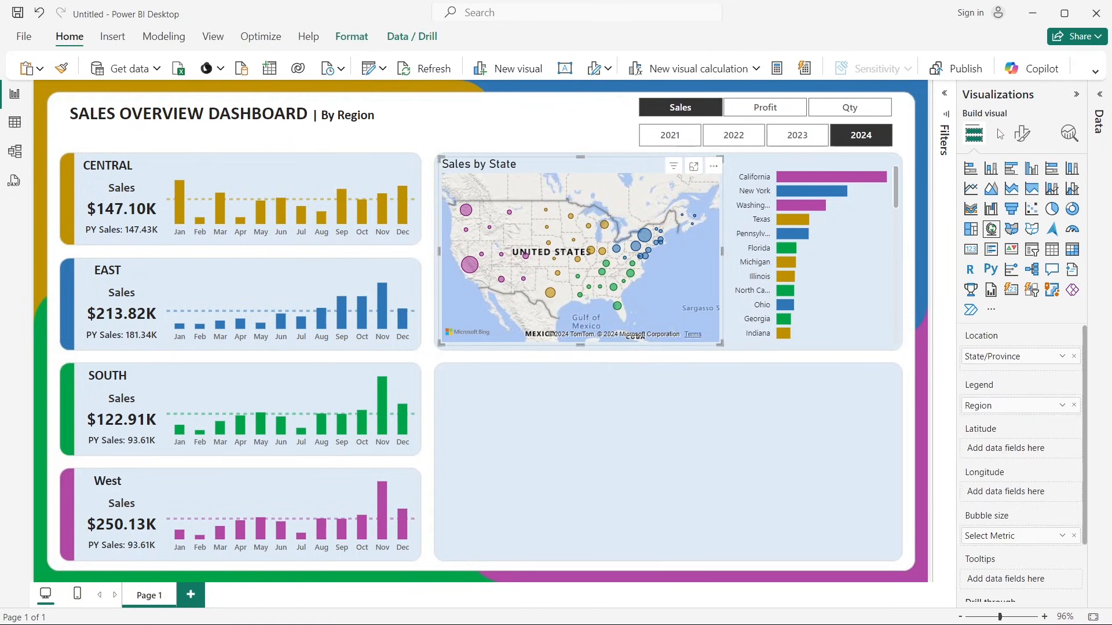
pyautogui.click(1022, 134)
pyautogui.click(1020, 204)
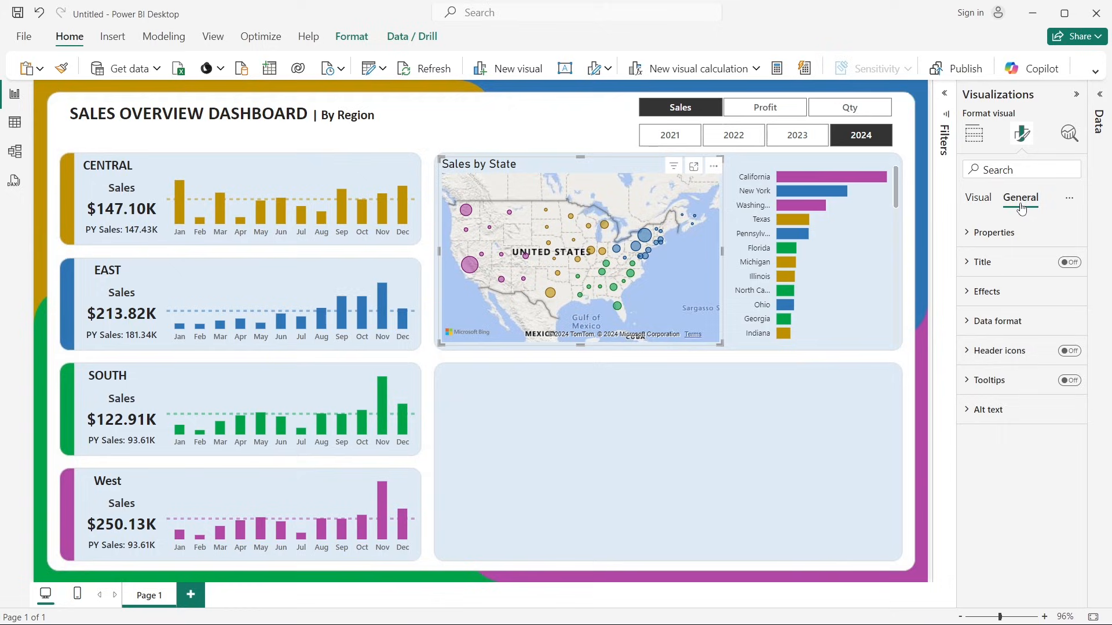
pyautogui.click(1005, 263)
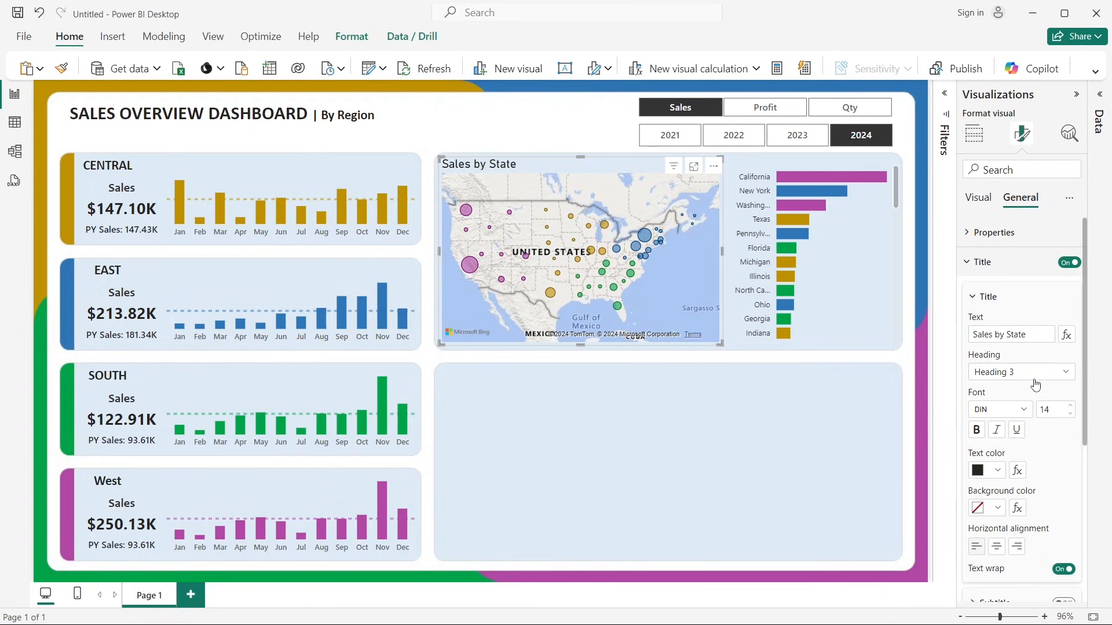
pyautogui.click(1026, 410)
pyautogui.click(1004, 279)
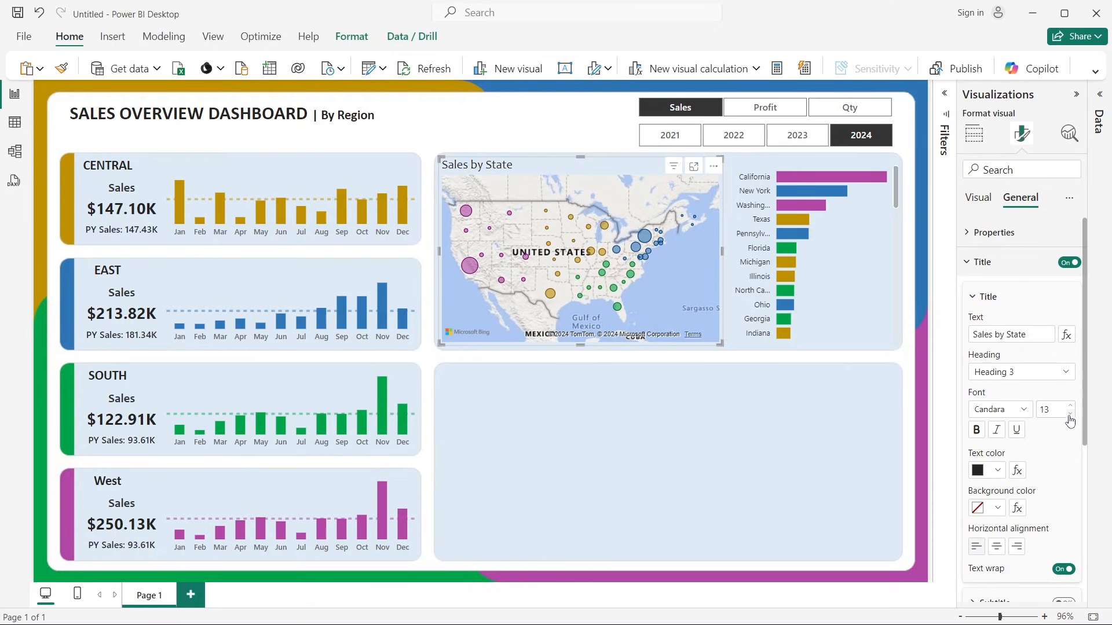
# Step: Make the bubble map's title bold and color its text dark gray
pyautogui.click(974, 432)
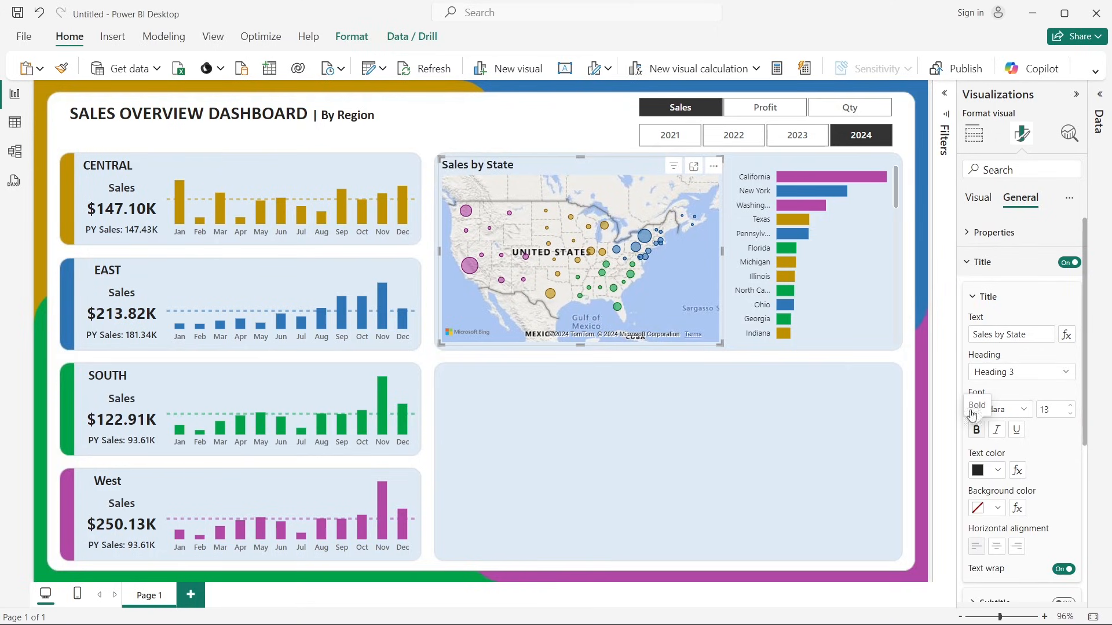
pyautogui.click(995, 477)
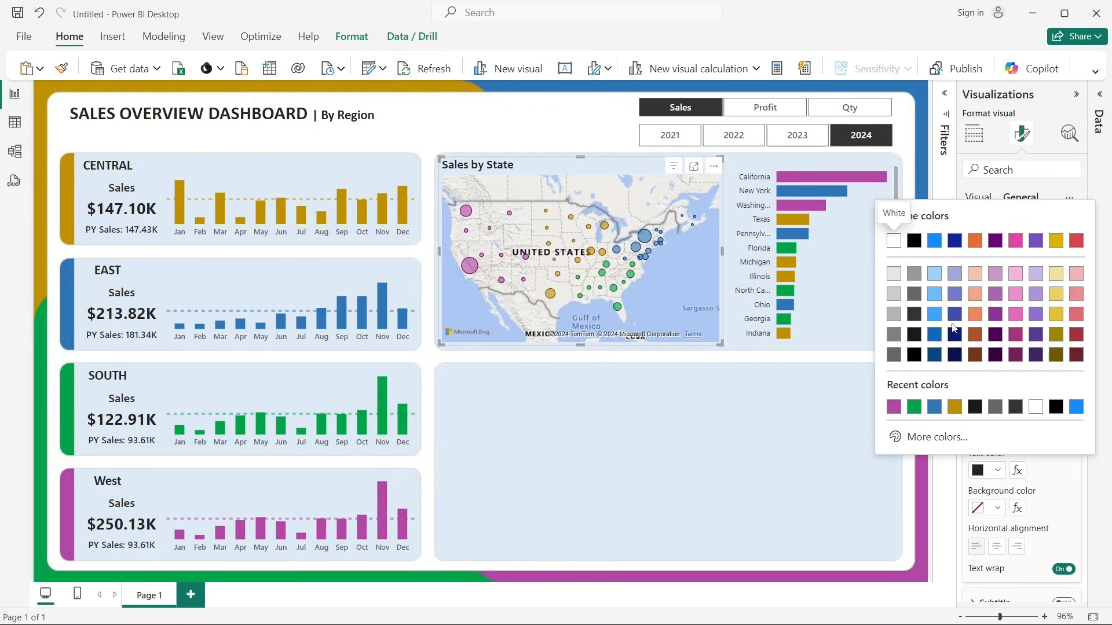
pyautogui.click(913, 314)
pyautogui.click(909, 261)
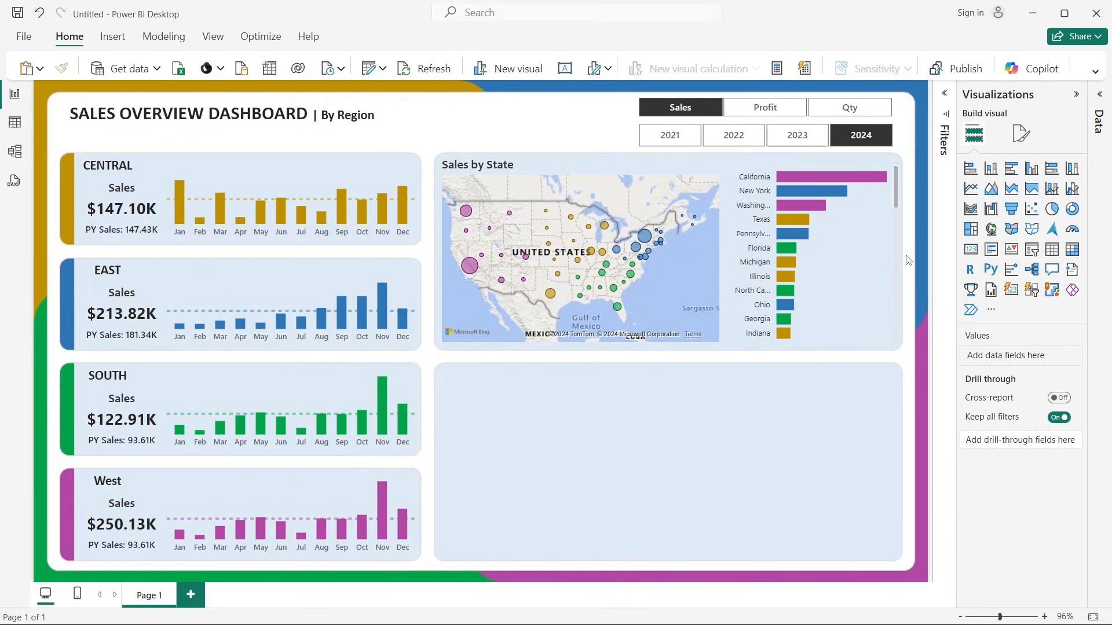
# Step: Reduce the font size of the bubble map's Sales by State title slightly
pyautogui.click(648, 170)
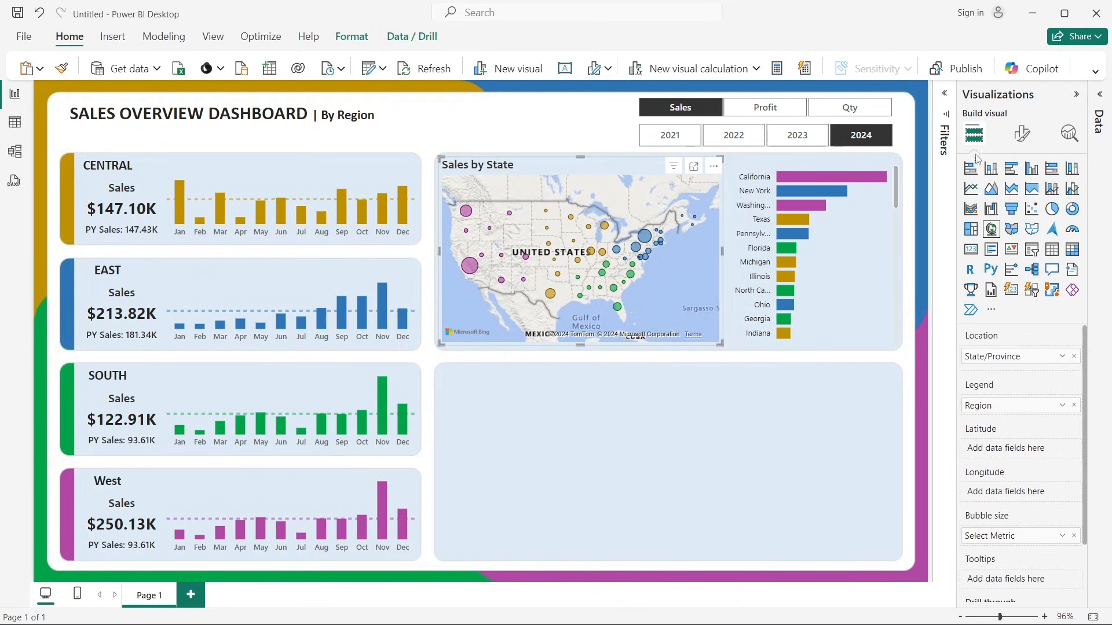
pyautogui.click(1022, 133)
pyautogui.click(1020, 197)
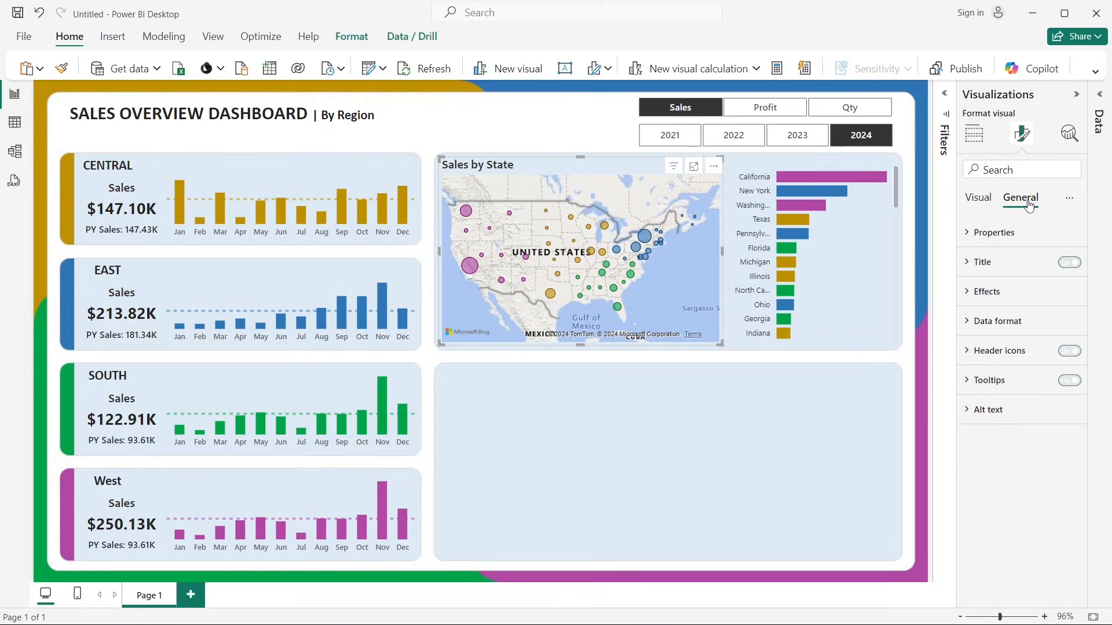
pyautogui.click(1014, 264)
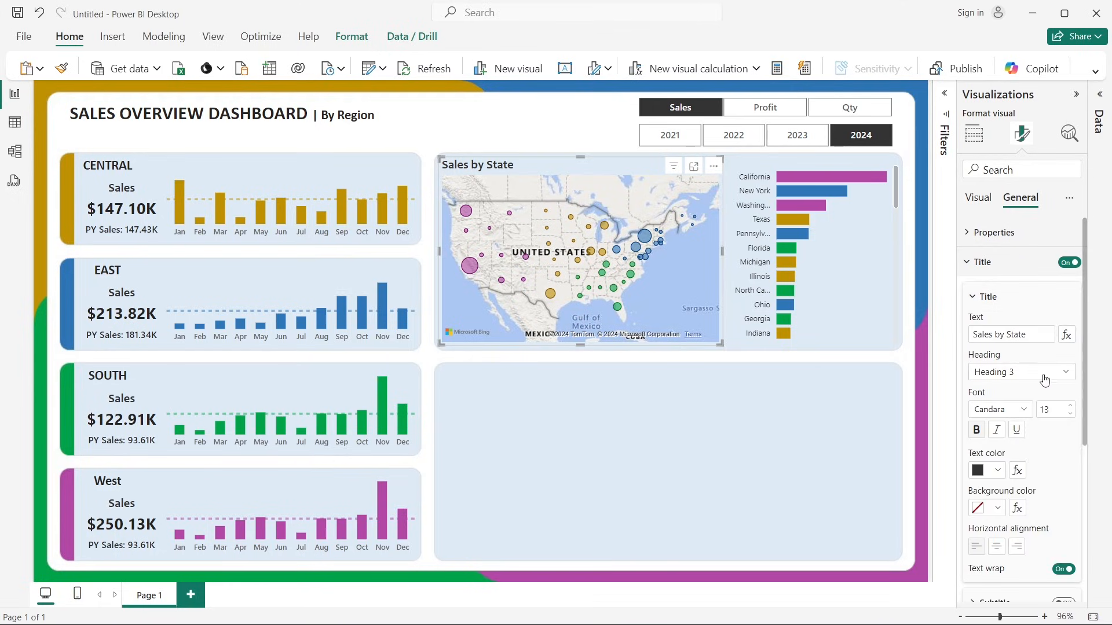
pyautogui.click(1071, 414)
pyautogui.click(913, 226)
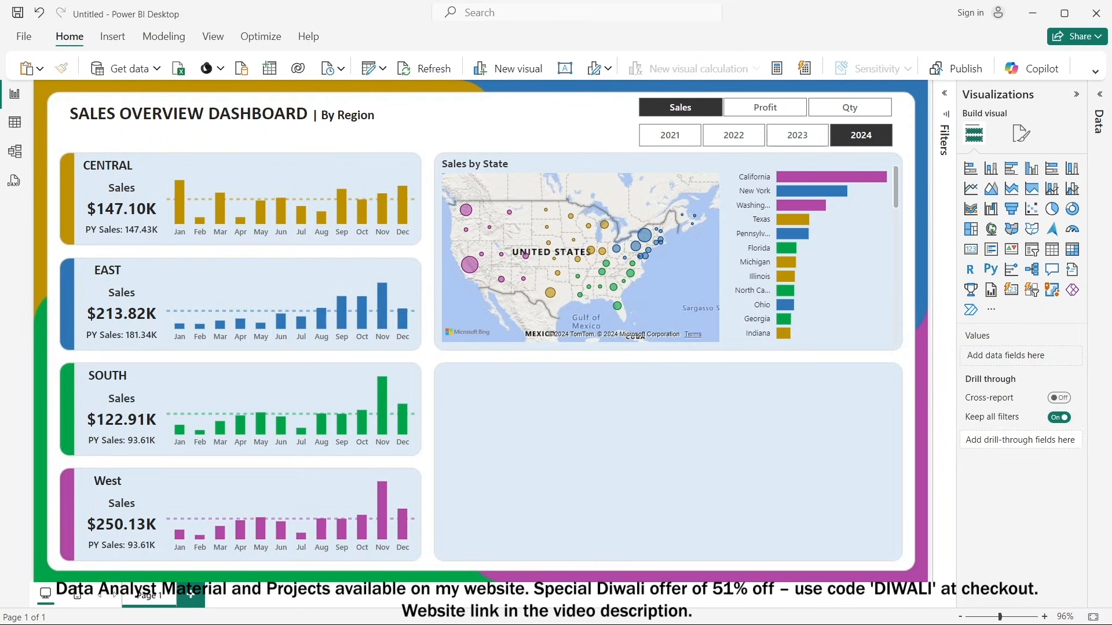
# Step: Switch to the PowerPoint problem statement and review the required current-year, previous-year and year-over-year columns for the metrics table
pyautogui.moveTo(683, 615)
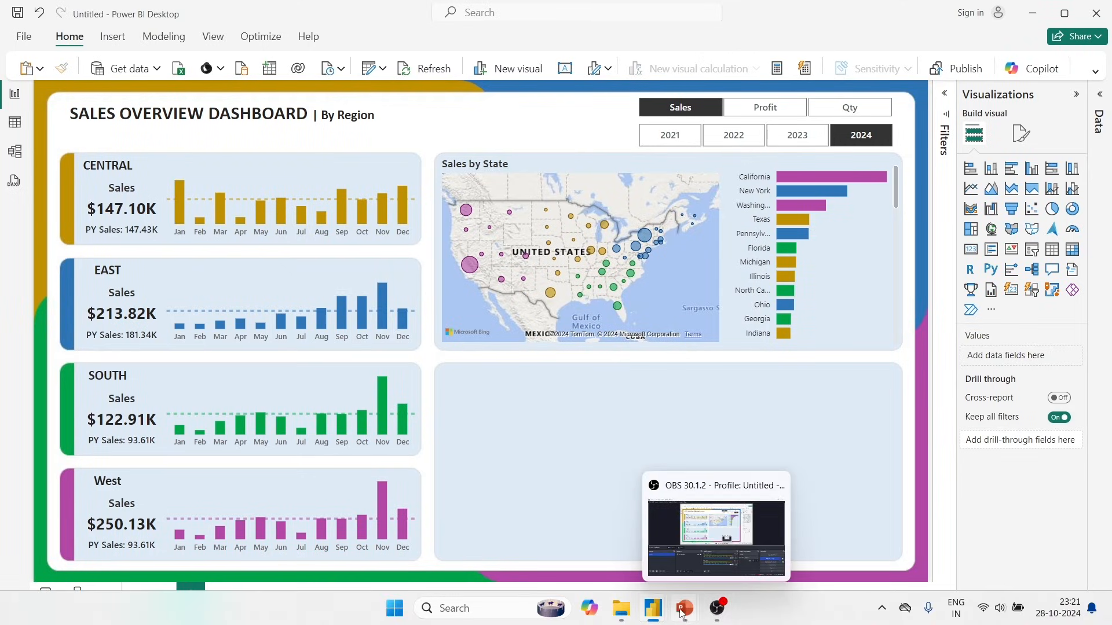
pyautogui.click(670, 553)
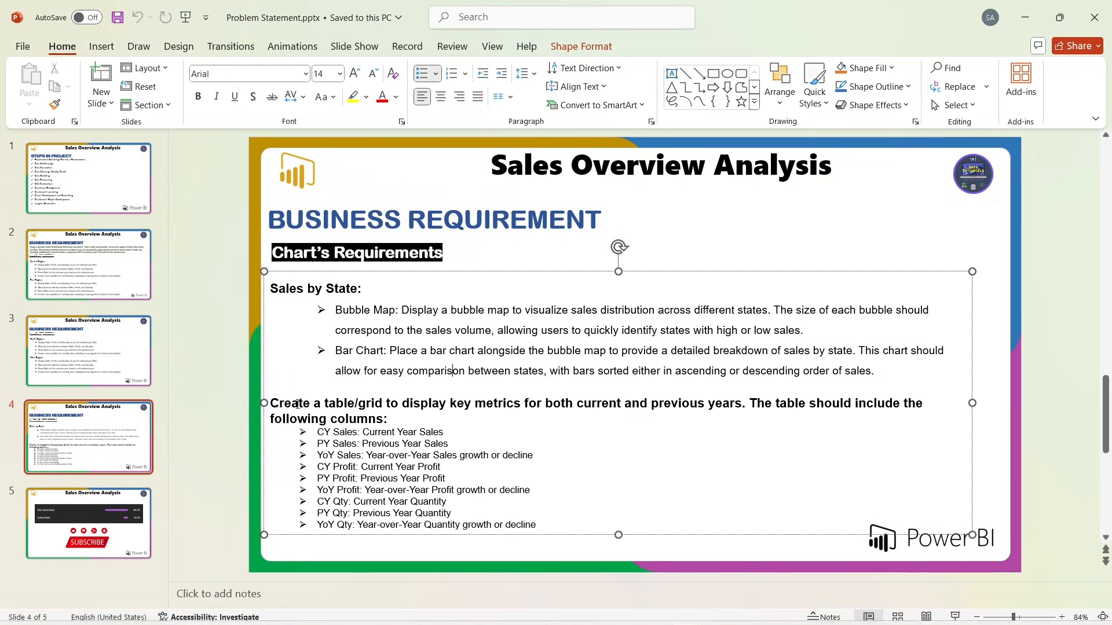
pyautogui.moveTo(297, 404); pyautogui.dragTo(452, 445)
pyautogui.click(642, 488)
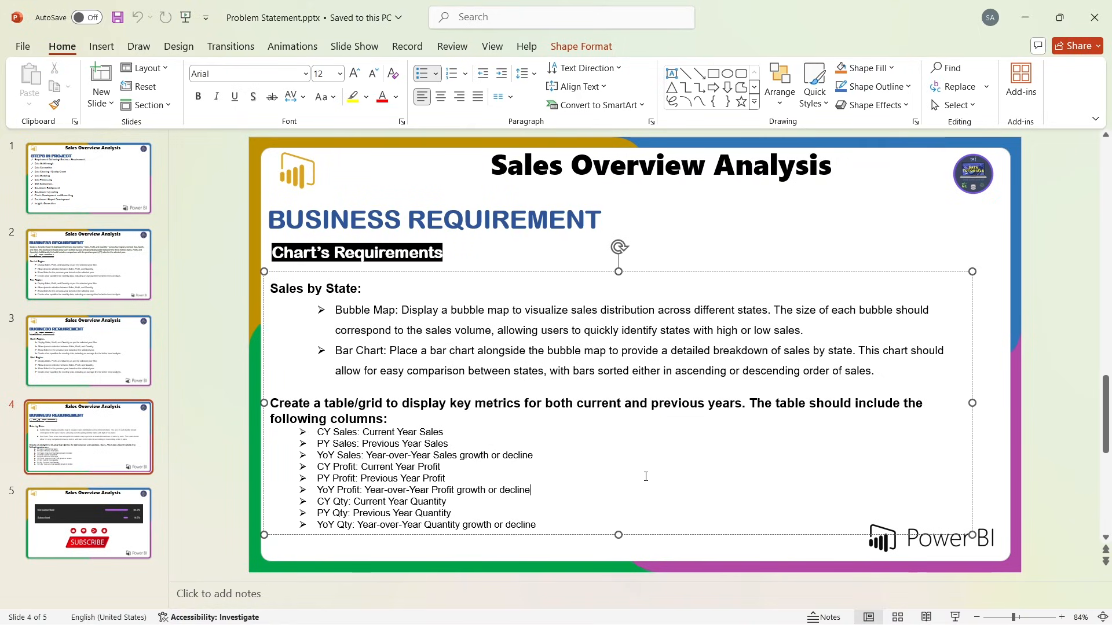
# Step: Return to the Power BI dashboard and expand the list of data fields
pyautogui.hotkey('alt', 'Tab')
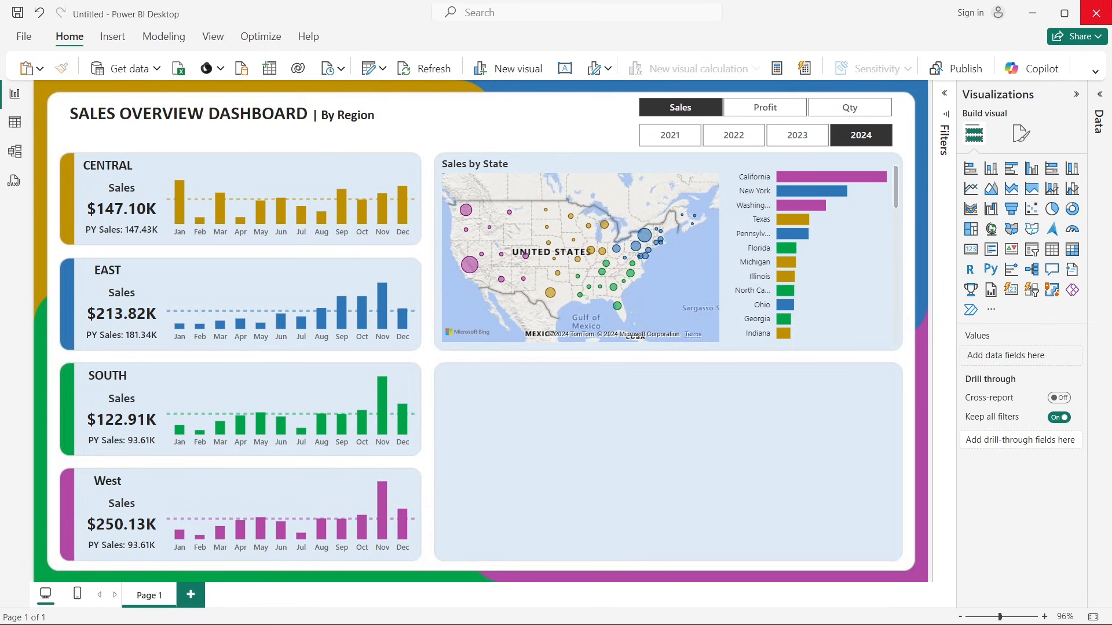
pyautogui.click(1101, 106)
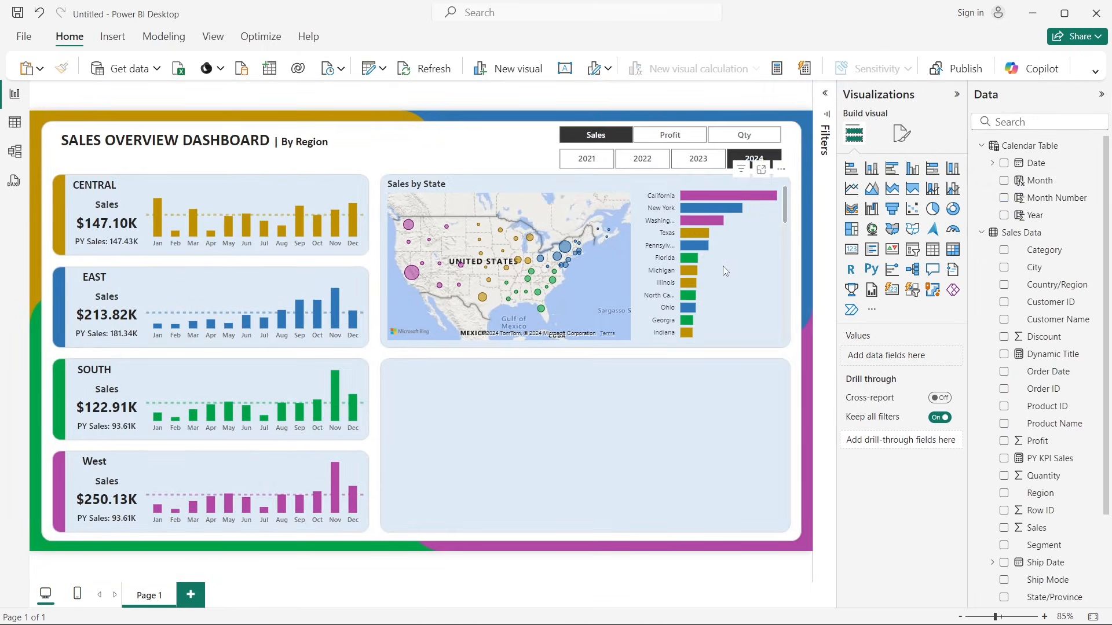
# Step: Create a new measure in the Sales Data table and name it CY Sales in its formula
pyautogui.hotkey('alt', 'Tab')
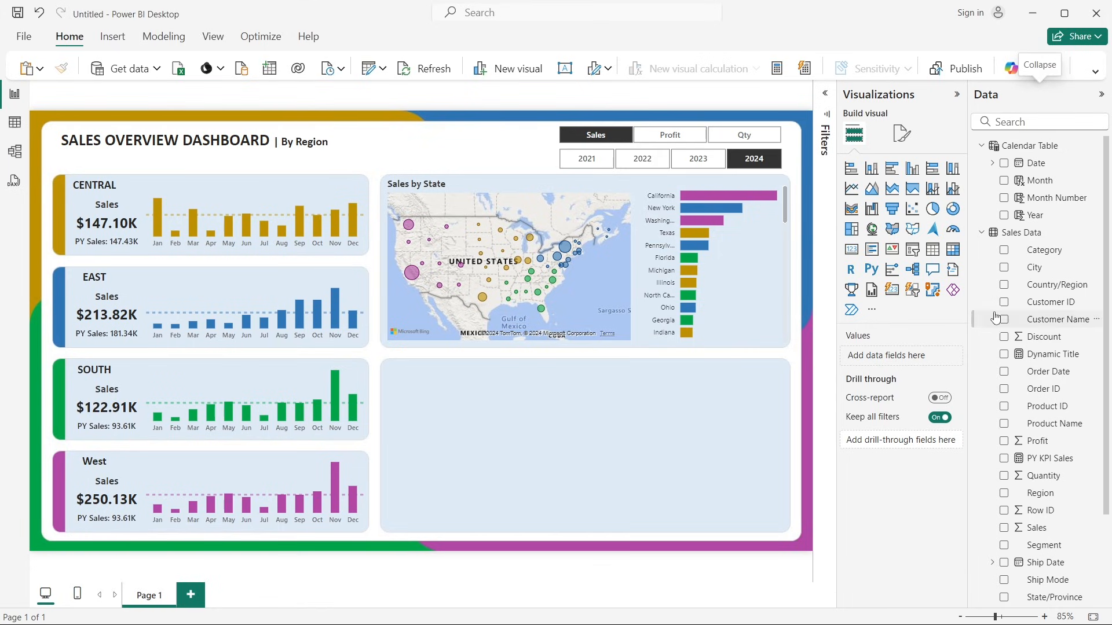
pyautogui.rightClick(1053, 306)
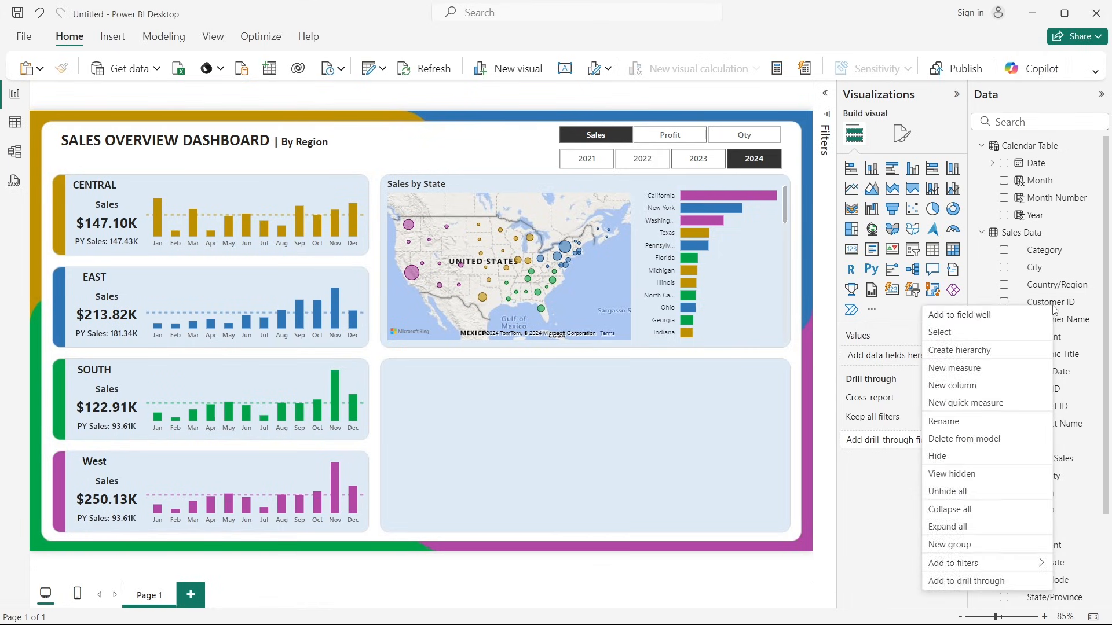
pyautogui.click(957, 368)
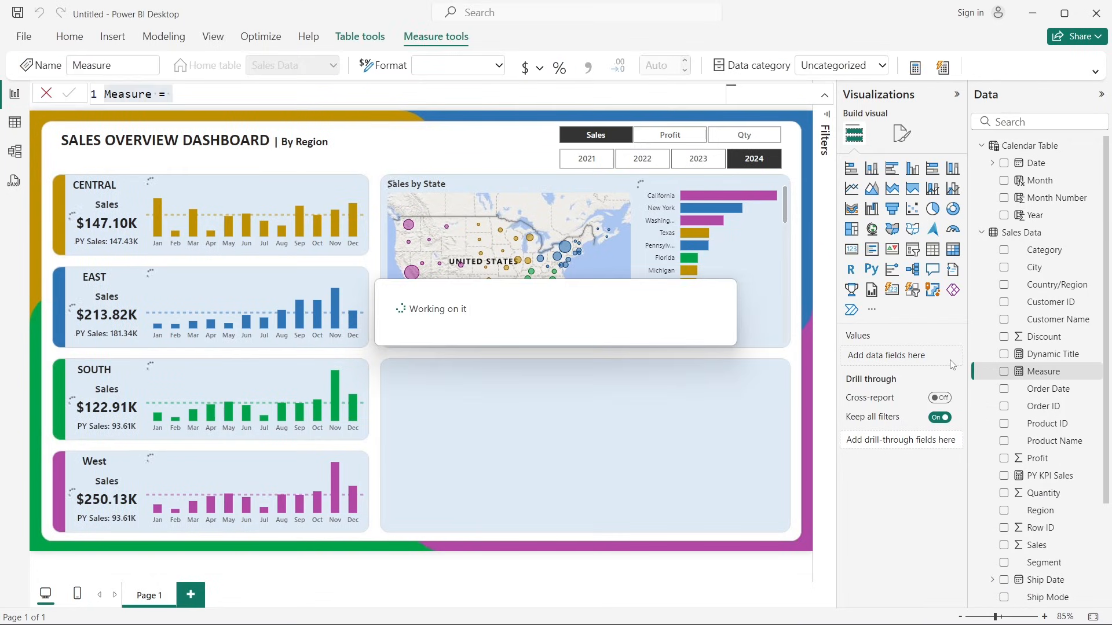
pyautogui.doubleClick(148, 92)
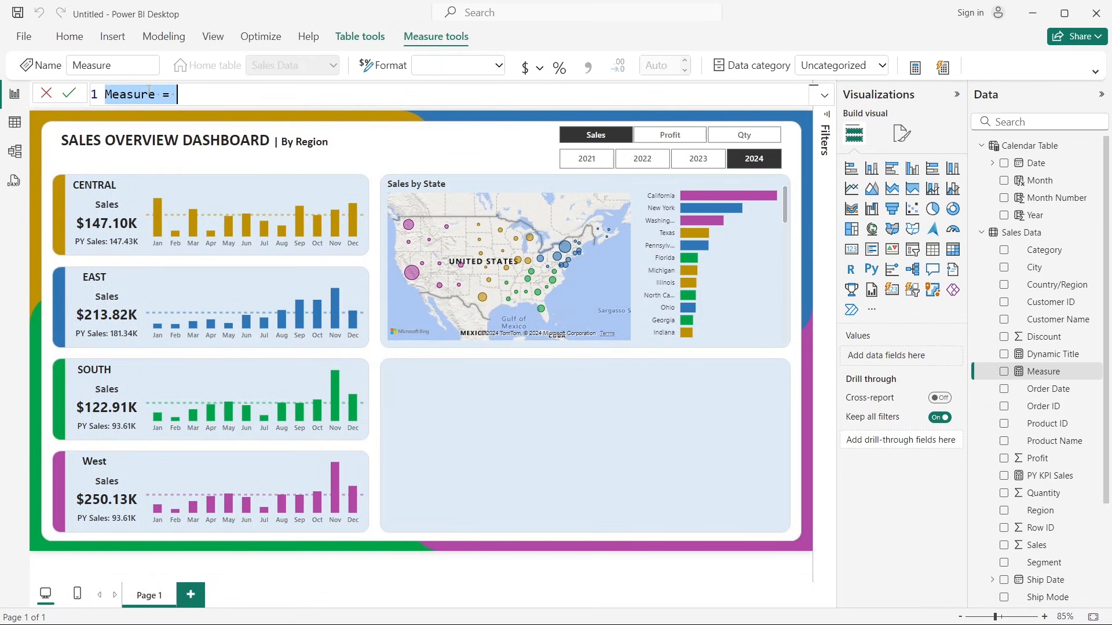
pyautogui.write('CY Sales')
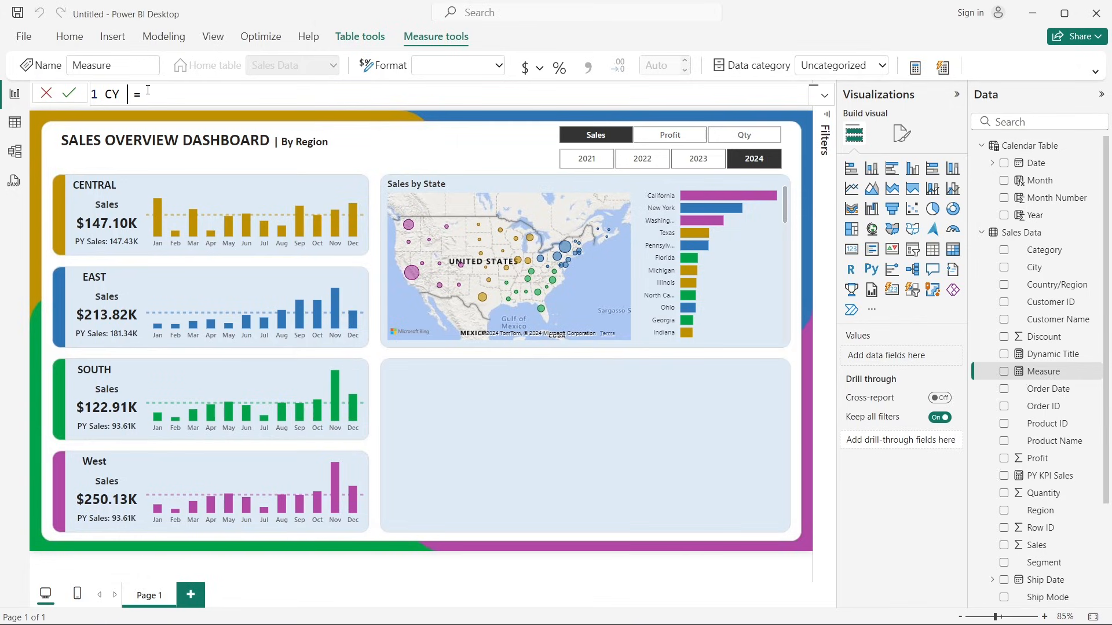
pyautogui.click(191, 92)
# Step: On a new indented formula line, define the variable SelectedYear as SELECTEDVALUE('Calendar Table'[Year])
pyautogui.hotkey('shift', 'Return')
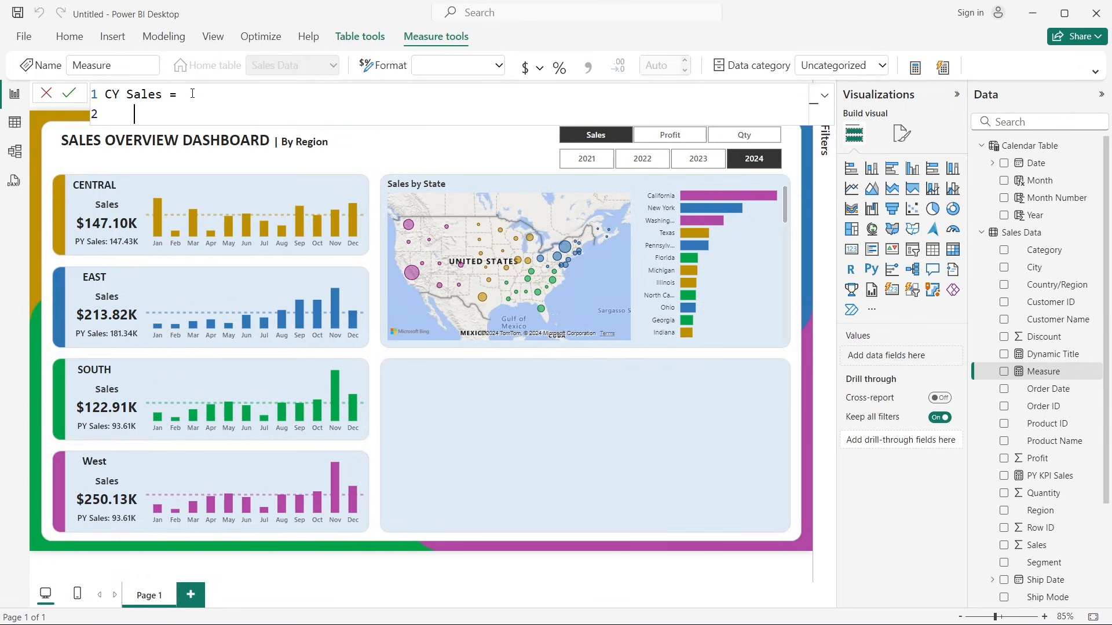
pyautogui.press('Tab')
pyautogui.write('VAR')
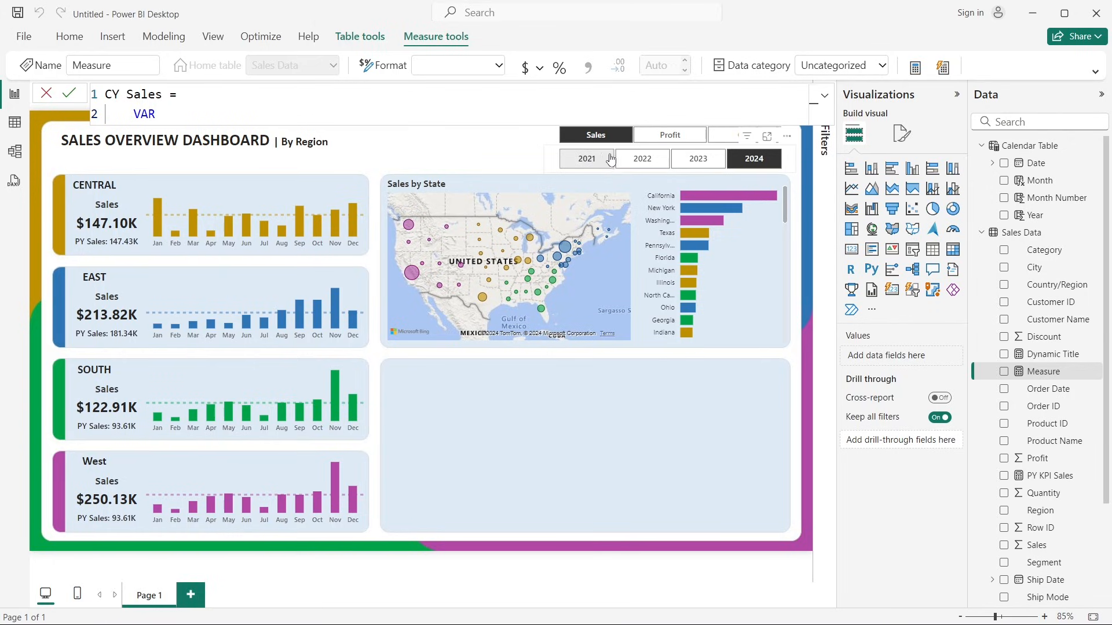
pyautogui.click(733, 162)
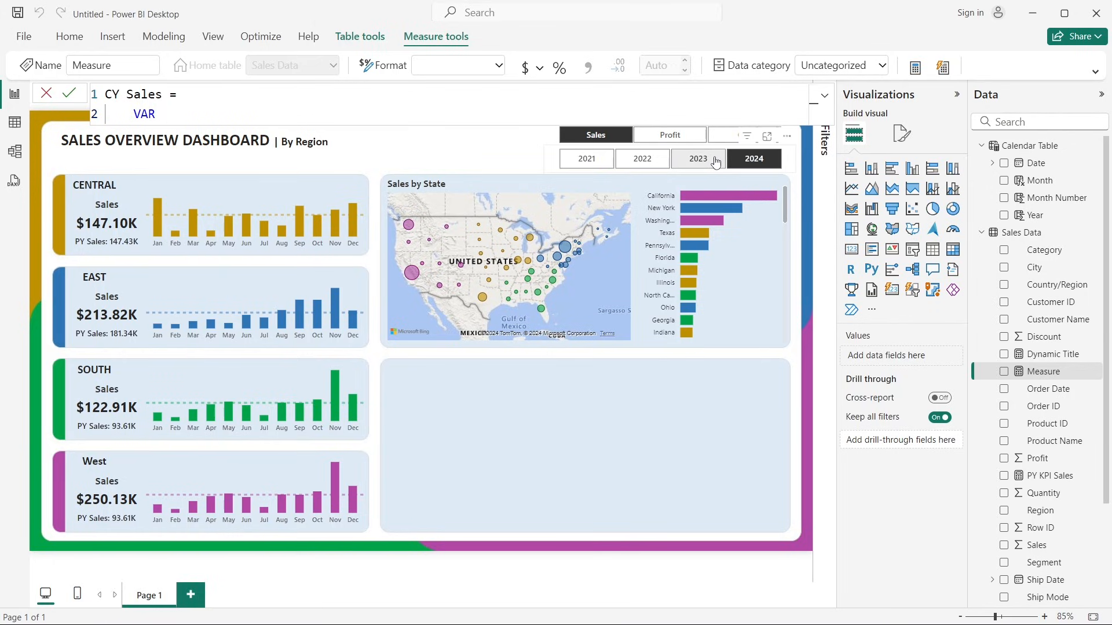
pyautogui.click(741, 164)
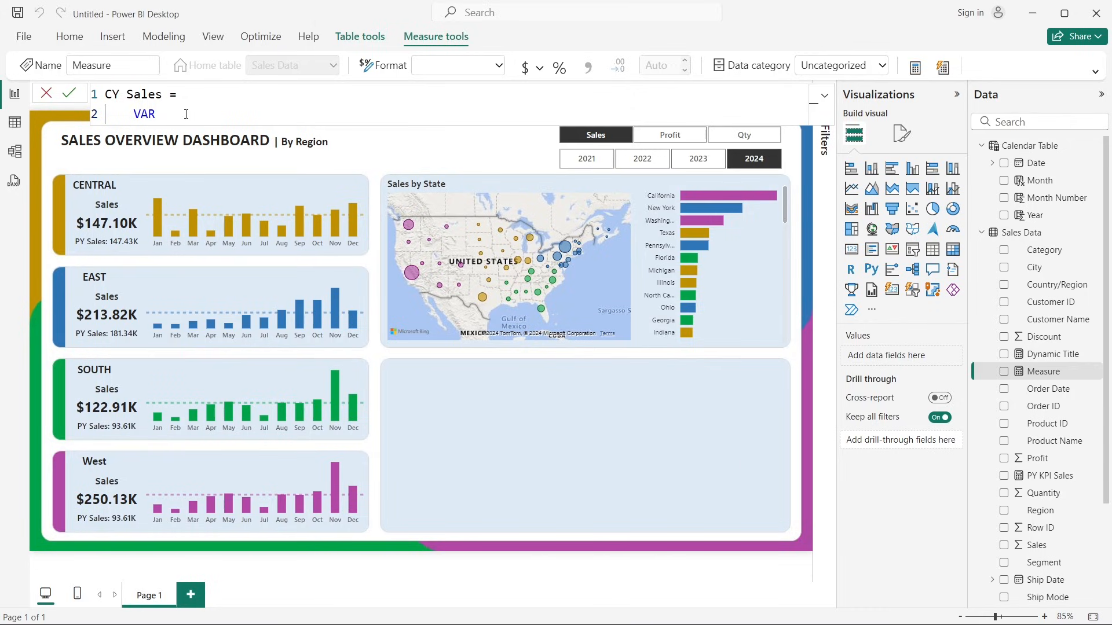
pyautogui.write('SelectedYear = sele')
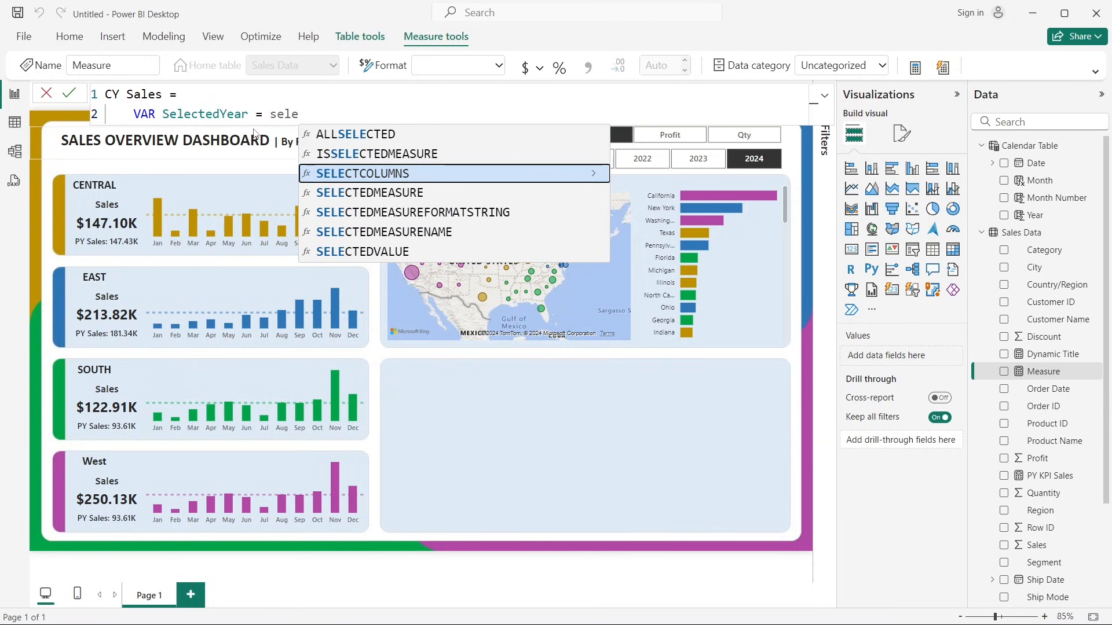
pyautogui.click(375, 254)
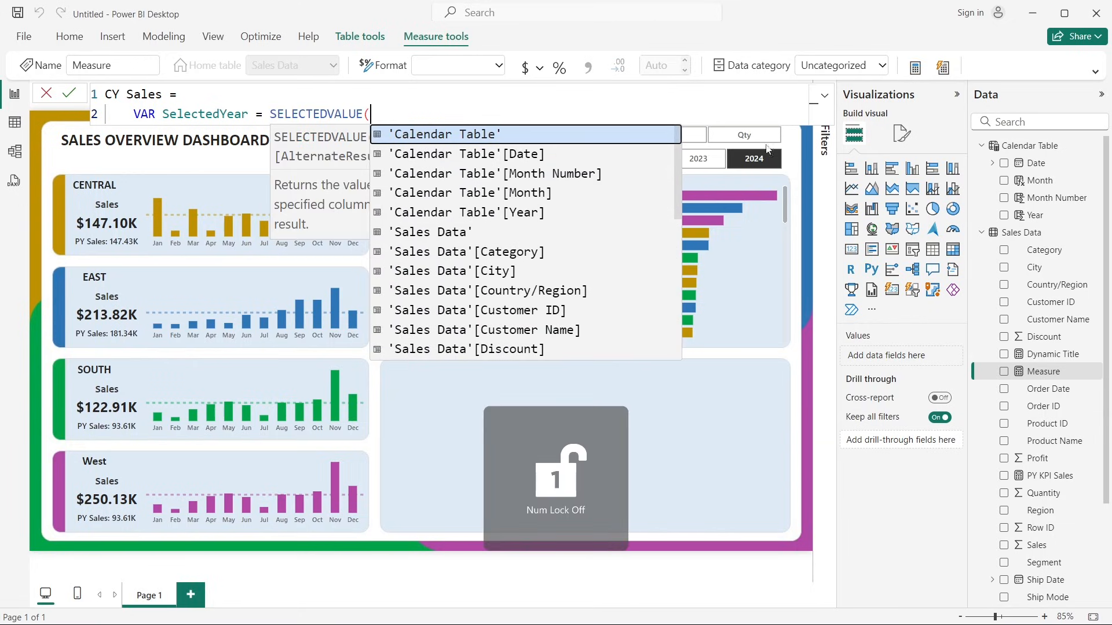
pyautogui.write('year')
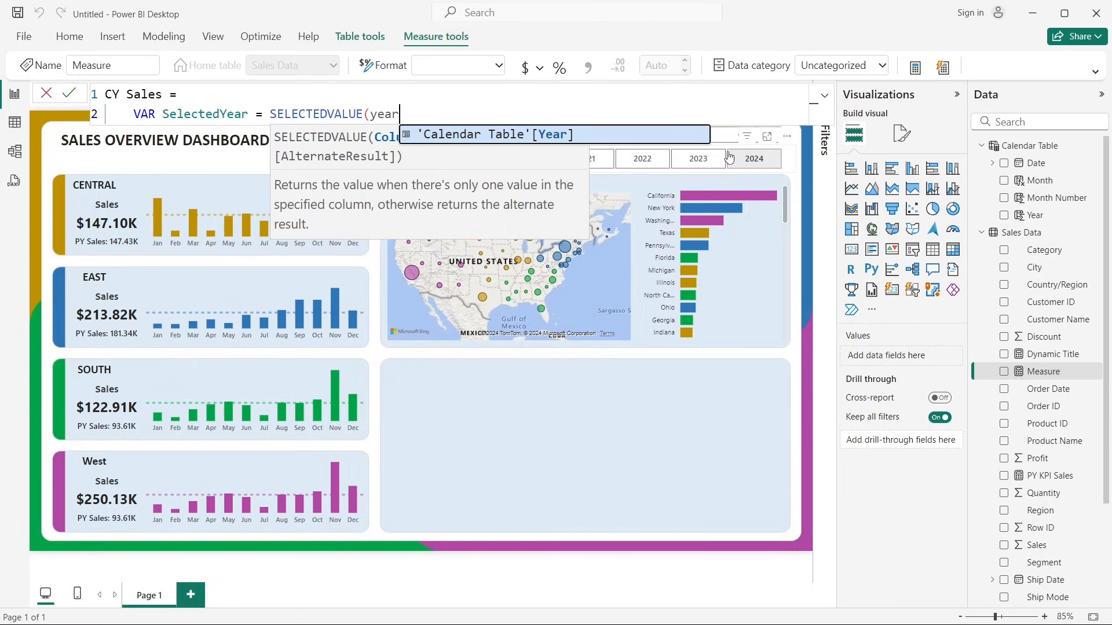
pyautogui.press('Tab')
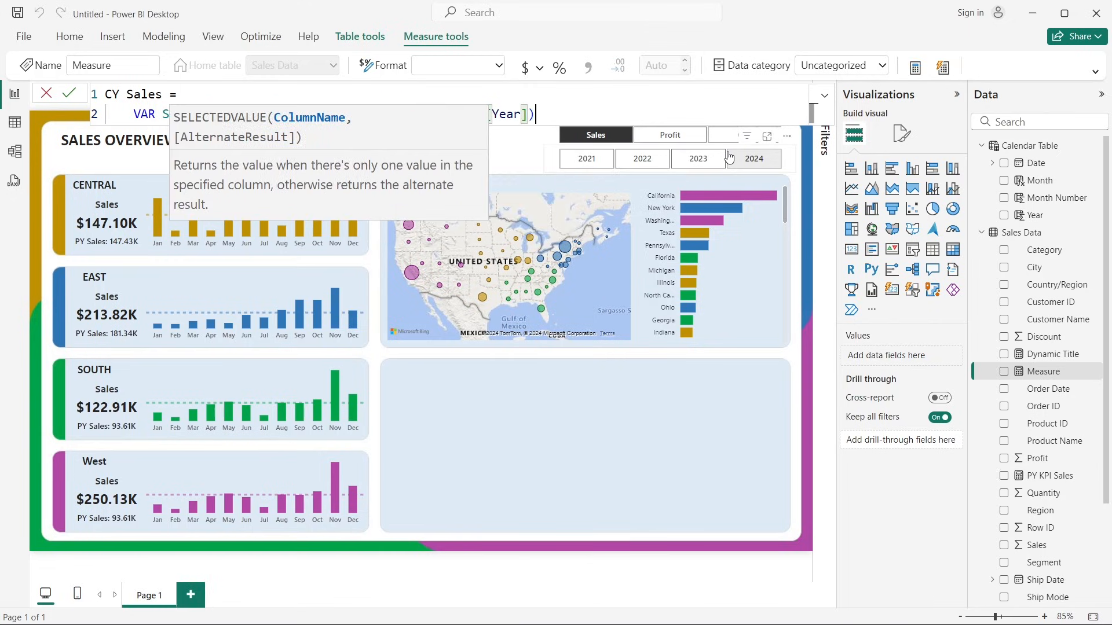
pyautogui.write(')')
# Step: Add a second variable named CurrentYearSales on a new formula line and begin its expression with CALCULATE
pyautogui.hotkey('shift', 'Return')
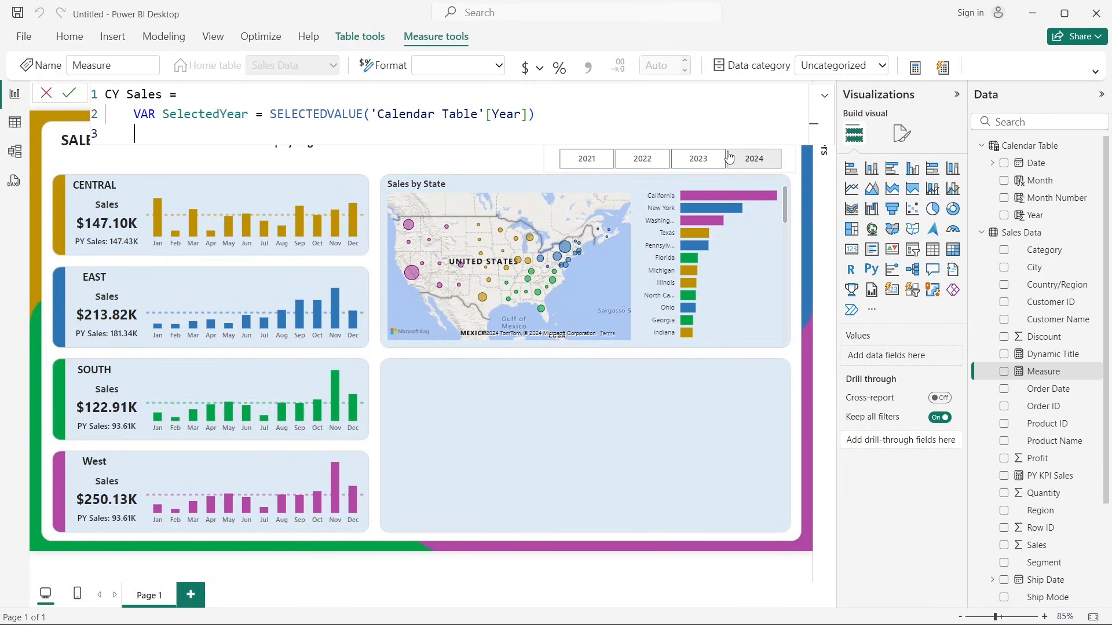
pyautogui.write('VAR')
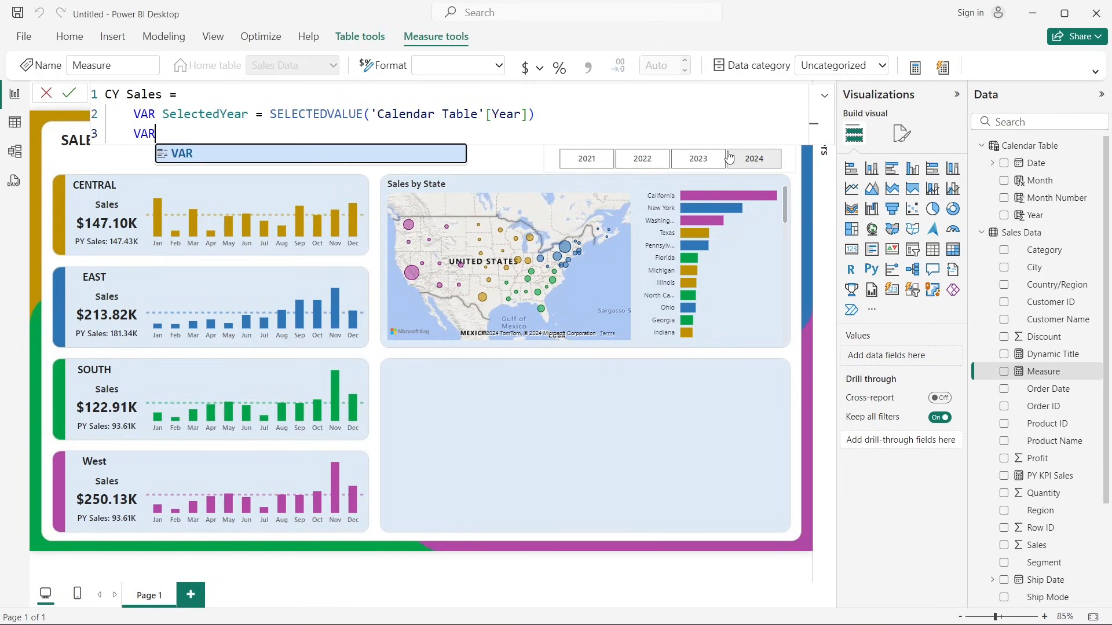
pyautogui.write(' Cur')
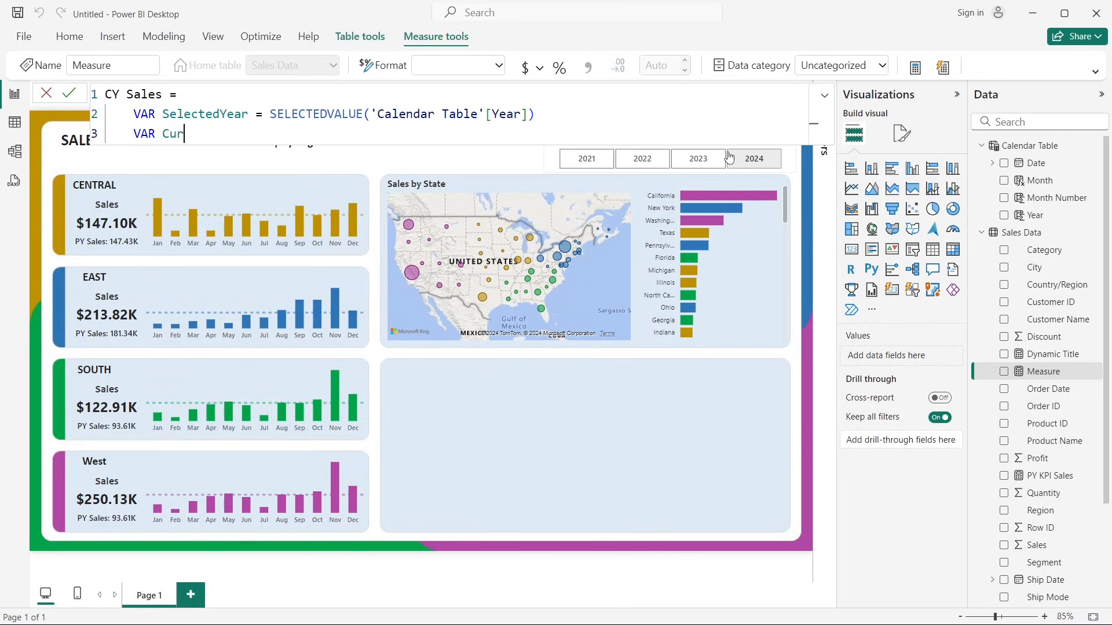
pyautogui.write('rentYear')
pyautogui.press('BackSpace')
pyautogui.press('BackSpace')
pyautogui.press('BackSpace')
pyautogui.write('earSales = ')
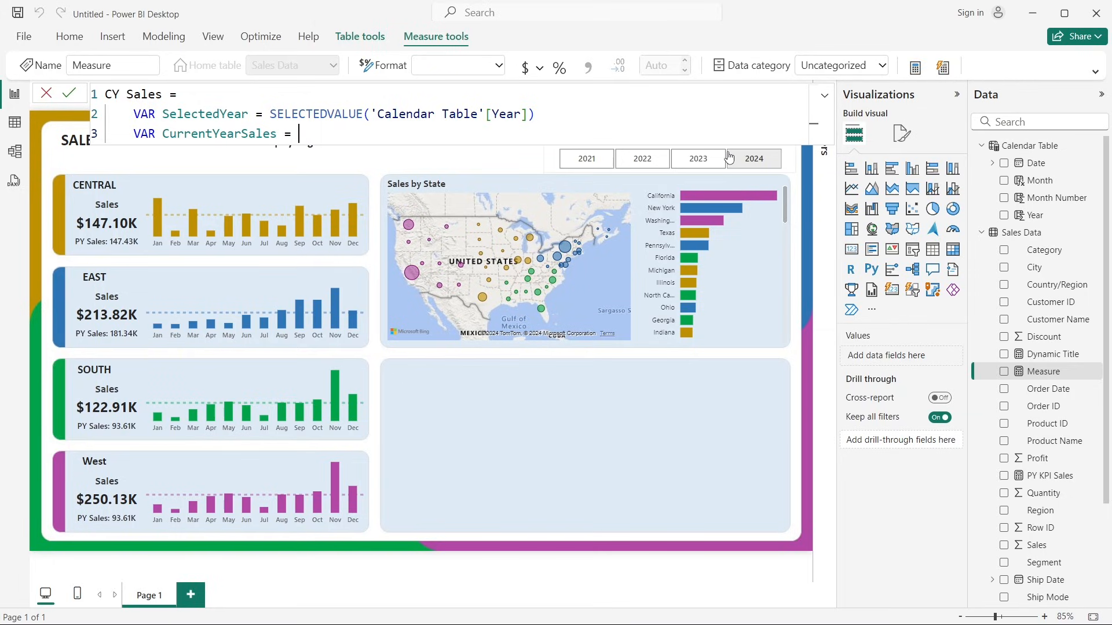
pyautogui.write('calc')
pyautogui.press('Tab')
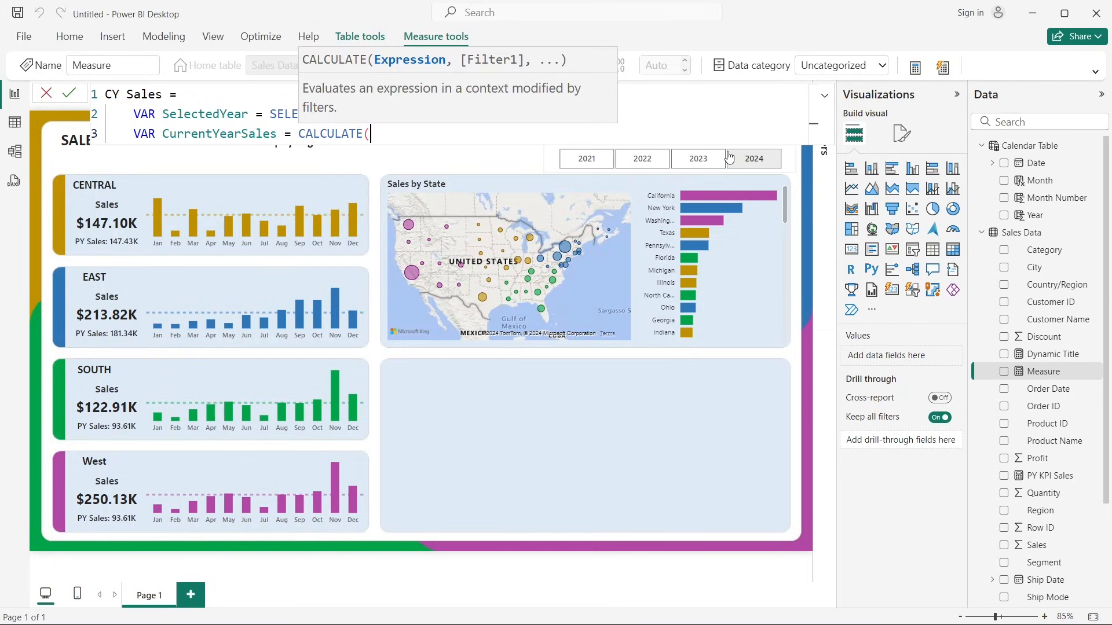
# Step: Complete the CALCULATE arguments with [Total Sales] and the filter 'Calendar Table'[Year] = SelectedYear
pyautogui.write('tot')
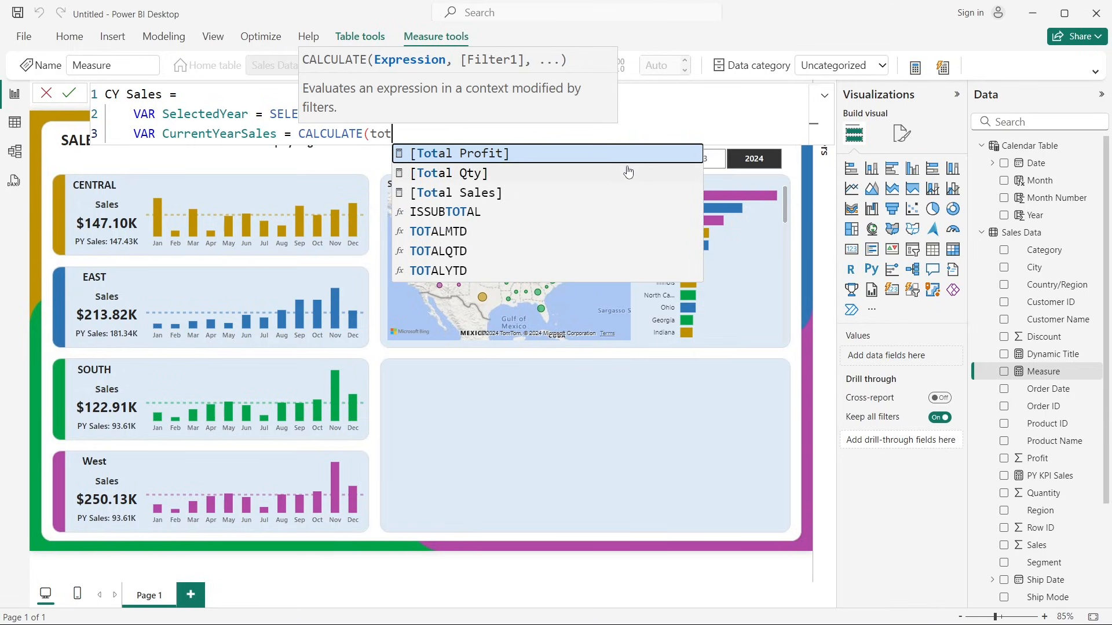
pyautogui.click(530, 193)
pyautogui.write(', ')
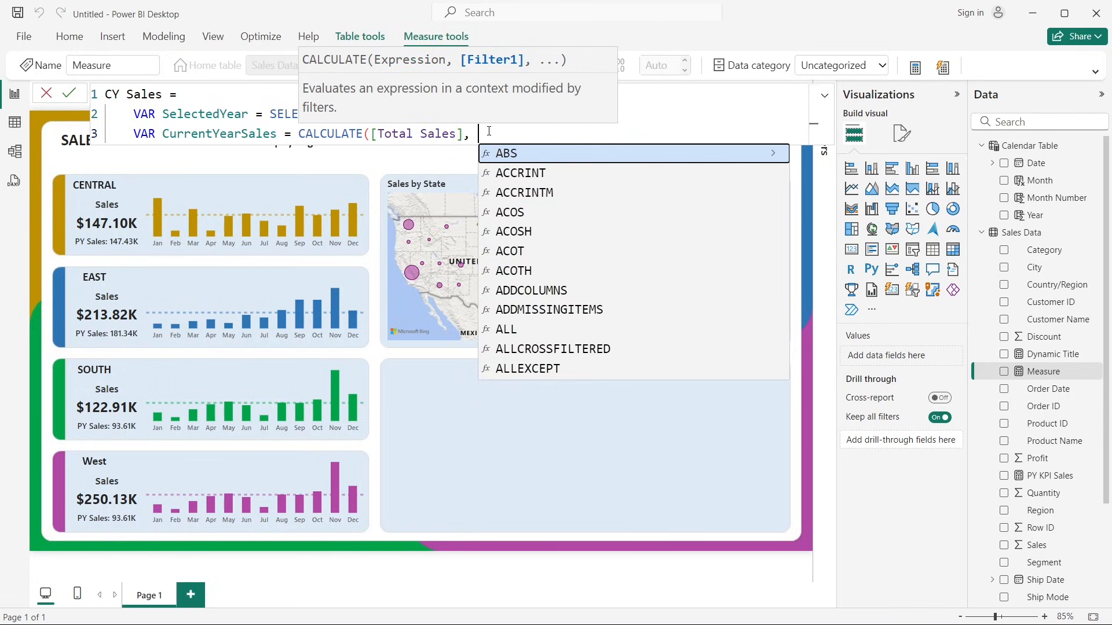
pyautogui.write('yea')
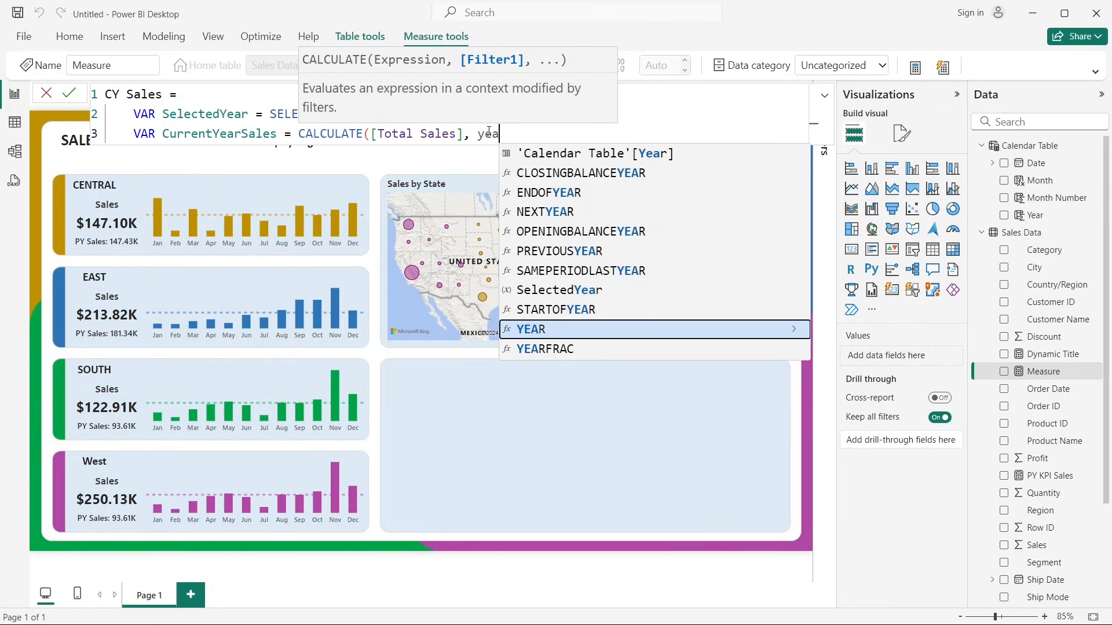
pyautogui.click(675, 154)
pyautogui.write('=')
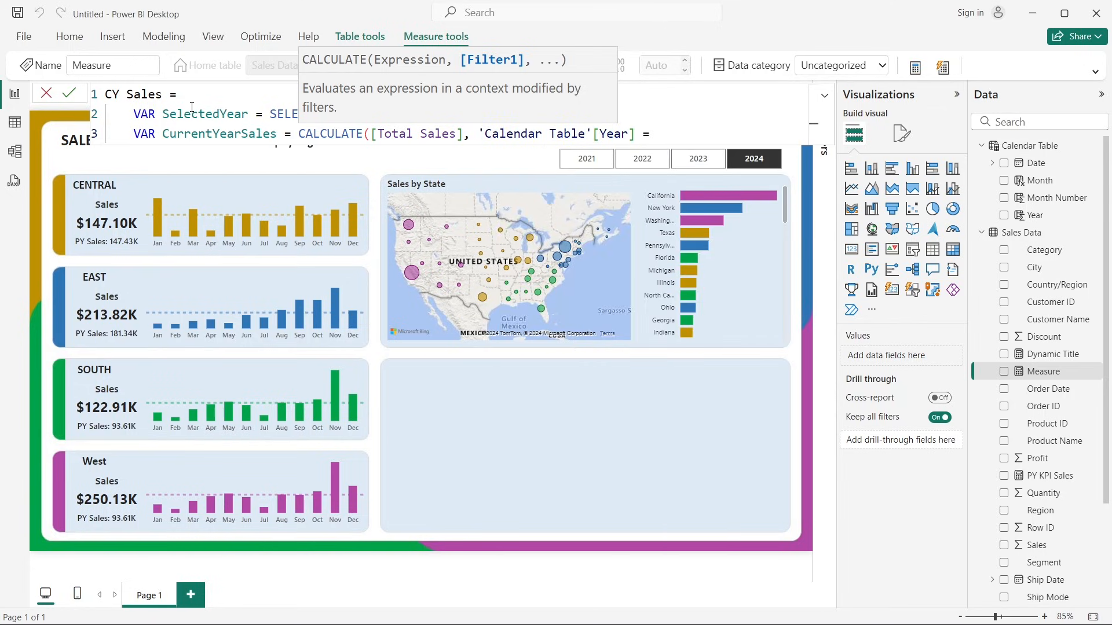
pyautogui.moveTo(163, 119); pyautogui.dragTo(249, 115)
pyautogui.hotkey('ctrl', 'c')
pyautogui.click(659, 132)
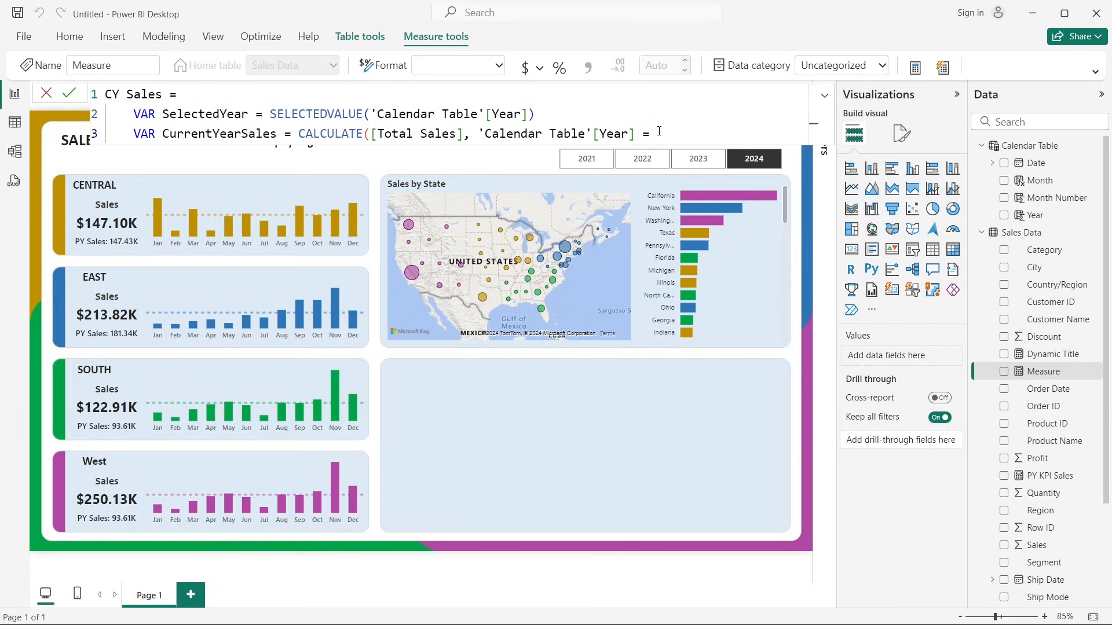
pyautogui.hotkey('ctrl', 'v')
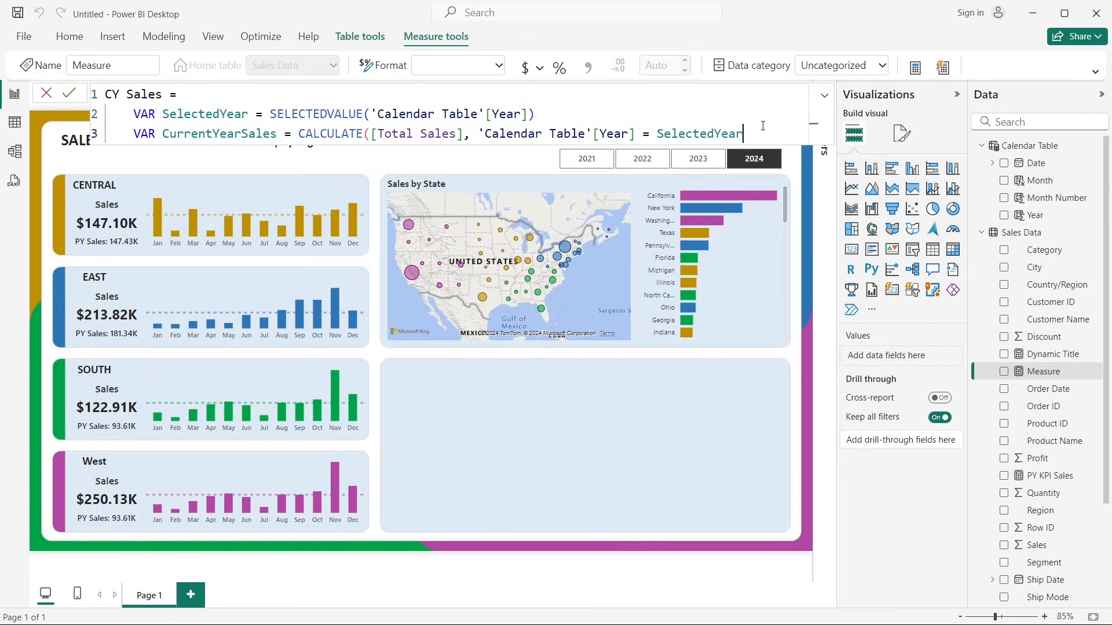
pyautogui.write(')')
# Step: Review how the SelectedYear variable is used in the CALCULATE filter and which measure is being evaluated
pyautogui.moveTo(267, 113); pyautogui.dragTo(554, 110)
pyautogui.click(555, 110)
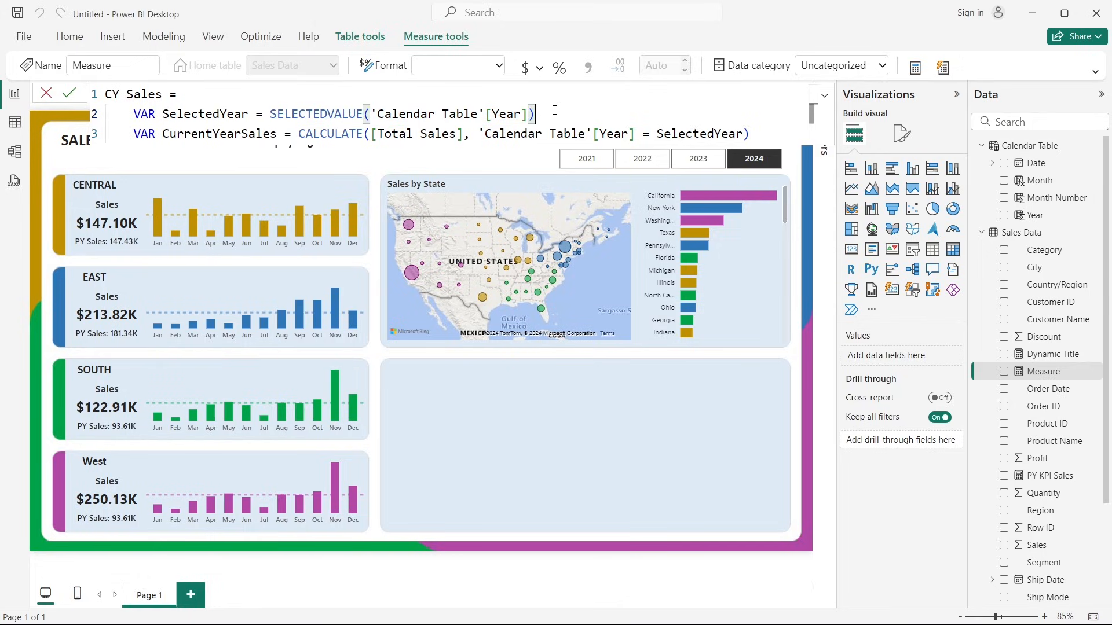
pyautogui.moveTo(163, 114); pyautogui.dragTo(255, 114)
pyautogui.moveTo(656, 134); pyautogui.dragTo(743, 138)
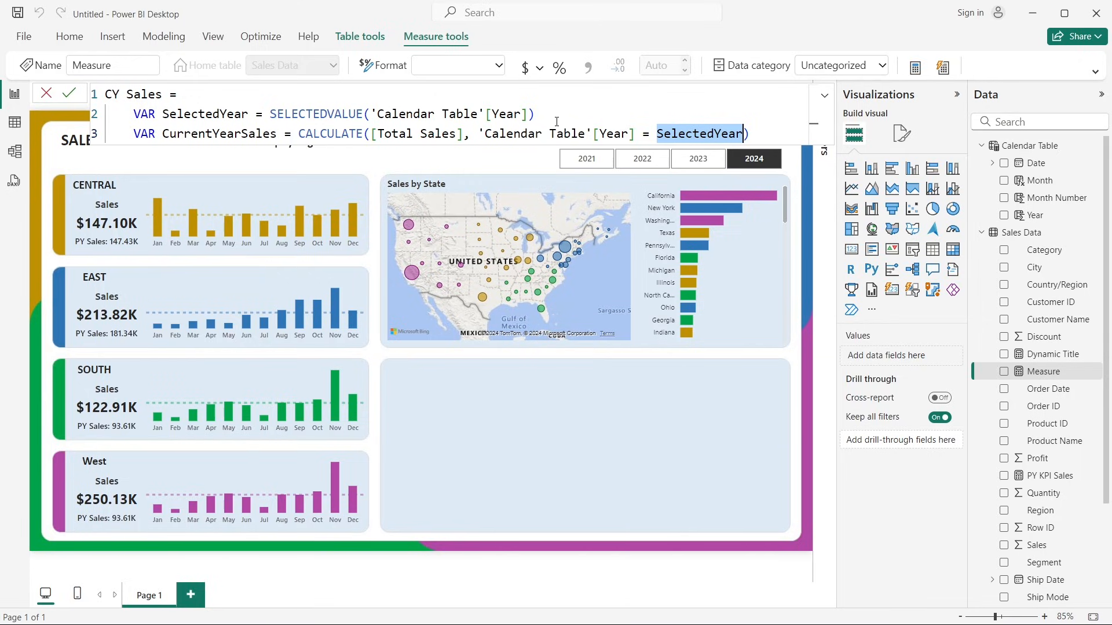
pyautogui.moveTo(507, 134); pyautogui.dragTo(713, 131)
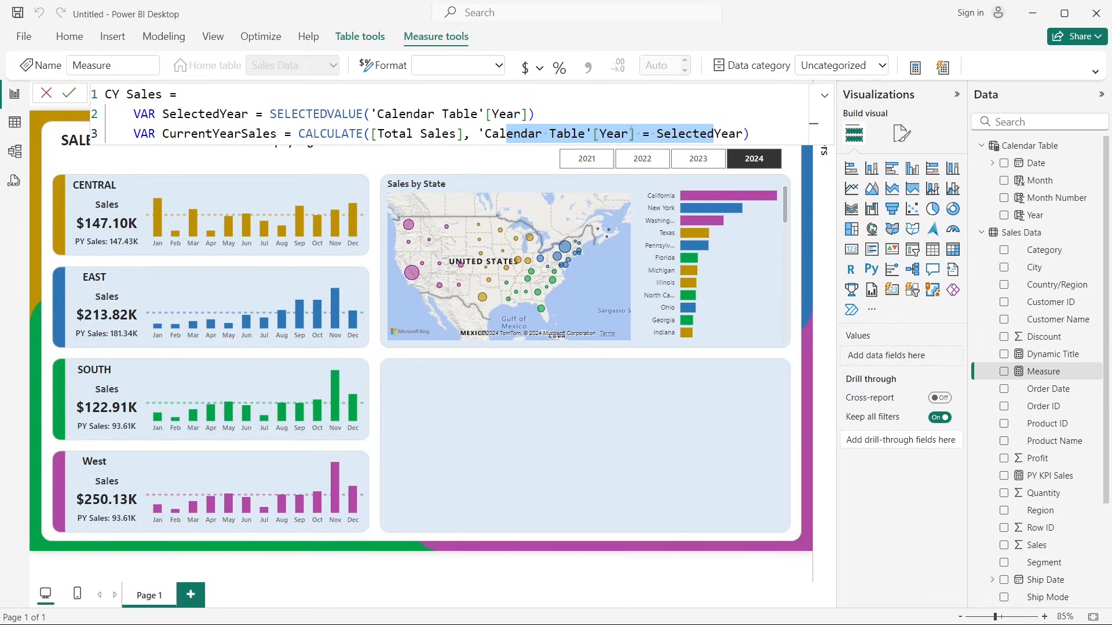
pyautogui.click(615, 133)
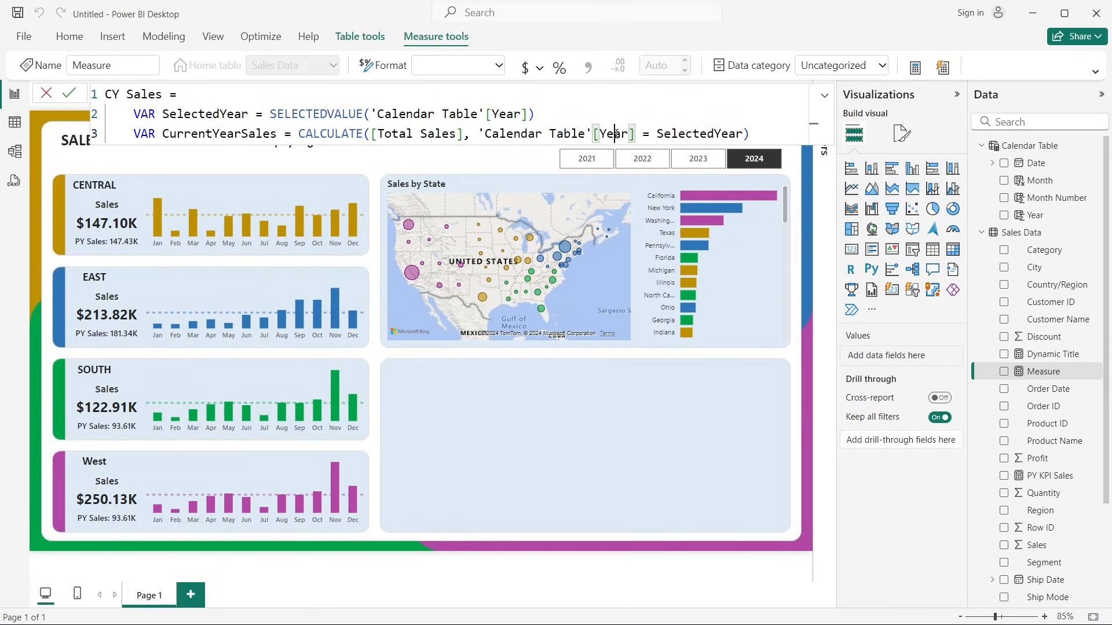
pyautogui.click(423, 128)
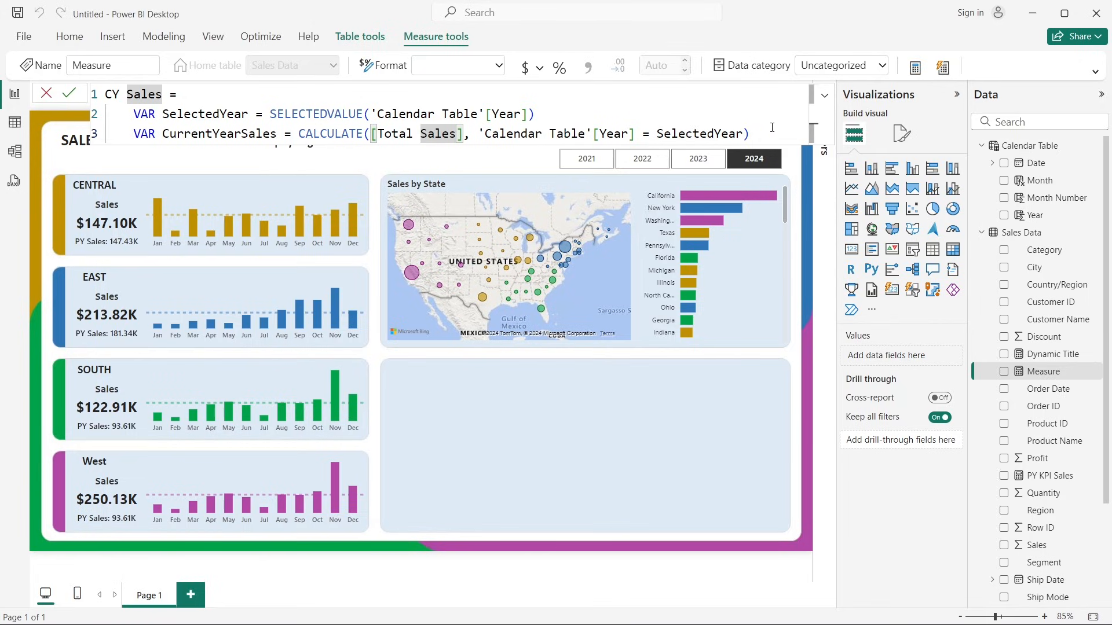
# Step: End the measure with a RETURN CurrentYearSales line and commit the CY Sales formula
pyautogui.click(772, 127)
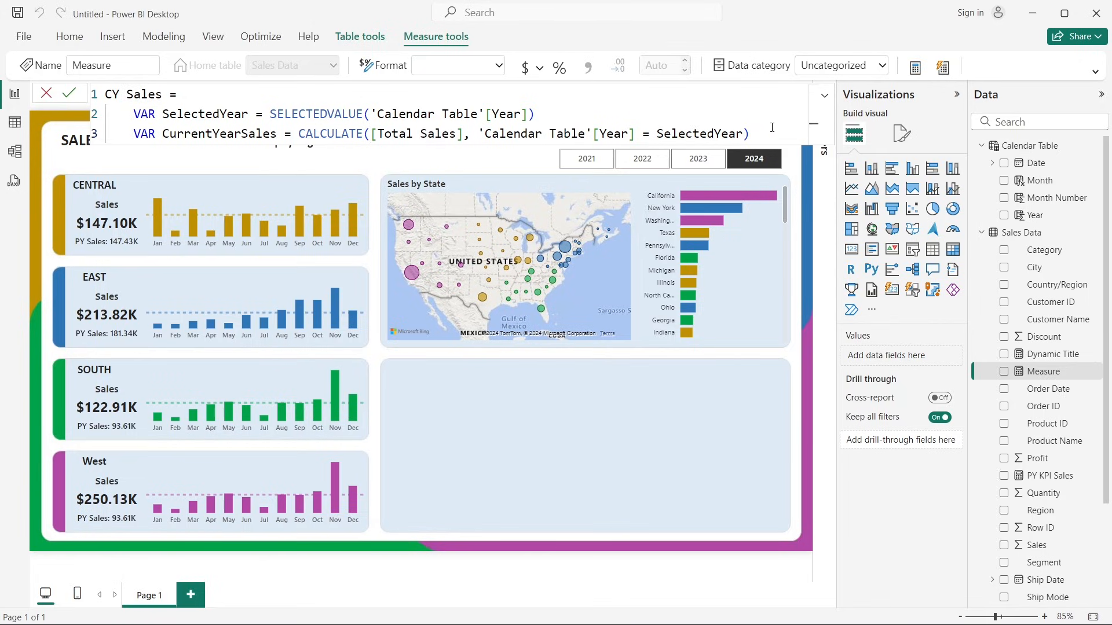
pyautogui.hotkey('shift', 'Return')
pyautogui.write('Re')
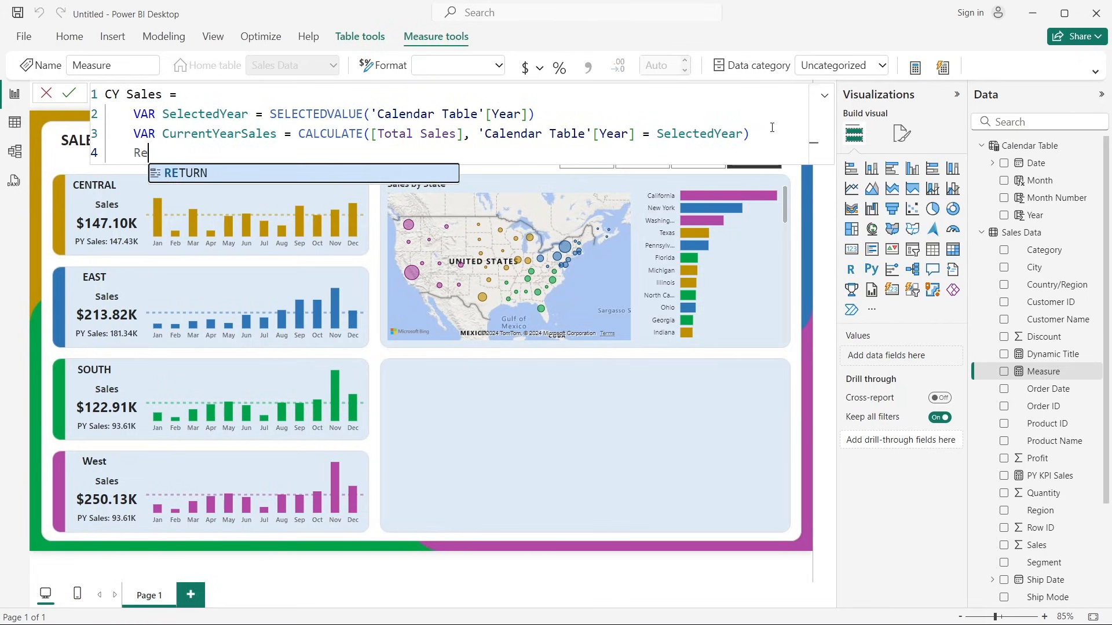
pyautogui.press('Tab')
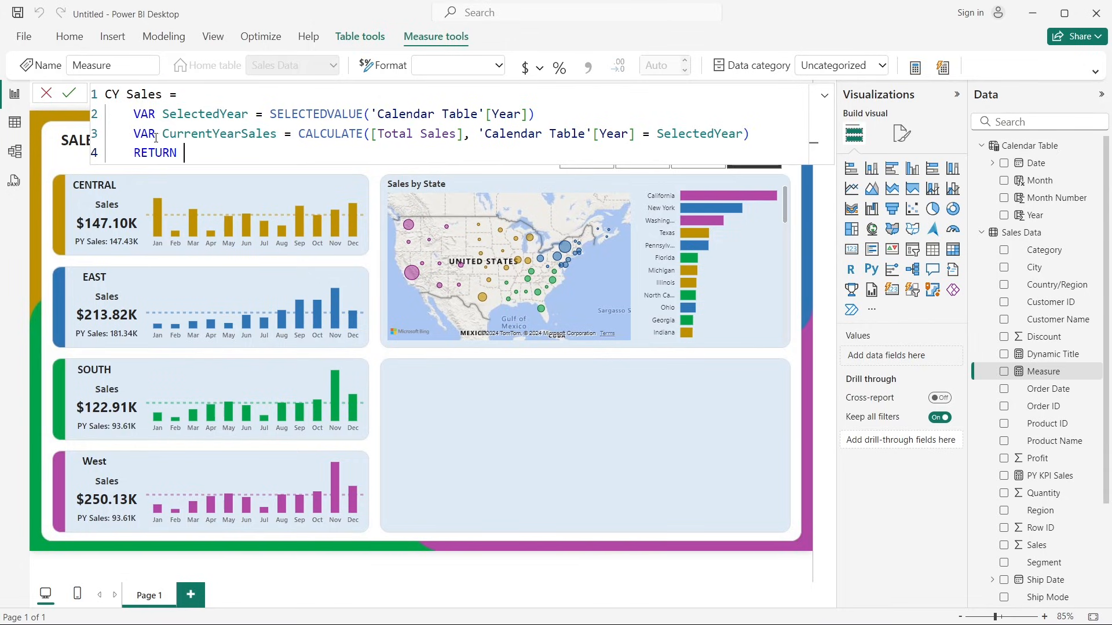
pyautogui.moveTo(162, 134); pyautogui.dragTo(276, 134)
pyautogui.hotkey('ctrl', 'c')
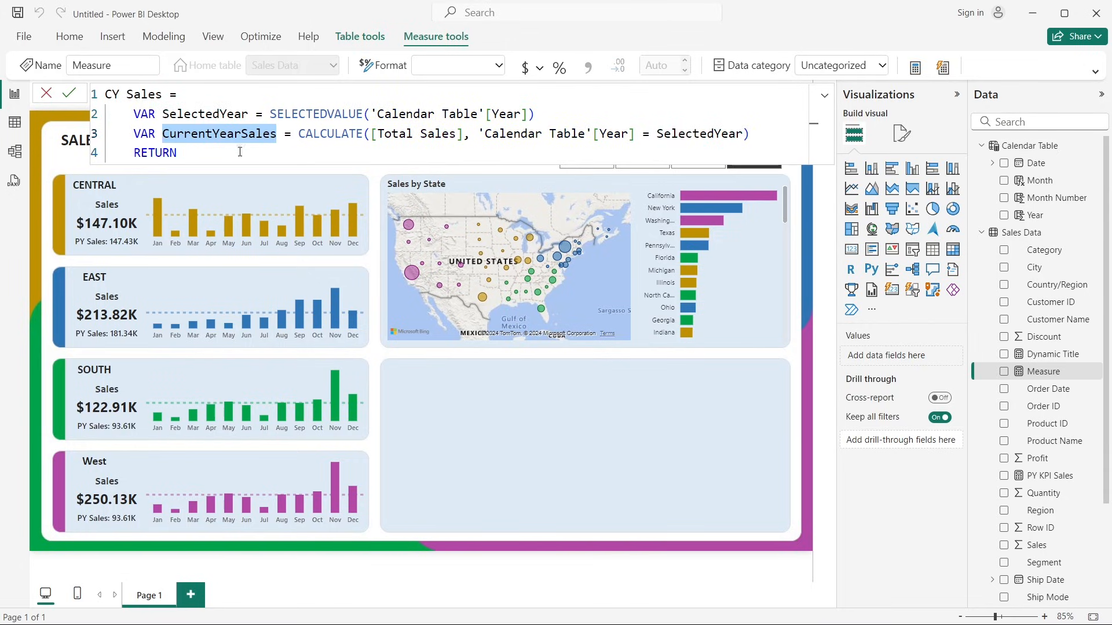
pyautogui.click(222, 154)
pyautogui.hotkey('ctrl', 'v')
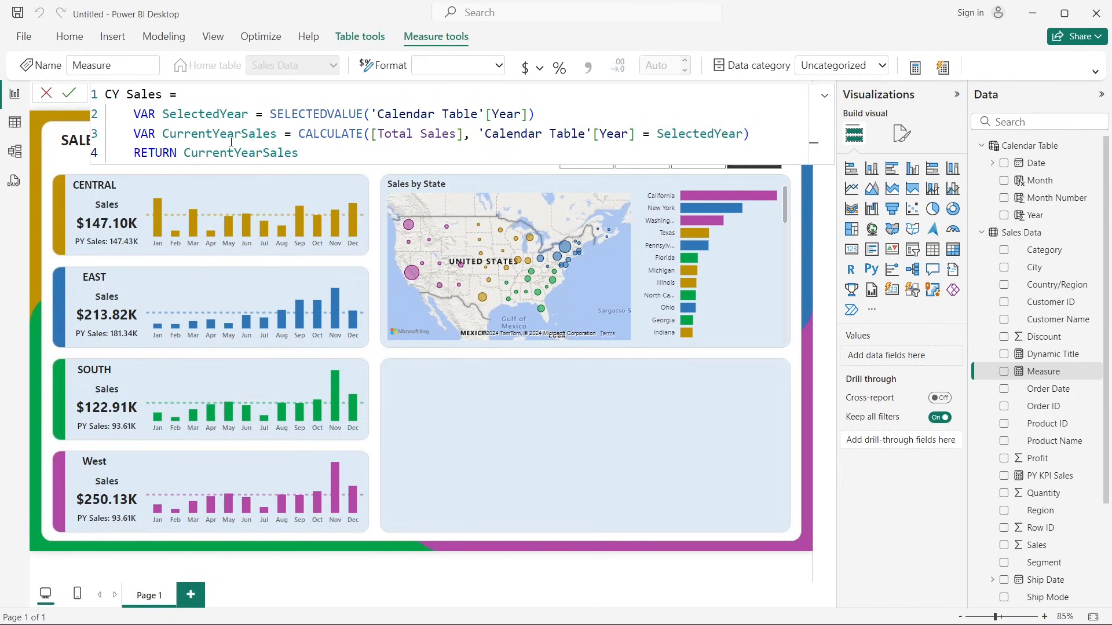
pyautogui.click(69, 93)
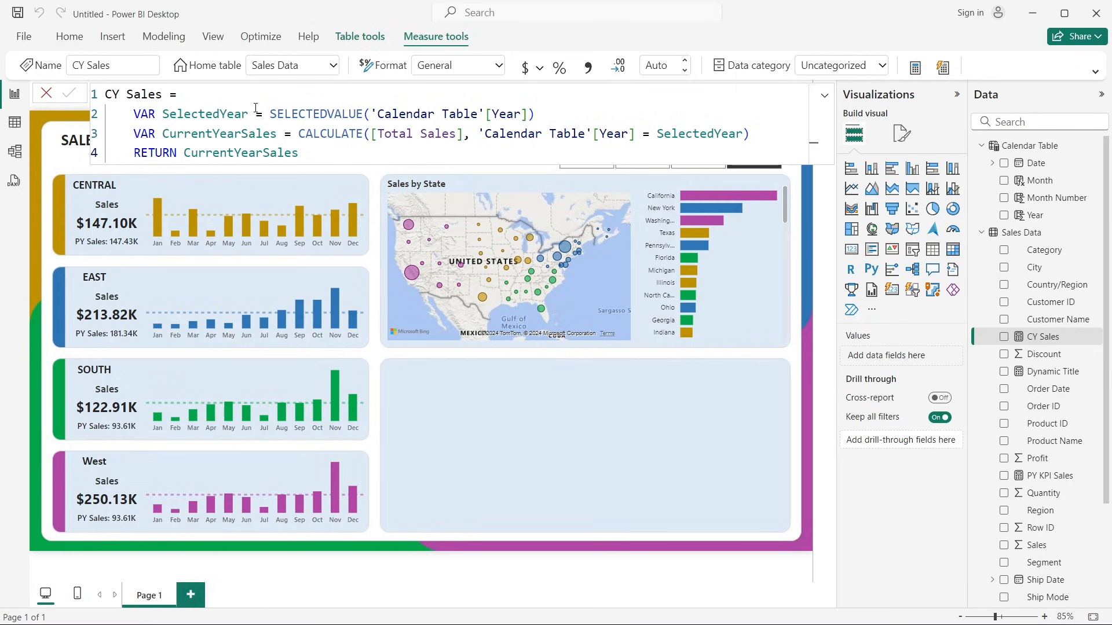
# Step: Insert a matrix visual and fit it to the width of the empty panel below the Sales by State map
pyautogui.click(47, 93)
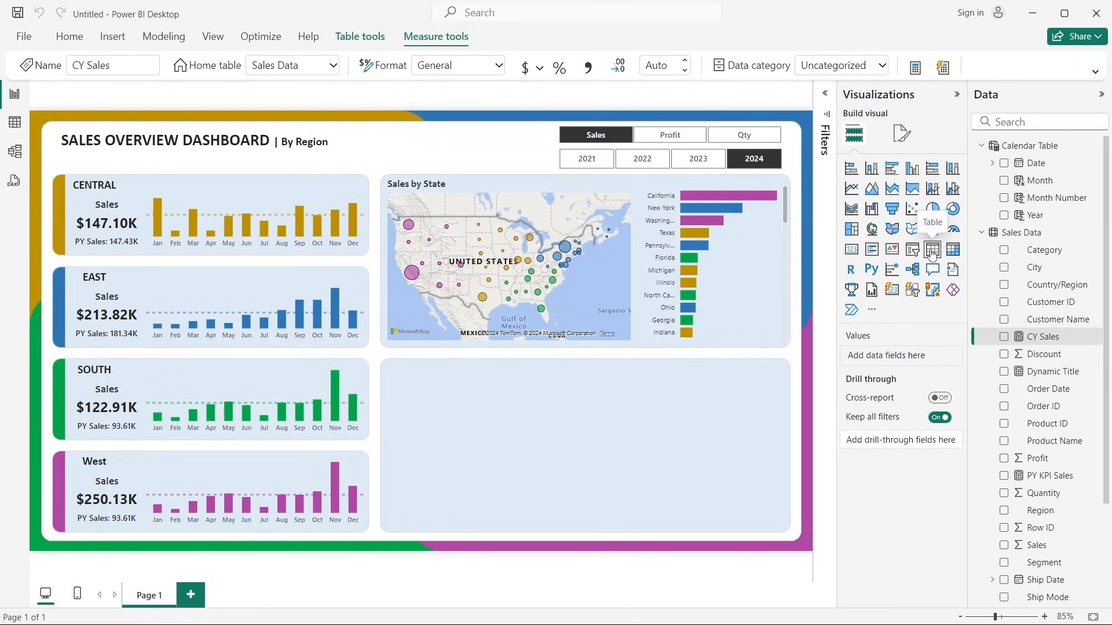
pyautogui.click(952, 249)
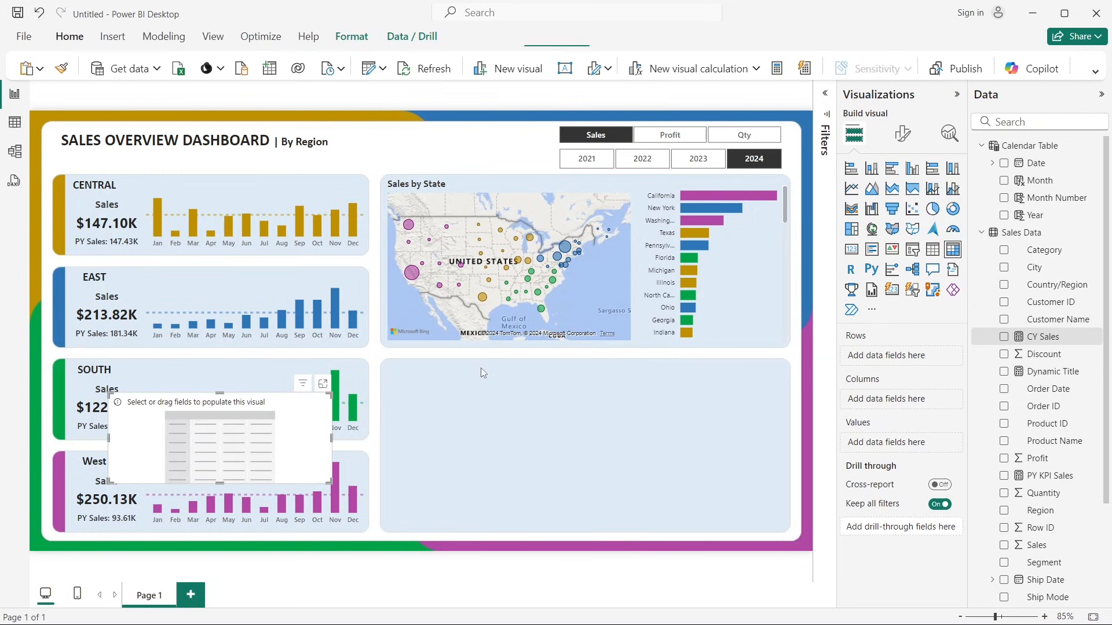
pyautogui.moveTo(186, 409); pyautogui.dragTo(465, 425)
pyautogui.moveTo(611, 457); pyautogui.dragTo(784, 468)
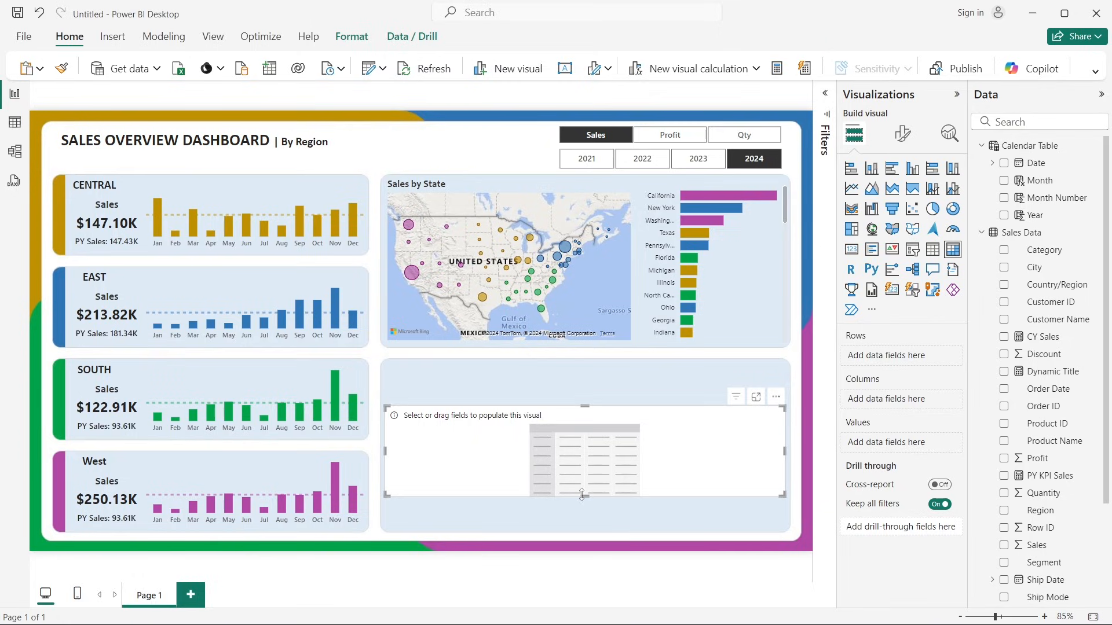
pyautogui.moveTo(582, 497); pyautogui.dragTo(580, 531)
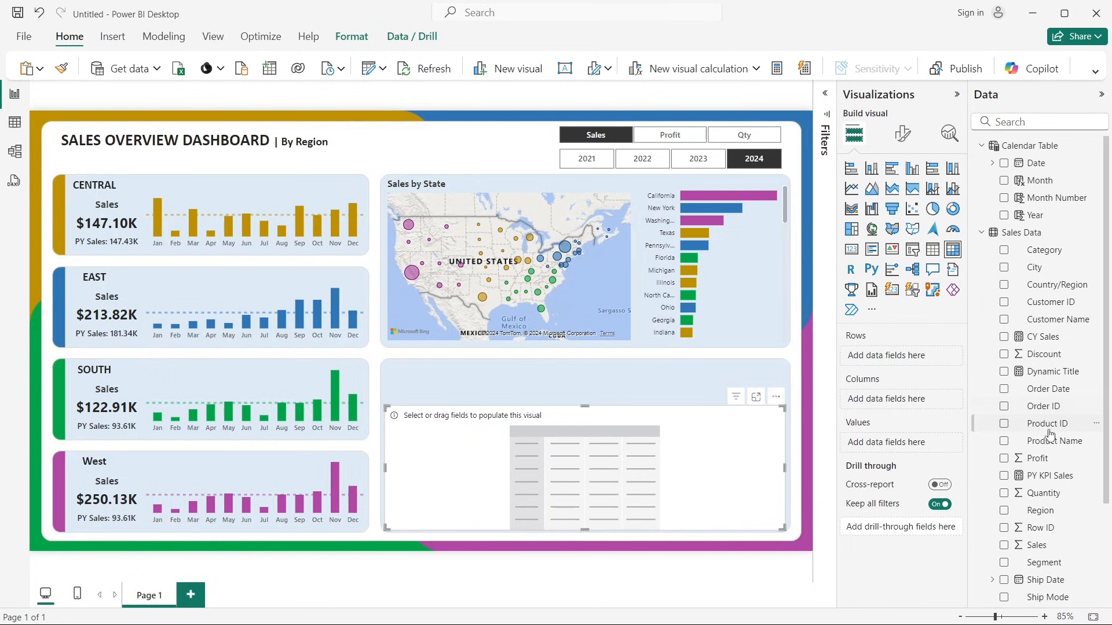
# Step: Add Region as the matrix rows and CY Sales as its values
pyautogui.scroll(-2, 1007, 449)
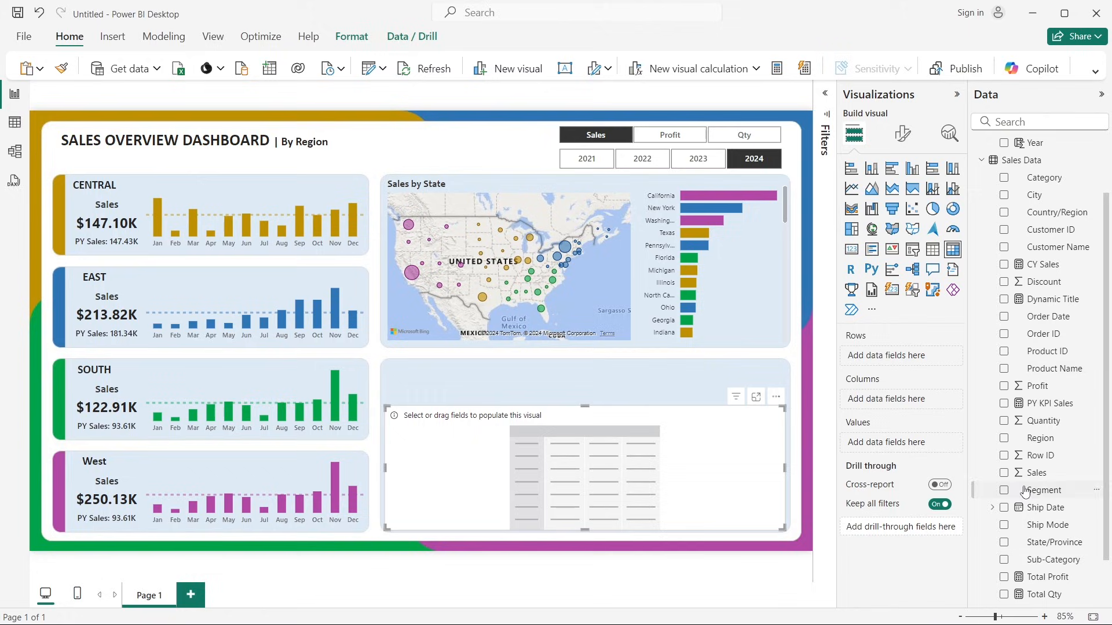
pyautogui.click(1004, 439)
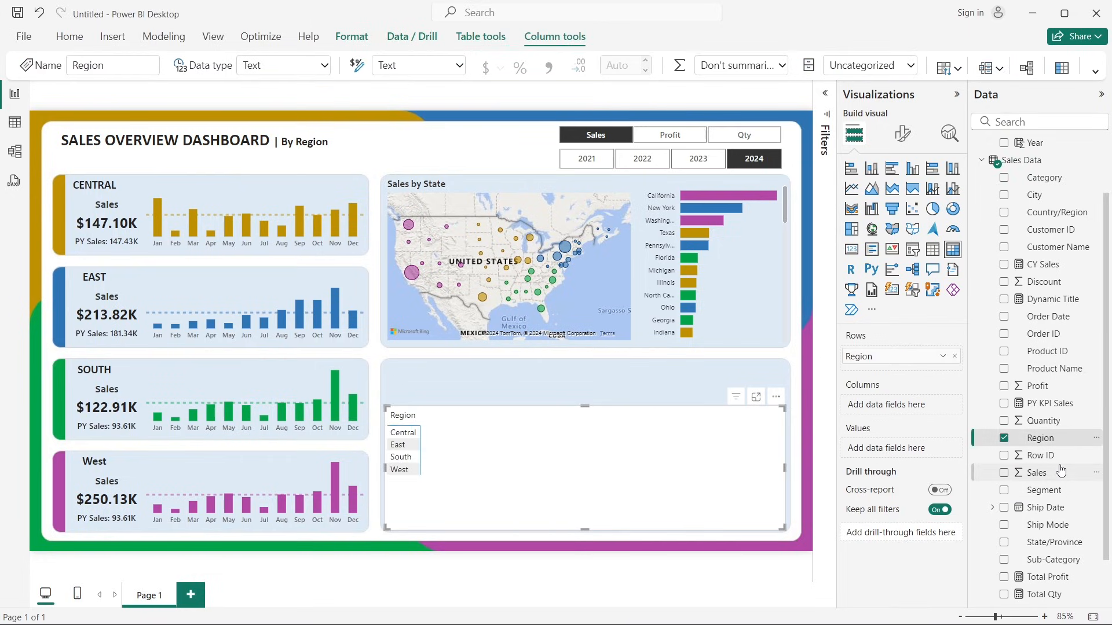
pyautogui.scroll(-2, 1061, 470)
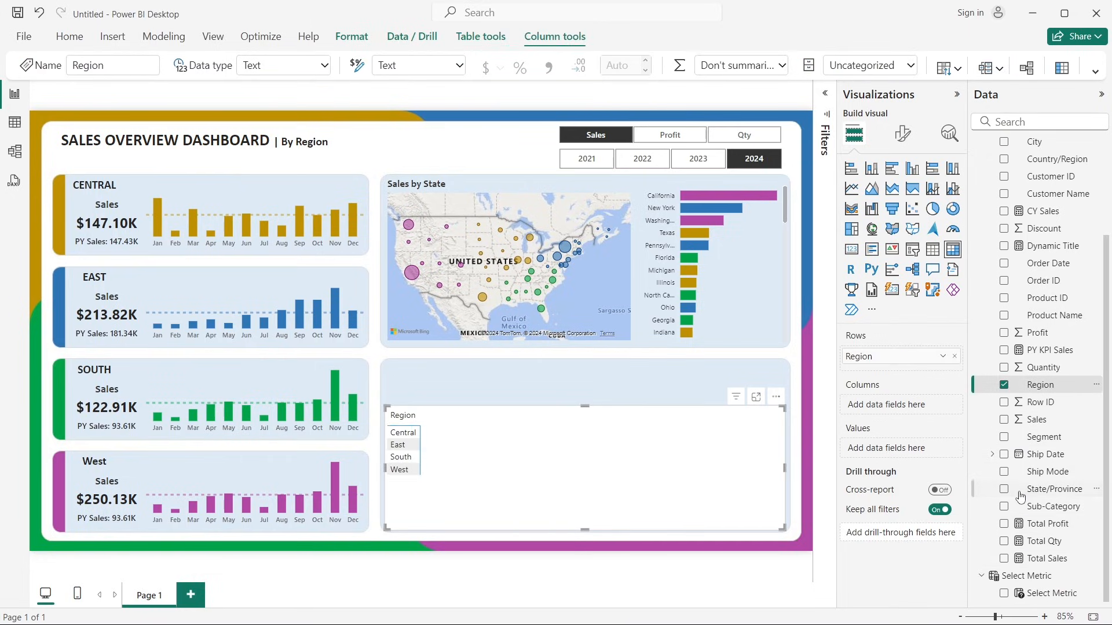
pyautogui.scroll(3, 1020, 497)
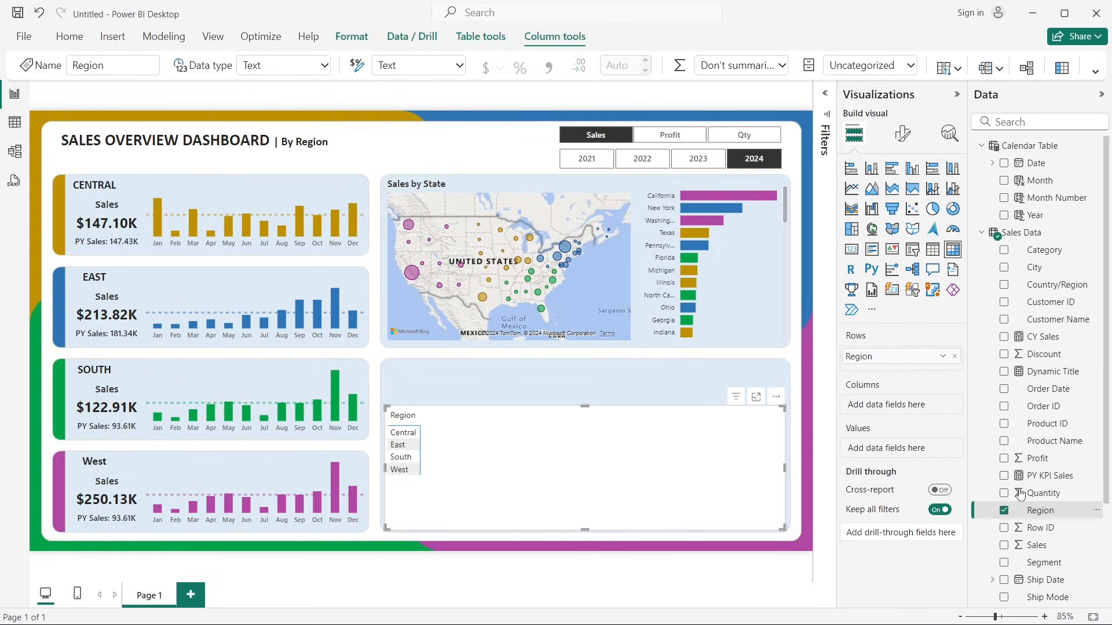
pyautogui.click(1004, 340)
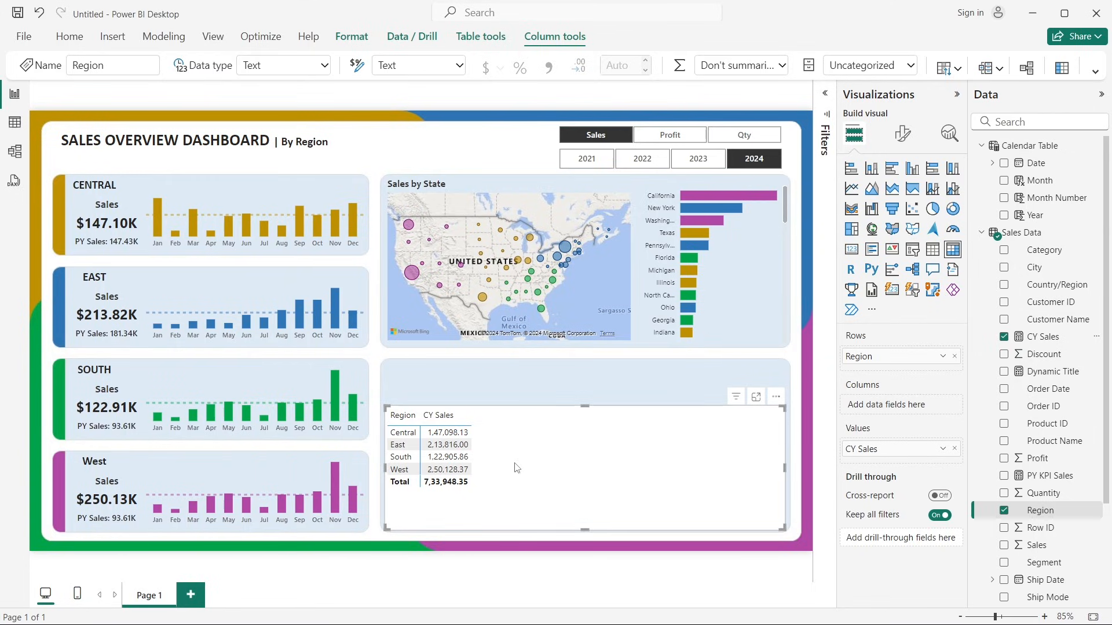
pyautogui.rightClick(1041, 300)
pyautogui.click(964, 355)
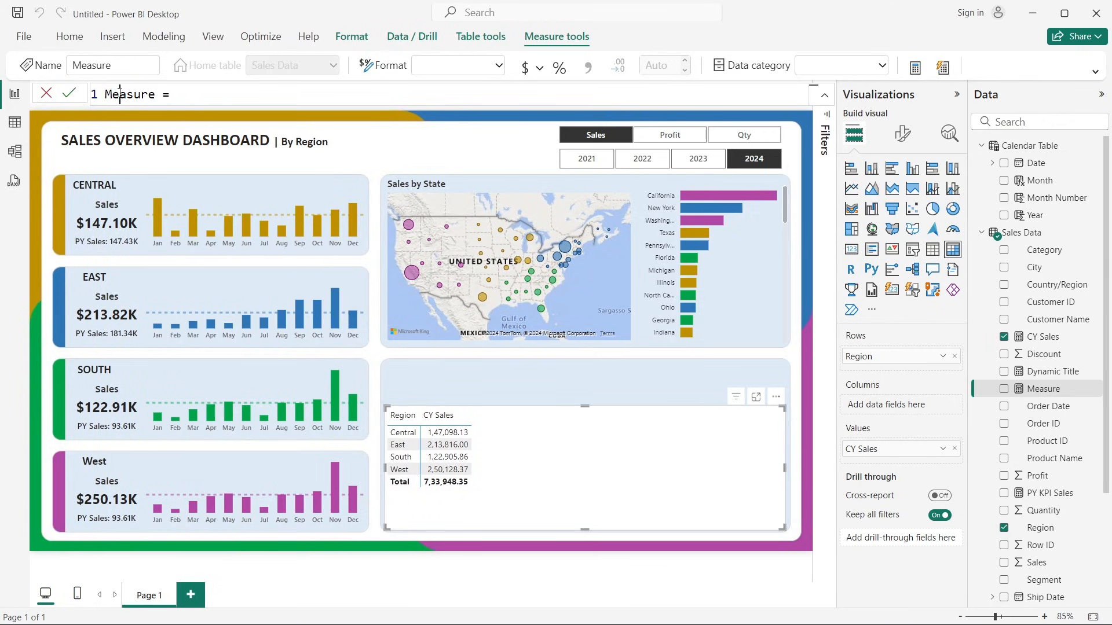
pyautogui.click(57, 94)
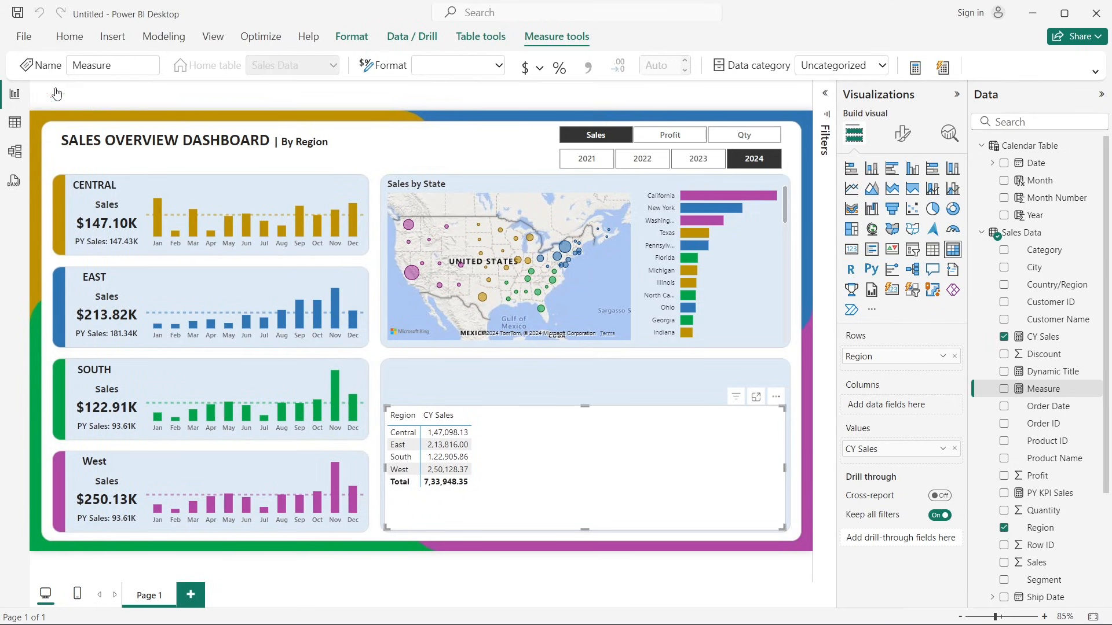
# Step: Copy the whole CY Sales formula into a new Sales Data measure and name it PY Sales
pyautogui.click(1028, 342)
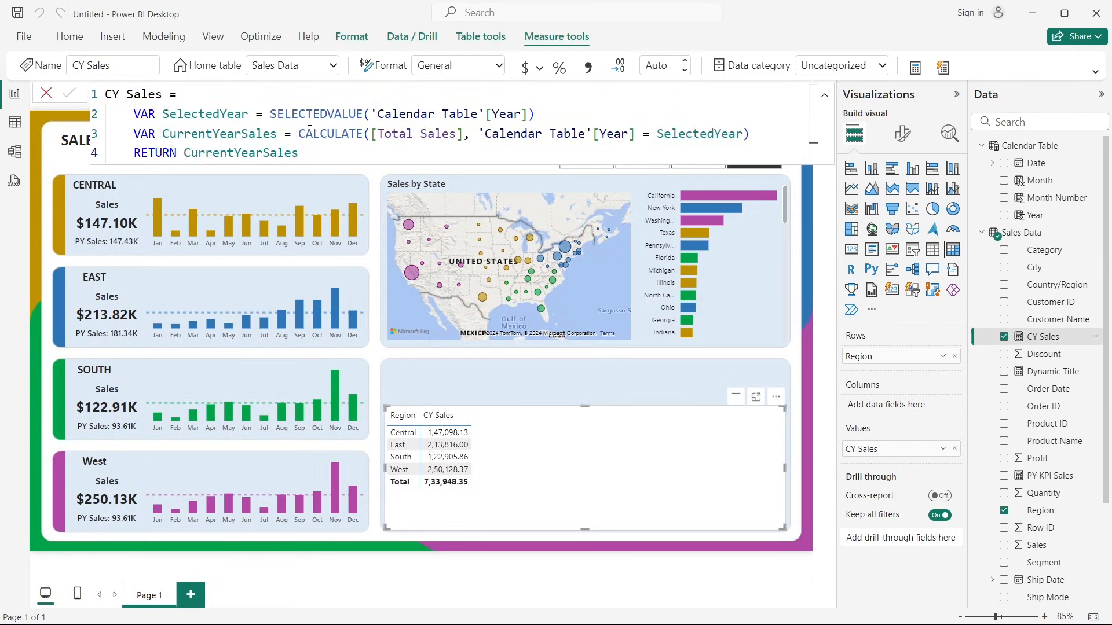
pyautogui.moveTo(298, 152); pyautogui.dragTo(95, 93)
pyautogui.hotkey('ctrl', 'c')
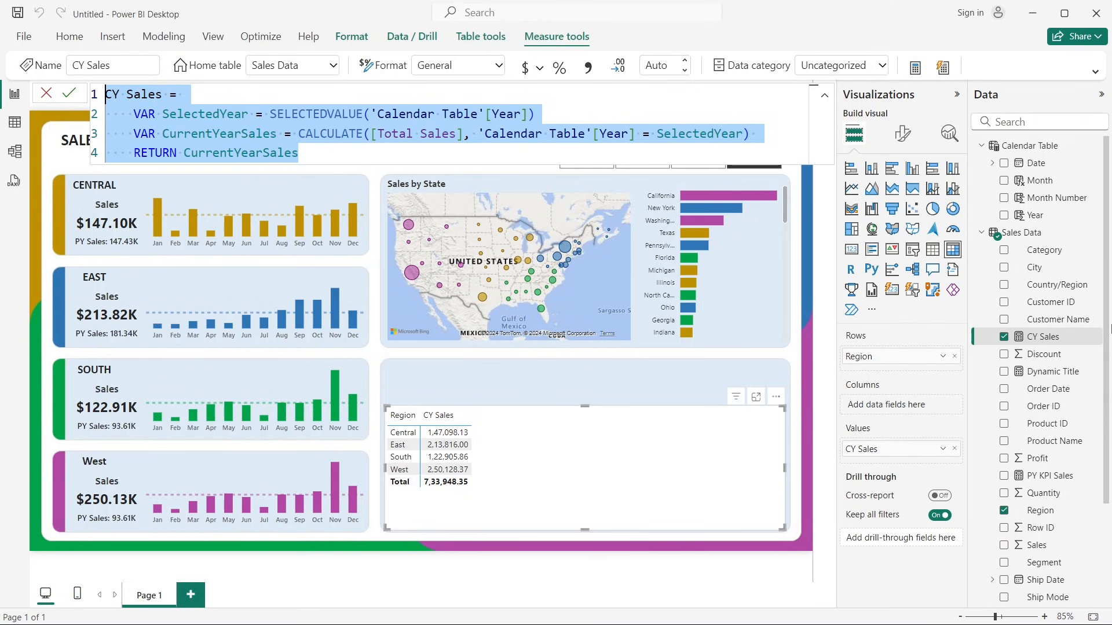
pyautogui.rightClick(1042, 336)
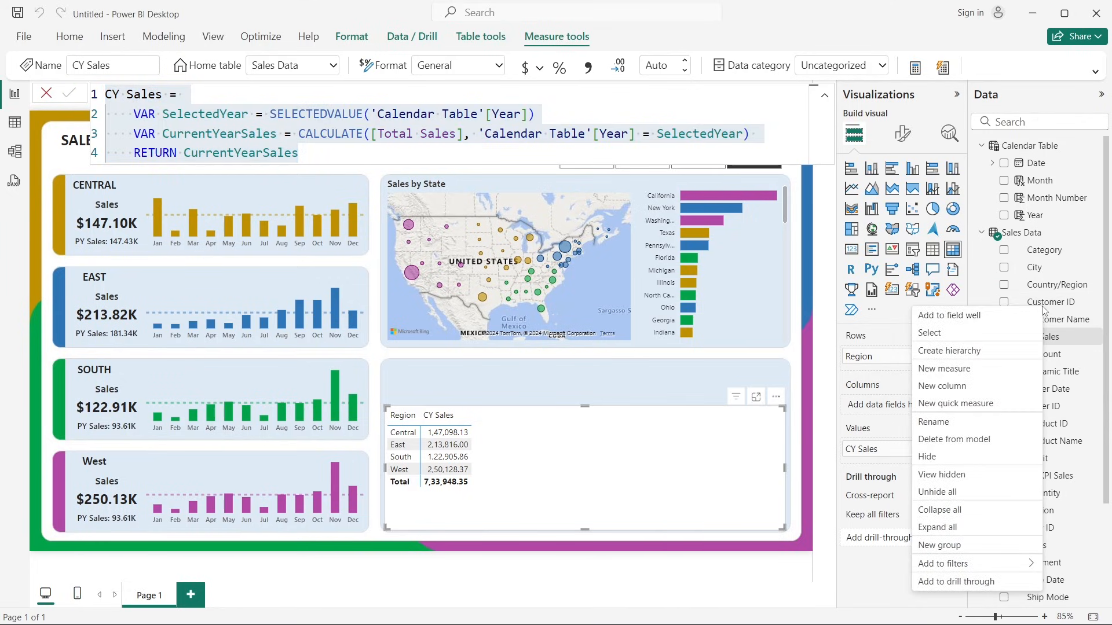
pyautogui.click(949, 371)
pyautogui.hotkey('ctrl', 'a')
pyautogui.hotkey('ctrl', 'v')
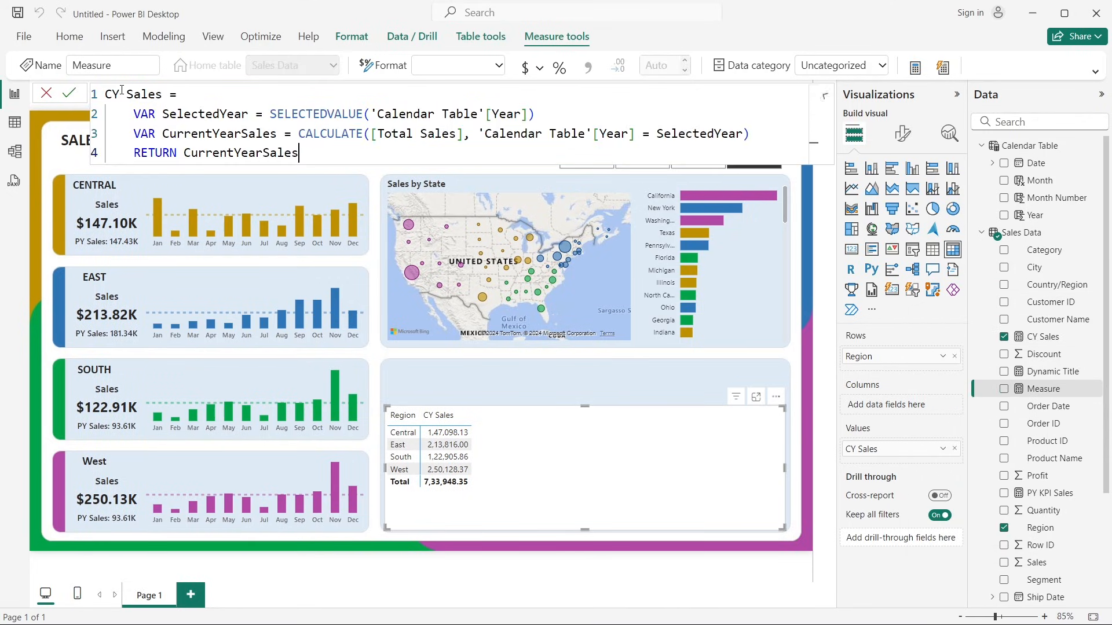
pyautogui.doubleClick(119, 93)
pyautogui.write('Y')
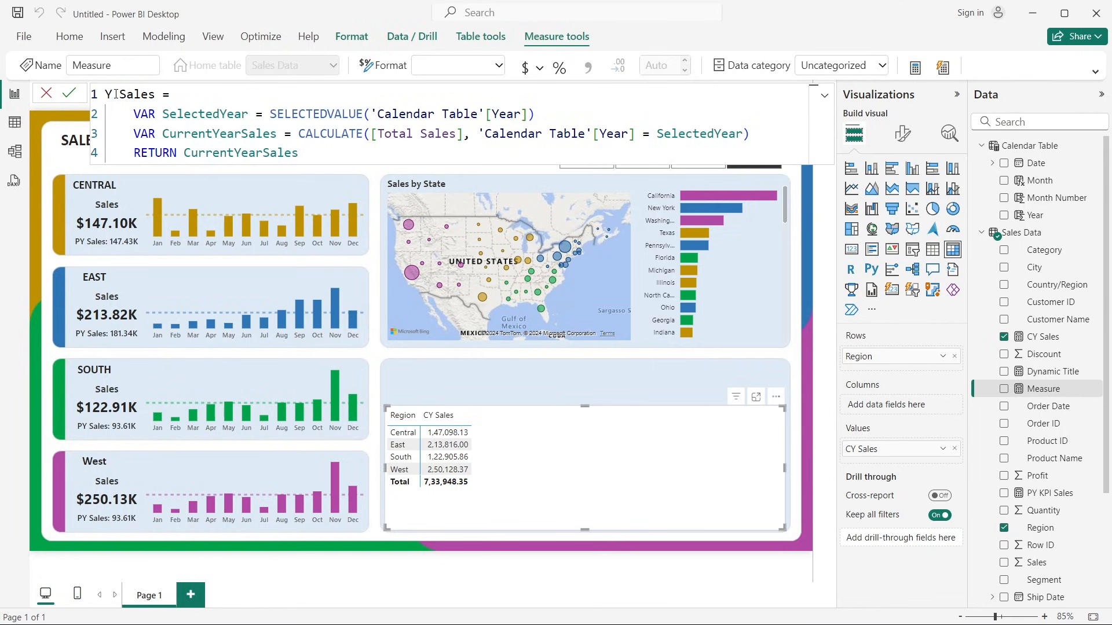
pyautogui.write('PY')
pyautogui.doubleClick(250, 116)
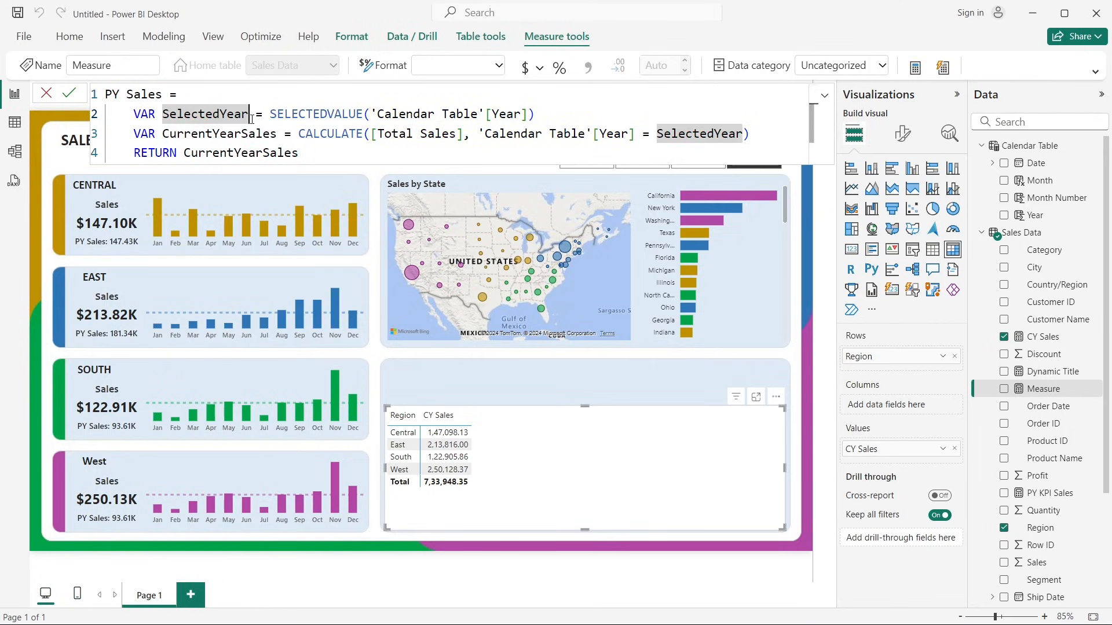
pyautogui.click(553, 116)
pyautogui.moveTo(134, 115); pyautogui.dragTo(568, 107)
pyautogui.click(670, 112)
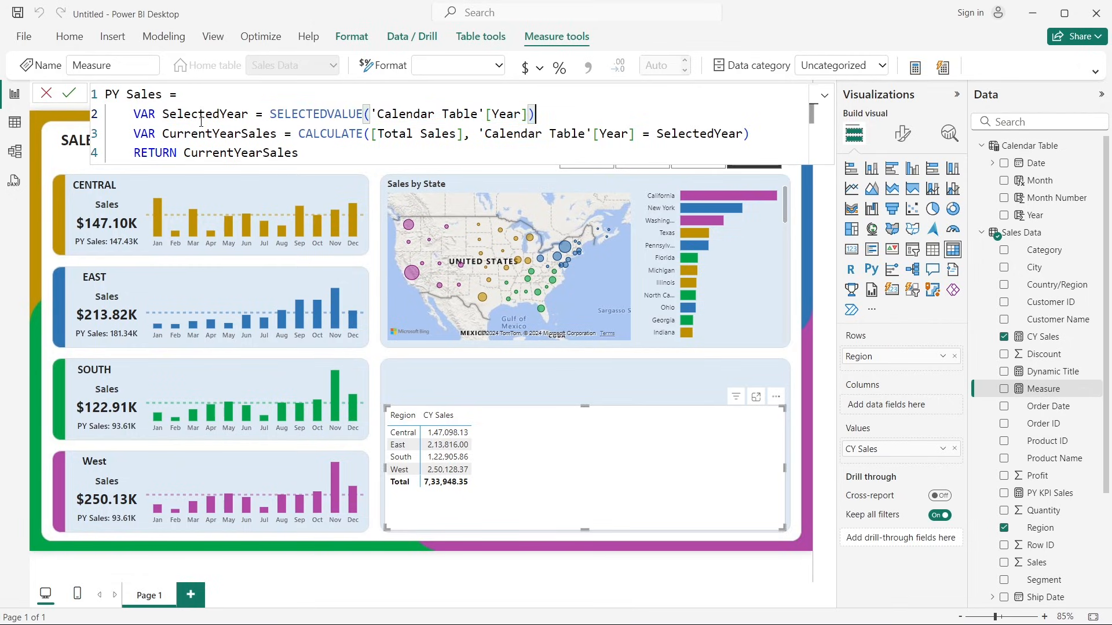
# Step: Rename the CurrentYearSales variable to PreviousYearSales in its VAR declaration of the PY Sales formula
pyautogui.moveTo(164, 133); pyautogui.dragTo(213, 132)
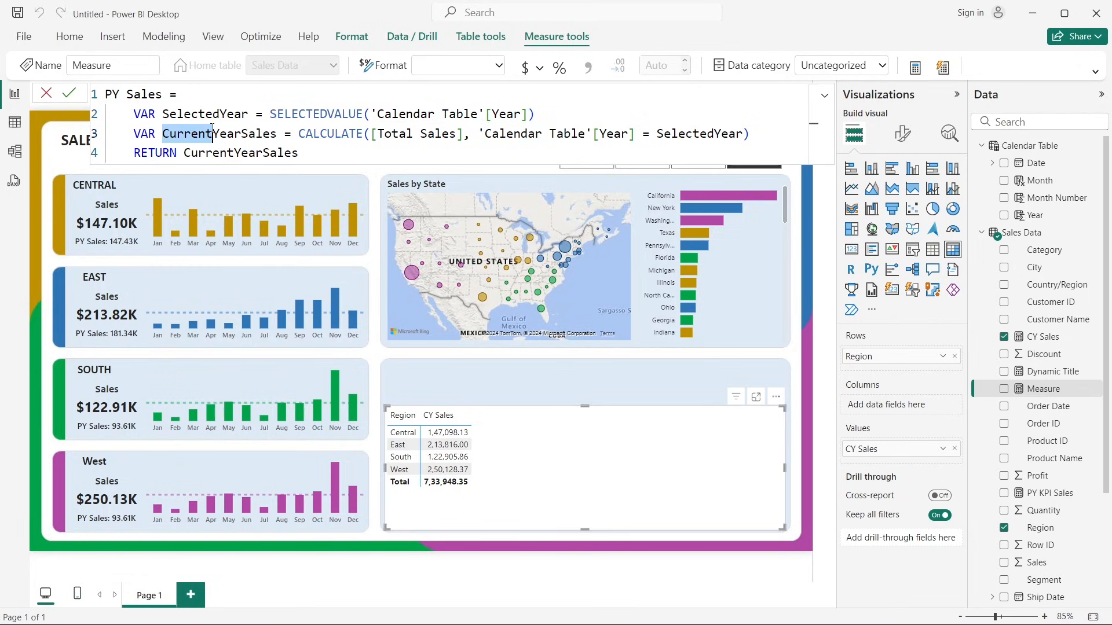
pyautogui.write('revius')
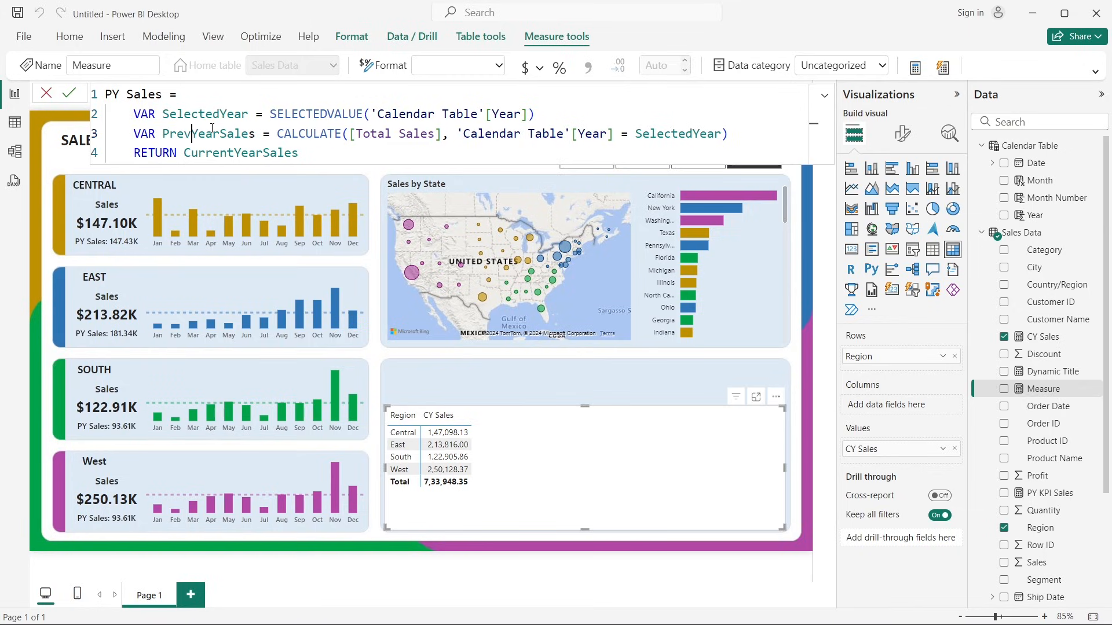
pyautogui.press('BackSpace')
pyautogui.press('BackSpace')
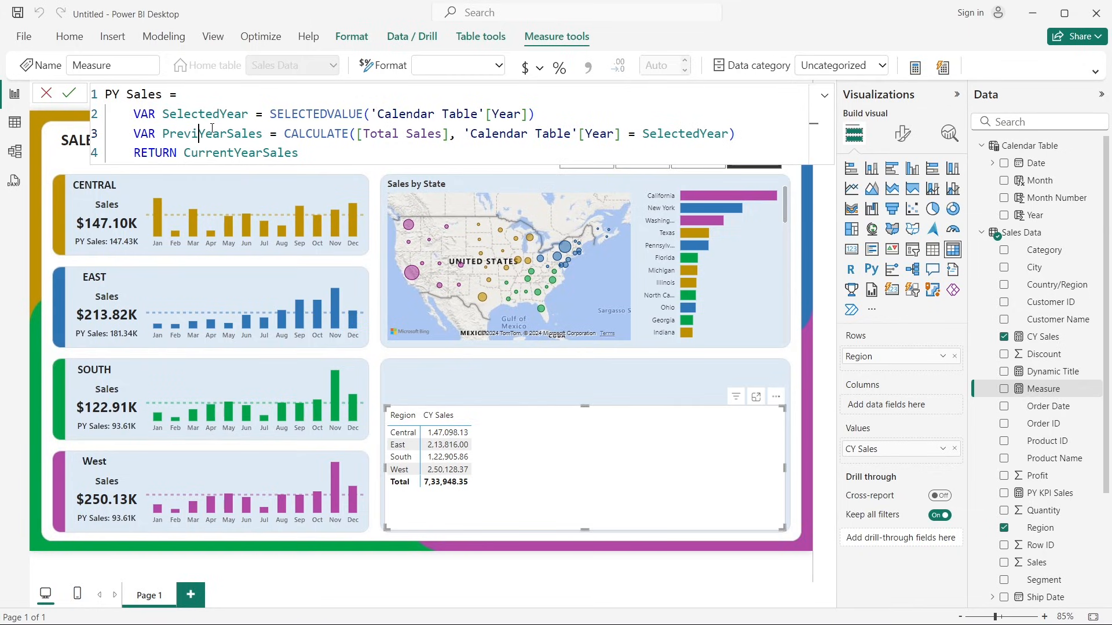
pyautogui.write('ous')
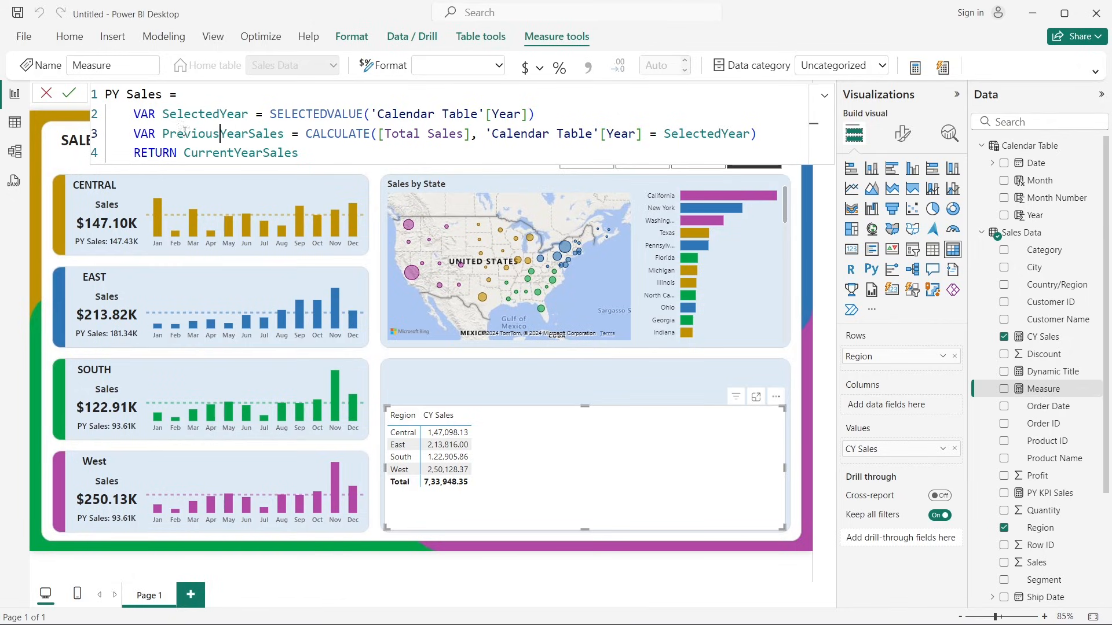
# Step: Change the year filter in the PreviousYearSales CALCULATE expression to SelectedYear-1
pyautogui.moveTo(305, 134); pyautogui.dragTo(751, 134)
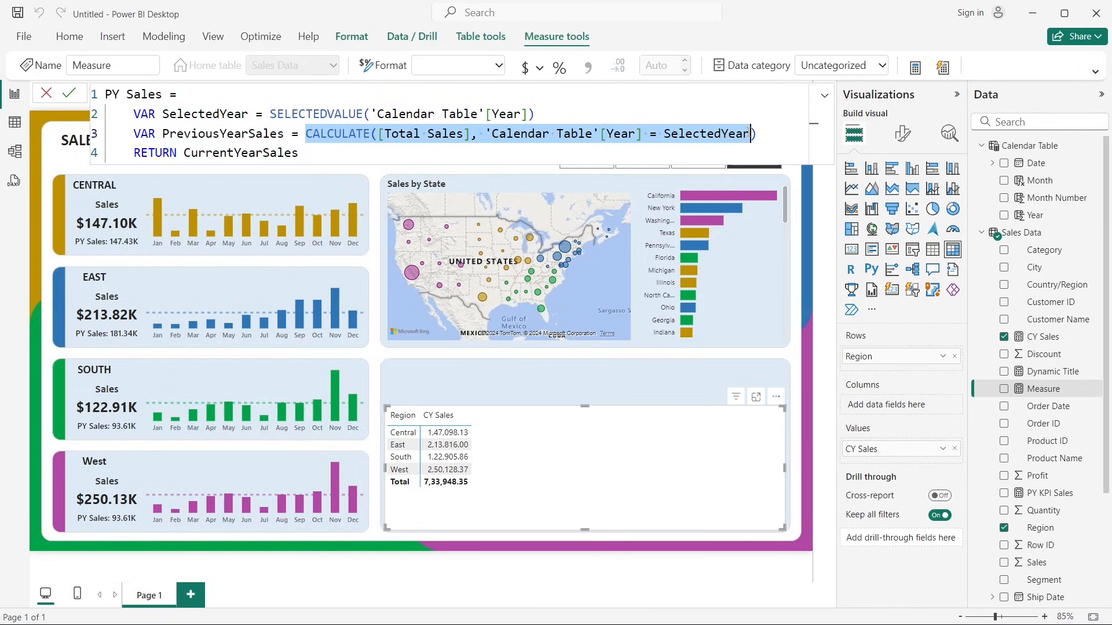
pyautogui.click(768, 136)
pyautogui.click(751, 134)
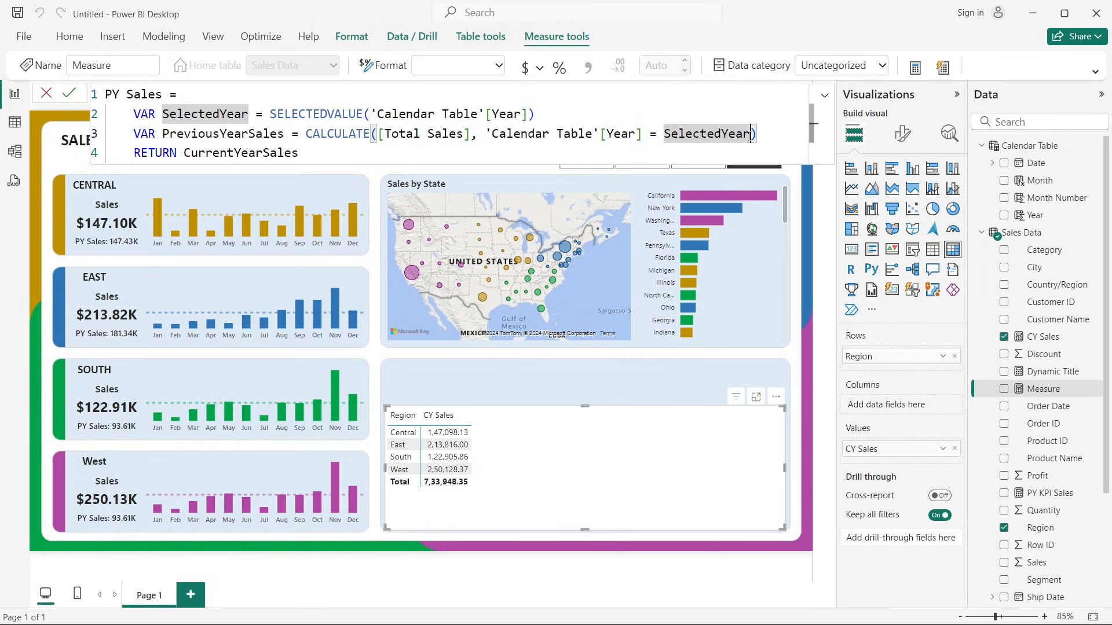
pyautogui.write('-1')
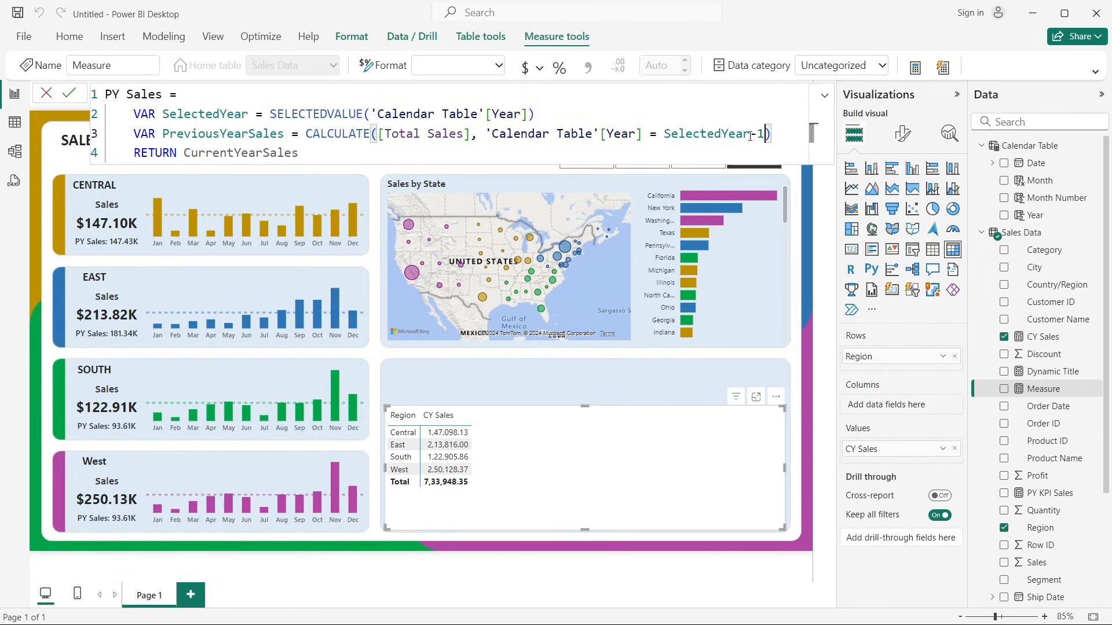
pyautogui.doubleClick(722, 133)
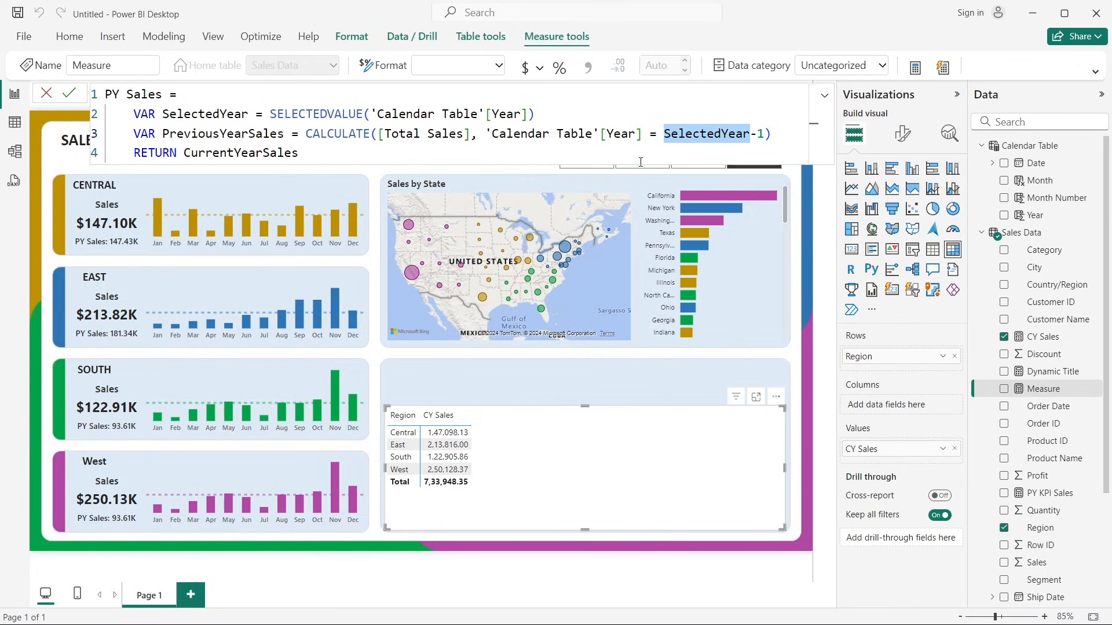
pyautogui.click(780, 133)
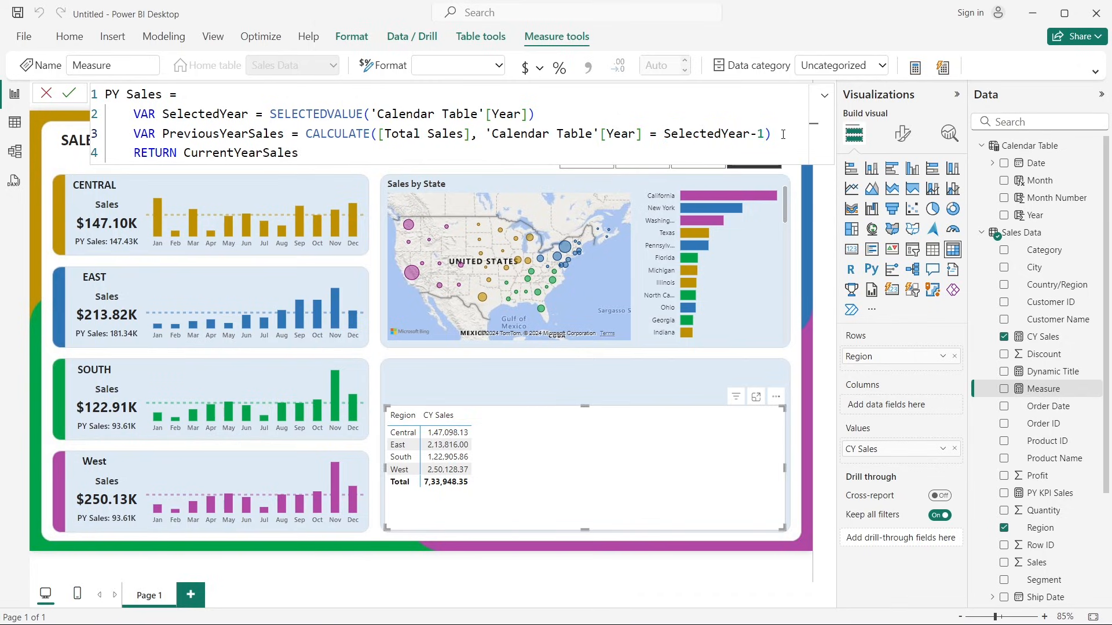
# Step: Make the measure return PreviousYearSales, then commit the PY Sales formula and close the formula editor
pyautogui.moveTo(162, 134); pyautogui.dragTo(285, 137)
pyautogui.hotkey('ctrl', 'c')
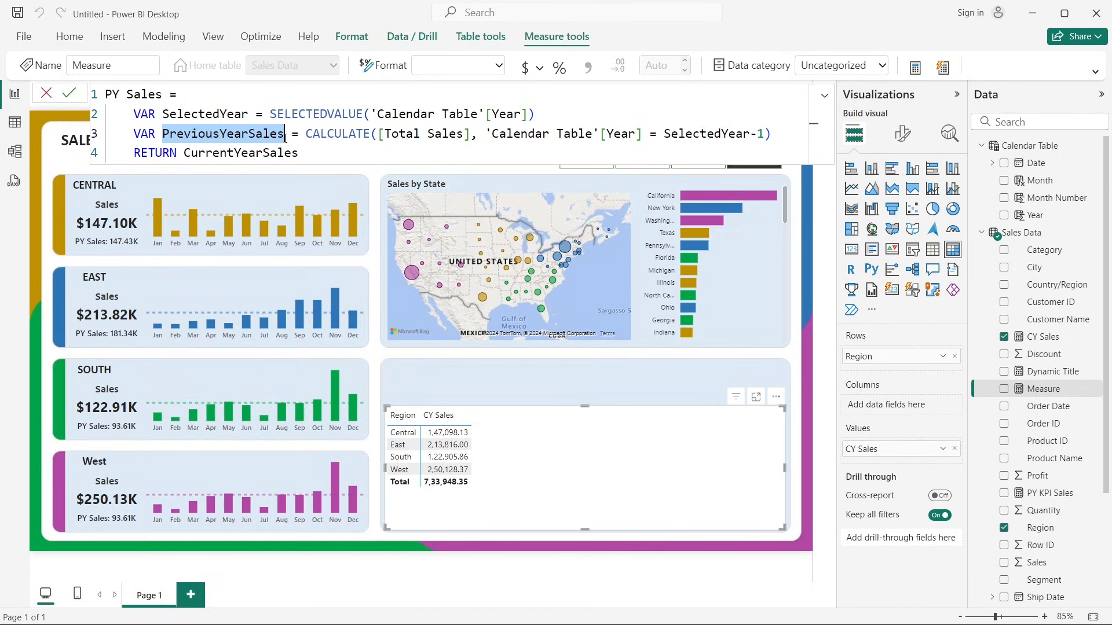
pyautogui.doubleClick(201, 153)
pyautogui.hotkey('ctrl', 'v')
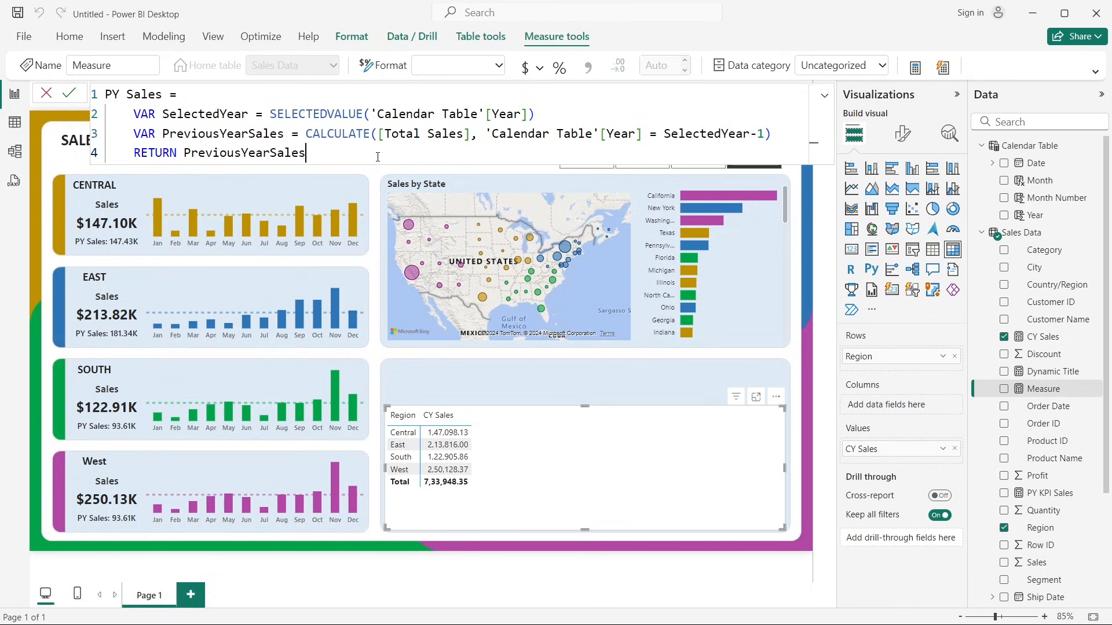
pyautogui.click(68, 93)
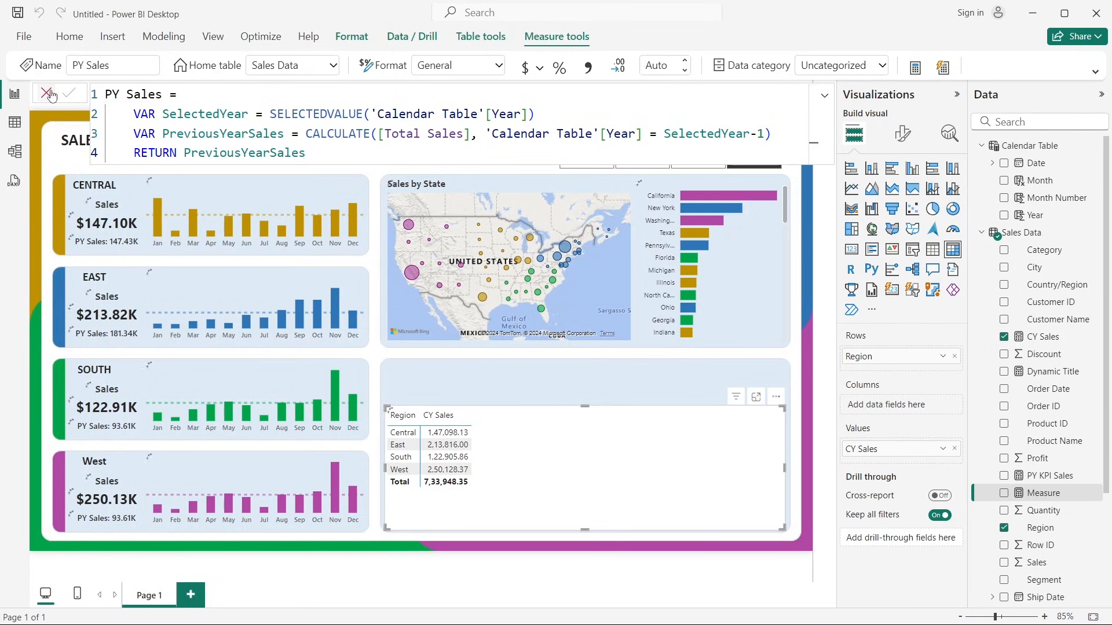
pyautogui.click(47, 94)
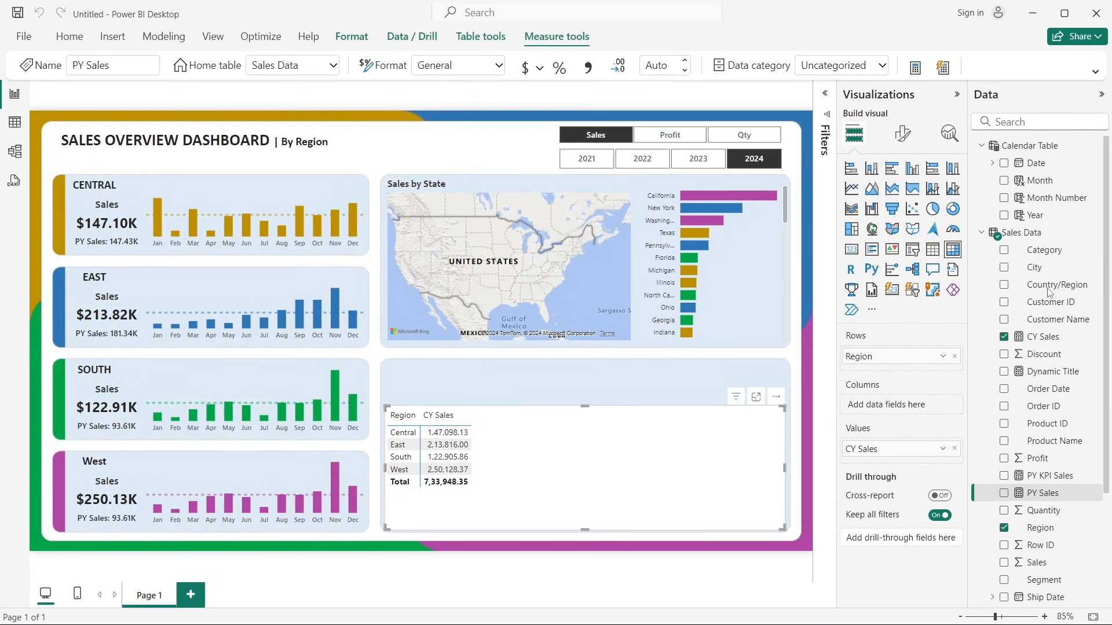
# Step: Add PY Sales to the matrix values and check it by switching the year slicer to 2023 and back to 2024
pyautogui.click(1005, 494)
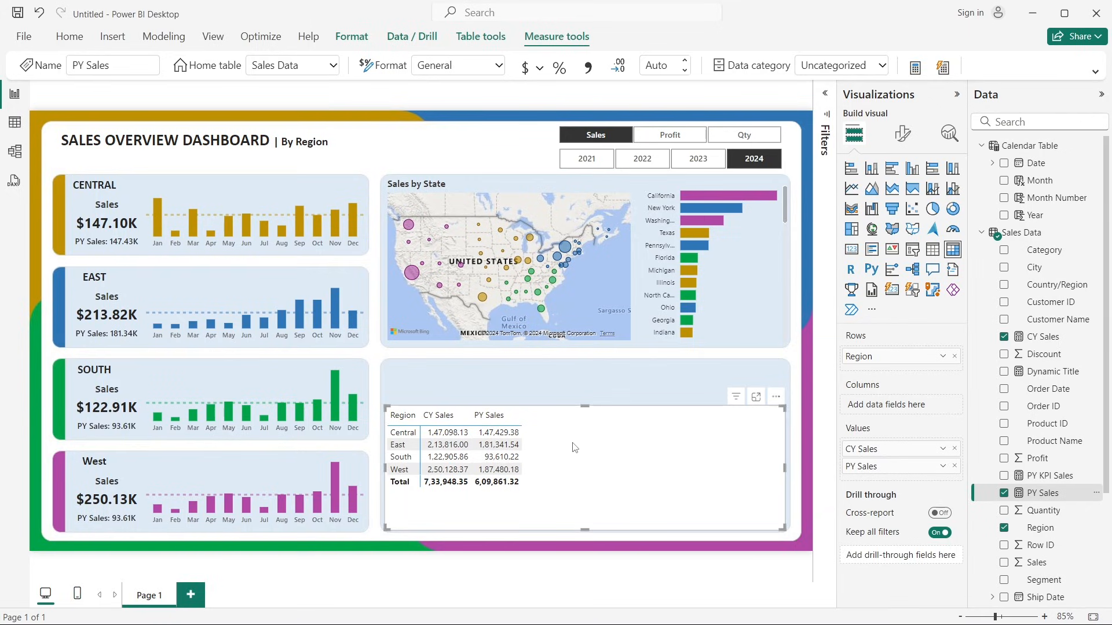
pyautogui.click(701, 162)
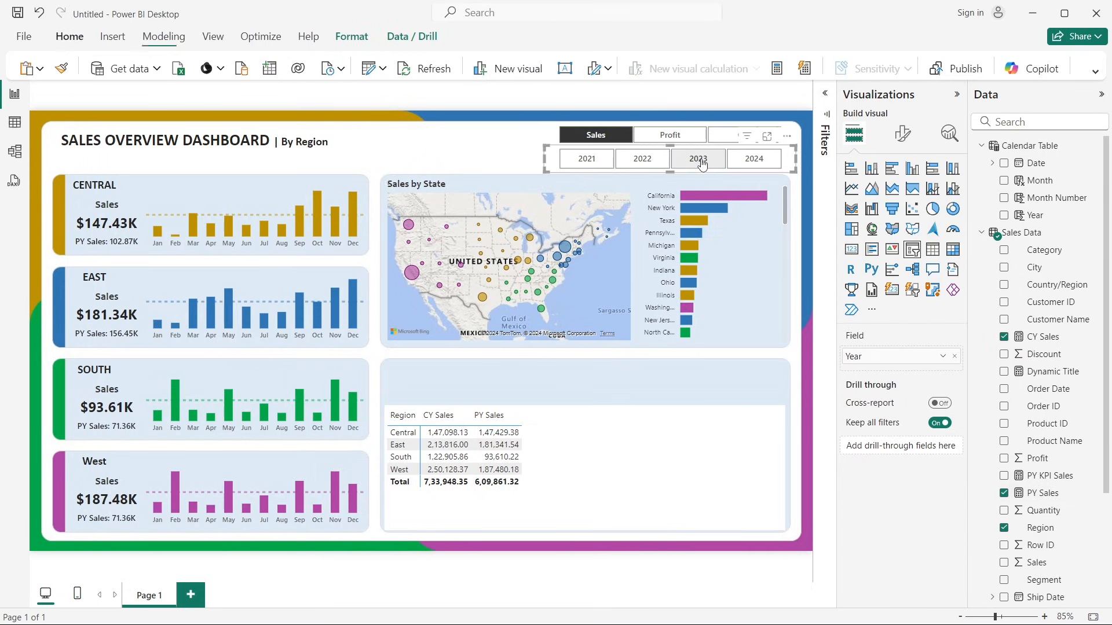
pyautogui.click(752, 159)
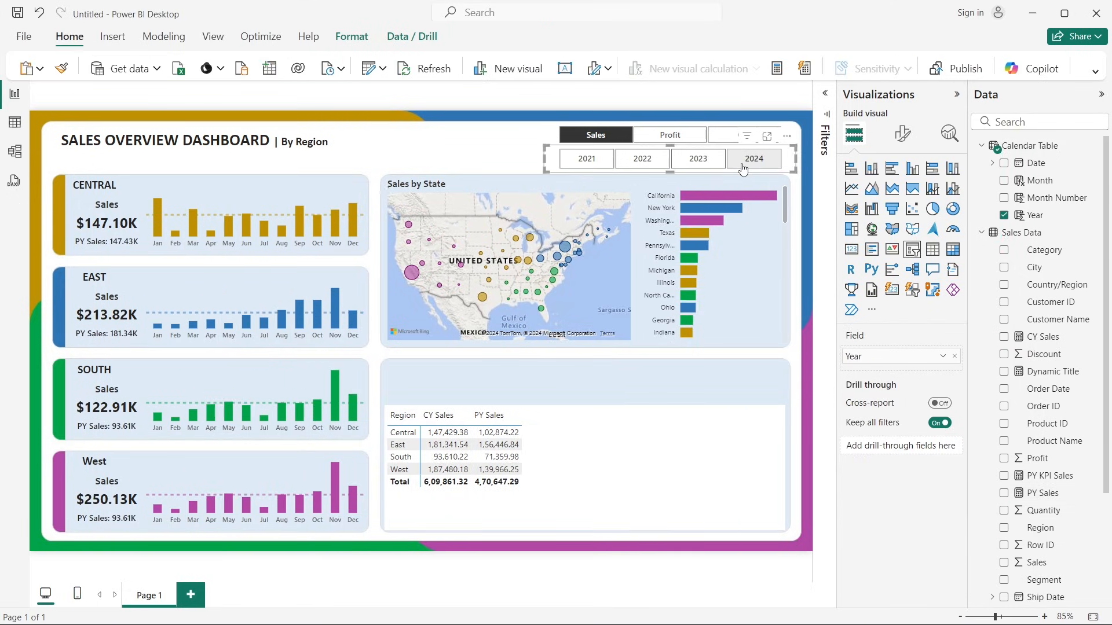
pyautogui.click(607, 475)
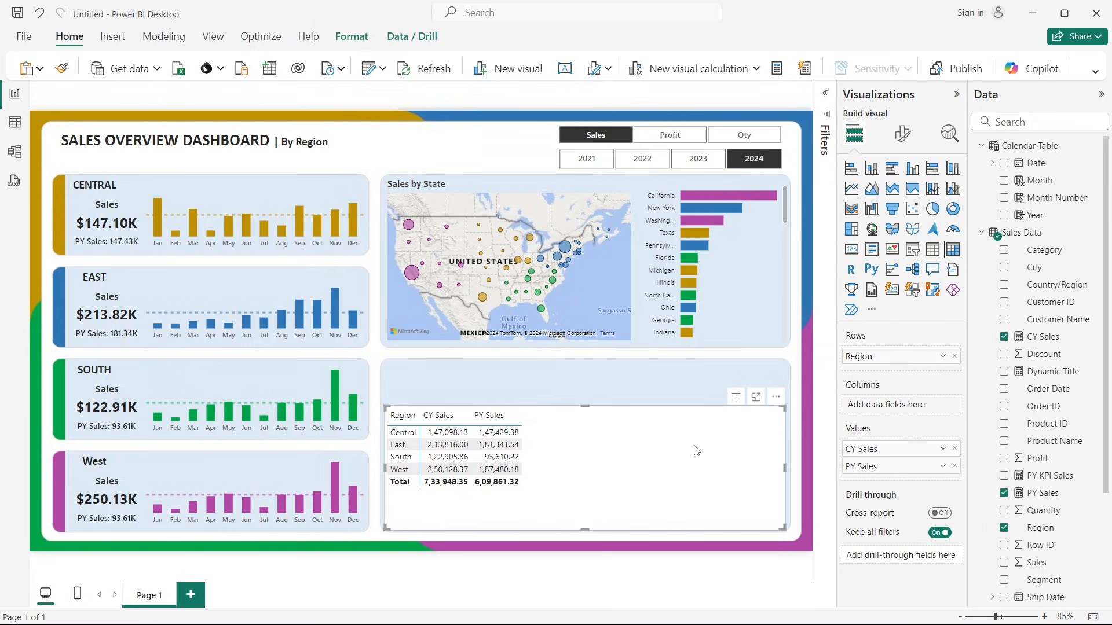
# Step: Check how the dashboard responds to the metric slicer by switching it to Profit, Qty and back to Sales
pyautogui.click(689, 139)
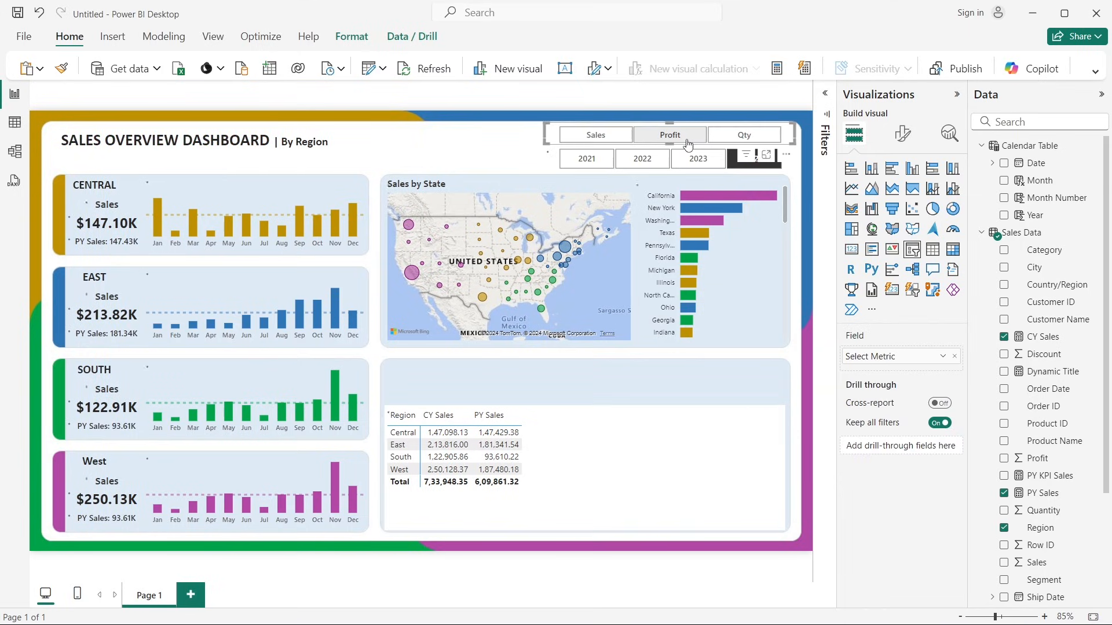
pyautogui.click(745, 134)
pyautogui.click(596, 135)
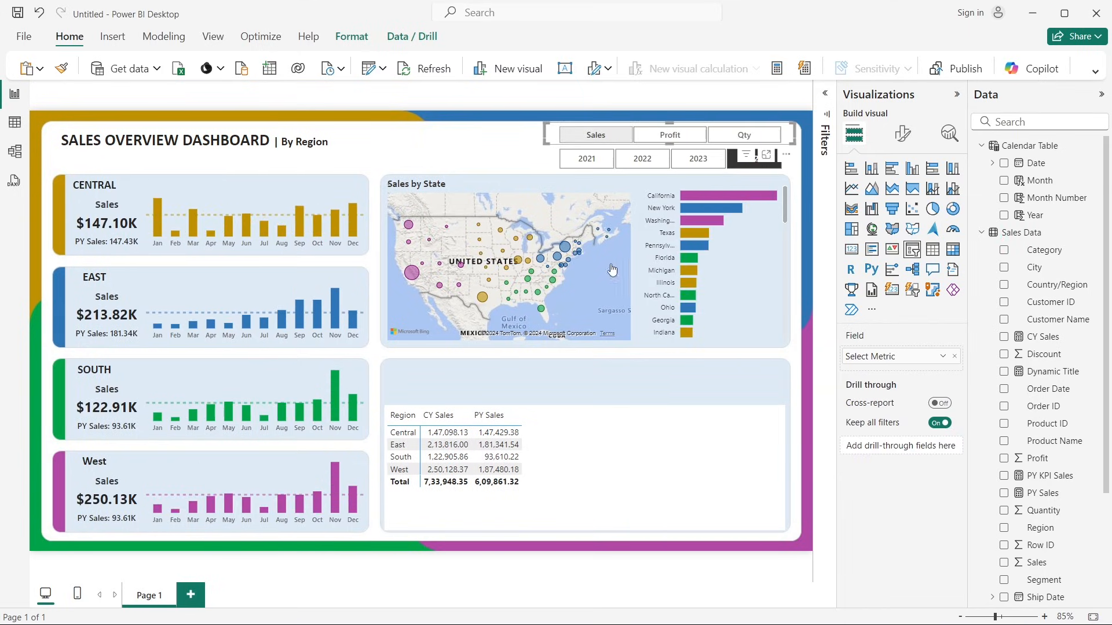
pyautogui.click(522, 374)
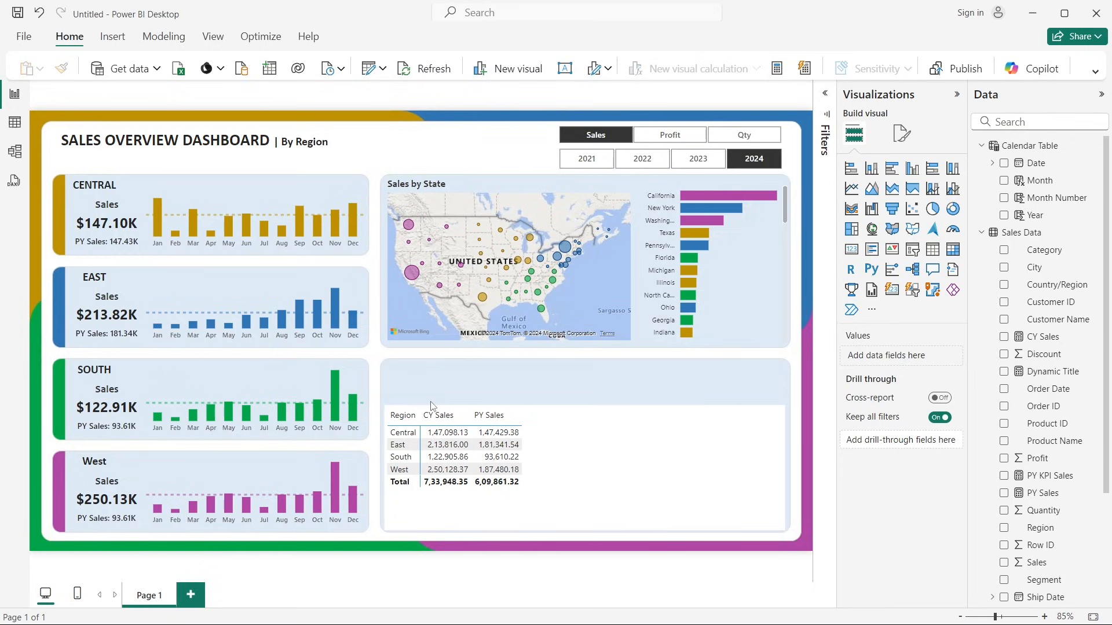
# Step: Create a new measure named YoY Sales in the Sales Data table and start a new line in its formula
pyautogui.rightClick(1028, 287)
pyautogui.click(931, 350)
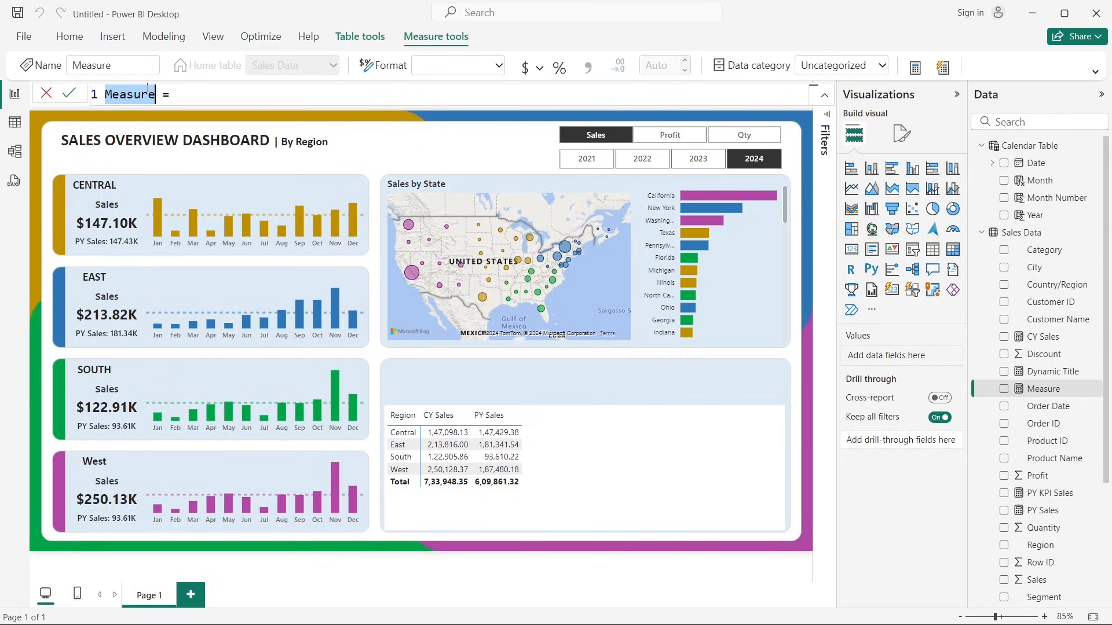
pyautogui.write('YoY Sale')
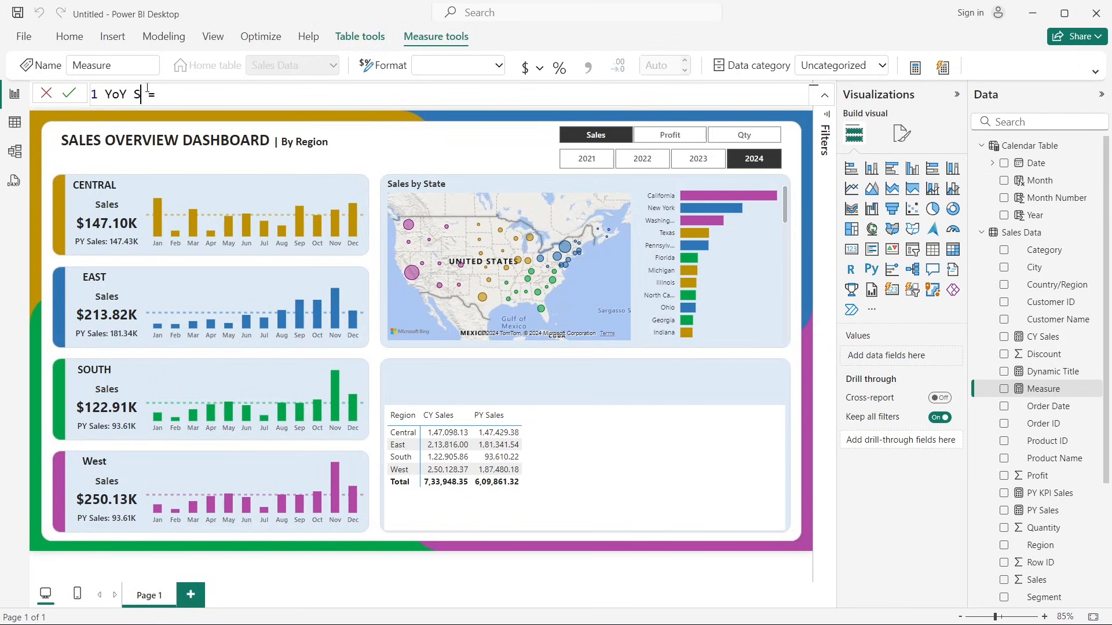
pyautogui.write('s')
pyautogui.hotkey('shift', 'Return')
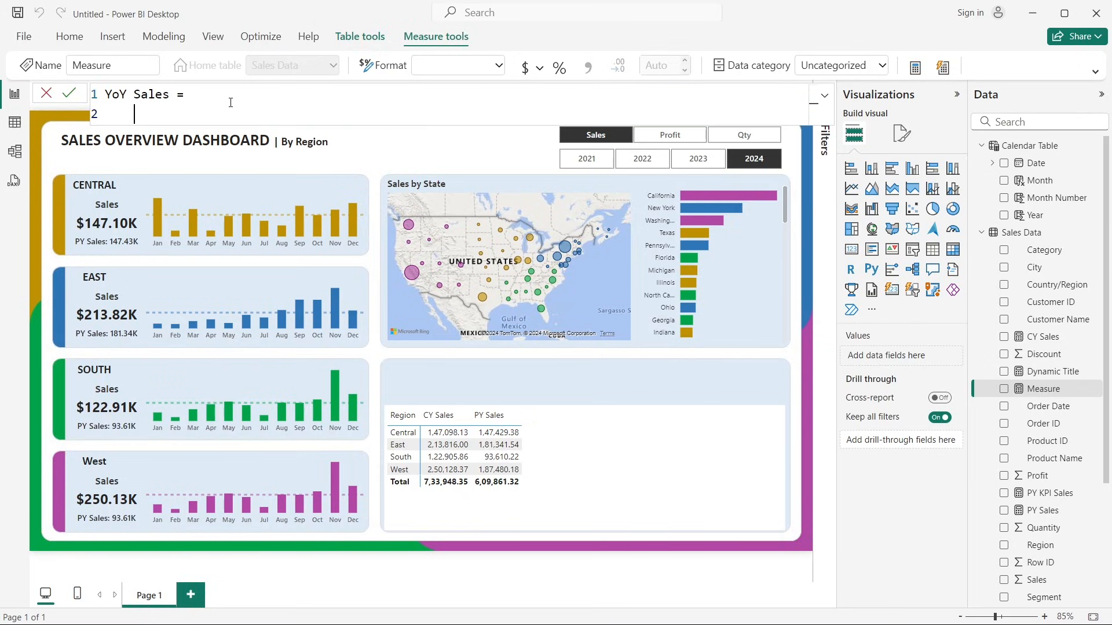
# Step: Declare the variable CurrentYearSales in the YoY Sales formula and assign it the [CY Sales] measure
pyautogui.write('VAR CurrentYea')
pyautogui.press('BackSpace')
pyautogui.press('BackSpace')
pyautogui.write('earSales ')
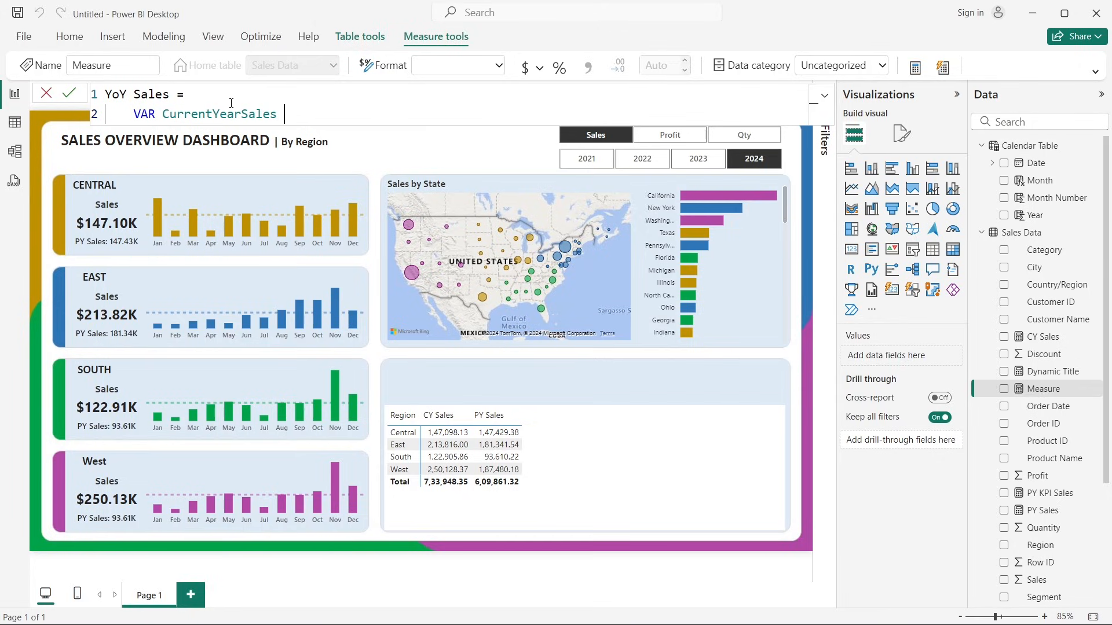
pyautogui.write('= cy')
pyautogui.click(364, 138)
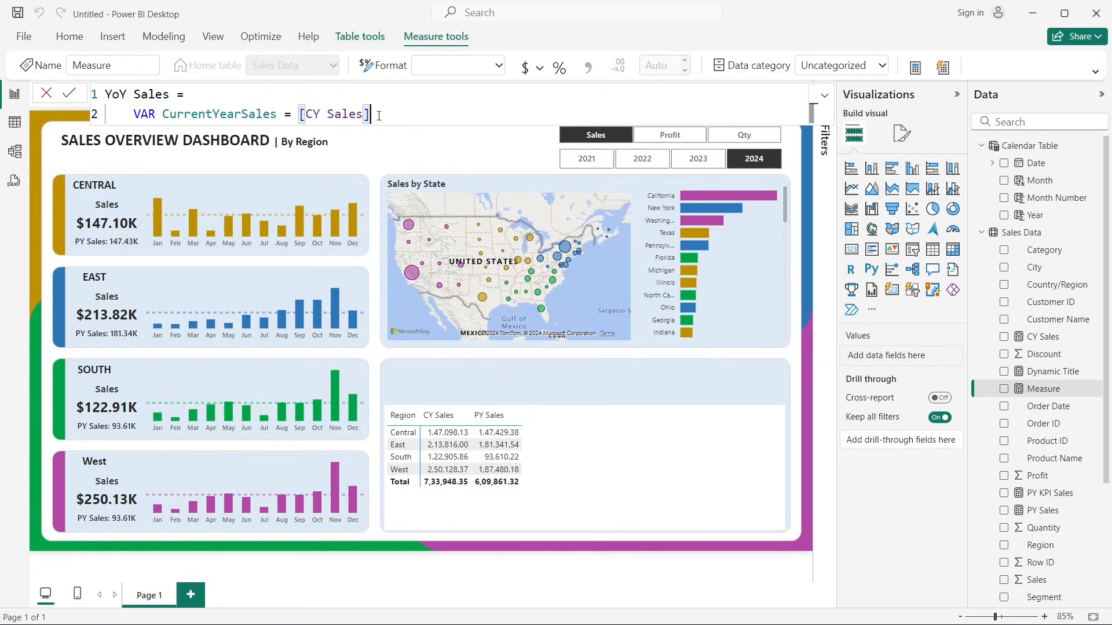
# Step: Declare a second variable, PreviousYearSales, on a new line and assign it the [PY Sales] measure
pyautogui.hotkey('shift', 'Return')
pyautogui.write('VAR ')
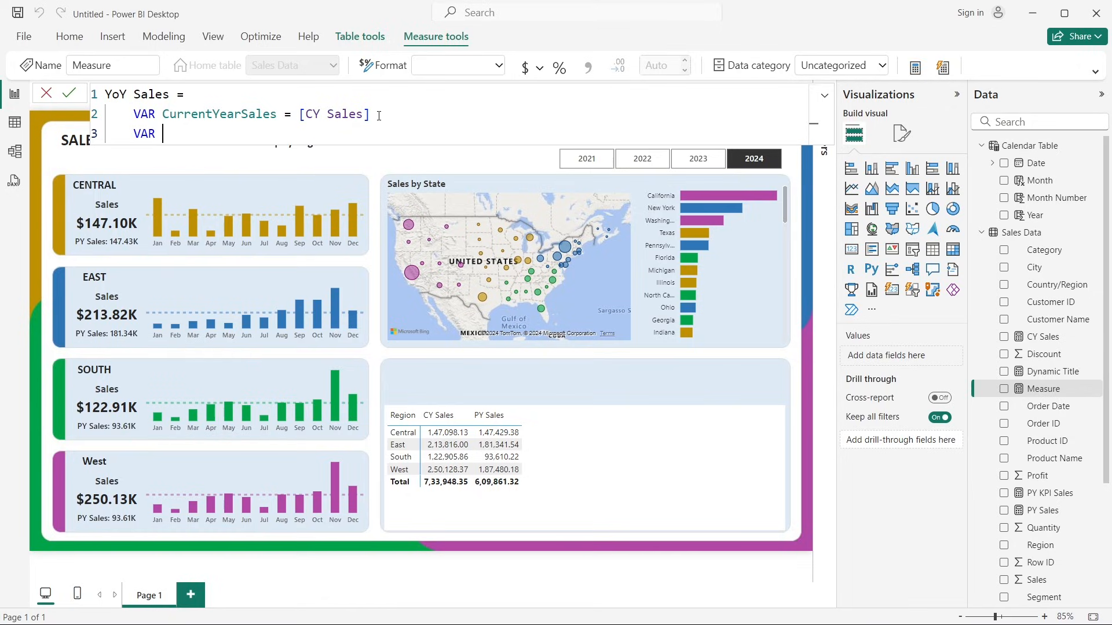
pyautogui.write('PreviousYearSales = py')
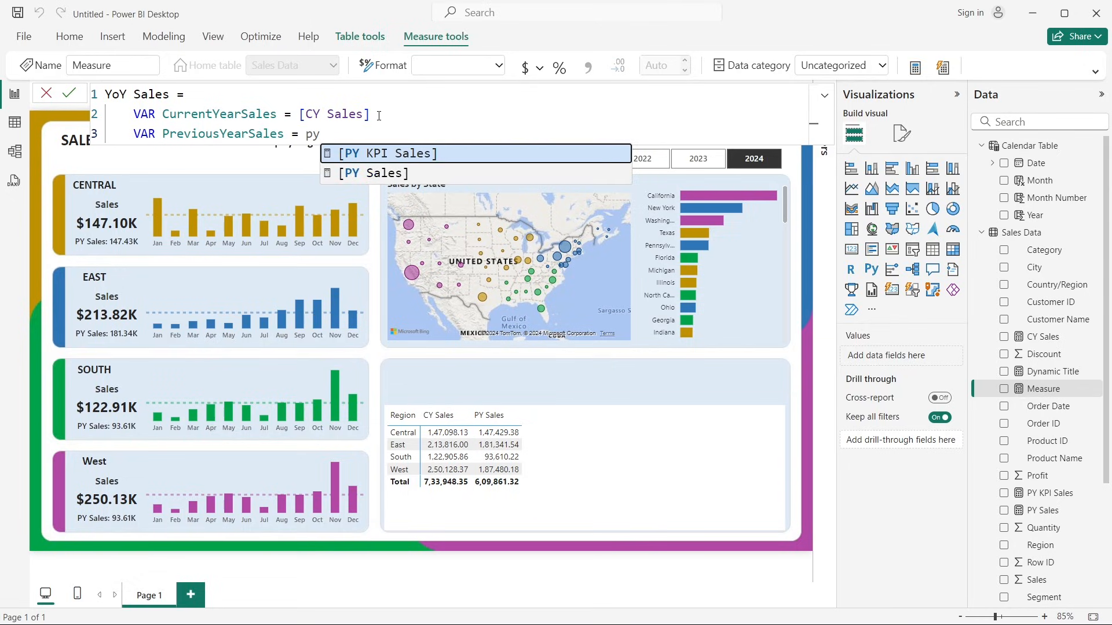
pyautogui.press('Down')
pyautogui.press('Tab')
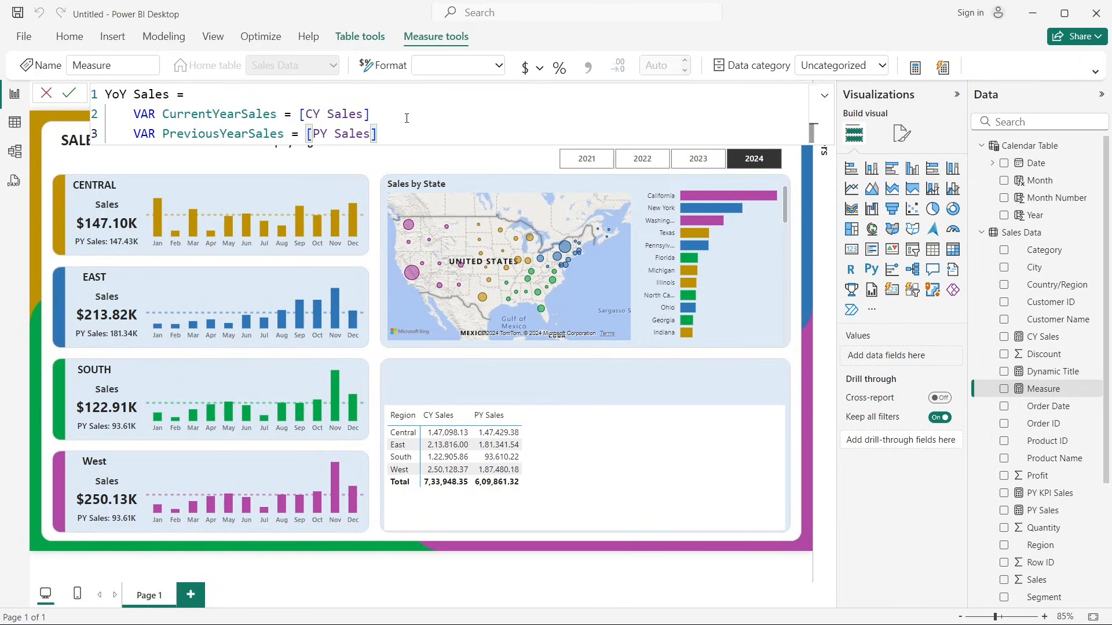
# Step: Declare a third variable named YoYChange, without a space, and start its expression with the DIVIDE function
pyautogui.hotkey('shift', 'Return')
pyautogui.write('VA')
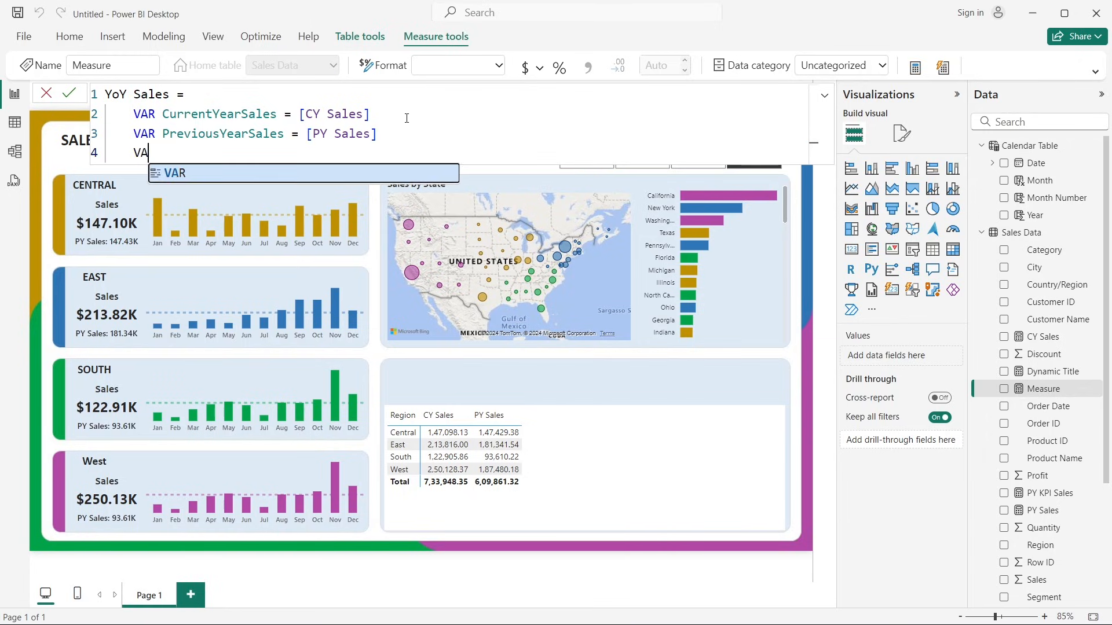
pyautogui.write('R Y')
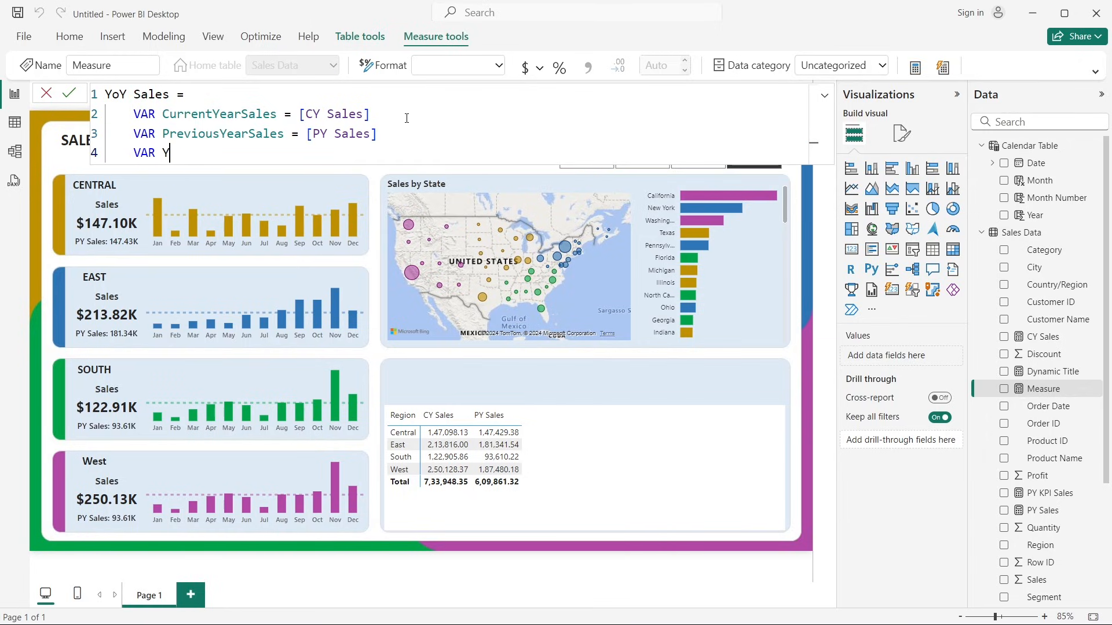
pyautogui.write('oY Change')
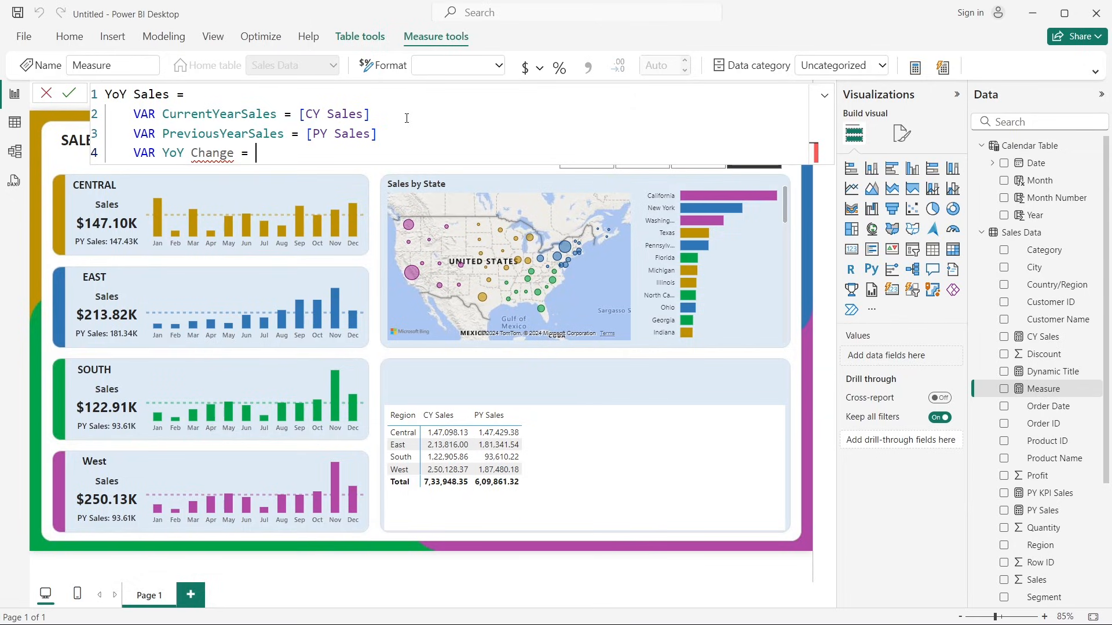
pyautogui.write('= Divi')
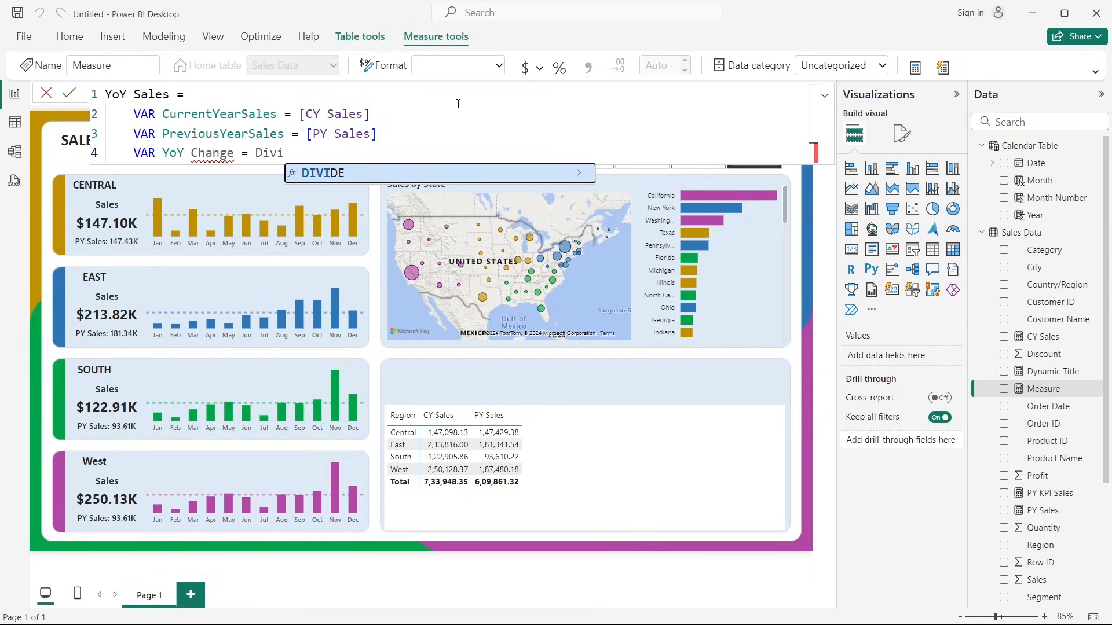
pyautogui.click(353, 172)
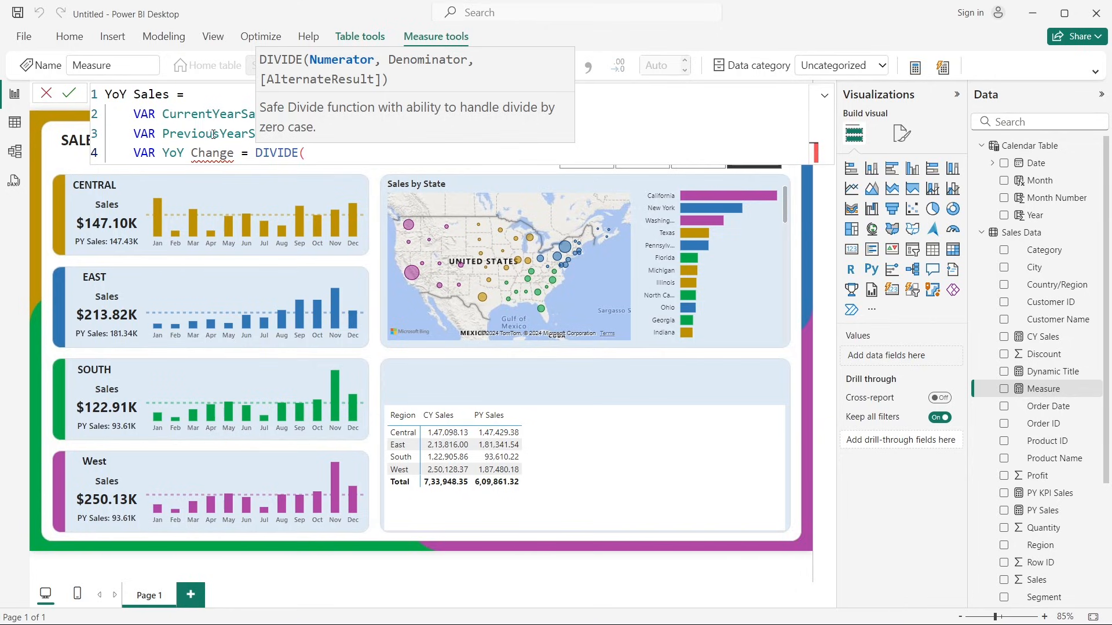
pyautogui.doubleClick(192, 154)
pyautogui.press('BackSpace')
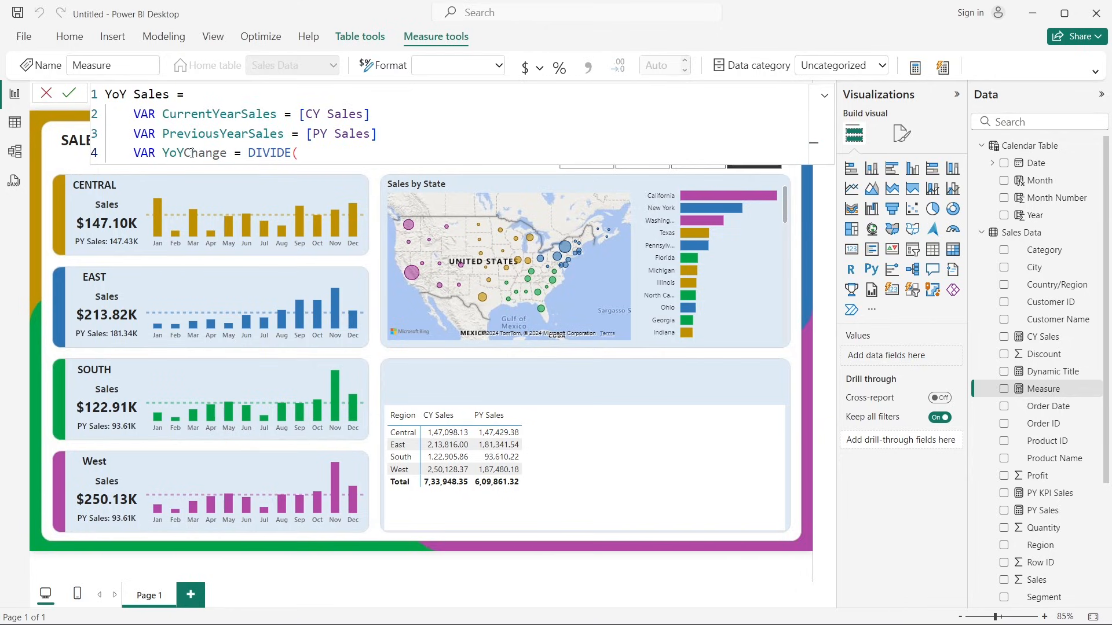
pyautogui.moveTo(163, 153); pyautogui.dragTo(215, 151)
pyautogui.click(337, 148)
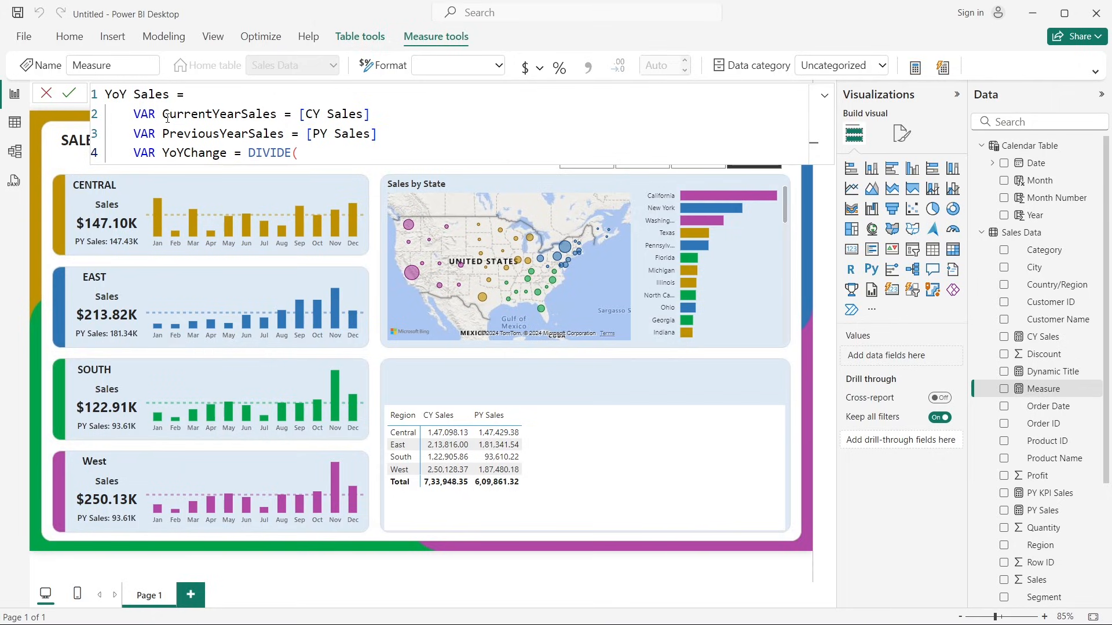
# Step: Enter CurrentYearSales - PreviousYearSales as the numerator of DIVIDE, reusing the declared variable names
pyautogui.moveTo(163, 115); pyautogui.dragTo(276, 115)
pyautogui.hotkey('ctrl', 'c')
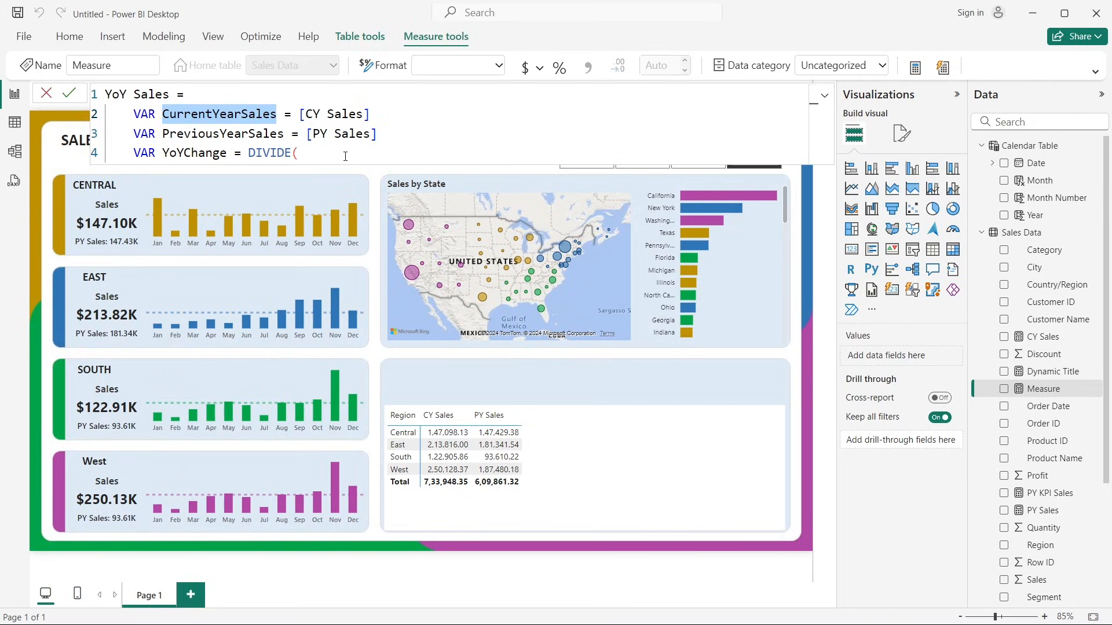
pyautogui.click(345, 156)
pyautogui.hotkey('ctrl', 'v')
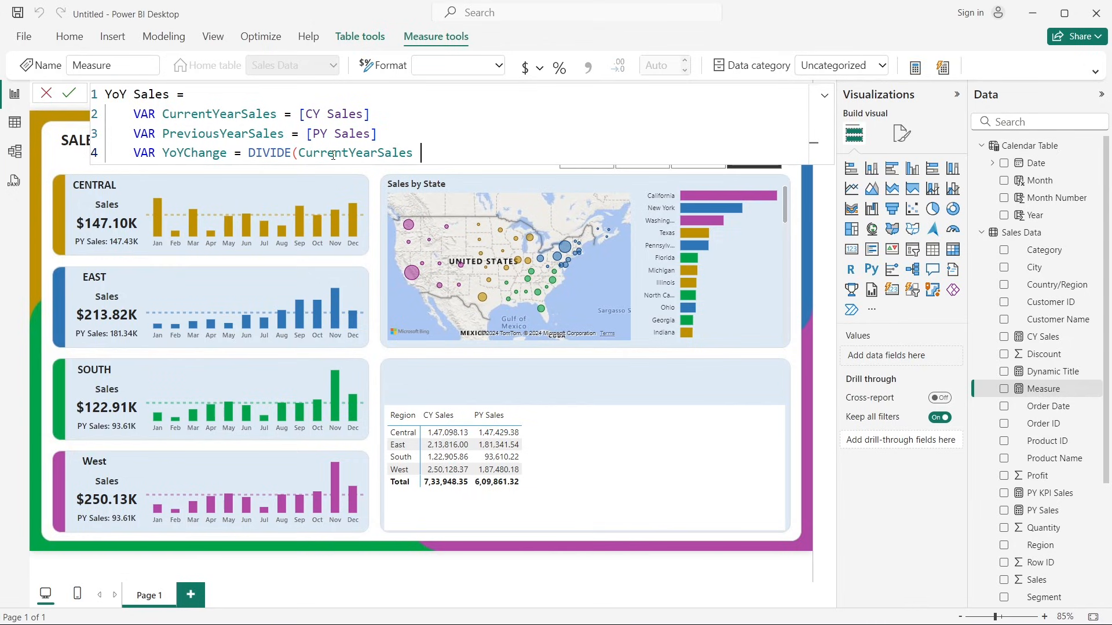
pyautogui.write('-')
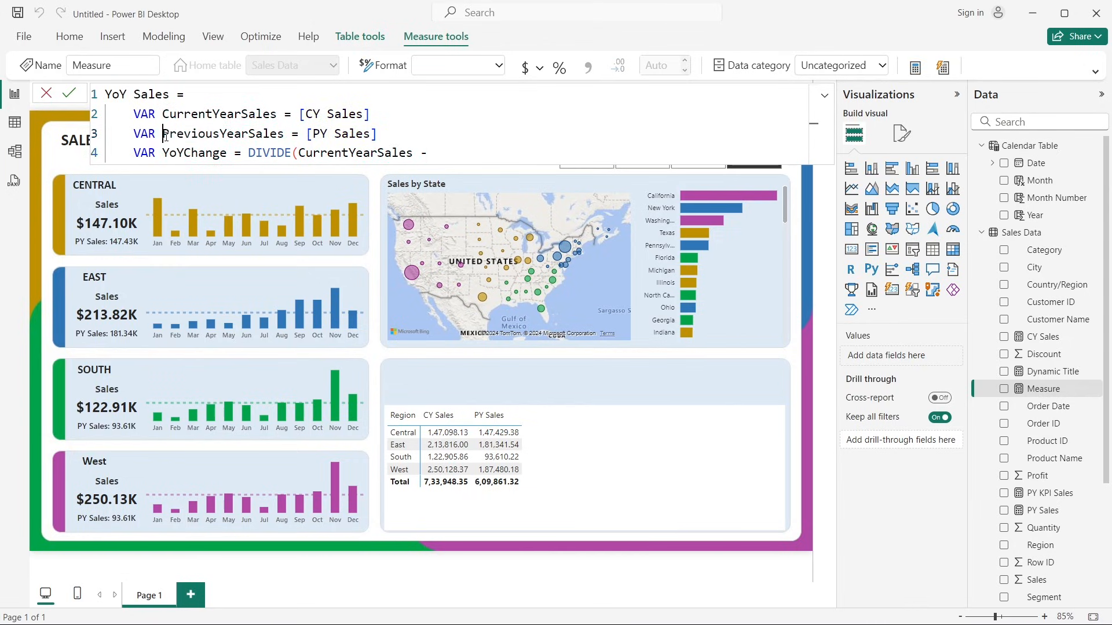
pyautogui.moveTo(163, 133); pyautogui.dragTo(284, 132)
pyautogui.hotkey('ctrl', 'c')
pyautogui.click(453, 152)
pyautogui.hotkey('ctrl', 'v')
pyautogui.write(')')
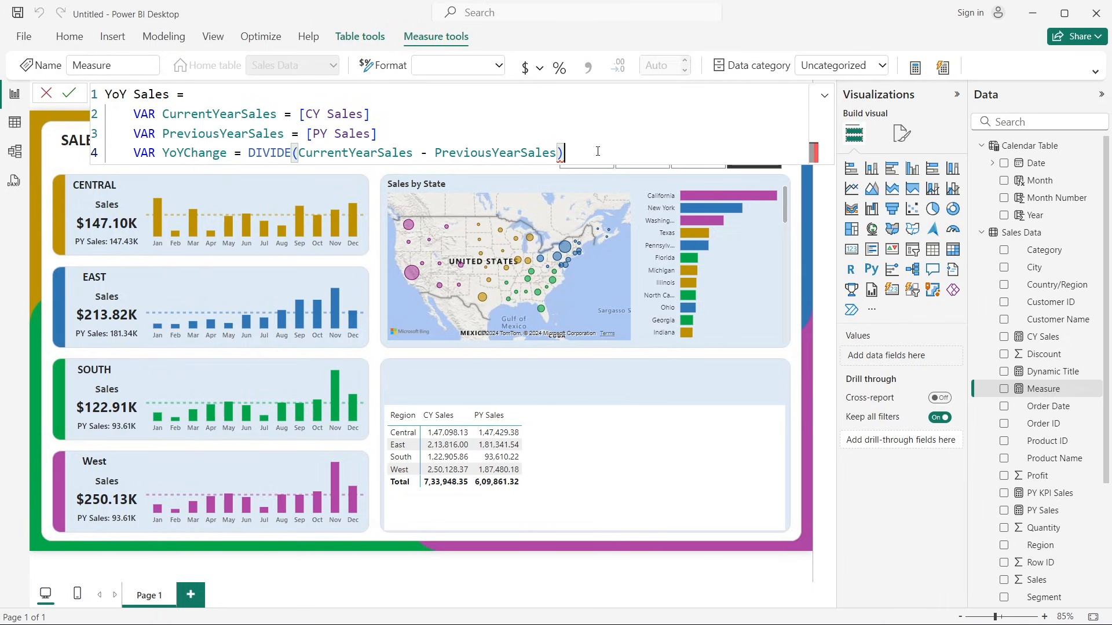
pyautogui.press('BackSpace')
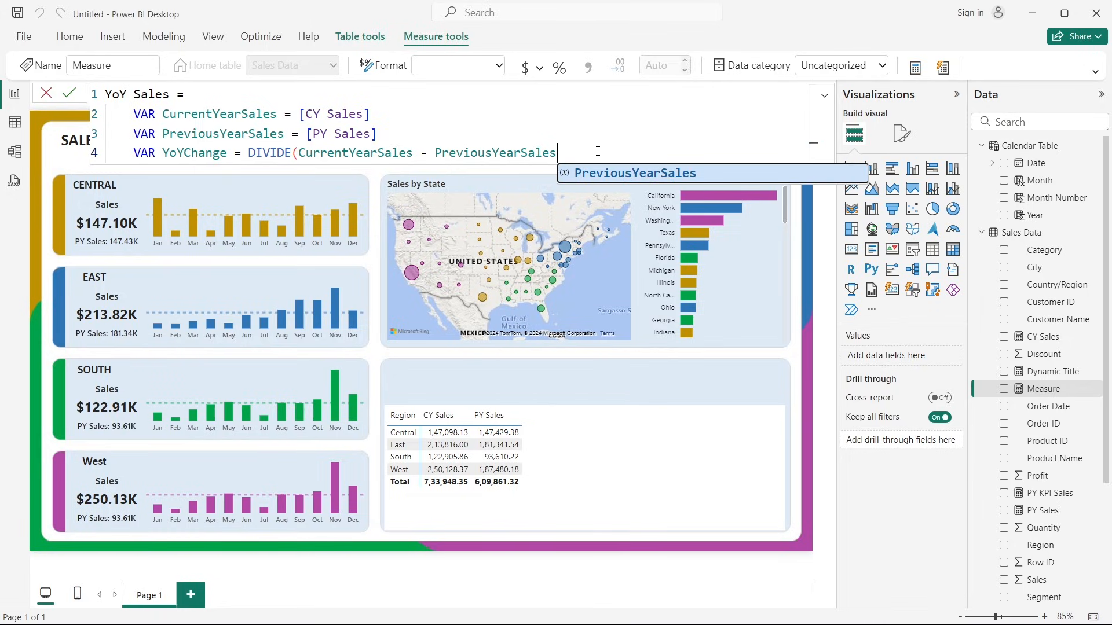
# Step: Add PreviousYearSales as the denominator of DIVIDE and close the function's parenthesis
pyautogui.write(',')
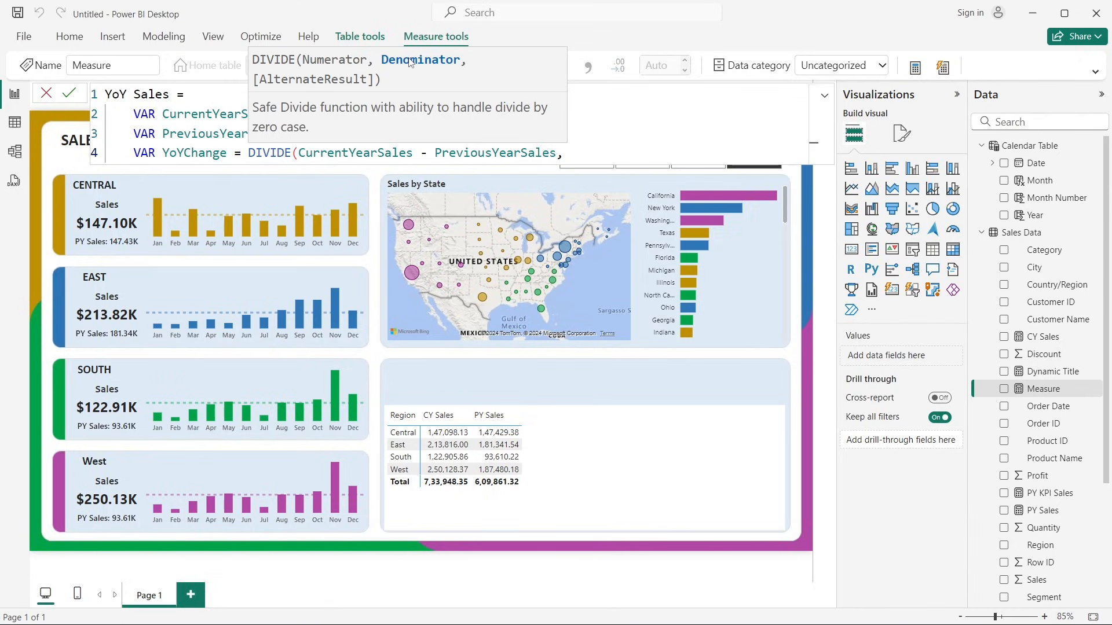
pyautogui.write('pre')
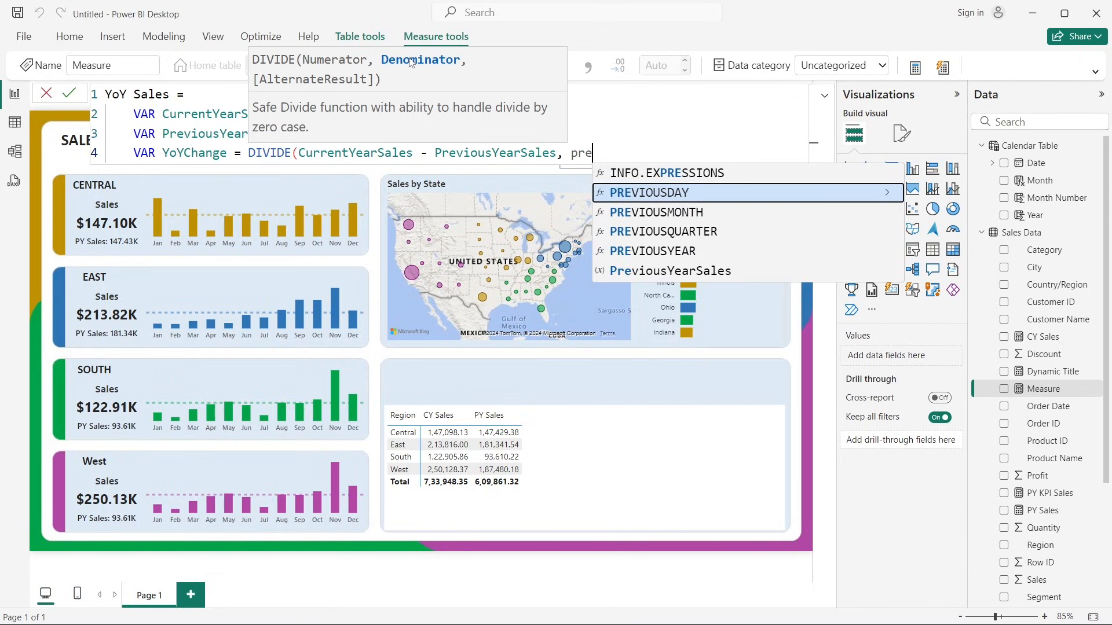
pyautogui.click(689, 271)
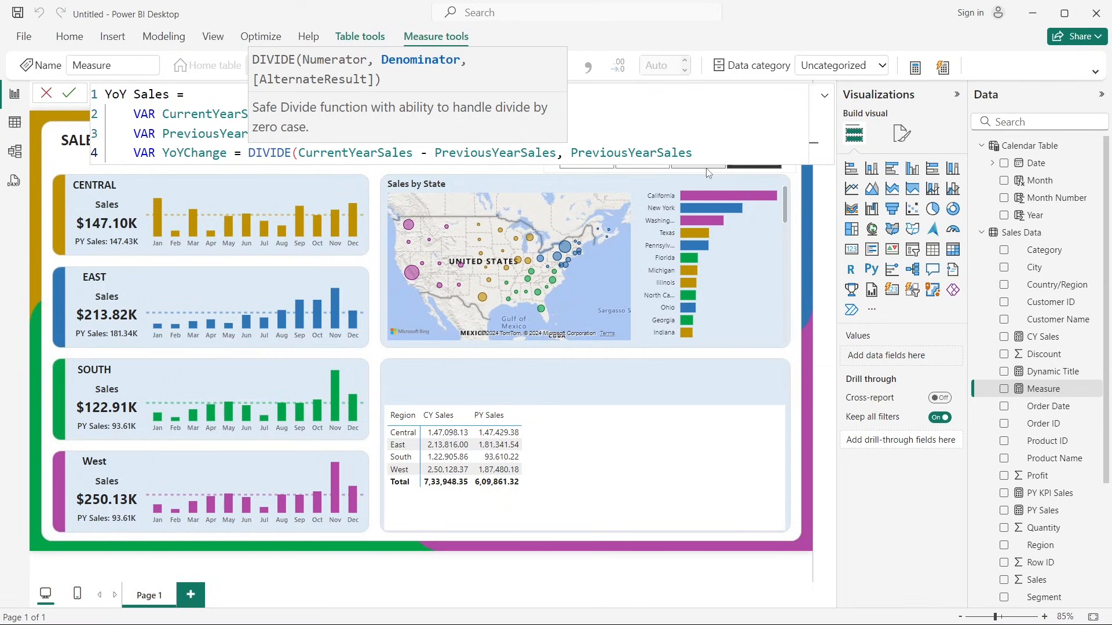
pyautogui.write(')')
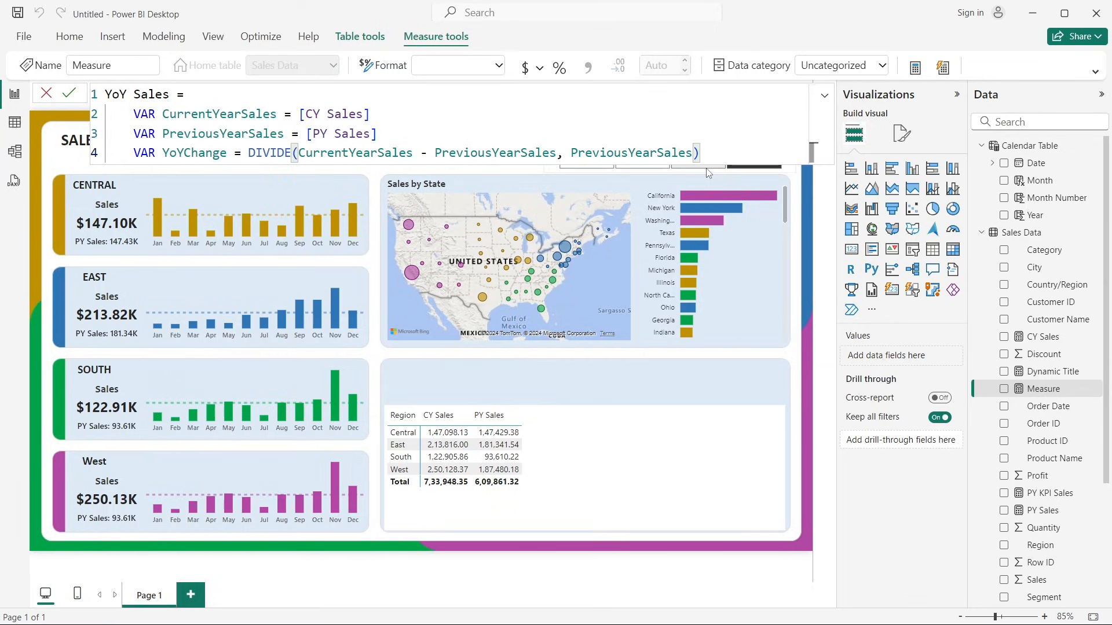
# Step: Make the measure return YoYChange, then commit the YoY Sales formula and close the formula editor
pyautogui.hotkey('shift', 'Return')
pyautogui.write('RETURN')
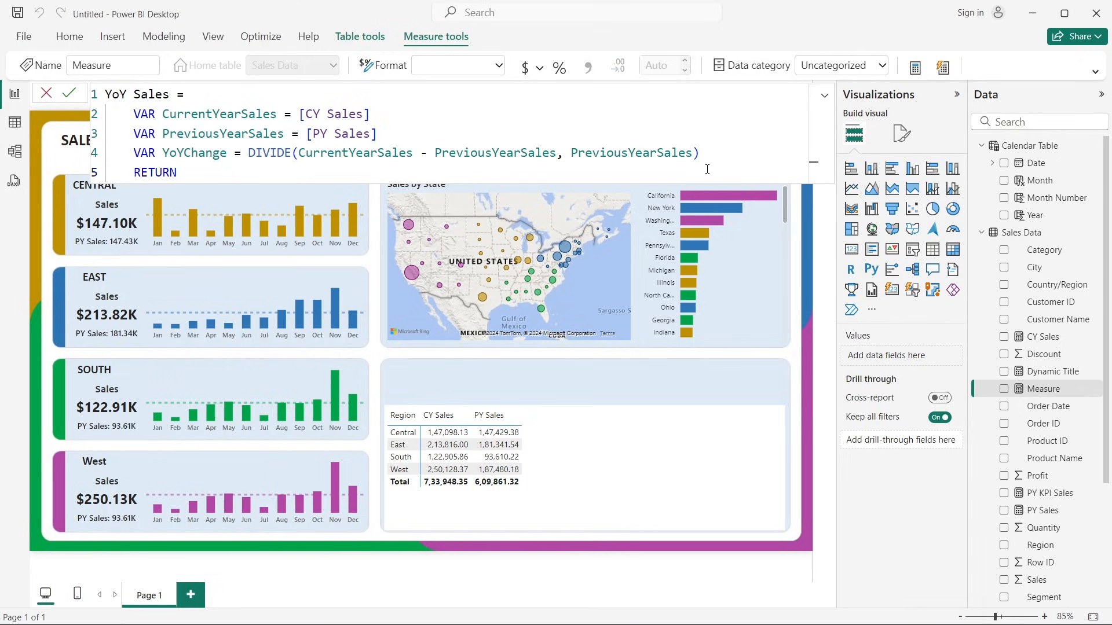
pyautogui.write('oy')
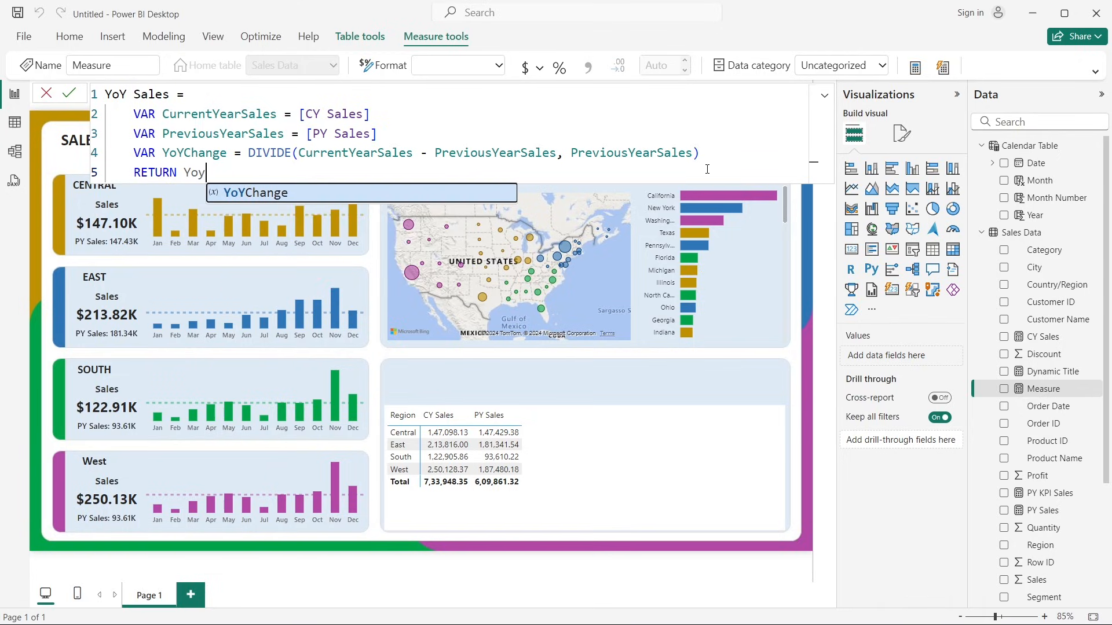
pyautogui.click(287, 198)
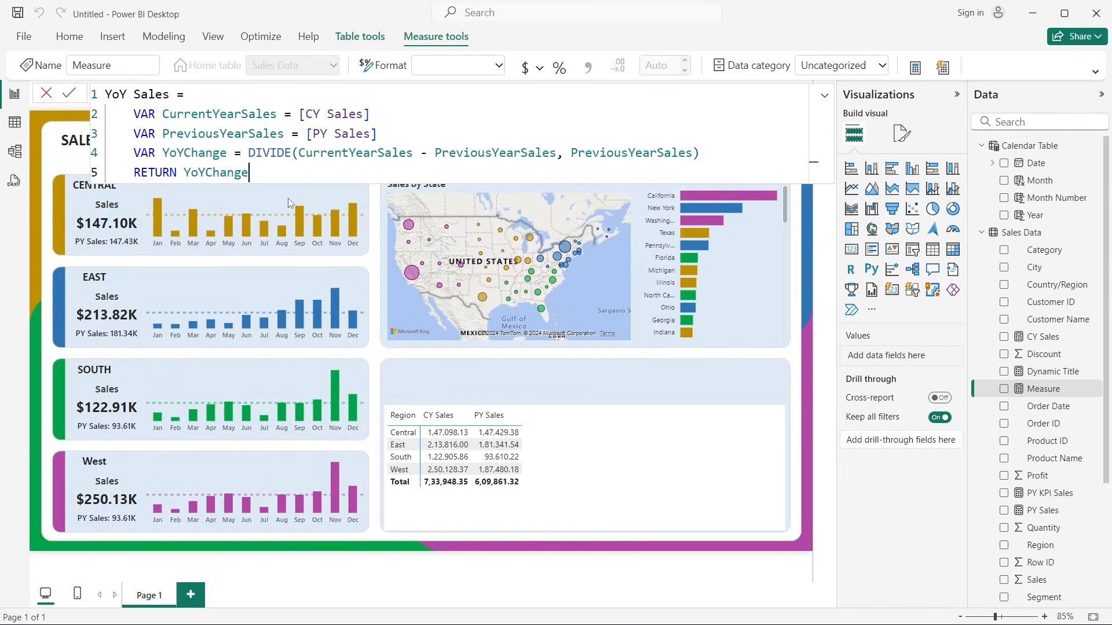
pyautogui.click(69, 93)
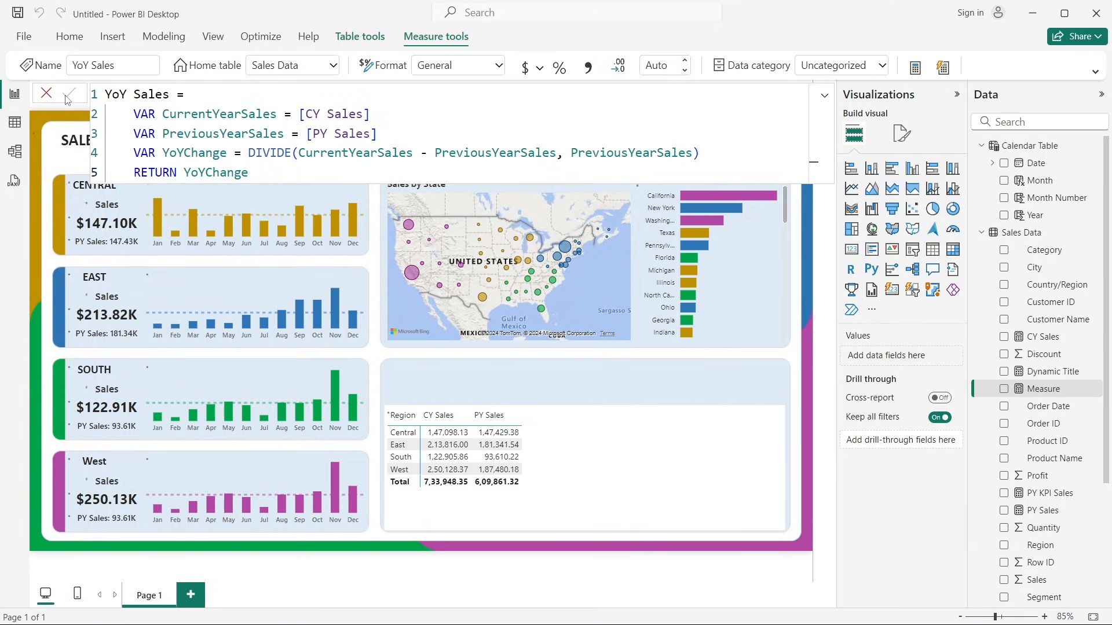
pyautogui.click(46, 94)
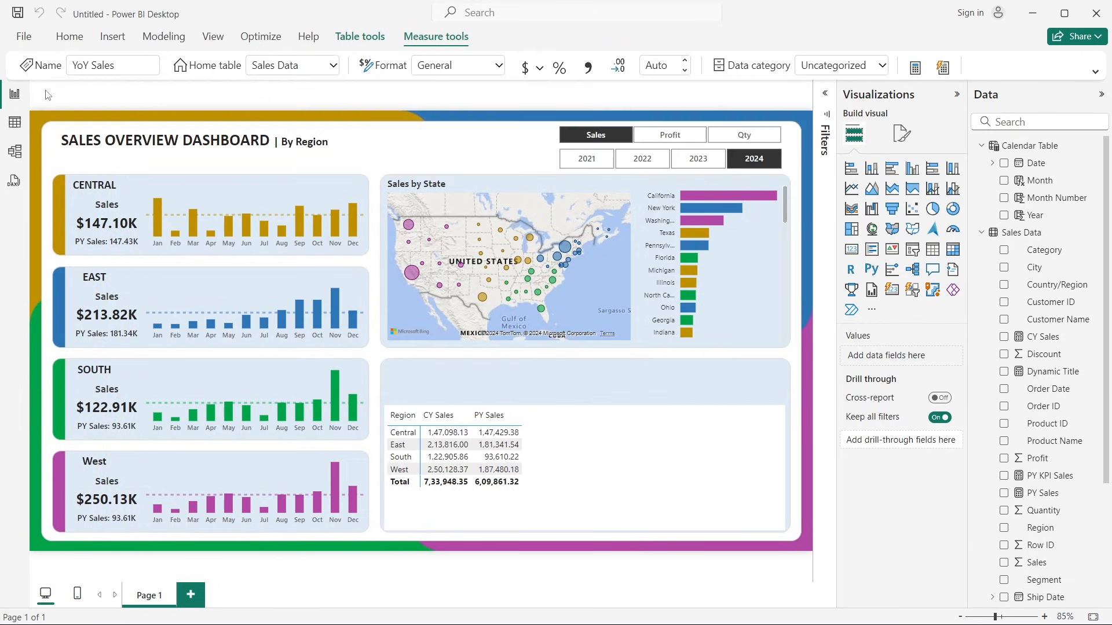
# Step: Add the YoY Sales measure to the values of the region matrix
pyautogui.click(551, 437)
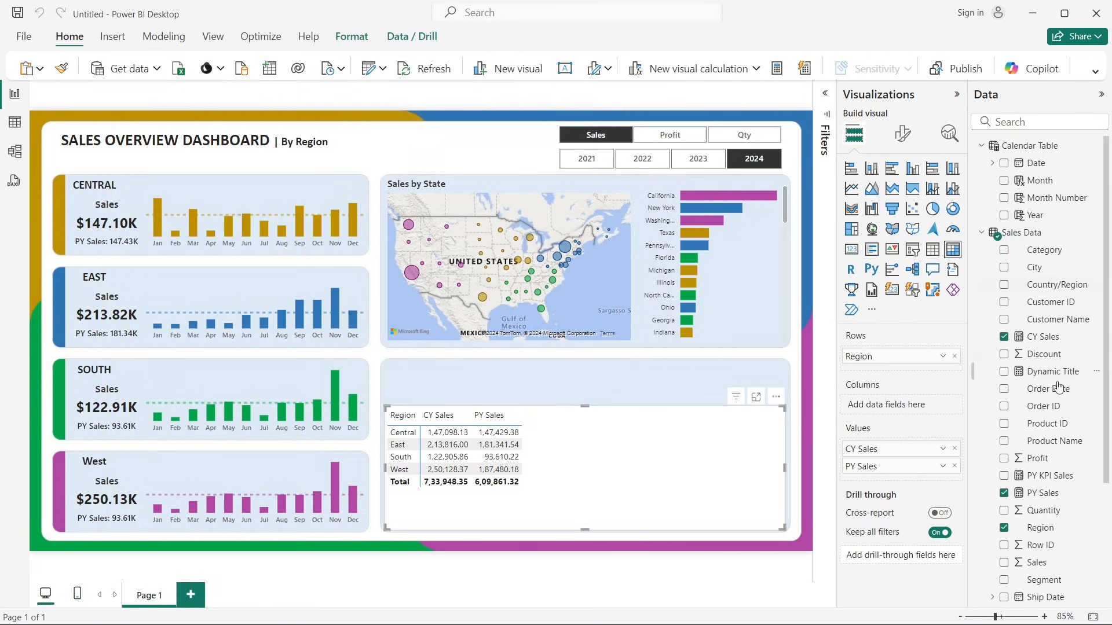
pyautogui.scroll(-3, 1018, 521)
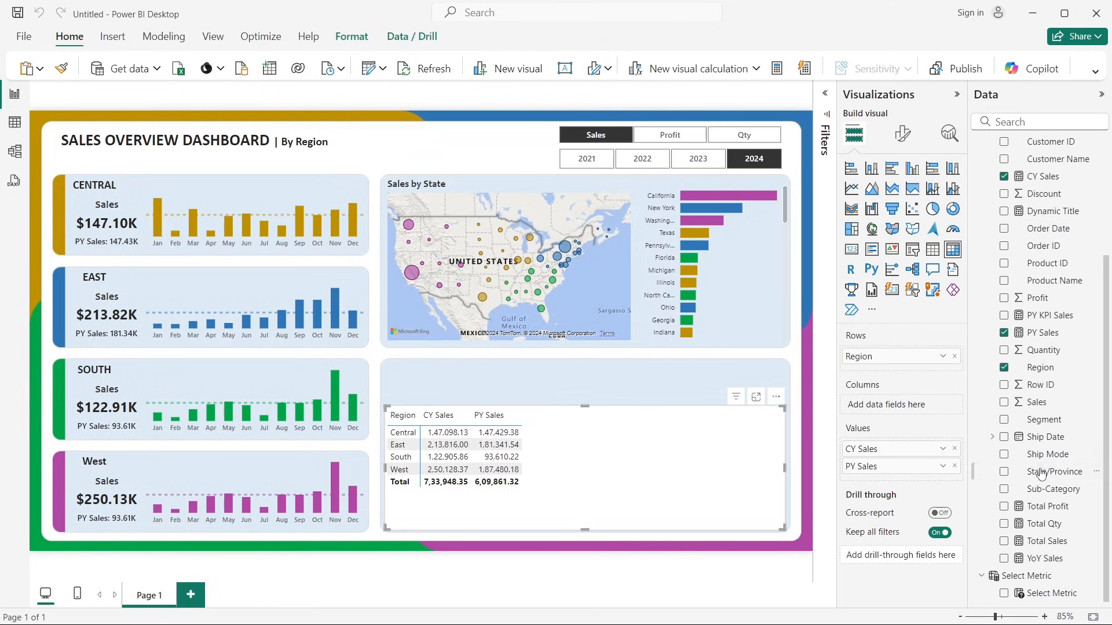
pyautogui.click(1004, 558)
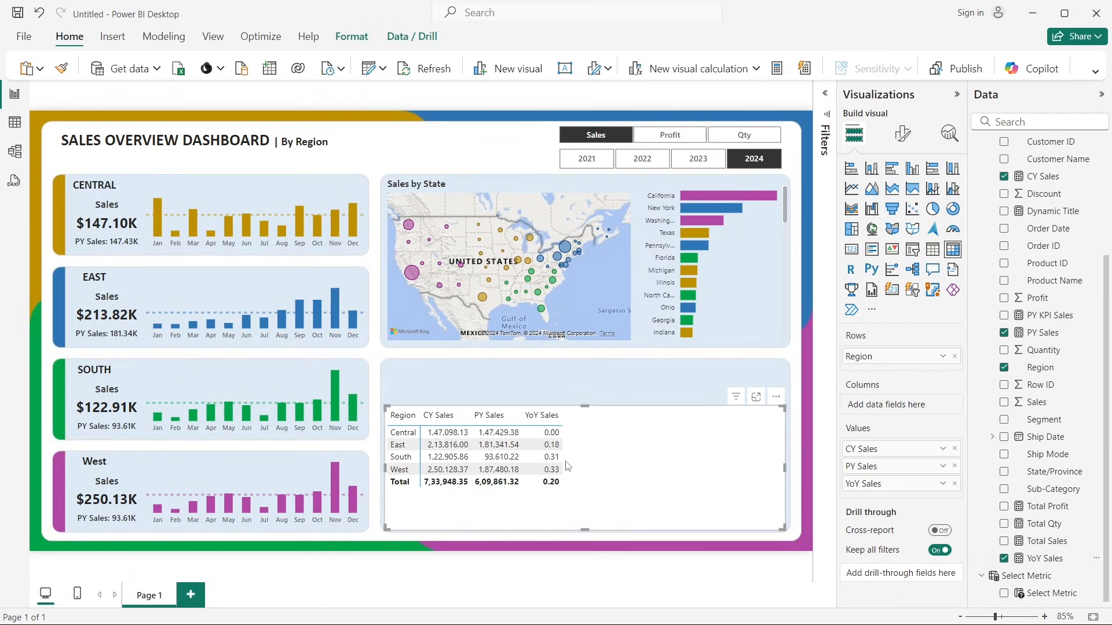
# Step: Open the YoY Sales measure's formula and replace its RETURN YoYChange line with the start of a new VAR declaration
pyautogui.click(1042, 558)
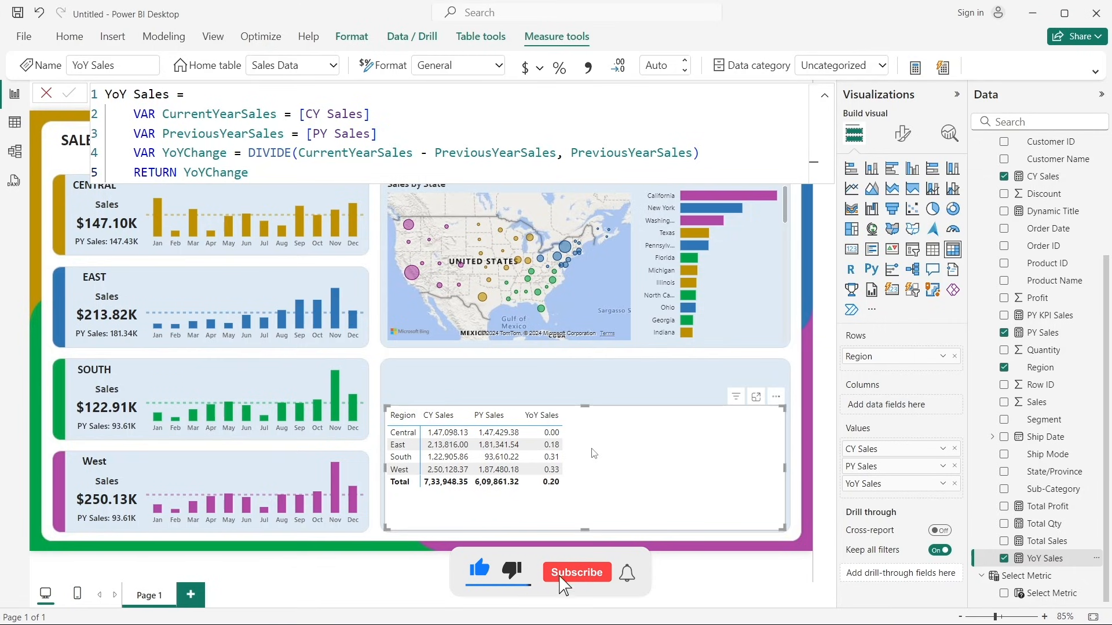
pyautogui.hotkey('alt', 'Tab')
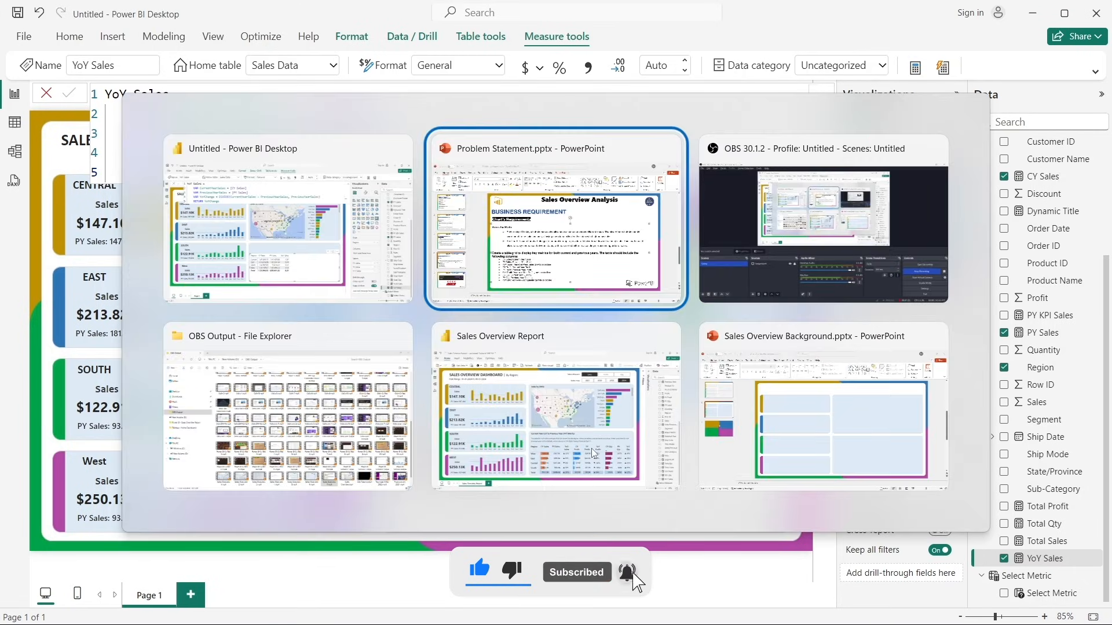
pyautogui.click(593, 454)
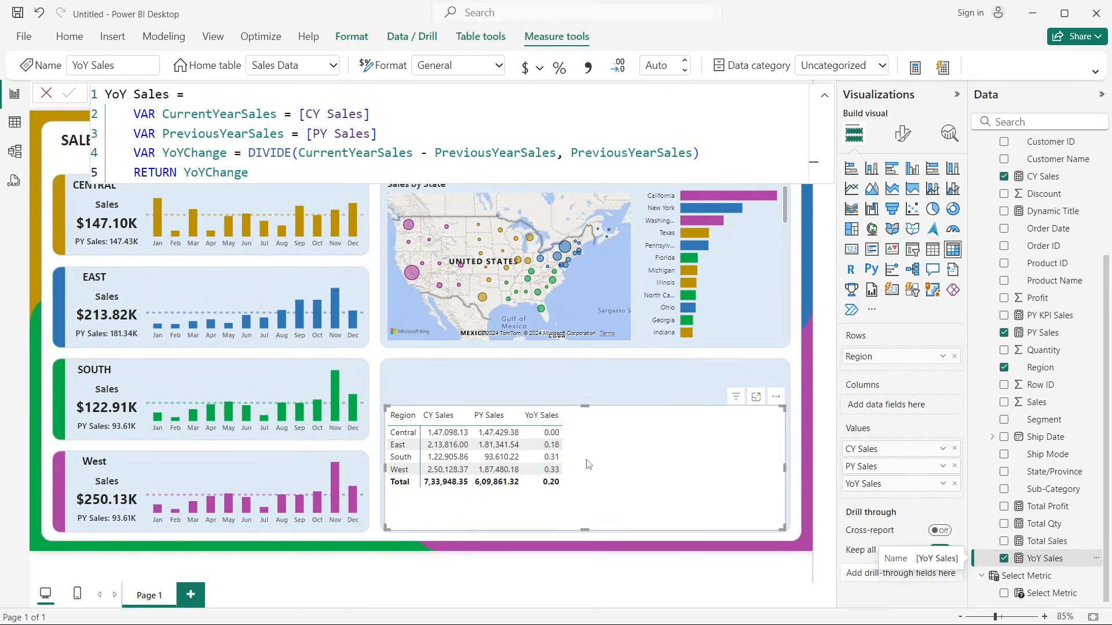
pyautogui.click(252, 173)
pyautogui.moveTo(250, 173); pyautogui.dragTo(135, 166)
pyautogui.press('BackSpace')
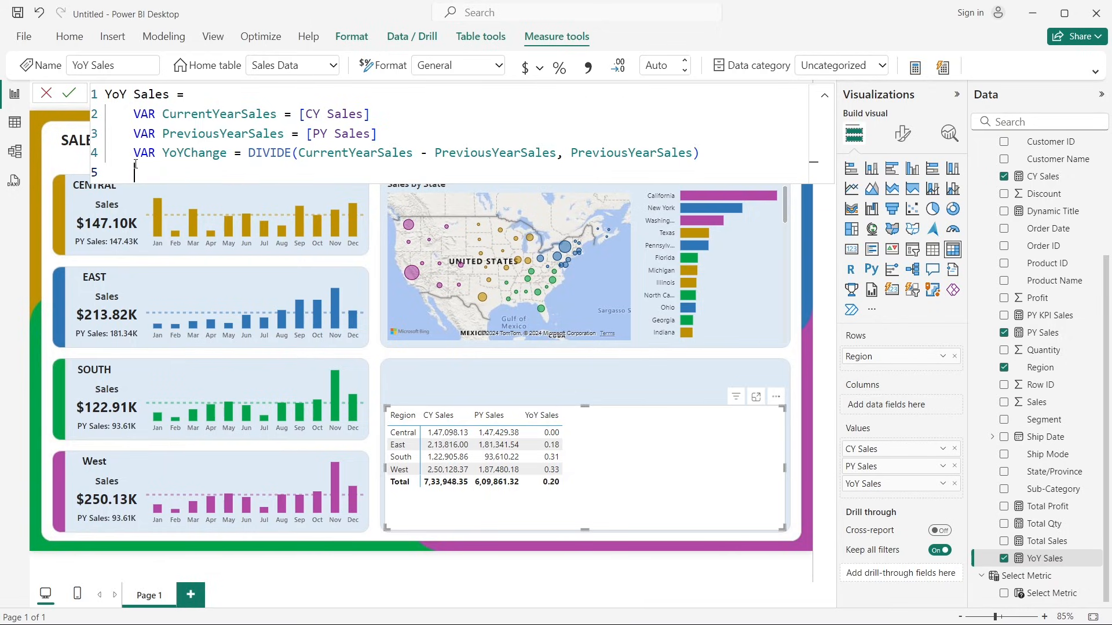
pyautogui.write('VAR')
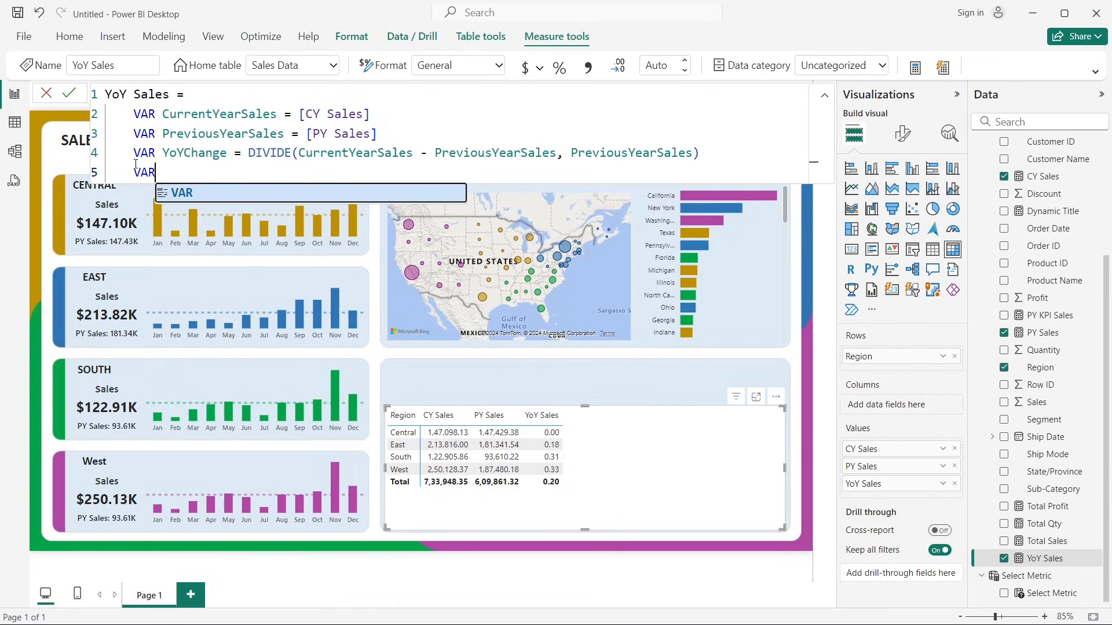
pyautogui.write(' RES')
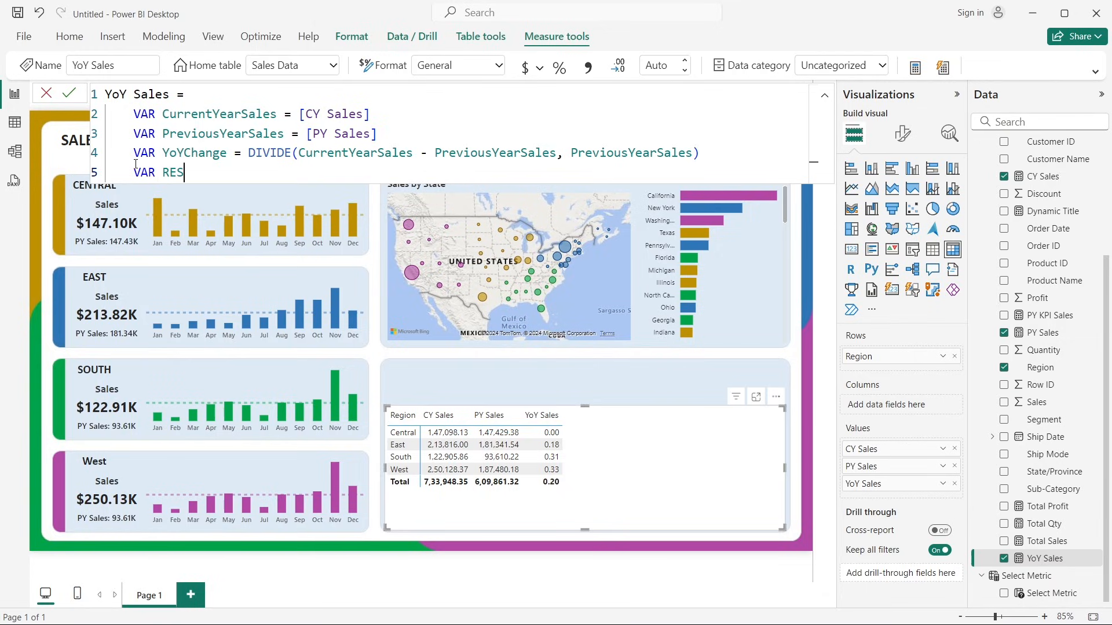
pyautogui.write('ULT')
pyautogui.press('Num_Lock')
pyautogui.press('BackSpace')
pyautogui.press('BackSpace')
pyautogui.press('BackSpace')
pyautogui.press('BackSpace')
pyautogui.press('BackSpace')
pyautogui.press('BackSpace')
# Step: Name the new variable PRINT, add the equals sign and continue its expression on an indented new line
pyautogui.write('P')
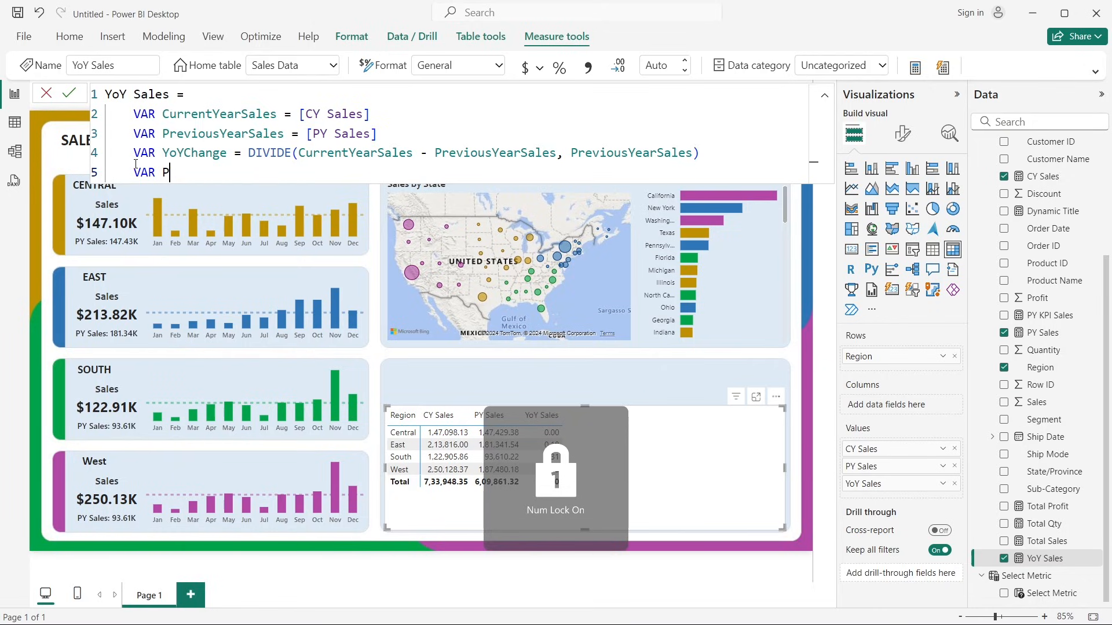
pyautogui.write('RINT =')
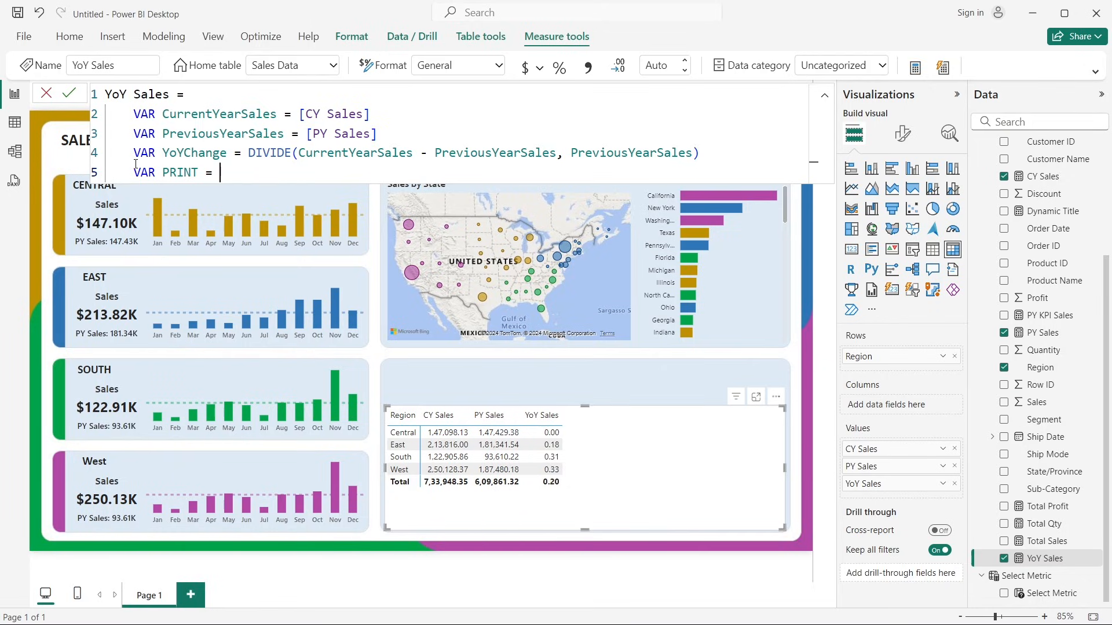
pyautogui.press('Tab')
pyautogui.hotkey('shift', 'Return')
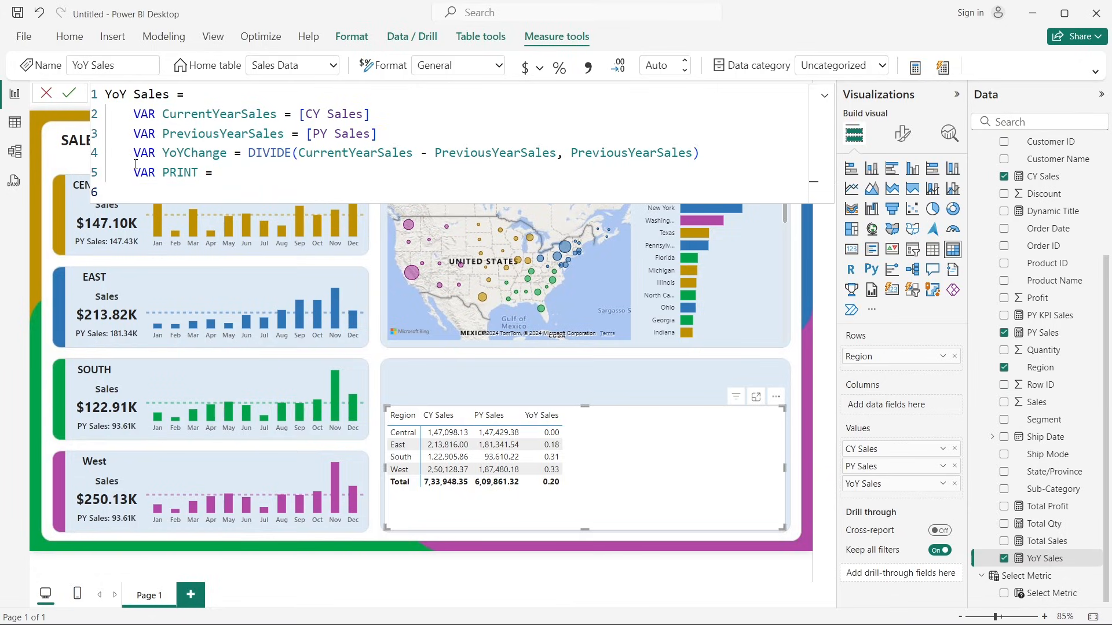
# Step: Begin the PRINT variable's expression with an IF function that tests whether YoYChange > 0
pyautogui.write('IF(')
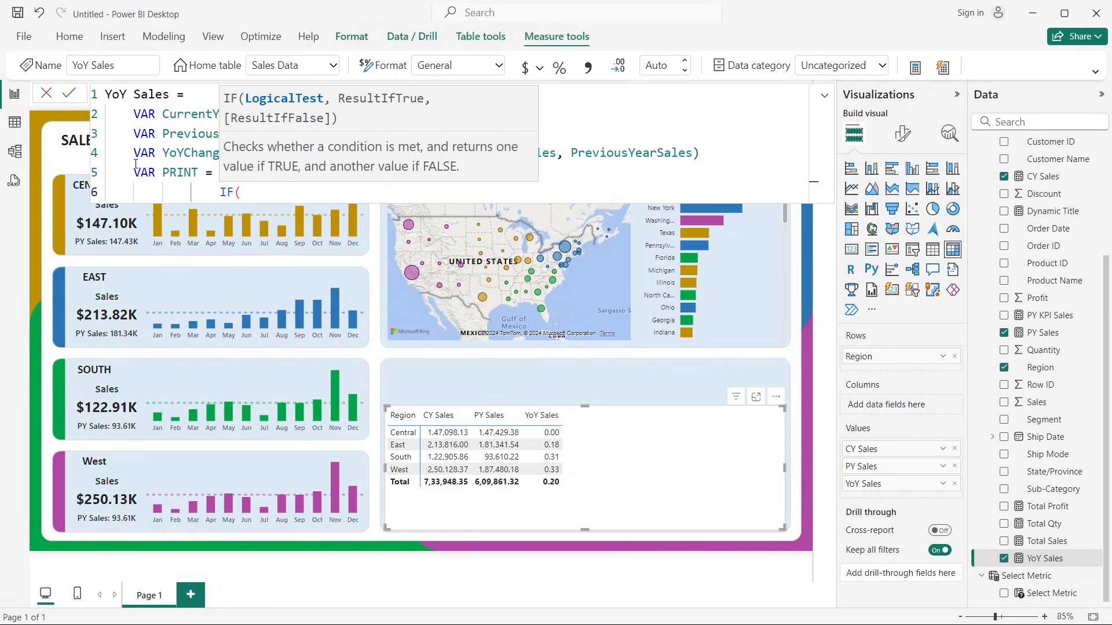
pyautogui.write('yoy')
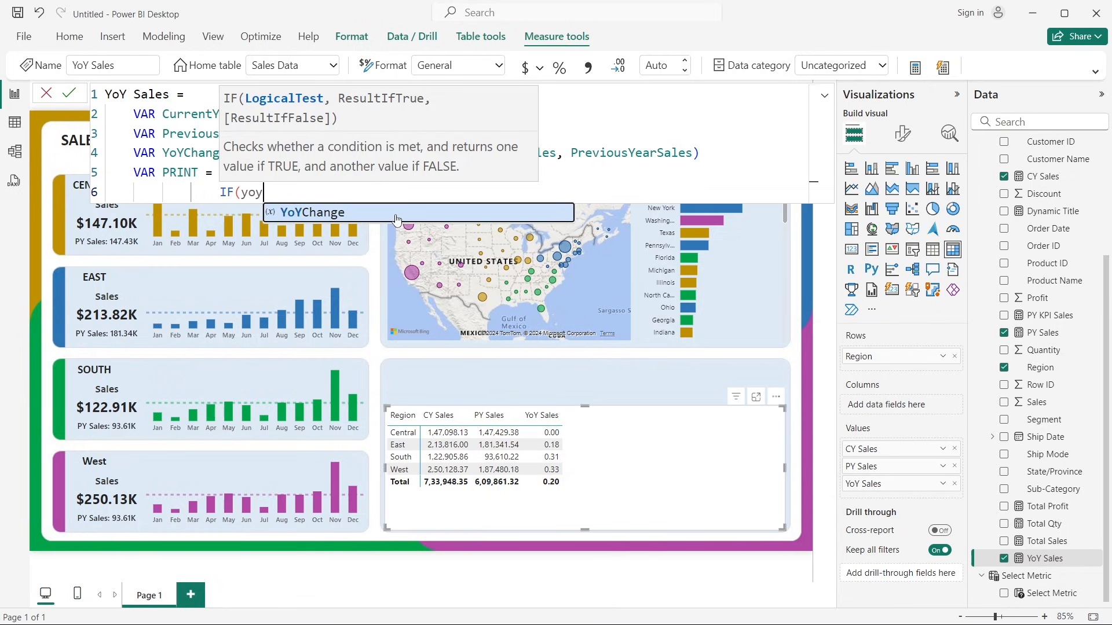
pyautogui.press('Tab')
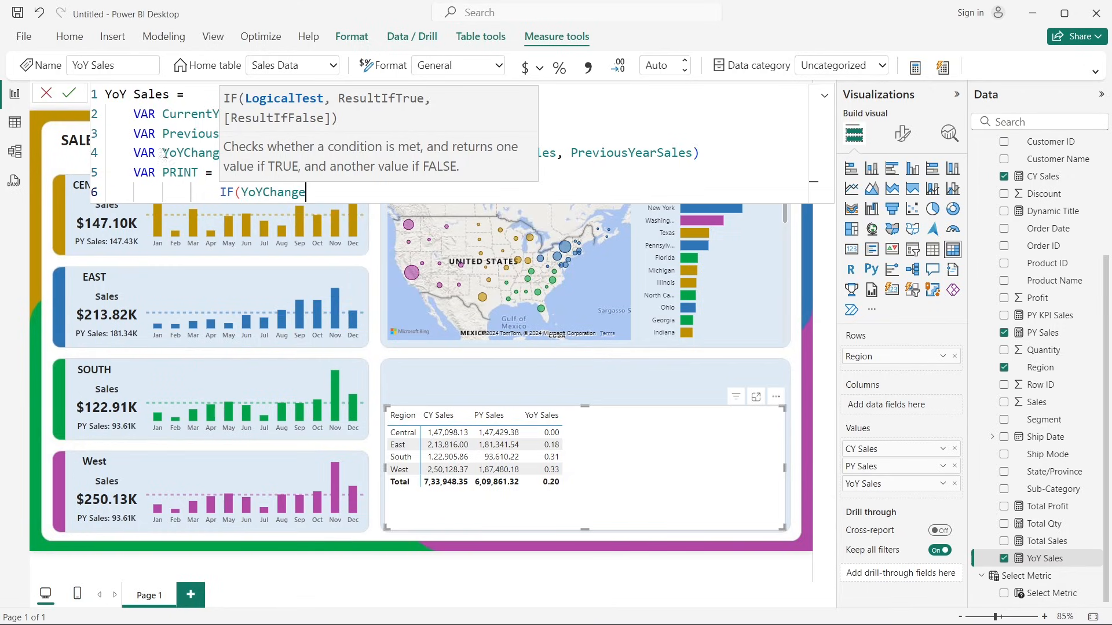
pyautogui.click(164, 153)
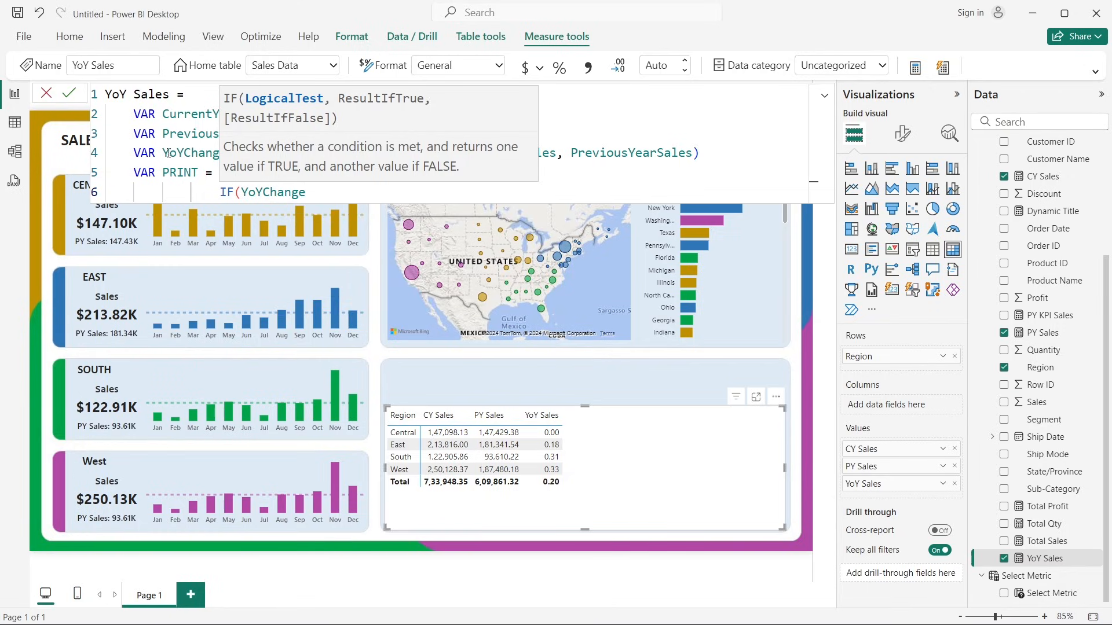
pyautogui.press('Return')
pyautogui.click(322, 190)
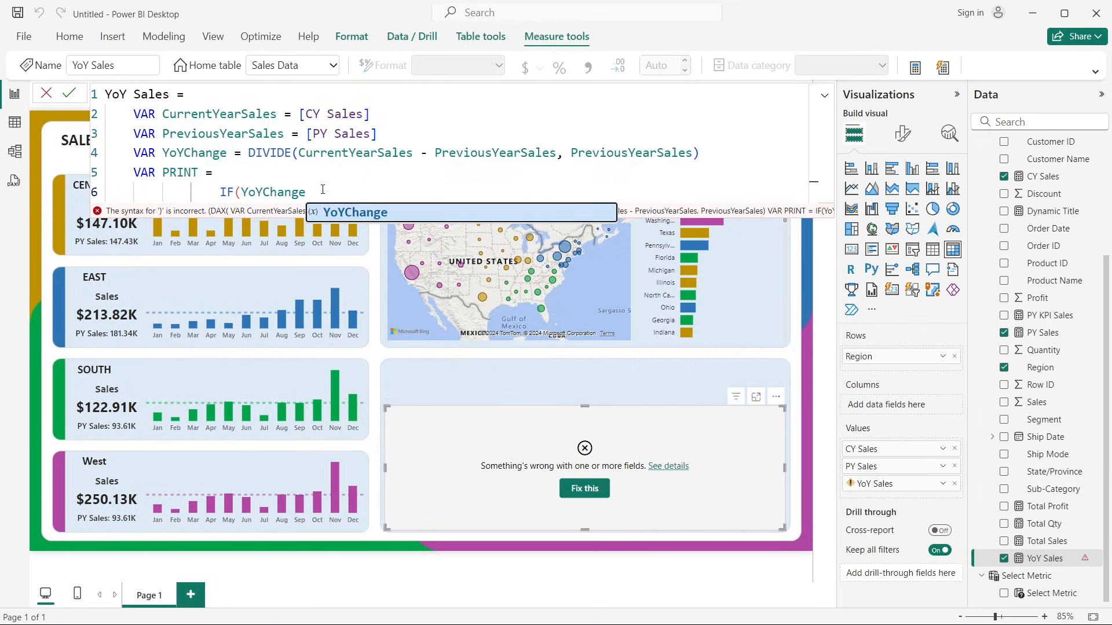
pyautogui.write('> 0')
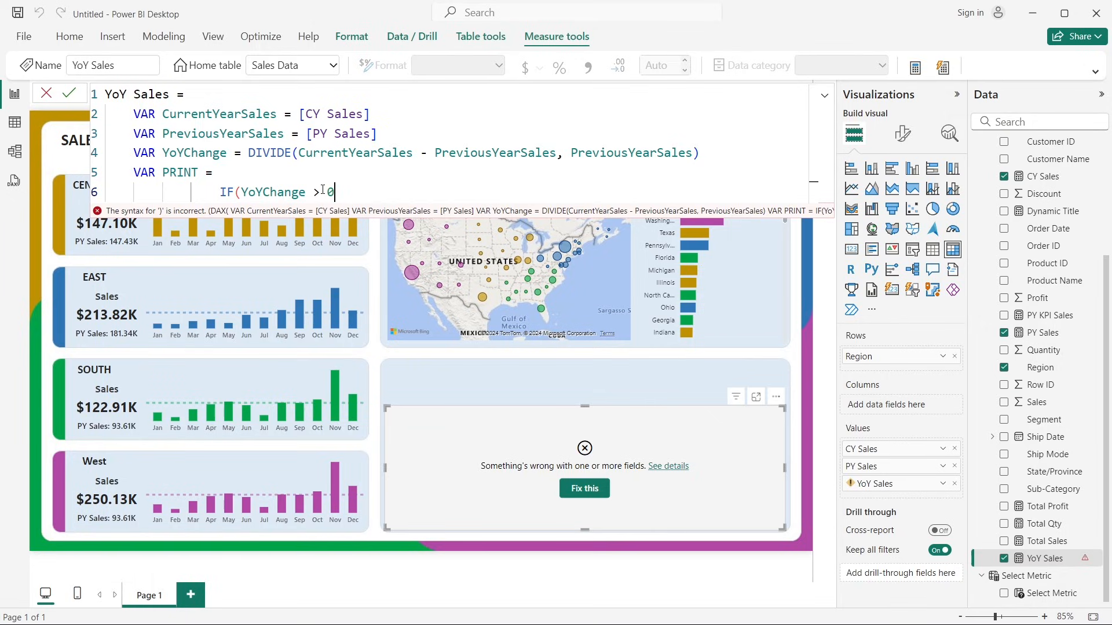
pyautogui.write(',')
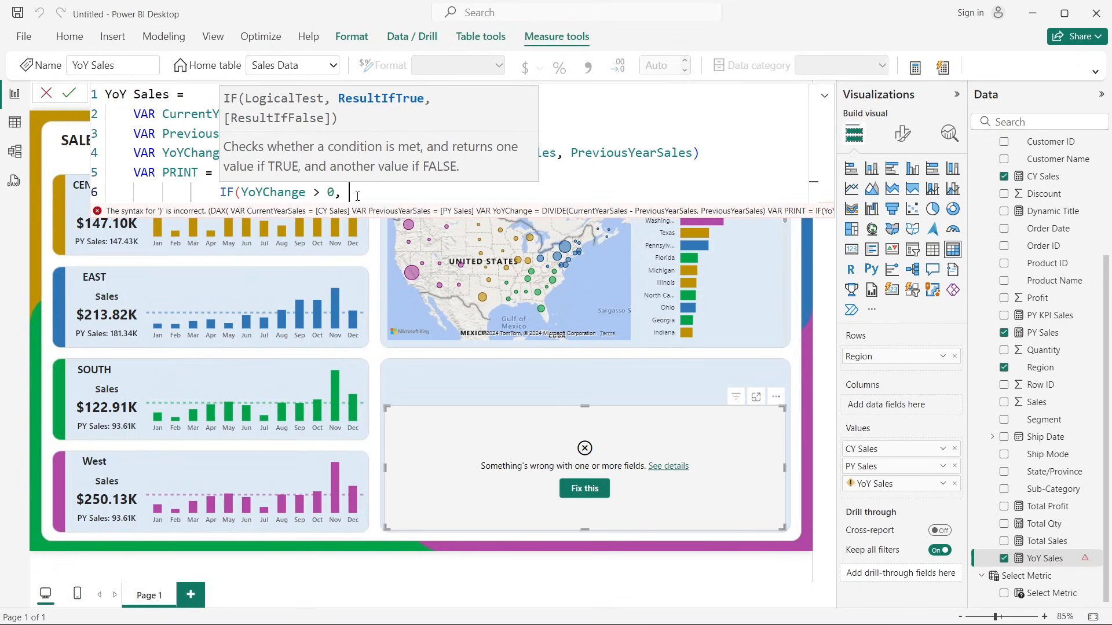
# Step: Start the IF's true result with UNICHAR(9650) & " " & so the symbol is followed by a space
pyautogui.write(' uni')
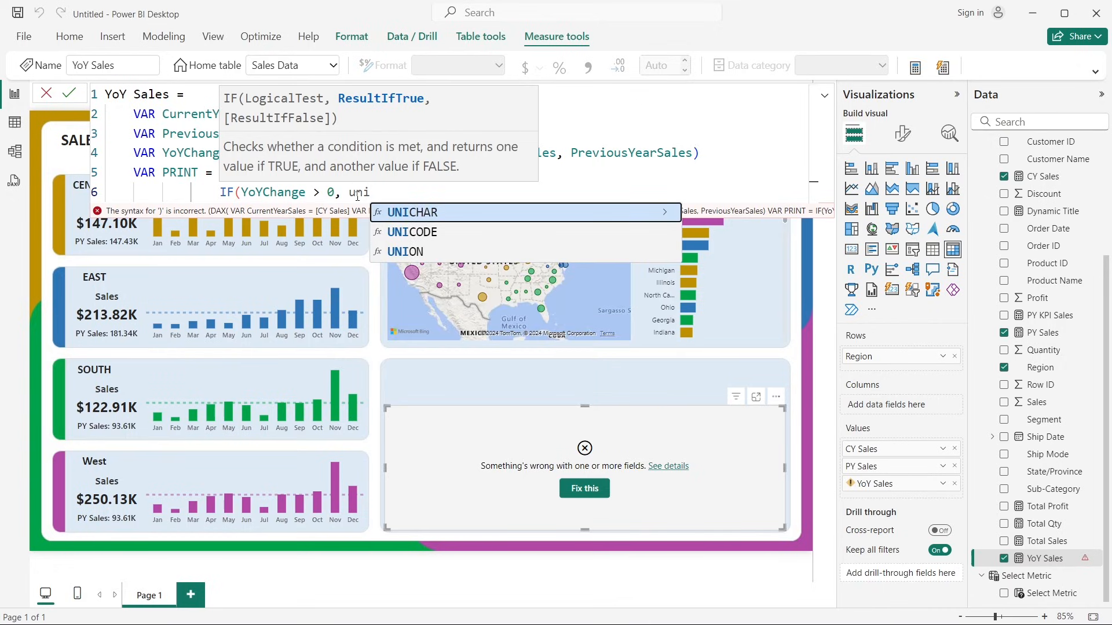
pyautogui.press('Tab')
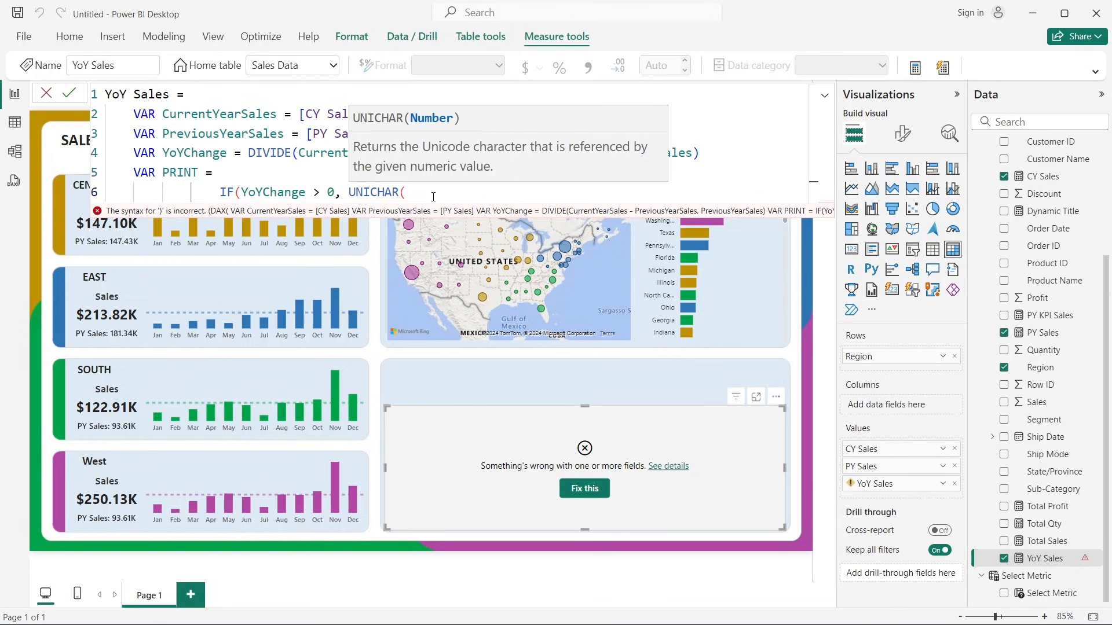
pyautogui.write('9650)')
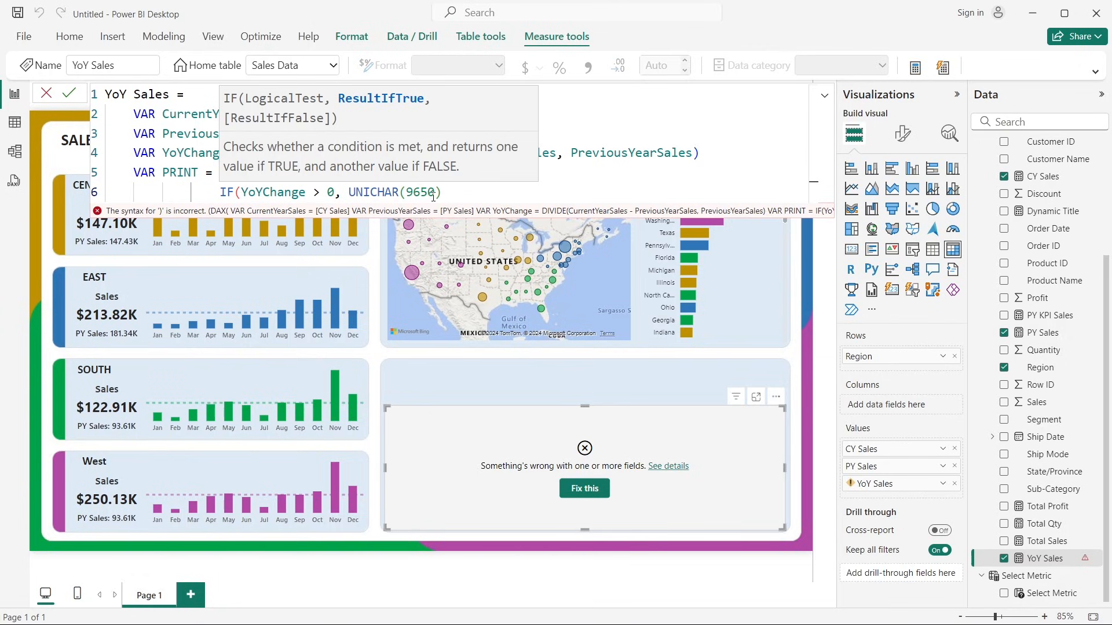
pyautogui.write('& "')
pyautogui.write('&')
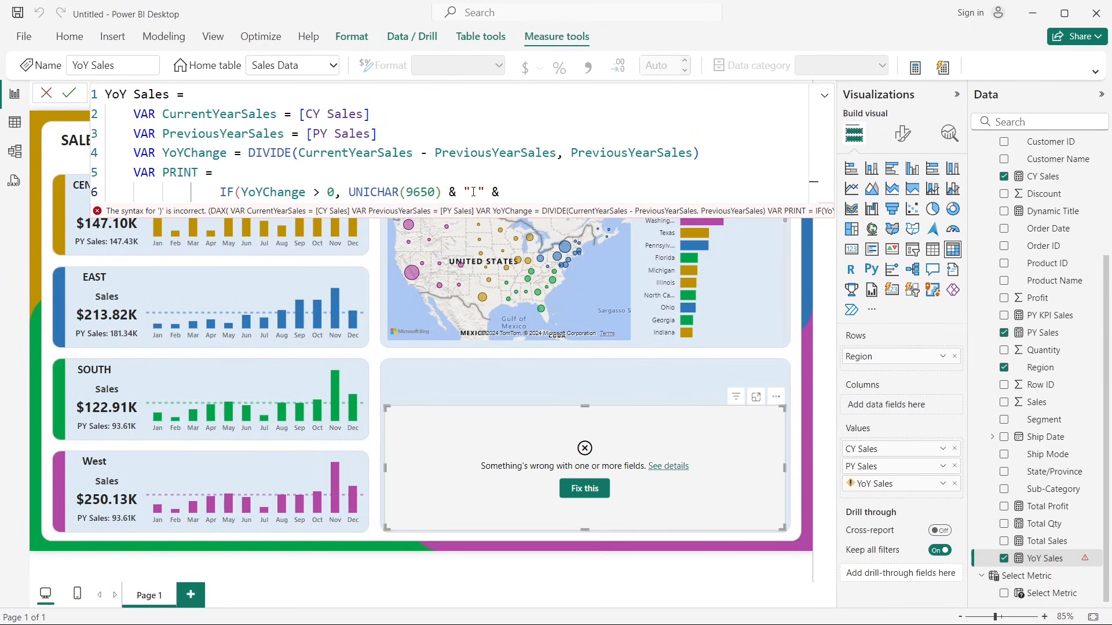
pyautogui.click(476, 192)
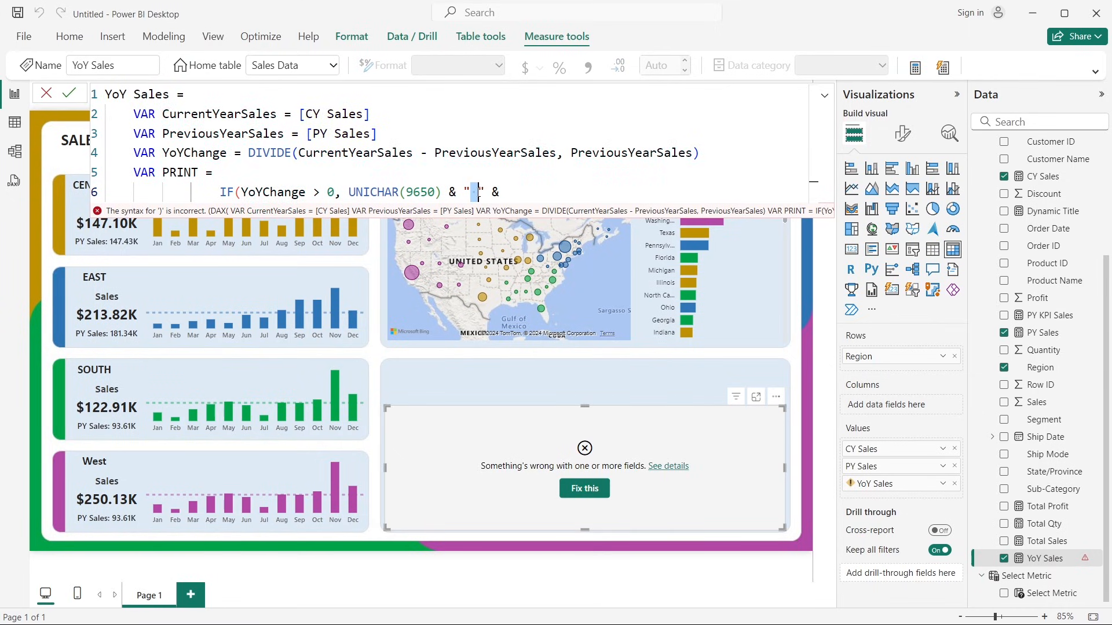
pyautogui.click(510, 192)
# Step: Complete the IF's true result with FORMAT(YoYChange, "0%") and a separating comma
pyautogui.write('FORMAT(')
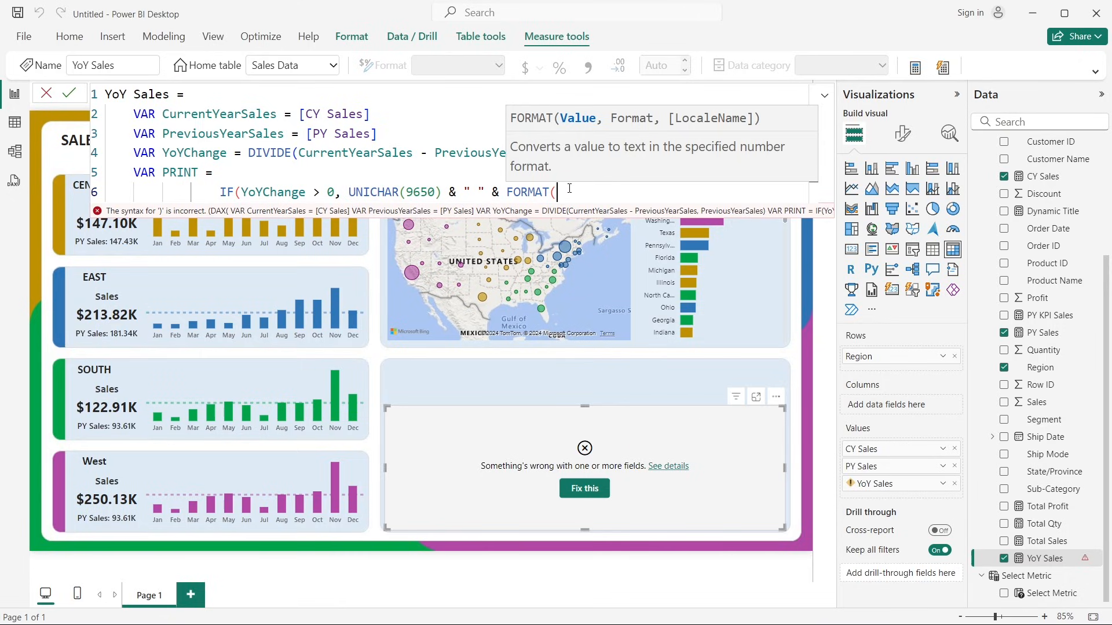
pyautogui.write('yoy')
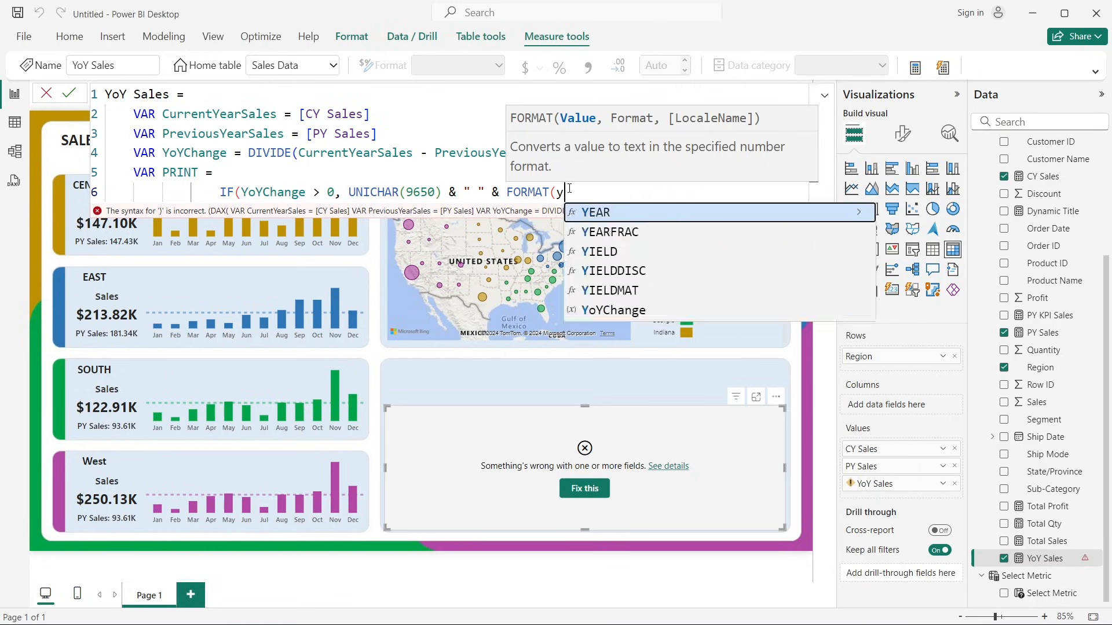
pyautogui.click(672, 215)
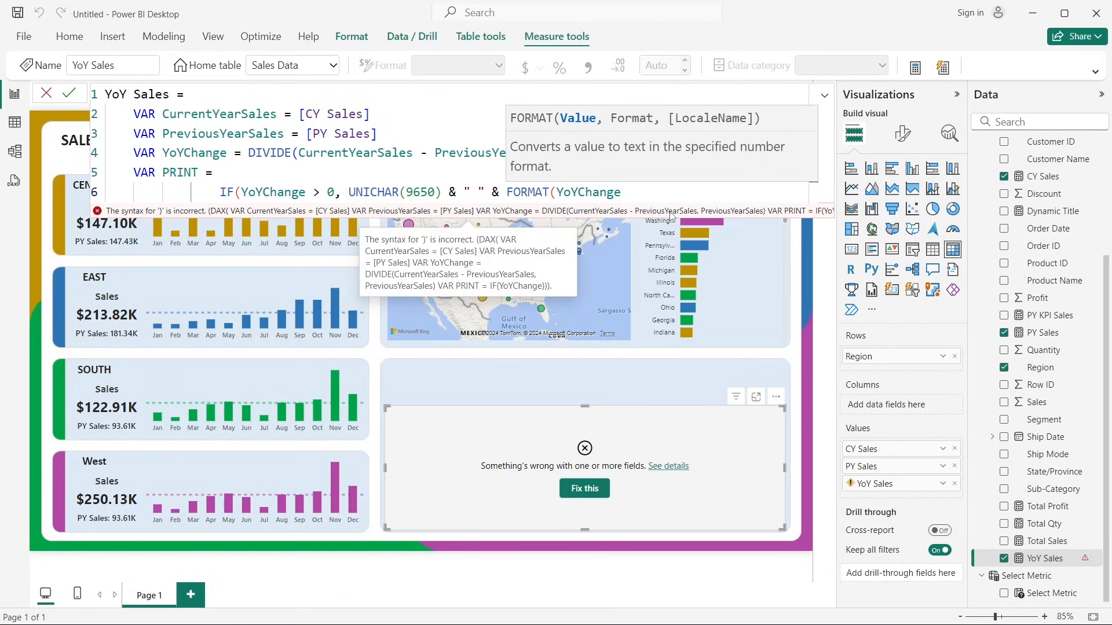
pyautogui.write(', "0%")')
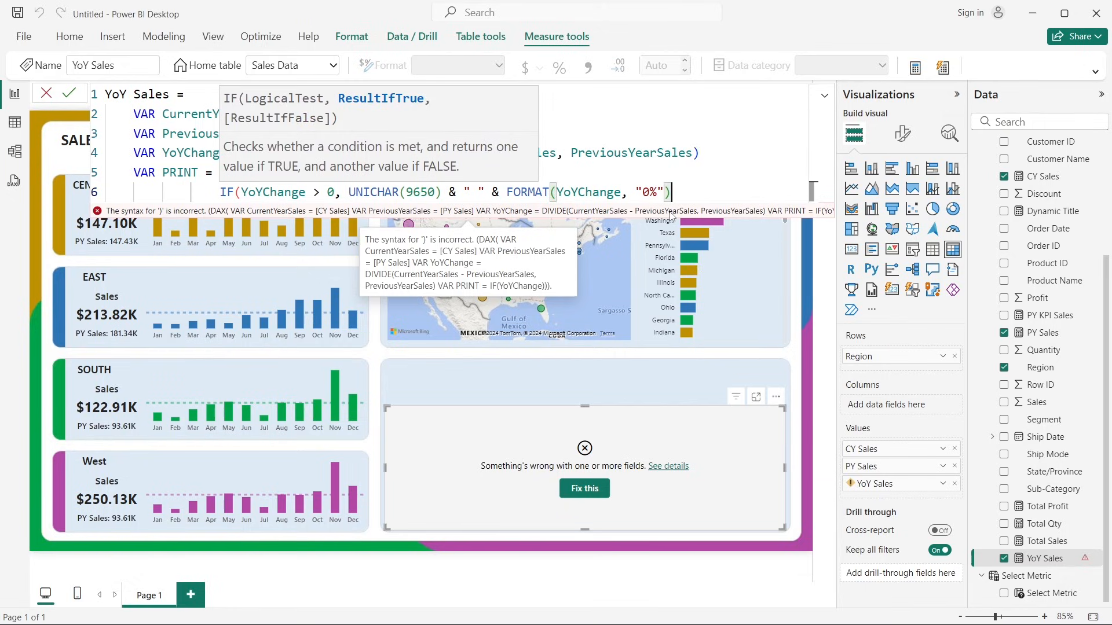
pyautogui.write(',')
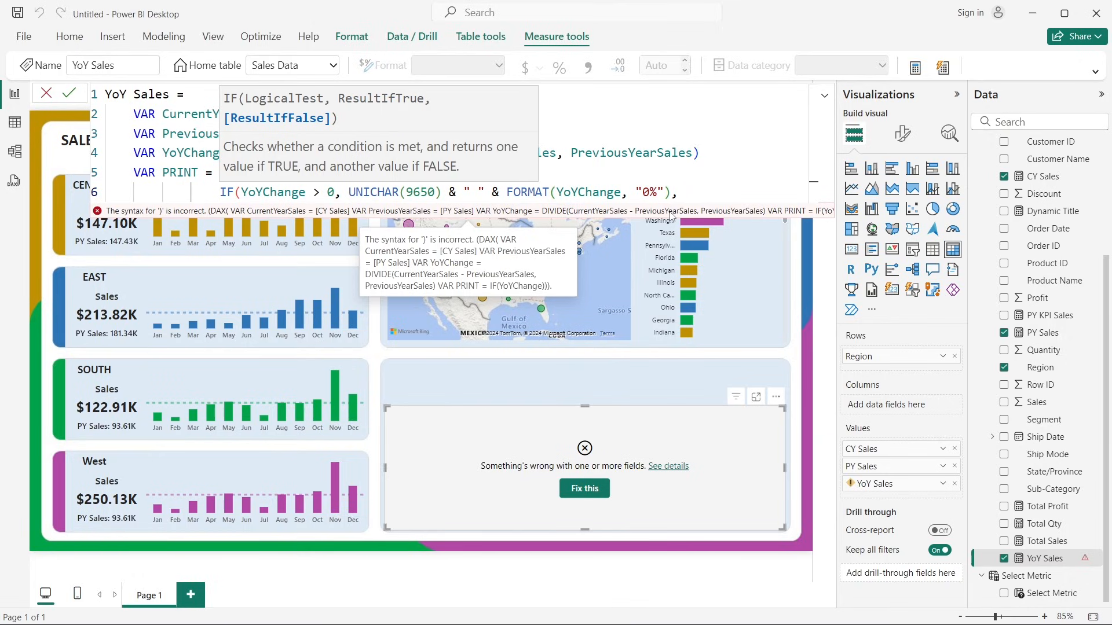
# Step: Enter UNICHAR(9660) as the start of the IF's false result on a new line aligned under the true result
pyautogui.hotkey('shift', 'Return')
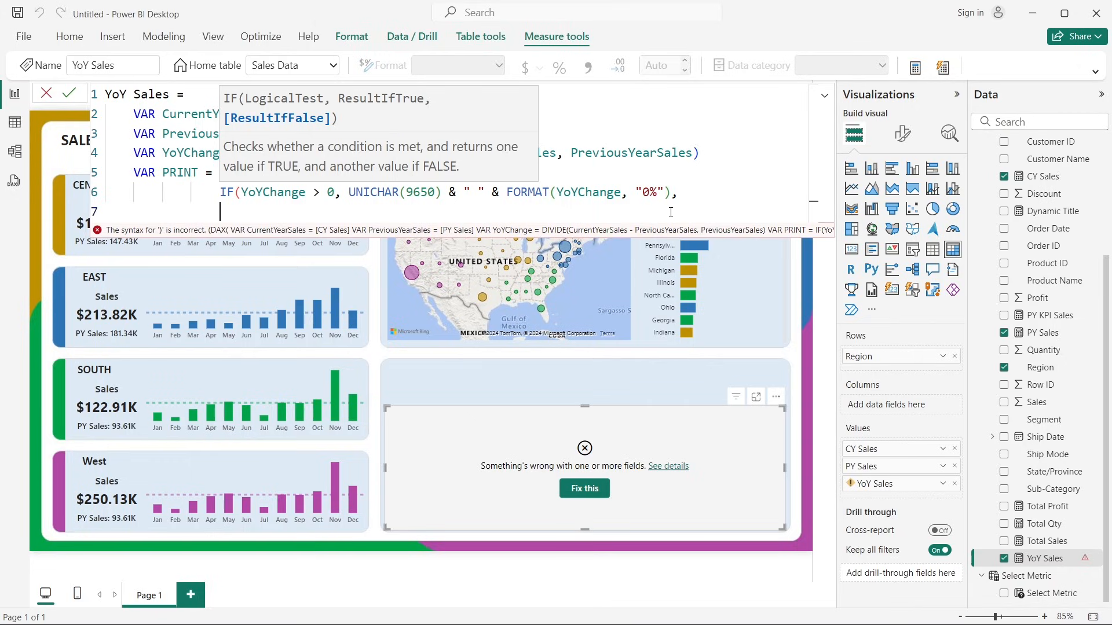
pyautogui.press('Tab')
pyautogui.press('Tab')
pyautogui.press('Tab')
pyautogui.press('Tab')
pyautogui.press('Tab')
pyautogui.write('m')
pyautogui.press('BackSpace')
pyautogui.write('uni')
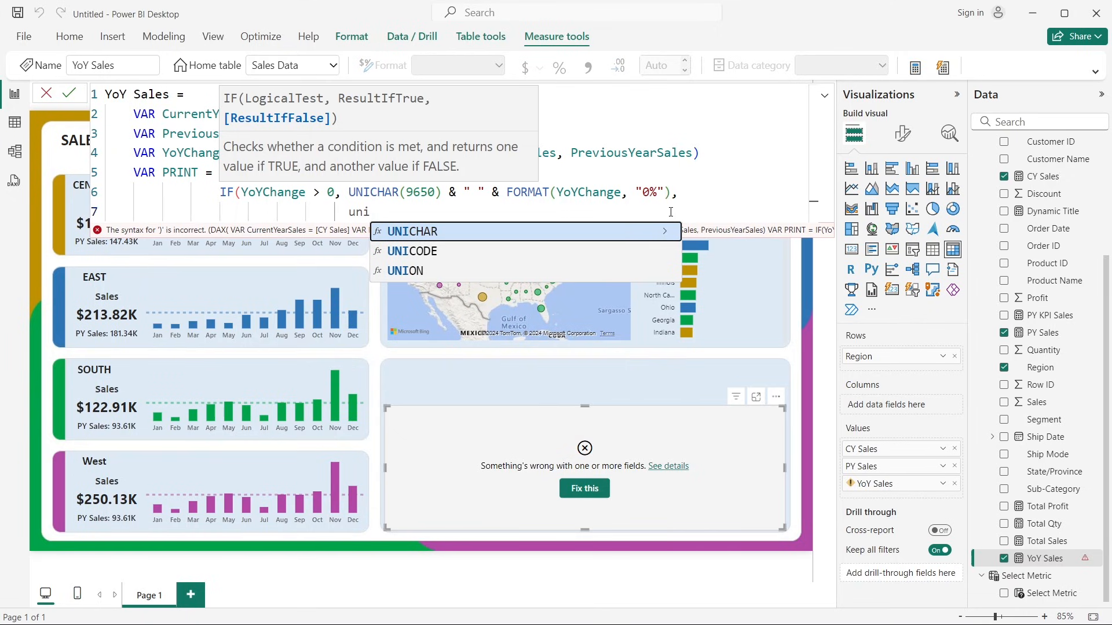
pyautogui.press('Tab')
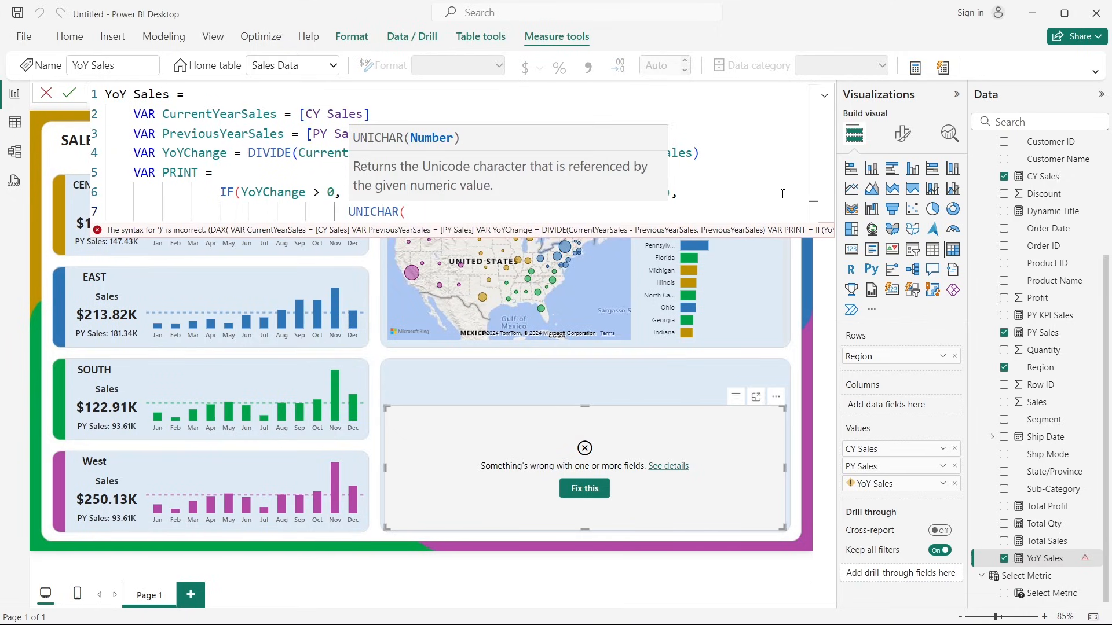
pyautogui.write('966')
pyautogui.write('0)')
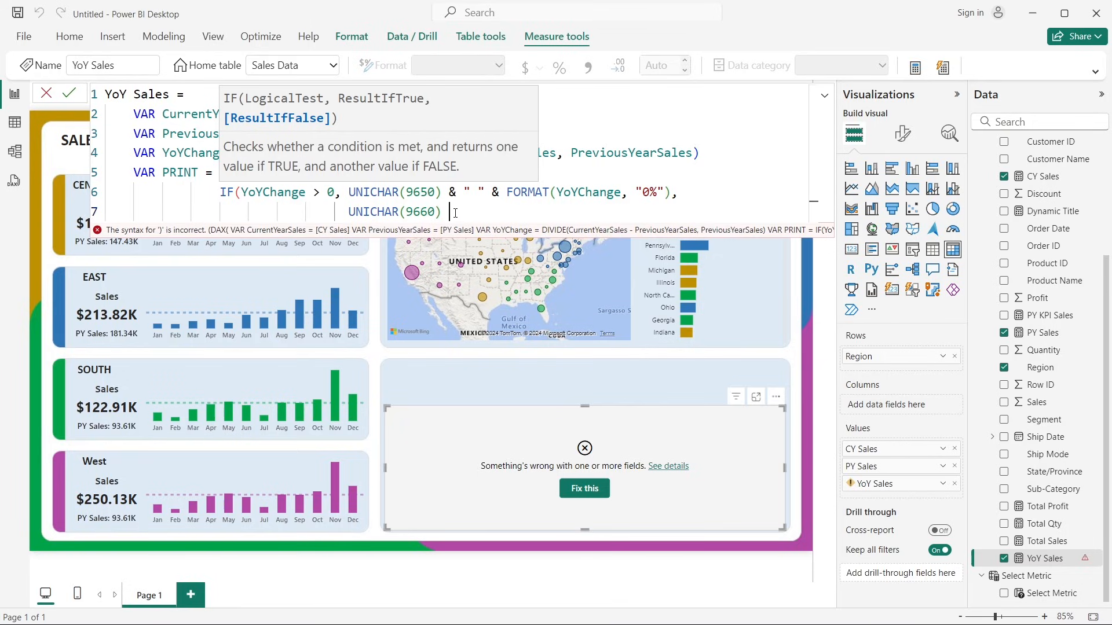
# Step: Copy & " " & FORMAT(YoYChange, "0%") from the true result onto the false result and close the IF's parenthesis
pyautogui.moveTo(443, 193); pyautogui.dragTo(673, 191)
pyautogui.hotkey('ctrl', 'c')
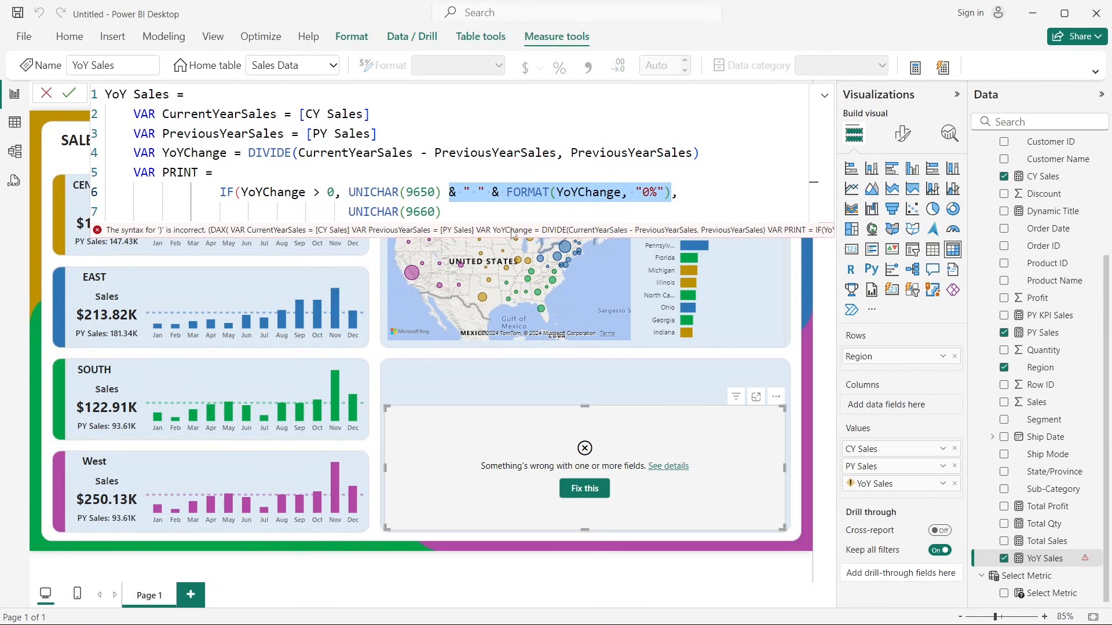
pyautogui.click(471, 208)
pyautogui.hotkey('ctrl', 'v')
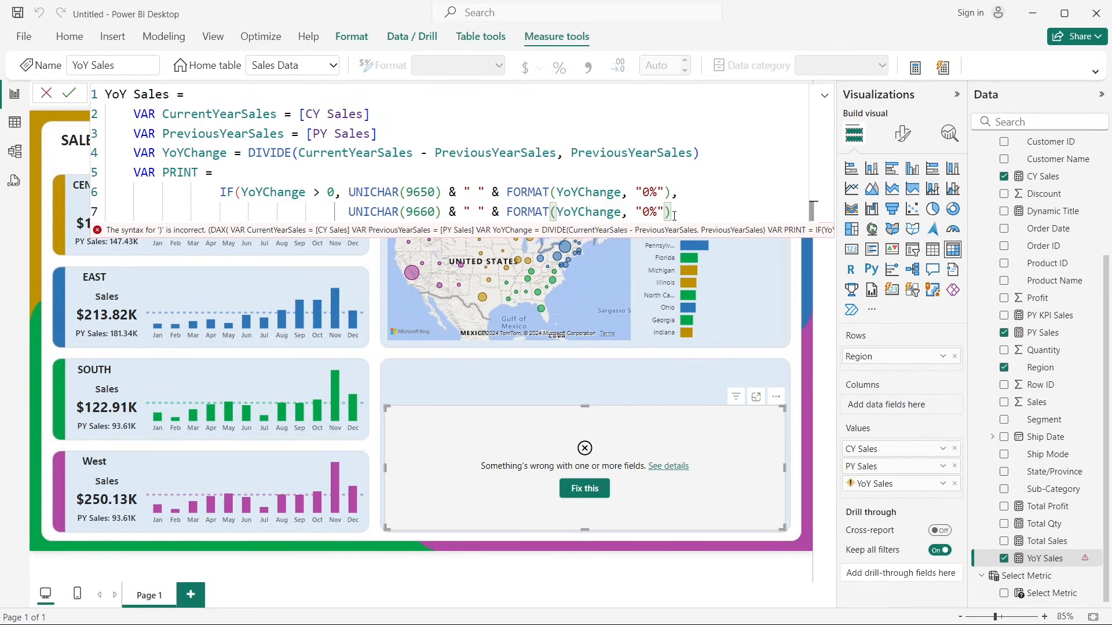
pyautogui.write(')')
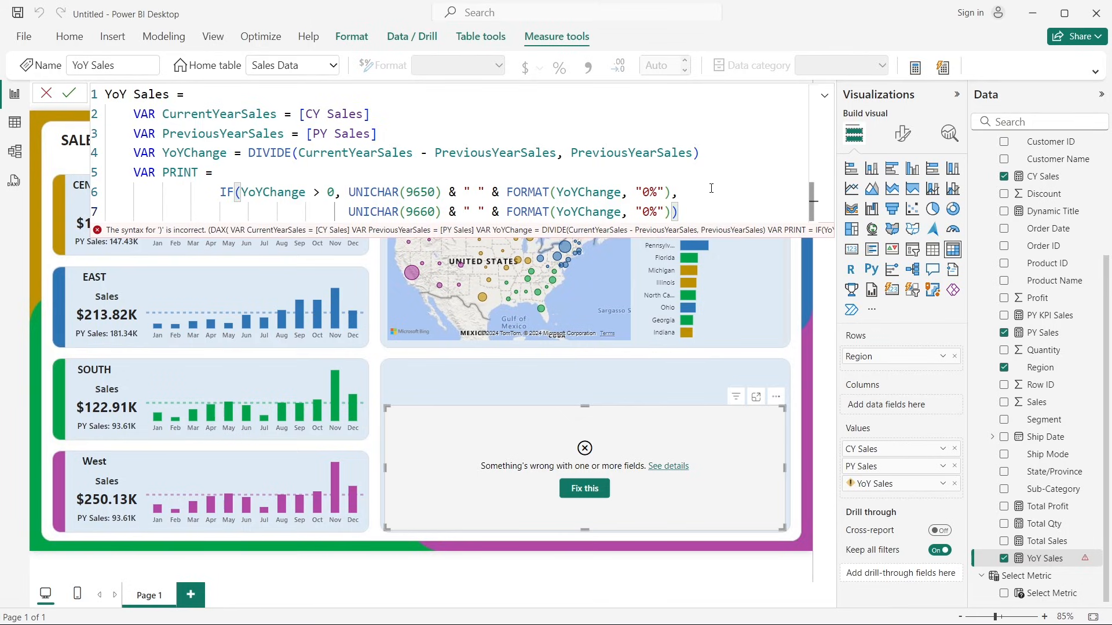
# Step: End the YoY Sales measure with RETURN PRINT on a new line and commit it
pyautogui.press('Return')
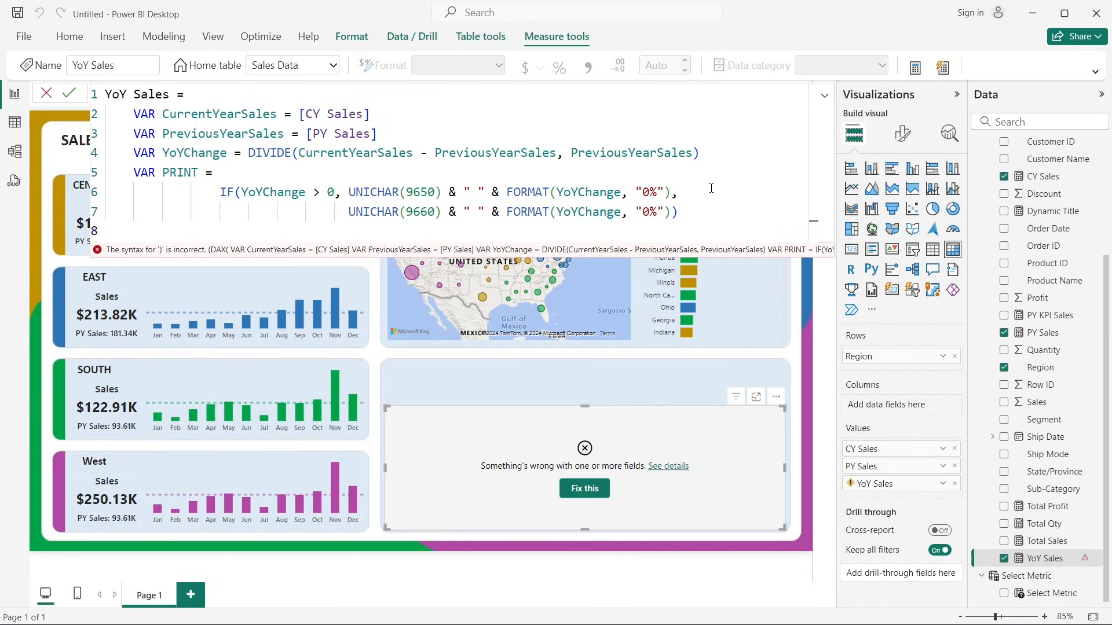
pyautogui.write('RETURN')
pyautogui.moveTo(163, 172); pyautogui.dragTo(199, 172)
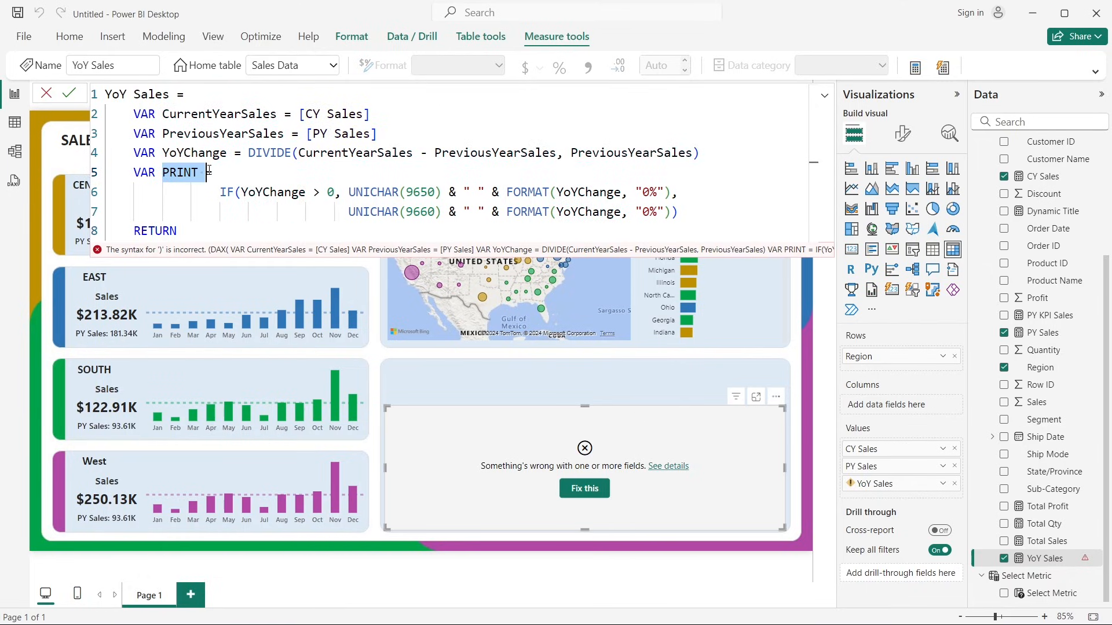
pyautogui.click(200, 224)
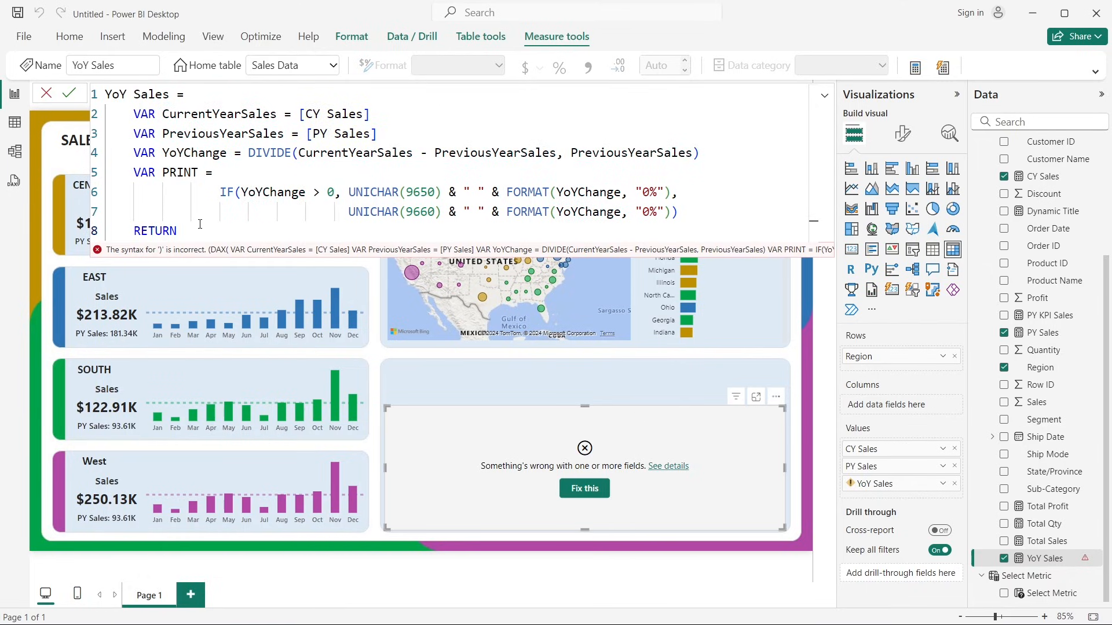
pyautogui.write('PRINT')
pyautogui.click(69, 93)
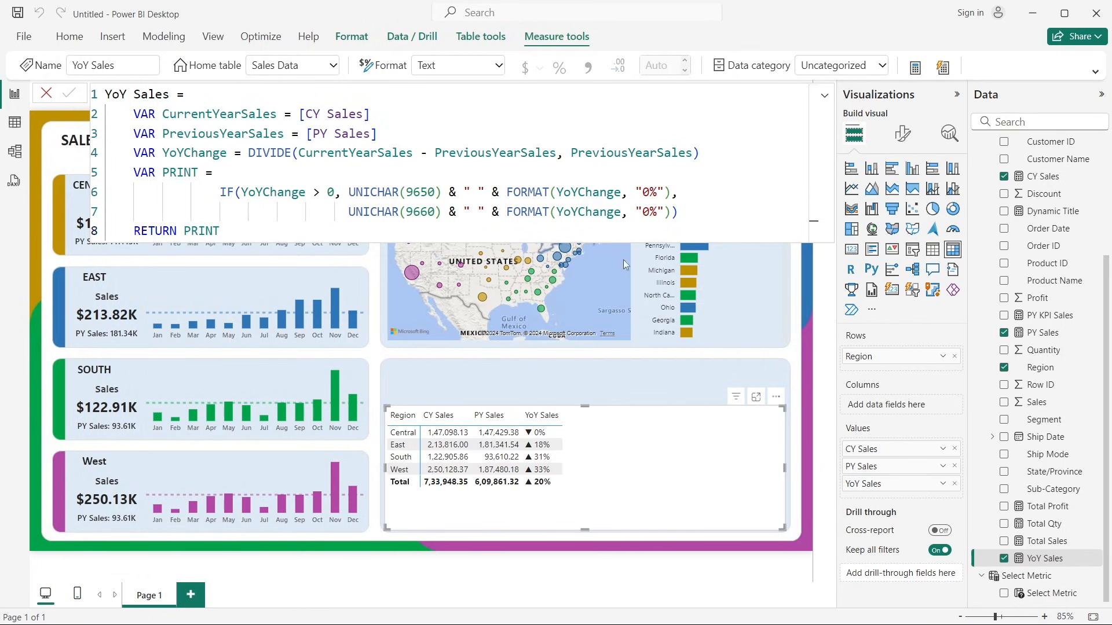
# Step: Close the formula editor and sort the region matrix by CY Sales in descending order
pyautogui.click(47, 94)
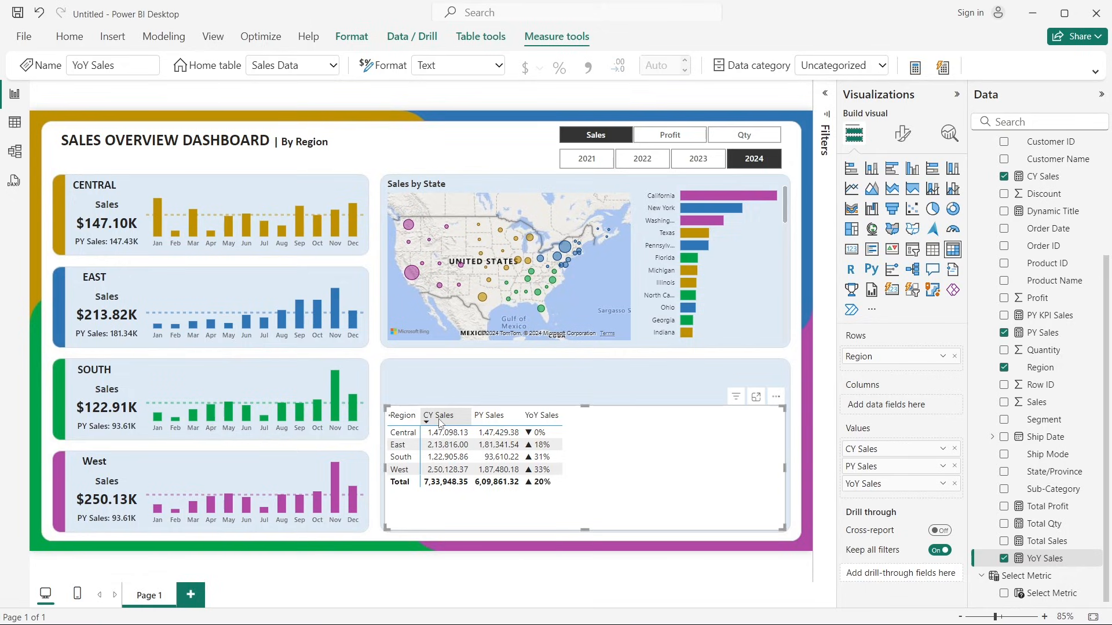
pyautogui.click(440, 418)
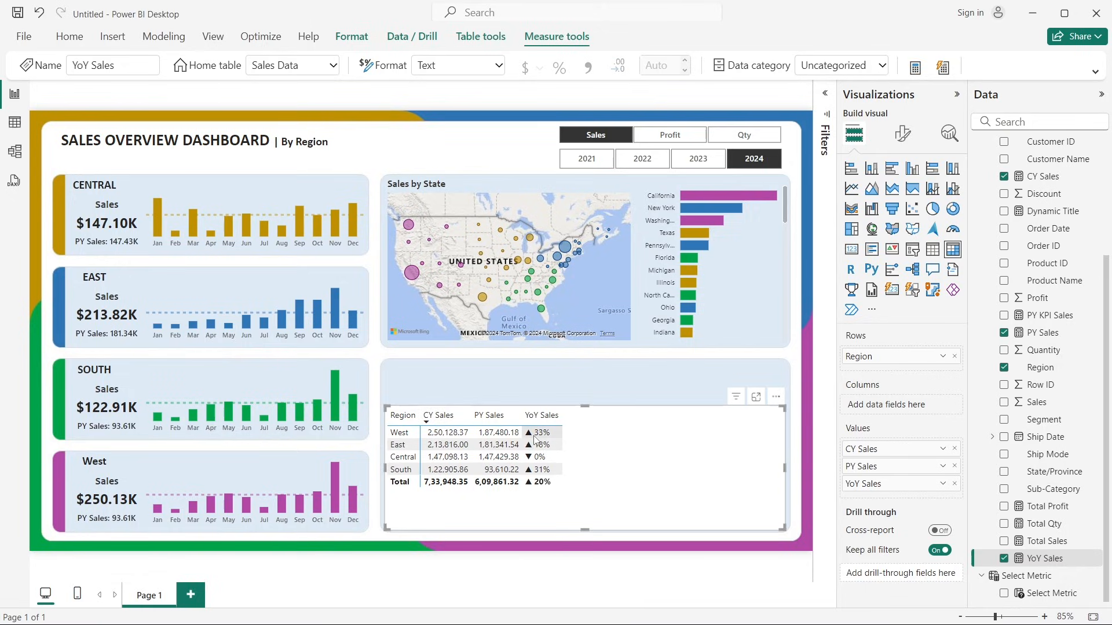
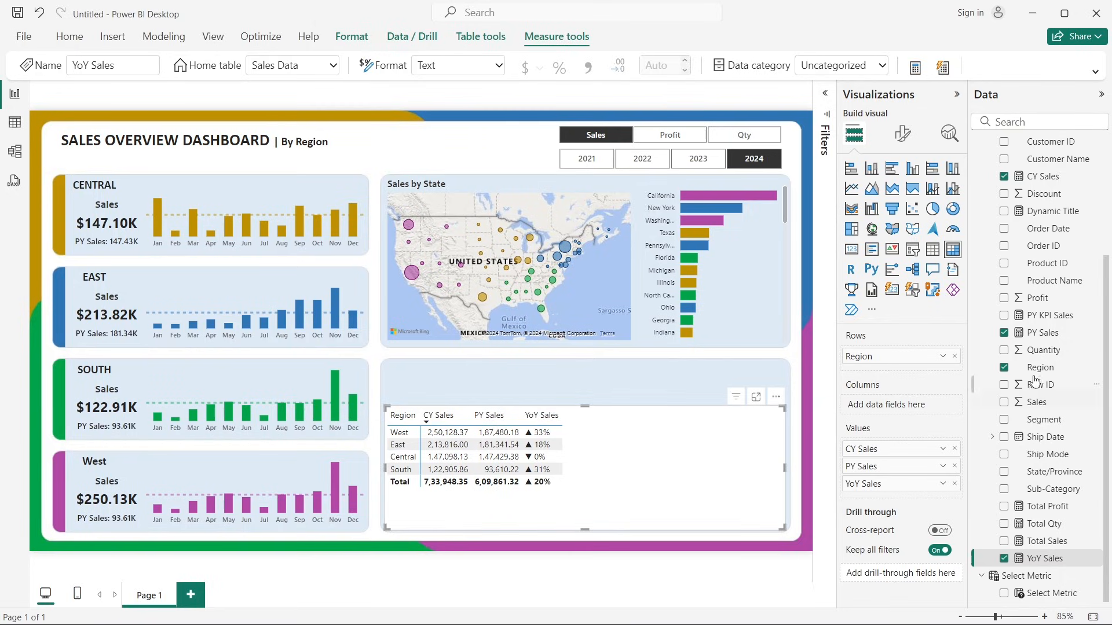
# Step: Create a new Sales Data measure from a copy of the CY Sales formula and name it CY Profit
pyautogui.scroll(3, 1031, 336)
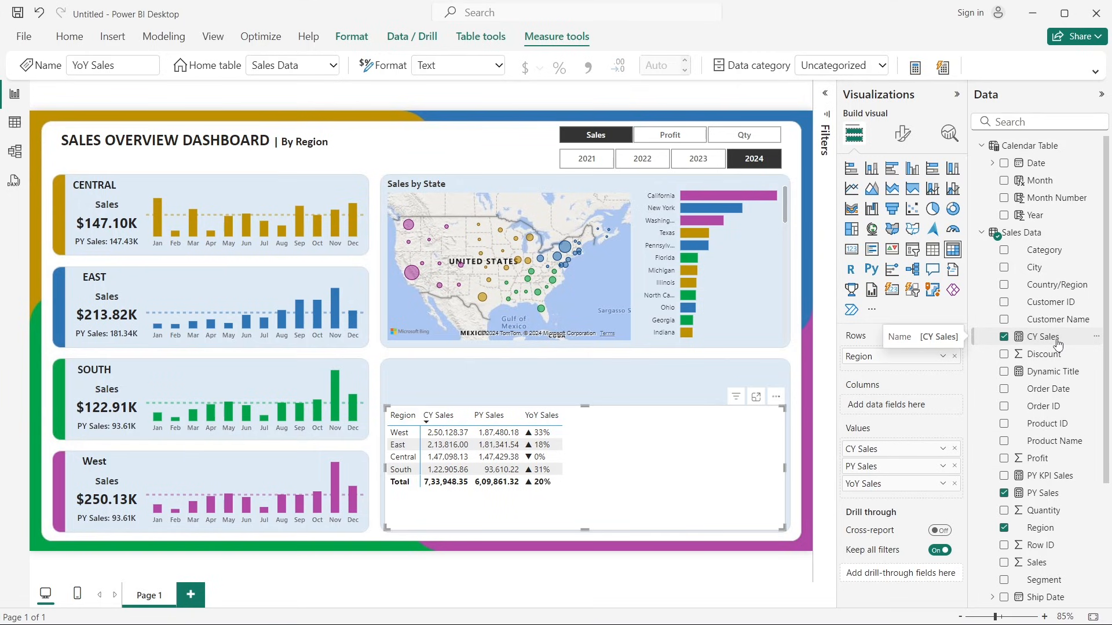
pyautogui.click(1043, 337)
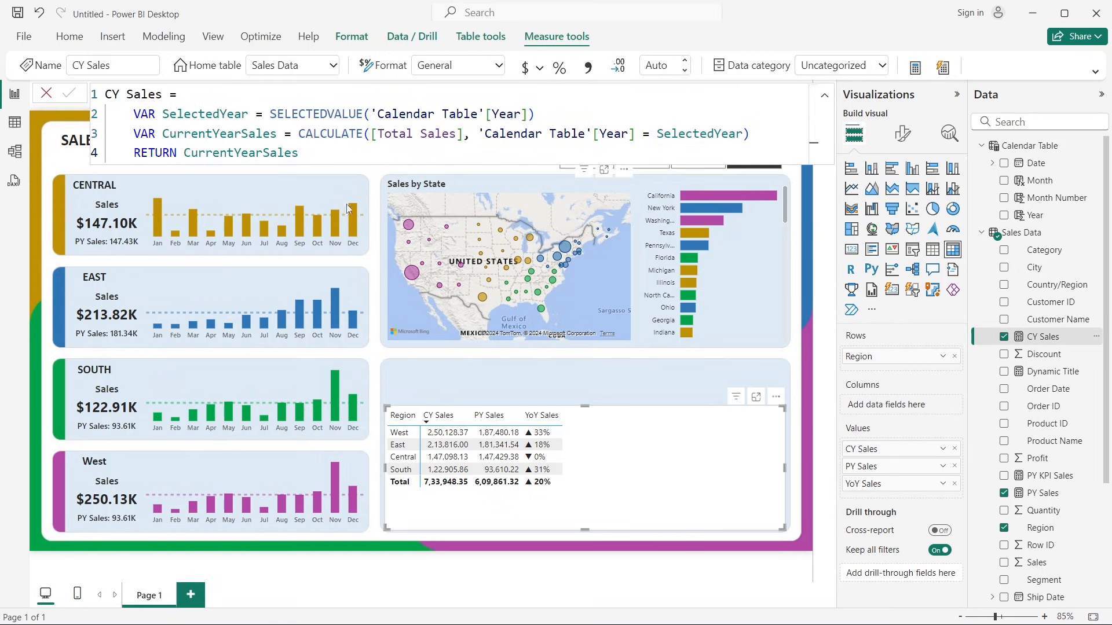
pyautogui.moveTo(299, 153); pyautogui.dragTo(127, 101)
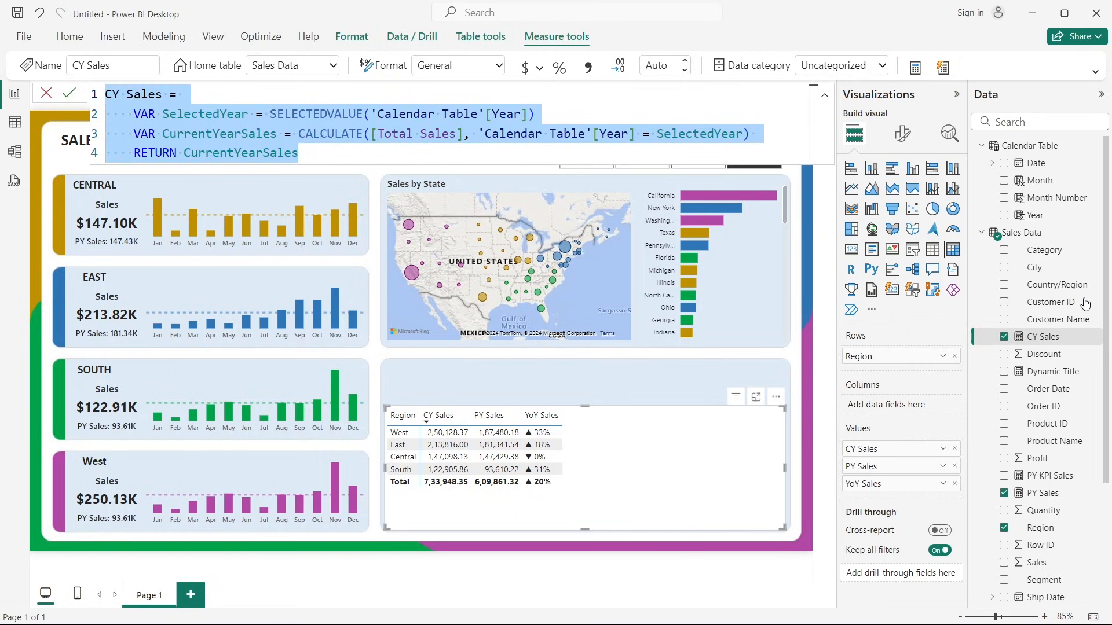
pyautogui.rightClick(1046, 344)
pyautogui.click(943, 134)
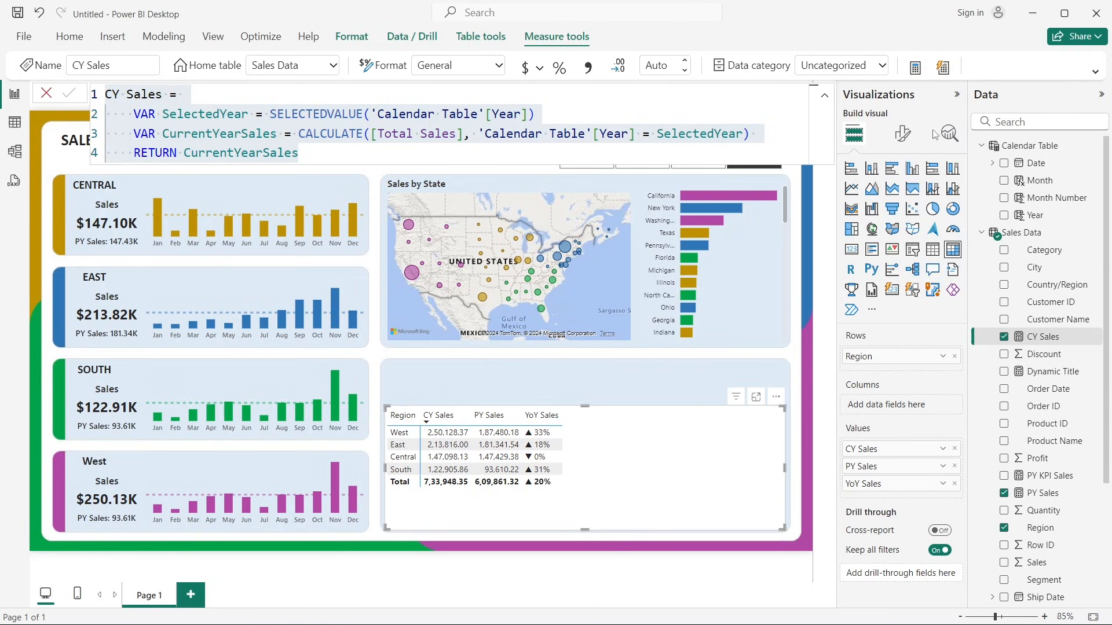
pyautogui.write("CY Sales =     VAR SelectedYear = SELECTEDVALUE('Calendar Table'[Year])     VAR CurrentYearSales = CALCULATE([Total Sales], 'Calendar Table'[Year] = SelectedYear)     RETURN CurrentYearSales")
pyautogui.doubleClick(136, 96)
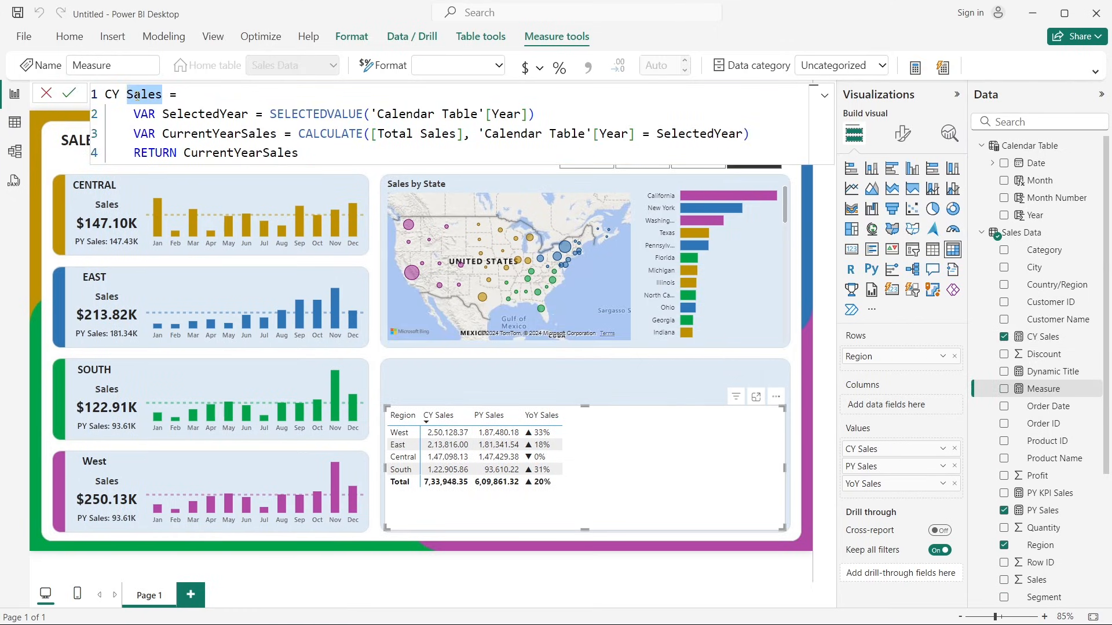
pyautogui.write('Profit')
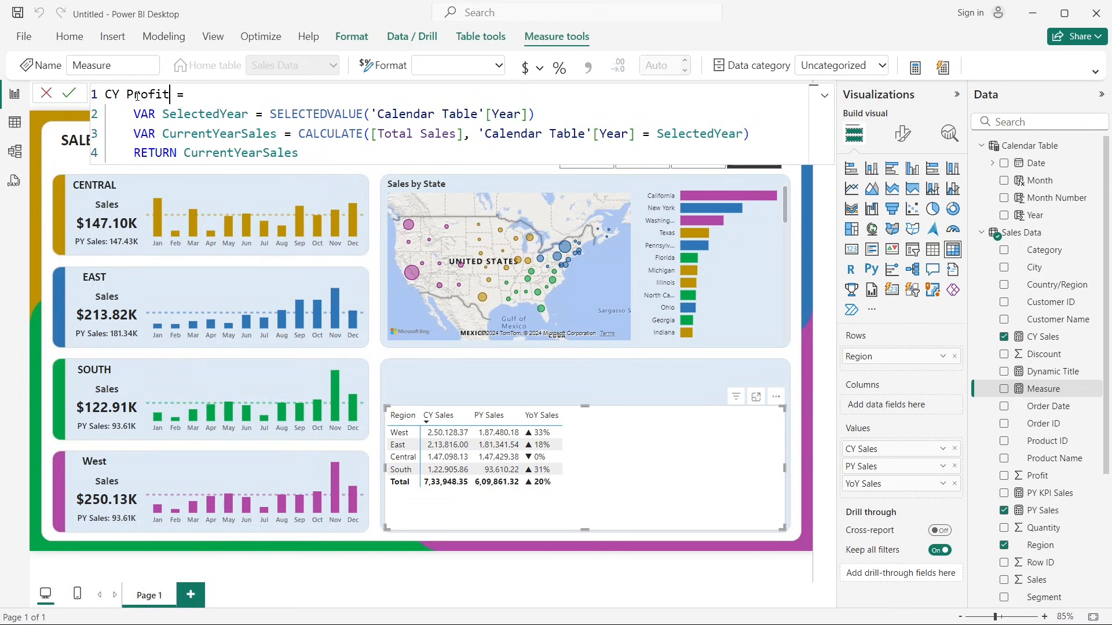
# Step: Replace [Total Sales] with [Total Profit] in the CY Profit measure's CALCULATE and commit the measure
pyautogui.doubleClick(429, 134)
pyautogui.write('pr')
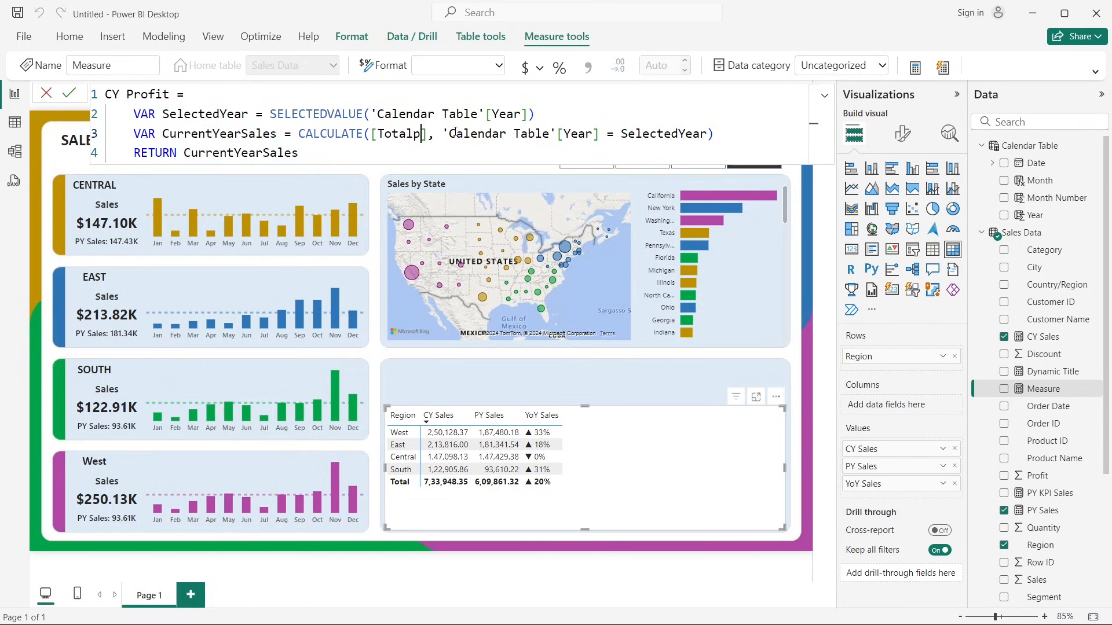
pyautogui.press('BackSpace')
pyautogui.press('BackSpace')
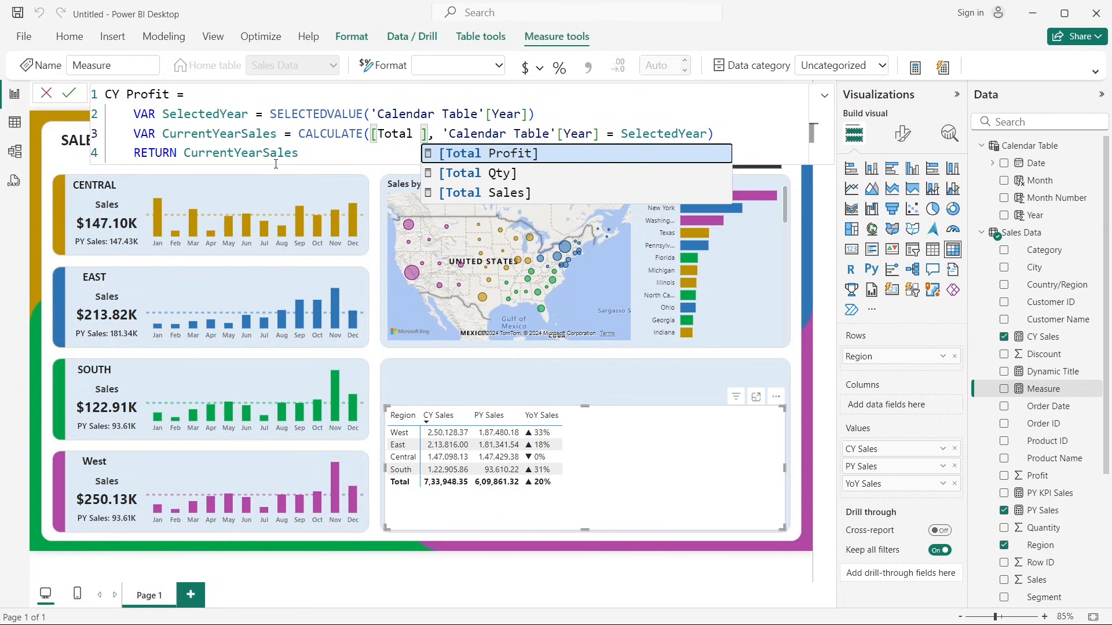
pyautogui.press('Tab')
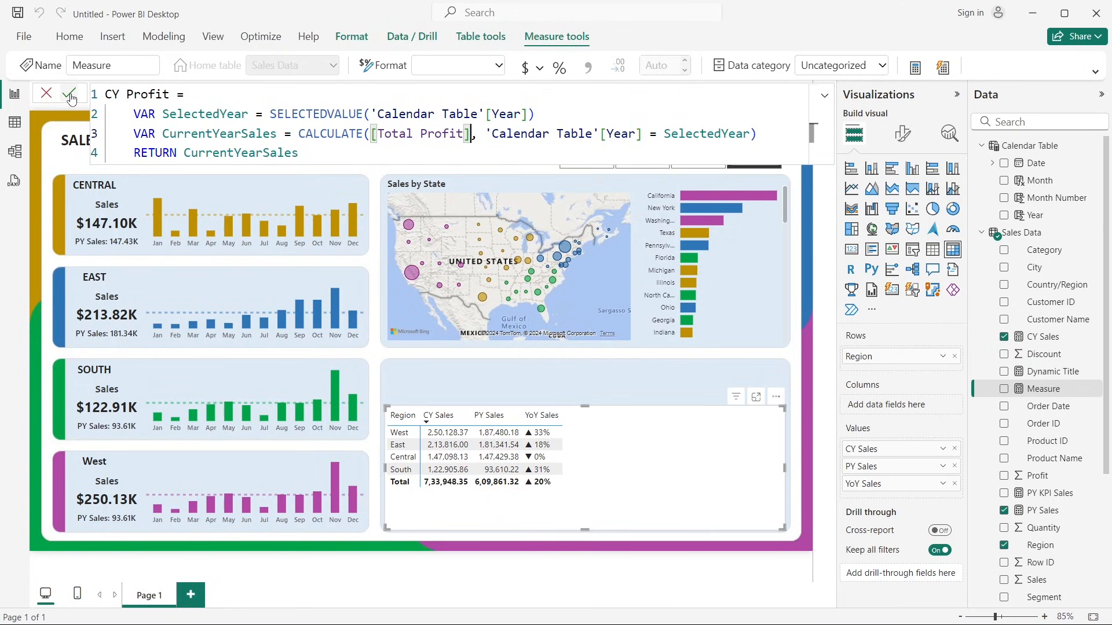
pyautogui.click(69, 95)
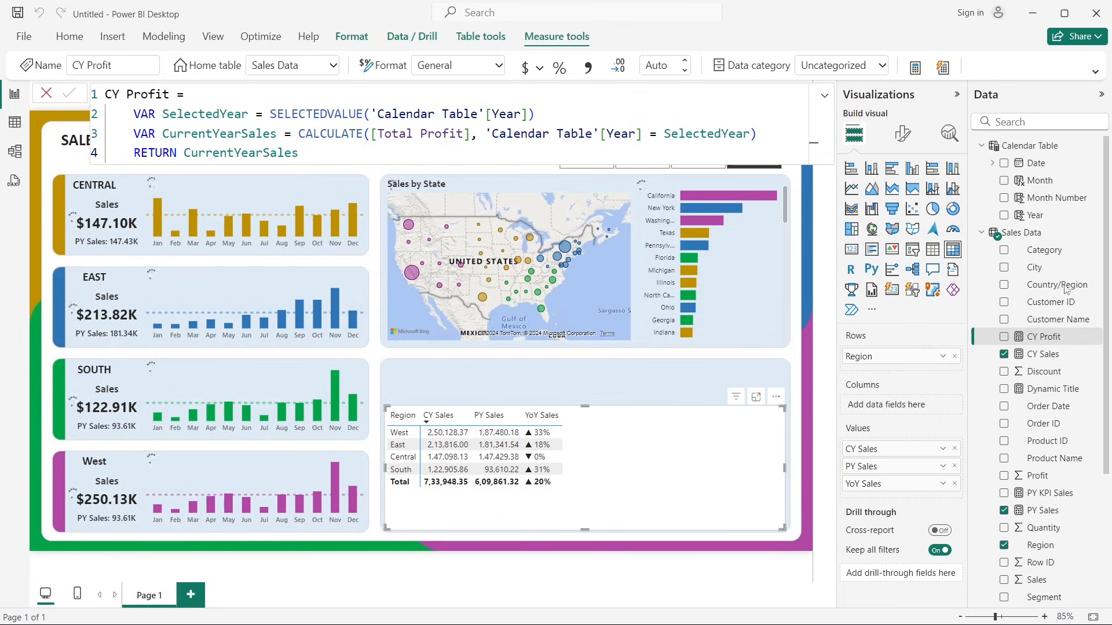
# Step: Copy the complete formula of the PY Sales measure
pyautogui.scroll(-5, 1054, 347)
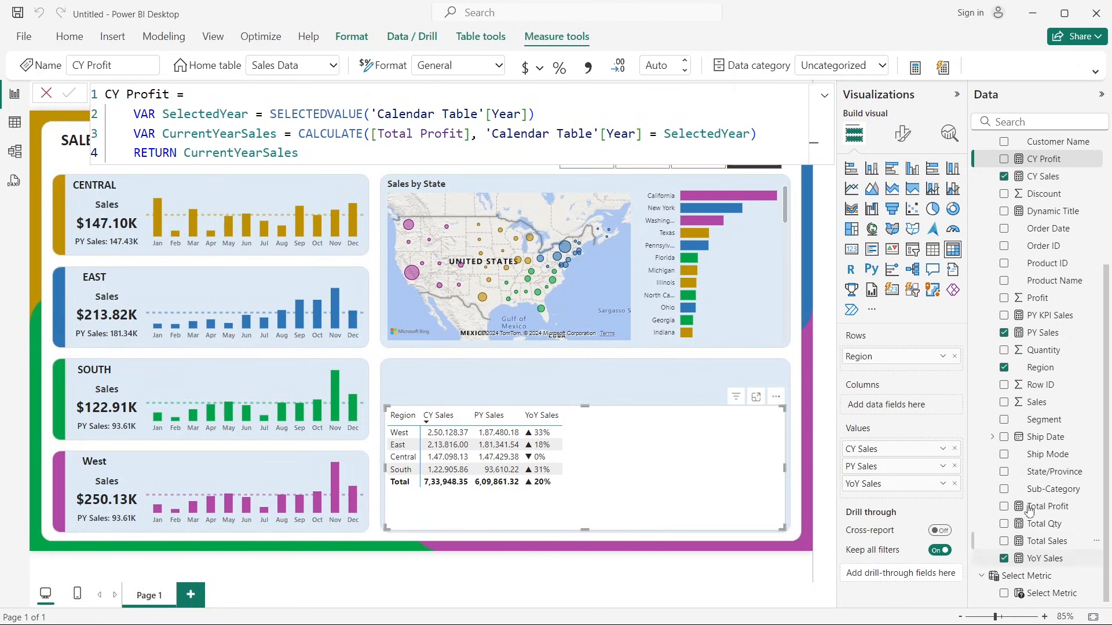
pyautogui.click(1042, 334)
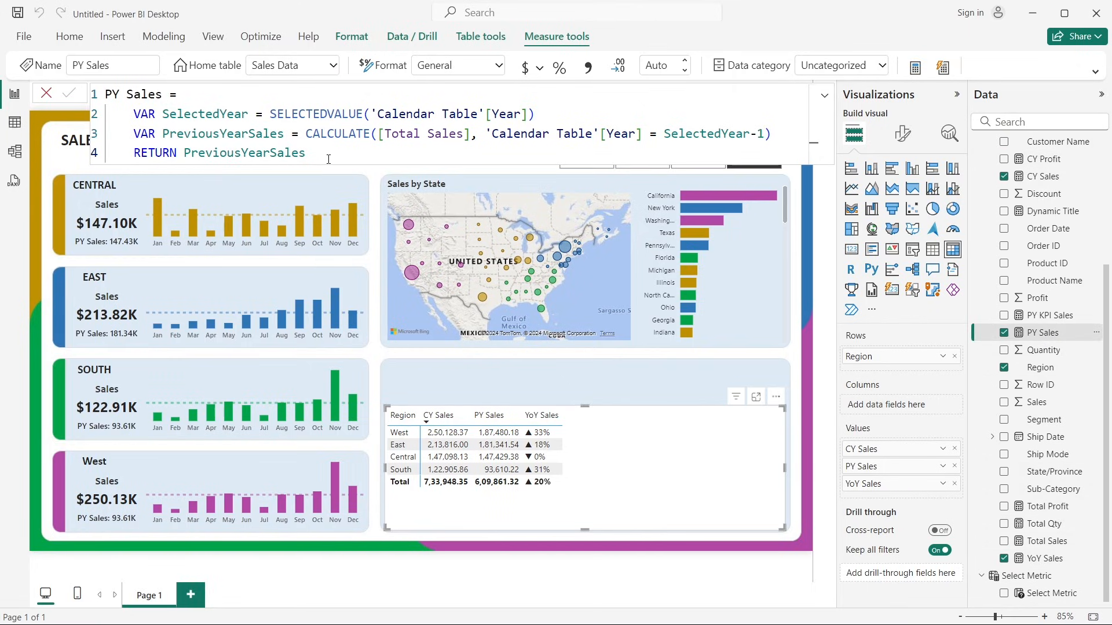
pyautogui.moveTo(328, 159); pyautogui.dragTo(105, 93)
pyautogui.hotkey('ctrl', 'c')
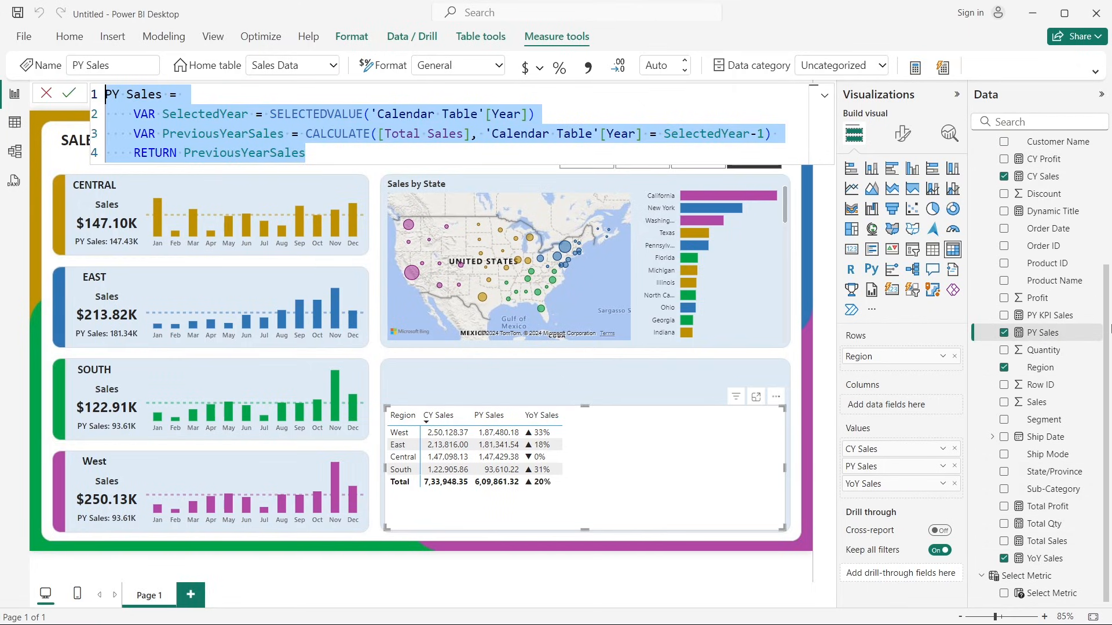
# Step: Create a hierarchy from the Product Name field in Sales Data
pyautogui.rightClick(1044, 285)
pyautogui.click(975, 323)
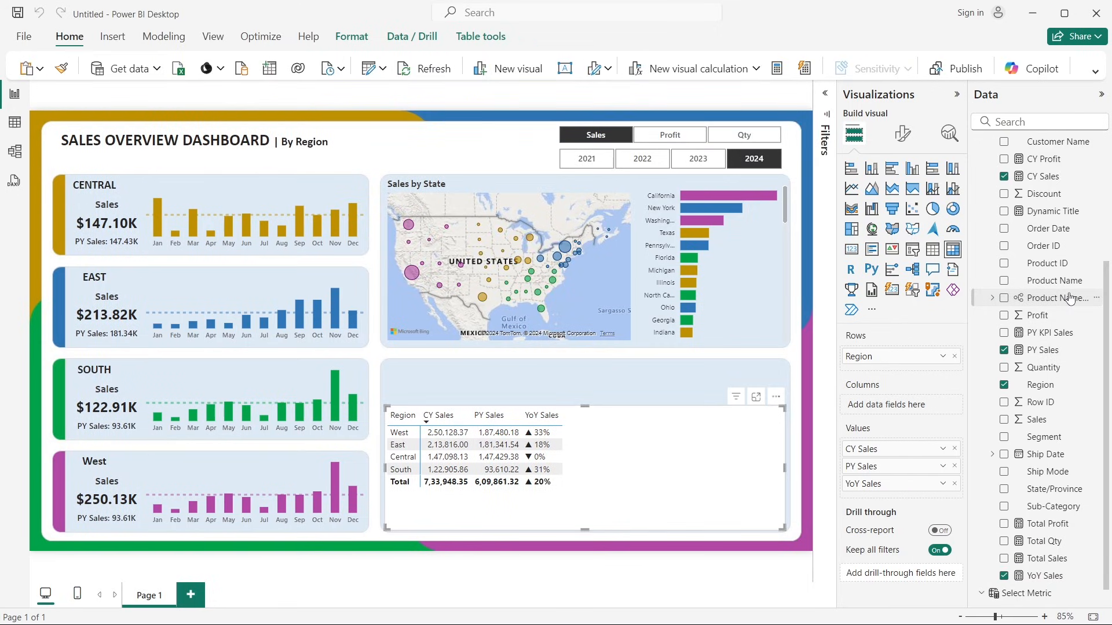
pyautogui.click(1068, 298)
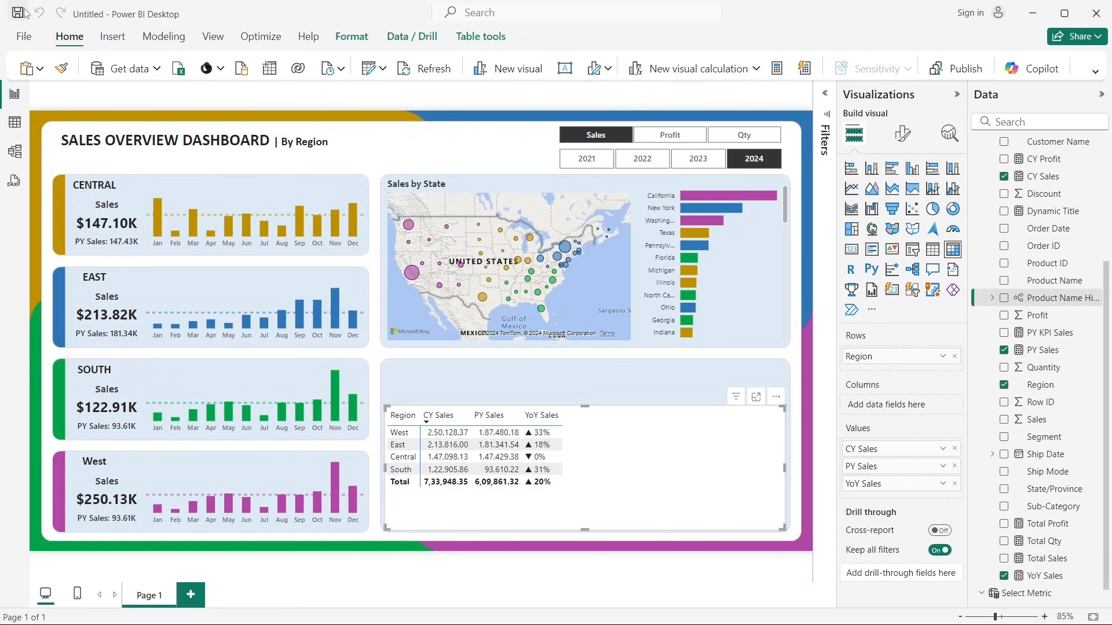
# Step: Create a new measure from the copied PY Sales formula and name it PY Profit
pyautogui.rightClick(1058, 336)
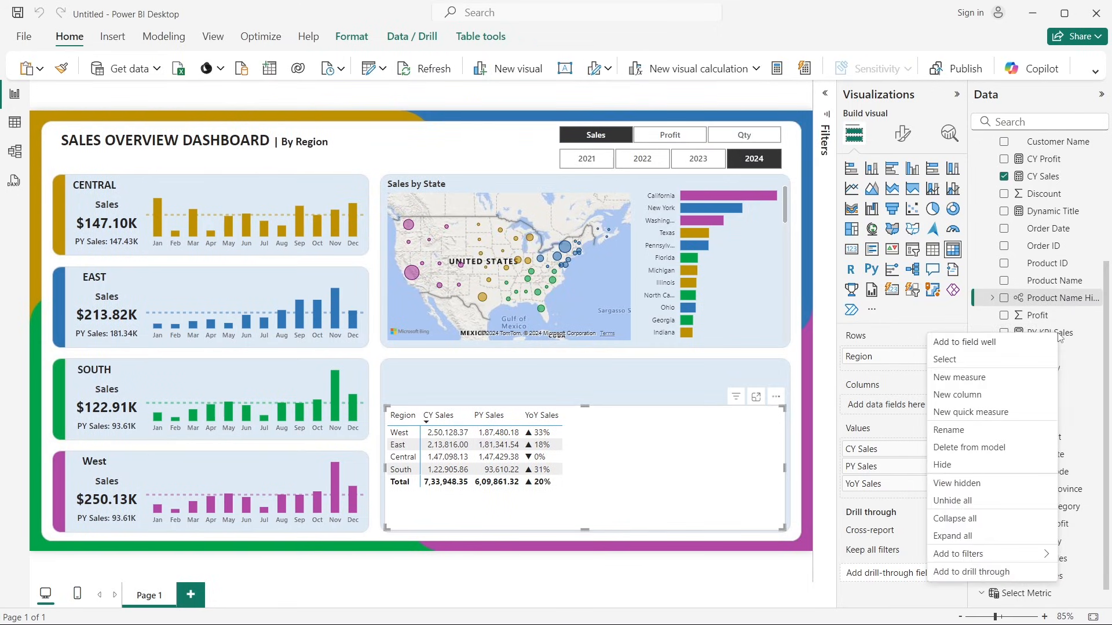
pyautogui.click(959, 381)
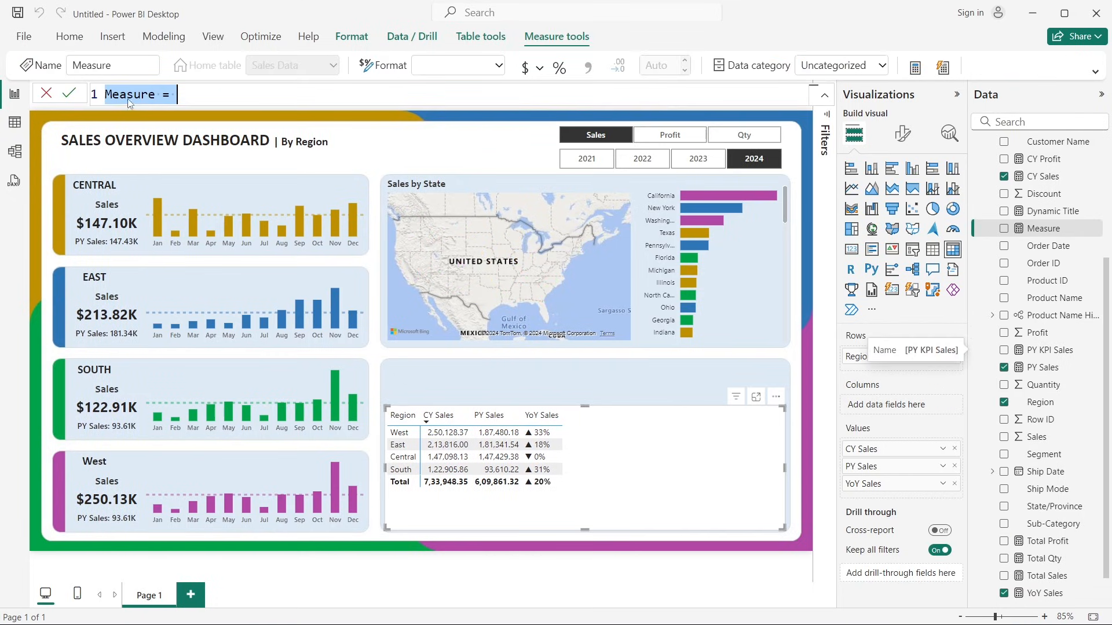
pyautogui.hotkey('ctrl', 'v')
pyautogui.doubleClick(140, 94)
pyautogui.press('BackSpace')
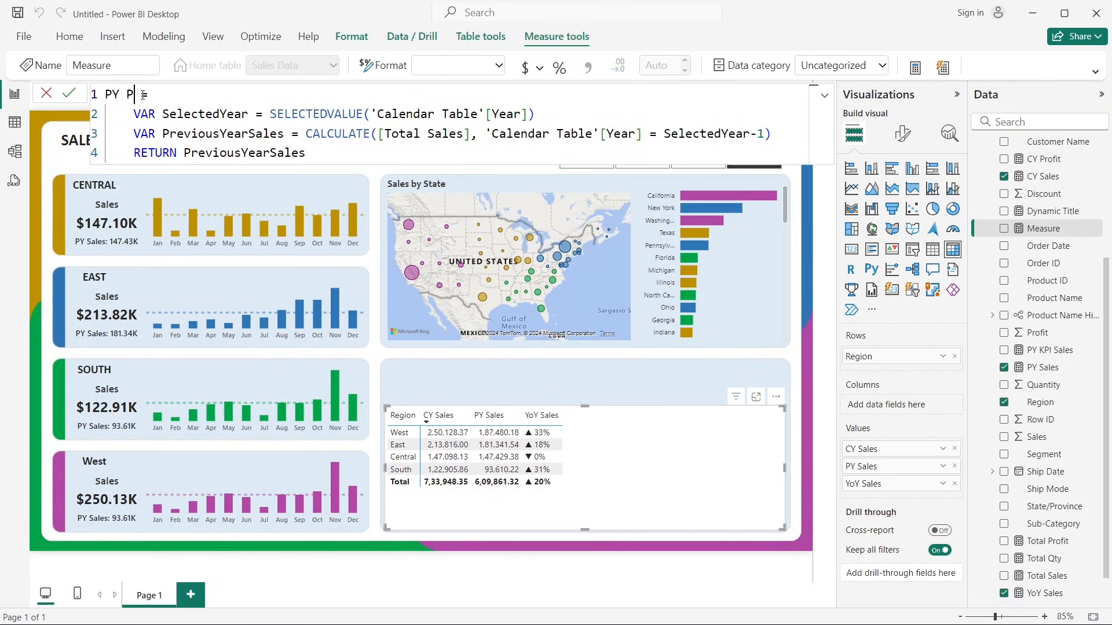
pyautogui.write('Profit')
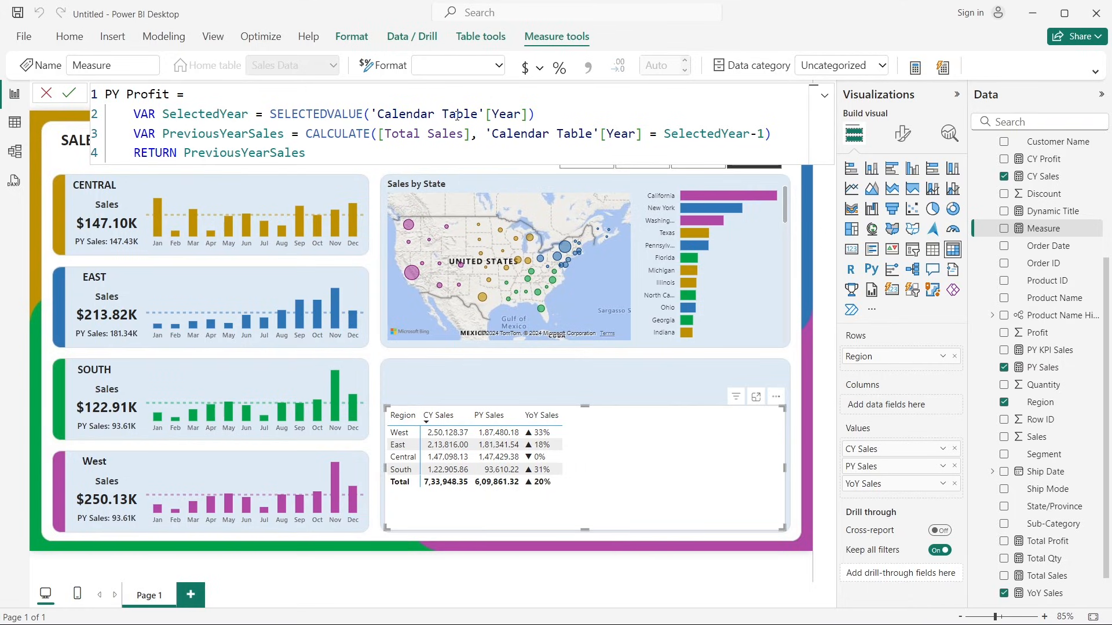
# Step: Change the PY Profit measure's CALCULATE to use [Total Profit] instead of [Total Sales] and commit it
pyautogui.moveTo(428, 134); pyautogui.dragTo(462, 135)
pyautogui.write('prof')
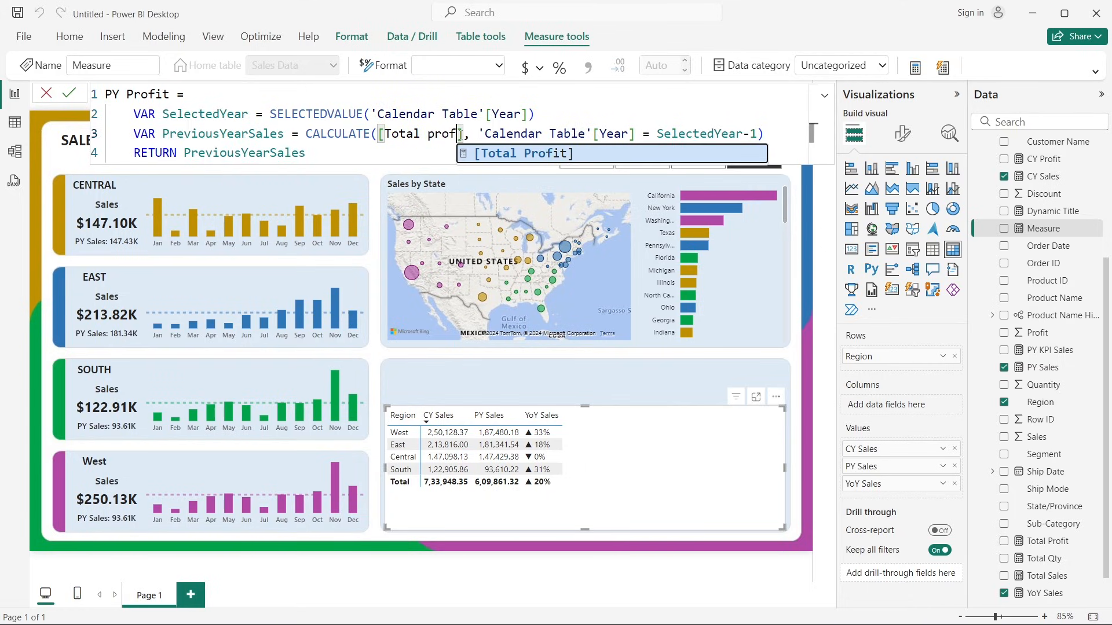
pyautogui.click(504, 156)
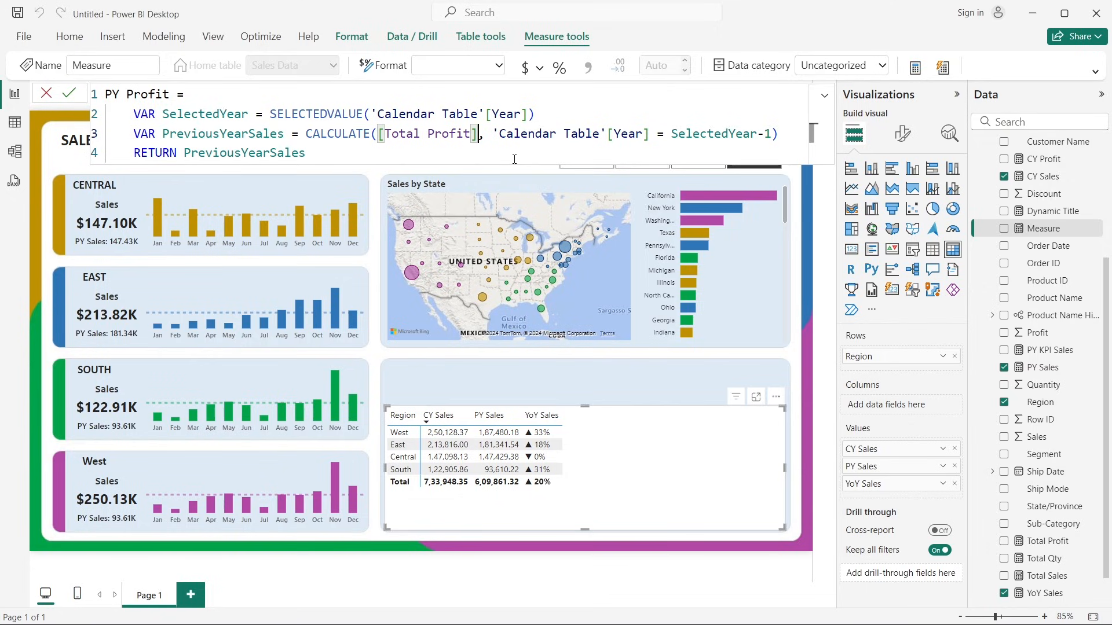
pyautogui.click(68, 100)
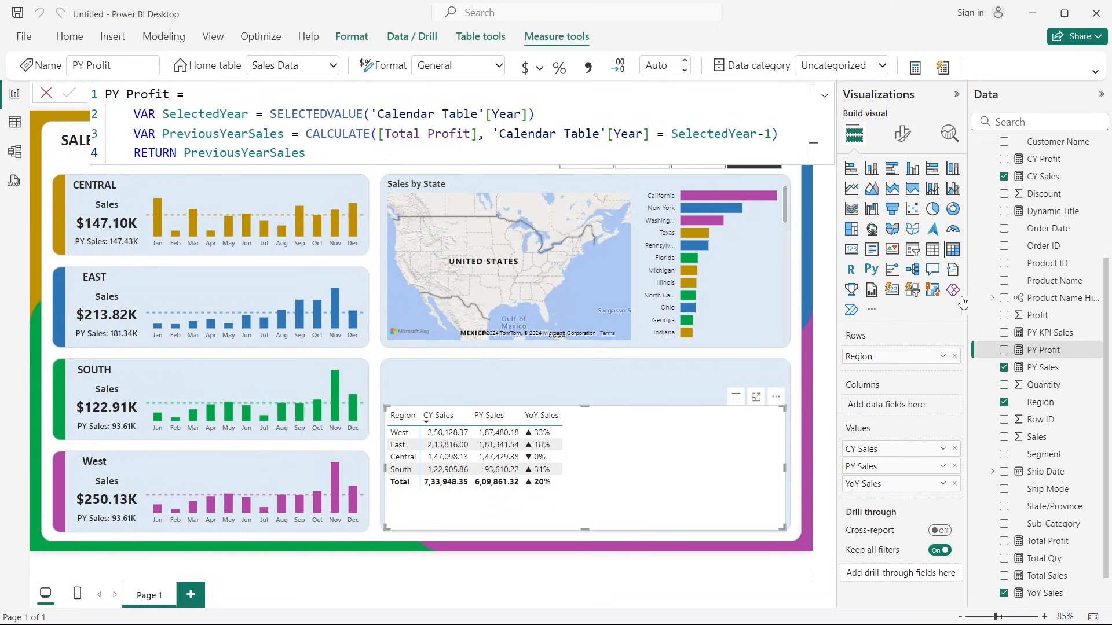
# Step: Create a new measure from a copy of the full YoY Sales formula and name it YoY Profit
pyautogui.scroll(-1, 1056, 446)
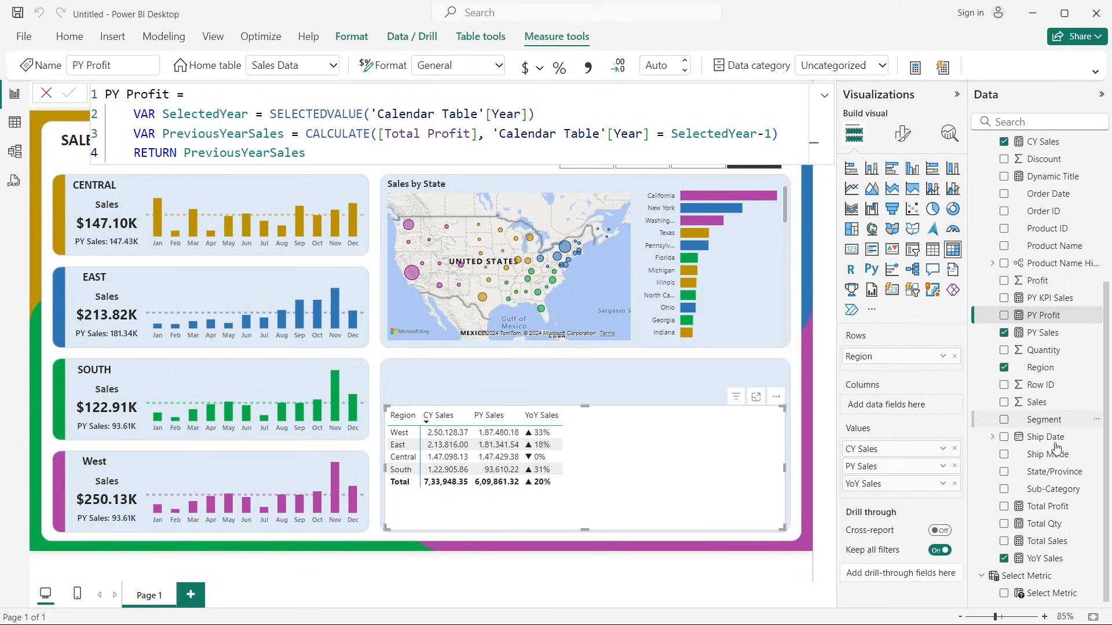
pyautogui.click(1045, 558)
pyautogui.moveTo(219, 230); pyautogui.dragTo(106, 93)
pyautogui.hotkey('ctrl', 'c')
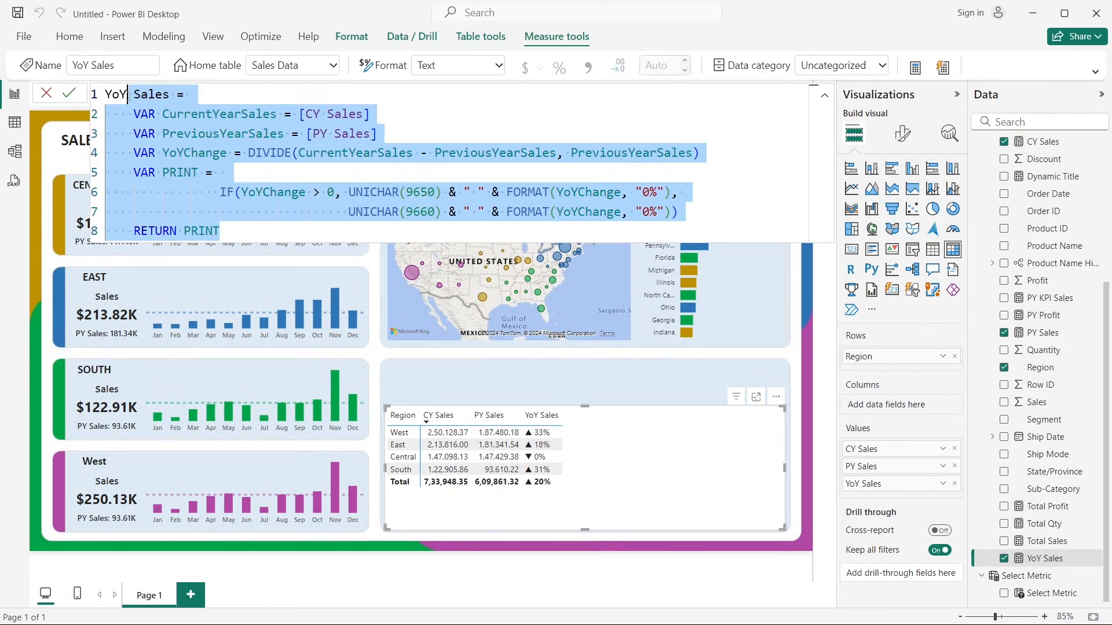
pyautogui.rightClick(1004, 346)
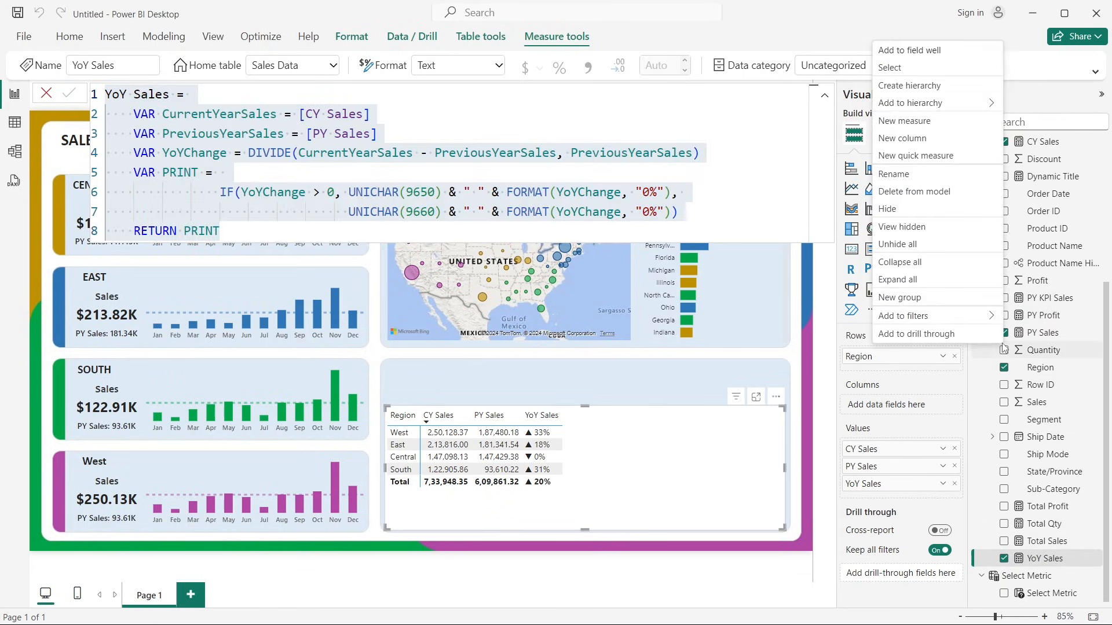
pyautogui.click(906, 121)
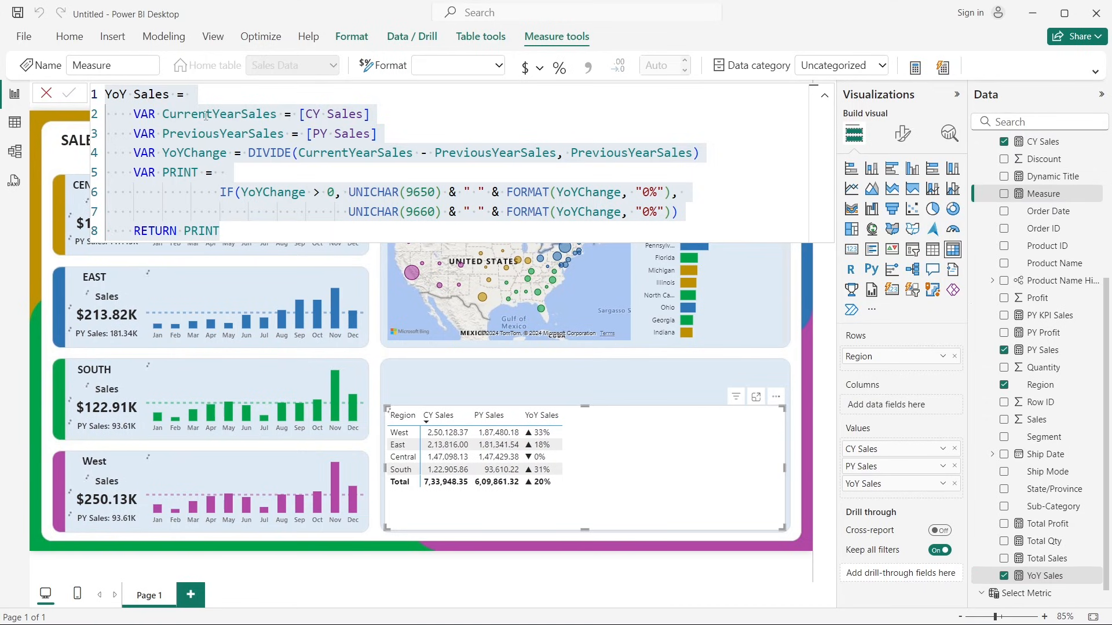
pyautogui.hotkey('ctrl', 'a')
pyautogui.hotkey('ctrl', 'v')
pyautogui.doubleClick(155, 96)
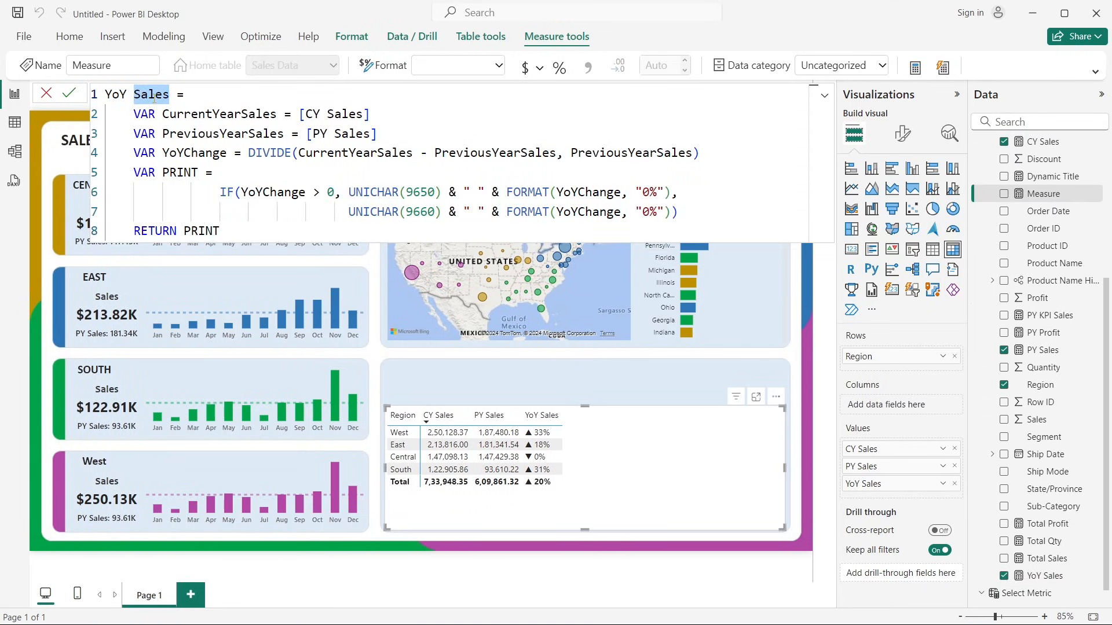
pyautogui.write('Profit')
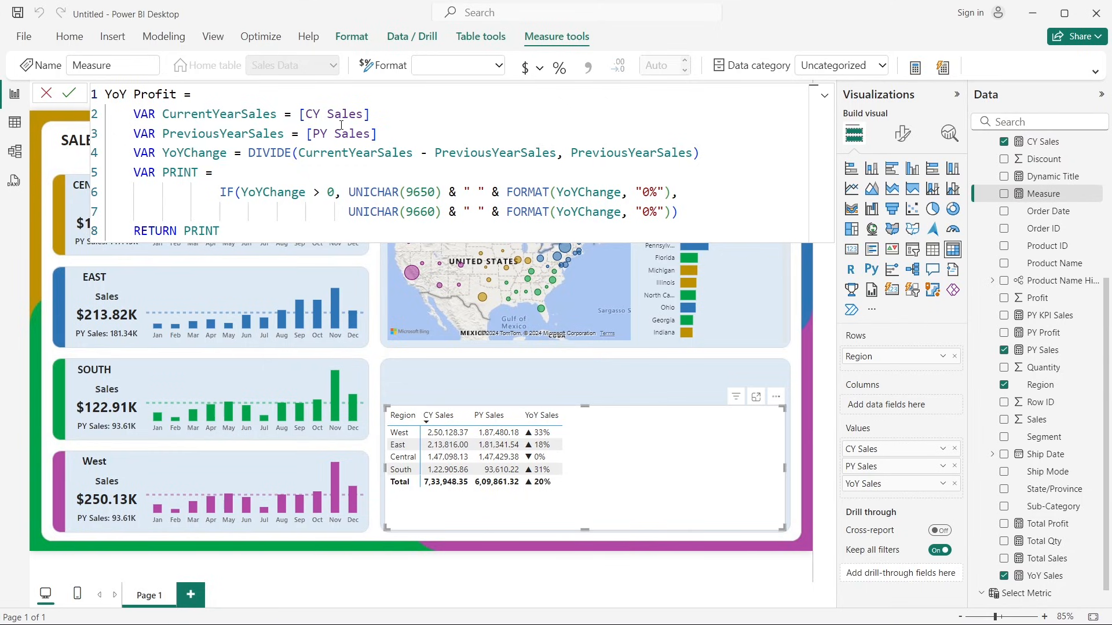
# Step: Point the YoY Profit measure's current and previous year variables to [CY Profit] and [PY Profit] and commit it
pyautogui.moveTo(328, 116); pyautogui.dragTo(363, 113)
pyautogui.write('P')
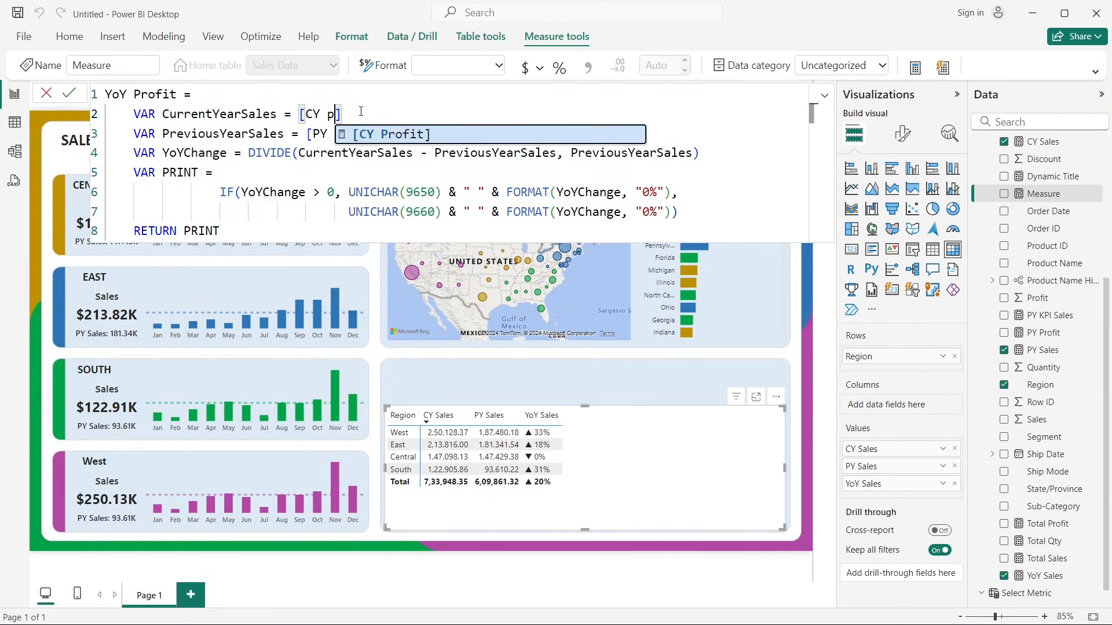
pyautogui.press('Tab')
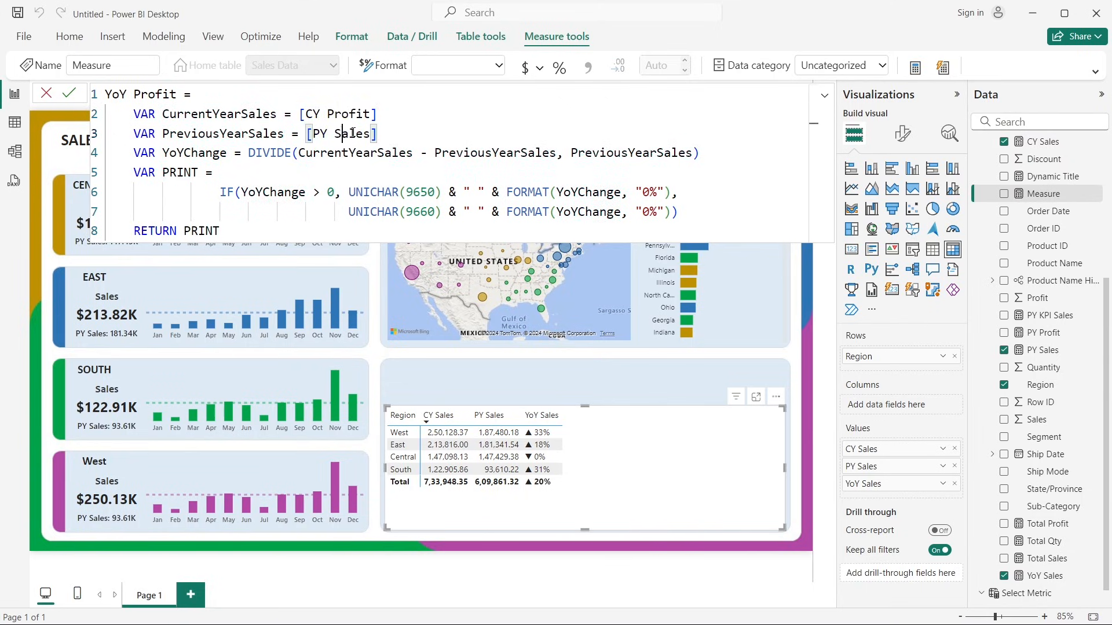
pyautogui.moveTo(334, 133); pyautogui.dragTo(381, 134)
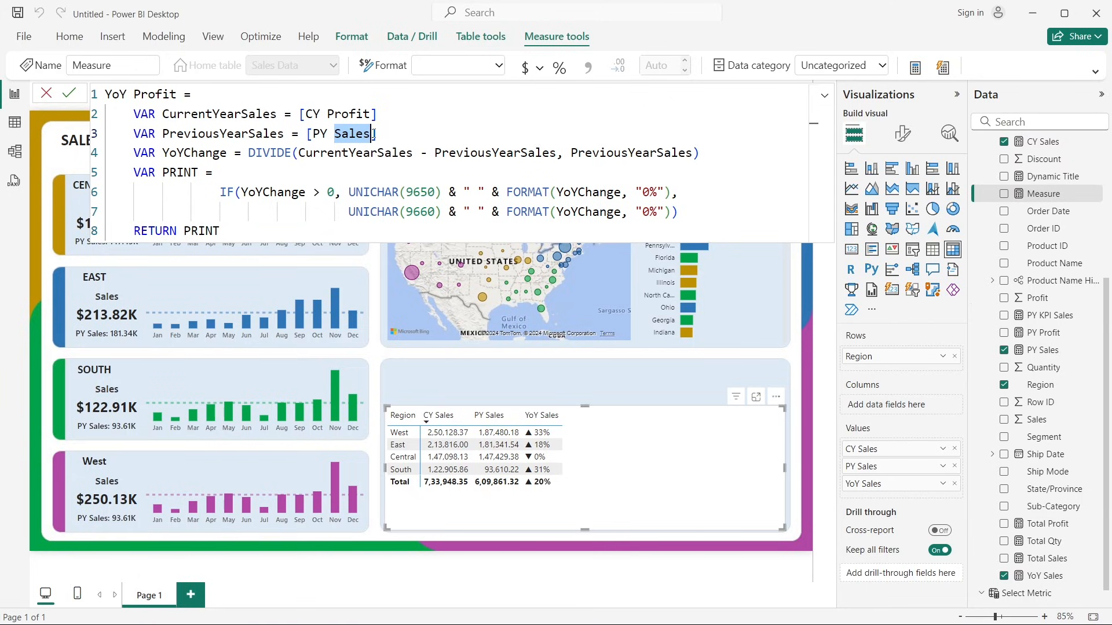
pyautogui.write('P')
pyautogui.press('Tab')
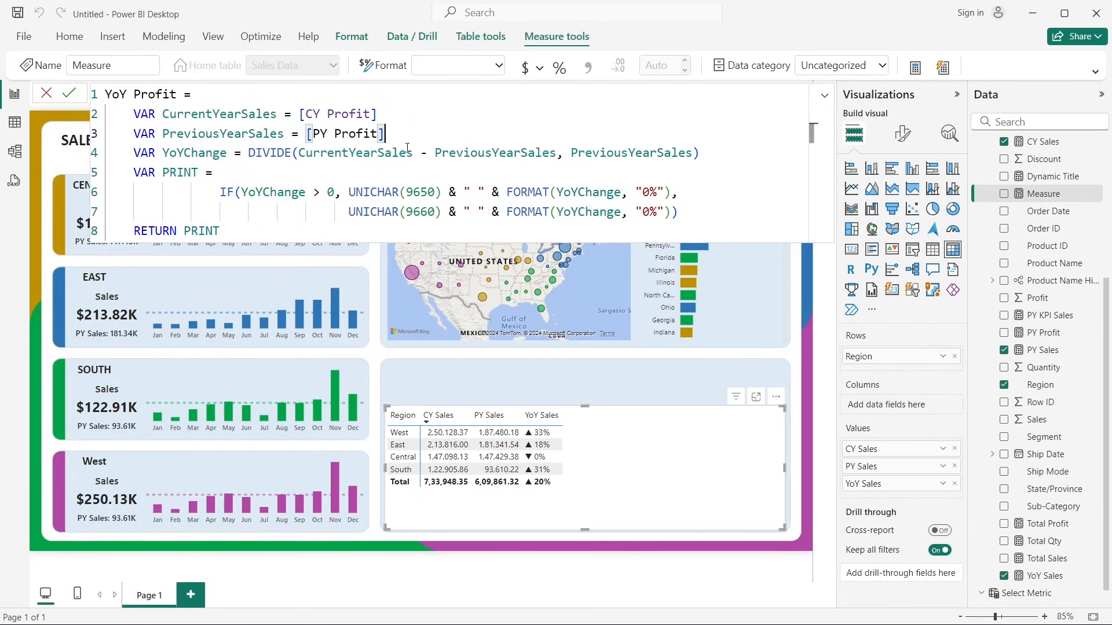
pyautogui.click(69, 93)
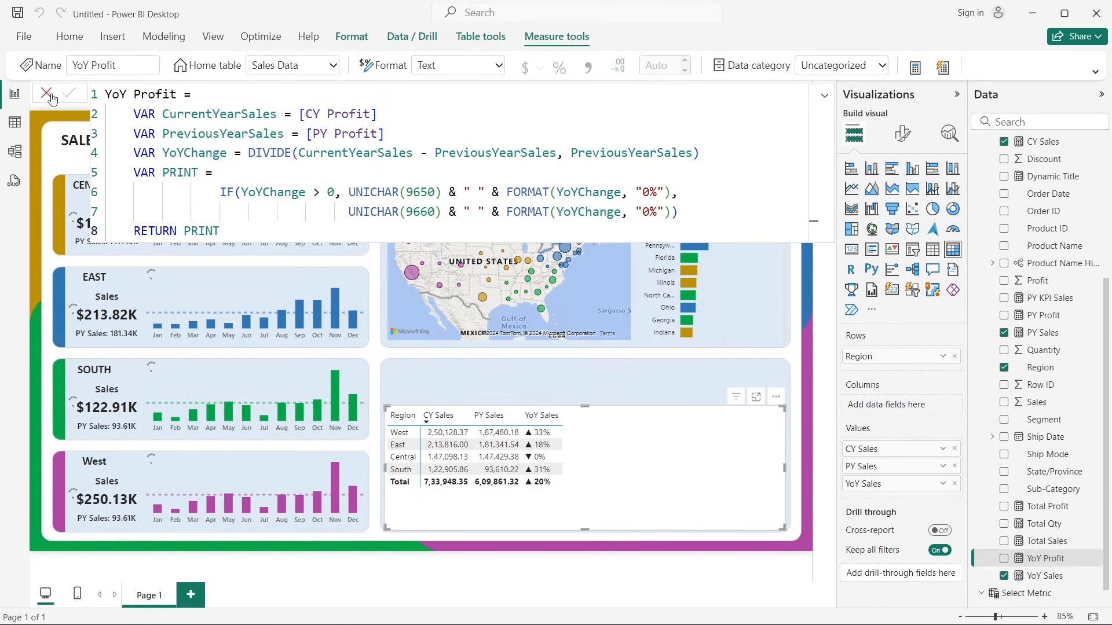
pyautogui.click(50, 96)
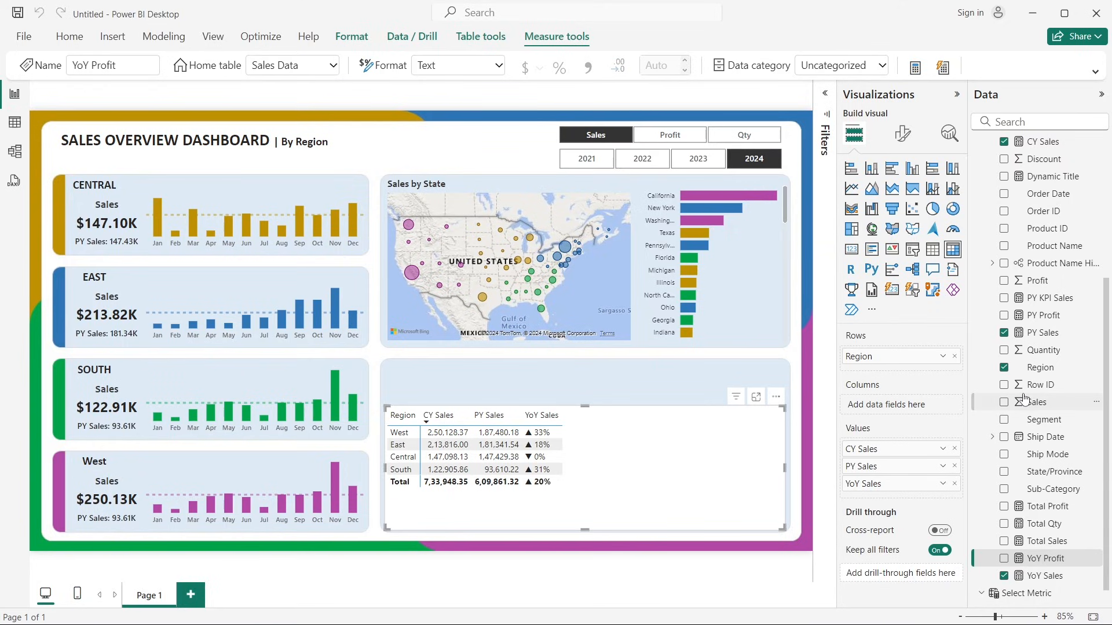
# Step: Add the CY Profit, PY Profit and YoY Profit measures to the region matrix's values
pyautogui.scroll(3, 1024, 399)
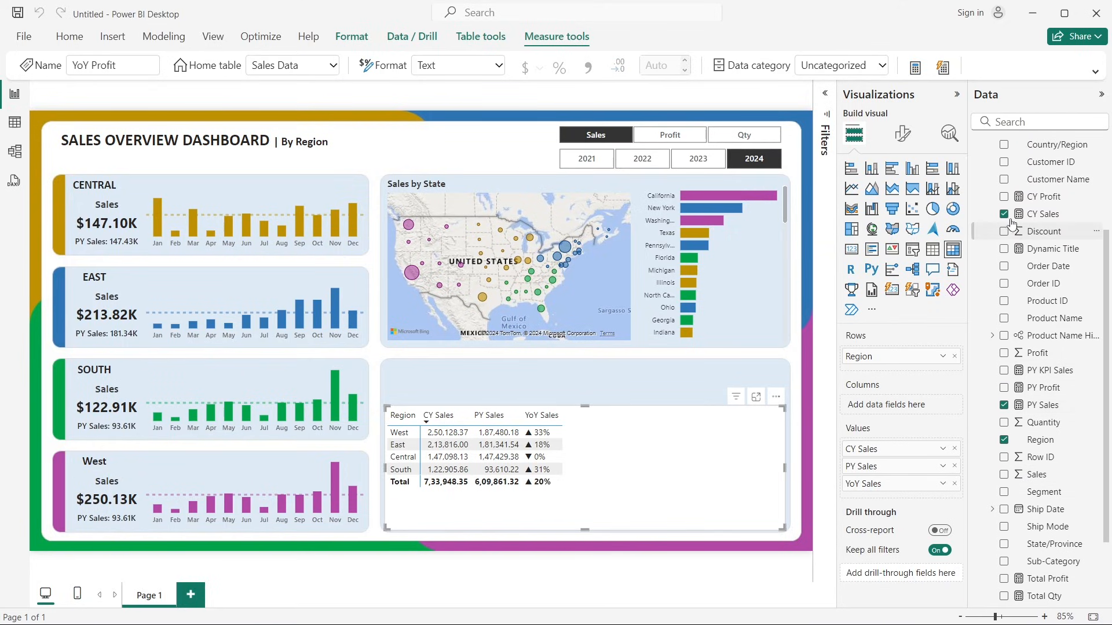
pyautogui.click(1003, 197)
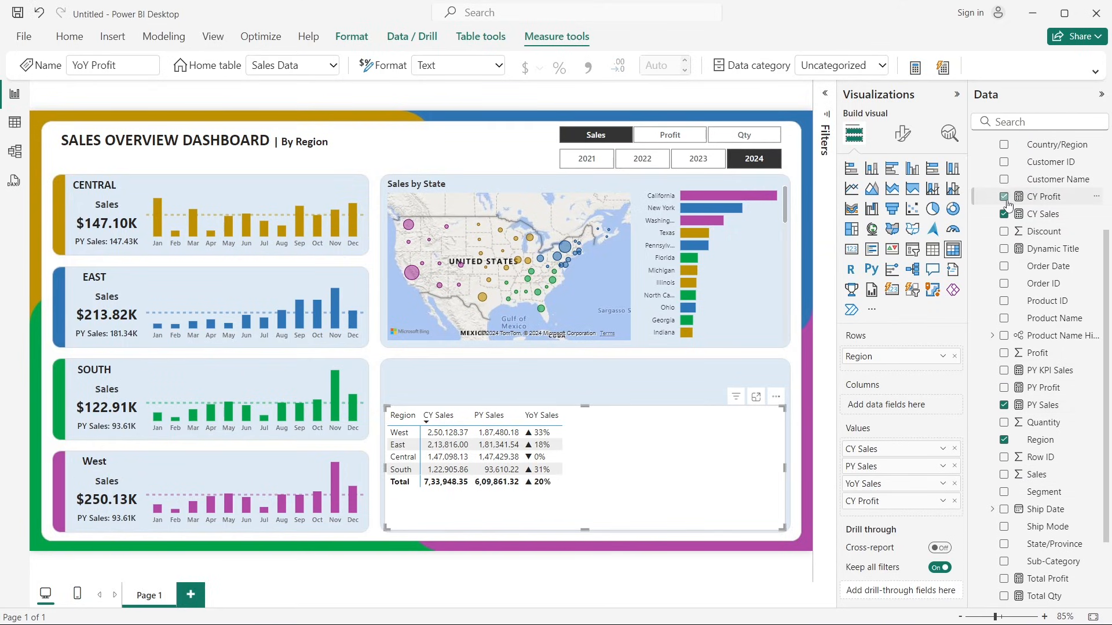
pyautogui.click(1006, 388)
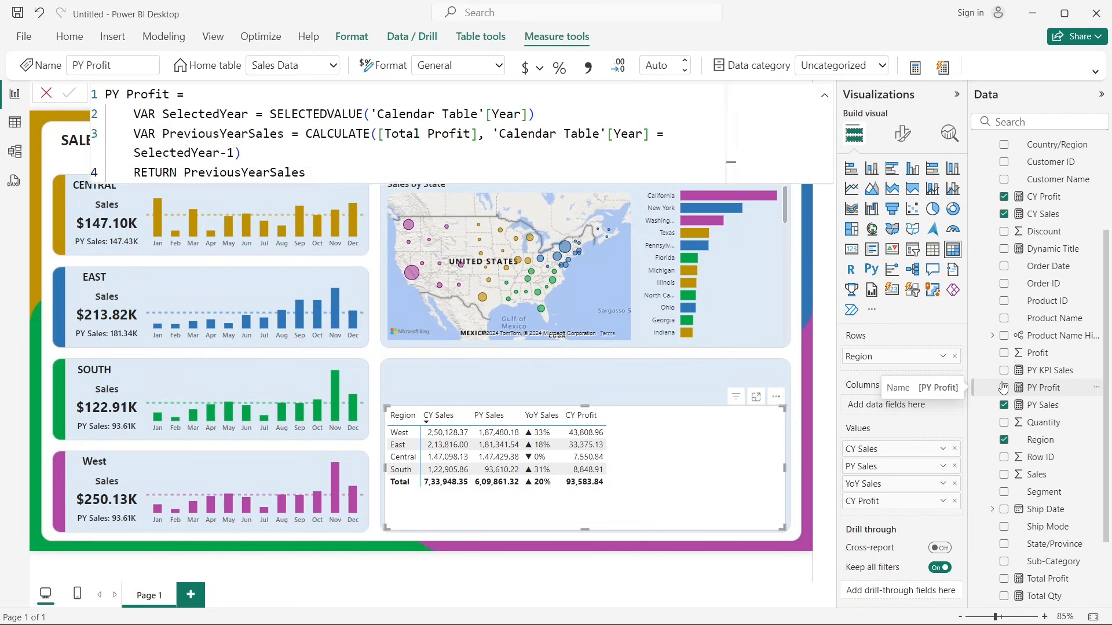
pyautogui.click(1003, 388)
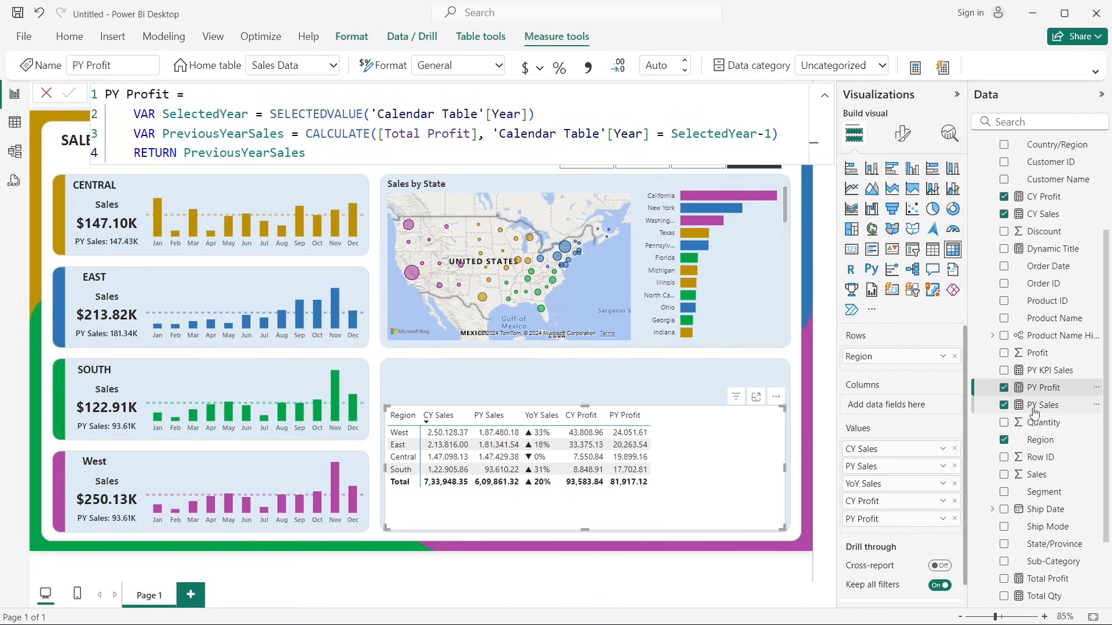
pyautogui.scroll(-3, 1034, 414)
pyautogui.click(1018, 541)
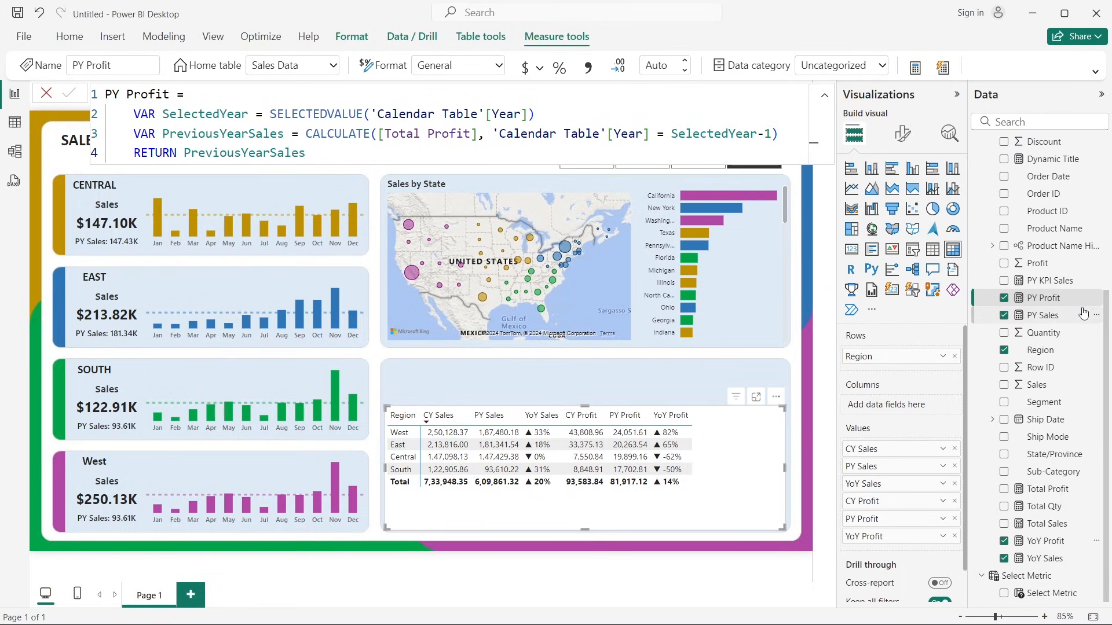
# Step: Create a new measure from a copy of the full CY Profit formula and name it CY Qty
pyautogui.scroll(5, 1042, 290)
pyautogui.click(1054, 253)
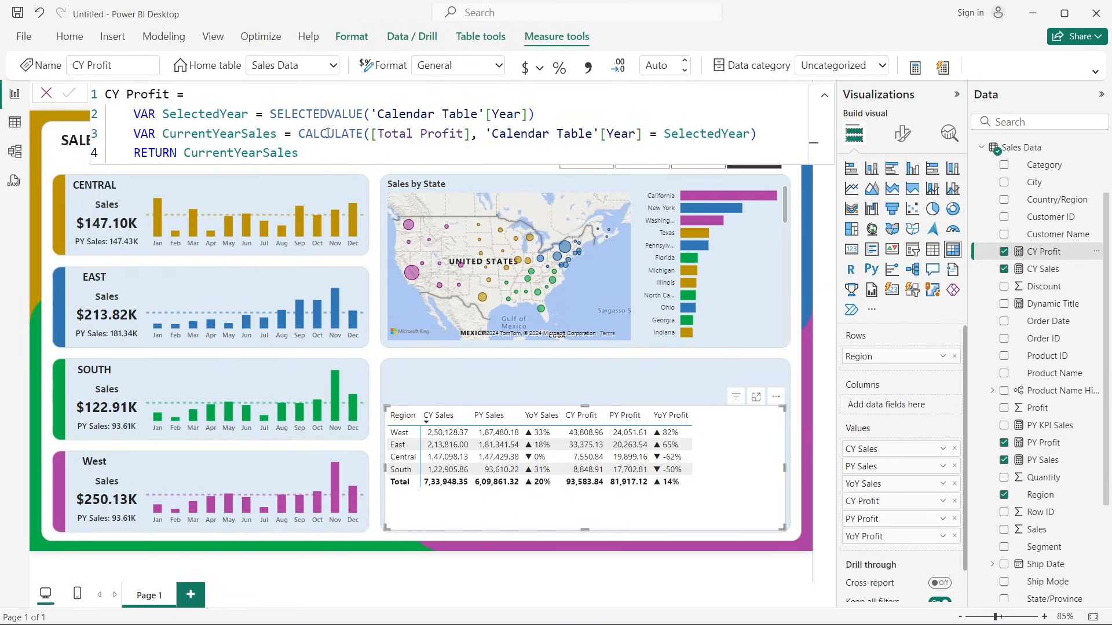
pyautogui.moveTo(312, 151); pyautogui.dragTo(104, 93)
pyautogui.hotkey('ctrl', 'c')
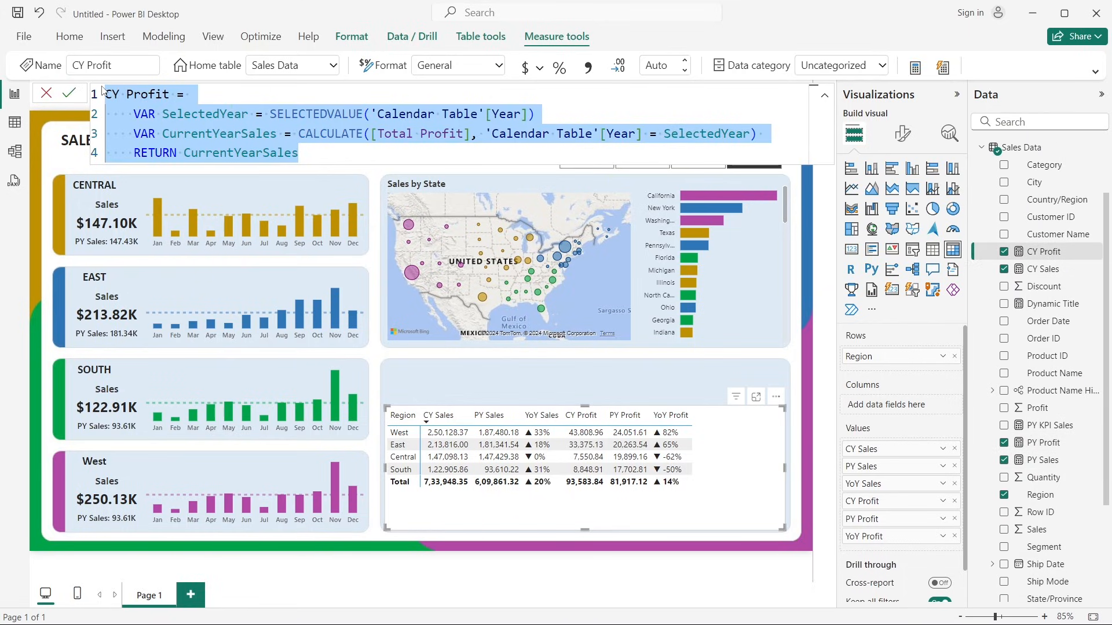
pyautogui.rightClick(1017, 342)
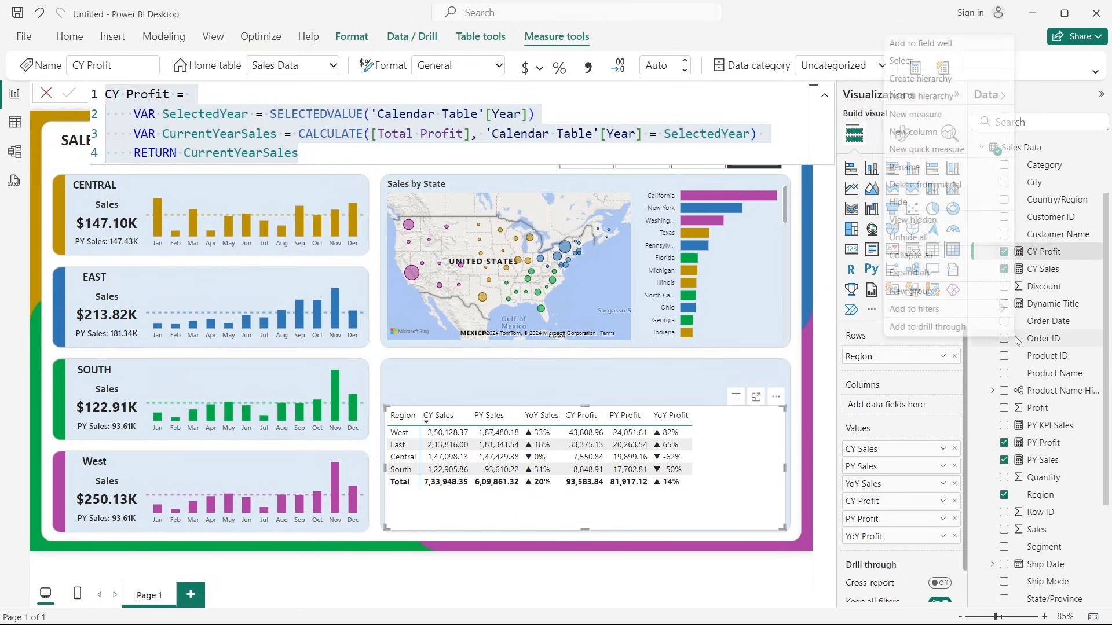
pyautogui.click(924, 117)
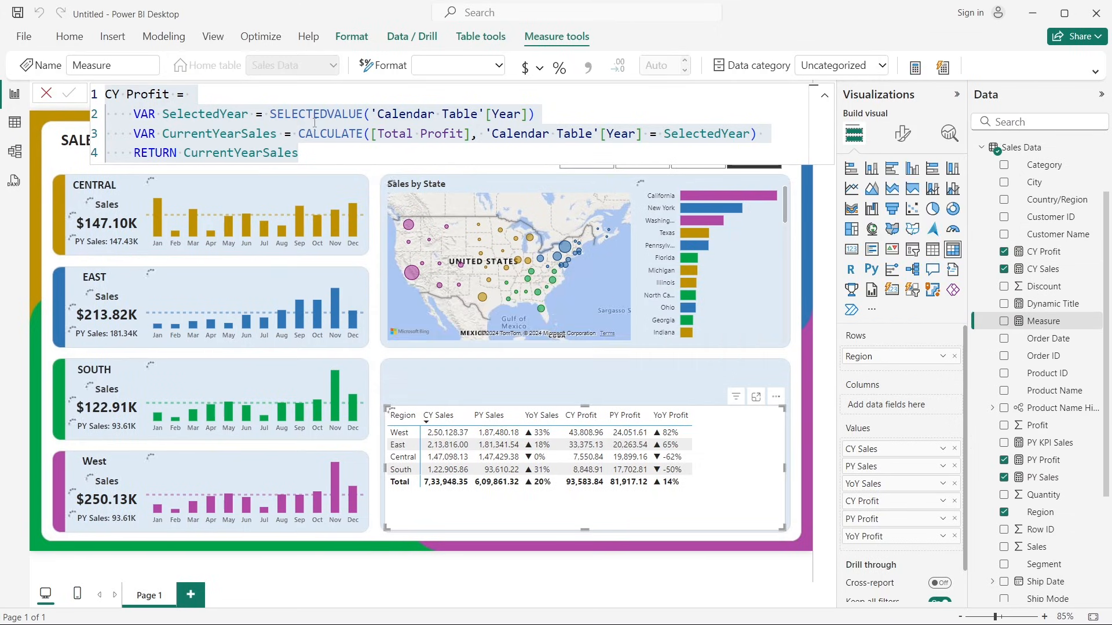
pyautogui.hotkey('ctrl', 'a')
pyautogui.hotkey('ctrl', 'v')
pyautogui.doubleClick(152, 94)
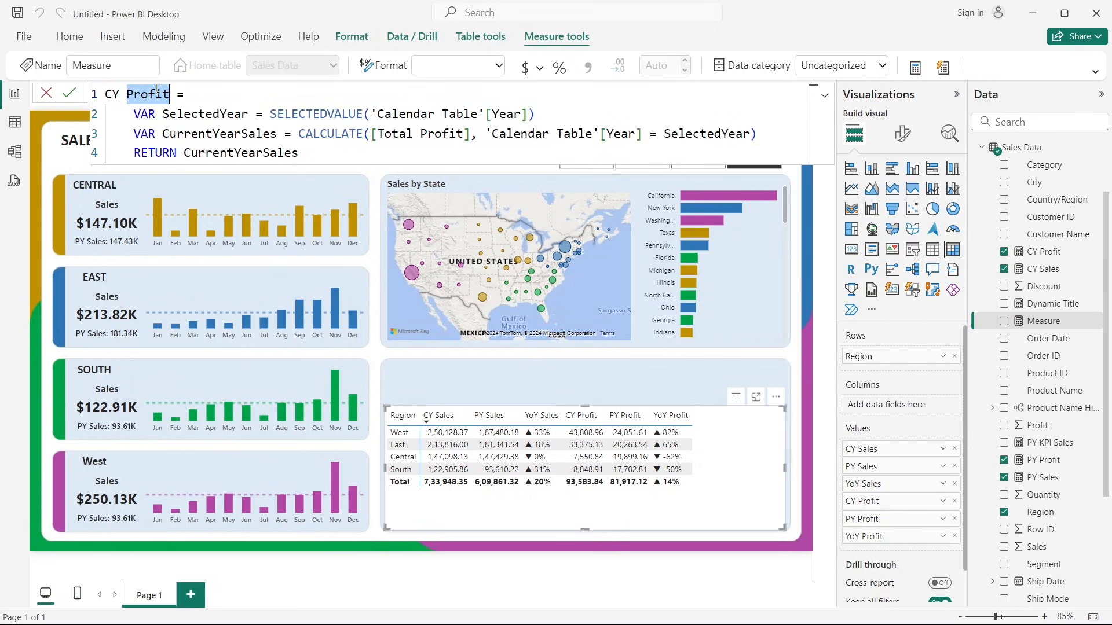
pyautogui.write('Qty')
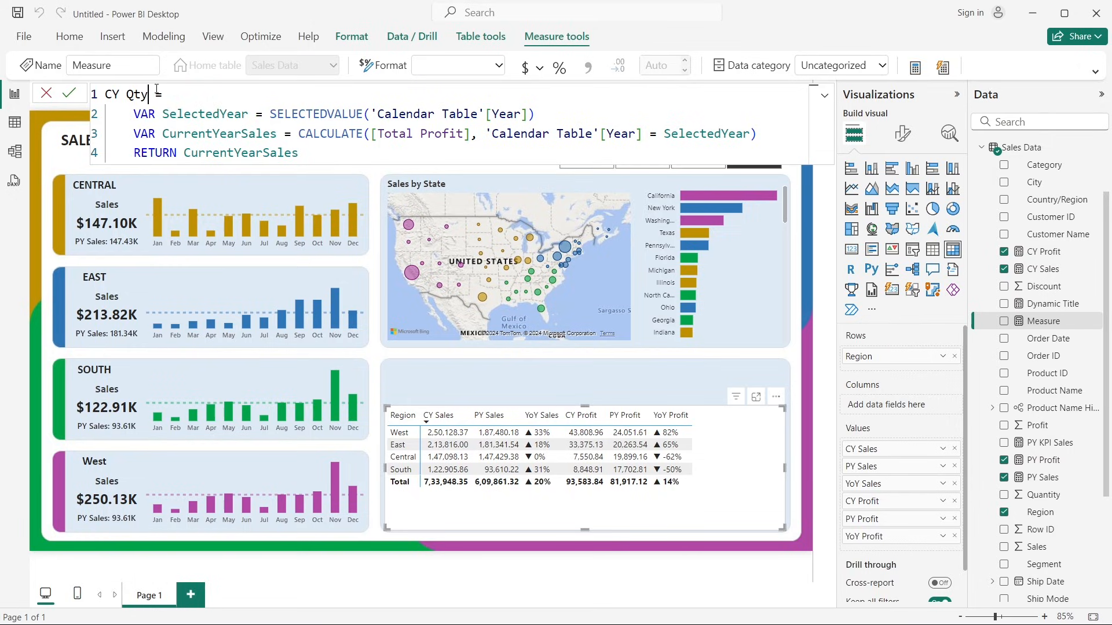
# Step: Change the CY Qty measure's CALCULATE to use [Total Qty] instead of [Total Profit] and commit it
pyautogui.doubleClick(421, 135)
pyautogui.write('Qty')
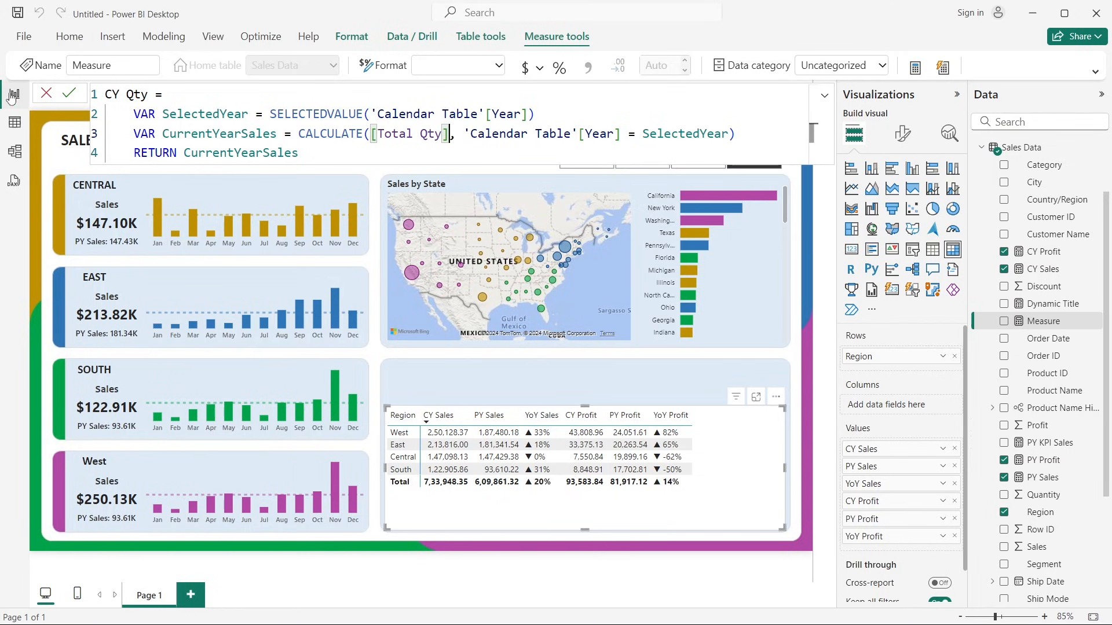
pyautogui.click(69, 93)
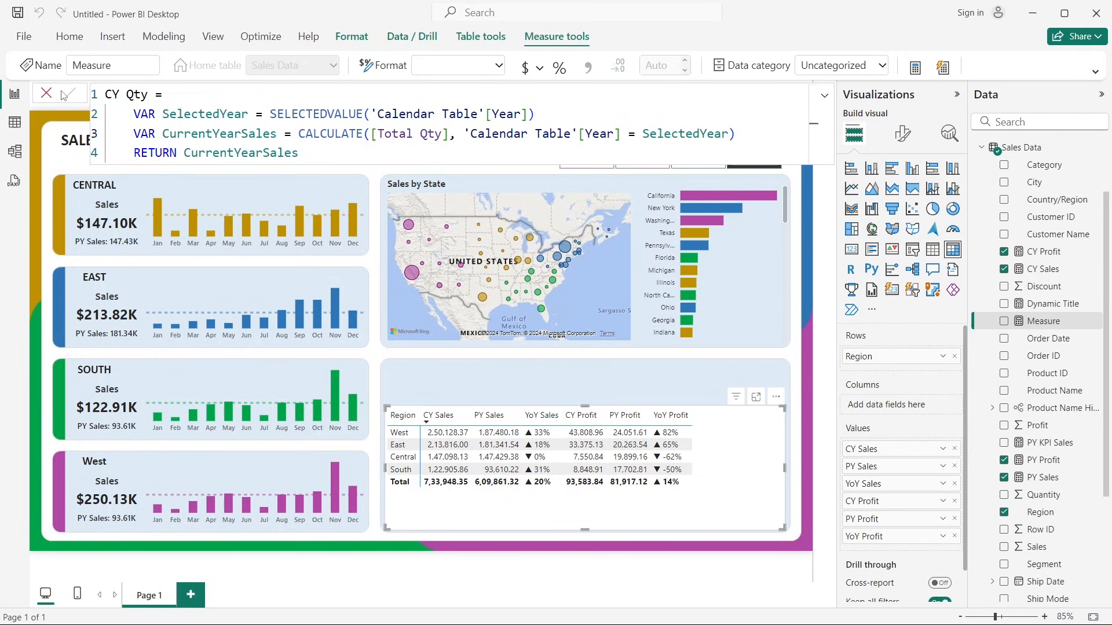
# Step: Create a new measure from a copy of the full PY Sales formula and name it PY Qty
pyautogui.click(1043, 477)
pyautogui.click(195, 135)
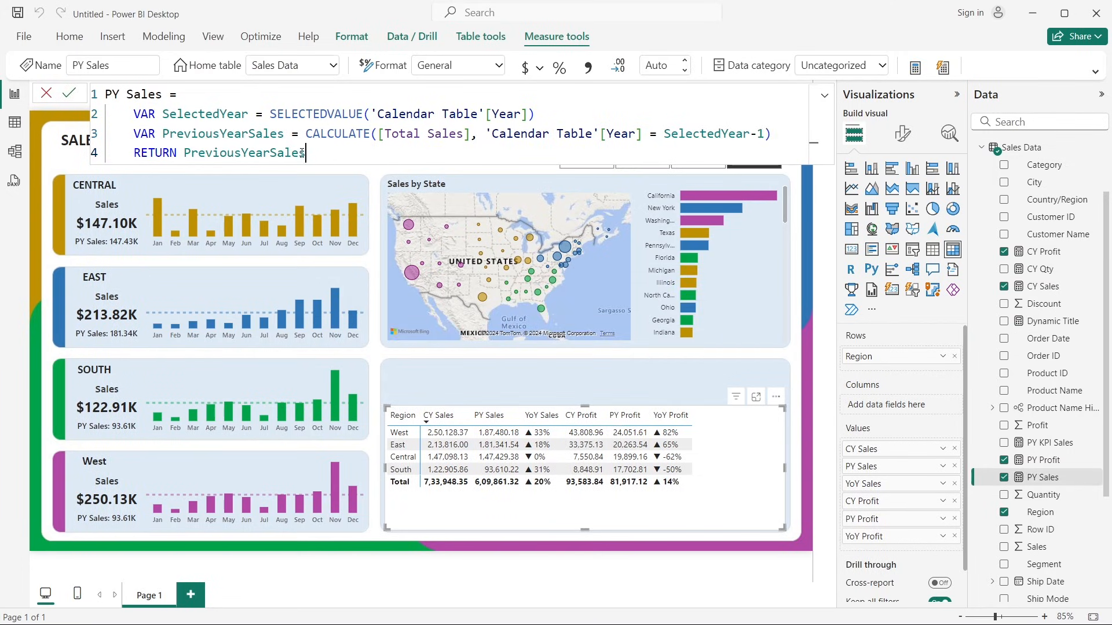
pyautogui.hotkey('ctrl', 'a')
pyautogui.hotkey('ctrl', 'c')
pyautogui.rightClick(1061, 375)
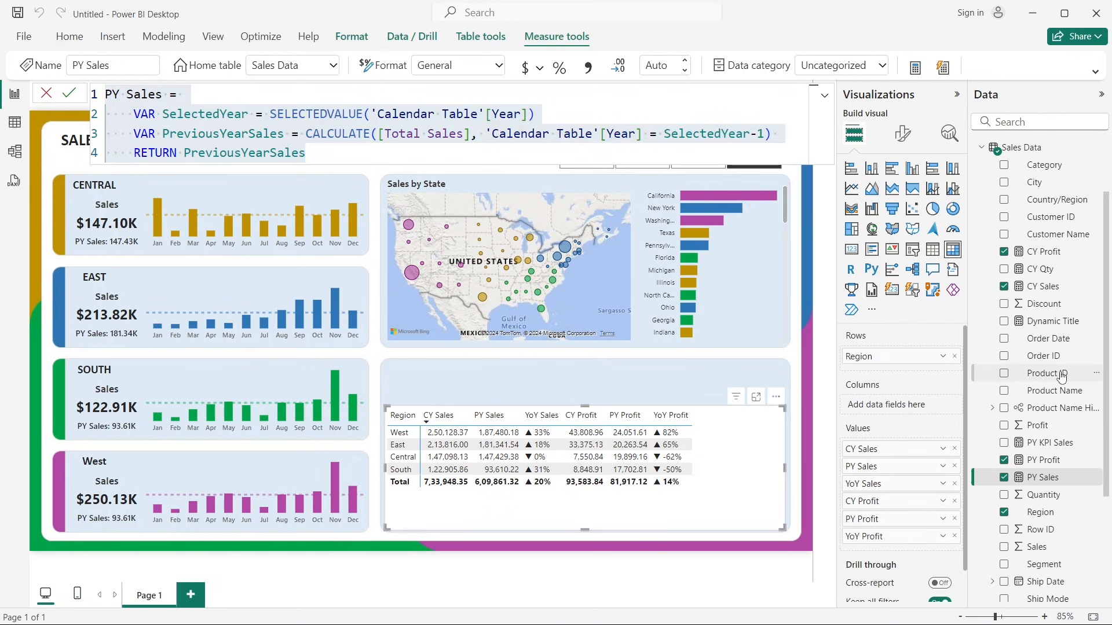
pyautogui.click(984, 150)
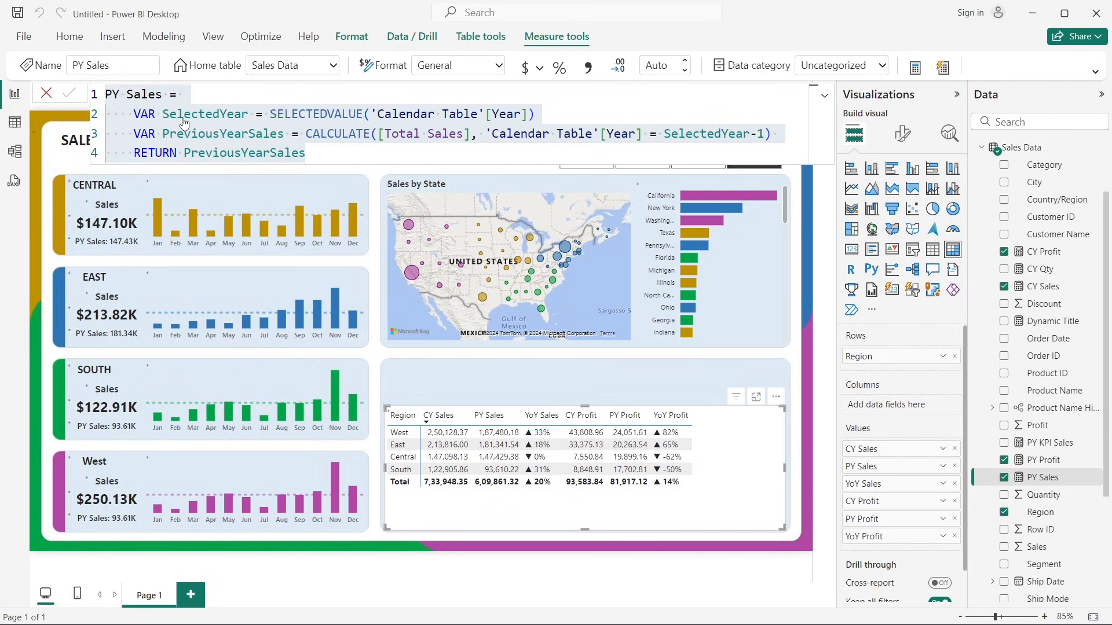
pyautogui.hotkey('ctrl', 'a')
pyautogui.hotkey('ctrl', 'v')
pyautogui.doubleClick(151, 95)
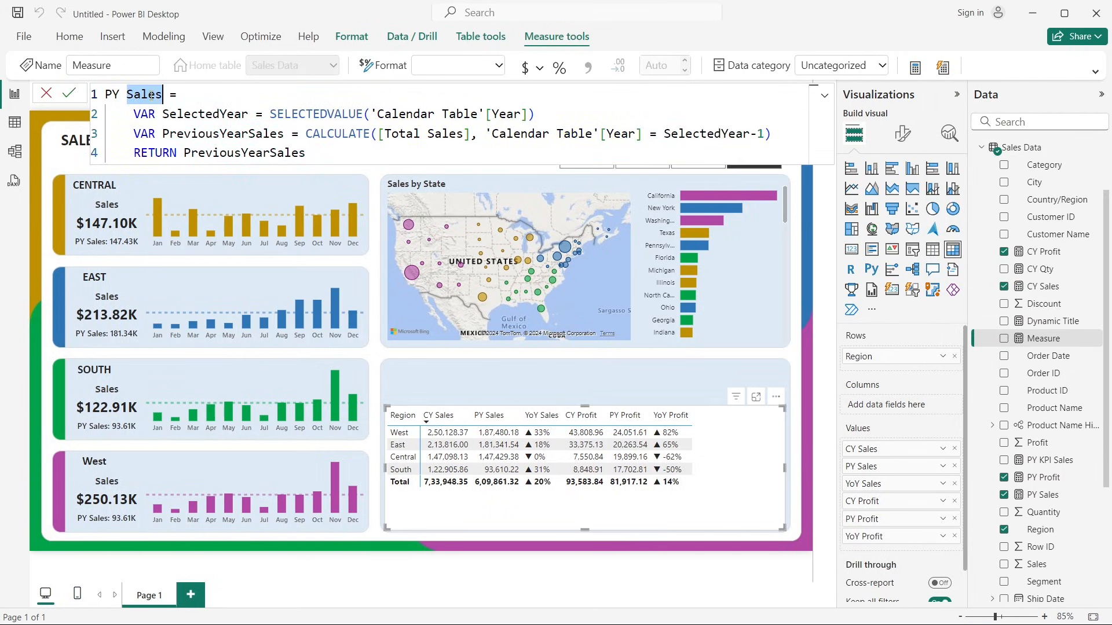
pyautogui.press('BackSpace')
pyautogui.write('Qty')
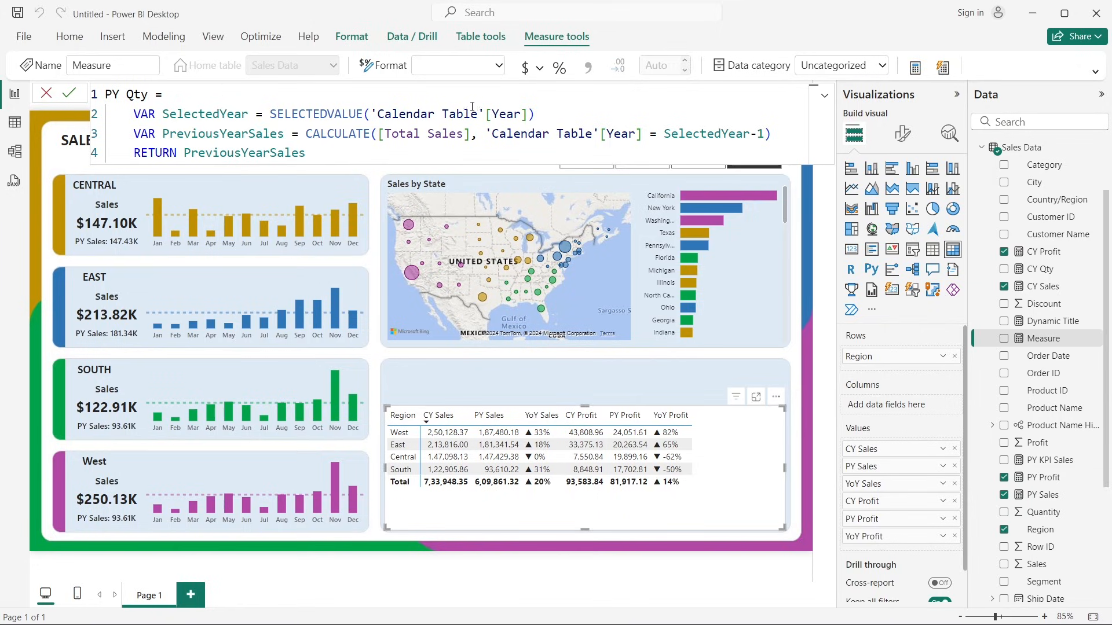
# Step: Change the PY Qty measure's CALCULATE to use [Total Qty] instead of [Total Sales] and commit it
pyautogui.moveTo(427, 133); pyautogui.dragTo(467, 135)
pyautogui.write('q')
pyautogui.click(495, 155)
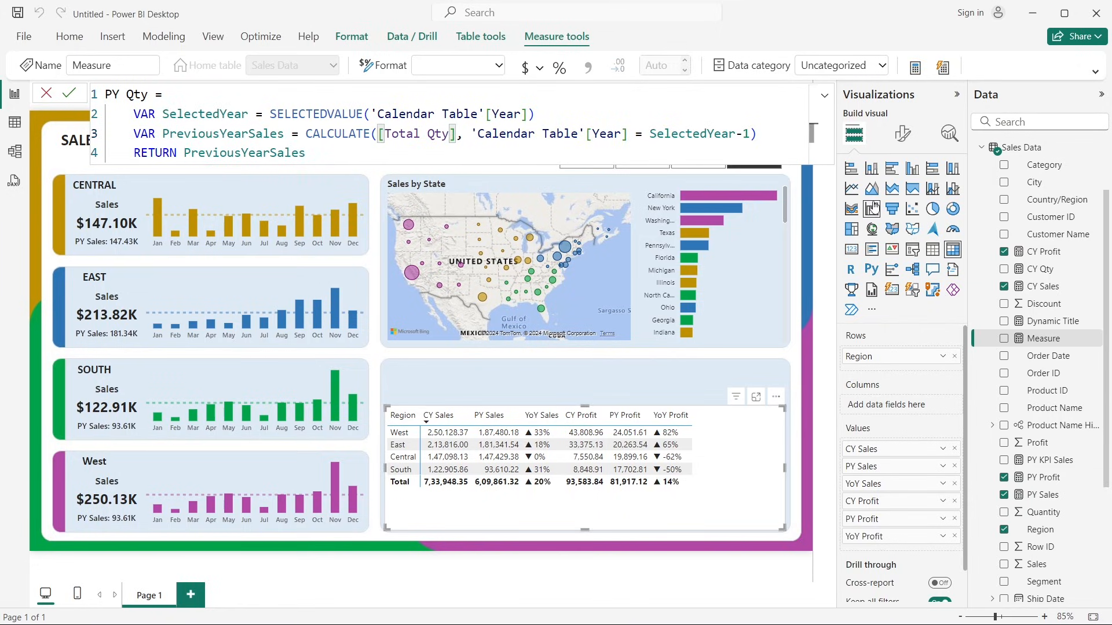
pyautogui.click(77, 100)
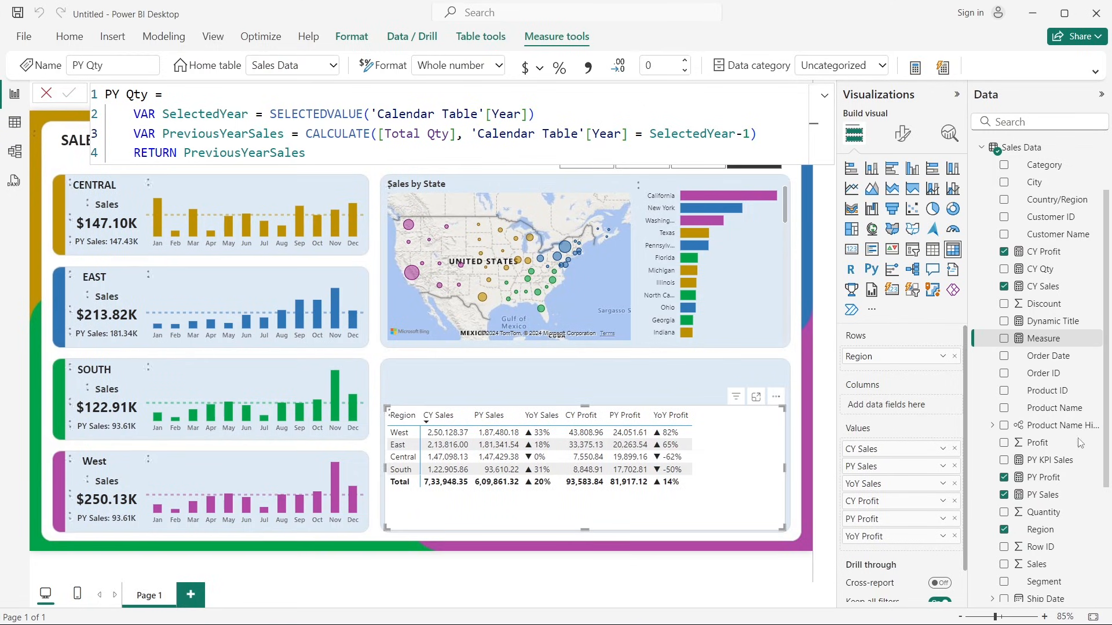
# Step: Create a new measure from a copy of the full YoY Profit formula and name it YoY Qty
pyautogui.scroll(-3, 1049, 527)
pyautogui.click(1045, 541)
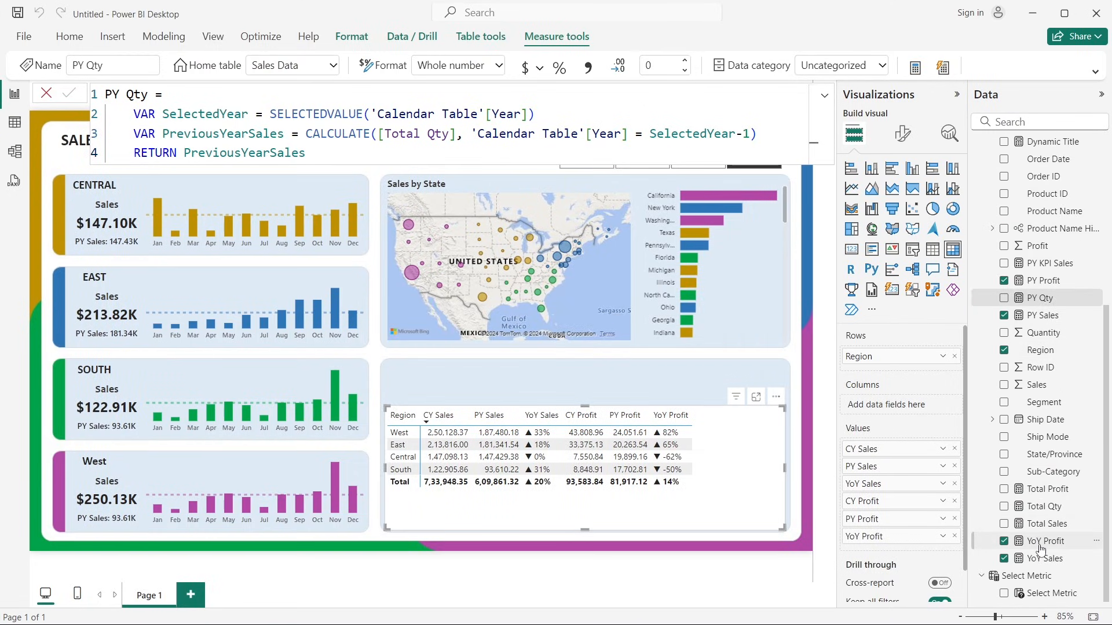
pyautogui.click(694, 223)
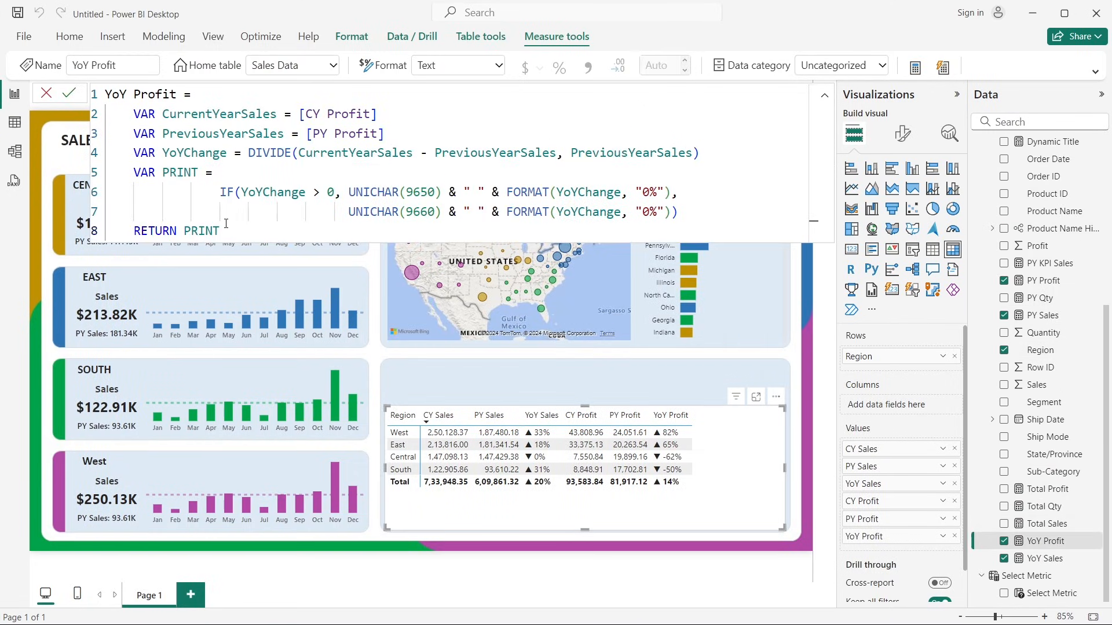
pyautogui.moveTo(225, 223); pyautogui.dragTo(95, 92)
pyautogui.hotkey('ctrl', 'c')
pyautogui.rightClick(1048, 400)
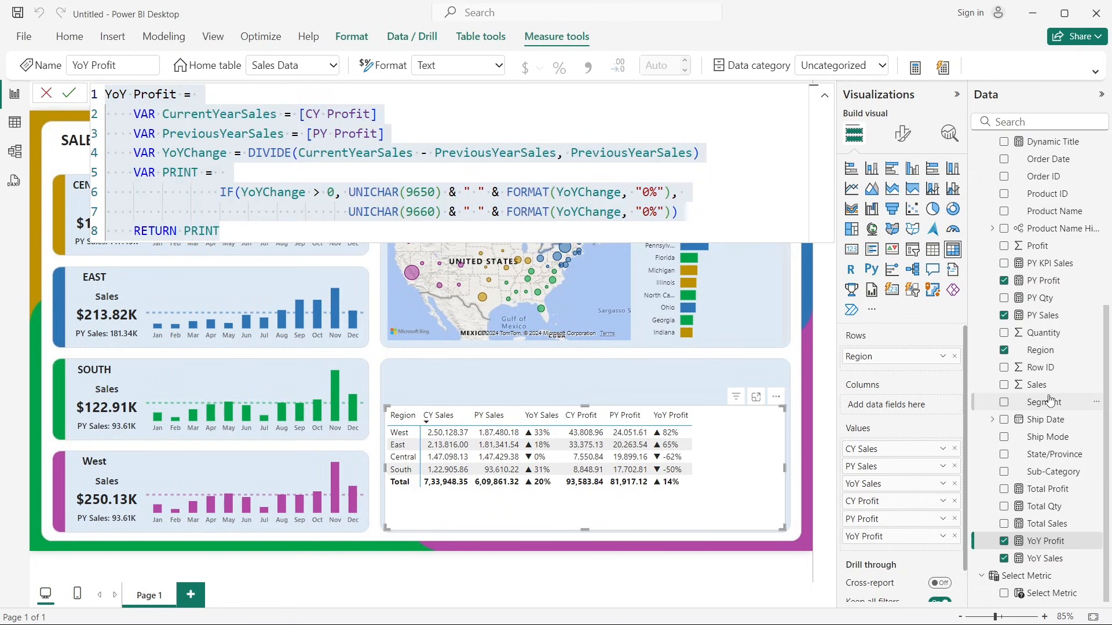
pyautogui.click(942, 172)
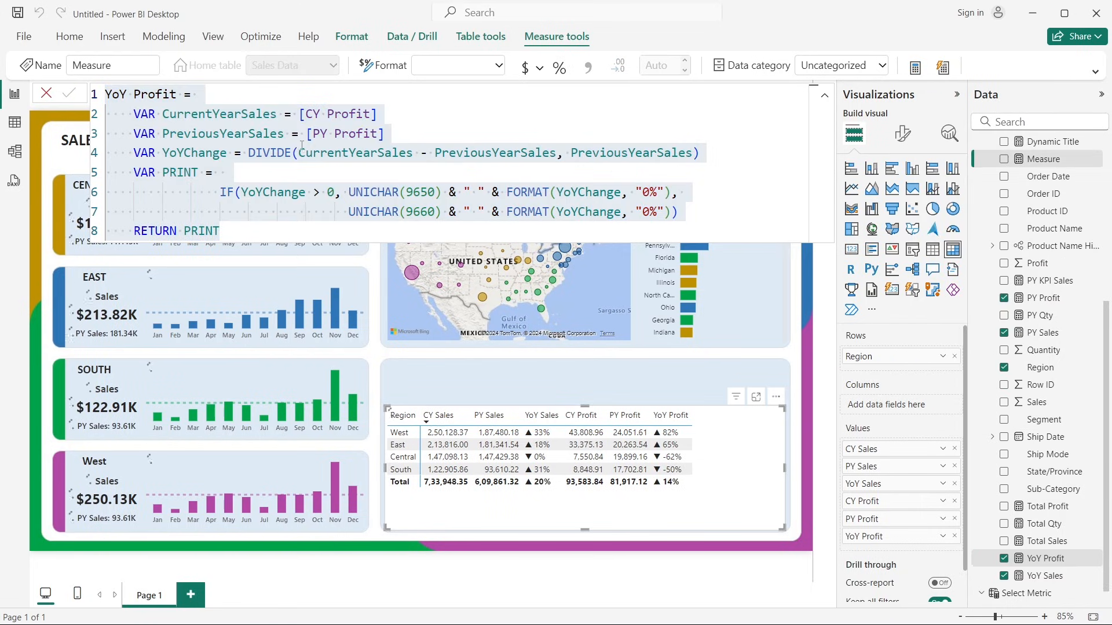
pyautogui.hotkey('ctrl', 'v')
pyautogui.click(155, 94)
pyautogui.doubleClick(154, 94)
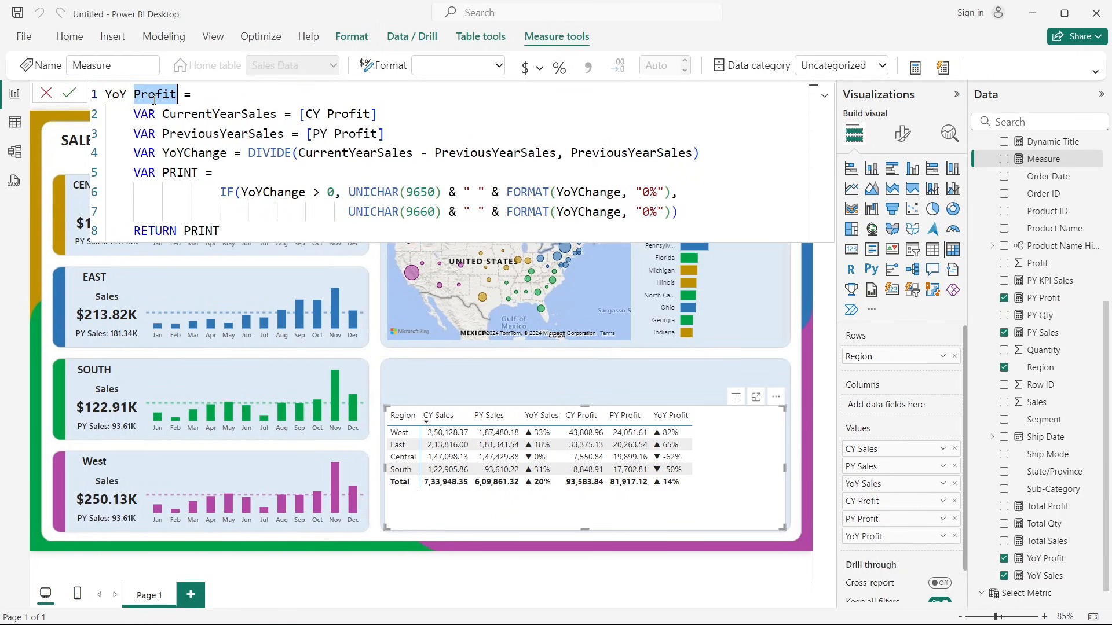
pyautogui.write('Qty')
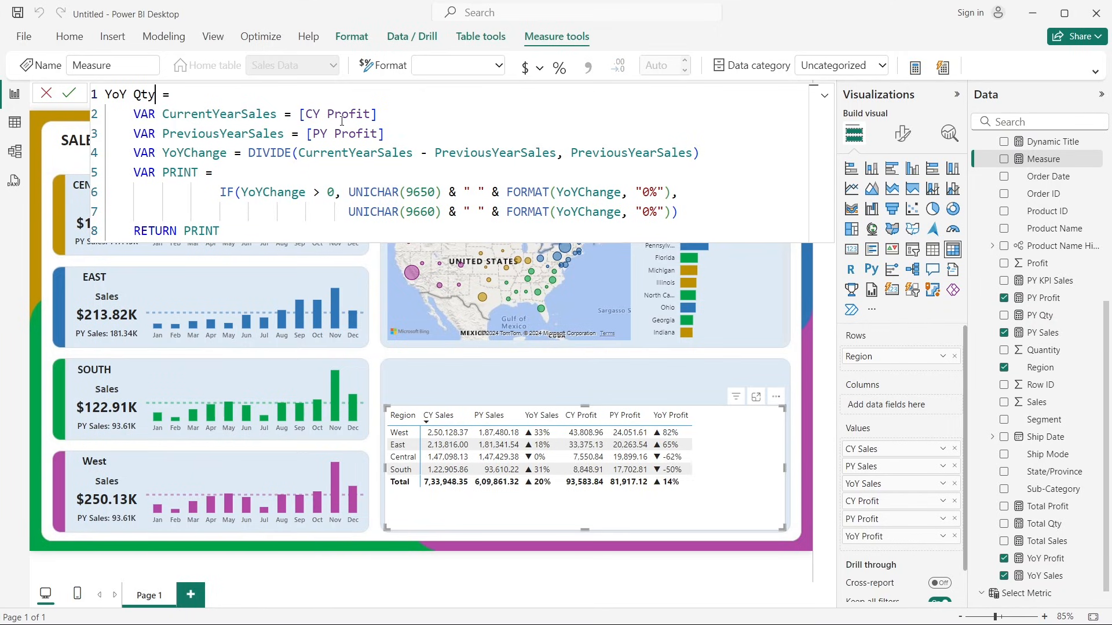
# Step: Change the YoY Qty measure's variables to use [CY Qty] and [PY Qty] instead of the profit measures, and commit it
pyautogui.doubleClick(328, 114)
pyautogui.write('q')
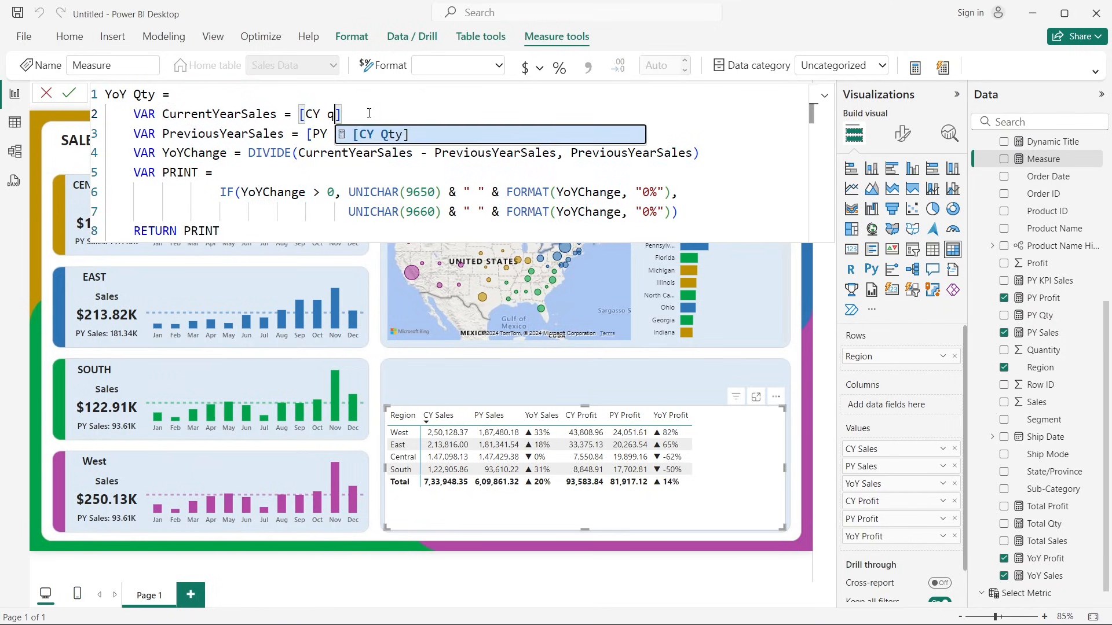
pyautogui.press('Tab')
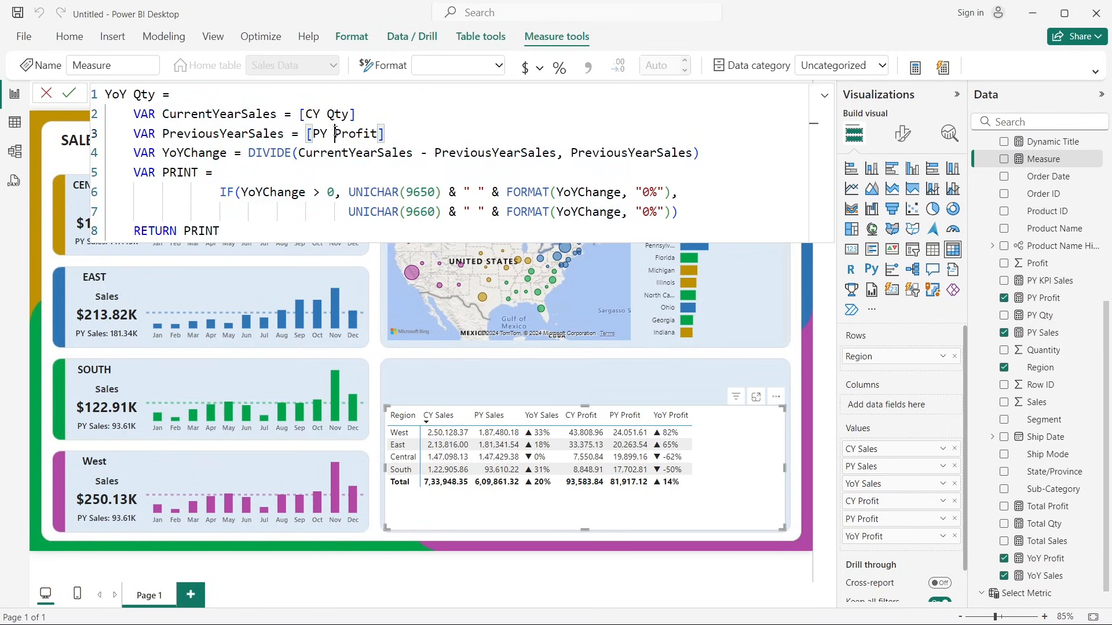
pyautogui.doubleClick(370, 134)
pyautogui.write('q')
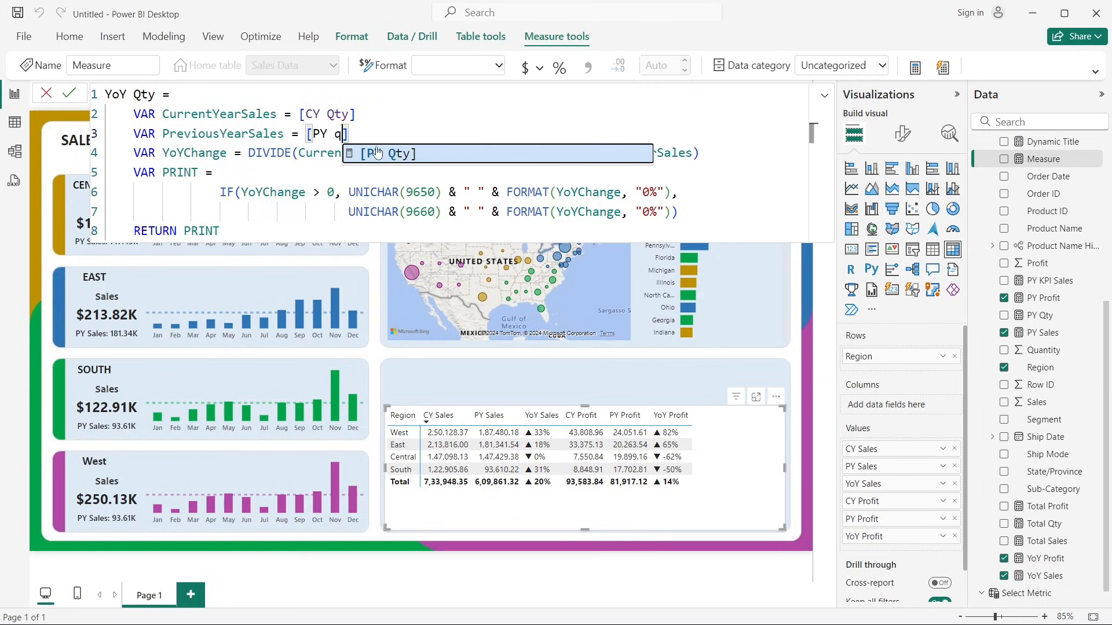
pyautogui.press('Tab')
pyautogui.click(69, 93)
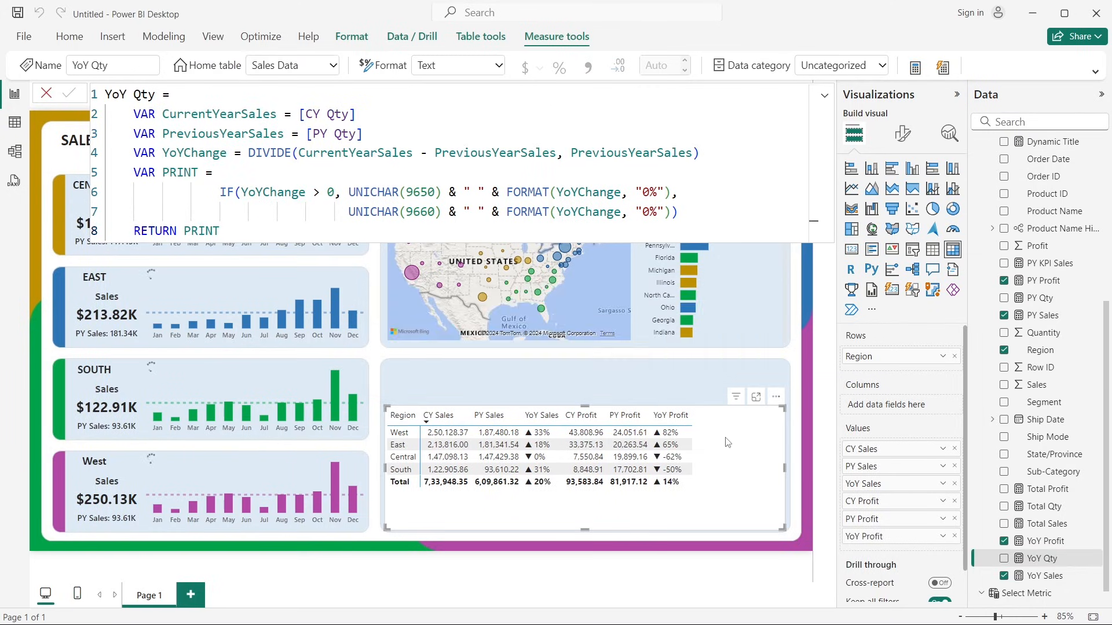
# Step: Add the CY Qty, PY Qty and YoY Qty measures to the region matrix's values and close the formula editor
pyautogui.scroll(4, 1074, 529)
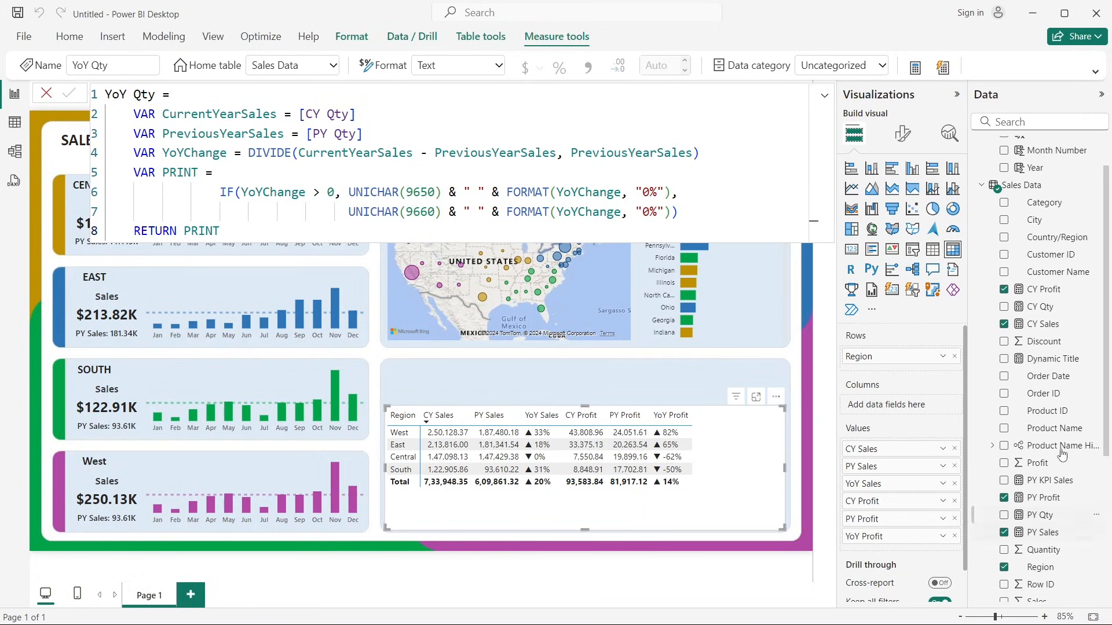
pyautogui.click(1003, 307)
pyautogui.scroll(-5, 1008, 311)
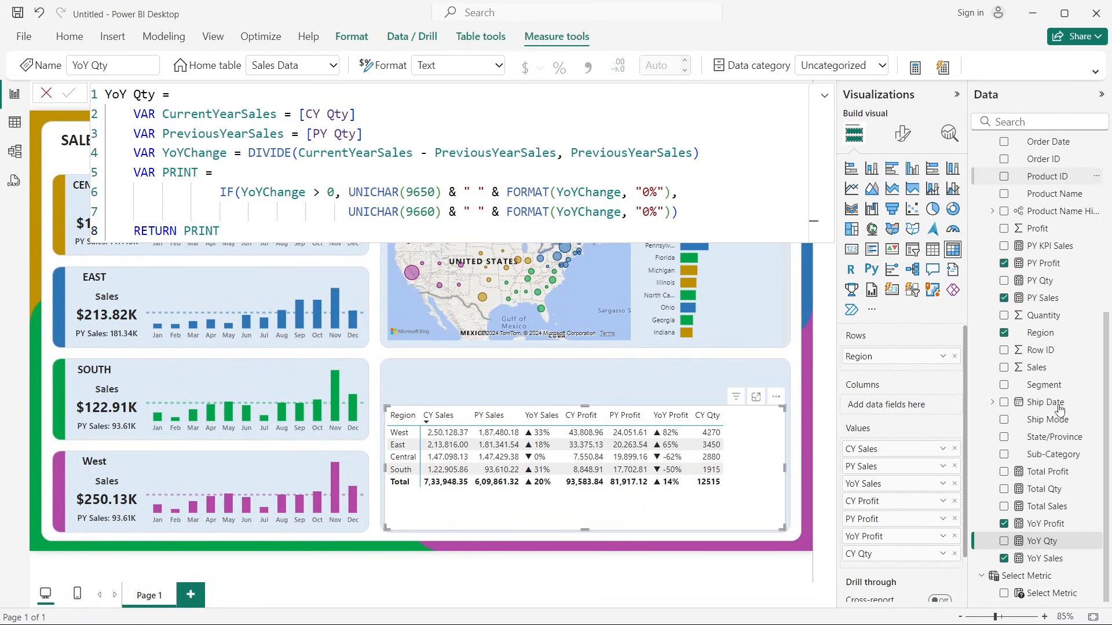
pyautogui.click(1004, 281)
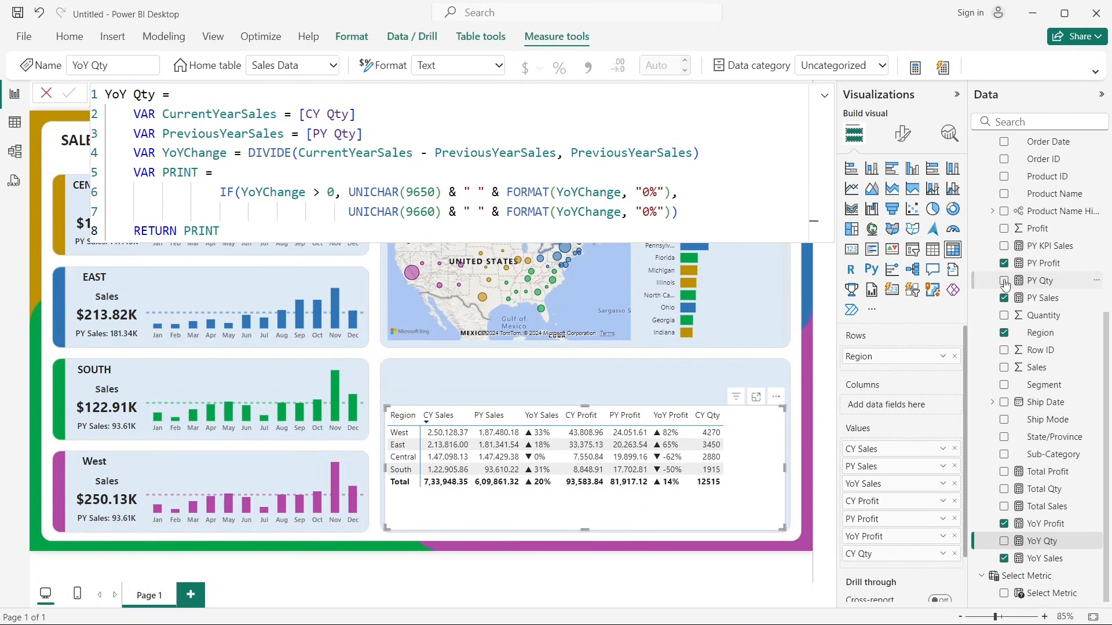
pyautogui.click(1004, 541)
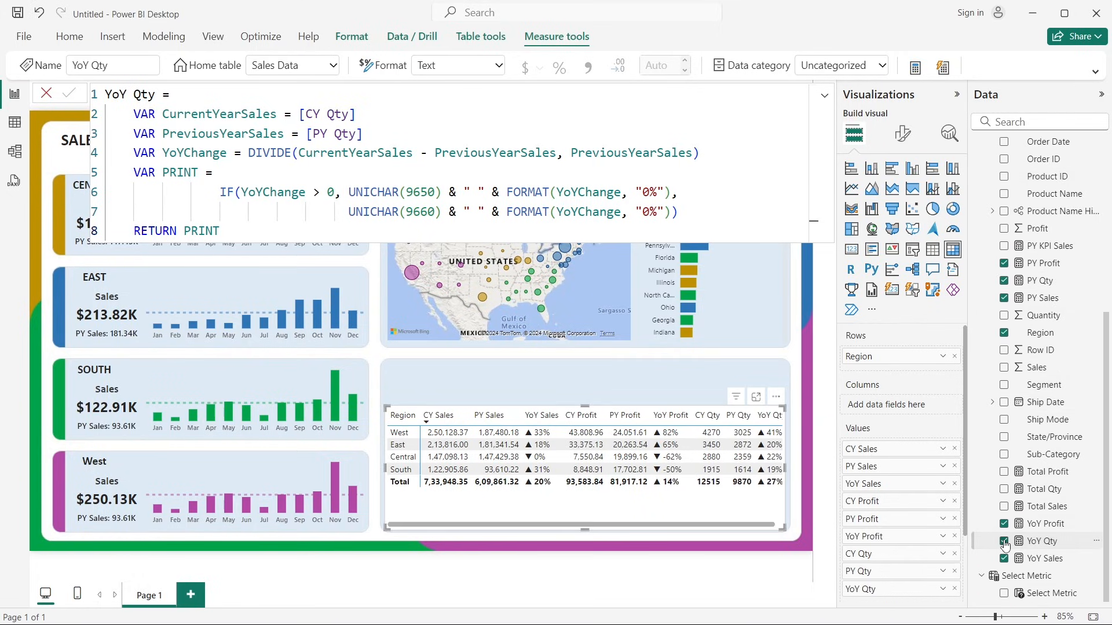
pyautogui.click(56, 96)
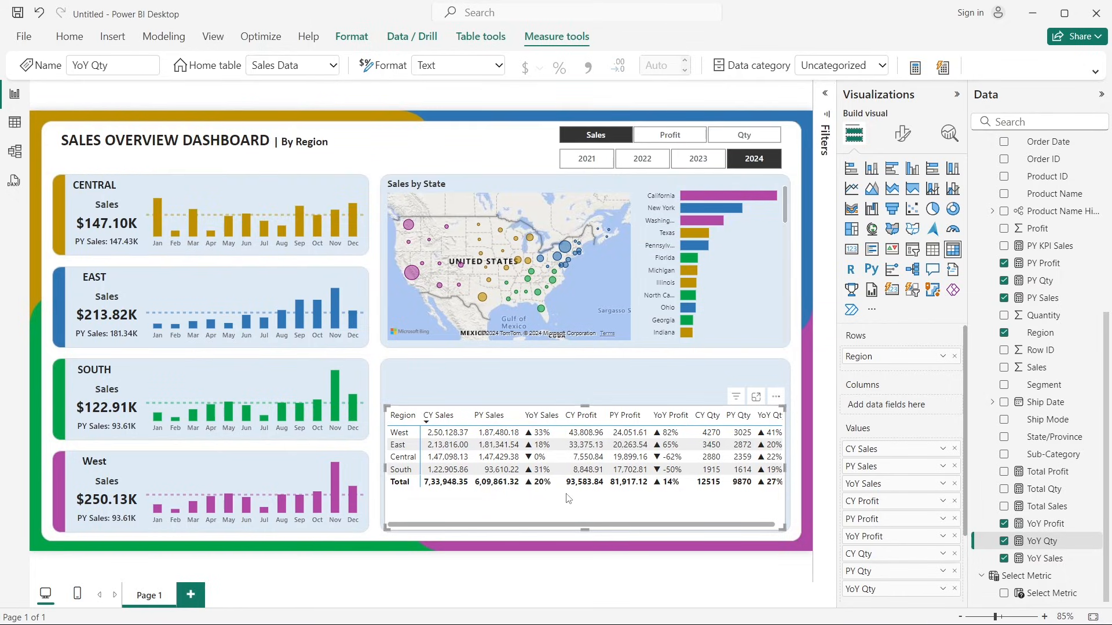
# Step: Turn on both the horizontal and the vertical gridlines in the region matrix's grid formatting
pyautogui.click(902, 134)
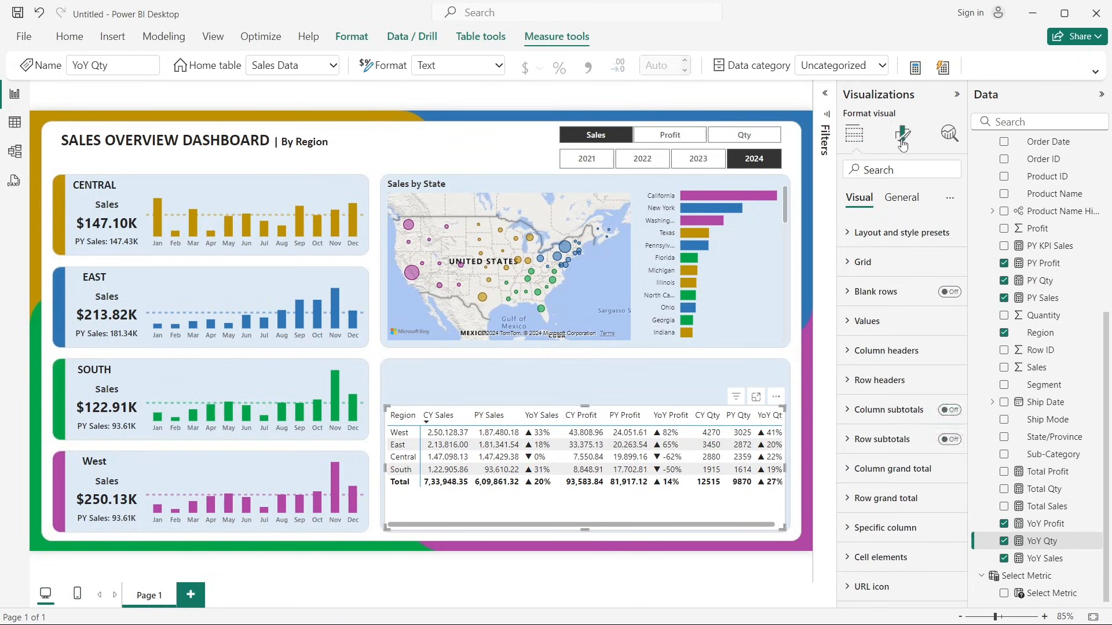
pyautogui.click(889, 260)
pyautogui.scroll(-1, 897, 257)
pyautogui.click(940, 227)
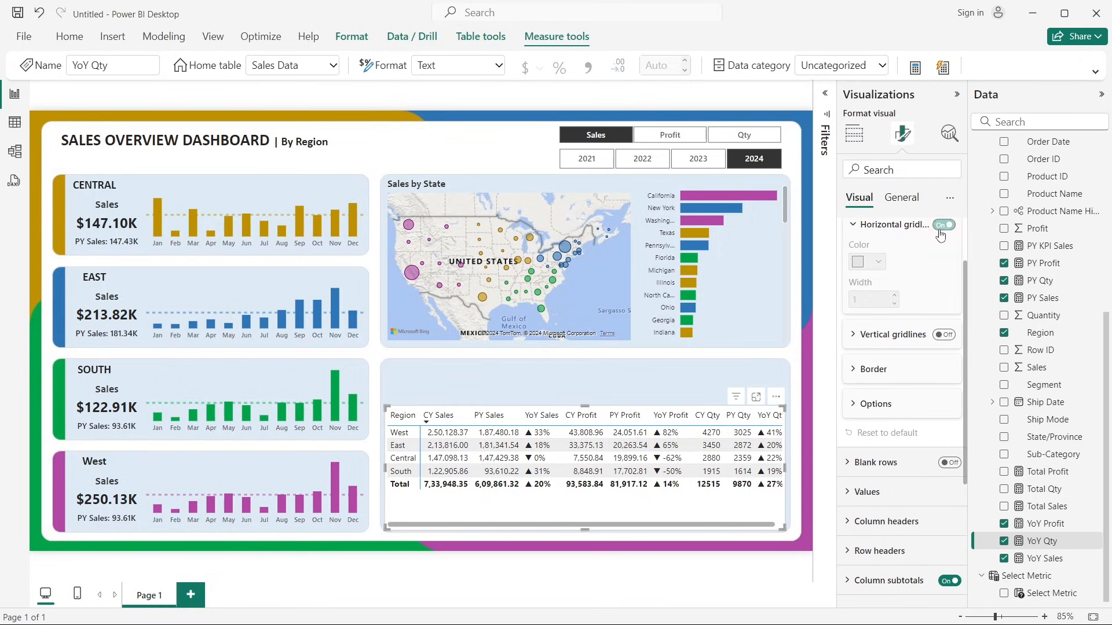
pyautogui.click(941, 337)
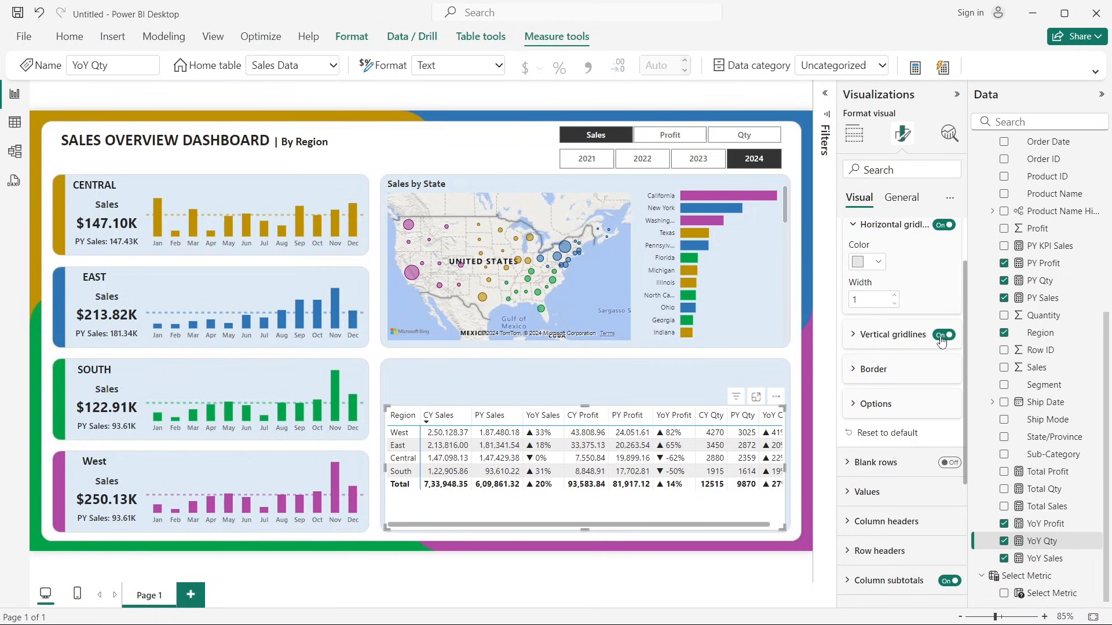
pyautogui.click(887, 337)
pyautogui.click(867, 263)
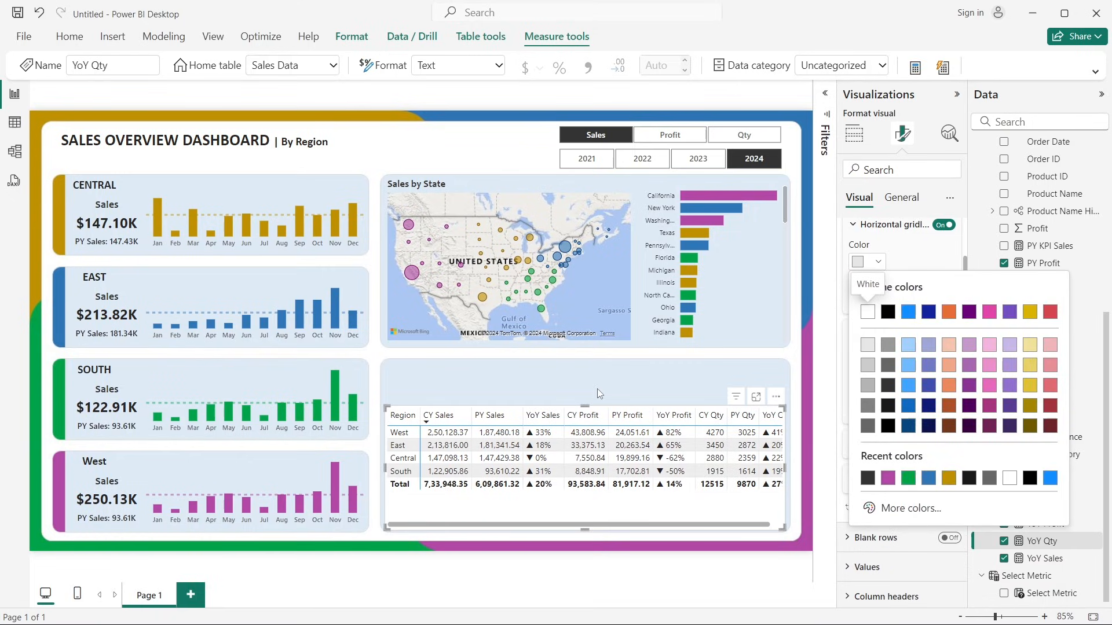
pyautogui.click(500, 362)
pyautogui.click(456, 376)
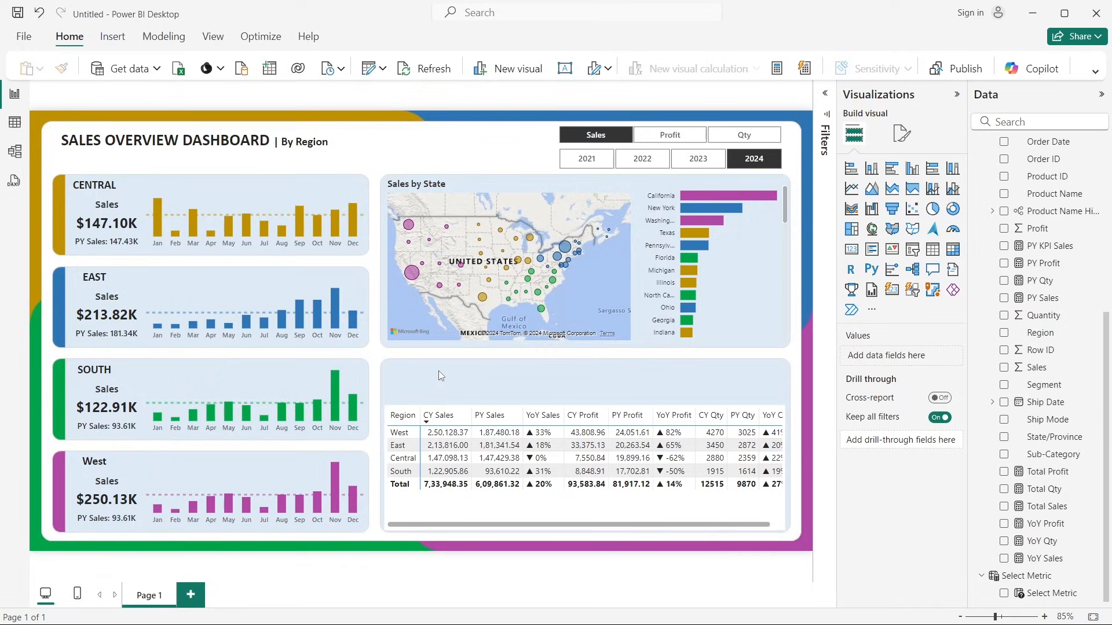
# Step: Switch to the Sales Overview Background presentation in PowerPoint
pyautogui.hotkey('alt', 'Tab')
pyautogui.hotkey('alt', 'Tab')
pyautogui.hotkey('alt', 'Down')
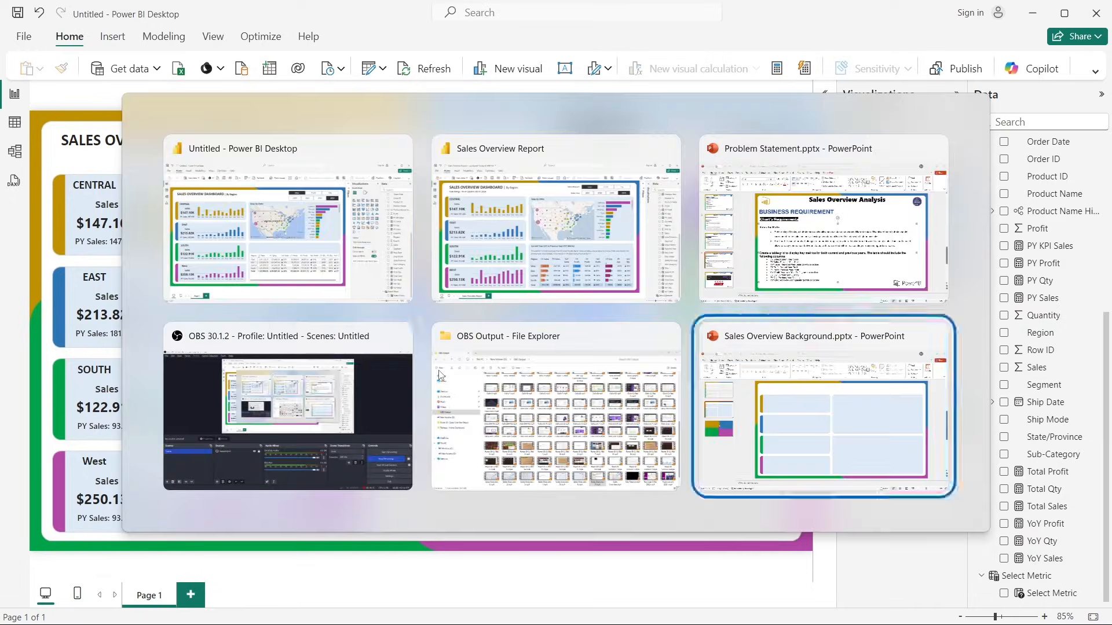
pyautogui.click(476, 235)
pyautogui.rightClick(476, 234)
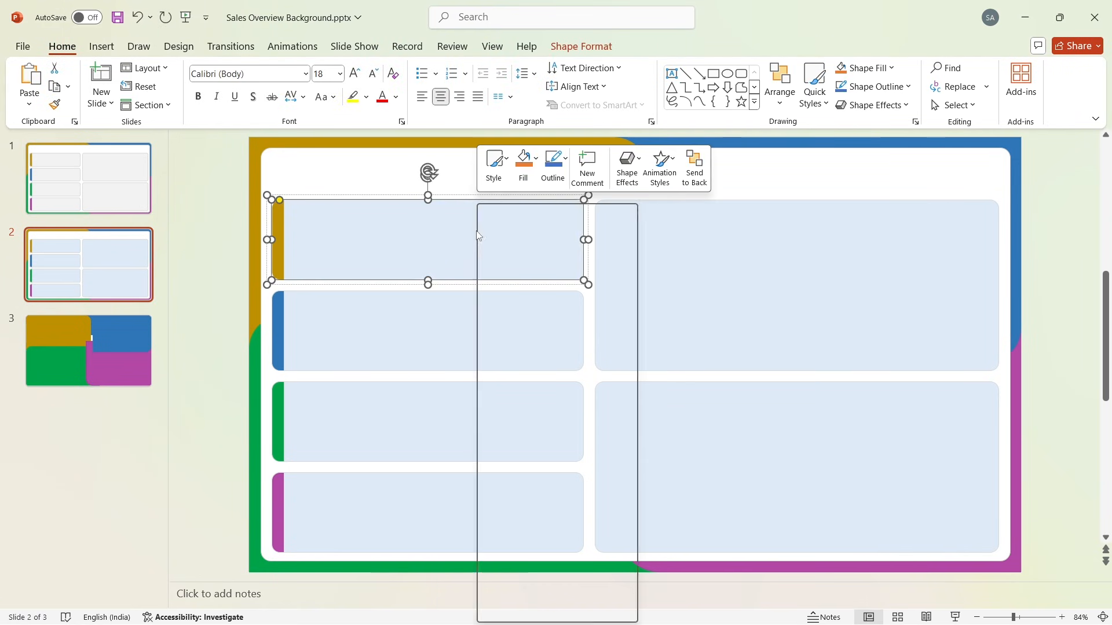
# Step: Copy the hex code #DEEBF7 from the fill colour of the slide's upper large light-blue panel
pyautogui.click(731, 239)
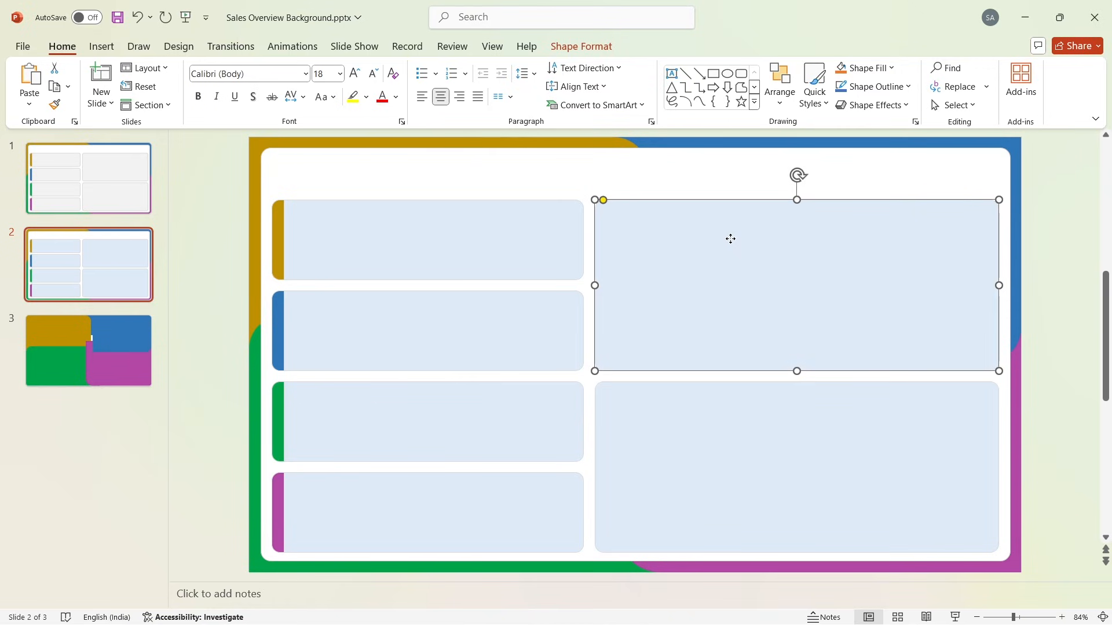
pyautogui.rightClick(731, 239)
pyautogui.click(770, 590)
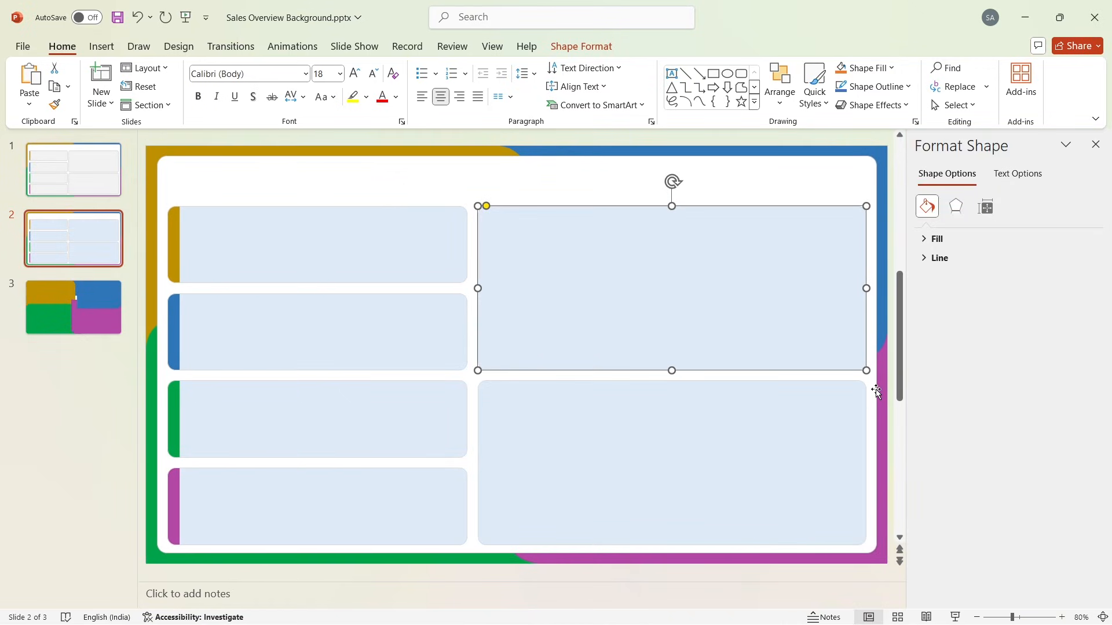
pyautogui.click(935, 243)
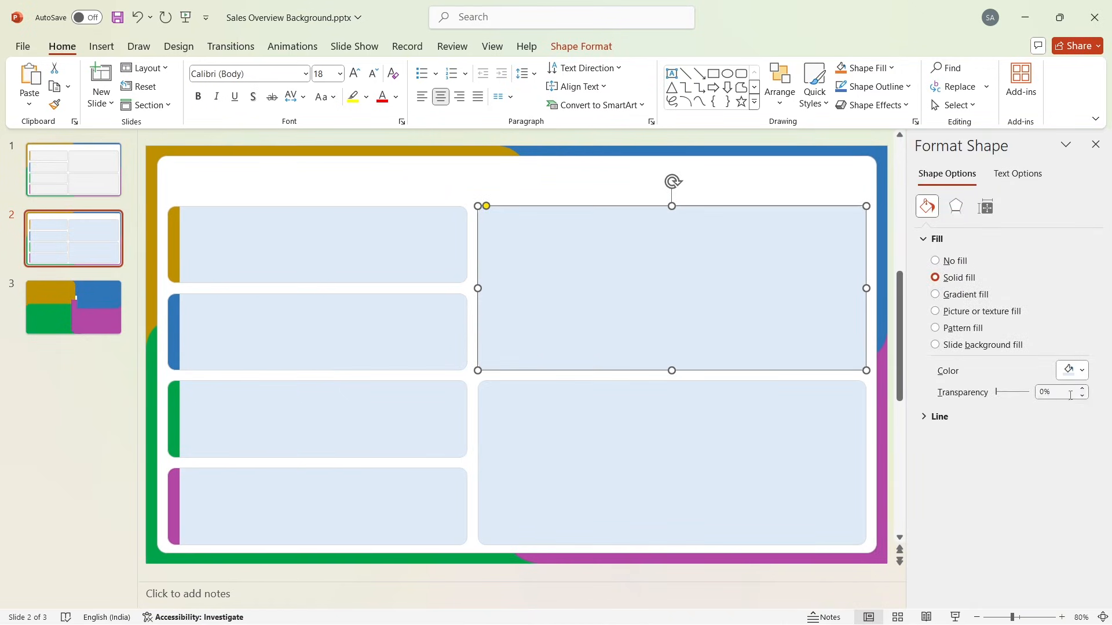
pyautogui.click(1089, 375)
pyautogui.click(1036, 601)
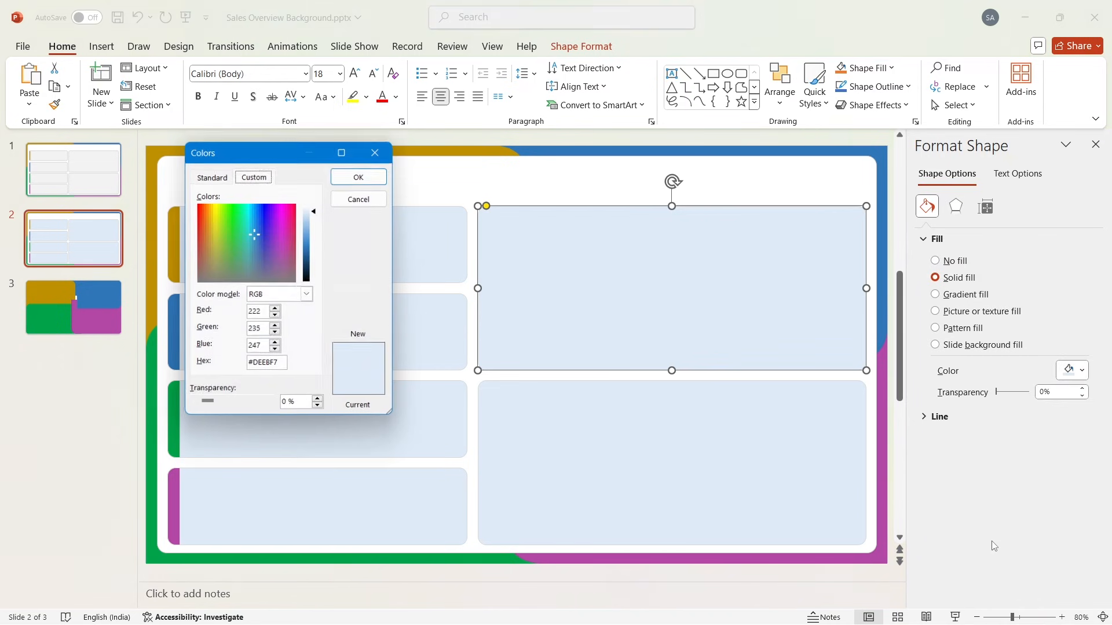
pyautogui.moveTo(270, 360); pyautogui.dragTo(238, 363)
pyautogui.hotkey('ctrl', 'c')
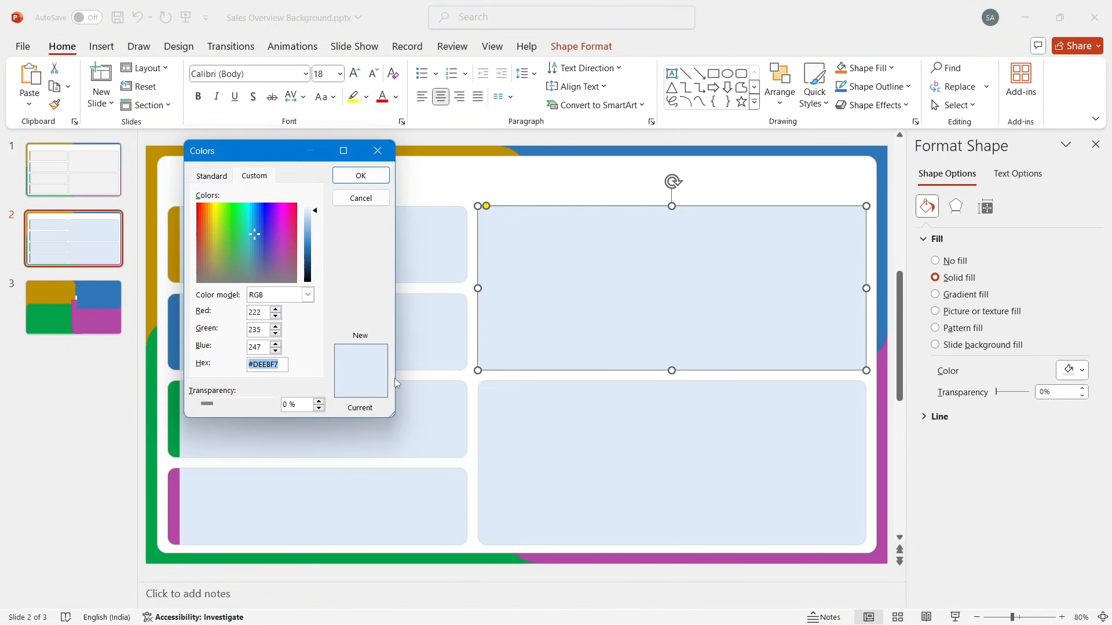
# Step: Switch back to the Untitled report in Power BI Desktop and select the region matrix
pyautogui.hotkey('alt', 'Tab')
pyautogui.hotkey('alt', 'Tab')
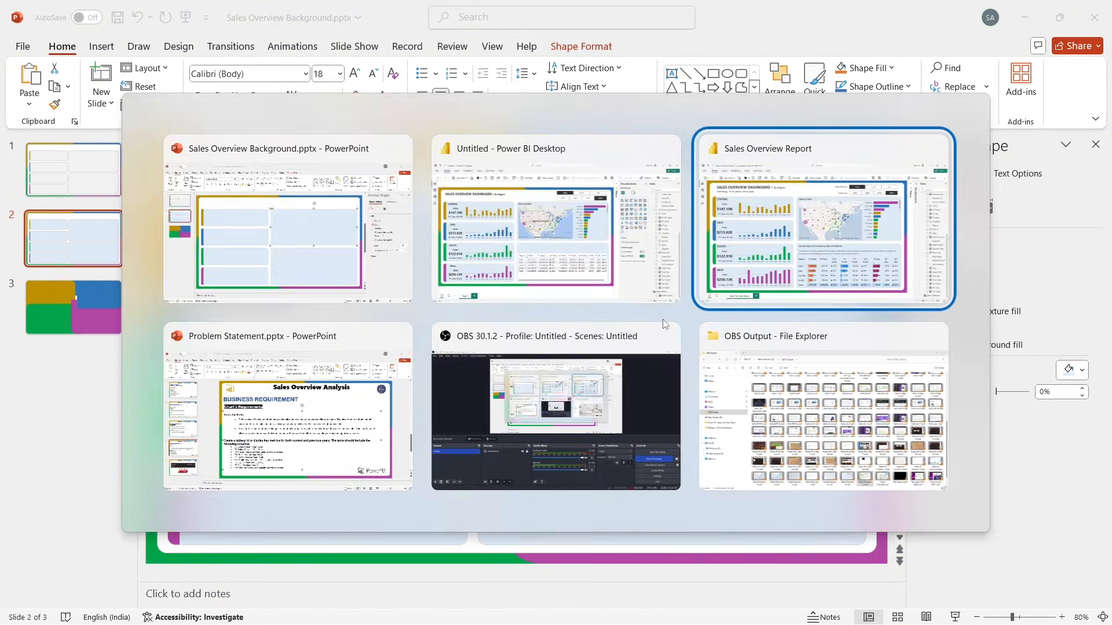
pyautogui.click(667, 149)
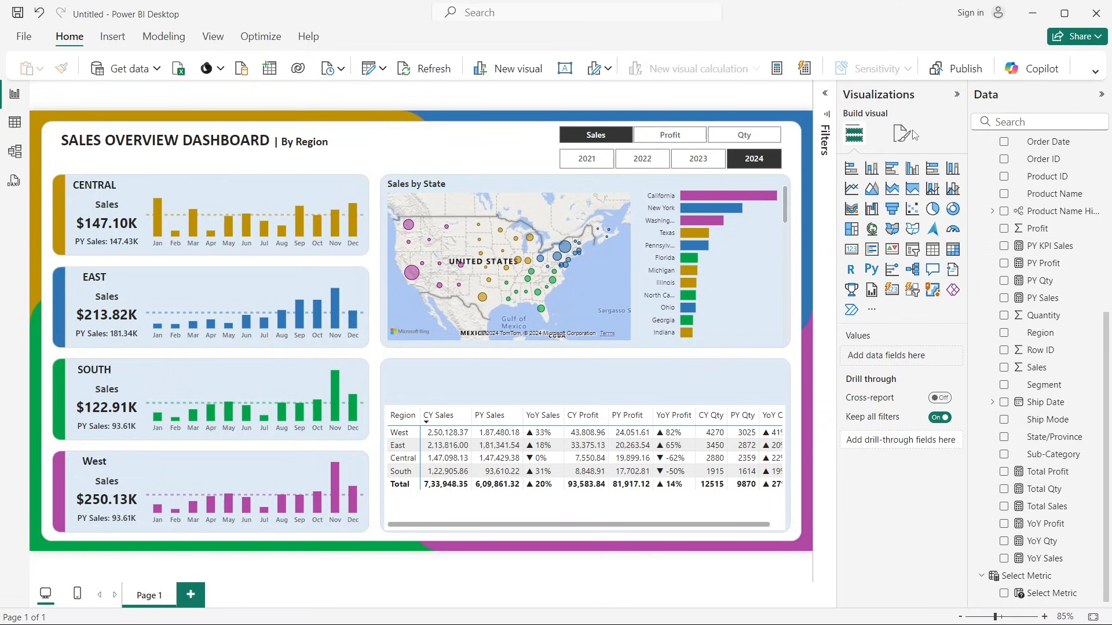
pyautogui.click(718, 515)
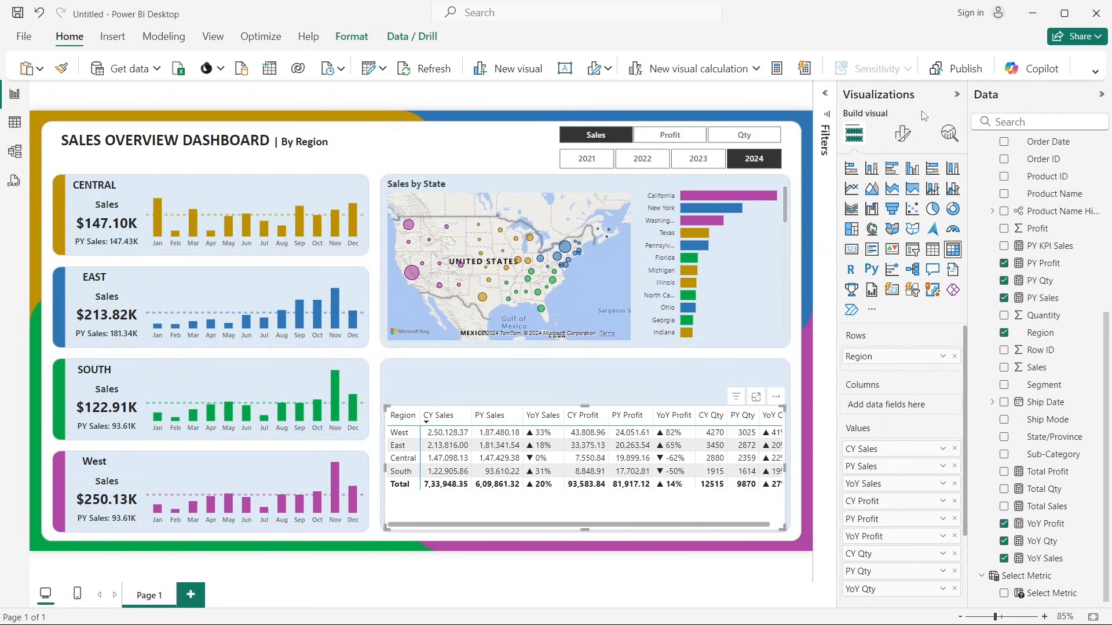
# Step: Set the matrix's horizontal gridlines to the copied colour #DEEBF7 and a width of 10
pyautogui.click(901, 134)
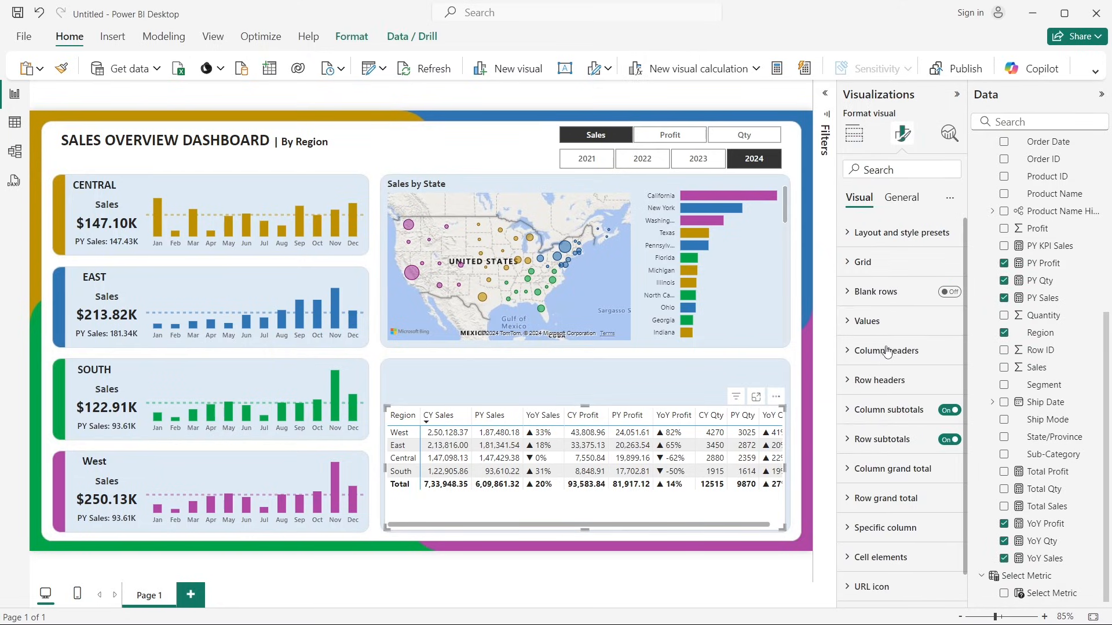
pyautogui.click(863, 262)
pyautogui.scroll(-3, 869, 239)
pyautogui.scroll(2, 869, 239)
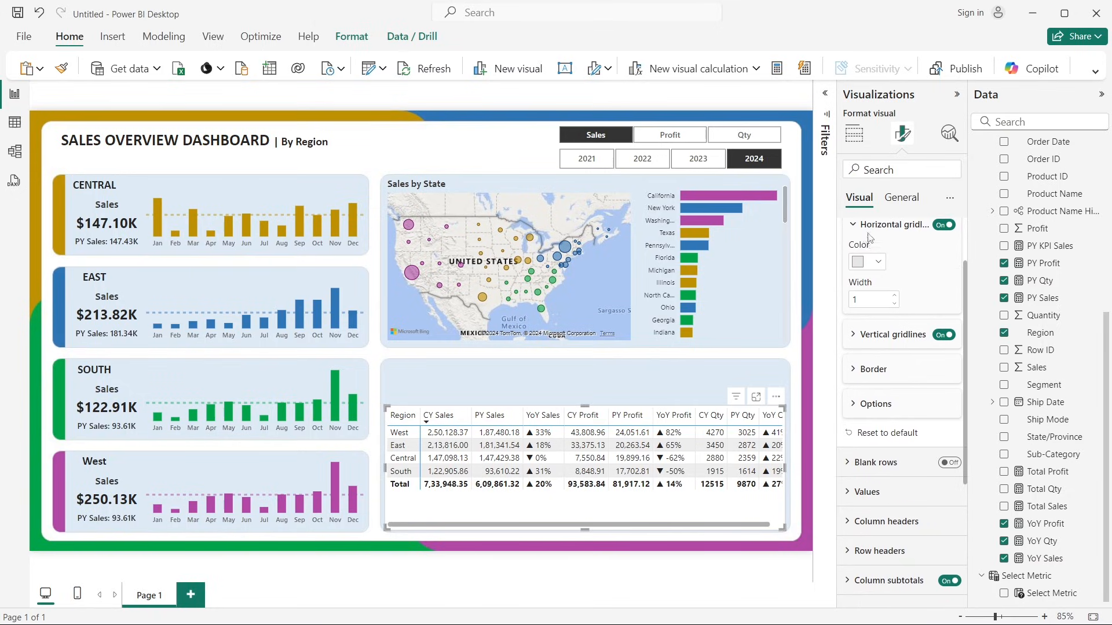
pyautogui.click(871, 263)
pyautogui.click(893, 508)
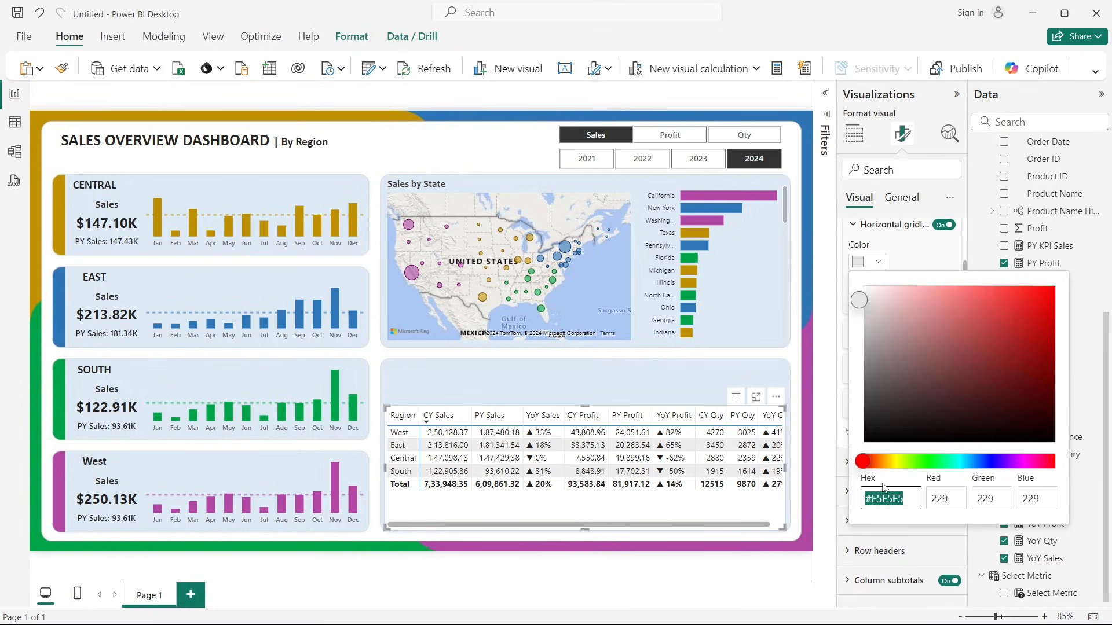
pyautogui.hotkey('ctrl', 'v')
pyautogui.moveTo(910, 499); pyautogui.dragTo(862, 499)
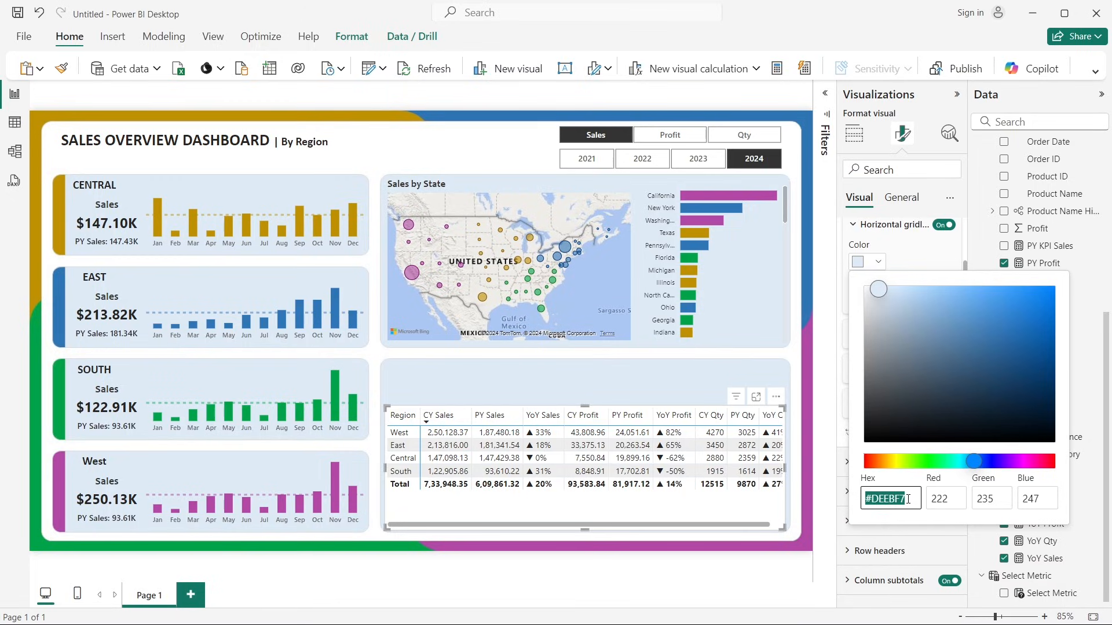
pyautogui.click(917, 238)
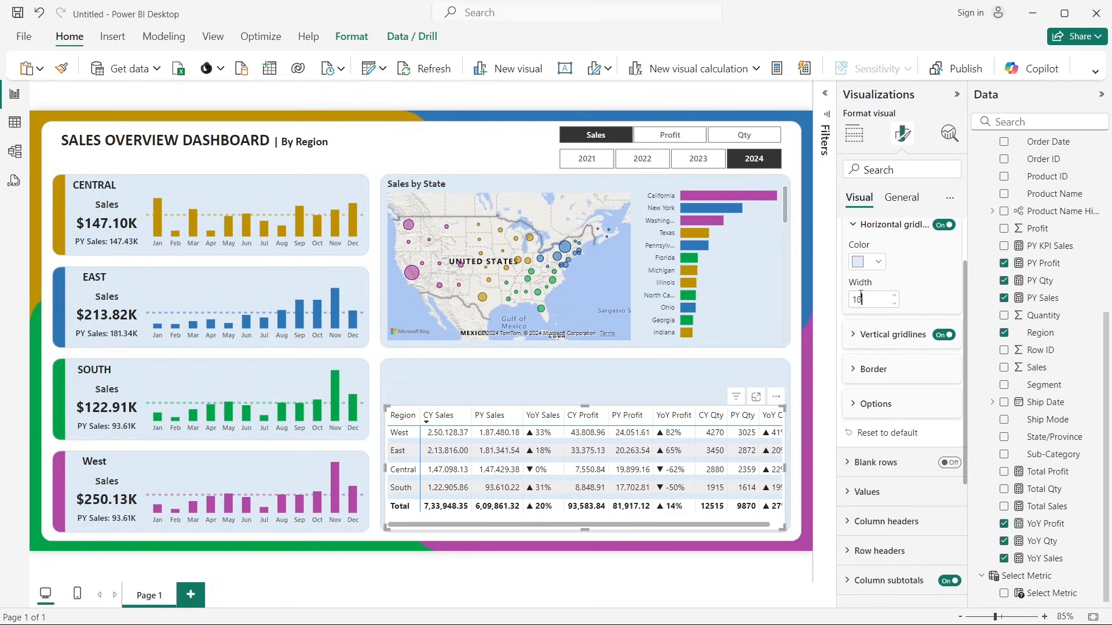
# Step: Set the matrix's vertical gridlines to light blue and a width of 2
pyautogui.click(876, 336)
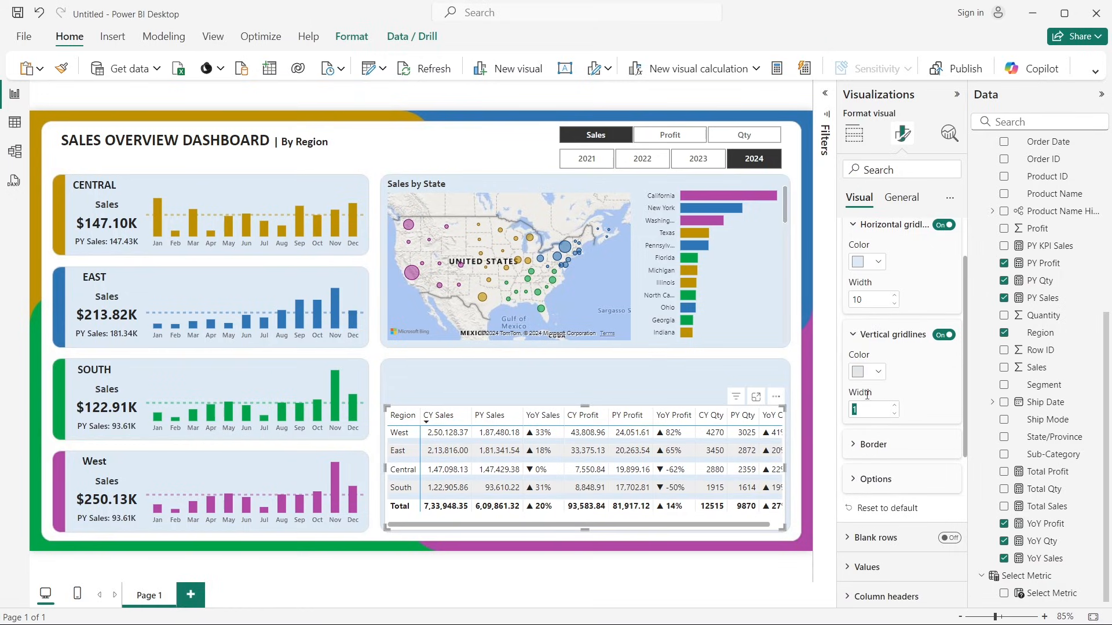
pyautogui.click(869, 373)
pyautogui.click(871, 310)
pyautogui.click(895, 407)
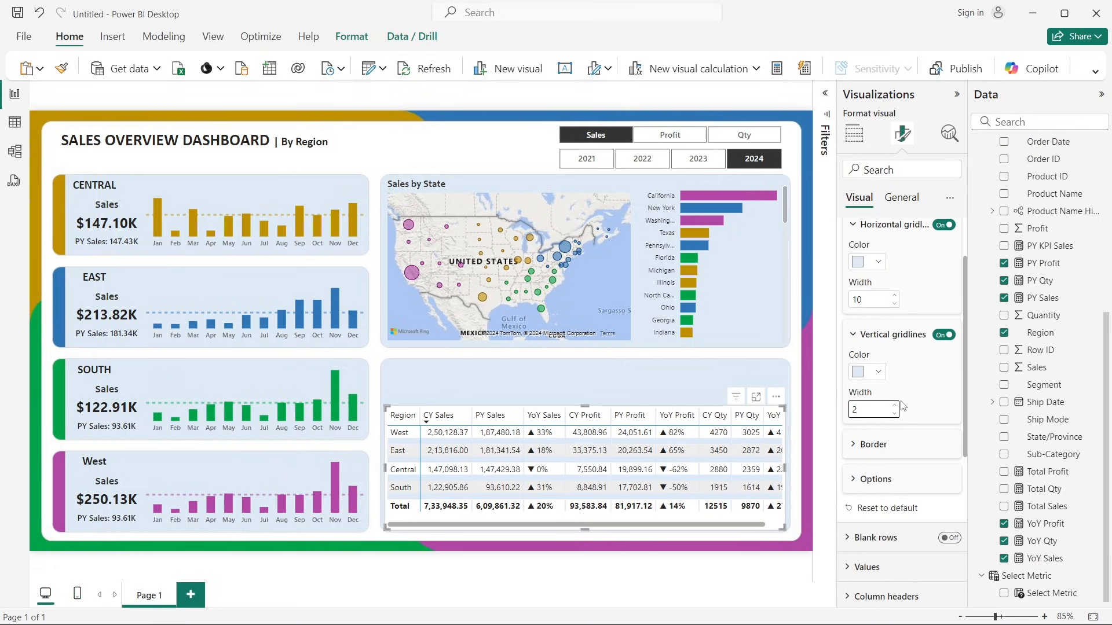
pyautogui.click(921, 360)
# Step: Change the colour of the matrix grid's border, choosing a grey shade from the theme colours
pyautogui.scroll(-3, 921, 364)
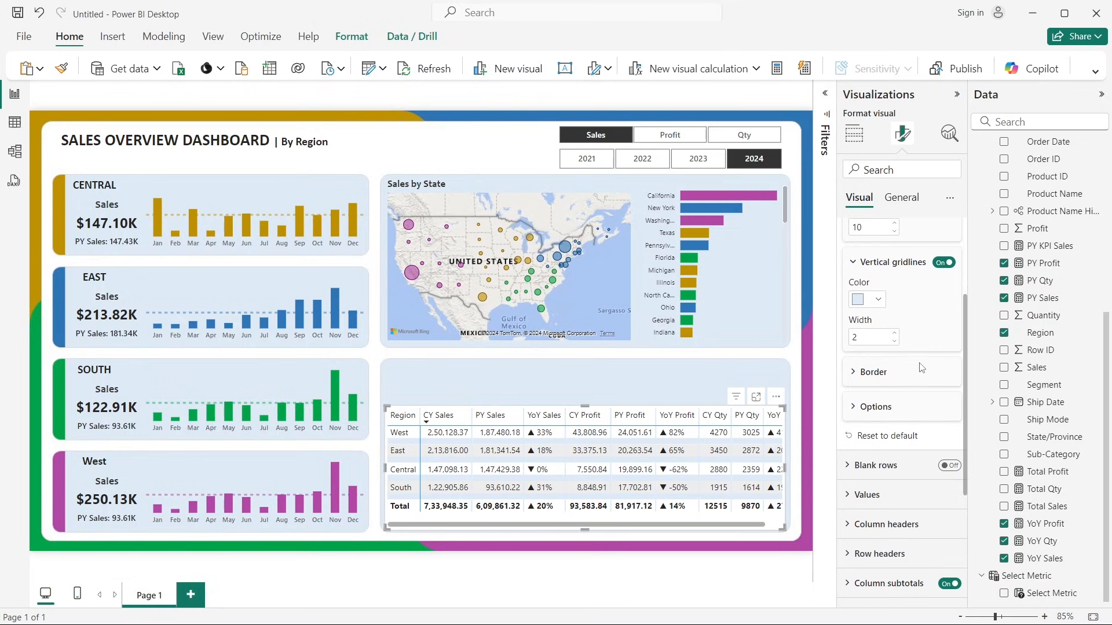
pyautogui.click(864, 382)
pyautogui.scroll(-8, 864, 385)
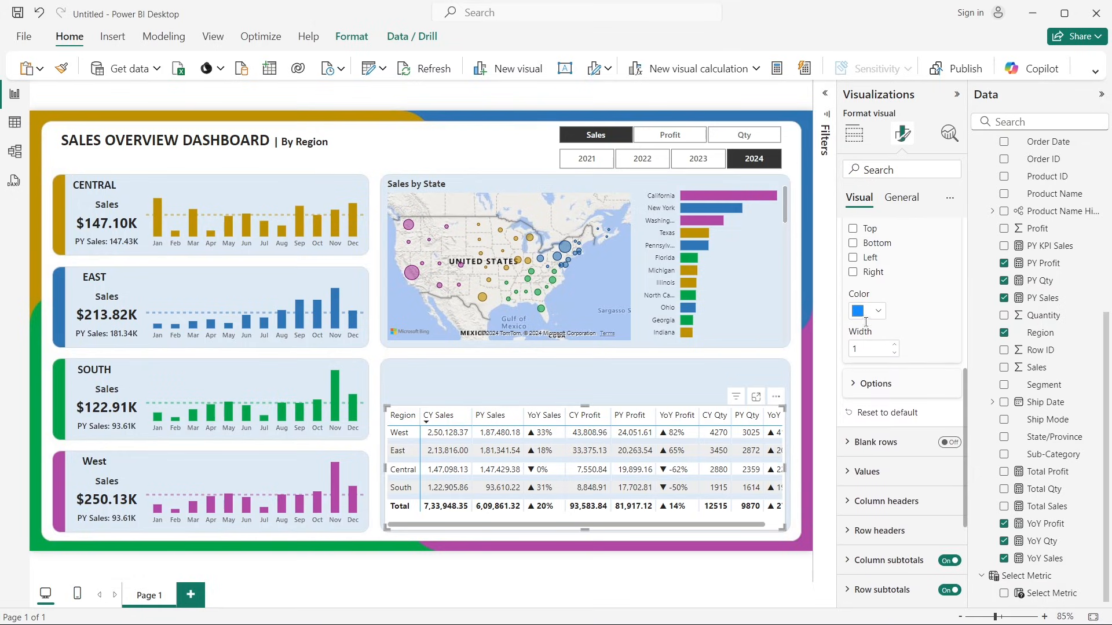
pyautogui.click(864, 311)
pyautogui.click(868, 453)
pyautogui.click(875, 321)
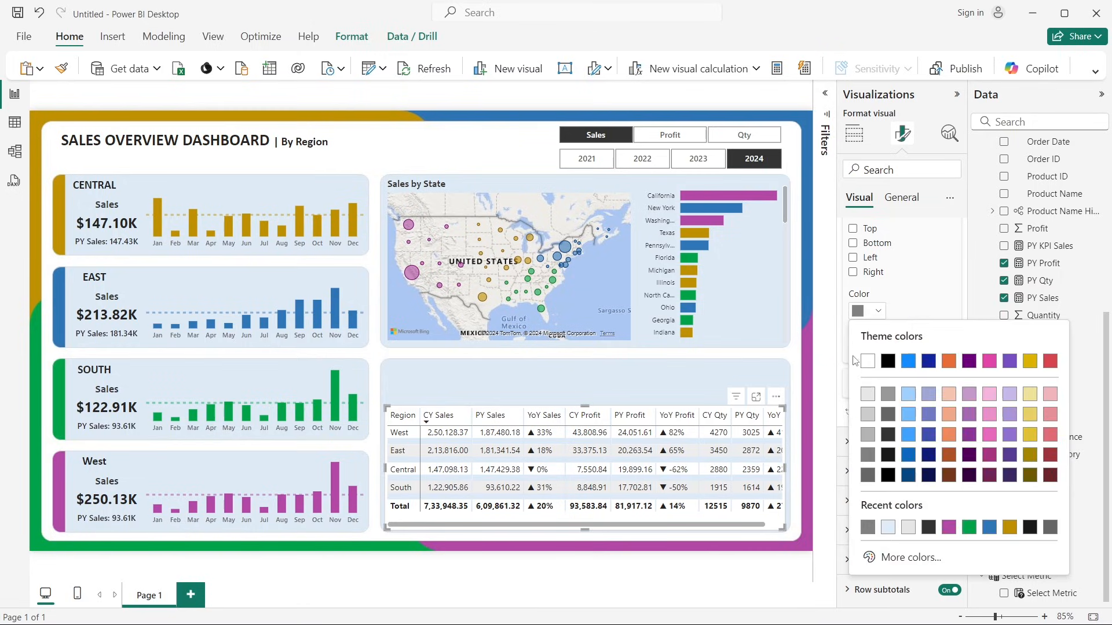
pyautogui.click(905, 357)
pyautogui.scroll(-3, 907, 350)
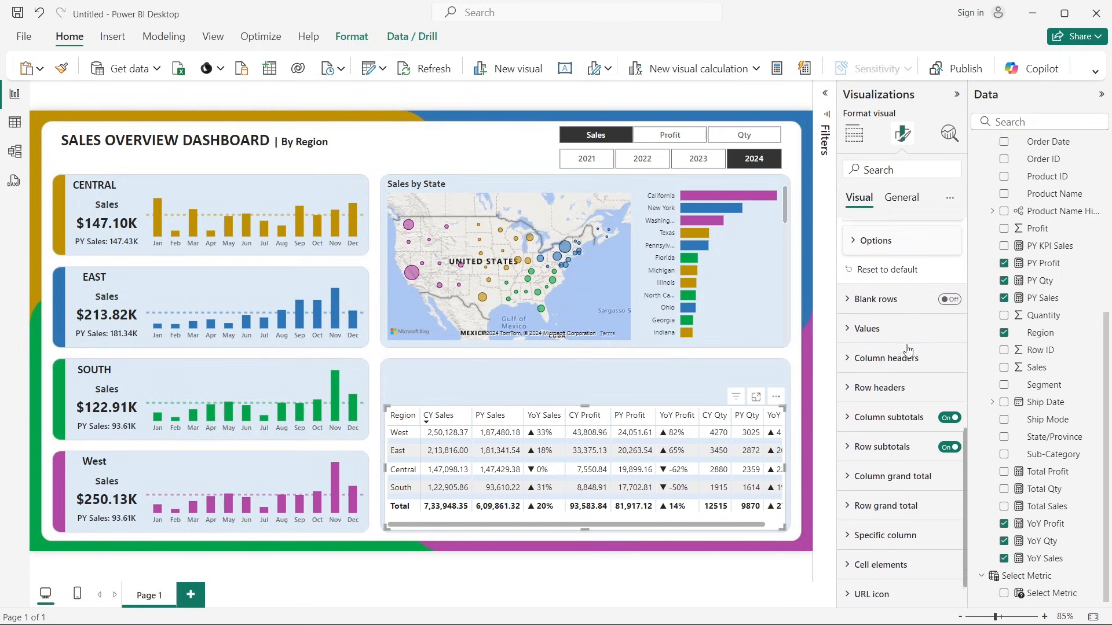
# Step: Set the region matrix's values font to Segoe UI Semibold at size 9
pyautogui.click(879, 292)
pyautogui.scroll(-2, 879, 298)
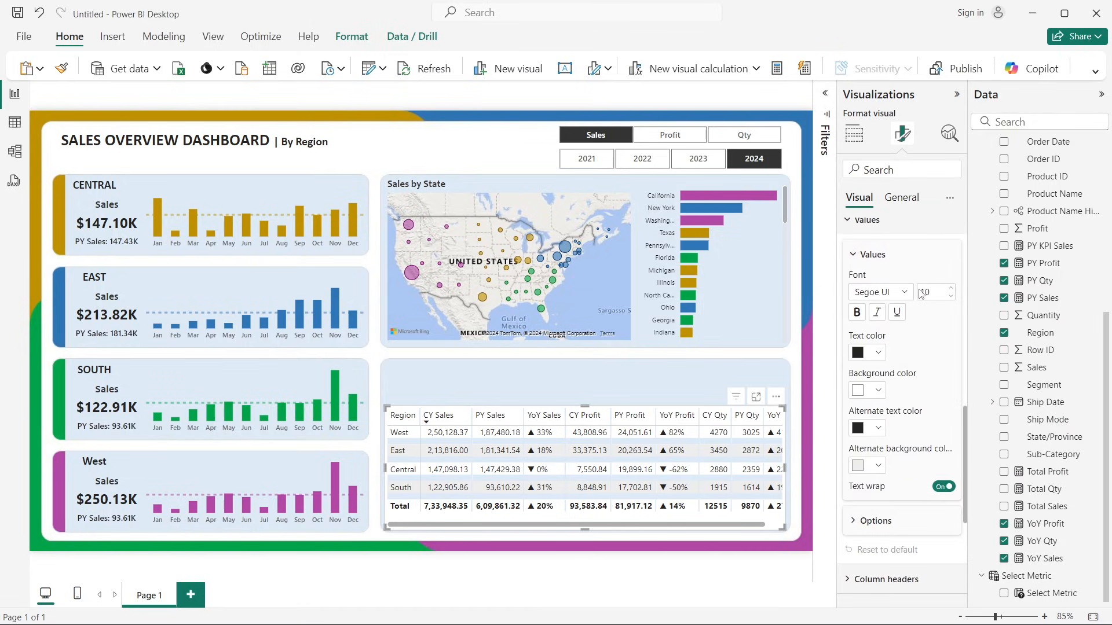
pyautogui.click(907, 296)
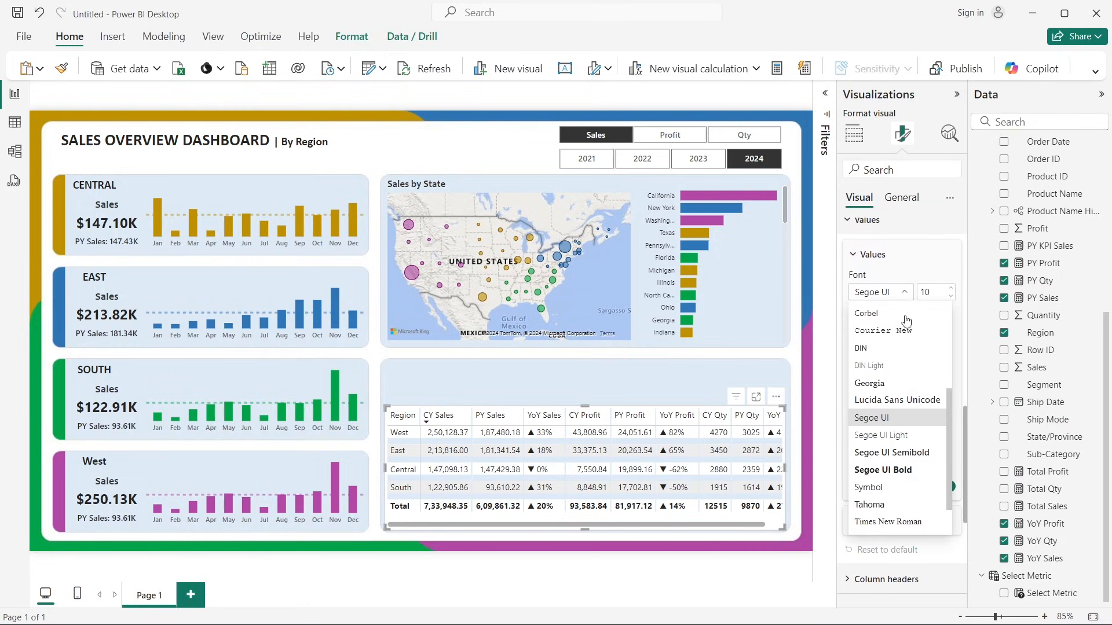
pyautogui.click(911, 452)
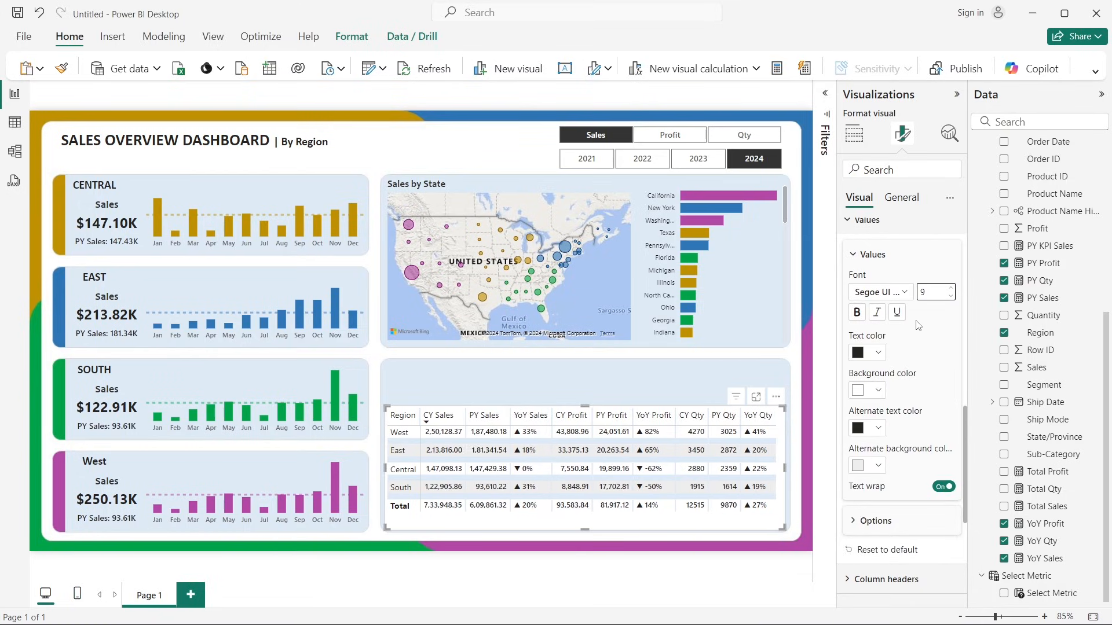
# Step: Set both the background and alternate background colours of the matrix values to the recently used light blue
pyautogui.click(877, 354)
pyautogui.click(878, 356)
pyautogui.click(873, 393)
pyautogui.click(928, 327)
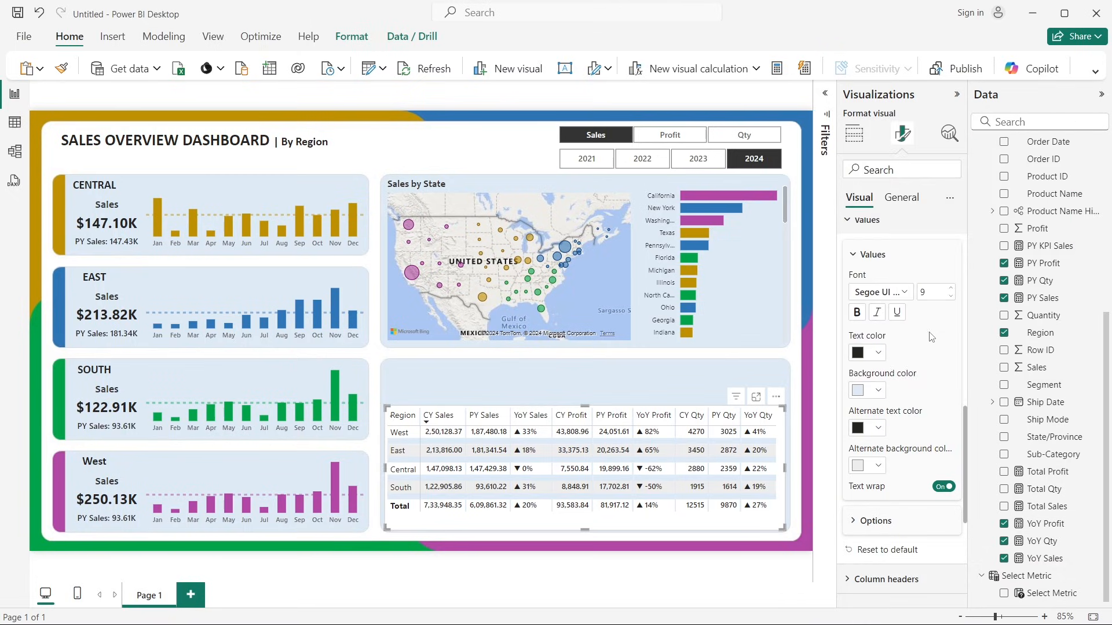
pyautogui.click(878, 466)
pyautogui.click(868, 403)
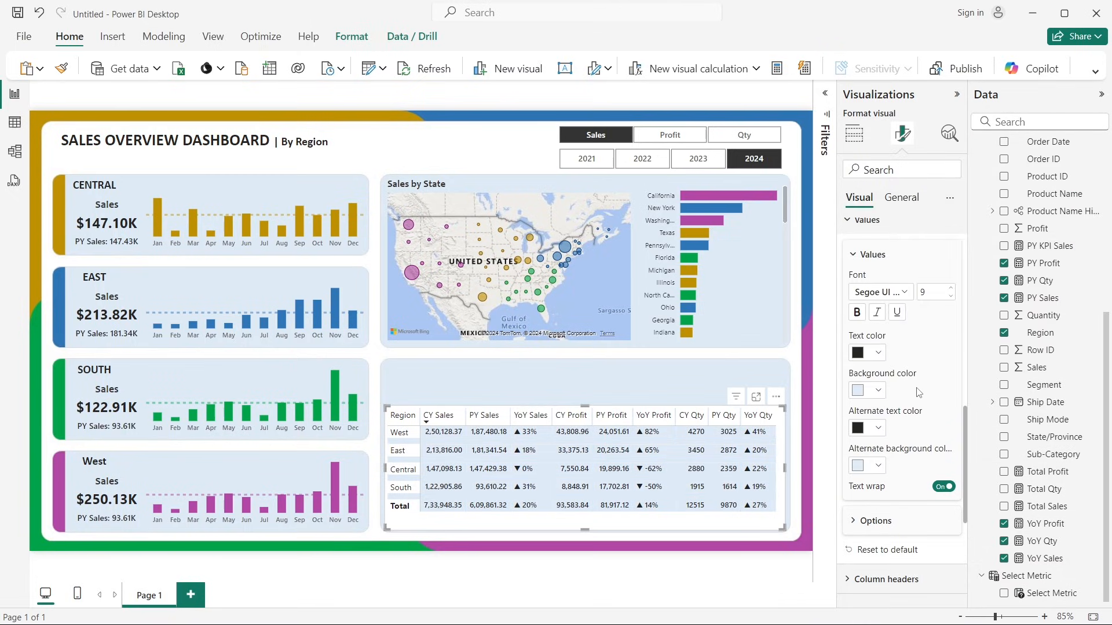
# Step: Give the matrix's column headers the recently used light-blue background and the Segoe UI Semibold font
pyautogui.scroll(-5, 920, 387)
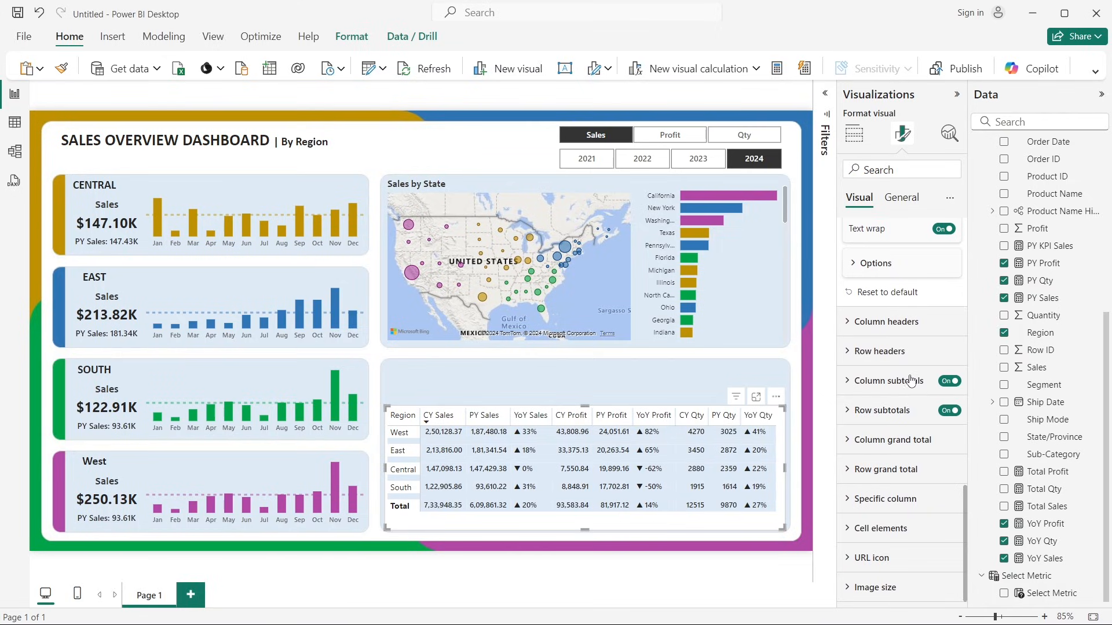
pyautogui.click(880, 322)
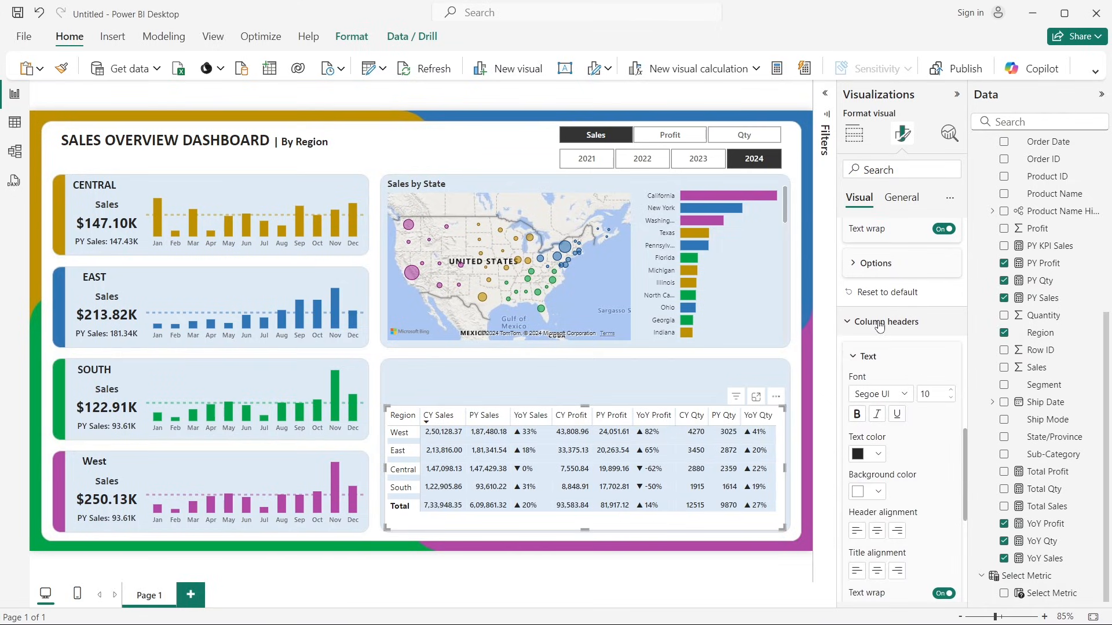
pyautogui.scroll(-1, 879, 323)
pyautogui.scroll(-1, 879, 324)
pyautogui.click(864, 421)
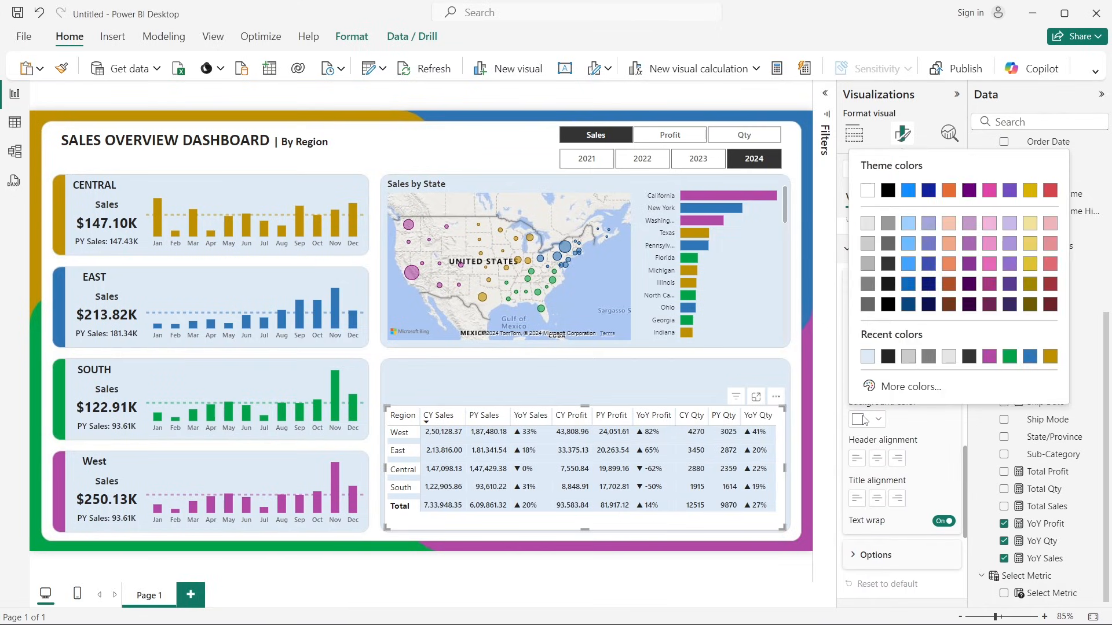
pyautogui.click(869, 362)
pyautogui.scroll(-2, 922, 385)
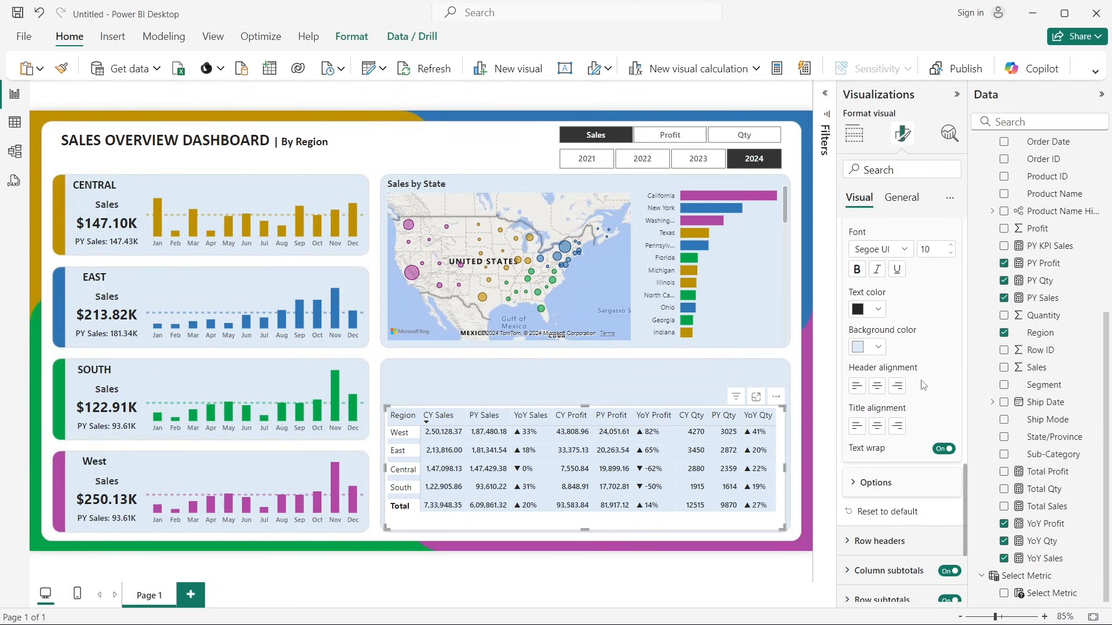
pyautogui.scroll(-1, 922, 385)
pyautogui.scroll(3, 884, 261)
pyautogui.click(897, 323)
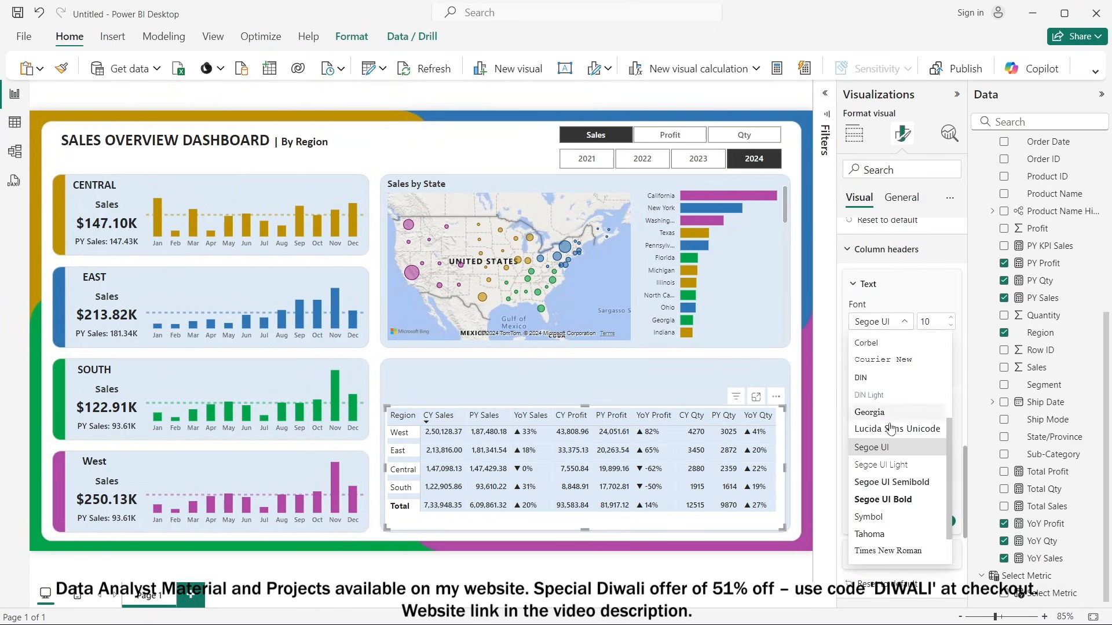
pyautogui.click(882, 483)
# Step: Give the matrix's row headers the recently used light-blue background and the Segoe UI Semibold font
pyautogui.scroll(-6, 919, 359)
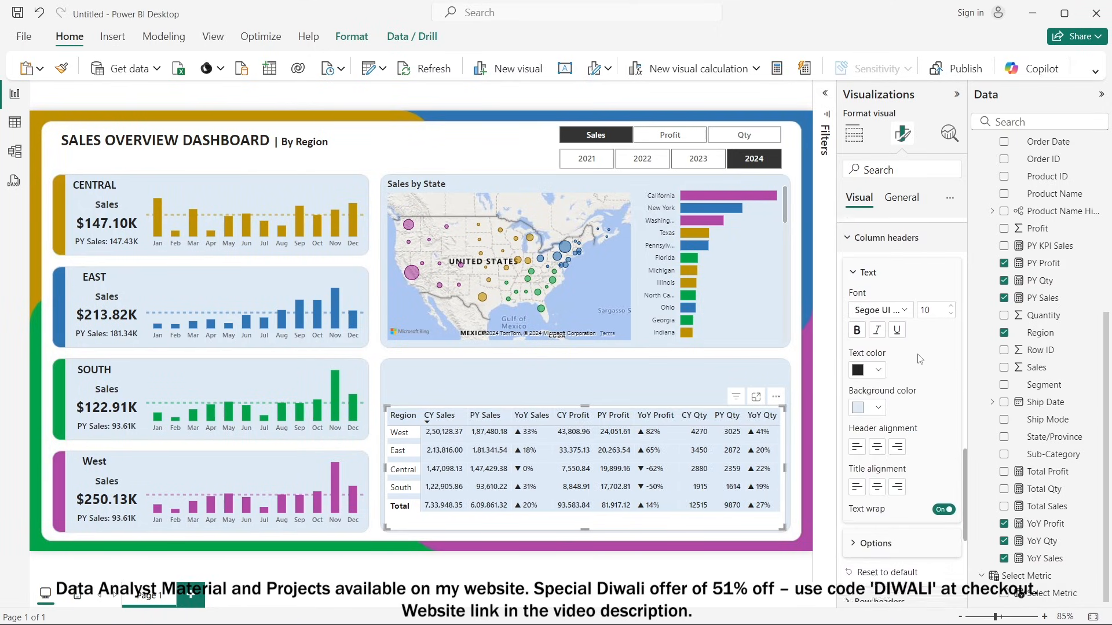
pyautogui.click(872, 362)
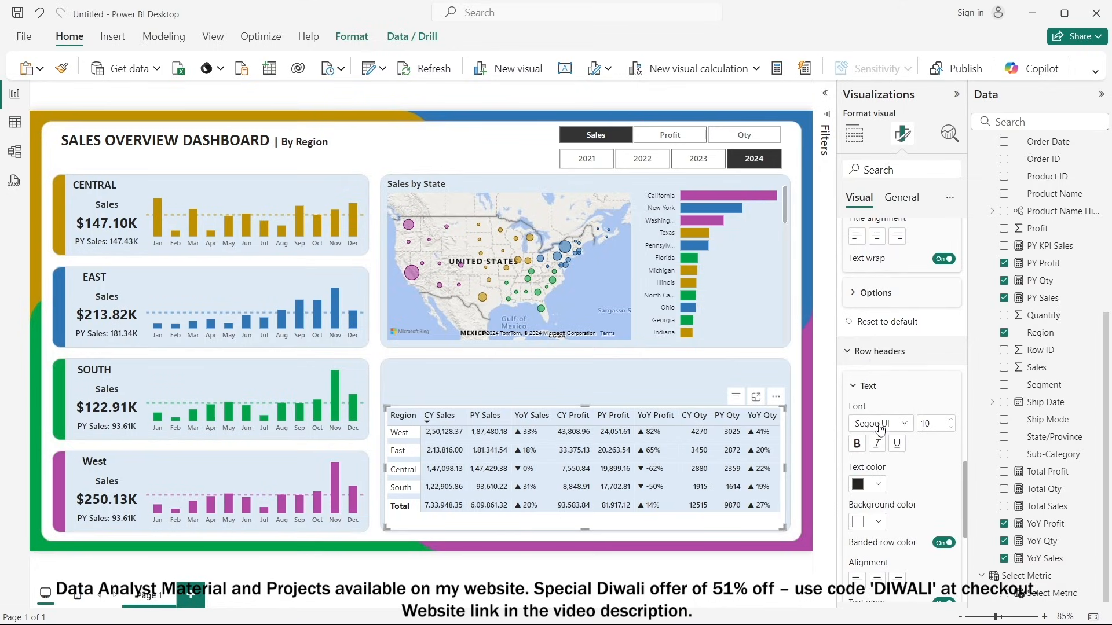
pyautogui.scroll(-3, 880, 419)
pyautogui.click(878, 377)
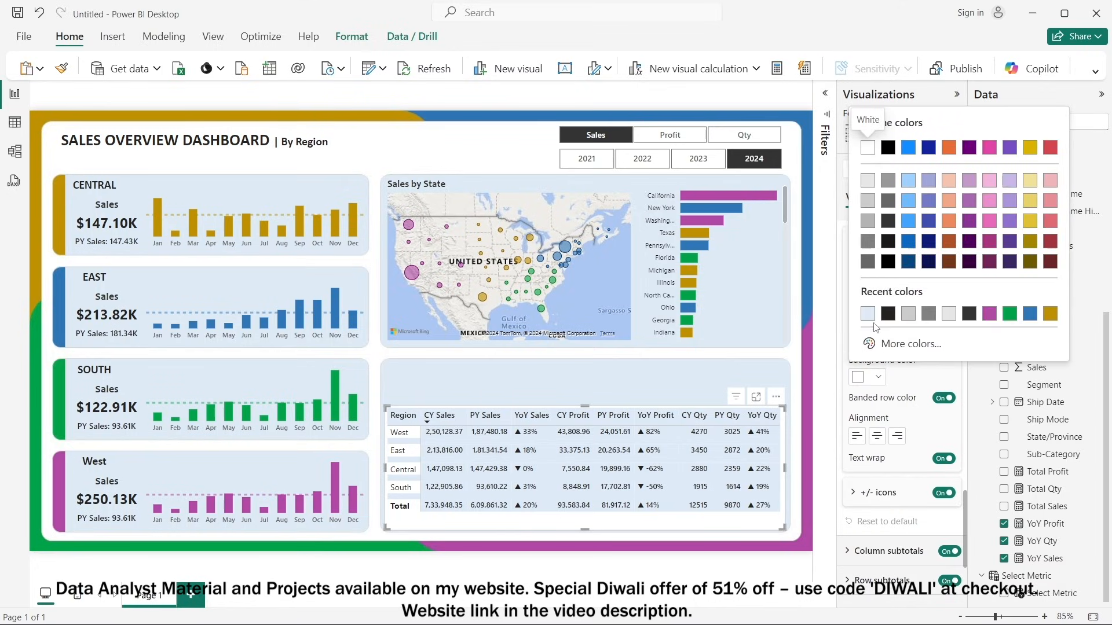
pyautogui.click(858, 149)
pyautogui.click(866, 343)
pyautogui.click(867, 343)
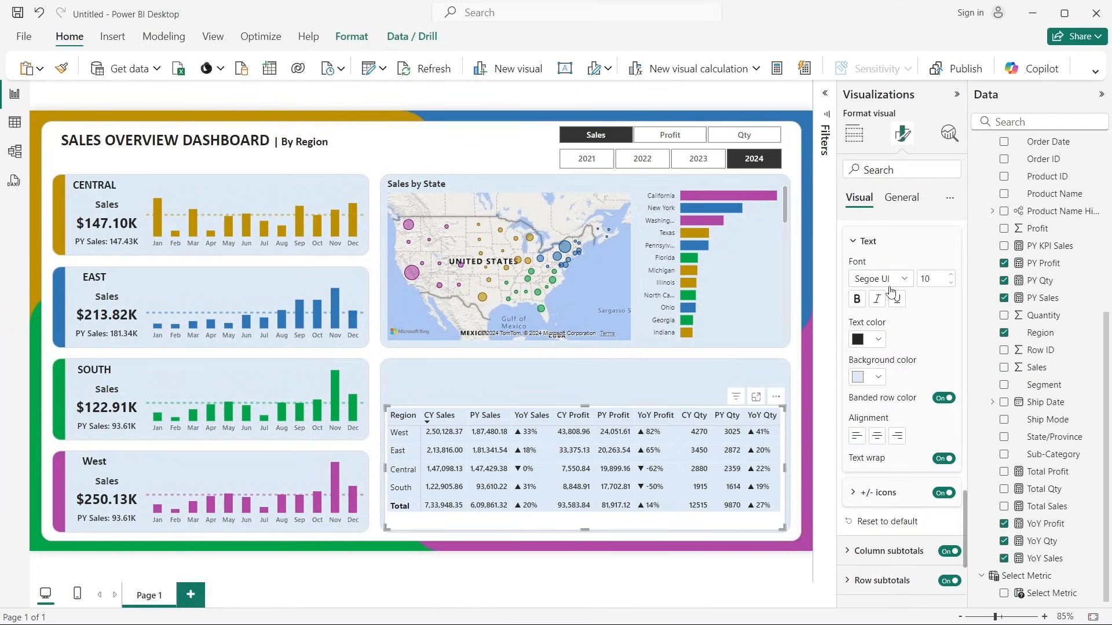
pyautogui.click(889, 283)
pyautogui.click(890, 438)
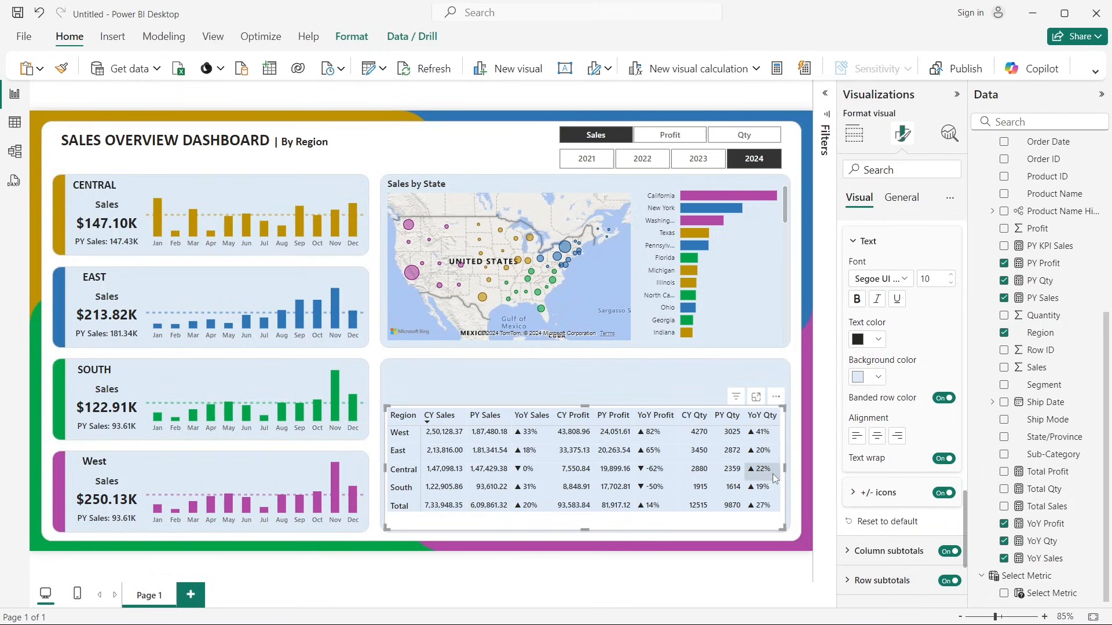
# Step: Turn off the matrix's background effect and move the matrix slightly down within its light-blue panel
pyautogui.click(897, 199)
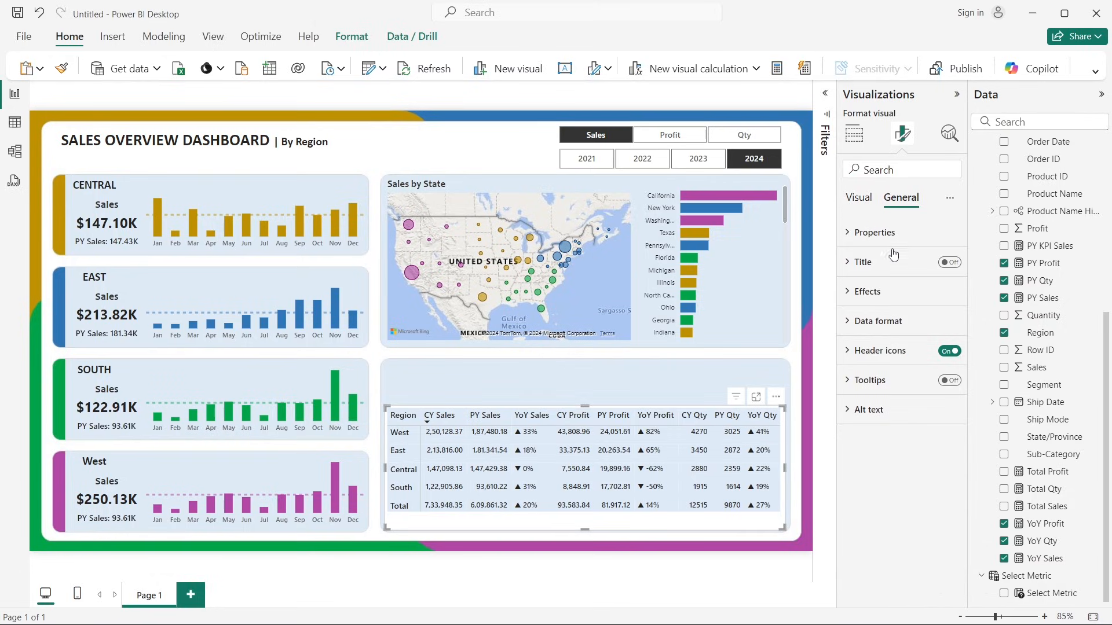
pyautogui.click(895, 292)
pyautogui.click(945, 329)
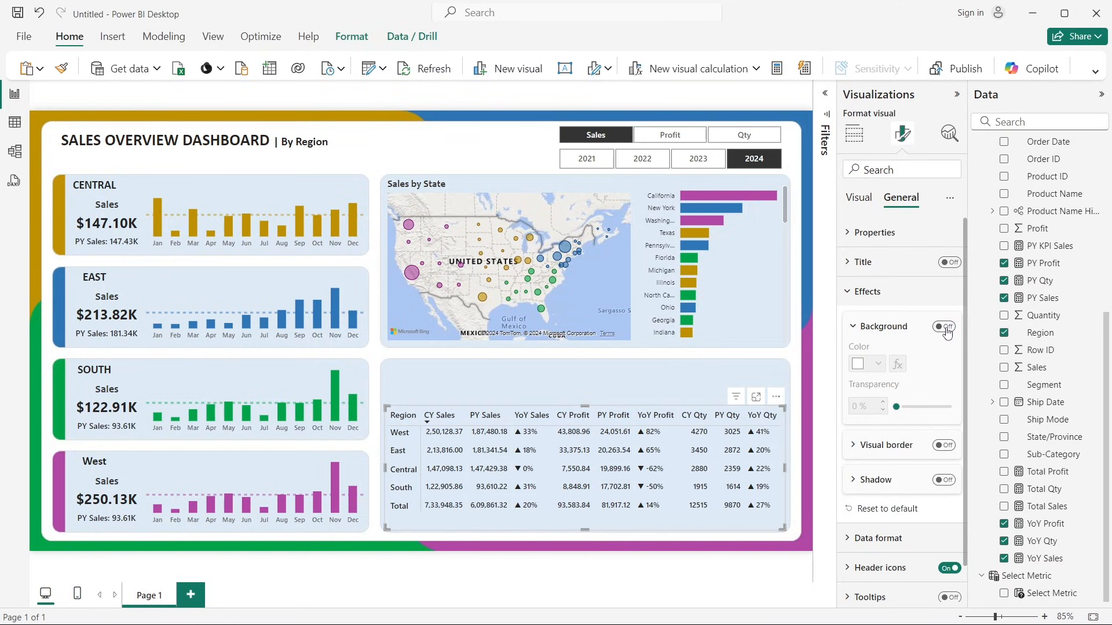
pyautogui.moveTo(611, 410); pyautogui.dragTo(613, 418)
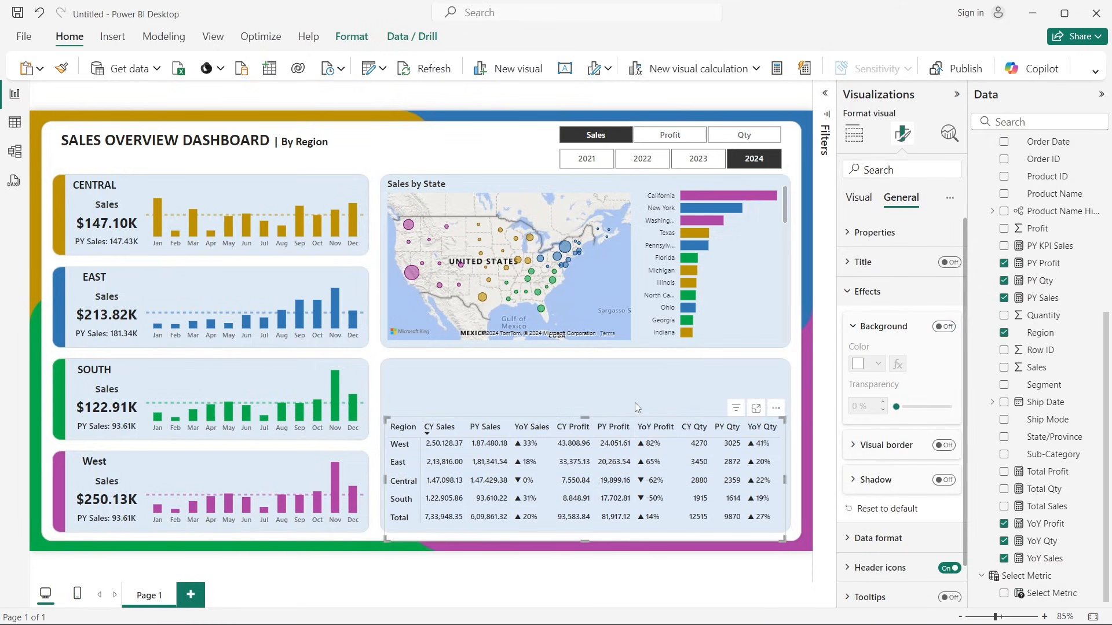
pyautogui.click(800, 380)
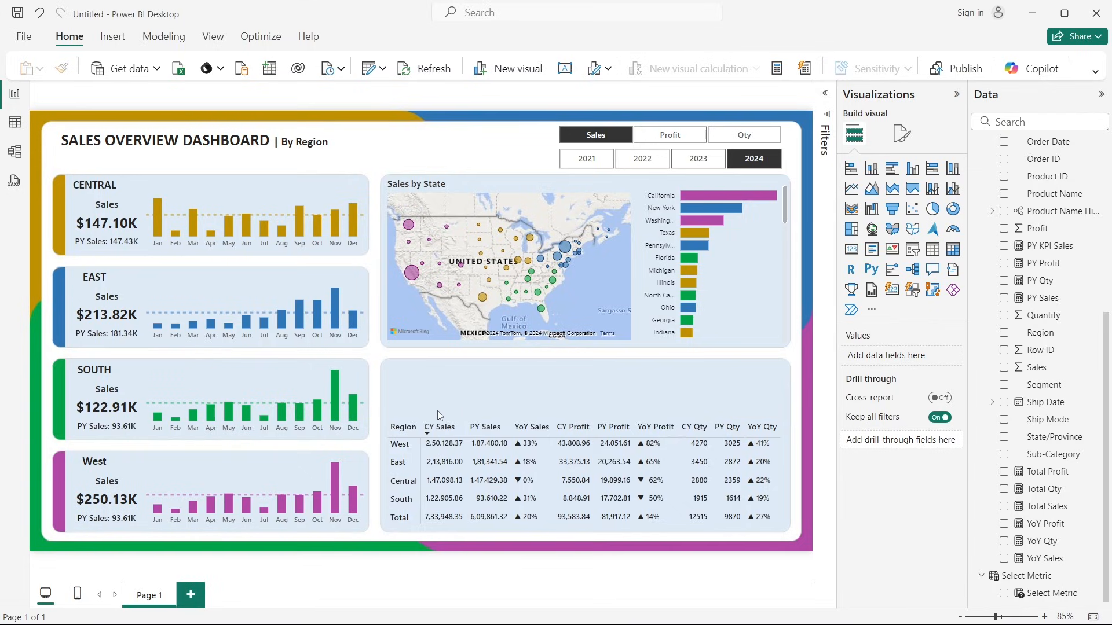
# Step: Set the display units of the matrix's CY Sales column to Thousands through its specific column formatting
pyautogui.click(411, 424)
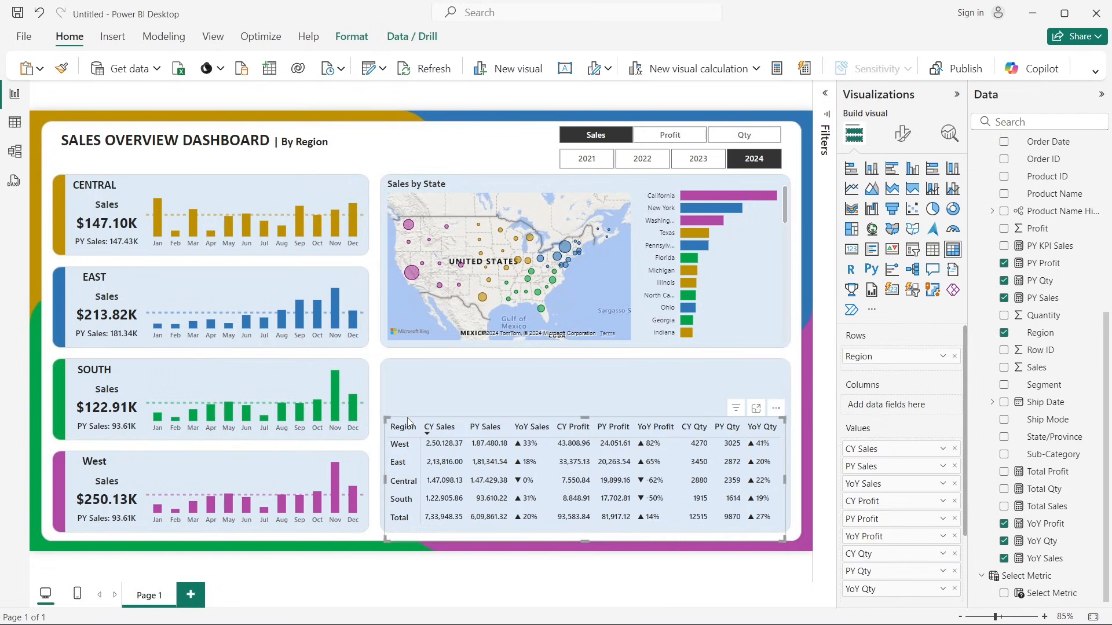
pyautogui.click(905, 133)
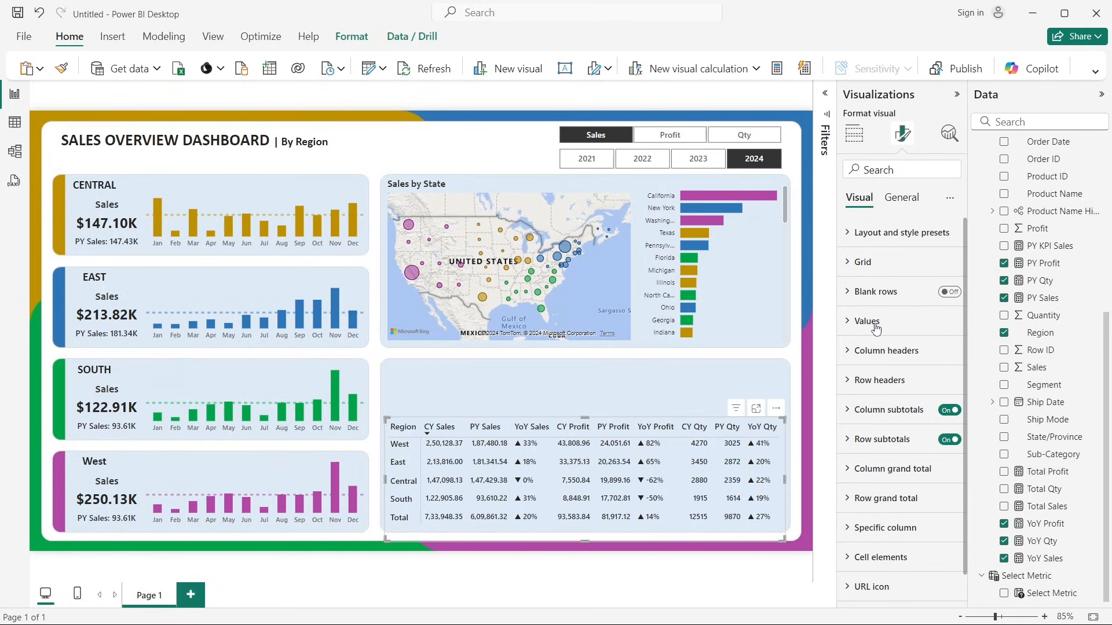
pyautogui.scroll(-1, 876, 329)
pyautogui.click(892, 499)
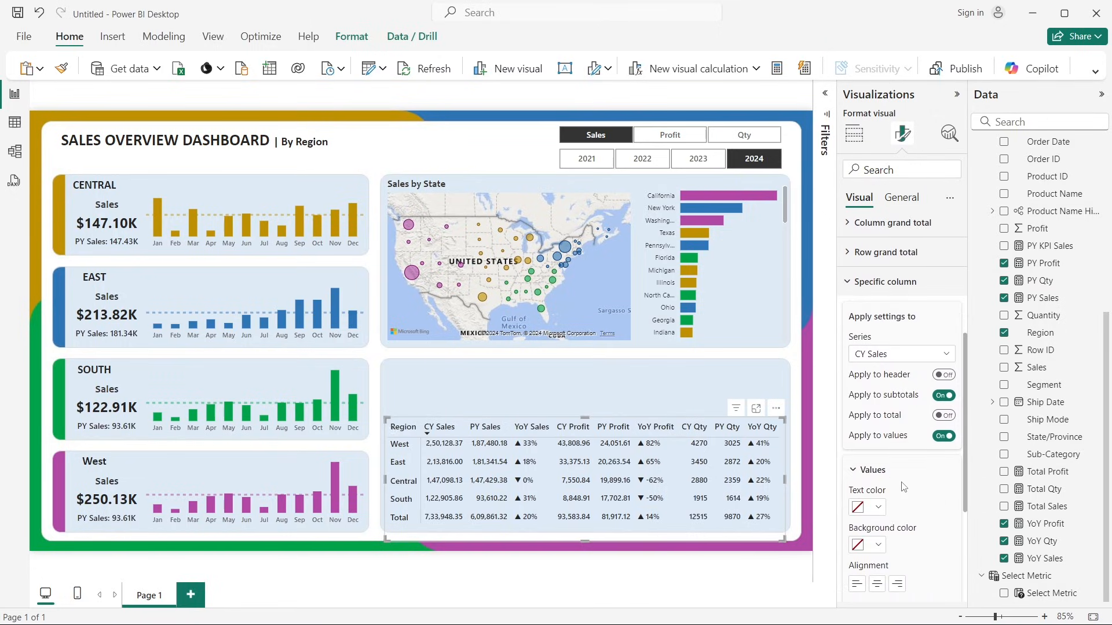
pyautogui.scroll(-2, 904, 481)
pyautogui.click(893, 284)
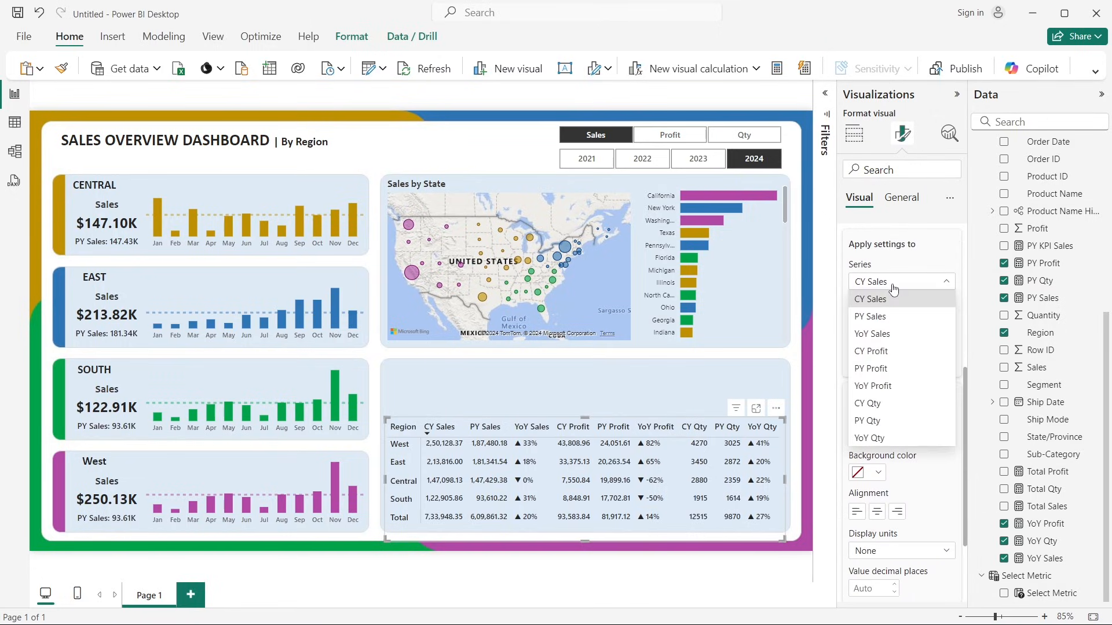
pyautogui.click(894, 284)
pyautogui.click(875, 551)
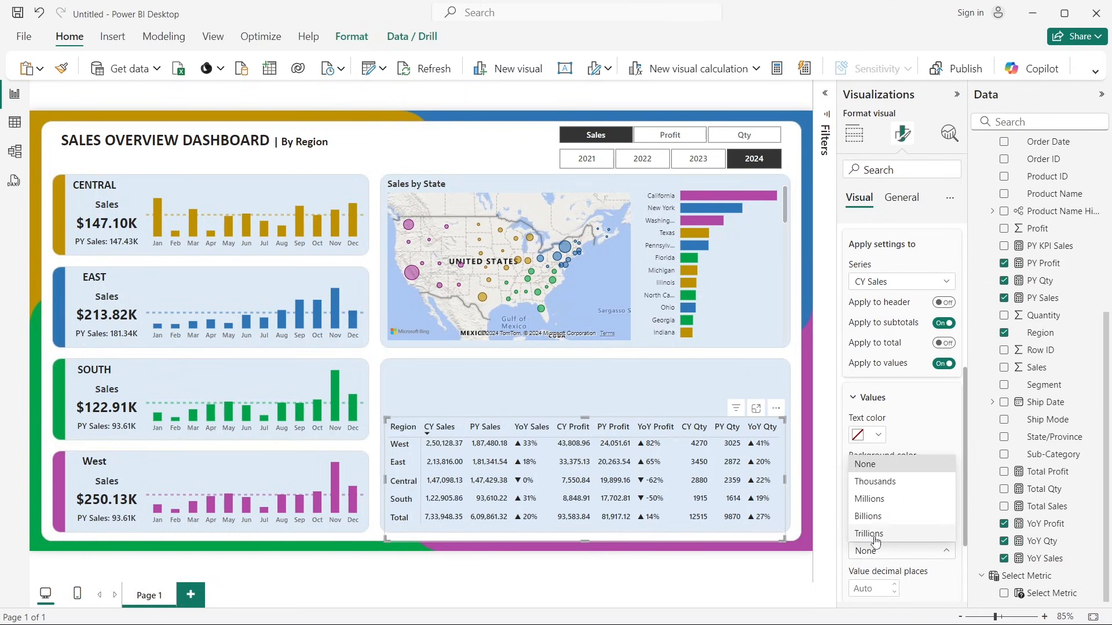
pyautogui.click(873, 482)
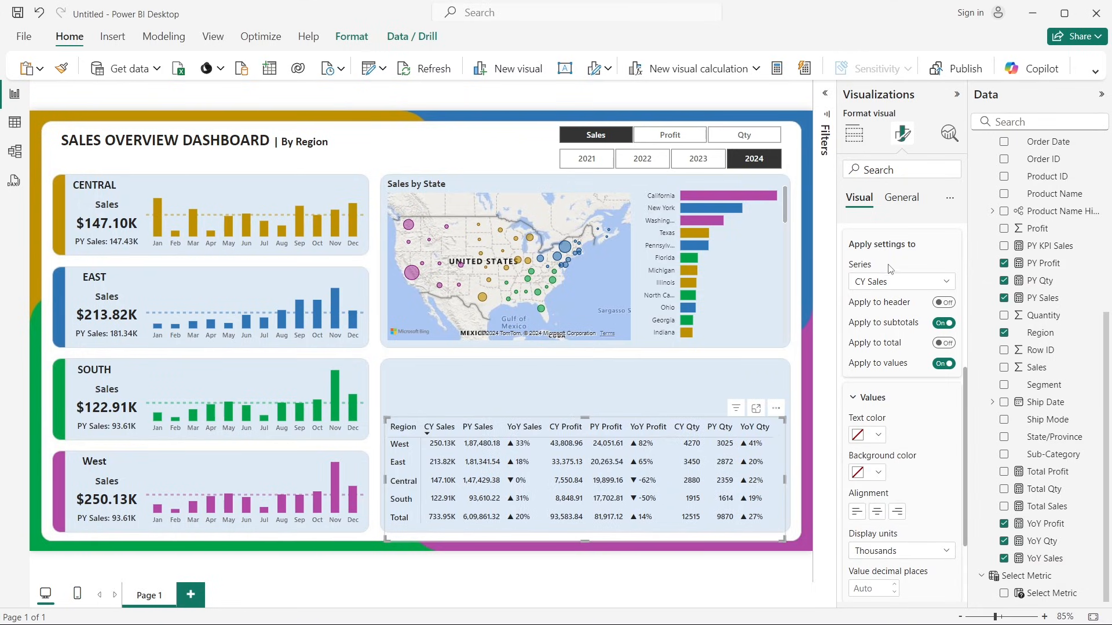
# Step: Set the display units of the matrix's PY Sales column to Thousands
pyautogui.click(889, 283)
pyautogui.click(871, 318)
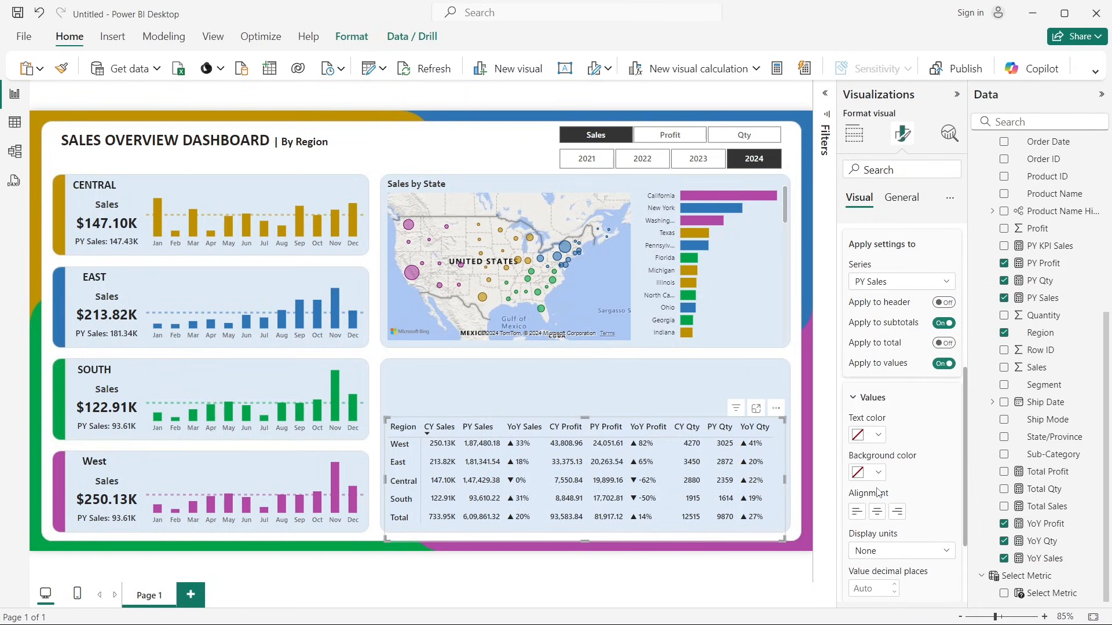
pyautogui.click(879, 552)
pyautogui.click(874, 482)
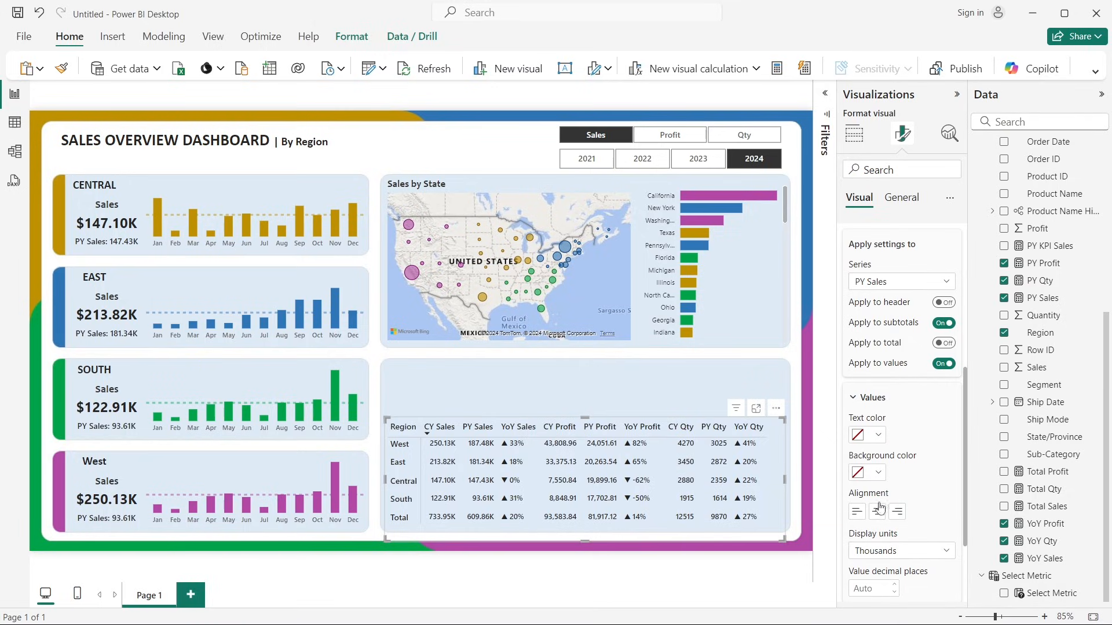
# Step: Set the display units of the matrix's CY Profit and PY Profit columns to Thousands
pyautogui.click(884, 282)
pyautogui.click(873, 350)
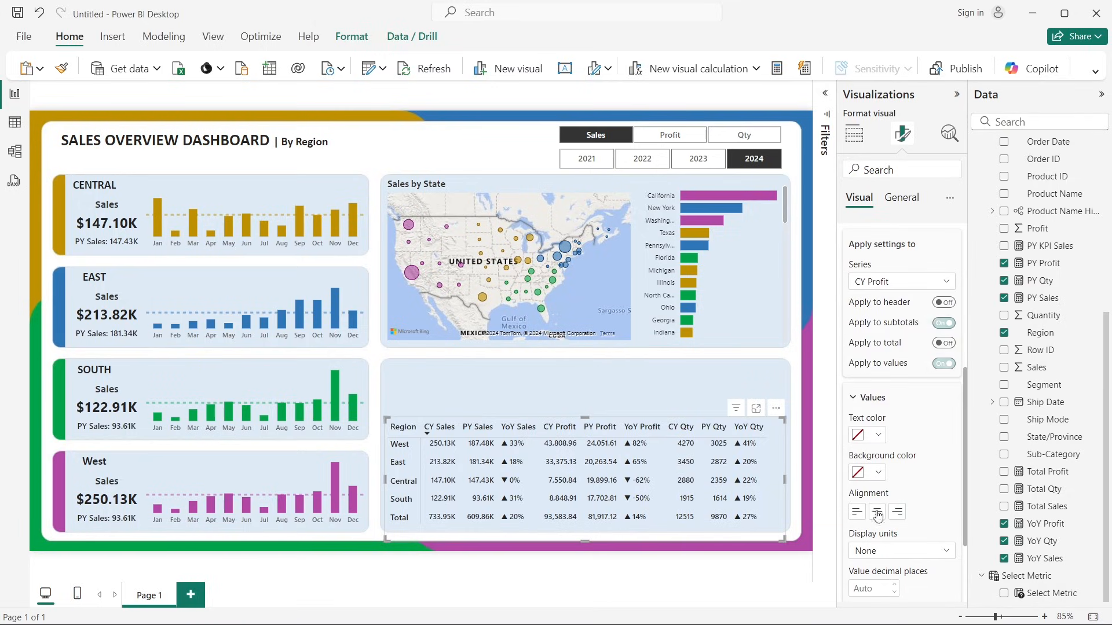
pyautogui.click(886, 552)
pyautogui.click(881, 483)
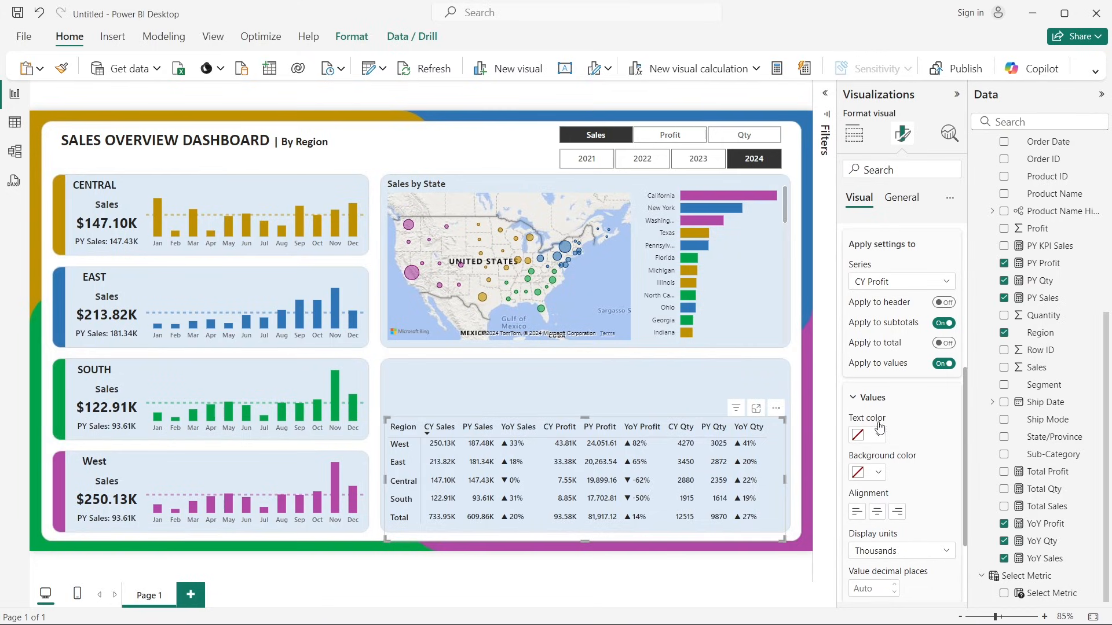
pyautogui.click(879, 281)
pyautogui.click(873, 370)
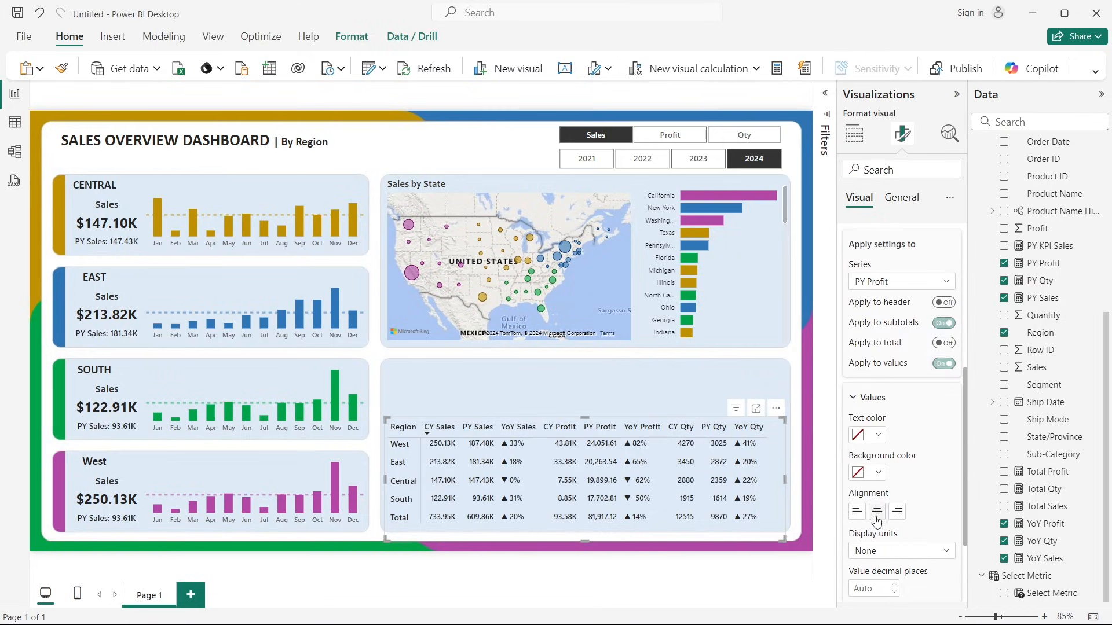
pyautogui.click(886, 552)
pyautogui.click(881, 483)
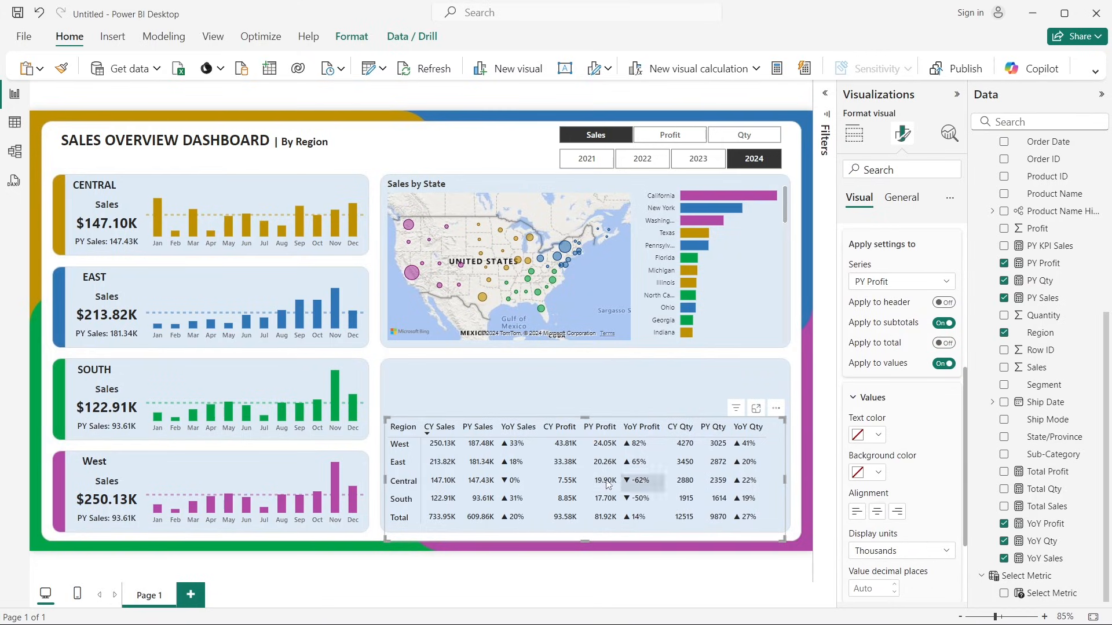
# Step: Format the CY Profit measure as dollar currency with 2 decimal places
pyautogui.scroll(5, 1041, 391)
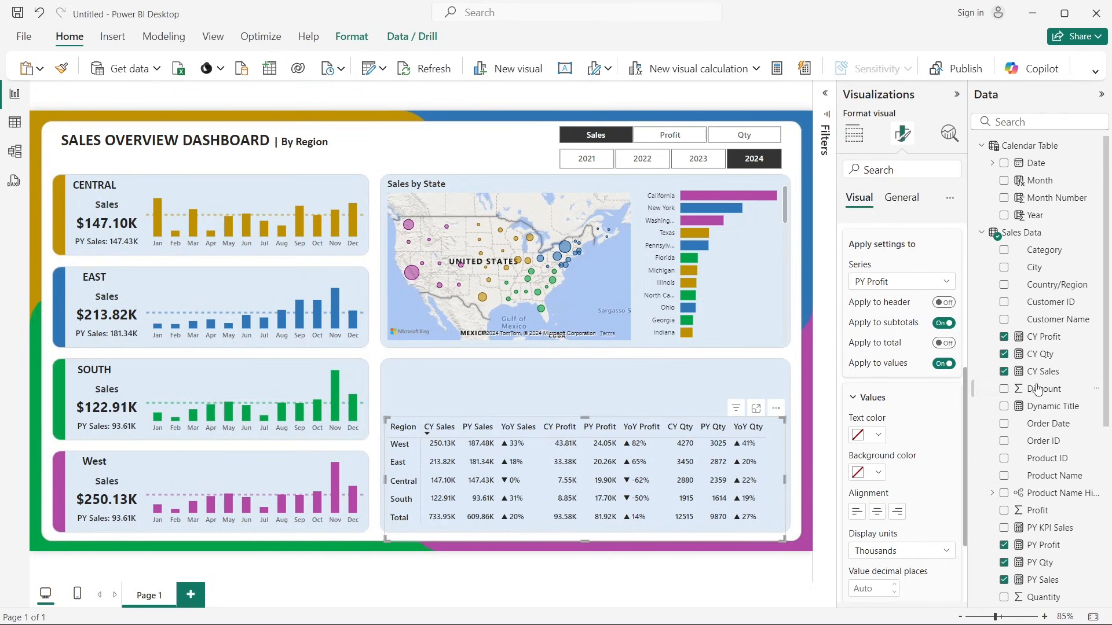
pyautogui.click(1051, 336)
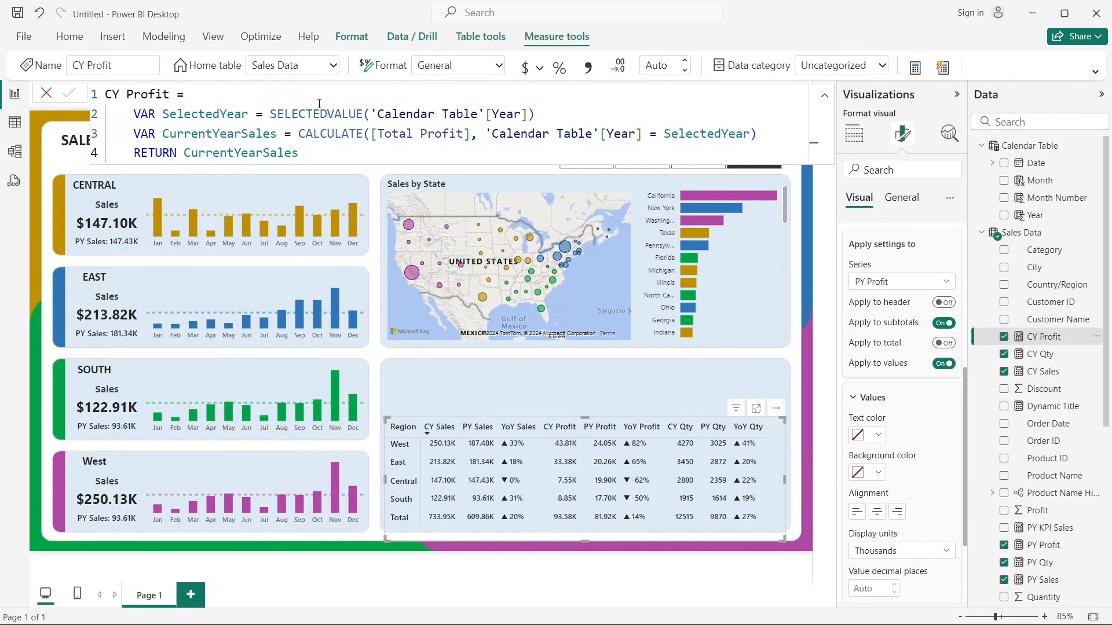
pyautogui.click(525, 67)
pyautogui.click(588, 67)
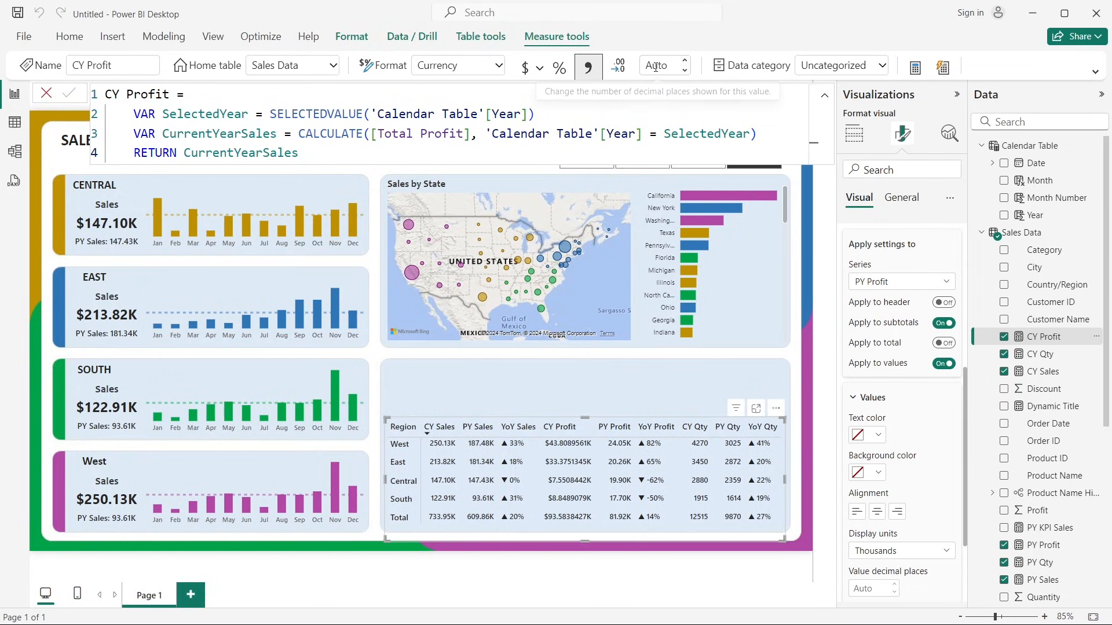
pyautogui.click(656, 65)
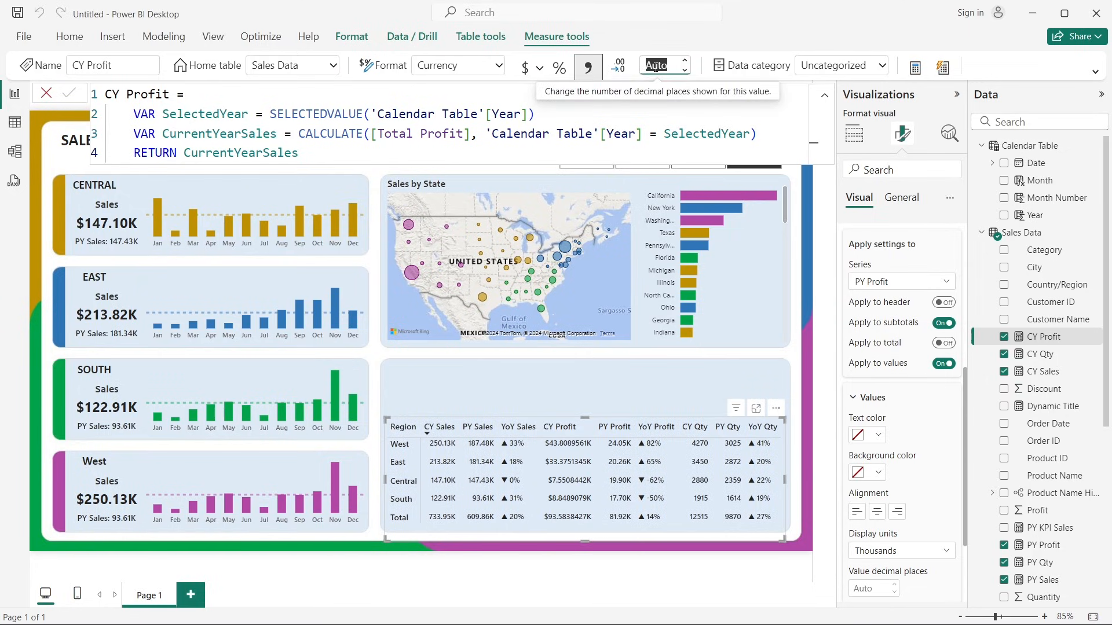
pyautogui.write('2')
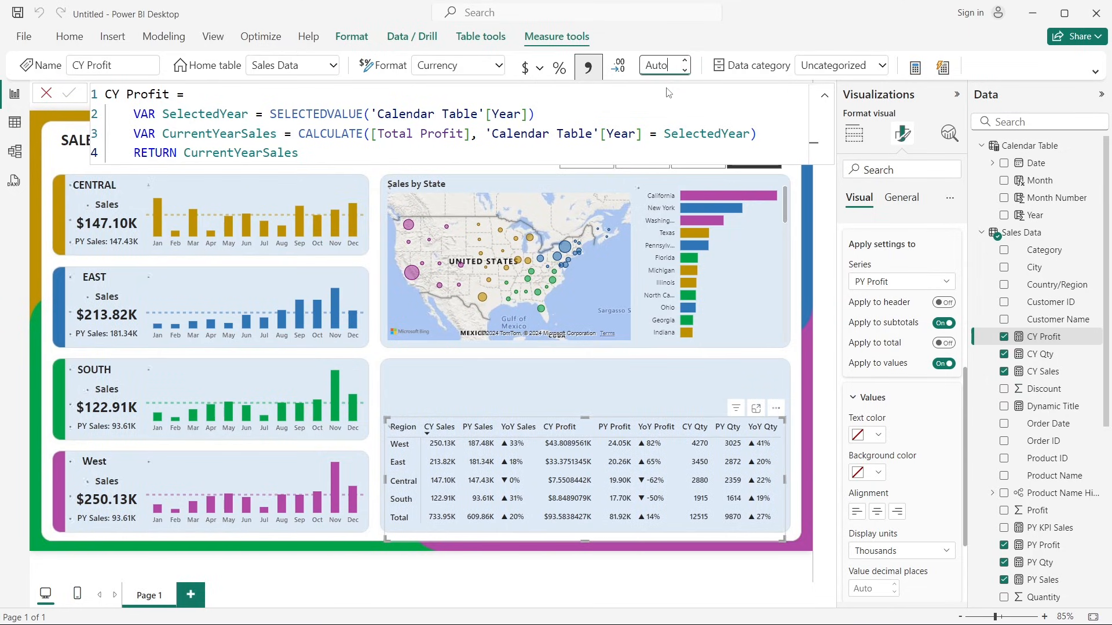
pyautogui.write('2')
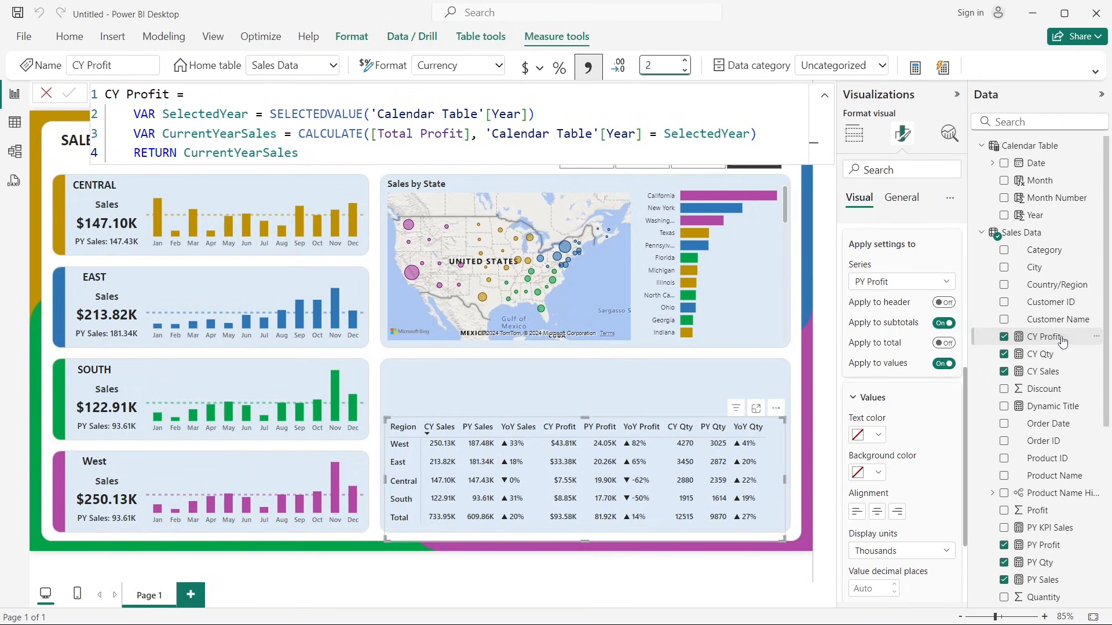
# Step: Format the CY Sales measure as dollar currency with 2 decimal places
pyautogui.click(1042, 354)
pyautogui.click(1042, 372)
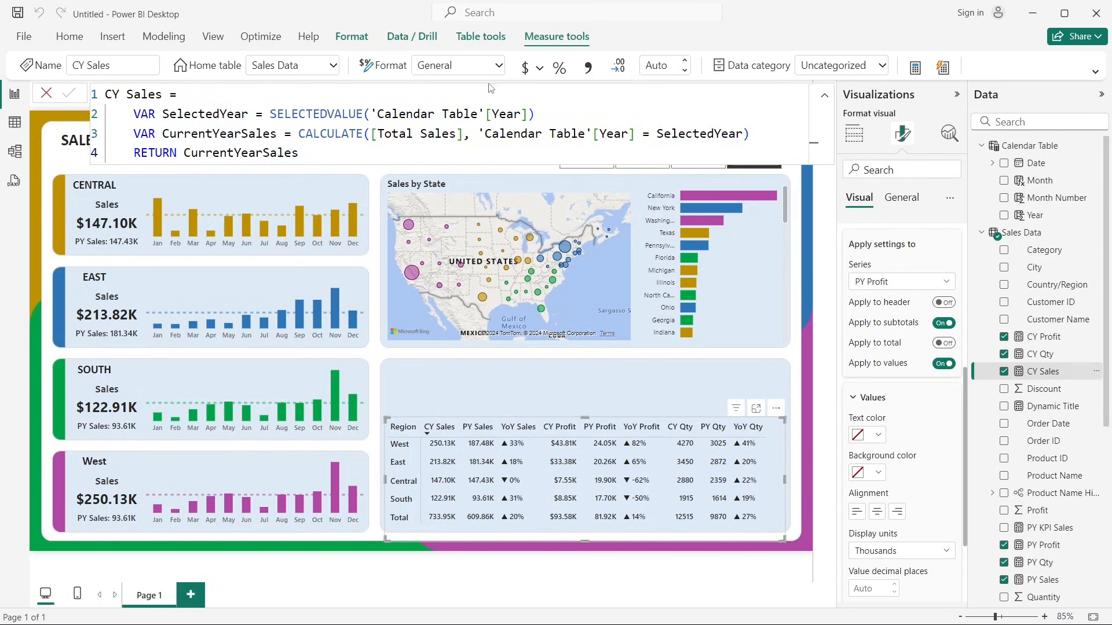
pyautogui.click(526, 69)
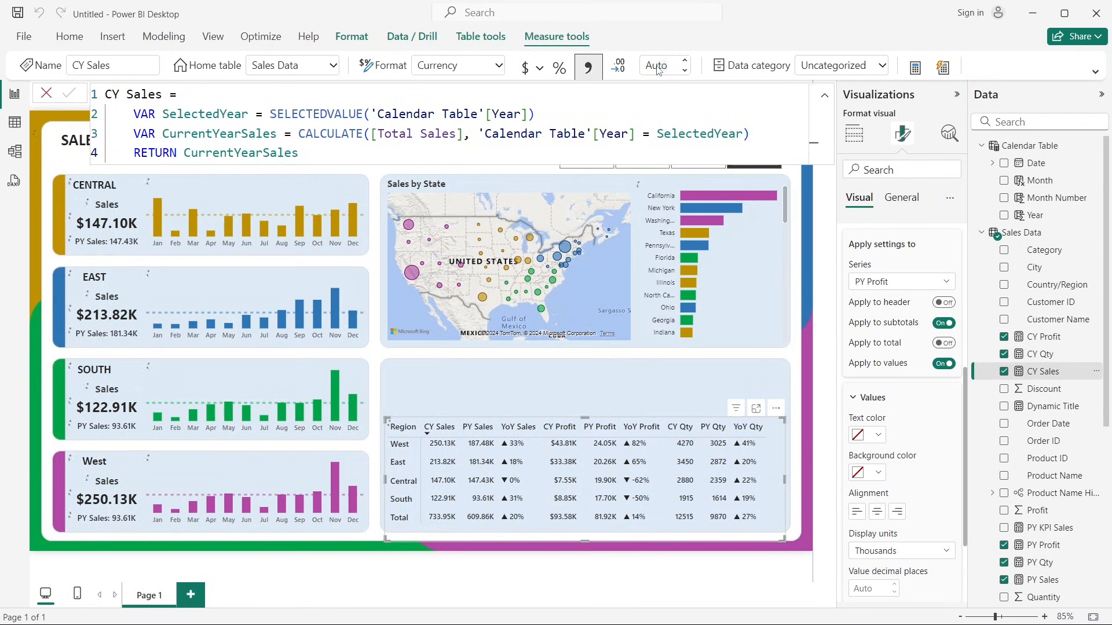
pyautogui.click(658, 66)
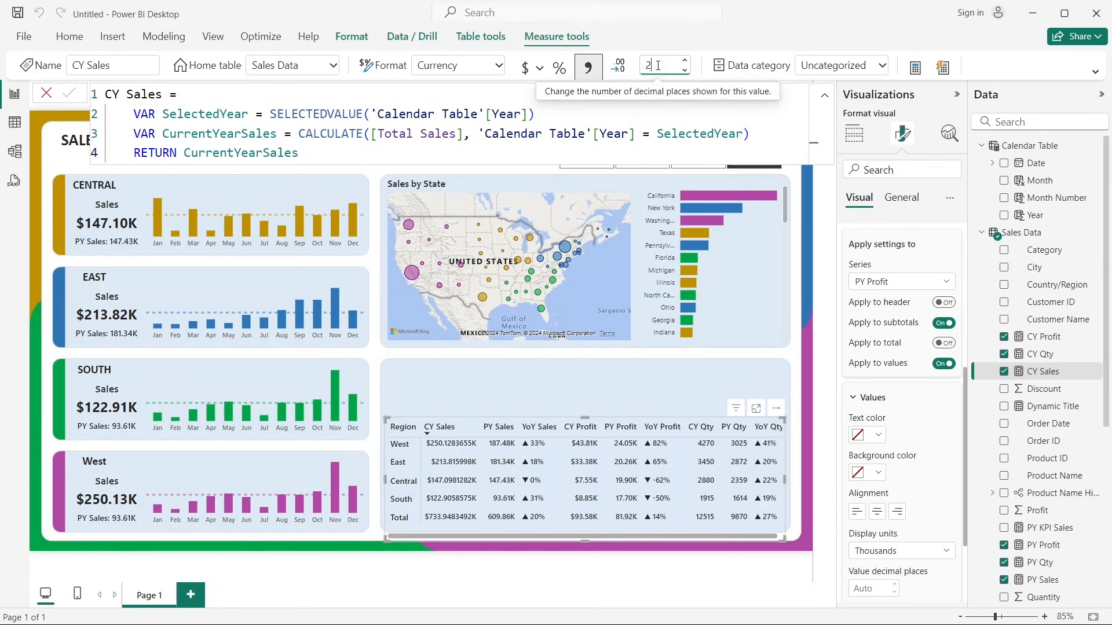
pyautogui.write('2')
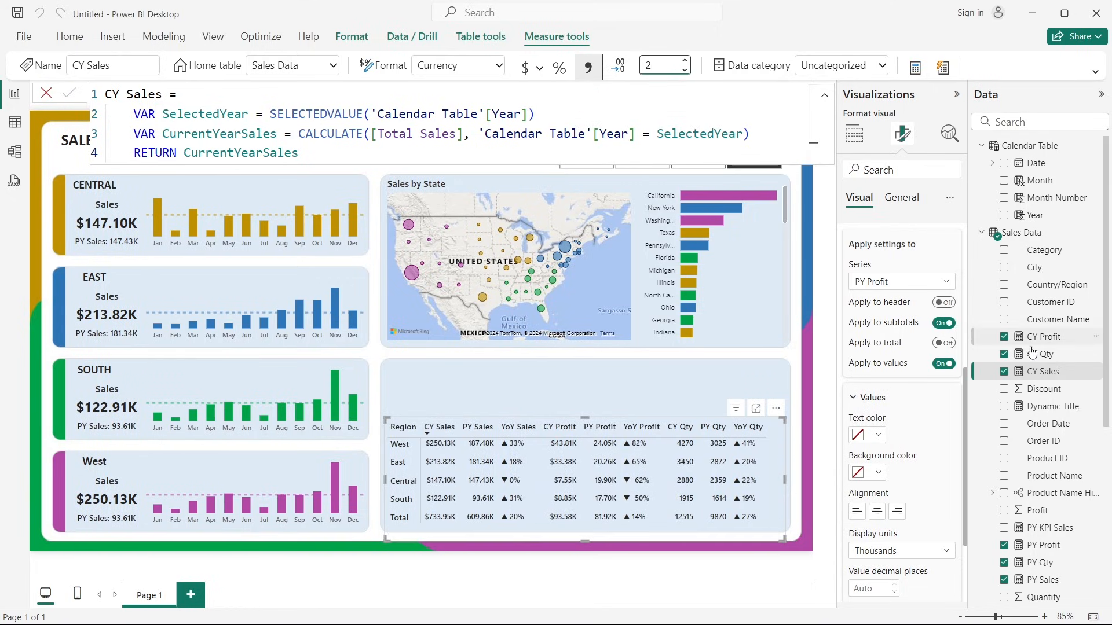
# Step: Format the PY Profit measure as dollar currency with 2 decimal places
pyautogui.scroll(-5, 1036, 289)
pyautogui.click(1040, 264)
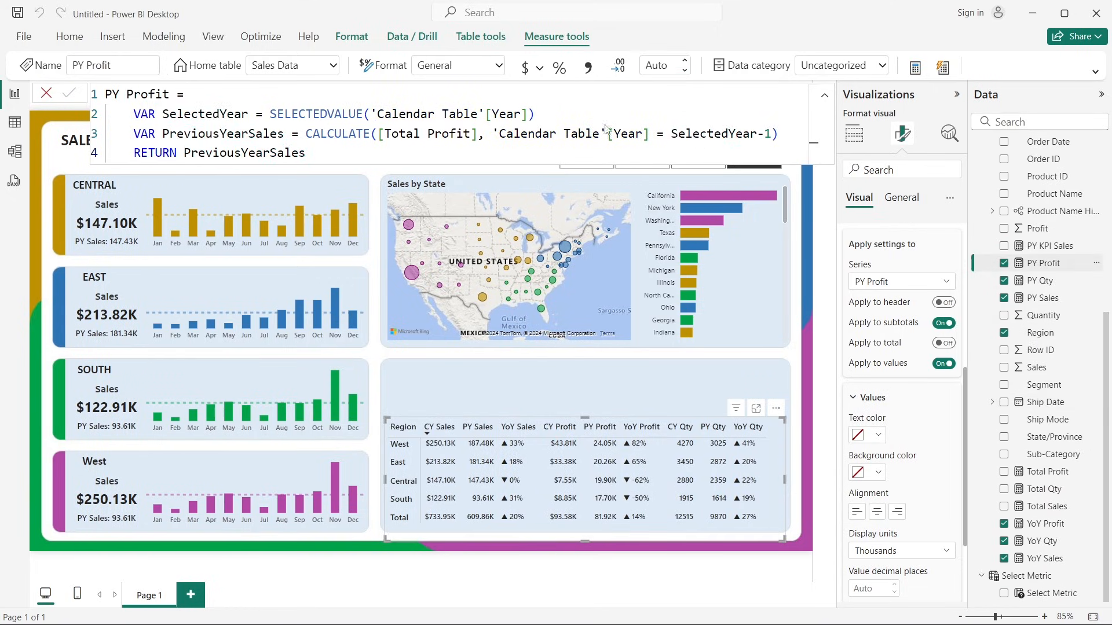
pyautogui.click(662, 66)
pyautogui.write('2')
pyautogui.press('Return')
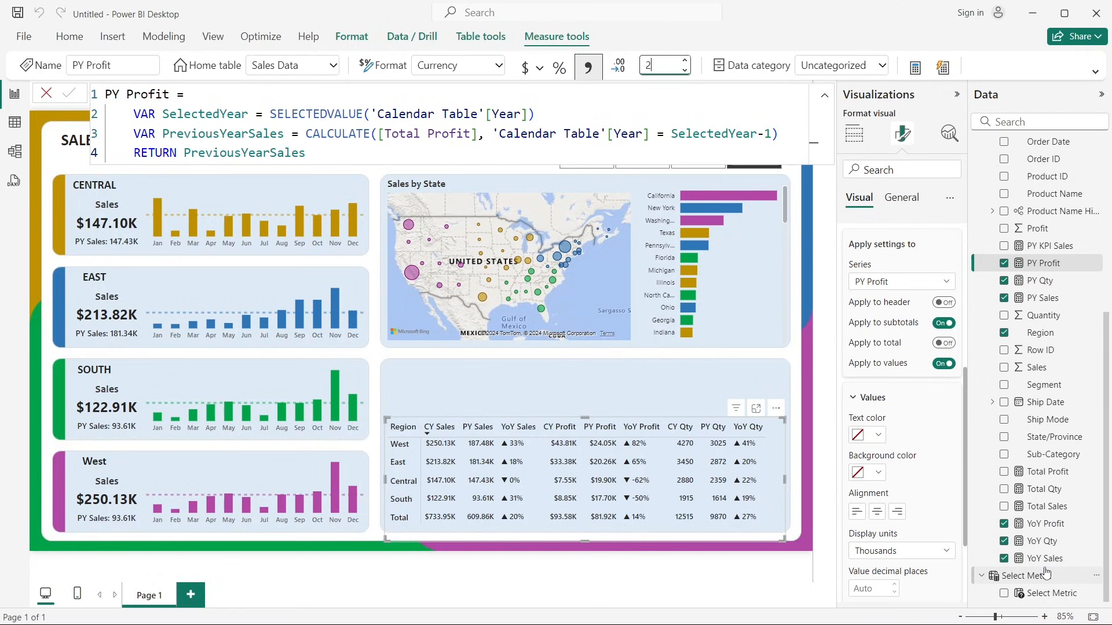
# Step: Format the PY Sales measure as dollar currency with 2 decimal places
pyautogui.click(1042, 298)
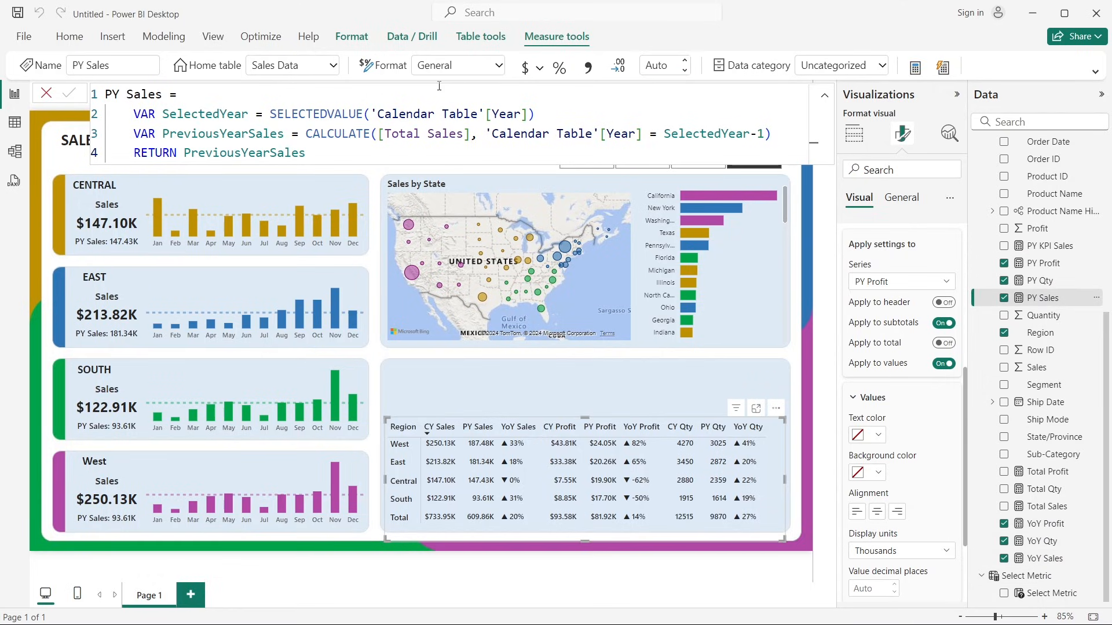
pyautogui.click(560, 68)
pyautogui.click(526, 68)
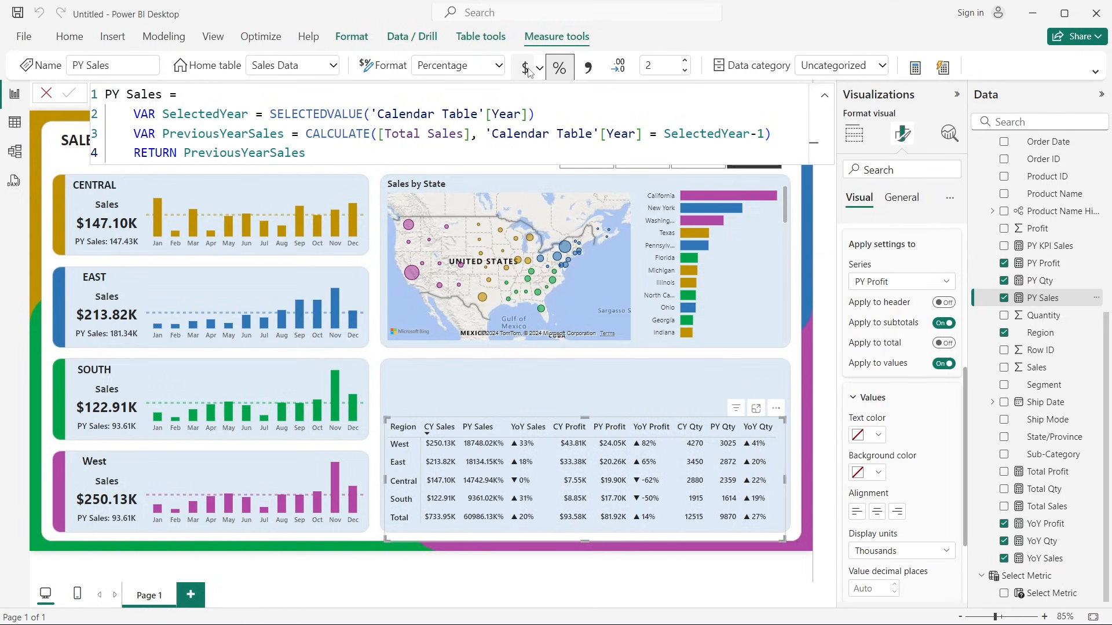
pyautogui.click(653, 68)
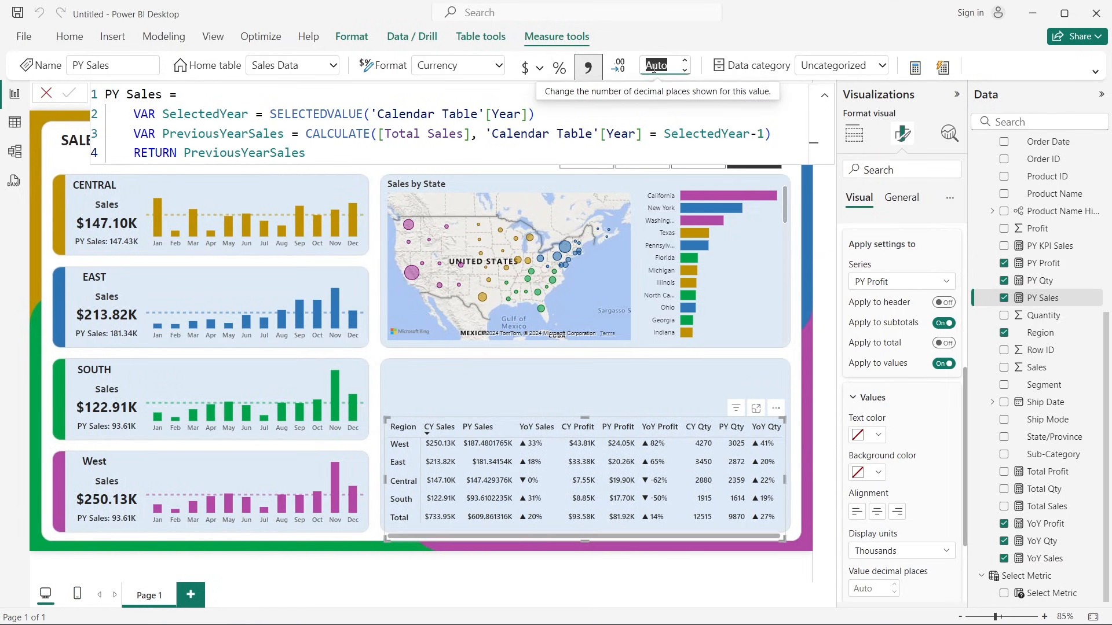
pyautogui.write('2')
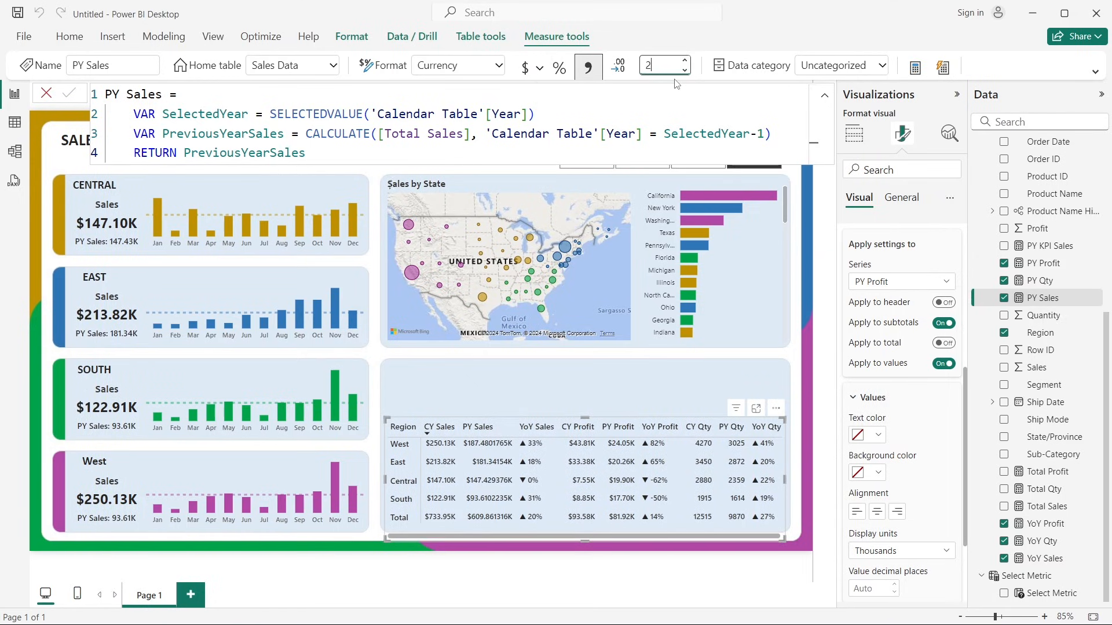
pyautogui.press('Return')
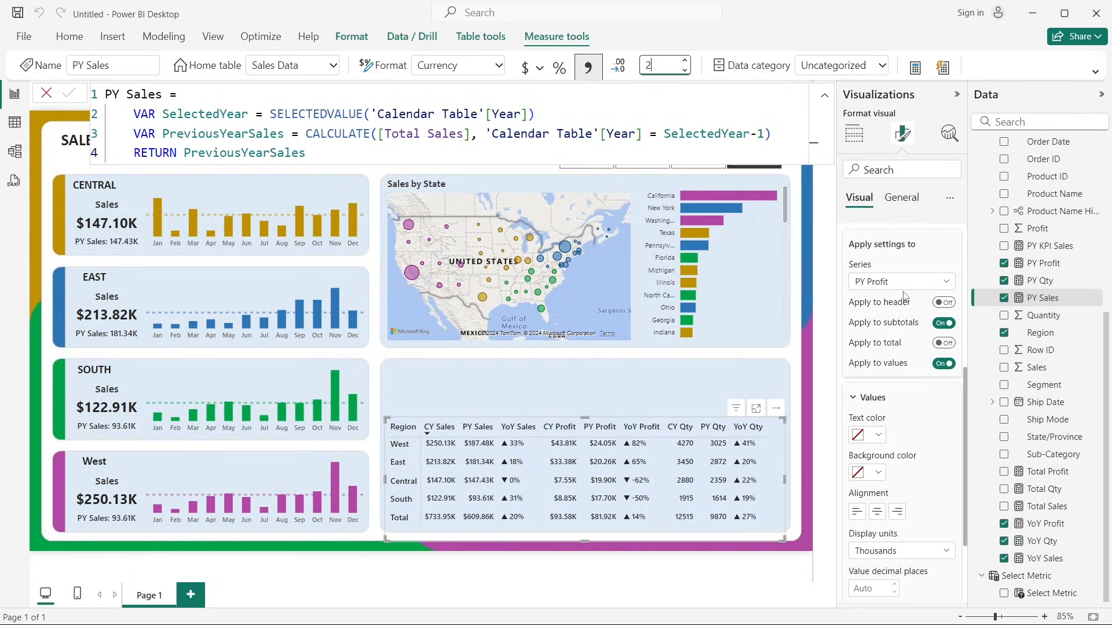
# Step: Set the width of the matrix's vertical gridlines to 5 and widen the matrix slightly so all its columns fit
pyautogui.scroll(5, 897, 287)
pyautogui.scroll(2, 897, 287)
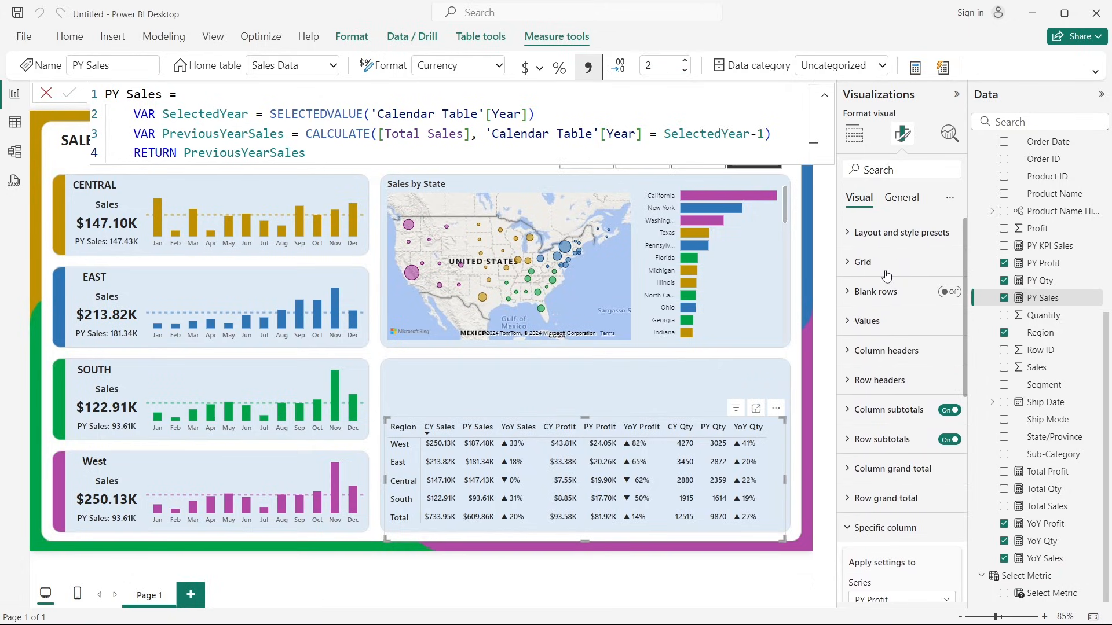
pyautogui.click(886, 262)
pyautogui.click(875, 408)
pyautogui.scroll(-2, 875, 418)
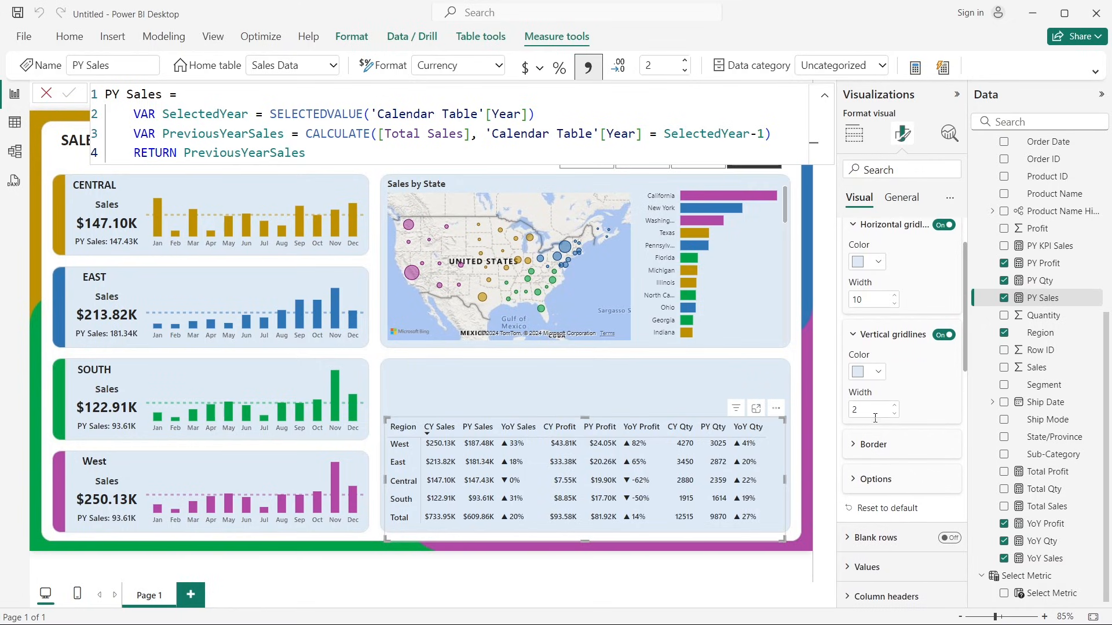
pyautogui.click(894, 412)
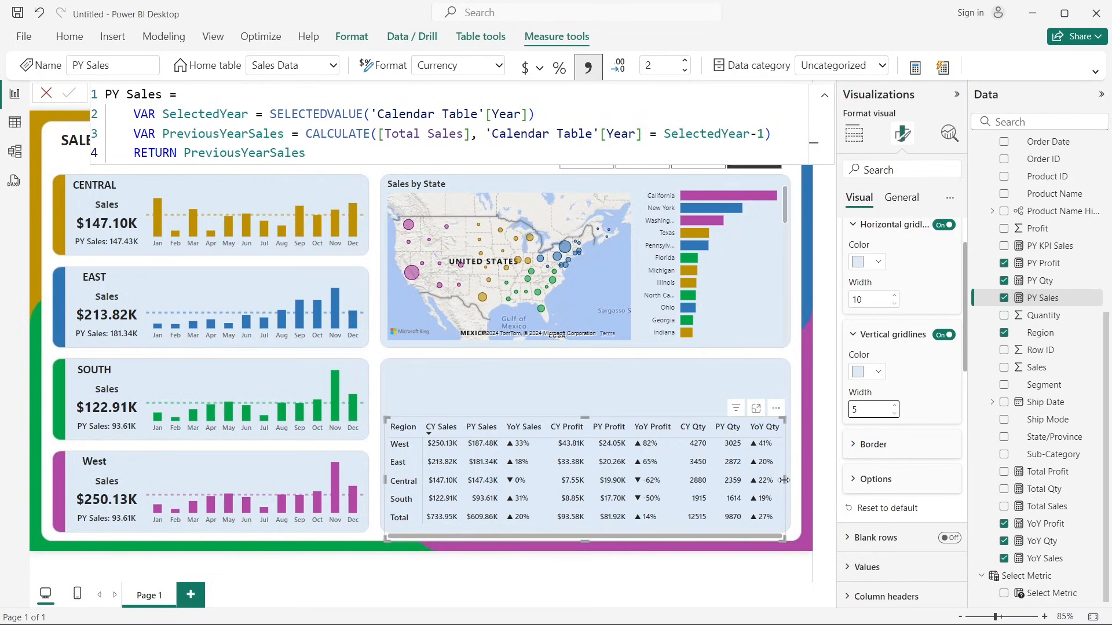
pyautogui.moveTo(785, 480); pyautogui.dragTo(792, 484)
pyautogui.click(797, 439)
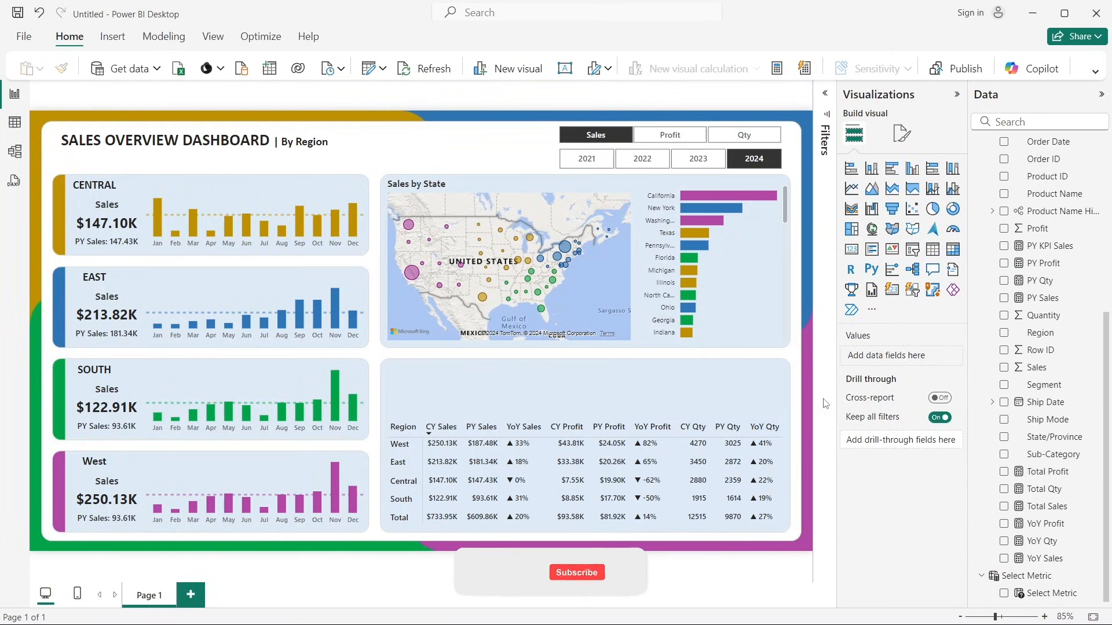
pyautogui.click(957, 95)
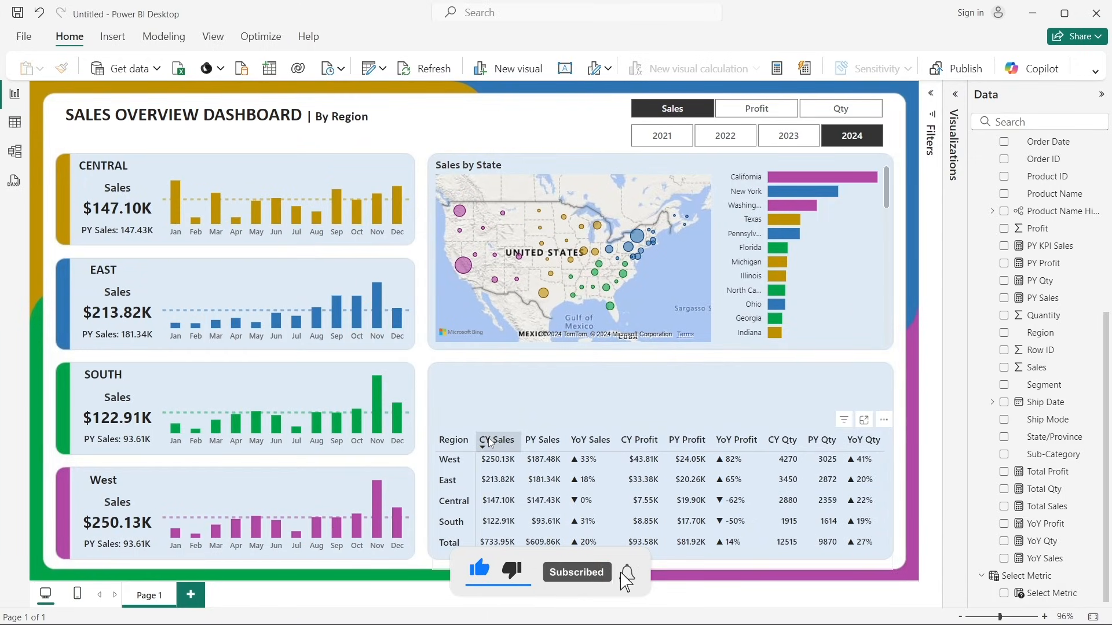
pyautogui.click(956, 96)
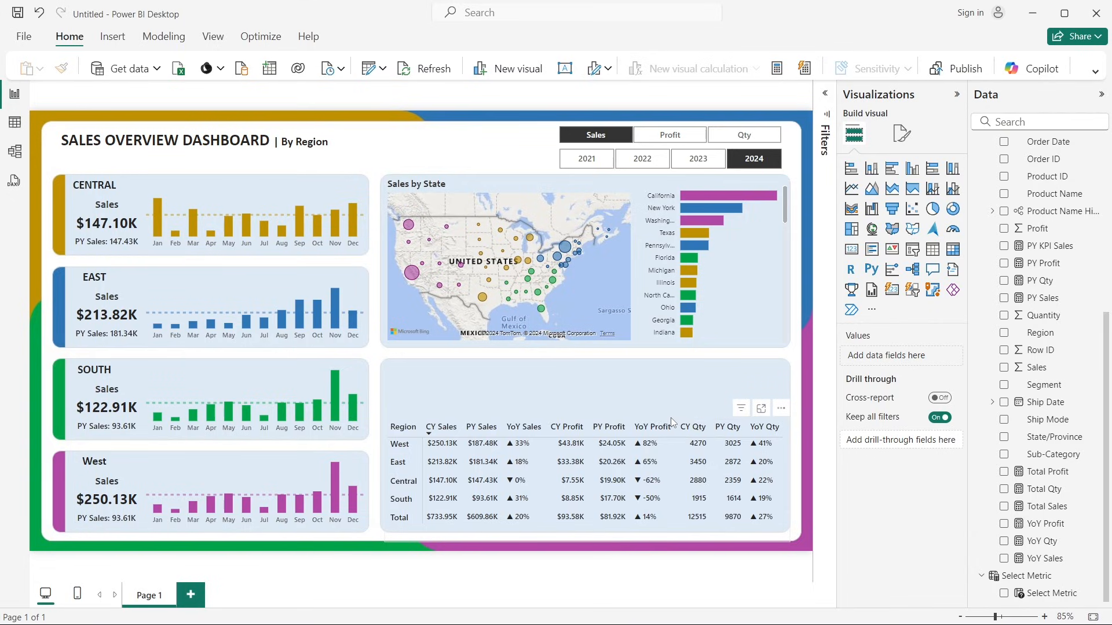
# Step: Add data bars to the matrix's CY Sales values using conditional formatting, with a lighter blue for the positive bars
pyautogui.click(702, 420)
pyautogui.click(942, 451)
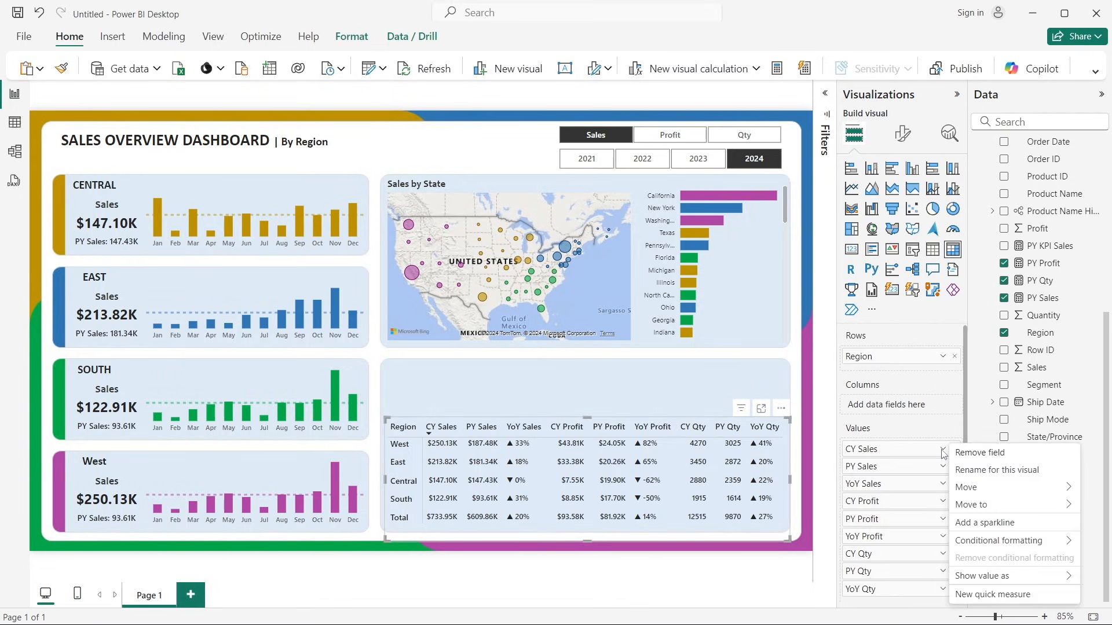
pyautogui.moveTo(989, 541)
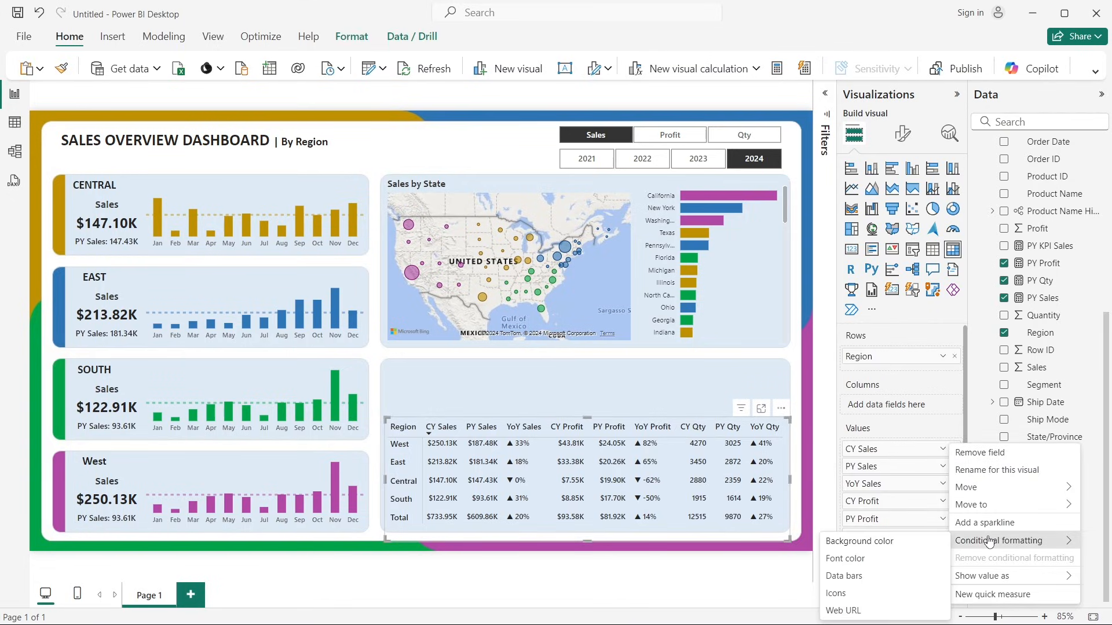
pyautogui.click(844, 576)
pyautogui.moveTo(469, 124); pyautogui.dragTo(825, 53)
pyautogui.click(608, 317)
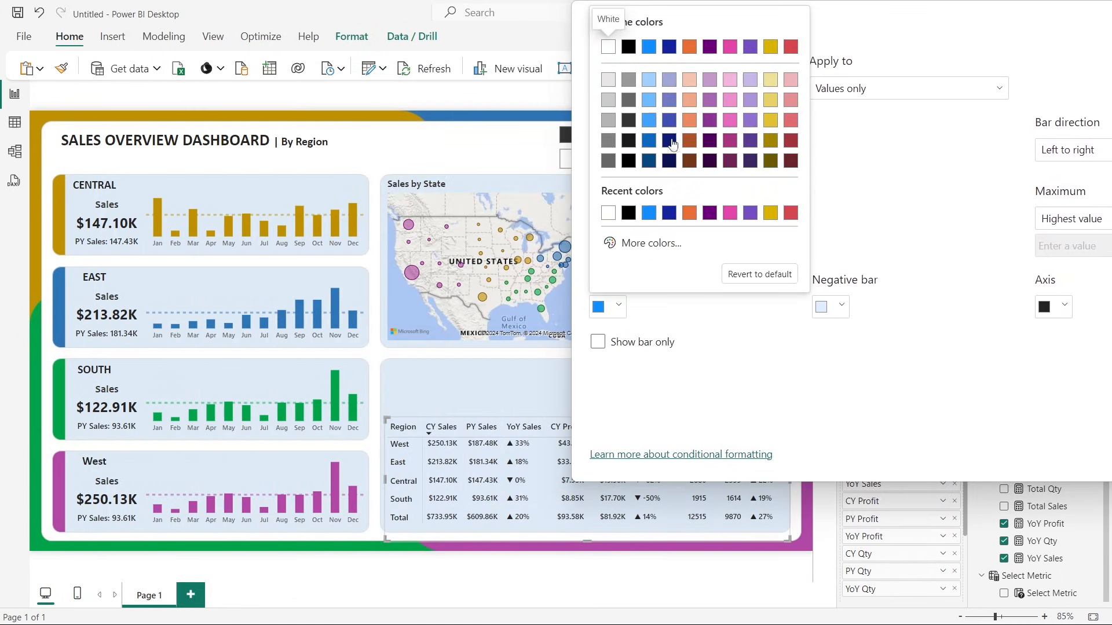
pyautogui.click(649, 122)
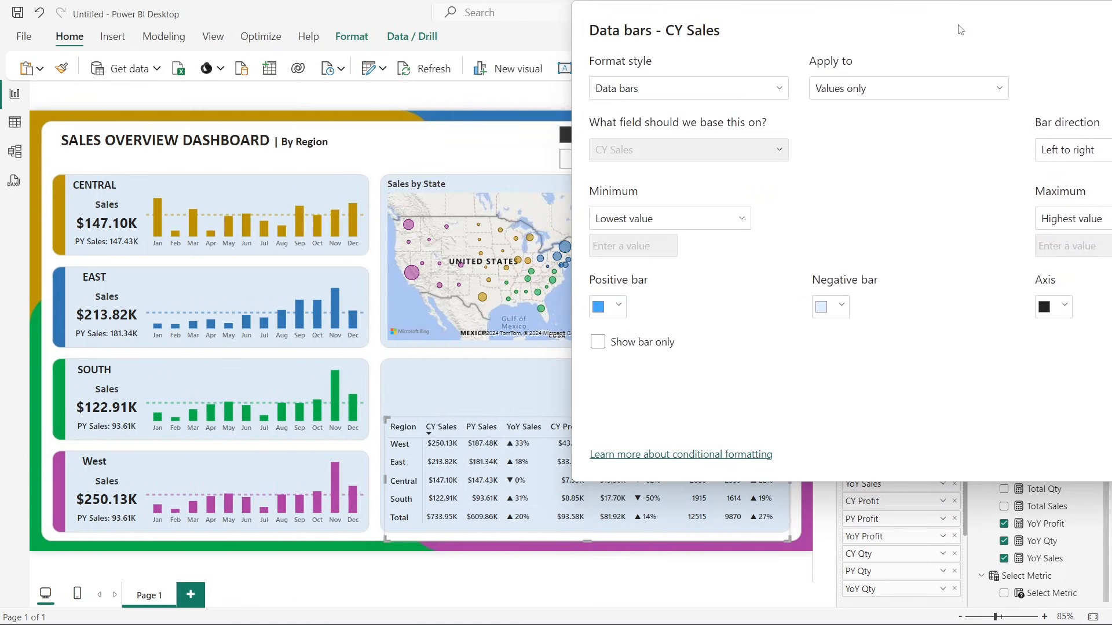
pyautogui.moveTo(960, 29); pyautogui.dragTo(628, 44)
pyautogui.click(821, 469)
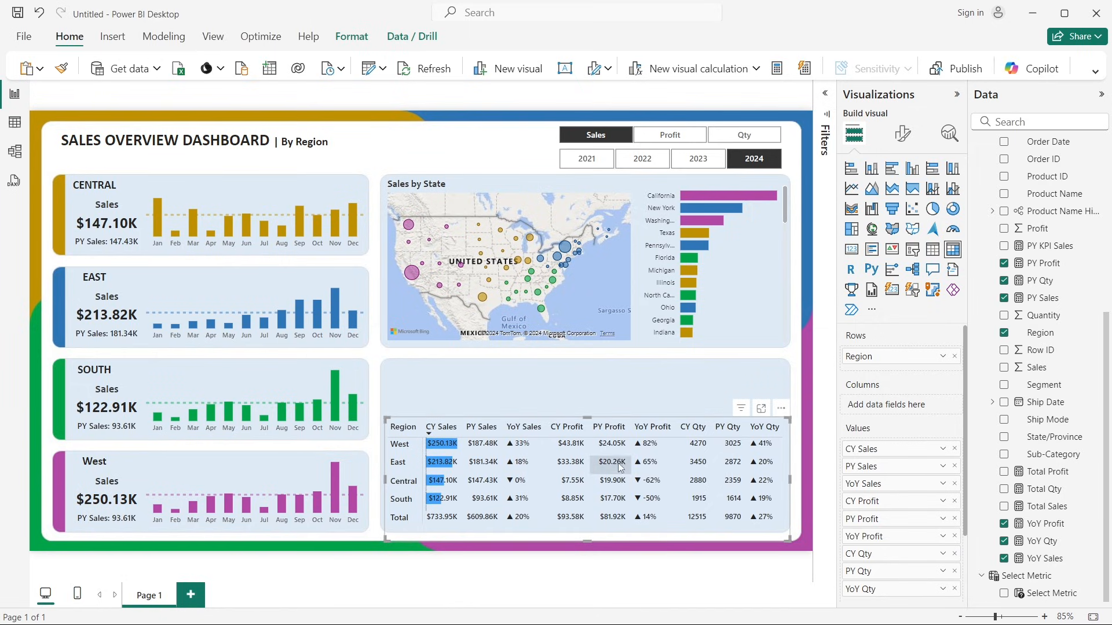
# Step: Add data bars to the matrix's CY Profit values using conditional formatting, with light orange positive bars
pyautogui.click(942, 503)
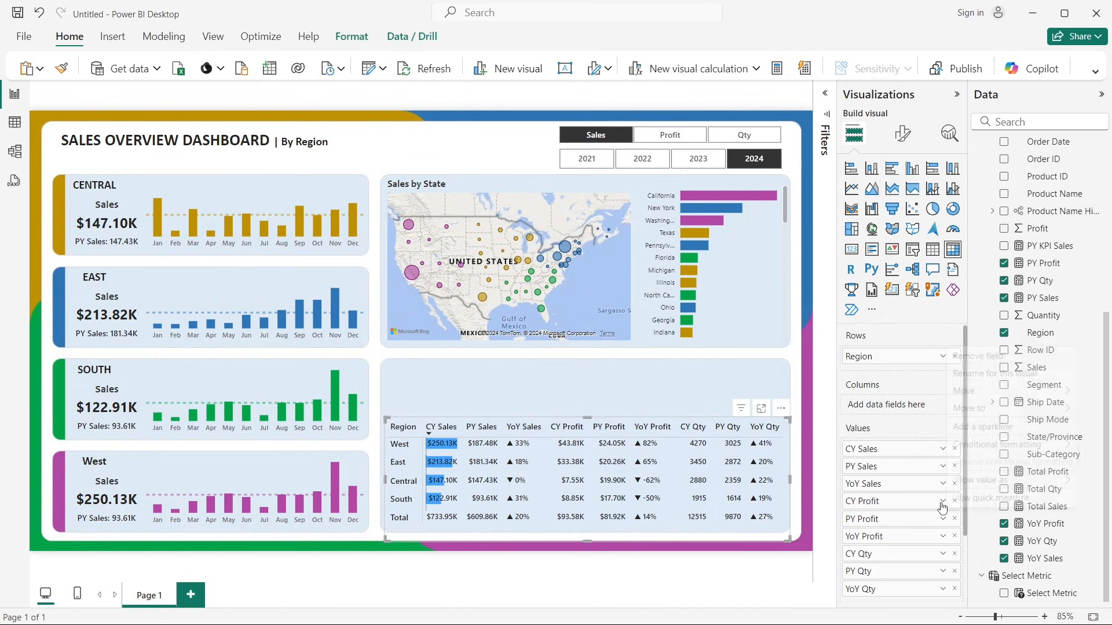
pyautogui.moveTo(999, 444)
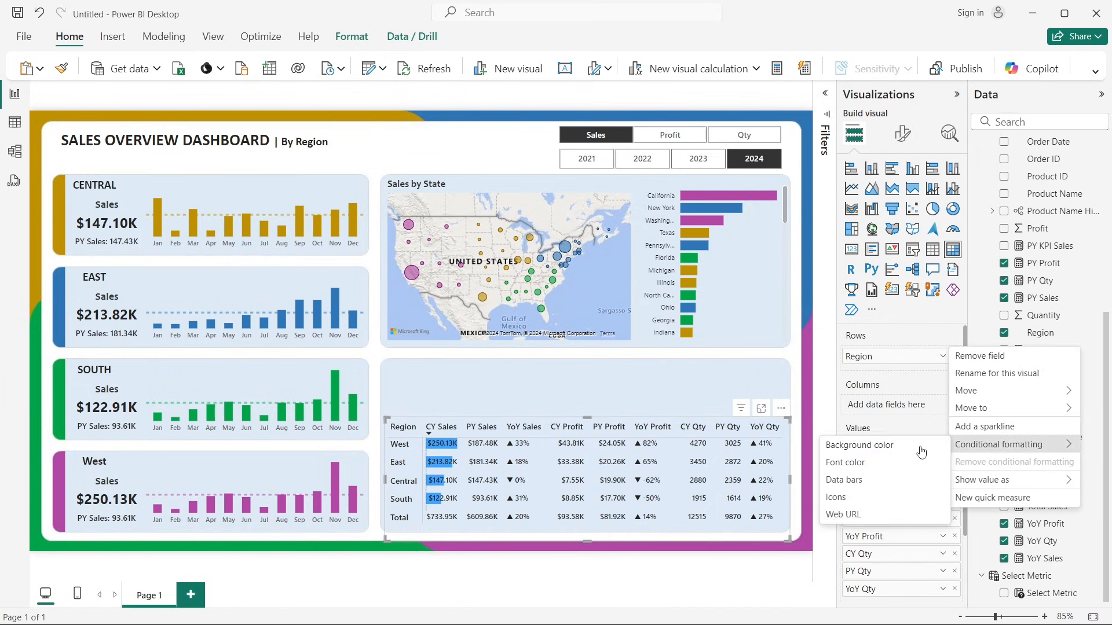
pyautogui.click(863, 480)
pyautogui.click(252, 378)
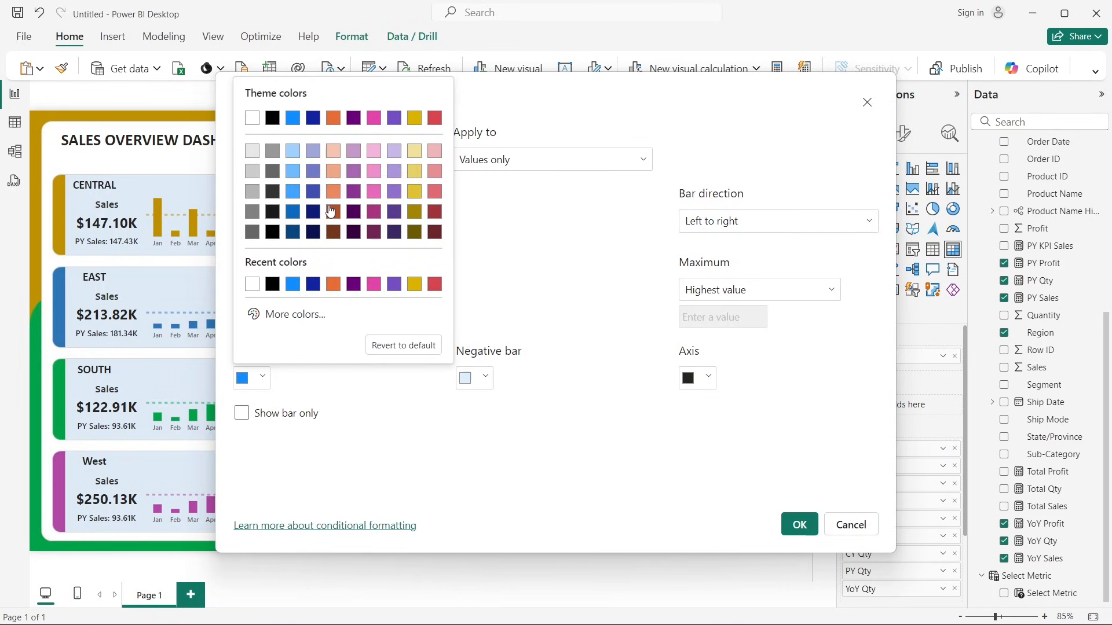
pyautogui.click(333, 195)
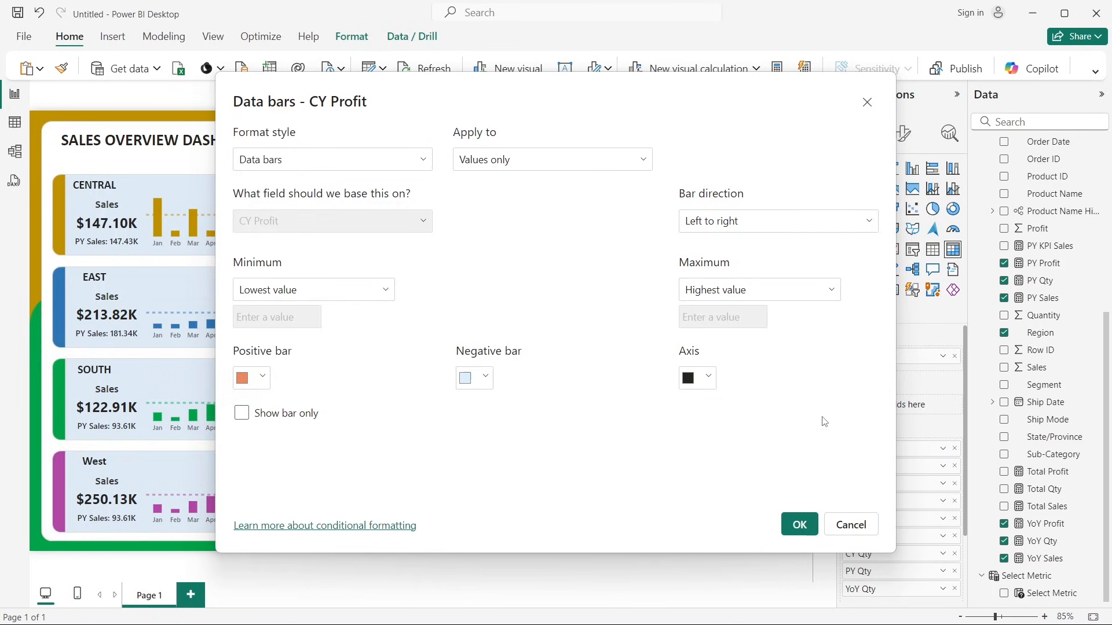
pyautogui.click(792, 525)
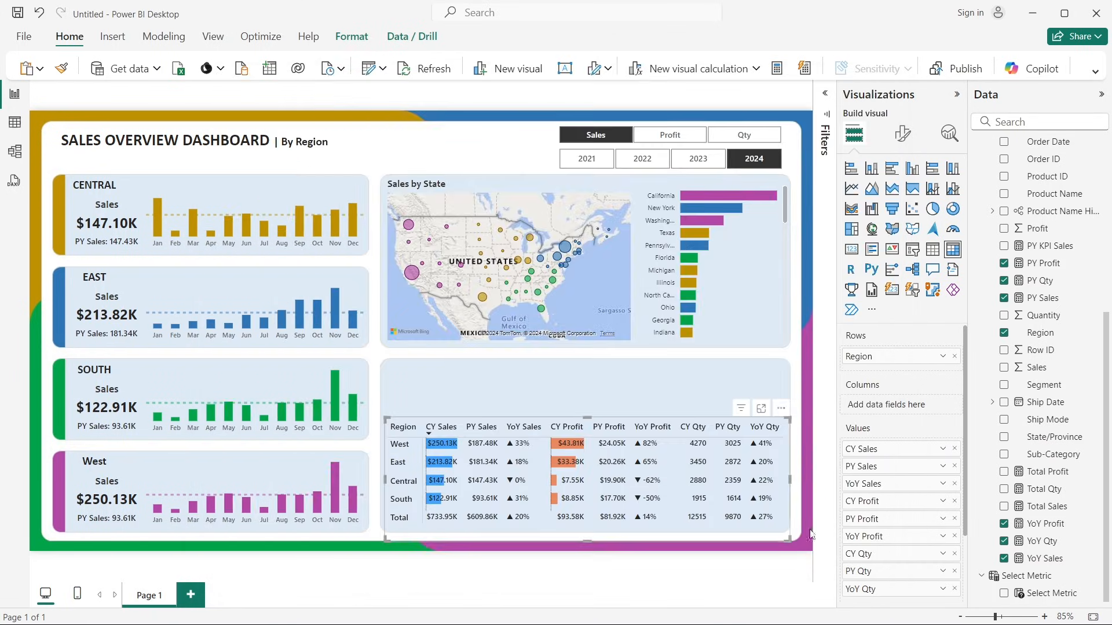
# Step: Add data bars to the matrix's CY Qty values using conditional formatting, with light red positive bars
pyautogui.click(943, 555)
pyautogui.moveTo(1006, 502)
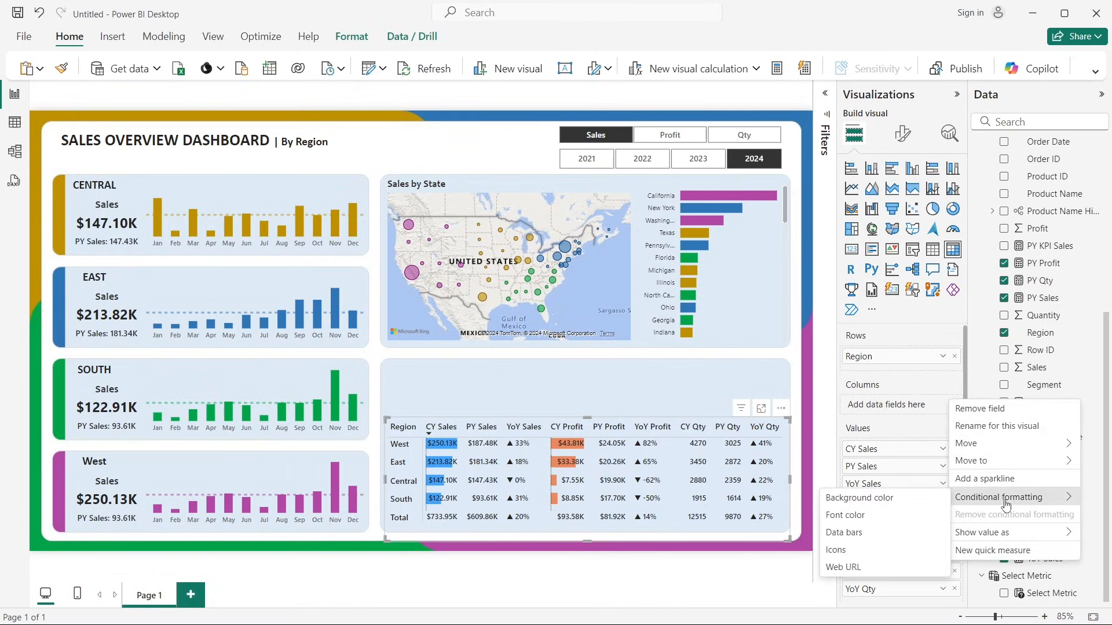
pyautogui.click(841, 533)
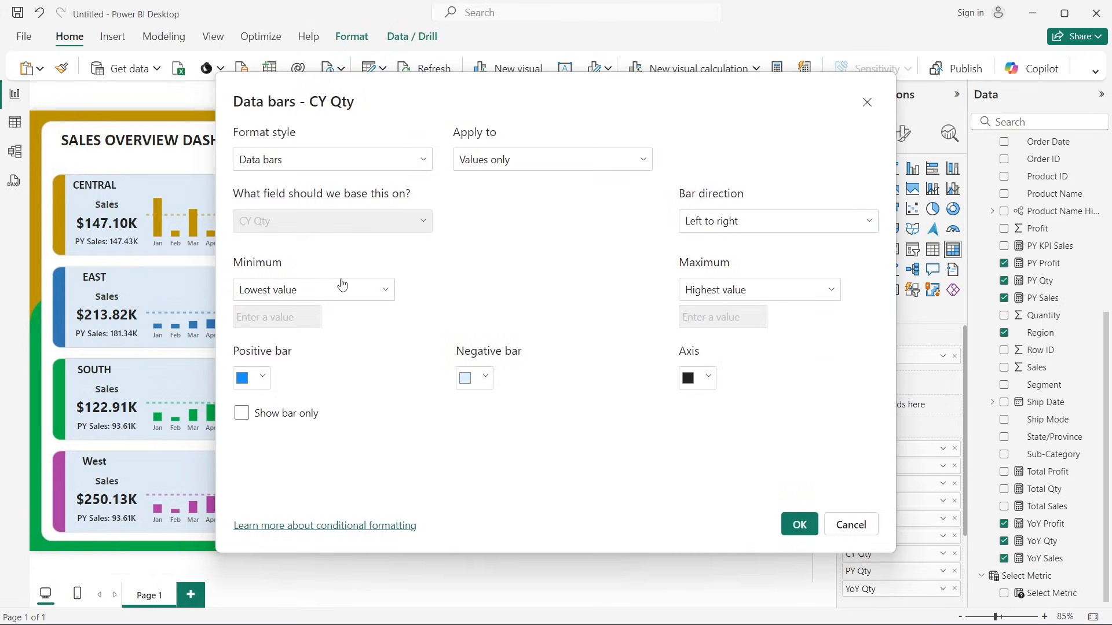
pyautogui.click(269, 379)
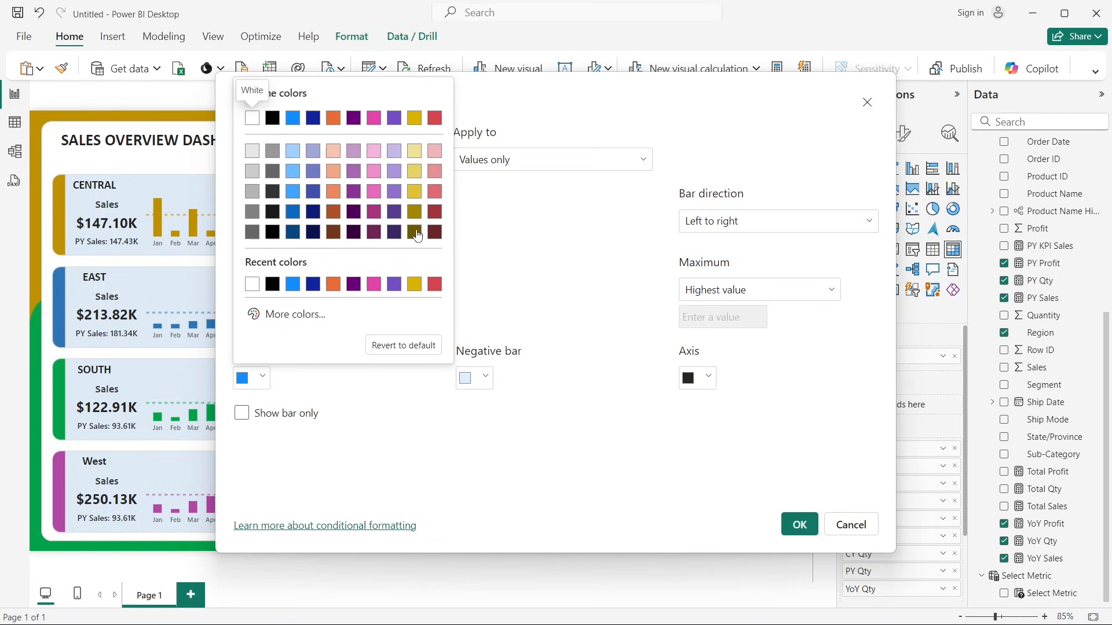
pyautogui.click(439, 197)
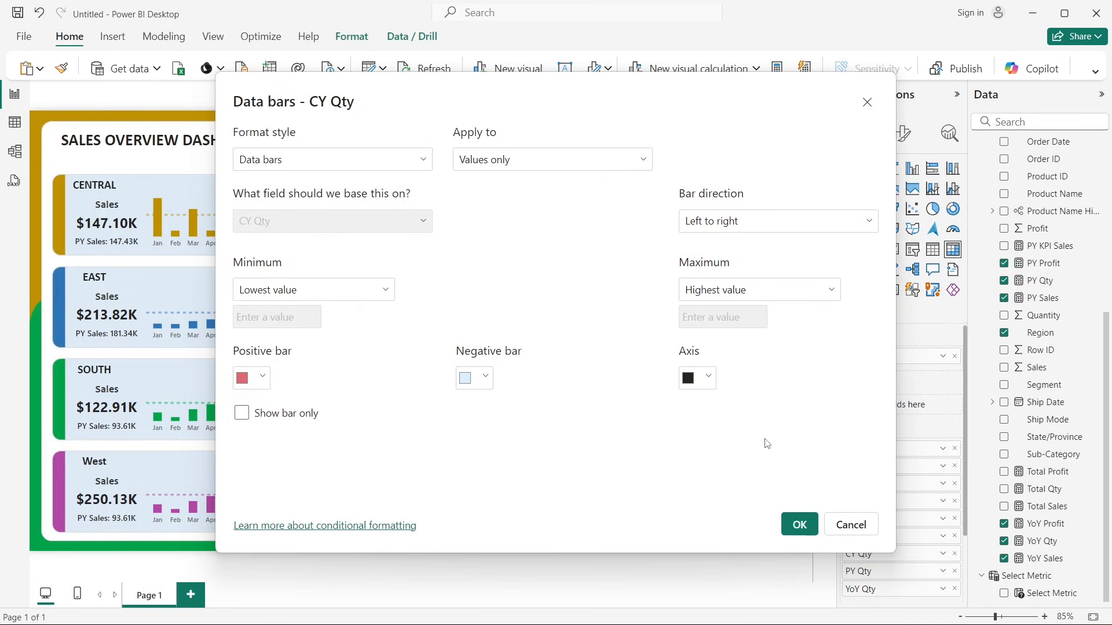
pyautogui.click(791, 524)
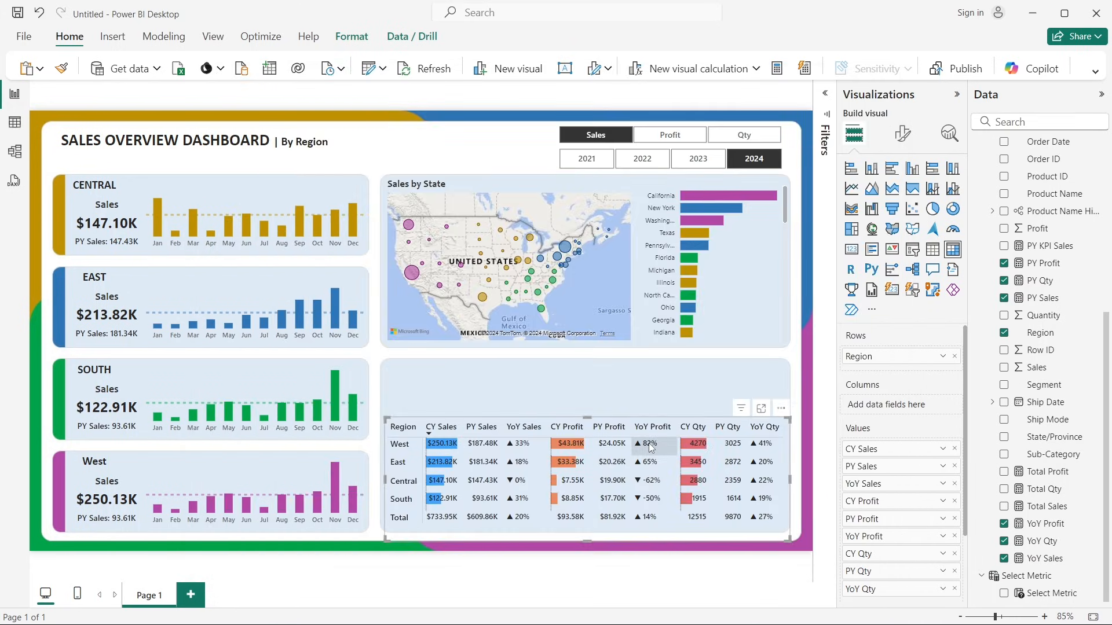
pyautogui.click(493, 377)
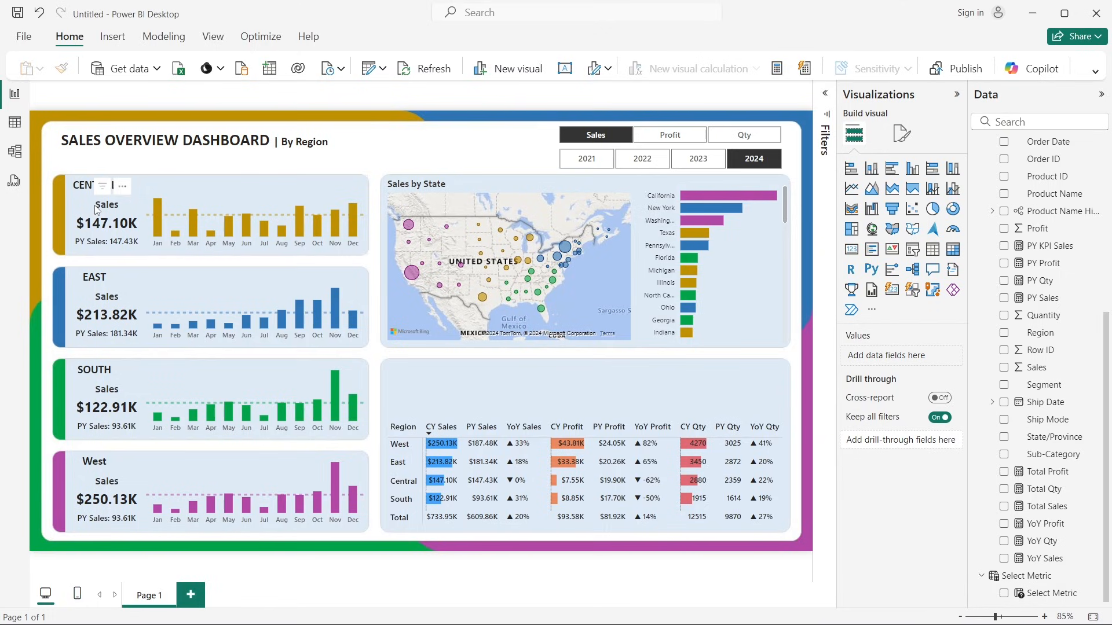
# Step: Copy the "Current Year (CY) & Previous Year (PY) Metrics" text box from the Sales Overview Report file into the untitled report above the matrix
pyautogui.moveTo(334, 615)
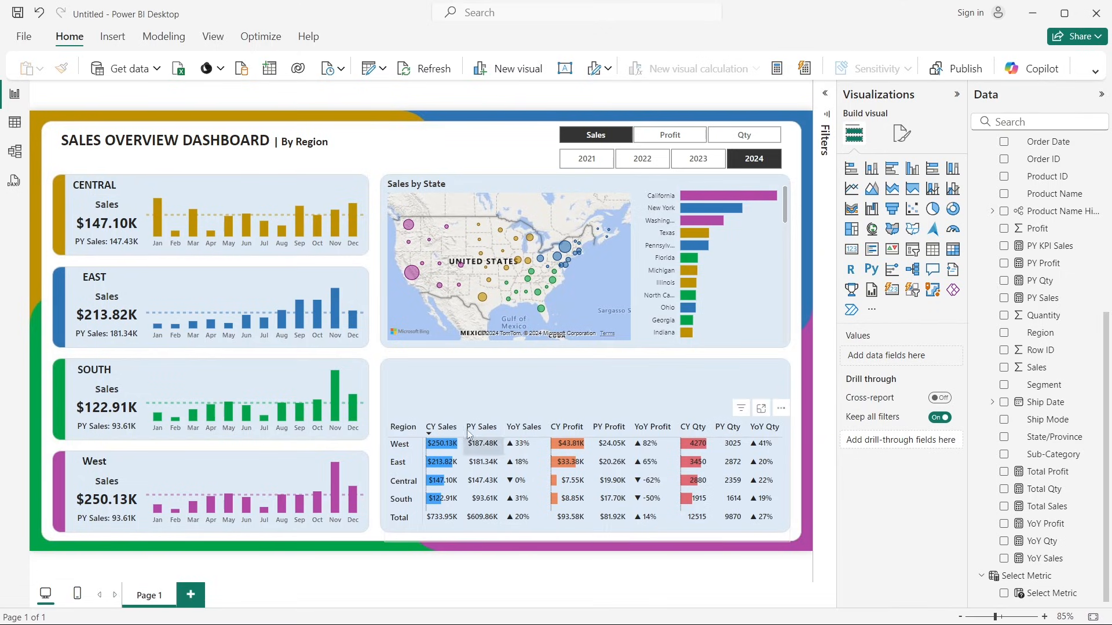
pyautogui.hotkey('alt', 'Tab')
pyautogui.hotkey('alt', 'Tab')
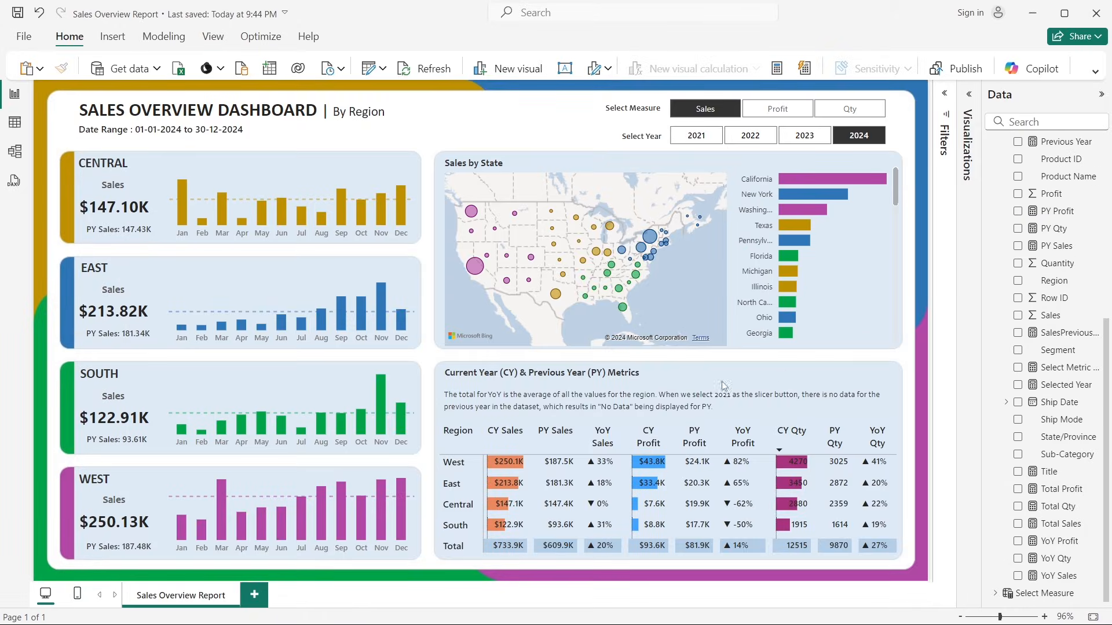
pyautogui.click(474, 373)
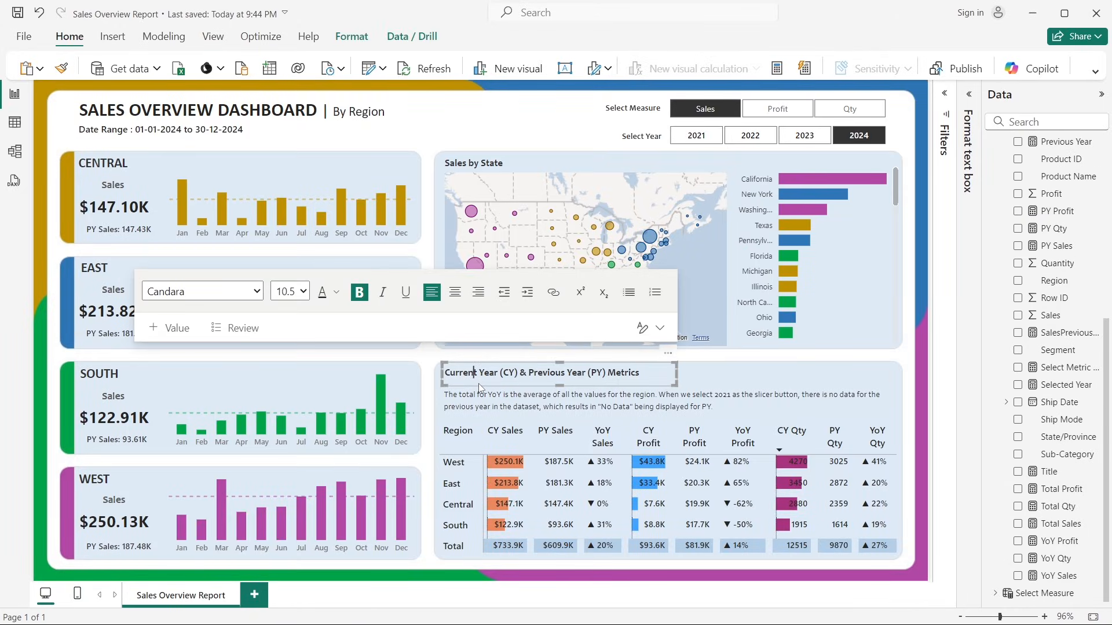
pyautogui.hotkey('alt', 'Tab')
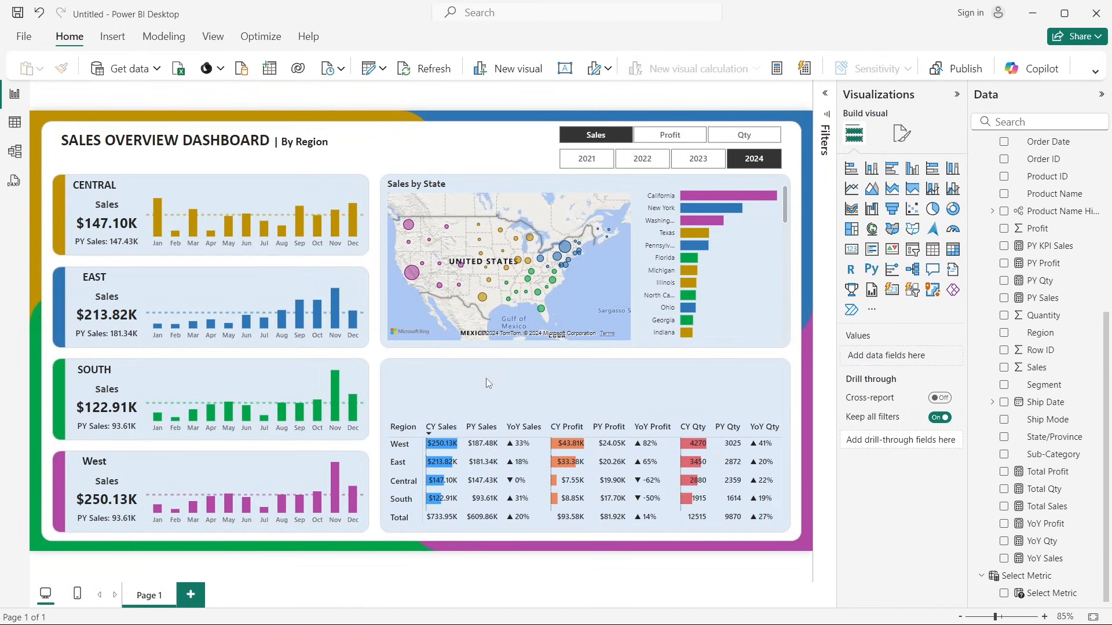
pyautogui.hotkey('ctrl', 'v')
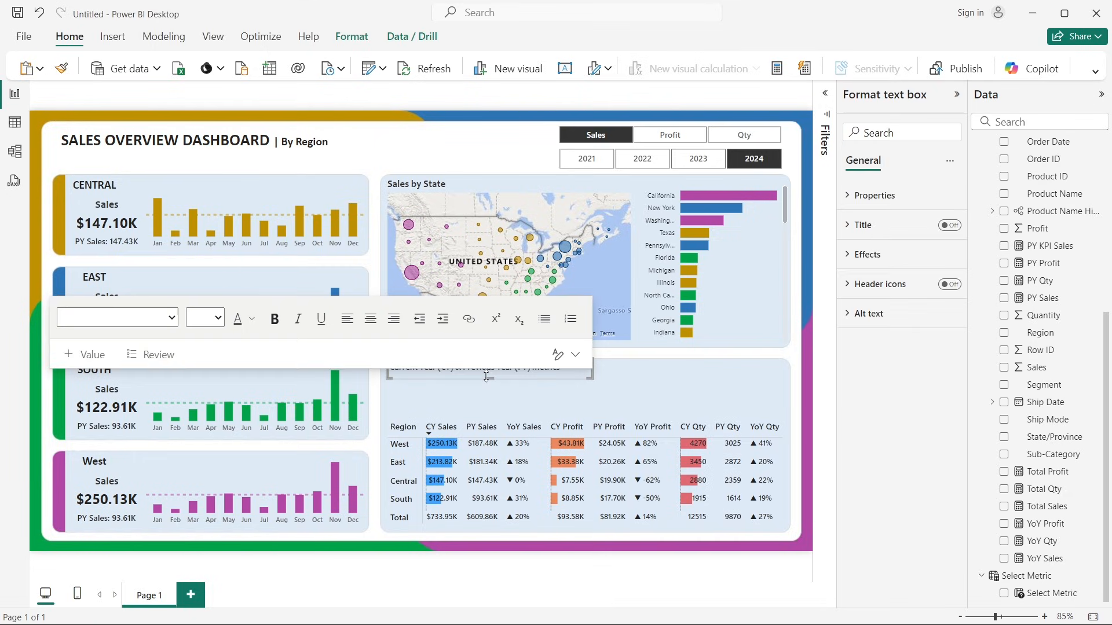
pyautogui.press('Escape')
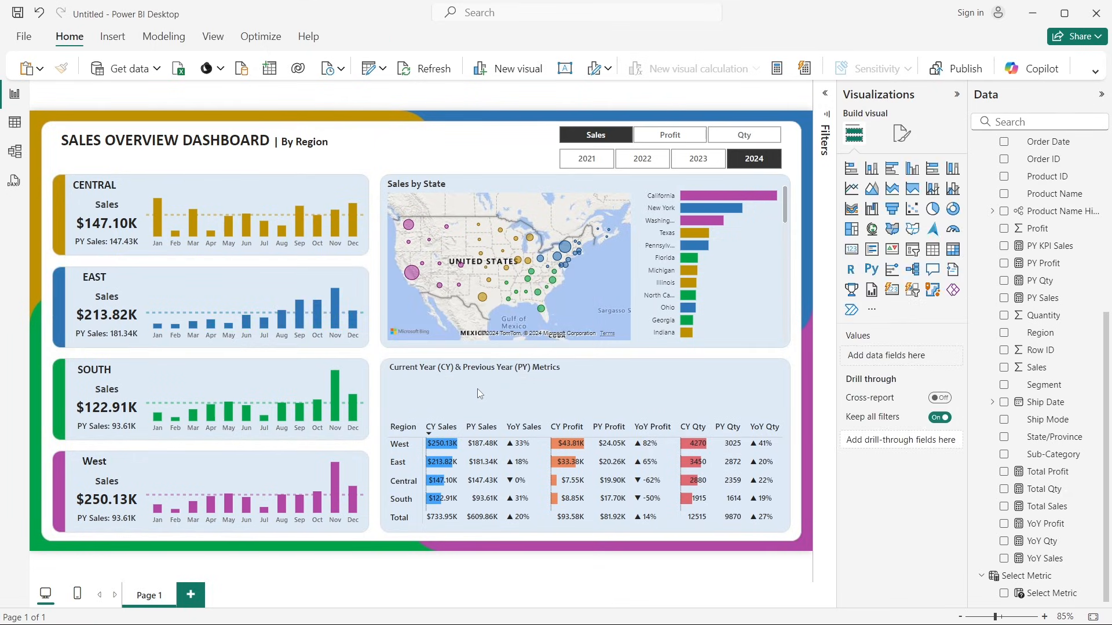
# Step: Set the metrics heading's font to Calibri, size 12
pyautogui.tripleClick(456, 368)
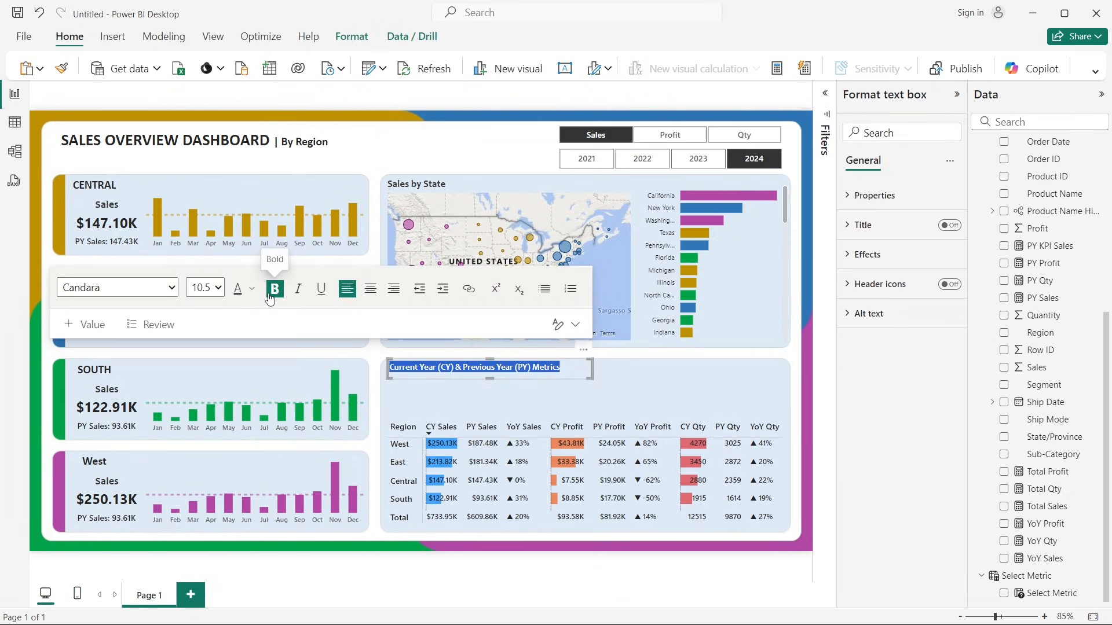
pyautogui.click(171, 290)
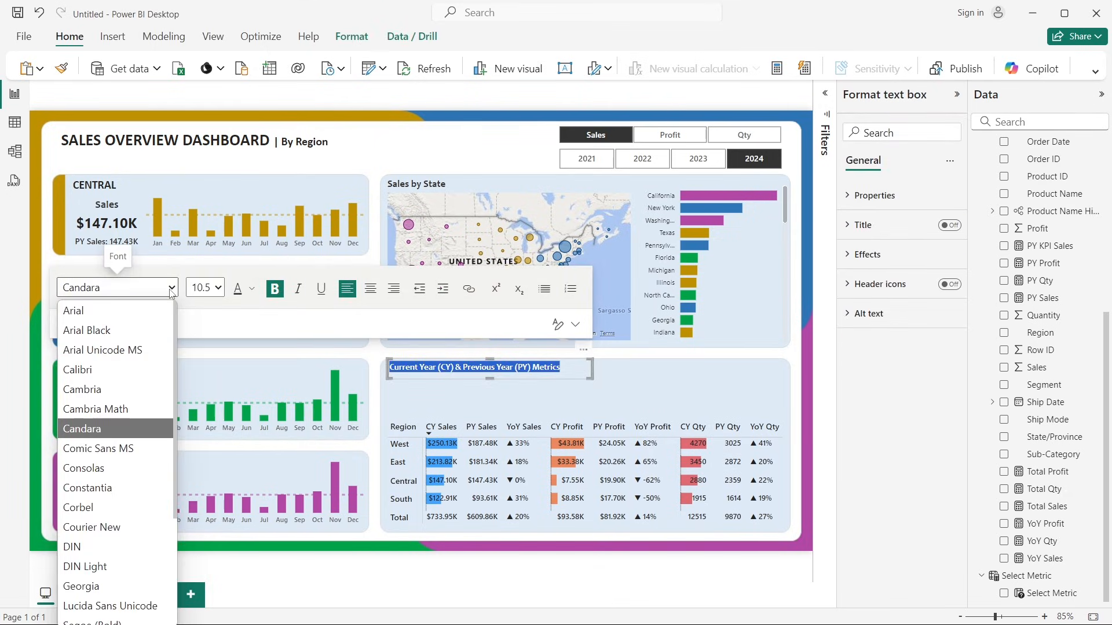
pyautogui.click(87, 370)
pyautogui.click(209, 293)
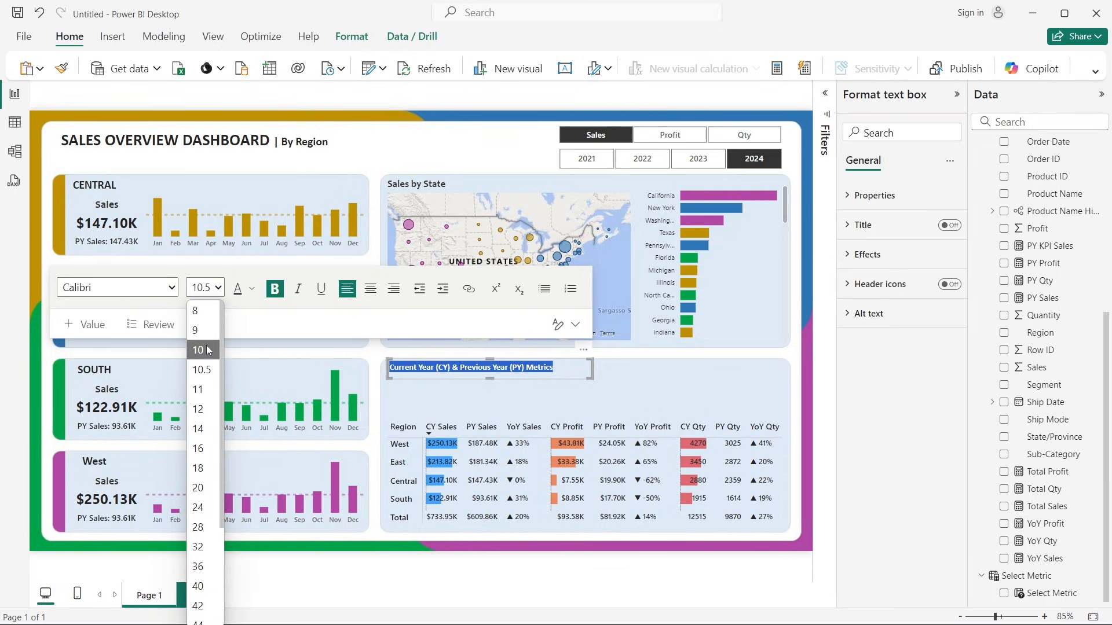
pyautogui.click(203, 388)
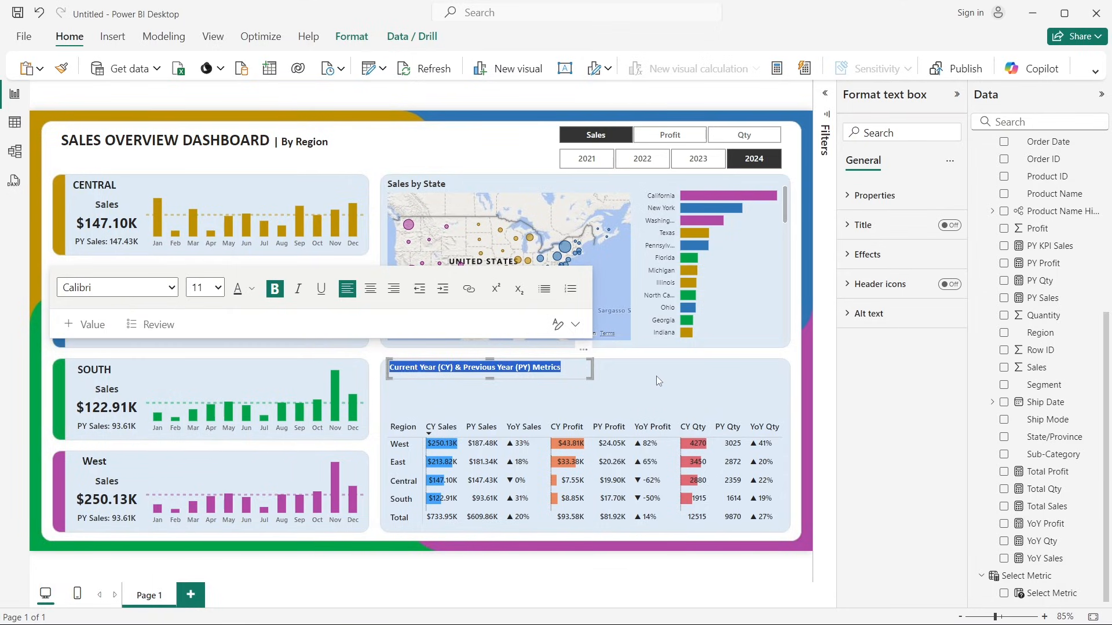
pyautogui.click(655, 377)
pyautogui.tripleClick(427, 366)
pyautogui.click(210, 288)
pyautogui.click(199, 408)
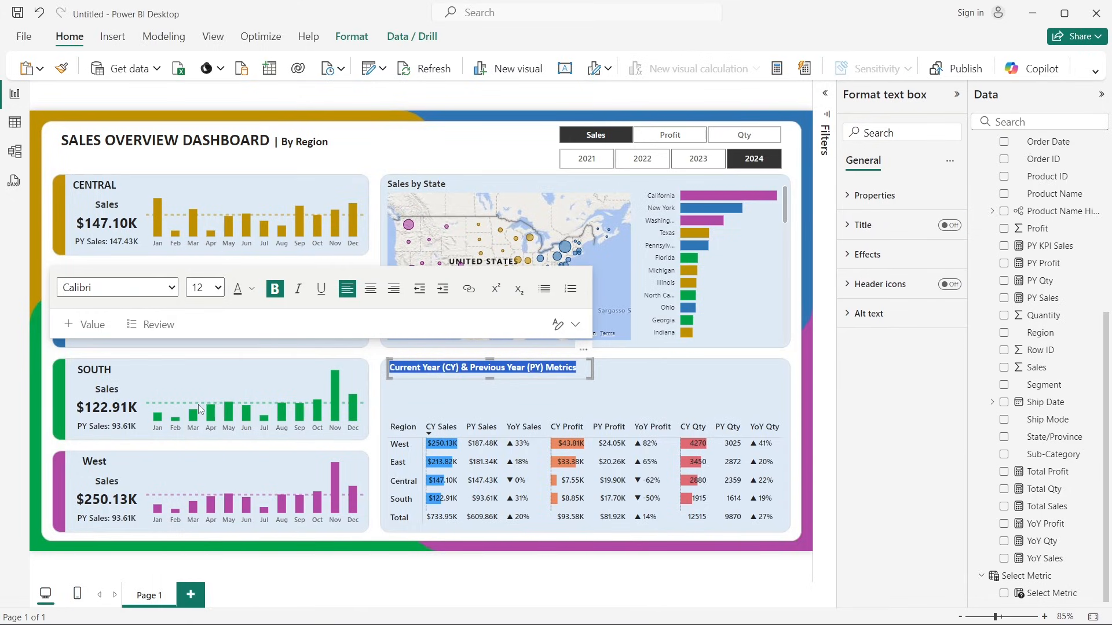
pyautogui.click(627, 386)
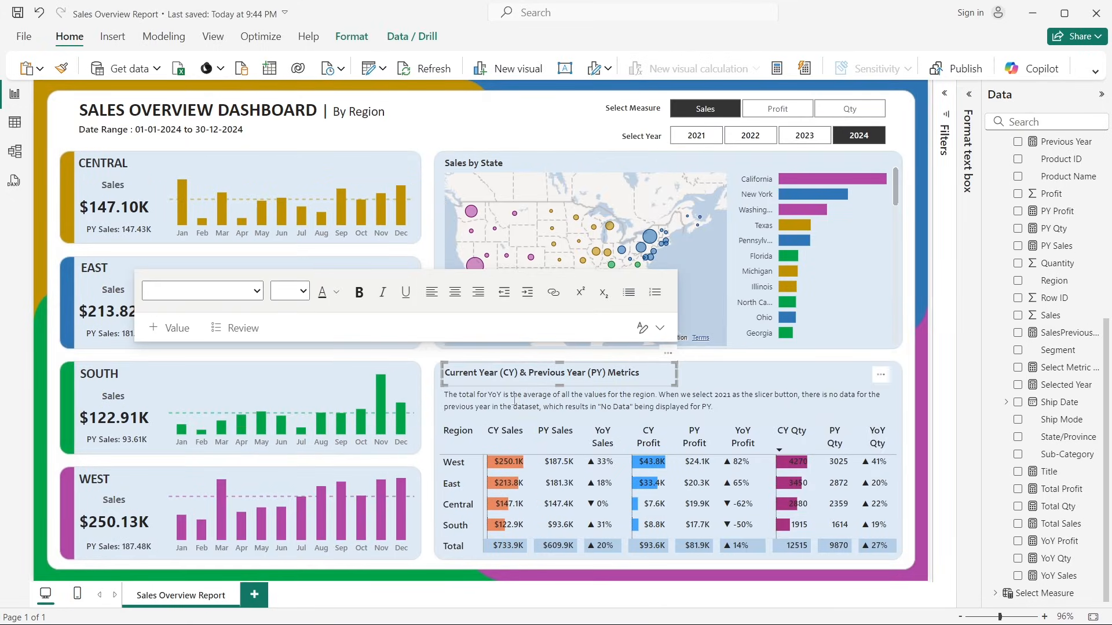
# Step: Copy the YoY explanation text box from the Sales Overview Report file under the untitled report's metrics heading and make it slightly taller
pyautogui.click(494, 406)
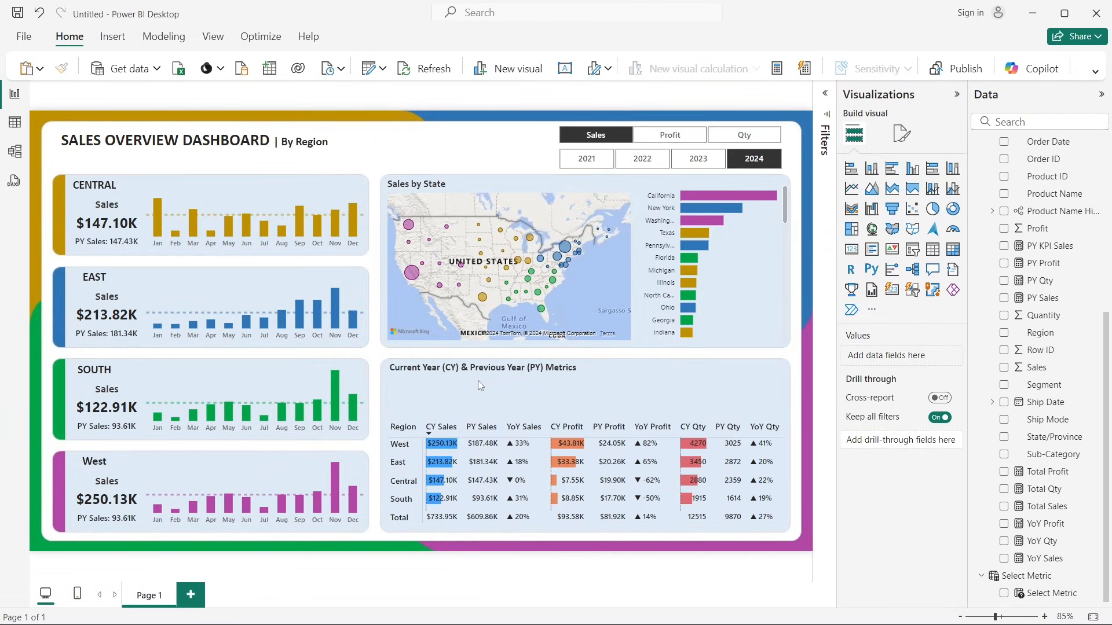
pyautogui.hotkey('ctrl', 'v')
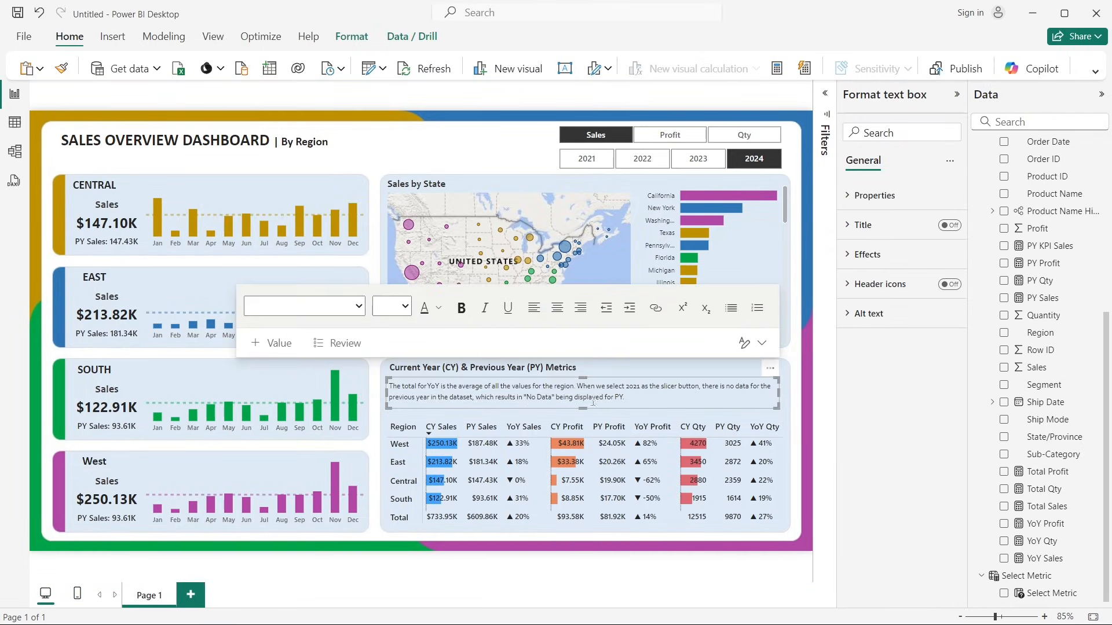
pyautogui.moveTo(583, 408); pyautogui.dragTo(581, 417)
# Step: Set the whole YoY explanation text to font size 11, trying size 12 as well
pyautogui.click(405, 307)
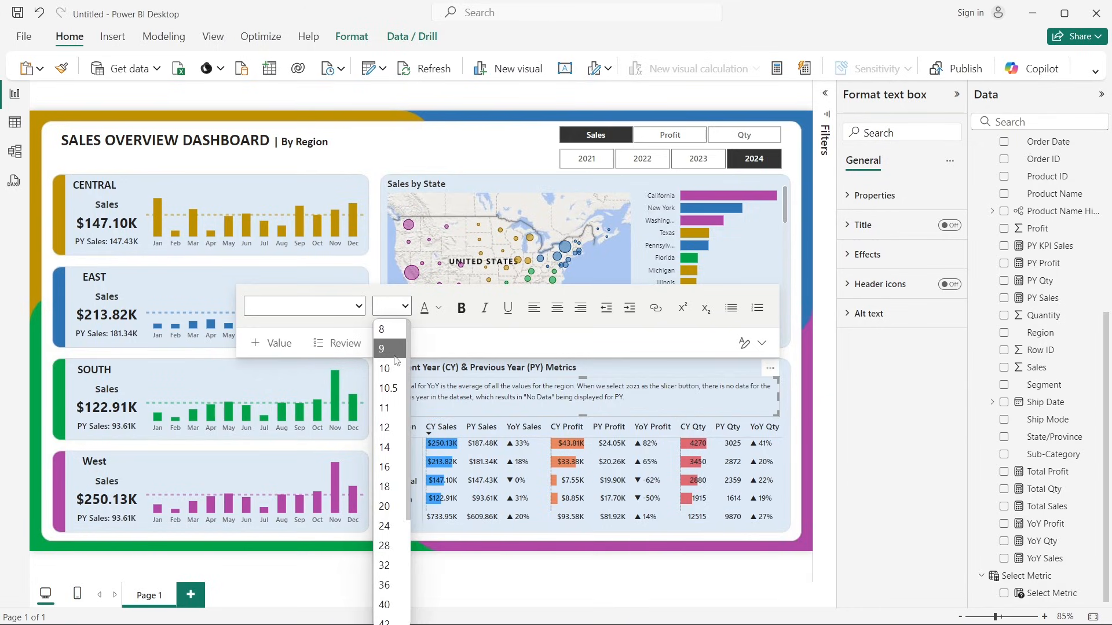
pyautogui.click(512, 401)
pyautogui.hotkey('ctrl', 'a')
pyautogui.click(404, 307)
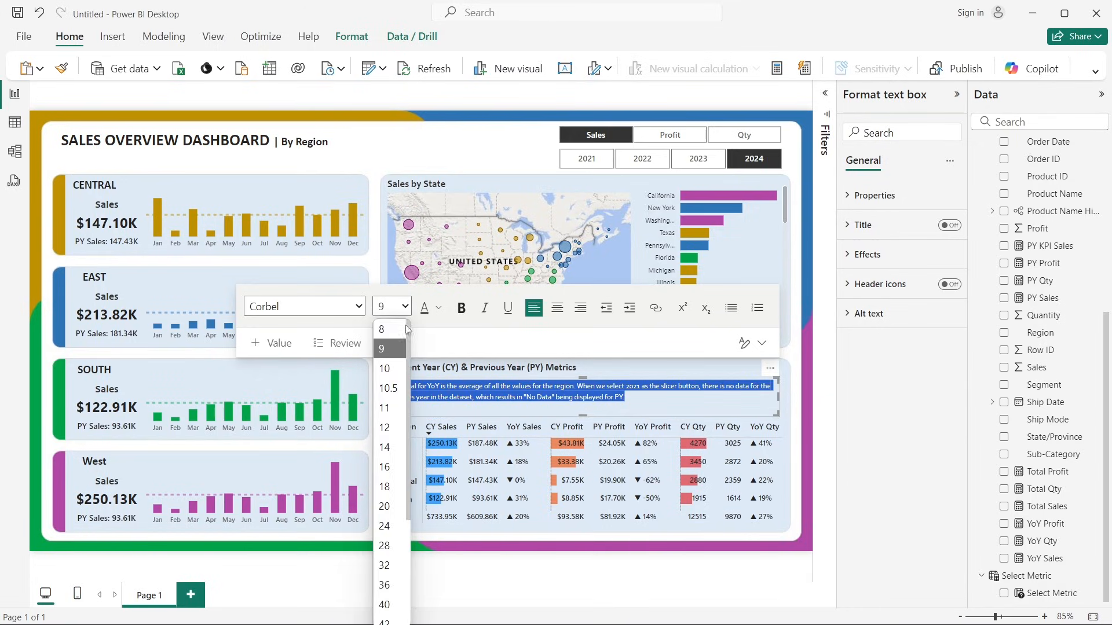
pyautogui.click(388, 408)
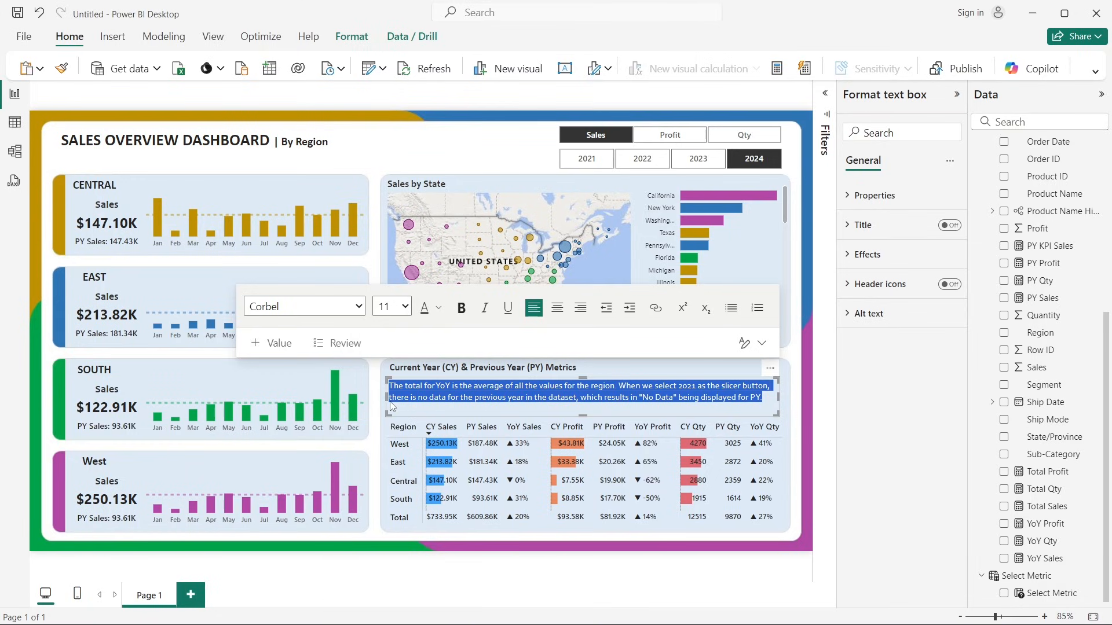
pyautogui.click(404, 307)
pyautogui.click(389, 427)
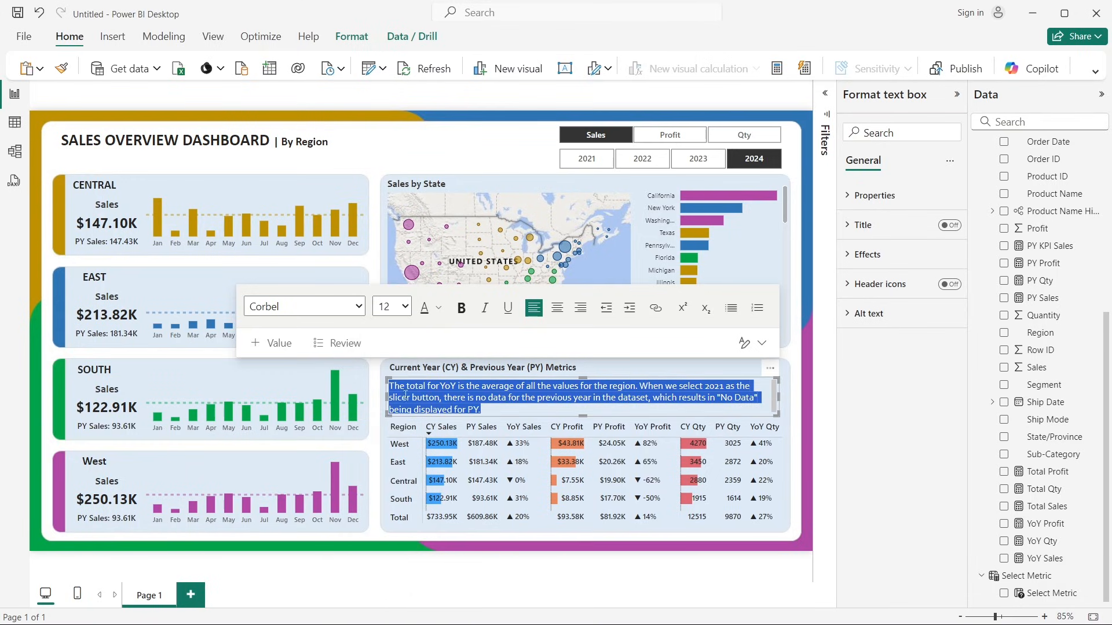
pyautogui.click(404, 307)
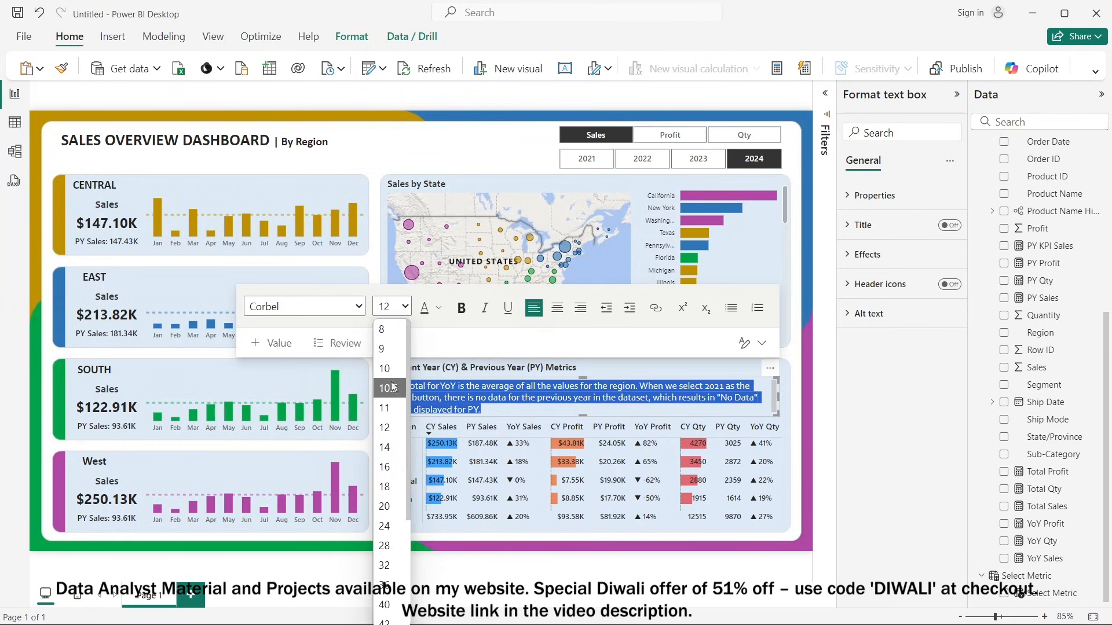
pyautogui.click(384, 408)
pyautogui.click(758, 411)
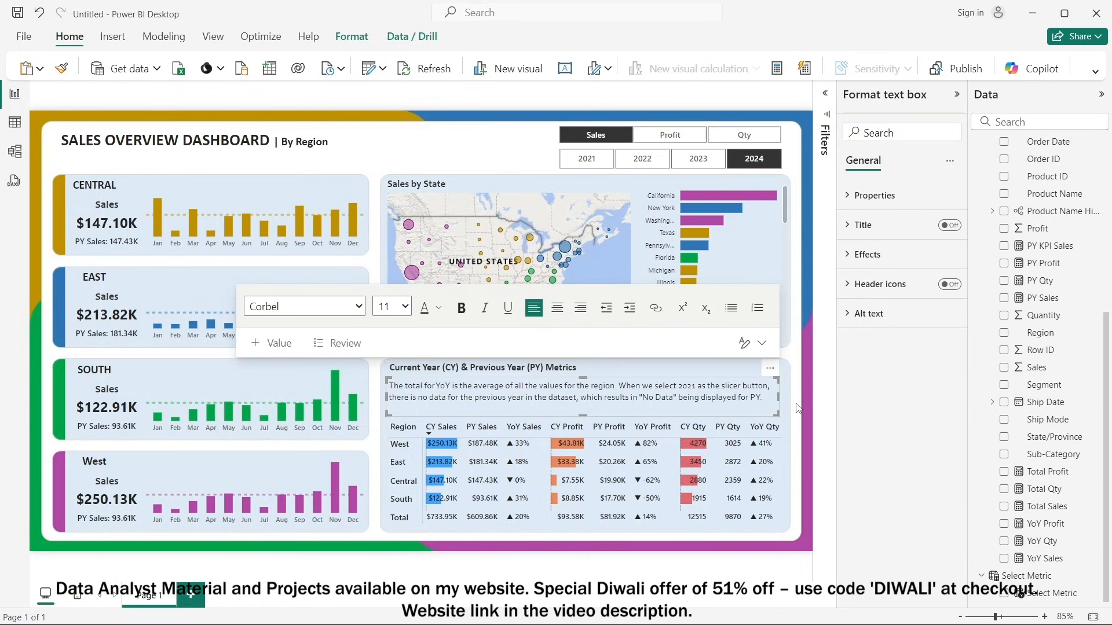
pyautogui.click(781, 395)
# Step: Nudge the region matrix up slightly towards the explanation text
pyautogui.click(570, 421)
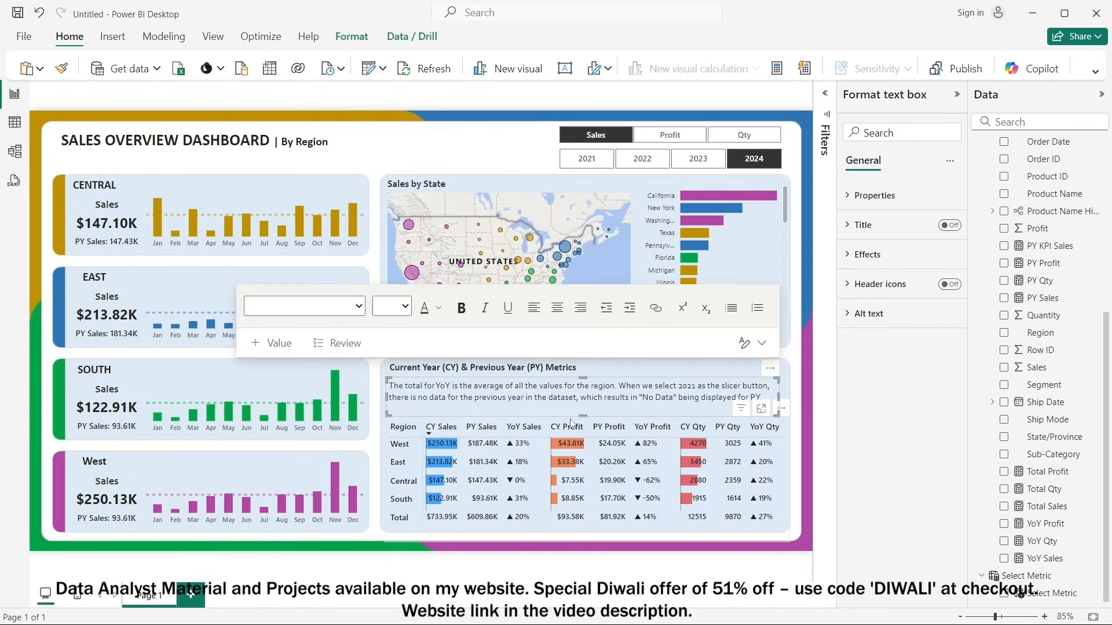
pyautogui.click(571, 419)
pyautogui.press('Up')
pyautogui.press('Up')
pyautogui.press('Up')
pyautogui.press('Up')
pyautogui.press('Up')
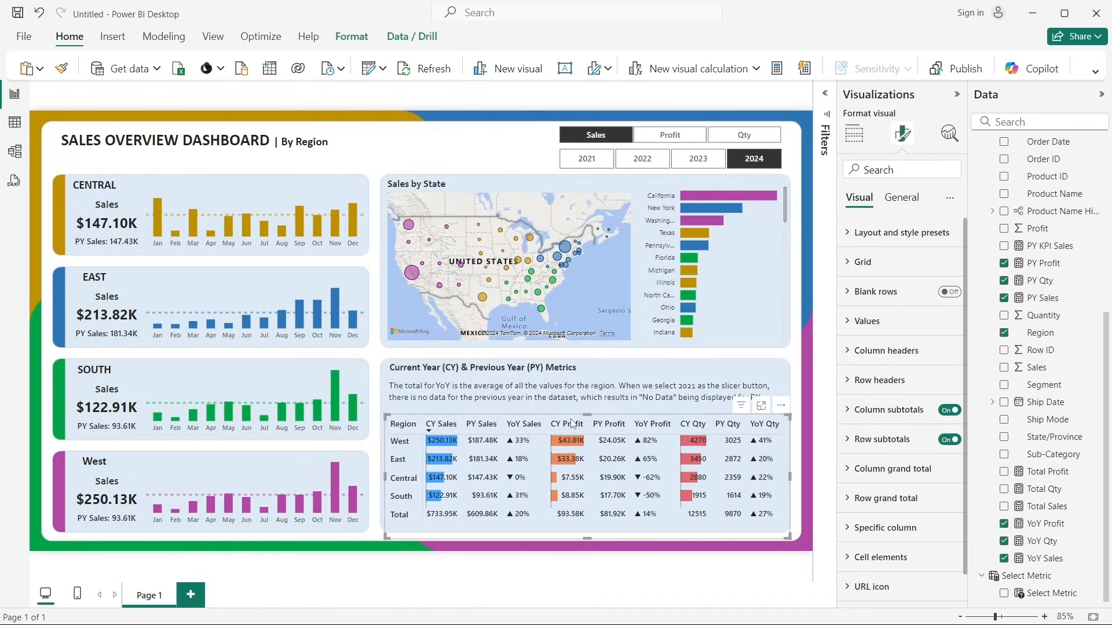
pyautogui.click(800, 372)
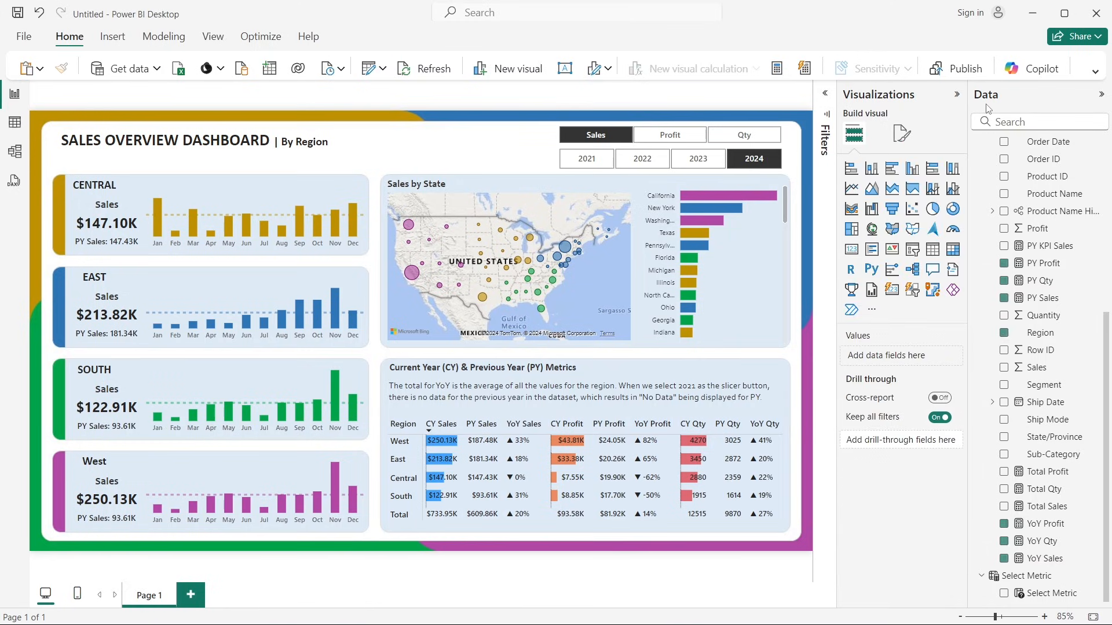
# Step: Collapse the Visualizations pane and check the dashboard with the year slicer set to 2021 and to 2023
pyautogui.click(956, 95)
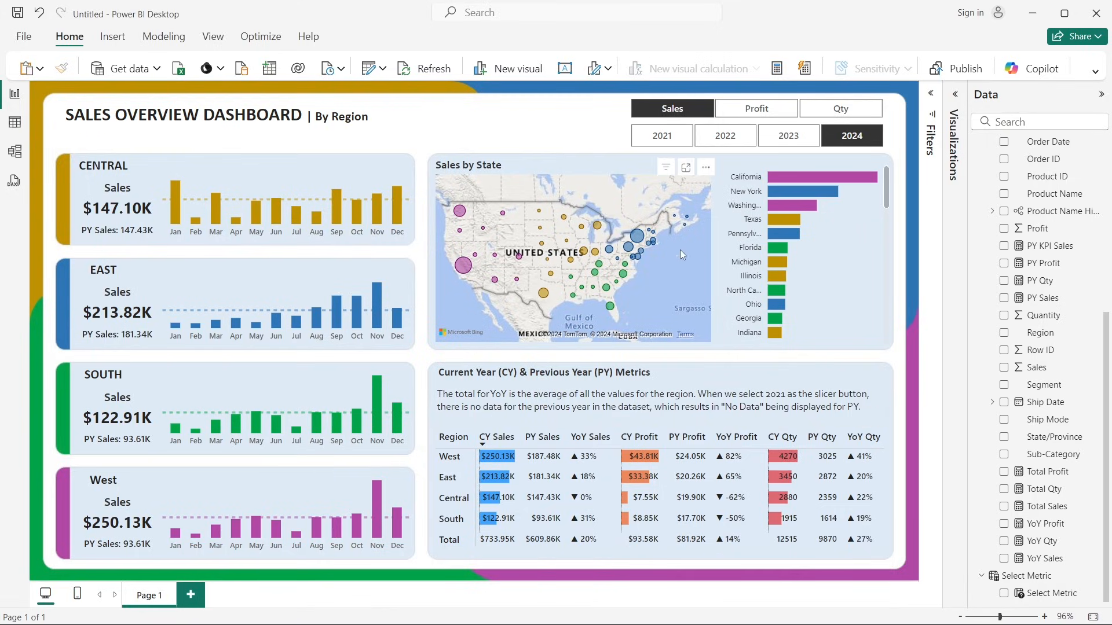
pyautogui.click(670, 137)
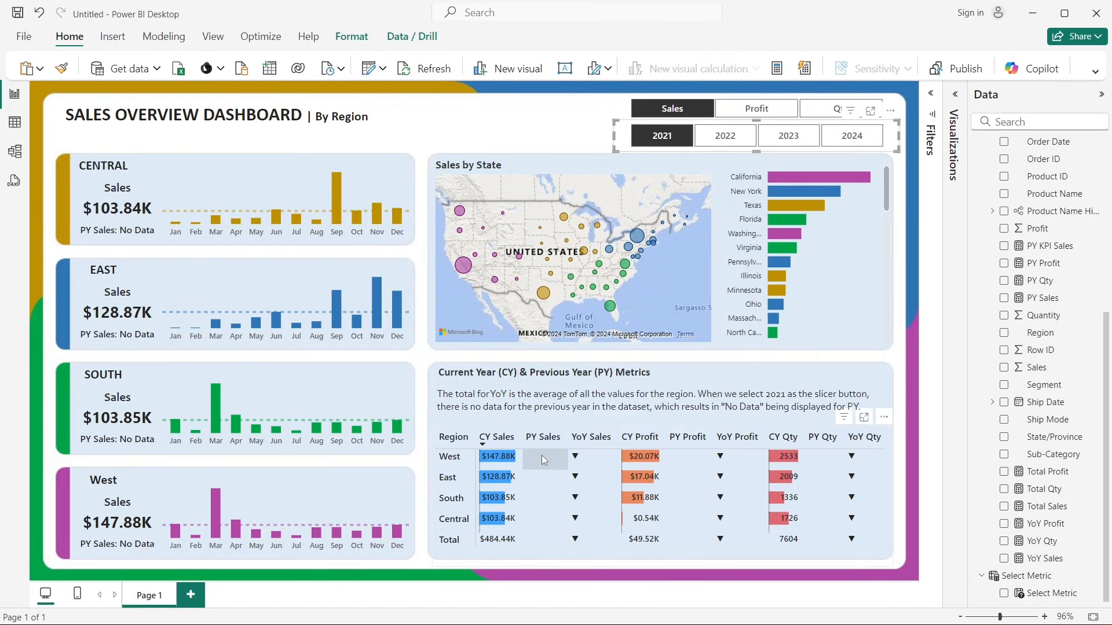
pyautogui.click(560, 133)
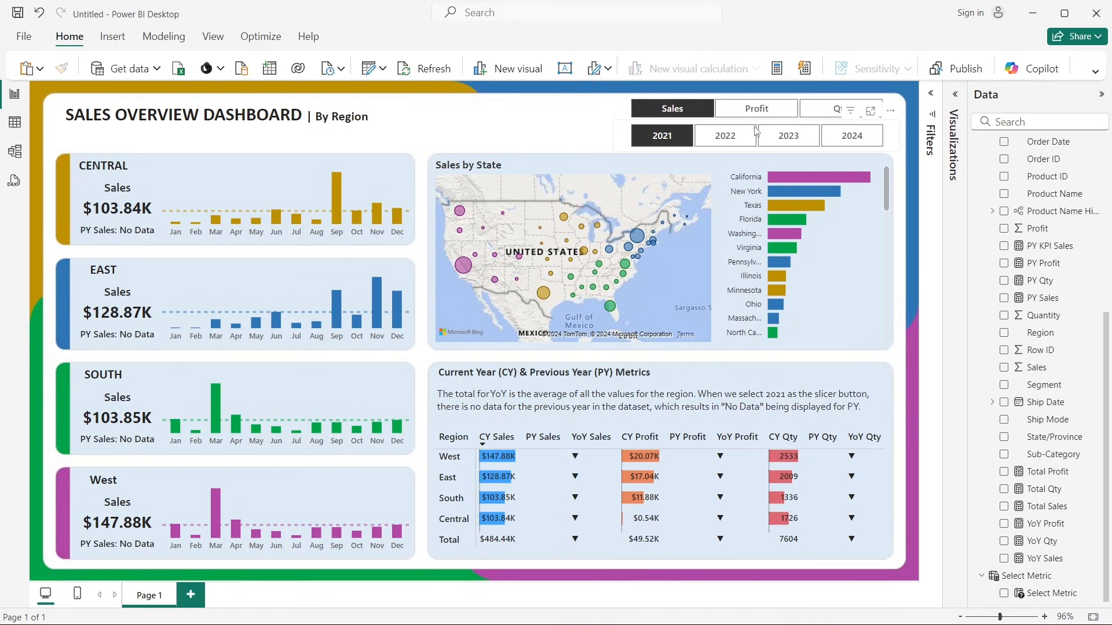
pyautogui.click(760, 143)
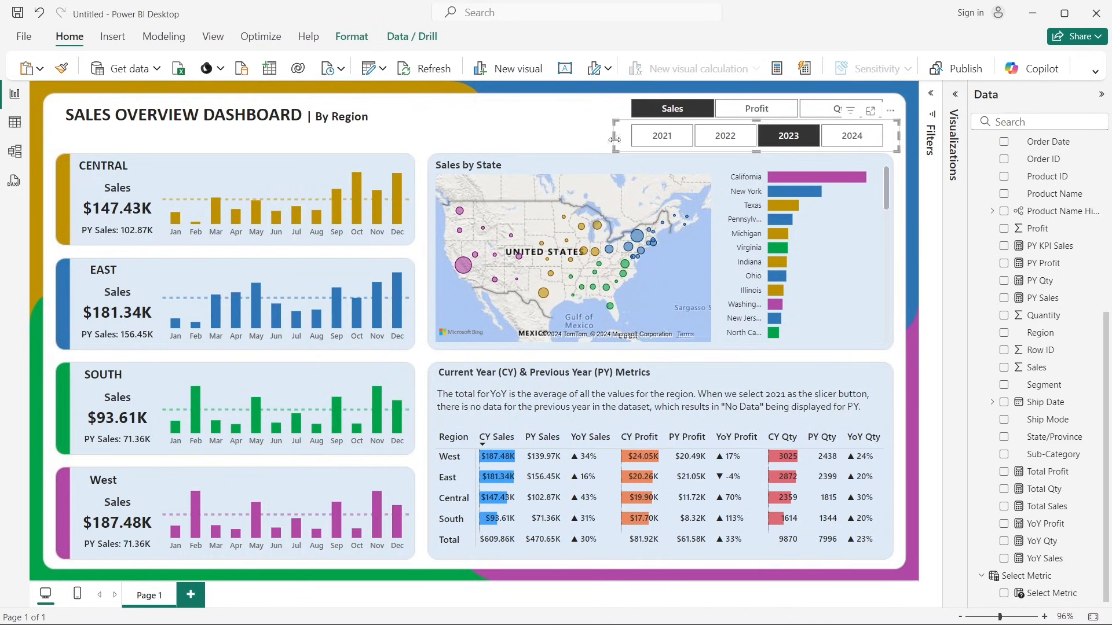
pyautogui.click(539, 134)
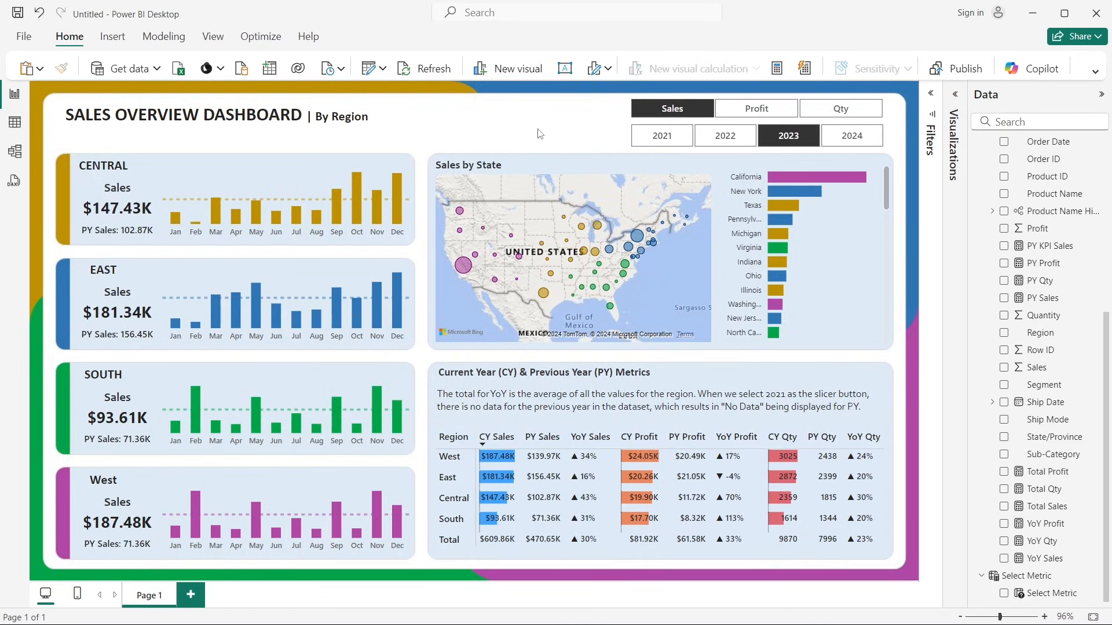